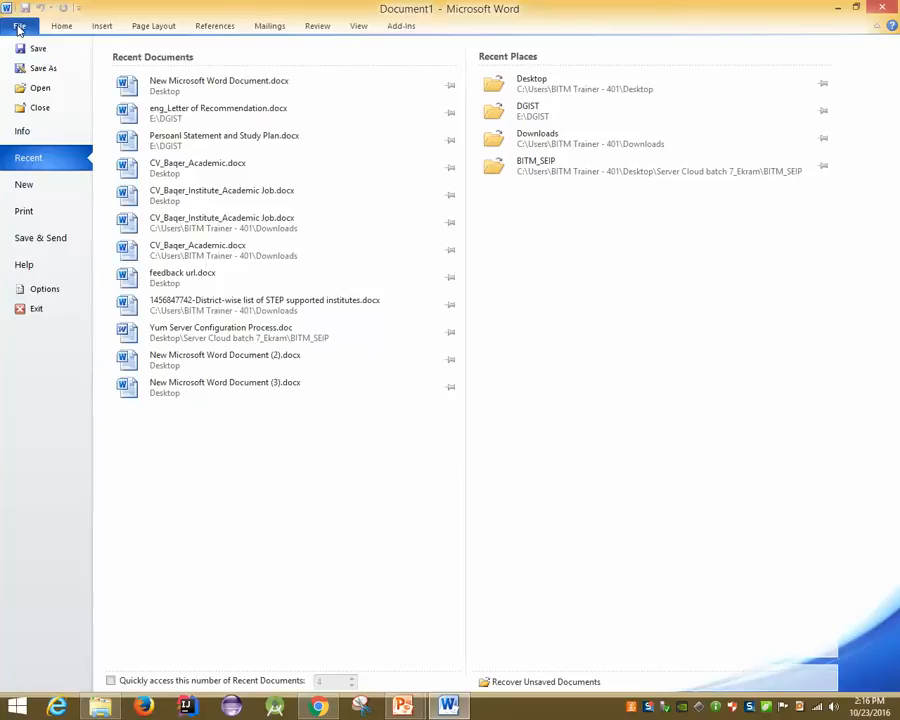
Minimize Word to the desktop, restore it, and open its taskbar jump list of recent files
key(super+d)
click(537, 212)
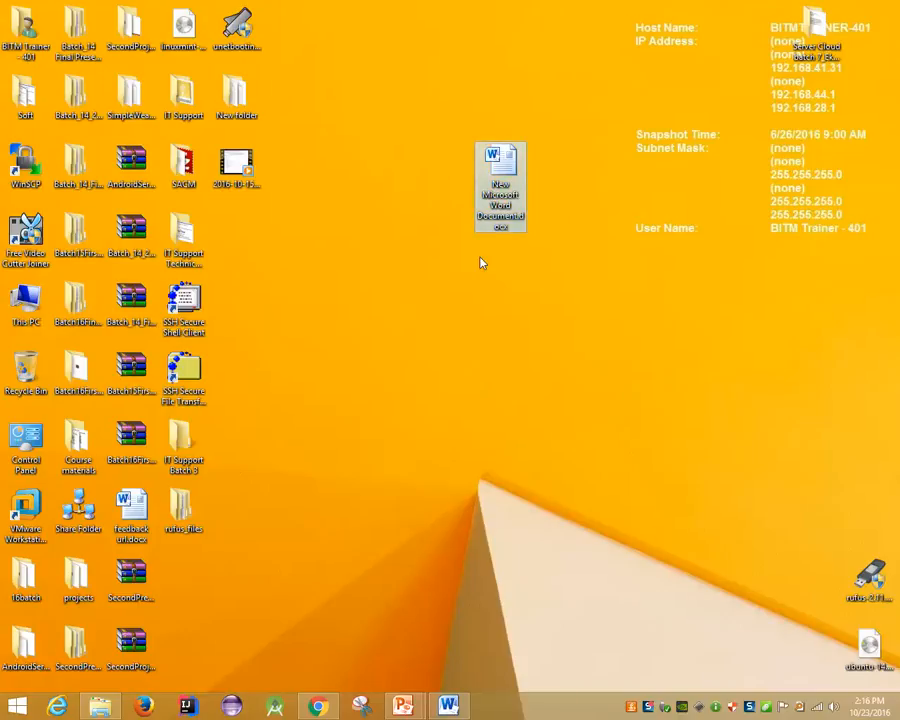
click(455, 708)
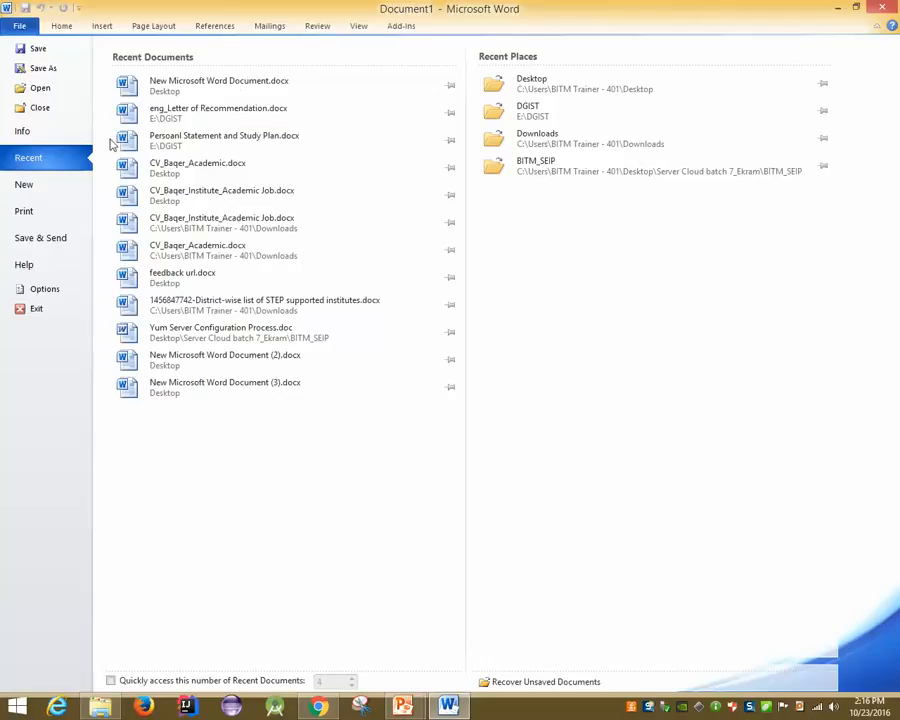
right_click(449, 707)
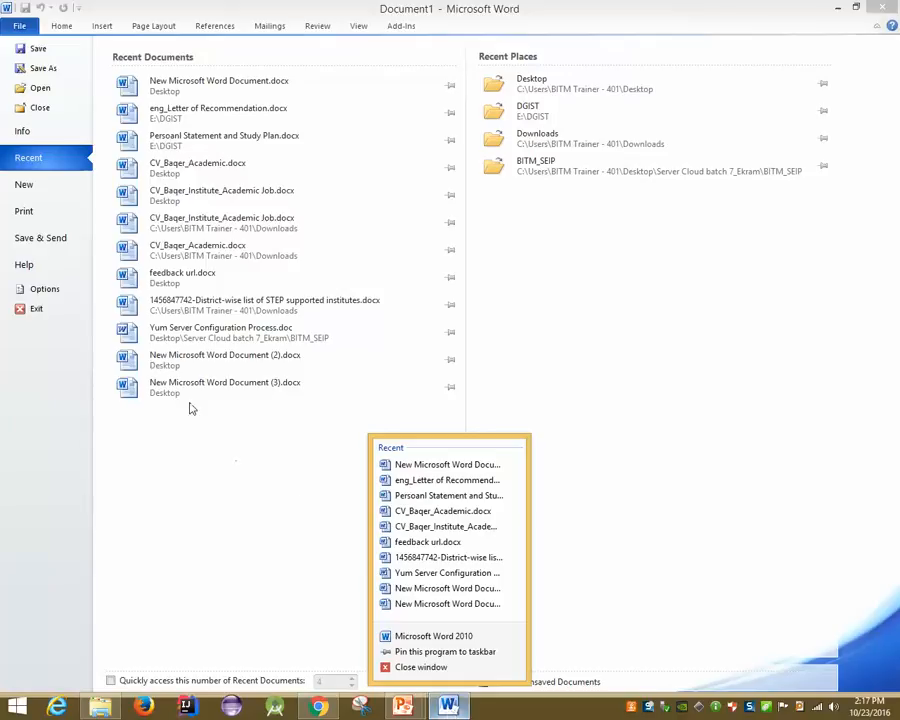
Dismiss the jump list and show Available Templates on the File > New page
click(57, 189)
click(34, 189)
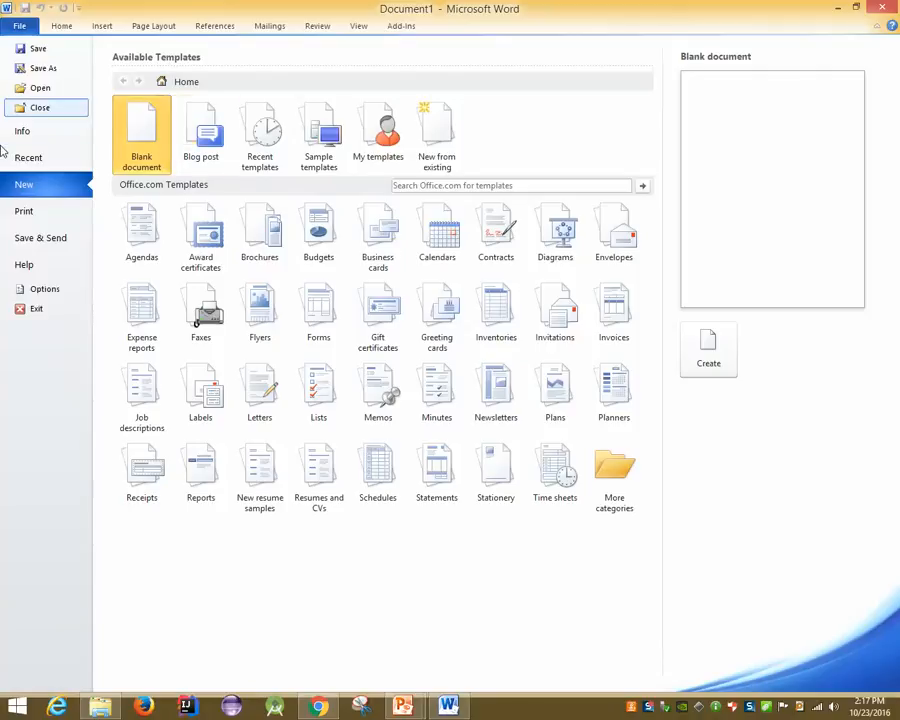
Open the Print page and check the paper size list, leaving Letter selected
click(25, 212)
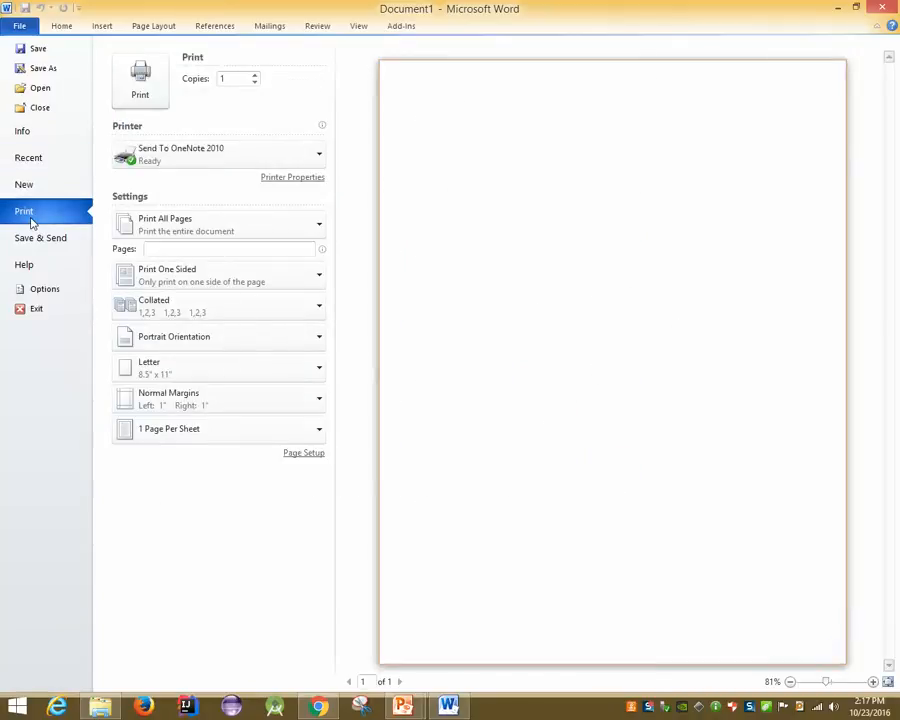
click(155, 372)
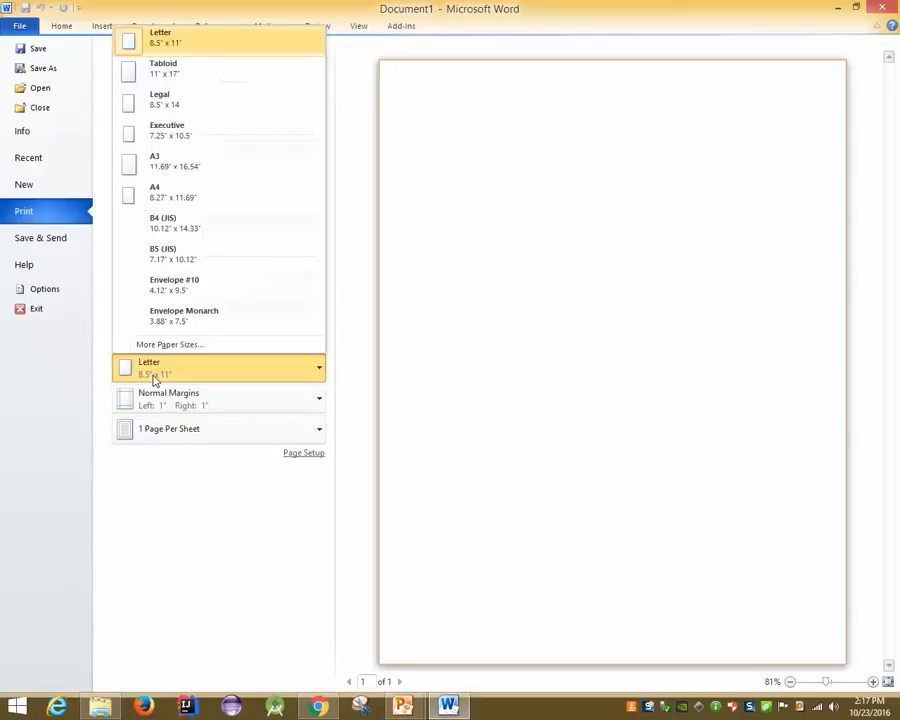
click(223, 499)
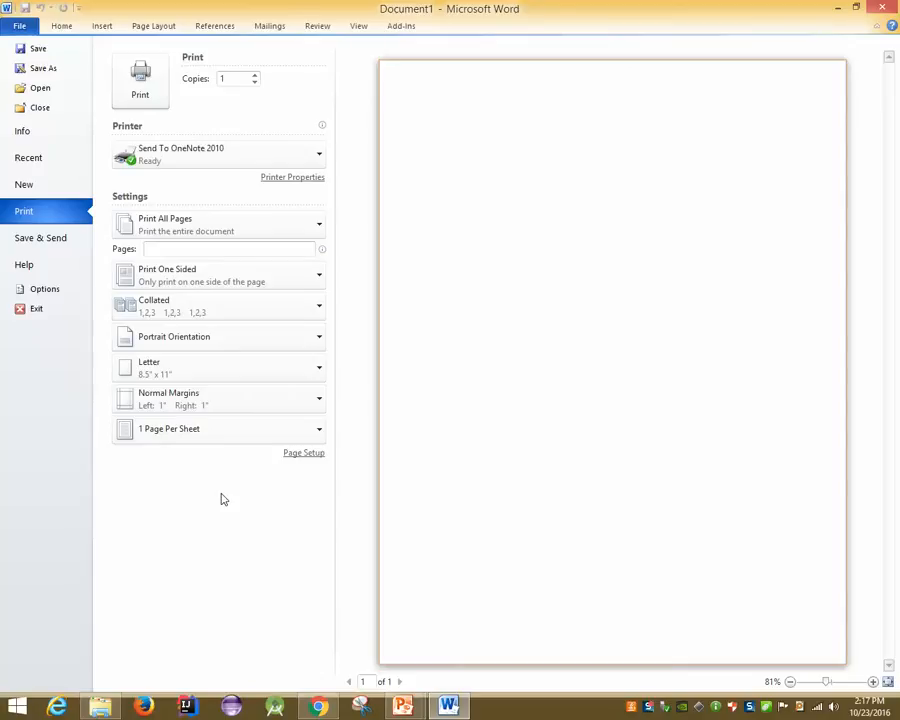
Leave the Print view and return to the blank document
key(super)
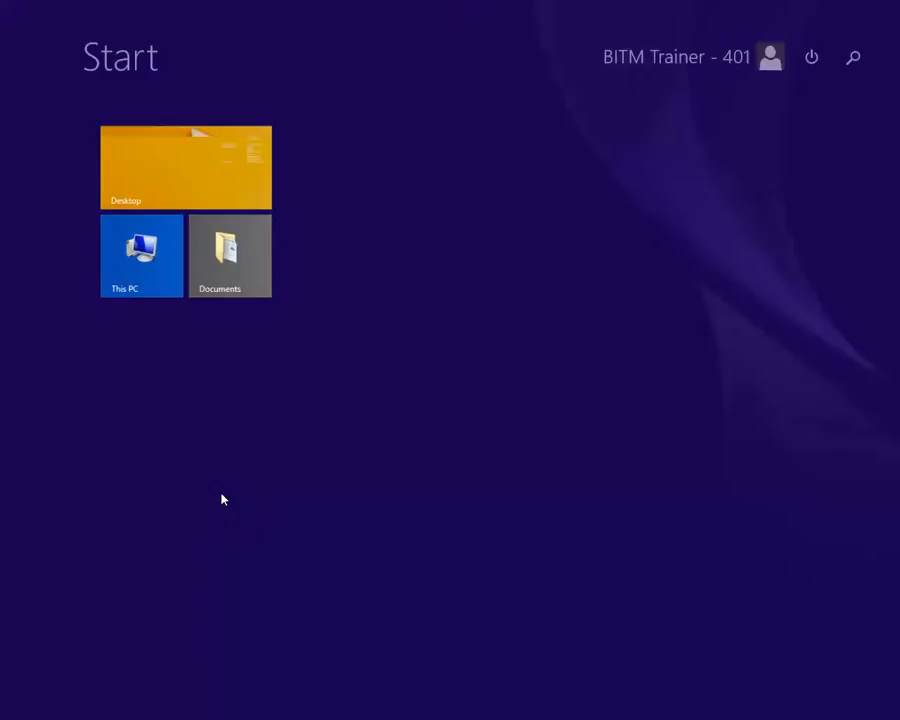
key(super)
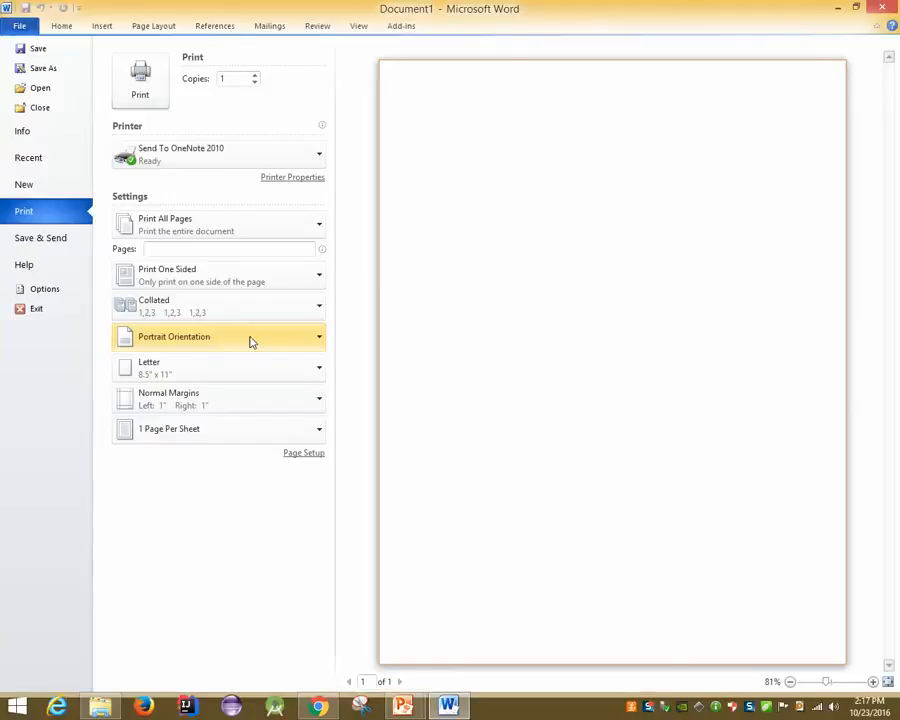
key(Escape)
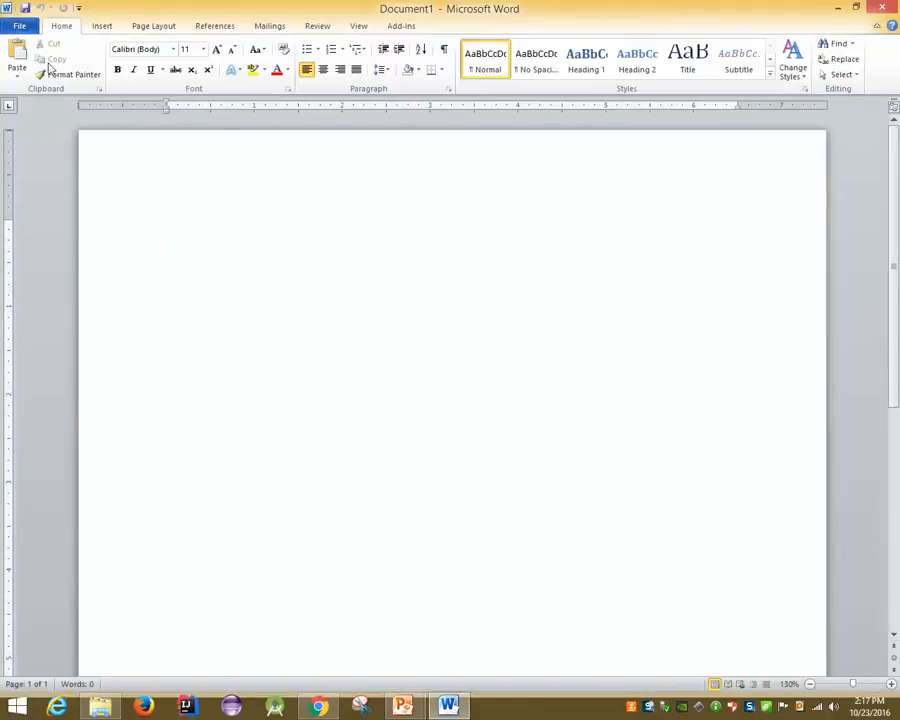
Set the paper size to A4 in Page Setup's Paper tab and confirm
click(150, 27)
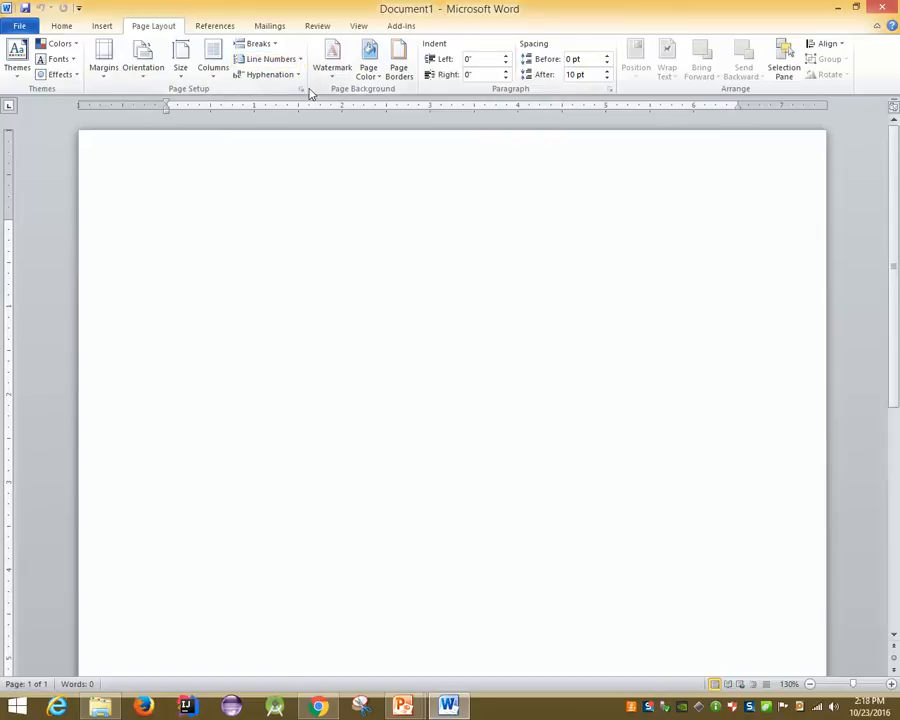
click(300, 90)
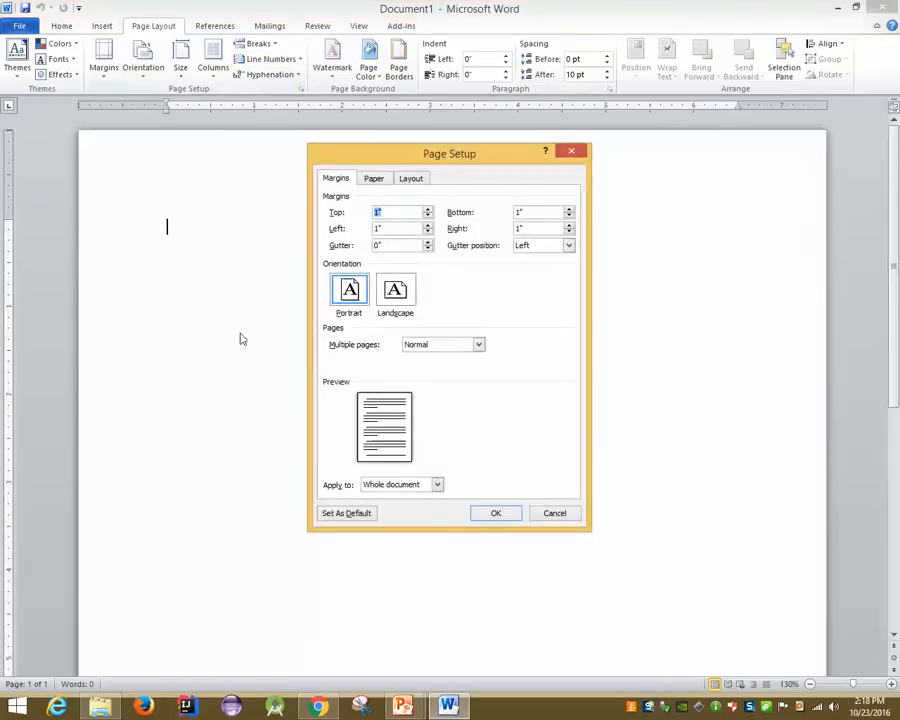
click(375, 181)
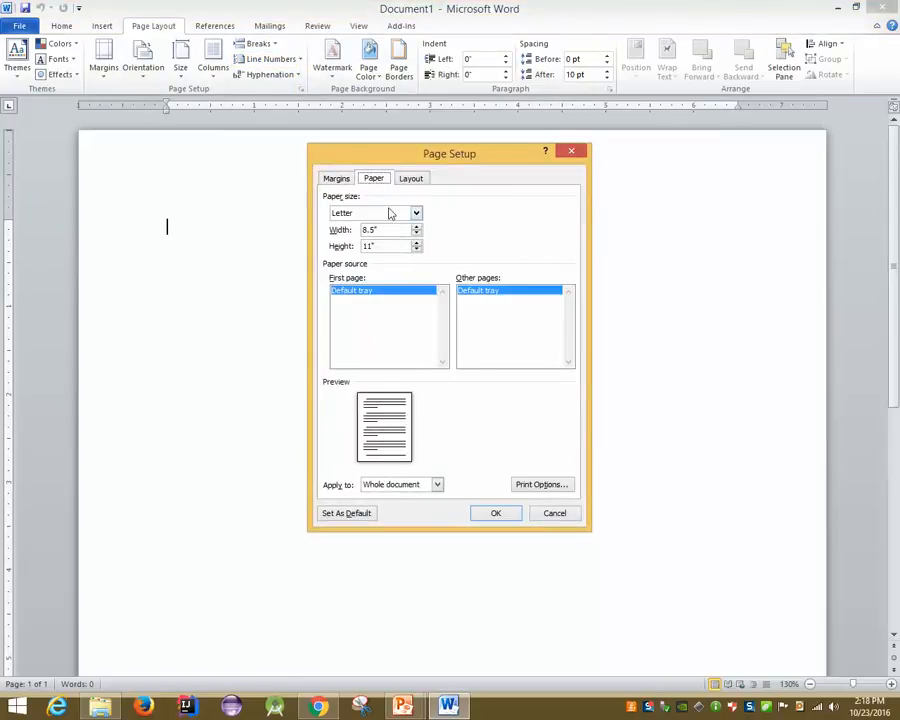
click(391, 214)
scroll(372, 224, down, 1)
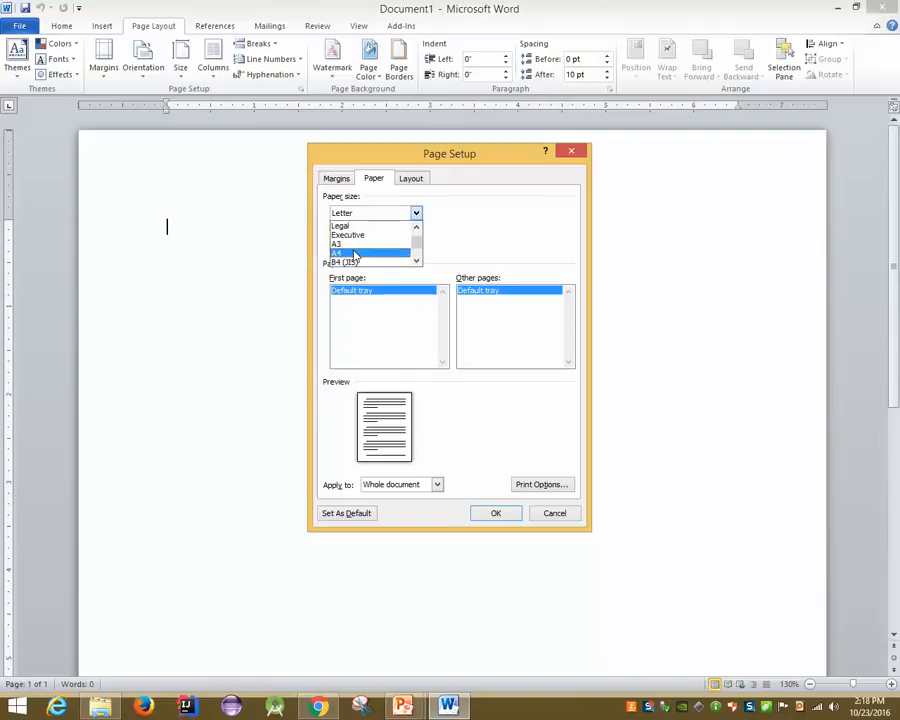
click(354, 254)
click(495, 512)
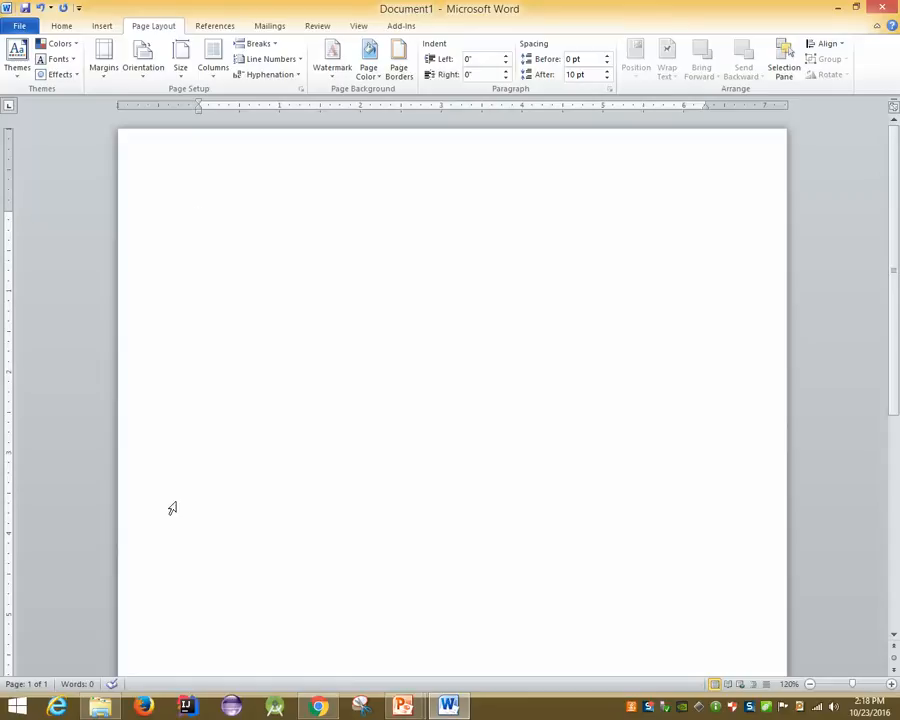
Reopen Print to confirm A4 8.27" x 11.69" and view the which-pages-to-print choices
click(14, 26)
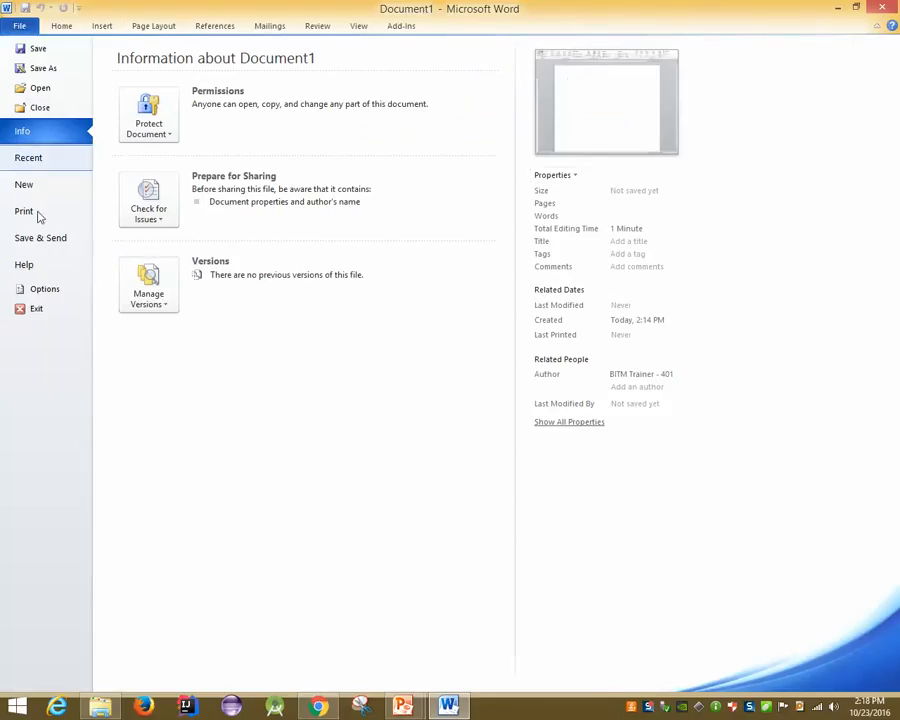
click(14, 215)
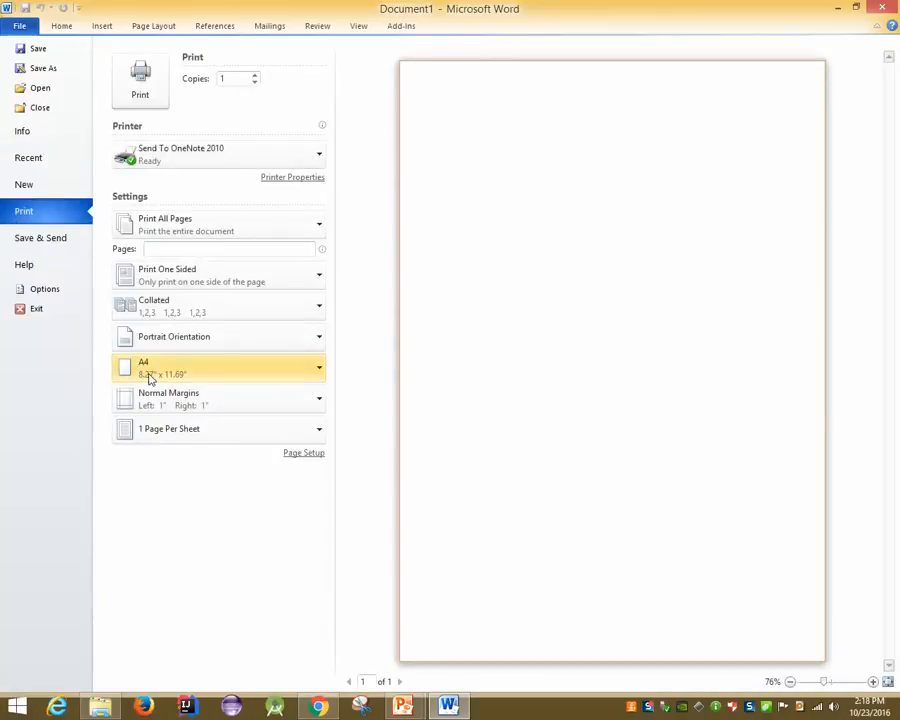
click(197, 237)
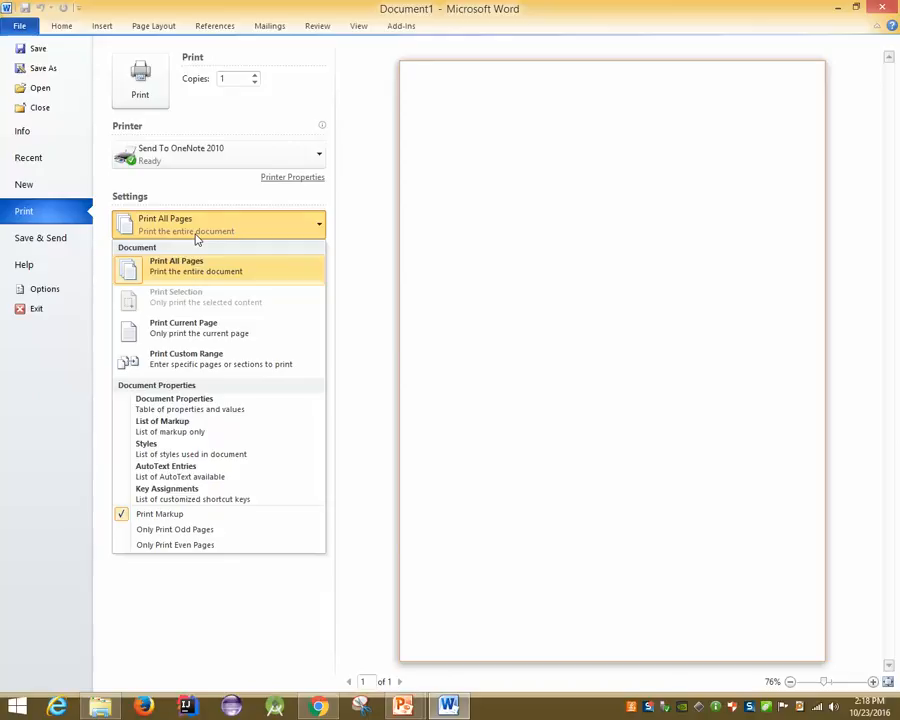
Choose a custom page range, entering 2-5 and then 2,3 in the Pages box
click(182, 358)
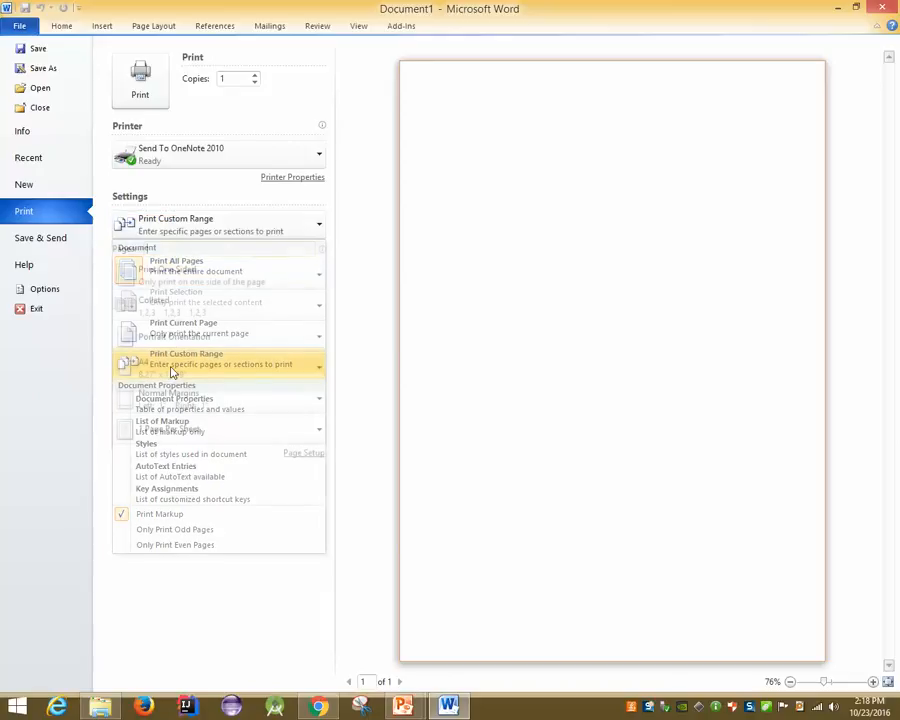
text(2-5)
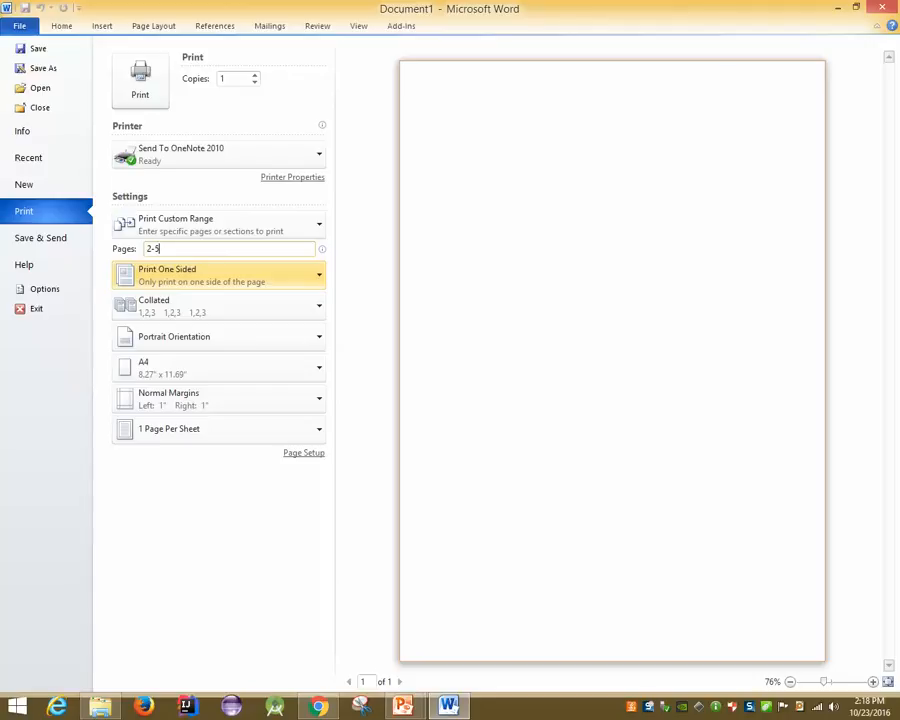
key(BackSpace)
key(BackSpace)
key(BackSpace)
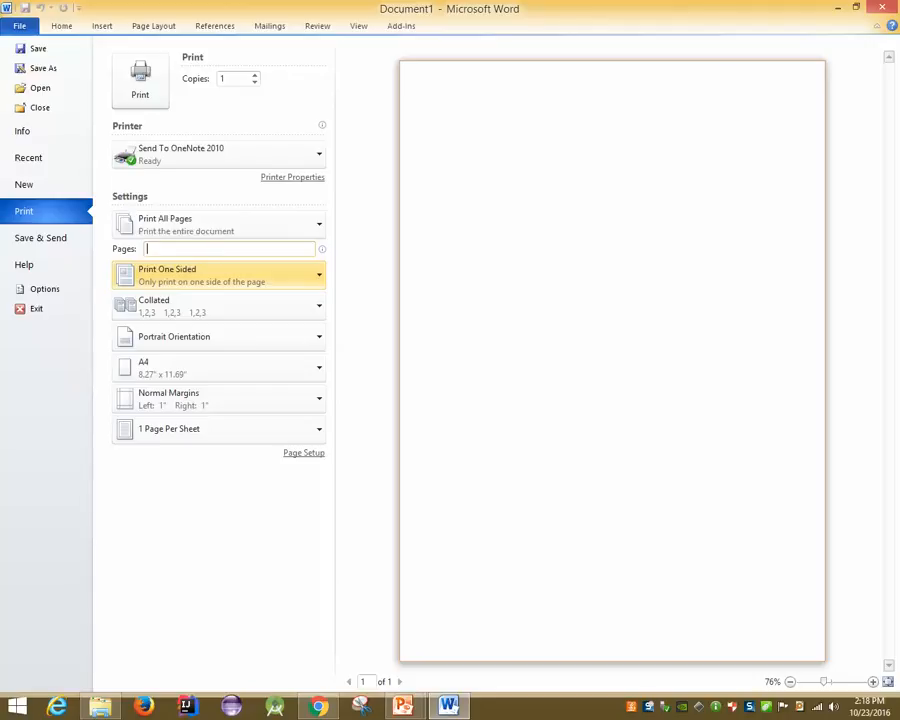
text(2,3)
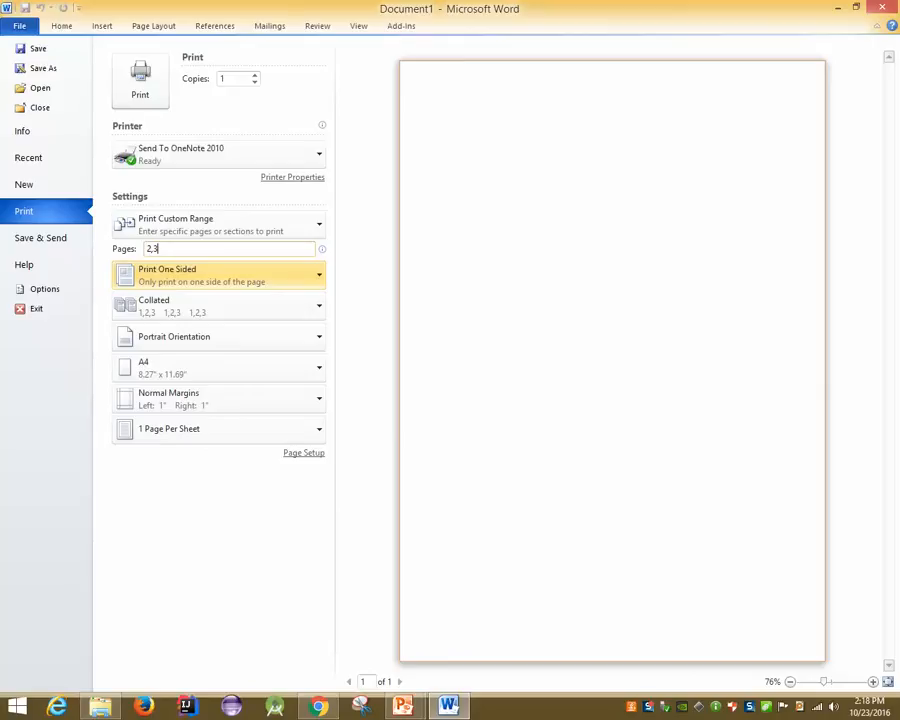
key(Left)
key(Right)
Erase the extra digits and empty the Pages box so Print All Pages returns
text(54654644545454545)
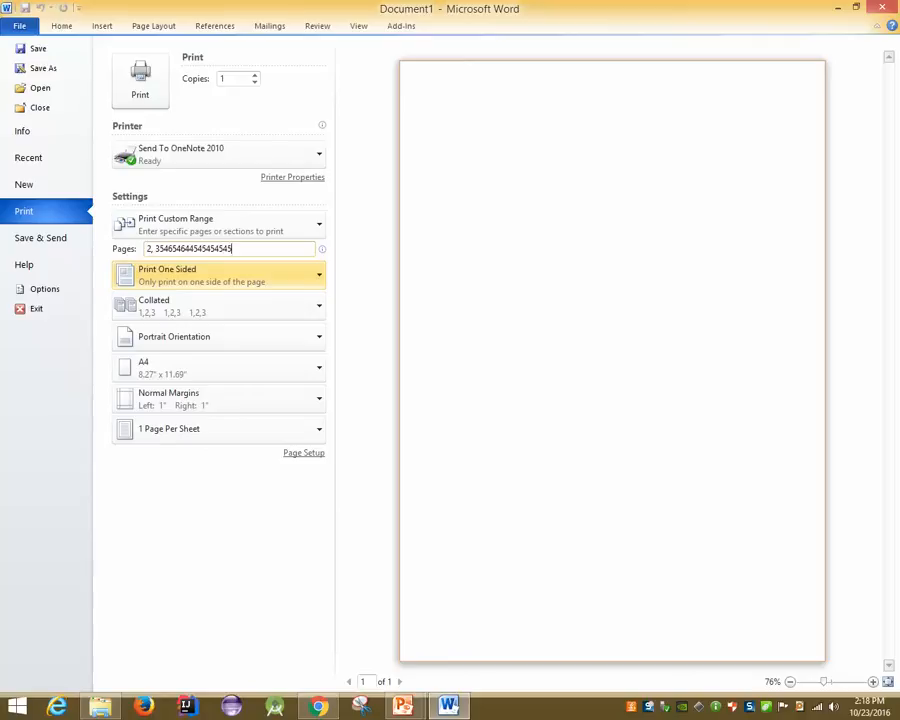
text(454545454545454545)
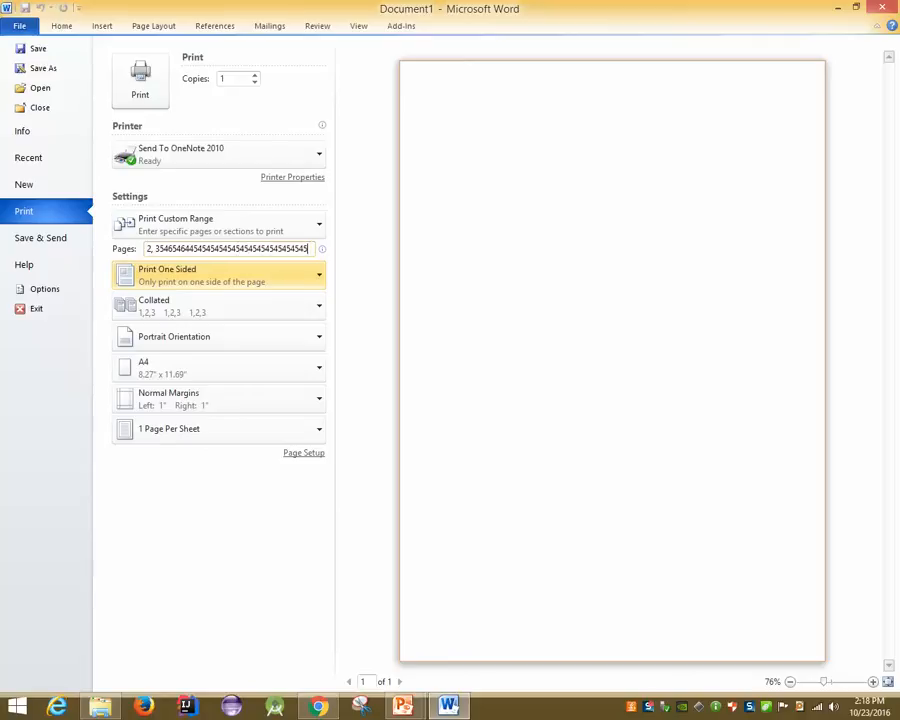
text(454545454)
key(BackSpace)
key(BackSpace)
key(BackSpace)
key(BackSpace)
key(BackSpace)
key(BackSpace)
key(BackSpace)
key(BackSpace)
key(BackSpace)
key(BackSpace)
key(BackSpace)
key(BackSpace)
key(BackSpace)
key(BackSpace)
key(BackSpace)
key(BackSpace)
key(BackSpace)
key(BackSpace)
key(BackSpace)
key(BackSpace)
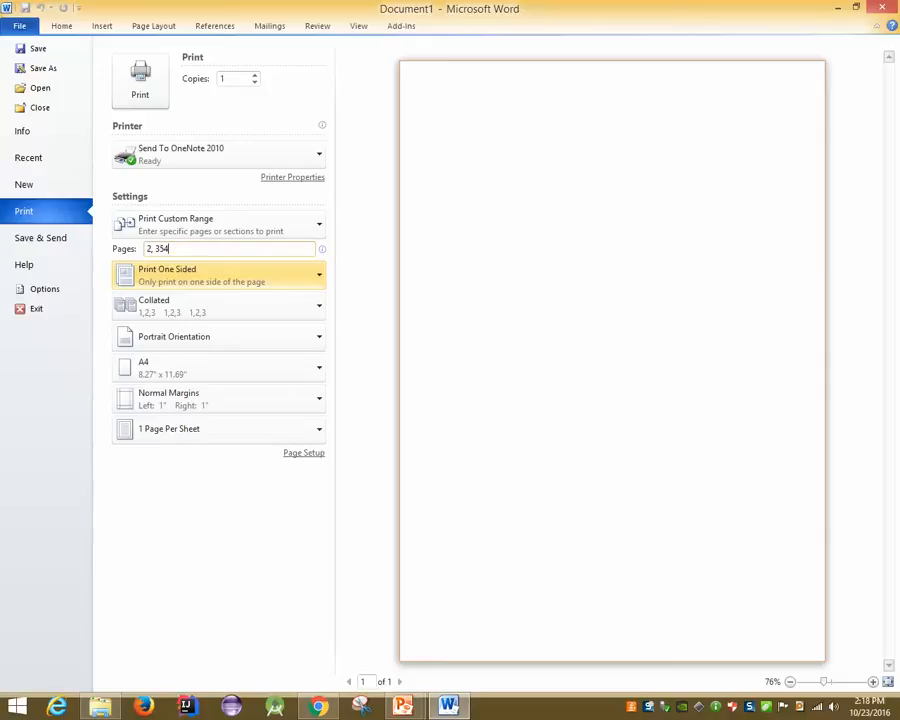
key(BackSpace)
key(BackSpace)
key(BackSpace)
key(BackSpace)
key(BackSpace)
key(BackSpace)
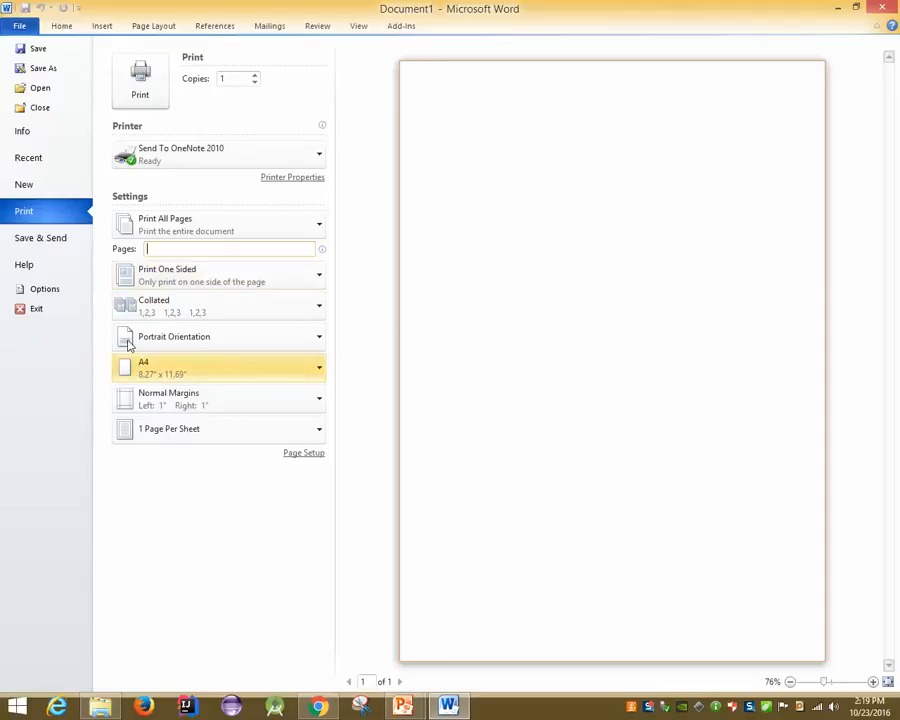
click(173, 276)
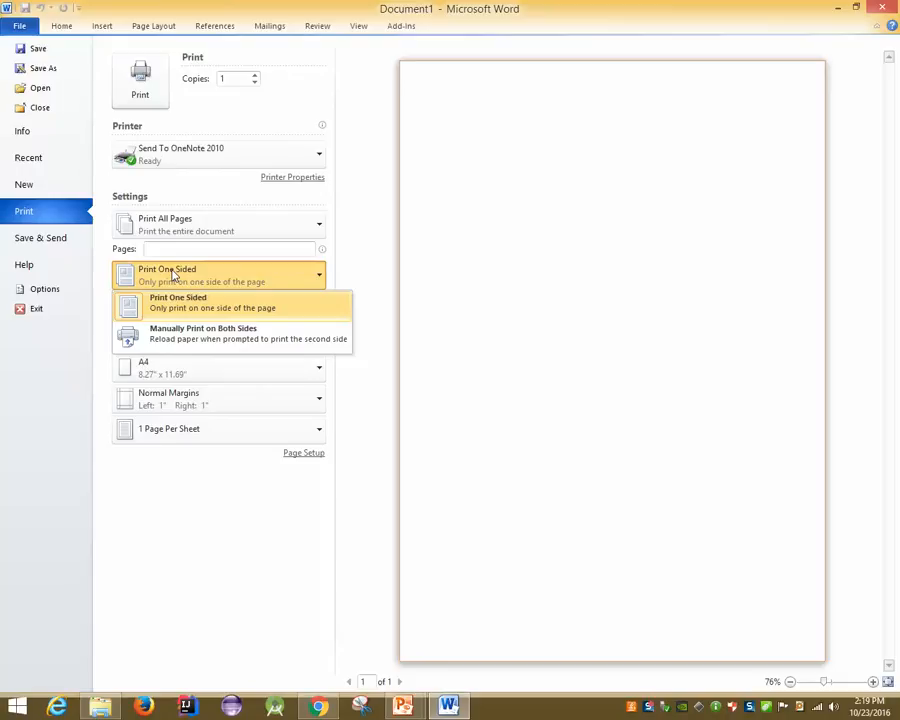
click(378, 280)
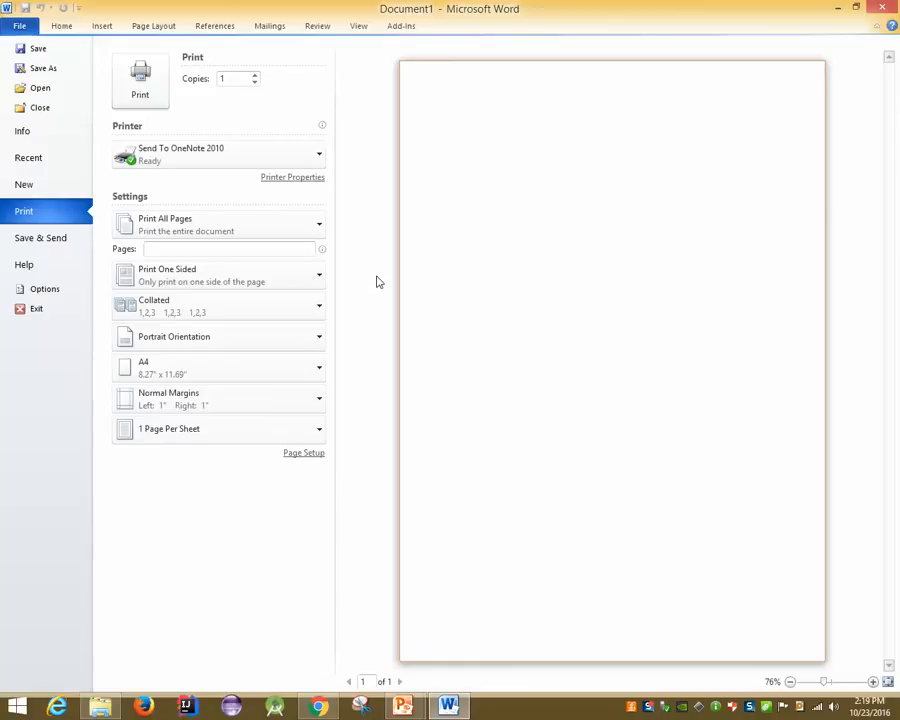
Select doPDF v7 as the printer, keep one-sided printing, and view the margin presets
click(277, 160)
click(211, 177)
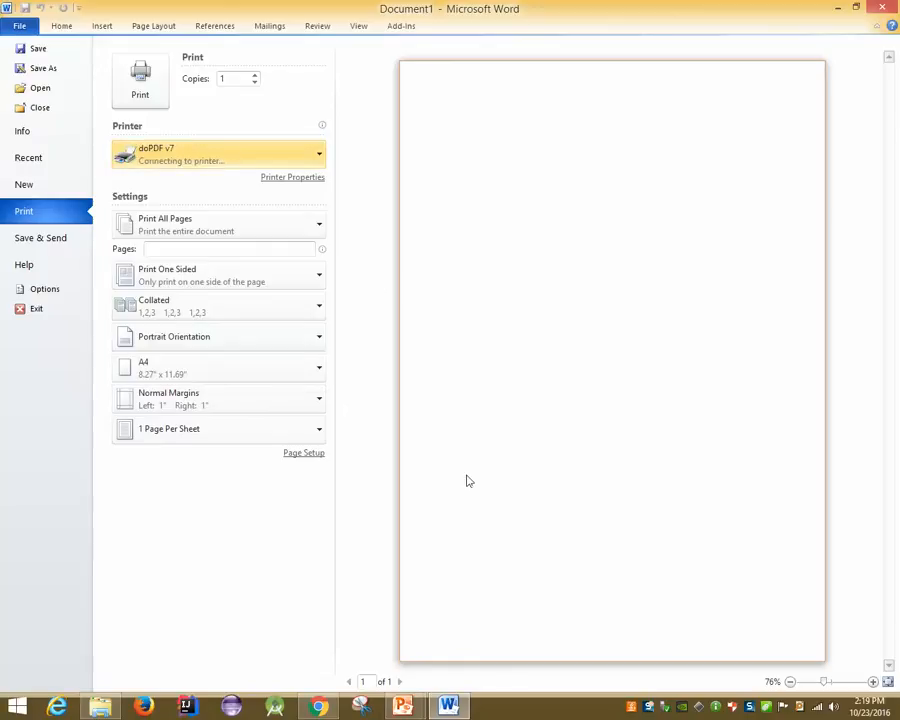
click(214, 289)
click(372, 243)
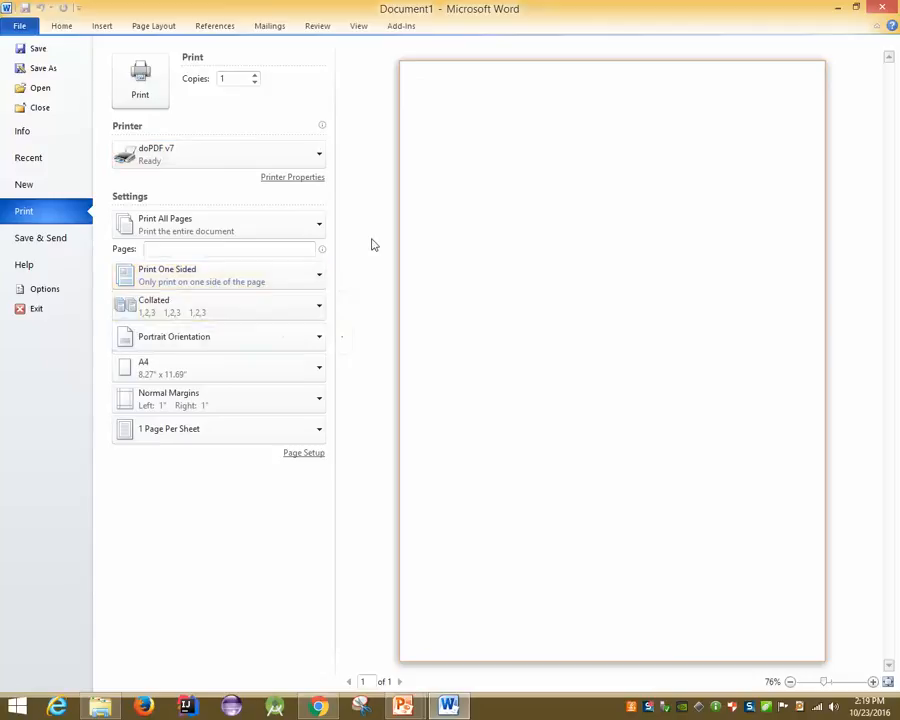
click(259, 399)
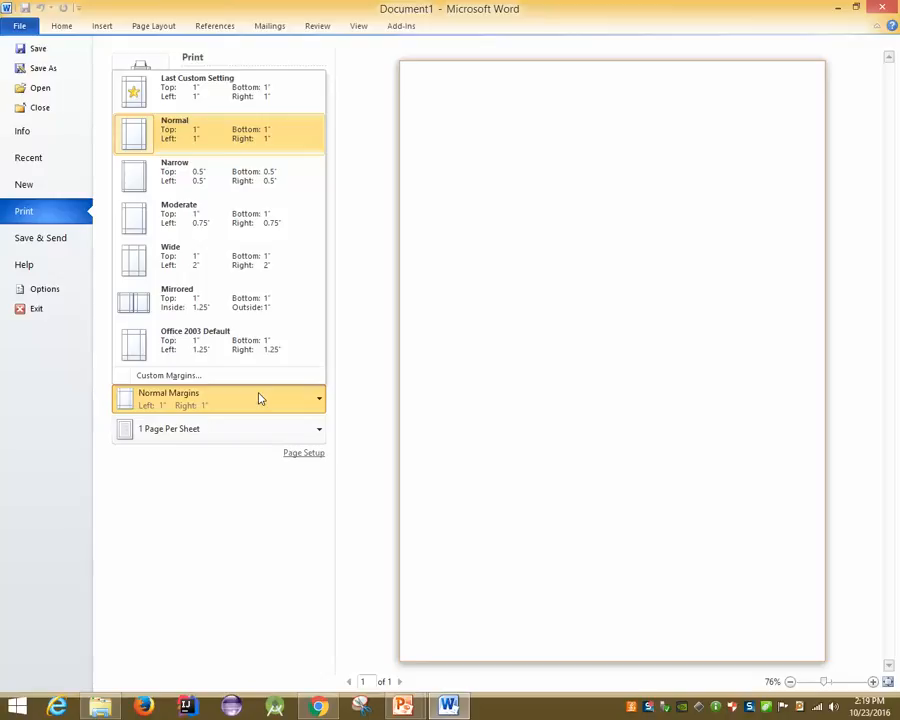
Keep Normal margins and 1 page per sheet, then exit Backstage to the document
click(377, 355)
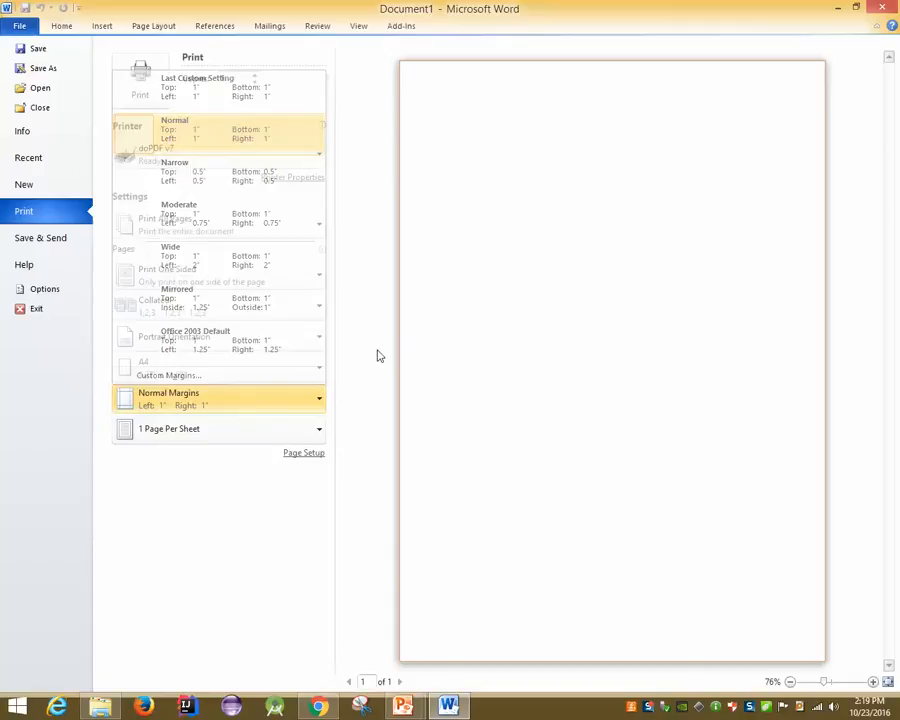
click(256, 430)
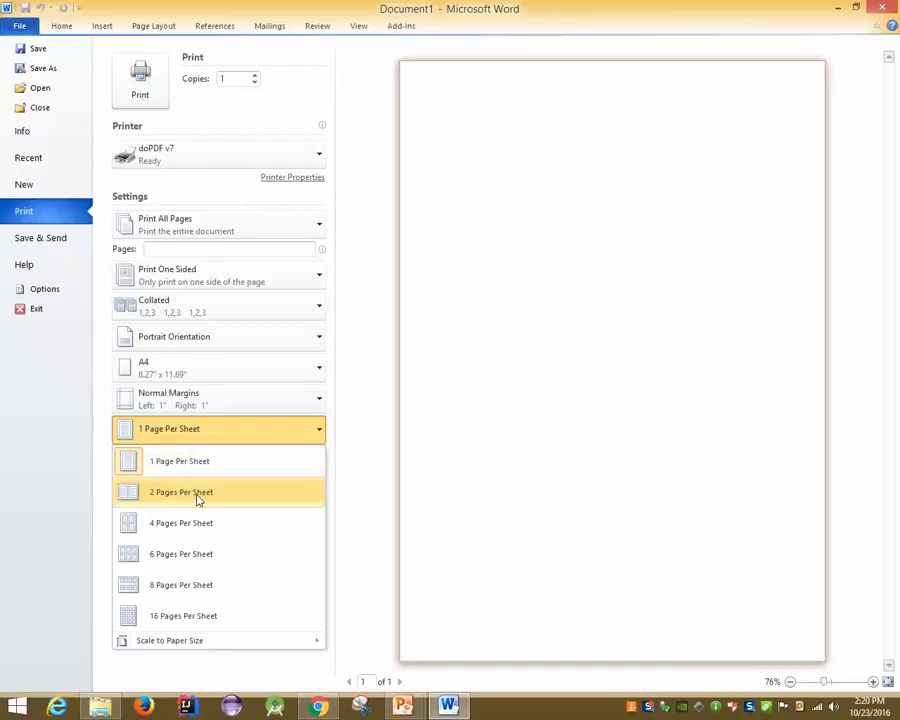
key(Escape)
key(Escape)
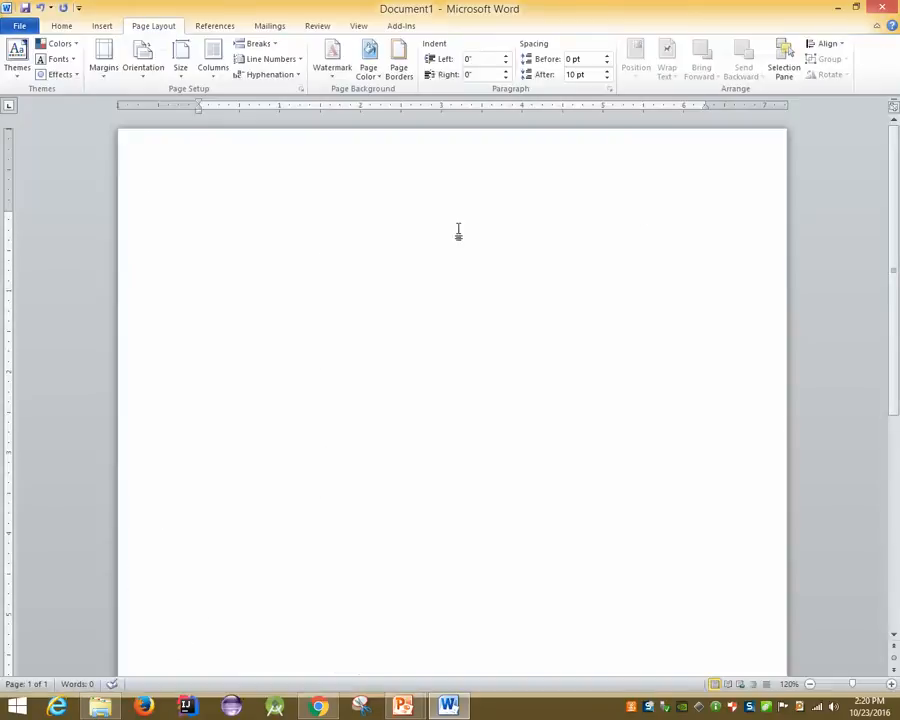
Insert six paragraphs of sample text by entering =rand() twice
text(=rand())
key(Return)
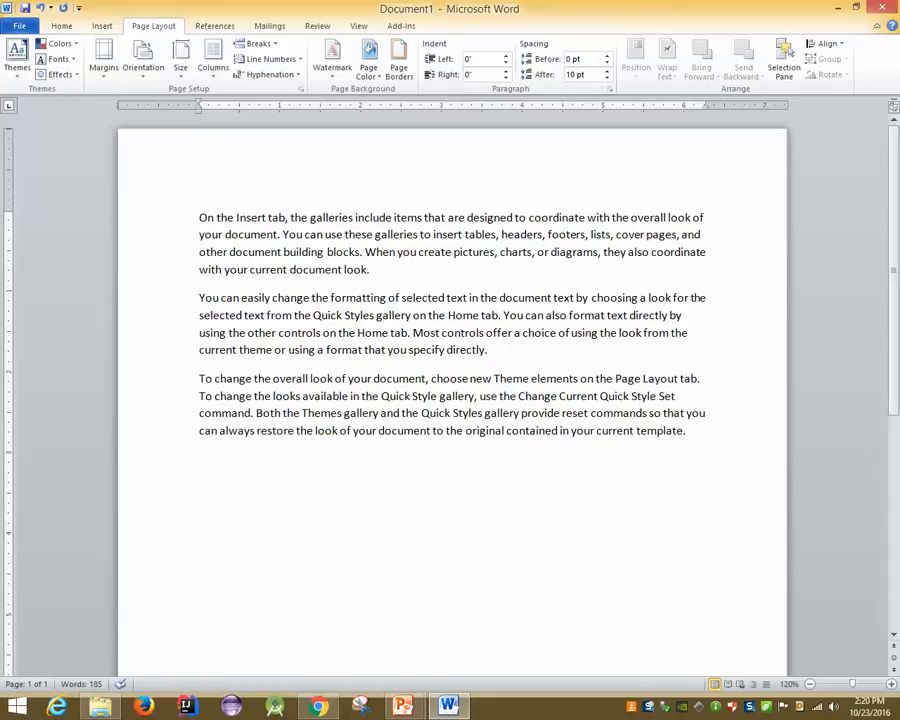
text(=rand())
key(Return)
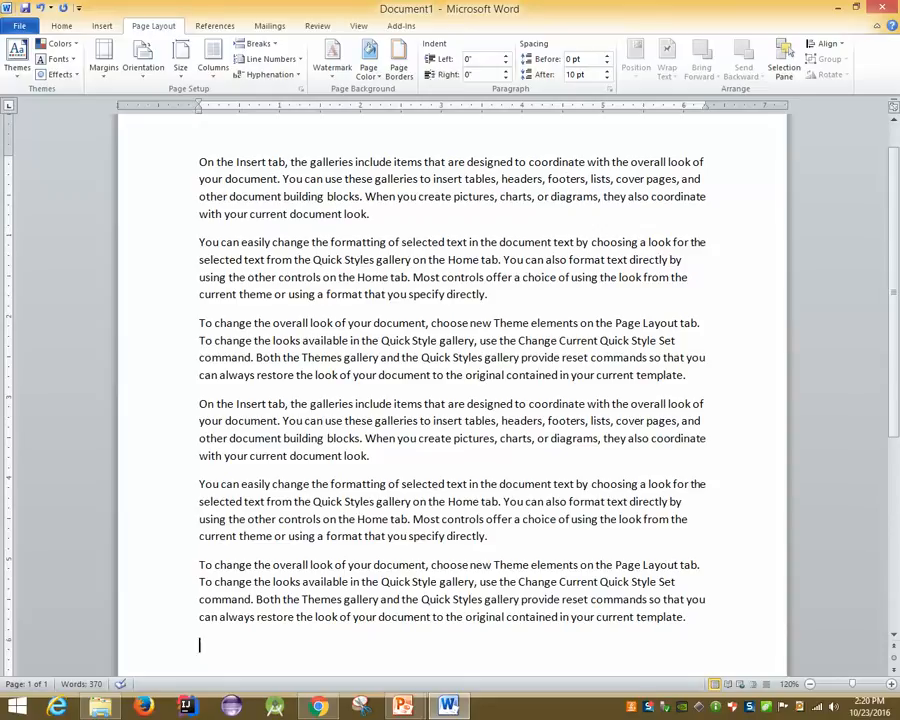
Below the paragraphs, start typing another =rand( formula
scroll(458, 227, down, 5)
text(=r)
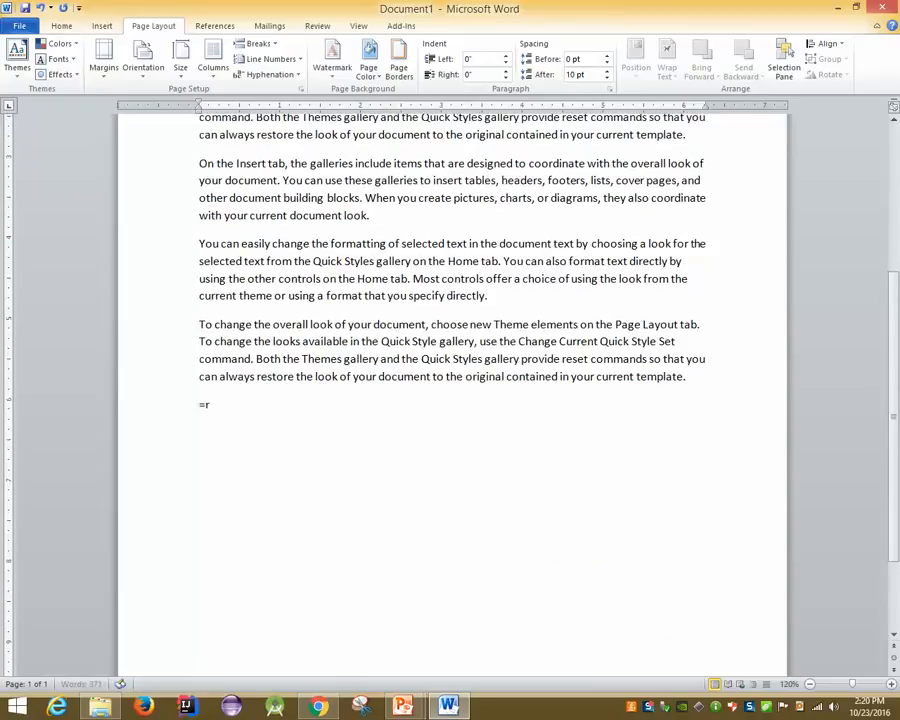
text(and)
key(BackSpace)
key(BackSpace)
key(BackSpace)
key(BackSpace)
key(BackSpace)
text(=rand()
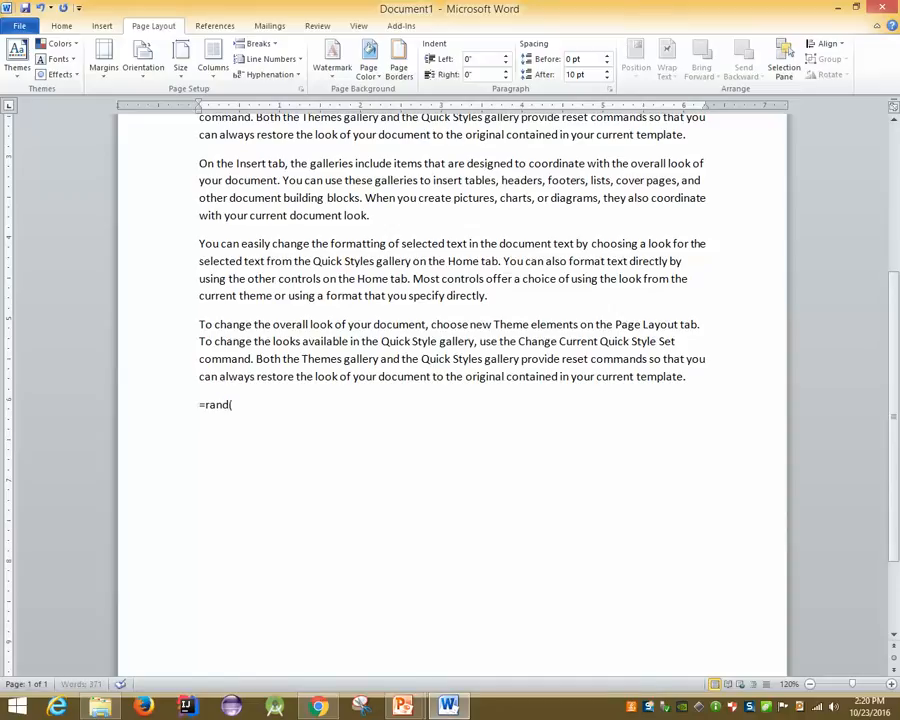
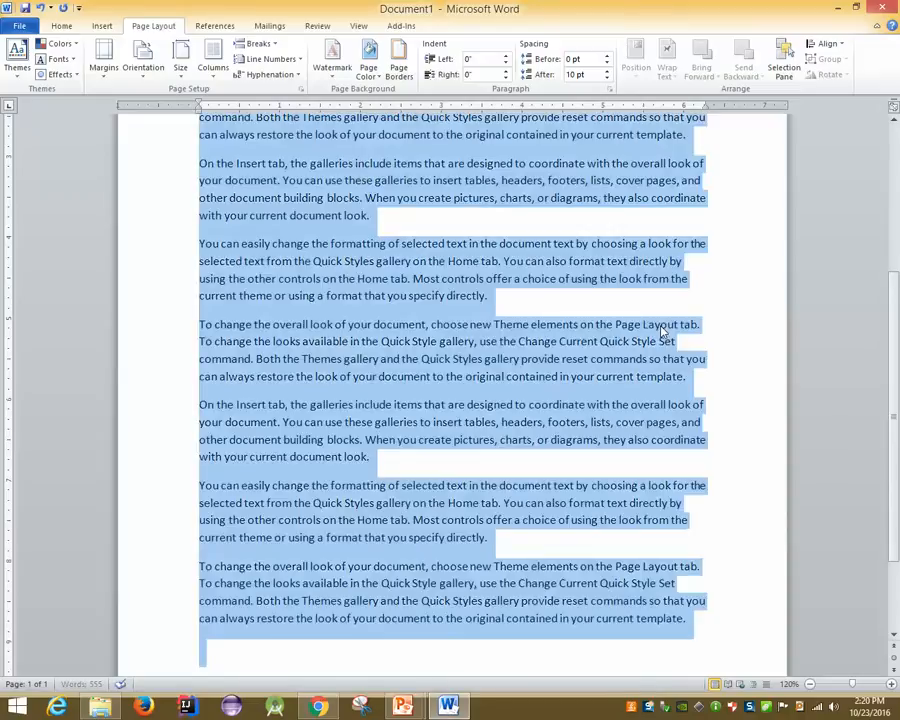
Scroll down and click the empty last line to deselect the sample paragraphs
scroll(655, 340, down, 2)
click(267, 561)
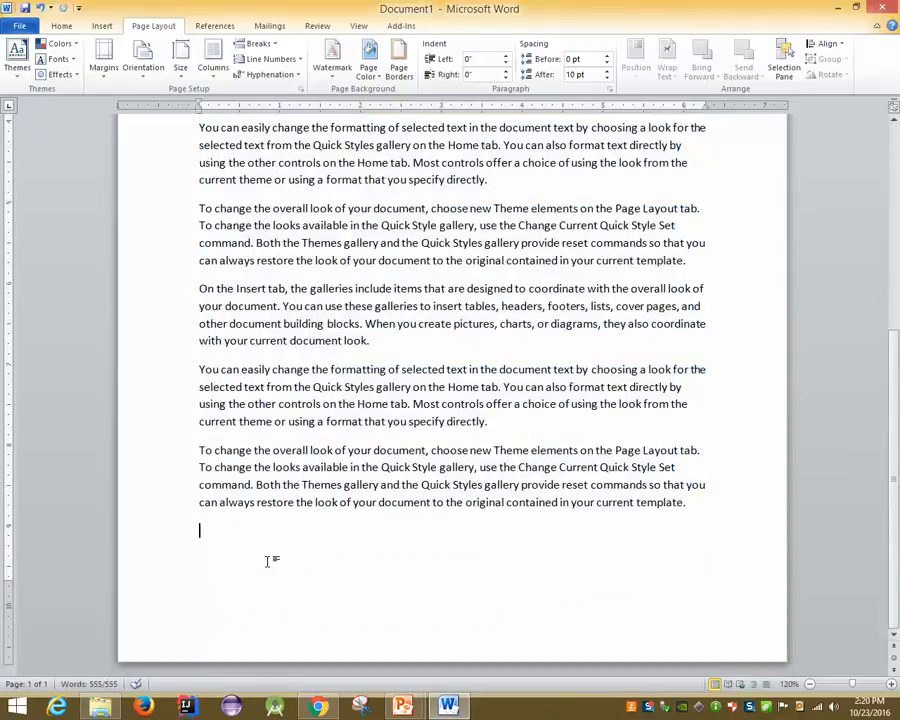
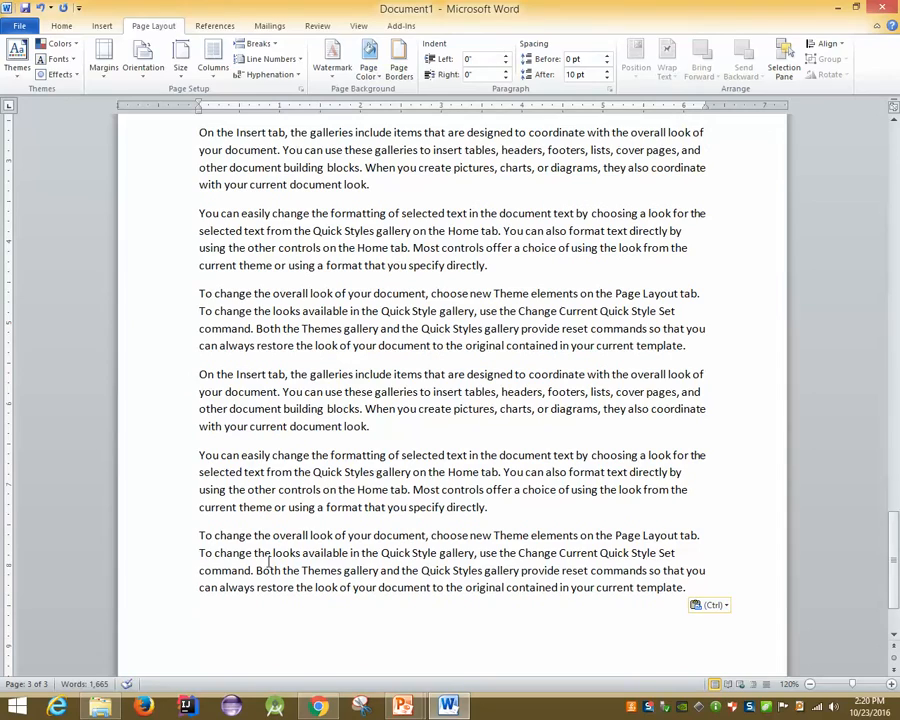
Scroll back up to the top of page 1 of the 7-page document
scroll(197, 520, up, 15)
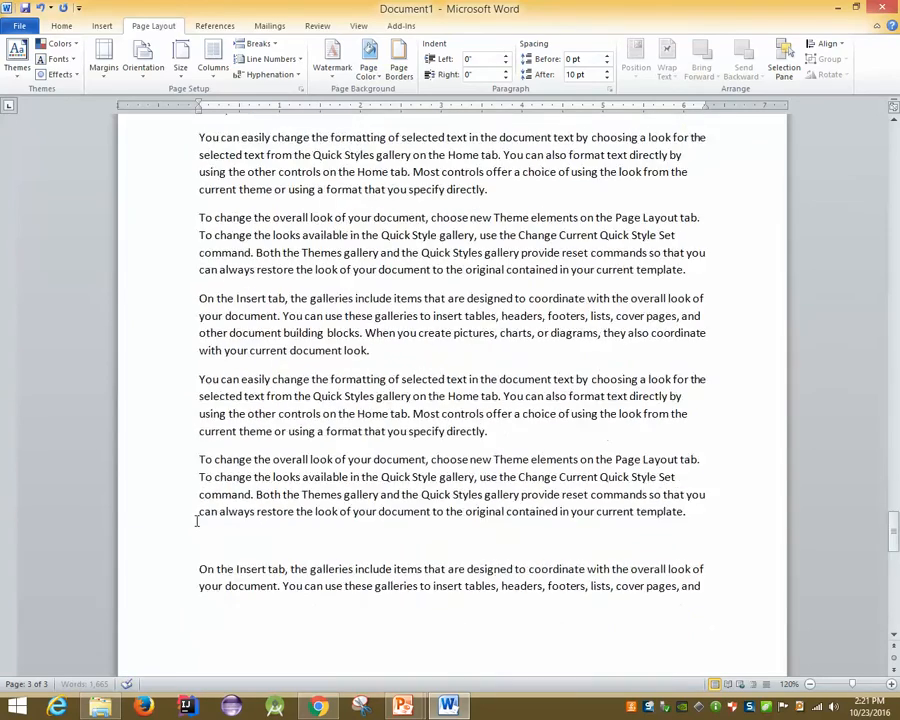
scroll(197, 520, up, 20)
scroll(118, 520, up, 9)
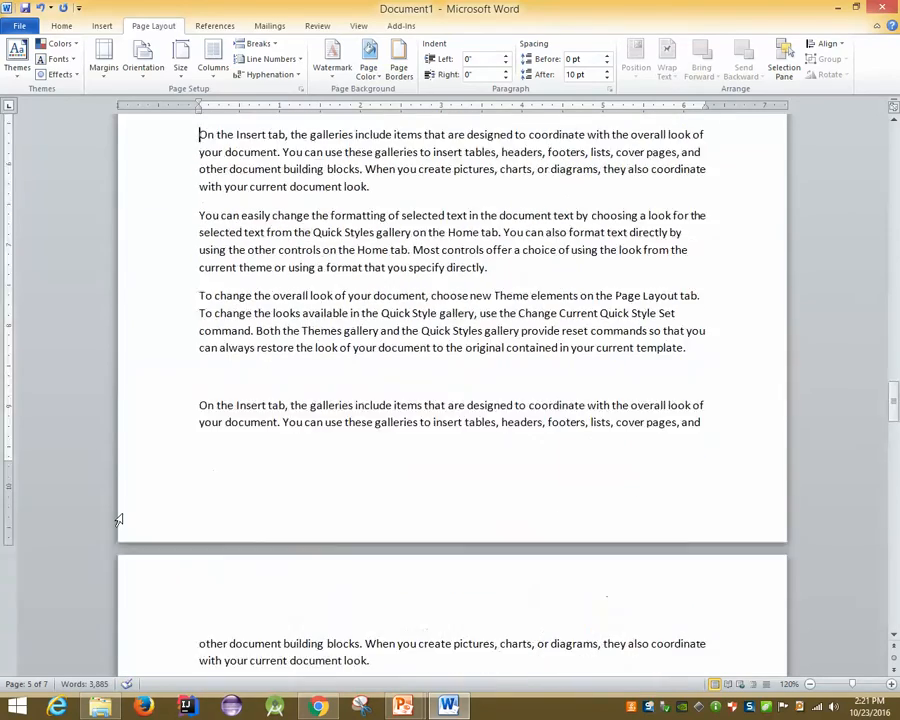
scroll(118, 520, up, 10)
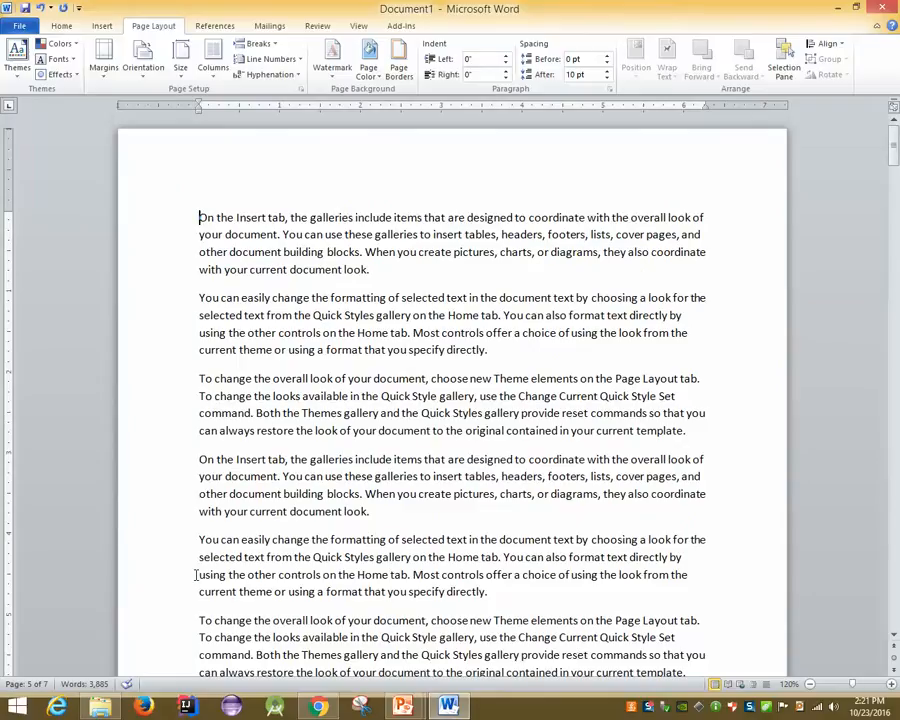
In the print view, set the layout to 2 Pages Per Sheet
click(8, 26)
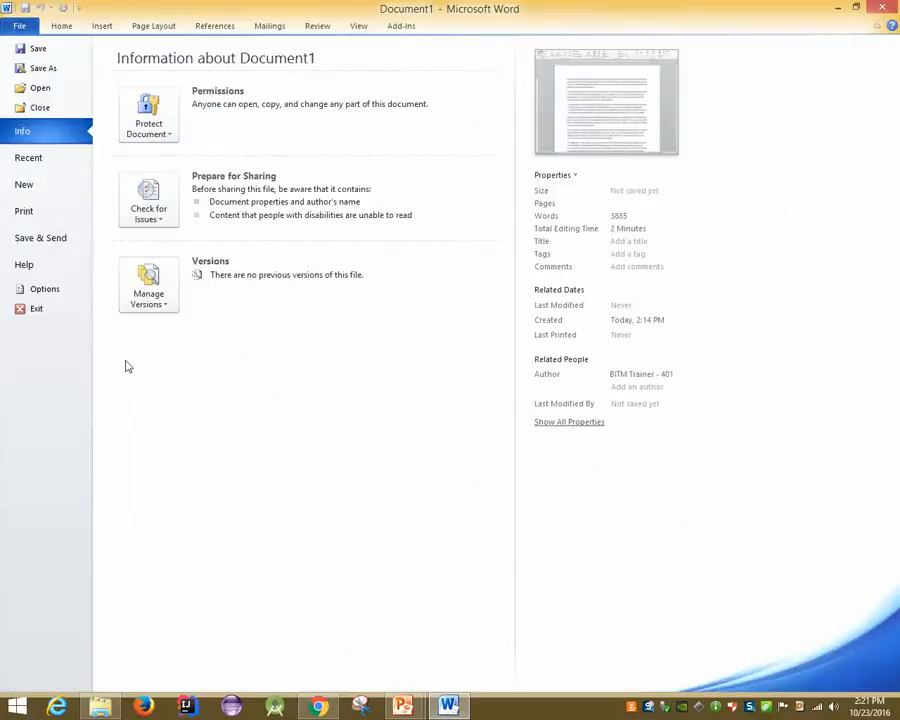
click(52, 214)
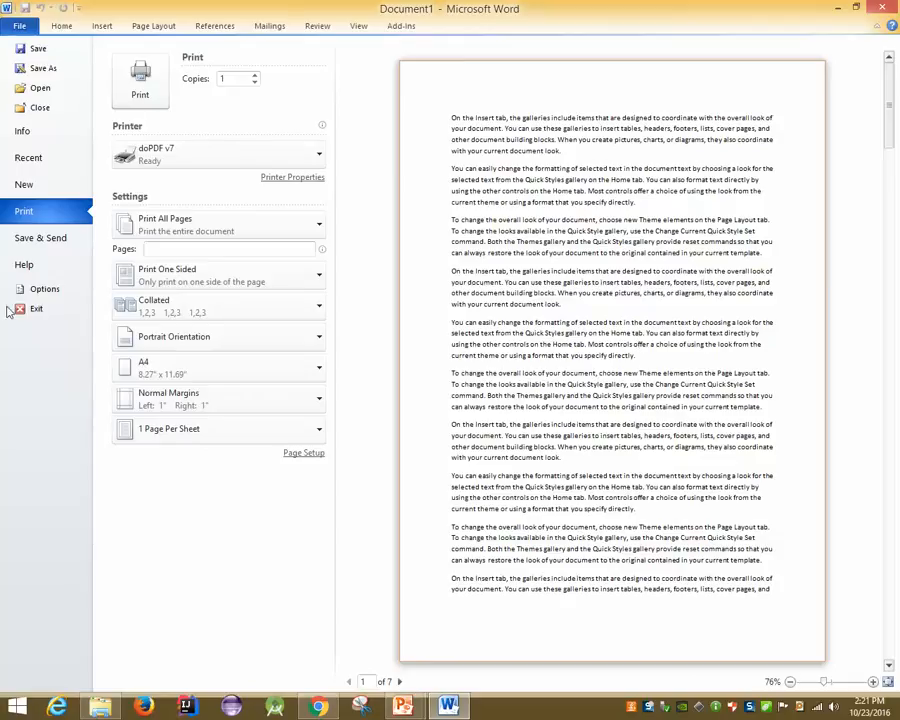
click(150, 432)
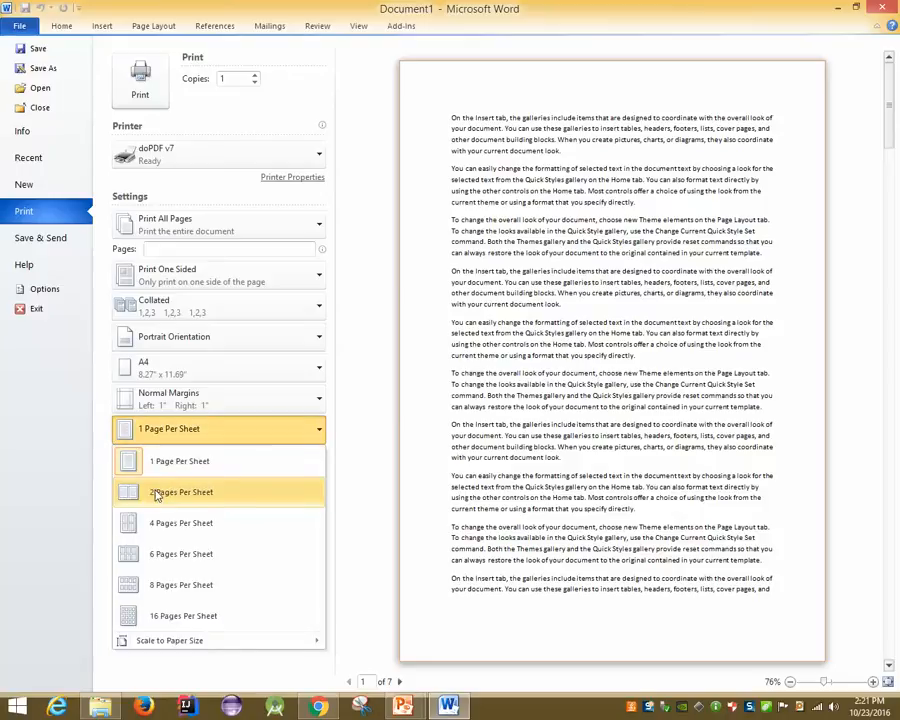
click(156, 490)
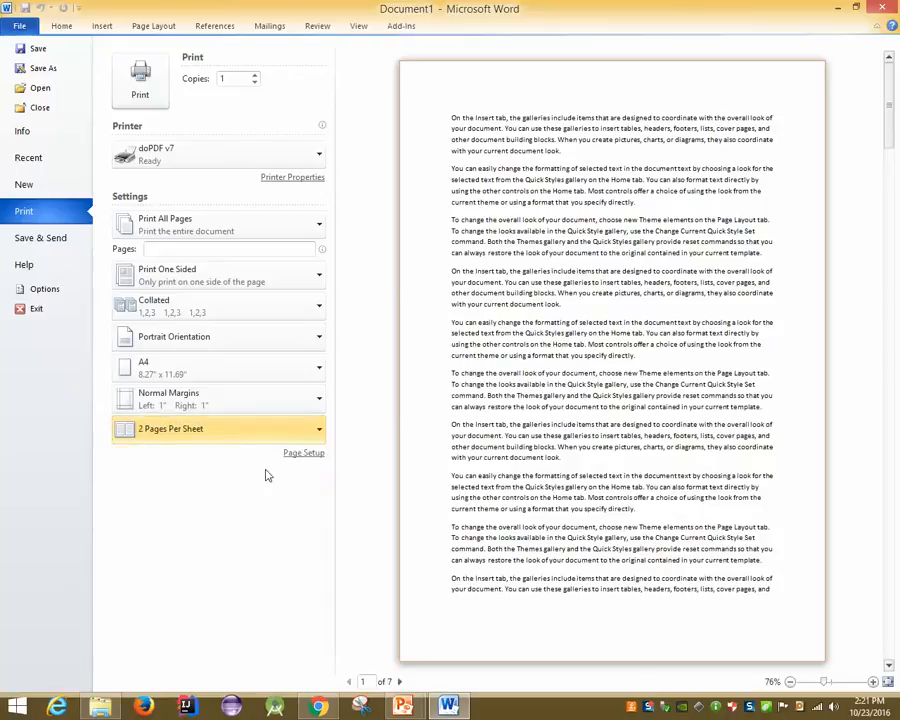
click(198, 432)
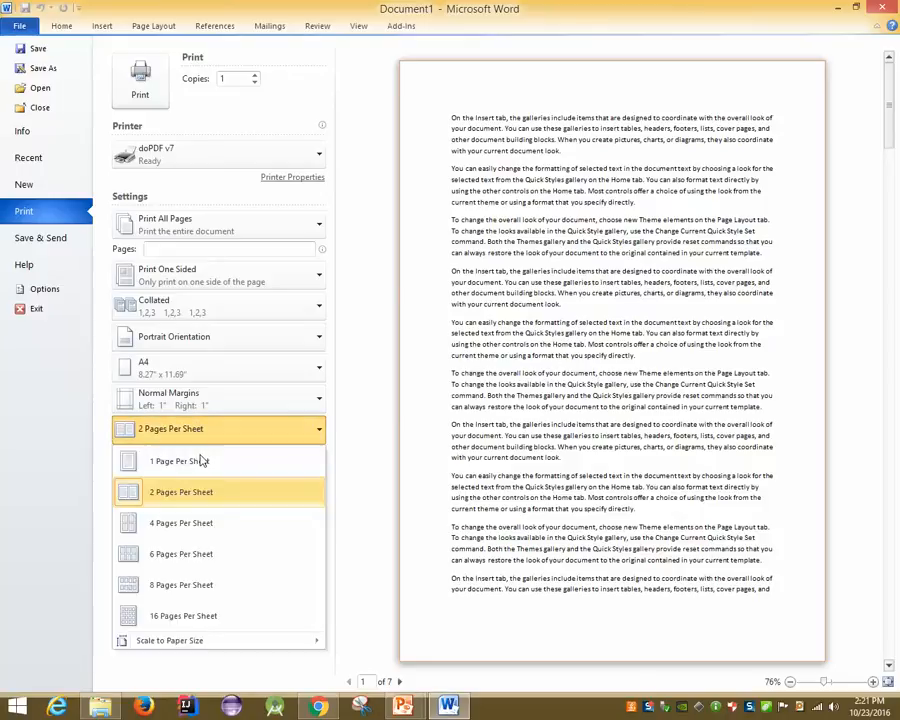
click(232, 488)
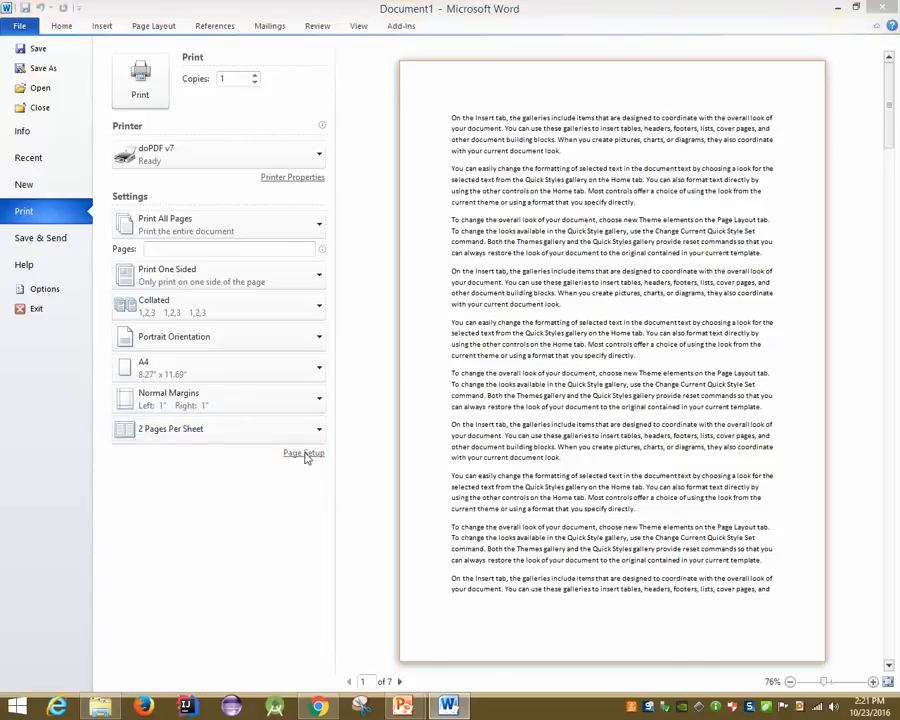
Review the Page Setup margins and paper size, then print to Document1.pdf via doPDF
click(304, 453)
click(332, 178)
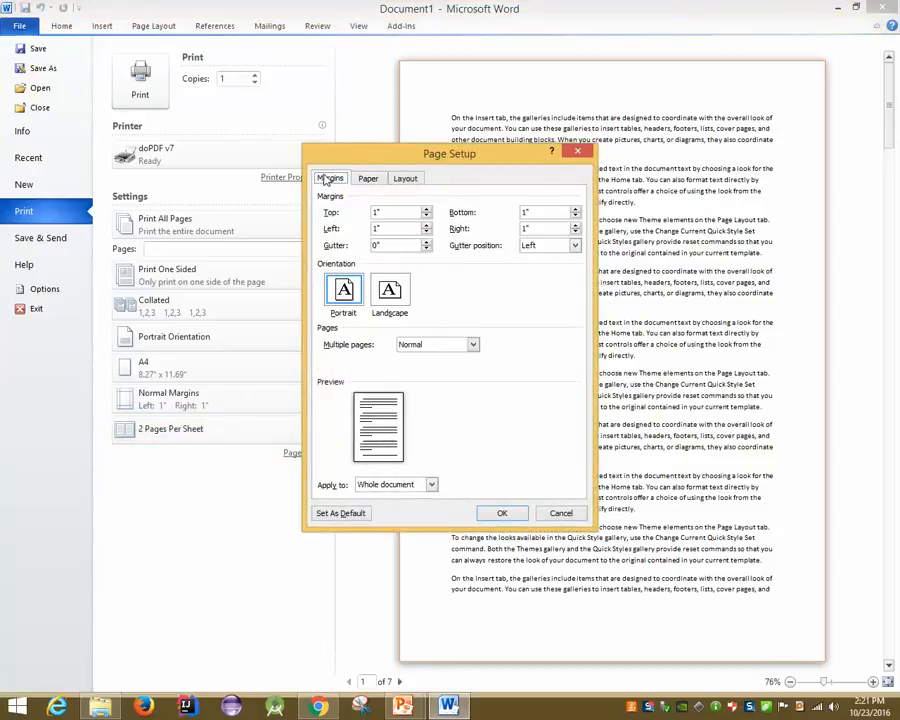
click(368, 178)
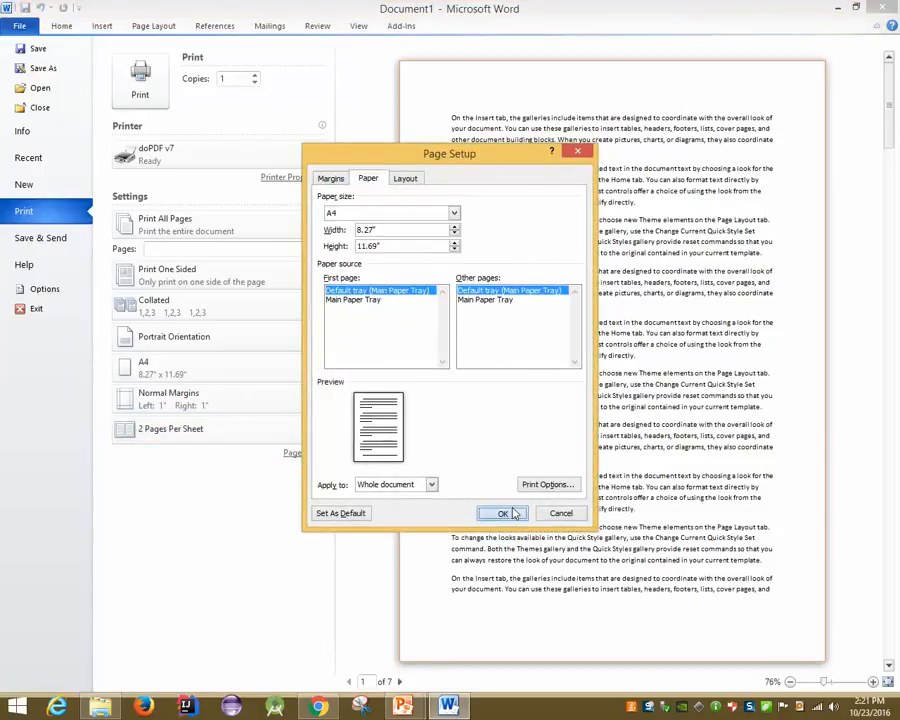
click(502, 513)
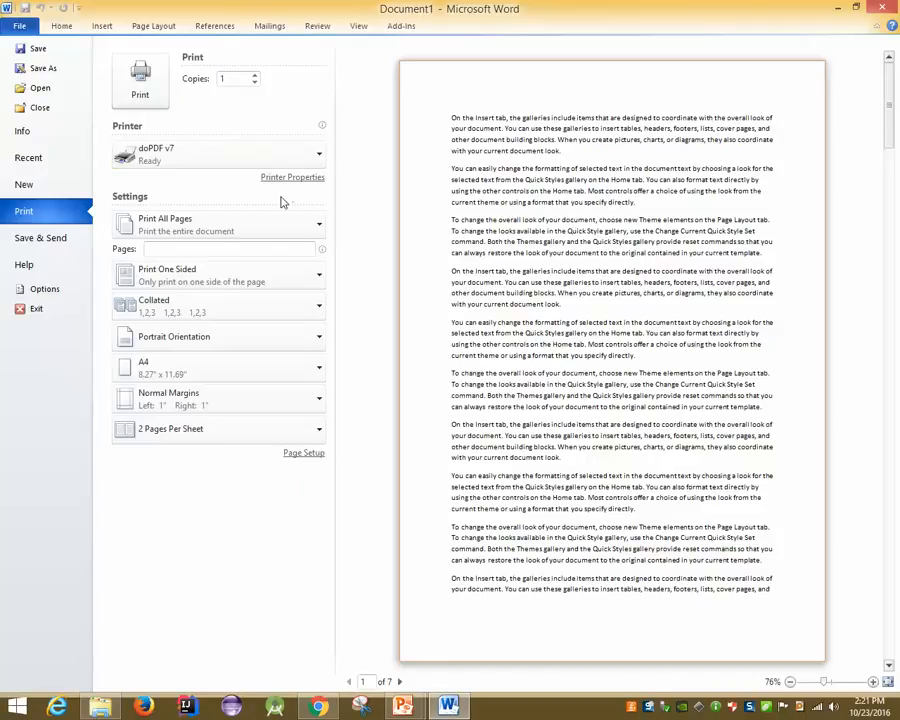
click(158, 90)
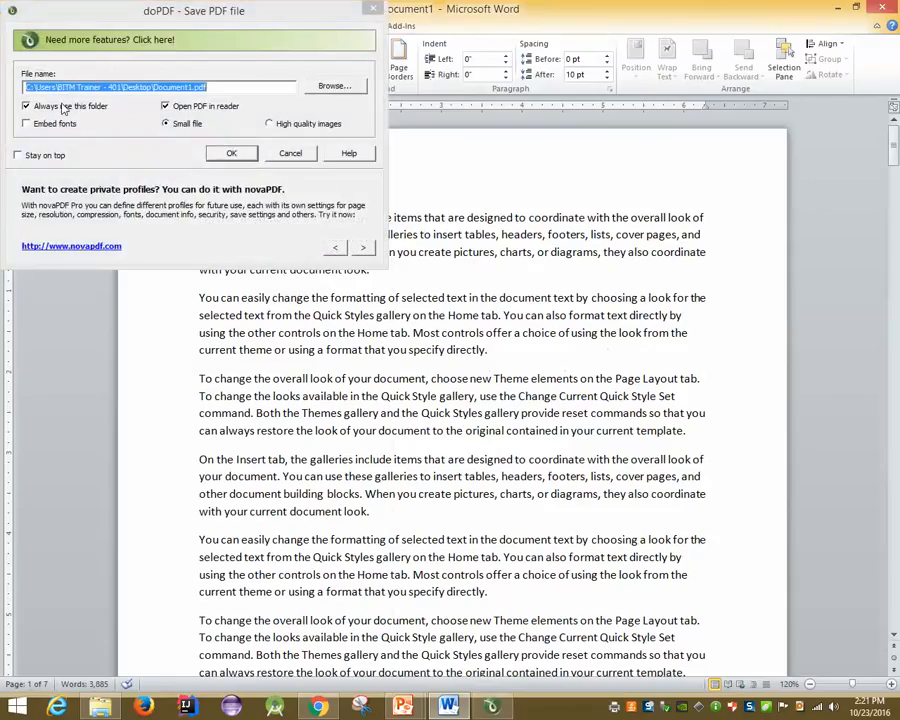
click(232, 154)
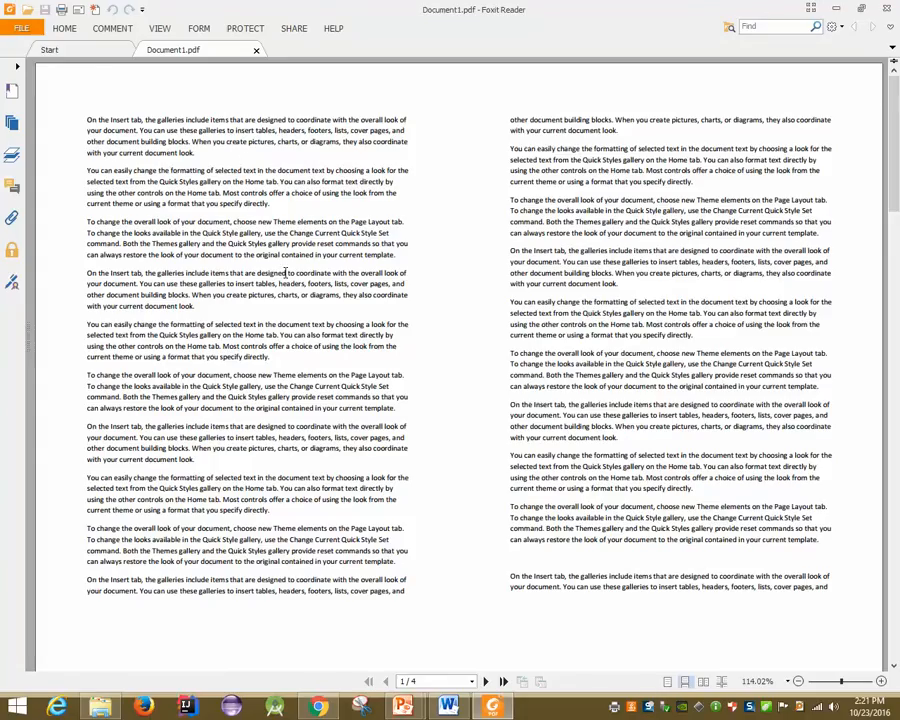
Look over the two-up Document1.pdf and the reader's HOME commands
scroll(78, 313, down, 3)
scroll(79, 316, up, 3)
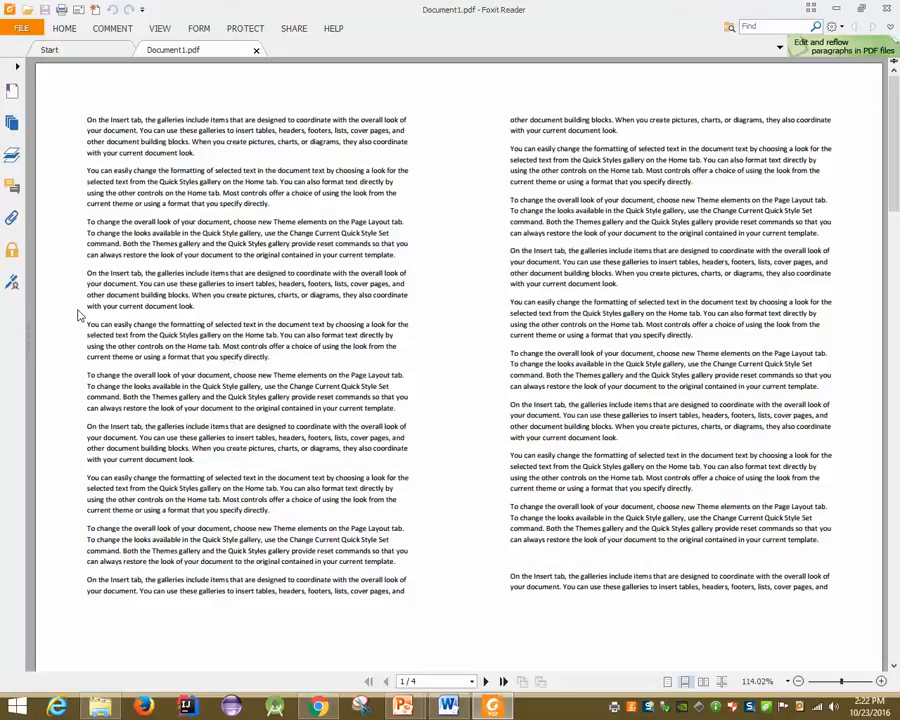
click(66, 29)
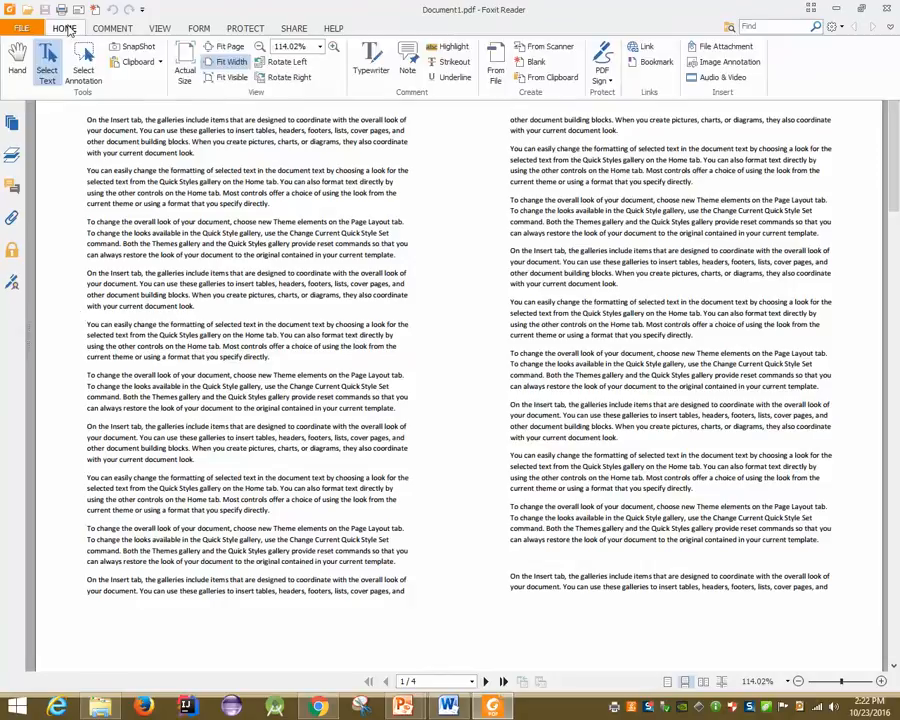
click(124, 158)
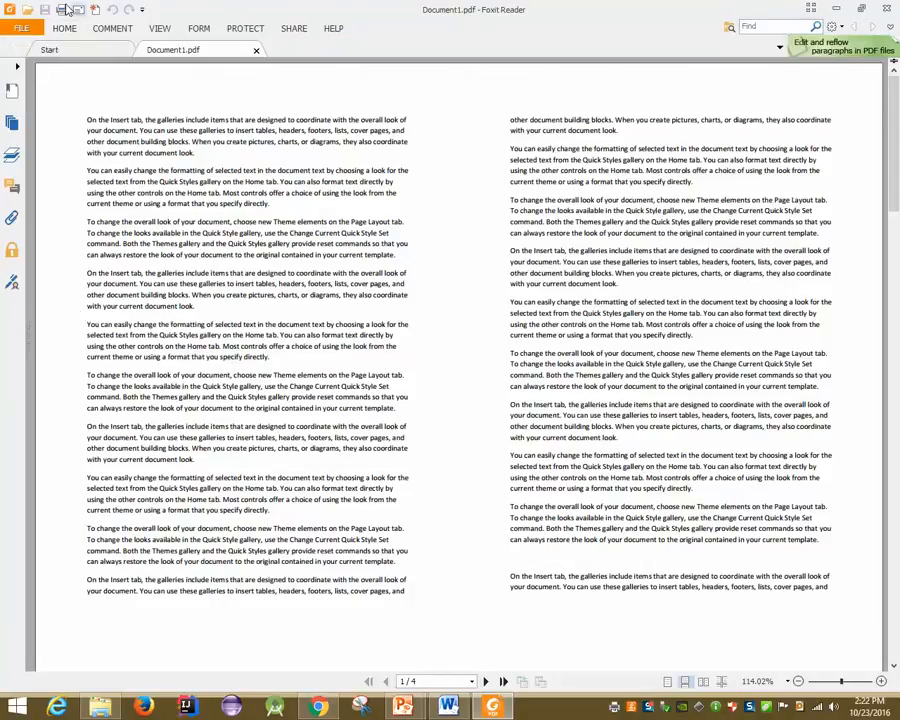
Open and cancel the PDF's print dialog, then close Foxit Reader
click(62, 9)
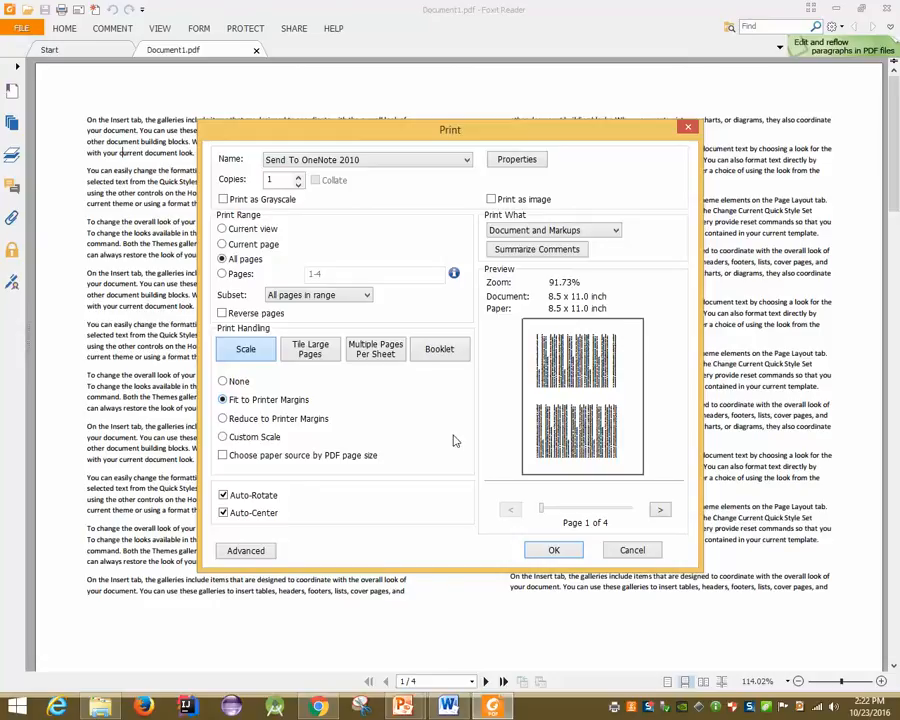
click(631, 549)
click(888, 8)
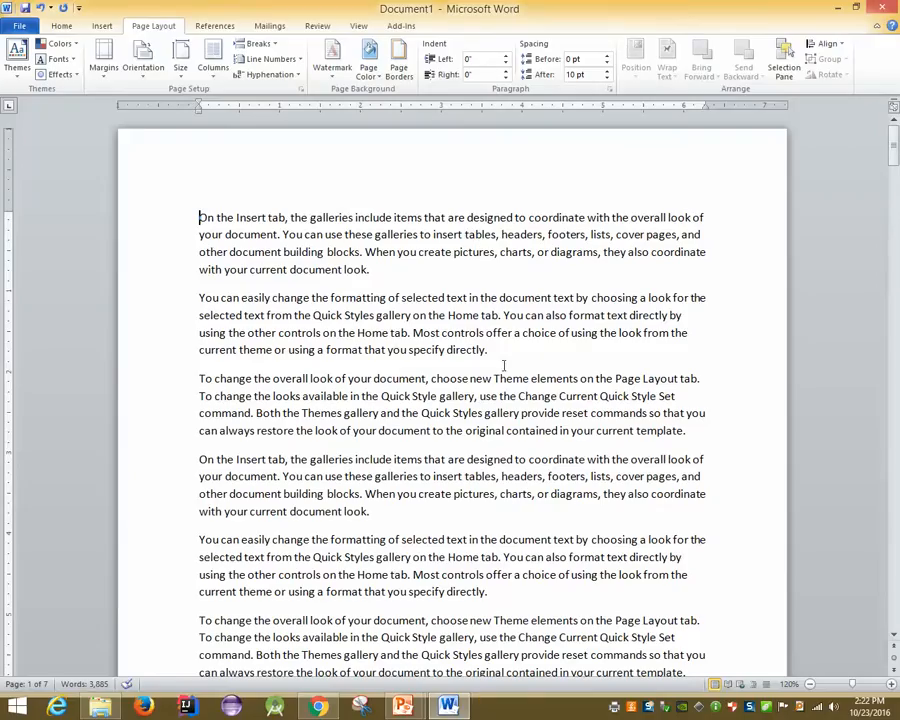
Change the print layout back to 1 Page Per Sheet
click(488, 313)
key(ctrl+p)
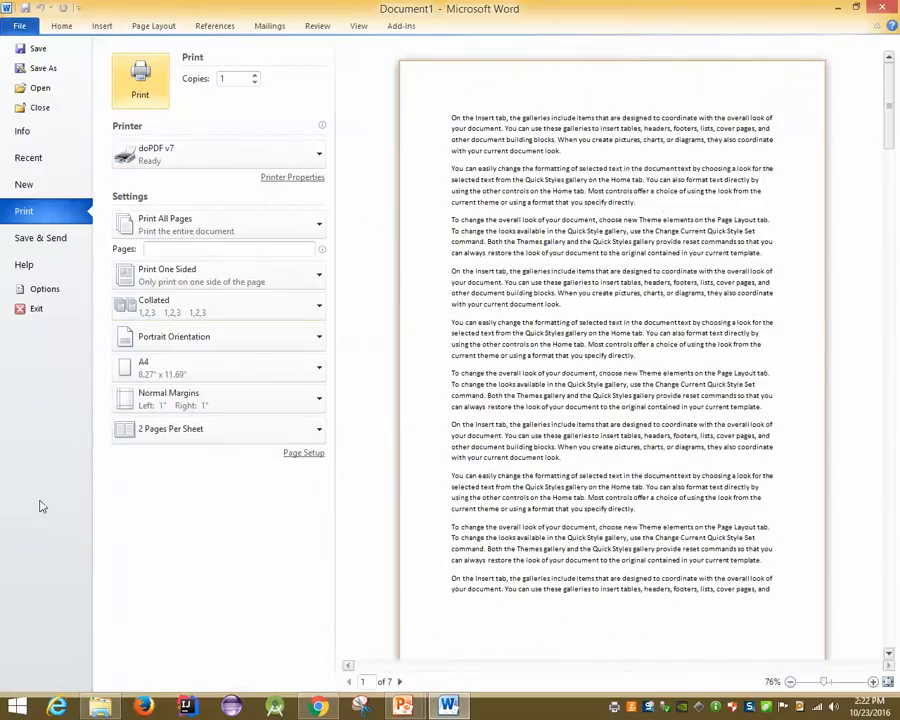
click(160, 434)
click(156, 440)
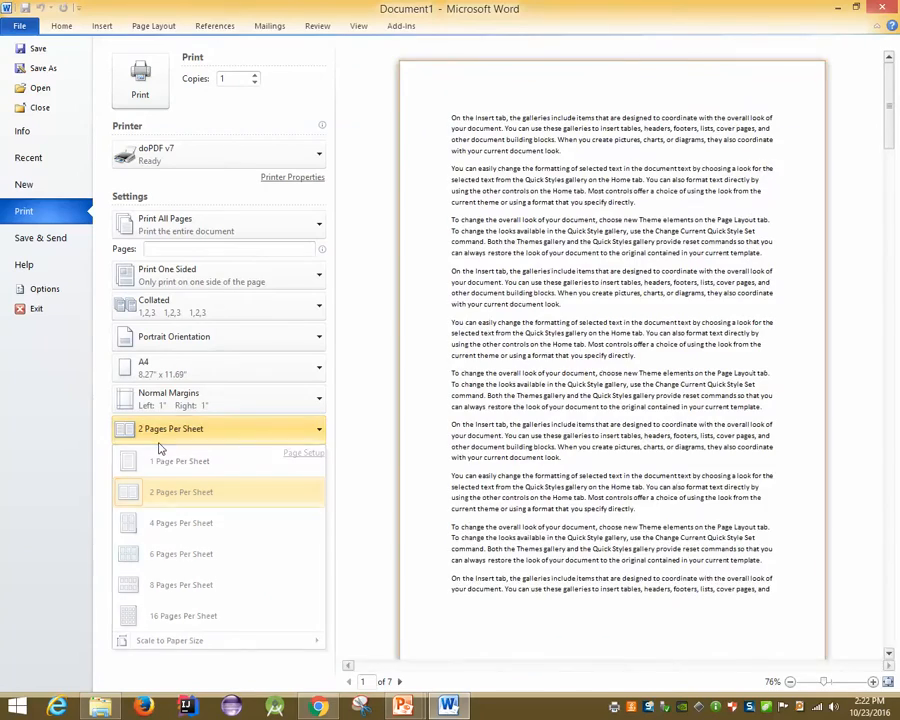
click(254, 434)
click(170, 462)
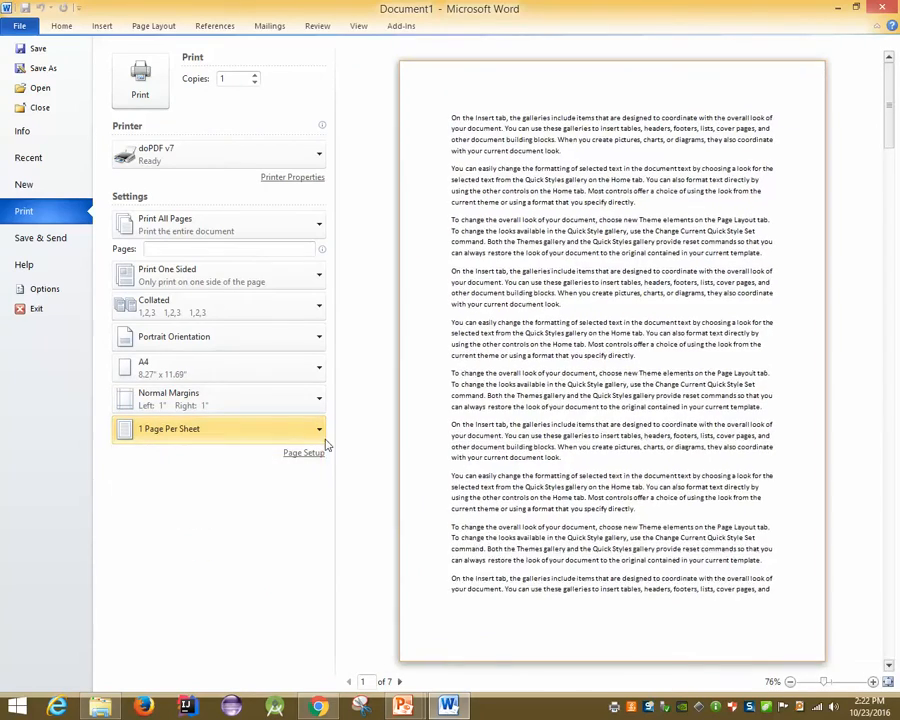
key(Escape)
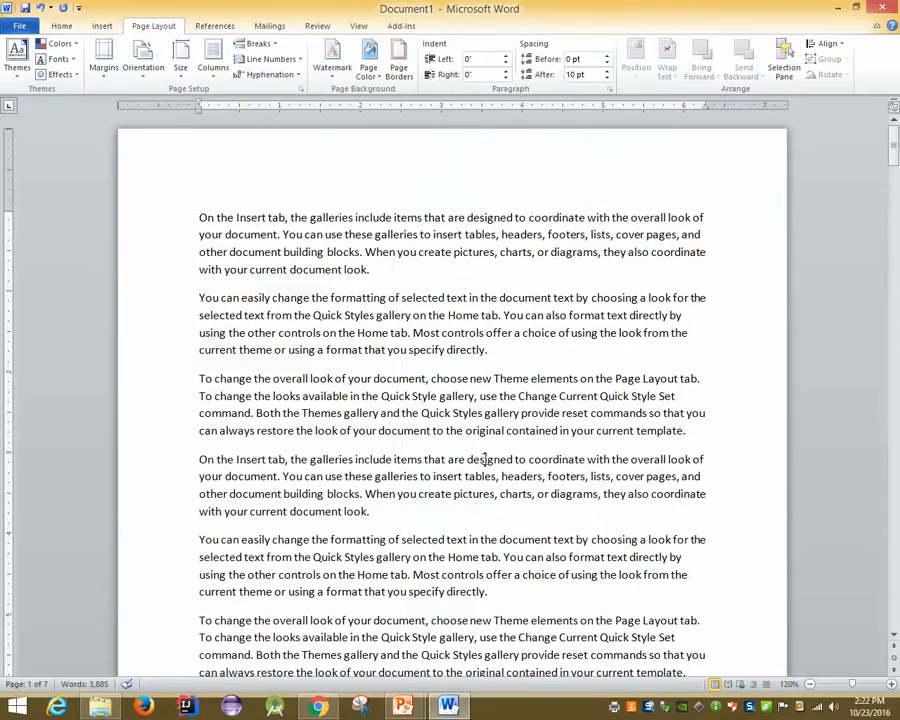
Print through doPDF again, replacing the existing Document1.pdf
scroll(484, 466, down, 8)
scroll(495, 460, down, 5)
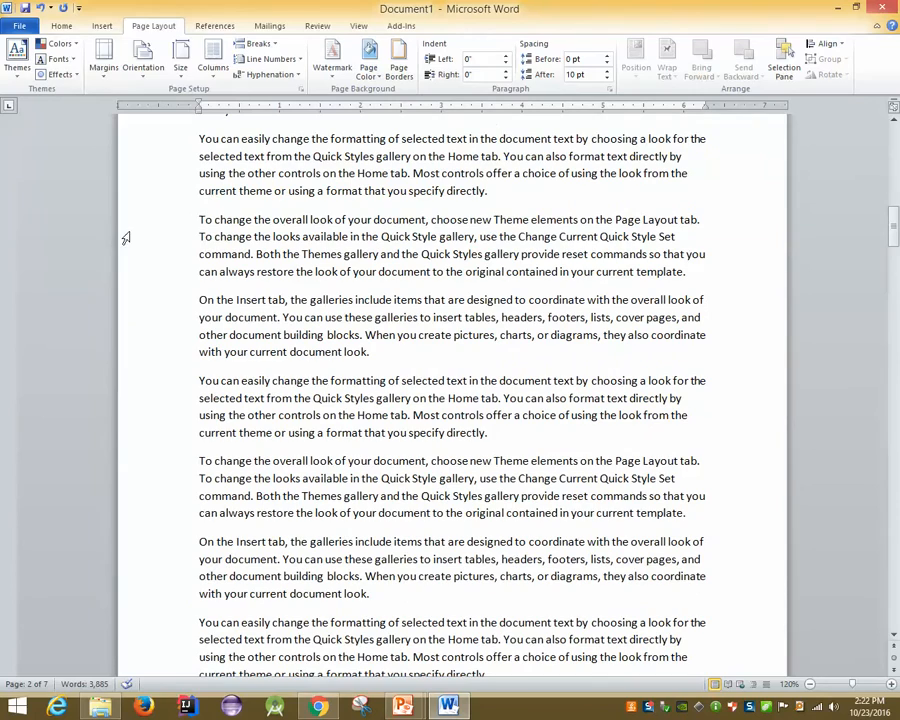
click(20, 27)
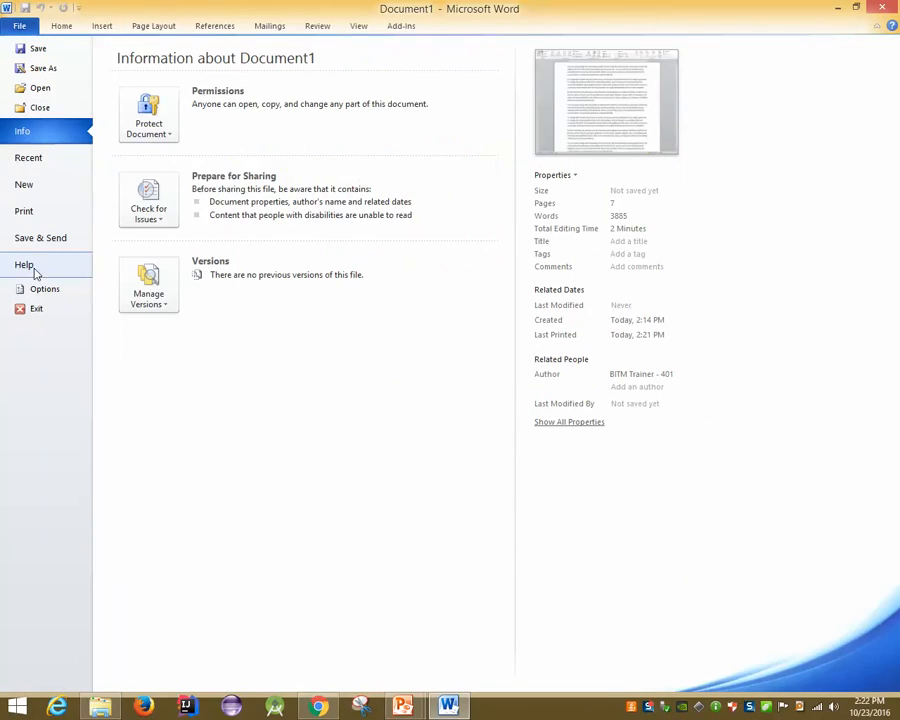
click(46, 217)
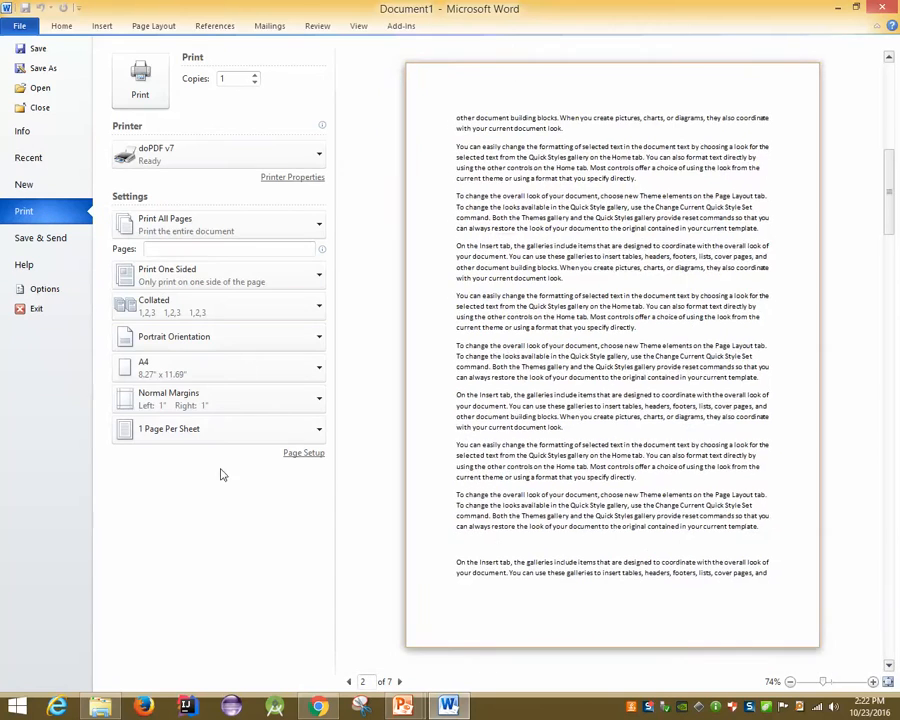
click(142, 90)
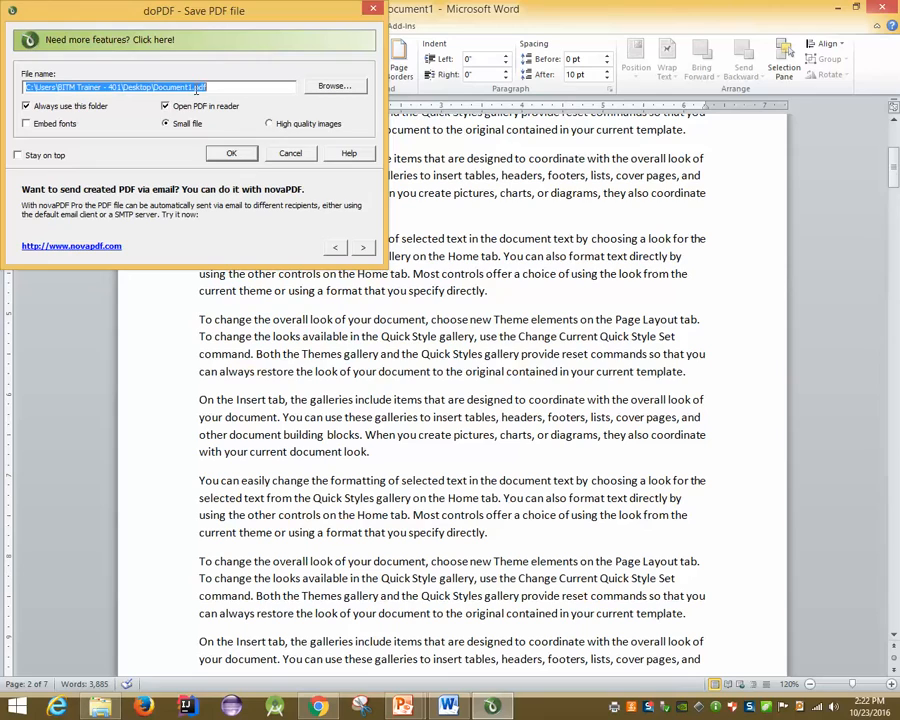
click(231, 153)
key(Return)
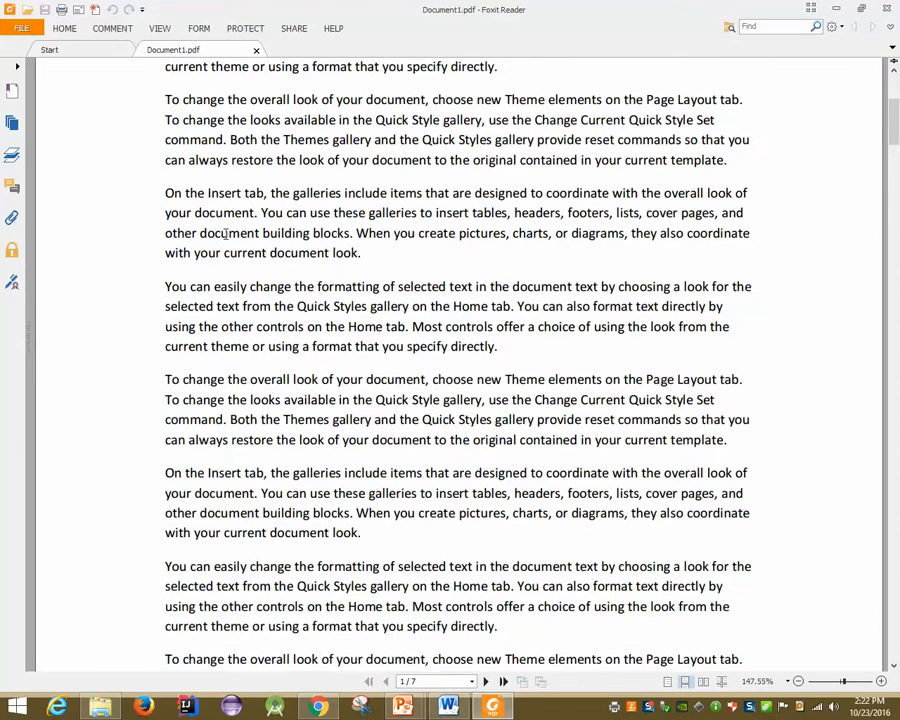
Choose Multiple Pages Per Sheet and set the printer orientation to Landscape
scroll(225, 234, down, 5)
scroll(191, 315, down, 10)
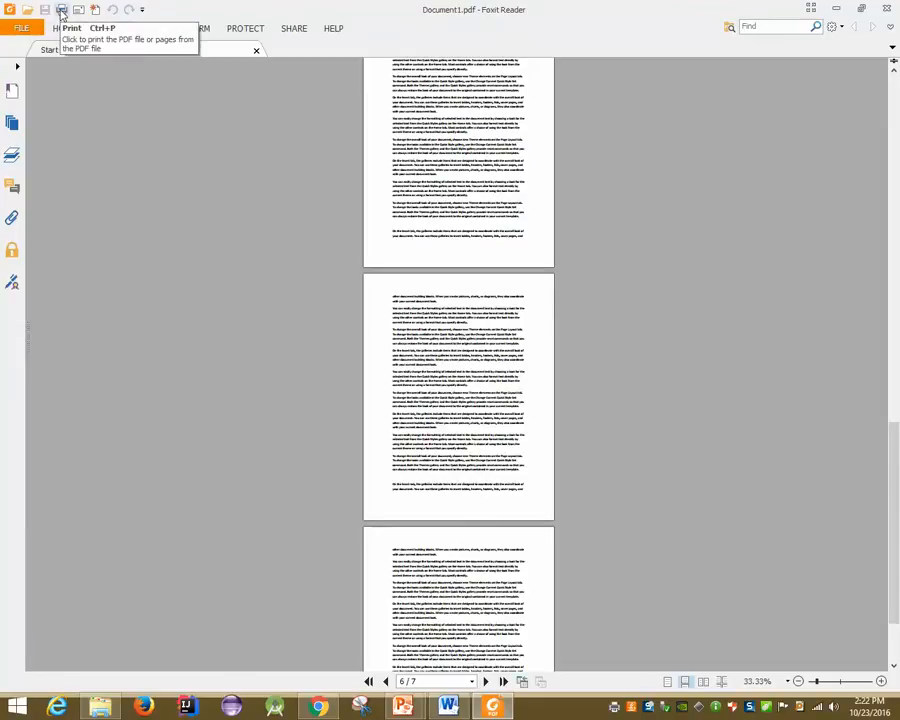
click(61, 11)
click(373, 350)
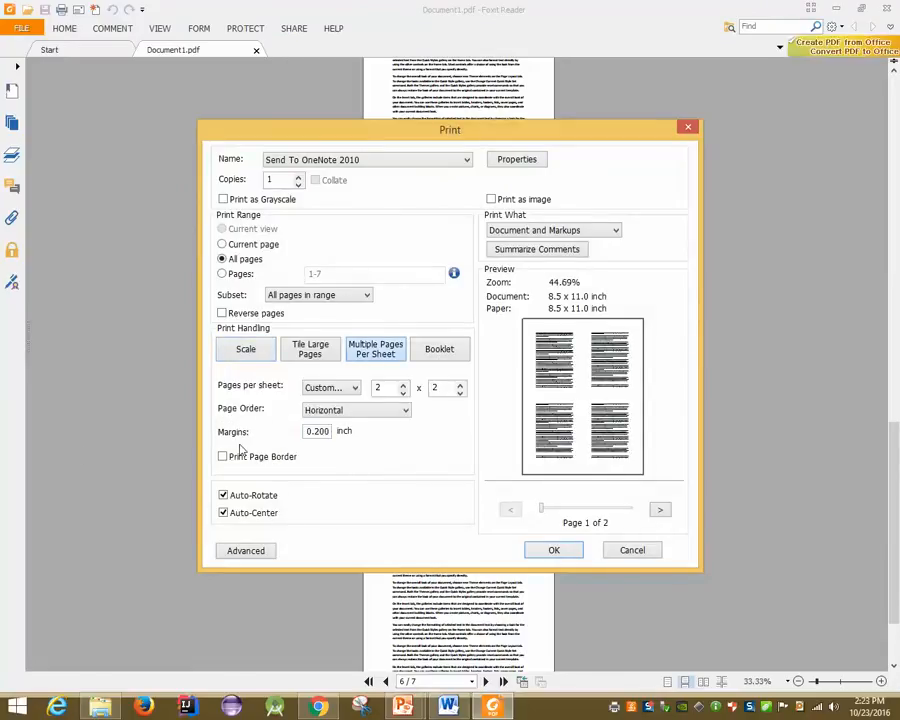
click(404, 393)
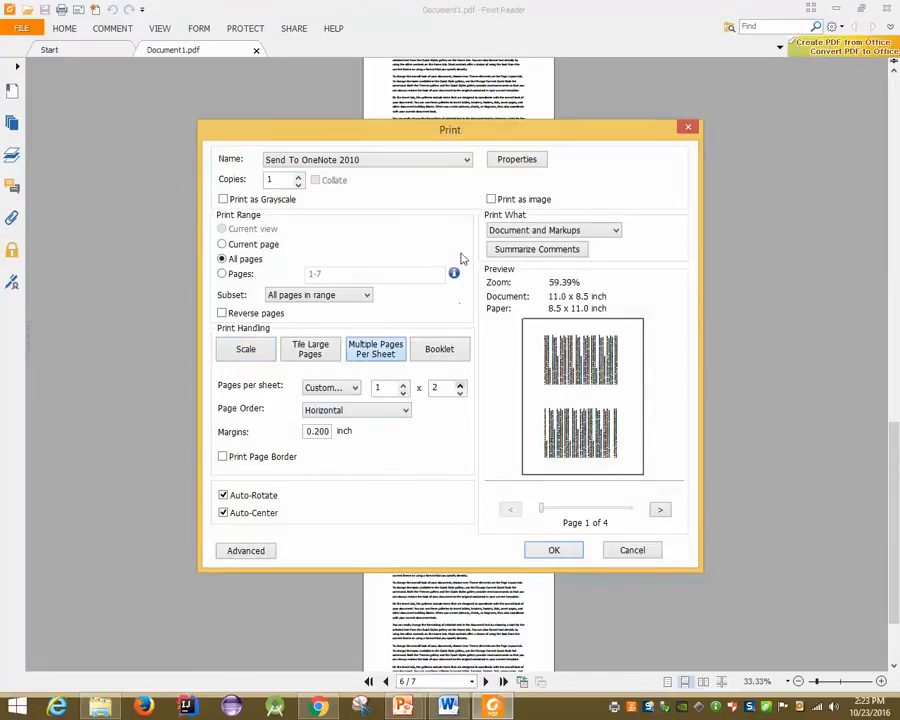
click(510, 163)
click(283, 206)
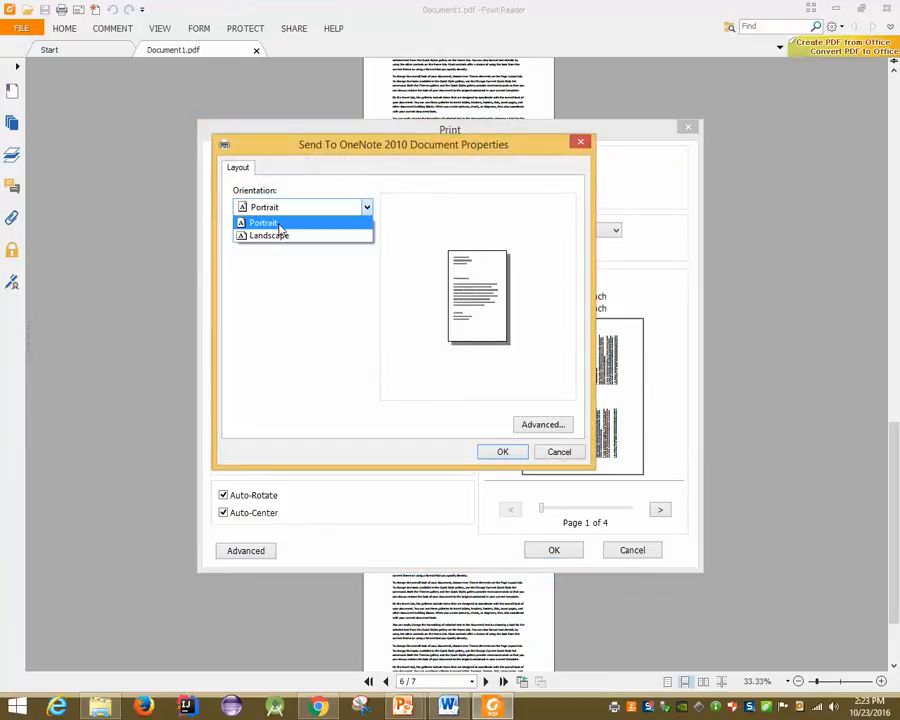
click(287, 237)
click(495, 452)
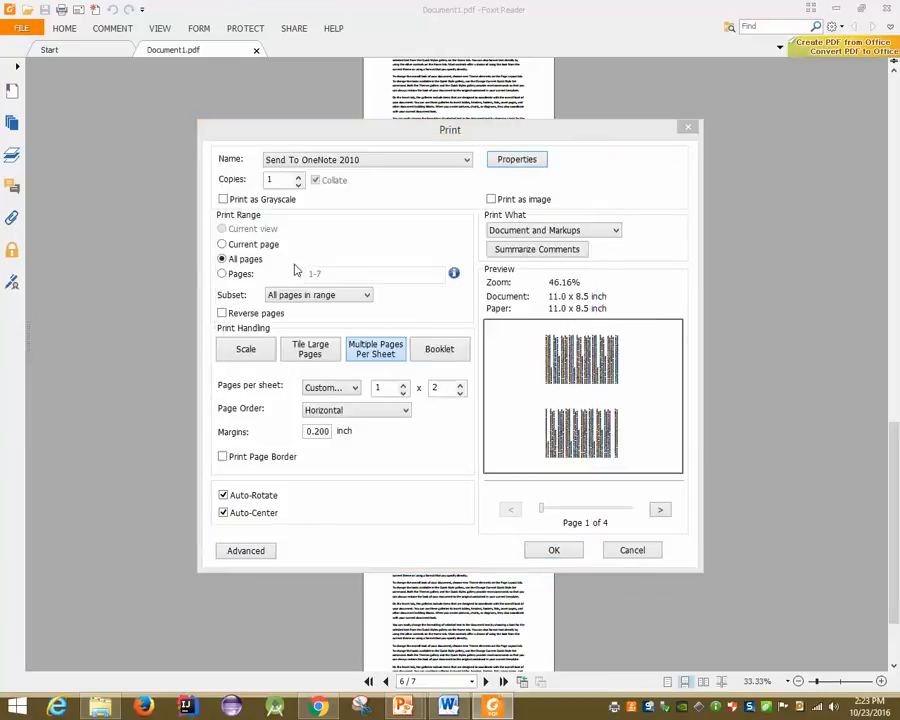
Set 2 x 1 pages per sheet with Print Page Border and Auto-Center ticked
click(404, 386)
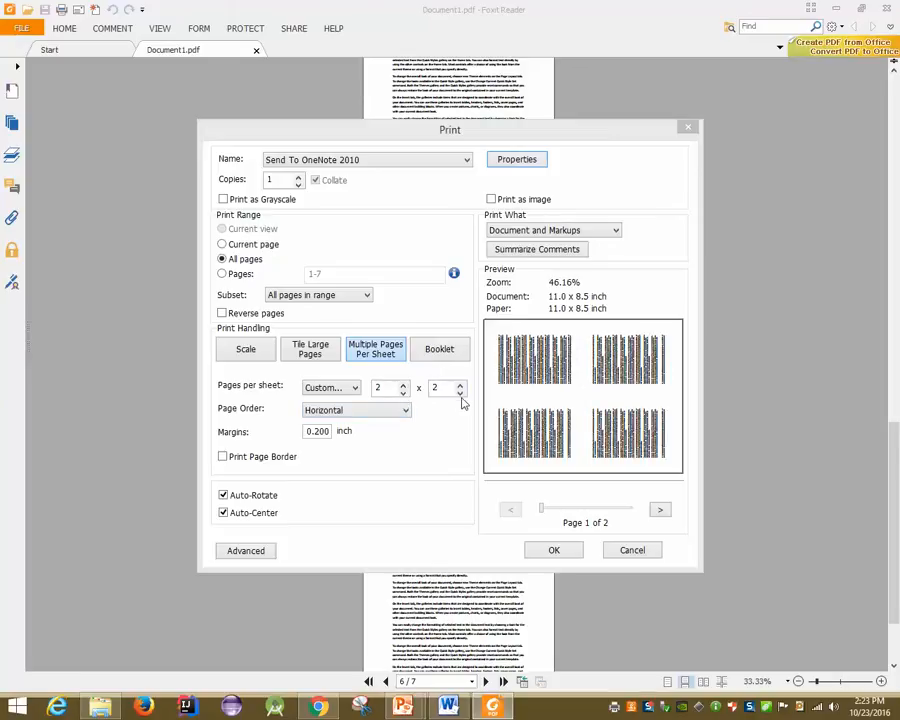
click(459, 392)
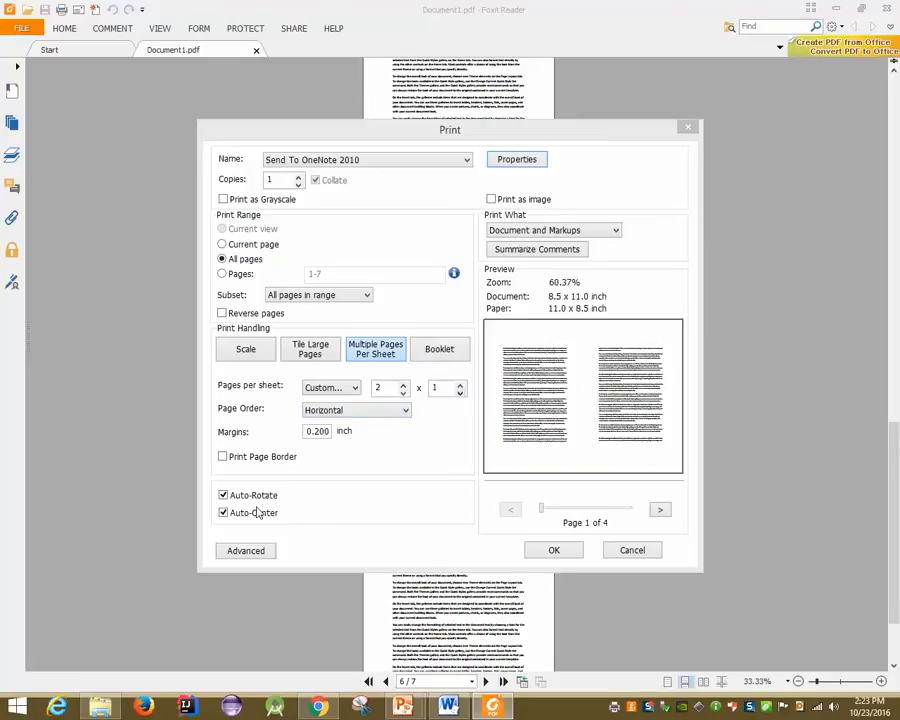
click(254, 459)
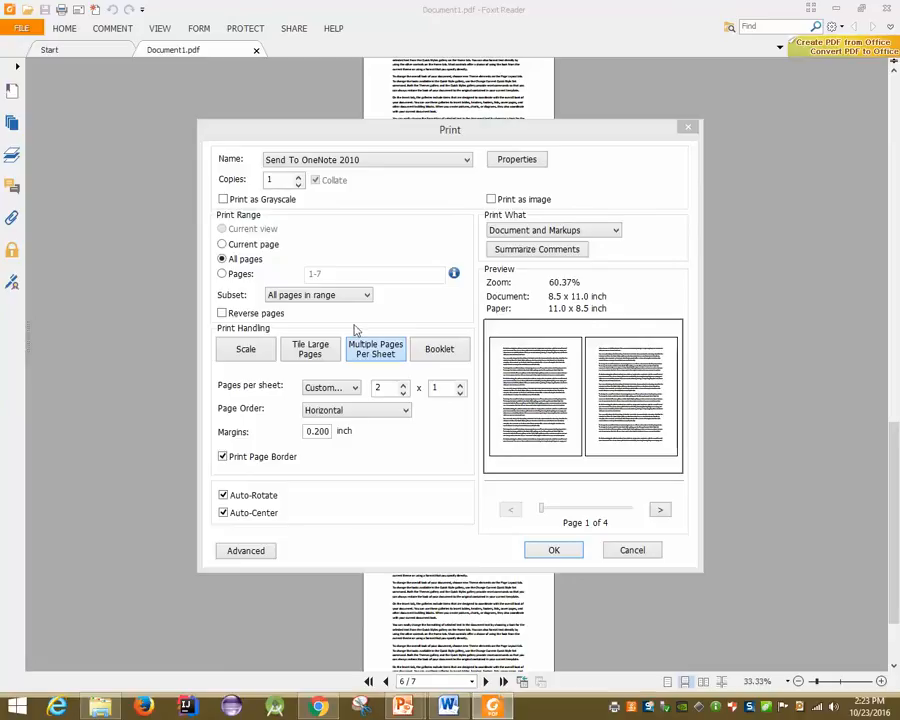
drag(459, 129, 390, 102)
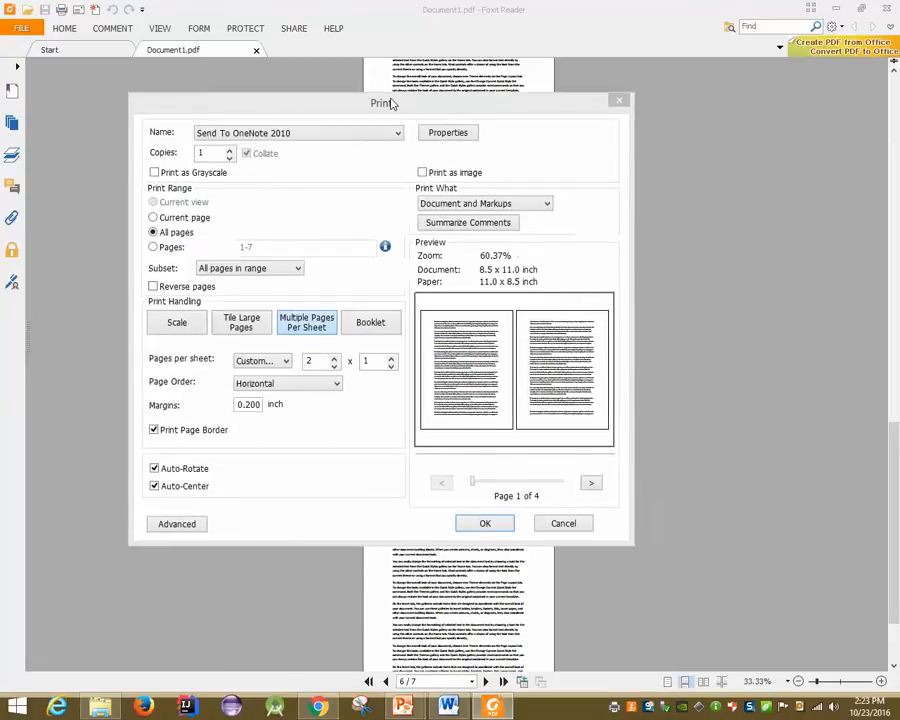
click(155, 486)
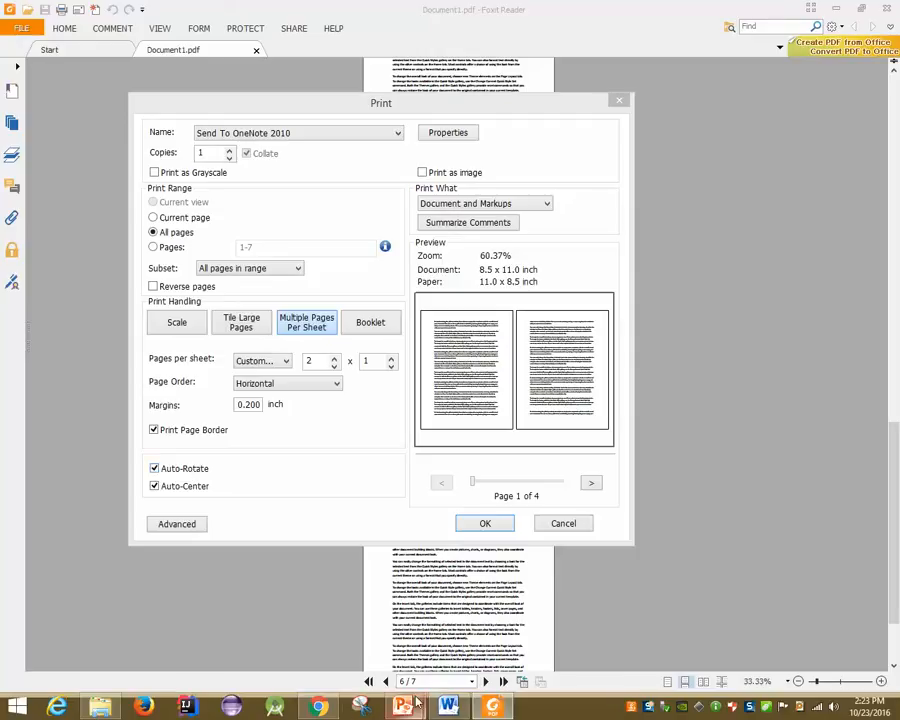
Switch to the PowerPoint "MS Word 2010: Backstage View" slide show from the taskbar
mouse_move(404, 704)
click(512, 572)
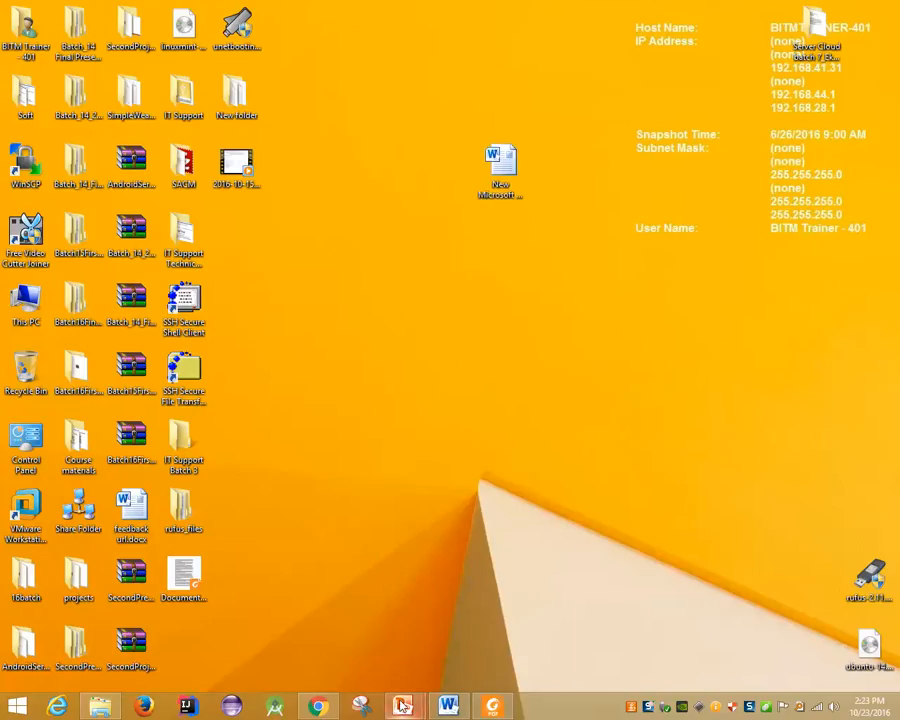
mouse_move(404, 706)
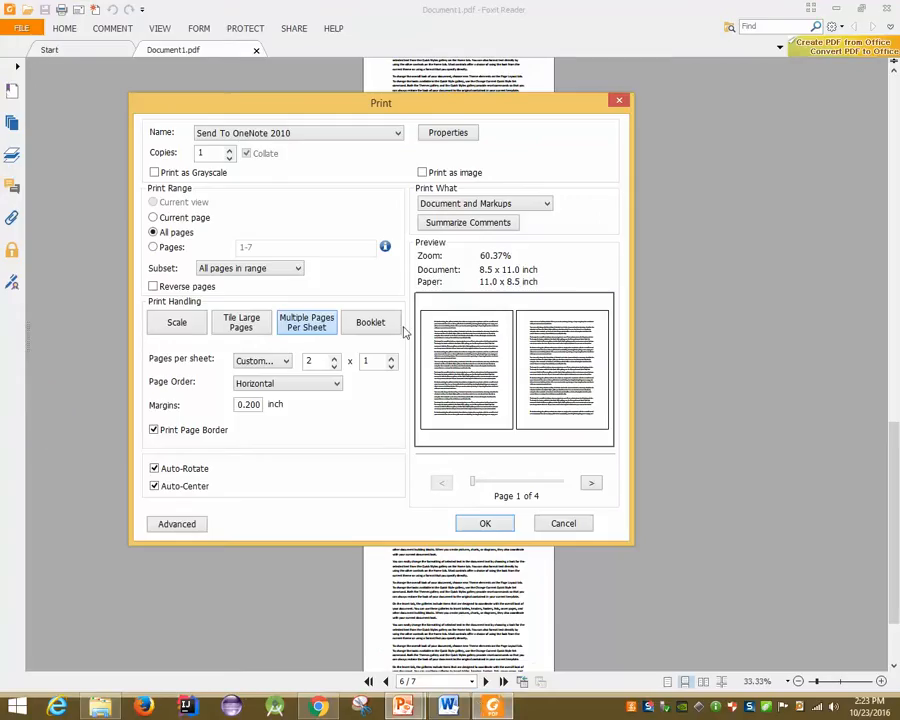
mouse_move(404, 706)
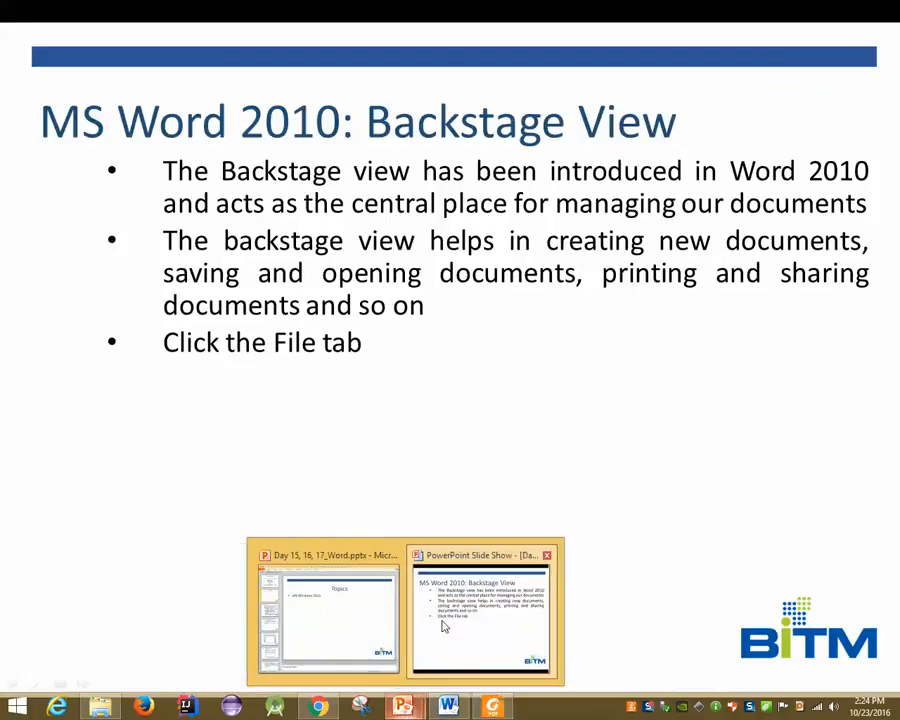
Cancel Foxit Reader's pending print setup, then return to and exit the full-screen slide show
click(448, 625)
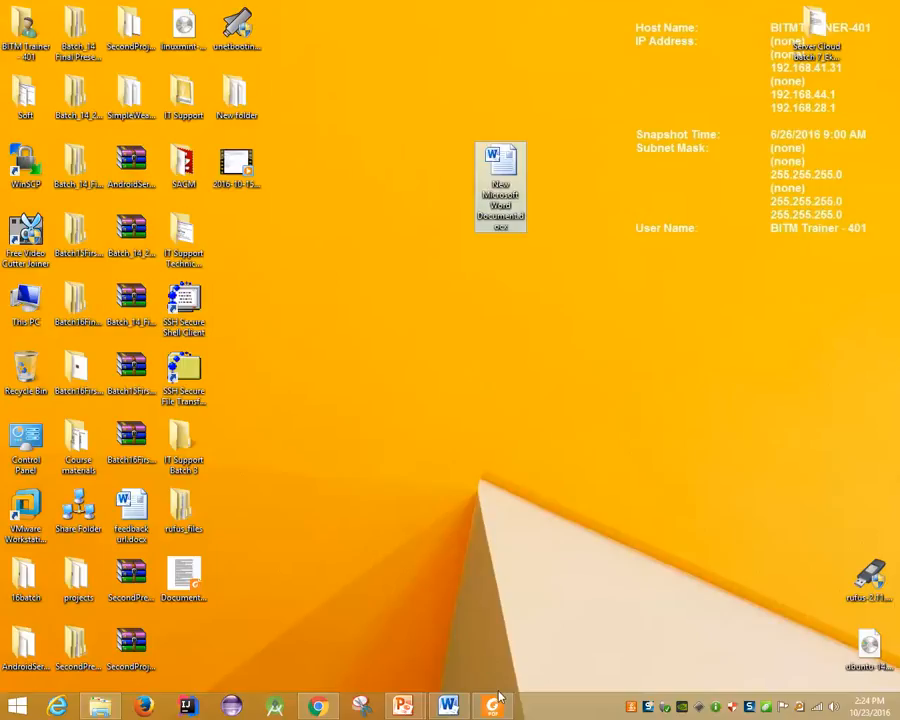
click(493, 706)
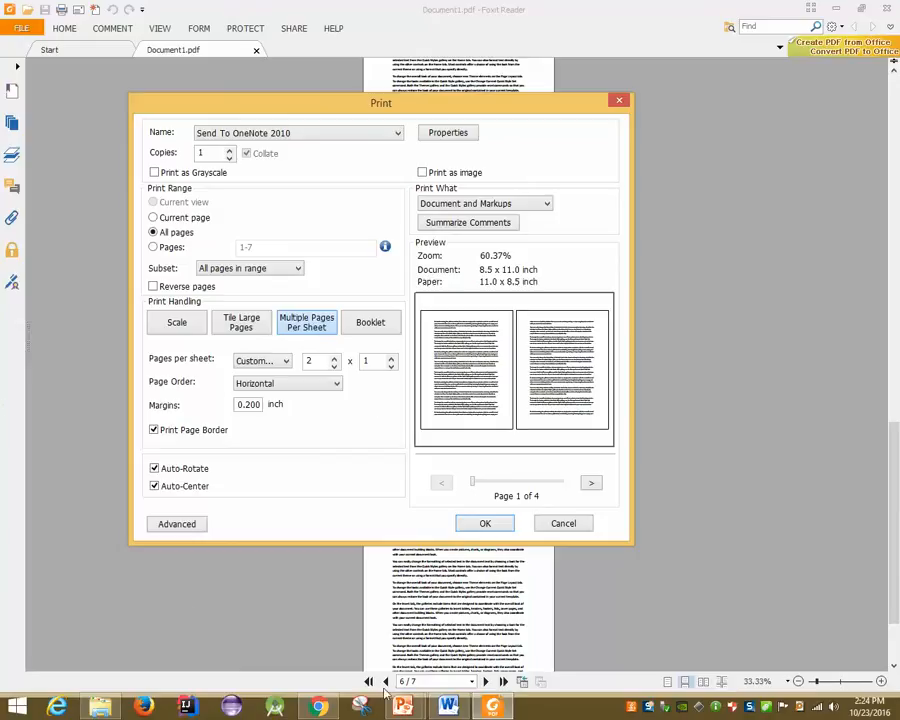
click(575, 528)
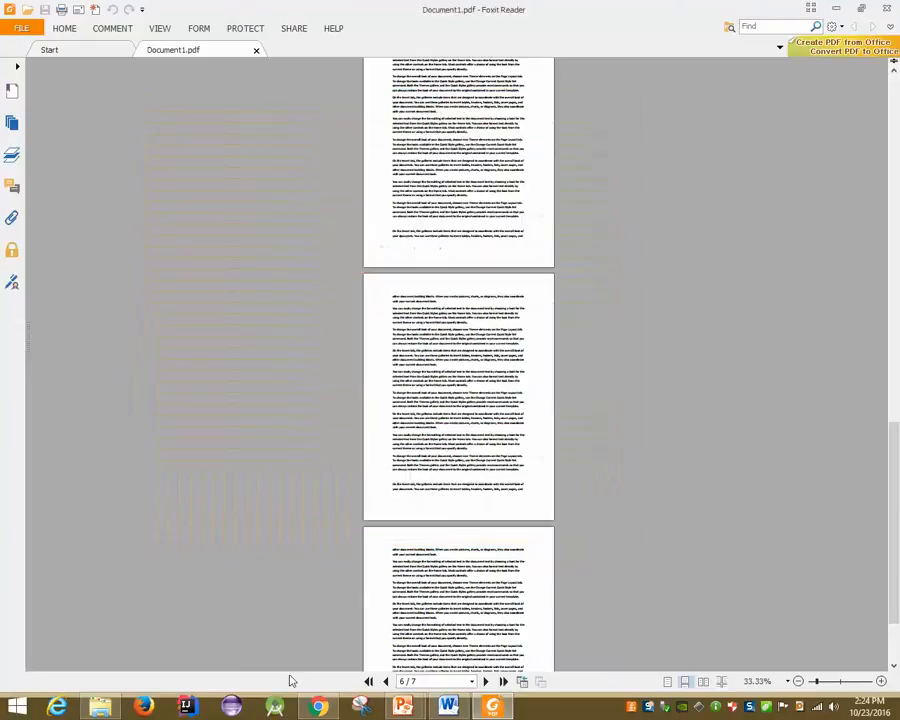
mouse_move(403, 707)
click(462, 604)
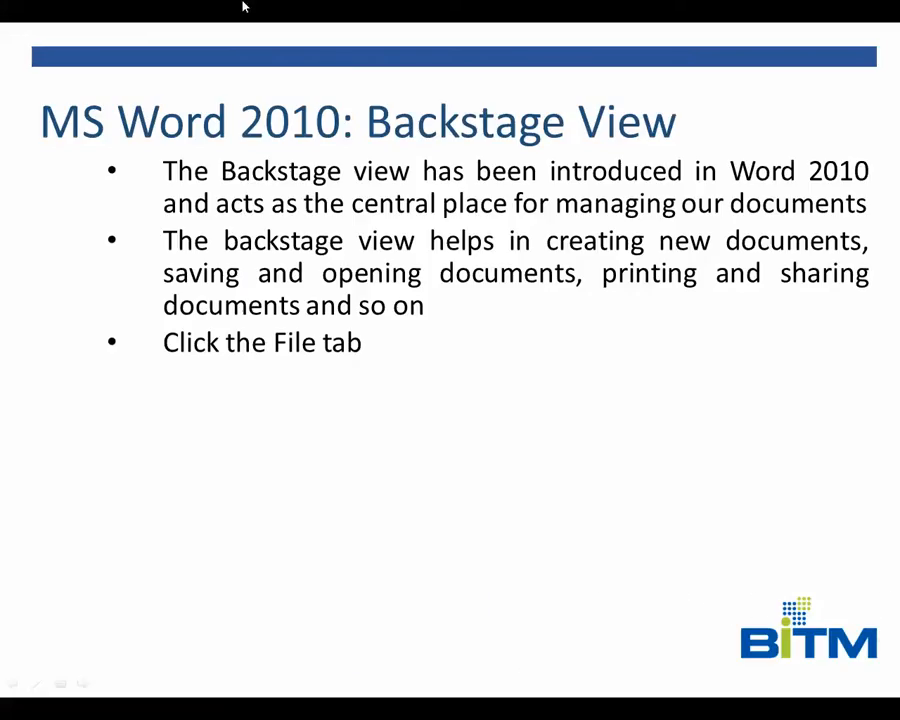
key(Escape)
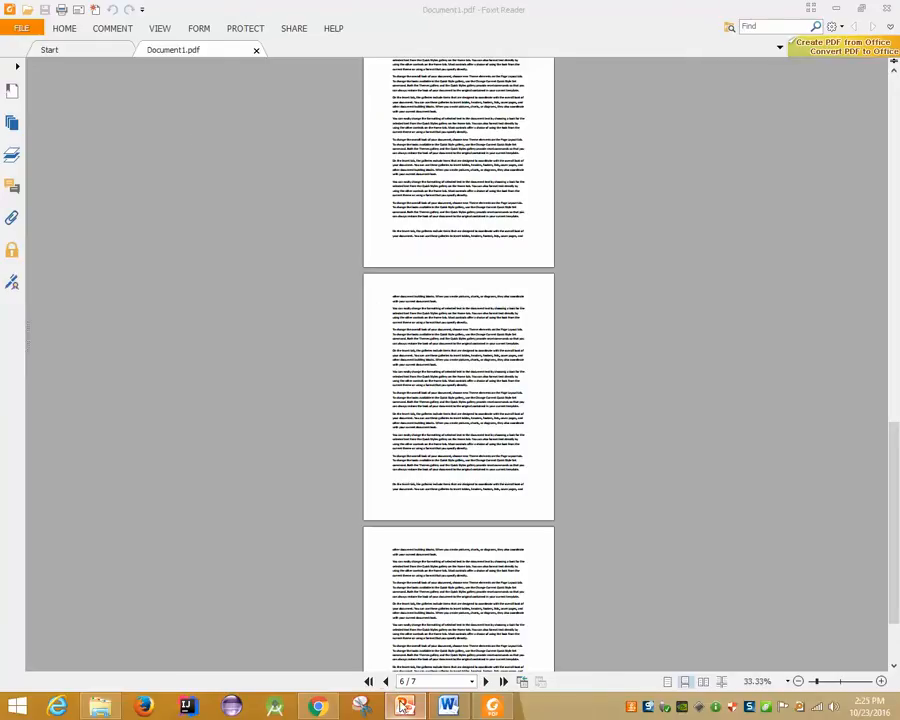
Preview the presentation as 6 Slides Horizontal, then 9 Slides Horizontal handouts
click(404, 706)
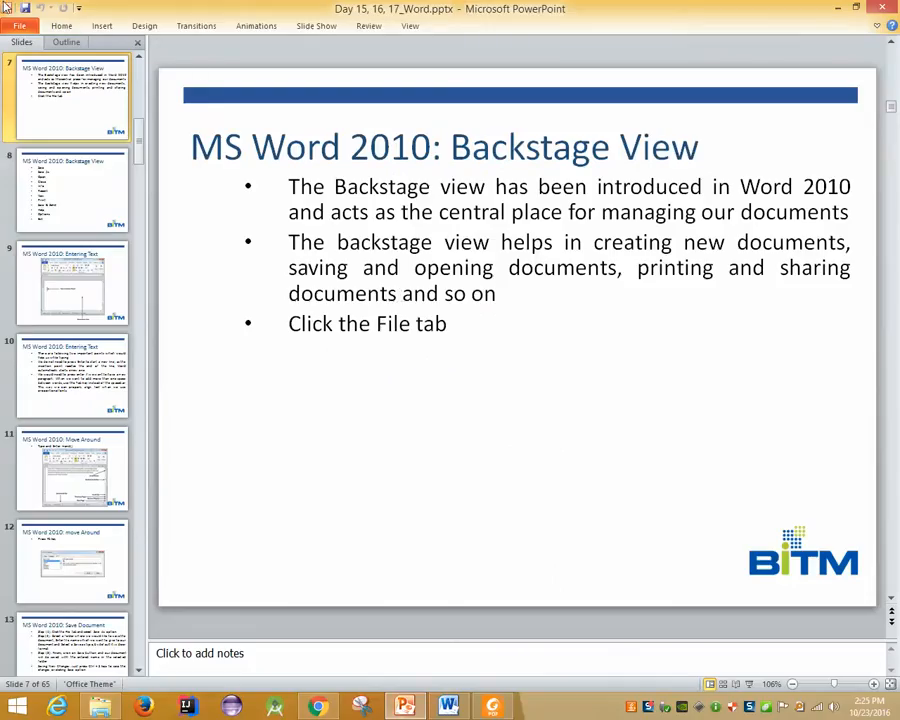
key(ctrl+p)
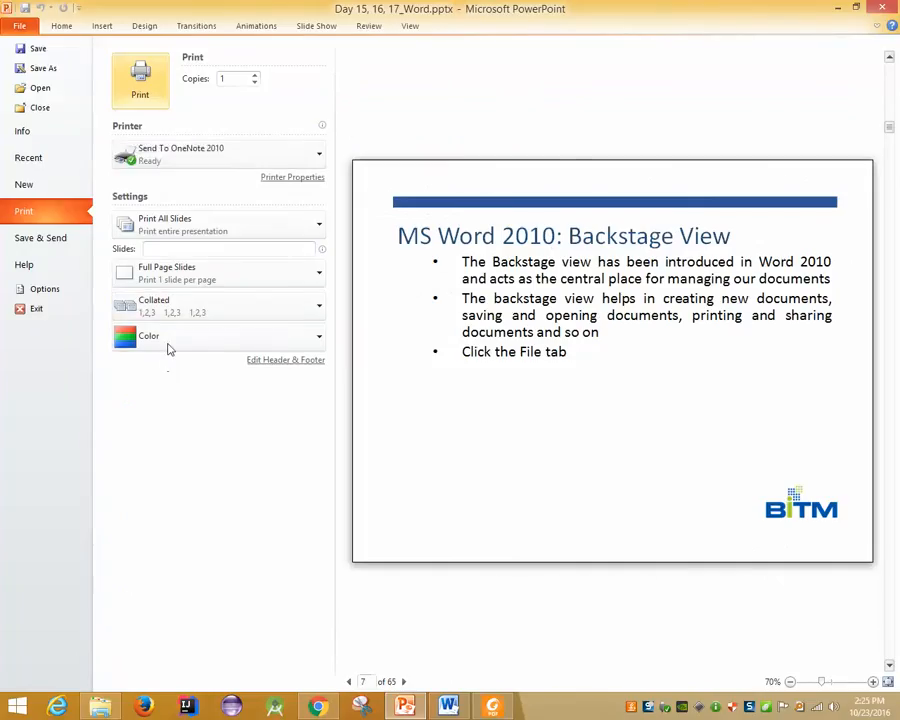
click(185, 308)
click(207, 270)
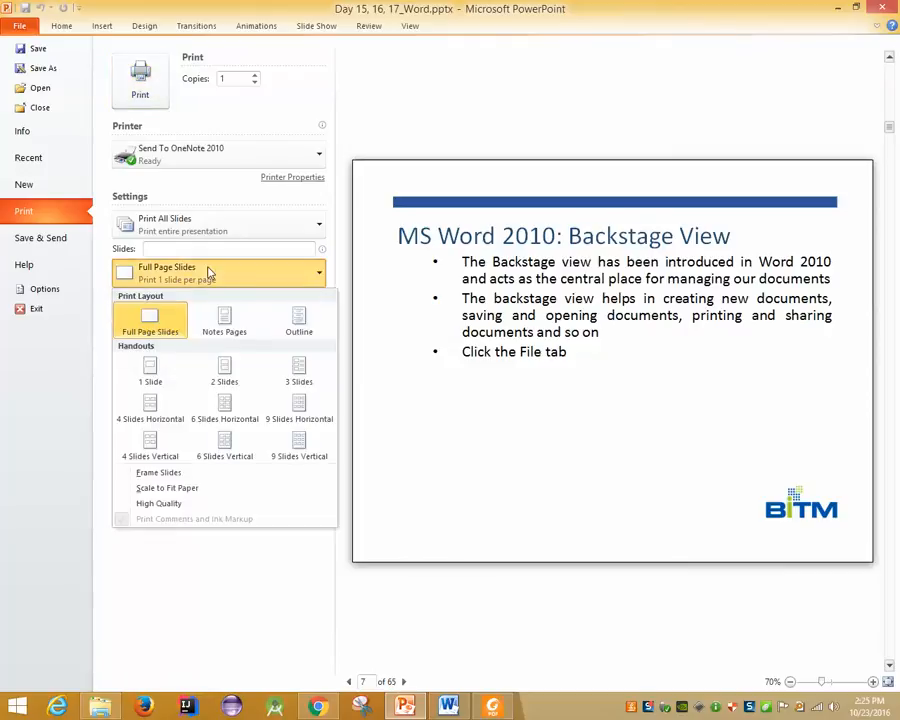
click(229, 424)
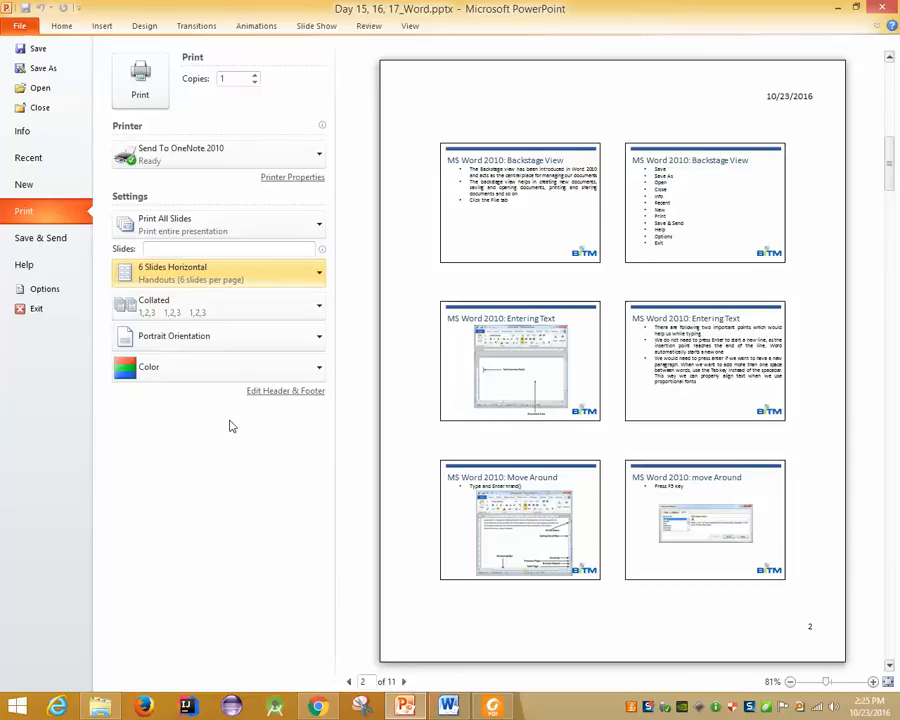
click(233, 274)
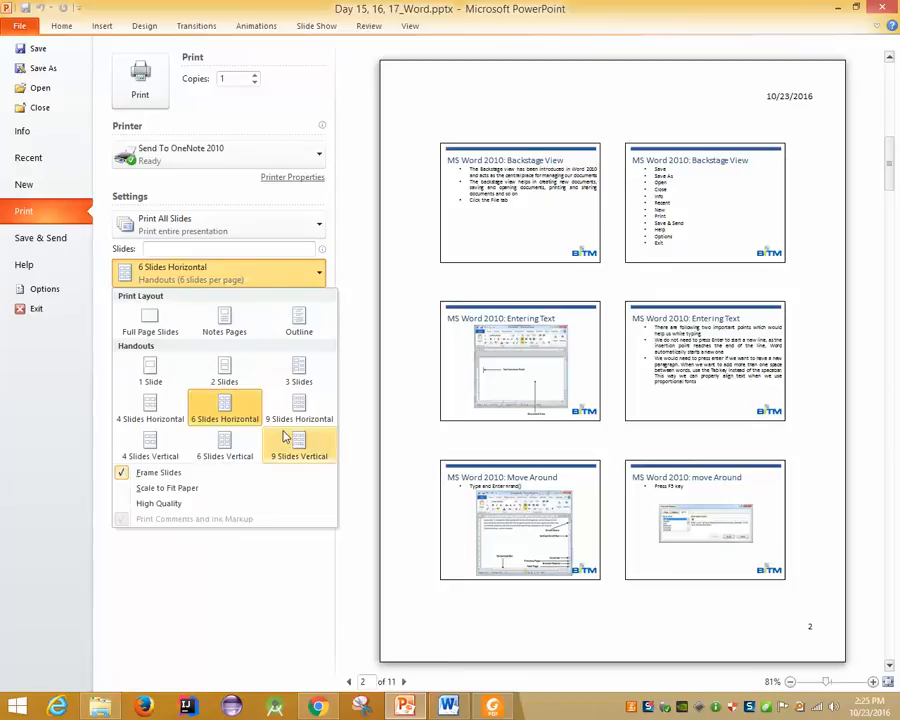
click(300, 418)
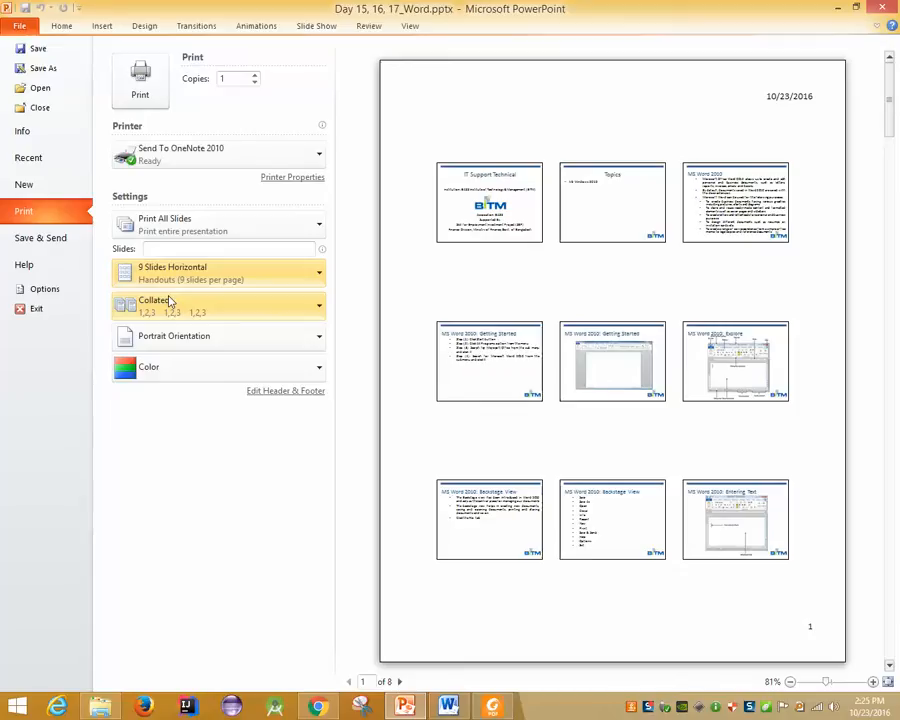
Reopen print settings and switch the layout back to Full Page Slides
key(Escape)
key(ctrl+p)
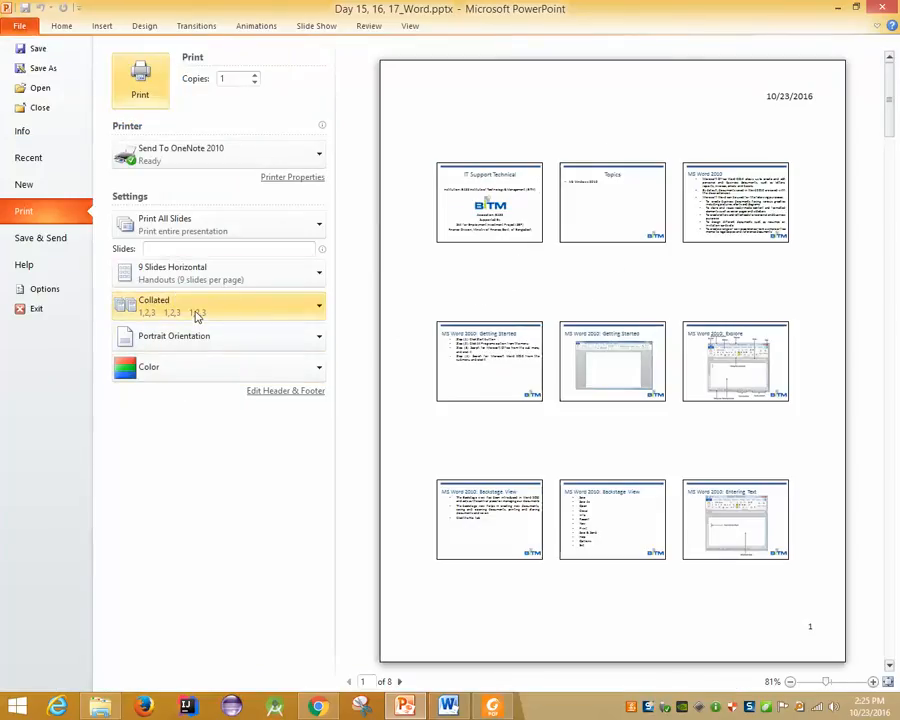
click(177, 276)
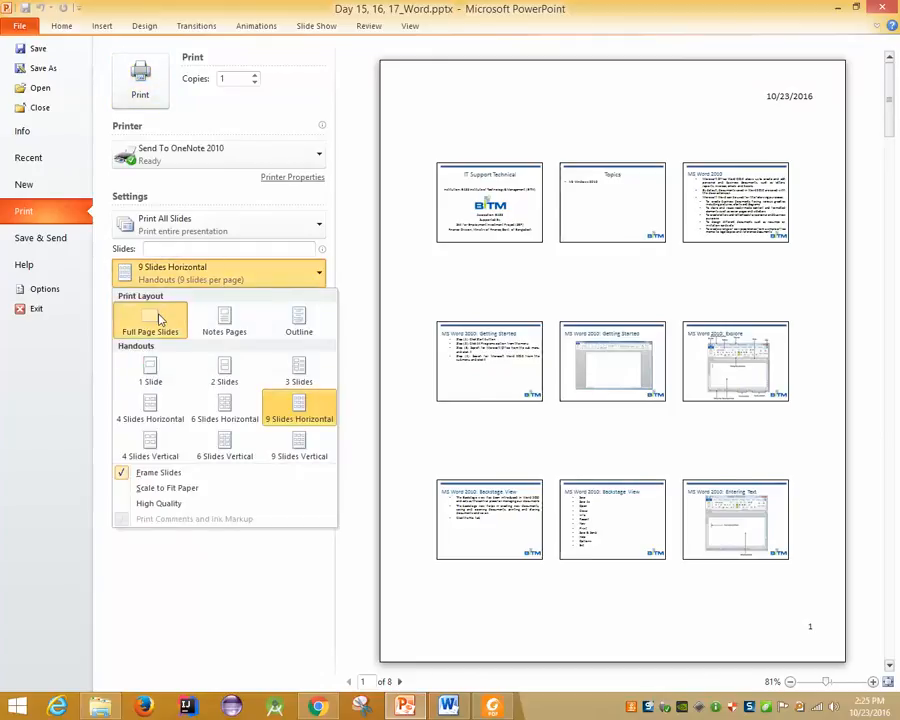
click(159, 314)
click(211, 161)
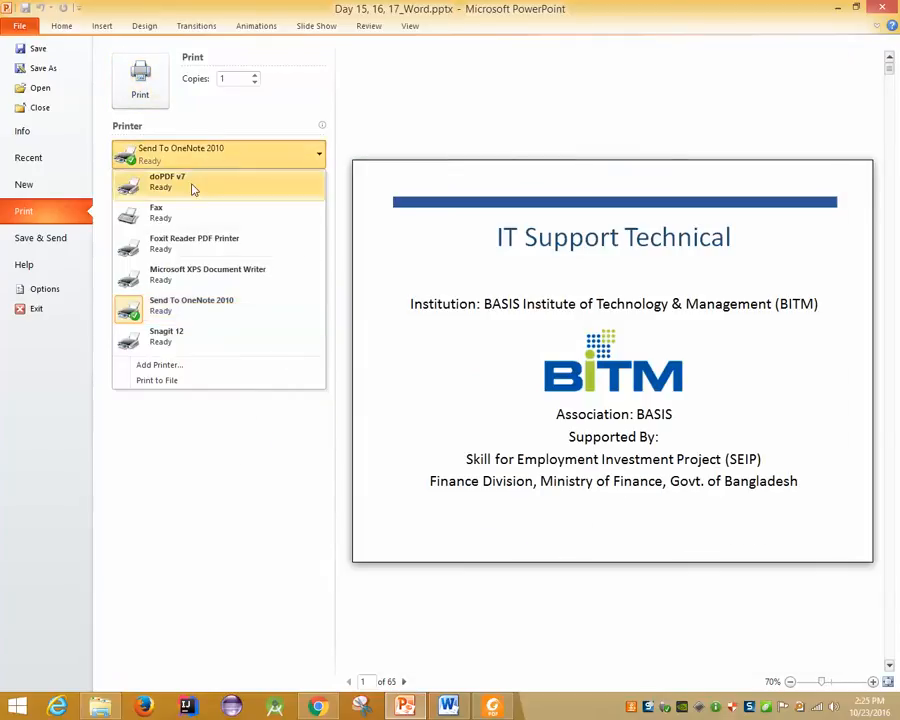
Print the presentation with doPDF v7 to Day 15, 16, 17_Word.pdf
click(193, 187)
click(150, 100)
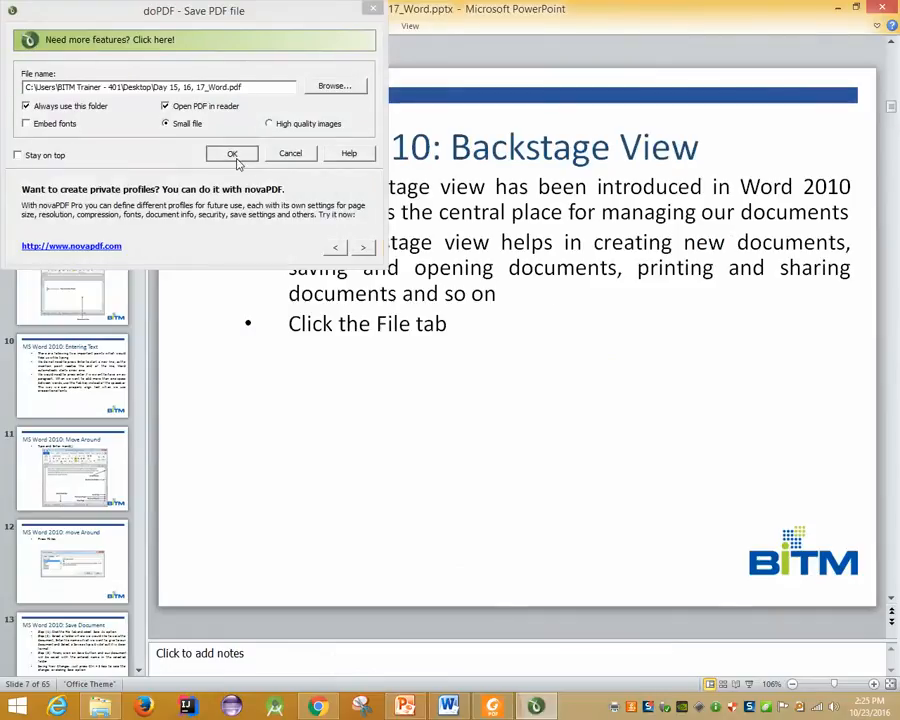
click(236, 155)
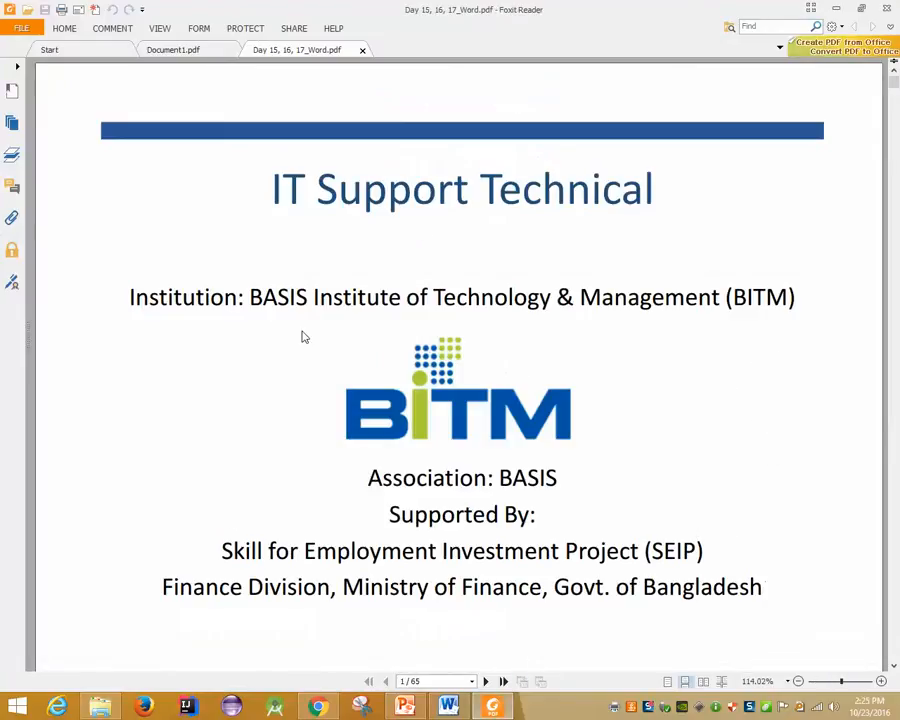
Set up printing on doPDF v7 with multiple pages per sheet in landscape
scroll(302, 332, down, 5)
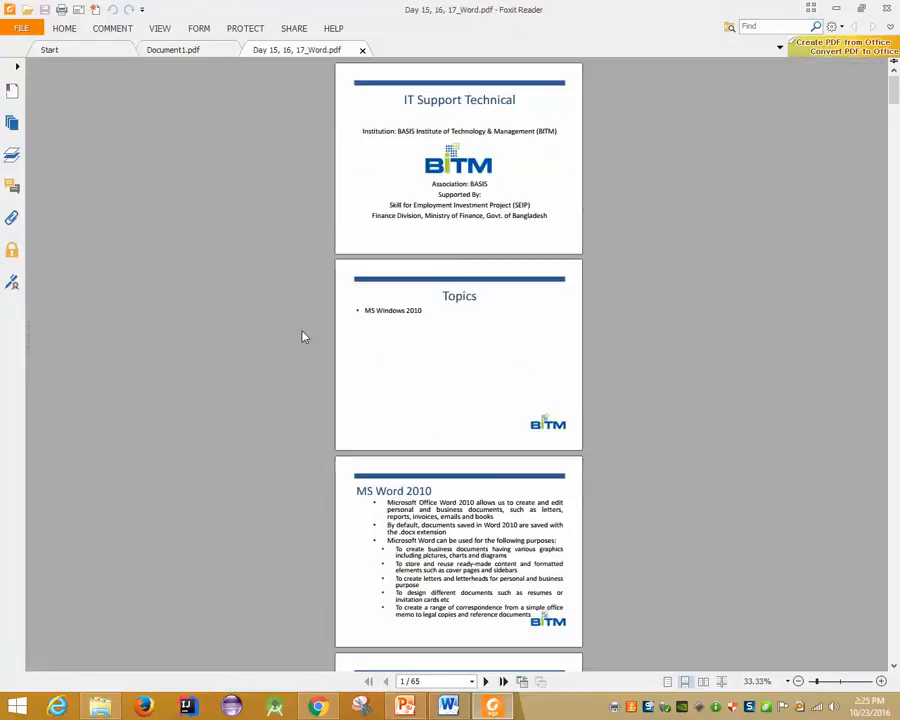
key(ctrl+p)
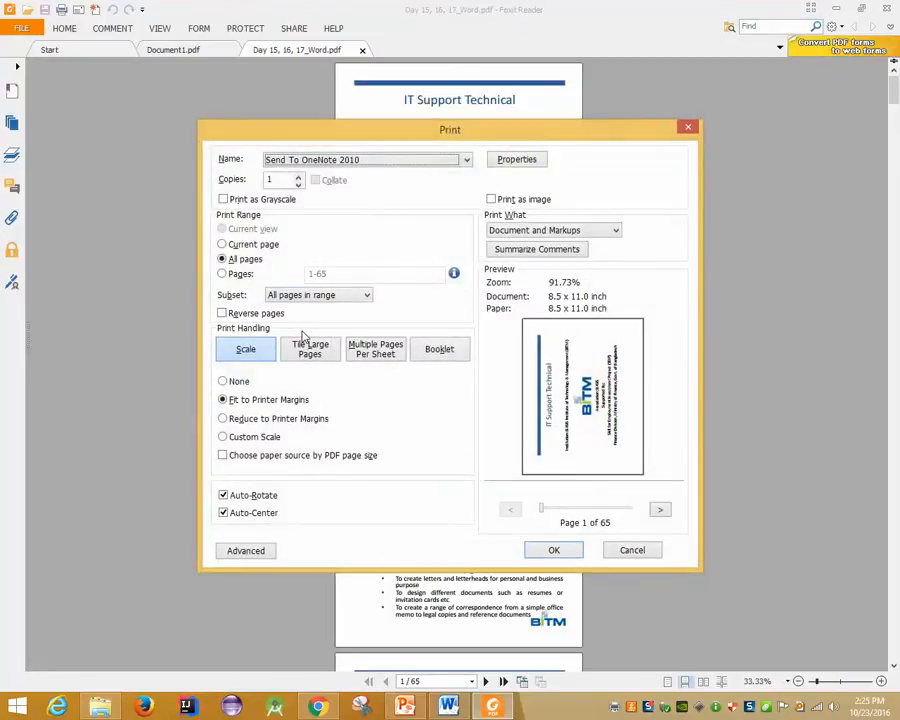
click(312, 160)
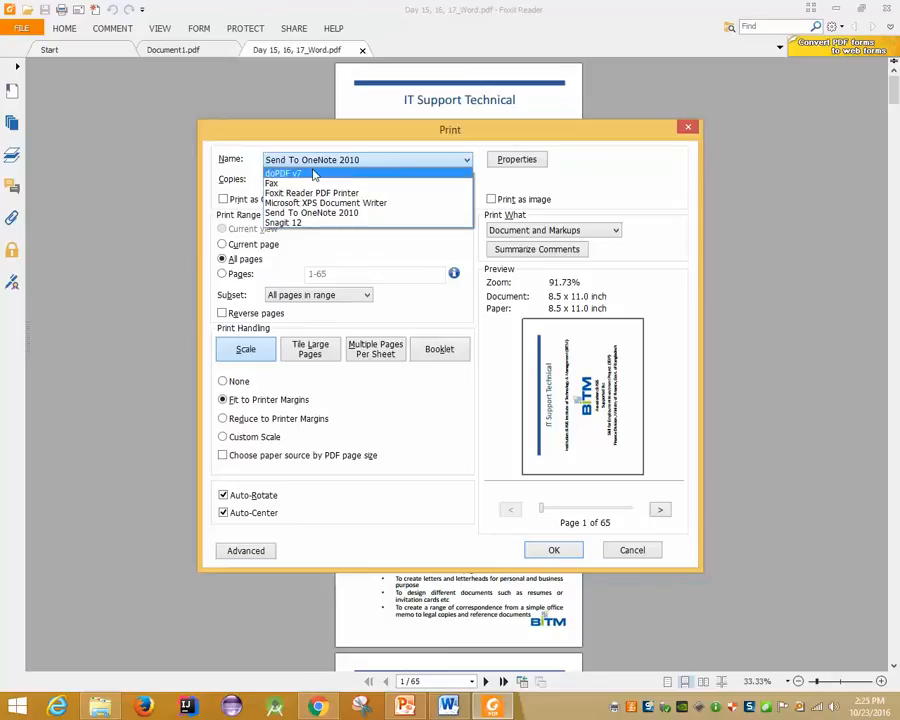
click(312, 180)
click(402, 344)
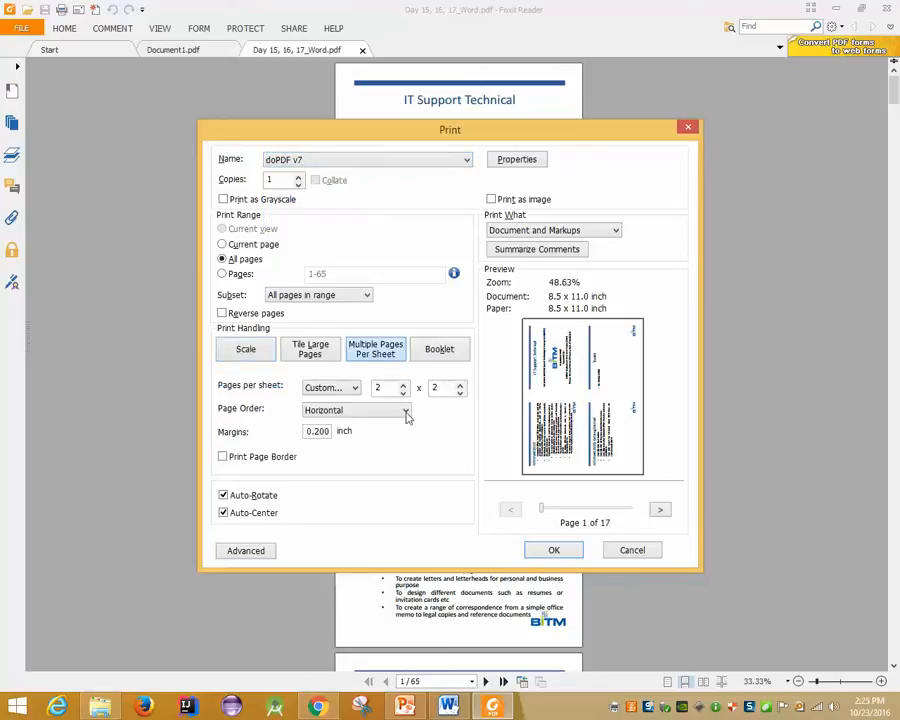
click(514, 162)
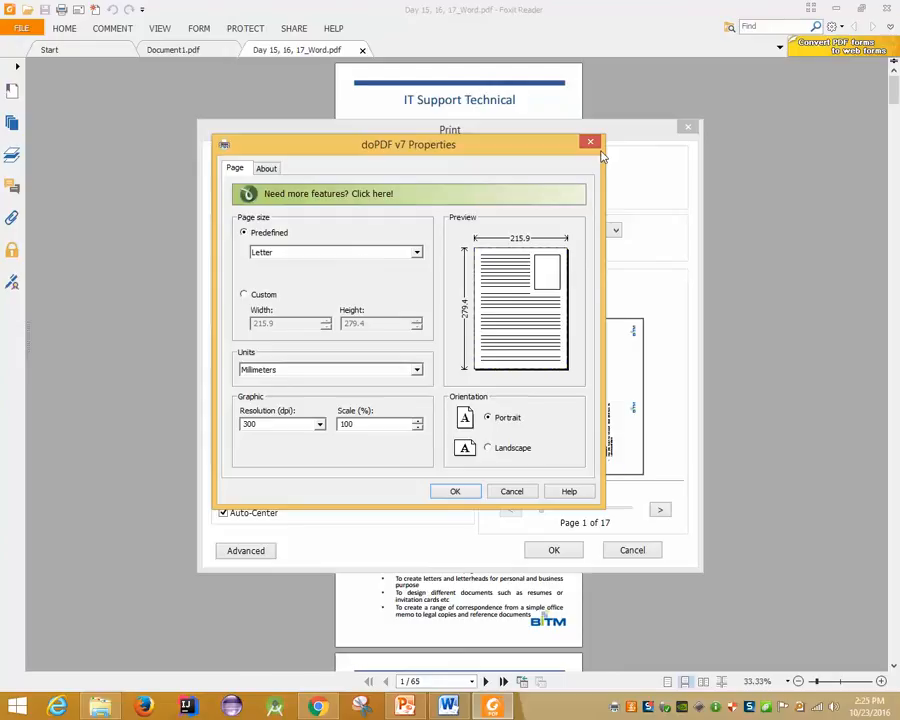
click(506, 452)
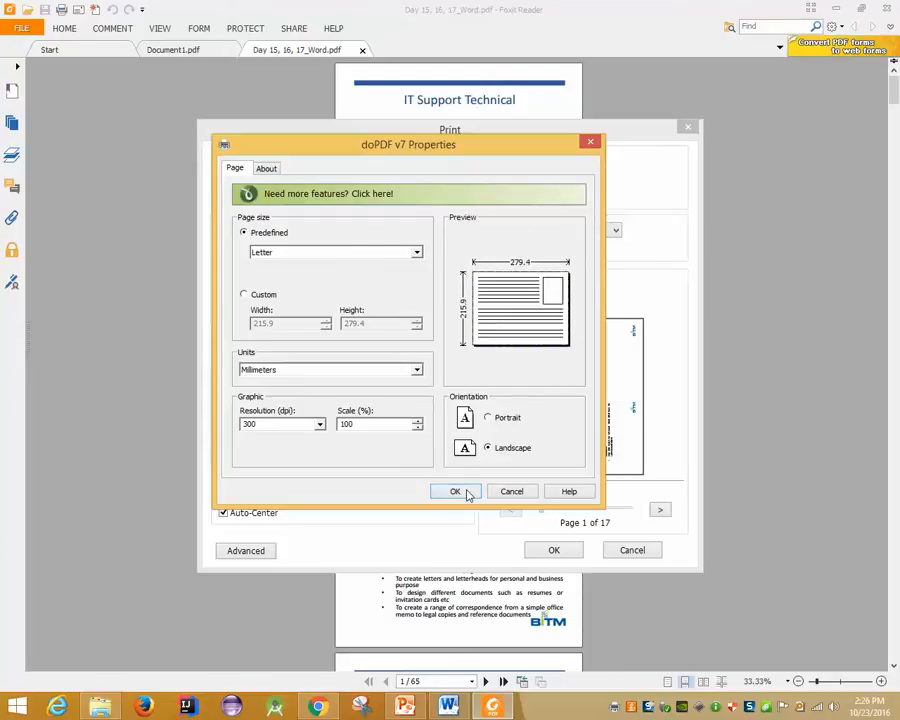
click(466, 490)
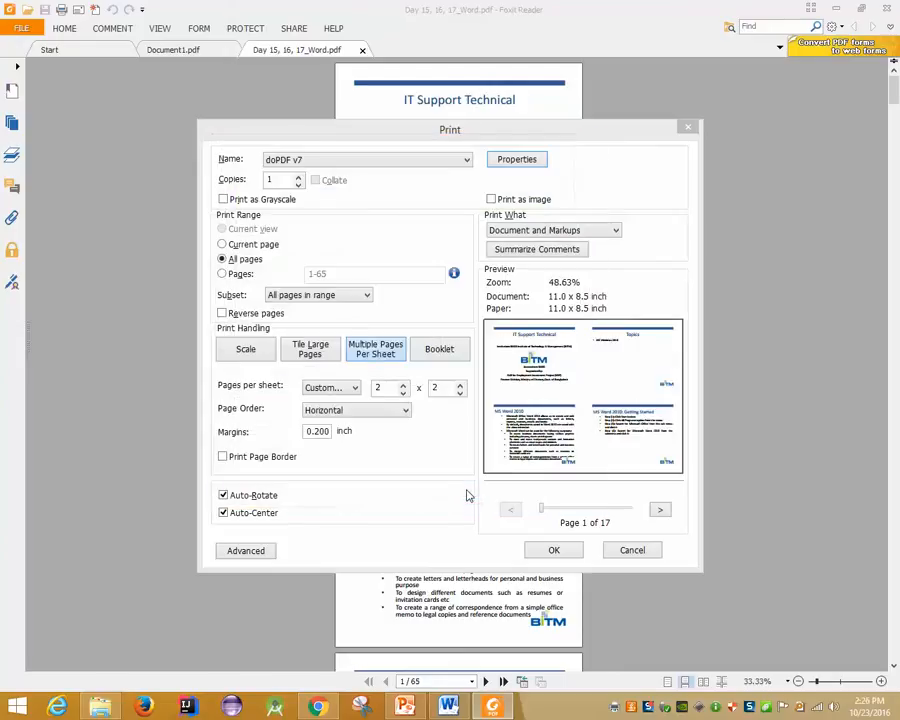
Try 3 x 3 pages with page borders and no auto-rotate, then cancel printing
click(404, 384)
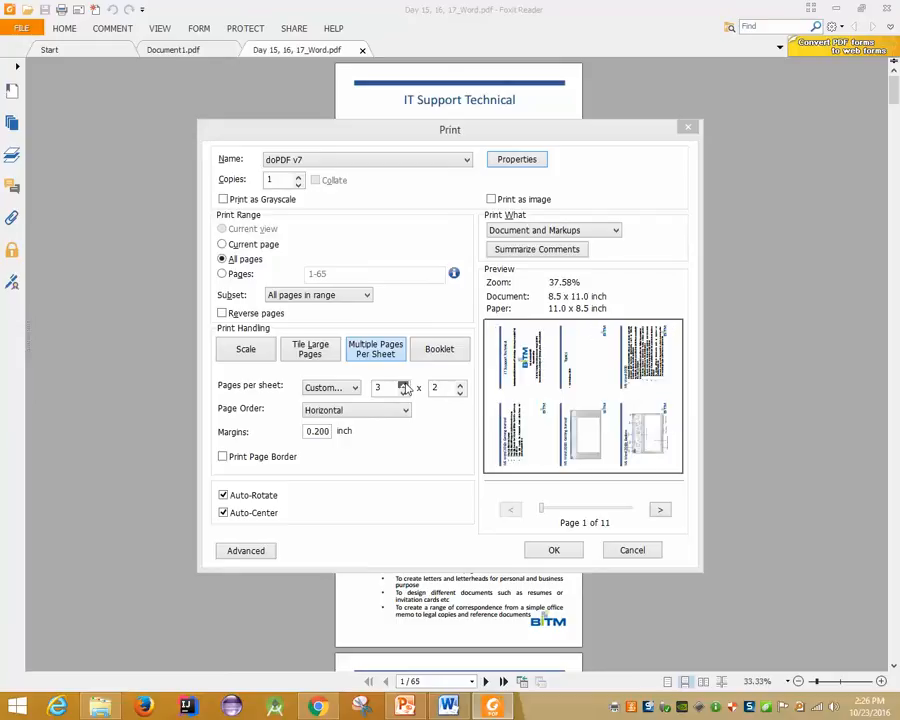
click(250, 497)
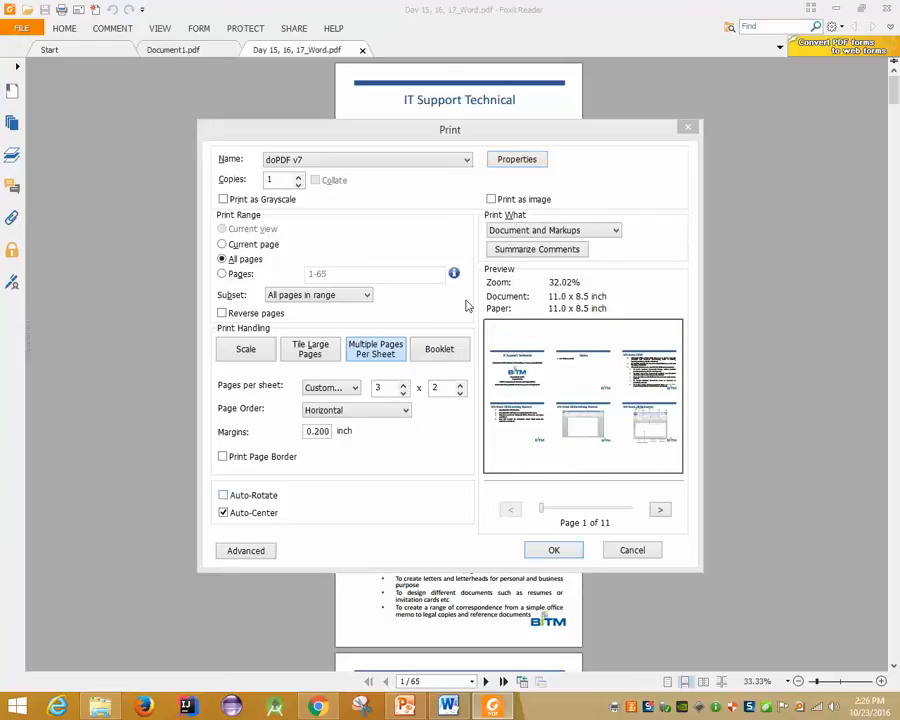
click(460, 385)
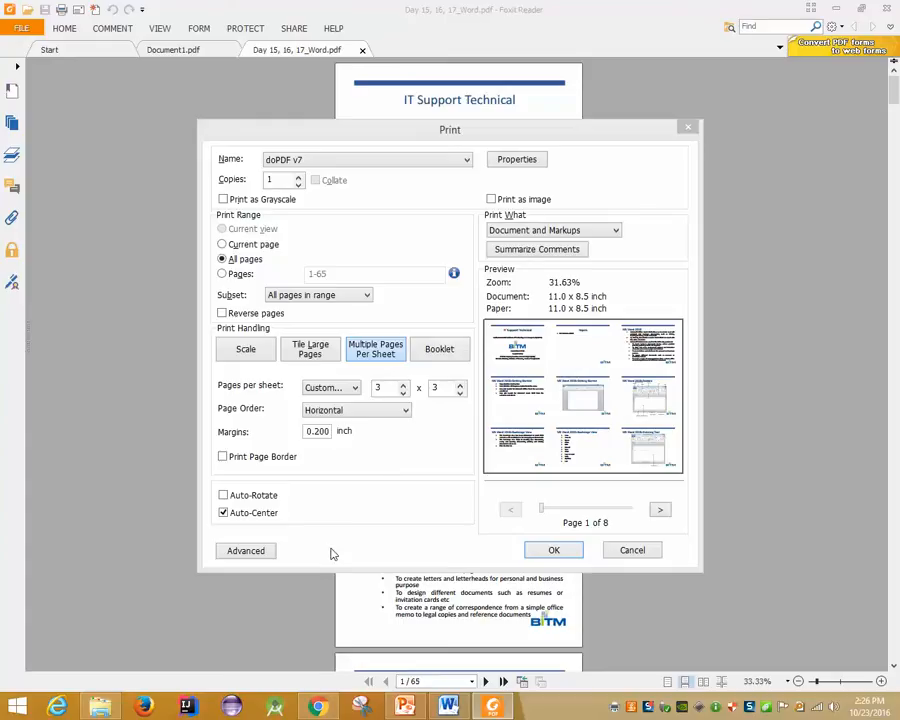
click(246, 457)
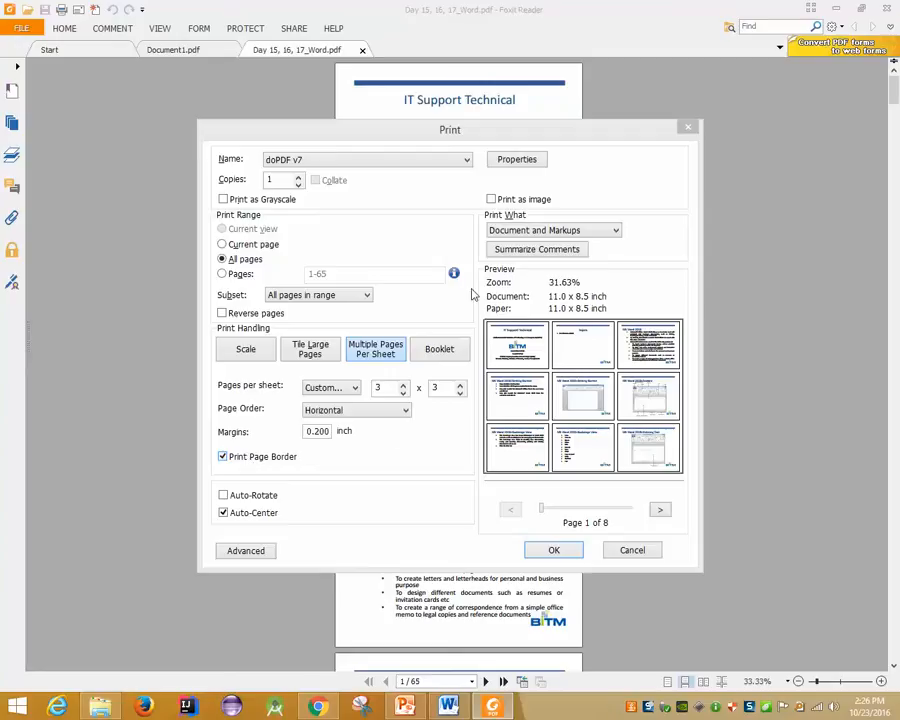
click(638, 556)
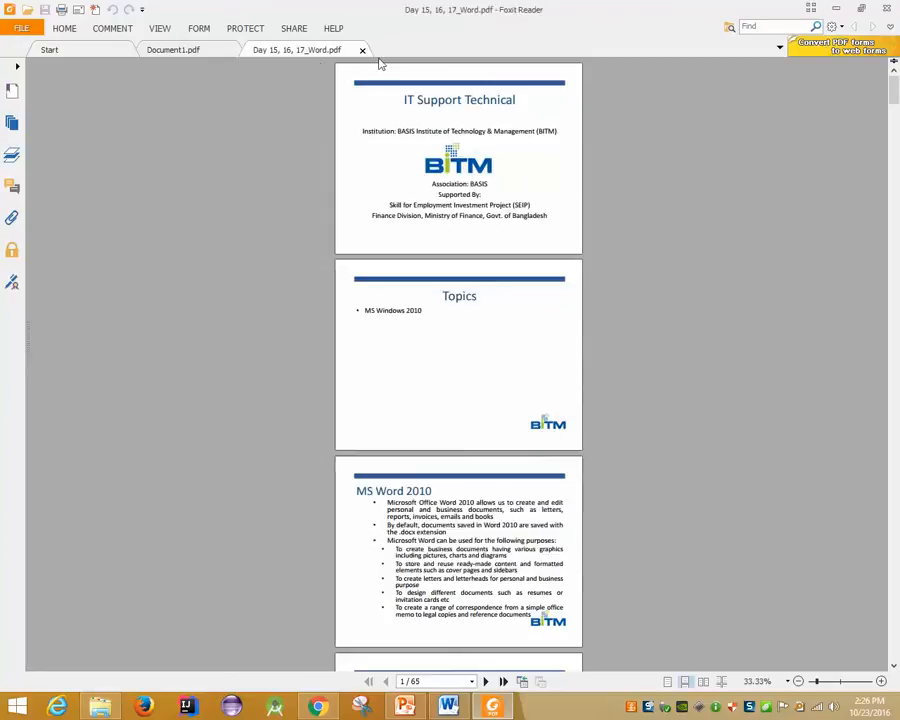
Close Day 15, 16, 17_Word.pdf, cancel Document1.pdf's print dialog, and quit Foxit Reader
double_click(310, 55)
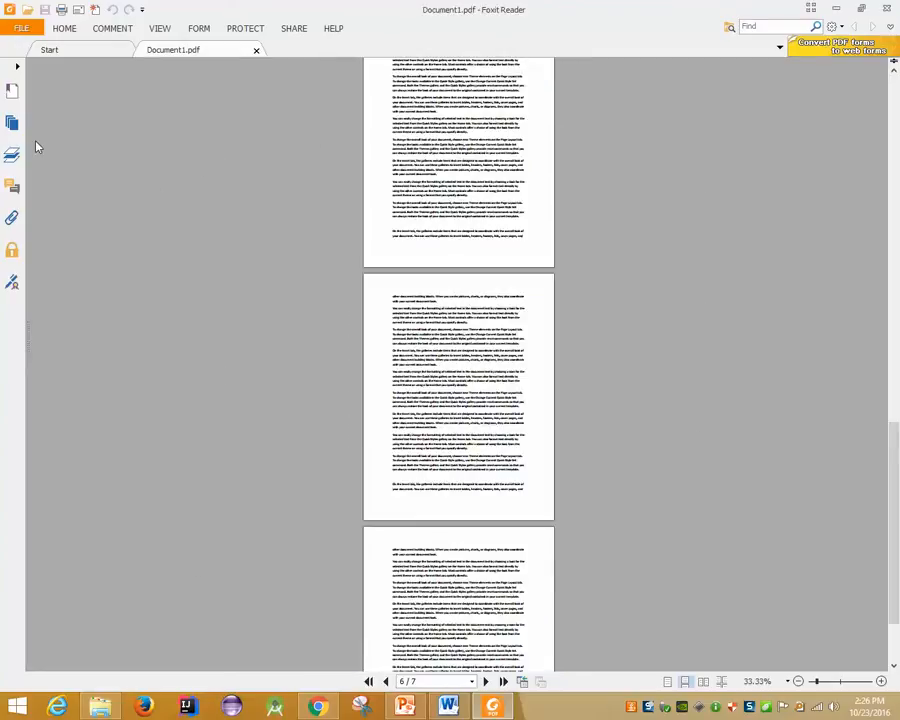
click(61, 9)
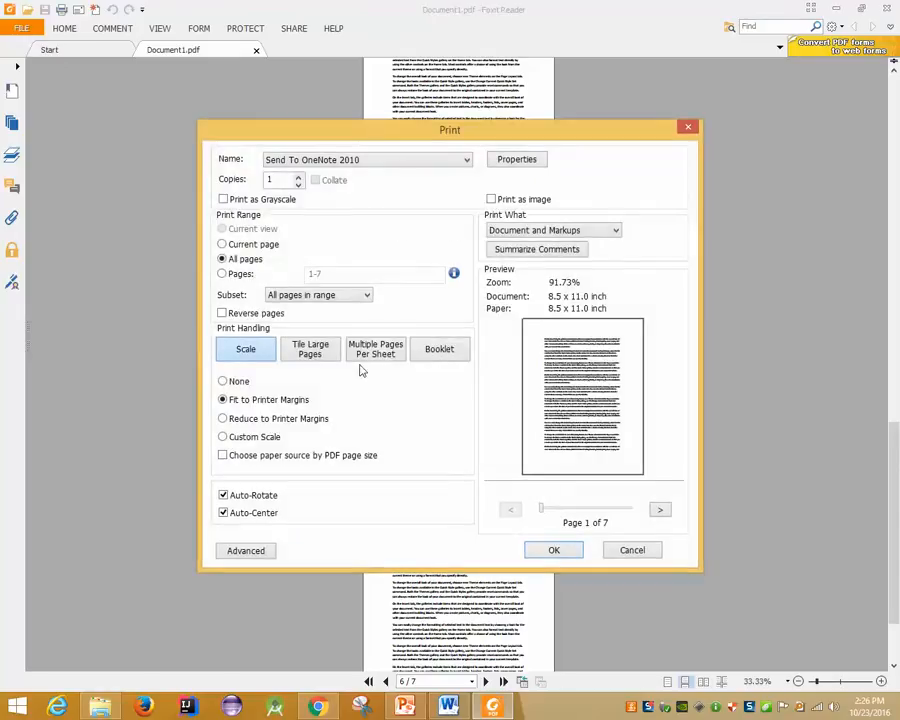
click(654, 553)
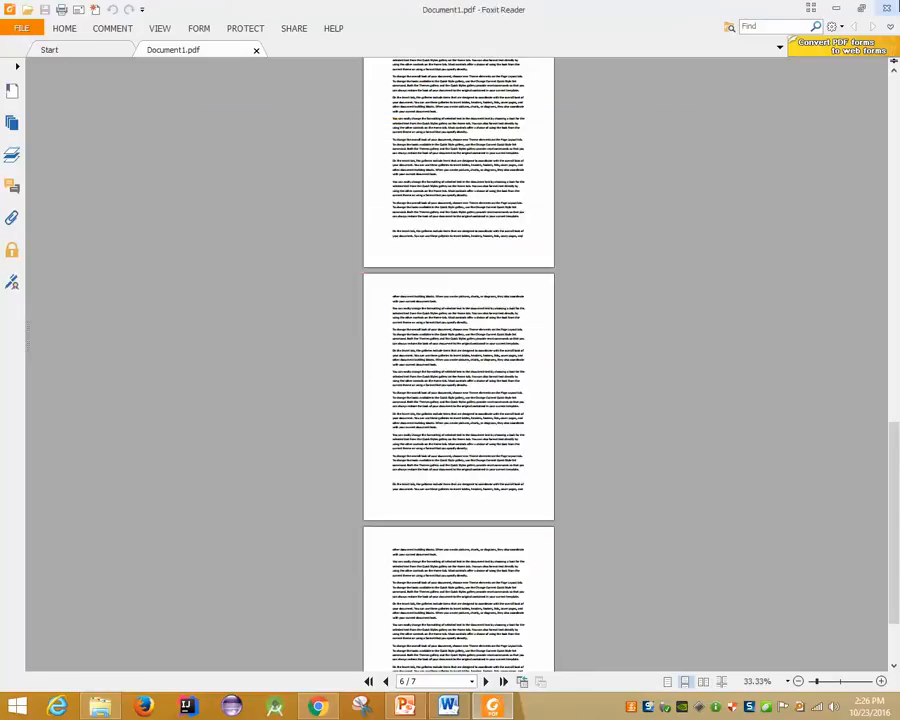
click(887, 8)
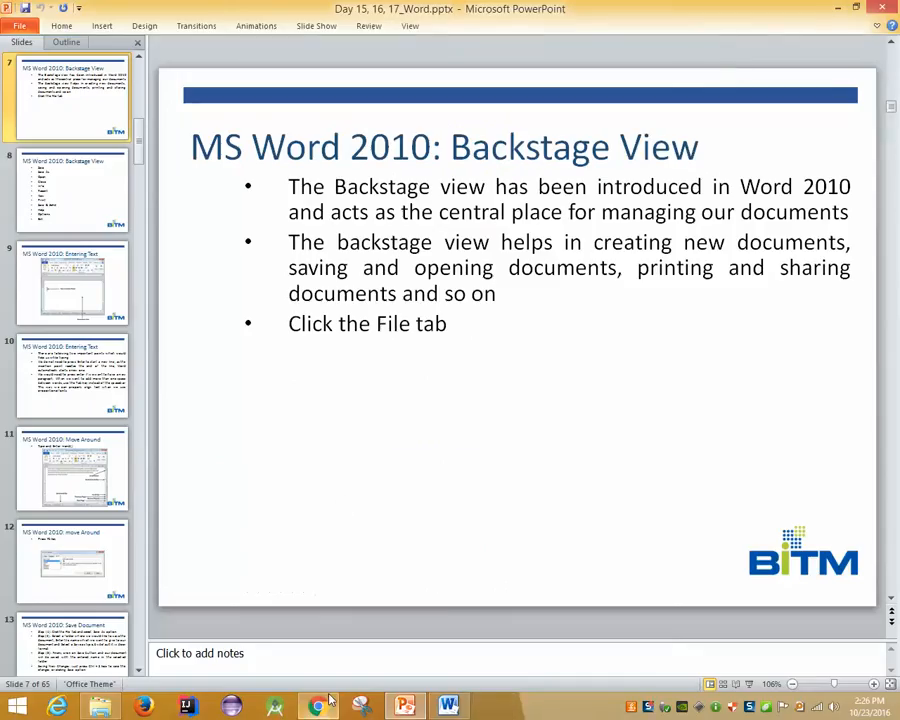
Bring Word's Document1 forward and check its print setup, keeping 1 Page Per Sheet
click(833, 7)
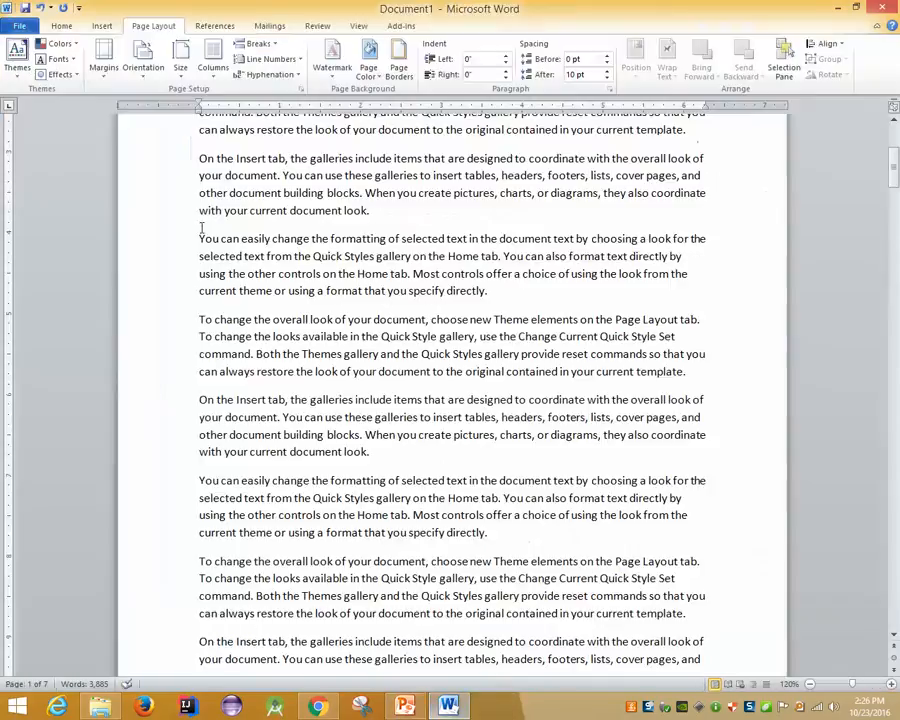
click(19, 25)
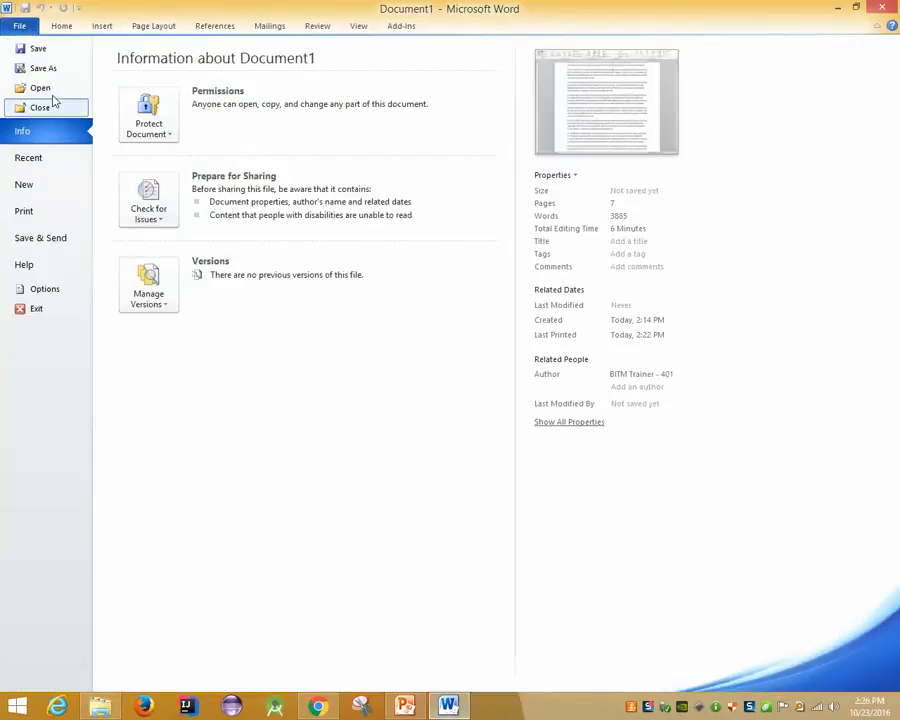
click(28, 209)
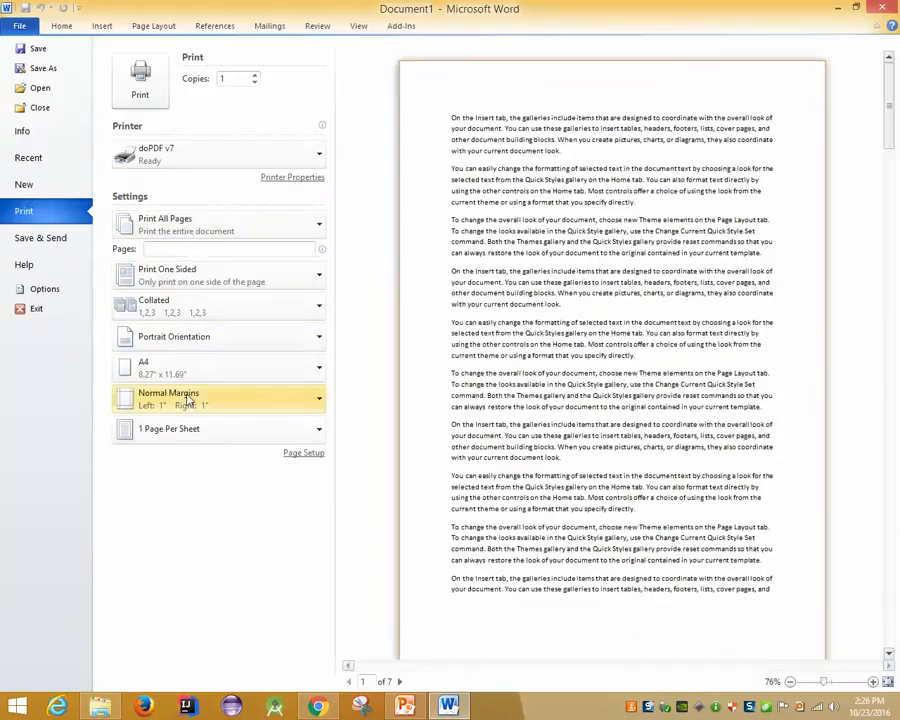
click(176, 434)
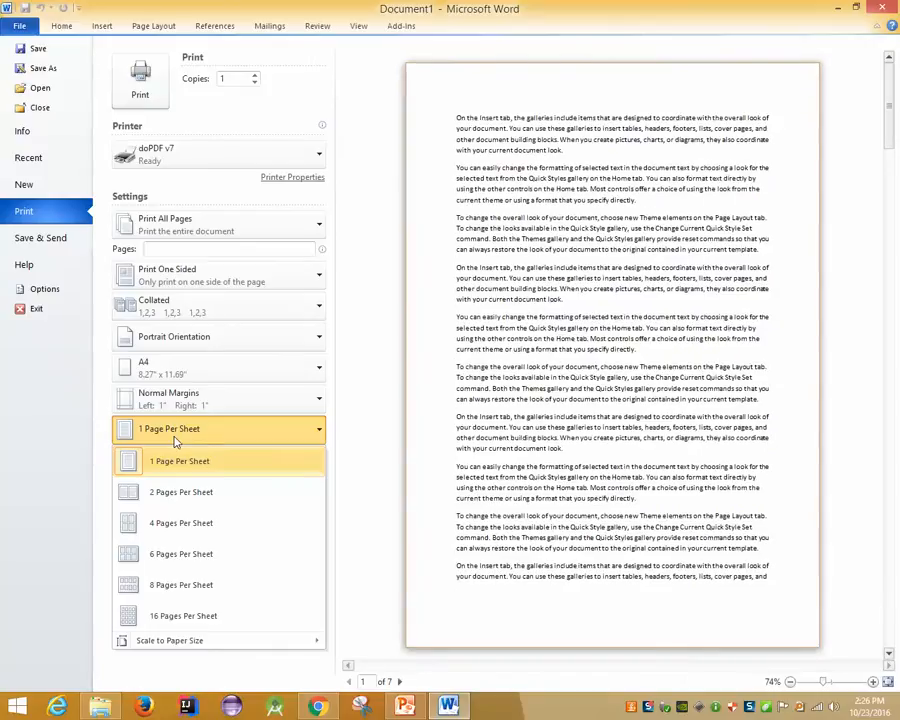
click(175, 441)
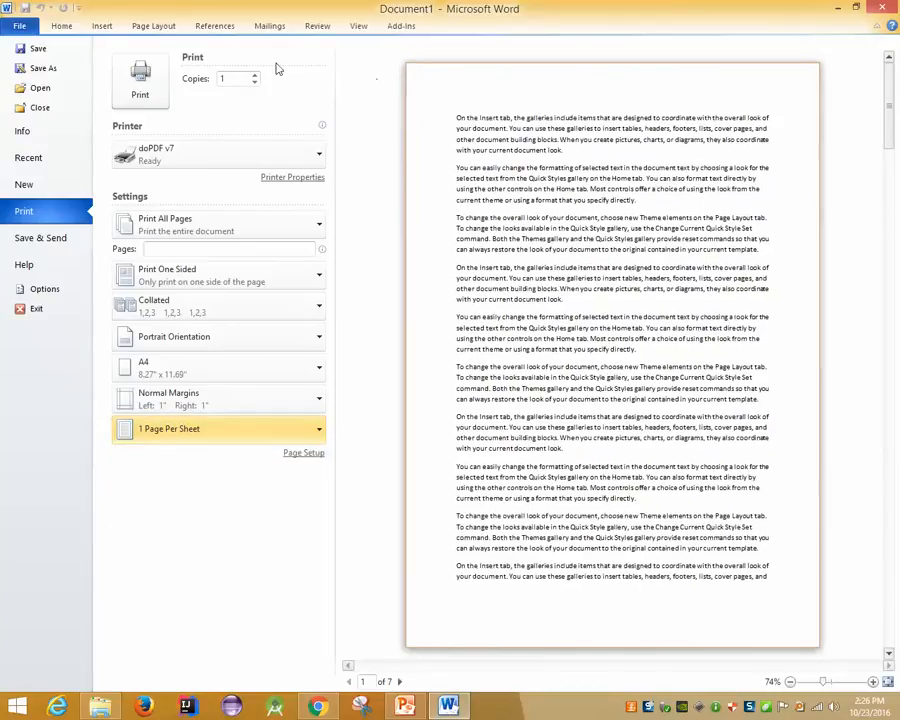
click(44, 70)
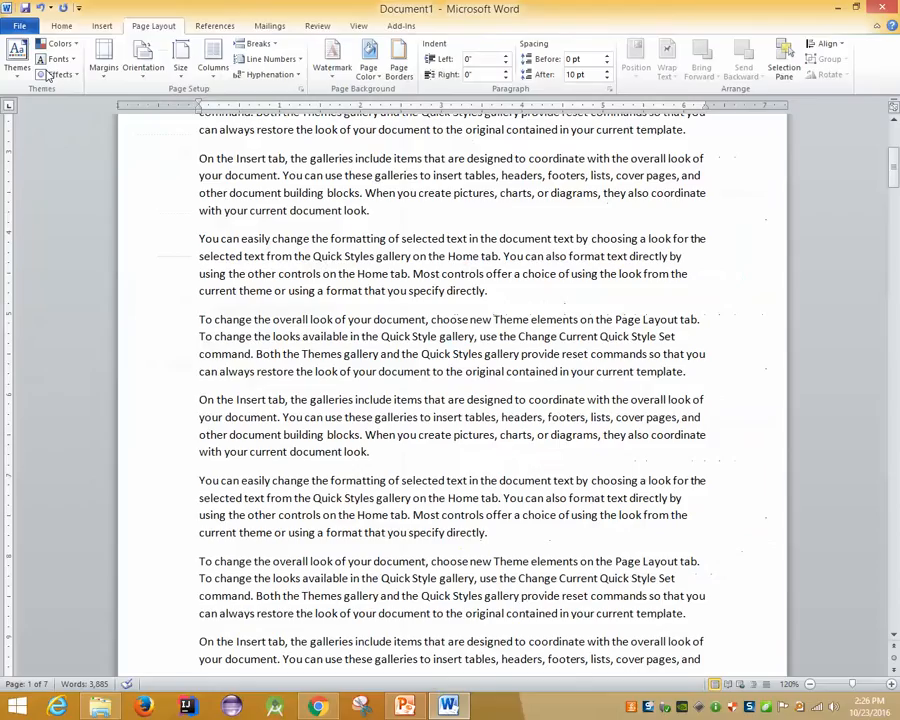
Look through the Save as type list, then close the Save As window without saving
click(178, 281)
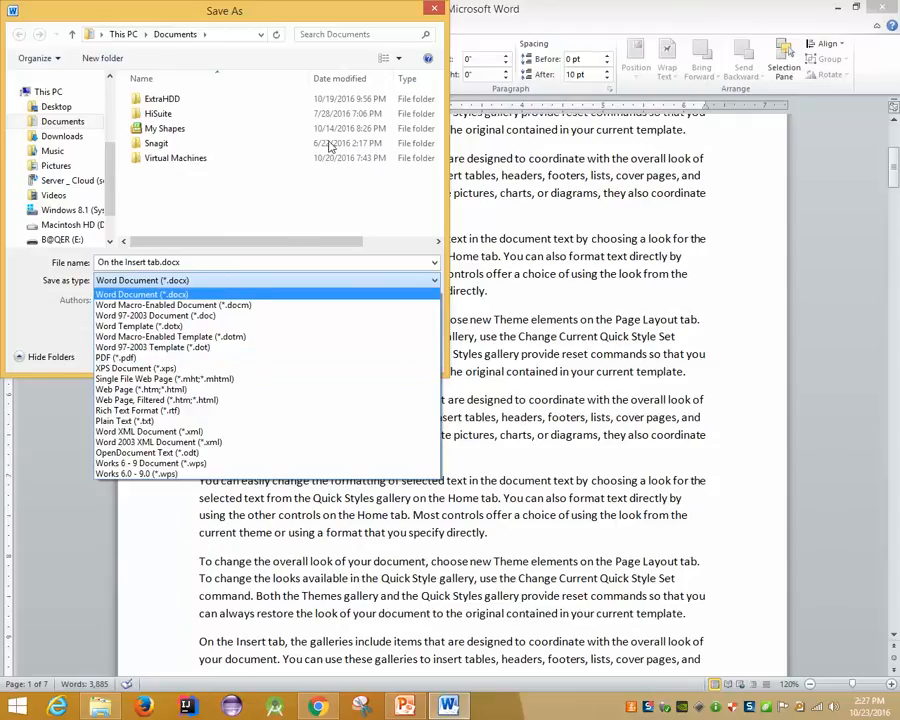
click(277, 17)
click(431, 9)
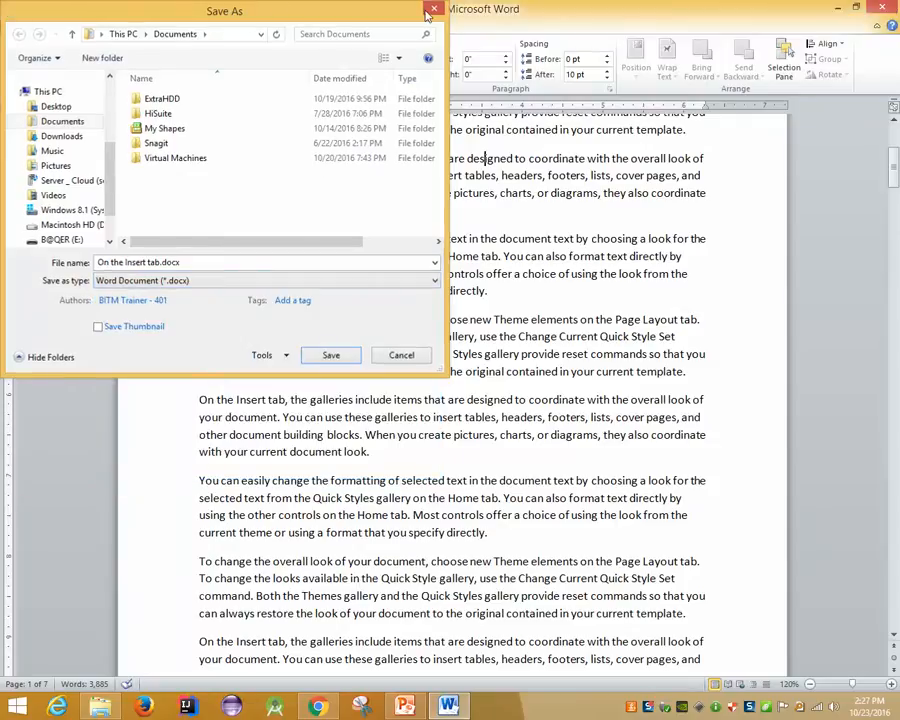
Minimize Word and search Google in Chrome for 'filehippo office 2007 plugin'
click(838, 8)
click(322, 702)
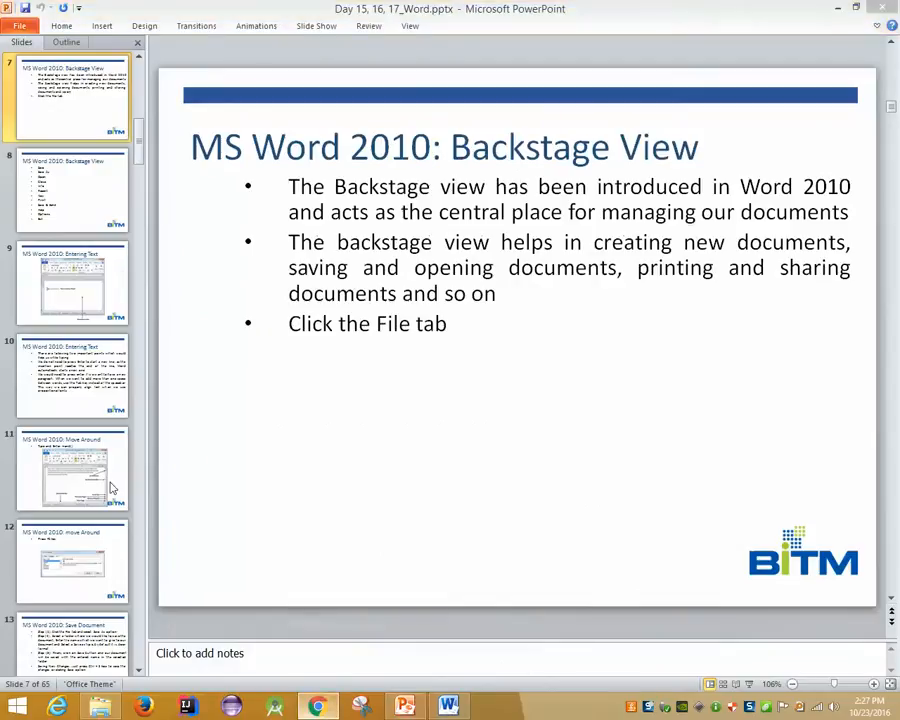
click(241, 66)
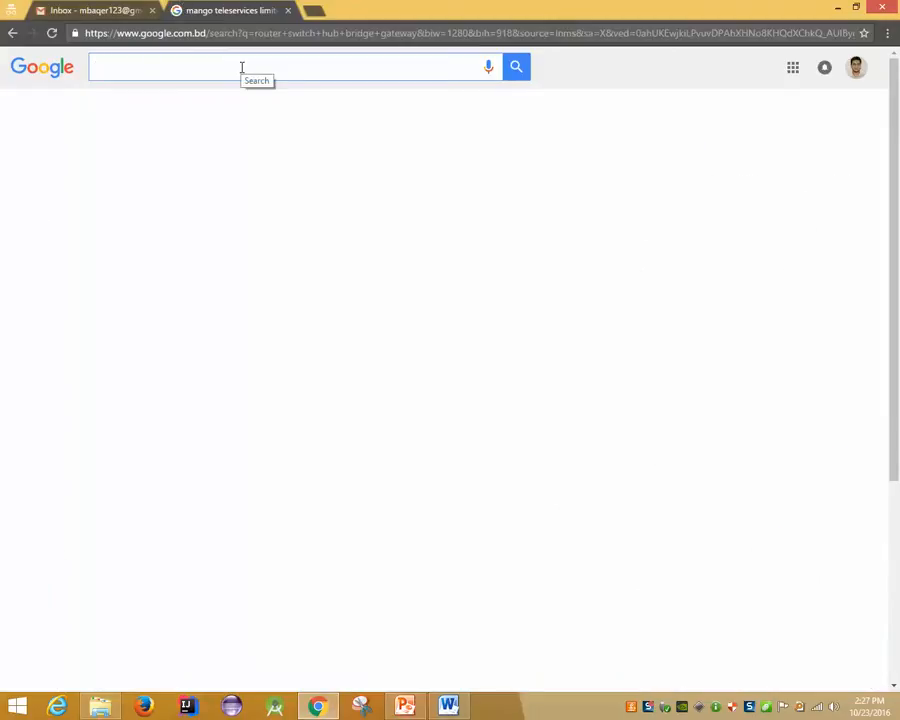
text(file)
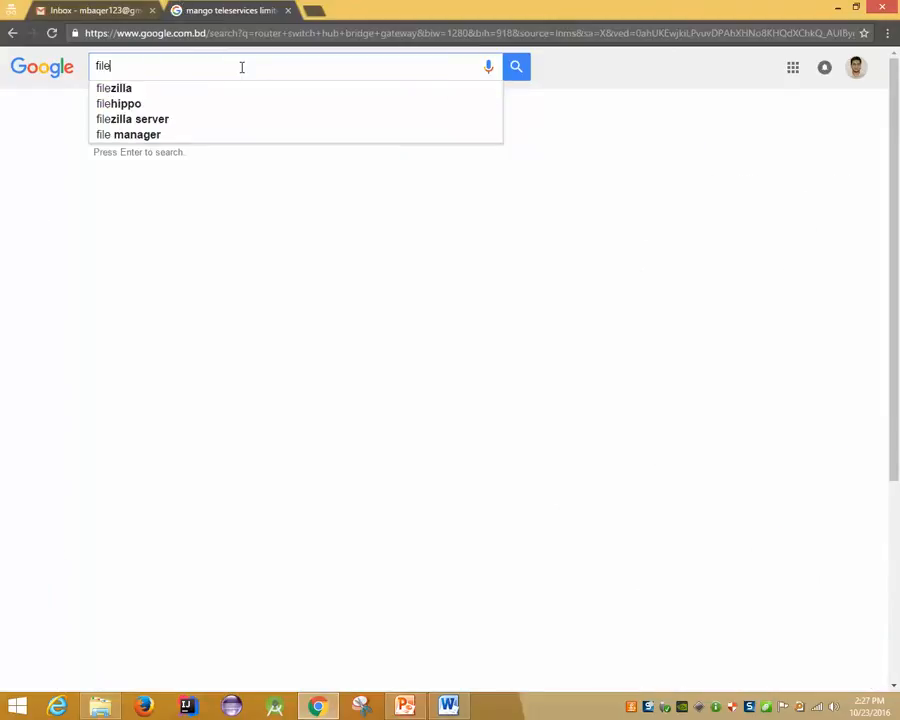
key(Down)
key(Down)
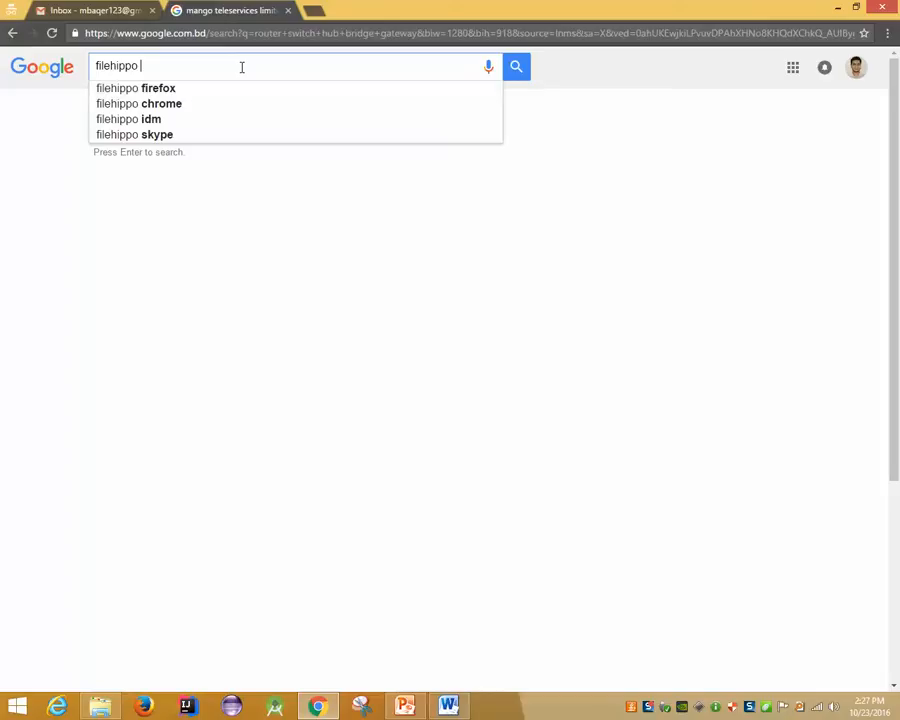
text(offi)
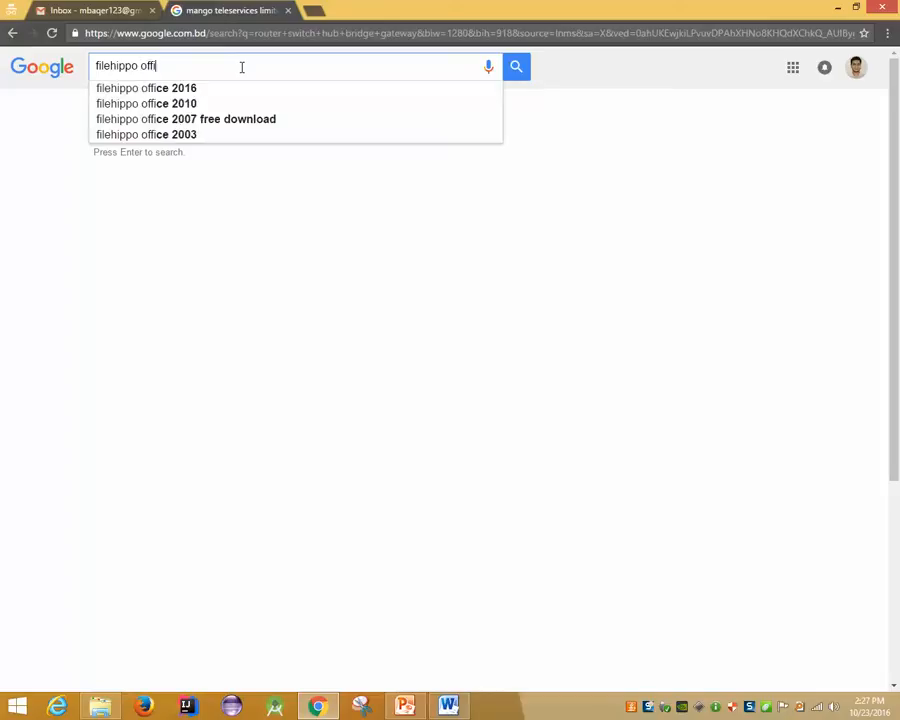
text(ce 2007)
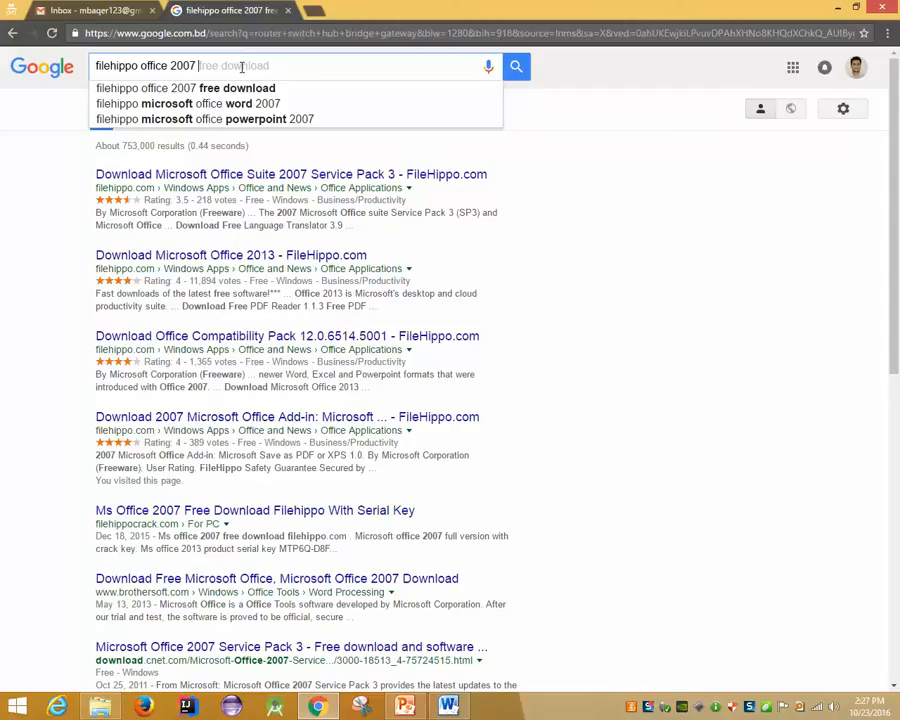
text(plugin)
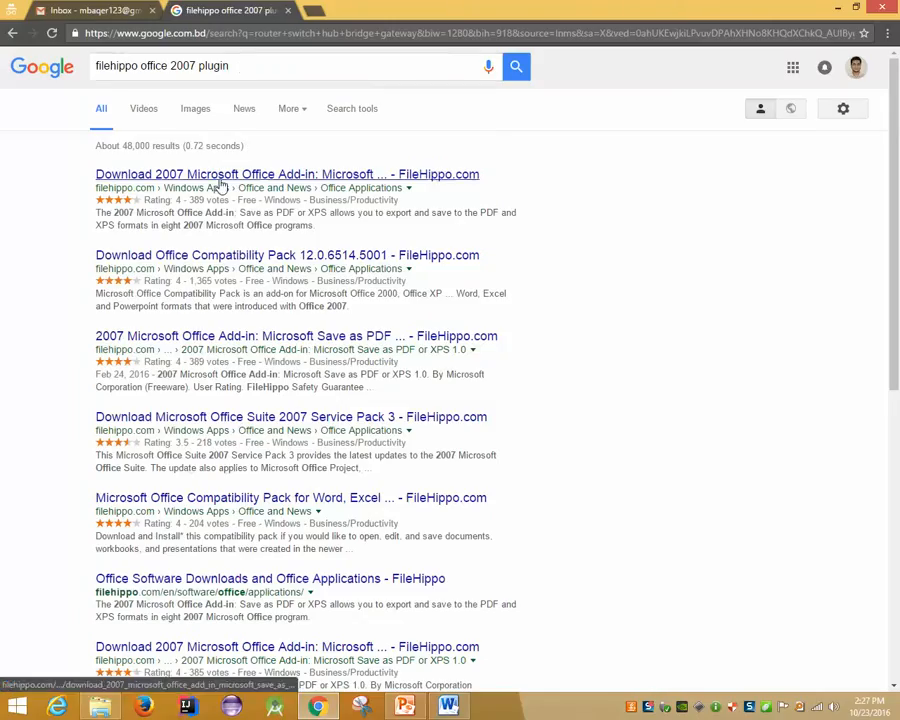
Open the FileHippo Save as PDF or XPS add-in page in a new tab, view it, then close it
middle_click(327, 176)
click(373, 9)
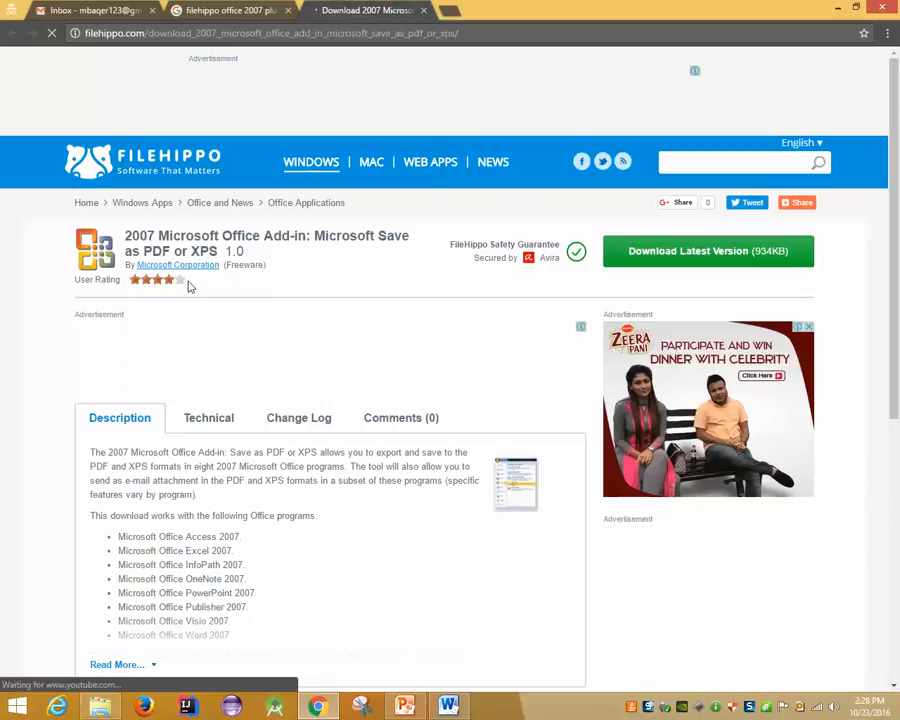
drag(157, 233, 263, 297)
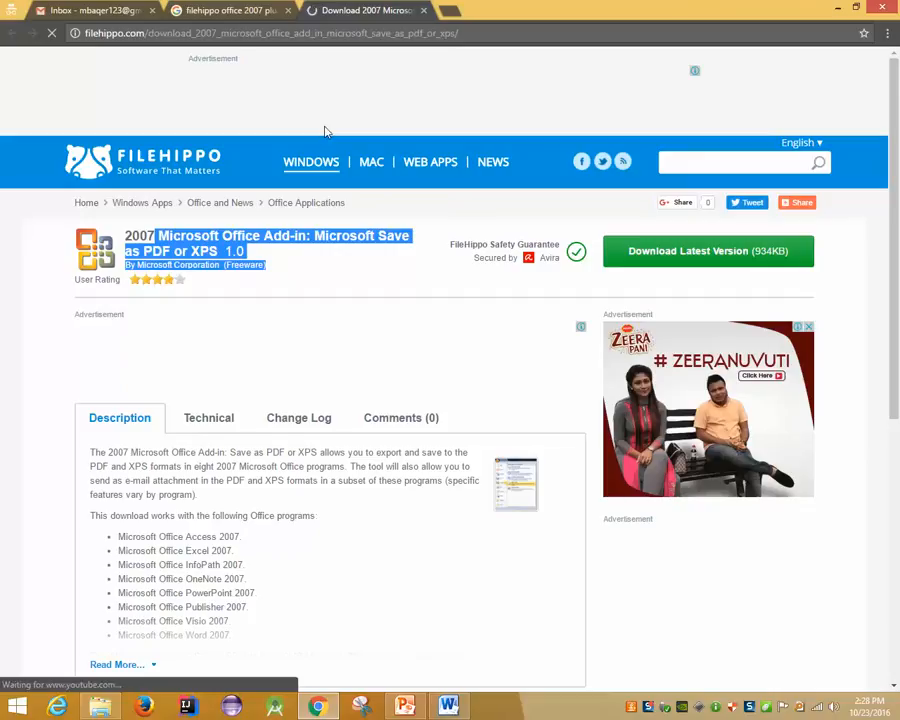
middle_click(371, 7)
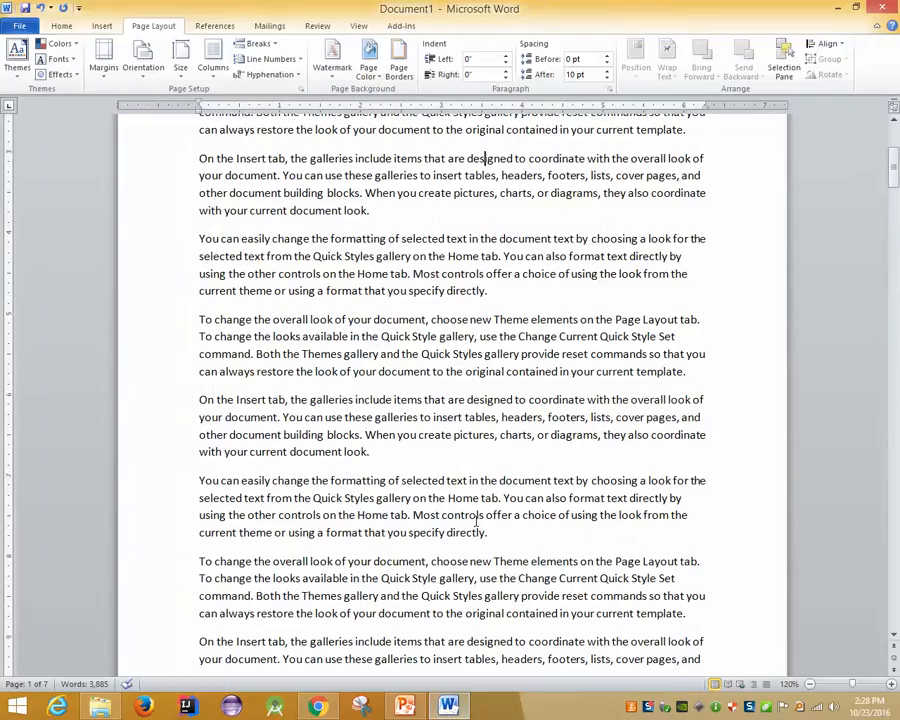
scroll(476, 520, up, 4)
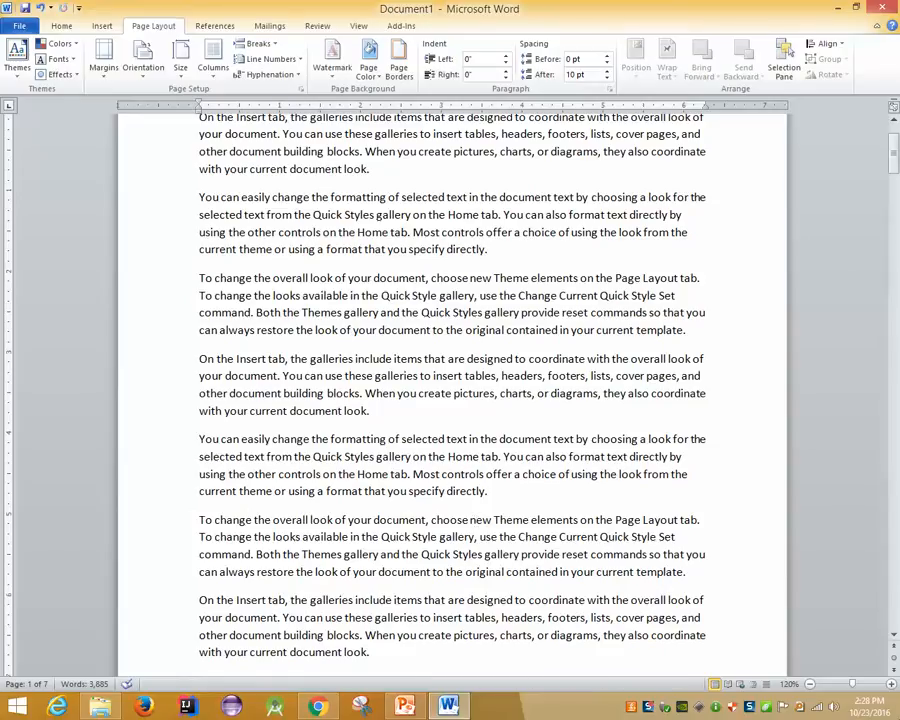
Show the desktop, then bring the Word document back to the front
key(super+d)
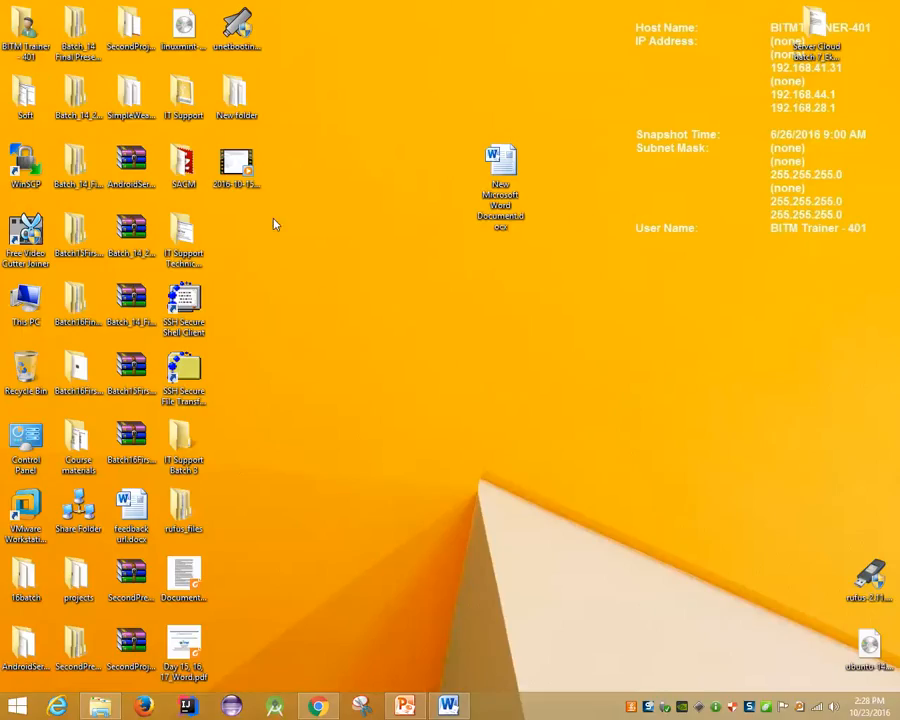
click(27, 100)
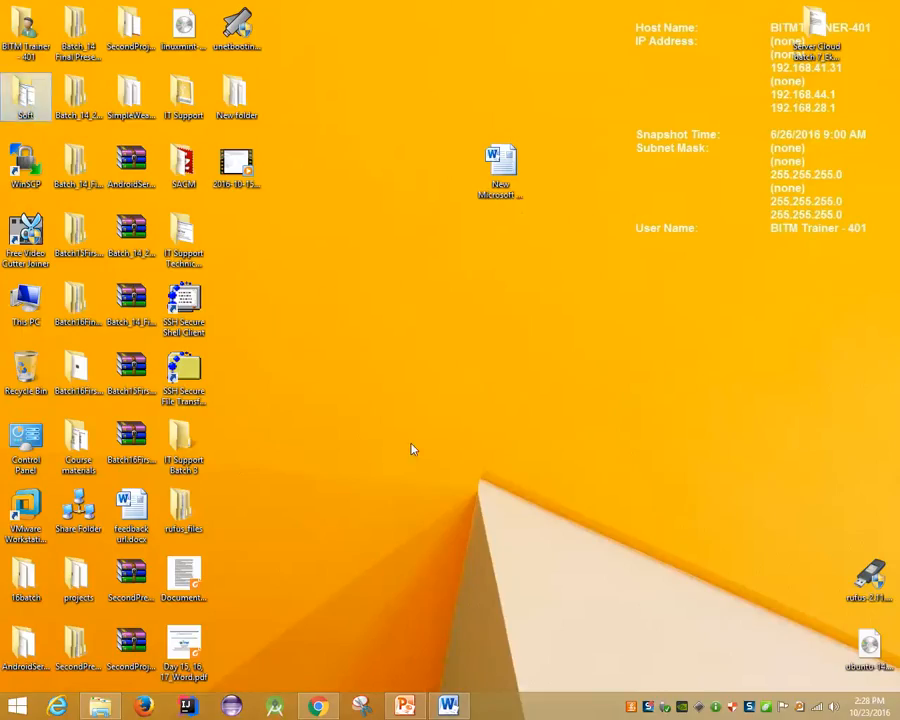
click(435, 703)
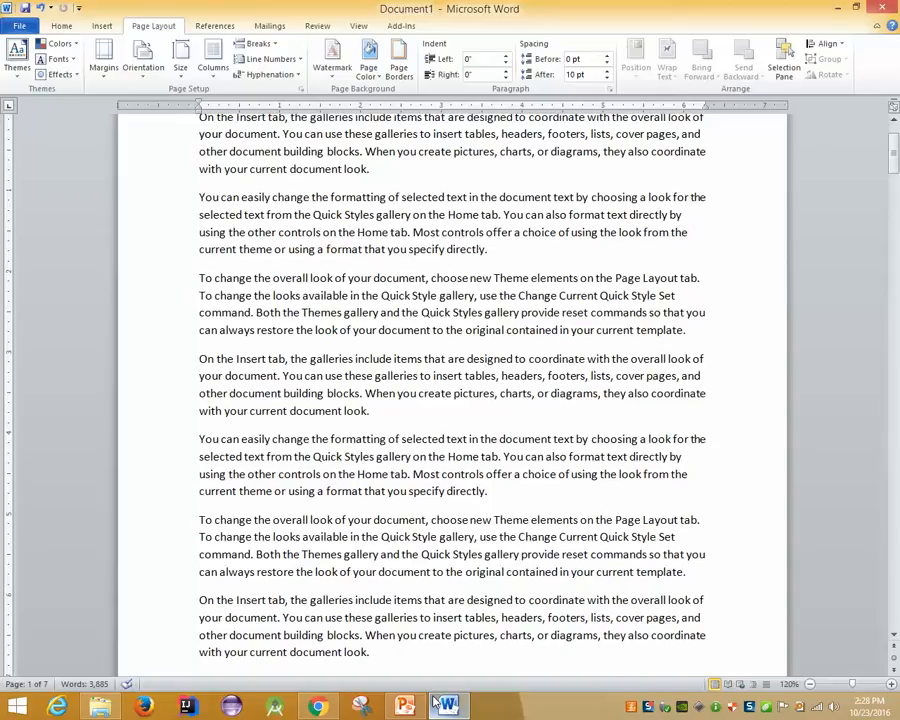
In Save As, choose PDF and view its Options, then cancel both dialogs without saving
click(19, 25)
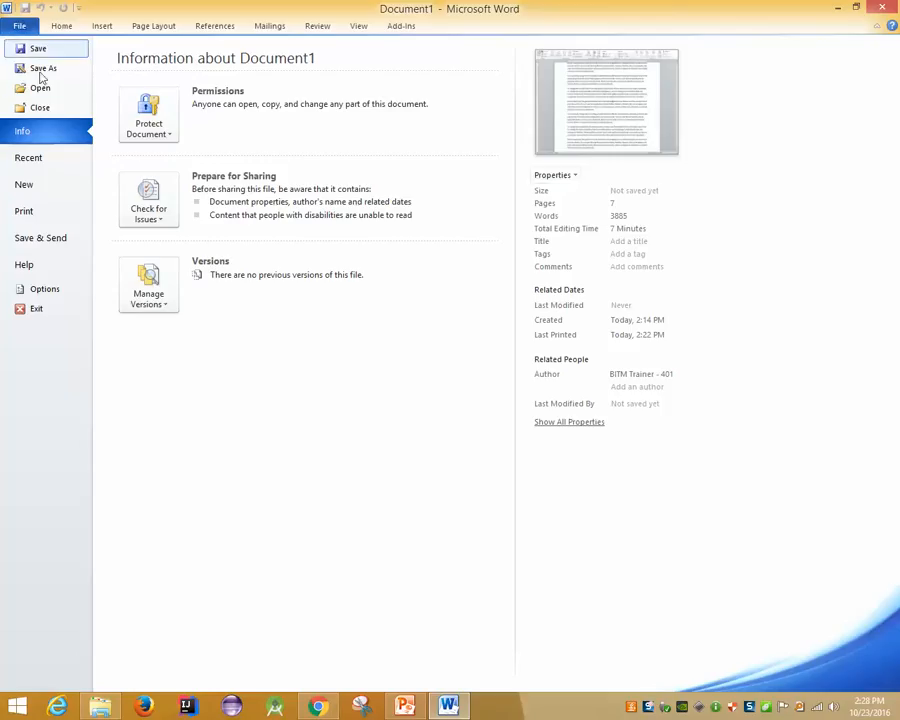
click(43, 68)
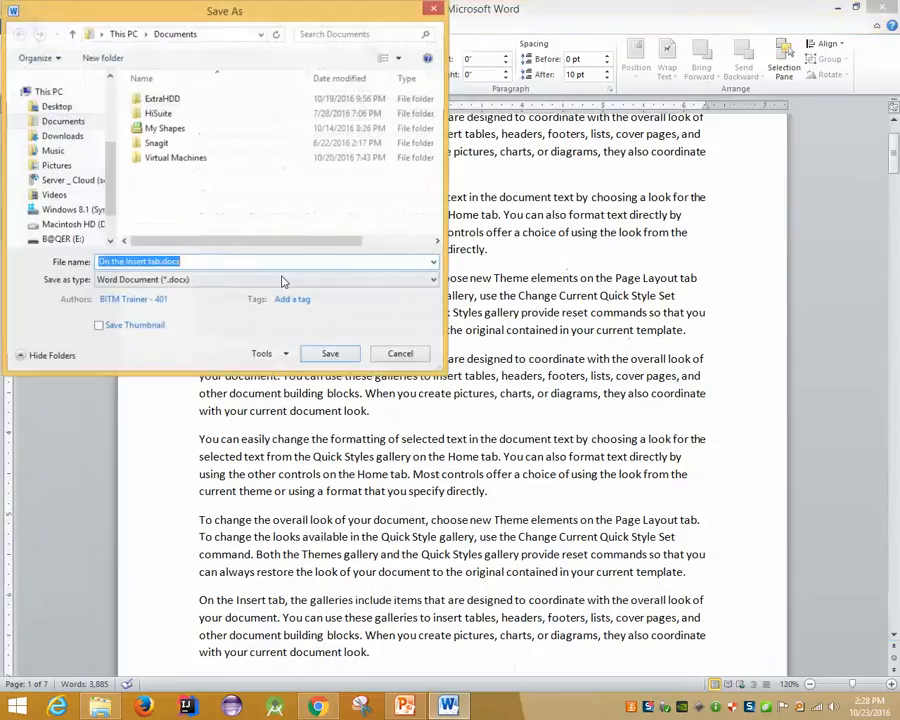
click(213, 281)
click(236, 357)
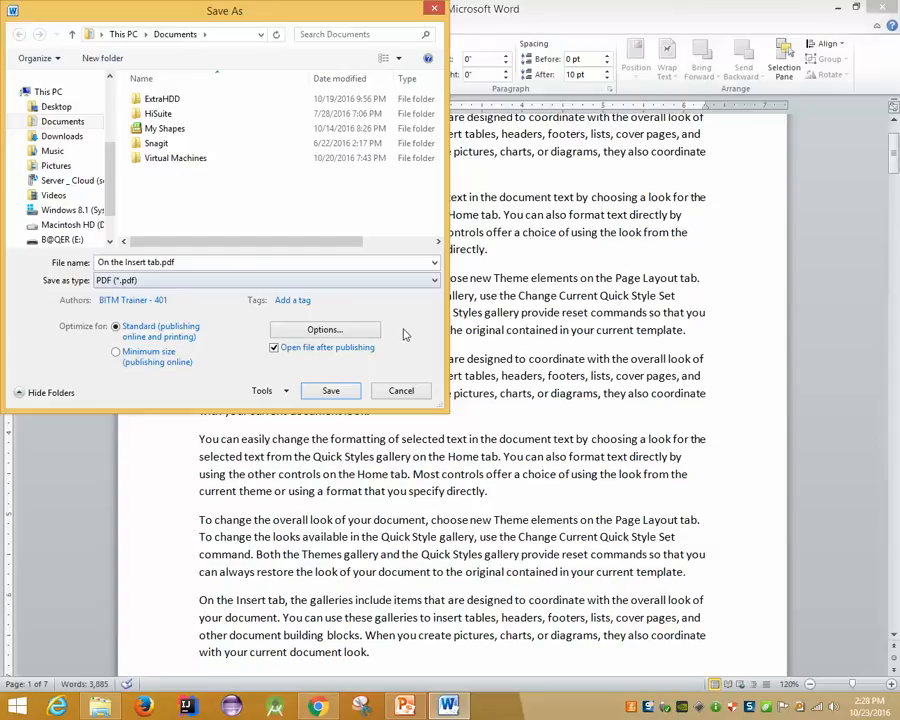
click(324, 330)
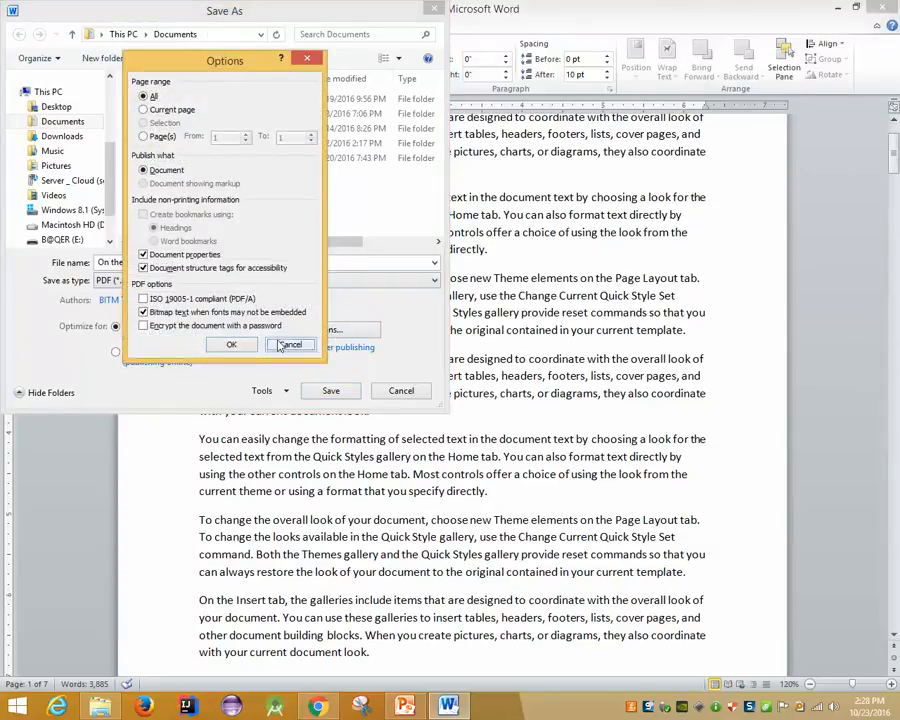
click(288, 344)
click(399, 389)
click(19, 25)
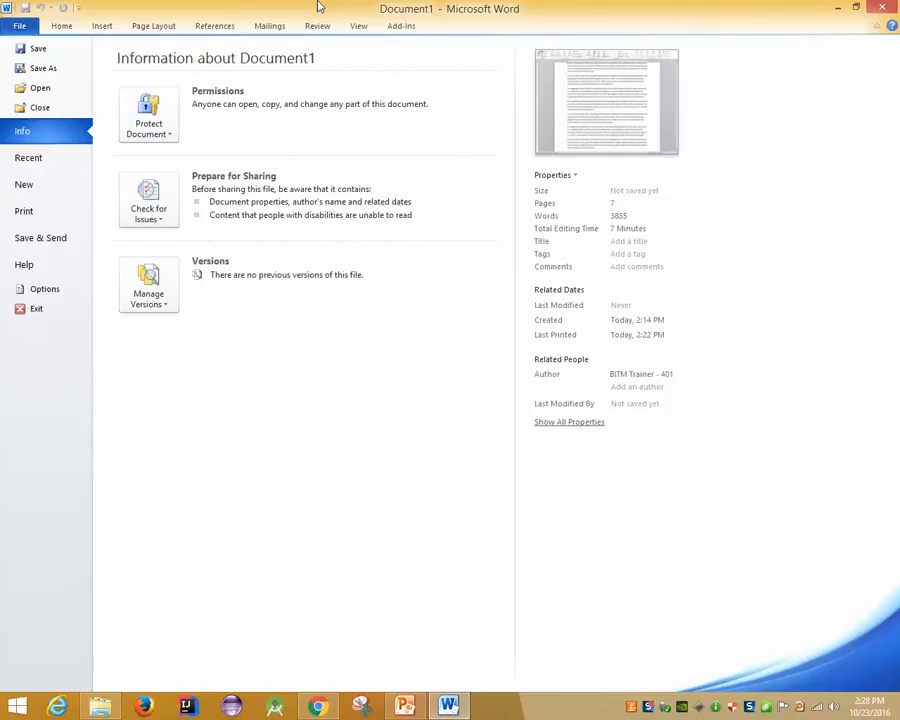
Check the printer list in the print view, then glance at PowerPoint and return to Word
click(153, 25)
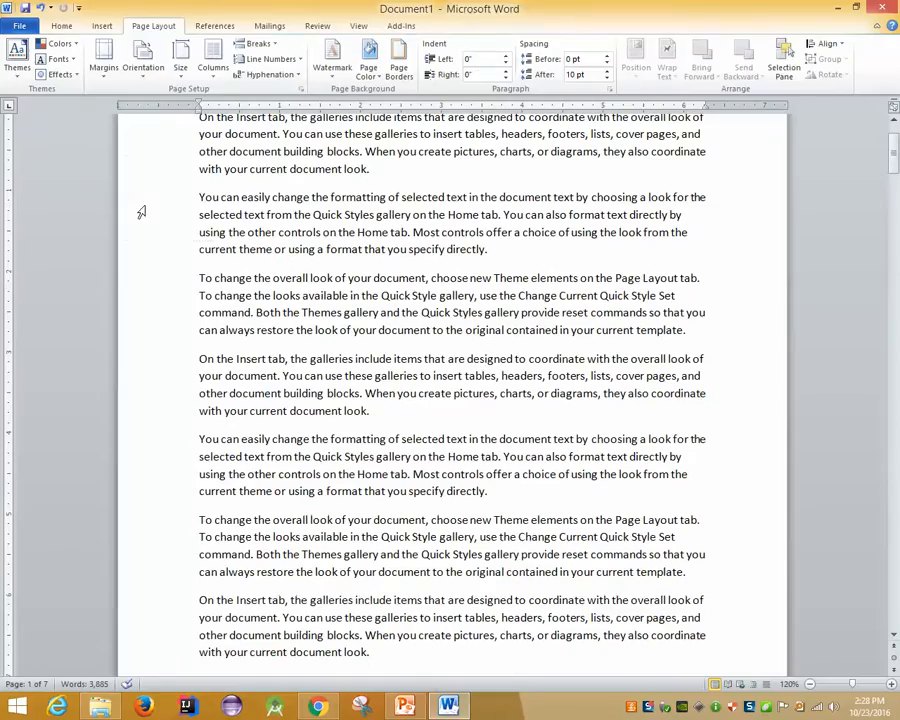
key(ctrl+p)
click(182, 158)
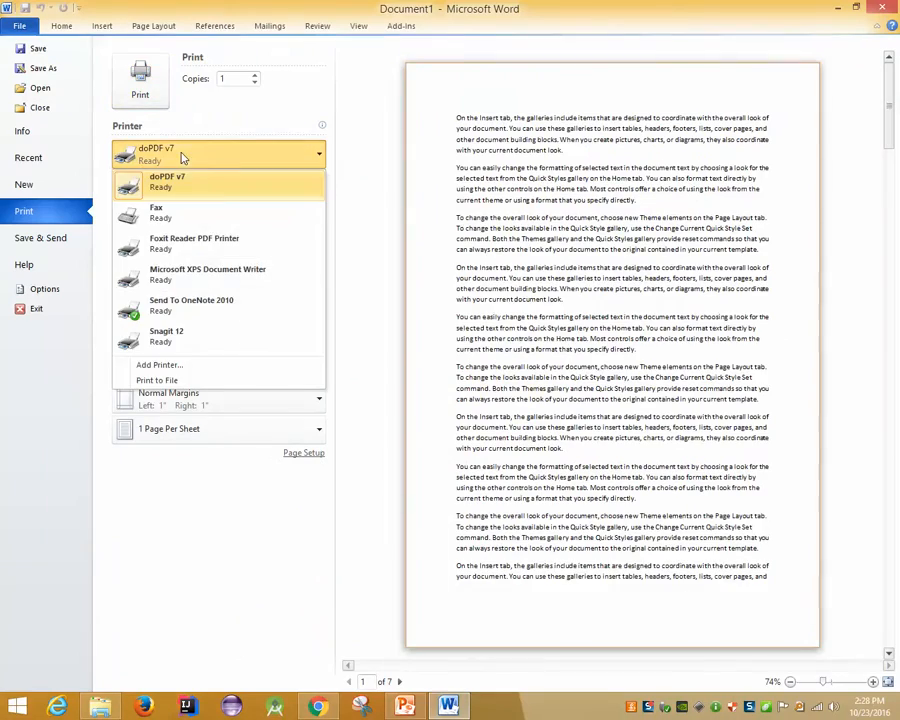
click(245, 151)
key(Escape)
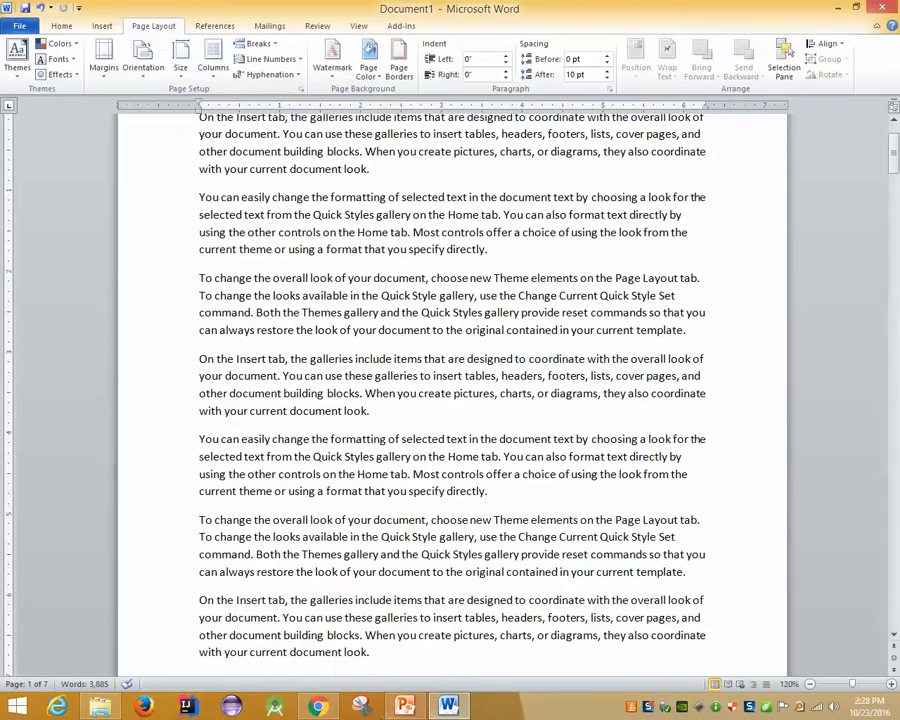
click(403, 707)
click(448, 707)
Review the Print, Save & Send and Protect Document options in the file view, then exit it
click(14, 26)
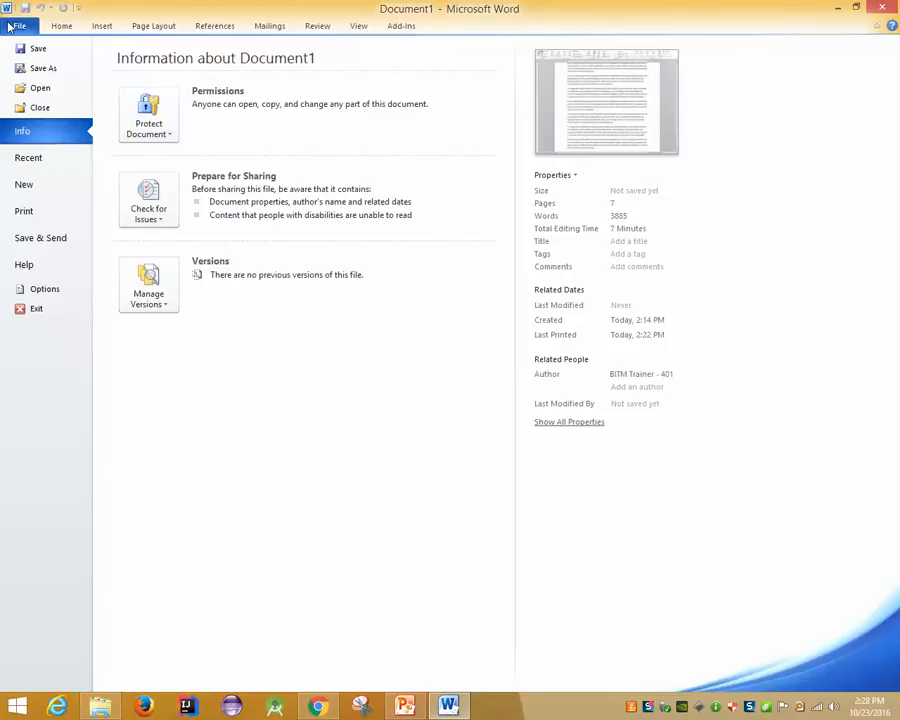
click(42, 208)
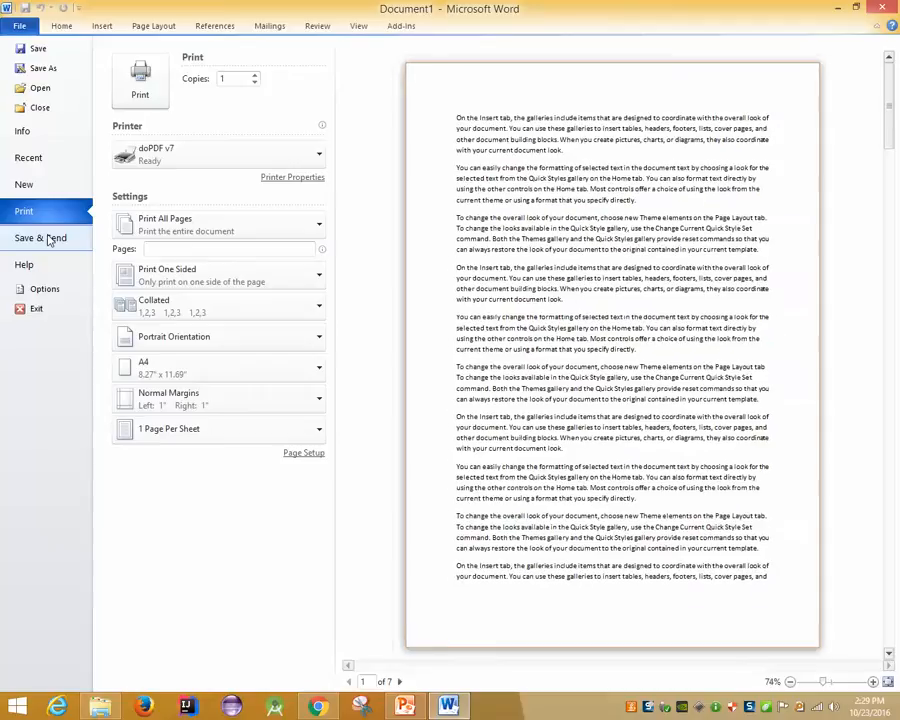
click(48, 238)
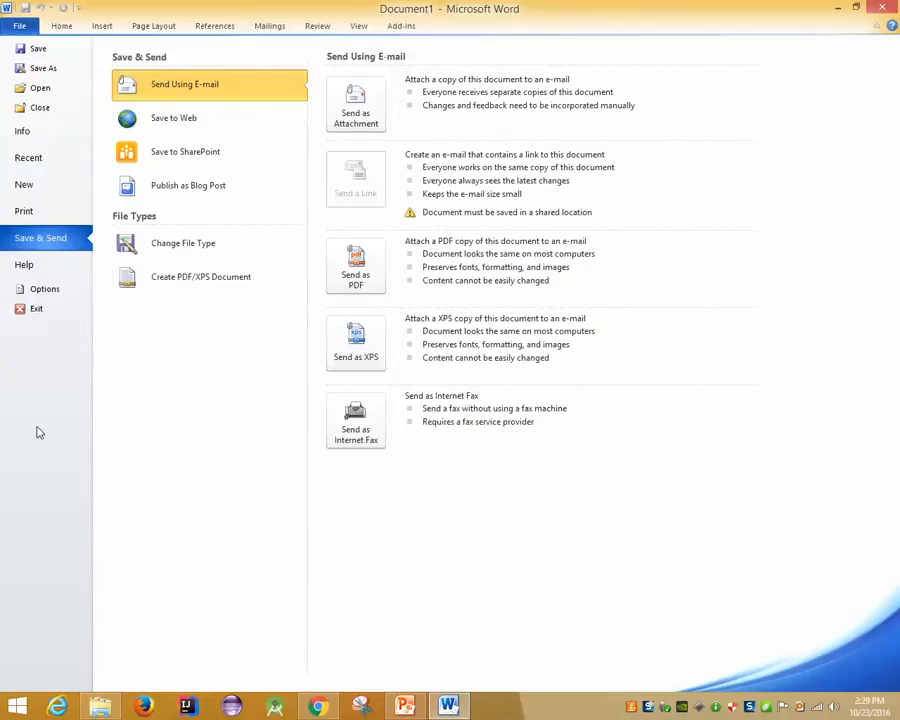
click(30, 131)
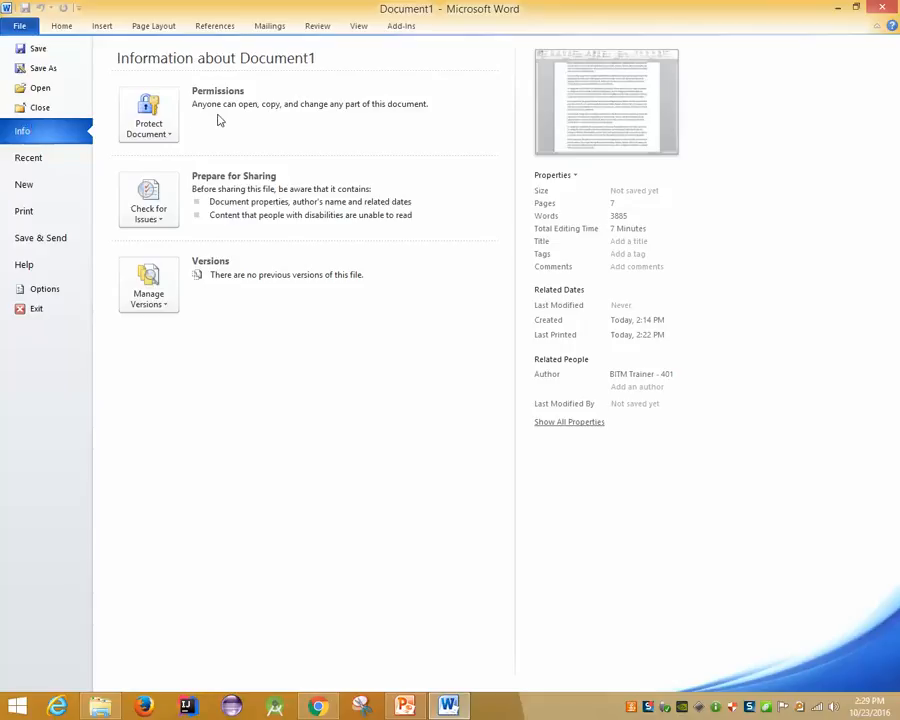
click(178, 124)
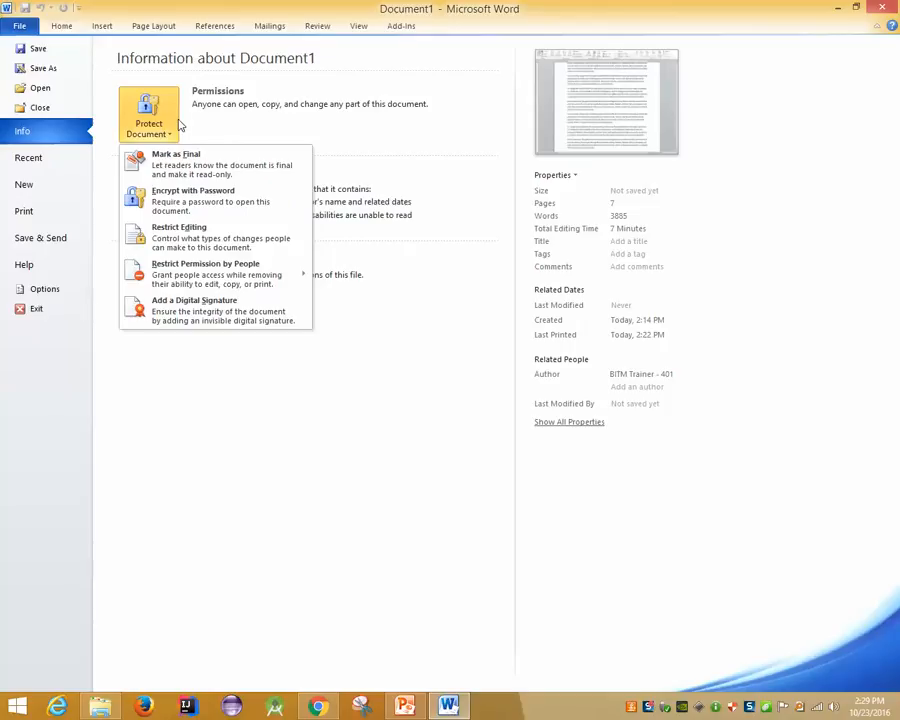
key(Escape)
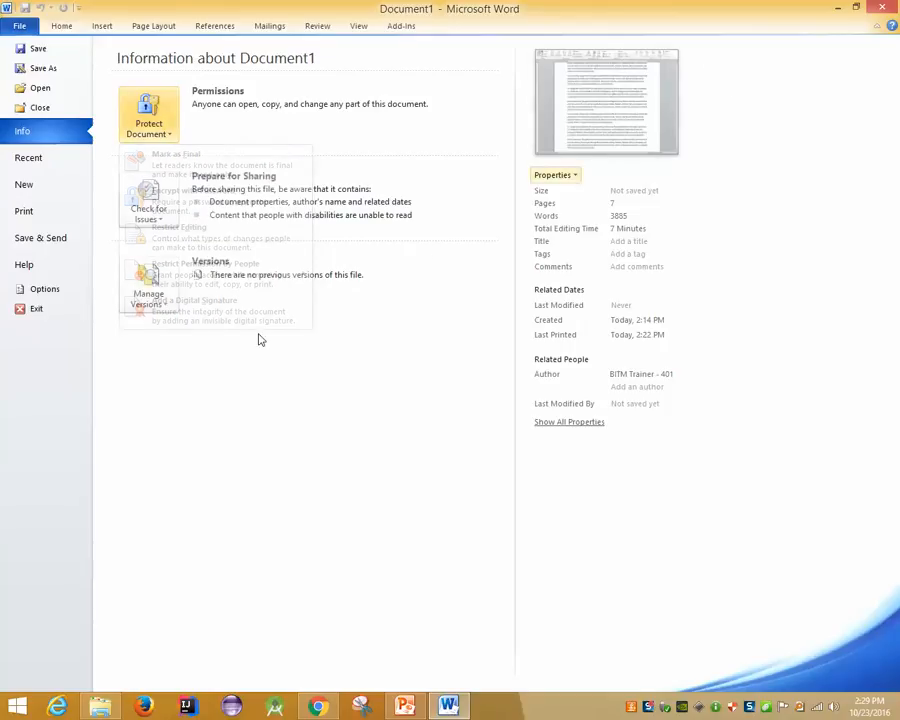
key(Escape)
scroll(259, 335, up, 2)
Glance at the Info page, then scroll down to the end of the document
ctrl+scroll(255, 331, down, 1)
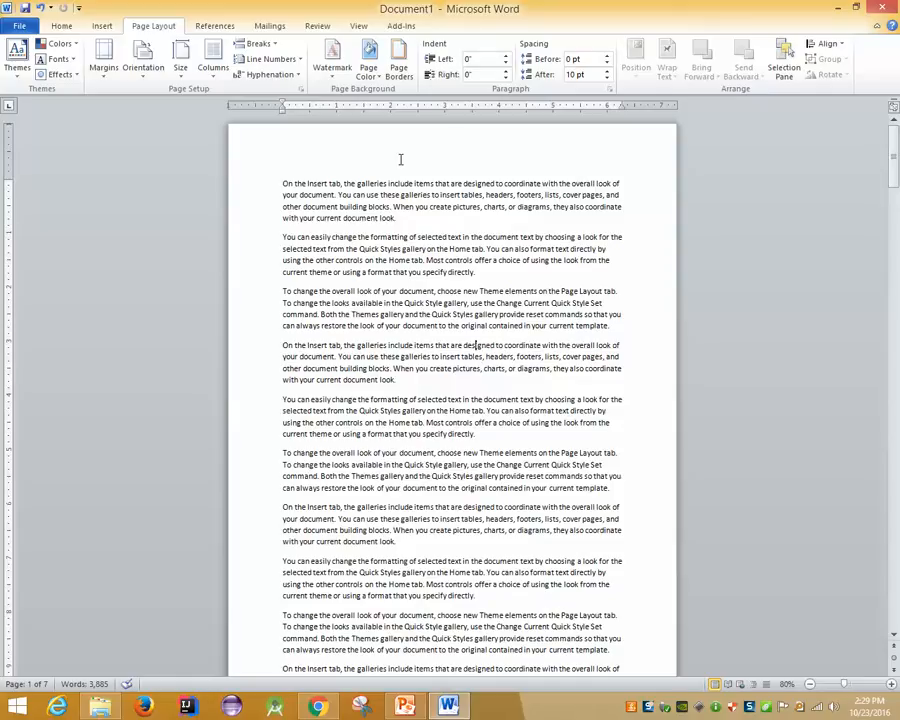
click(12, 28)
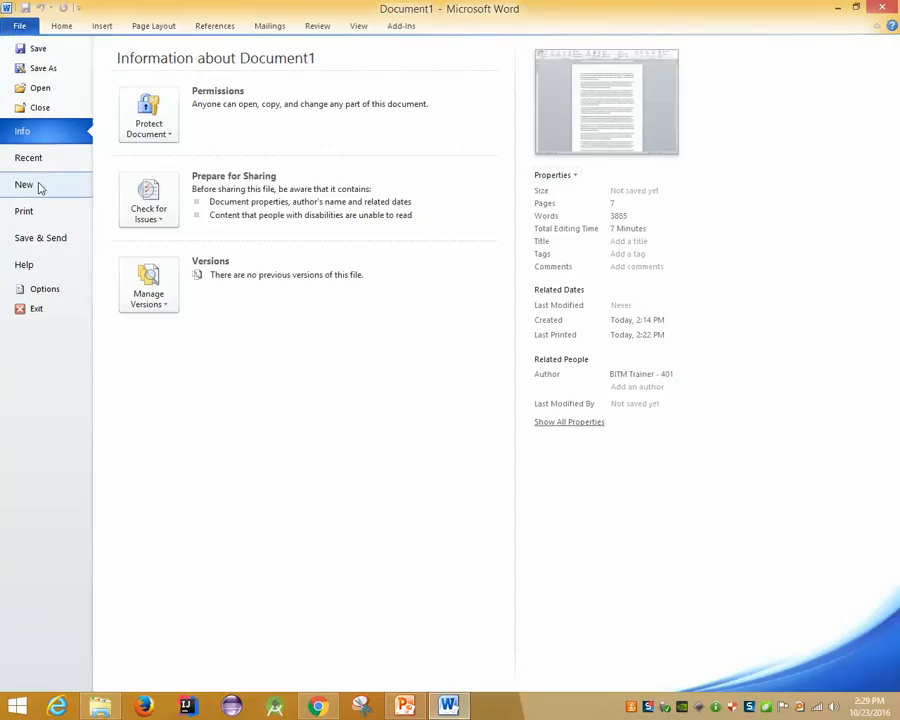
key(Escape)
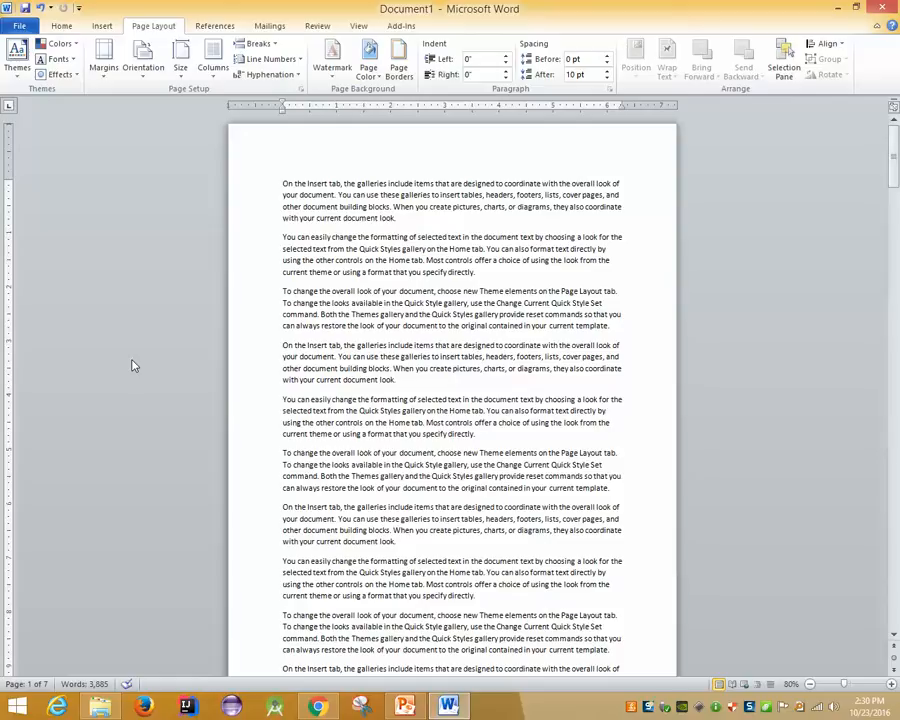
scroll(135, 366, down, 15)
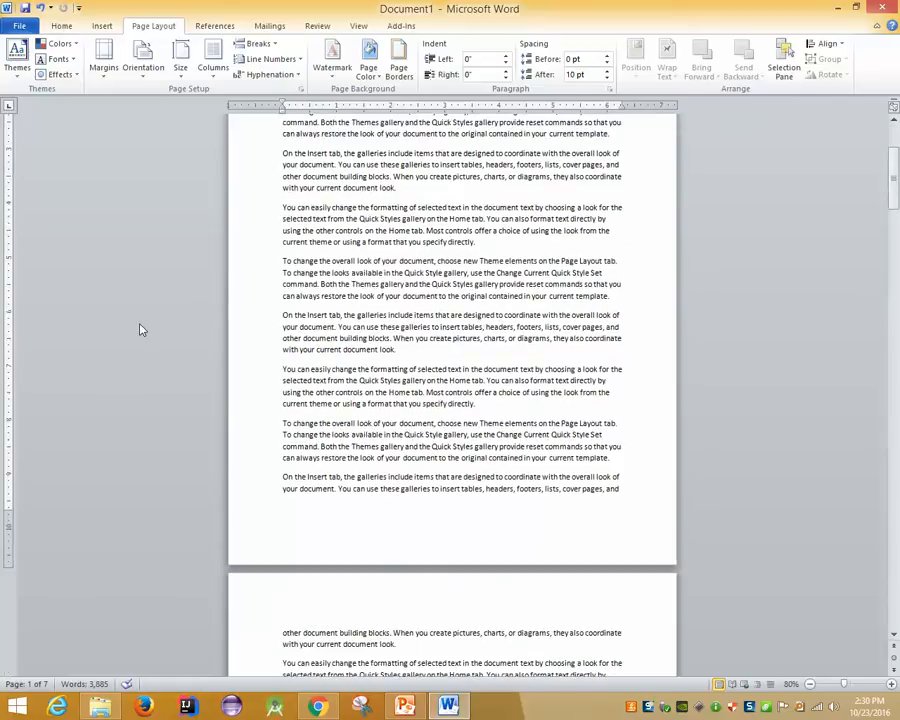
scroll(200, 322, down, 20)
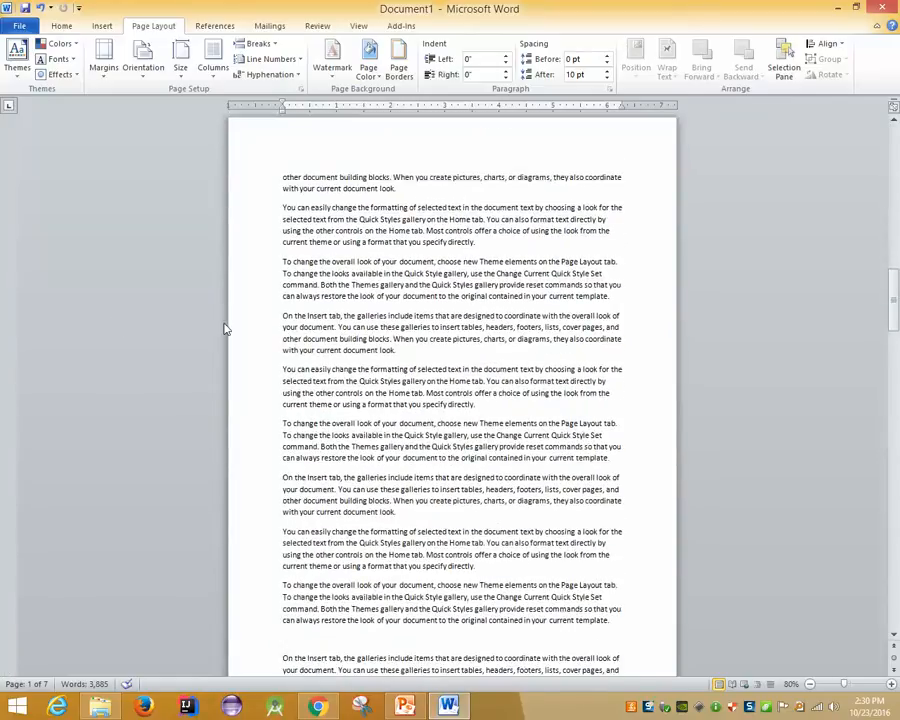
scroll(289, 344, down, 15)
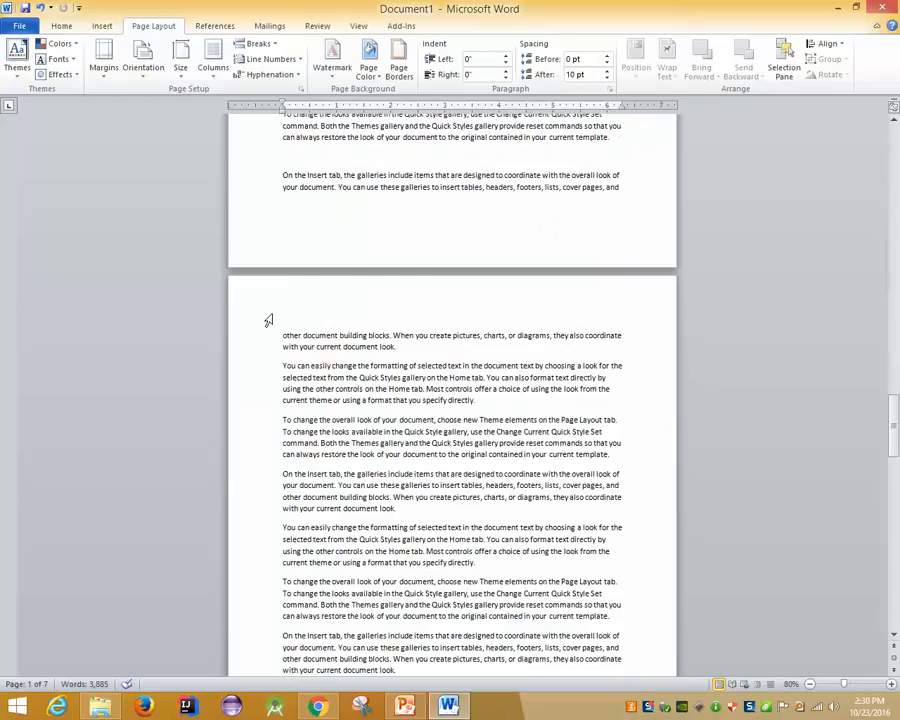
scroll(145, 343, down, 10)
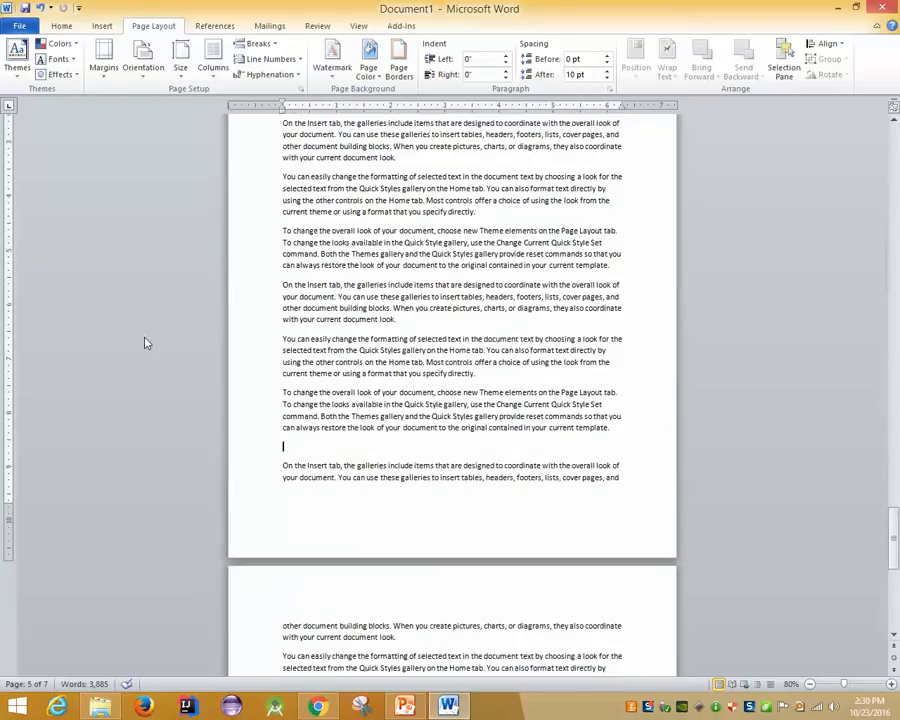
Enter =rand() on an empty line at the end to generate sample paragraphs
text(*)
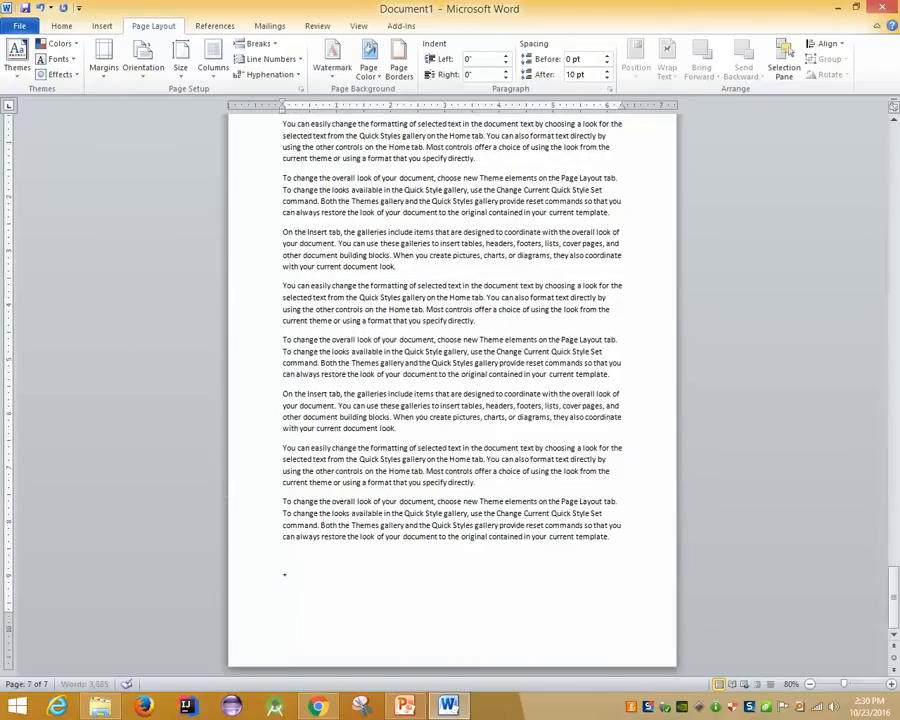
key(BackSpace)
scroll(141, 343, up, 5)
text(=rand())
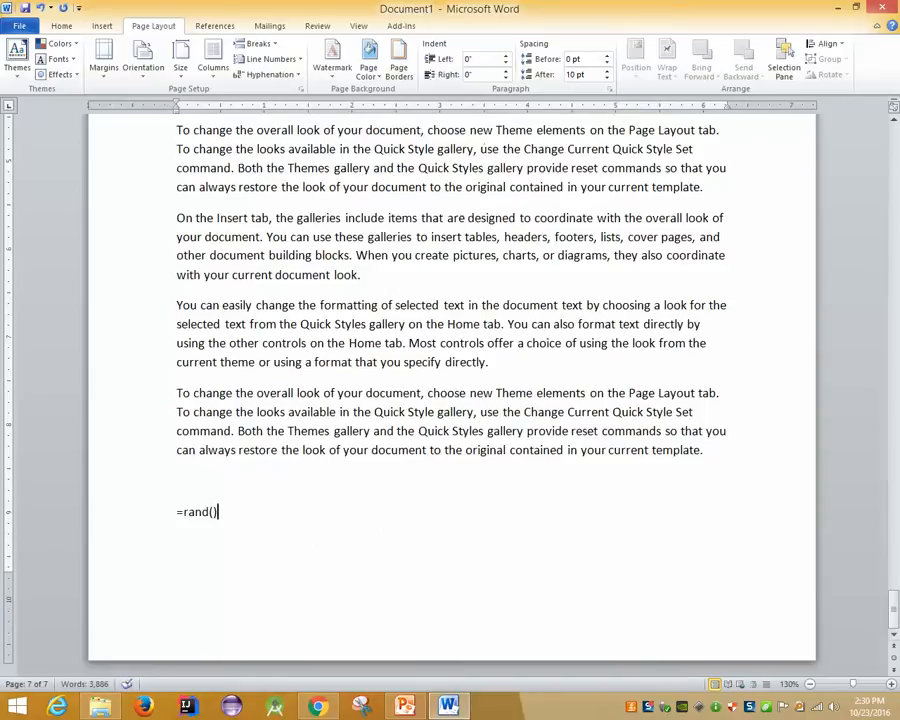
key(Return)
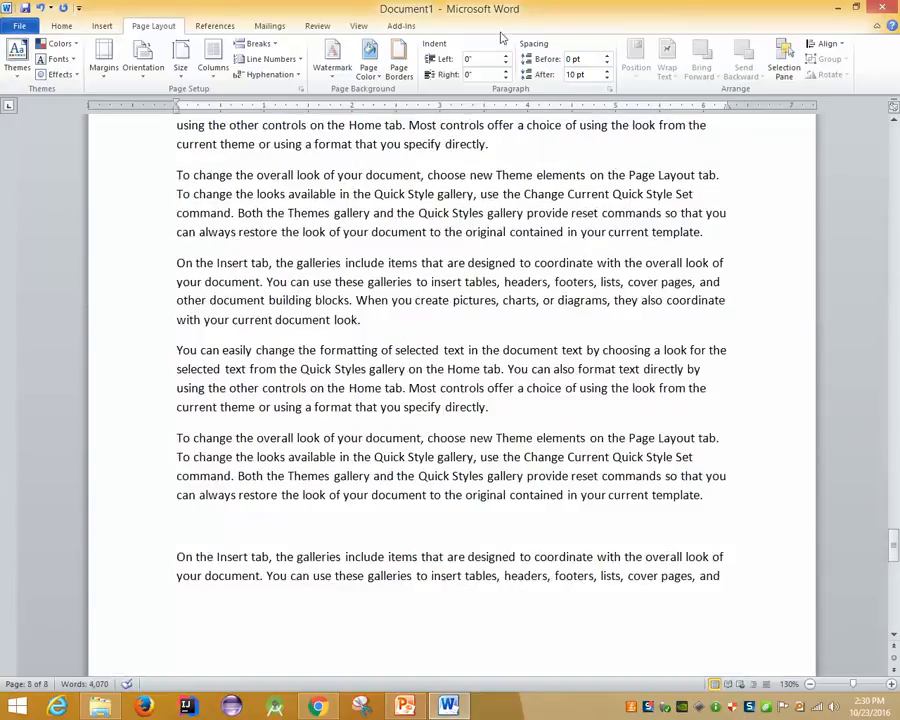
Try Encrypt with Password, then cancel after the confirmation password mismatch warning
click(19, 25)
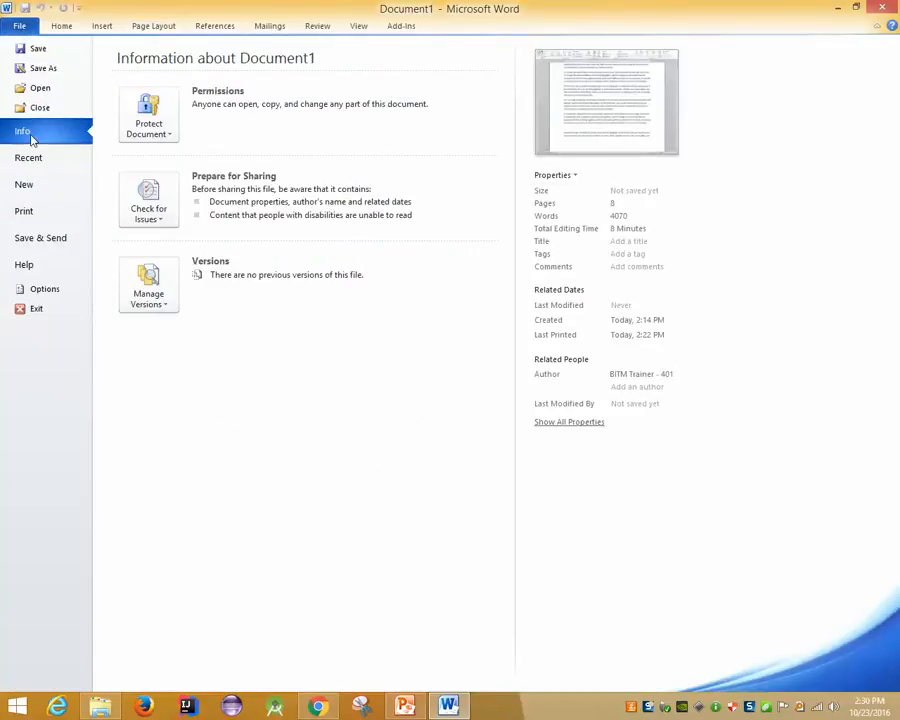
click(148, 120)
click(201, 208)
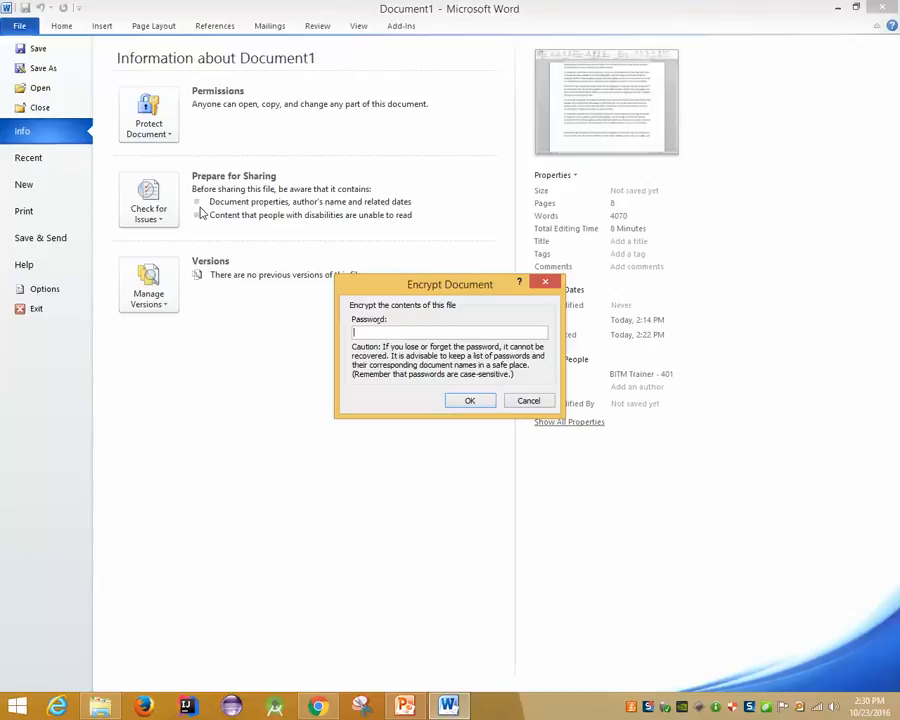
text(***********)
click(463, 401)
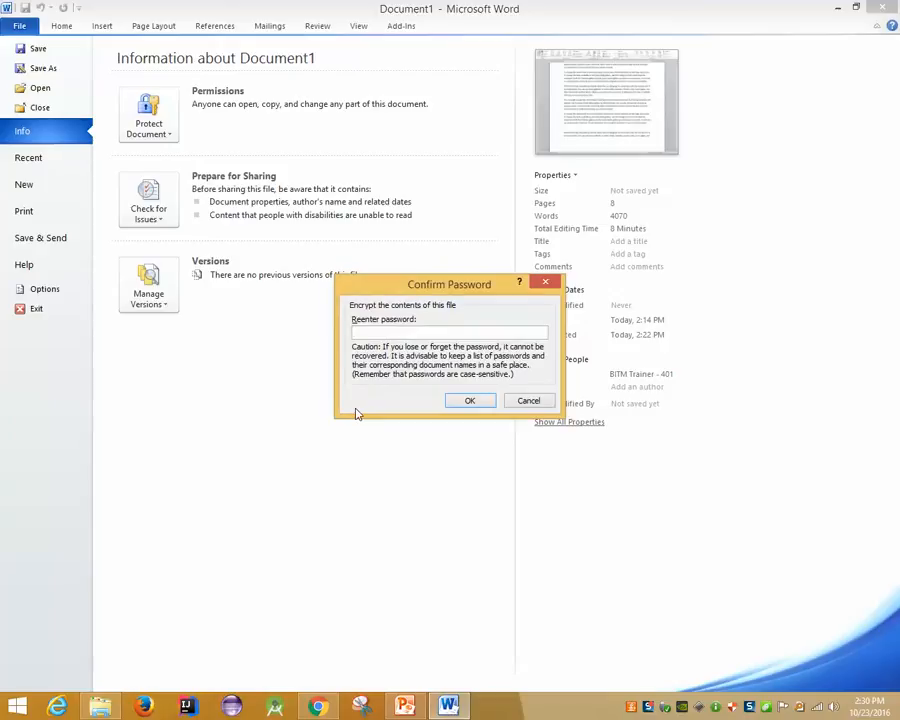
text(***********)
key(Return)
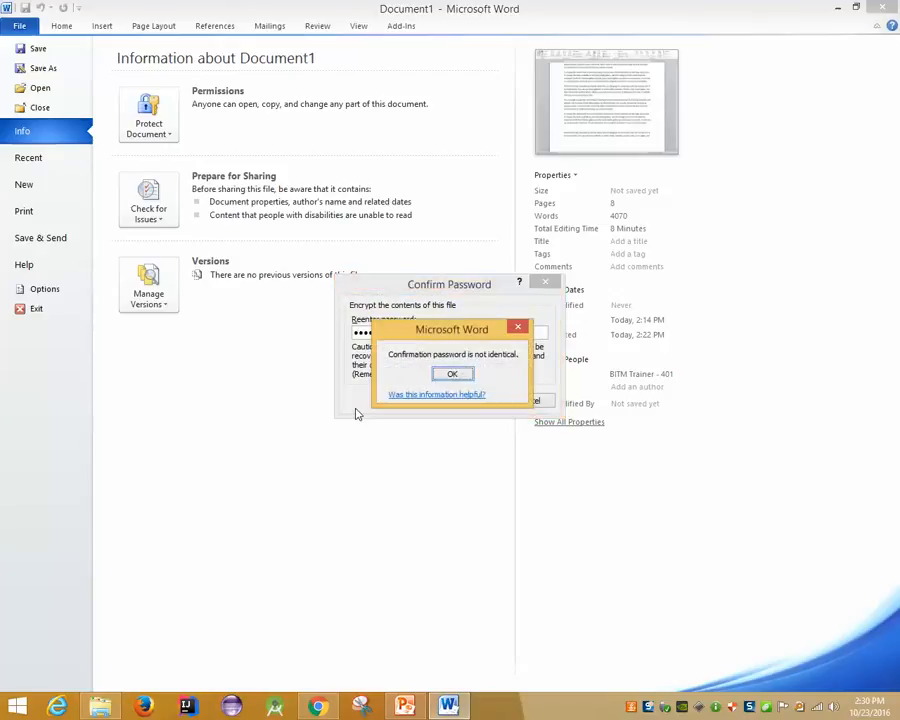
click(452, 375)
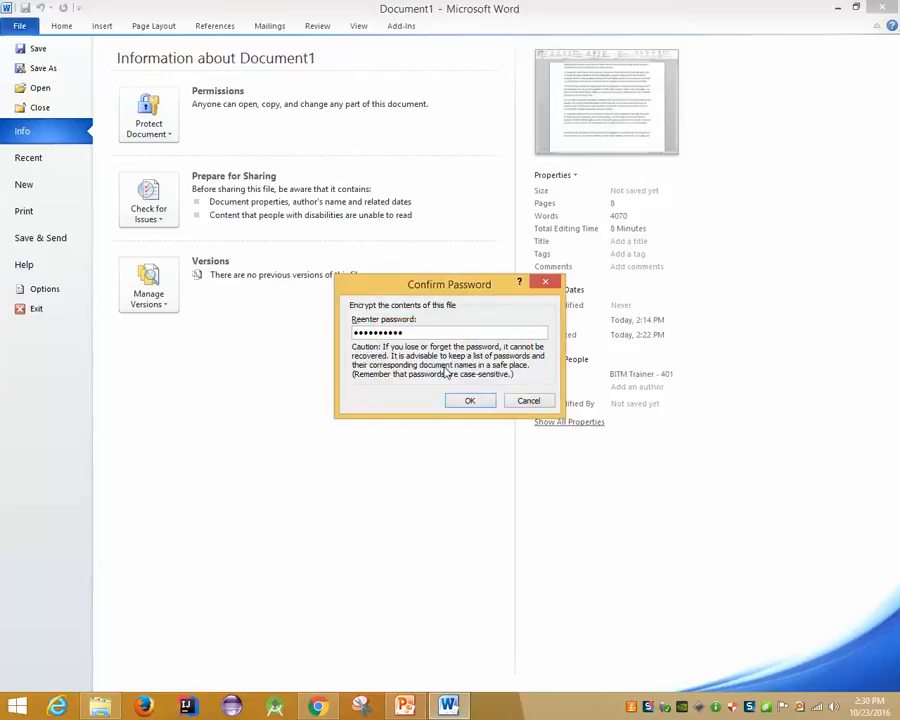
click(528, 401)
click(528, 401)
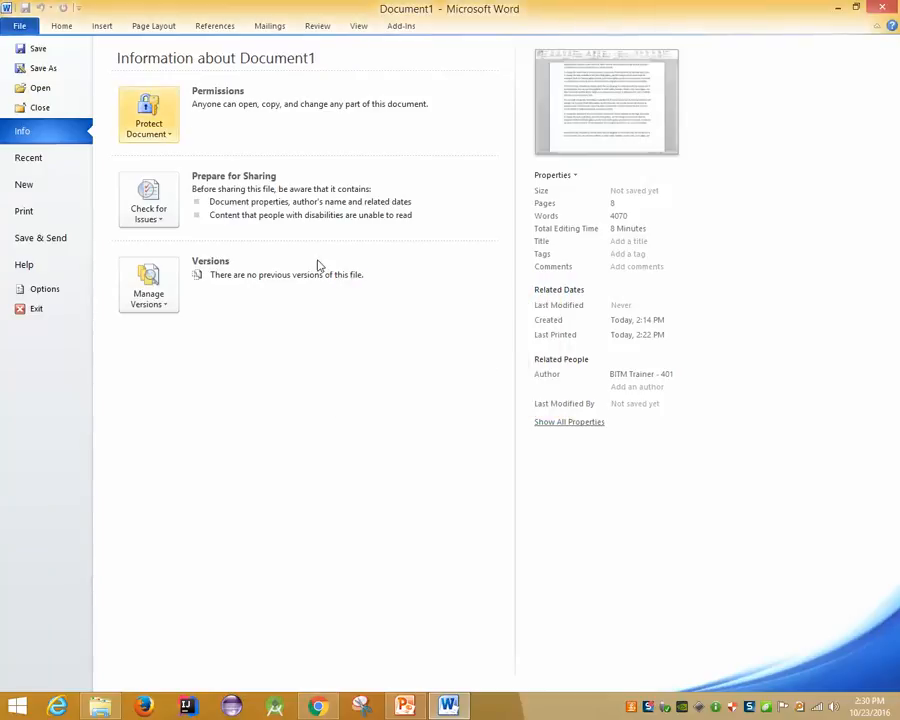
Retry Encrypt with Password, entering a new password and re-entering it for confirmation
click(170, 122)
click(185, 190)
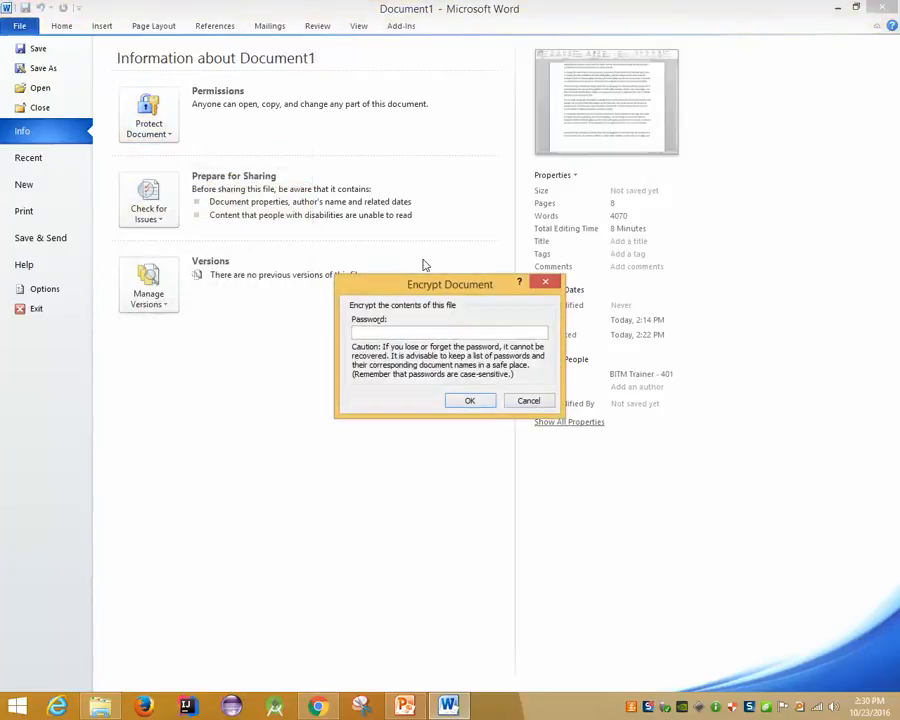
text(••••••)
click(464, 401)
text(•••••)
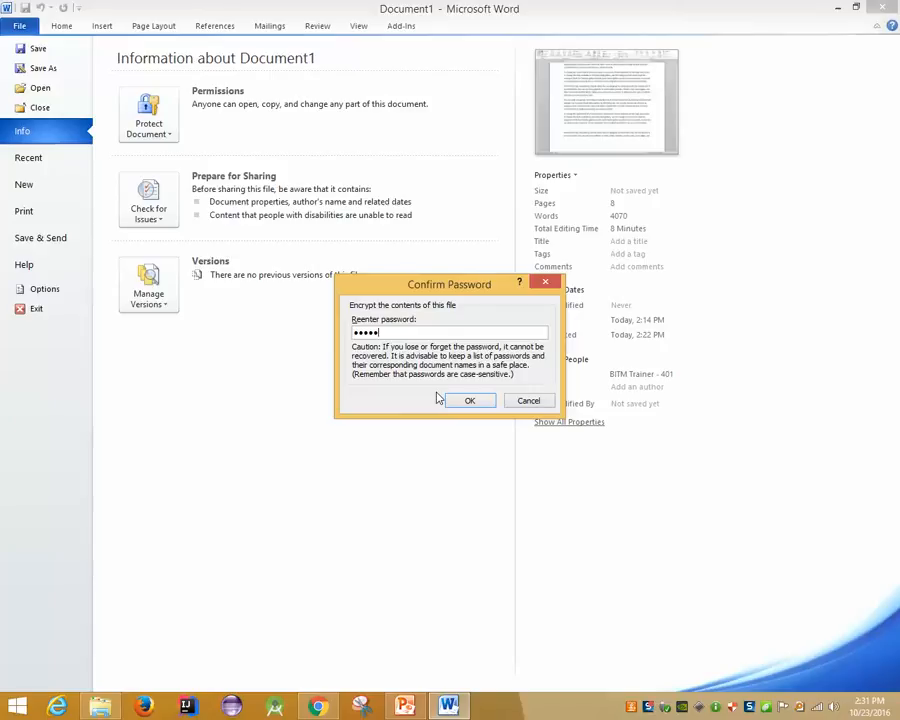
click(317, 707)
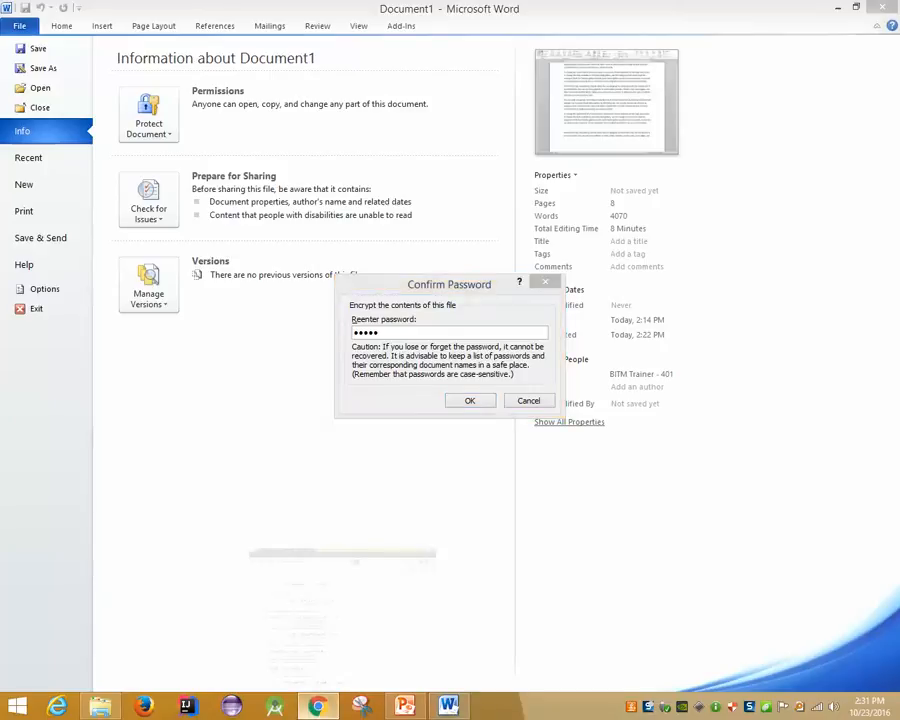
Search Google for CAPTCHA, using the exact spelling as typed
drag(236, 65, 8, 30)
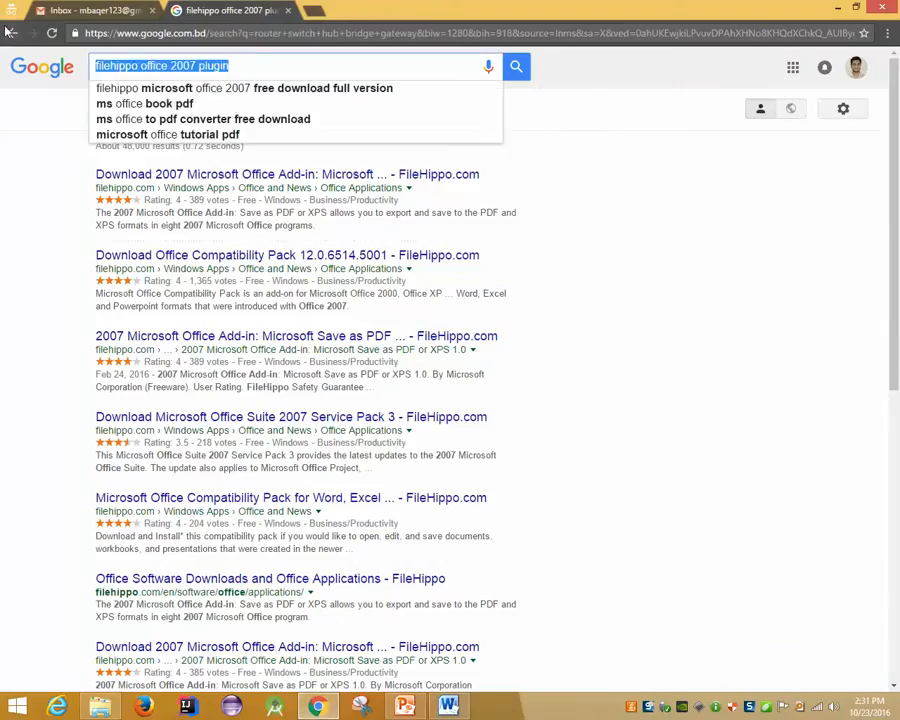
text(CAPTHA)
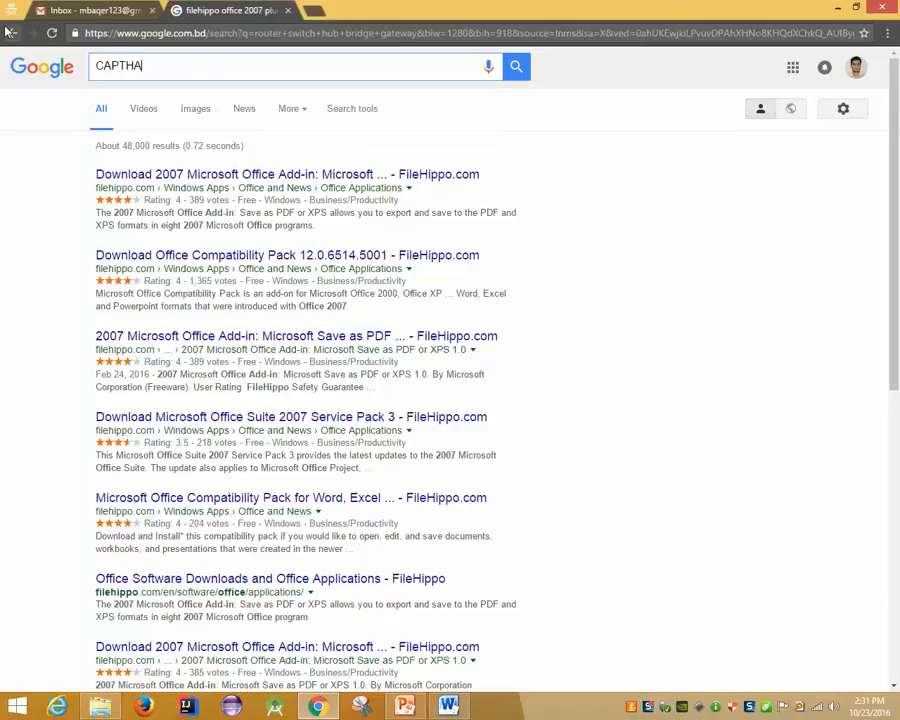
key(BackSpace)
key(BackSpace)
key(BackSpace)
text(CTHA)
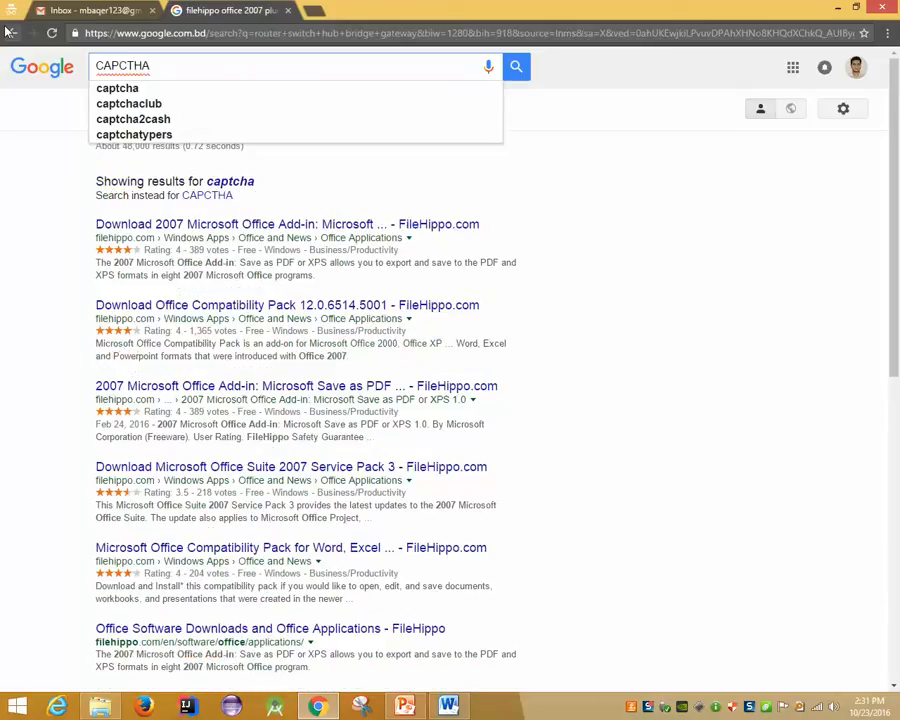
key(Return)
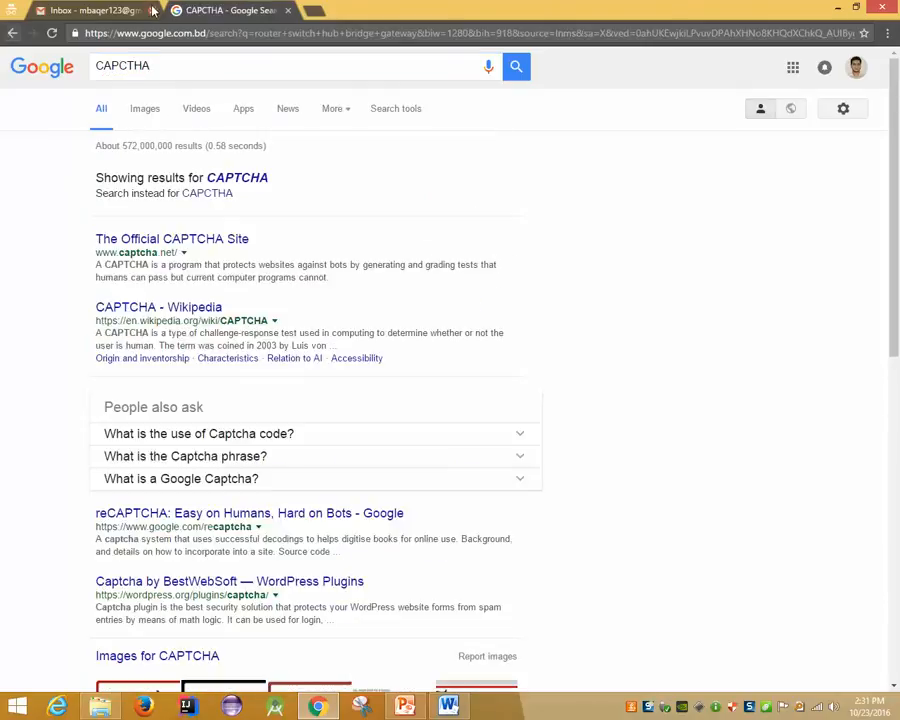
click(258, 180)
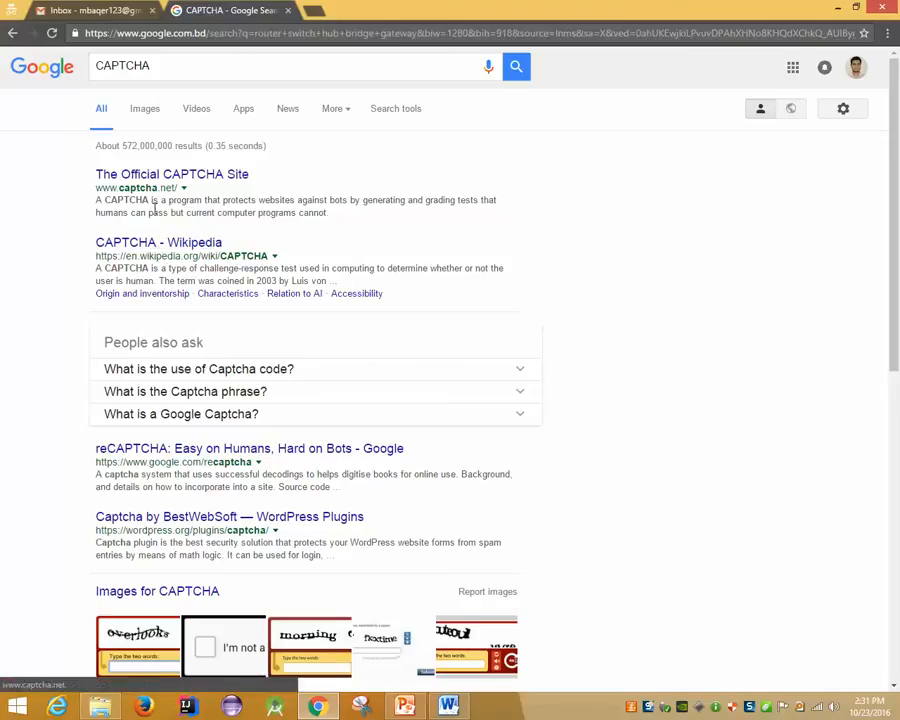
Search Google for 'captcha abbreviation' from the suggestions
click(184, 74)
key(BackSpace)
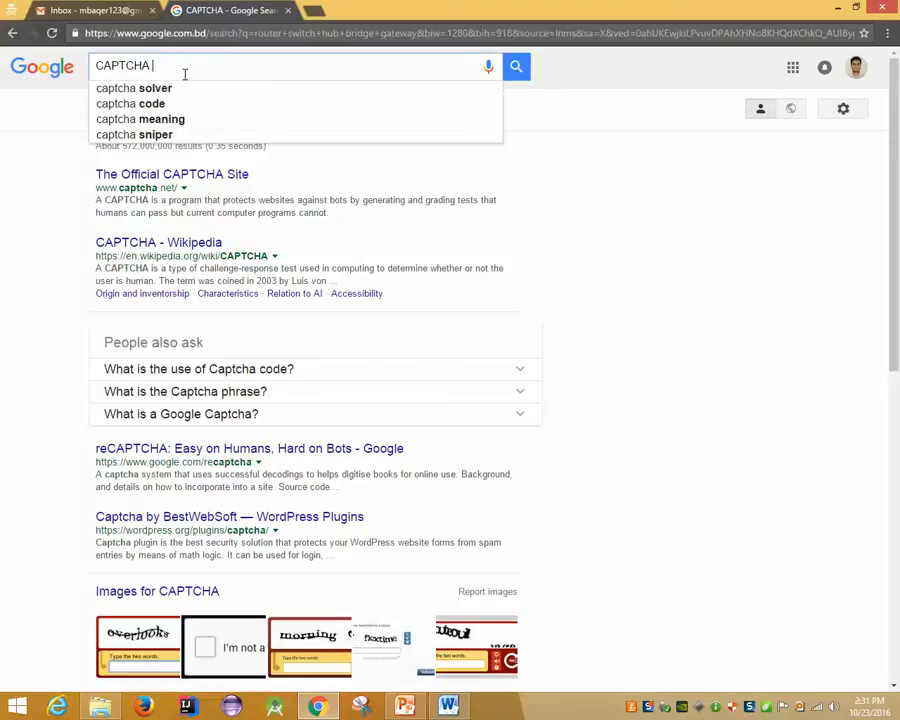
text(ab)
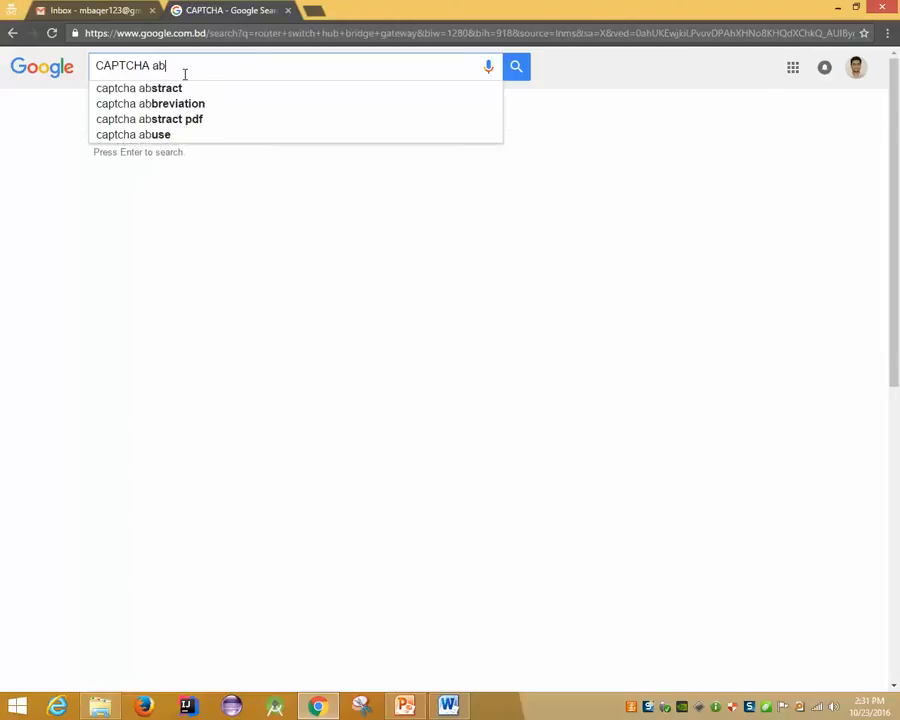
key(Down)
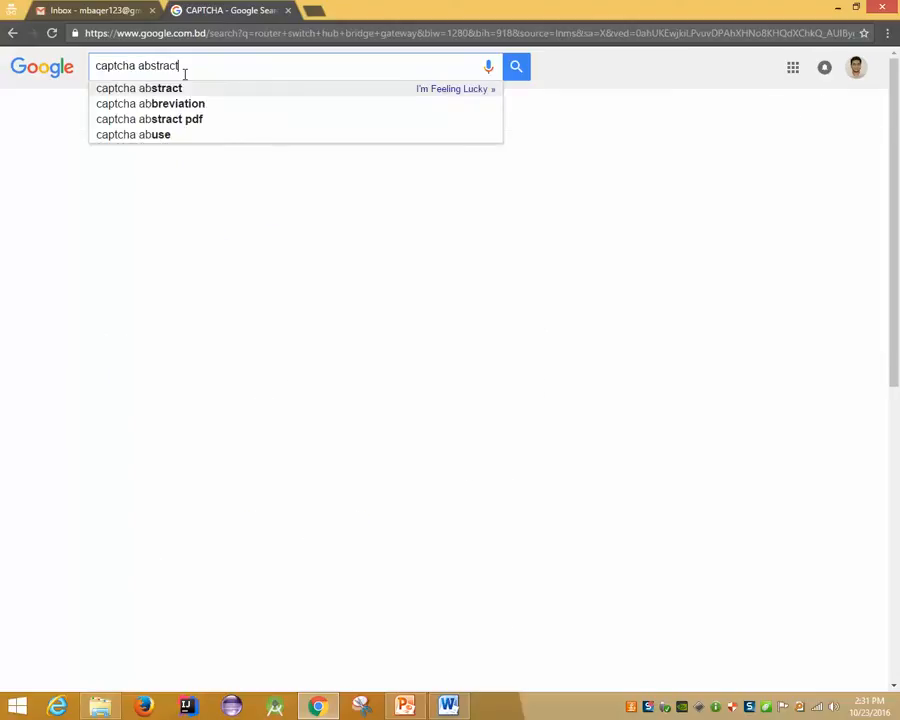
key(Down)
key(Up)
key(Return)
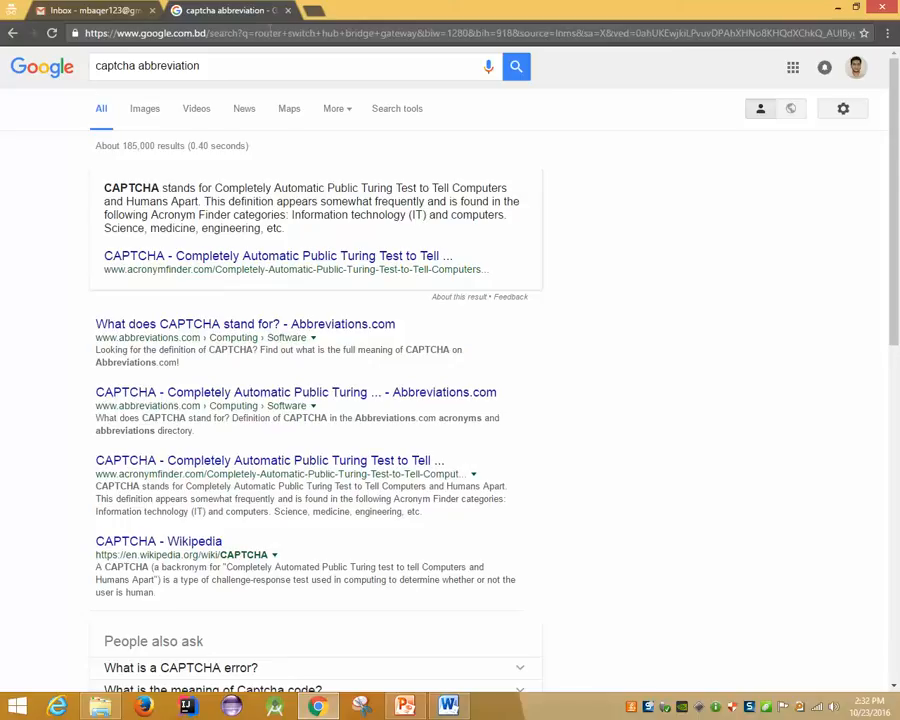
Glance at PowerPoint, then return to Word's pending password confirmation
click(230, 62)
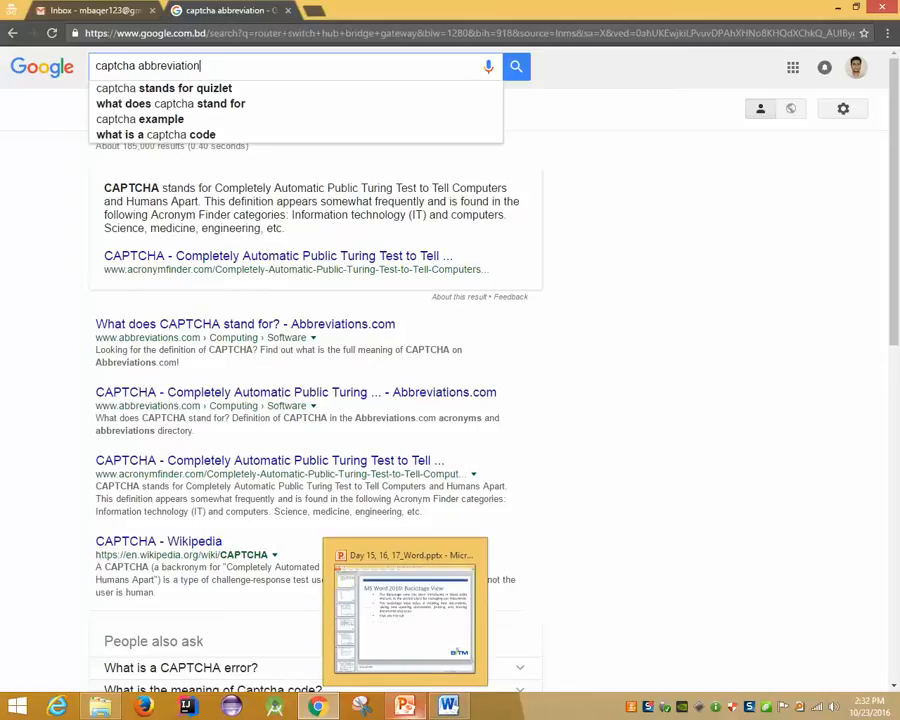
click(405, 706)
click(405, 706)
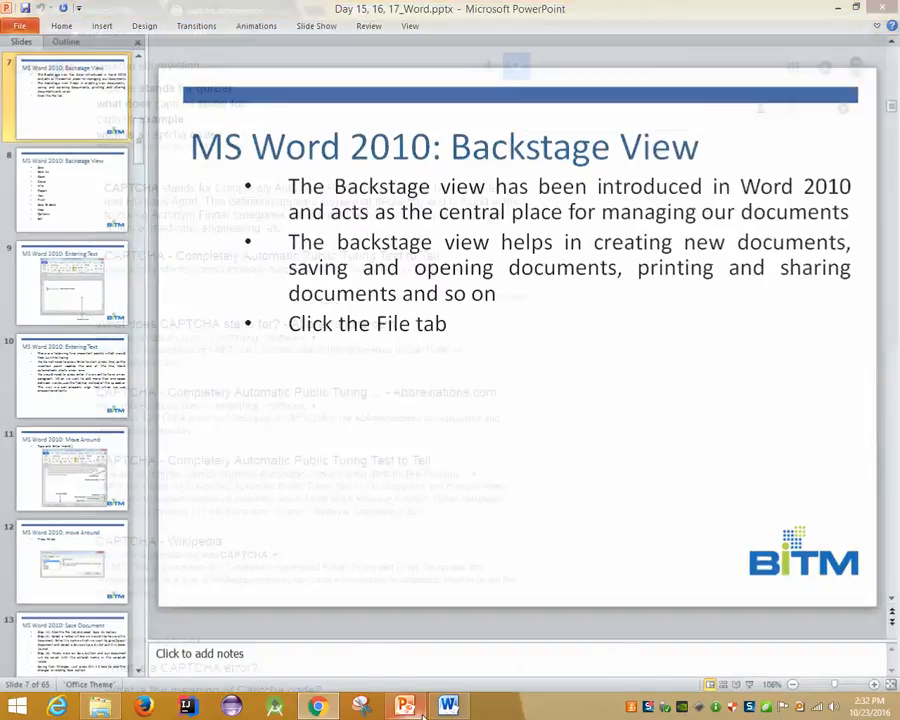
click(448, 706)
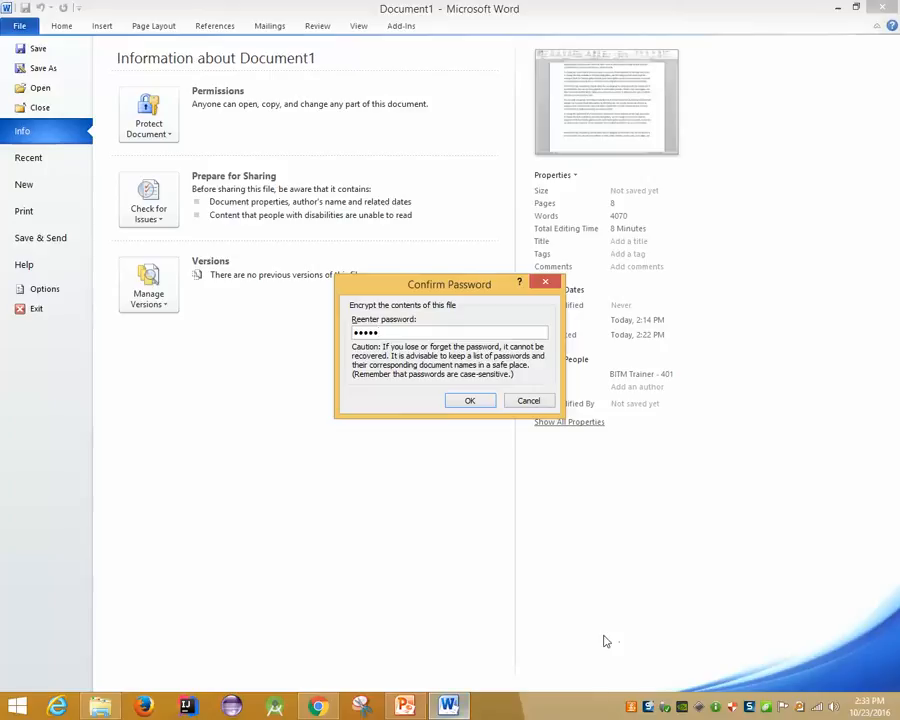
Confirm the encryption password, then close and save the document to the Desktop as 'On the Insert tab.docx'
click(465, 401)
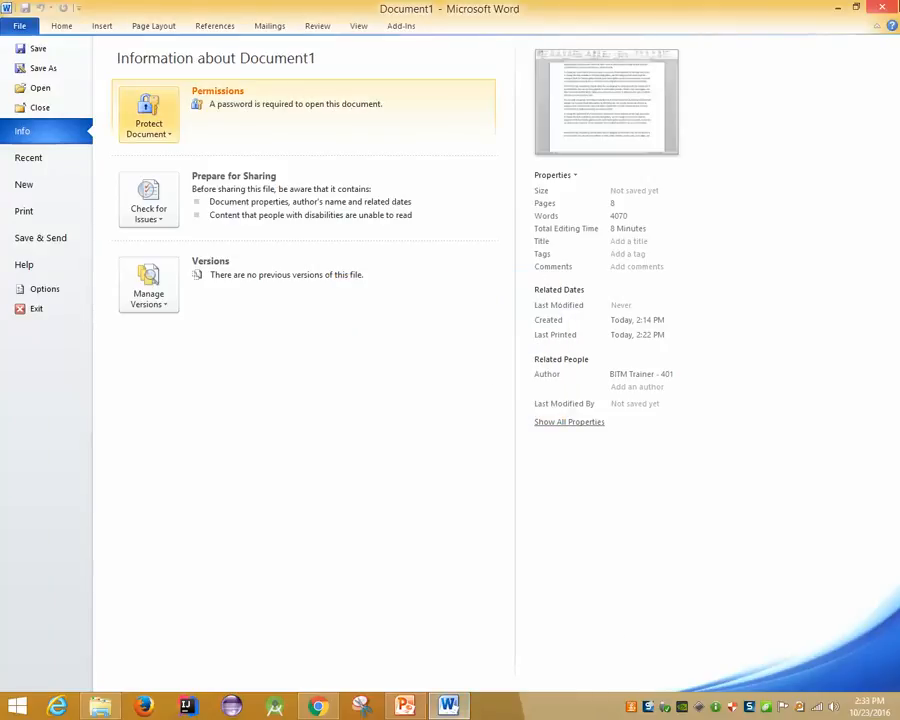
click(882, 7)
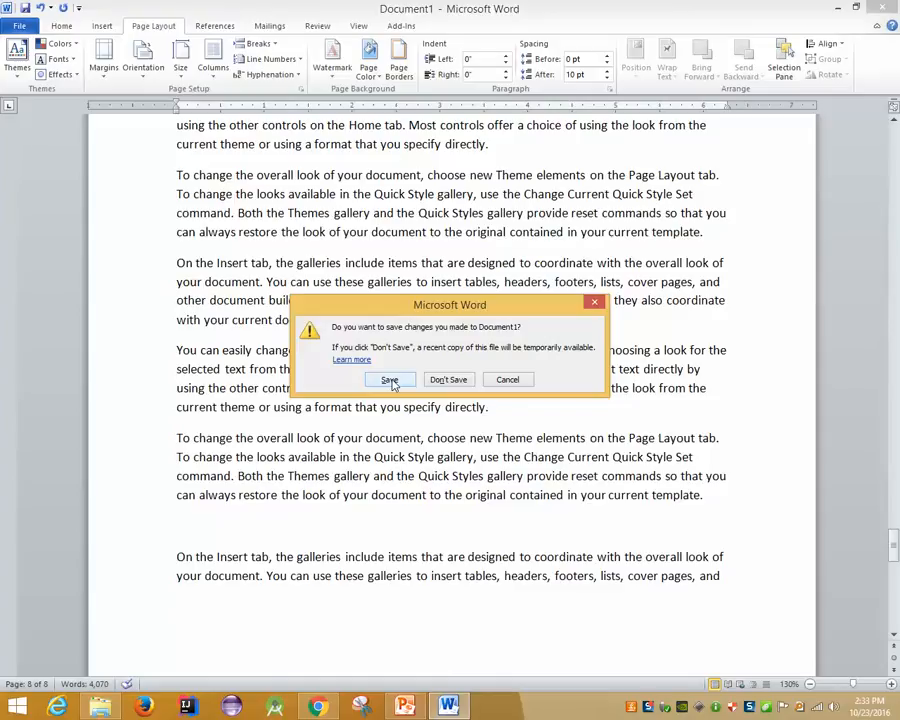
click(390, 381)
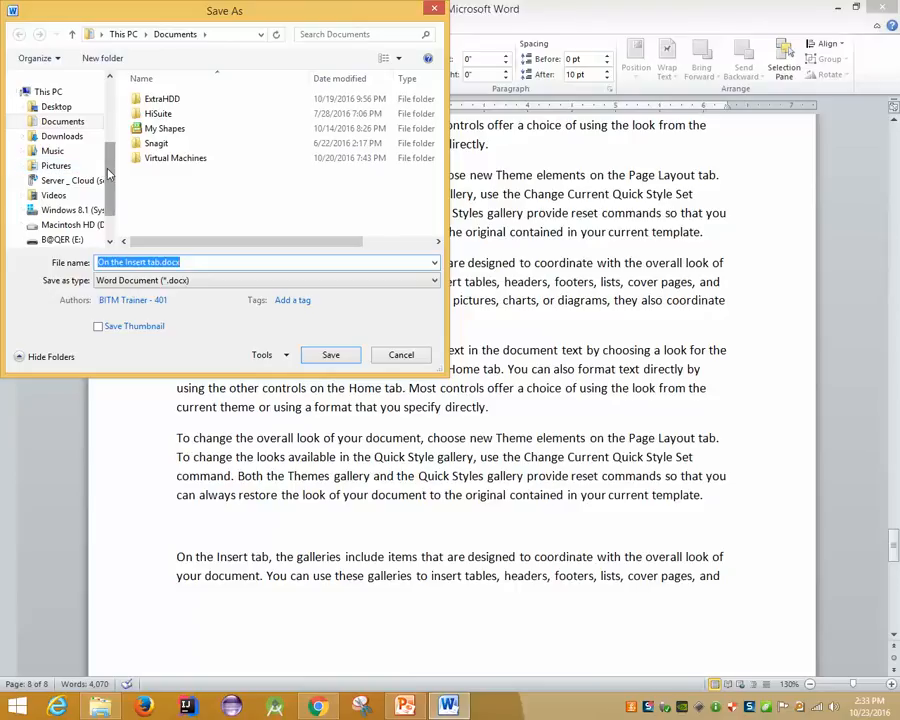
scroll(80, 125, up, 3)
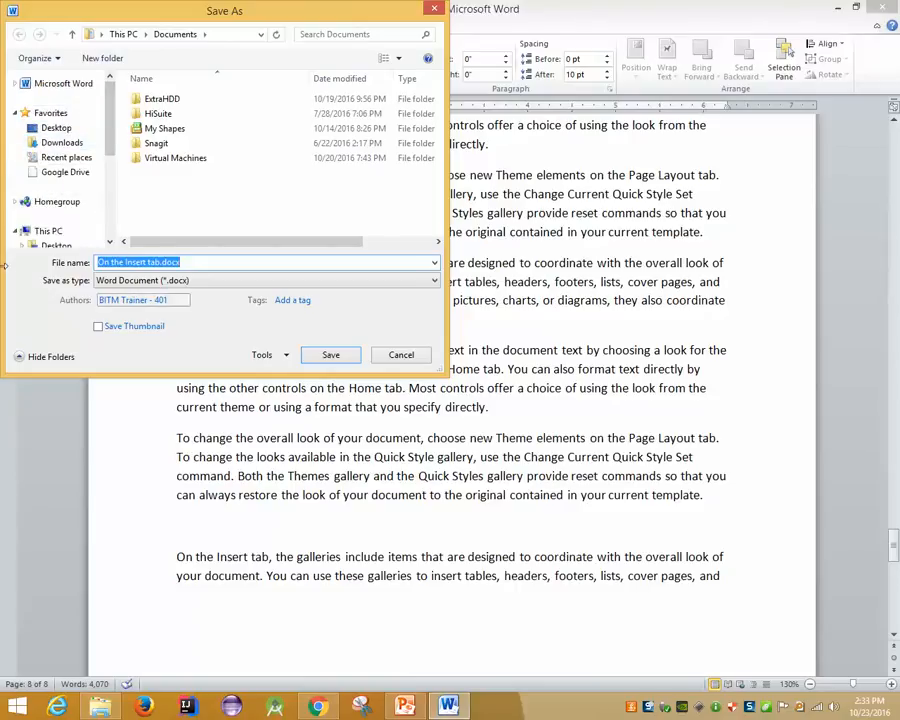
click(70, 128)
scroll(65, 150, down, 5)
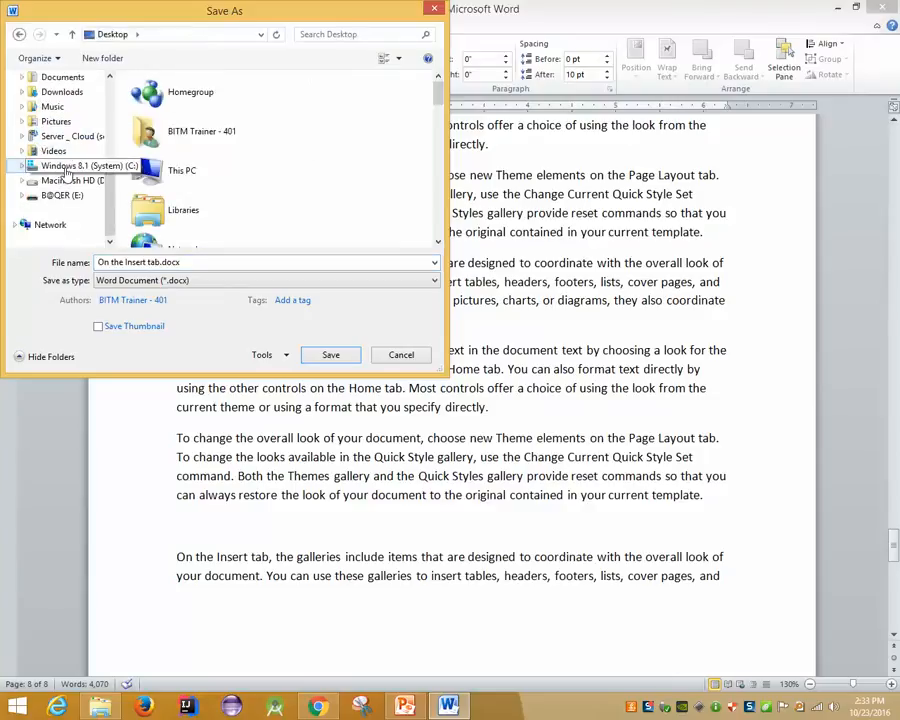
scroll(66, 172, up, 5)
click(332, 356)
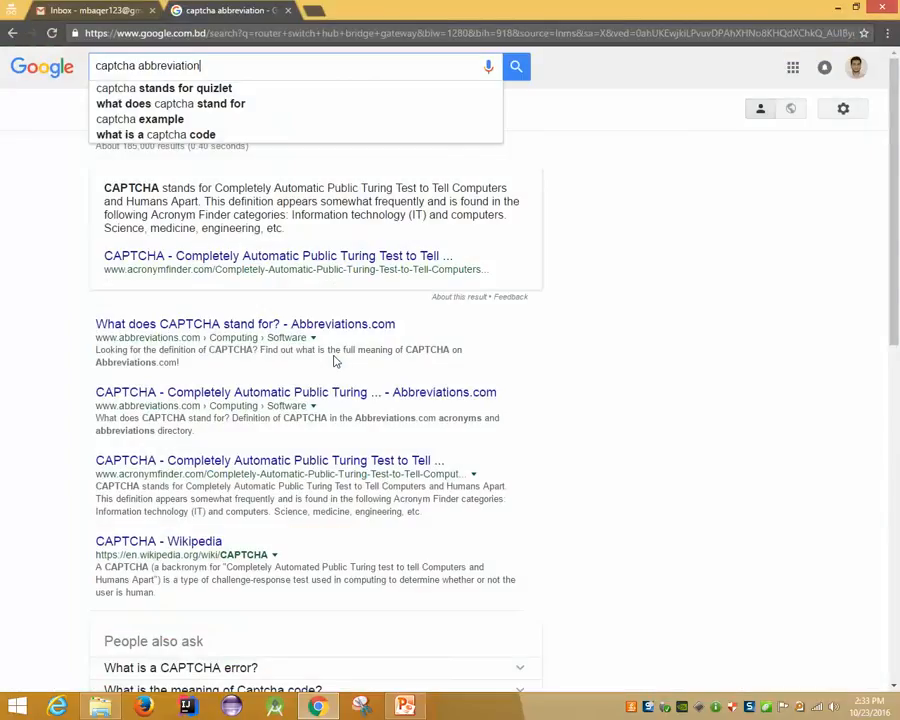
click(836, 7)
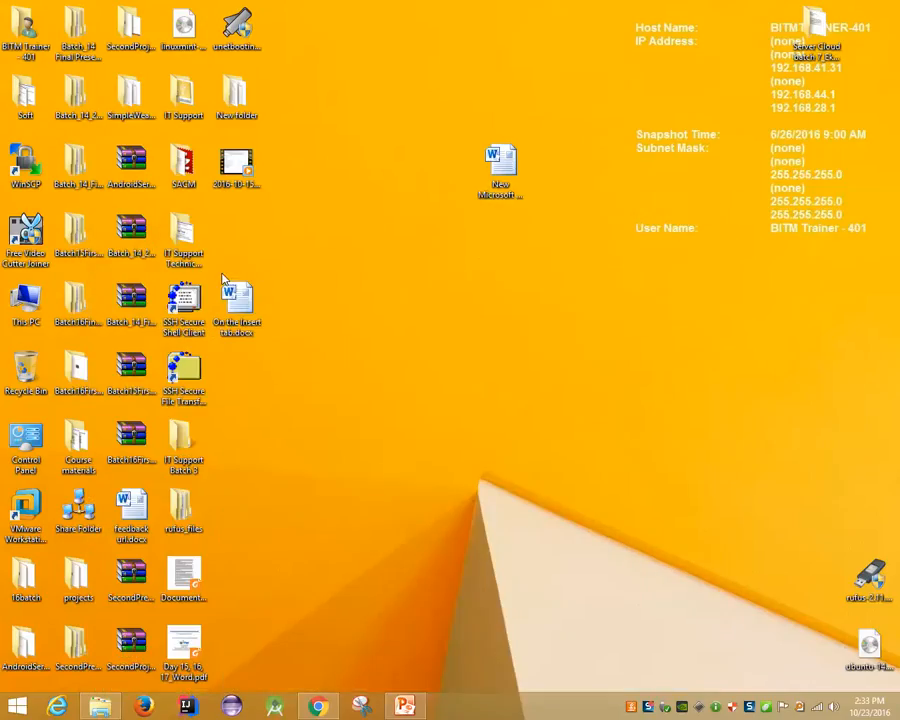
Open 'On the Insert tab.docx' from the Desktop, entering its password
double_click(237, 300)
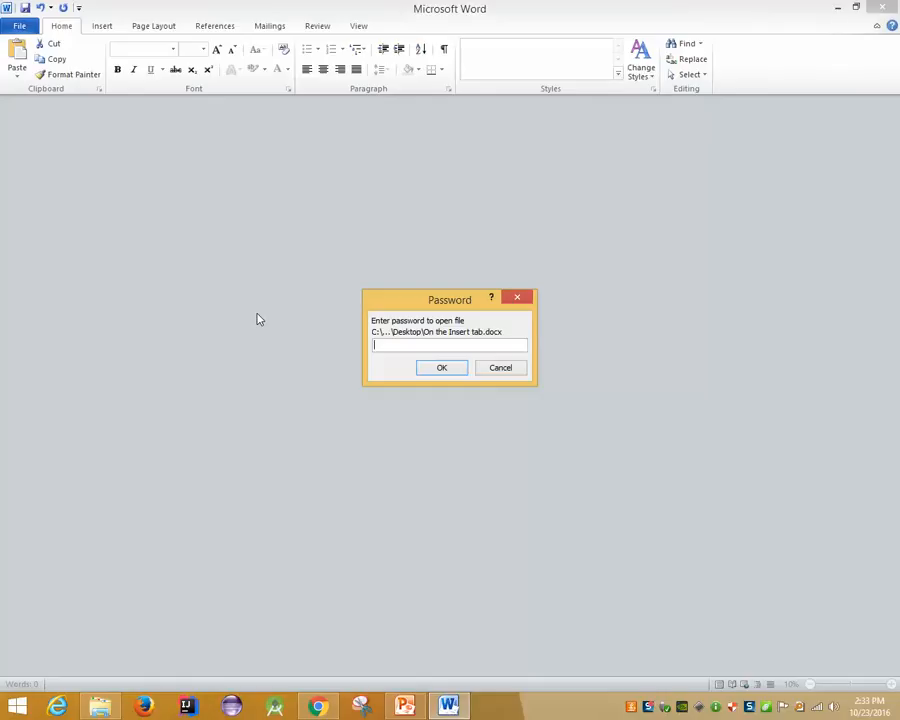
text(******)
key(Return)
Clear the Encrypt with Password password so the document opens without one
click(22, 25)
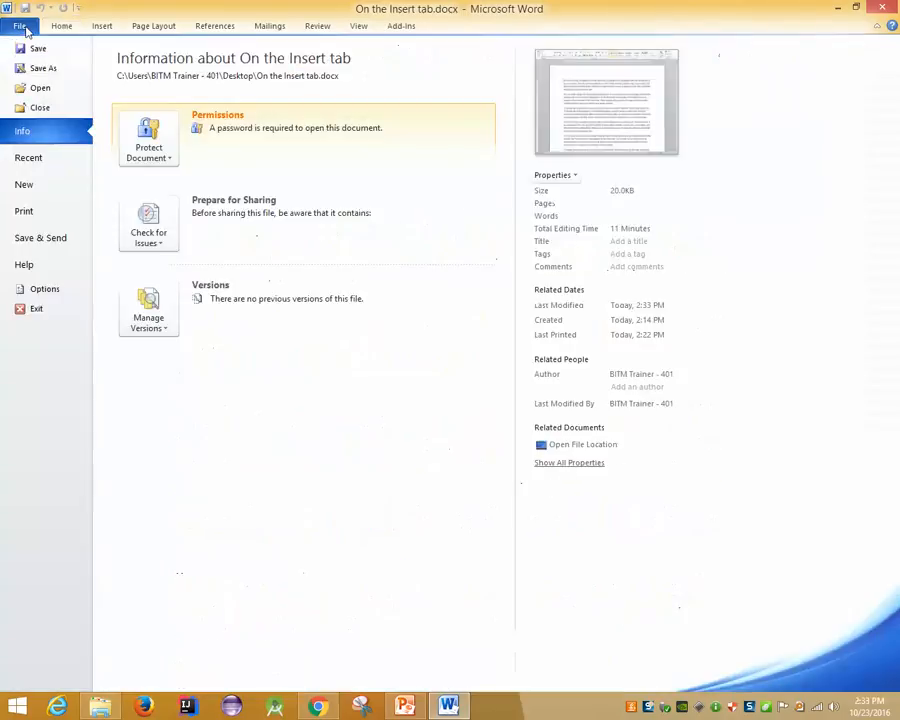
click(148, 140)
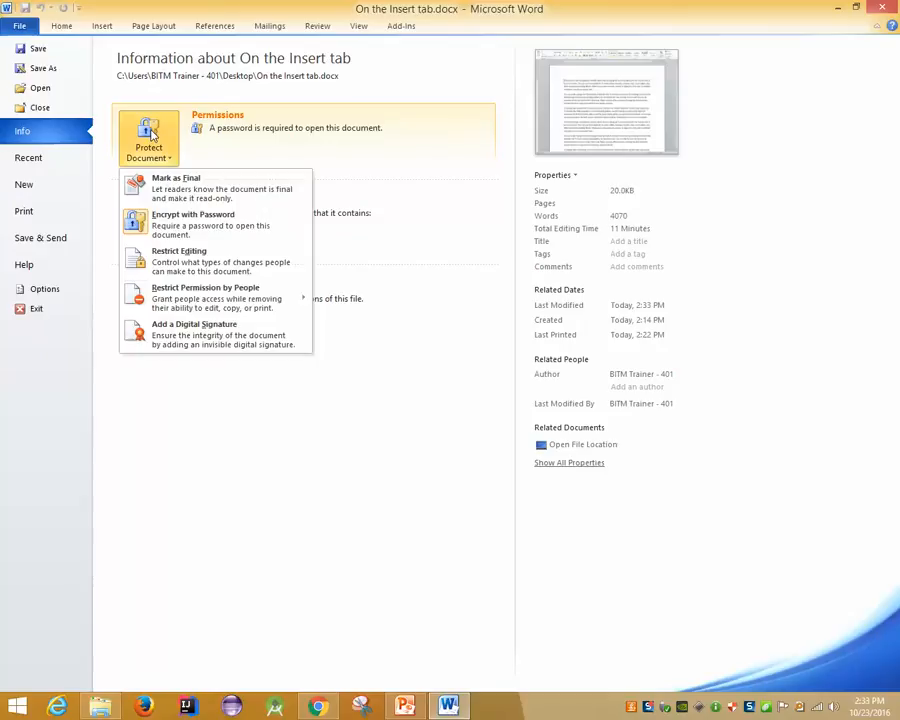
click(178, 216)
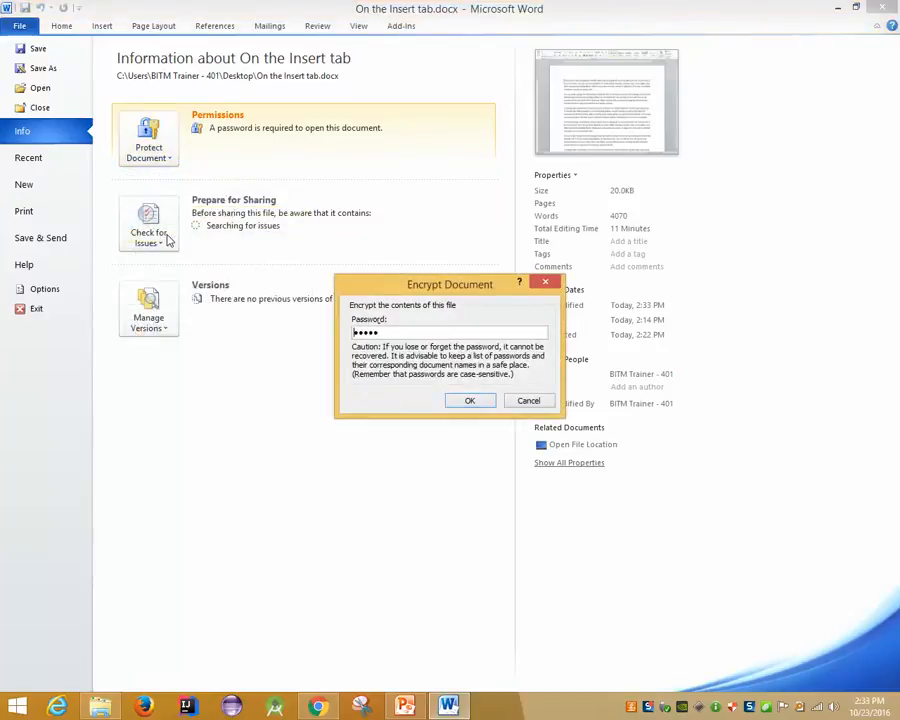
key(BackSpace)
key(BackSpace)
key(BackSpace)
key(BackSpace)
key(BackSpace)
key(Return)
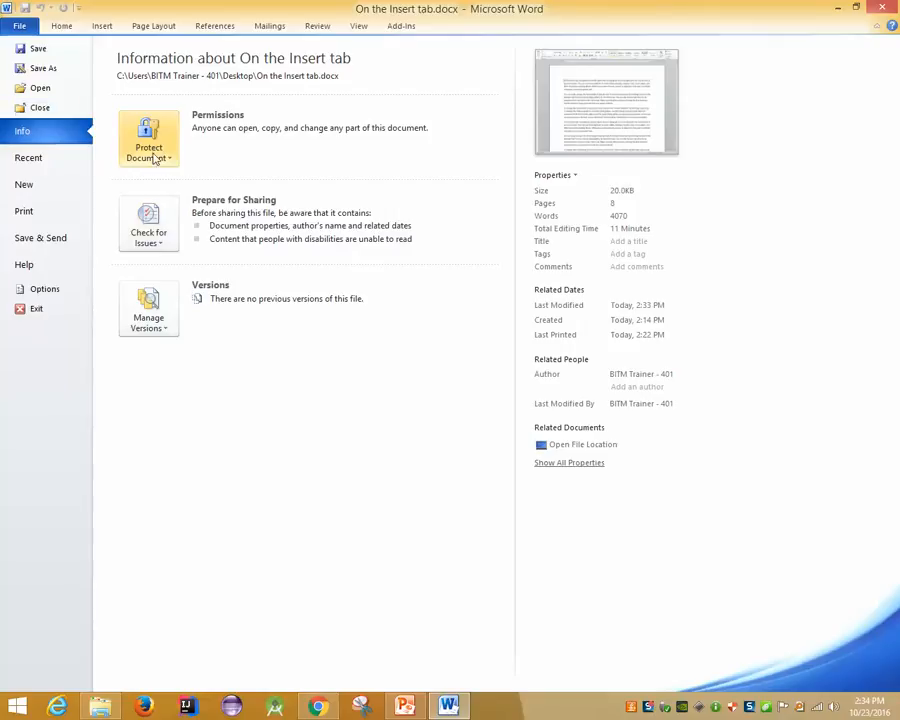
key(Escape)
scroll(172, 328, down, 5)
scroll(172, 328, down, 7)
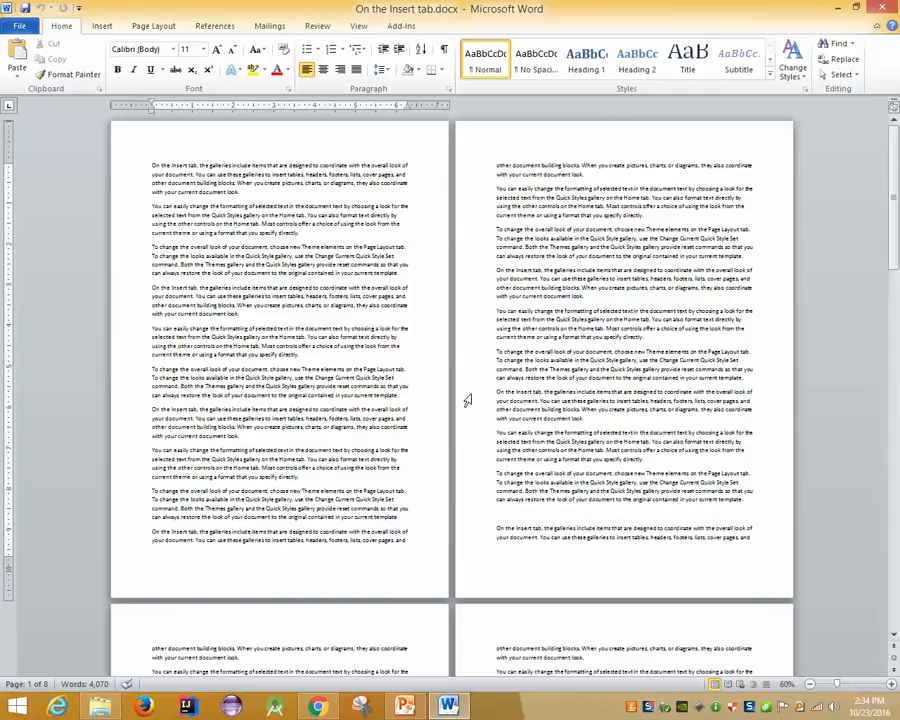
Dismiss the Win+X system menu and show Backstage Info for 'On the Insert tab.docx'
scroll(333, 335, up, 2)
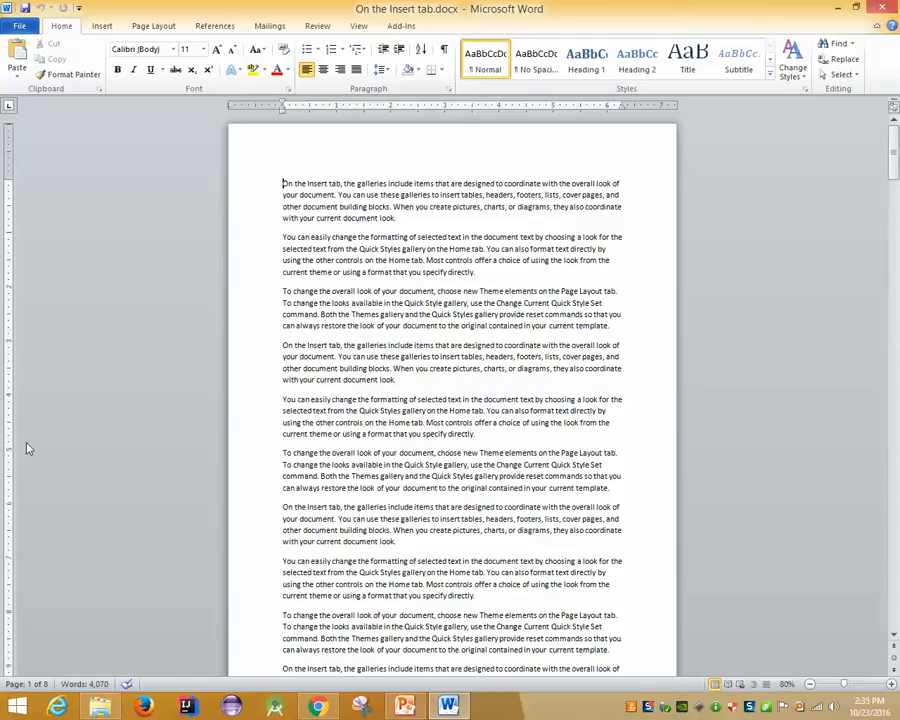
key(super+x)
mouse_move(60, 694)
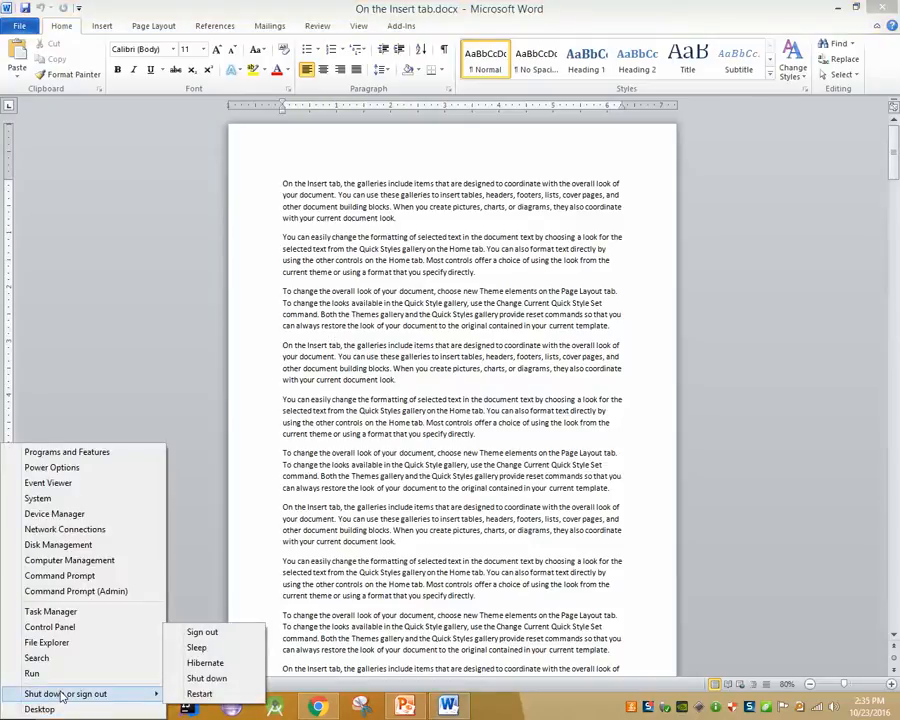
click(327, 411)
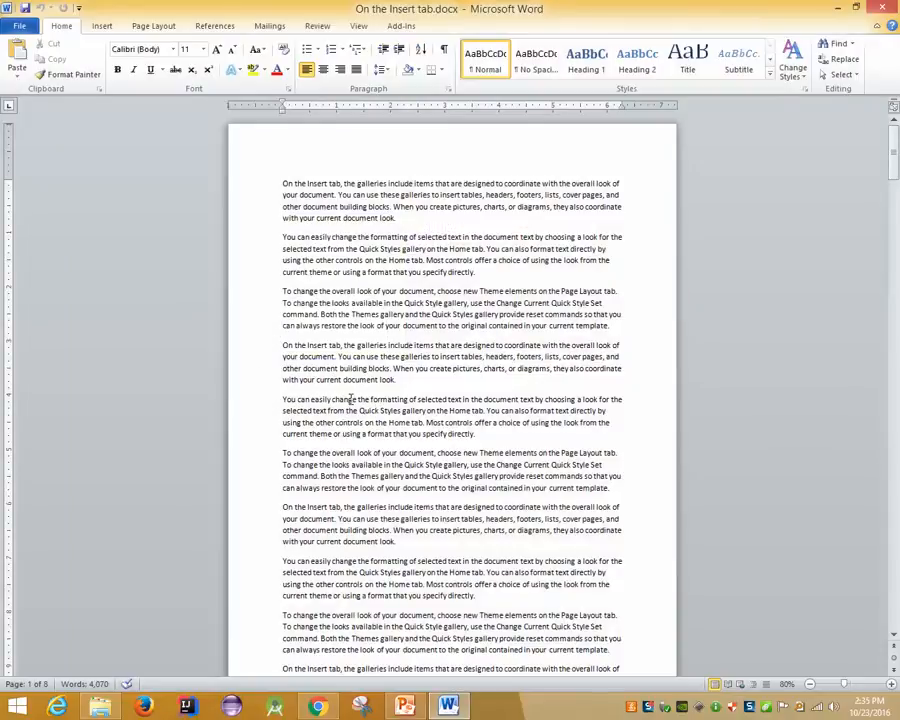
click(20, 26)
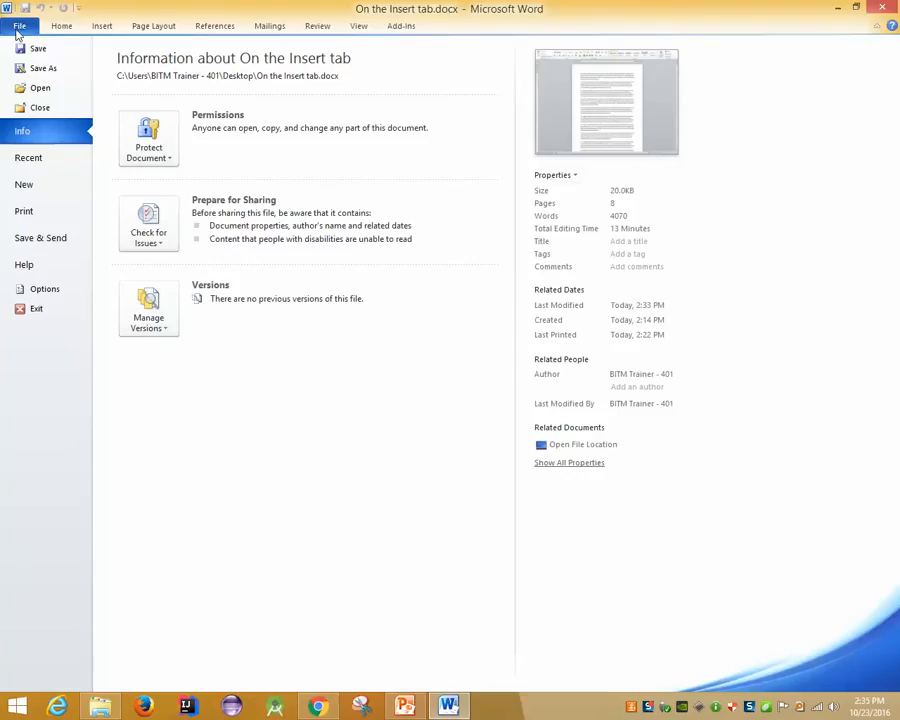
From Info's Protect Document menu, open the Restrict Editing pane
click(150, 150)
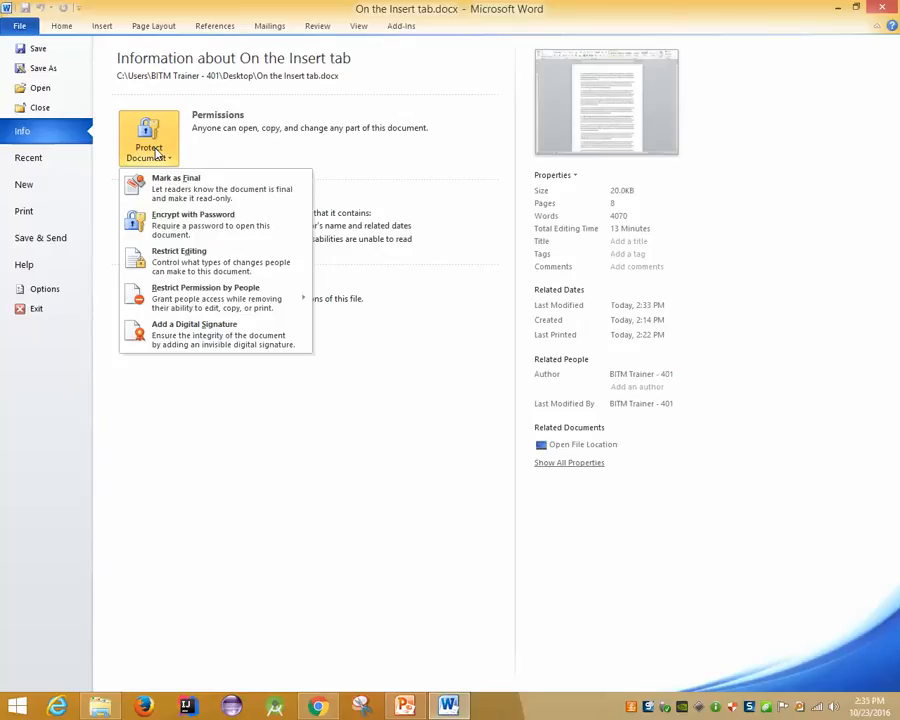
key(Escape)
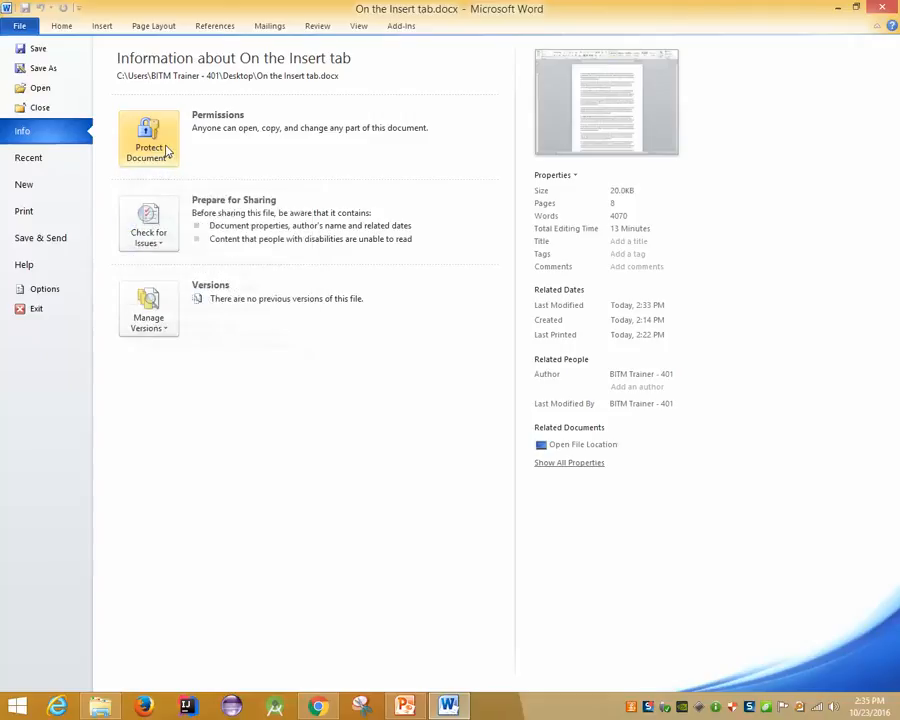
key(Escape)
click(19, 25)
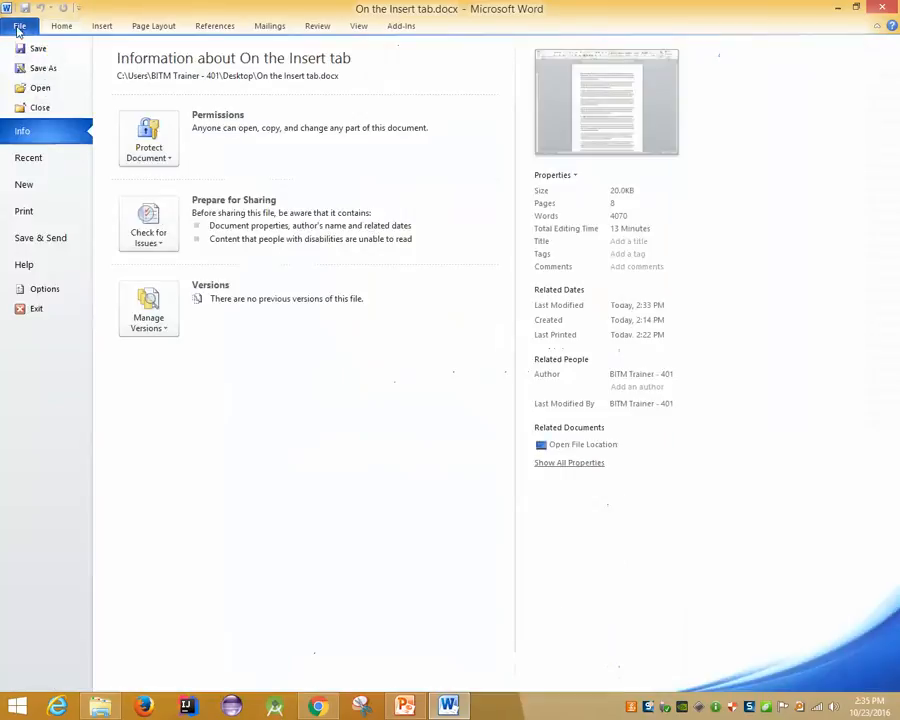
click(148, 140)
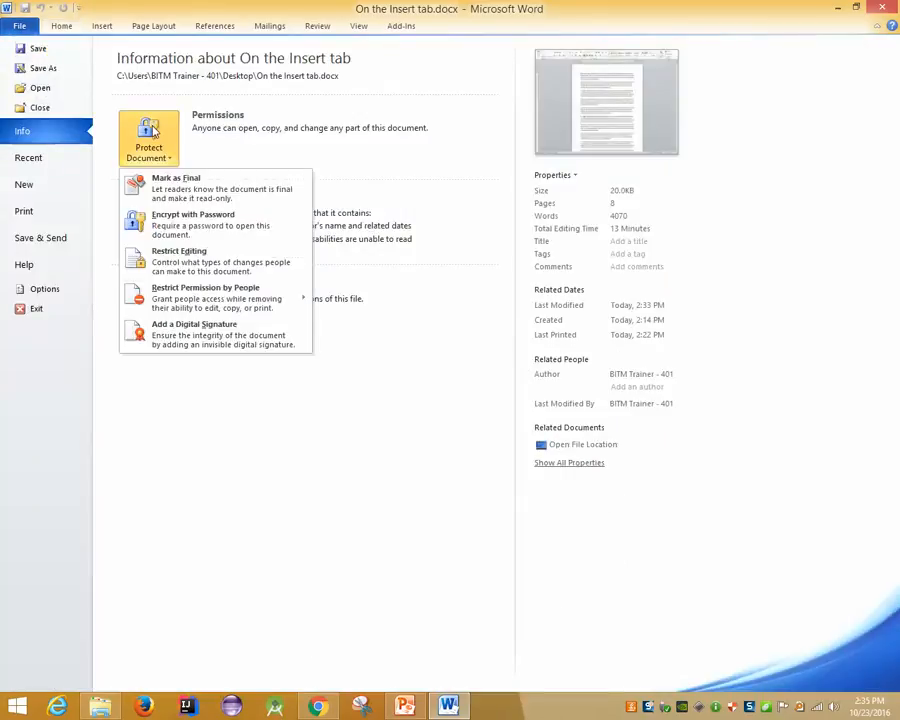
click(198, 262)
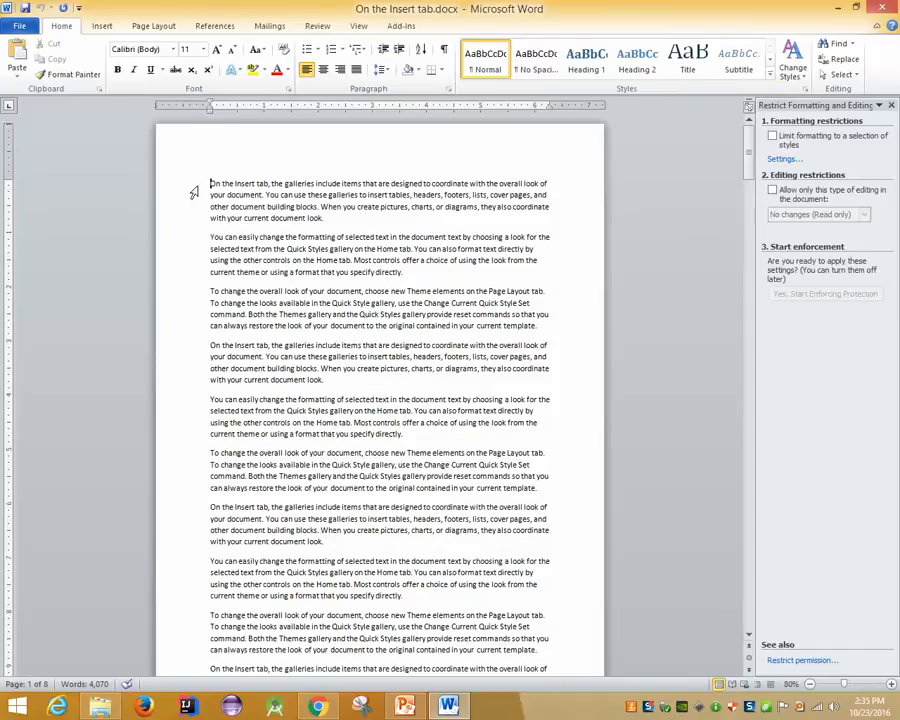
Select the whole document and tick the formatting limit and 'No changes (Read only)' editing restriction
drag(211, 184, 416, 311)
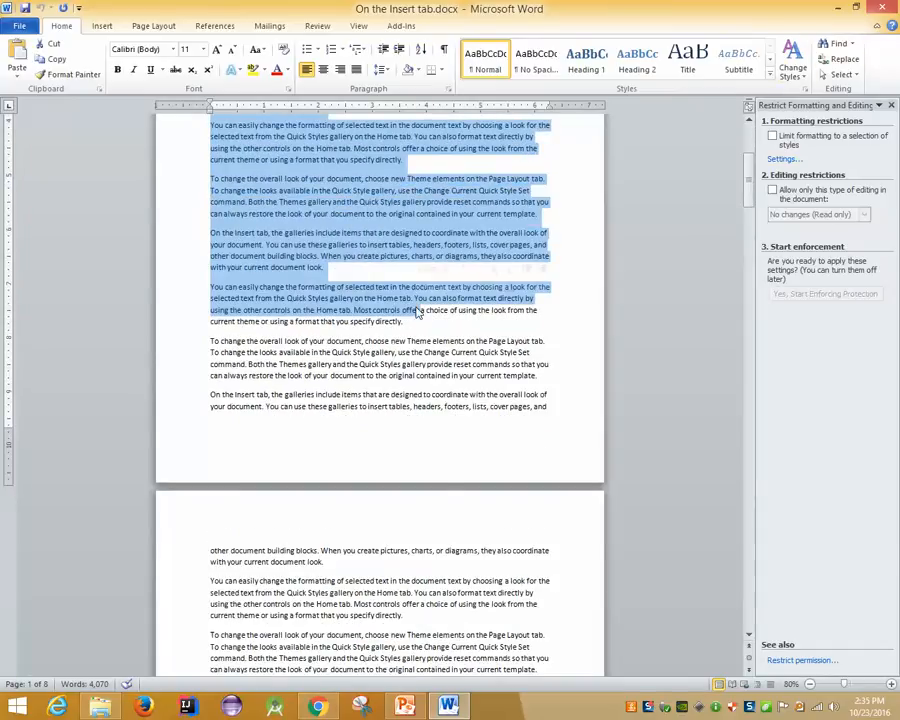
key(ctrl+a)
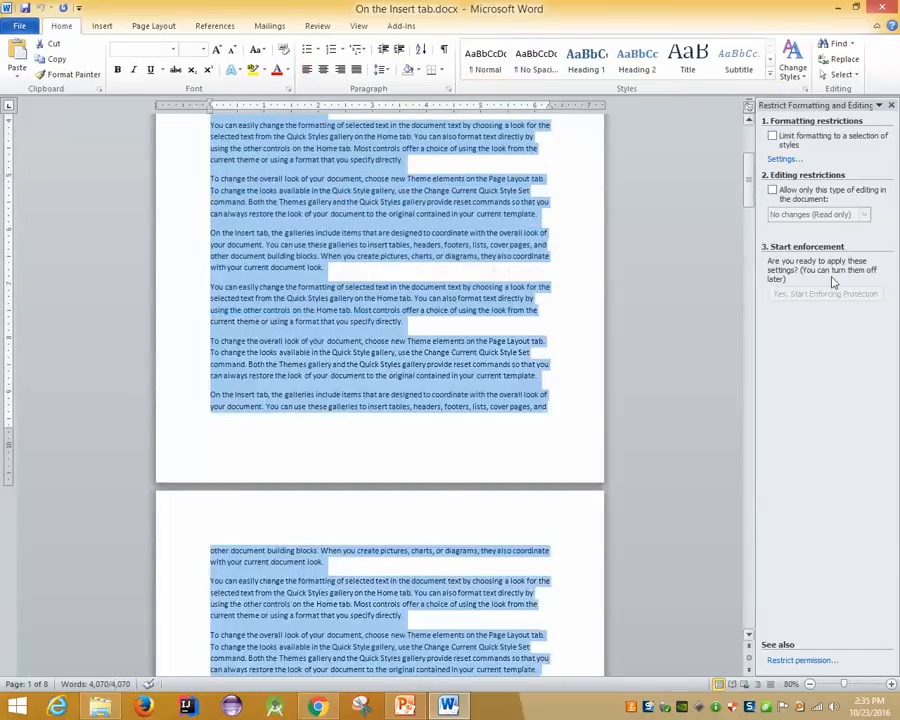
click(774, 139)
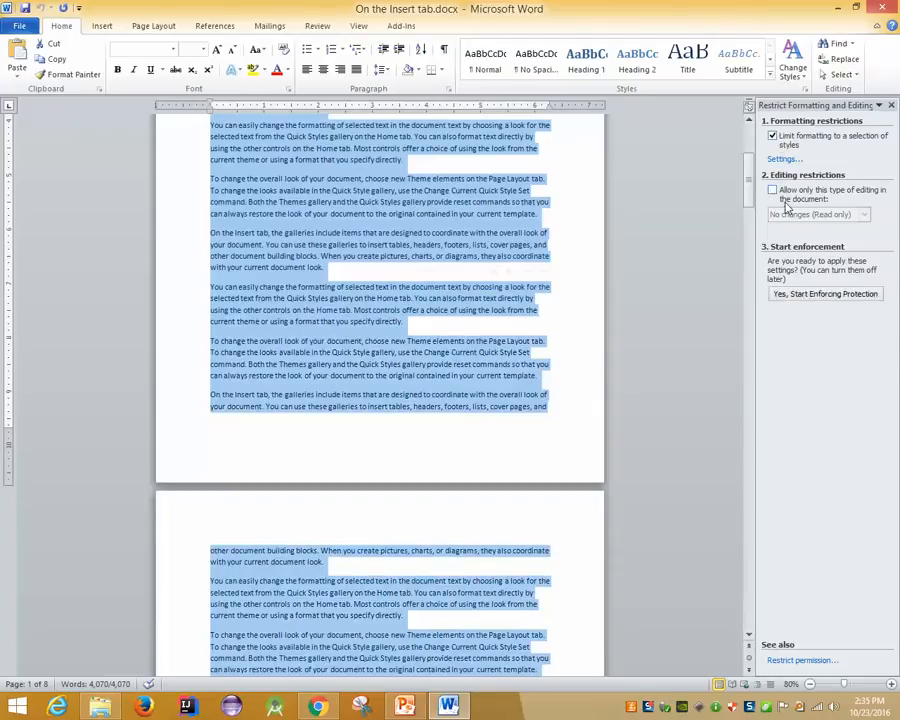
click(774, 191)
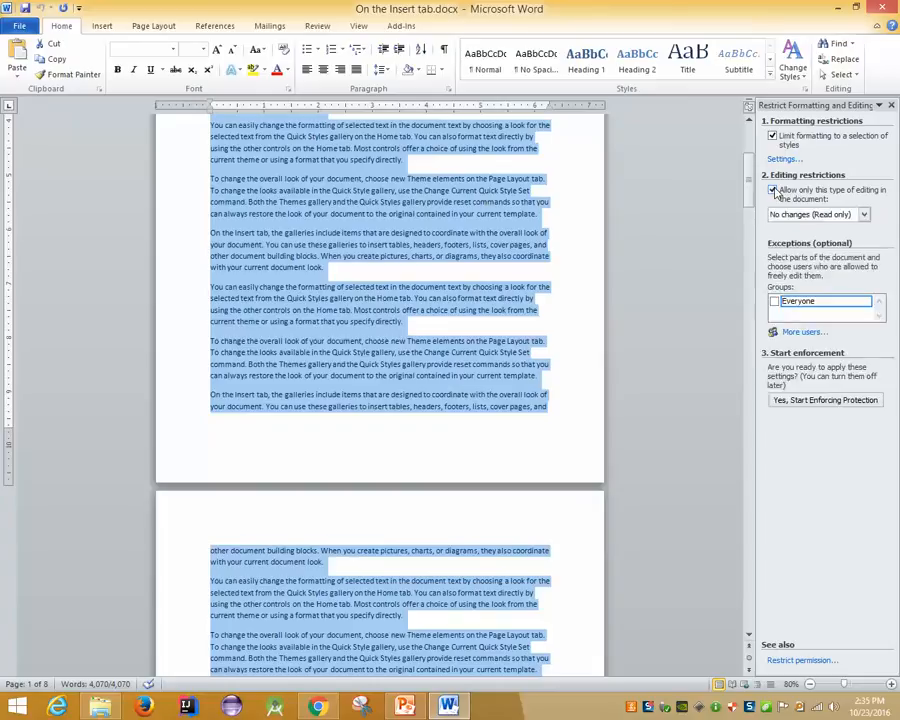
click(830, 216)
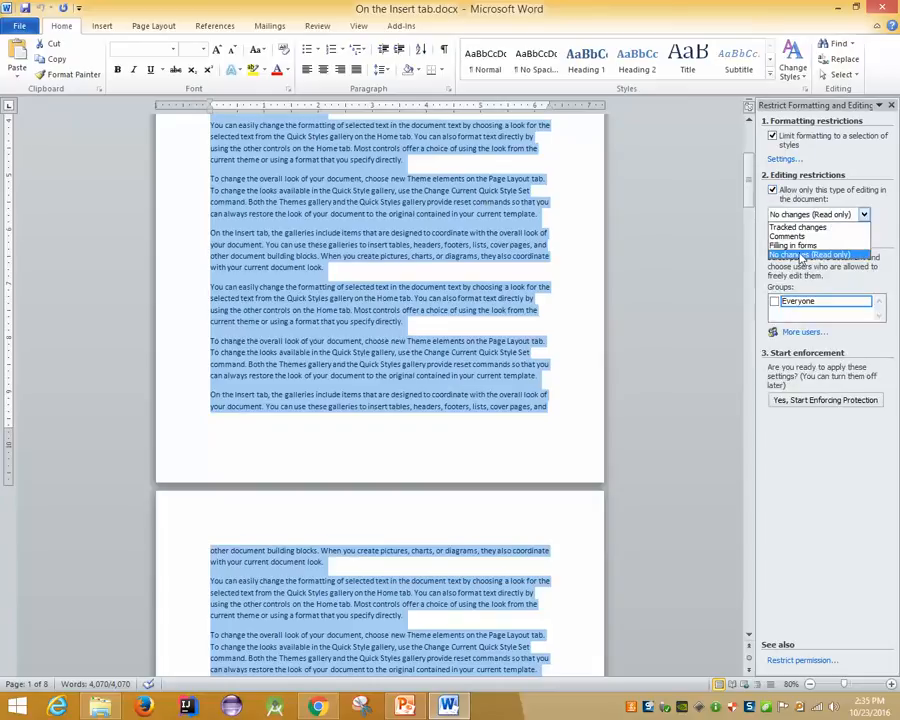
click(800, 254)
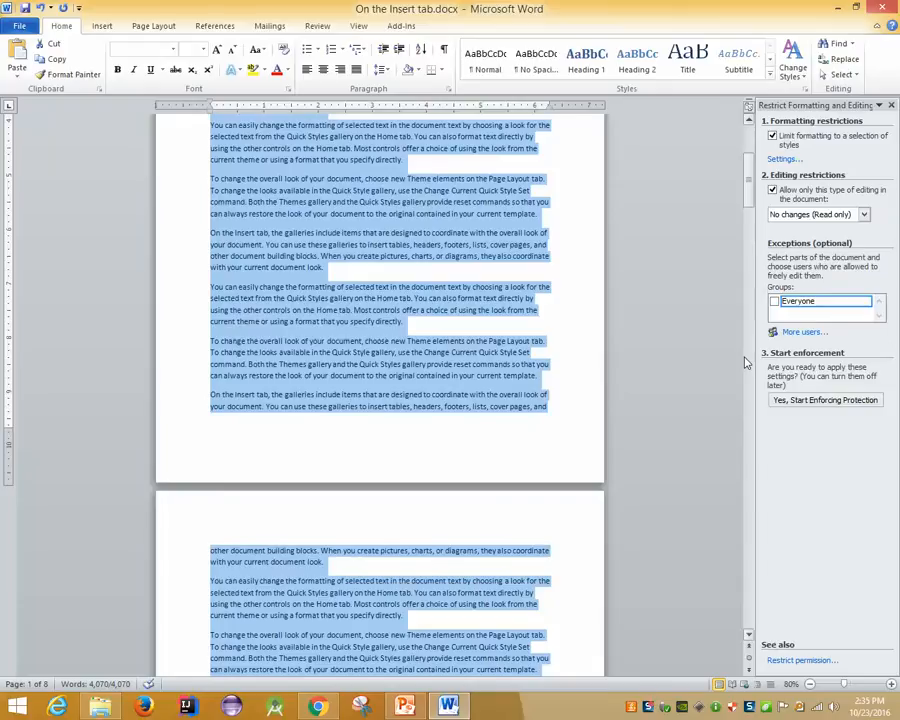
Start enforcing protection, entering and confirming a password
click(816, 401)
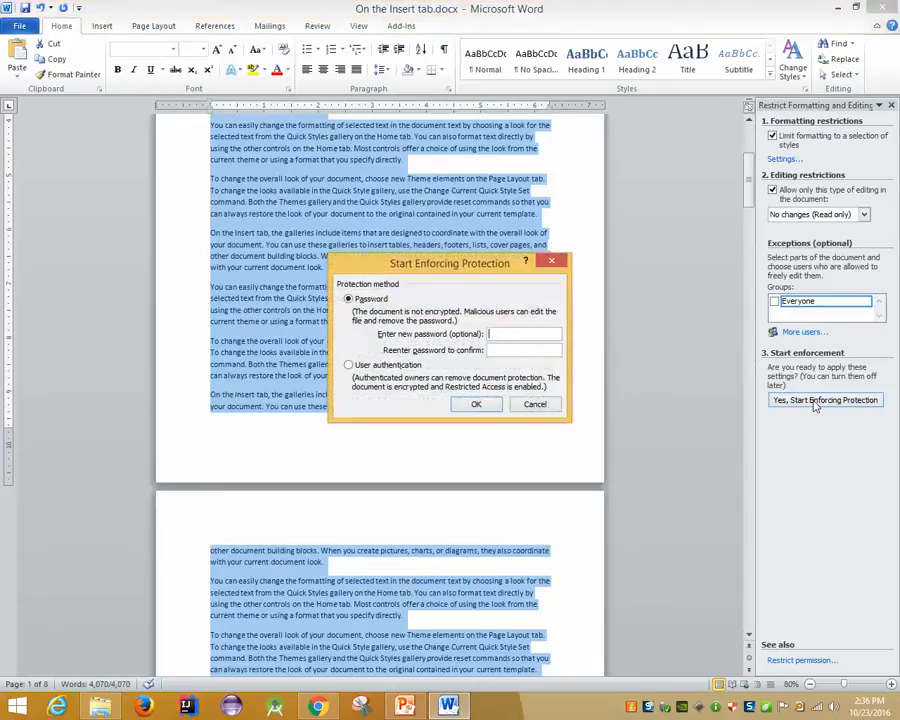
text(12345)
key(Tab)
text(12345)
click(476, 404)
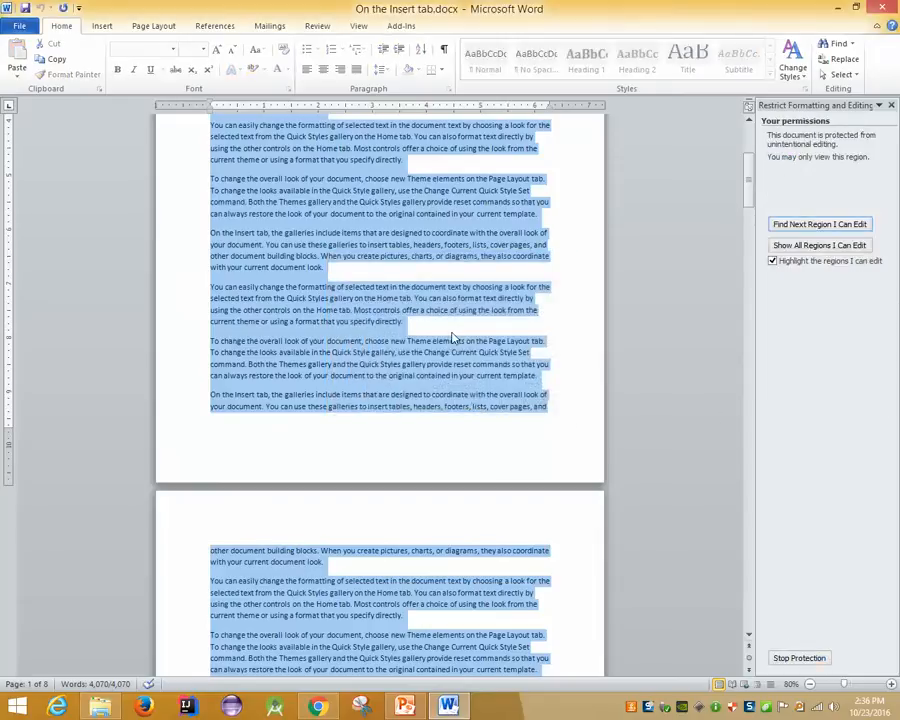
Save and close the document, then reopen it from the desktop
click(881, 7)
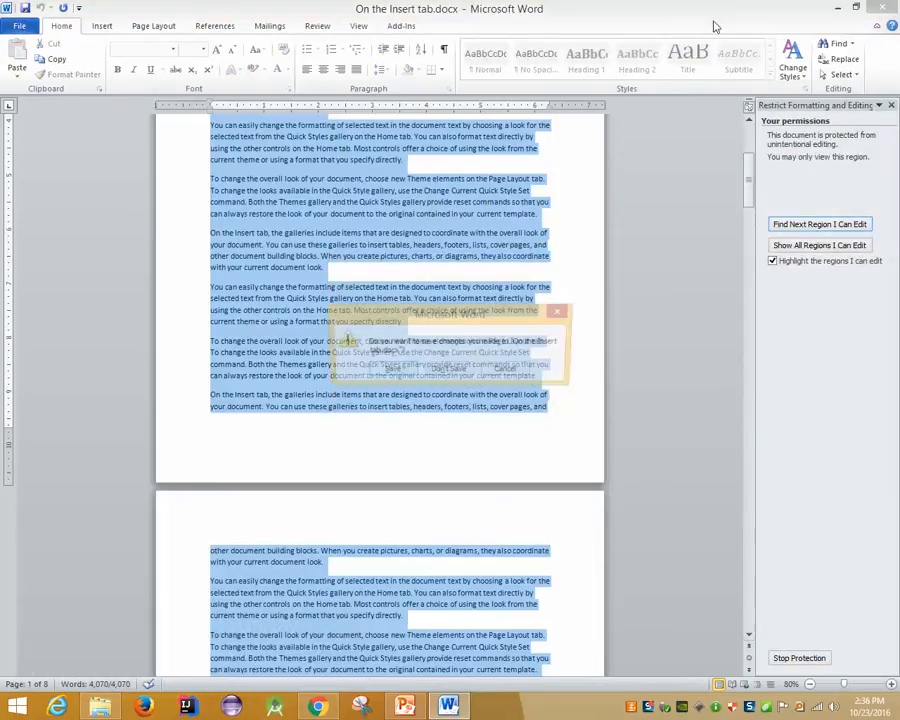
click(389, 370)
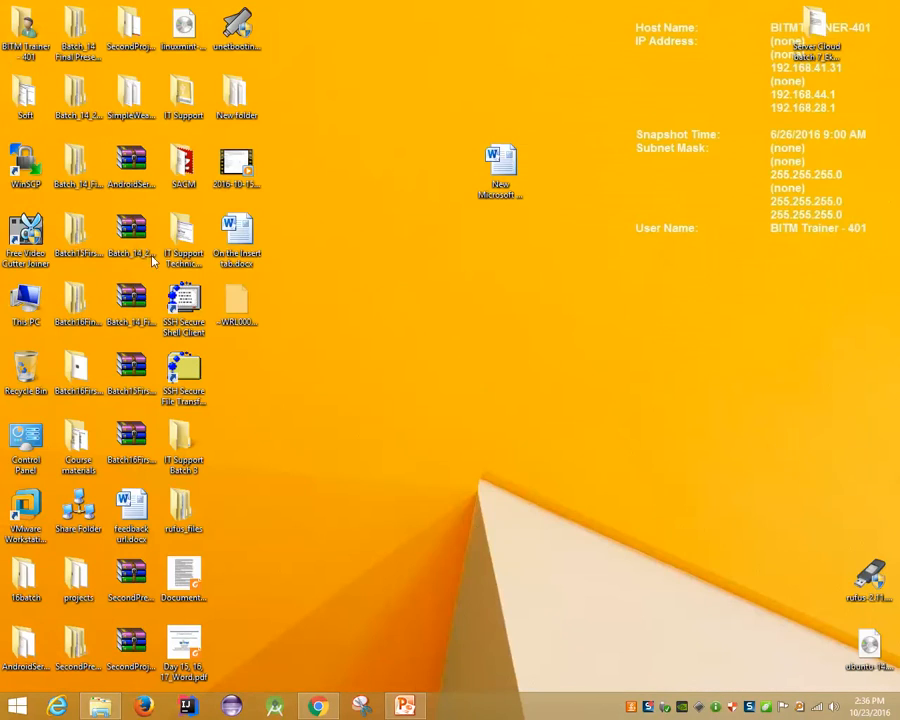
double_click(257, 233)
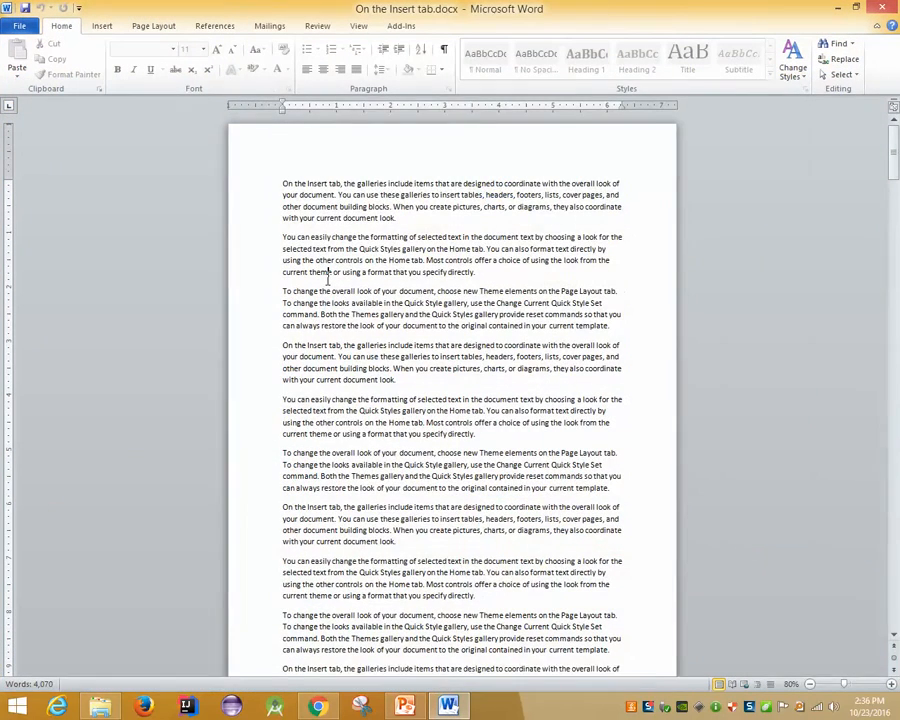
Test the read-only protection by attempting deletions at several places in the document
key(BackSpace)
key(BackSpace)
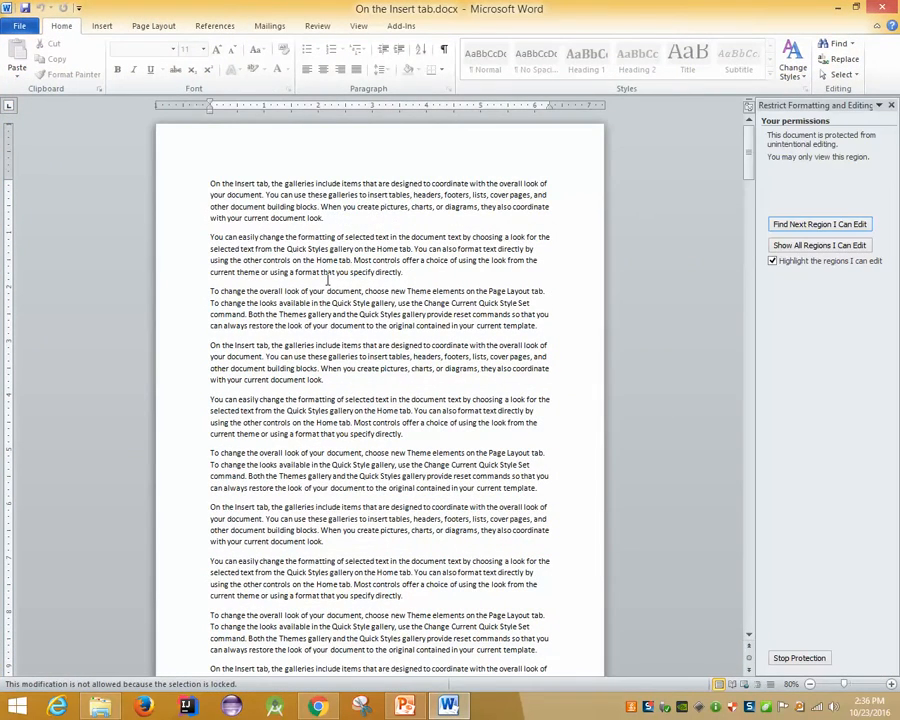
key(Down)
key(Down)
key(BackSpace)
scroll(589, 348, down, 15)
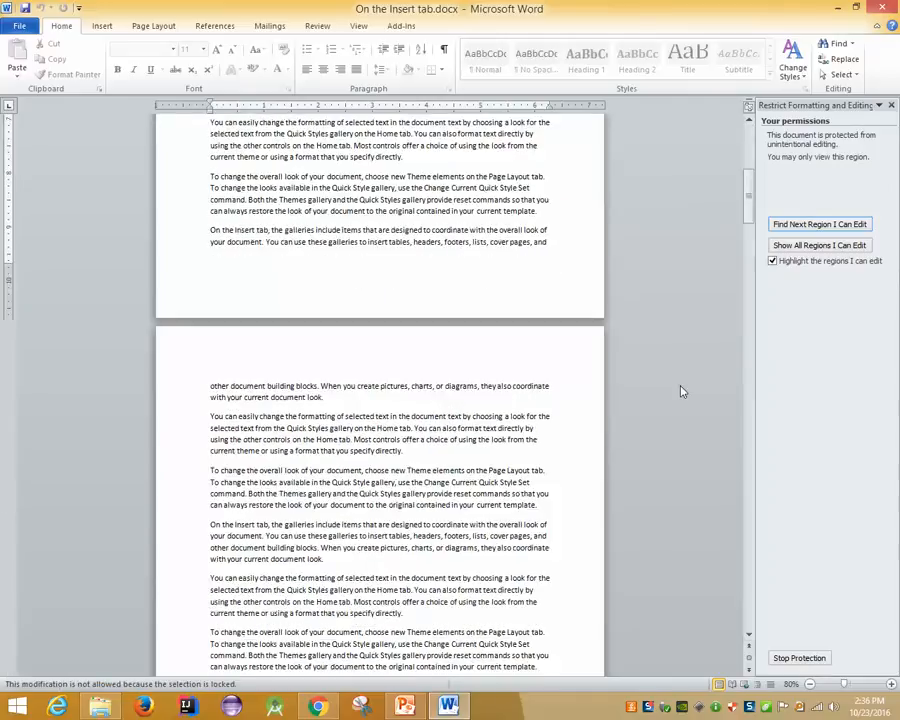
drag(749, 190, 750, 620)
click(335, 292)
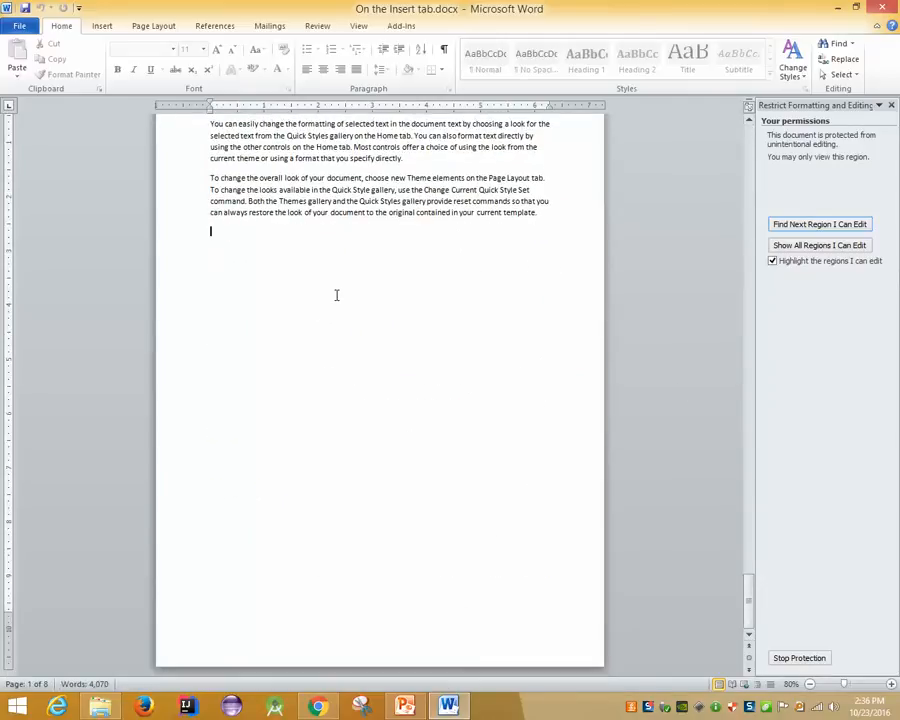
key(BackSpace)
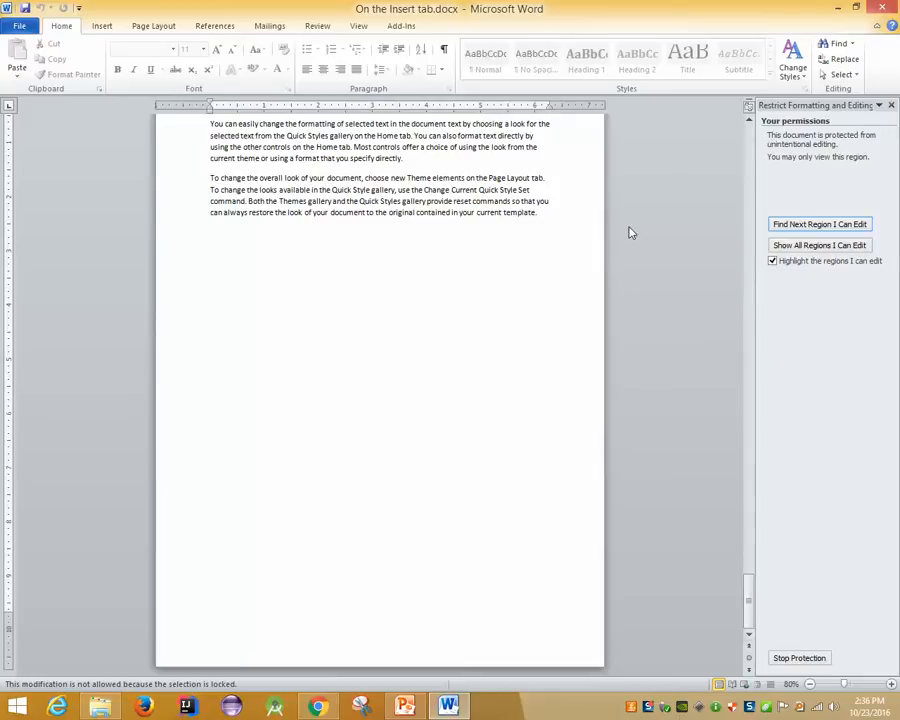
click(272, 300)
key(BackSpace)
click(514, 252)
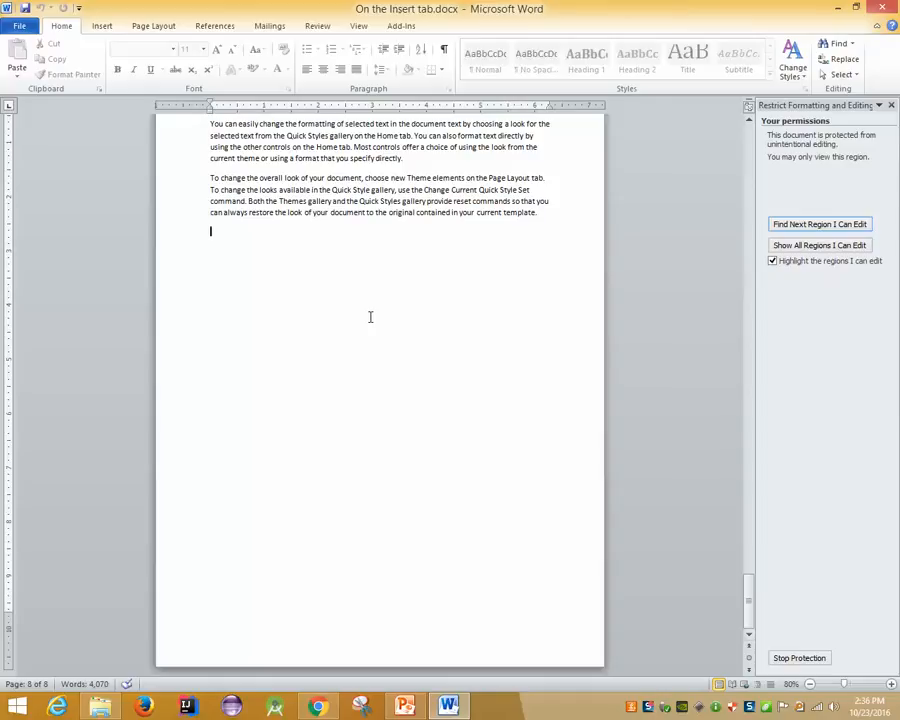
Close the document again, reopen the file and show its Info page
key(alt+F4)
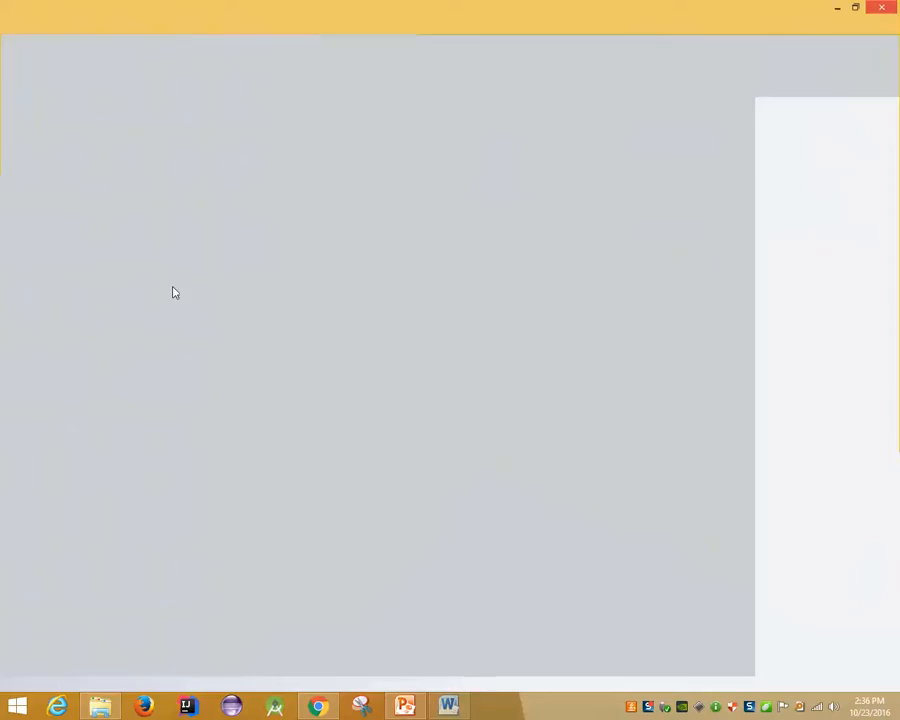
double_click(244, 256)
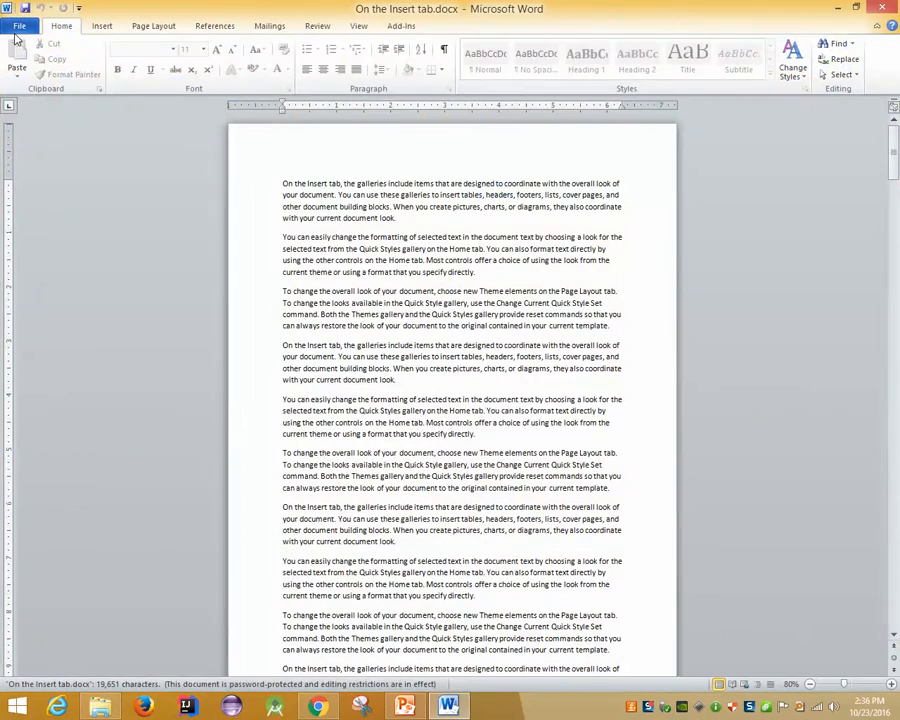
click(18, 30)
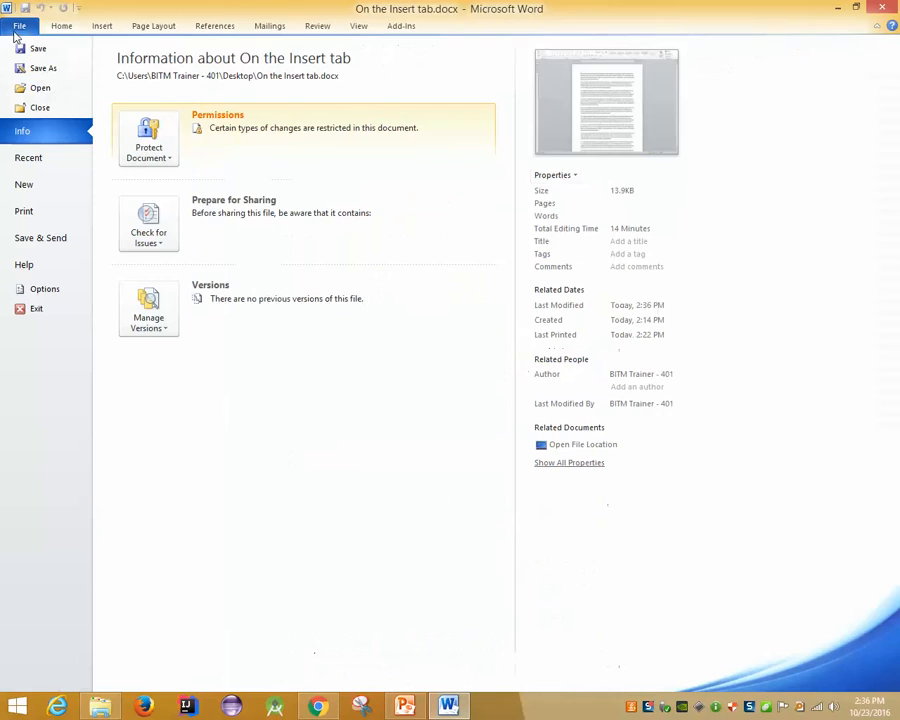
Open Restrict Editing and turn off highlighting of the editable regions
click(140, 138)
click(211, 262)
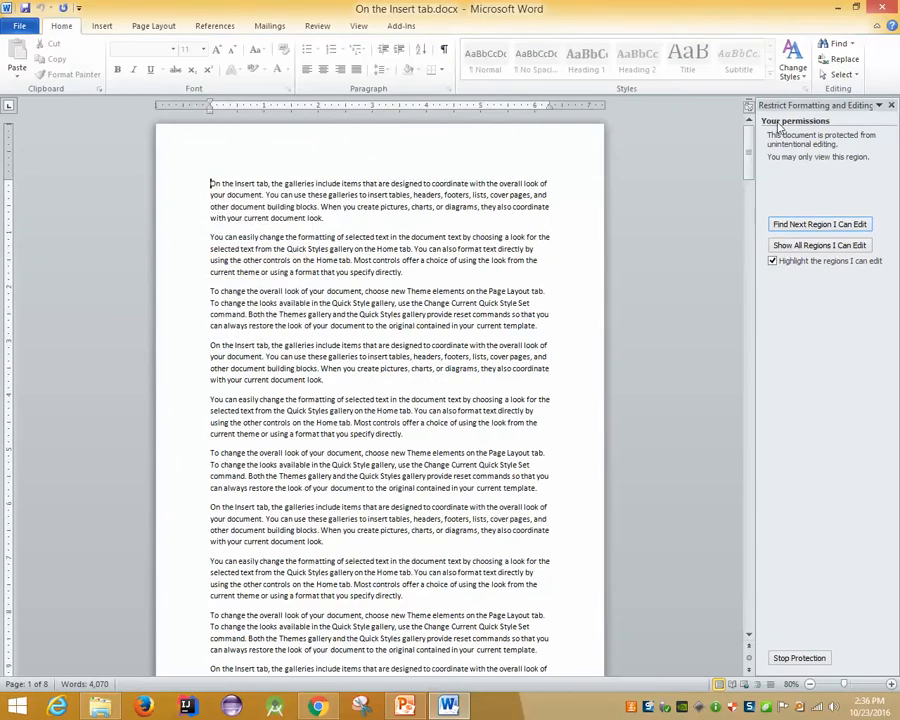
click(803, 261)
Stop Protection with the document password, then type 'dfdfgfdhdkgfhkghlkgh' to confirm editing works
scroll(795, 269, down, 5)
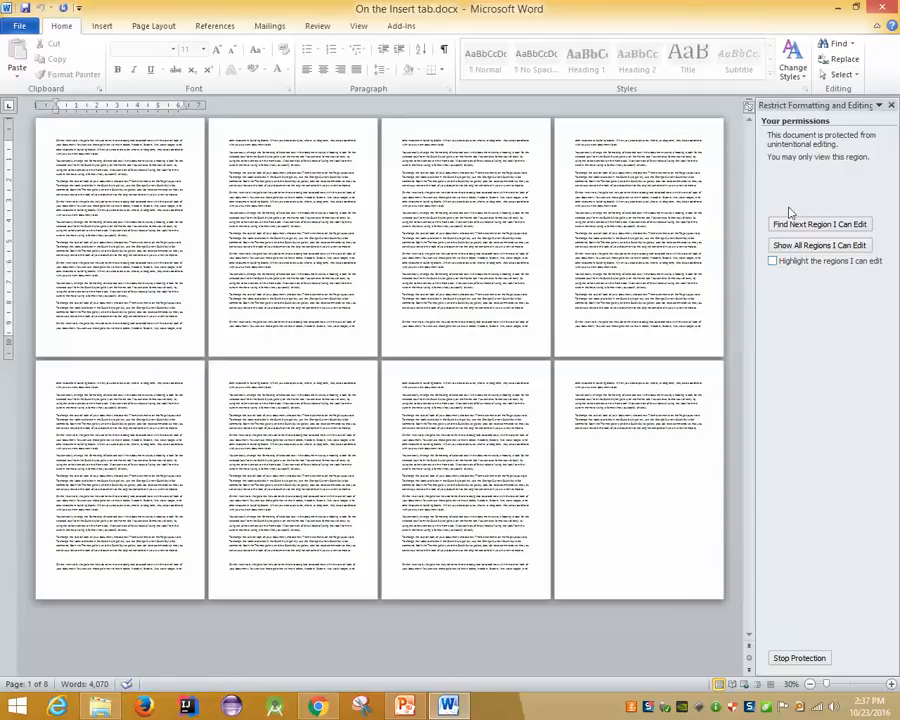
click(796, 661)
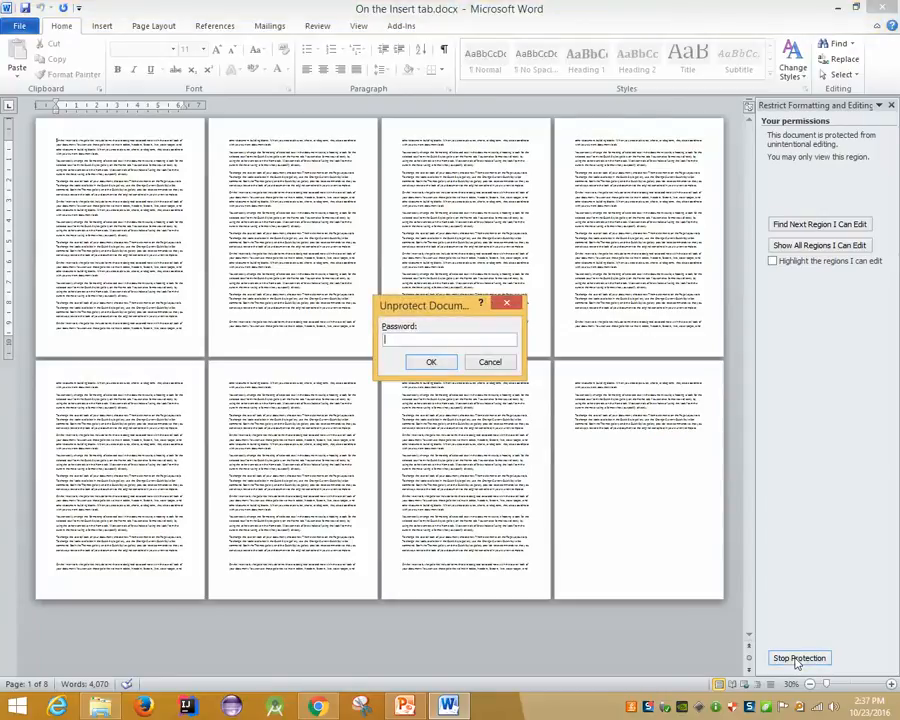
text(••••)
key(BackSpace)
key(BackSpace)
key(BackSpace)
key(BackSpace)
text(•••••)
key(Return)
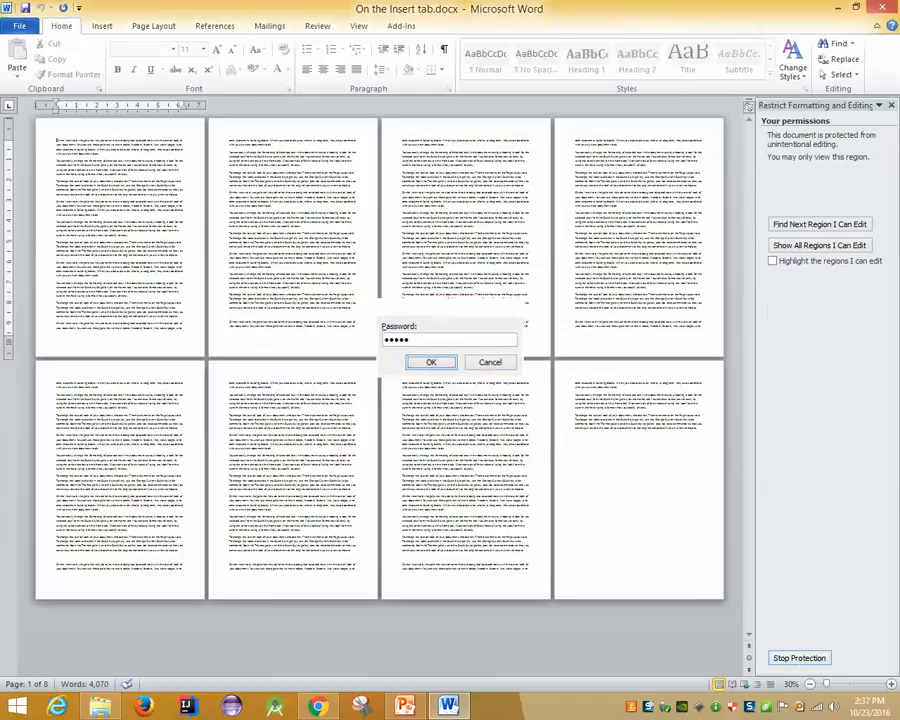
scroll(322, 560, up, 5)
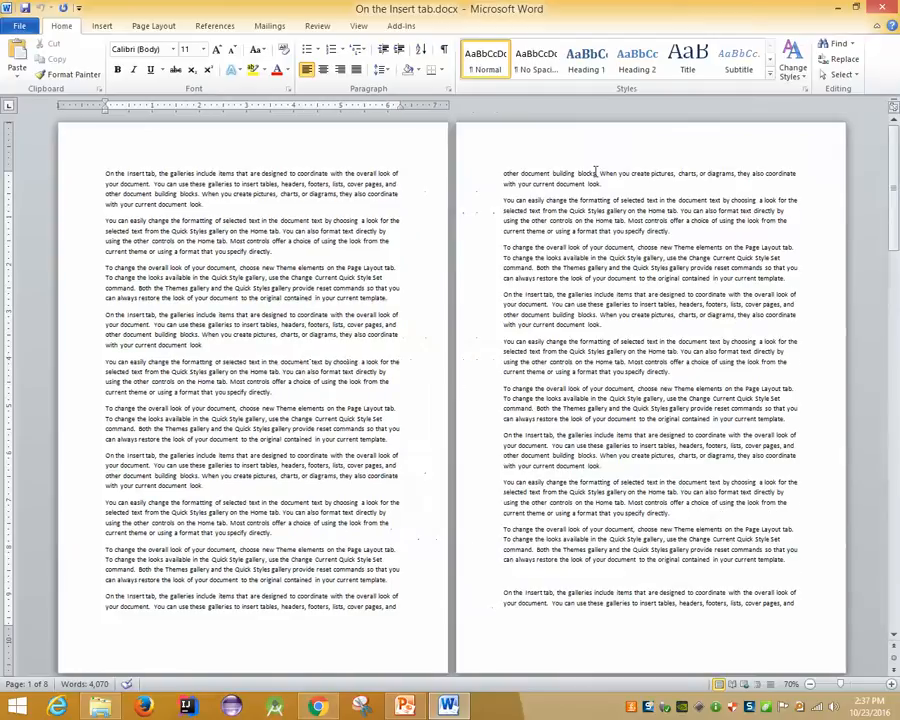
text(dfdfgfdhdkgfhkghlkgh)
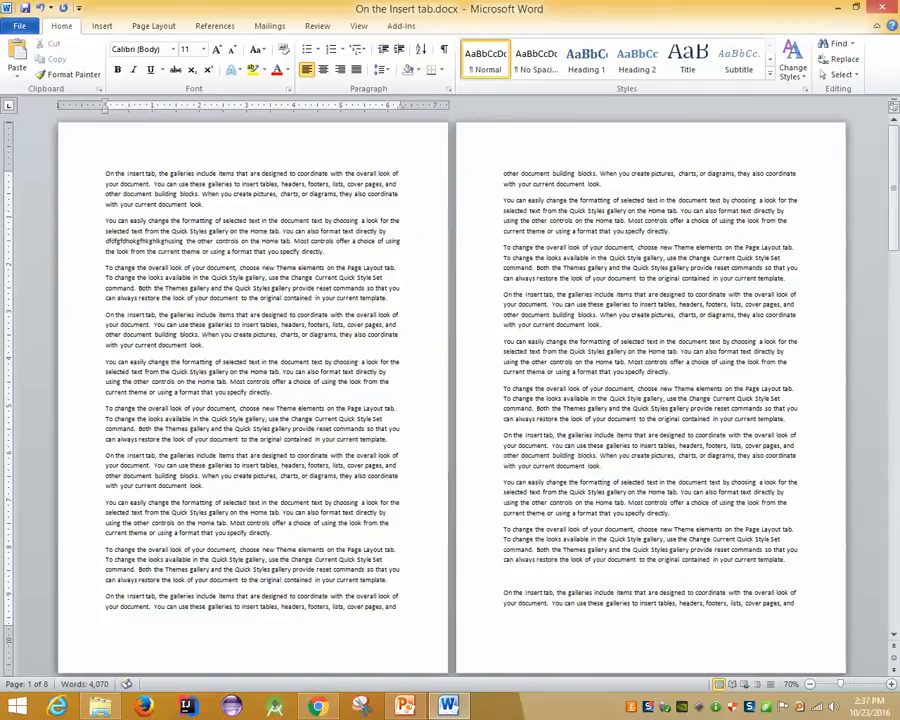
Present the training slides from the current slide through the Backstage commands list, then exit to the desktop
click(410, 708)
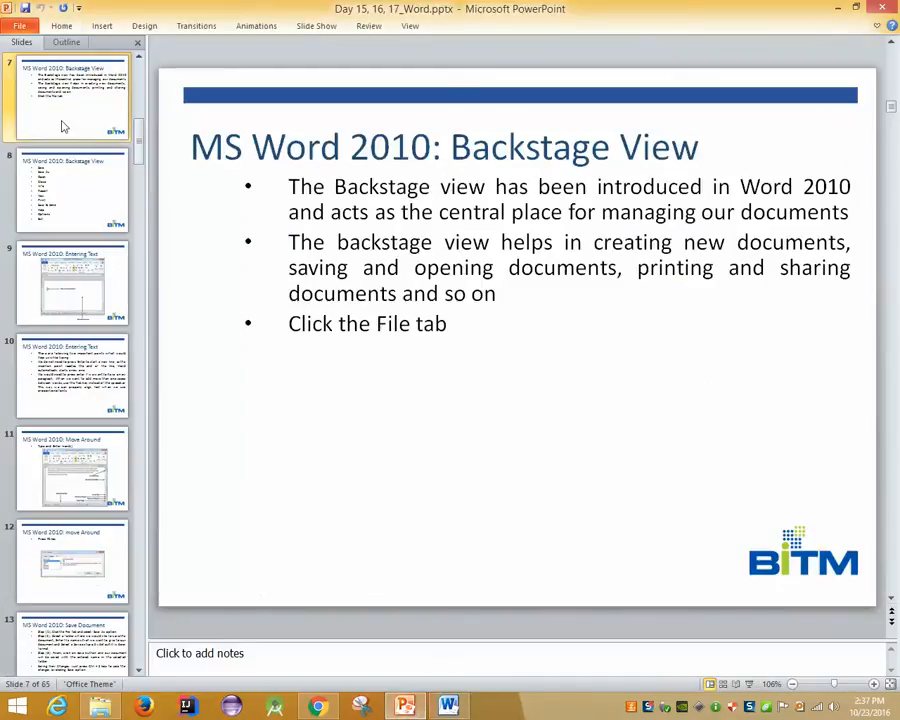
click(316, 25)
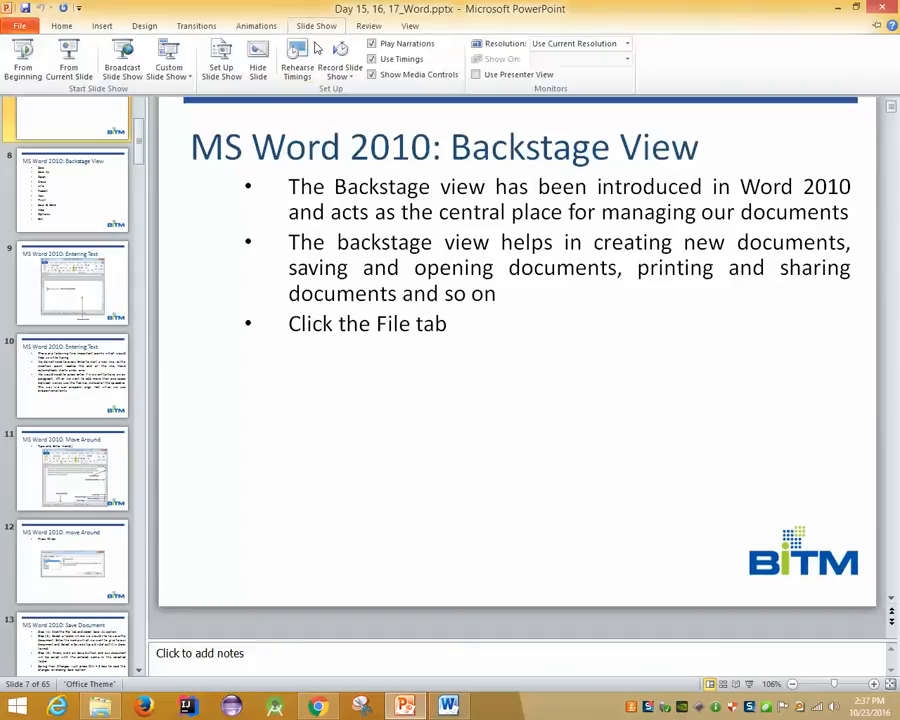
click(68, 62)
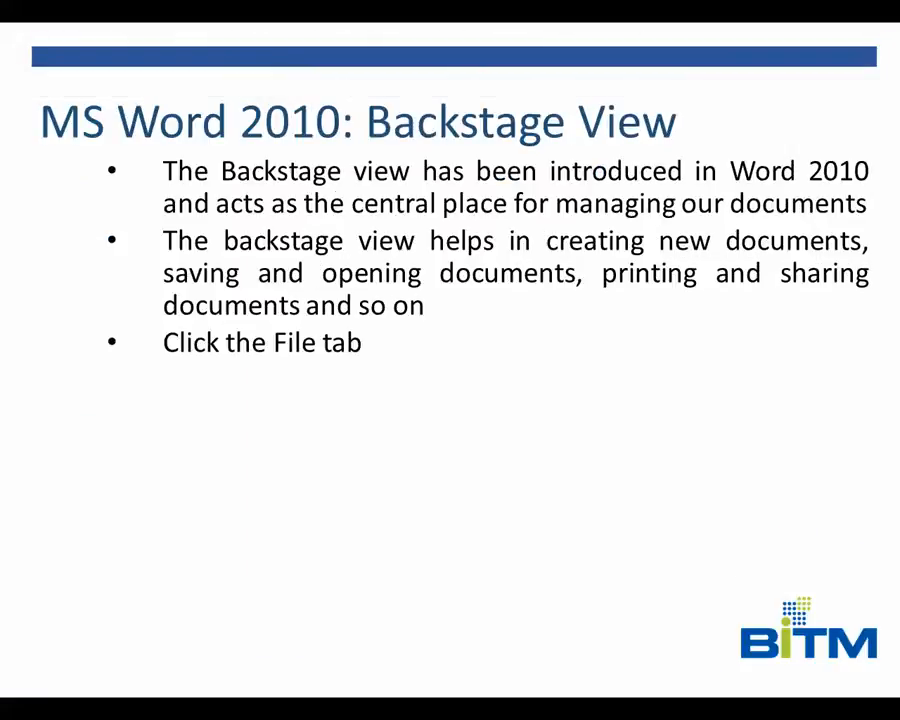
key(space)
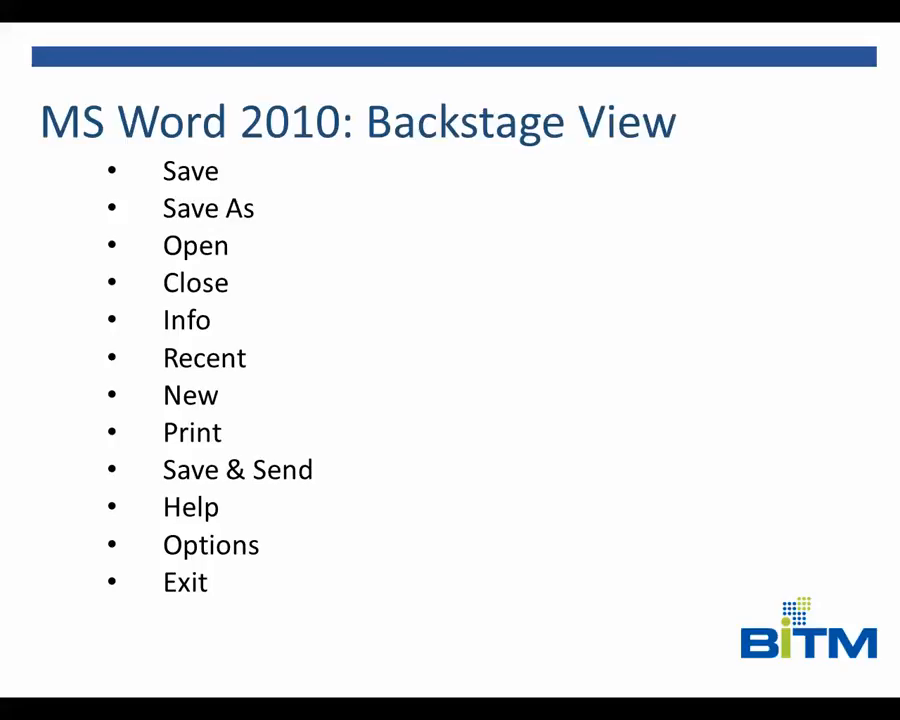
key(Right)
key(Left)
key(super+d)
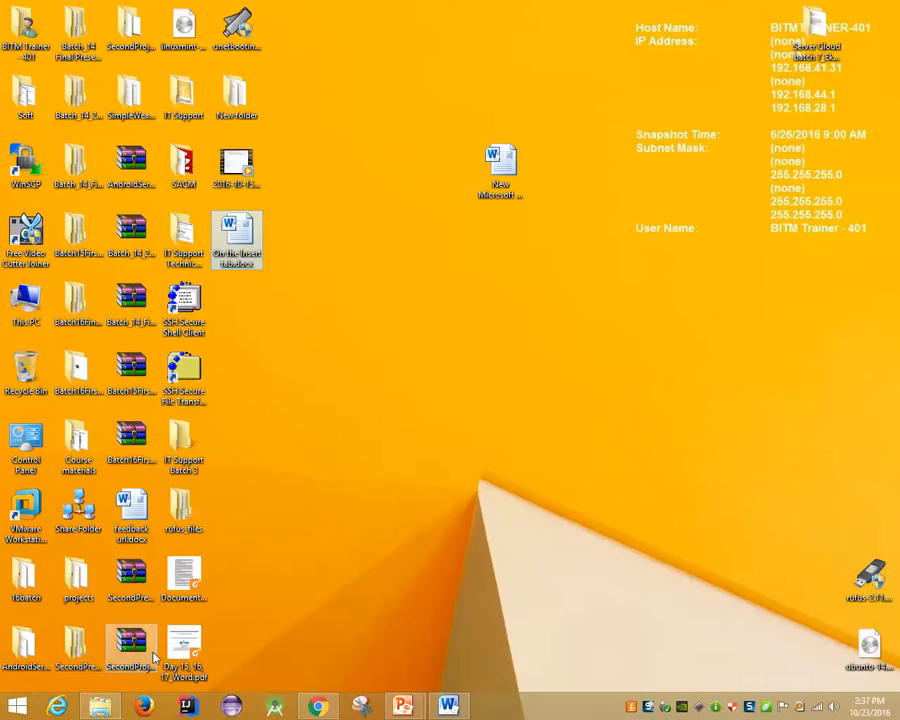
Back in Word, view the Display, Proofing and Save pages of Word Options, then Cancel
click(402, 707)
click(452, 707)
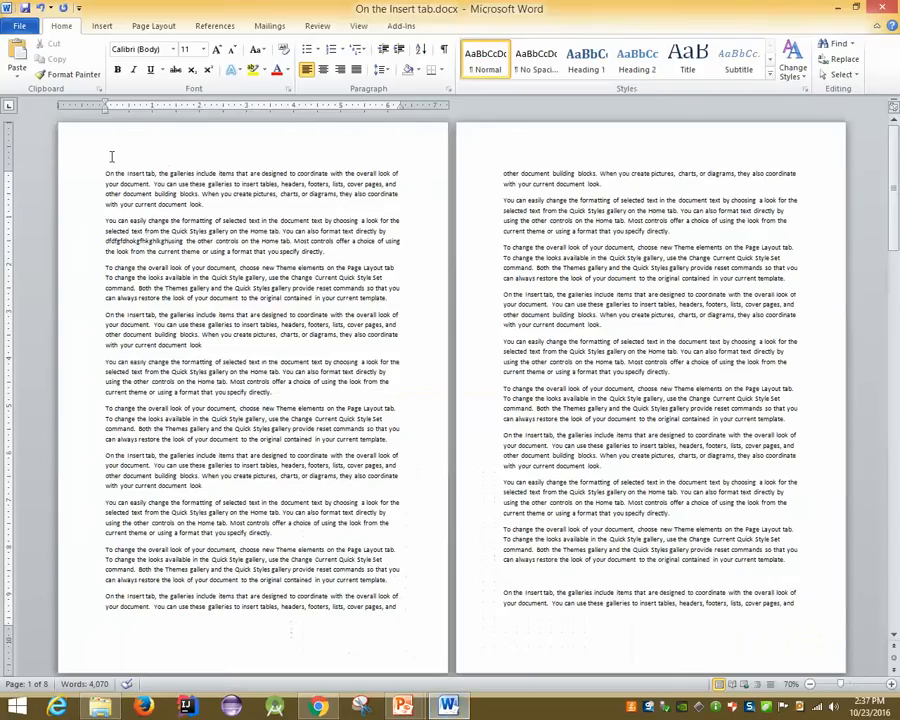
click(19, 25)
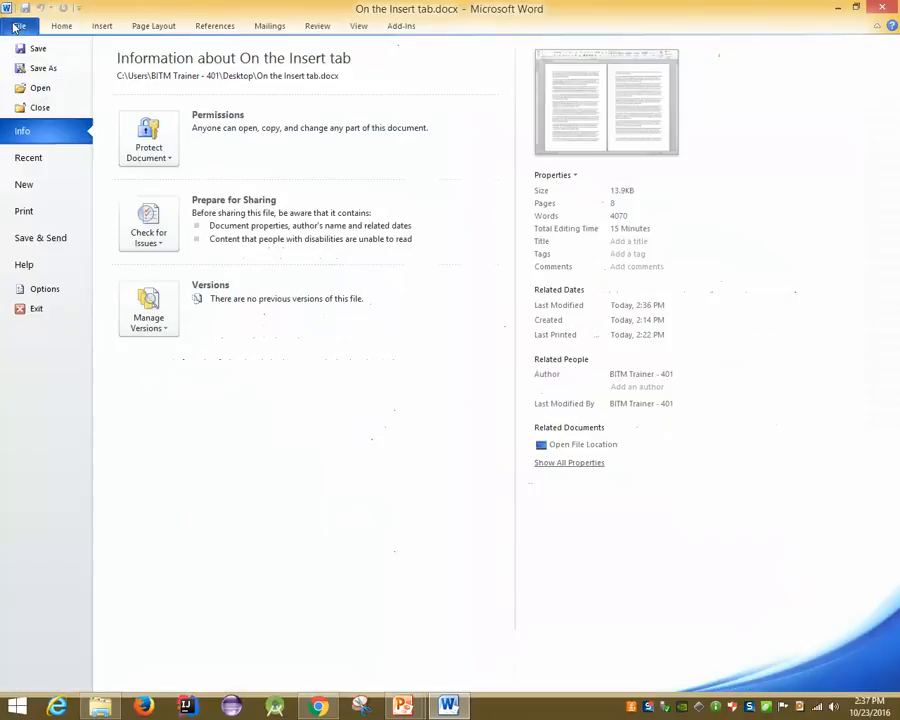
click(43, 290)
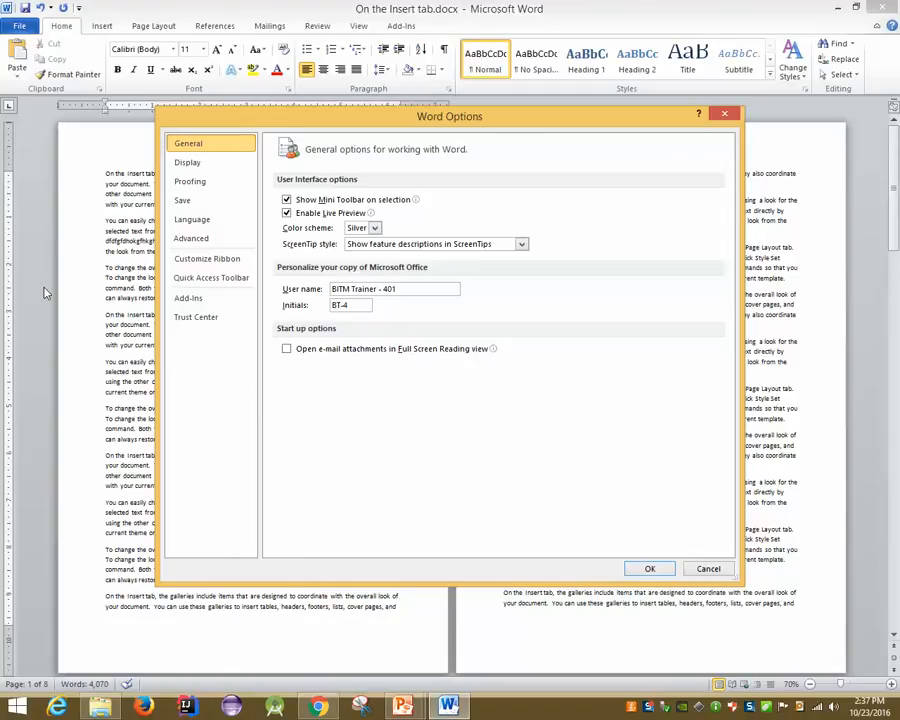
click(194, 162)
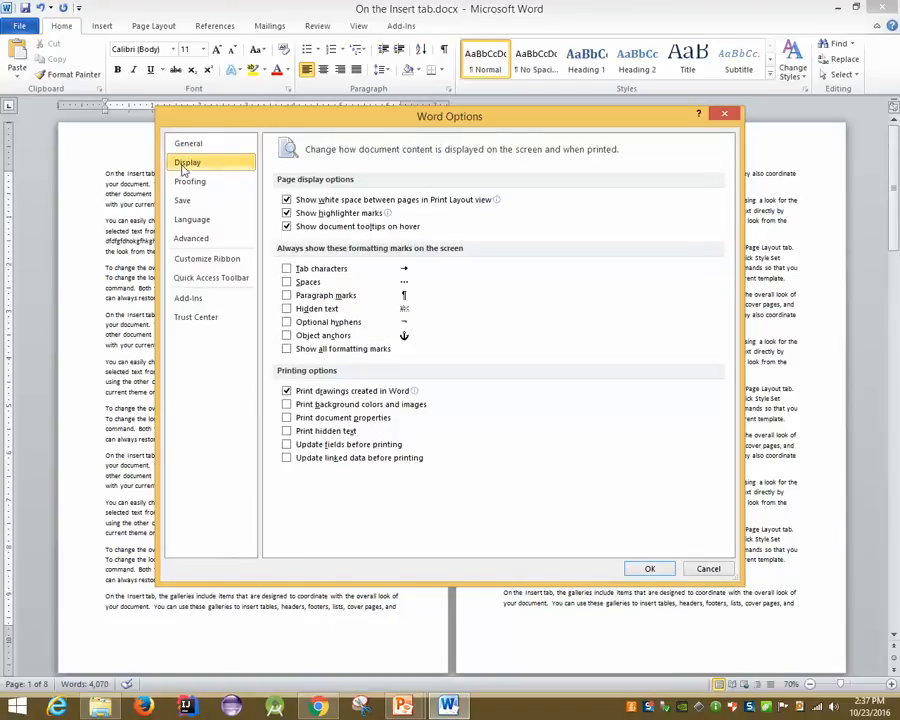
click(179, 188)
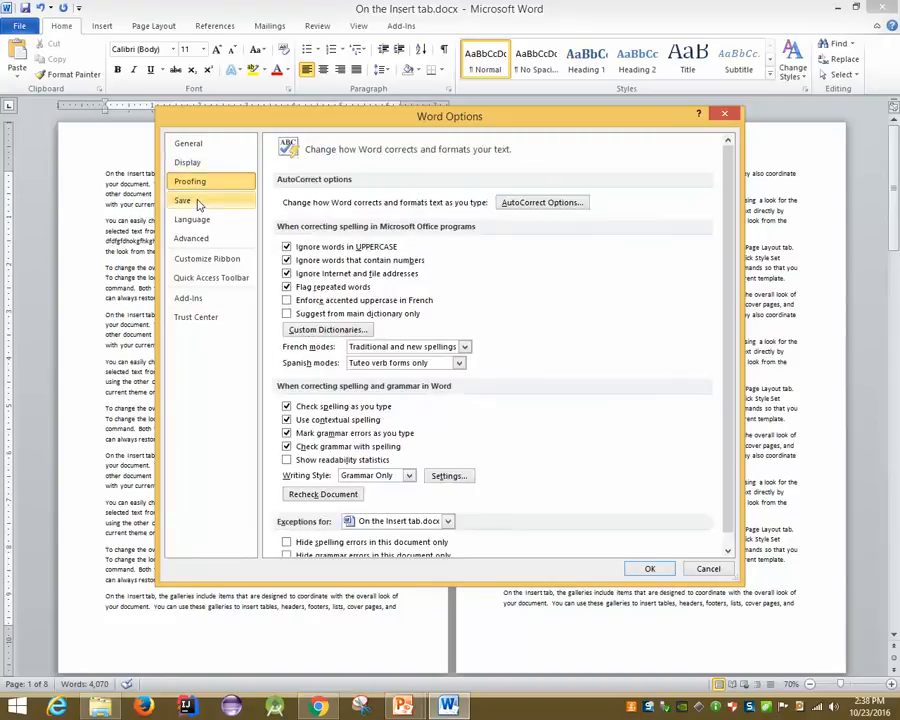
click(198, 203)
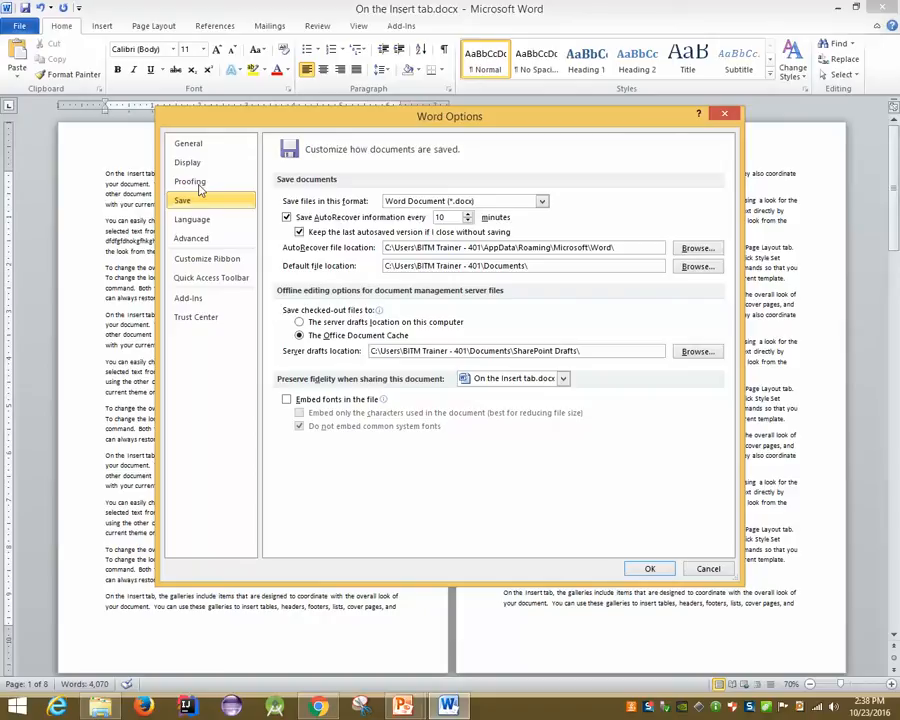
click(204, 185)
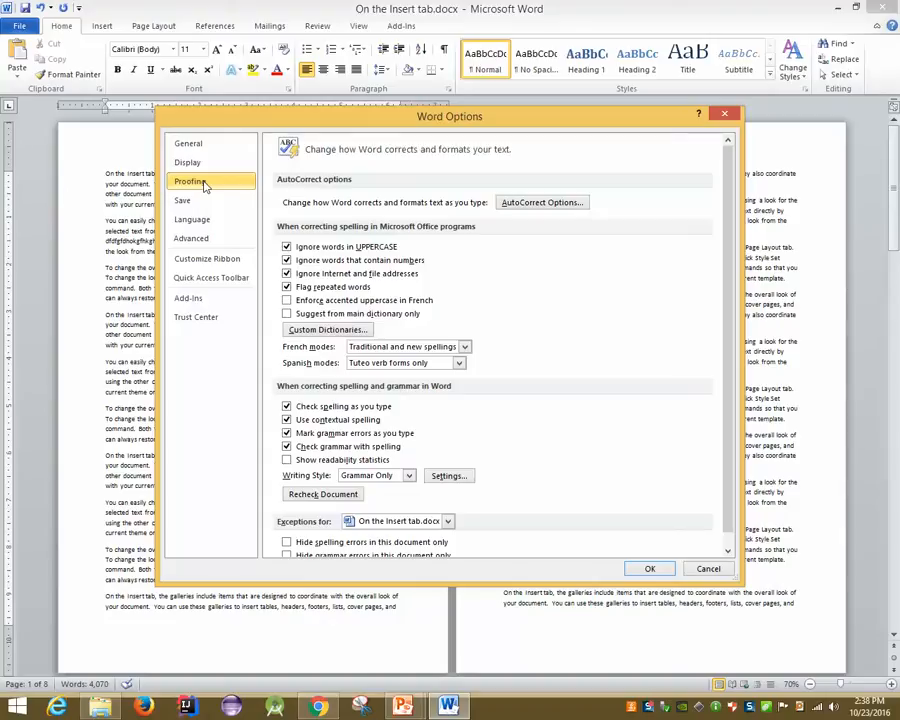
click(707, 570)
Add a paragraph after the first paragraph and, after several typing attempts, leave only the letter 'E'
scroll(229, 288, up, 5)
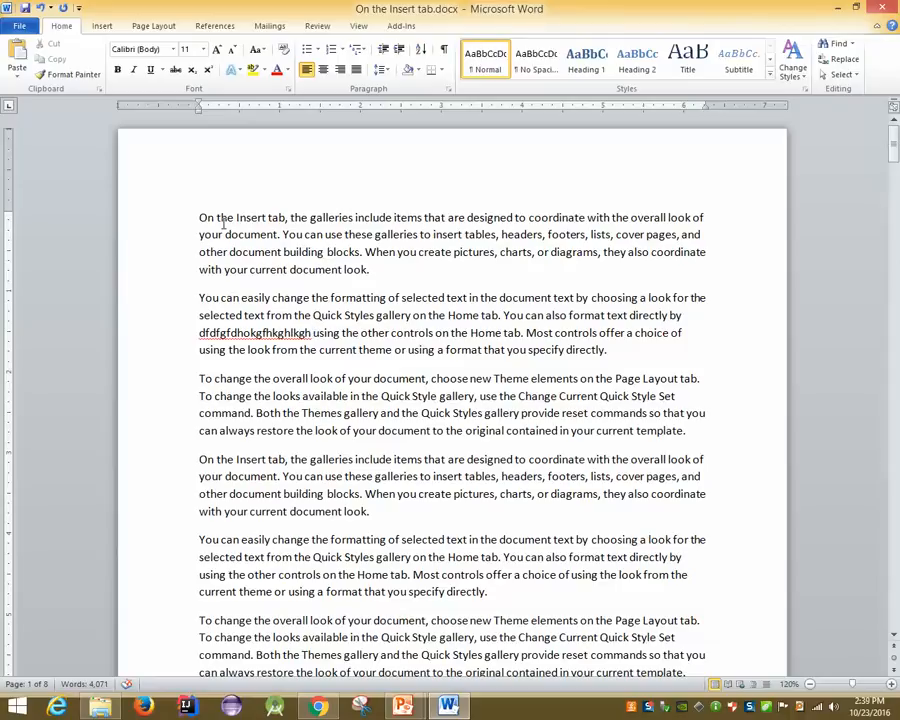
click(403, 272)
key(Return)
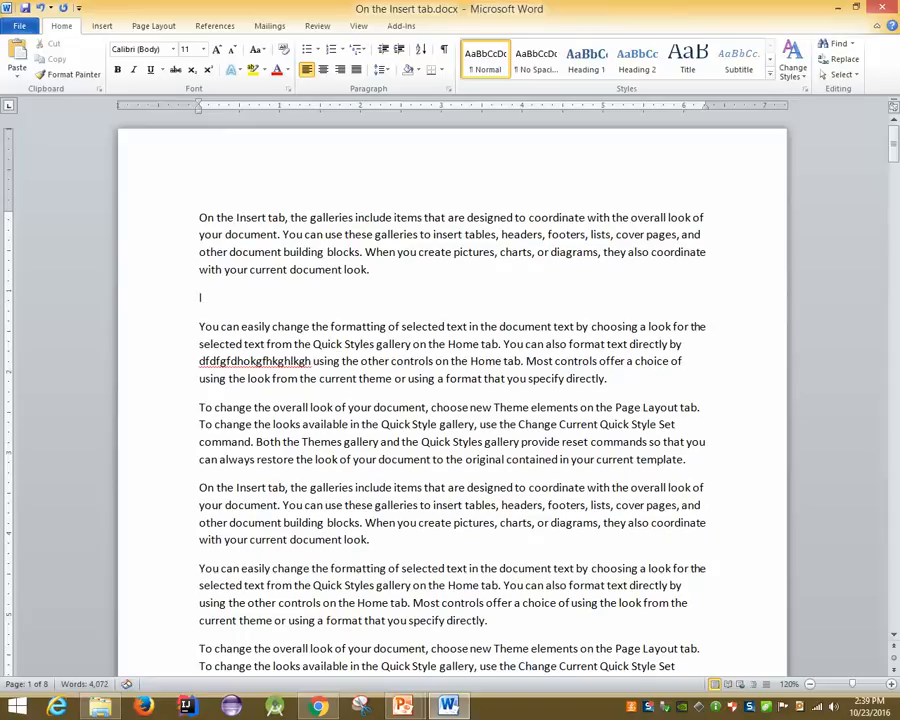
text(Loak)
key(BackSpace)
key(BackSpace)
key(BackSpace)
key(BackSpace)
text(loookc)
key(BackSpace)
key(BackSpace)
key(BackSpace)
key(BackSpace)
key(BackSpace)
key(BackSpace)
key(BackSpace)
text(Eet)
key(BackSpace)
key(BackSpace)
key(BackSpace)
text(Eesily)
key(BackSpace)
key(BackSpace)
key(BackSpace)
key(BackSpace)
key(BackSpace)
On Word Options' Quick Access Toolbar page, add Open from Popular Commands and confirm with OK
click(20, 26)
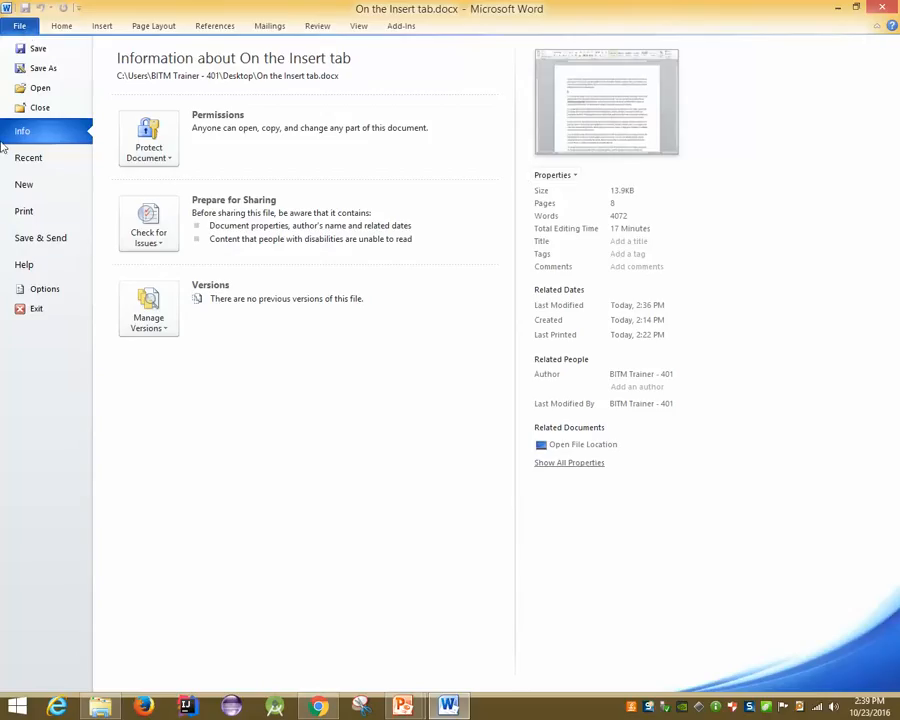
click(56, 288)
click(224, 277)
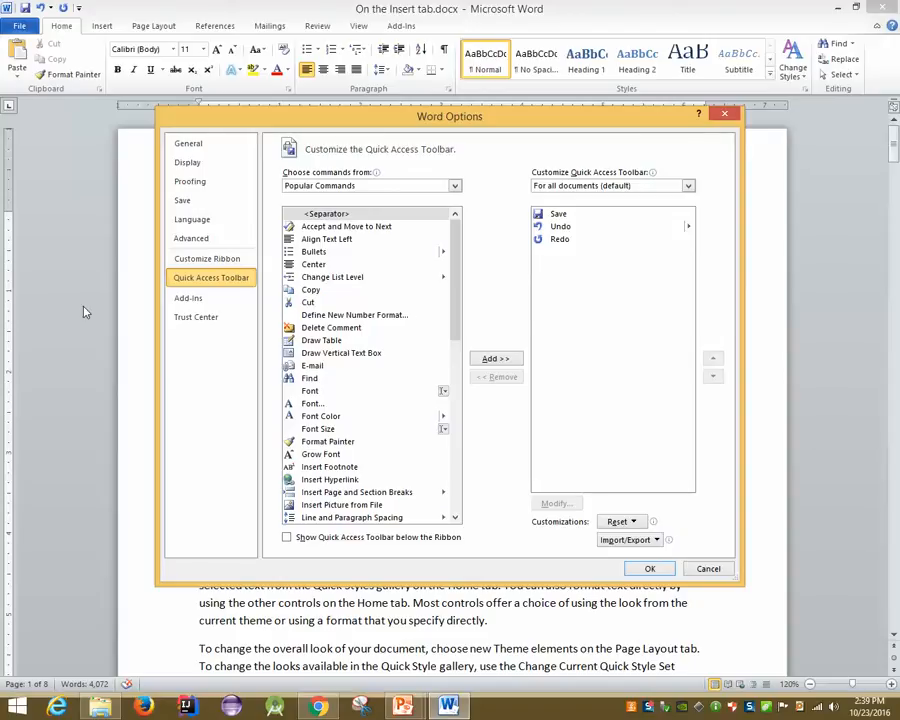
scroll(335, 427, down, 2)
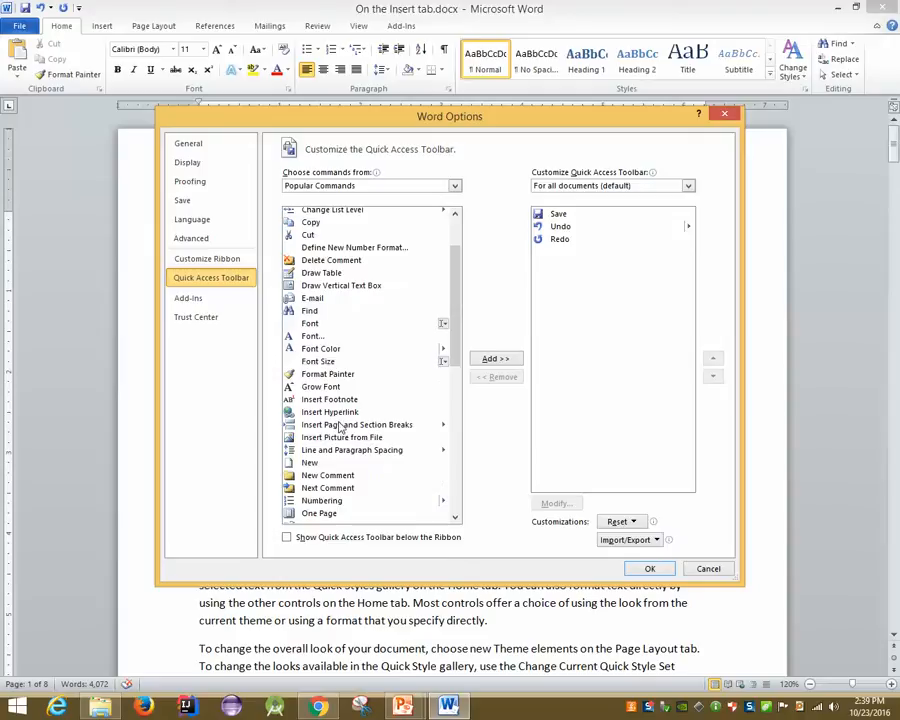
scroll(358, 458, down, 1)
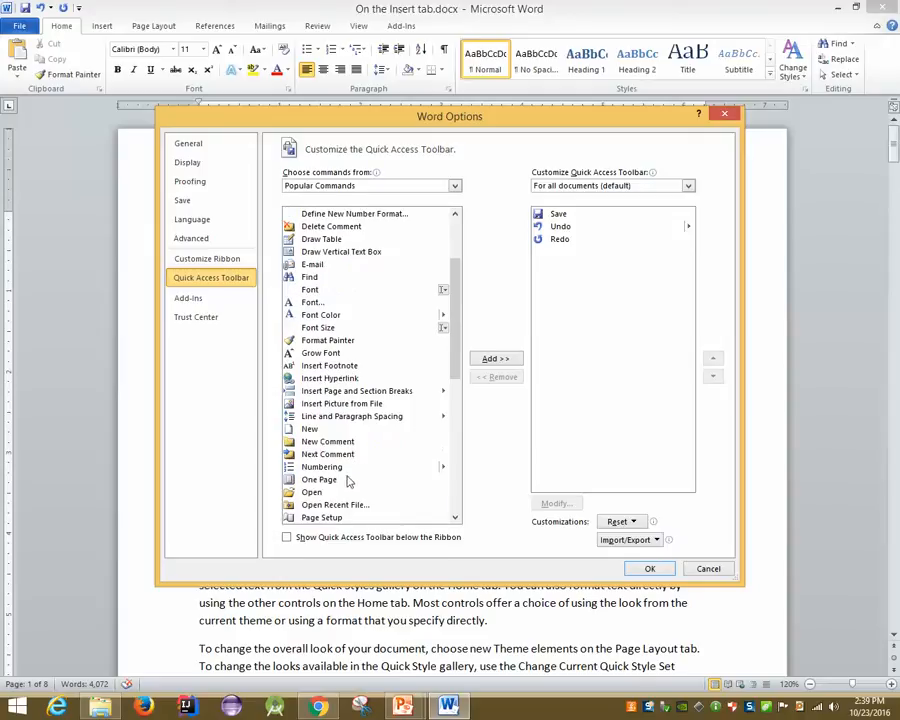
click(355, 492)
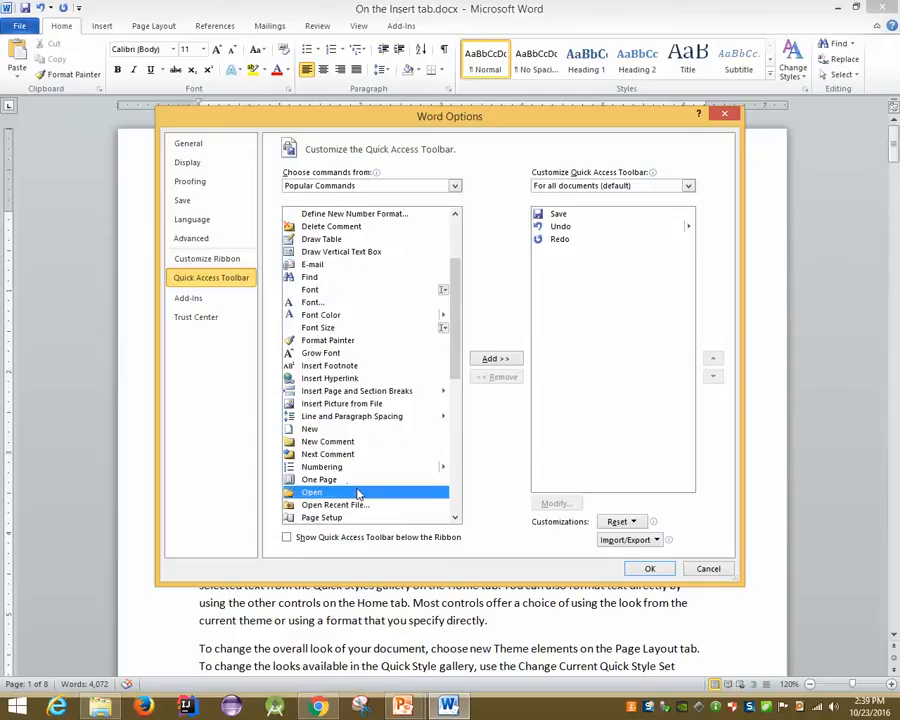
click(496, 362)
click(649, 567)
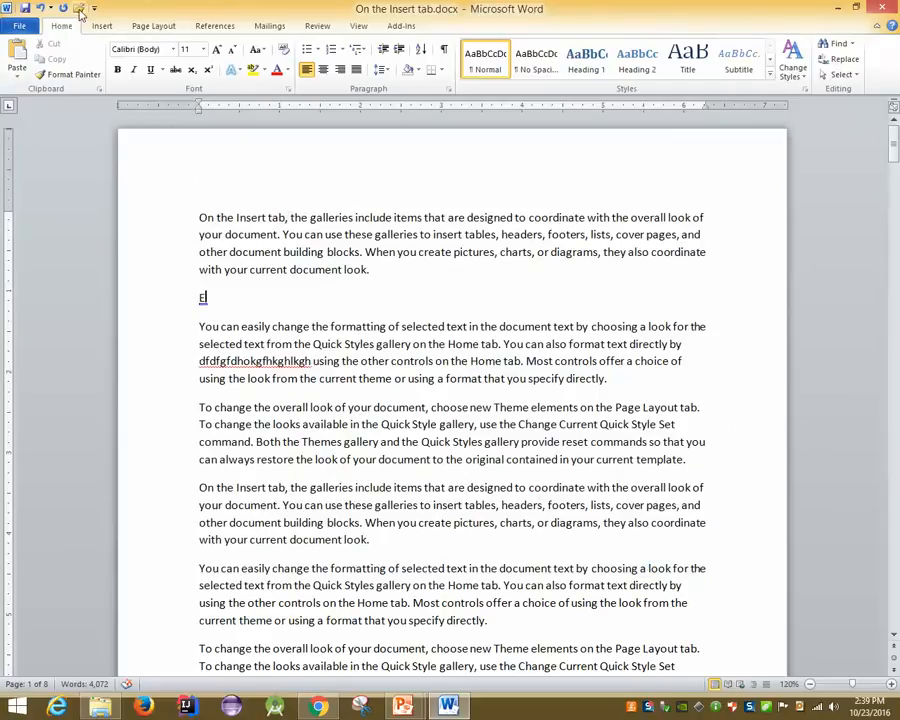
click(17, 27)
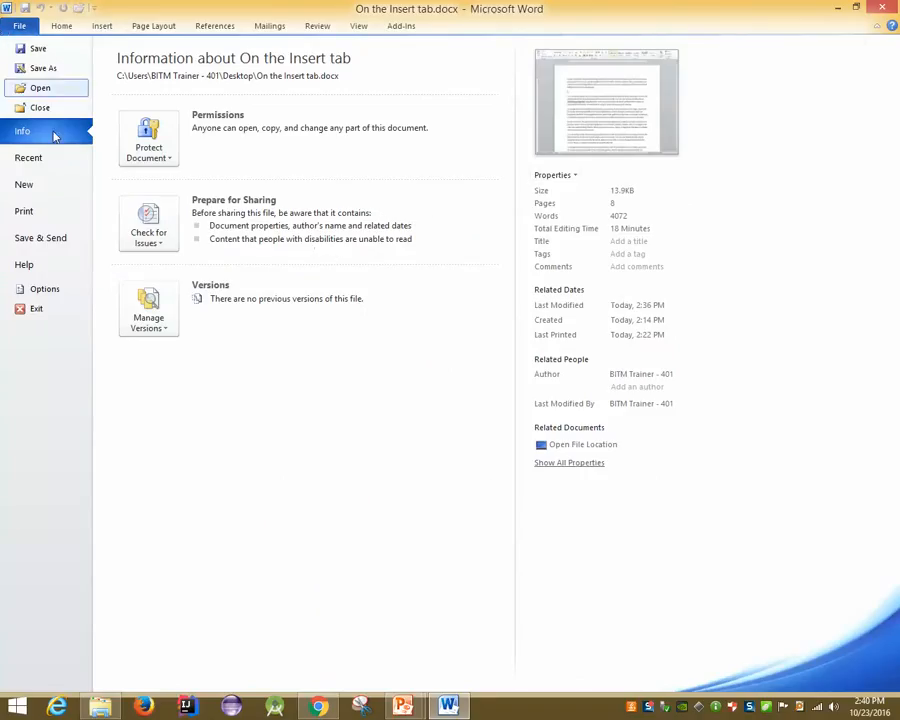
click(44, 289)
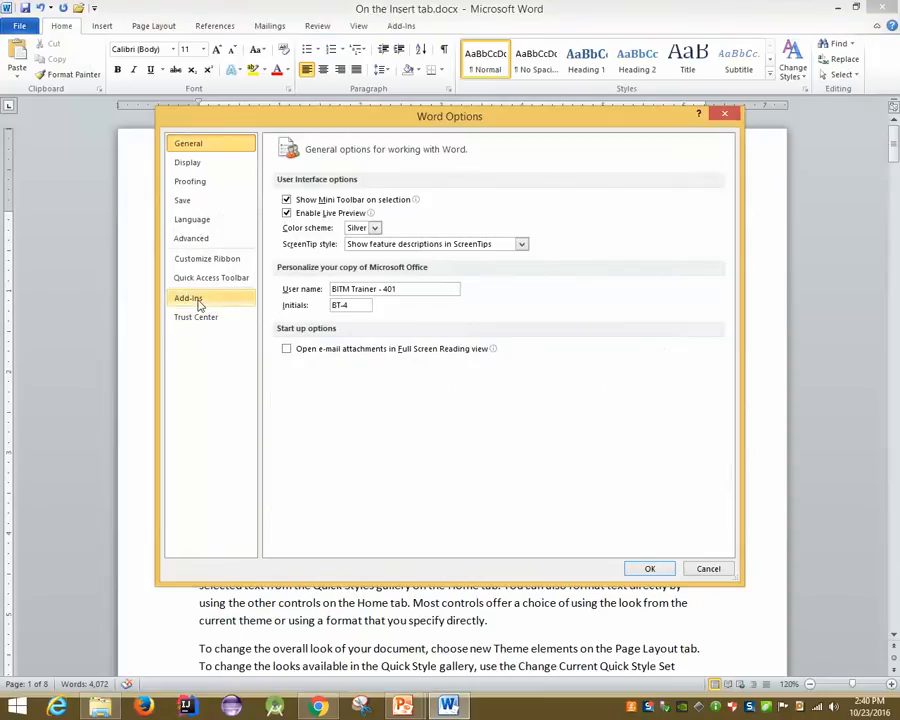
click(206, 298)
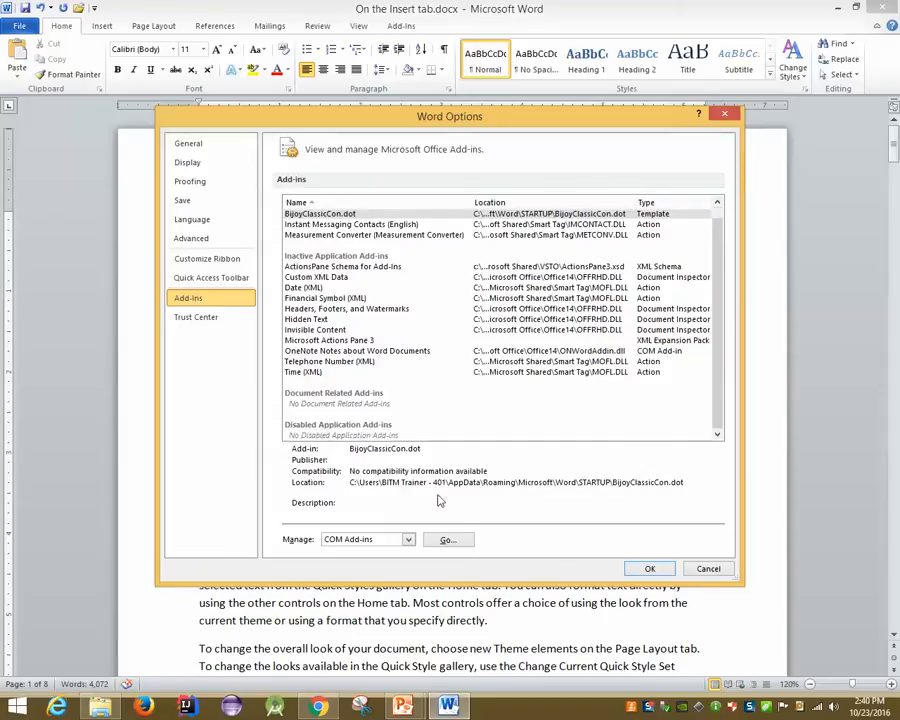
scroll(432, 407, down, 1)
scroll(432, 358, up, 1)
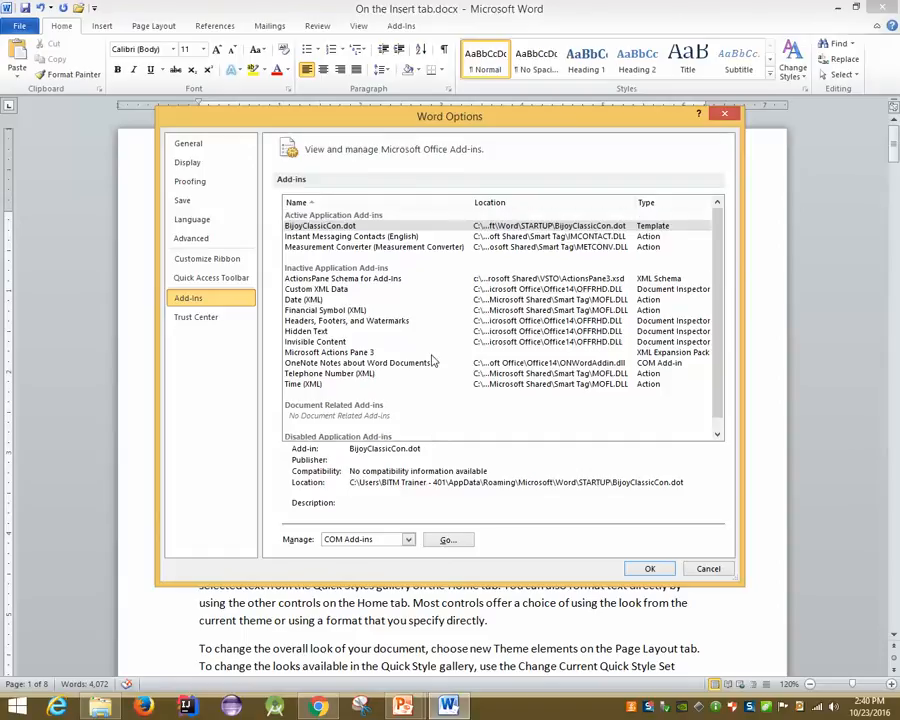
click(203, 316)
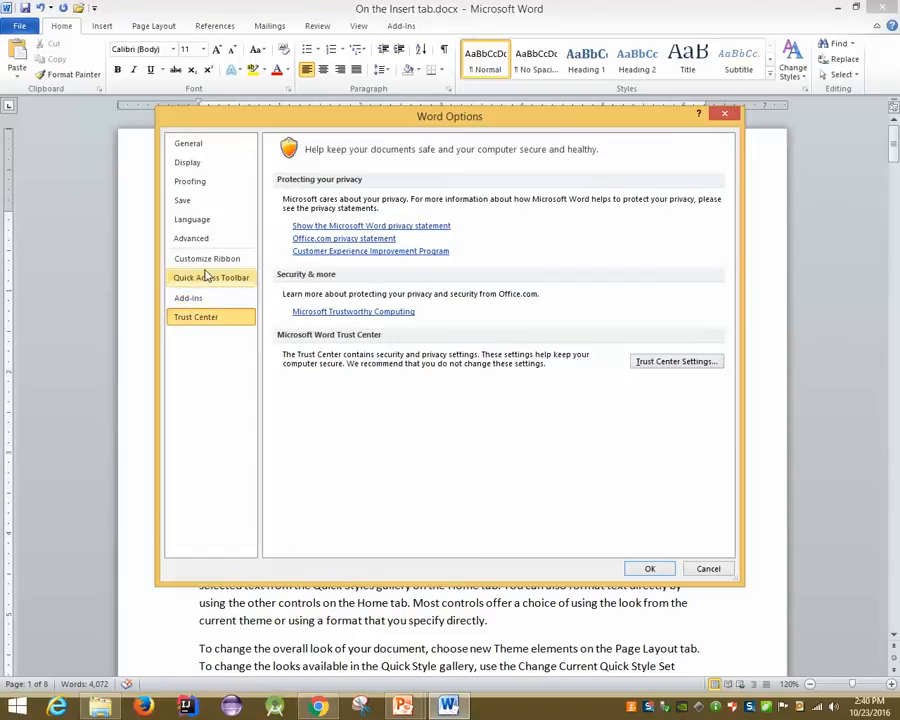
click(208, 276)
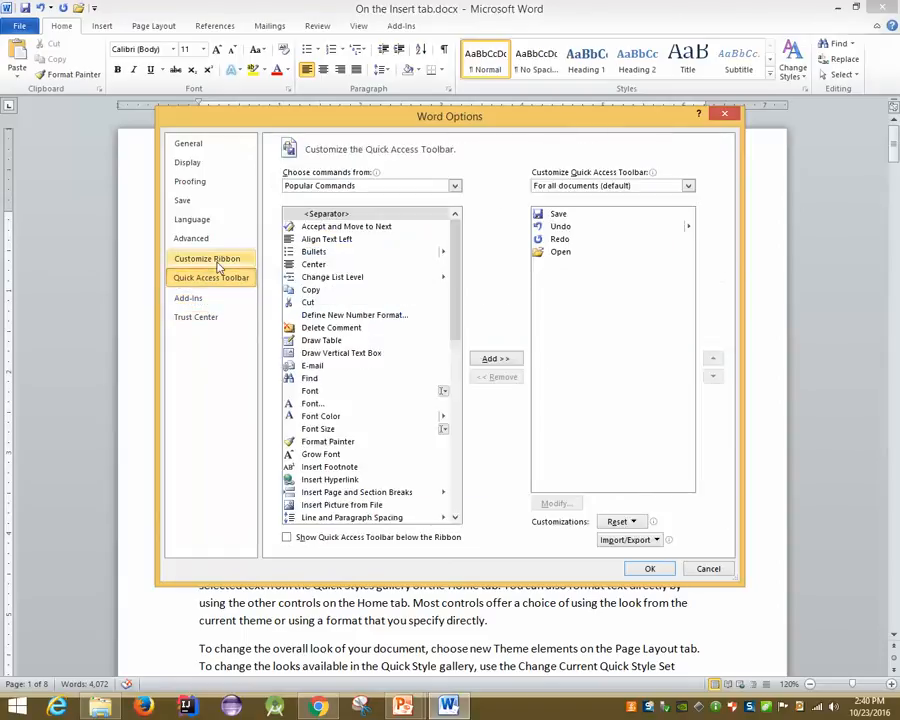
click(218, 262)
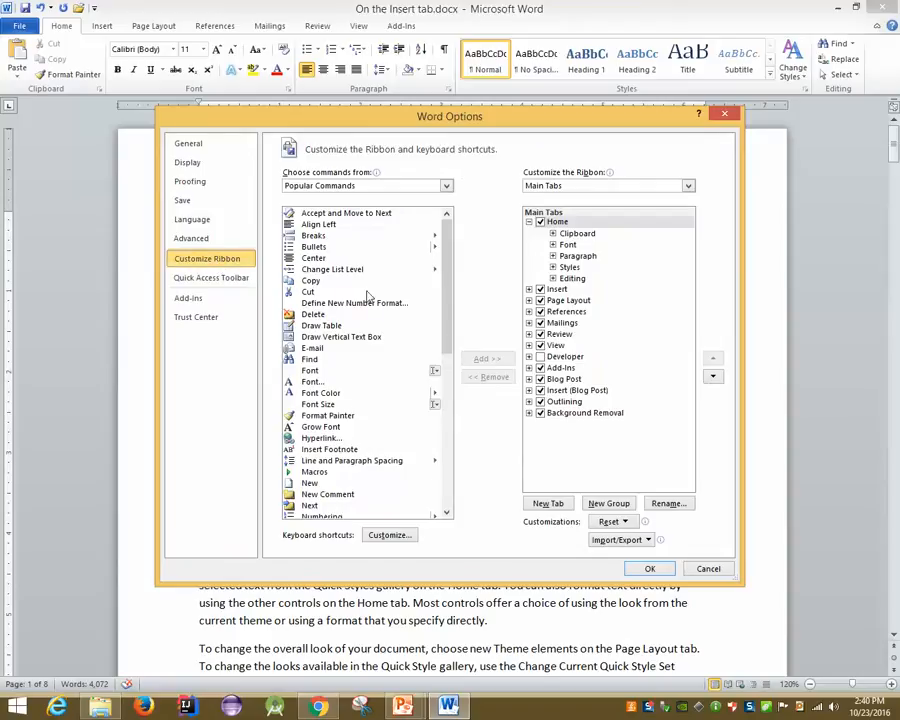
scroll(368, 296, down, 5)
scroll(400, 460, down, 5)
scroll(407, 470, up, 6)
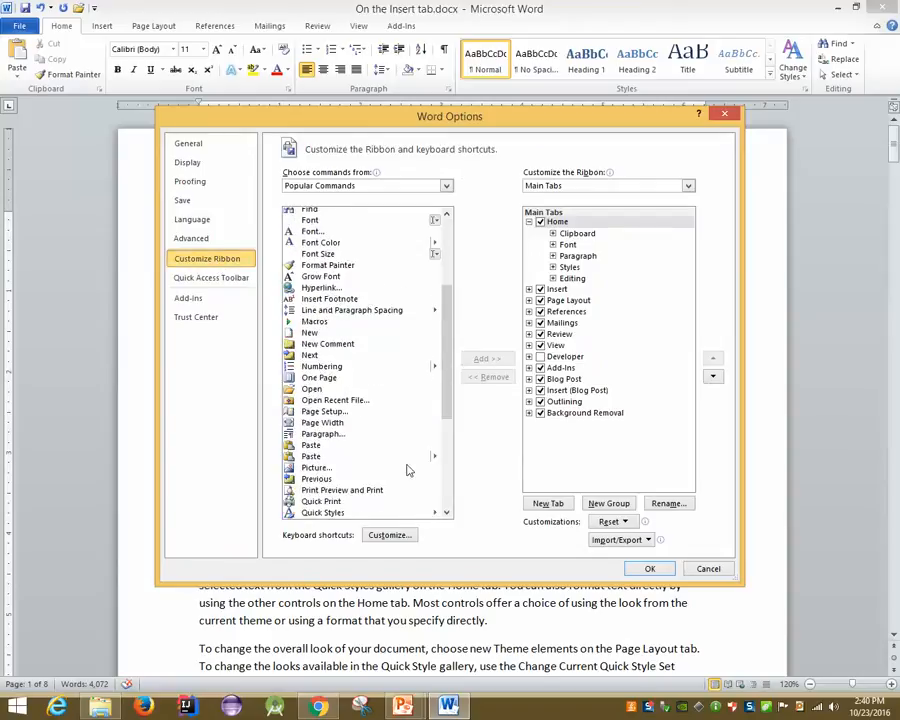
scroll(407, 470, up, 5)
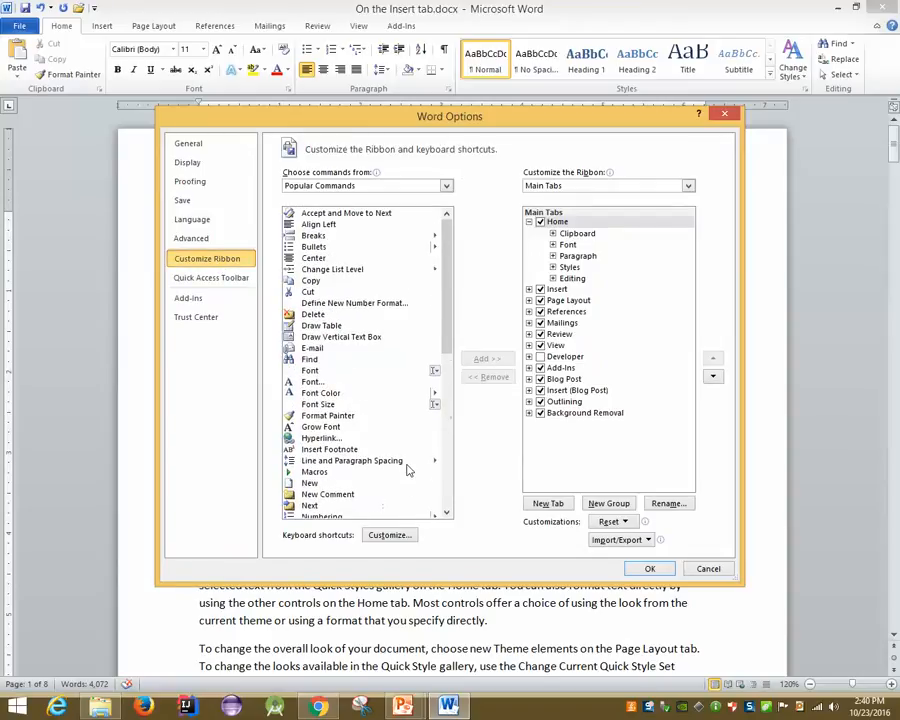
click(708, 569)
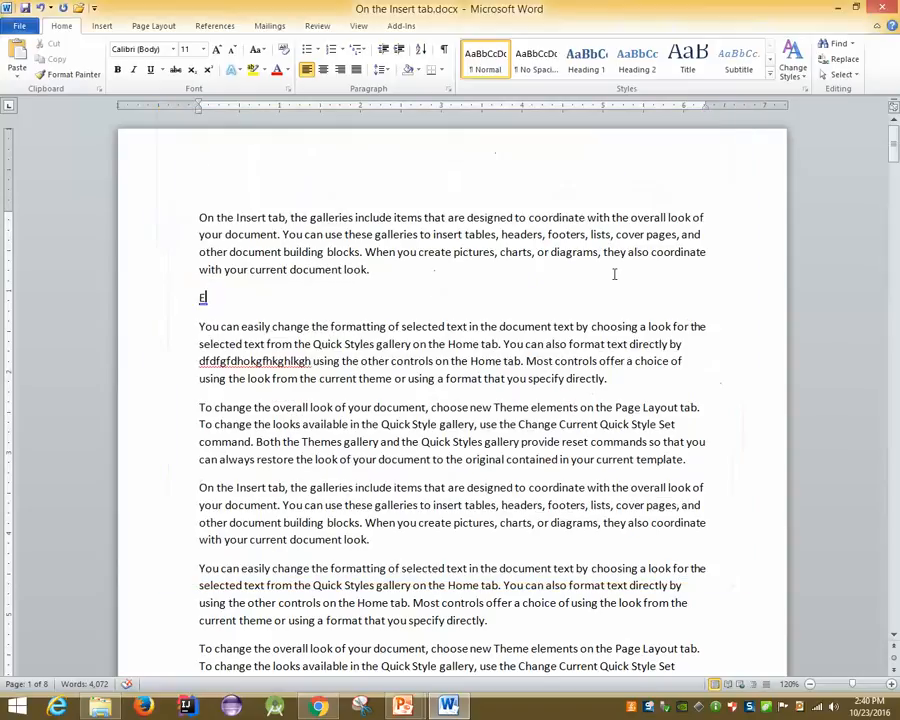
Delete the empty paragraph below the first paragraph and open Word Options' Proofing page
click(328, 286)
key(BackSpace)
click(19, 25)
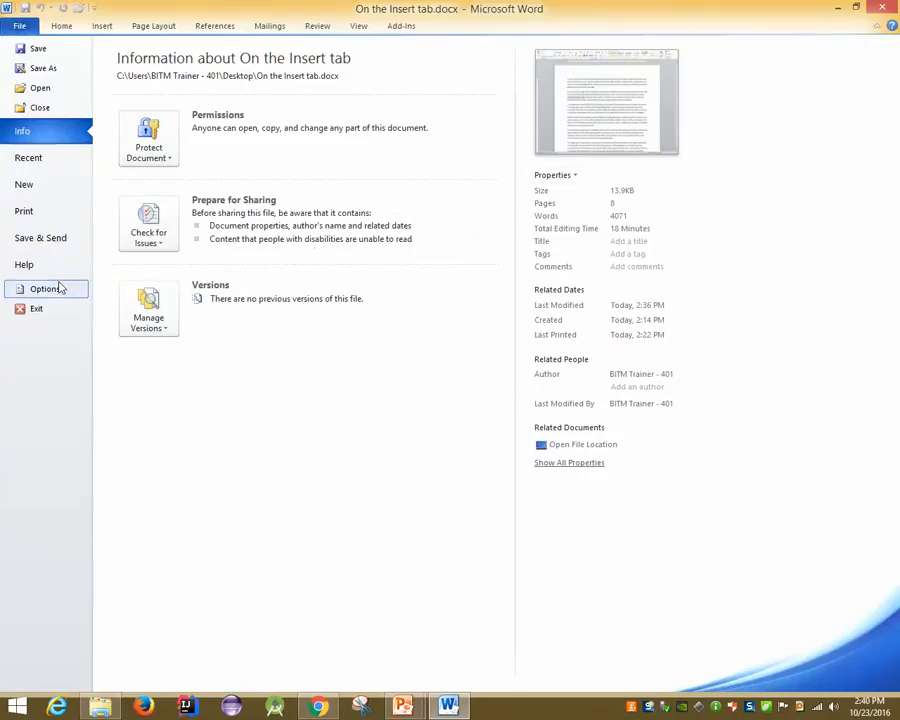
click(60, 288)
click(209, 183)
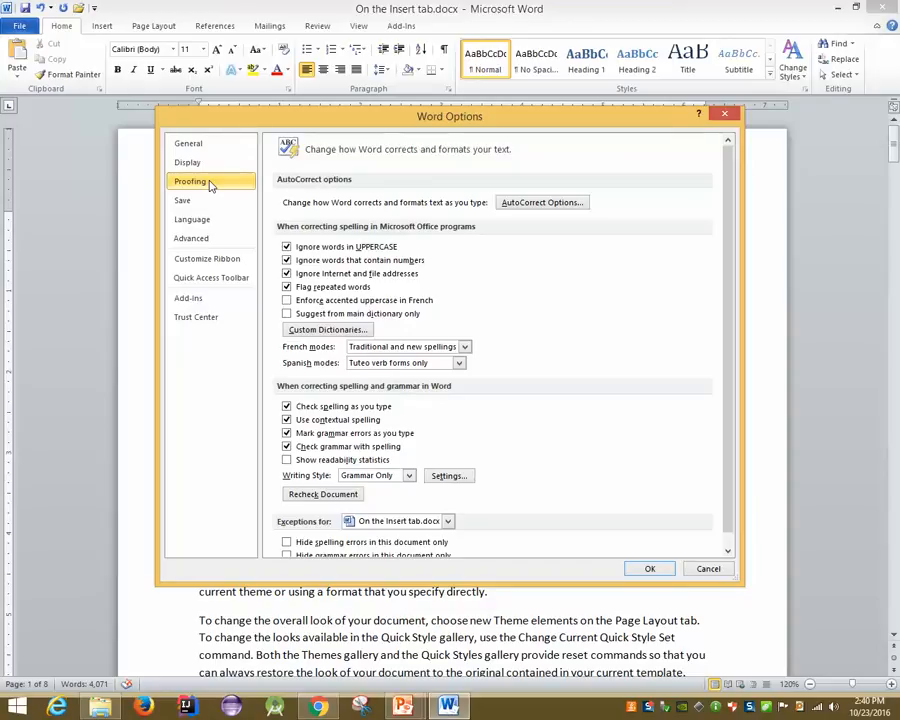
Browse the AutoCorrect, AutoFormat As You Type and AutoFormat tabs, then cancel both dialogs
click(527, 203)
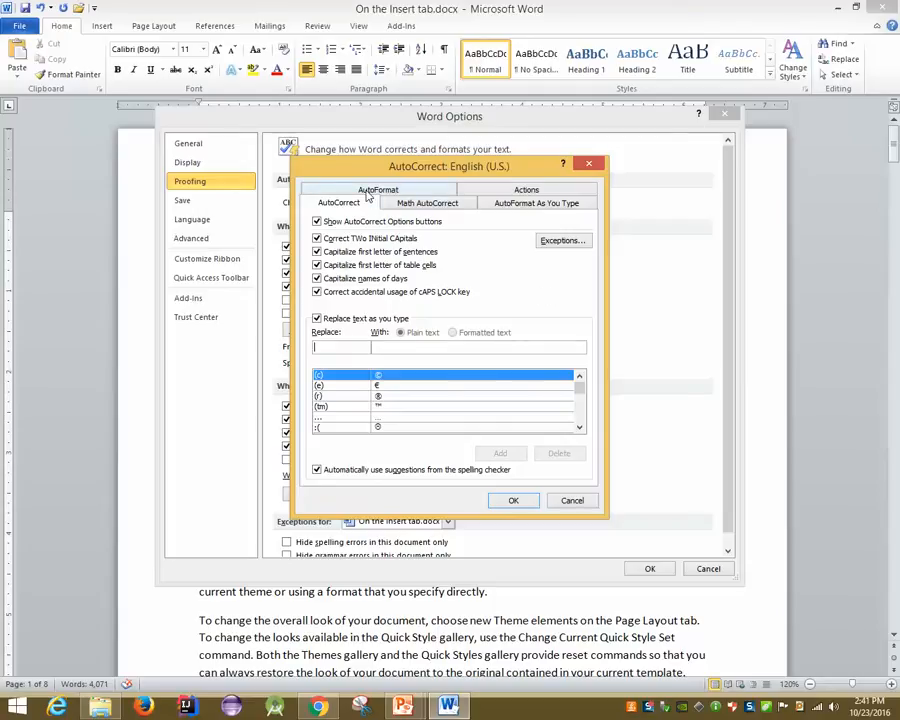
click(536, 203)
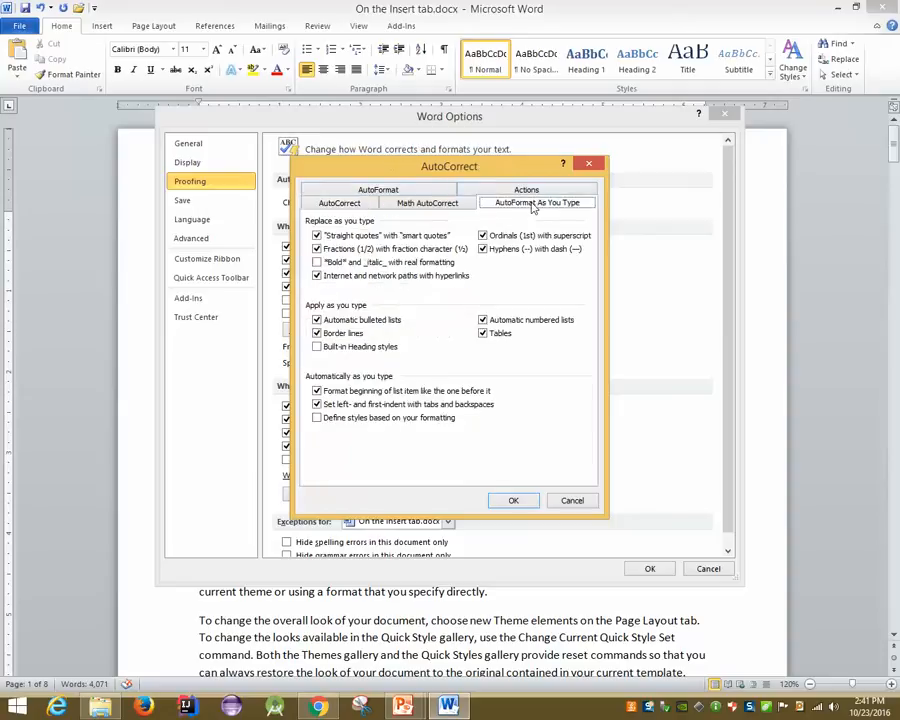
click(378, 190)
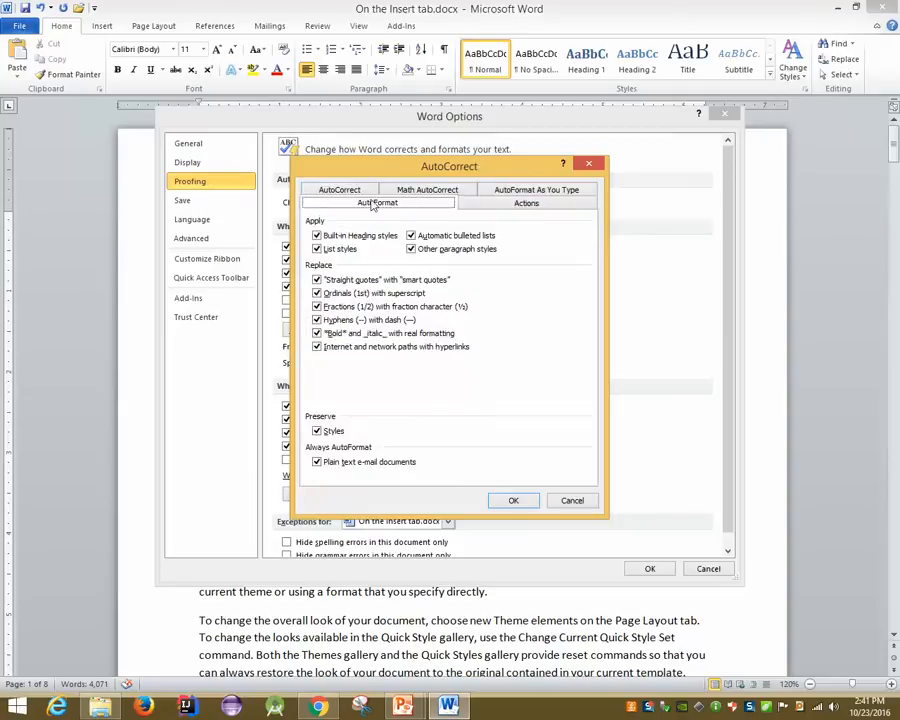
click(341, 191)
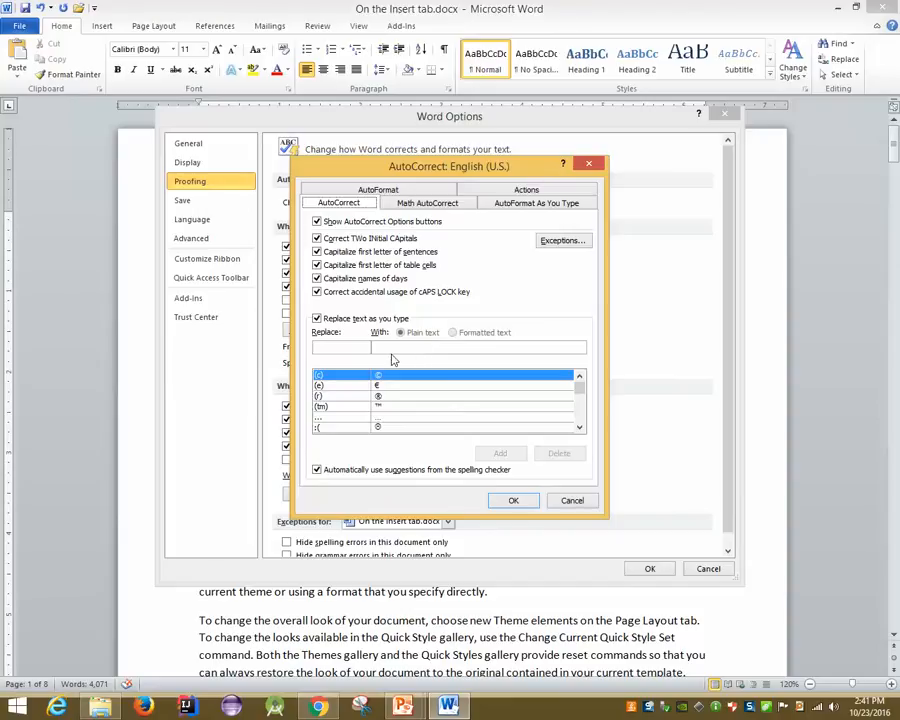
click(512, 504)
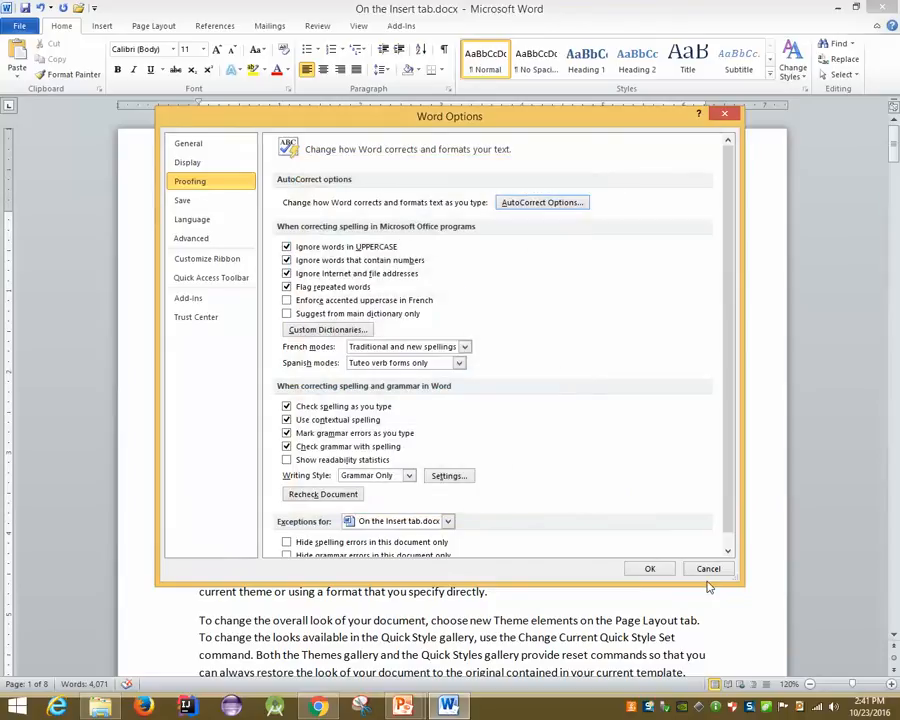
click(708, 570)
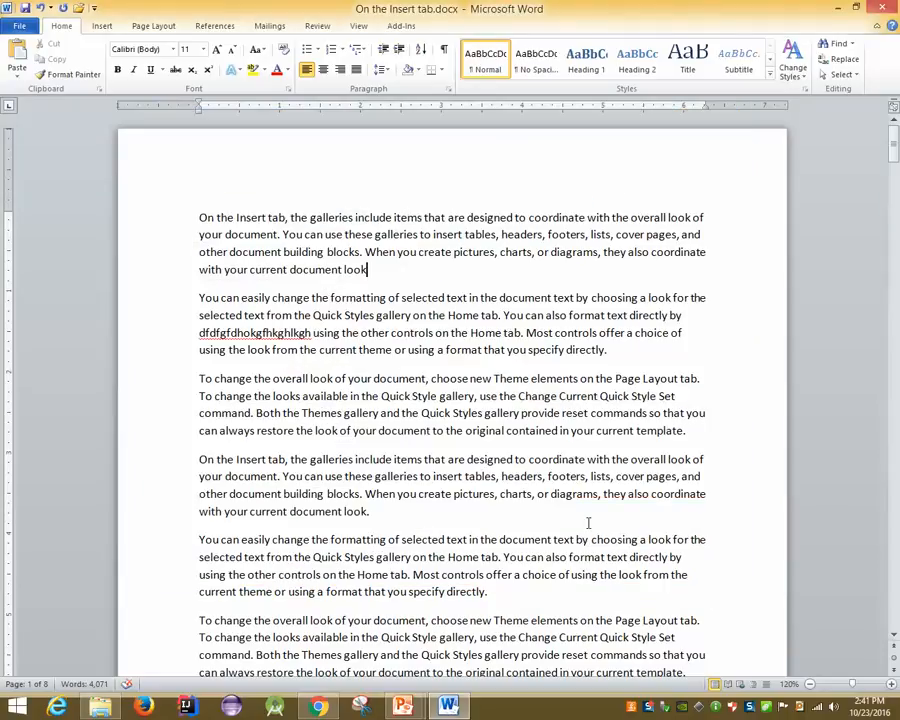
Advance the PowerPoint slide show to 'MS Word 2010: Entering Text' and return to the Word window
mouse_move(403, 706)
click(452, 594)
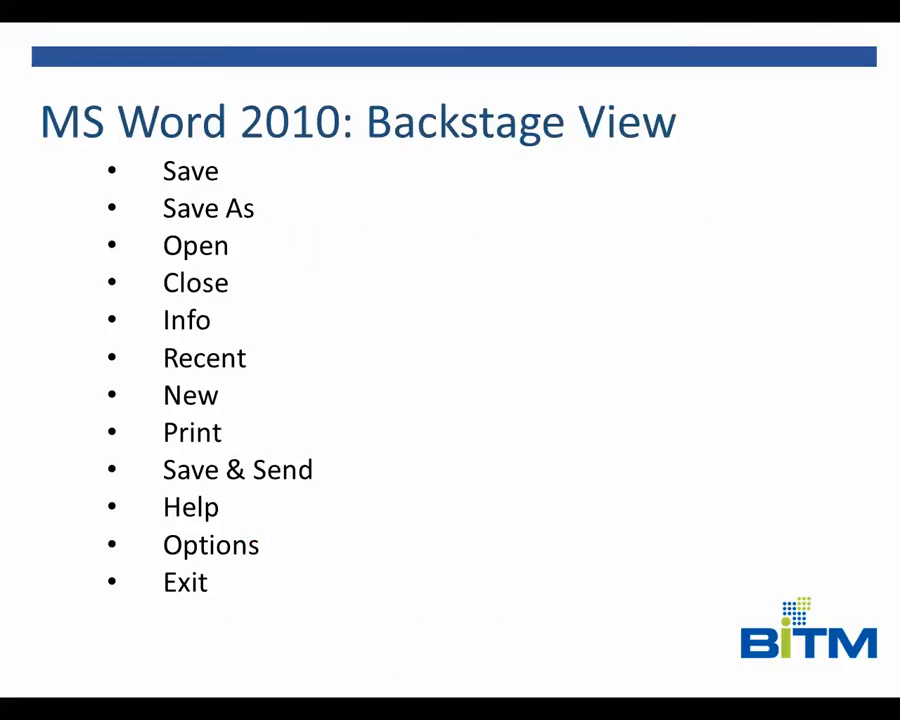
key(Right)
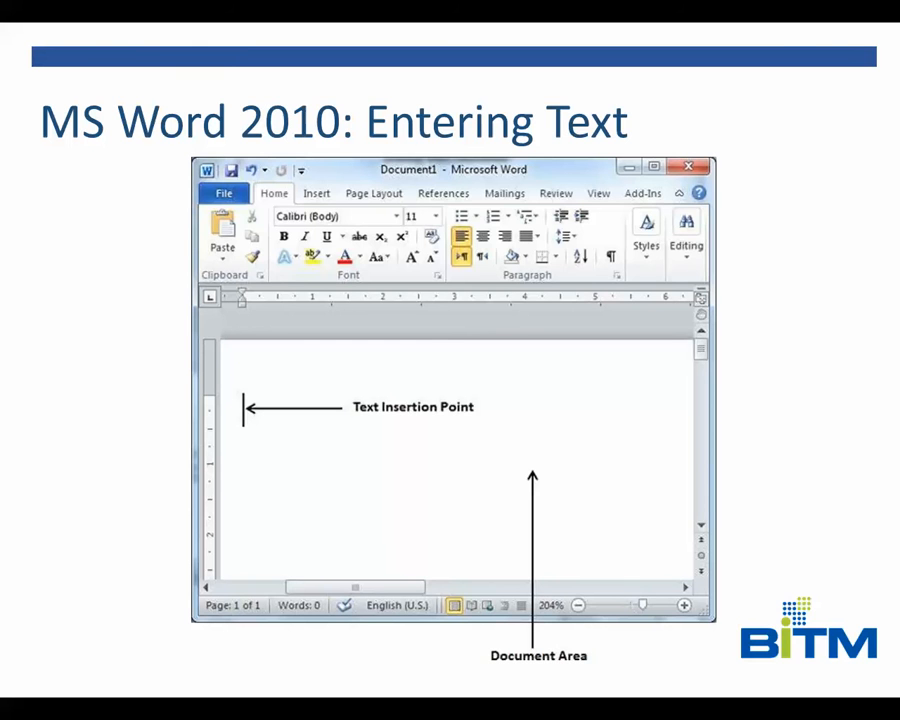
key(super+d)
click(450, 707)
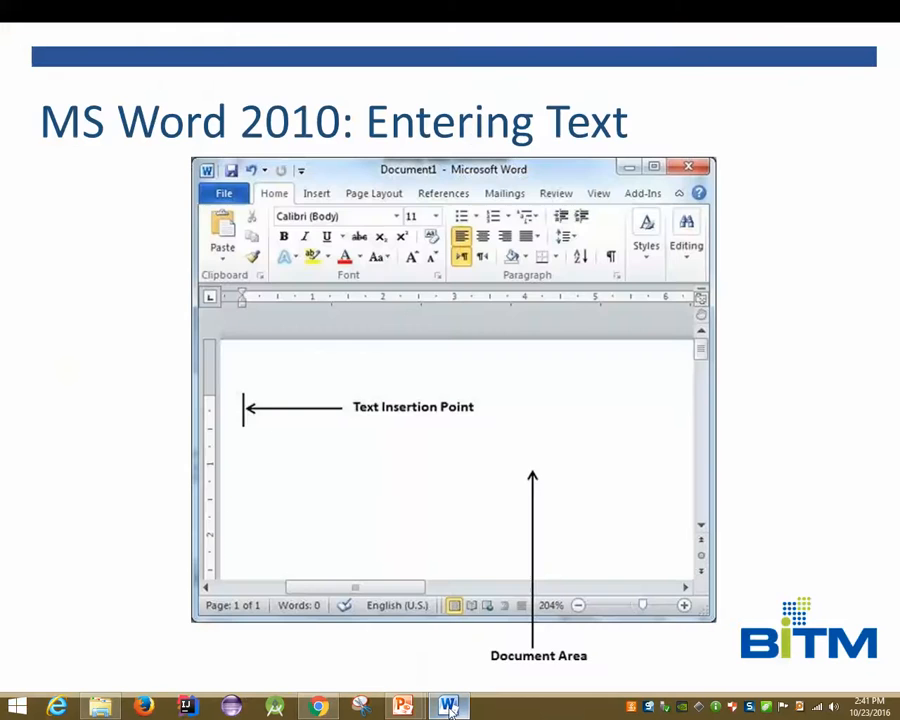
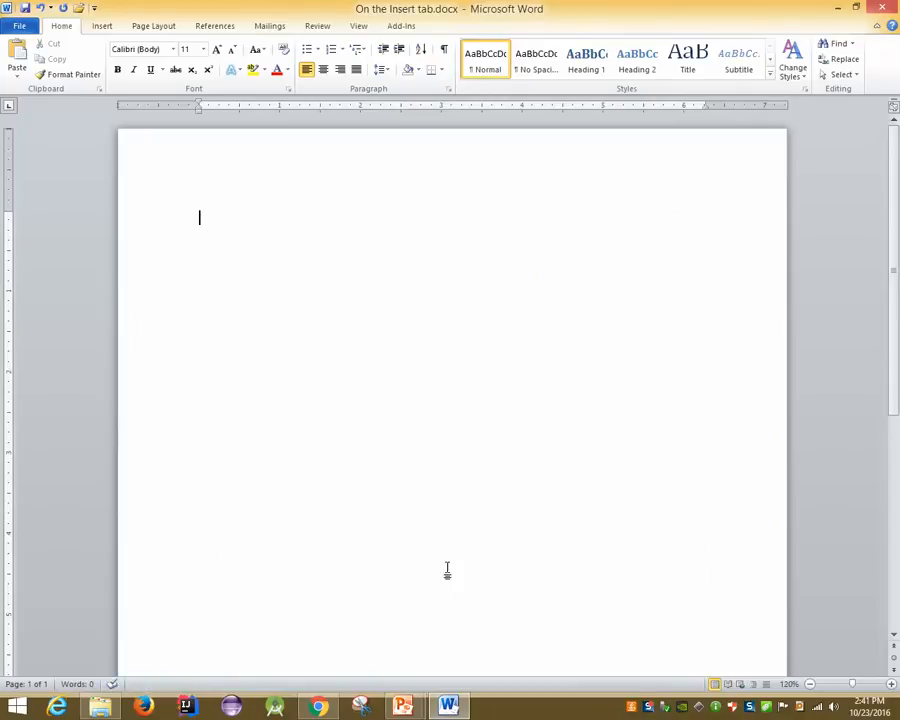
Switch to the PowerPoint slide show showing the 'MS Word 2010: Entering Text' slide
mouse_move(403, 705)
click(420, 655)
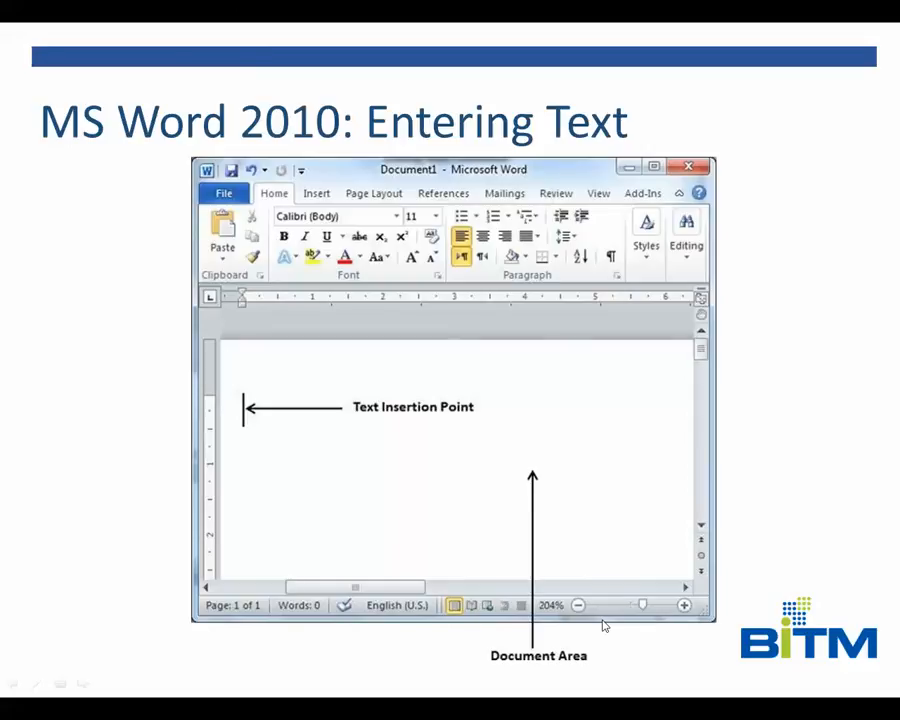
Advance through the typing tips to the 'MS Word 2010: Move Around' slide, then show the desktop
key(Right)
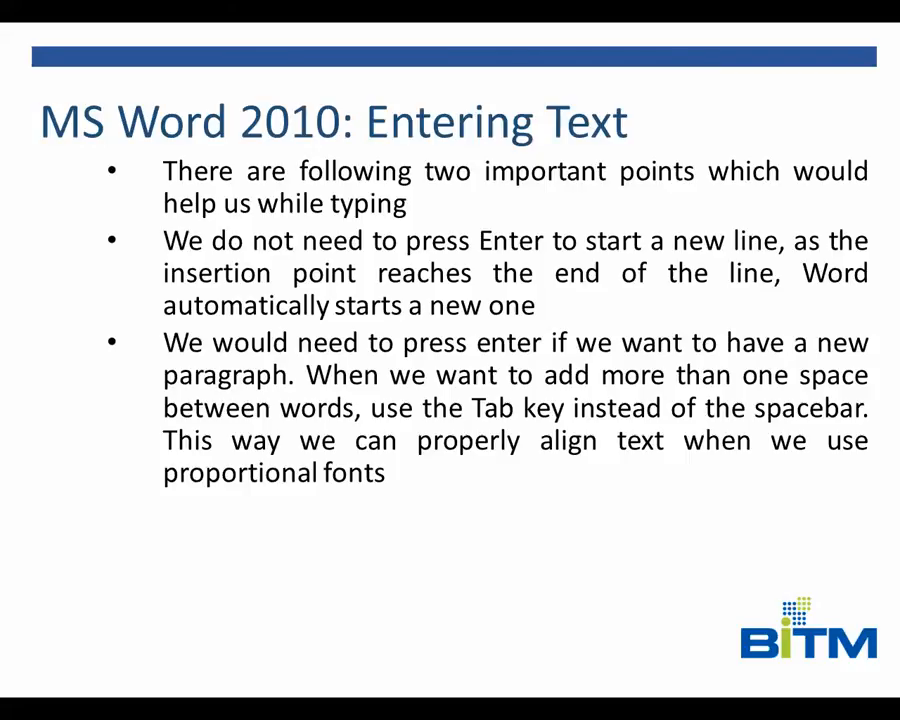
key(Right)
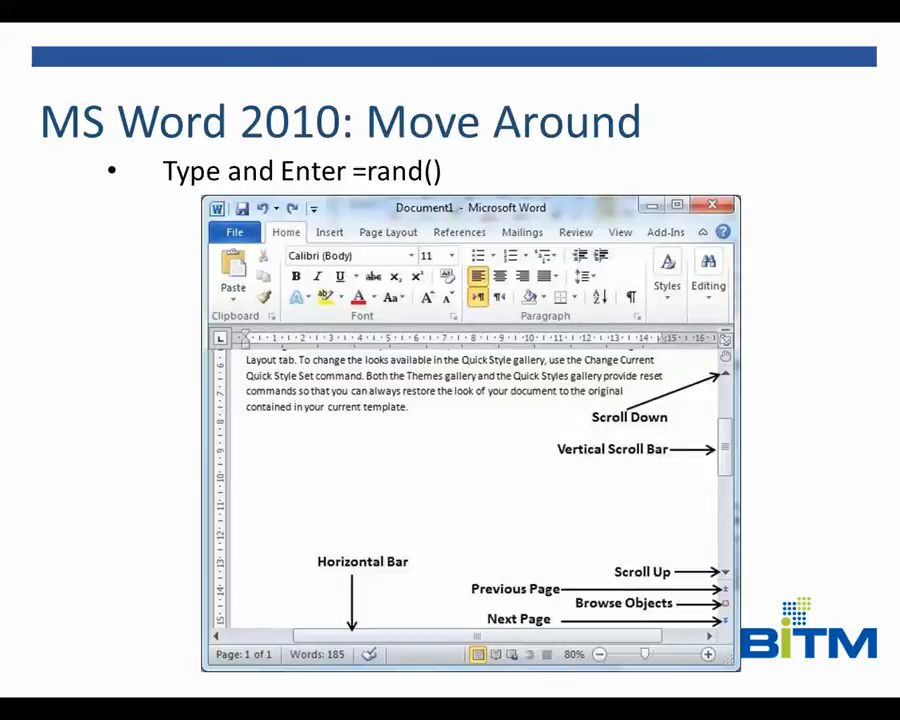
key(super+d)
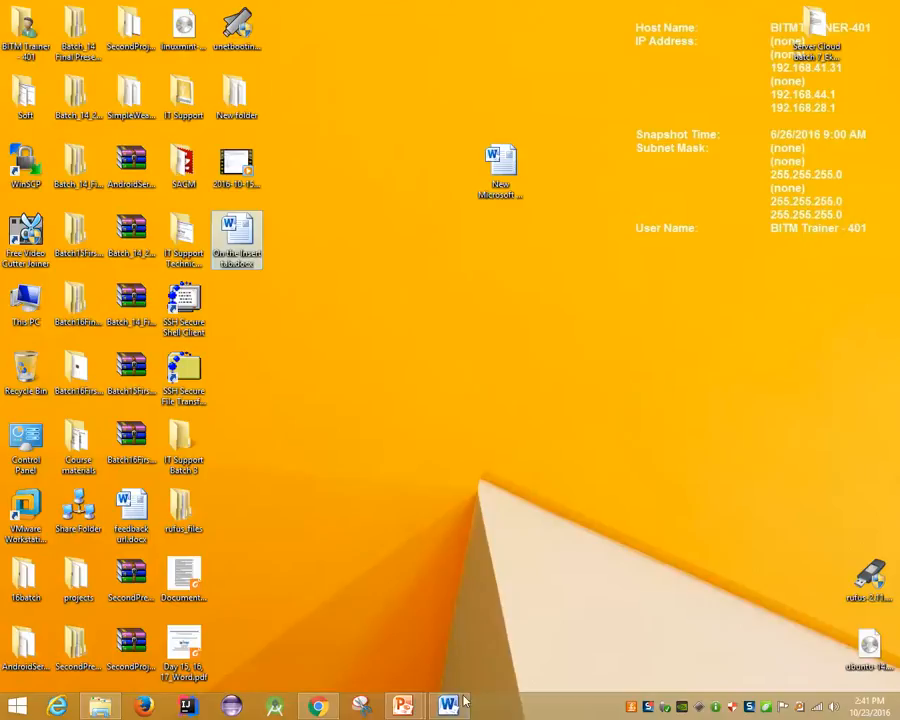
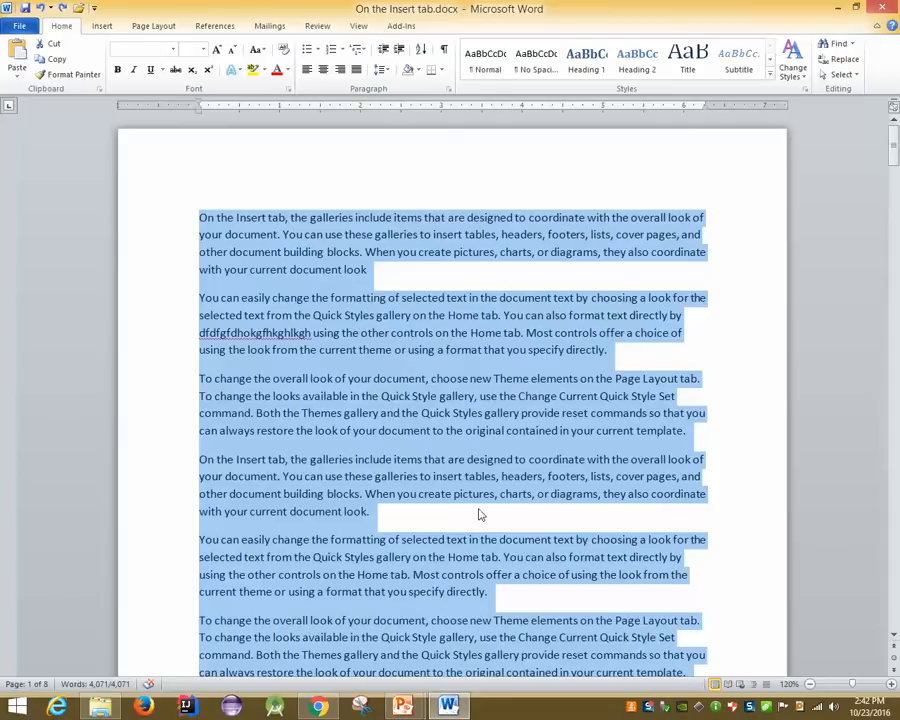
Deselect the text, page down to the last page (page 8), and bring up the PowerPoint slide show
click(706, 481)
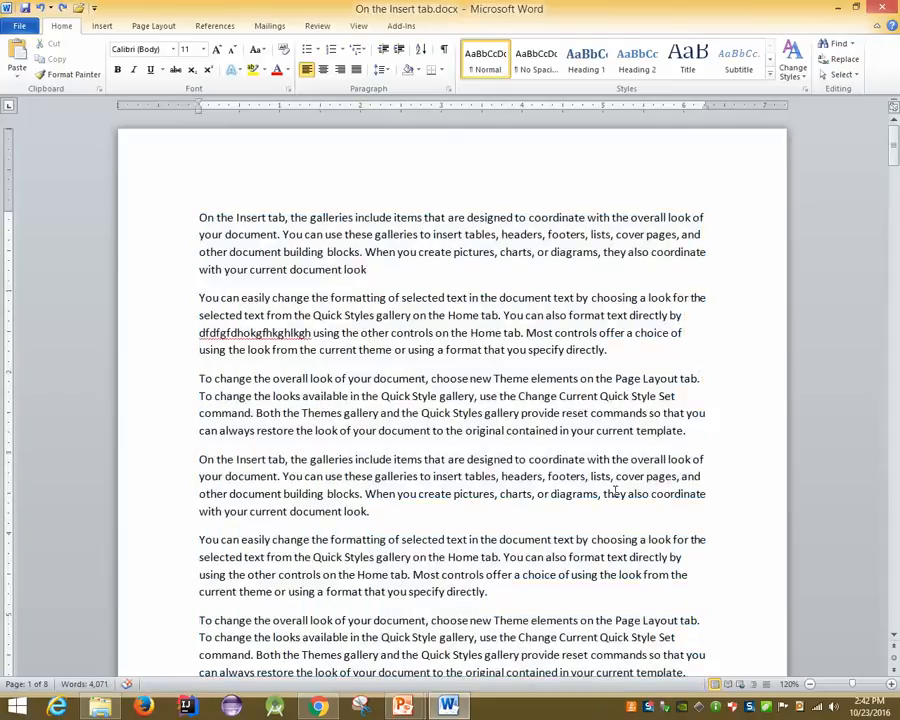
drag(894, 143, 895, 272)
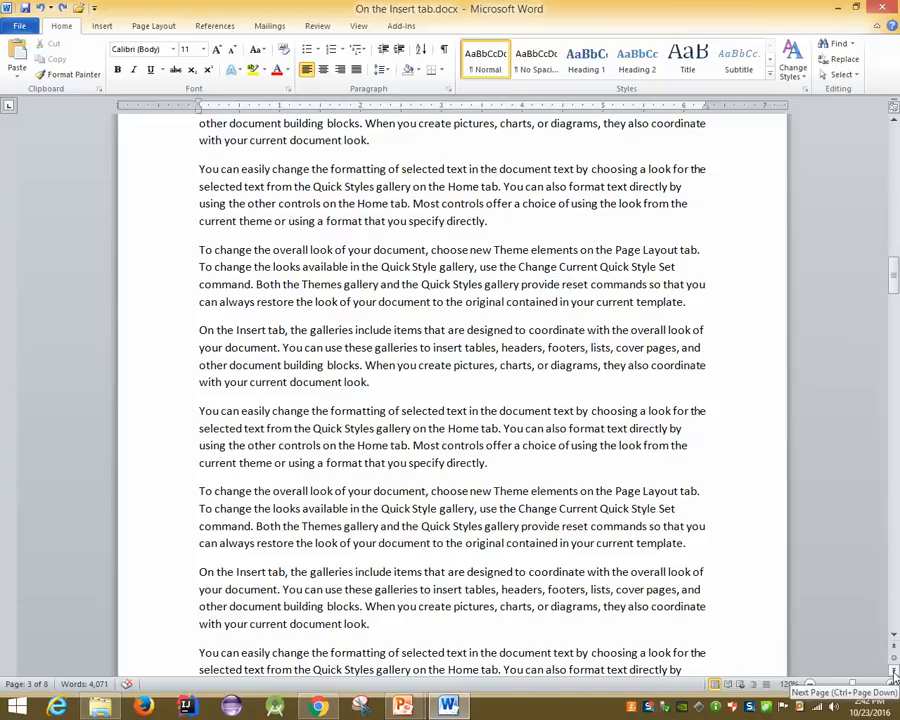
click(895, 678)
click(895, 678)
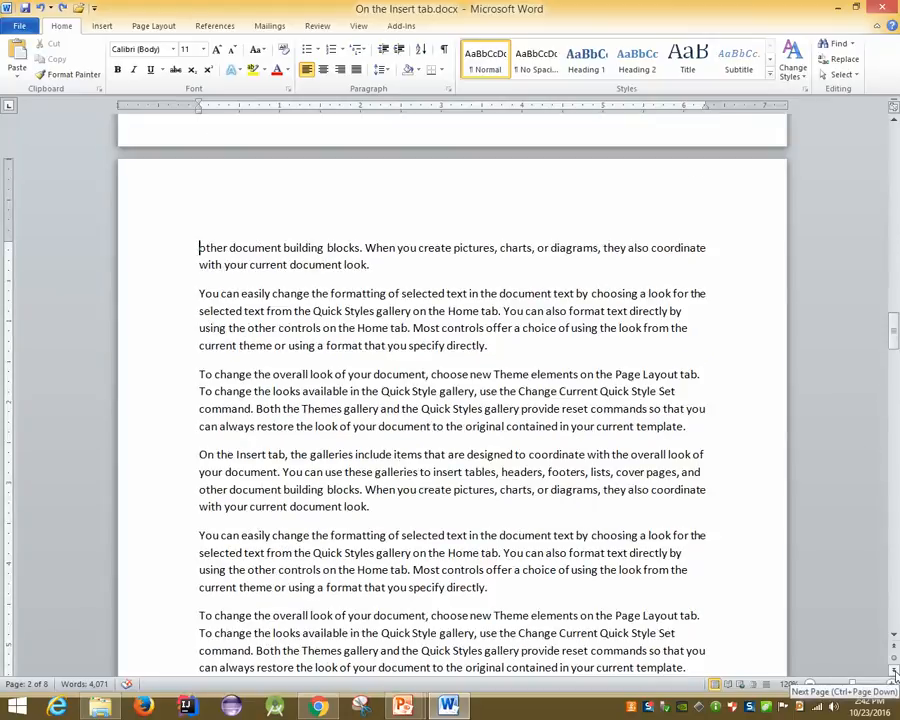
click(895, 678)
click(895, 678)
click(895, 678)
click(895, 678)
click(895, 678)
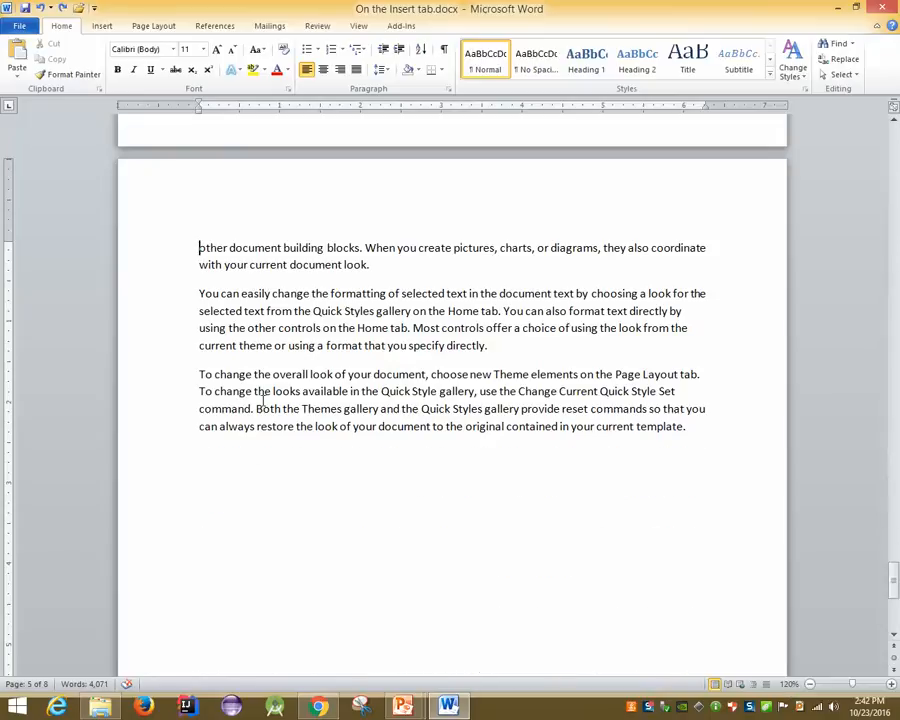
mouse_move(402, 706)
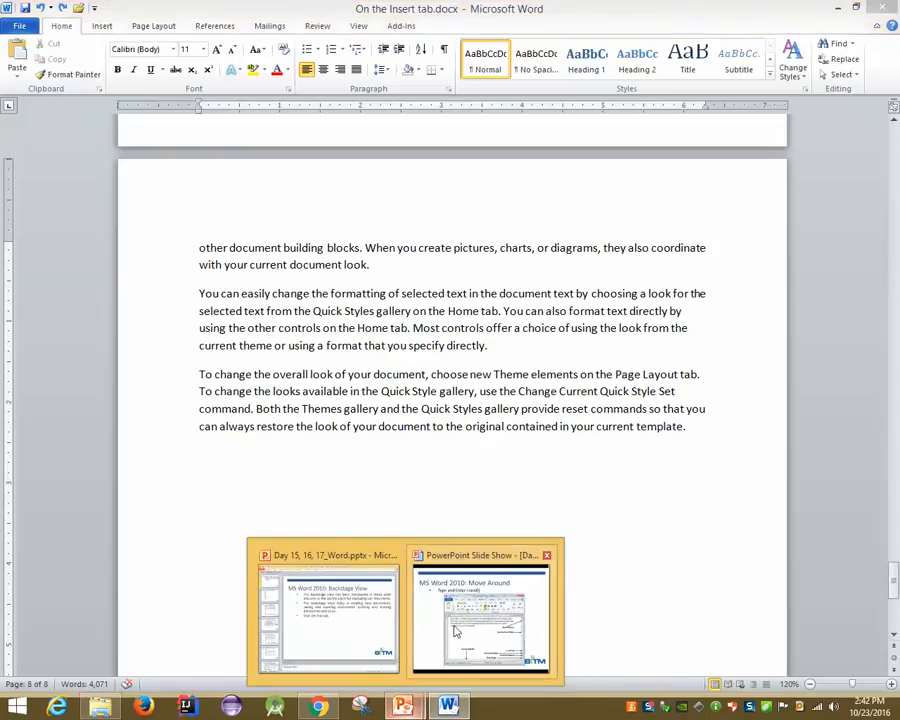
click(485, 640)
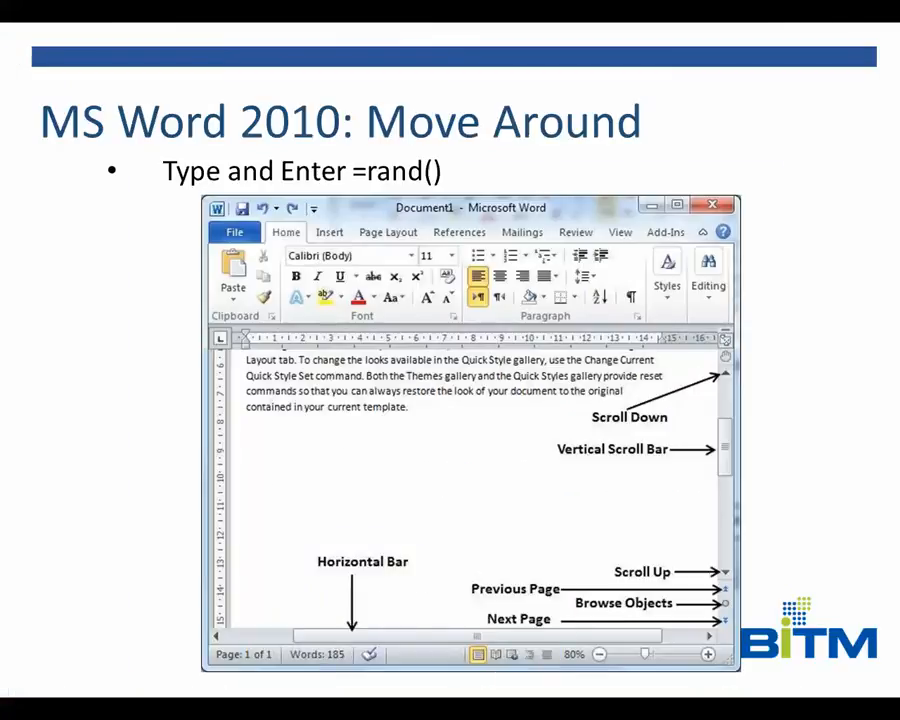
Advance to the Go To slide, exit the show, and return to Word on page 8
key(Right)
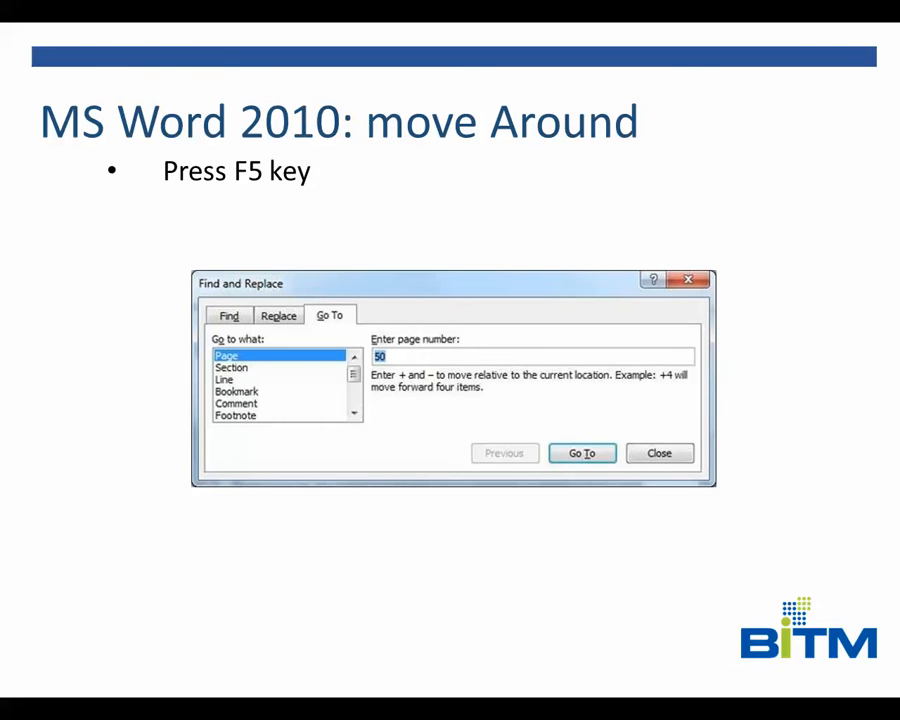
key(super+d)
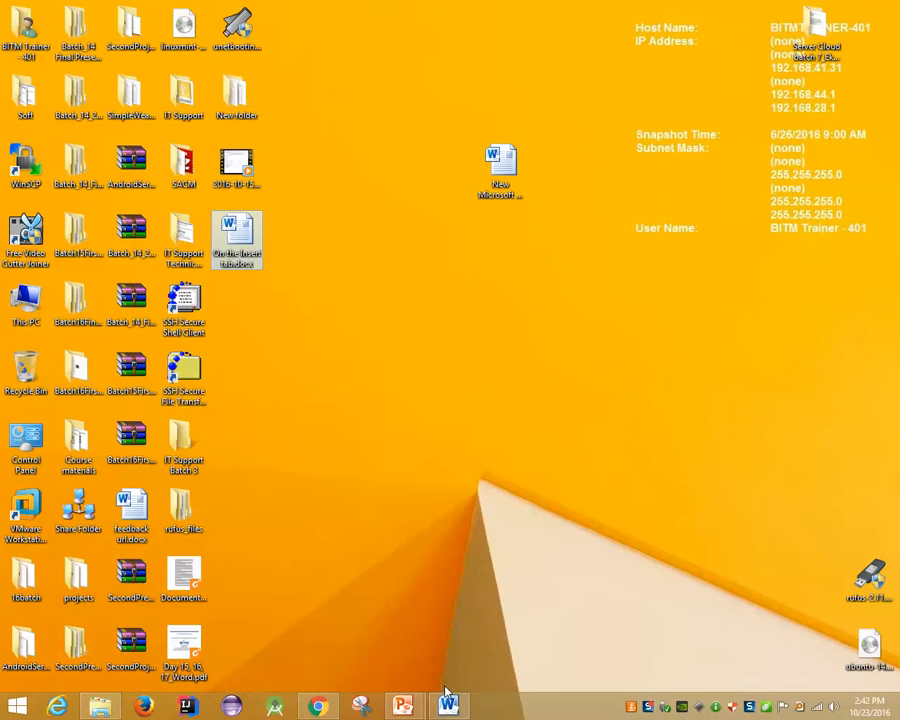
click(448, 708)
scroll(546, 423, up, 4)
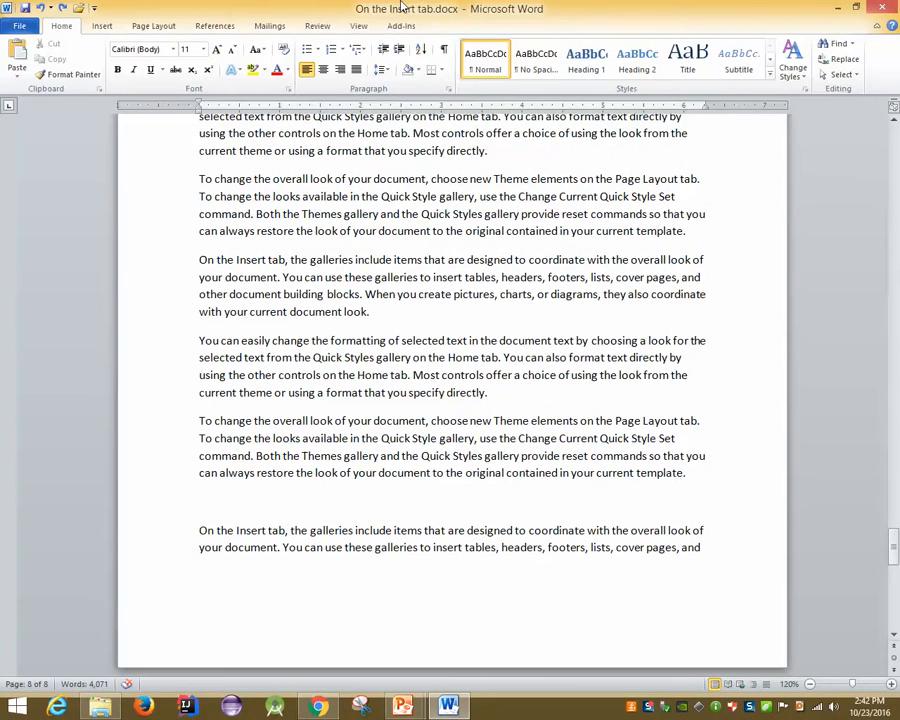
Step through the ribbon tabs from Insert to Add-Ins
click(104, 27)
click(149, 27)
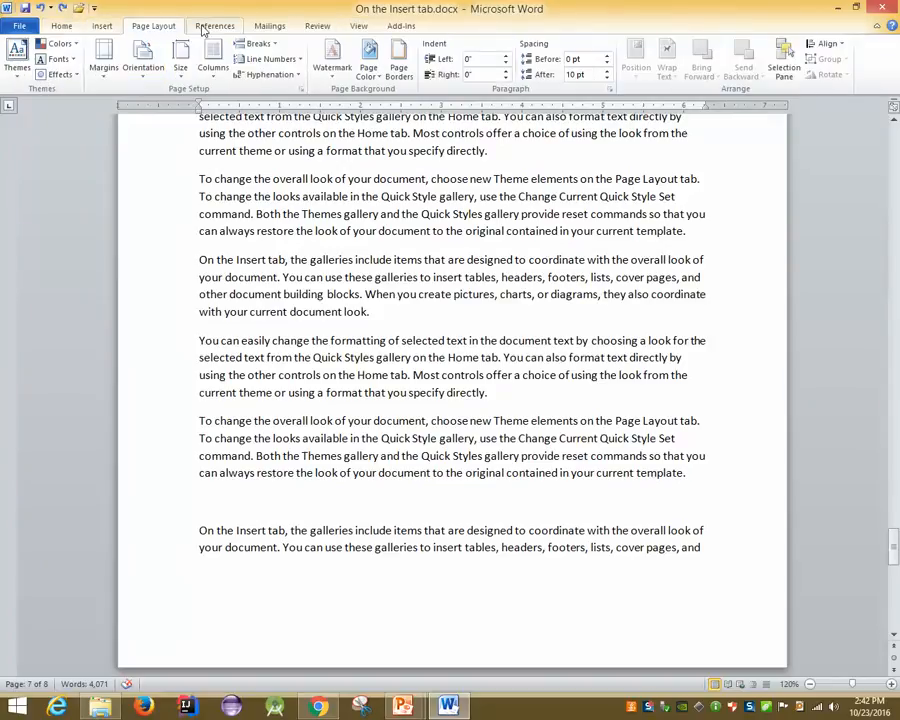
click(214, 27)
click(272, 27)
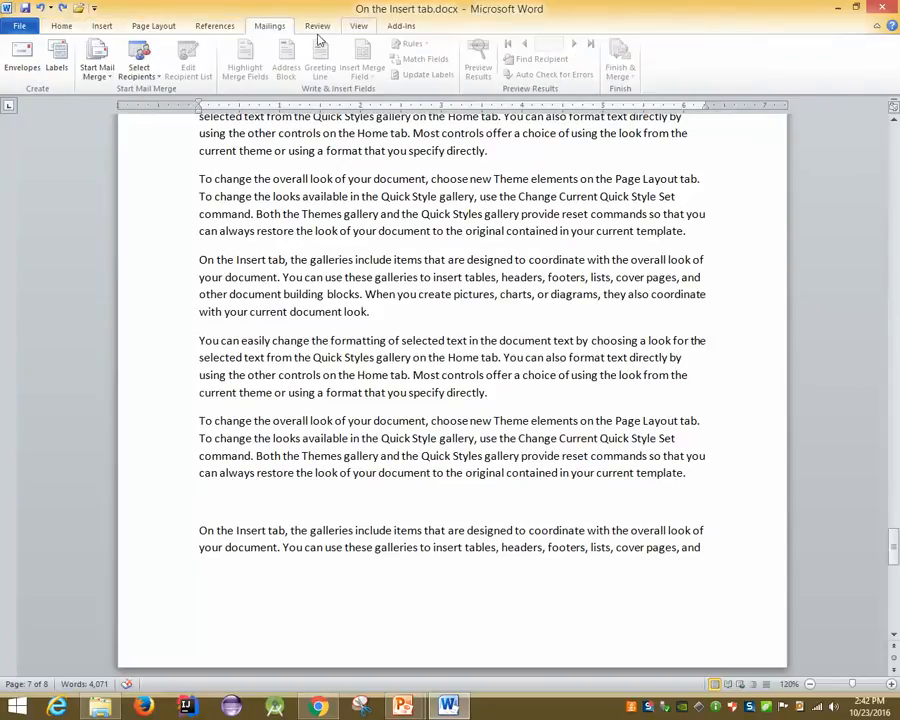
click(317, 27)
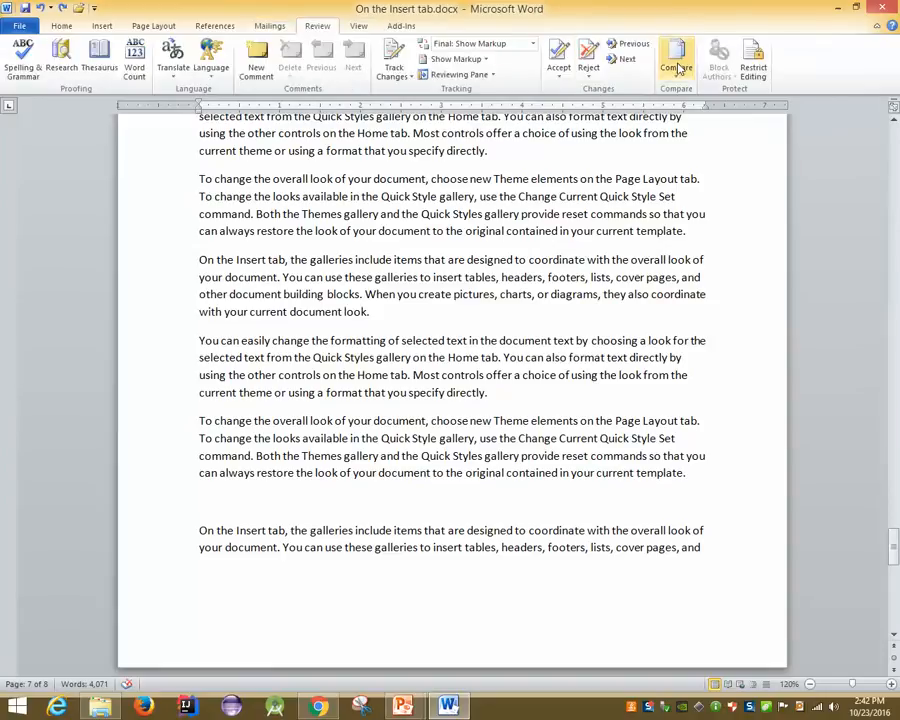
click(353, 27)
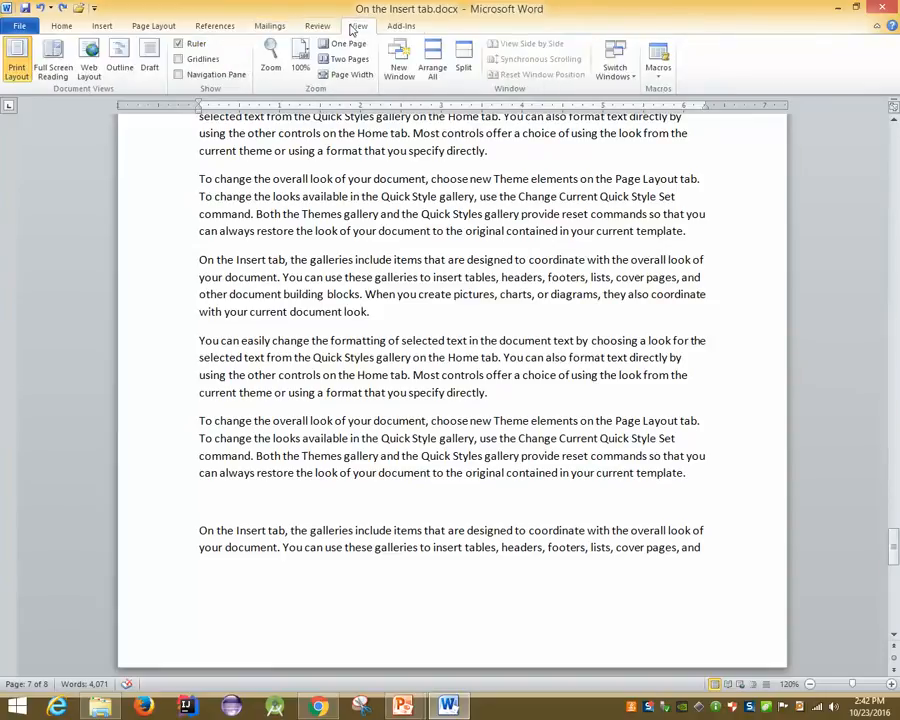
click(400, 27)
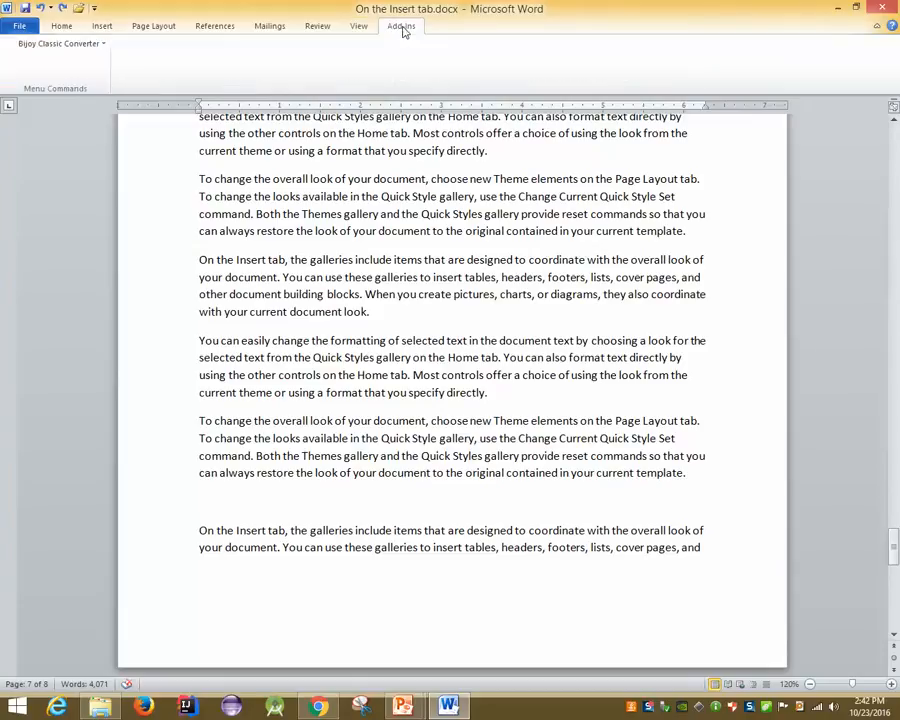
Step back through View, Review, Mailings, References and Page Layout to the Insert tab
click(358, 26)
click(317, 28)
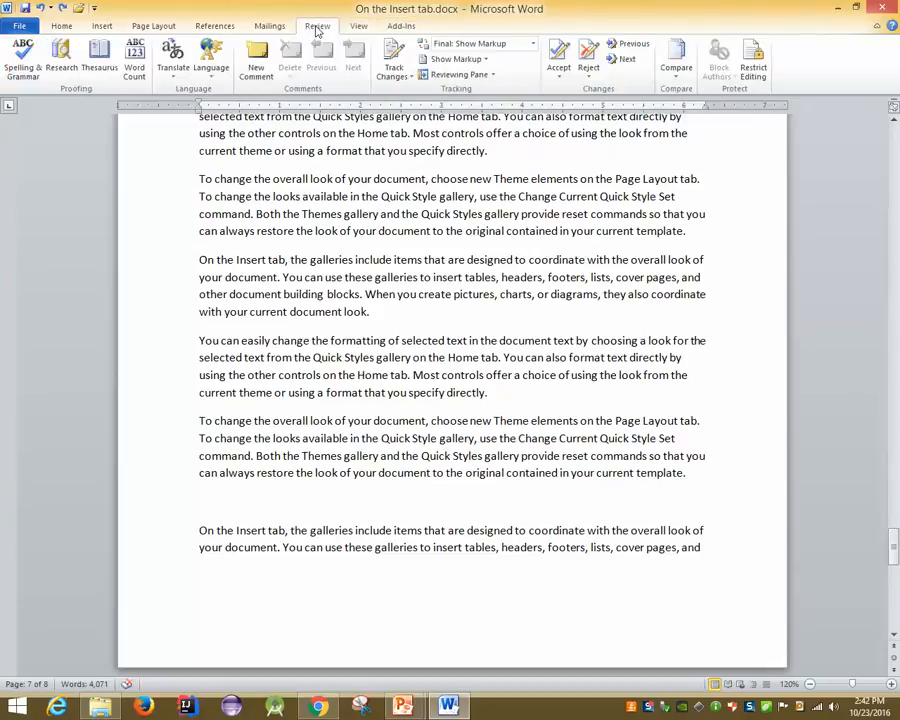
click(270, 26)
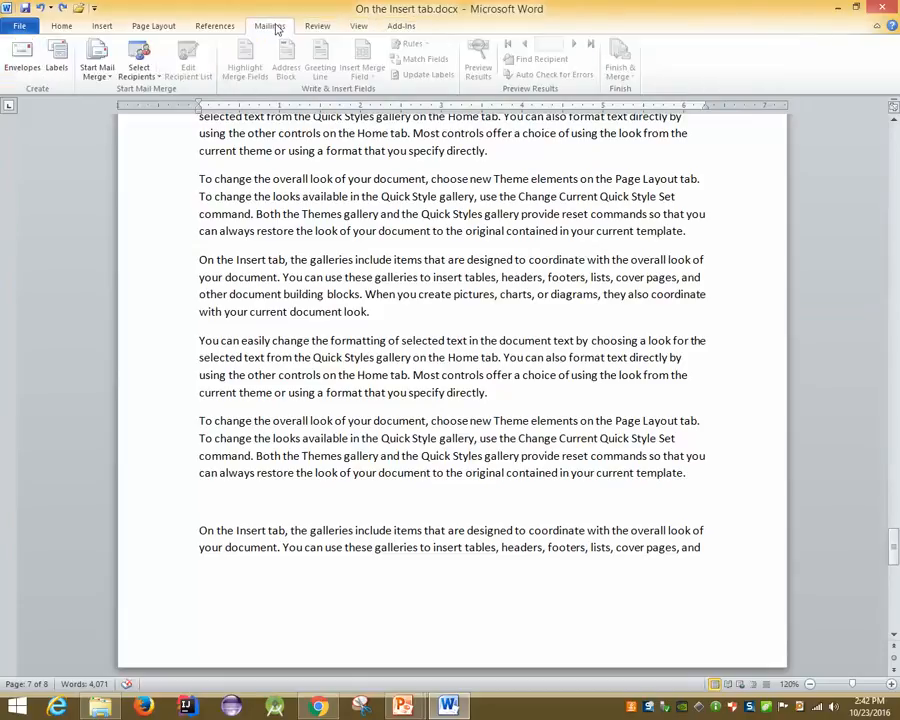
click(218, 27)
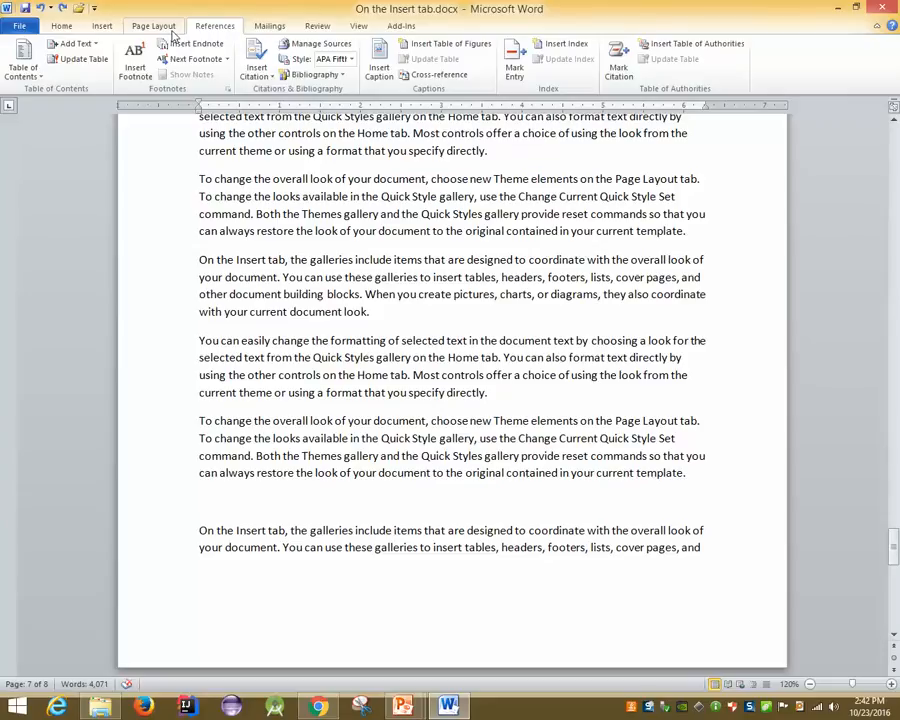
click(155, 26)
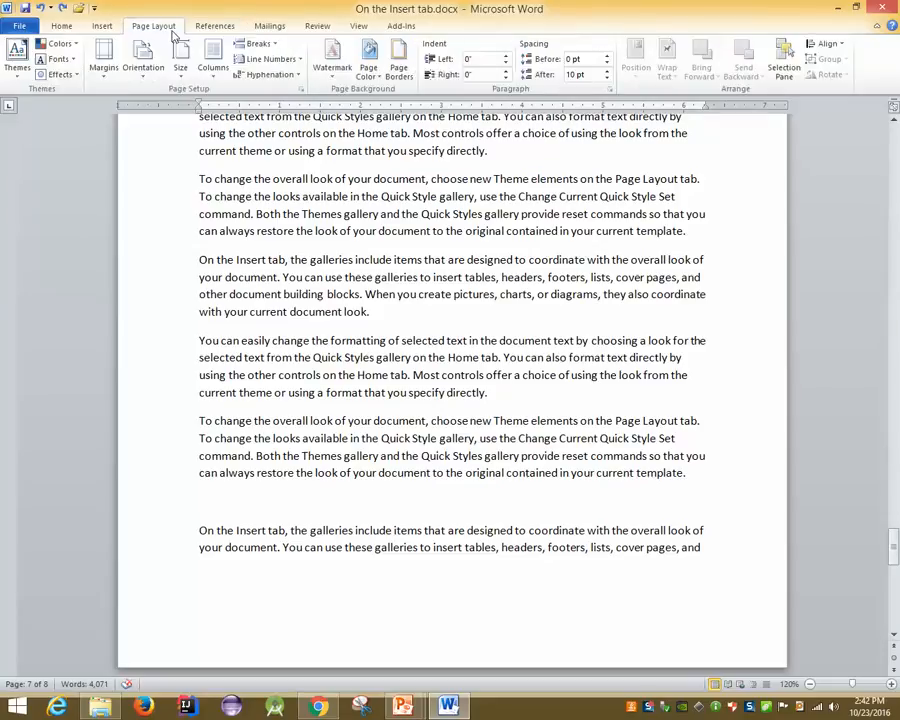
click(104, 28)
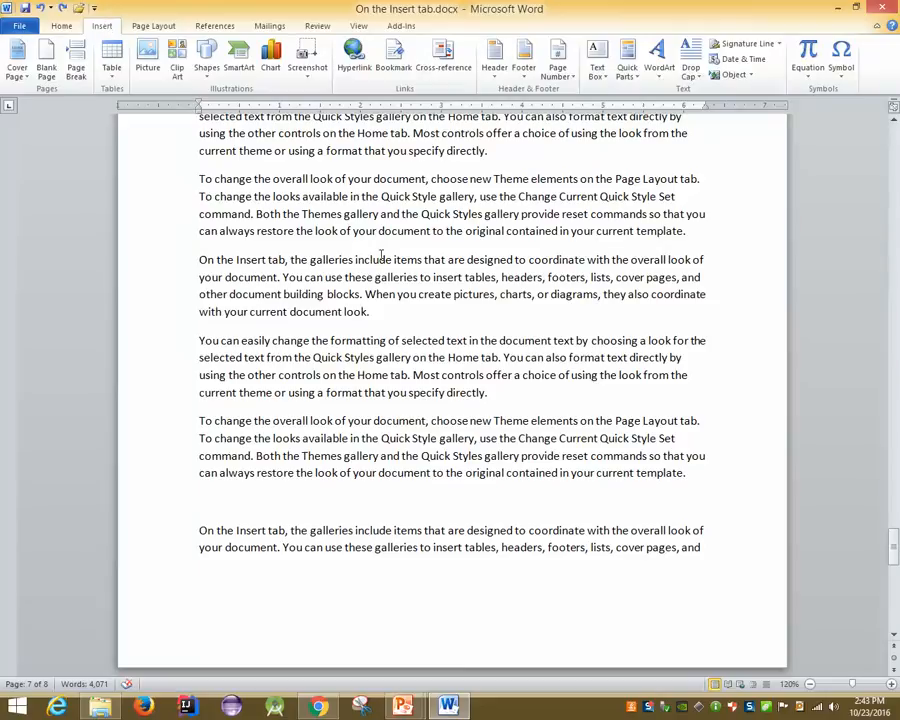
Use Go To (Ctrl+G) to jump to page 4
key(ctrl+g)
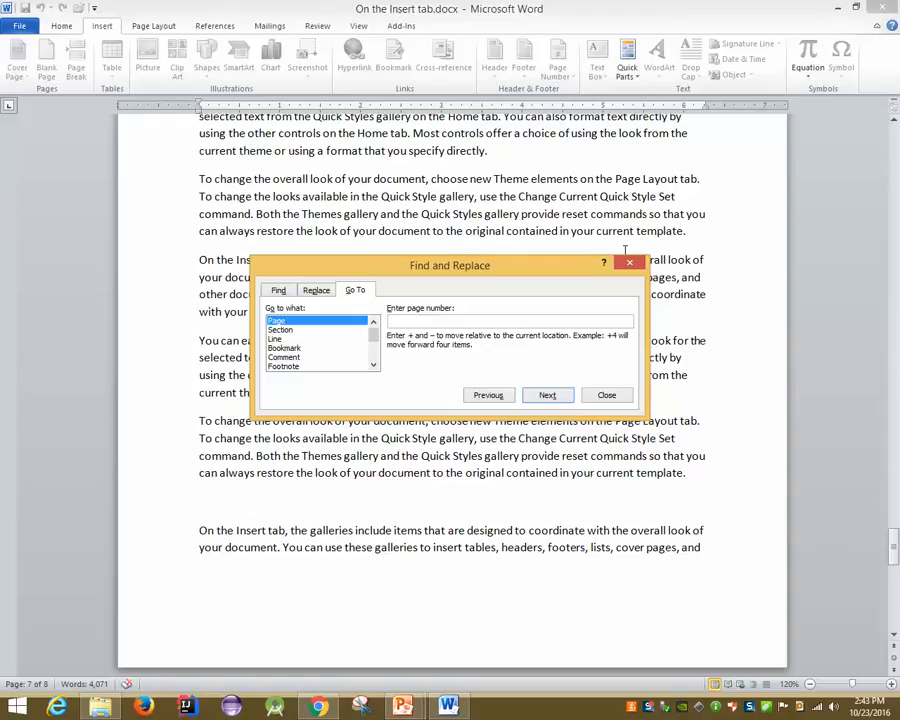
text(4)
key(Return)
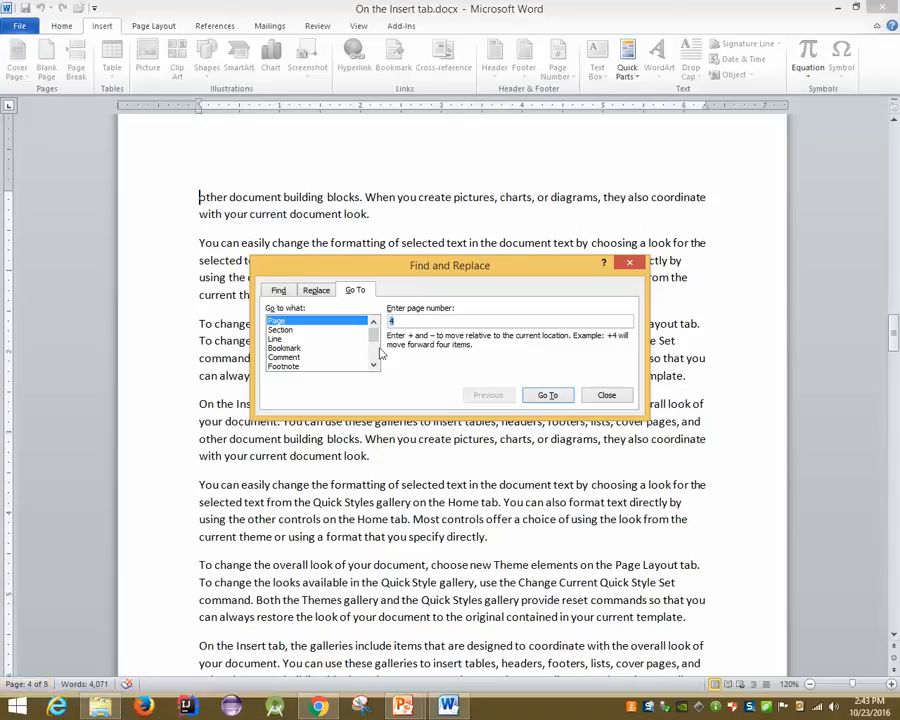
Replace the page number with 8 and jump to the last page
click(430, 321)
key(BackSpace)
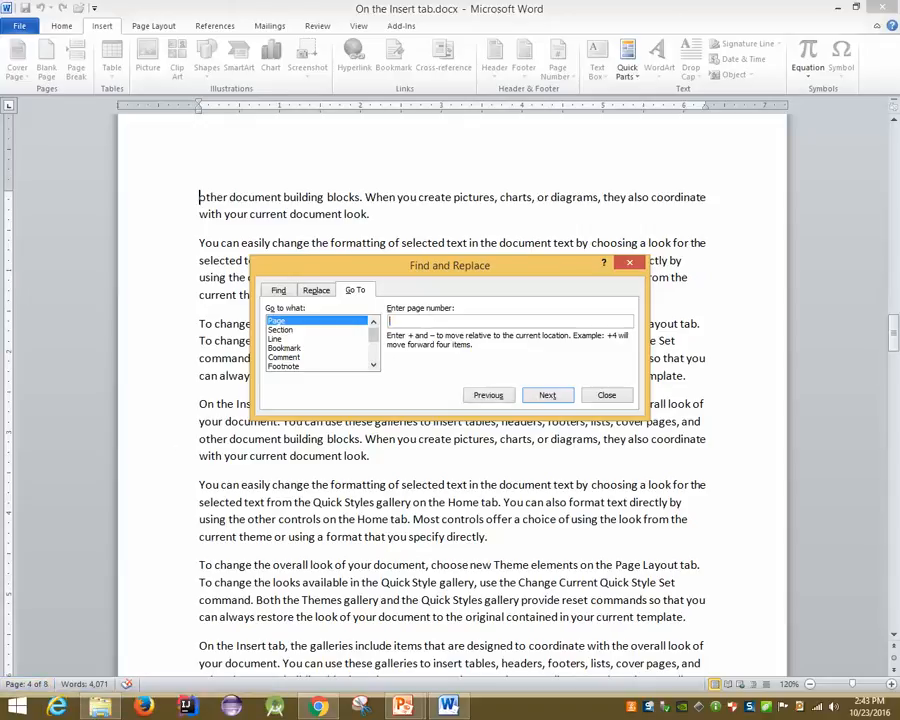
text(8)
key(Return)
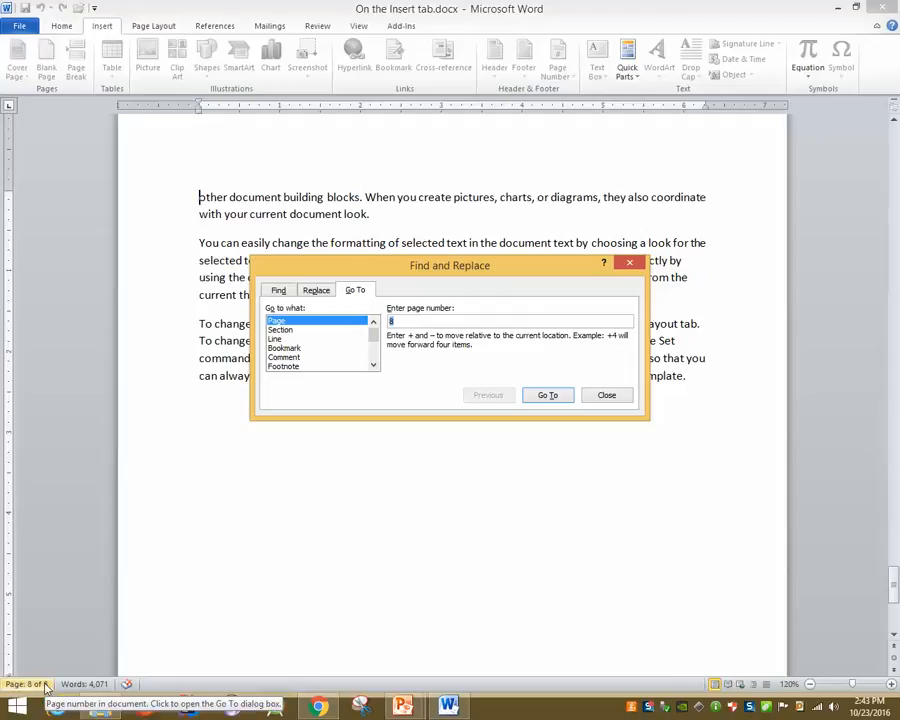
Close the Go To dialog, reopen it from the status bar page indicator, and close it again
click(606, 395)
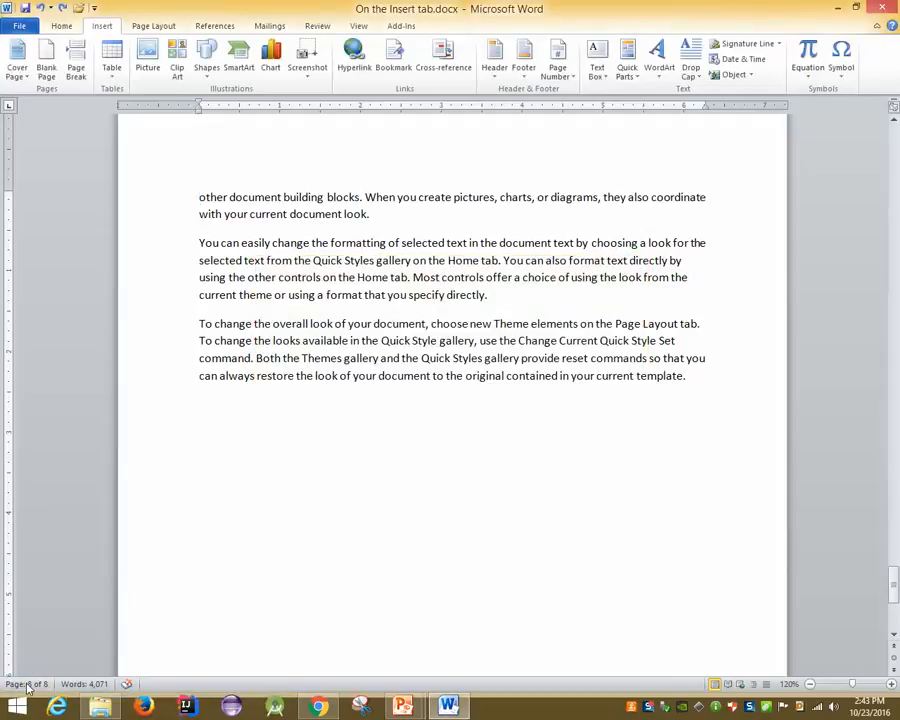
click(28, 684)
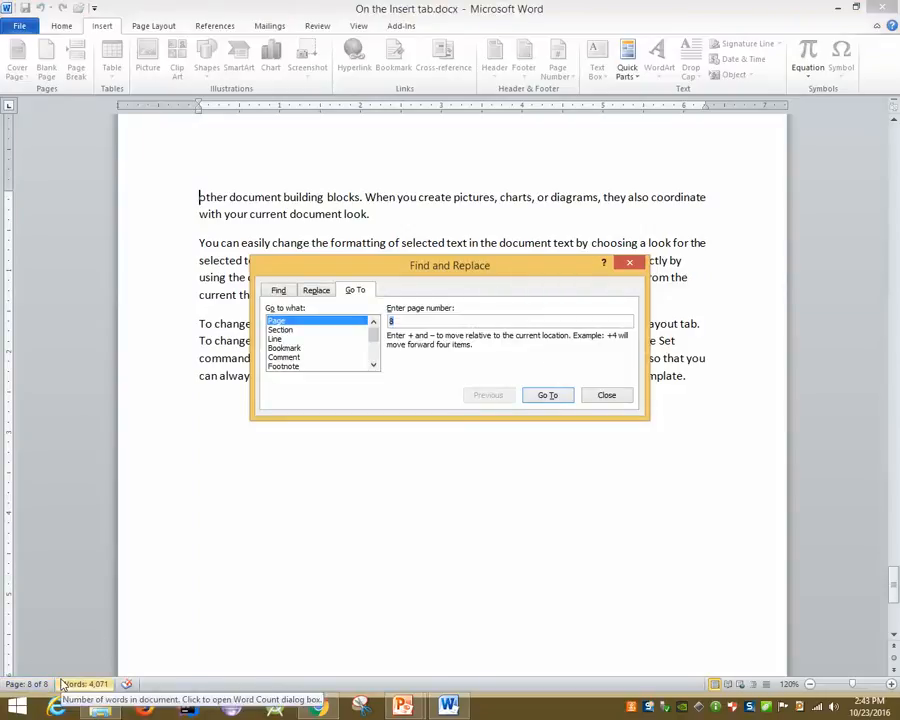
click(610, 395)
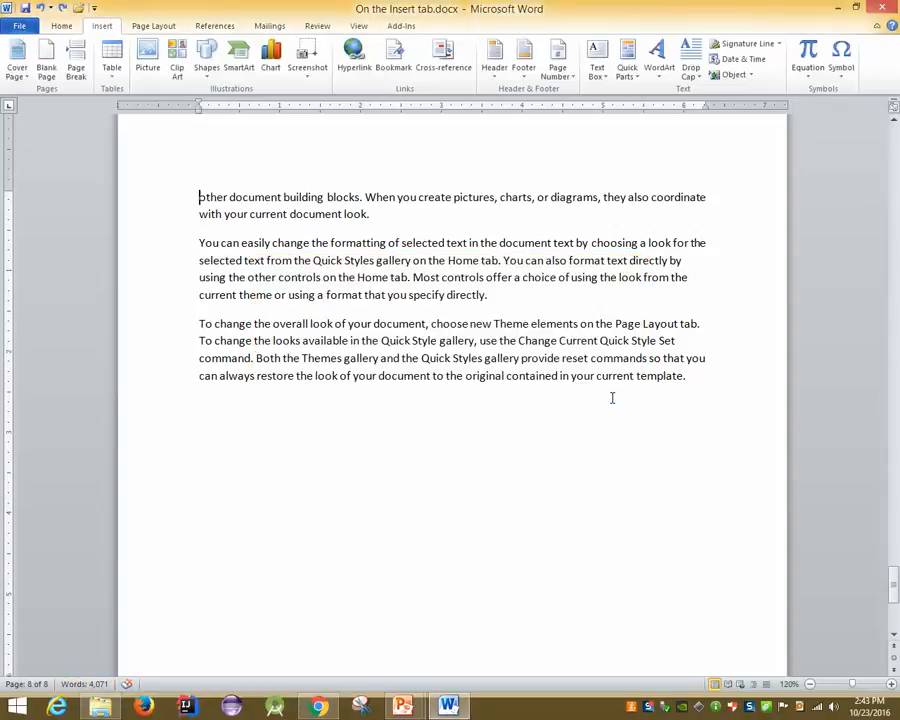
Search the document for 'theme' in the Navigation pane, finding 66 matches
key(ctrl+f)
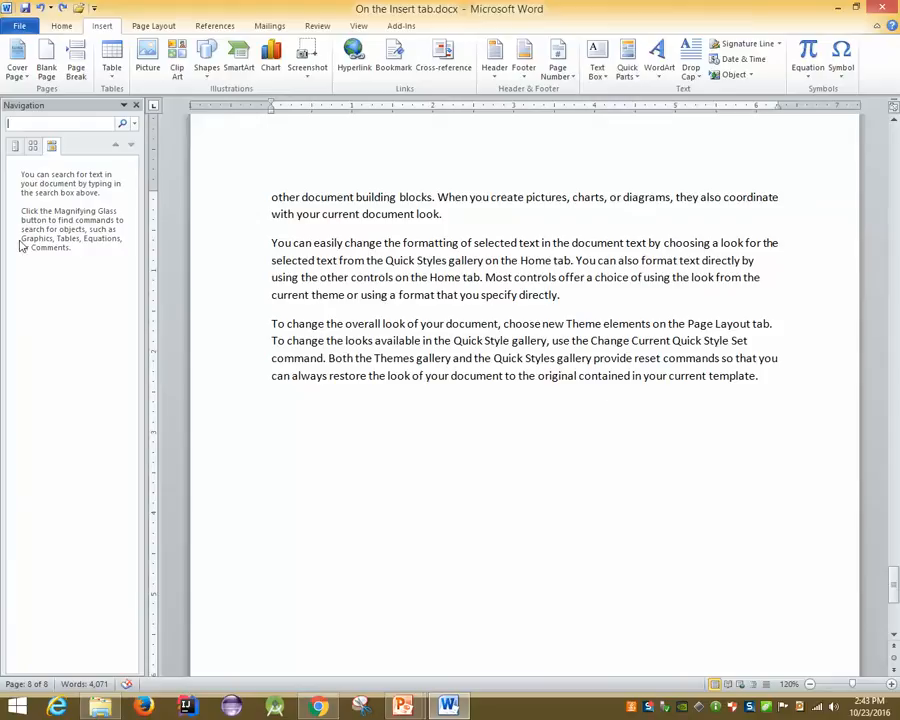
text(theme)
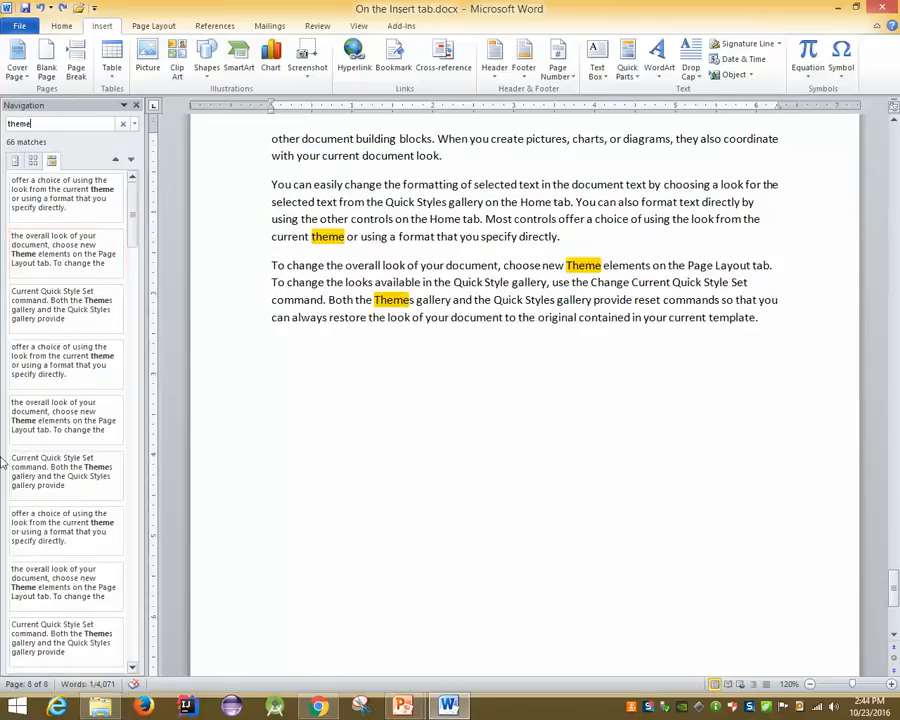
scroll(414, 238, up, 10)
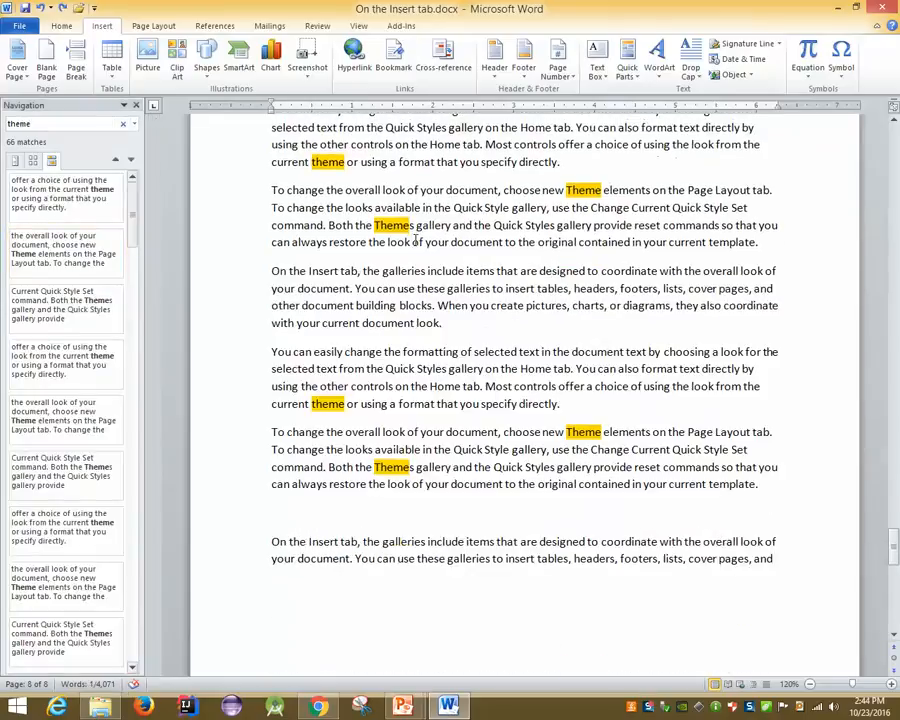
scroll(69, 340, up, 1)
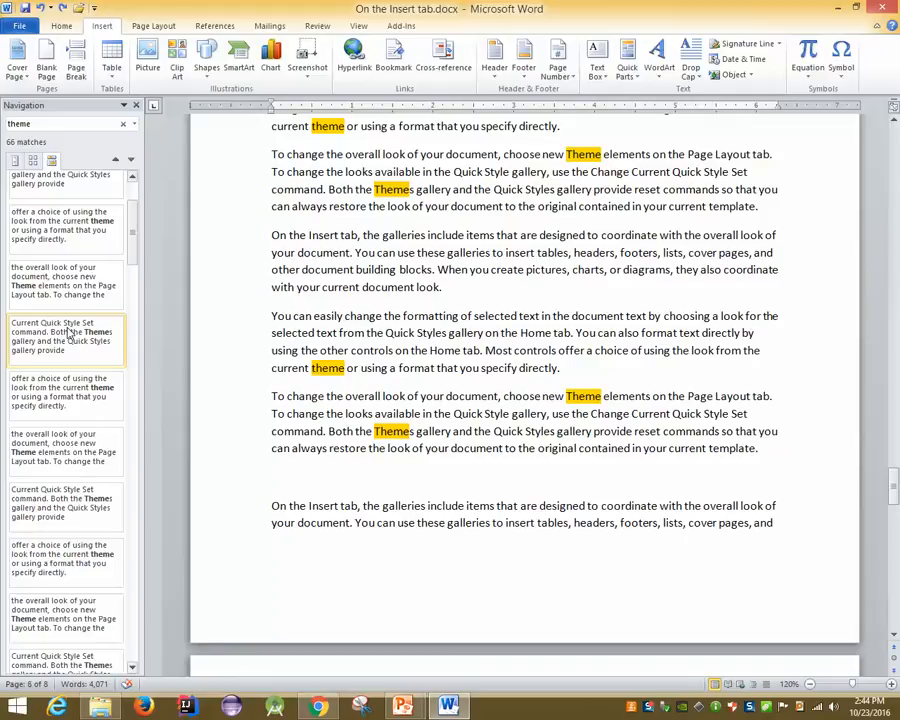
Try the Find tab of Find and Replace, cancel it, then close the Navigation pane to clear highlights
key(ctrl+g)
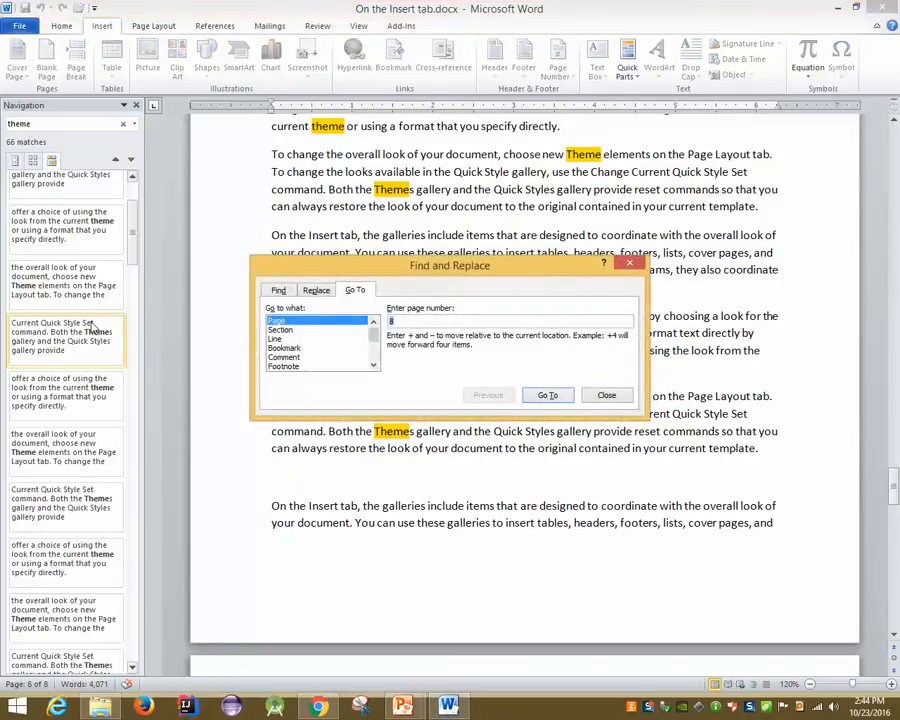
click(281, 292)
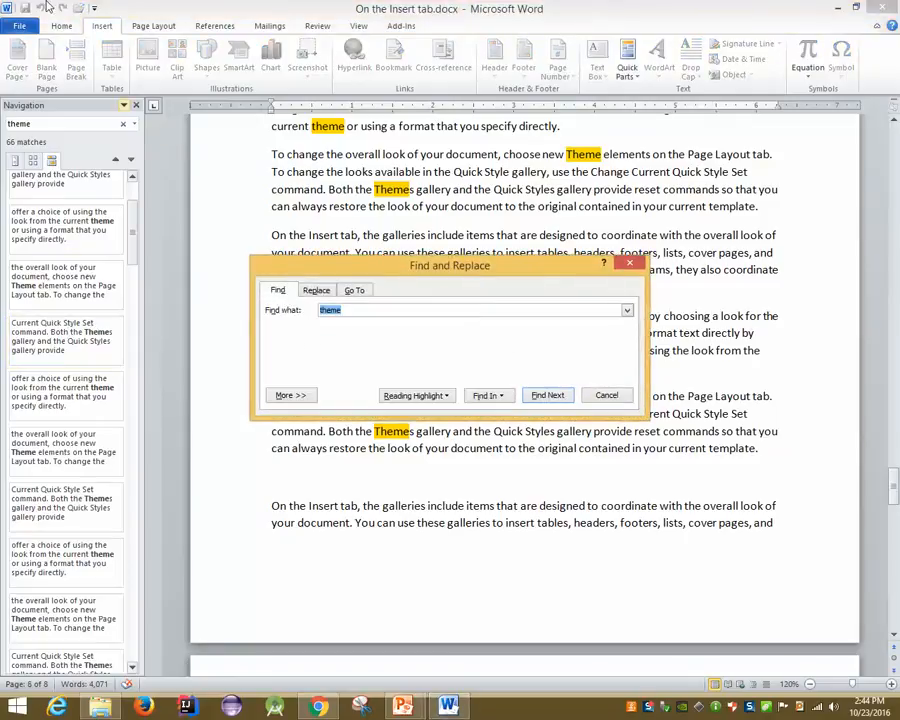
click(136, 105)
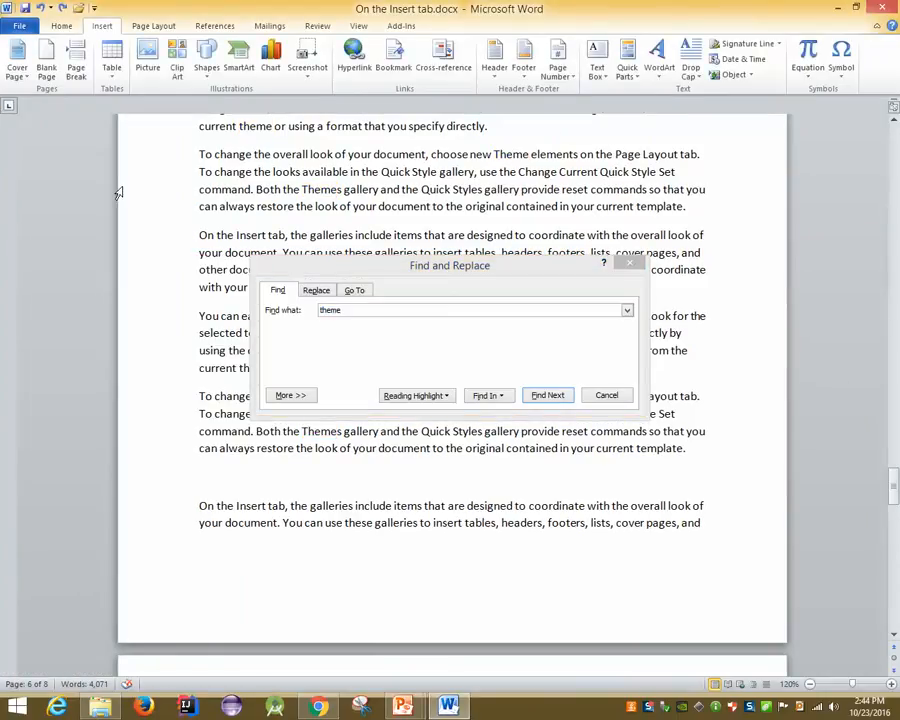
scroll(117, 192, down, 1)
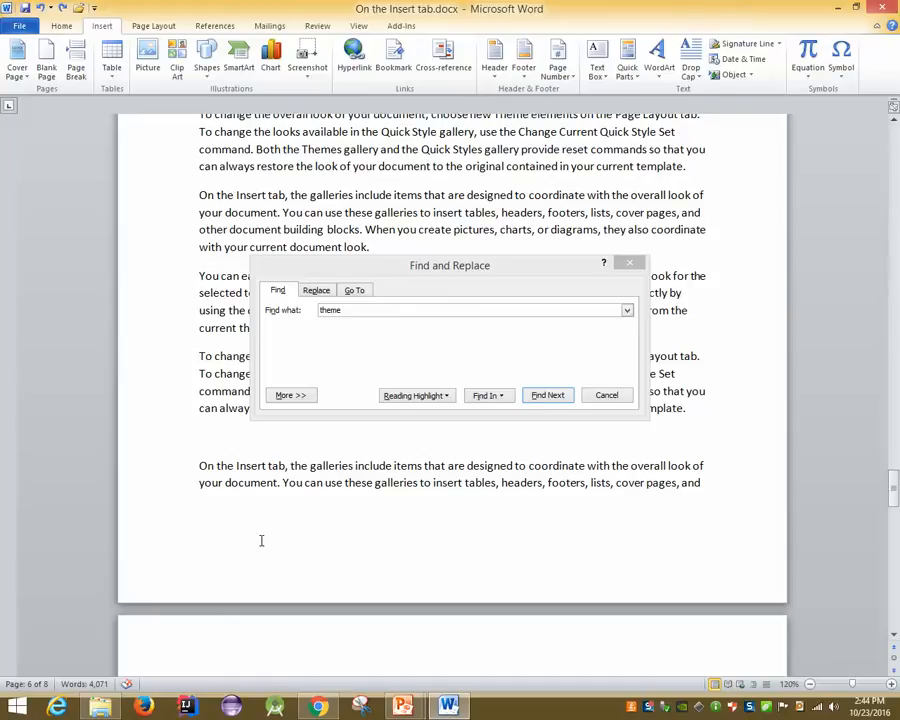
click(600, 398)
key(ctrl+f)
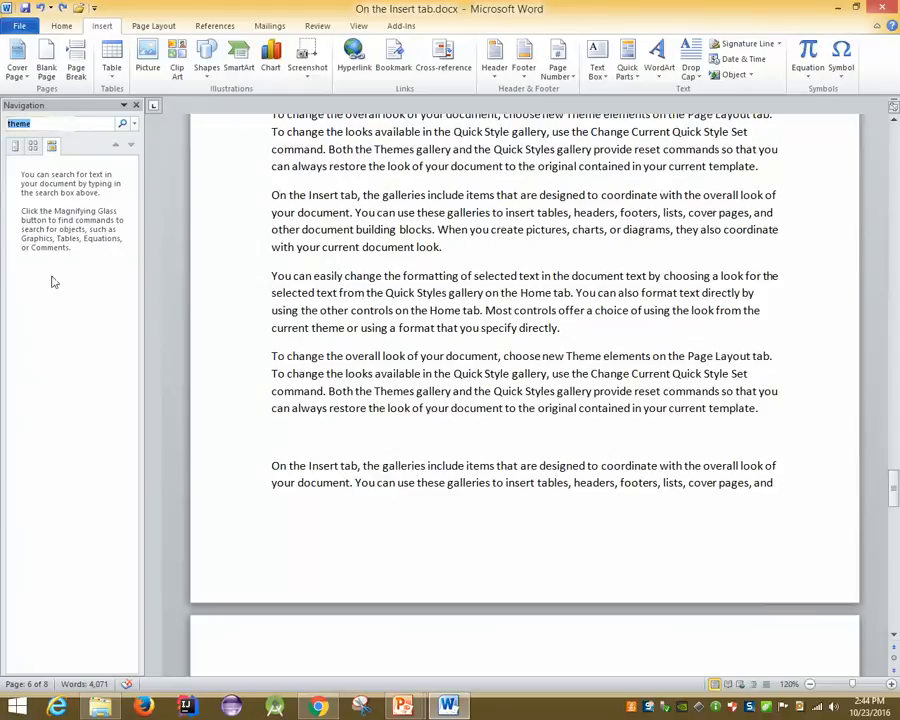
click(136, 105)
Return to the slide show and advance to the 'MS Word 2010: Save Document' slide
mouse_move(403, 706)
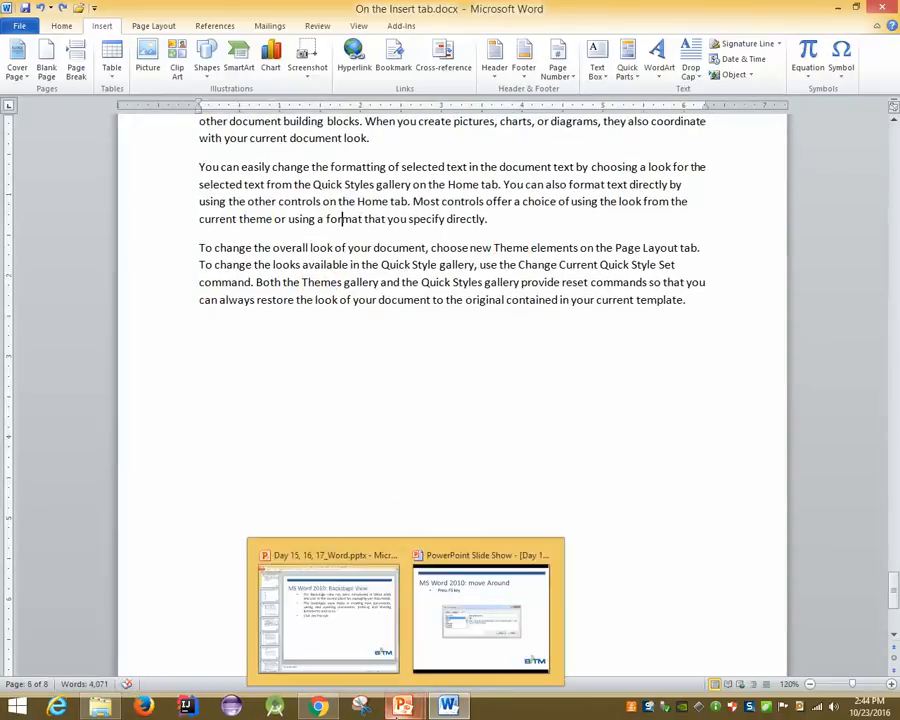
click(481, 650)
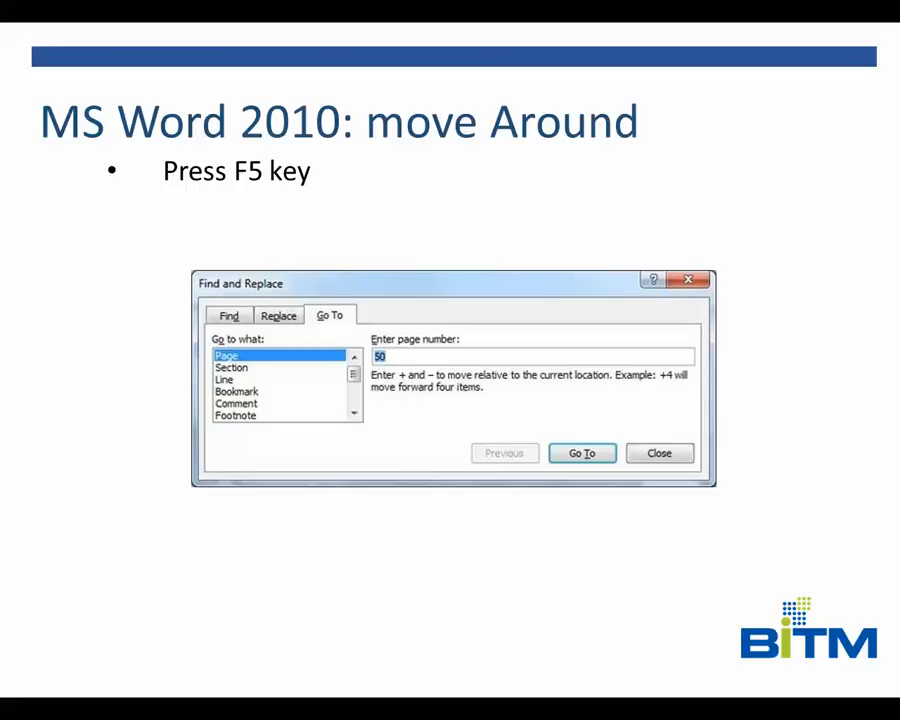
key(Right)
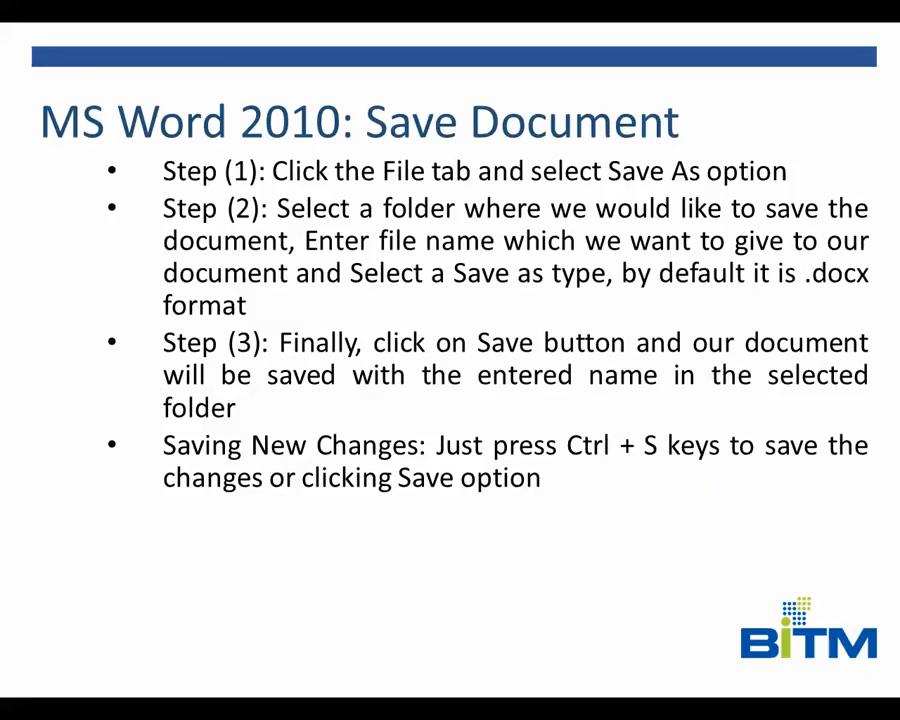
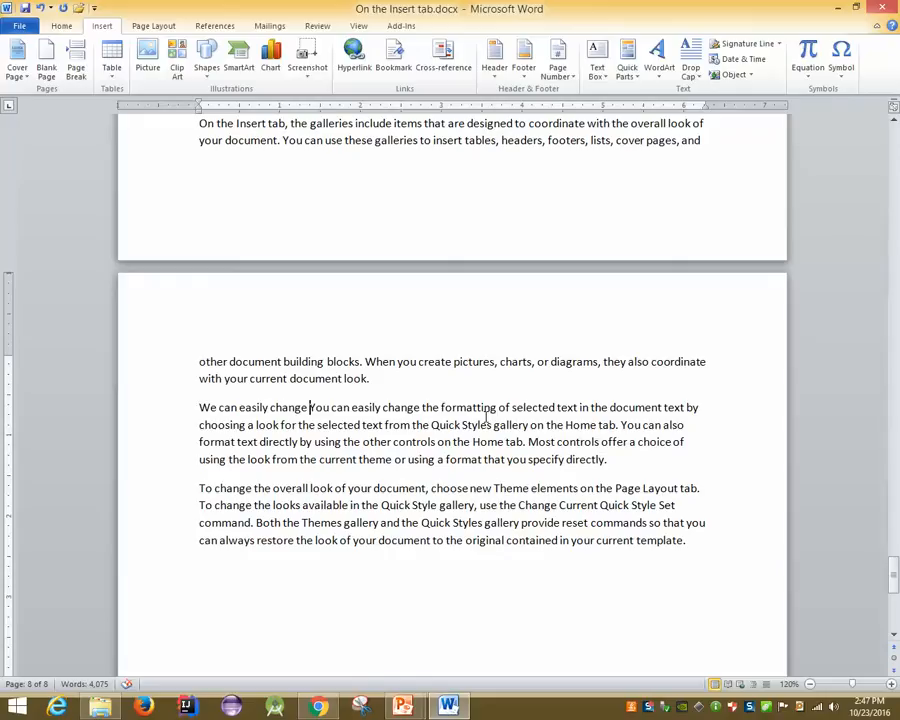
Save the document, view the 'Insert and Replace' slide, then return to Word
click(24, 9)
mouse_move(403, 706)
click(422, 648)
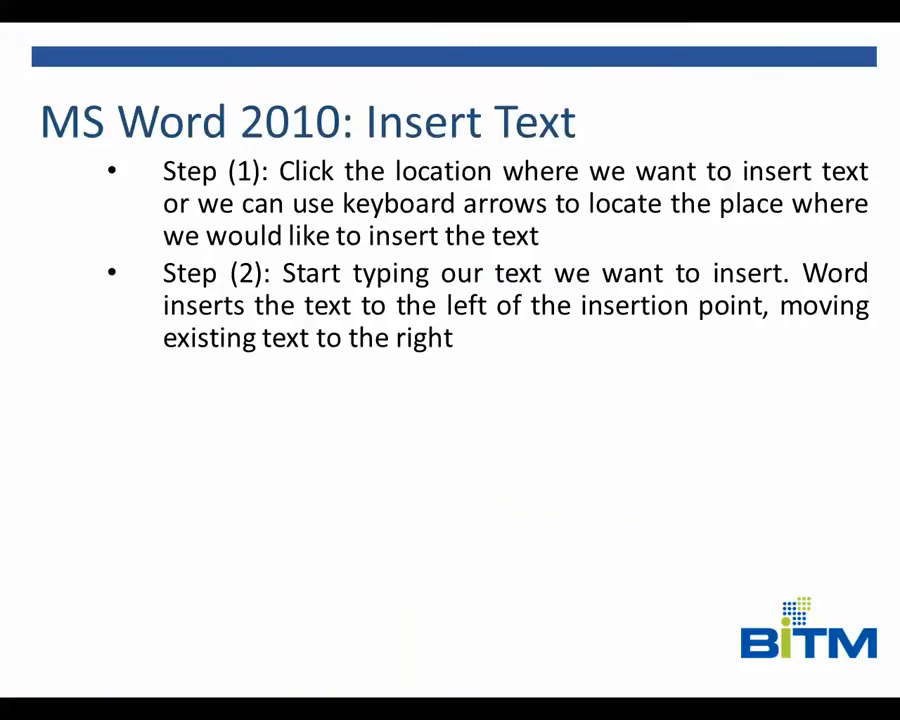
key(Right)
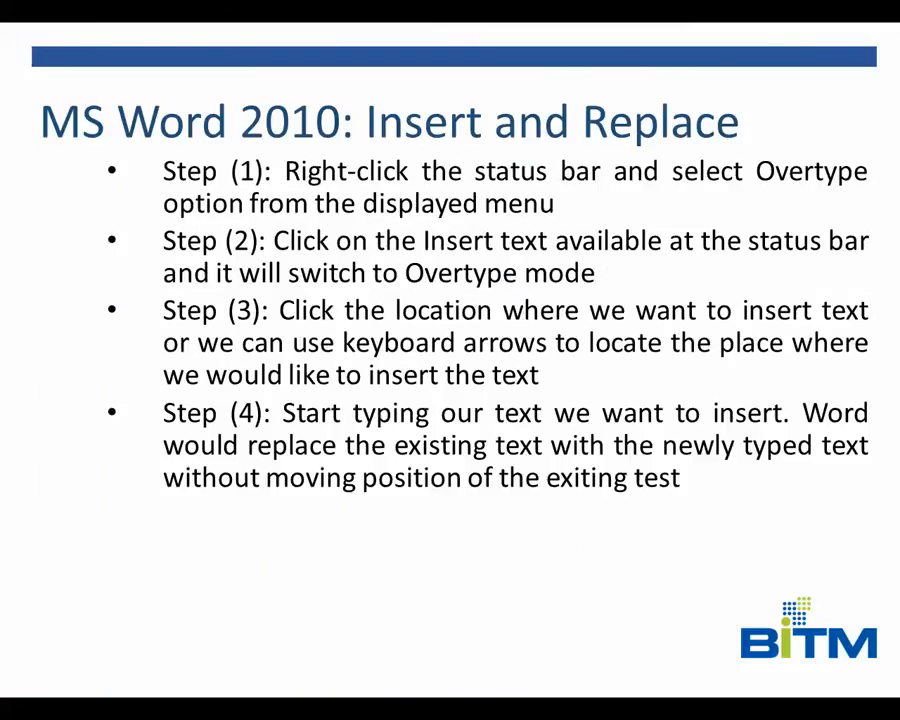
key(super+d)
click(448, 706)
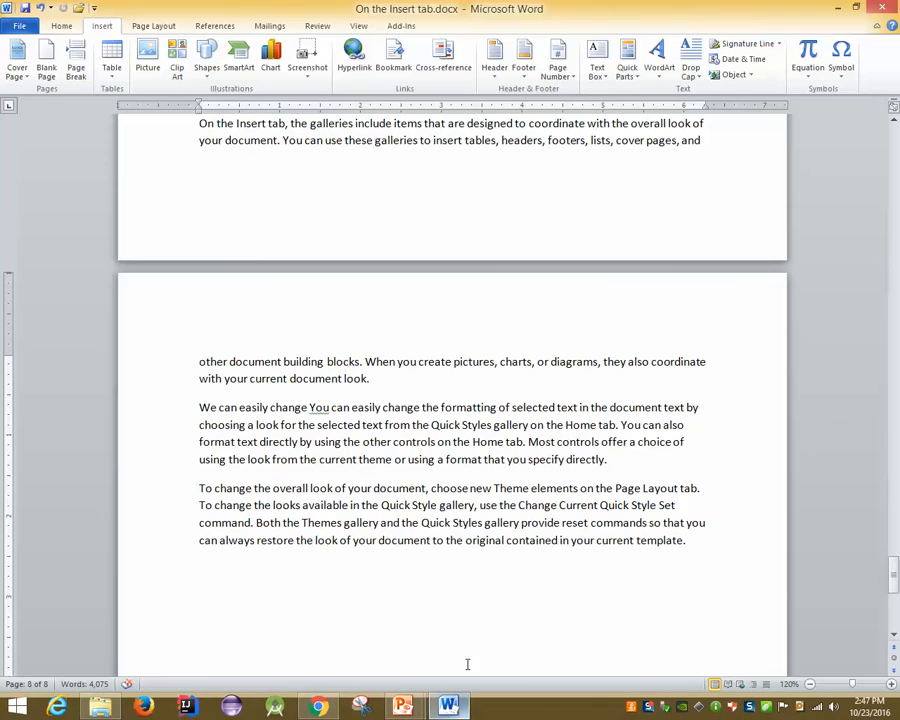
Show the Overtype indicator on the status bar and switch typing to Overtype mode
scroll(401, 344, up, 6)
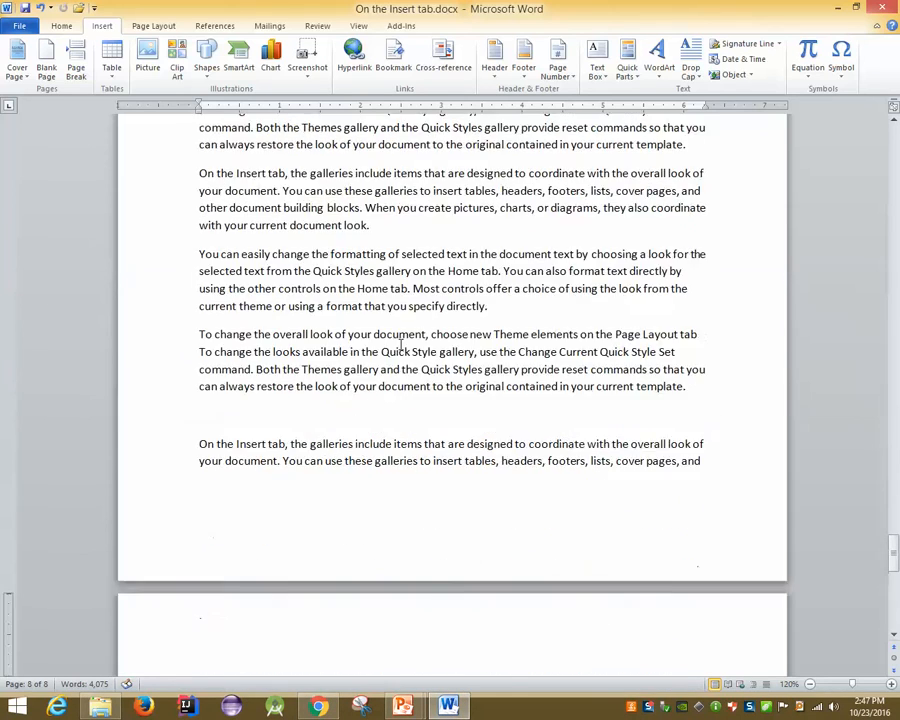
scroll(401, 344, up, 5)
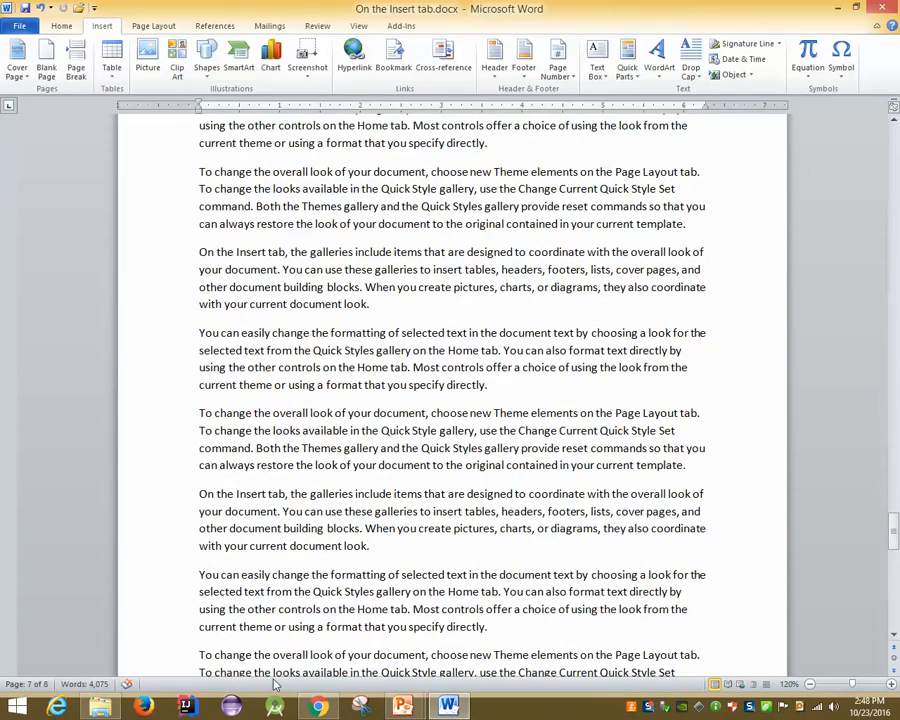
right_click(277, 684)
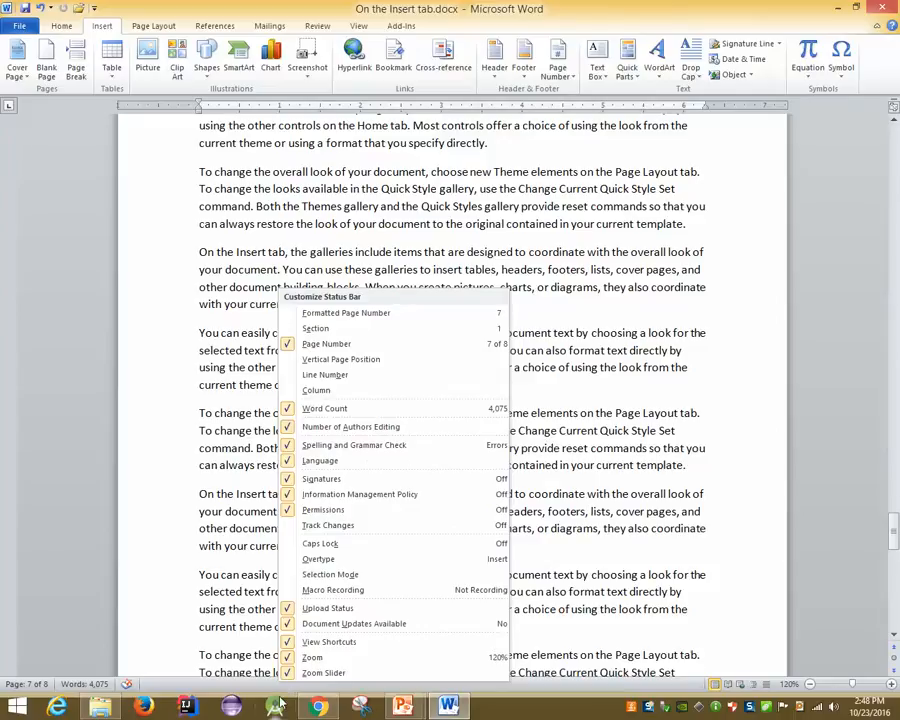
click(319, 561)
click(204, 686)
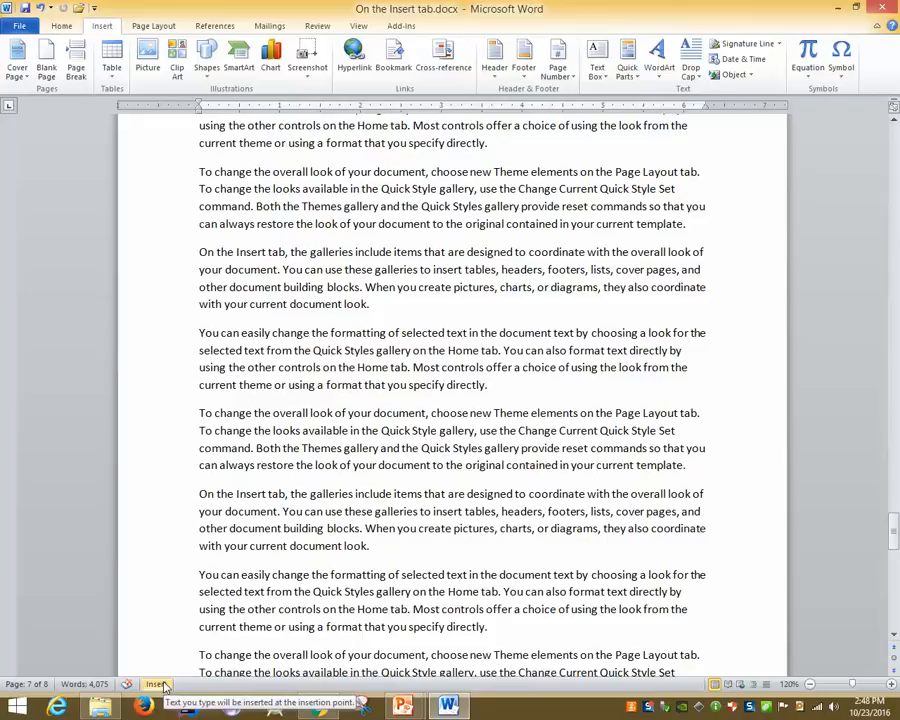
click(160, 684)
click(193, 412)
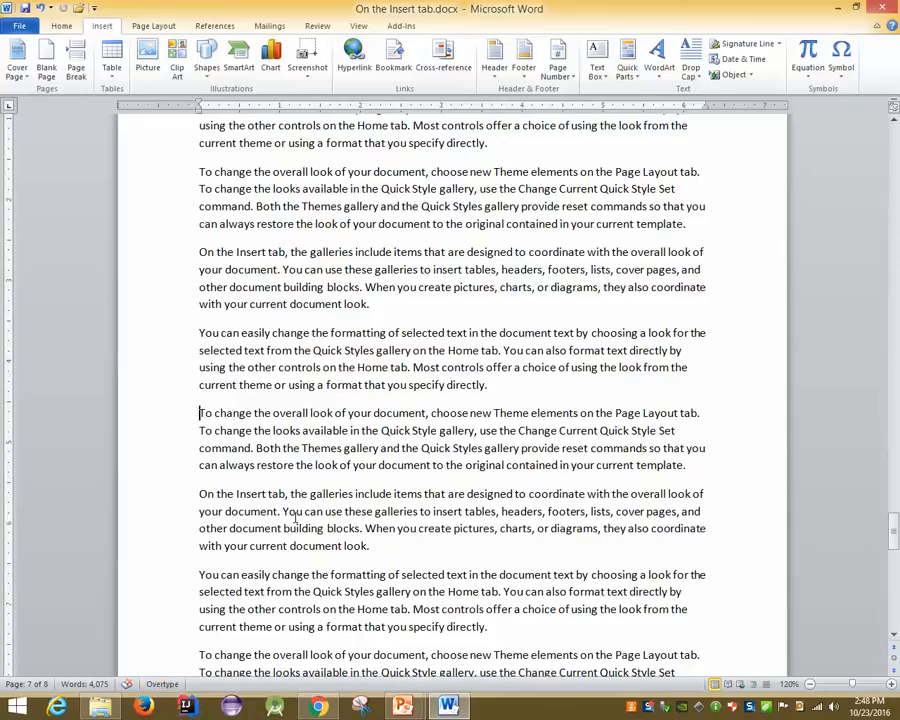
Overtype the paragraph start with 'On tha insert tab', then insert 'Bangladesh is my home country.' in Insert mode
text(o)
key(Left)
text(One)
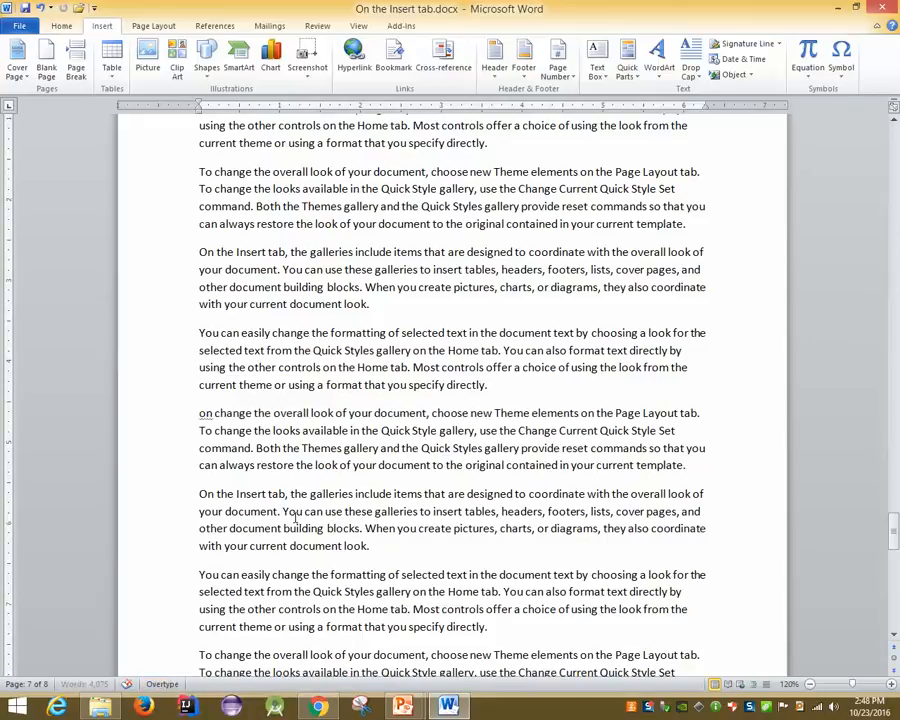
key(BackSpace)
key(BackSpace)
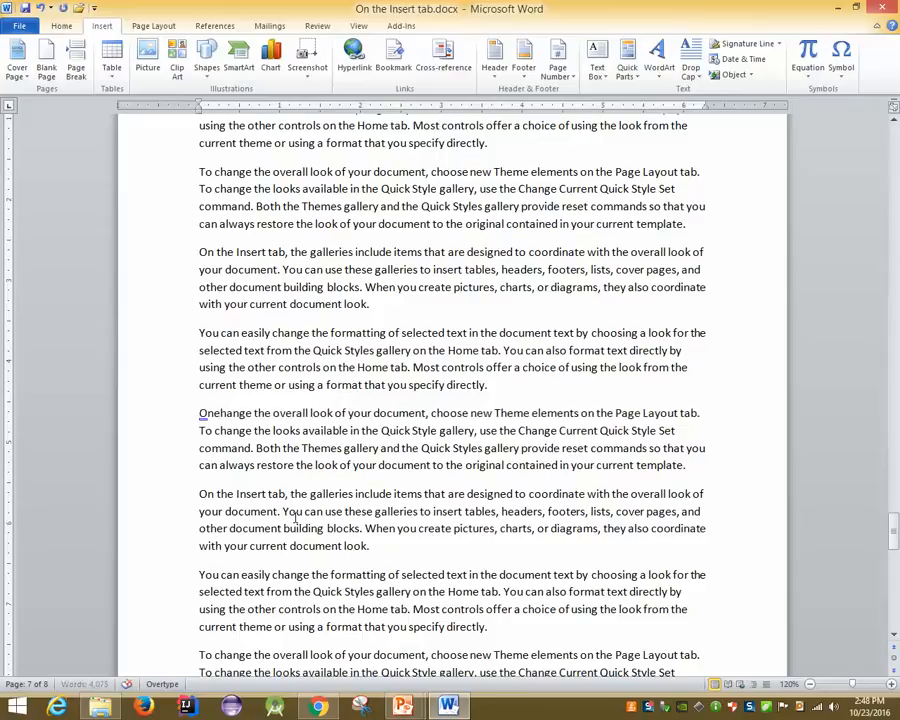
text(tha in)
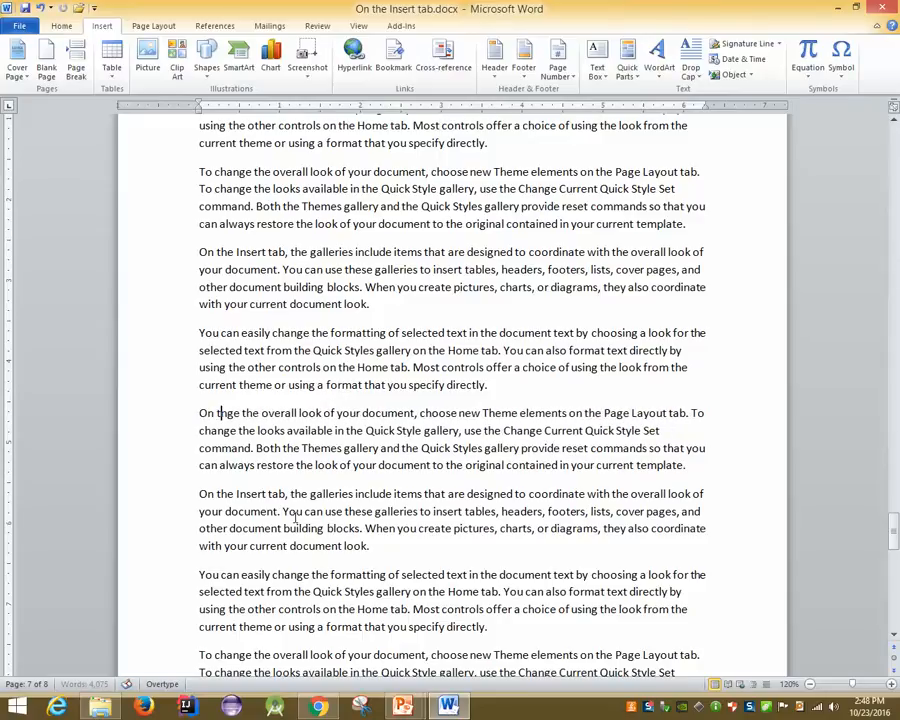
text(sert t)
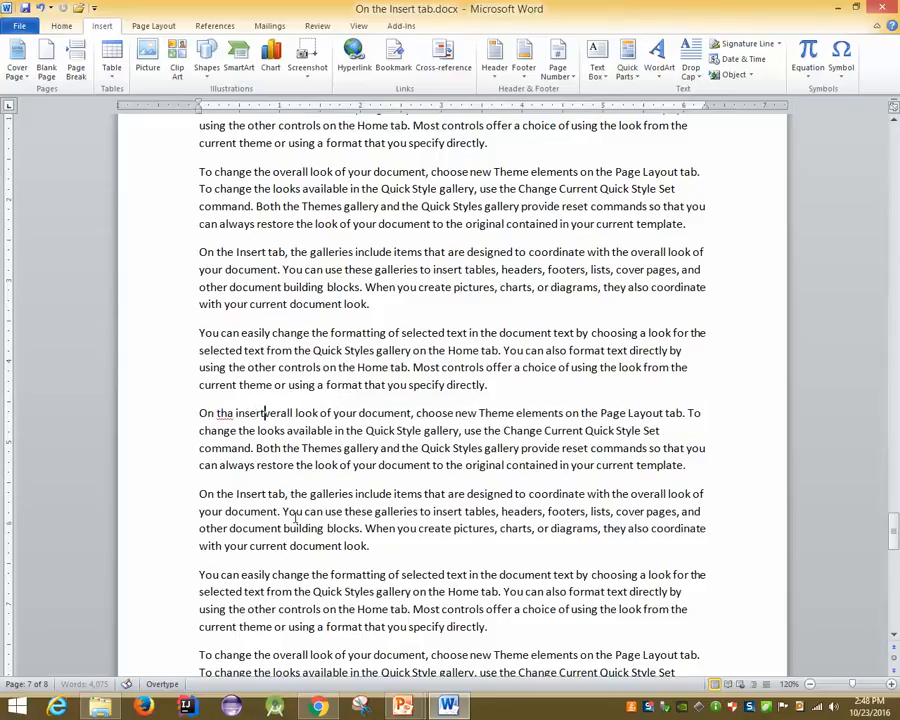
text(ab)
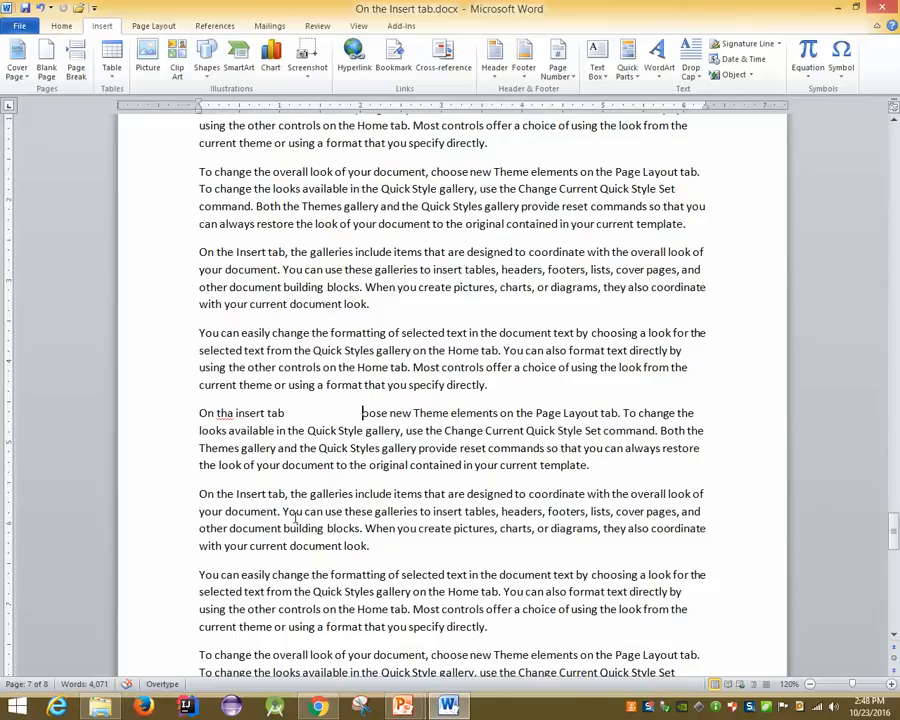
click(152, 686)
text(Banglad)
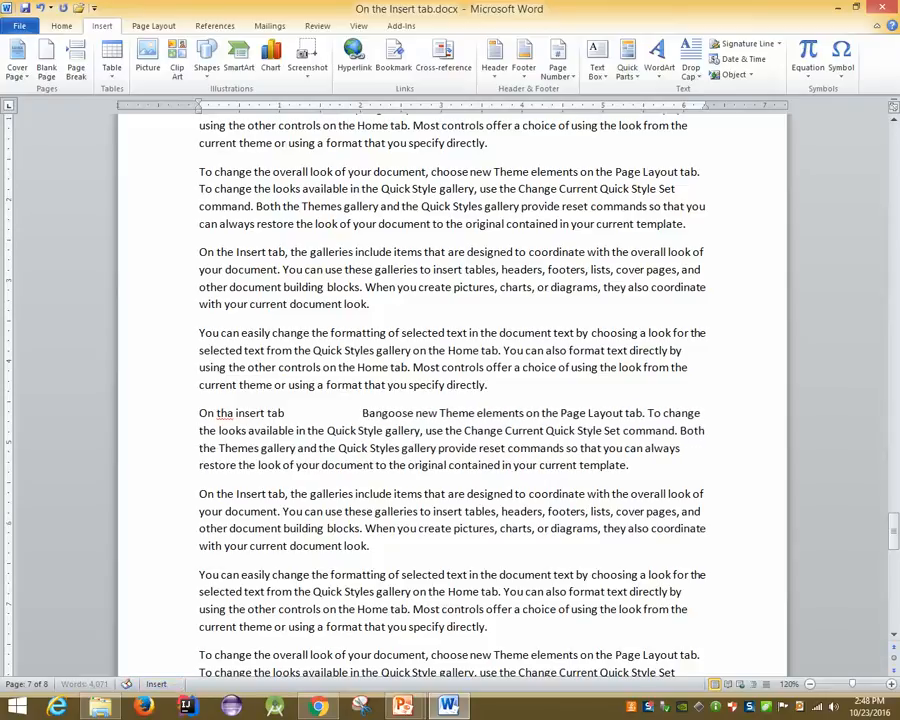
text(es )
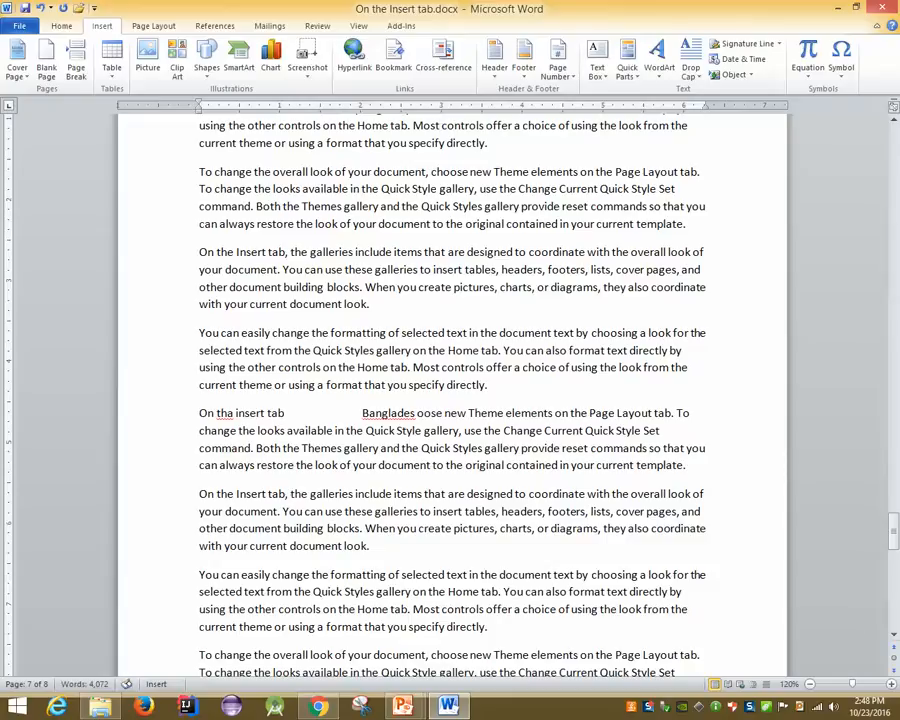
text(h is my)
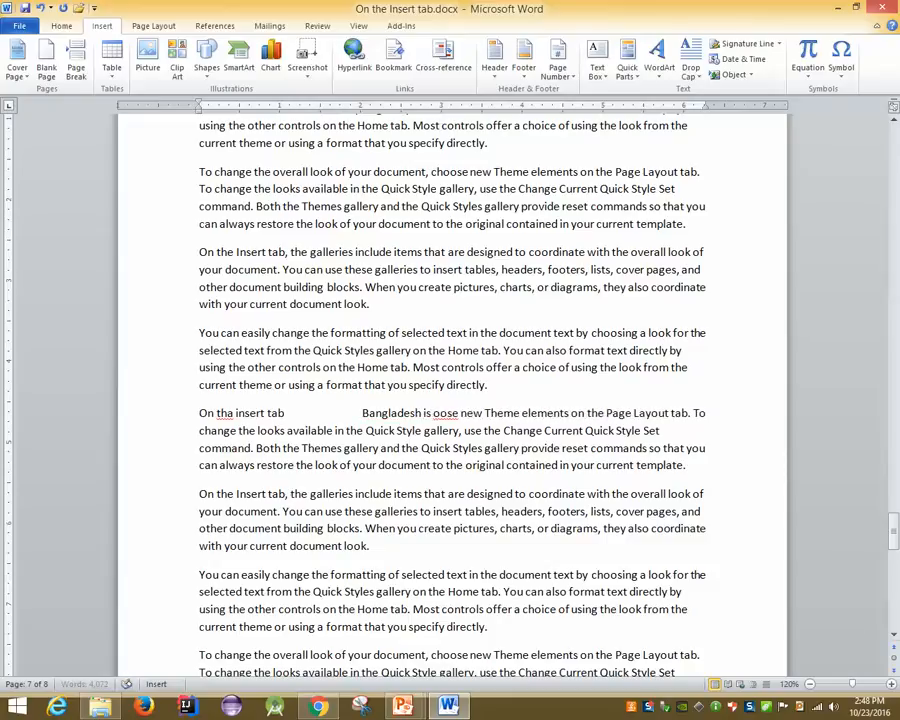
text( home )
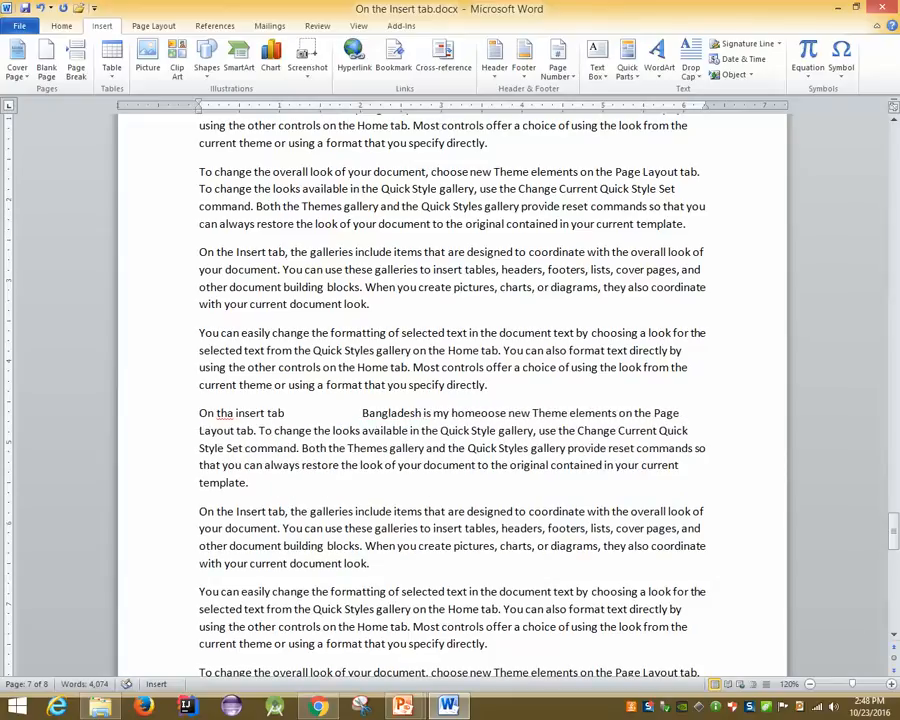
text(count)
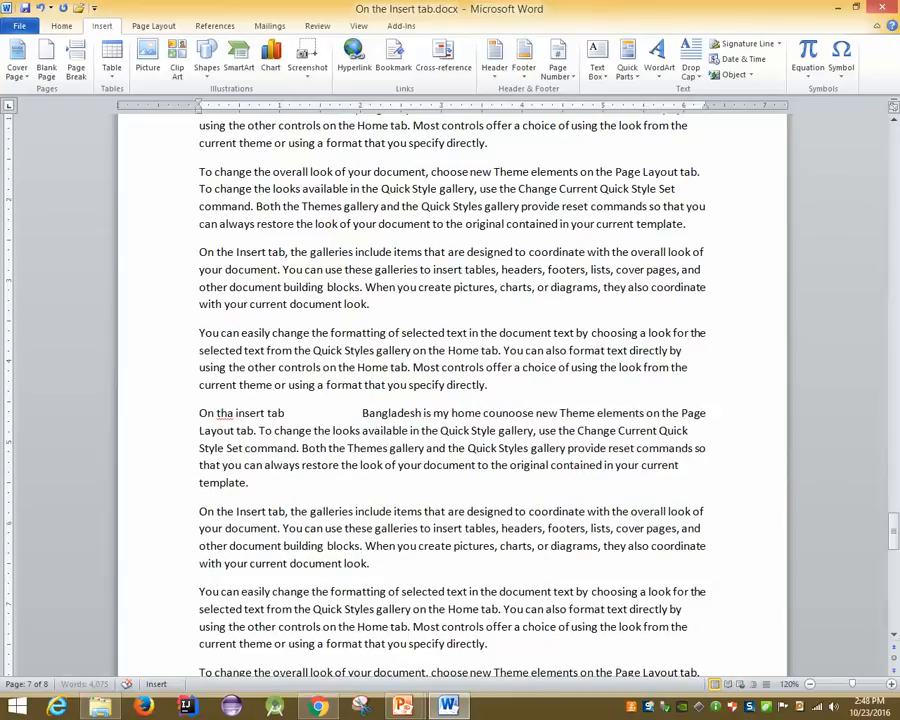
text(ry.)
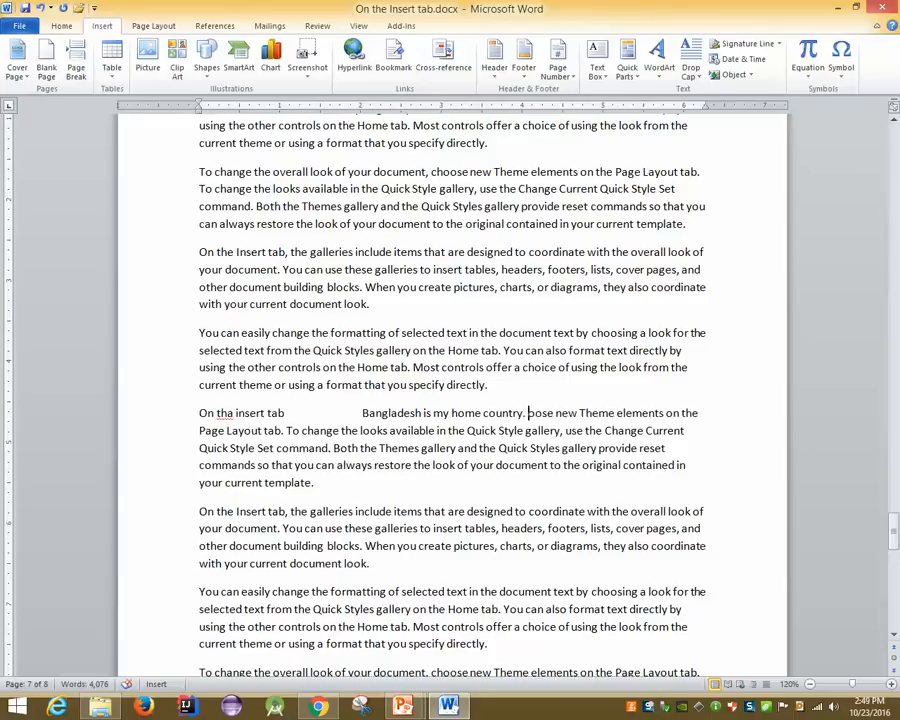
Hide the Overtype status-bar indicator and advance the slide show to the 'Select Text' slide
right_click(270, 684)
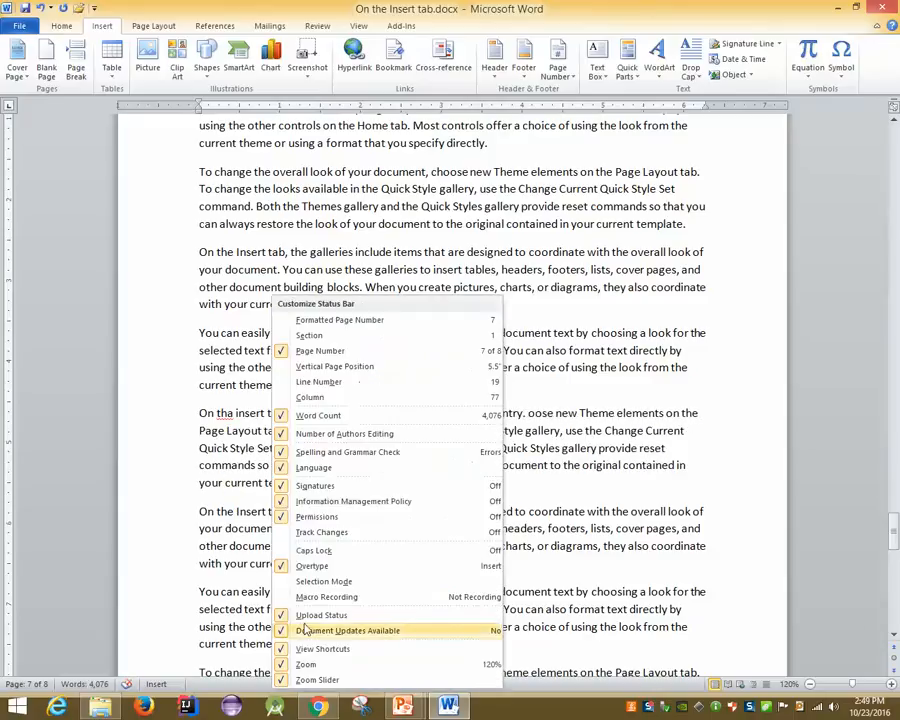
click(298, 570)
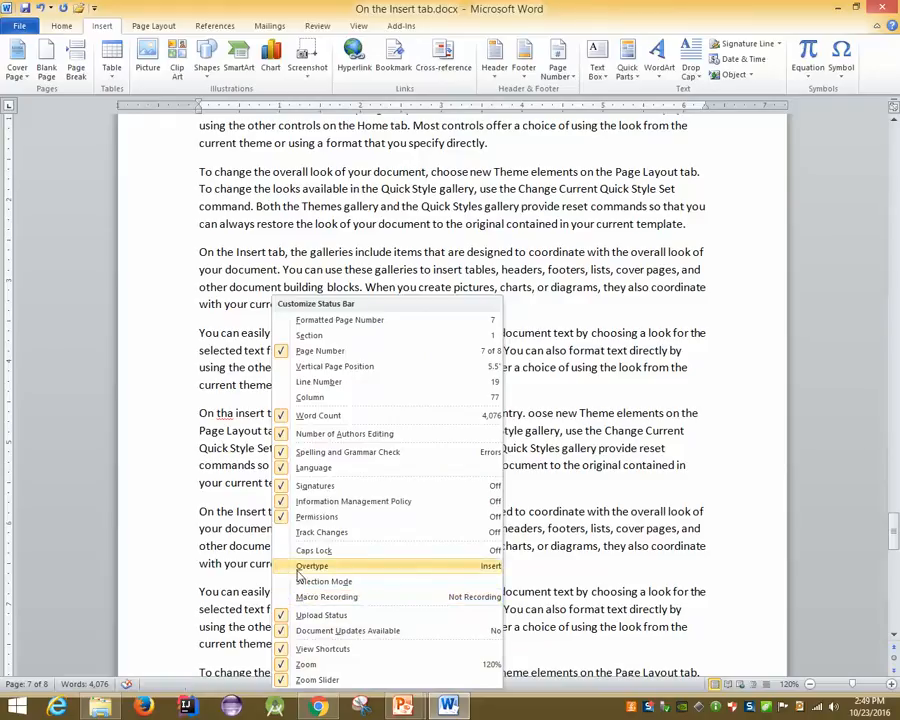
click(403, 706)
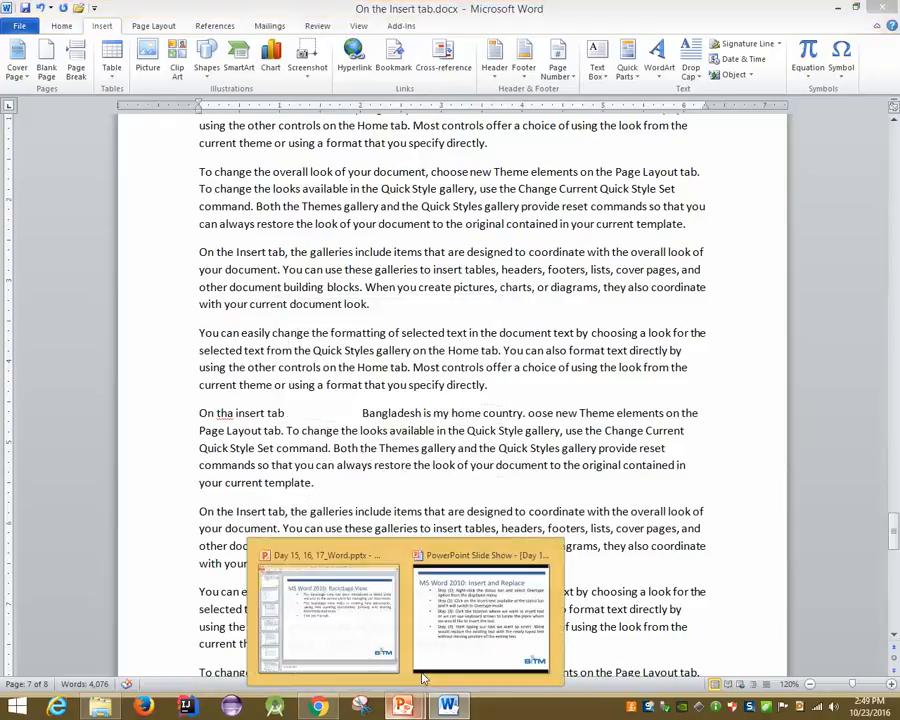
click(467, 622)
key(Right)
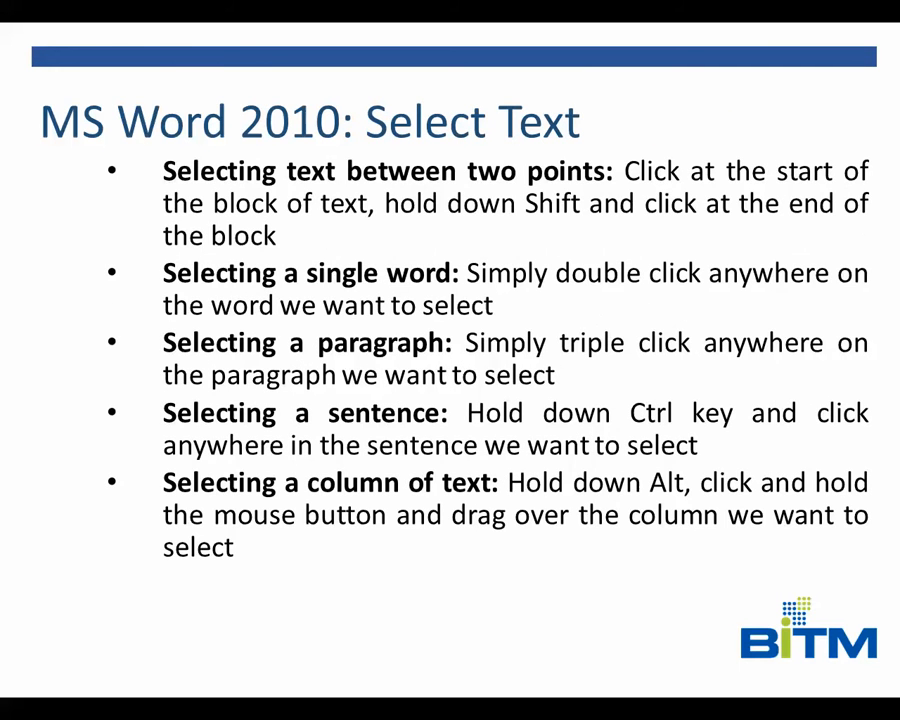
key(super+d)
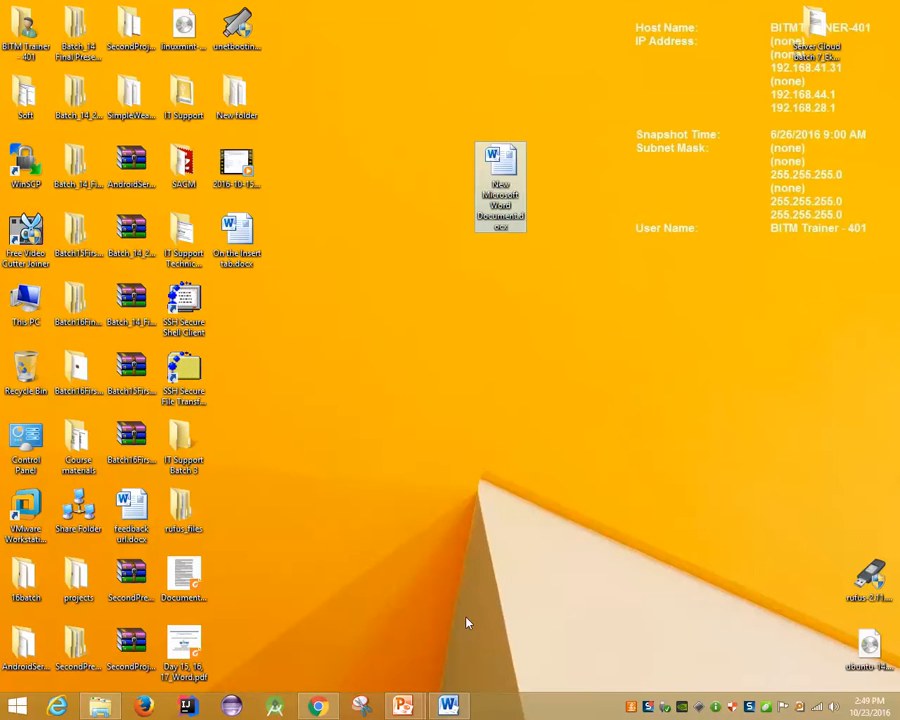
Return to the Word document and scroll back to its beginning
key(super+d)
scroll(461, 507, up, 20)
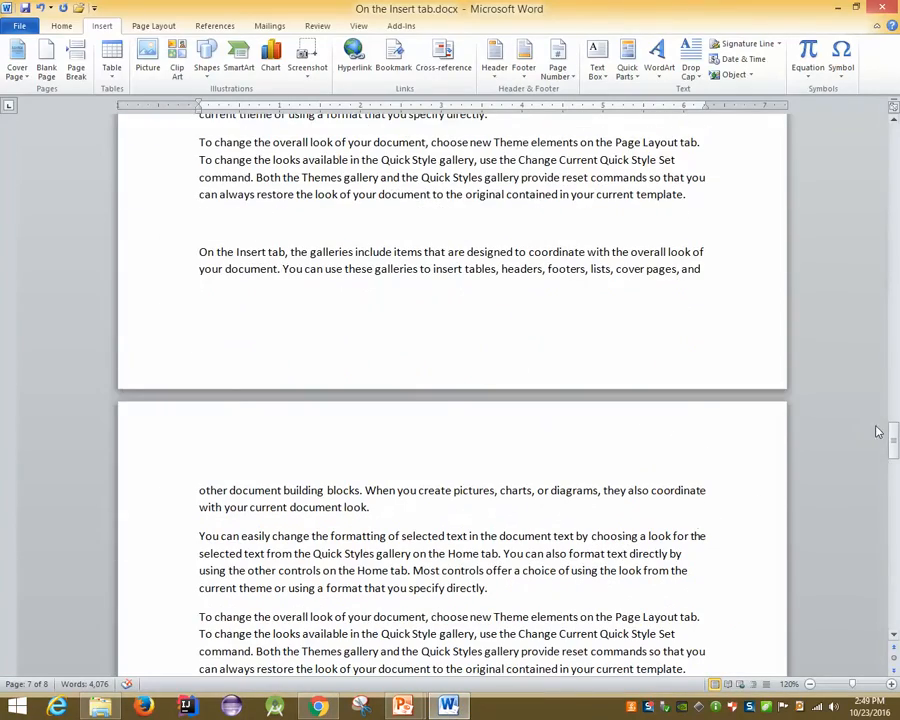
drag(893, 440, 893, 110)
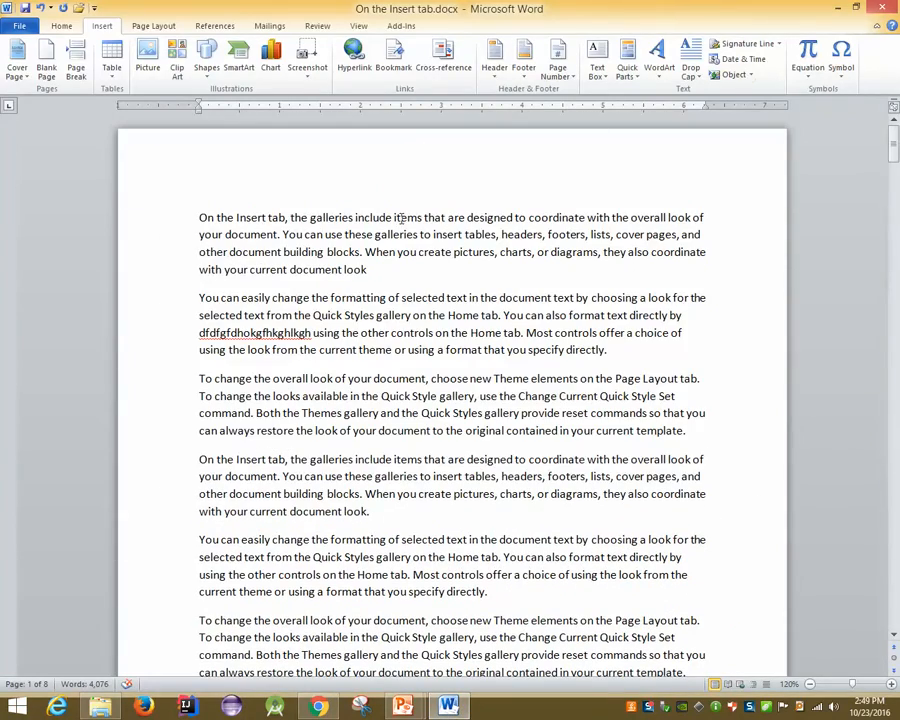
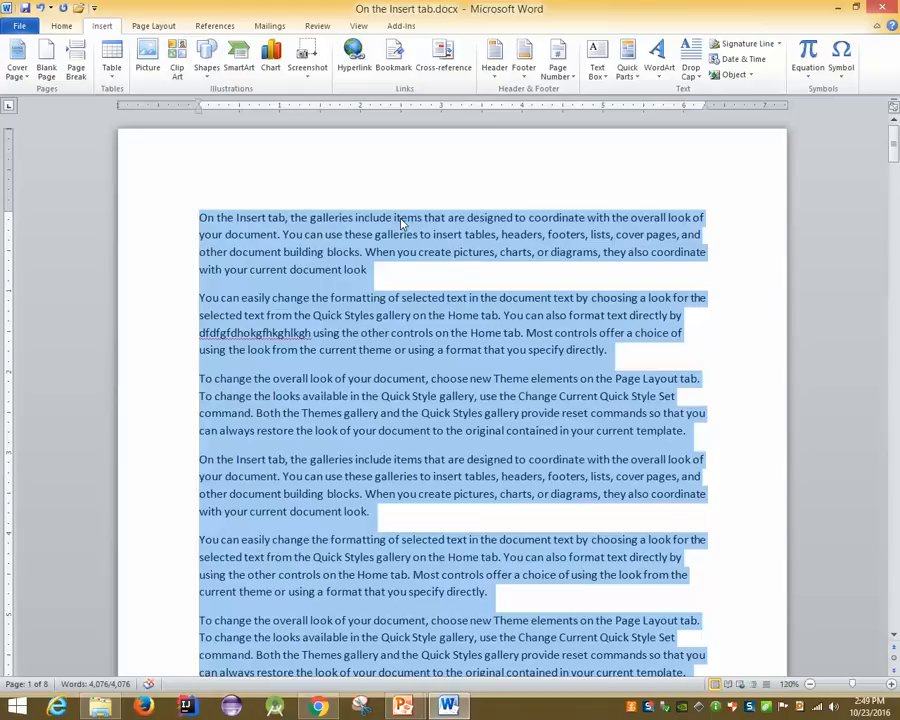
Clear the whole-document selection, then select from the second line to the first paragraph's end
click(401, 224)
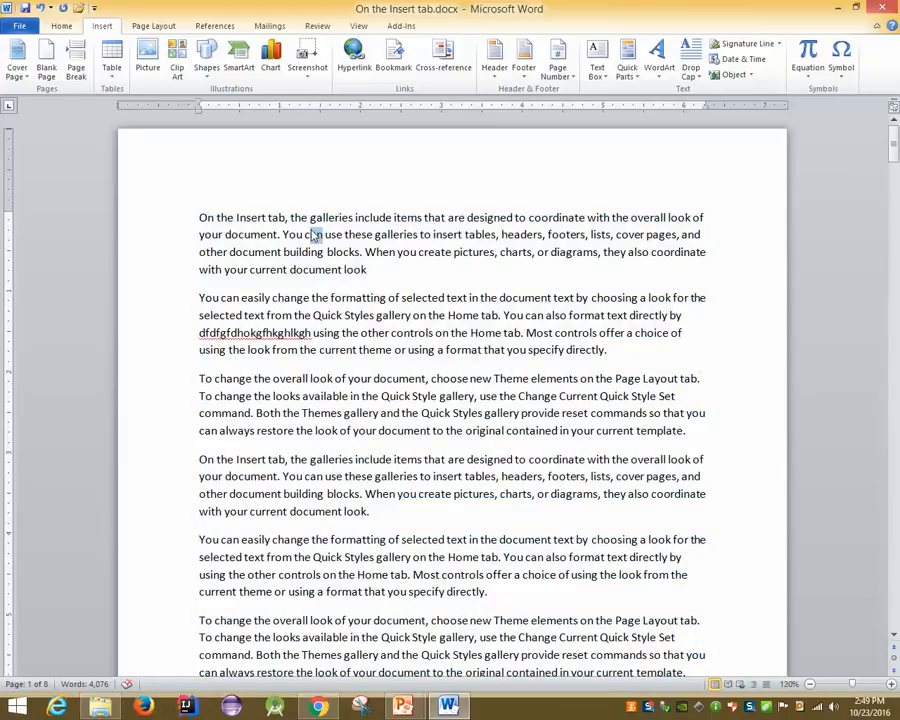
key(shift+Right)
key(shift+Right)
key(shift+Right)
key(shift+Right)
key(shift+Right)
key(shift+Right)
key(shift+Right)
click(312, 235)
drag(278, 238, 400, 279)
click(400, 279)
Select the word 'Insert' and paragraph one, then 'other' and paragraph two, then deselect
double_click(260, 216)
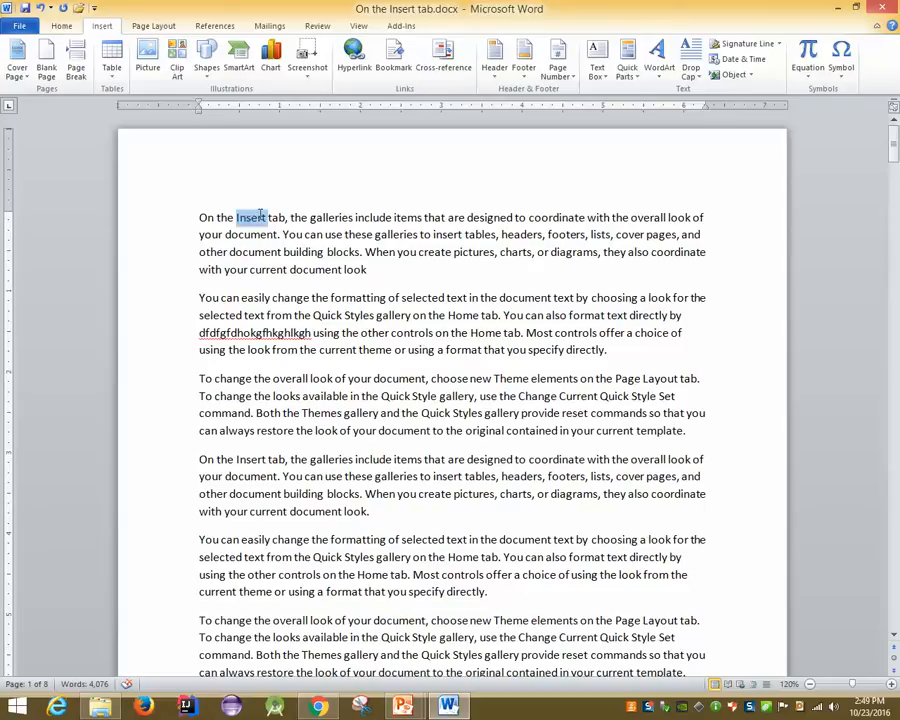
triple_click(362, 220)
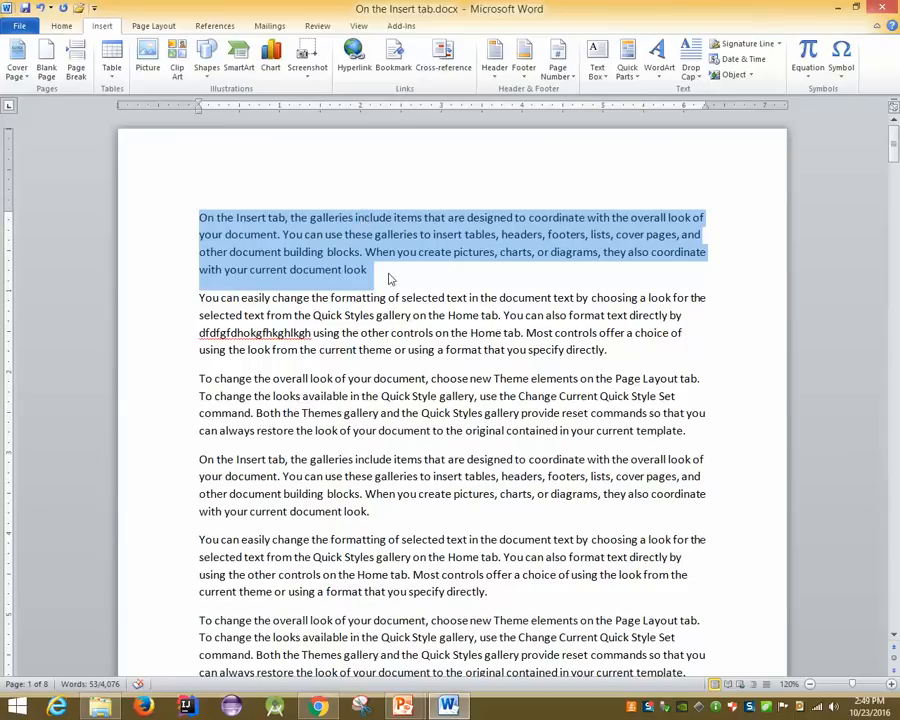
double_click(378, 336)
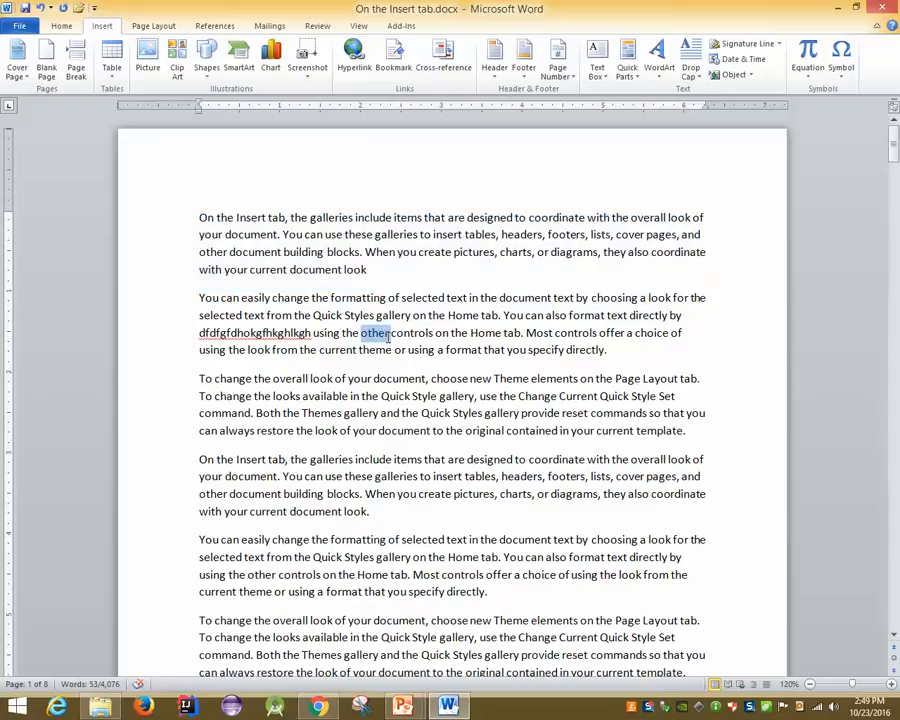
triple_click(388, 340)
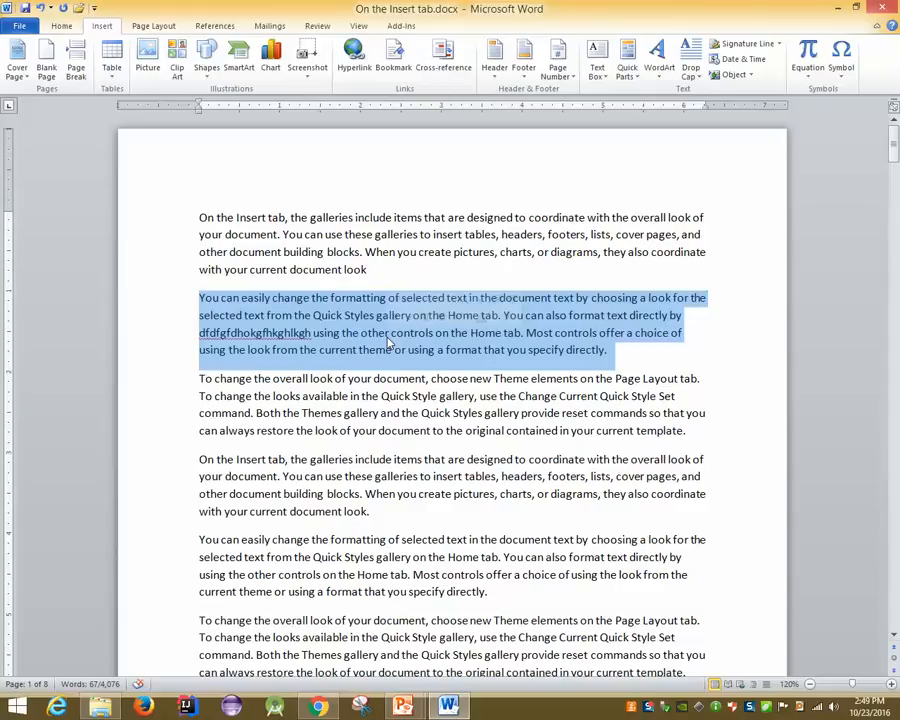
click(390, 338)
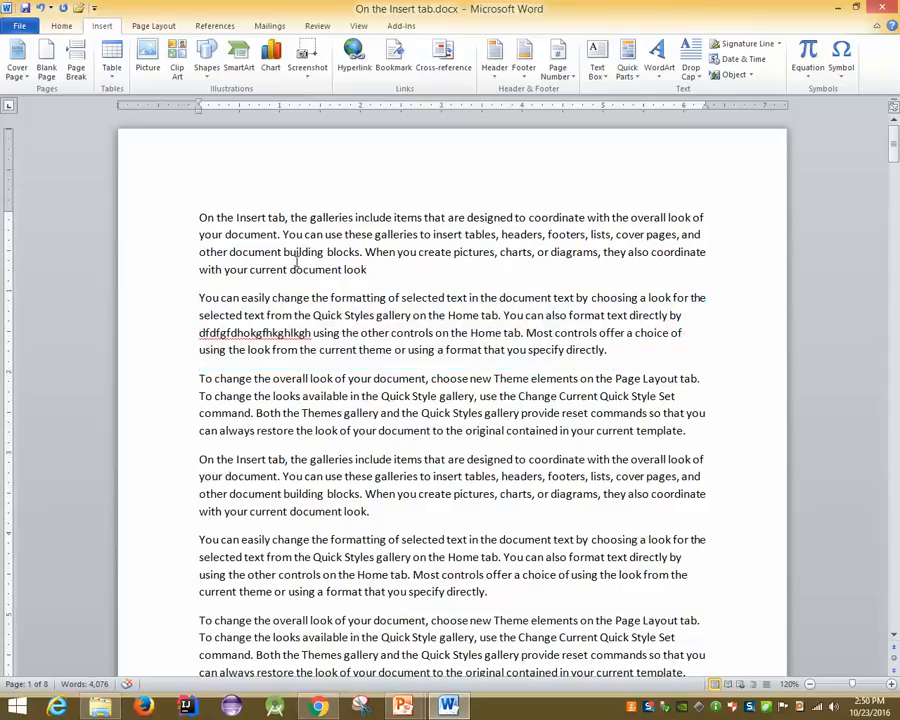
Select paragraph one's last sentence plus 'from the Quick' and 'the Themes' together, then deselect
ctrl+click(224, 212)
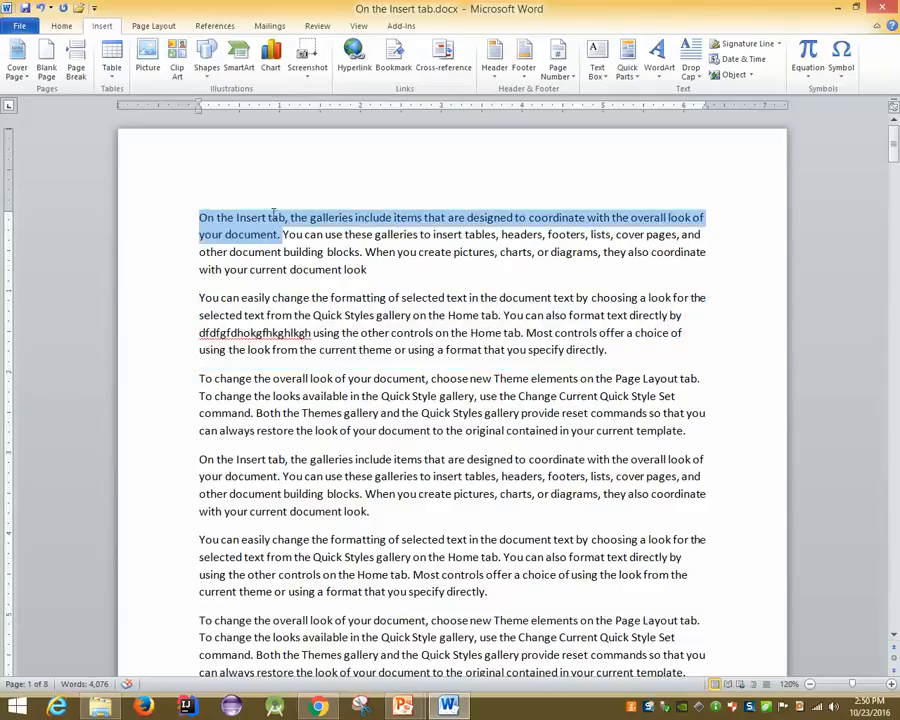
click(258, 217)
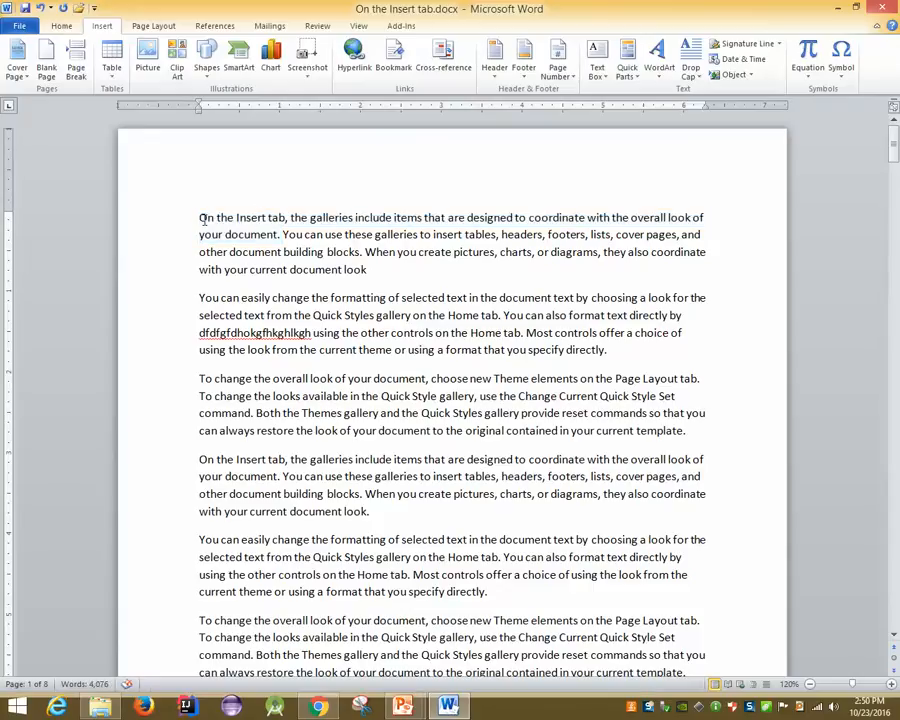
ctrl+click(292, 270)
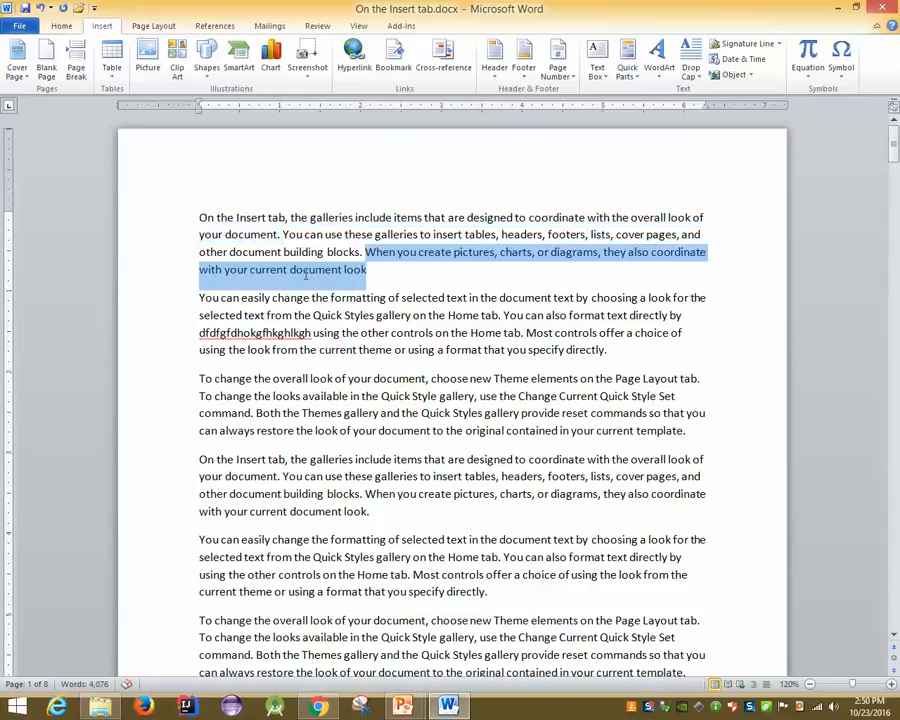
drag(267, 316, 339, 316)
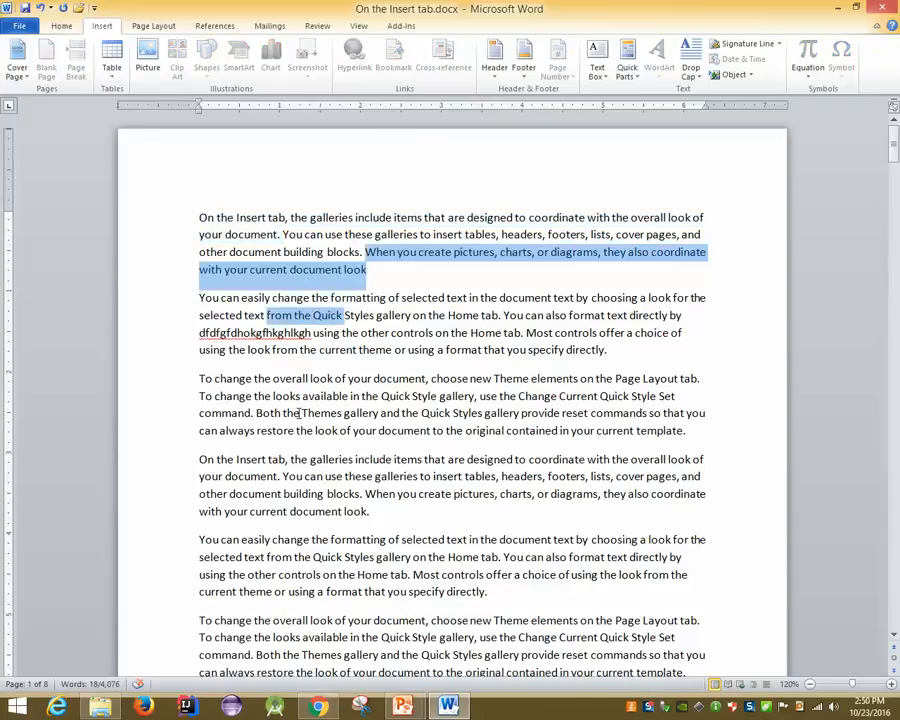
drag(283, 413, 343, 413)
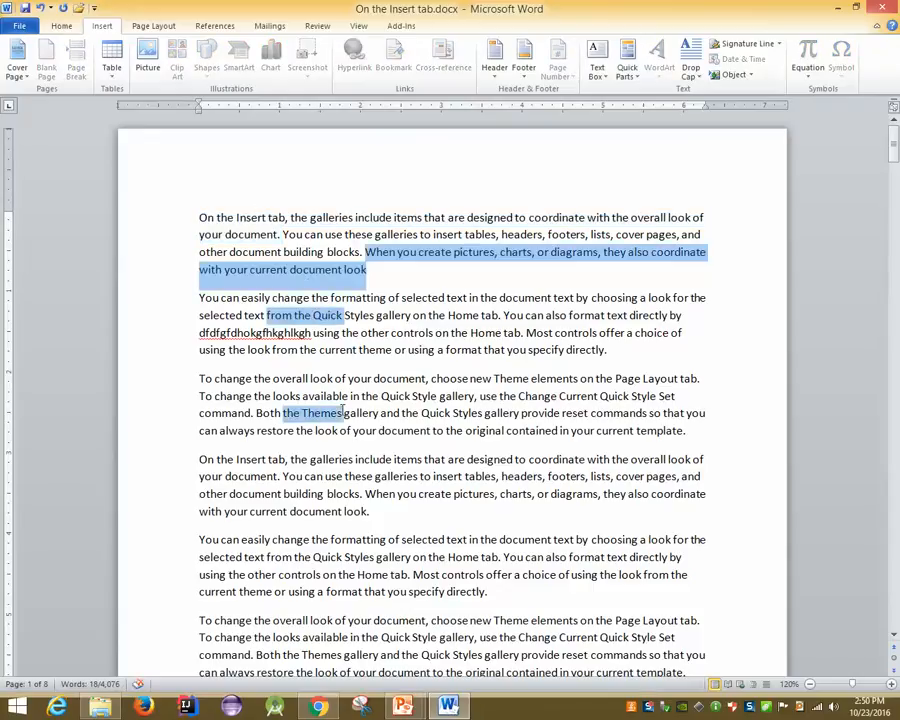
click(303, 348)
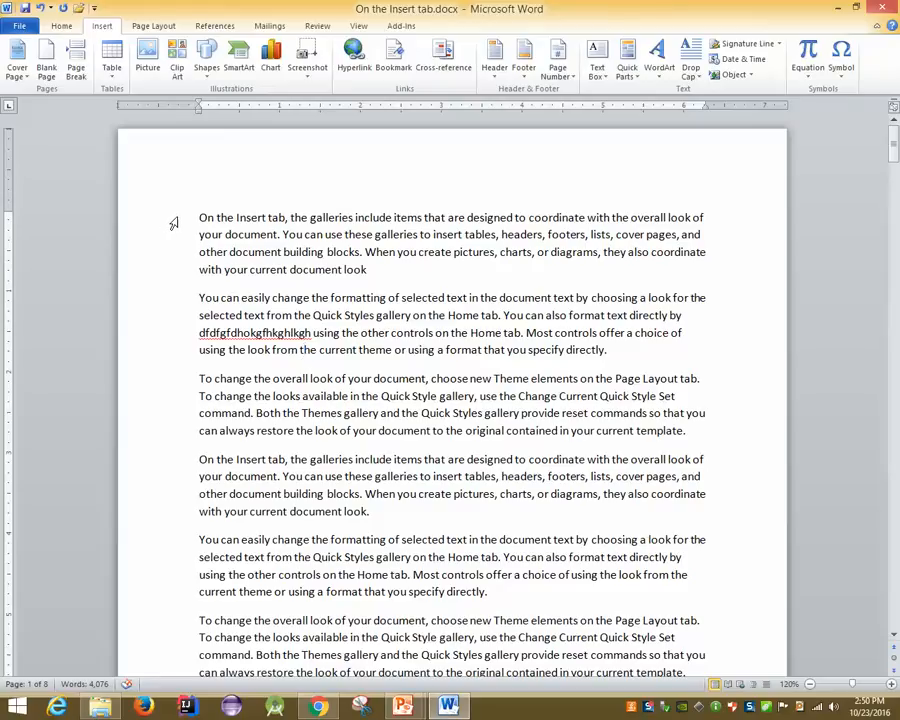
Select whole lines down the left margin, deselect, and show the 'MS Word 2010: Select Text' slide
drag(172, 222, 143, 426)
click(396, 539)
mouse_move(403, 706)
click(480, 625)
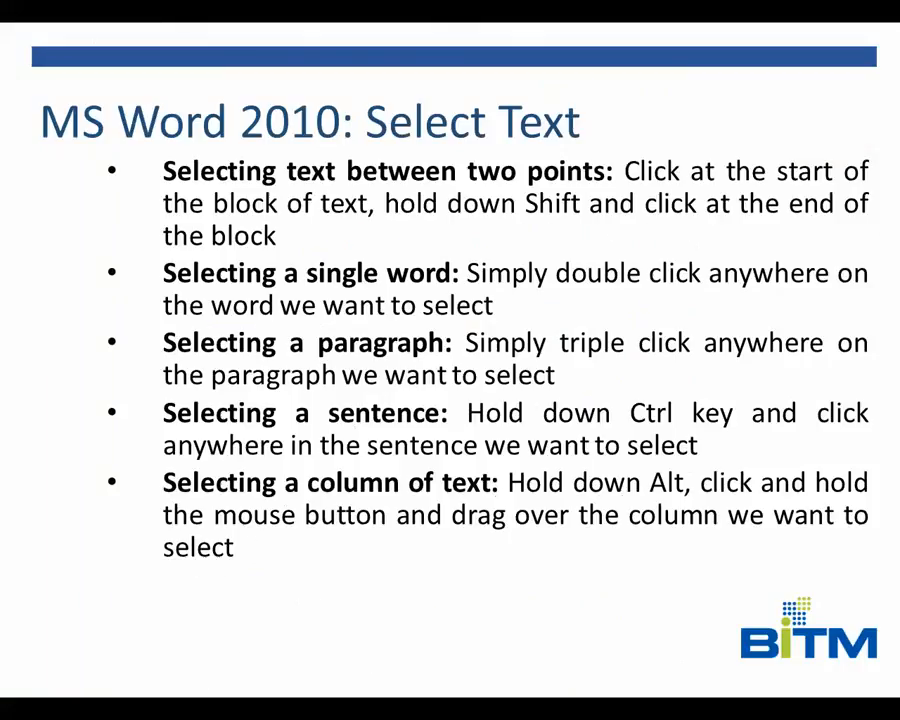
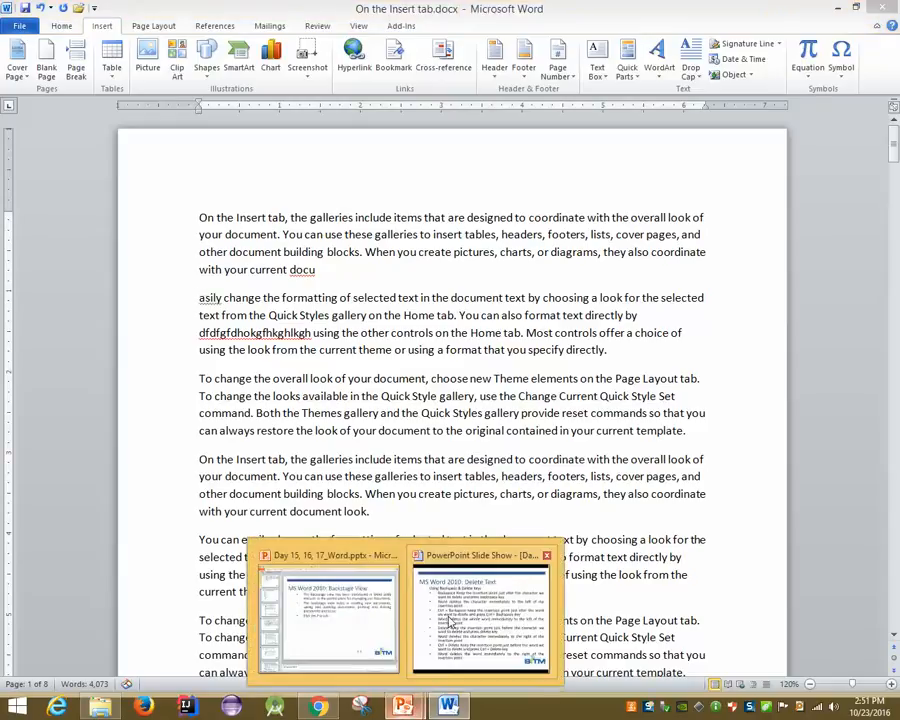
Bring the slide show forward and advance via the Selection Method slide to 'MS Word 2010: Move Text'
click(482, 613)
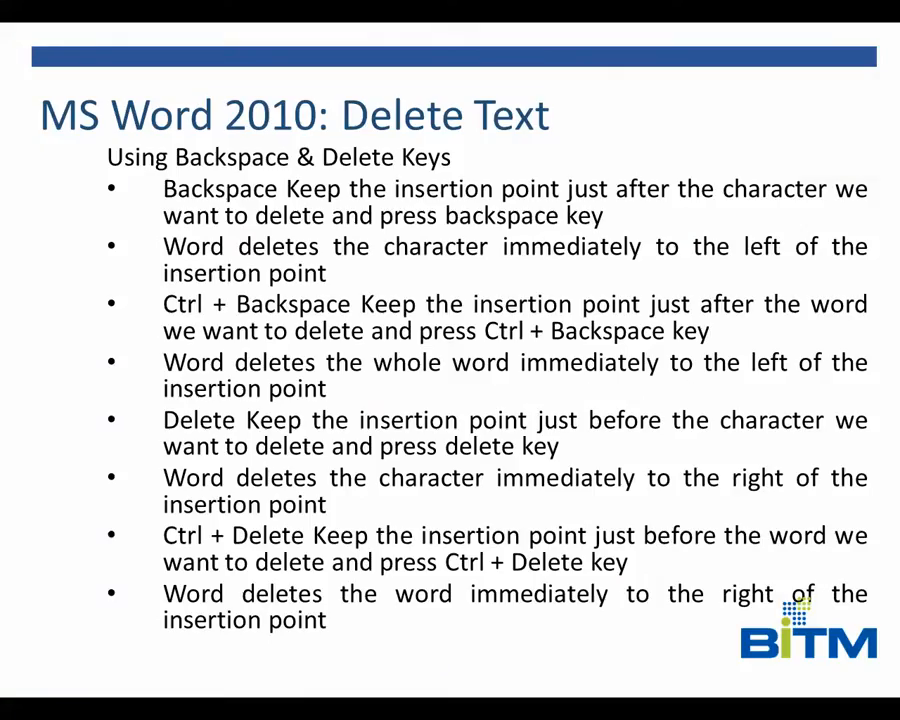
key(Right)
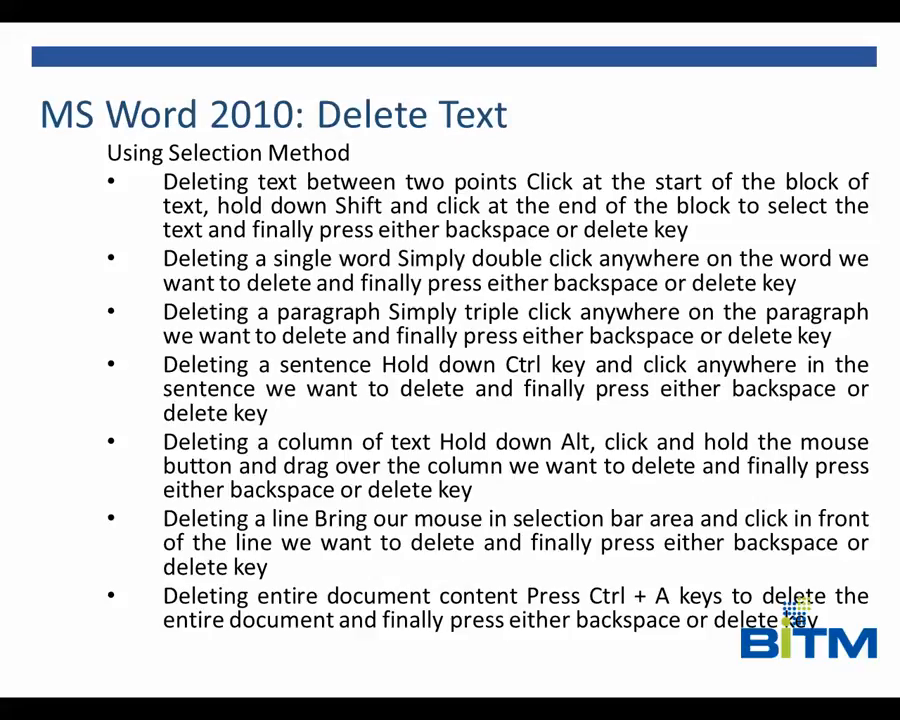
key(Right)
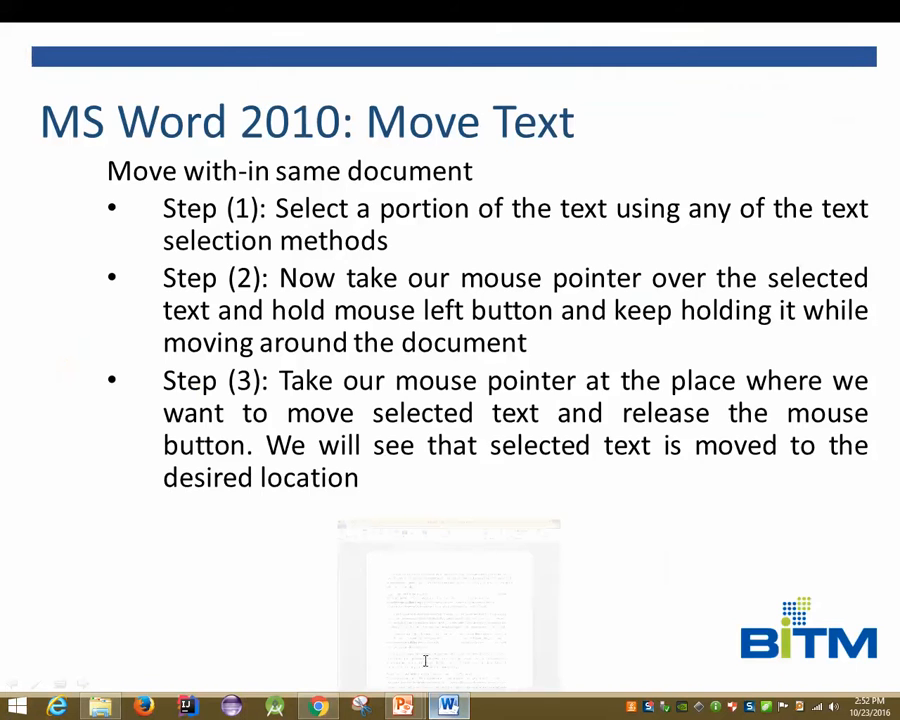
Drag the 'On the Insert tab' paragraph below the 'asily change the formatting' paragraph
click(448, 706)
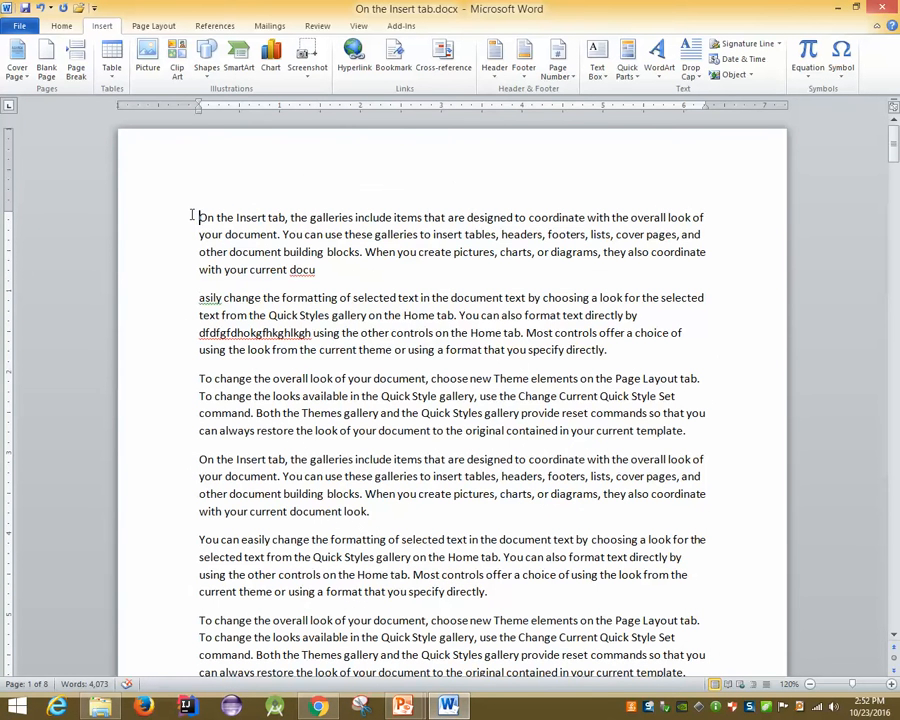
drag(195, 215, 338, 268)
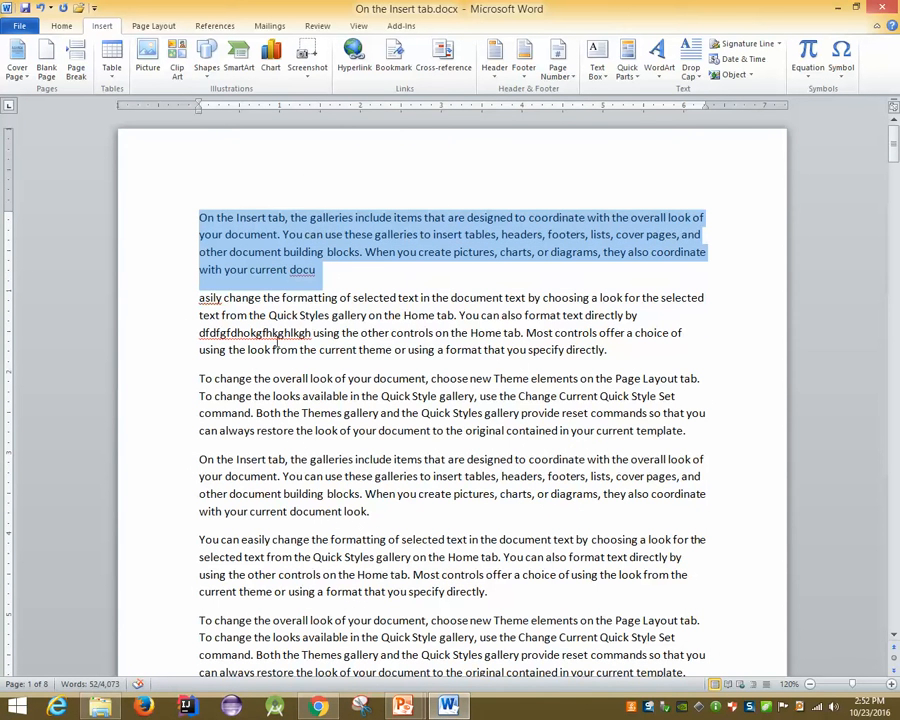
right_click(262, 247)
click(212, 284)
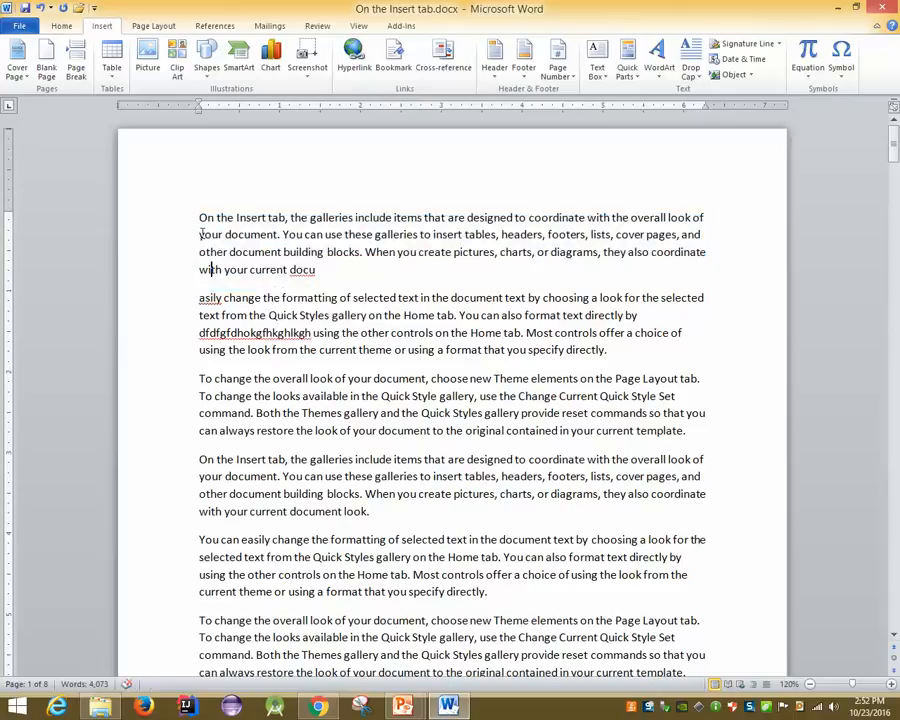
drag(200, 218, 203, 376)
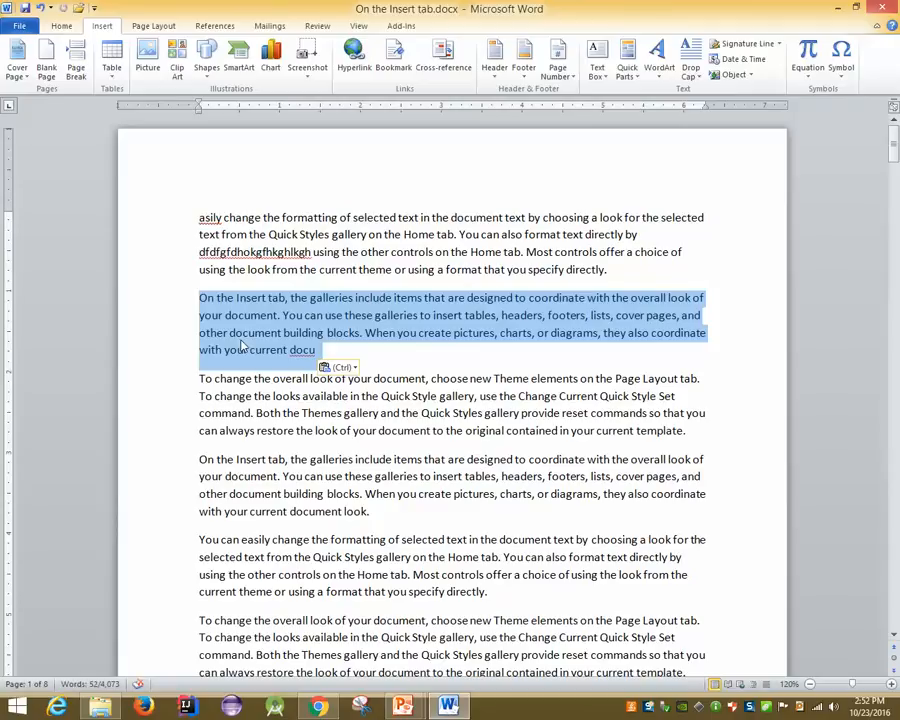
click(280, 503)
Bring the slide show back and advance to the slide on moving text between documents
mouse_move(403, 707)
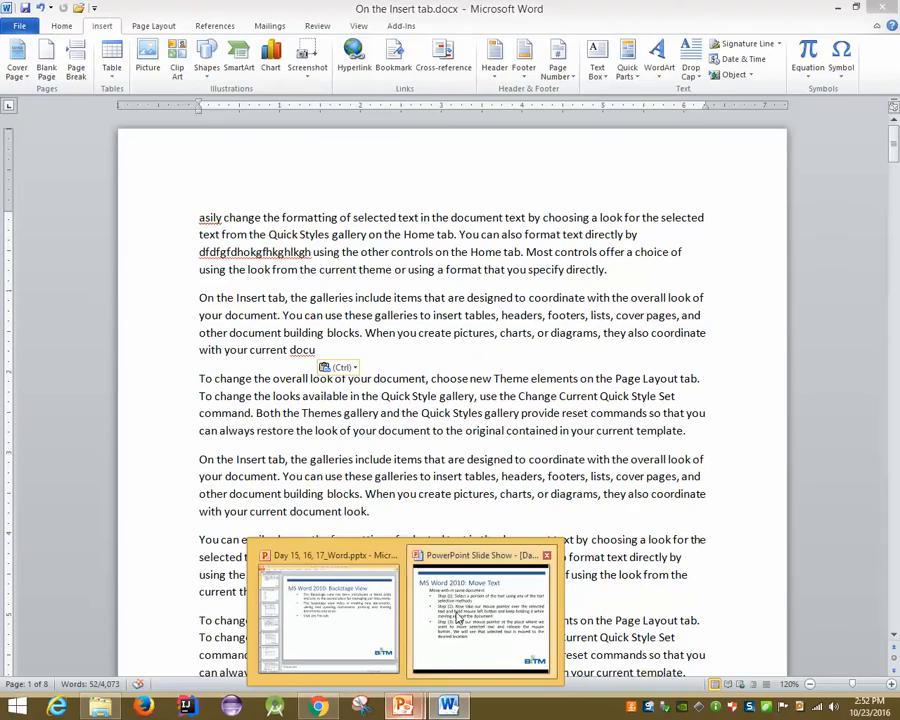
click(459, 618)
click(459, 618)
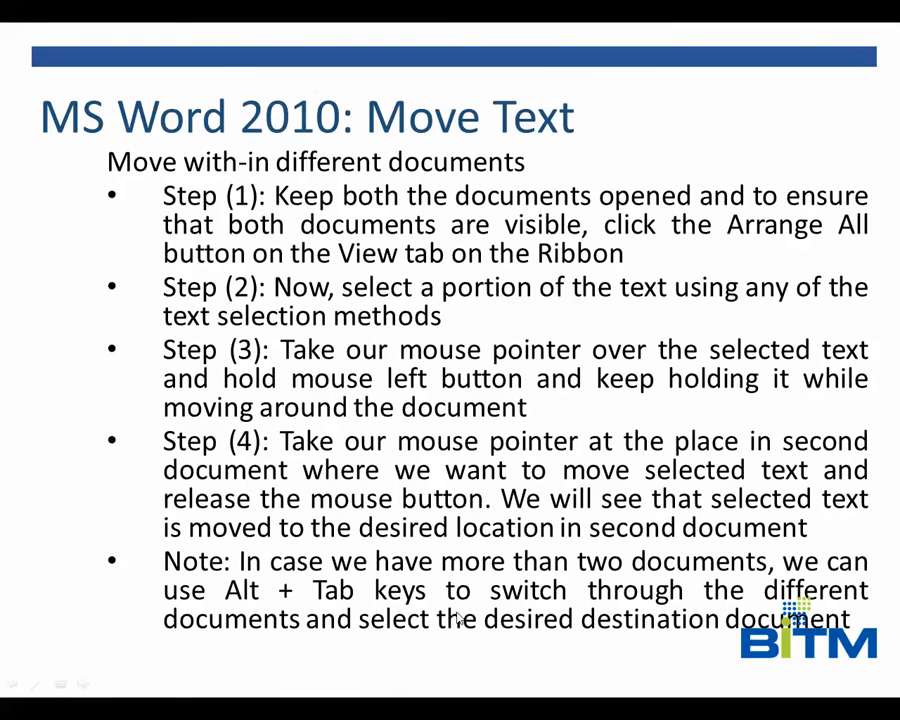
Show the desktop, bring up Word, then return to the slide show on the Move Text slide
key(super+d)
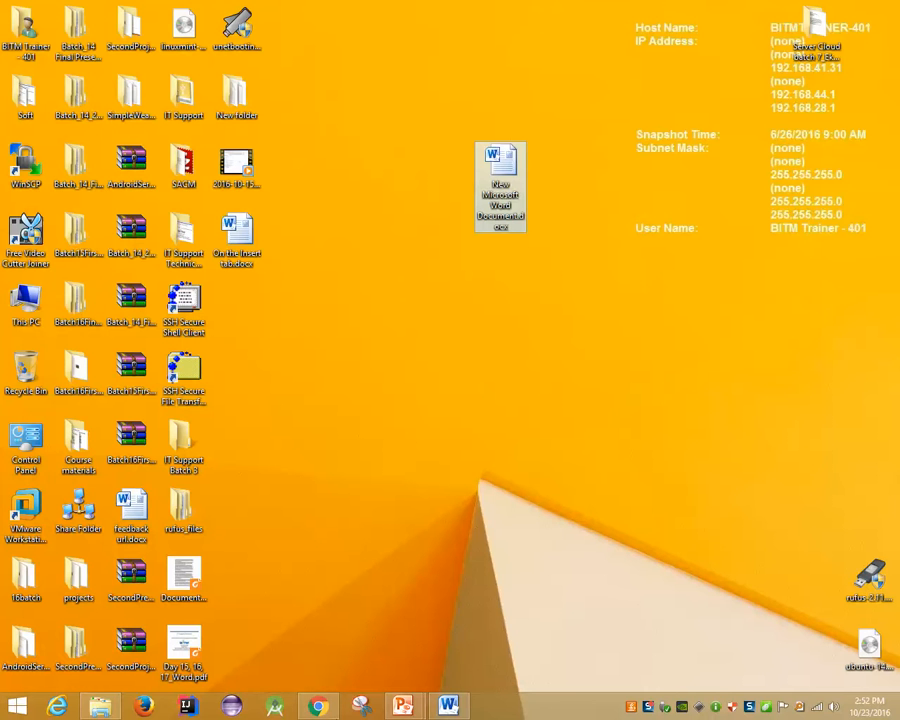
click(451, 707)
key(alt+Tab)
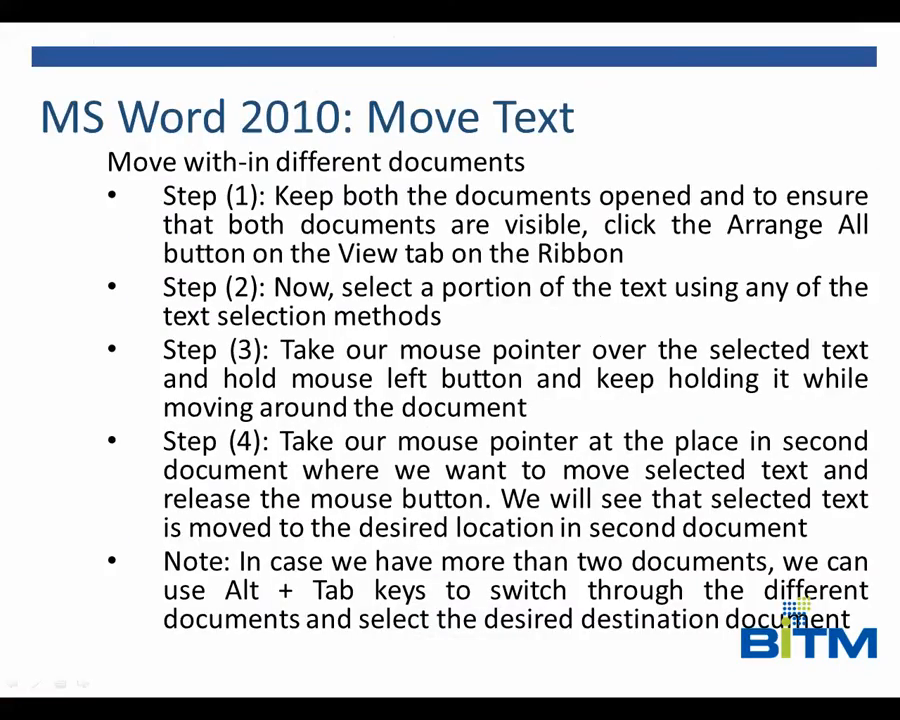
key(Right)
key(Left)
Switch to Word, reposition and maximize its window, then minimize it and show the desktop
key(alt+Tab)
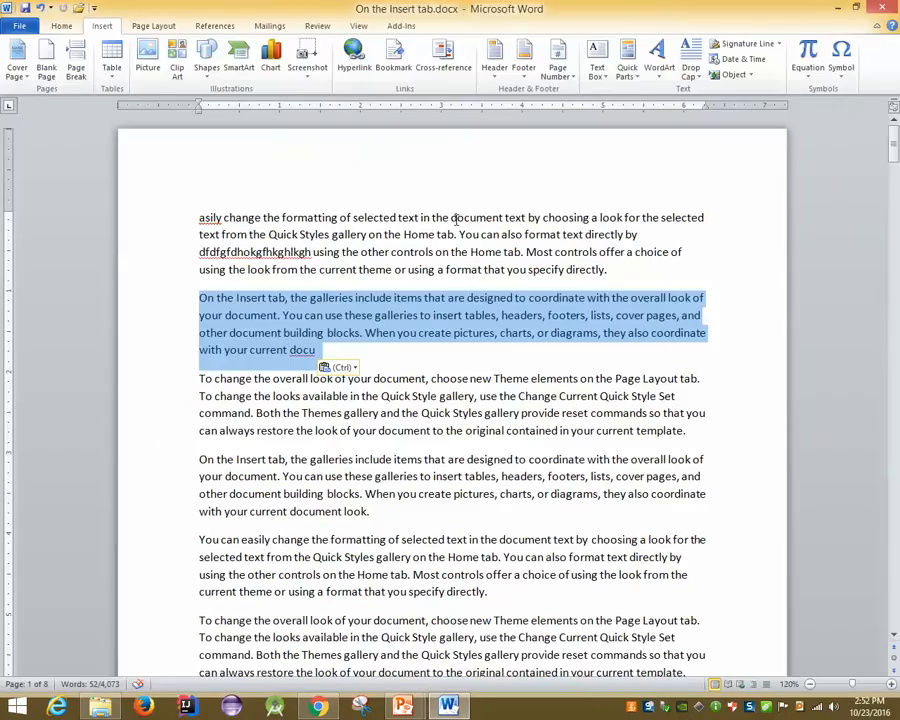
drag(495, 12, 466, 0)
click(450, 707)
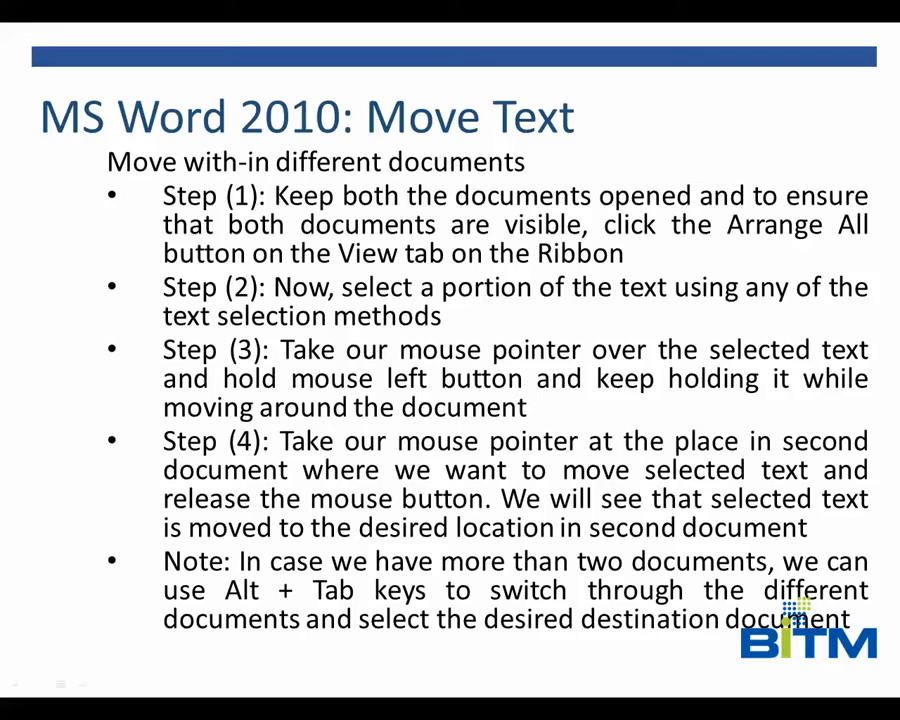
key(super+d)
Open 'New Microsoft Word Document' from the desktop and type =rand() to generate sample paragraphs, then =rand() again
double_click(500, 165)
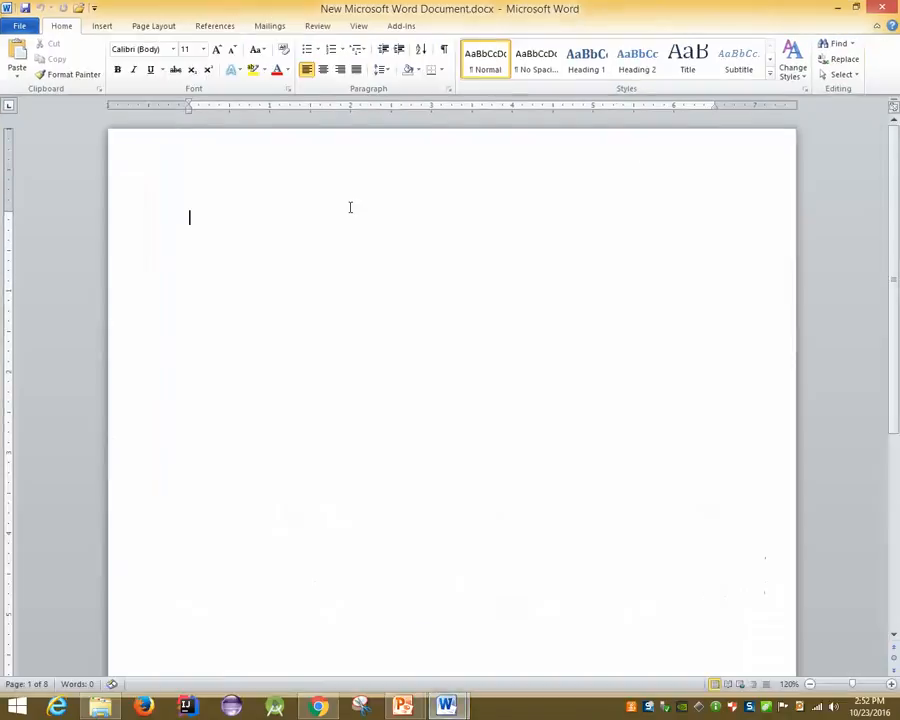
text(=rand())
key(Return)
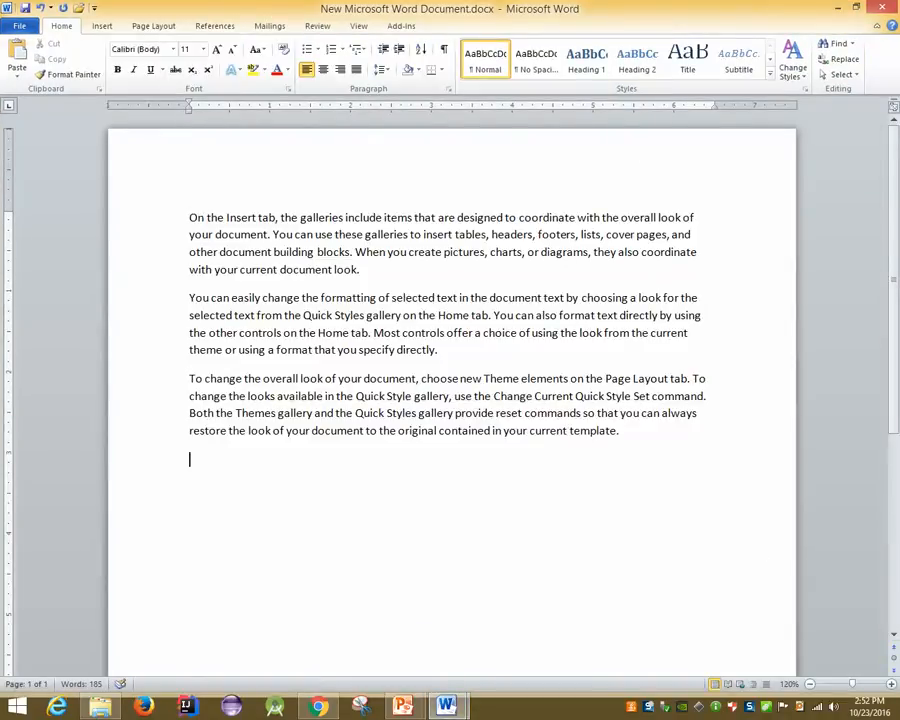
text(=rand())
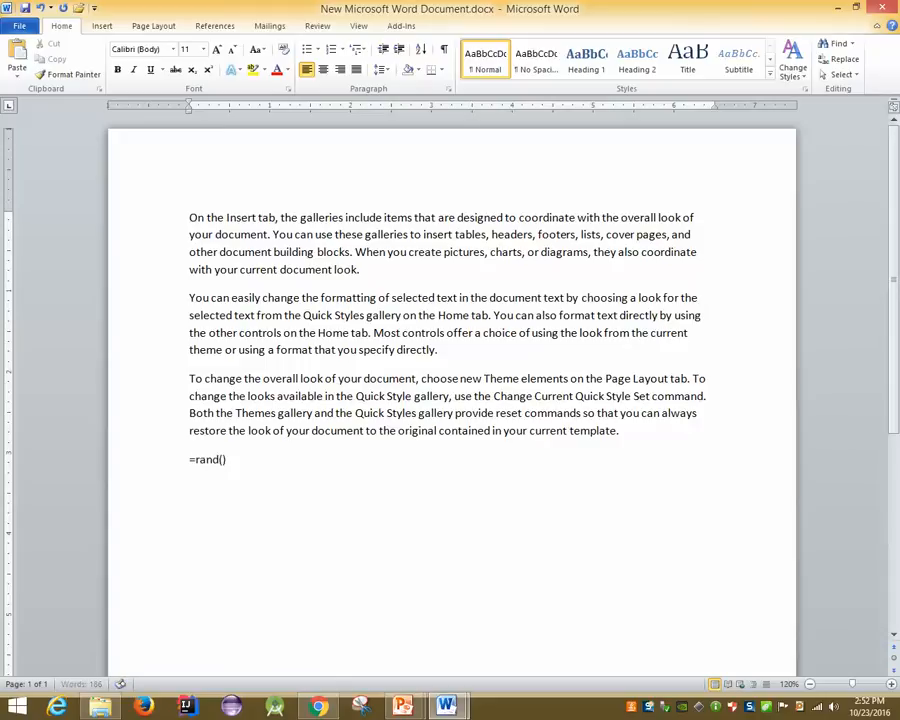
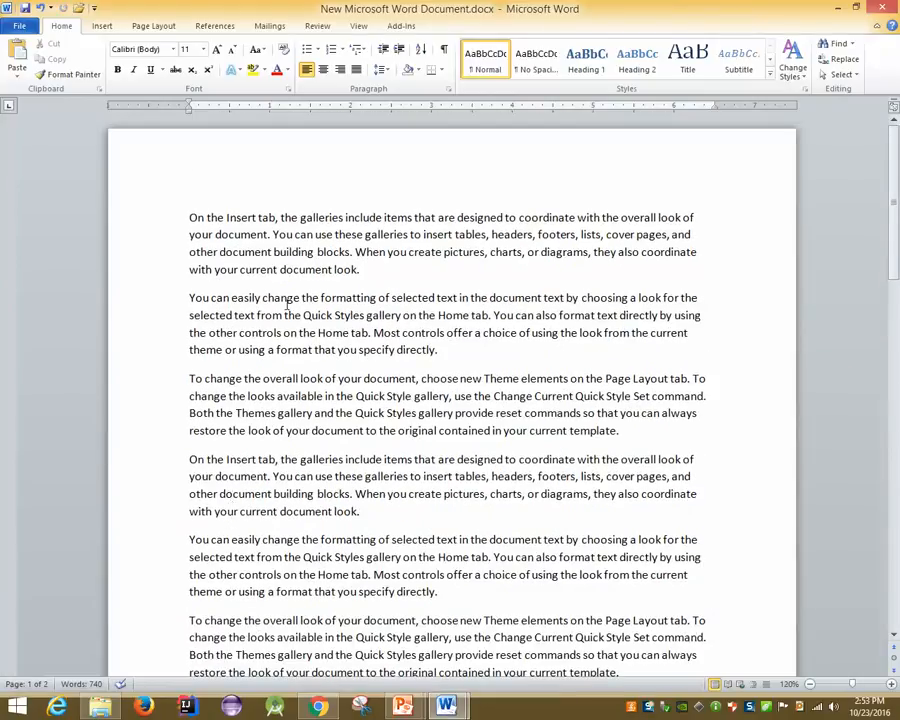
Tile the open windows with Arrange All, shrink and move the window to the top, then maximize it again
click(362, 28)
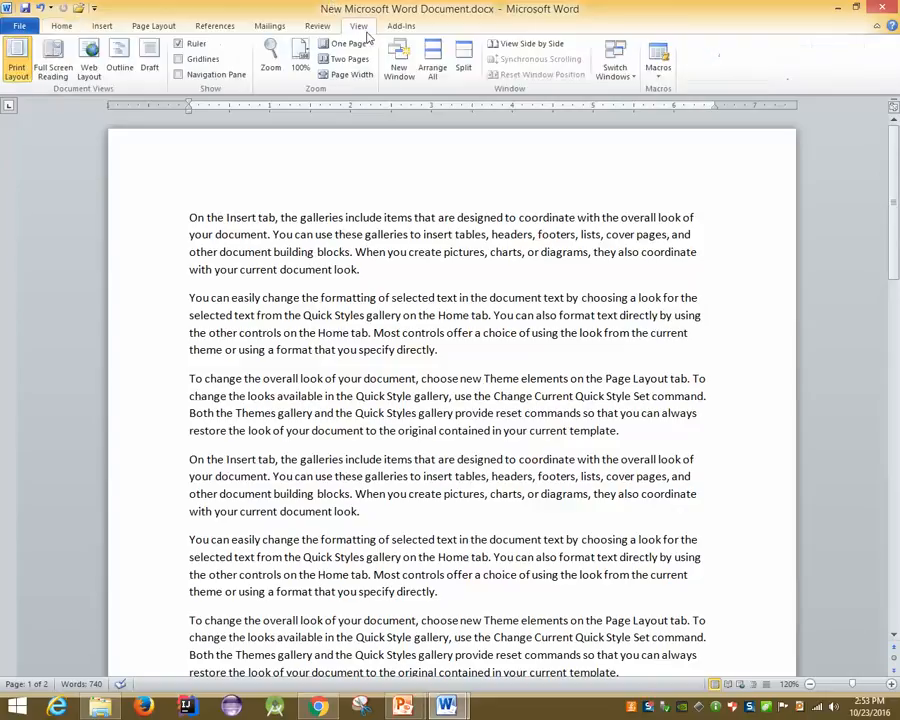
click(441, 68)
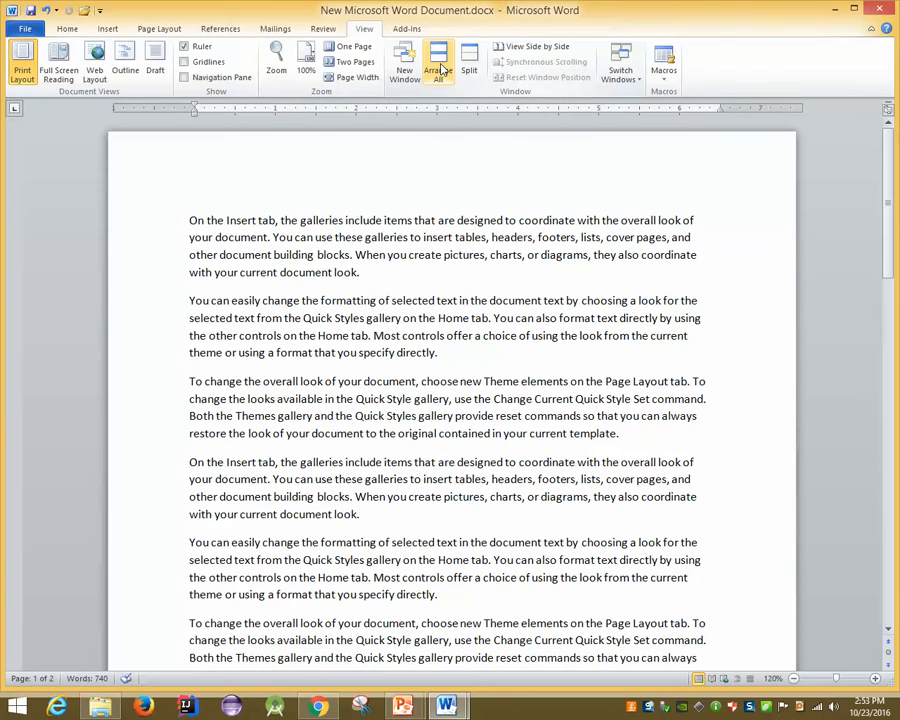
drag(443, 2, 461, 324)
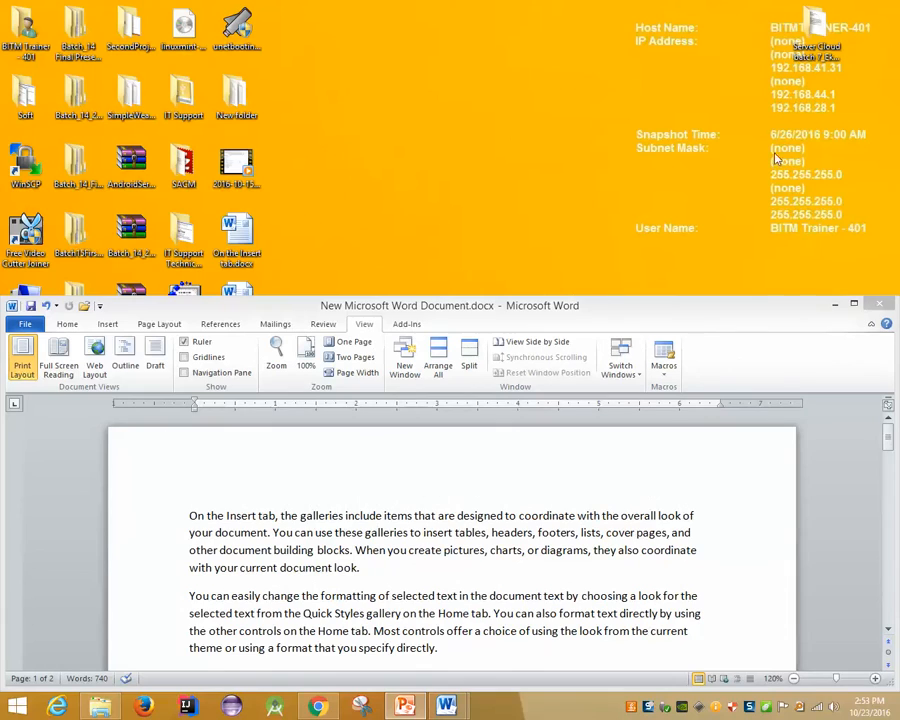
drag(689, 314, 724, 34)
click(464, 68)
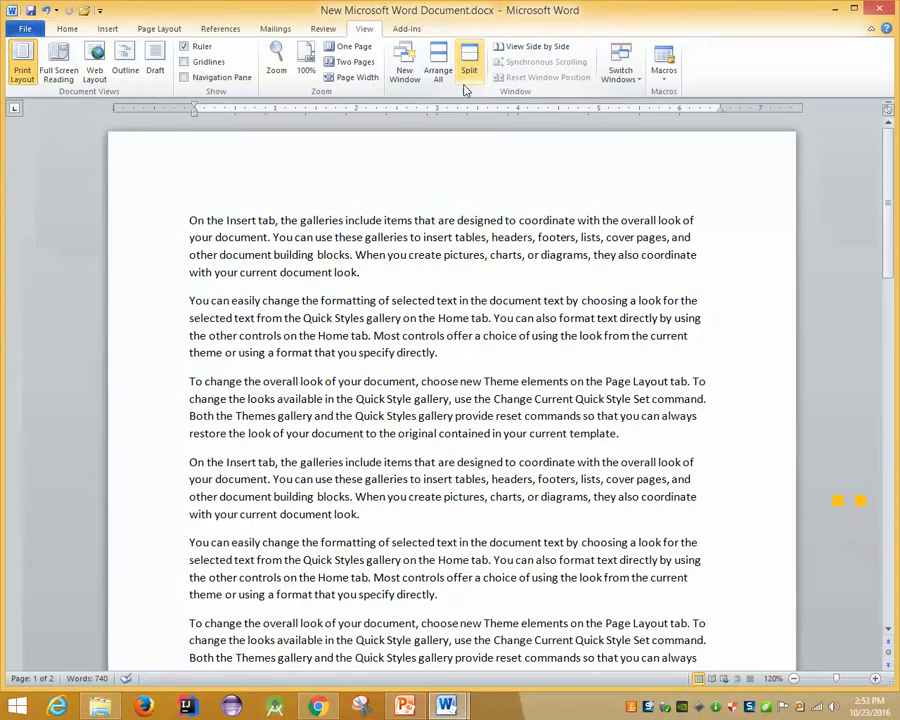
Bring On the Insert tab.docx forward, restore it, and tile both documents top and bottom with Arrange All
mouse_move(446, 706)
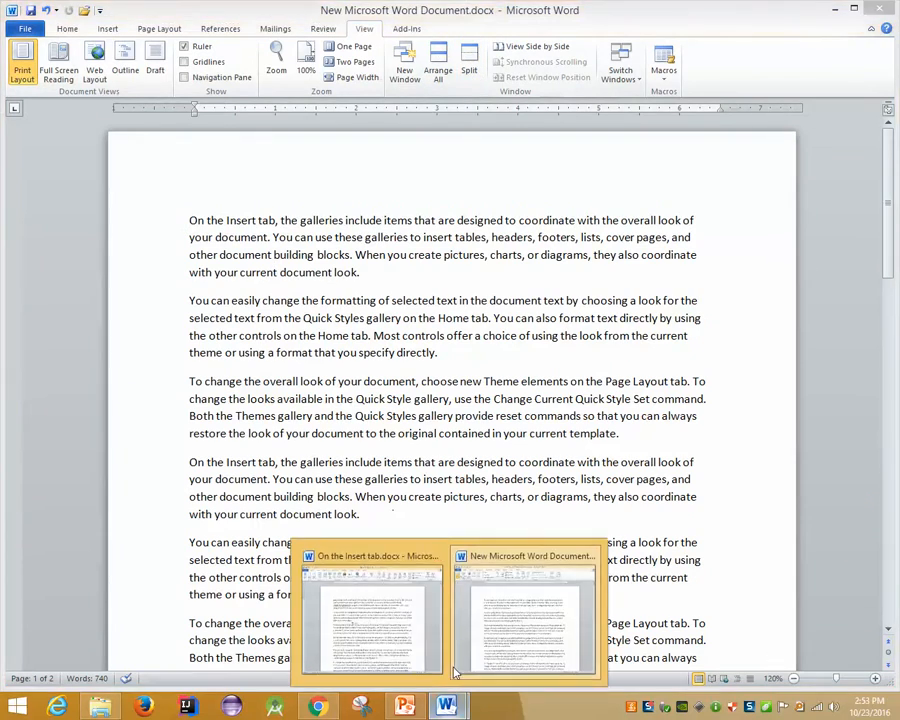
click(398, 624)
drag(484, 8, 441, 1)
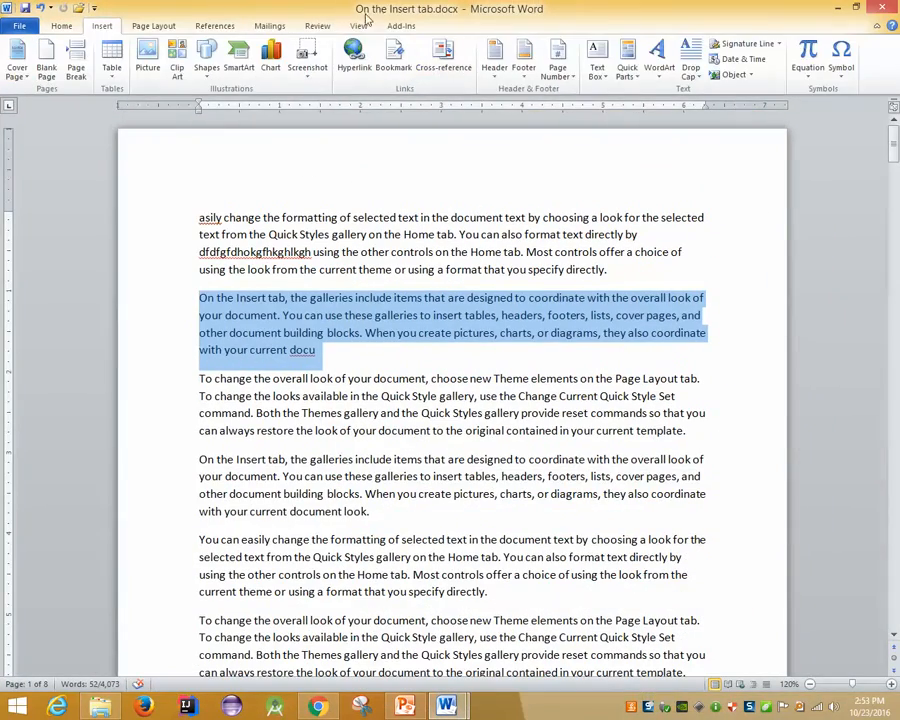
click(362, 25)
click(462, 62)
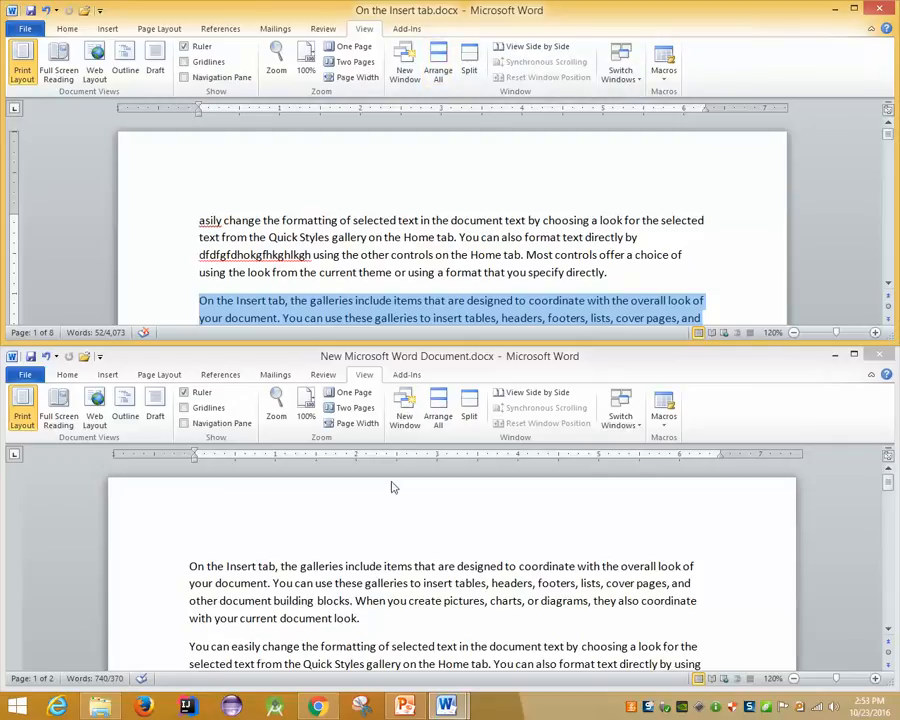
Reposition and re-tile both windows, maximize the new document, then bring On the Insert tab.docx to the front
mouse_move(403, 349)
mouse_down()
mouse_move(398, 392)
mouse_move(400, 364)
mouse_up()
mouse_move(360, 14)
mouse_down()
mouse_move(380, 18)
mouse_move(371, 12)
mouse_up()
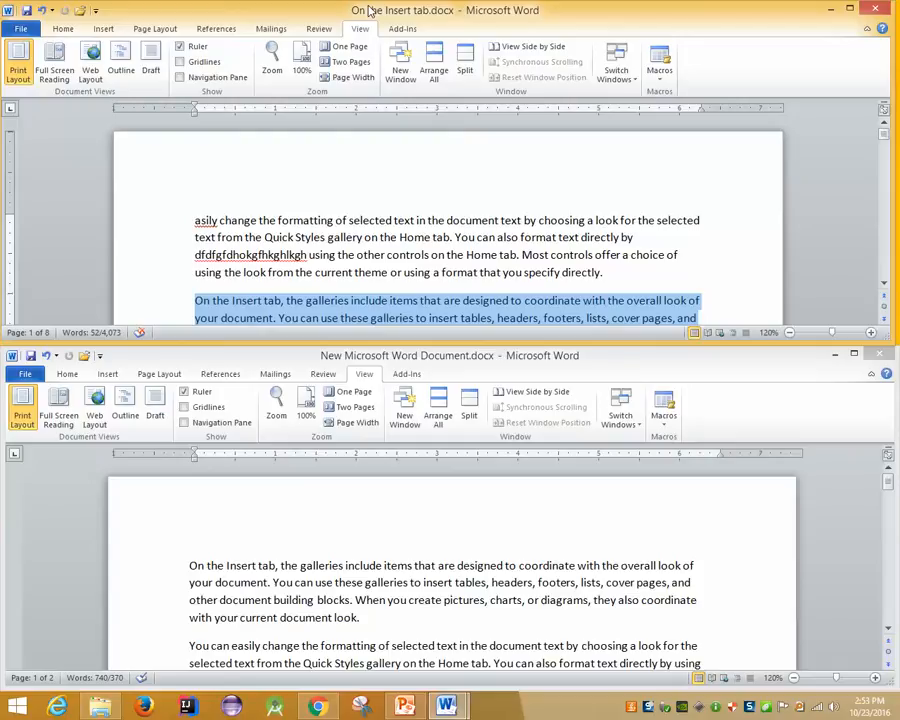
click(434, 72)
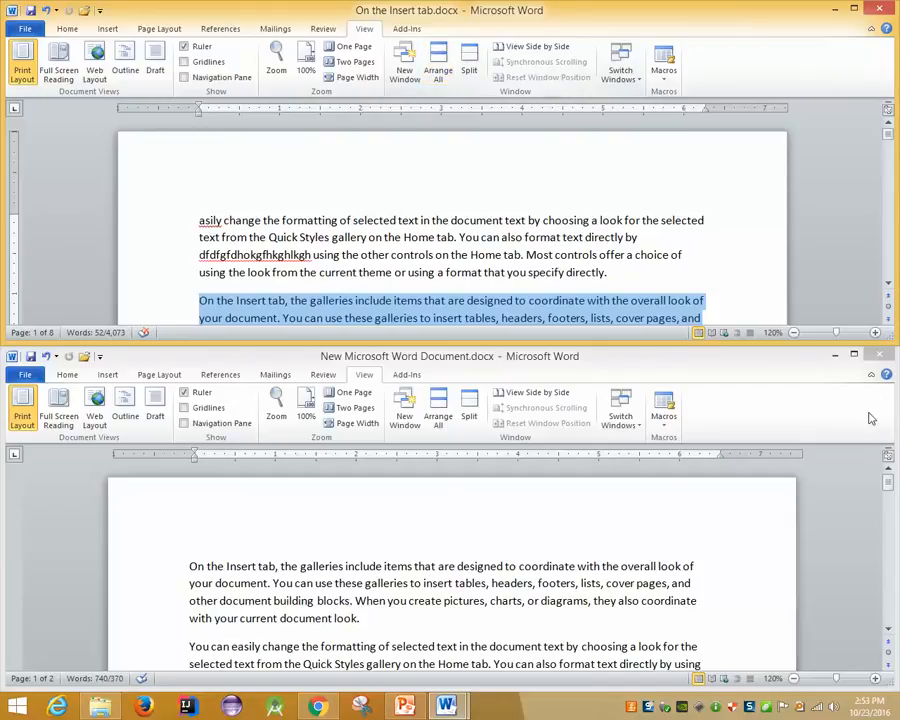
click(858, 363)
click(855, 357)
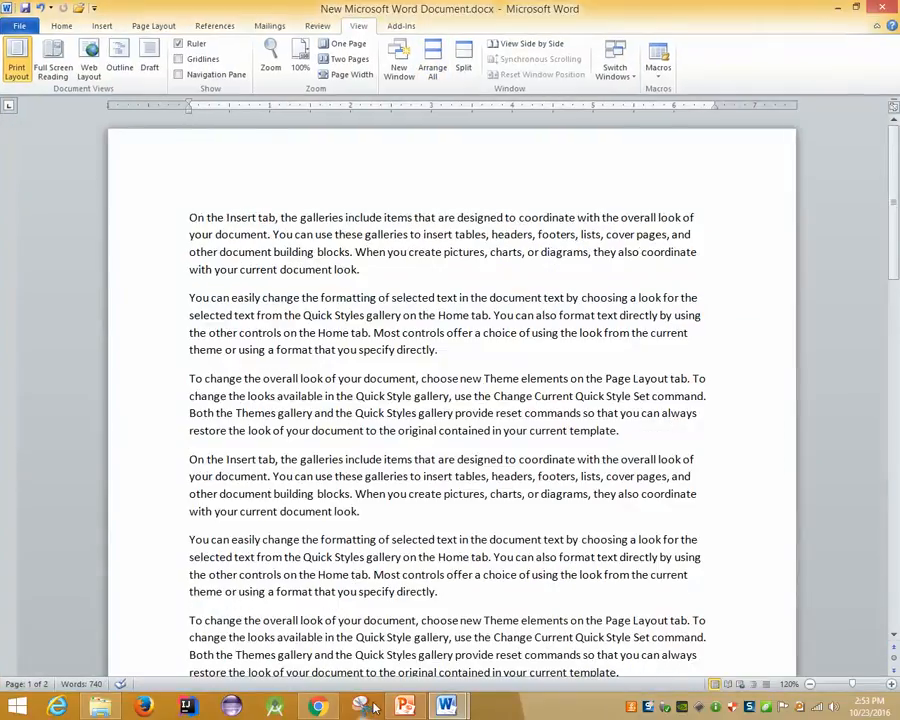
click(368, 665)
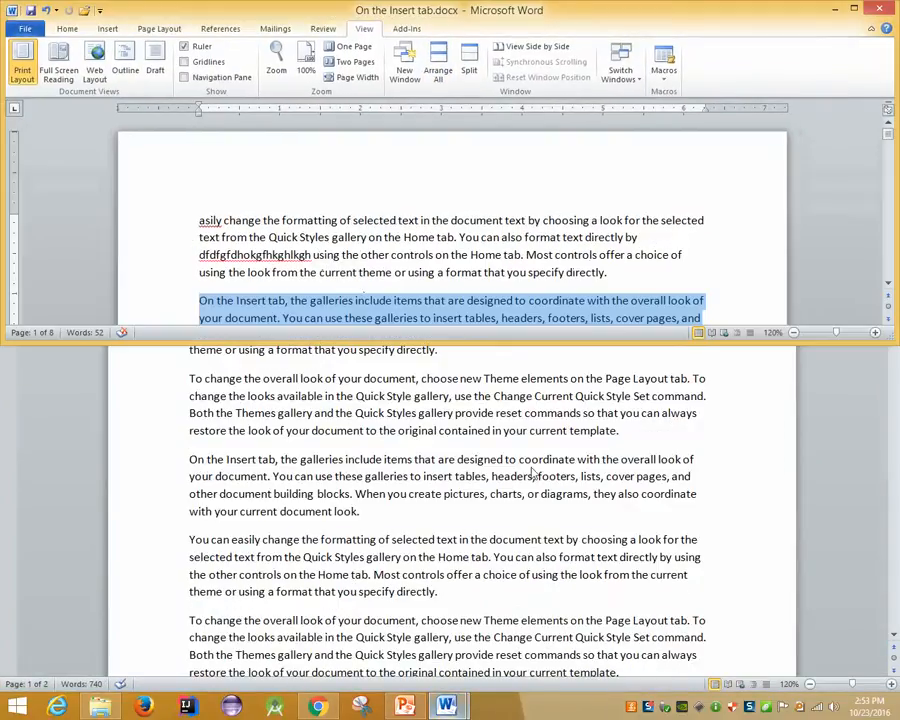
Restore On the Insert tab.docx from full screen and tile it above the new document with Arrange All
click(855, 8)
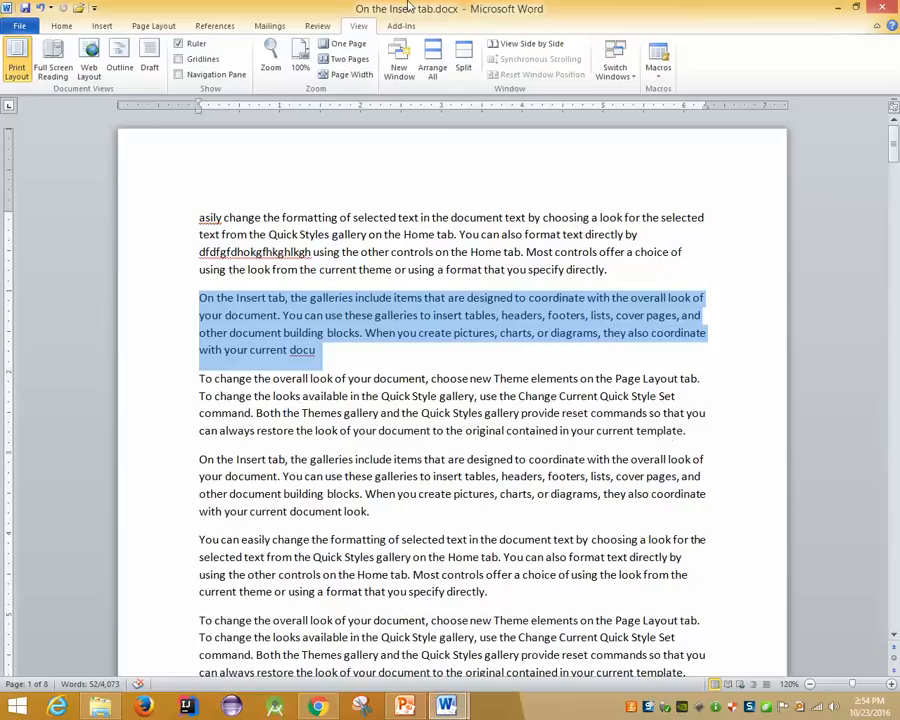
mouse_move(402, 6)
mouse_down()
mouse_move(432, 393)
mouse_move(409, 7)
mouse_up()
click(432, 62)
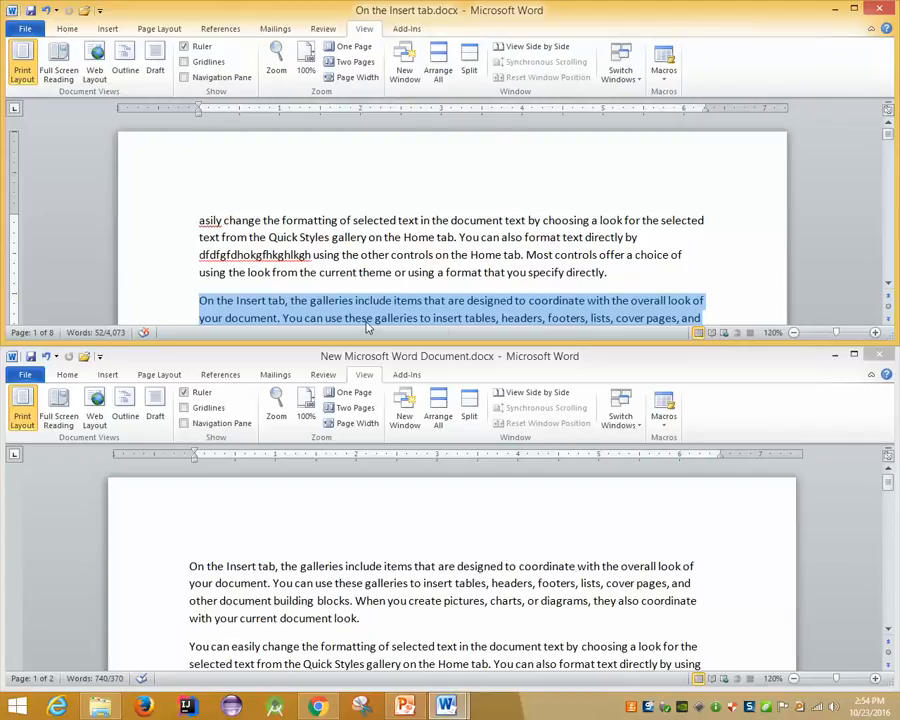
Drag the selected 'On the Insert tab, the galleries include items…' paragraph to the new document's start and deselect it
drag(367, 326, 189, 566)
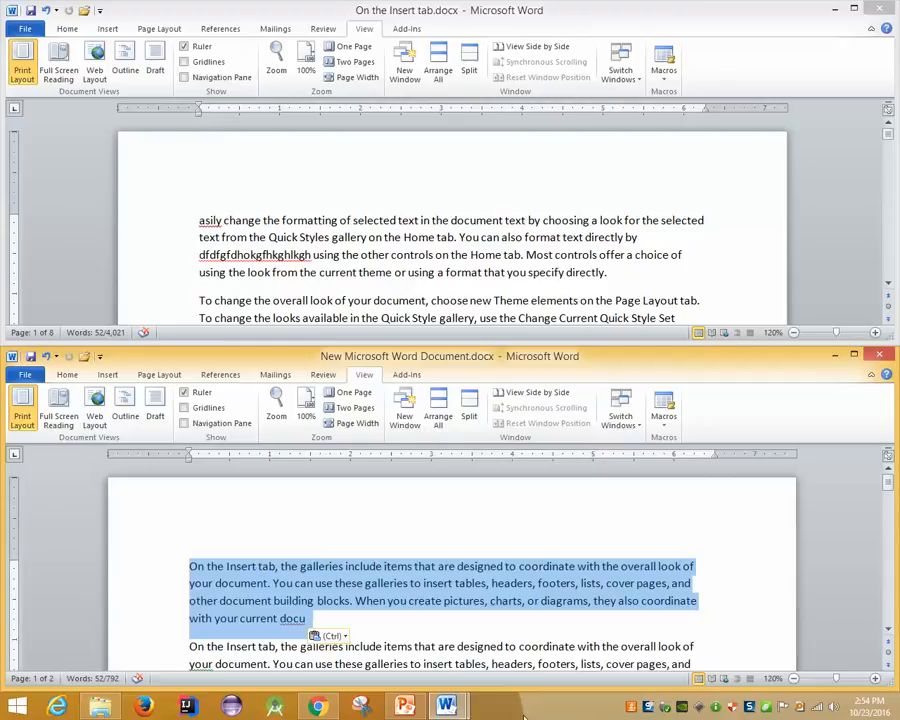
click(446, 706)
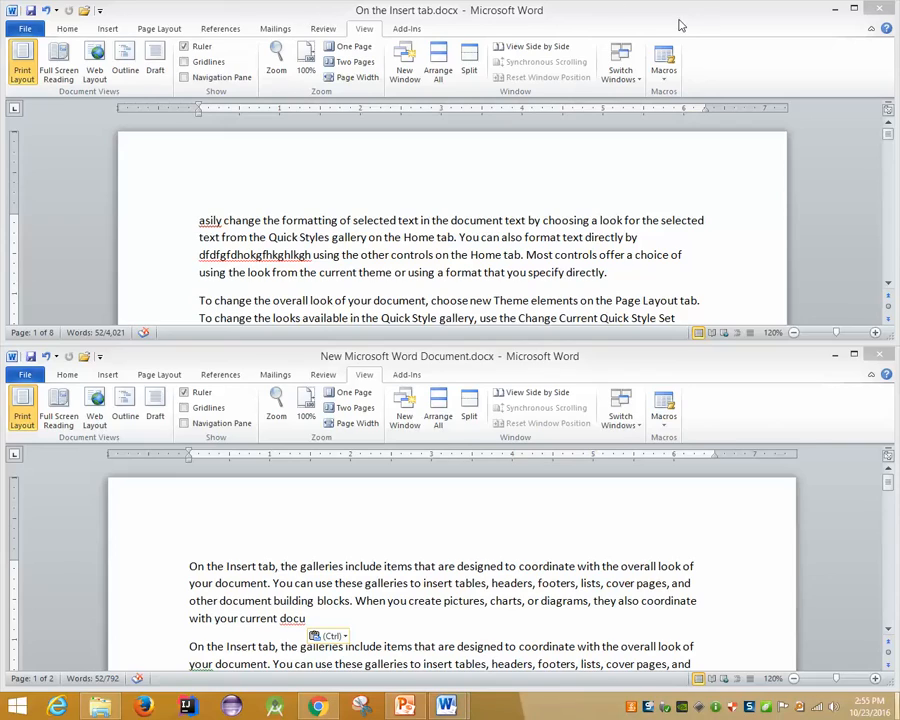
Cycle with Alt+Tab through both Word documents, PowerPoint, Chrome and the Soft folder
key(alt+Tab)
key(alt+Tab)
key(alt+Tab)
key(alt+Tab)
key(alt+Tab)
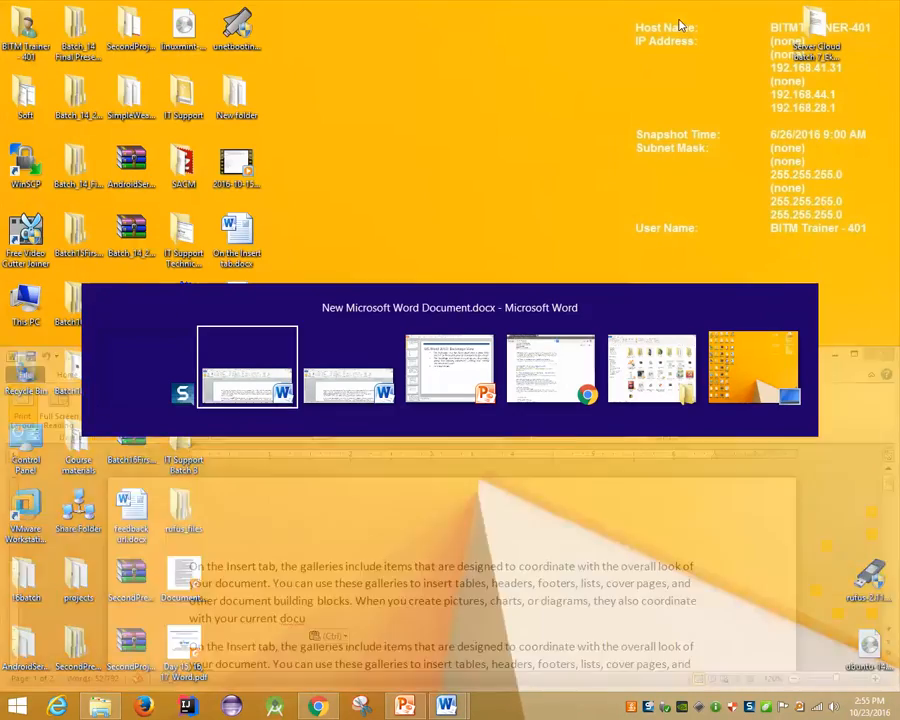
key(alt+Tab)
key(alt+Tab)
key(alt+Tab)
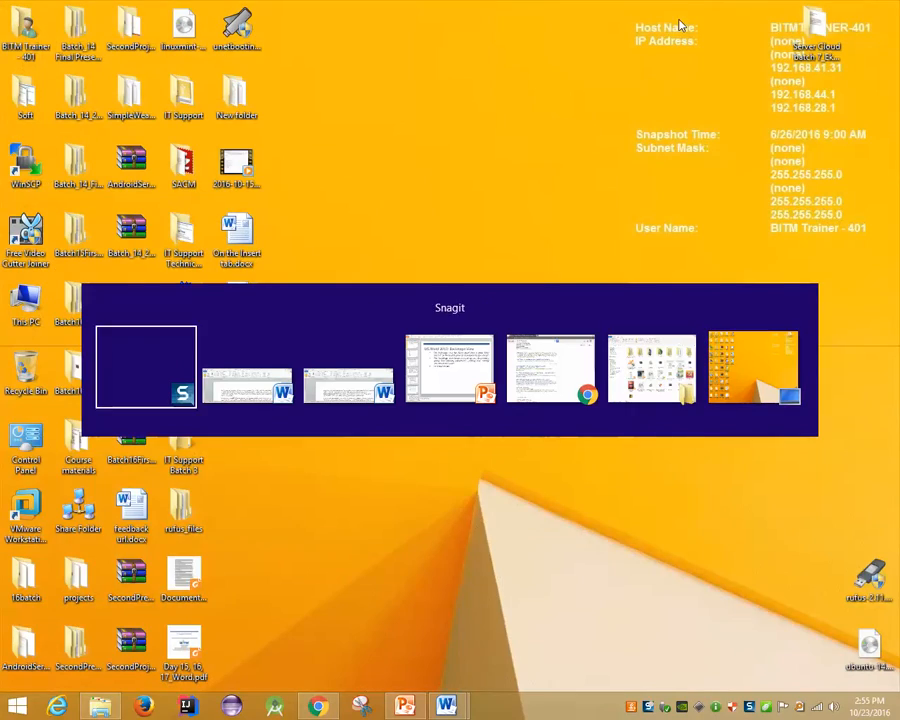
key(alt+Tab)
key(alt+Tab)
key(alt+Tab)
key(alt+Tab)
key(alt+Tab)
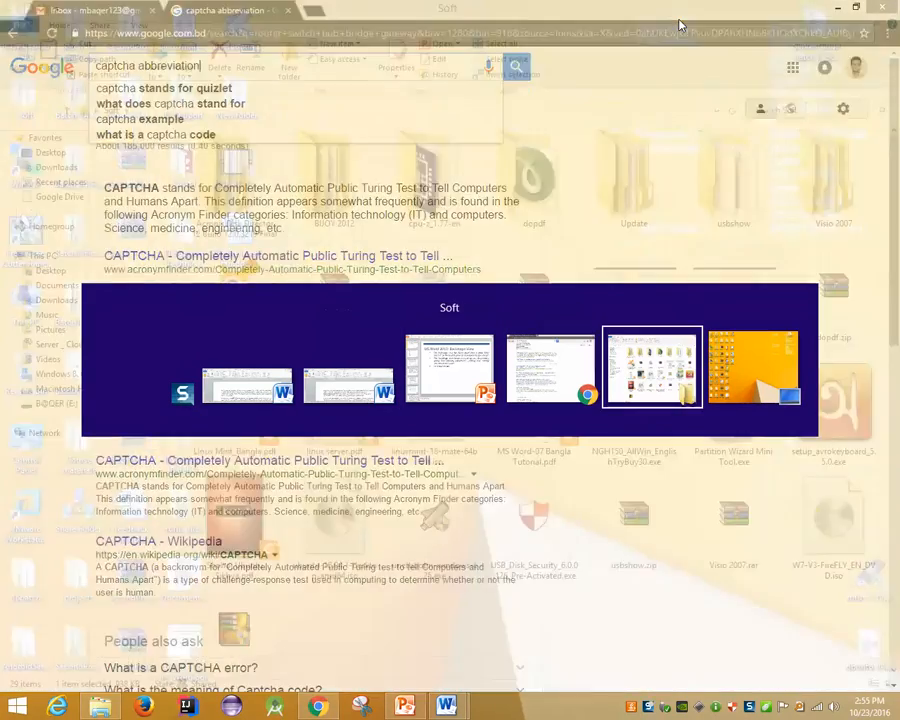
key(alt+Tab)
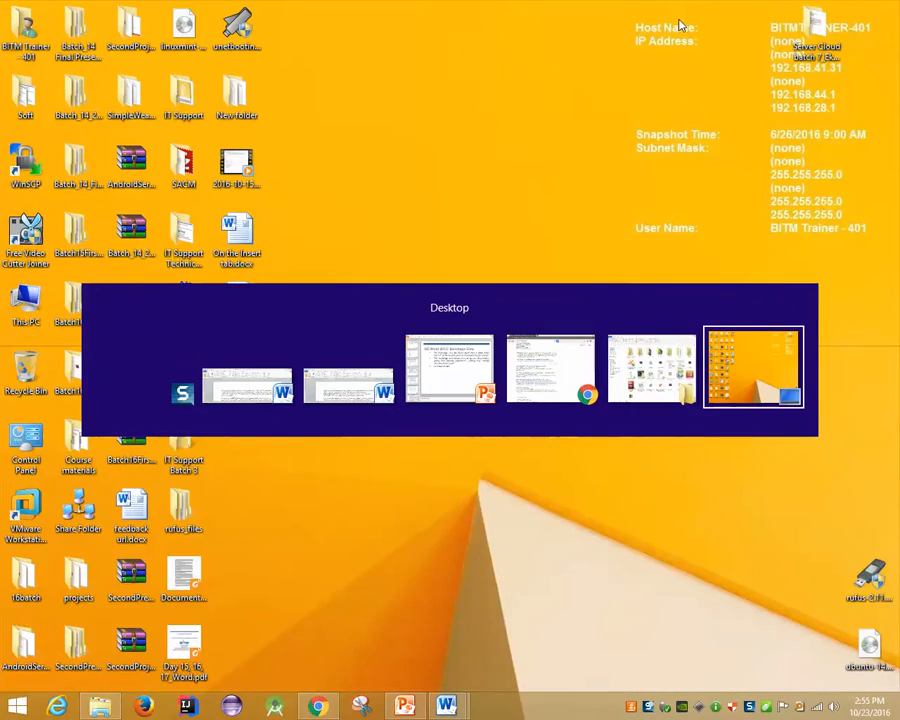
key(alt+Tab)
key(alt+Tab)
key(alt+Tab)
key(alt+Tab)
key(alt+Tab)
key(alt+Tab)
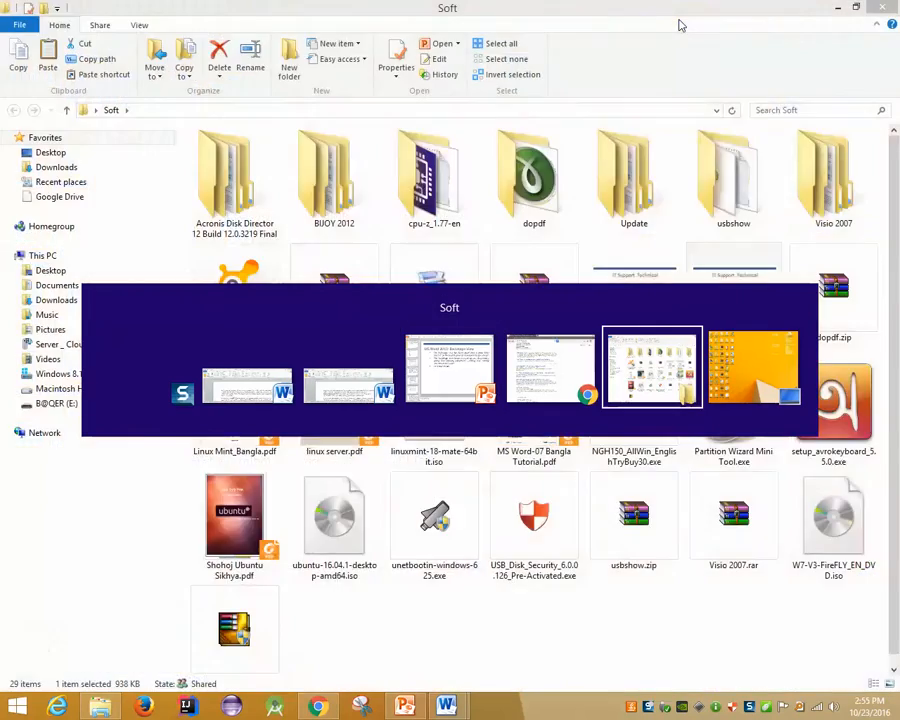
key(alt+Tab)
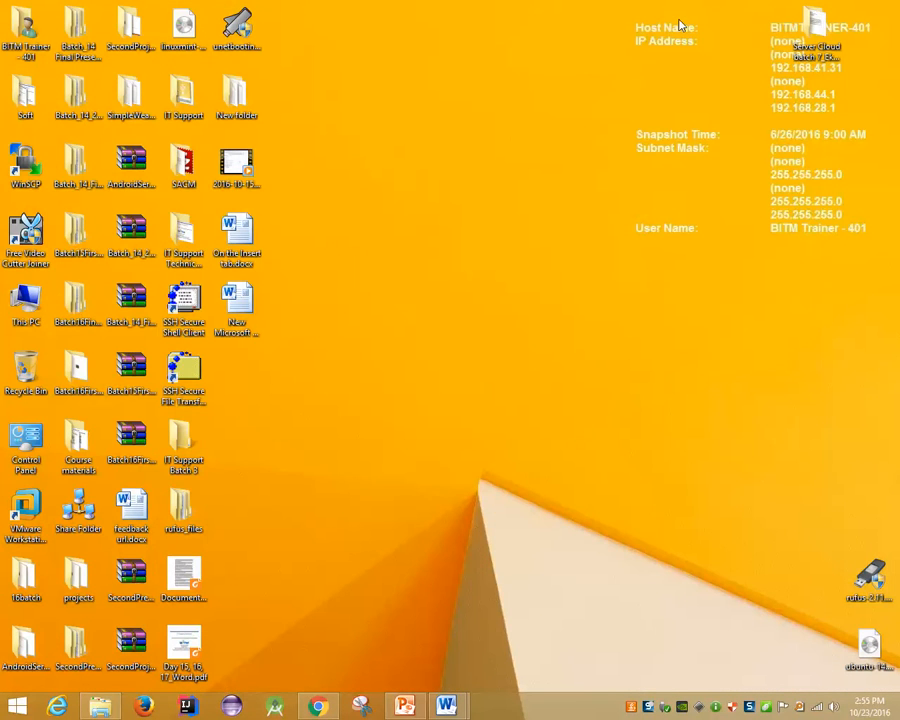
key(alt+Tab)
key(alt+Tab)
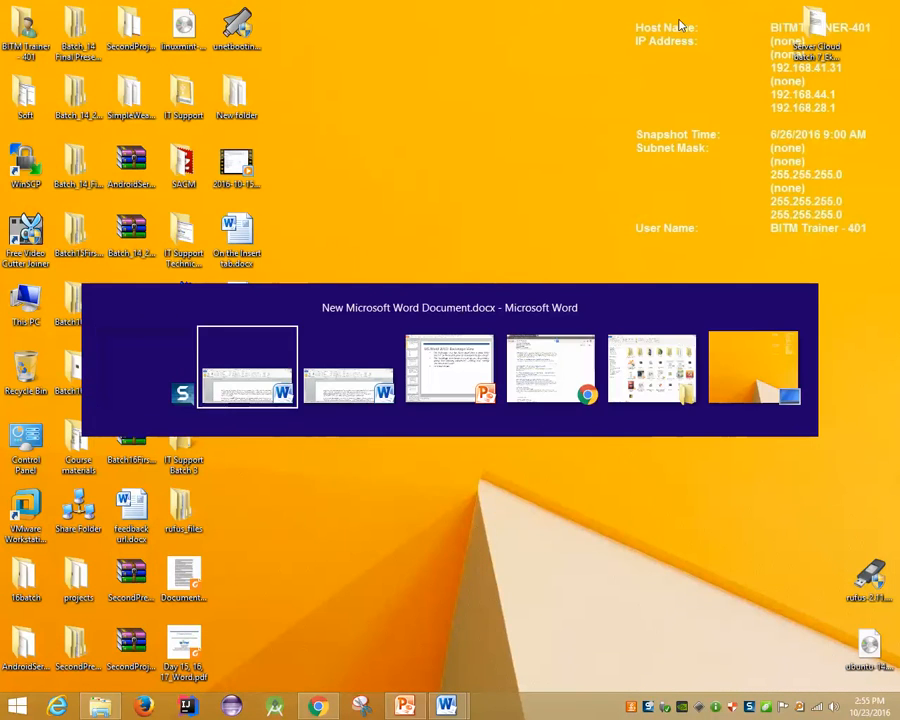
key(alt+Tab)
key(alt+Tab)
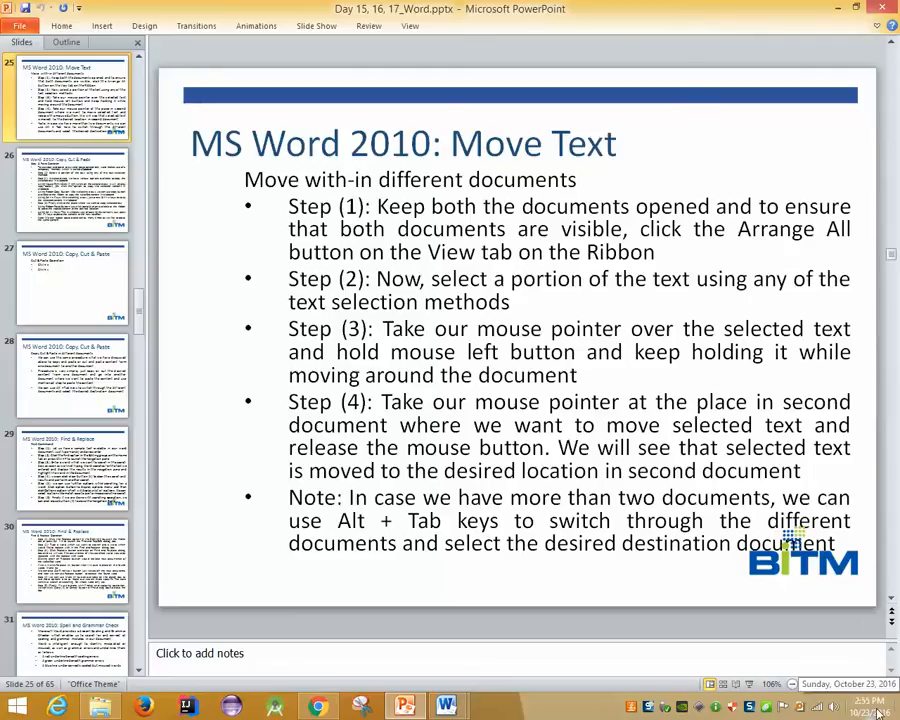
Show PowerPoint slide 25, 'MS Word 2010: Move Text', on moving text between documents
mouse_move(899, 719)
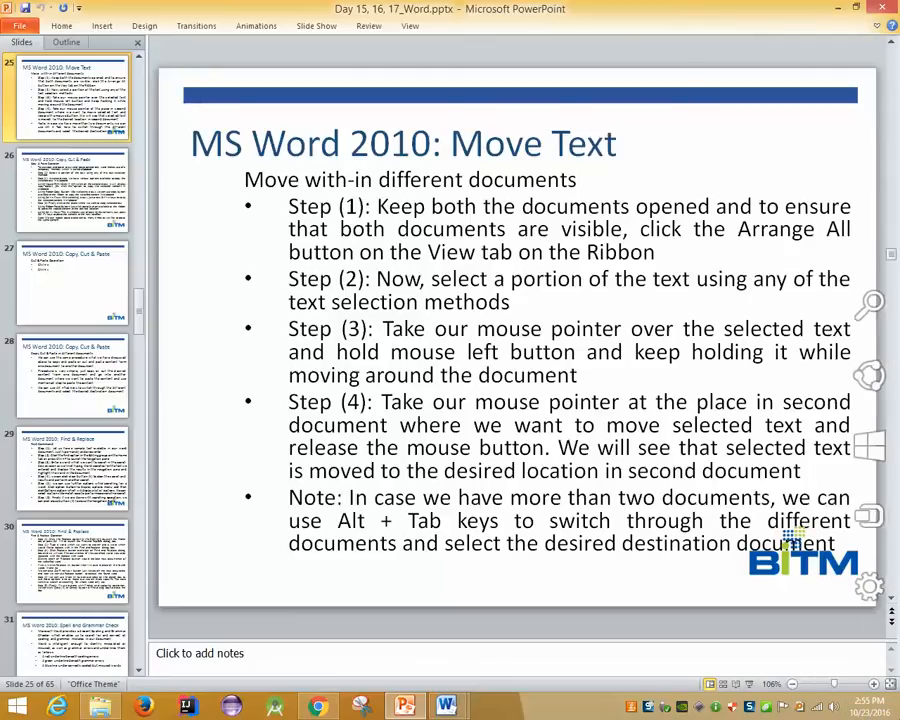
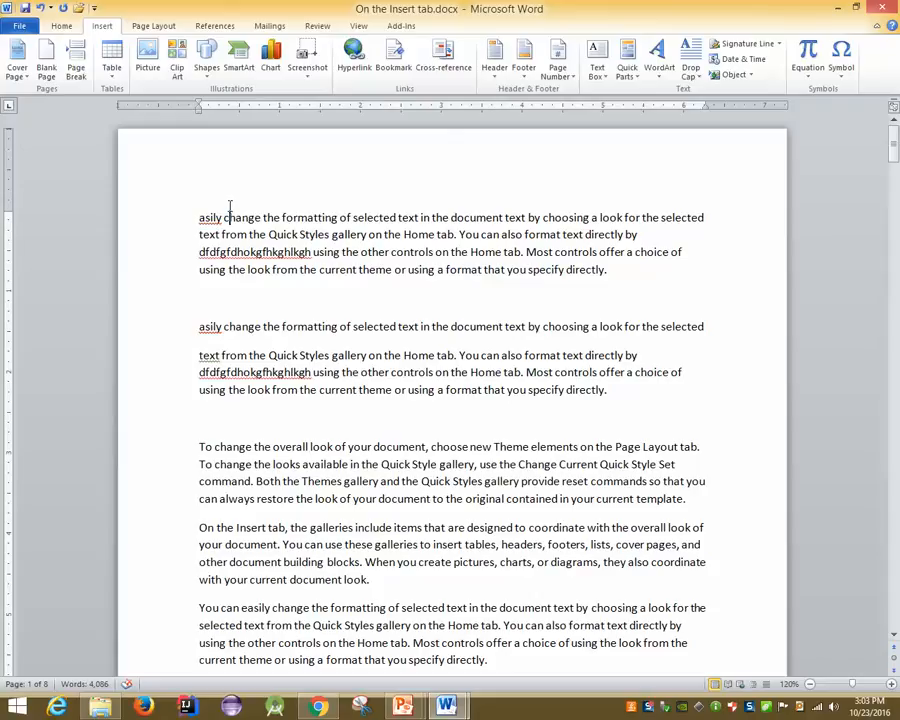
Switch from Word to the running PowerPoint slide show on the Spell and Grammar Check slide
click(406, 707)
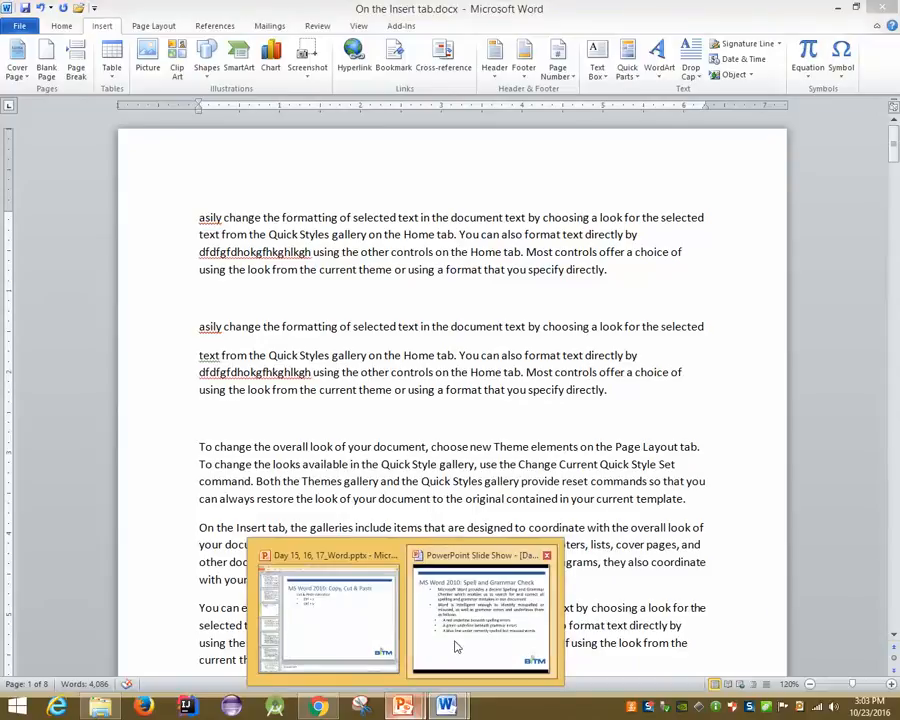
click(454, 642)
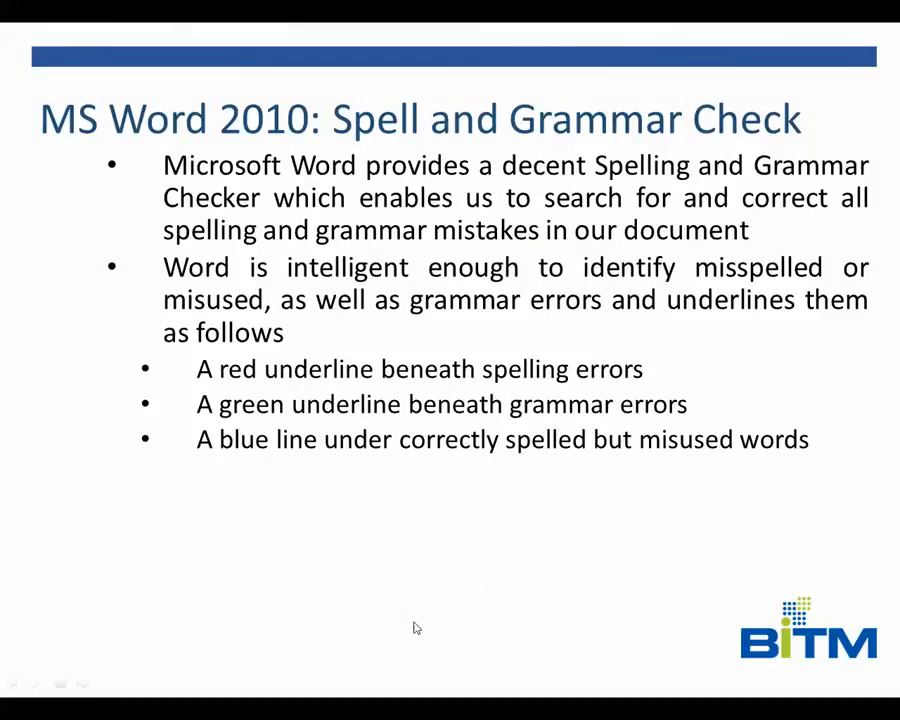
Advance one slide, then step back to the previous Spell and Grammar Check slide
click(417, 628)
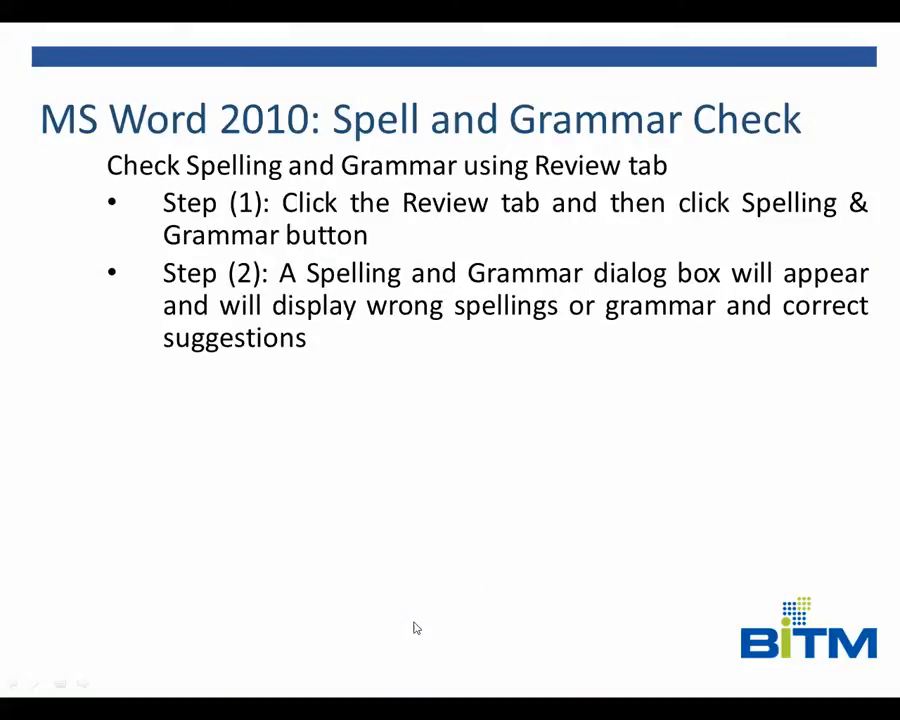
key(Left)
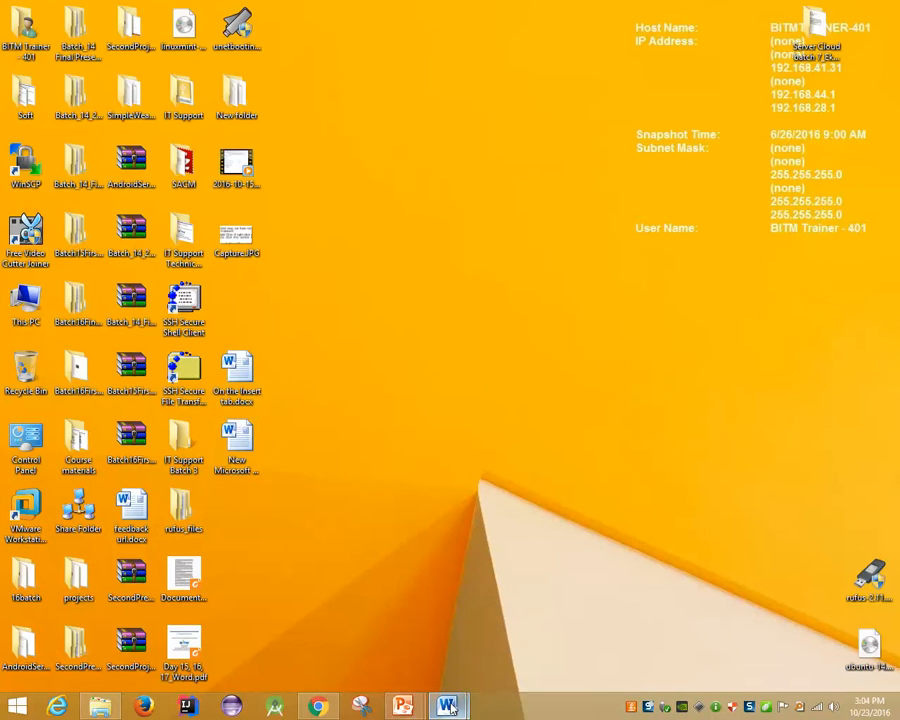
In the new Word document, start a new paragraph on page 2 and type 'I does the work.'
mouse_move(447, 706)
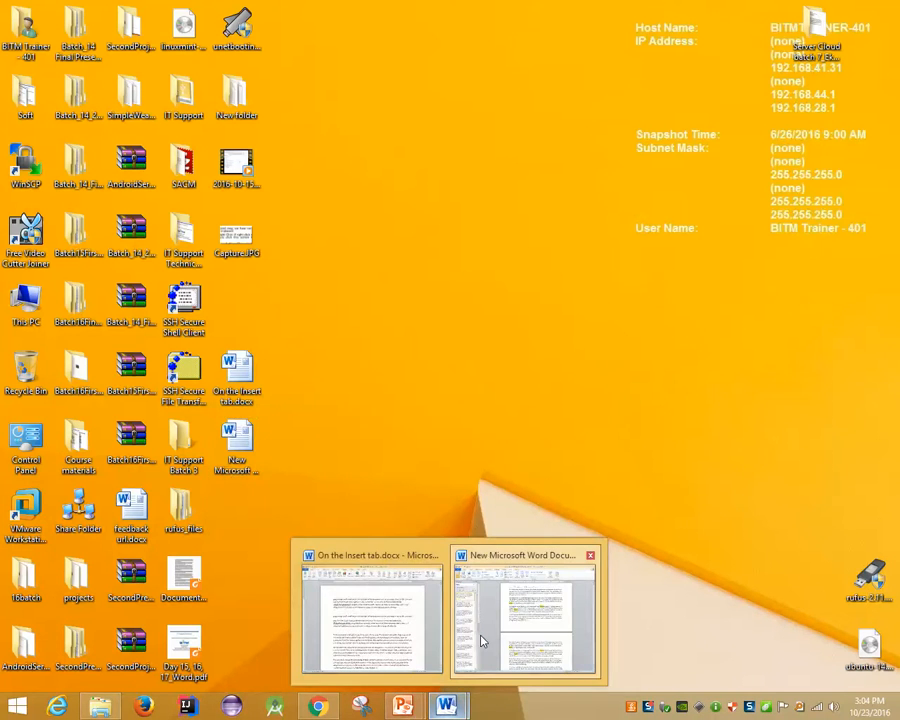
click(480, 640)
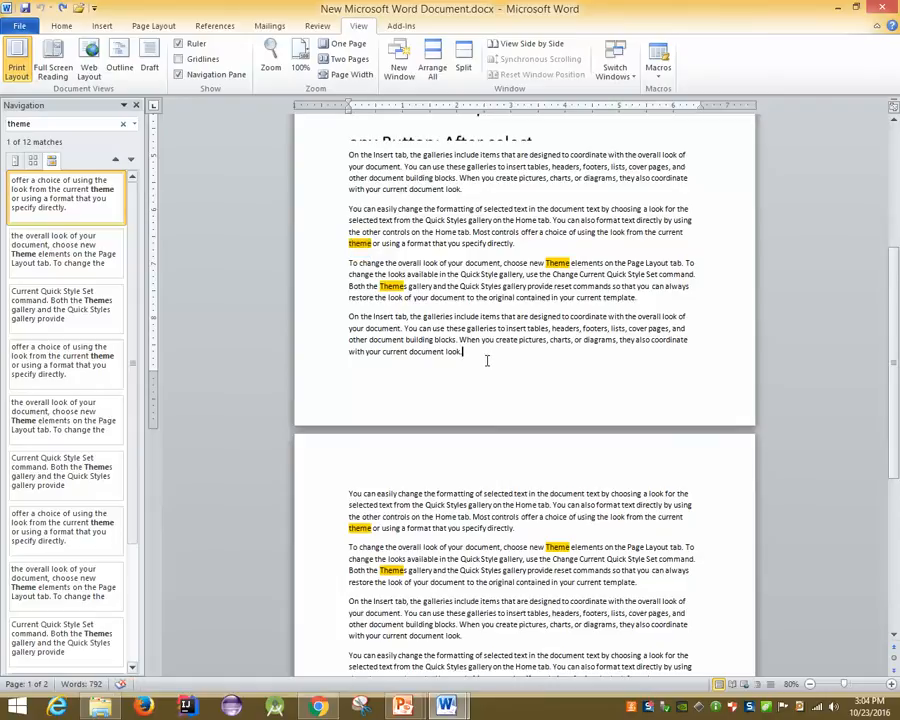
key(Return)
text(I doe)
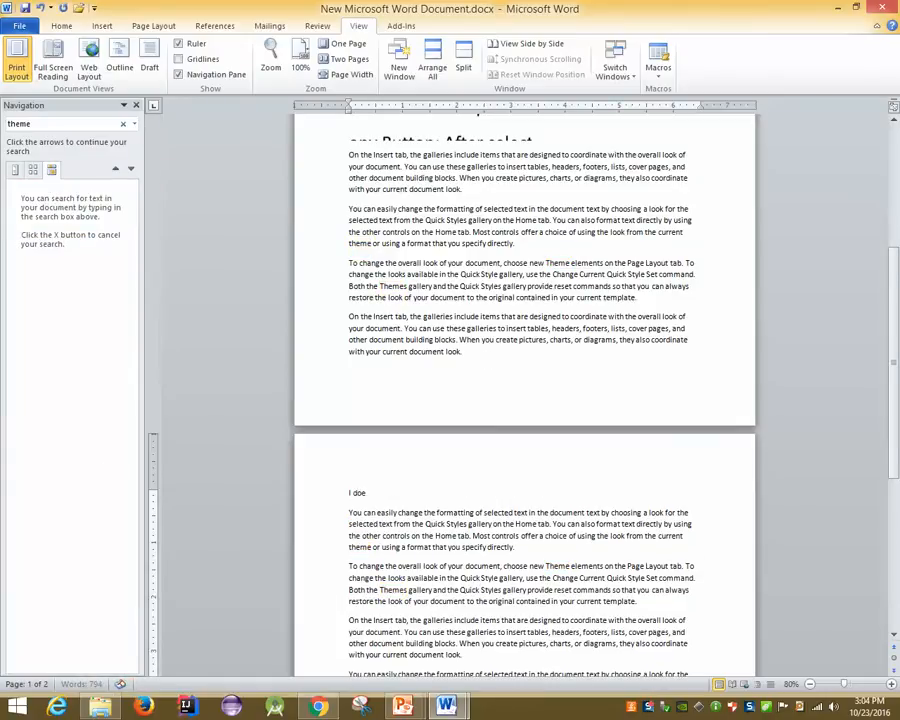
text(s the work.)
key(Return)
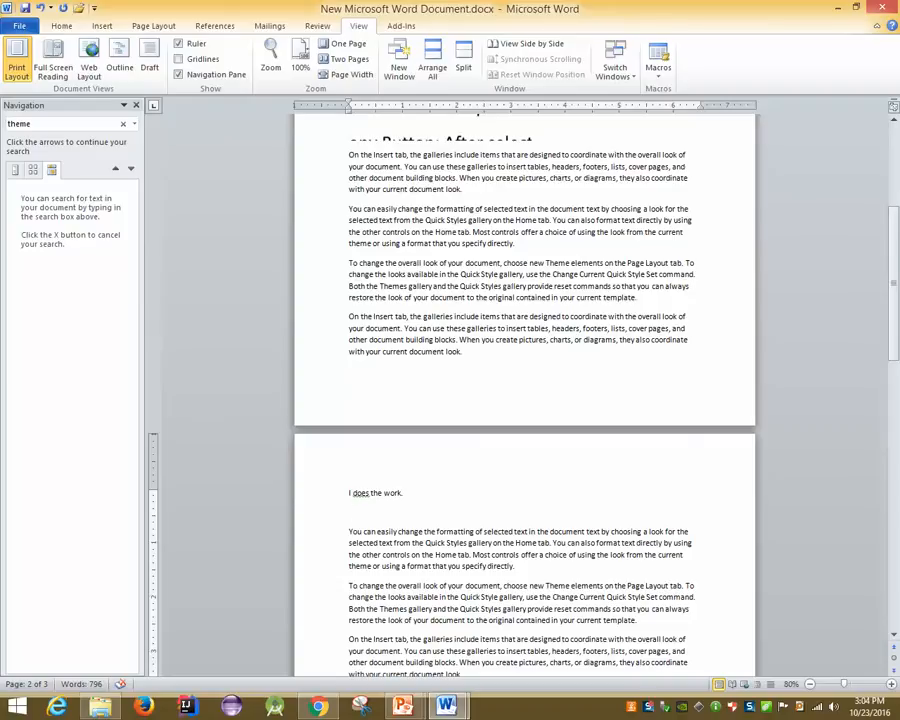
Replace that sentence with 'He do the work.' on its own line
key(BackSpace)
key(BackSpace)
key(BackSpace)
key(BackSpace)
key(BackSpace)
key(BackSpace)
key(BackSpace)
key(BackSpace)
key(BackSpace)
key(BackSpace)
key(BackSpace)
key(BackSpace)
key(BackSpace)
key(BackSpace)
key(BackSpace)
key(BackSpace)
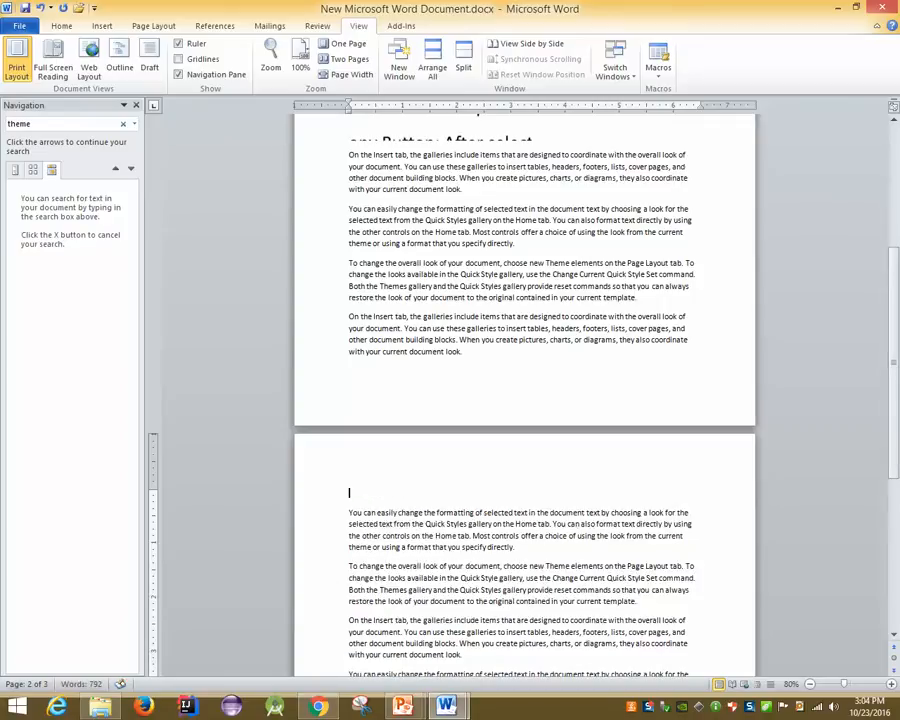
key(BackSpace)
text(He do the work.)
key(Return)
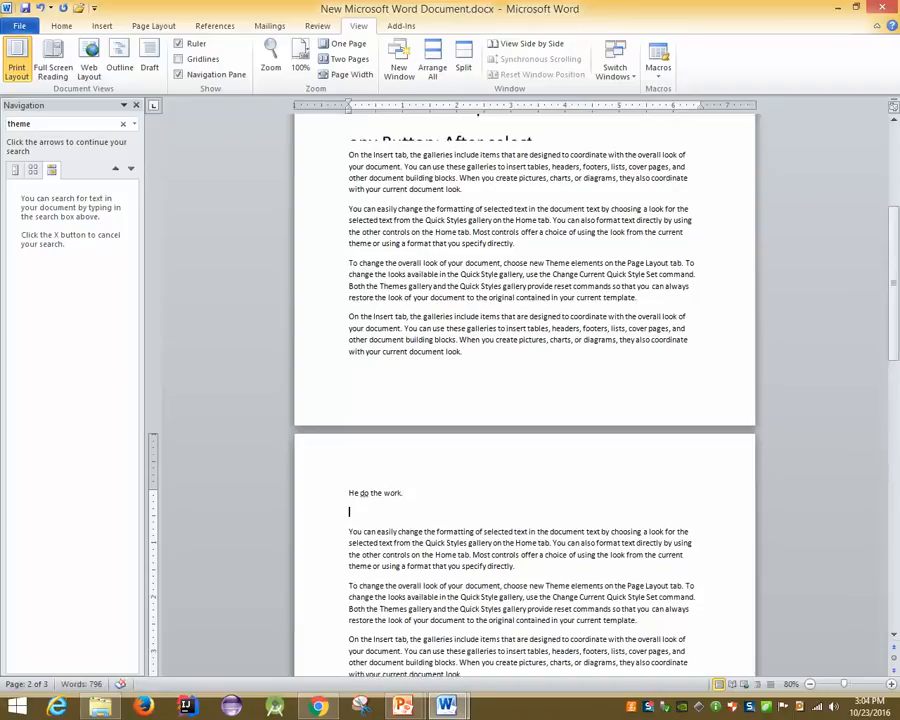
ctrl+scroll(400, 452, up, 5)
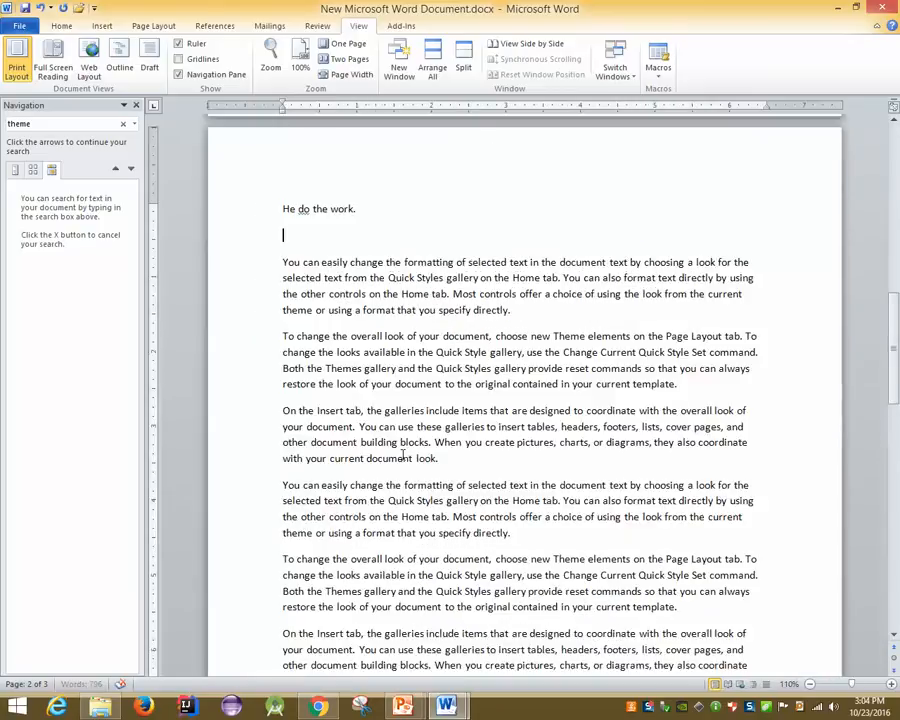
Replace the green-underlined 'do' with Word's suggested 'does'
right_click(235, 233)
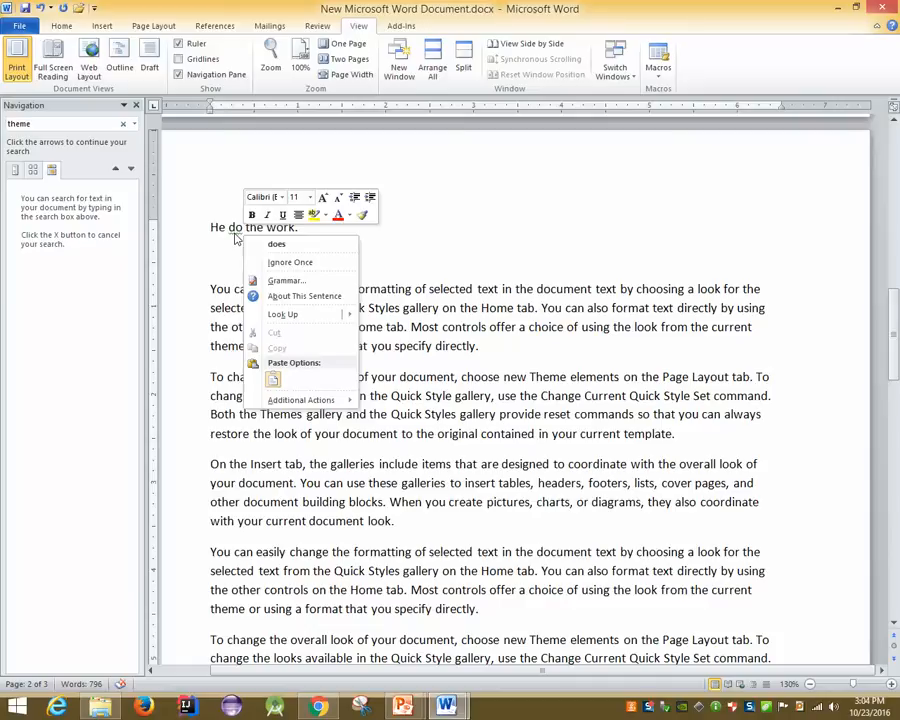
click(281, 245)
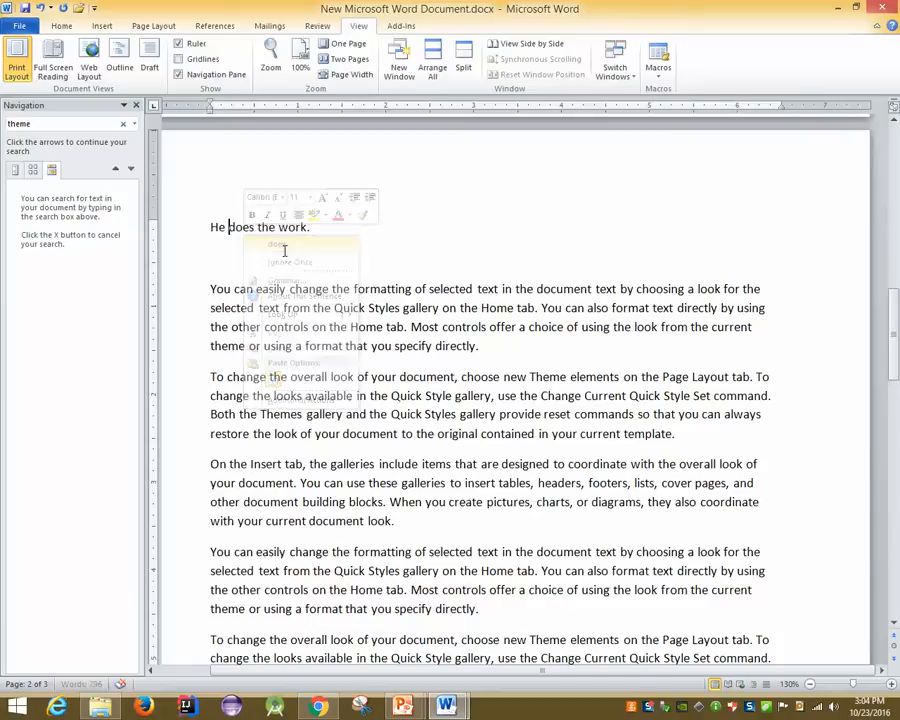
Return to the slide show and step forward, back, then forward to the spelling-and-grammar steps slide
mouse_move(402, 707)
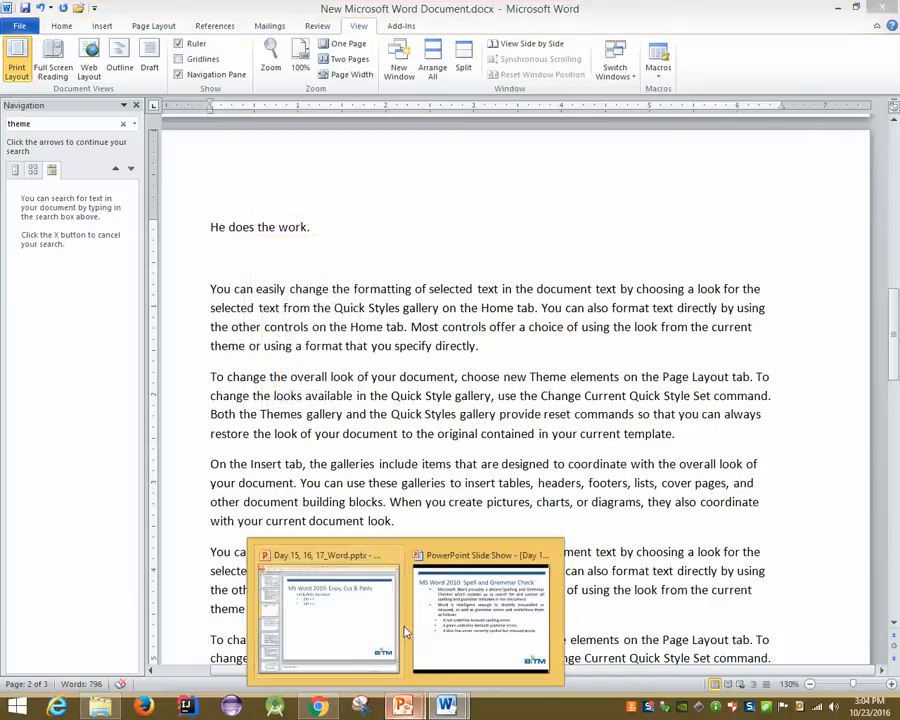
click(456, 624)
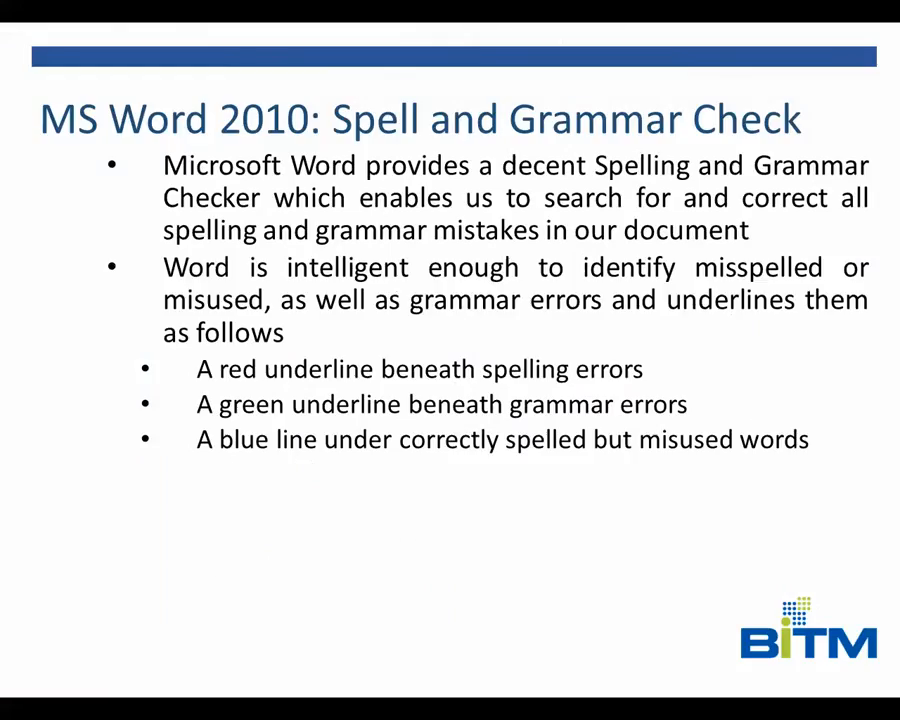
key(Right)
key(Left)
key(Right)
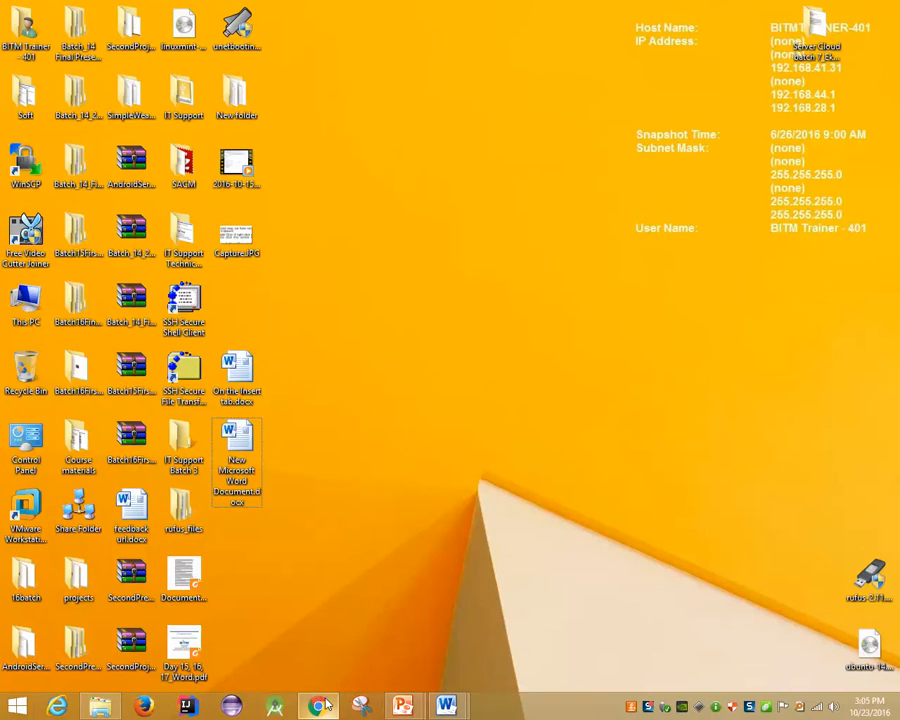
In Chrome, search Google for 'bitm' and open the BITM: Home result in a background tab
click(318, 706)
click(80, 9)
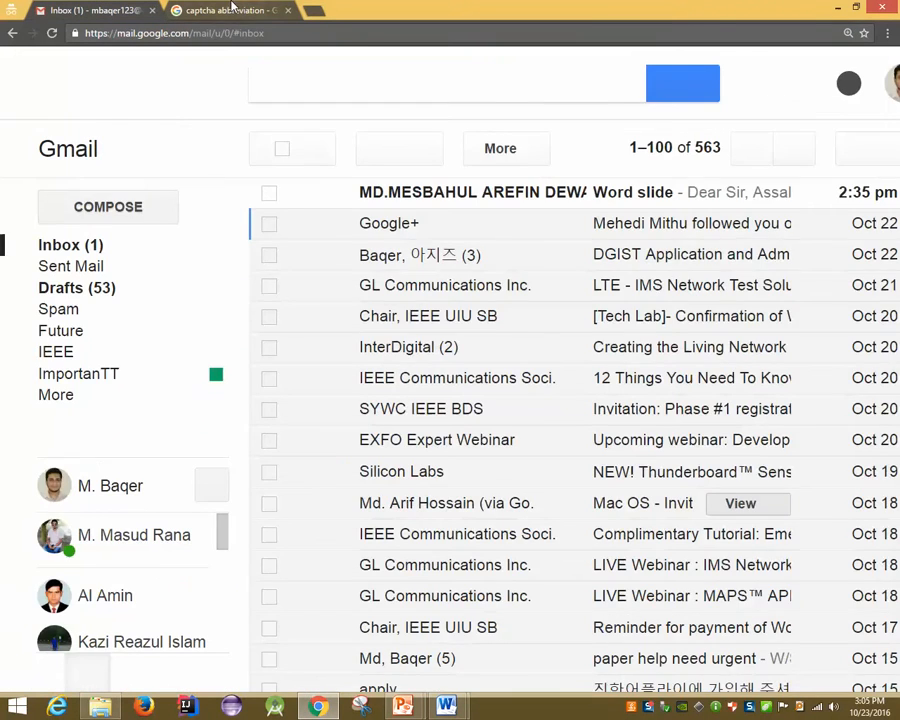
click(232, 9)
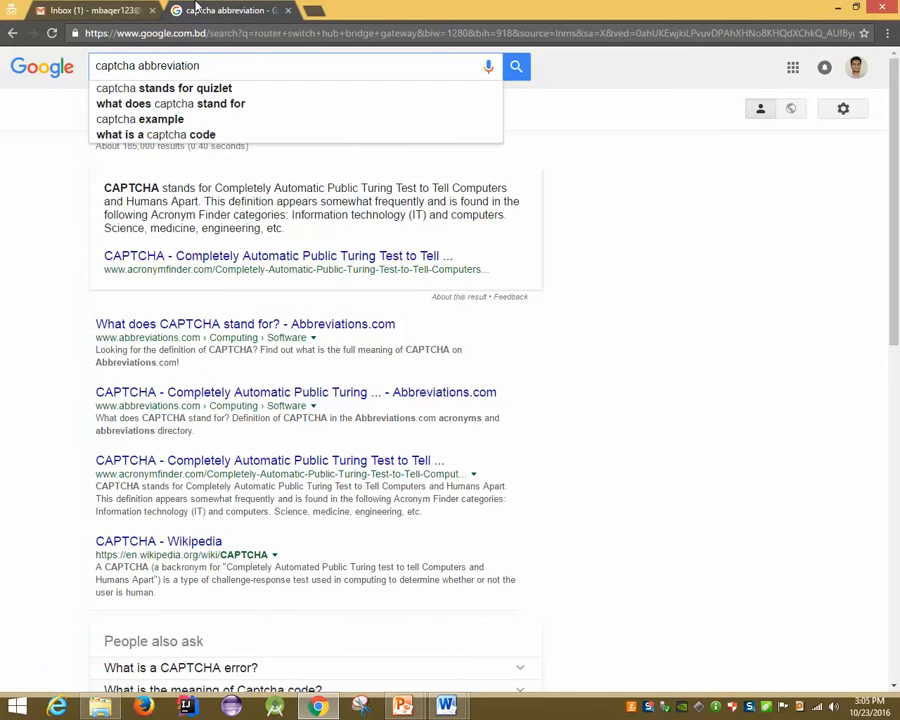
key(BackSpace)
key(BackSpace)
key(BackSpace)
key(BackSpace)
key(BackSpace)
key(BackSpace)
key(BackSpace)
key(BackSpace)
key(BackSpace)
key(BackSpace)
key(BackSpace)
key(BackSpace)
key(BackSpace)
key(BackSpace)
key(BackSpace)
key(BackSpace)
key(BackSpace)
key(BackSpace)
key(BackSpace)
key(BackSpace)
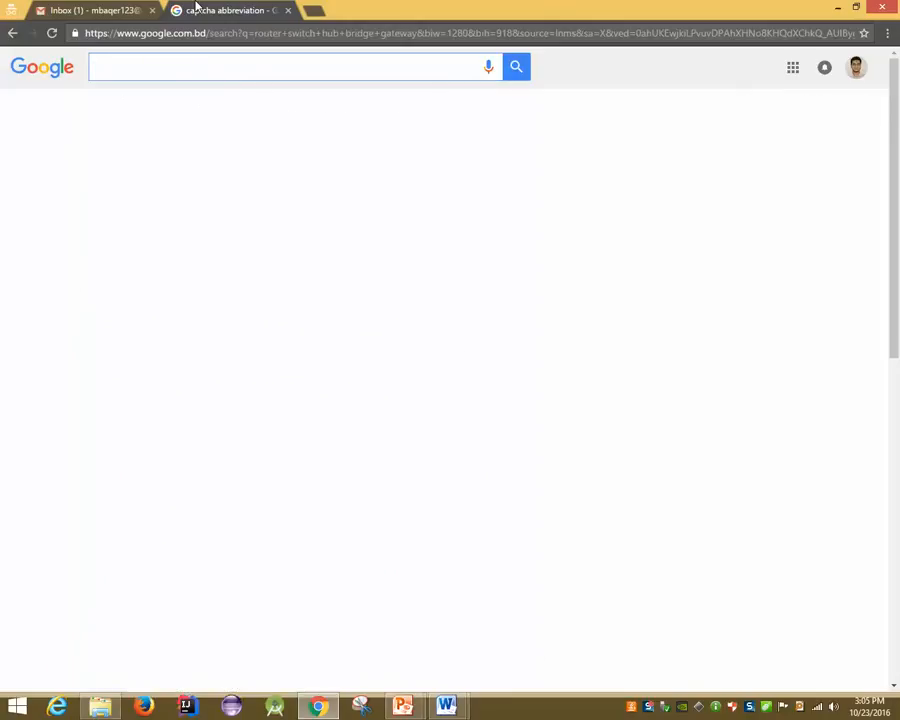
text(bitm)
key(Return)
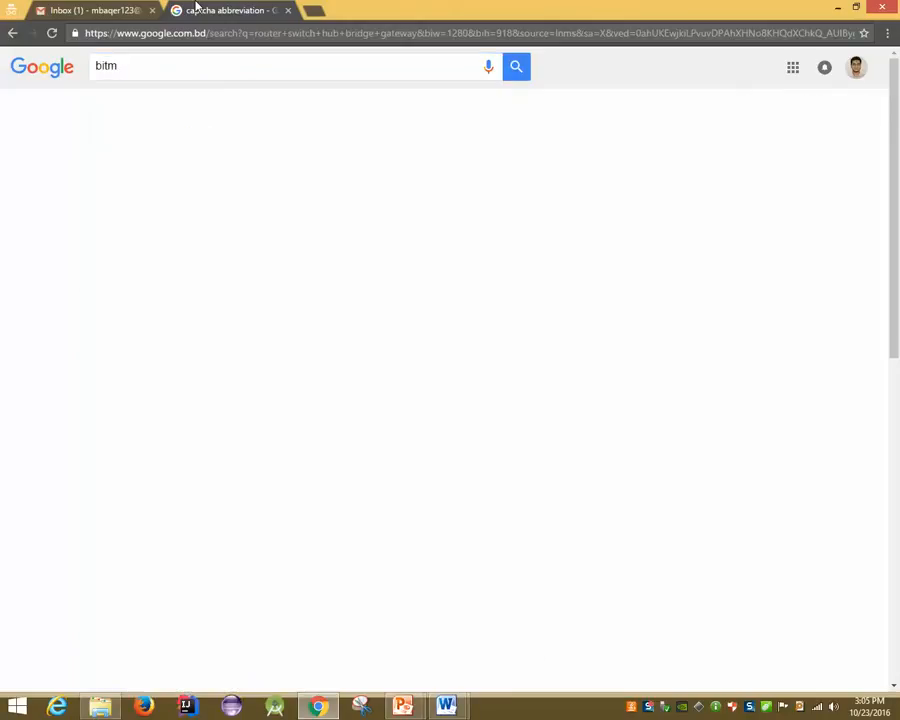
middle_click(155, 175)
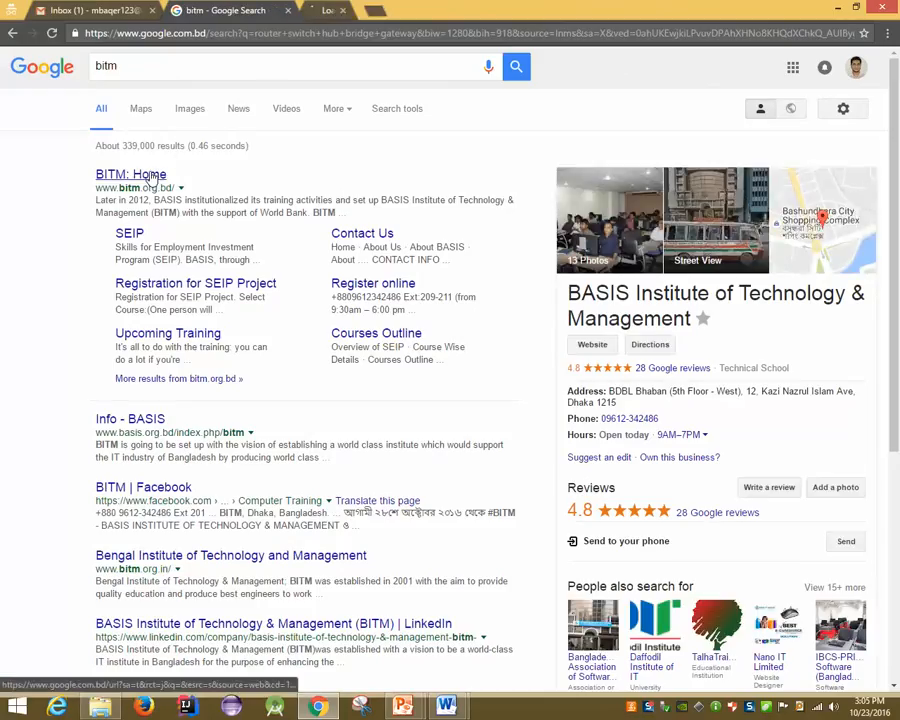
On the BITM site, go to Regular Training & Workshop > Training > Ongoing and browse the listings
click(338, 12)
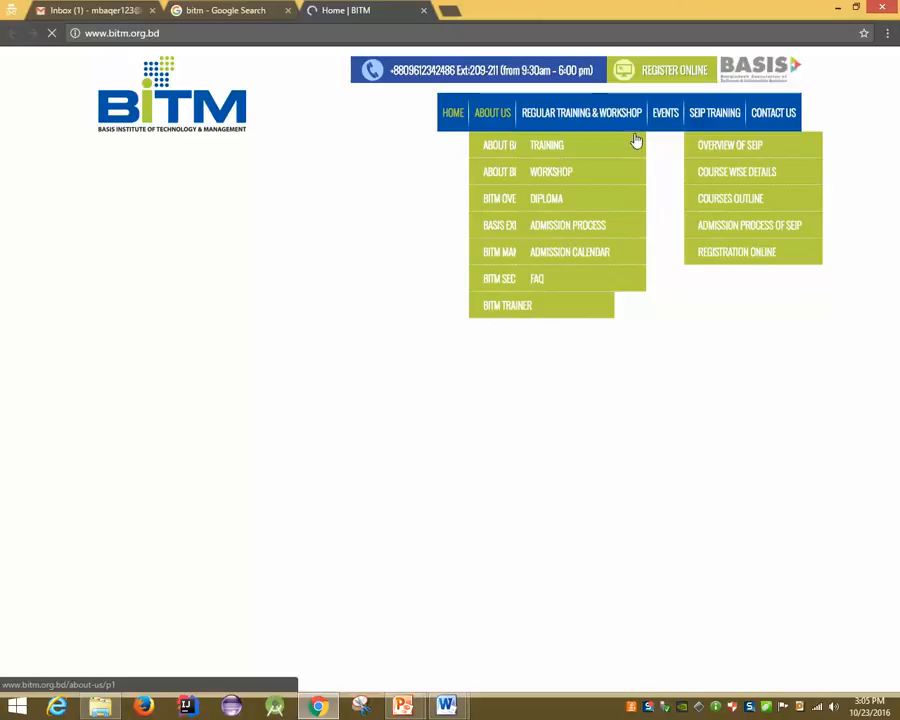
mouse_move(538, 116)
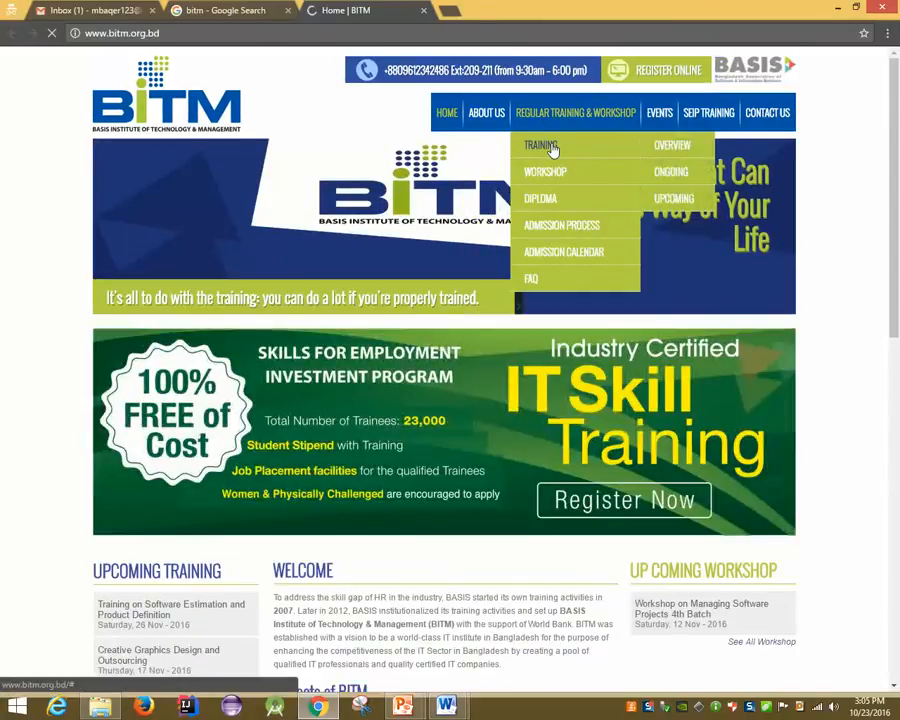
mouse_move(586, 145)
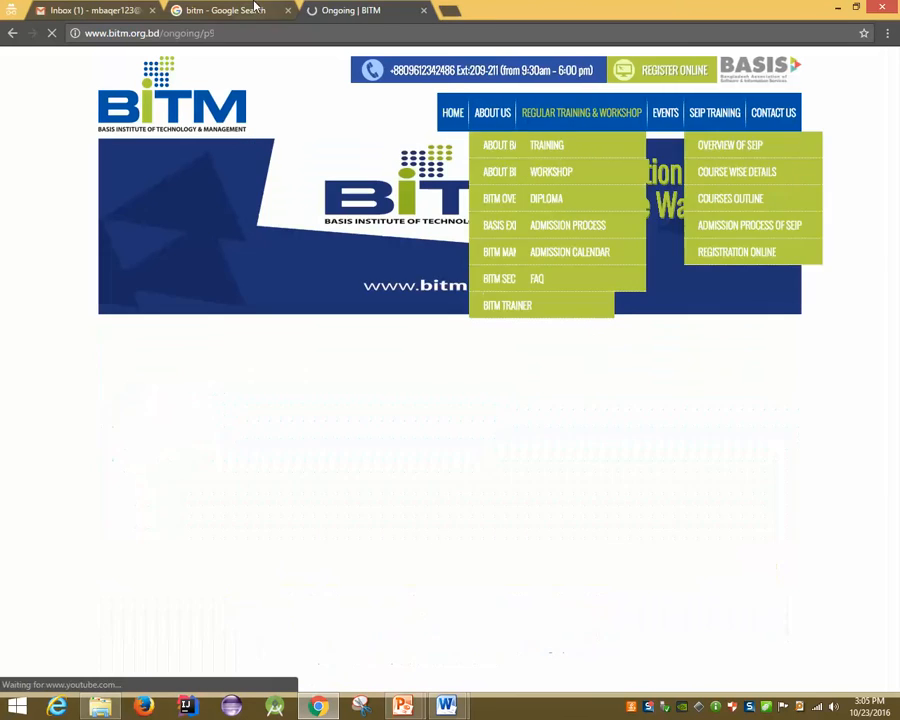
scroll(375, 280, down, 2)
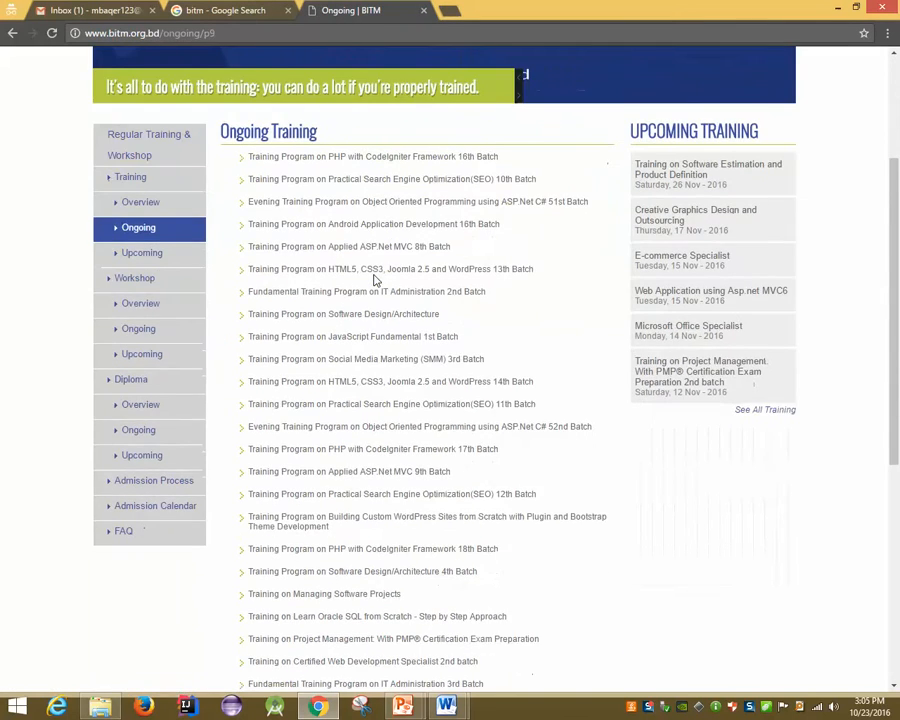
scroll(375, 280, down, 3)
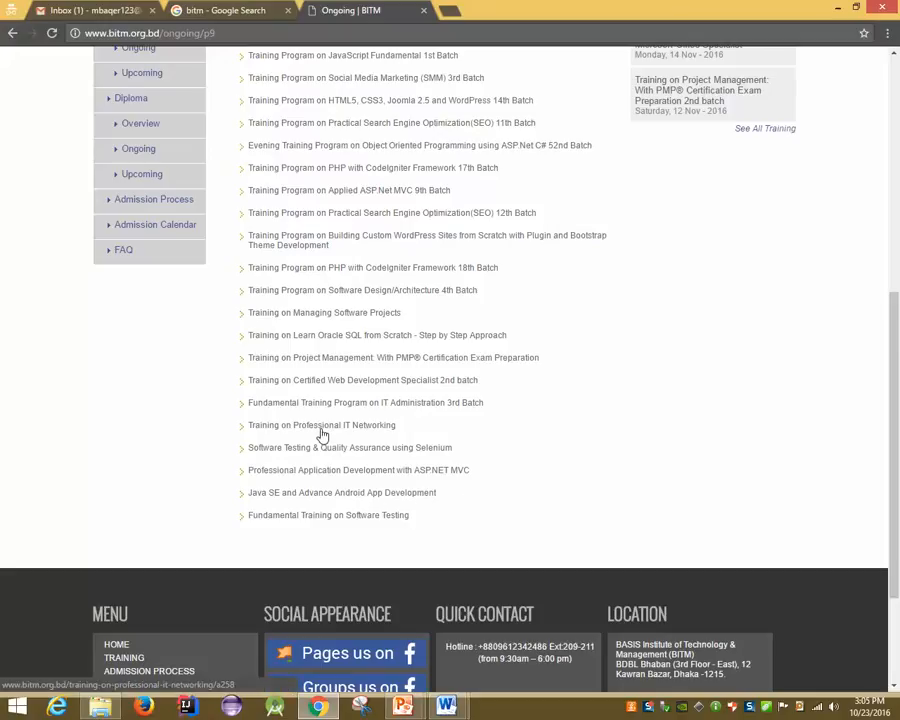
scroll(322, 436, up, 2)
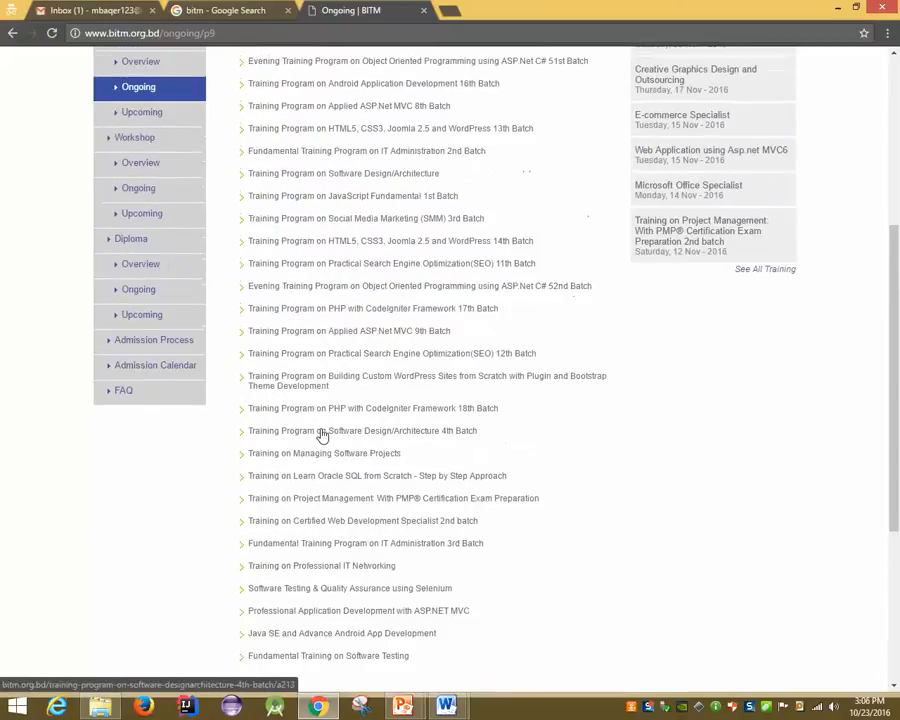
scroll(322, 436, down, 2)
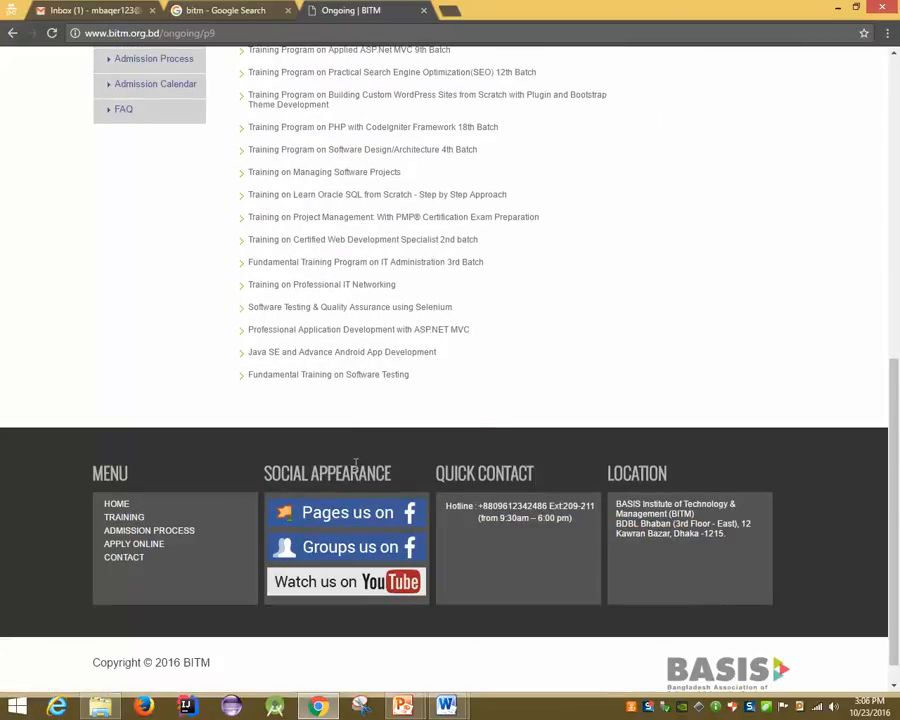
Find 'offi' on the page and open the Microsoft Office Specialist course
key(ctrl+f)
text(offi)
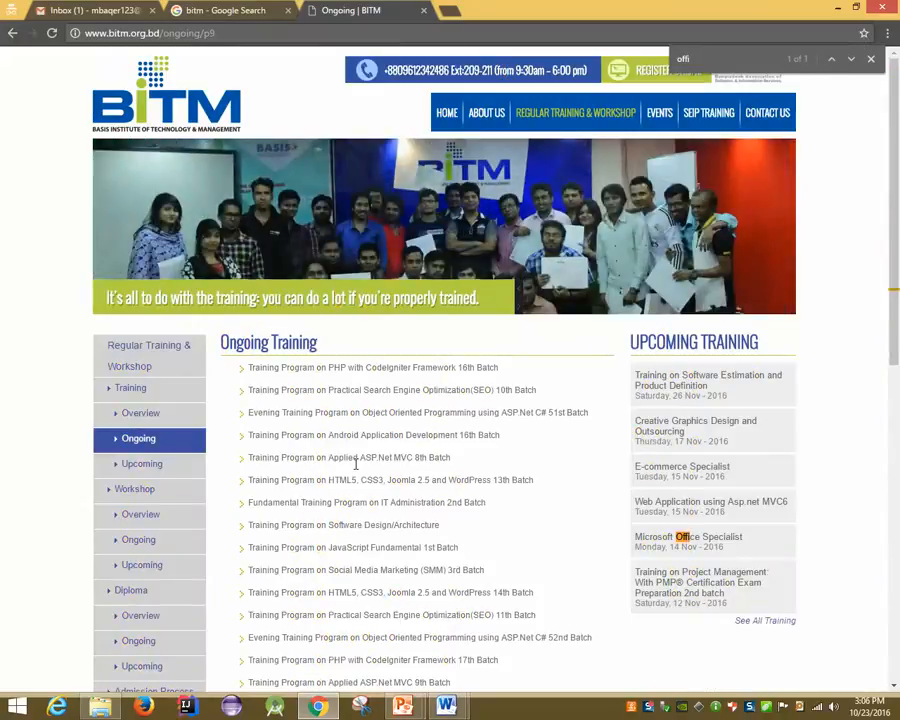
click(684, 537)
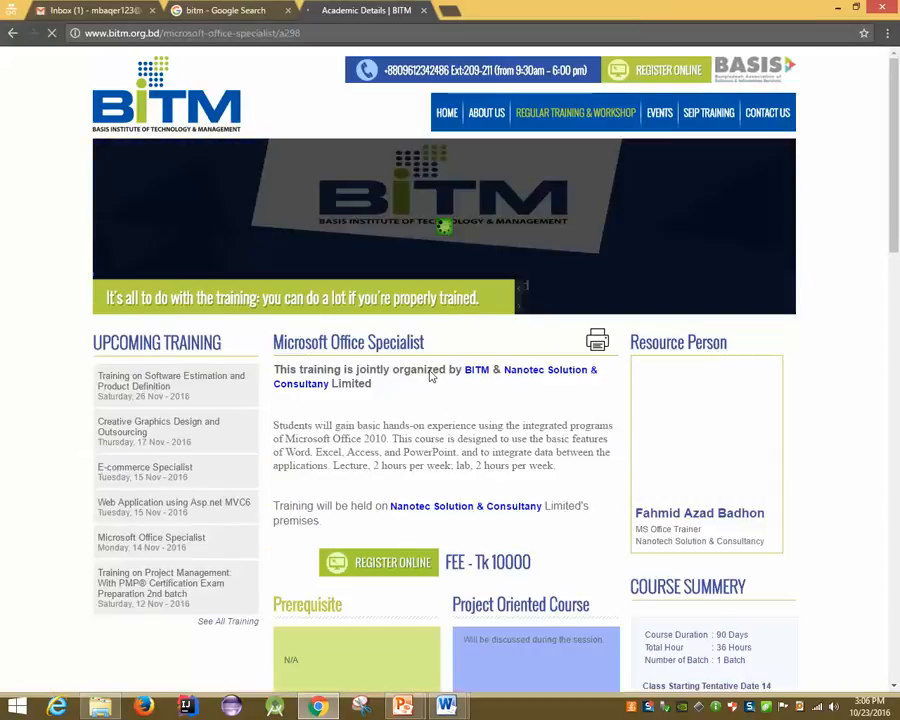
Highlight the description's mentions of Microsoft Office 2010 and Word, Excel, Access, PowerPoint
scroll(431, 376, down, 1)
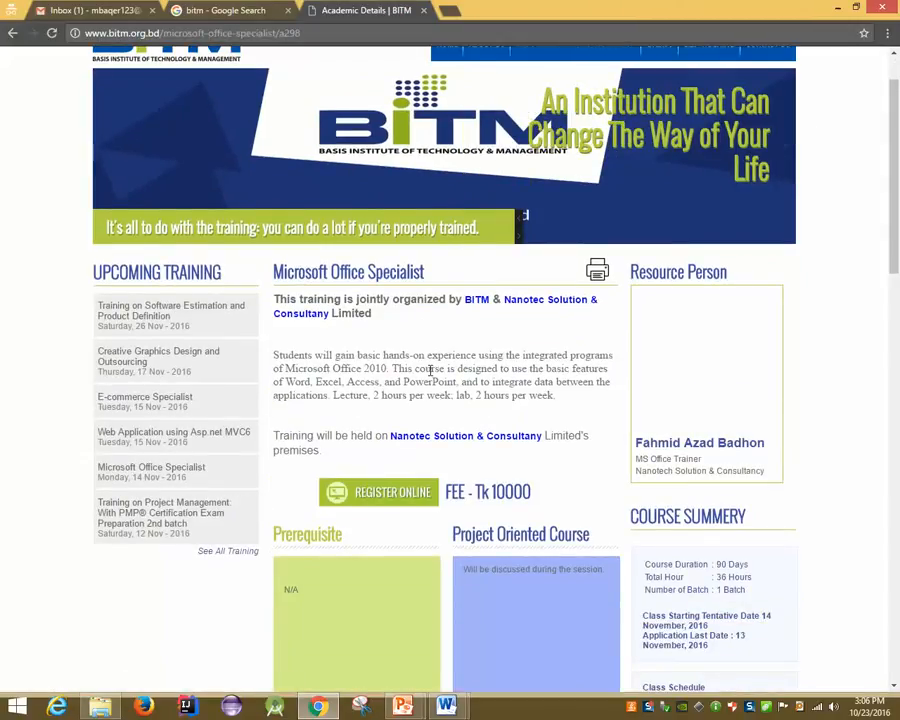
drag(346, 369, 449, 356)
click(402, 367)
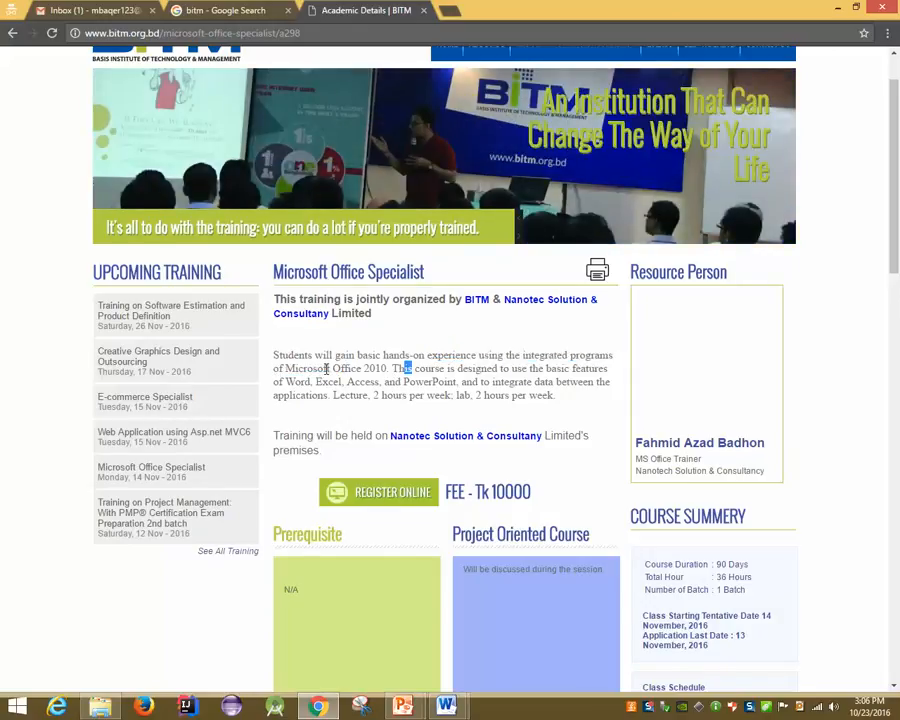
drag(313, 368, 395, 357)
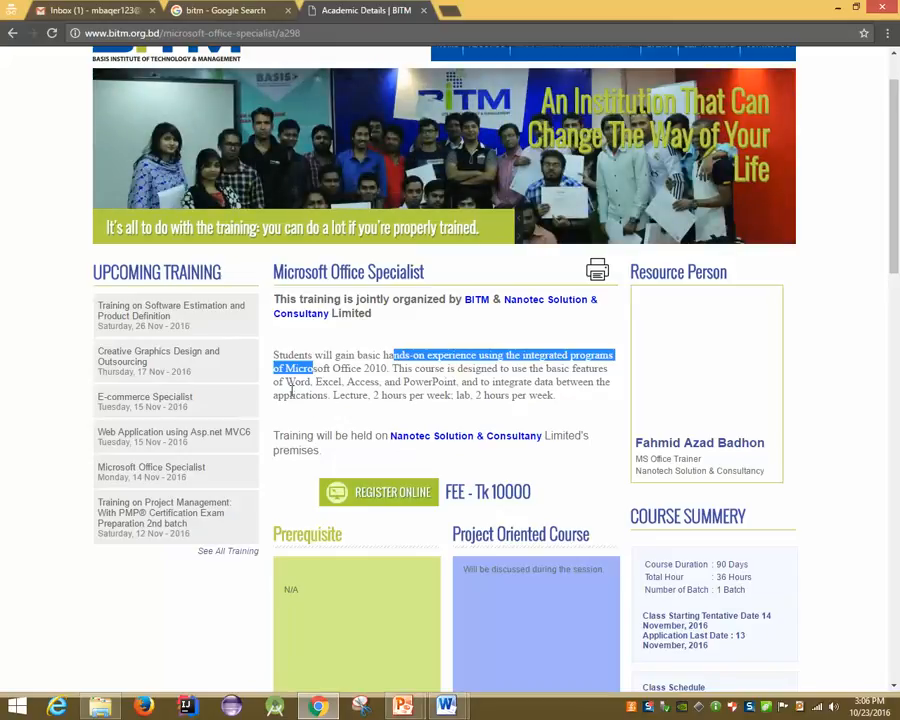
drag(288, 382, 460, 386)
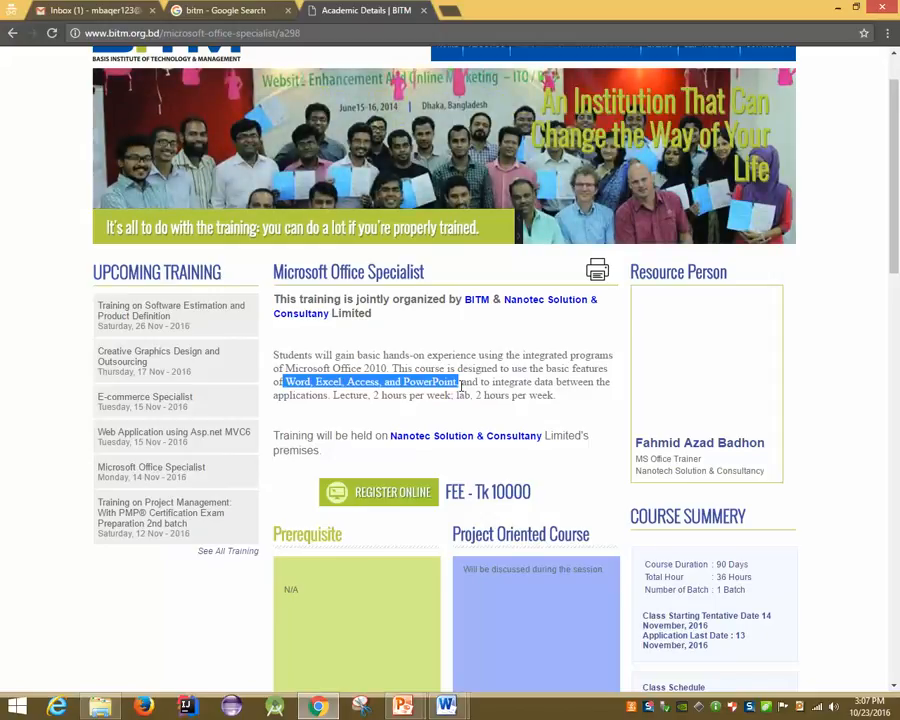
Scroll through the course outline, select the Excel through PowerPoint sections, then return to the bitm search results
scroll(459, 385, down, 15)
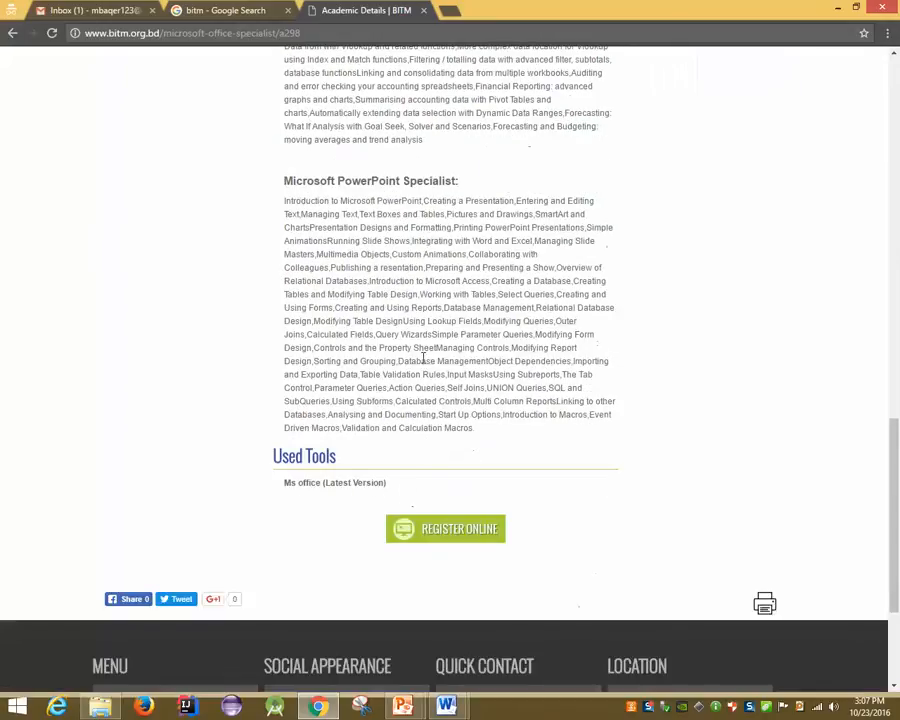
scroll(423, 358, up, 15)
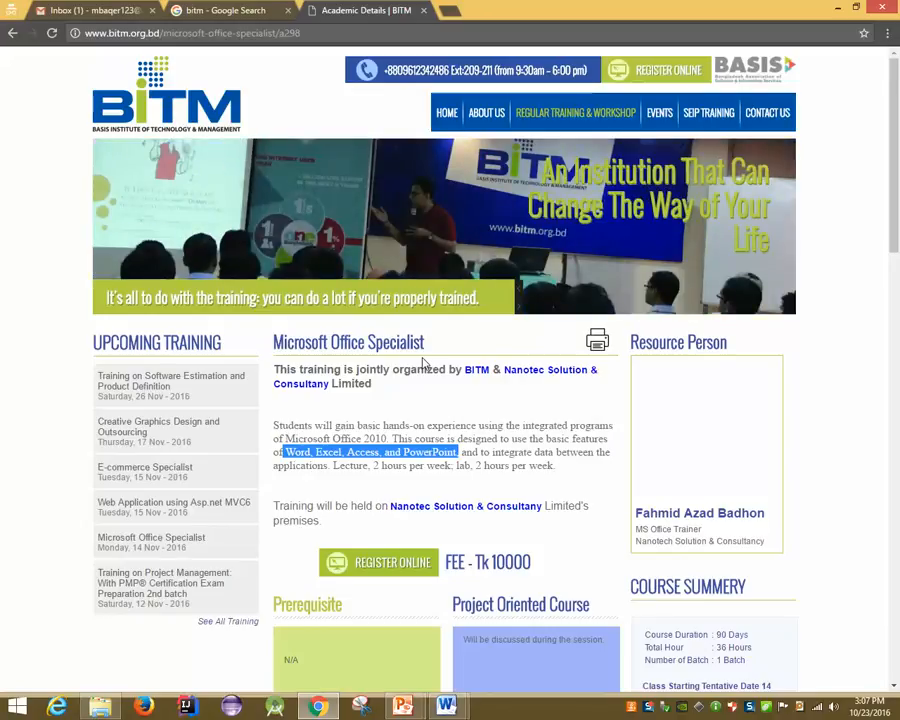
scroll(424, 364, down, 10)
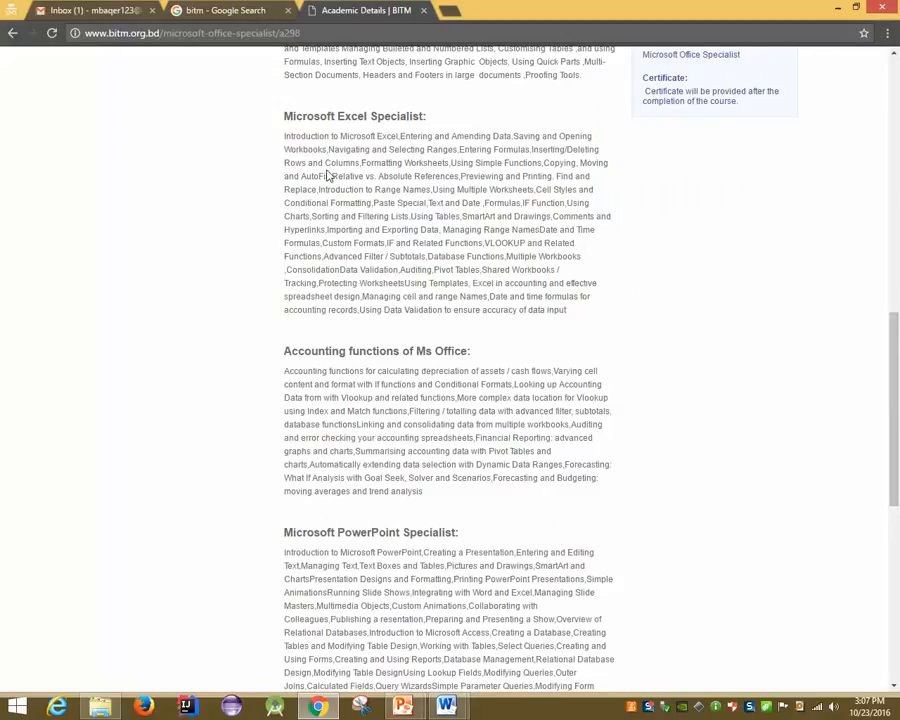
drag(267, 120, 549, 488)
scroll(513, 311, down, 3)
scroll(513, 312, down, 3)
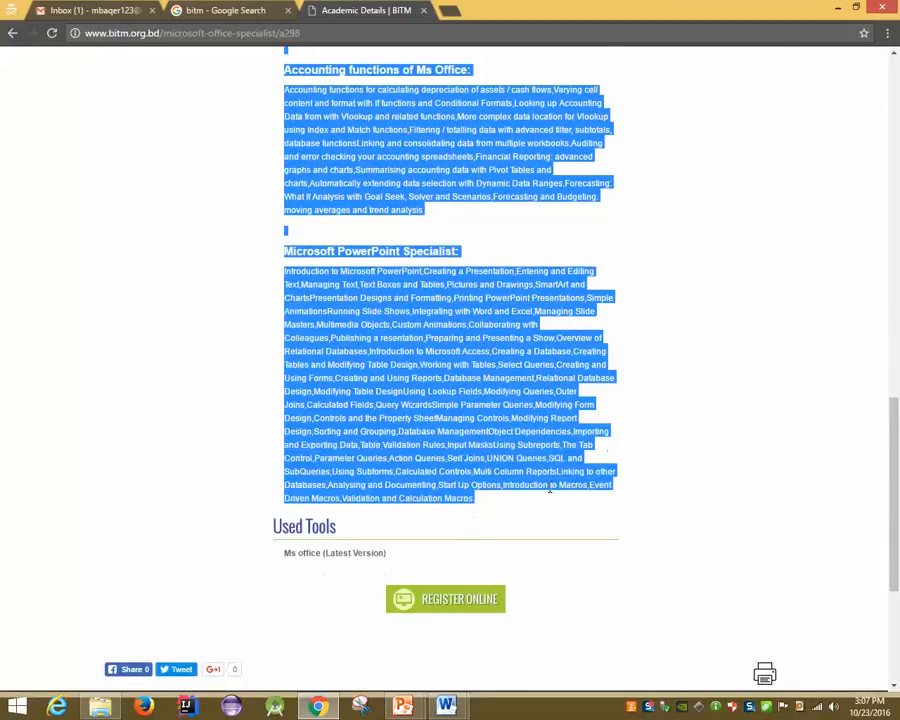
scroll(549, 488, up, 3)
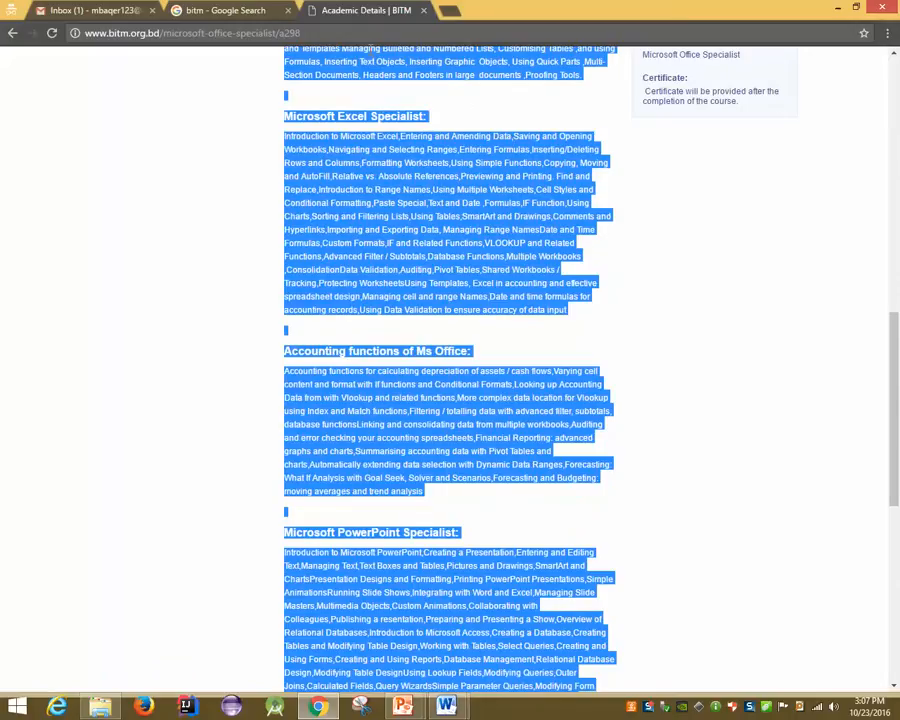
click(225, 10)
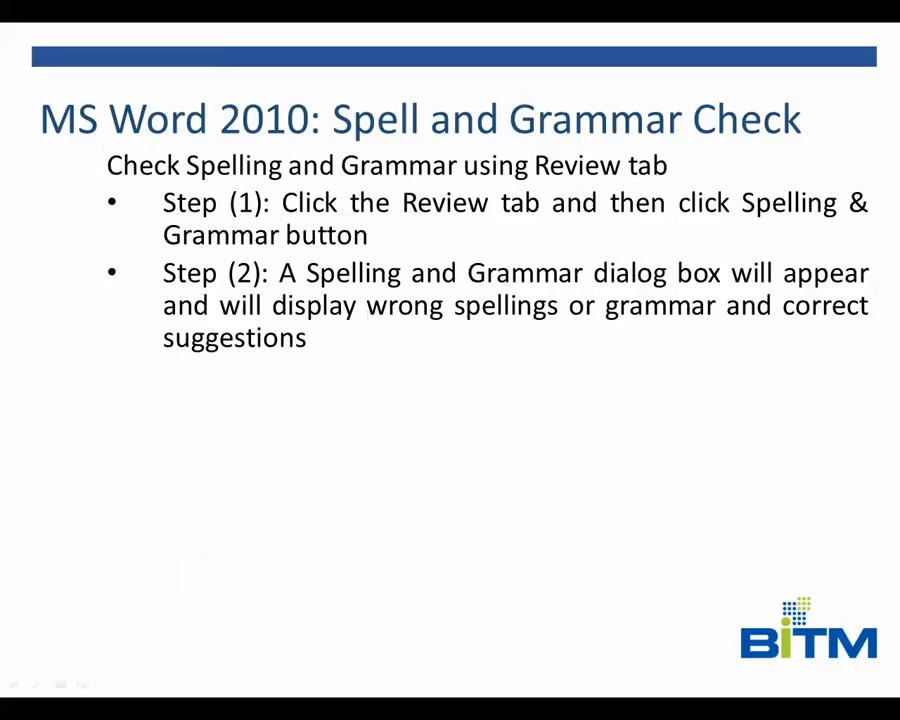
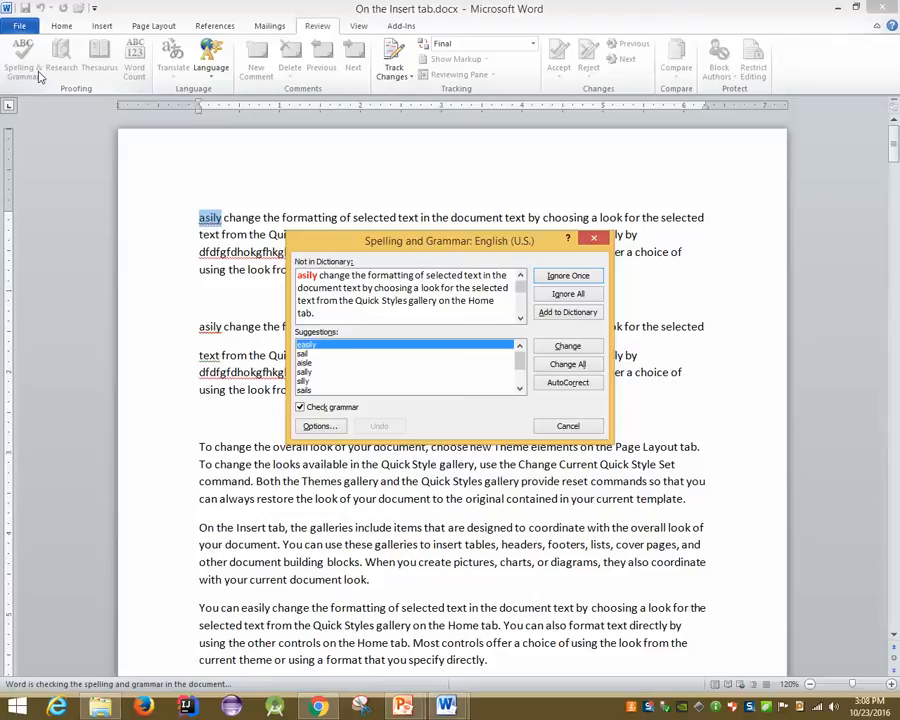
Dismiss the spelling check and type 'jahangirnagar' on the empty line between the paragraphs
click(562, 428)
click(348, 283)
text(ja)
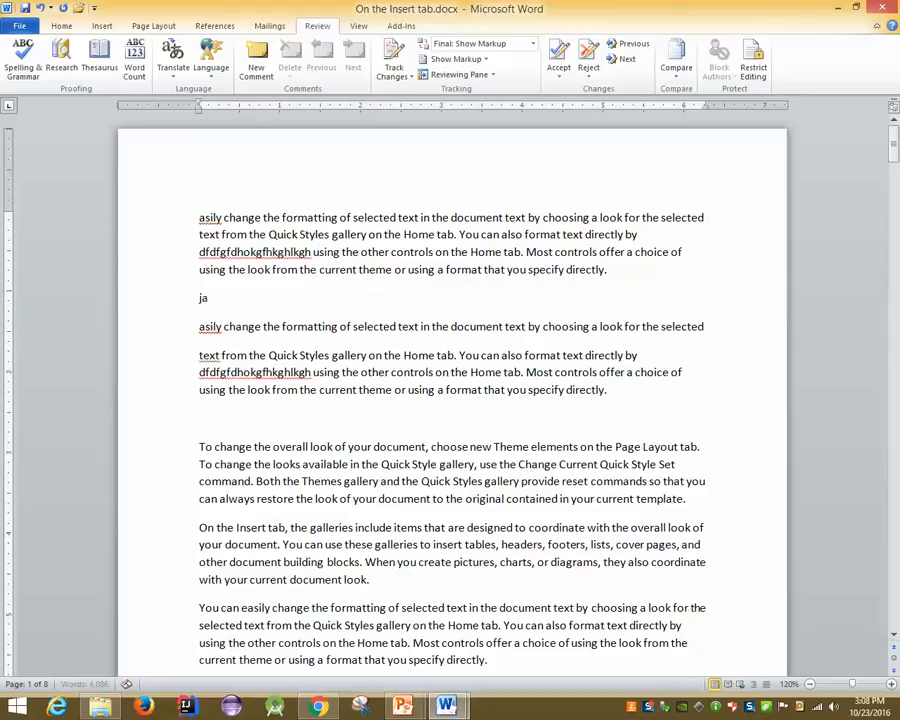
text(hangirnagar)
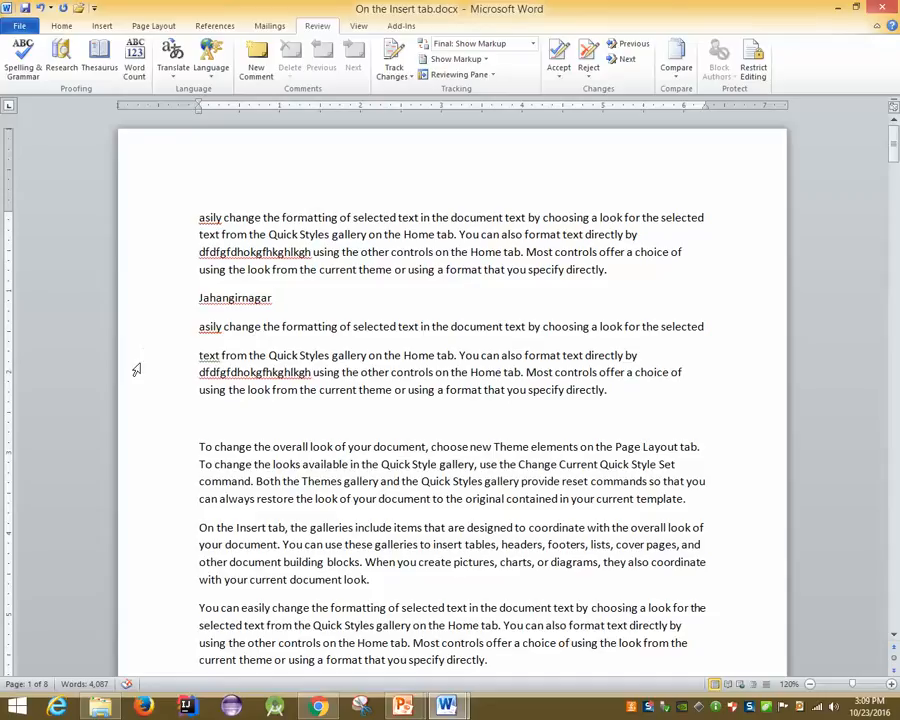
Run the spelling check (F7) and add Jahangirnagar to the dictionary
key(F7)
click(26, 64)
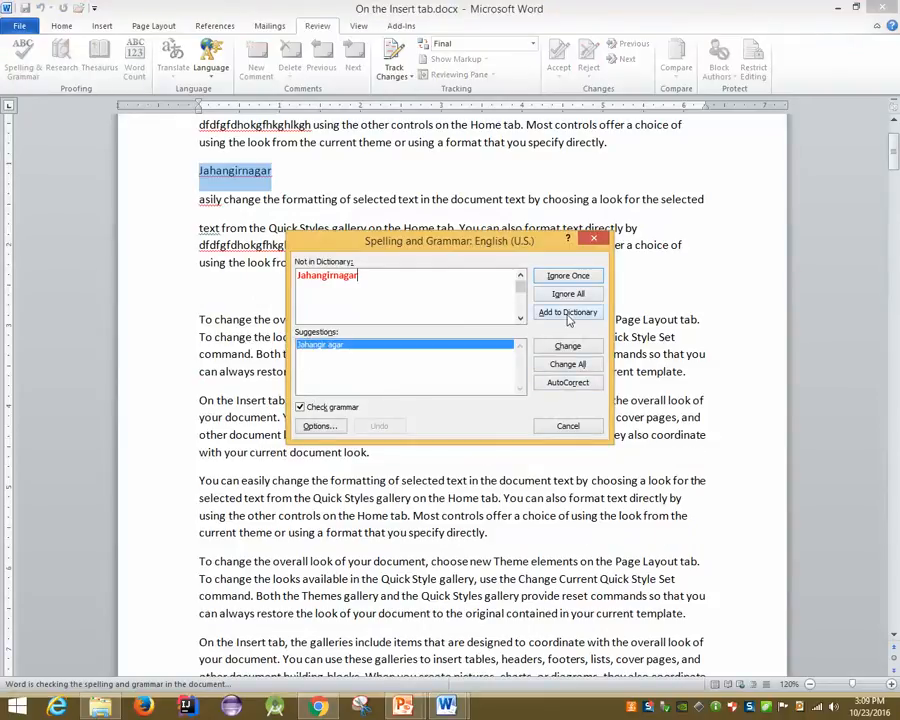
click(568, 313)
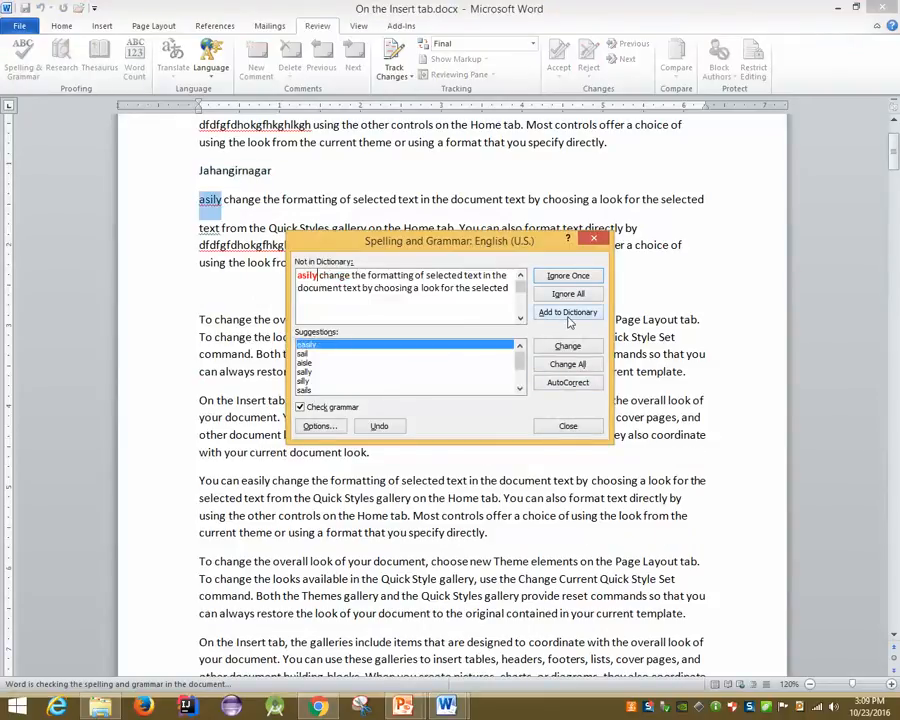
click(568, 426)
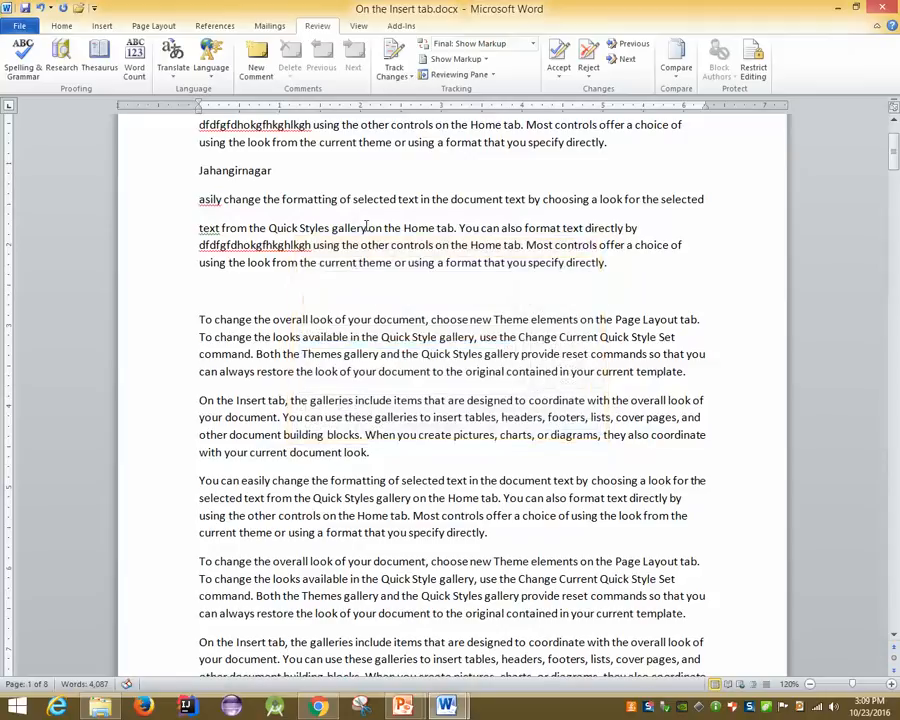
Type 'jahangirnaor' on the empty line below and correct it to the suggested Jahangirnagar
click(214, 285)
text(jahangirna)
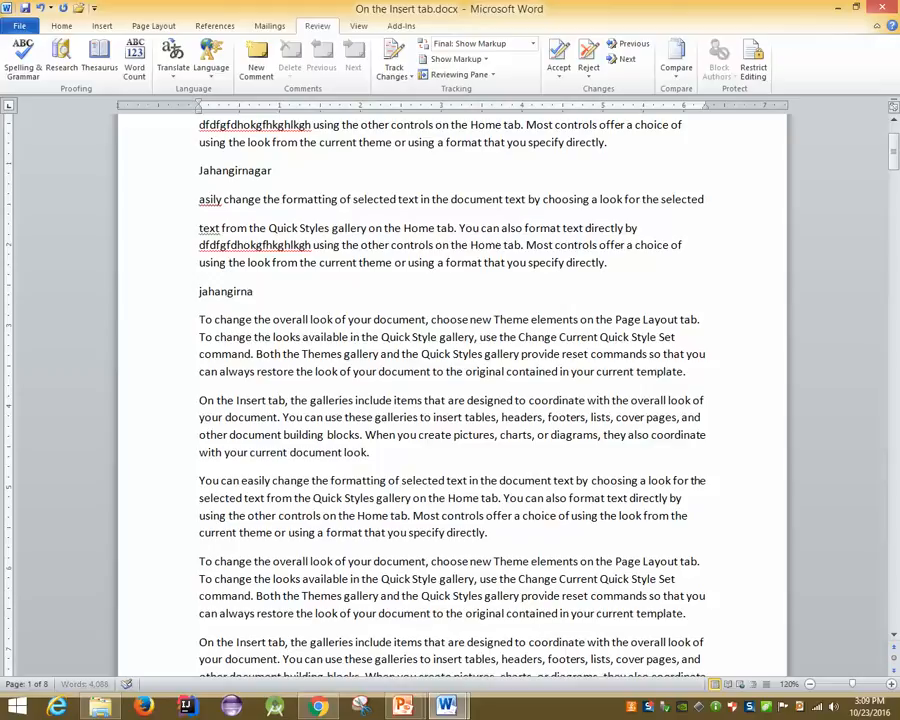
text(or)
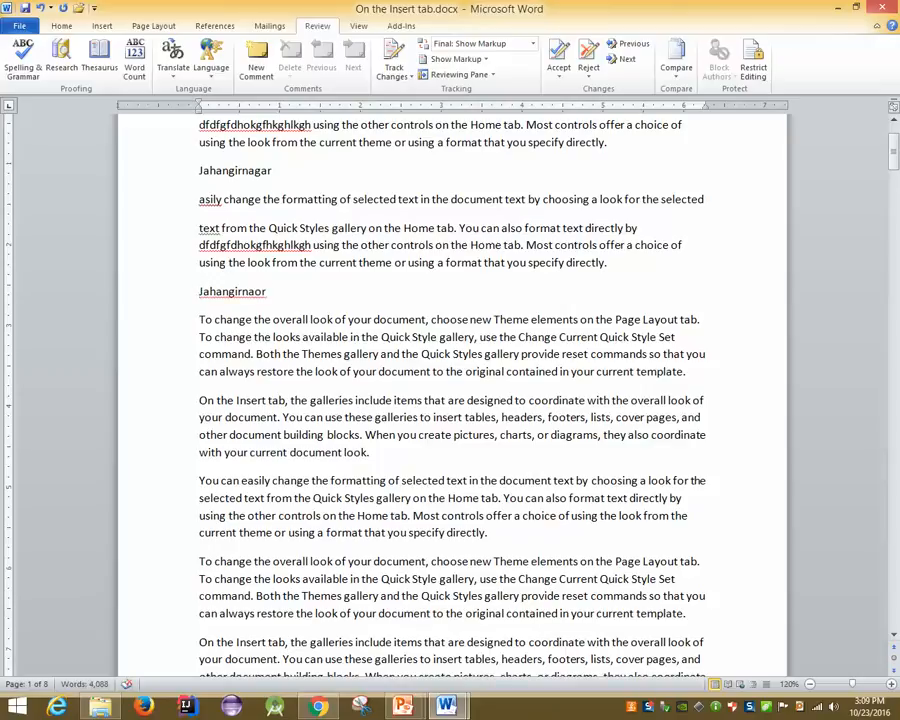
right_click(230, 292)
click(235, 296)
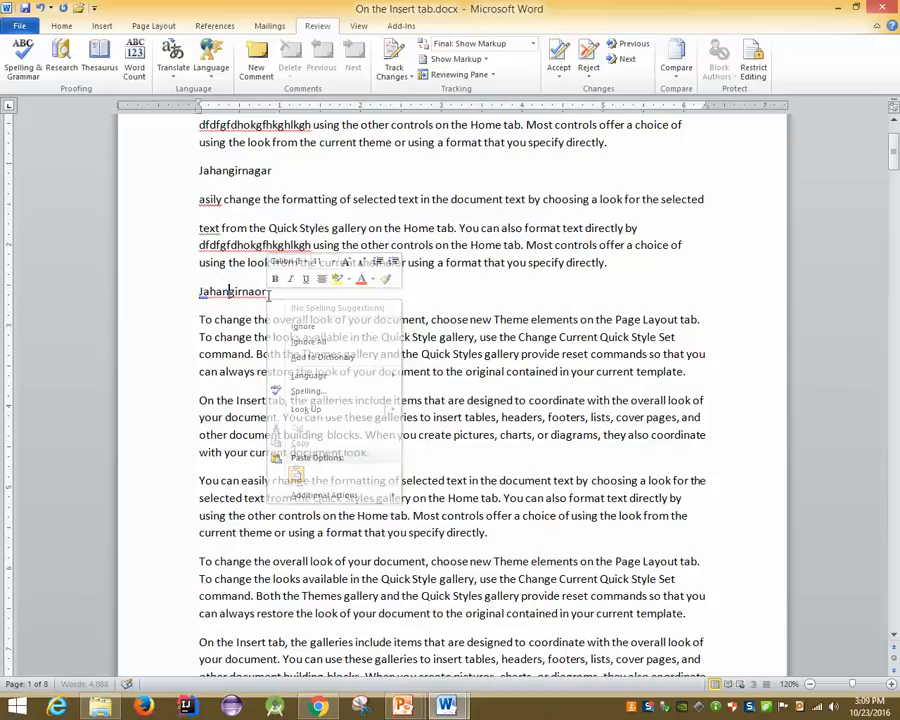
click(255, 292)
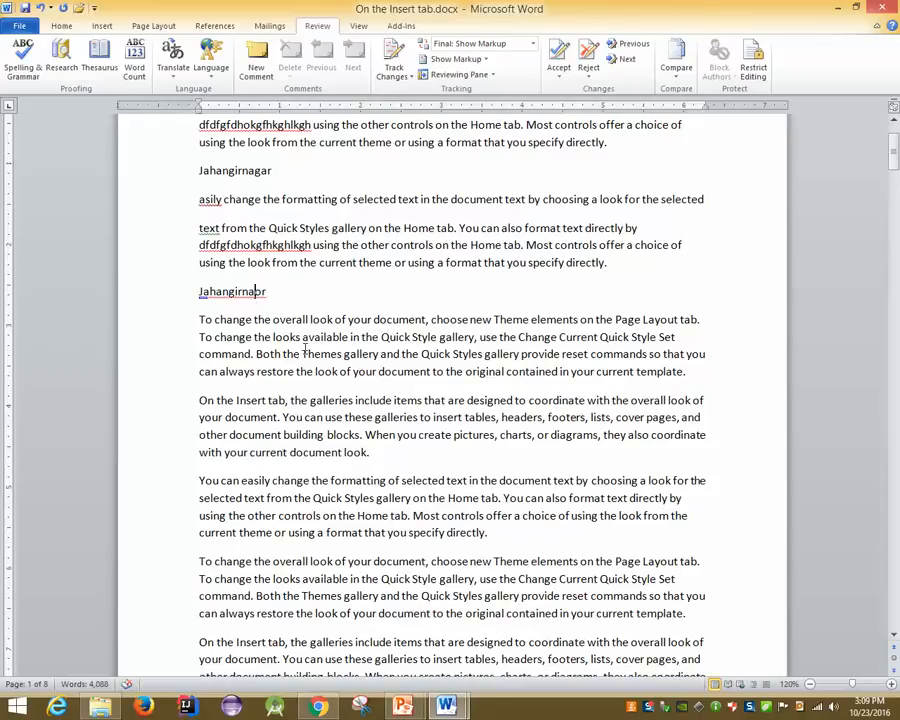
text(g)
right_click(270, 292)
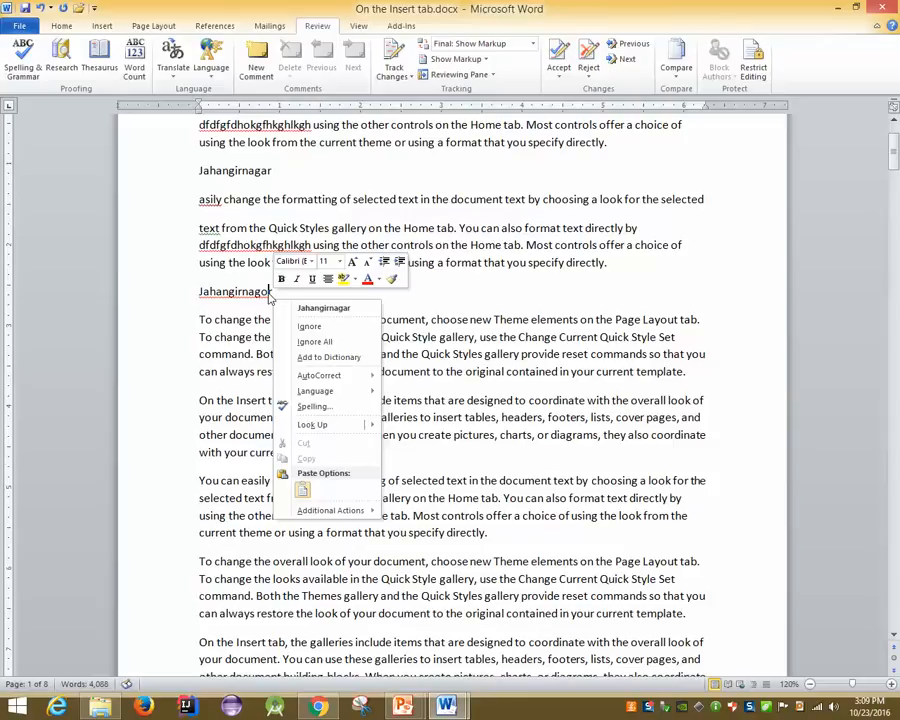
click(302, 310)
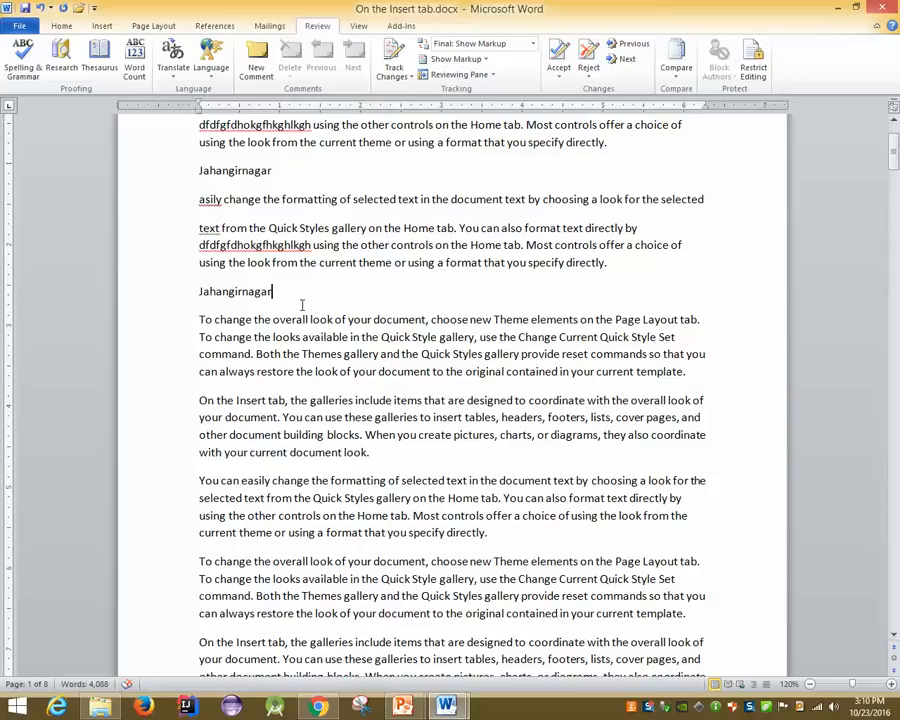
Change the second word's ending to 'or', making it Jahangirnagor
double_click(271, 174)
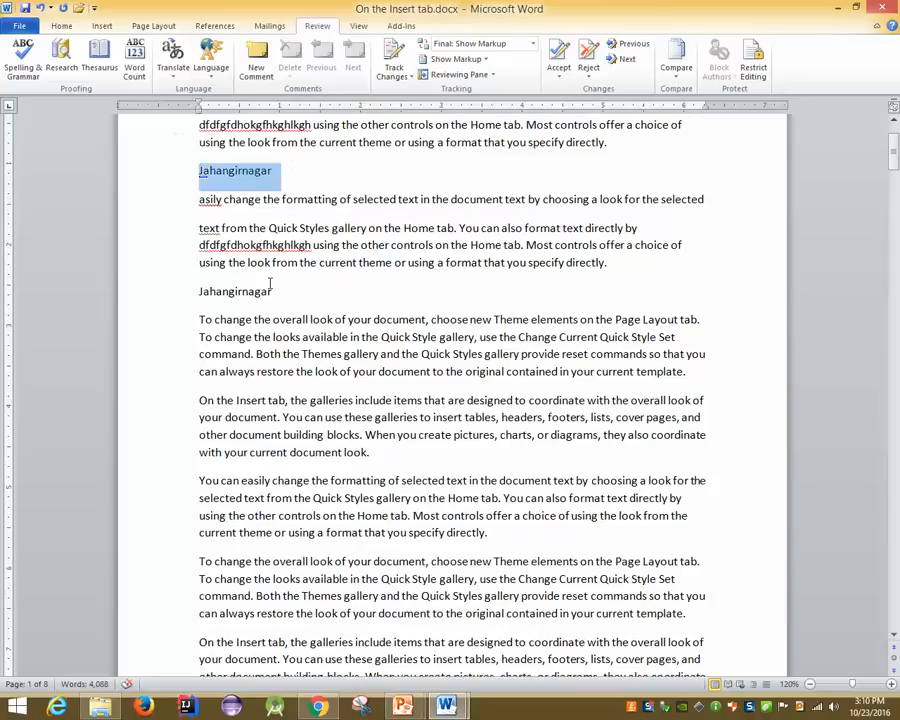
click(272, 291)
key(BackSpace)
key(BackSpace)
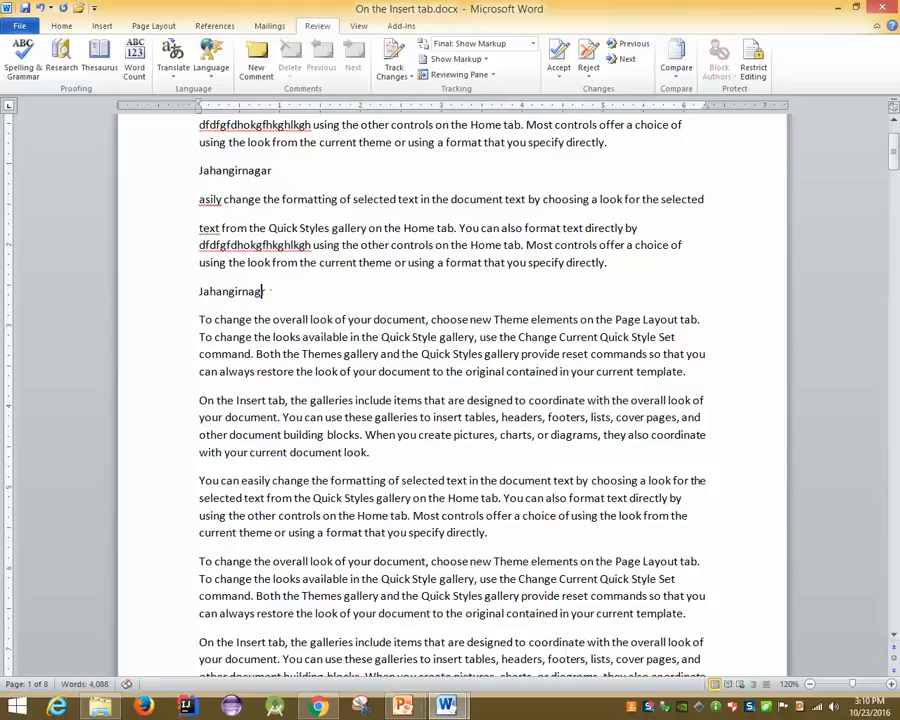
text(or)
Advance the PowerPoint slide show to the Zoom In and Zoom Out slide, then show the desktop
mouse_move(403, 707)
click(435, 648)
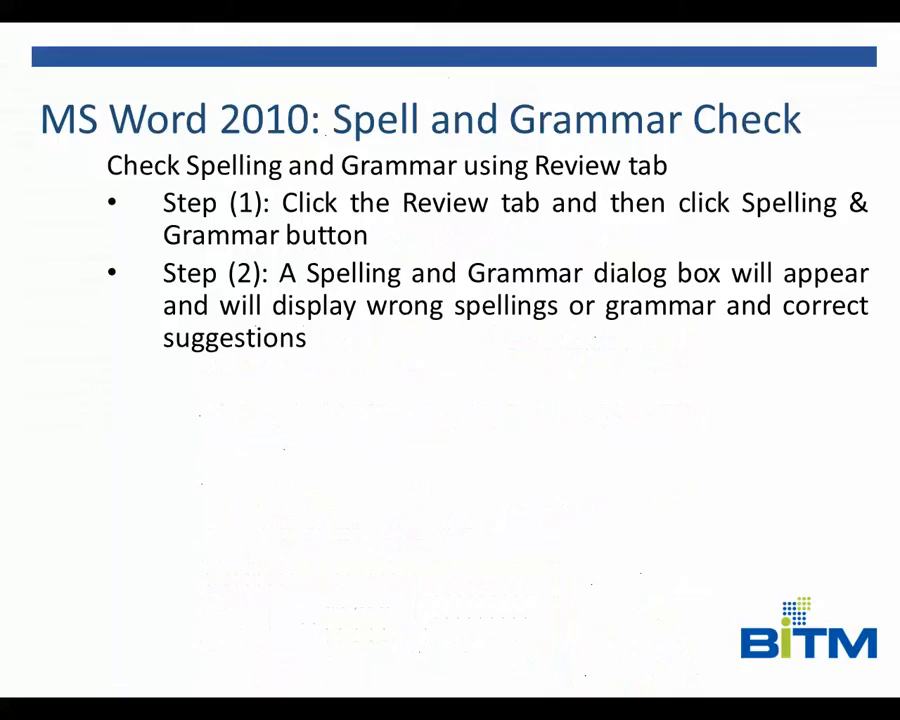
key(Right)
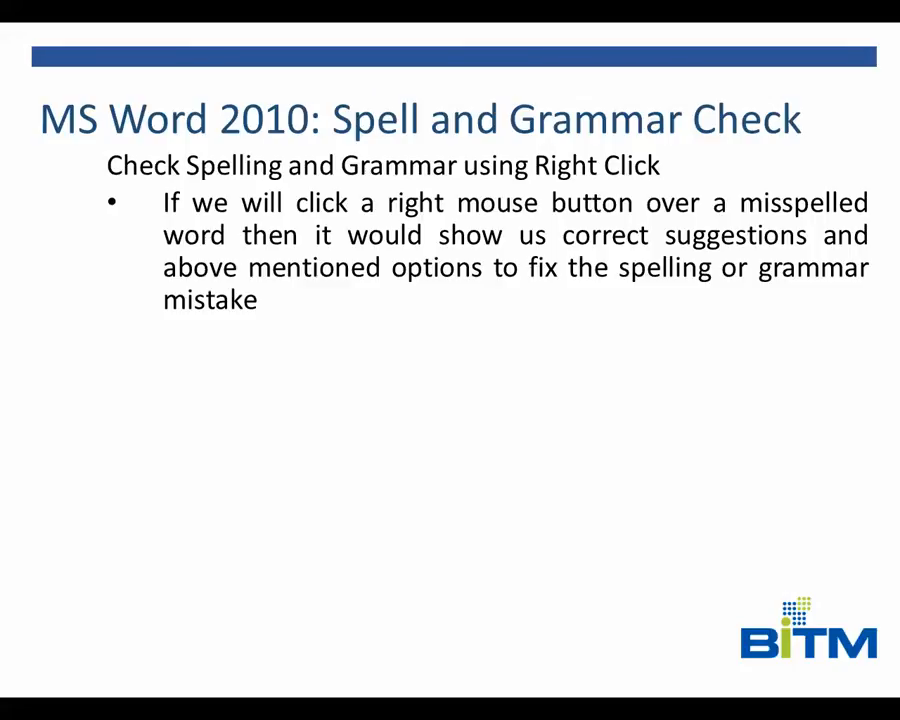
key(Right)
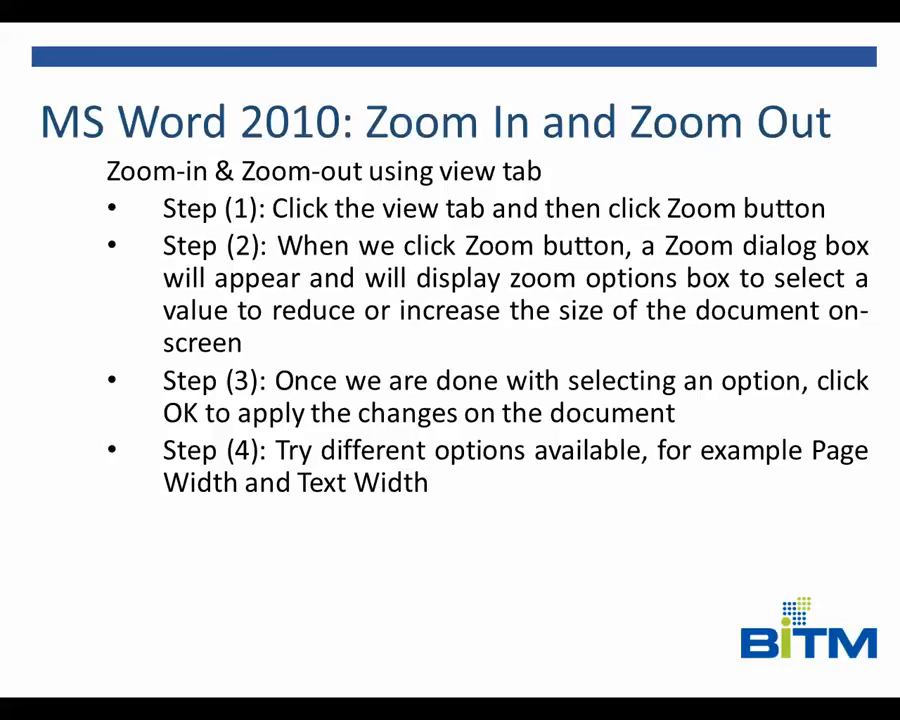
key(super+f)
click(450, 632)
key(super+d)
Return to the Word document and zoom out two steps, then back to 100%
mouse_move(446, 704)
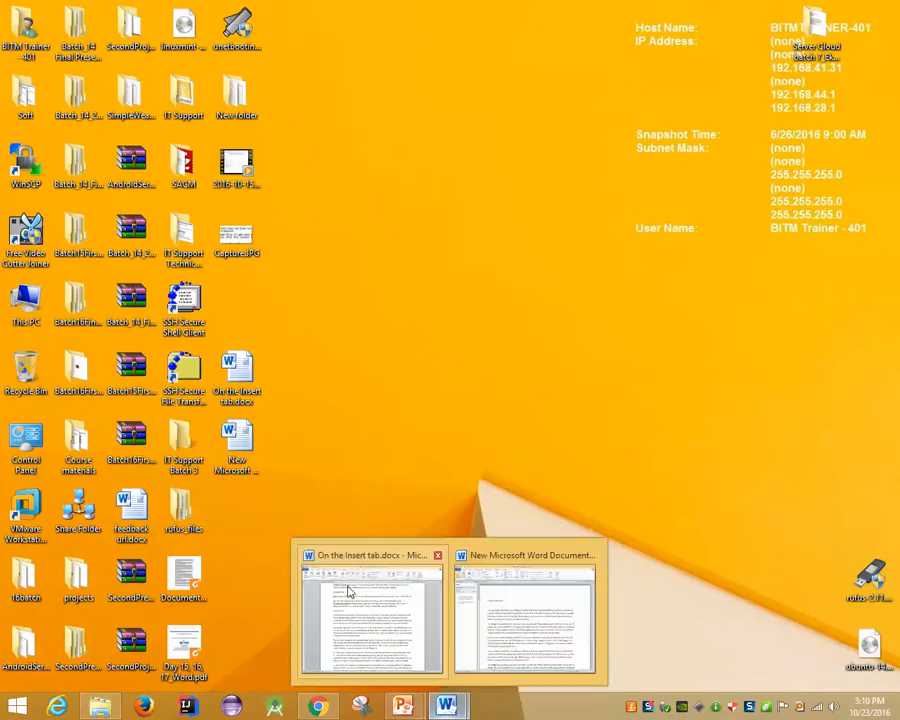
click(372, 612)
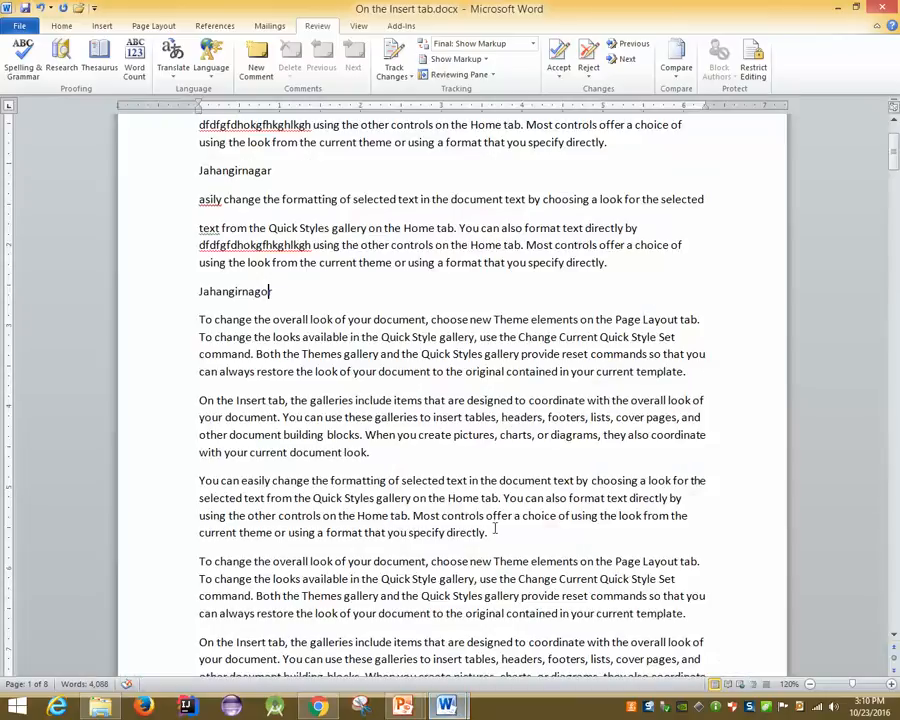
click(810, 686)
click(810, 686)
click(810, 686)
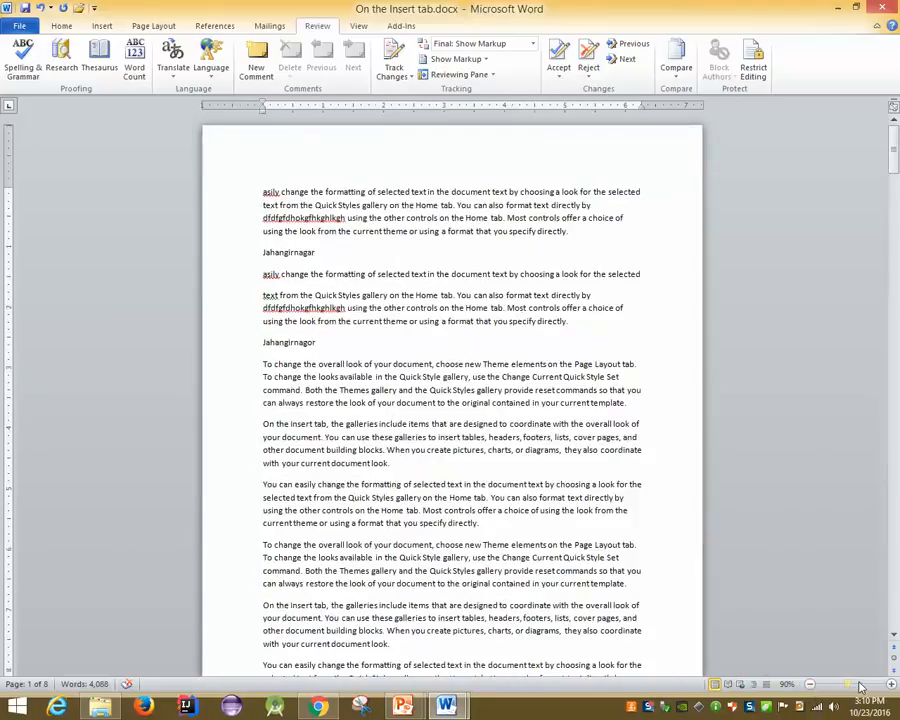
click(860, 686)
Set the document zoom to 70% in the Zoom dialog
click(798, 685)
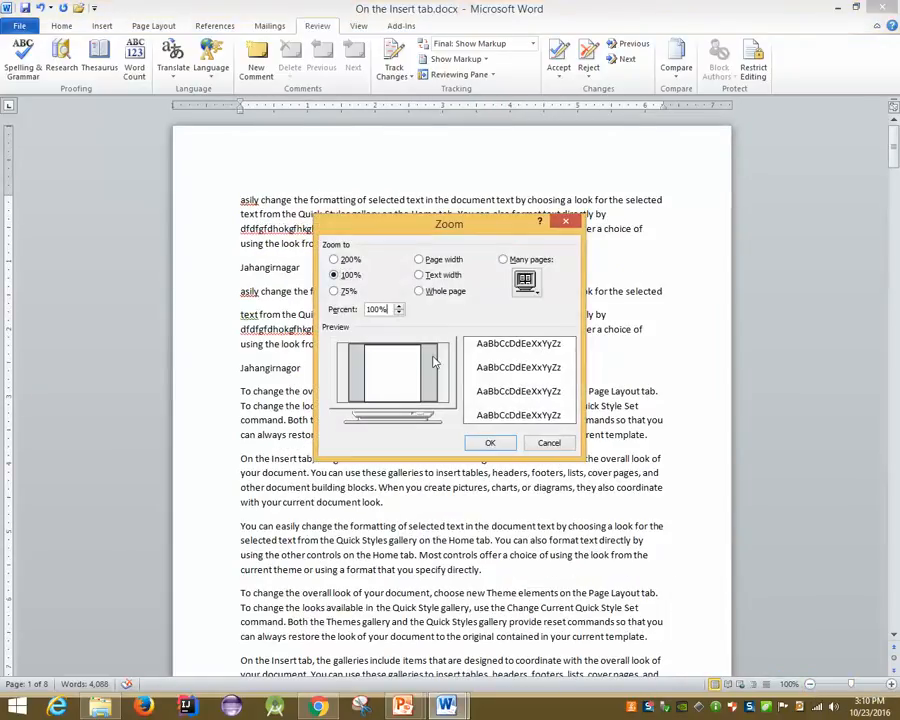
key(BackSpace)
key(BackSpace)
key(BackSpace)
key(BackSpace)
text(4)
key(BackSpace)
text(70)
click(490, 443)
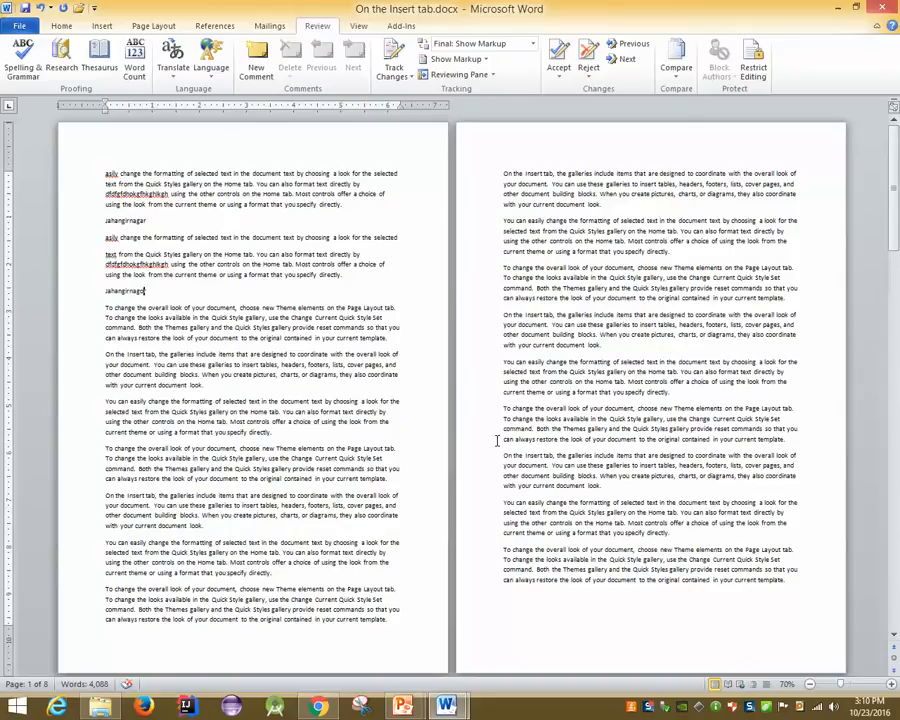
Look at the Zoom dialog's many-pages option and close it without changes
scroll(497, 441, up, 2)
click(783, 680)
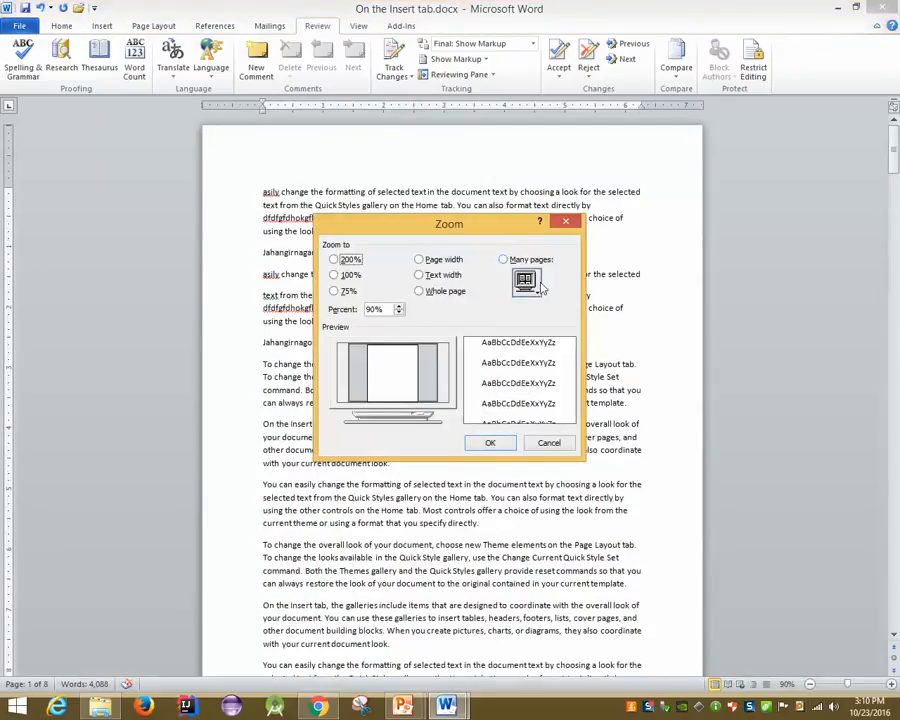
click(530, 284)
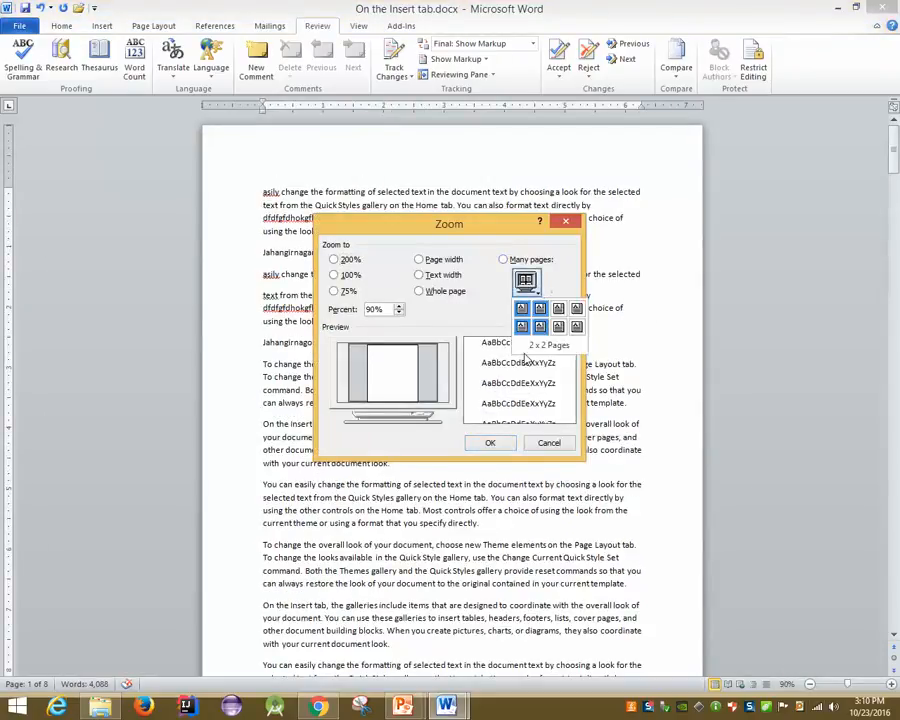
click(548, 447)
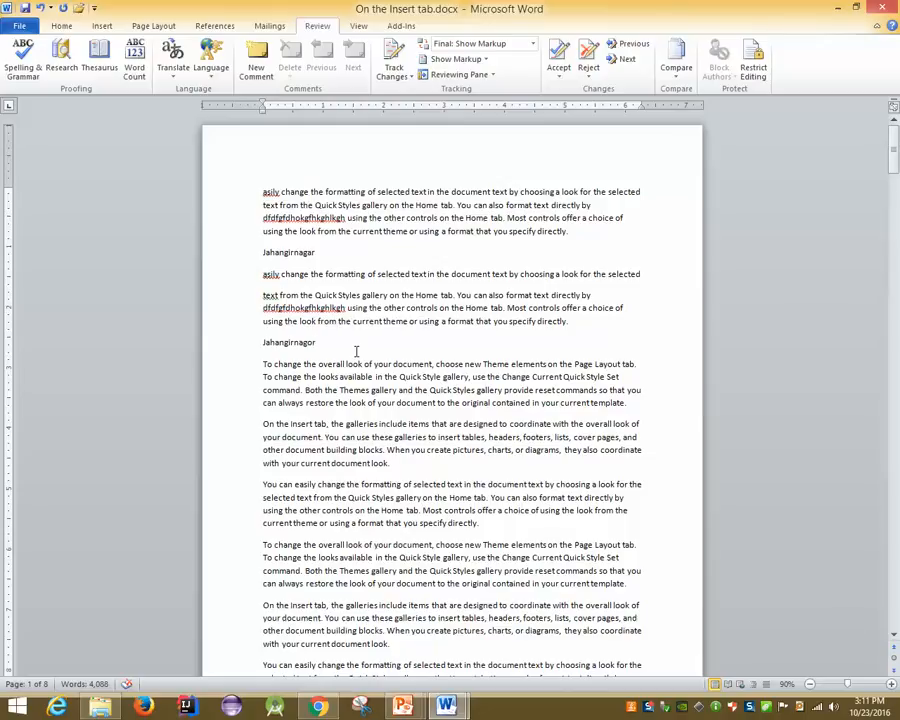
right_click(356, 351)
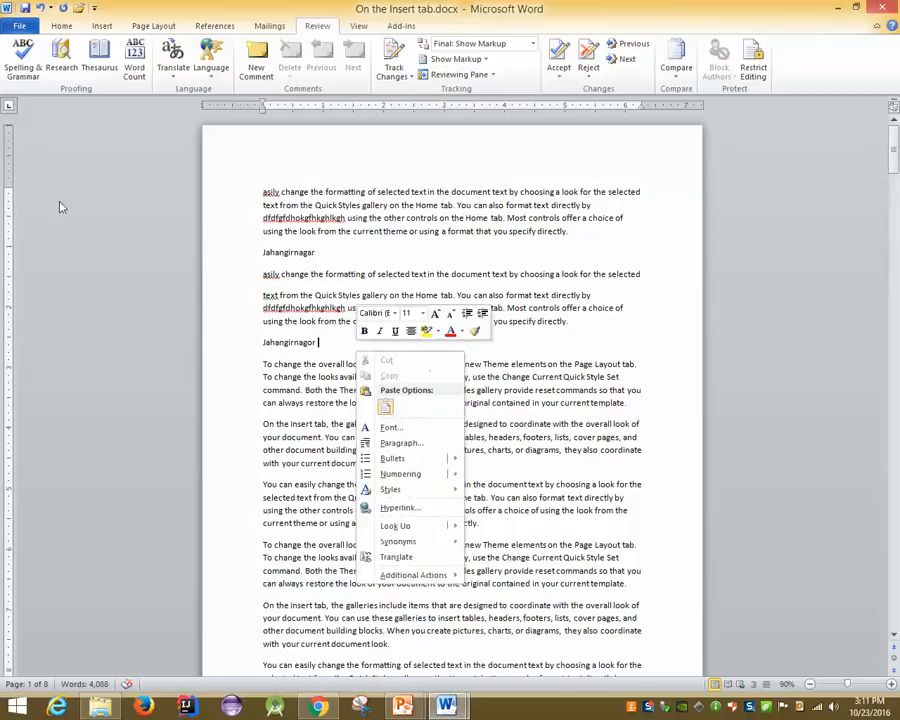
click(229, 238)
click(23, 60)
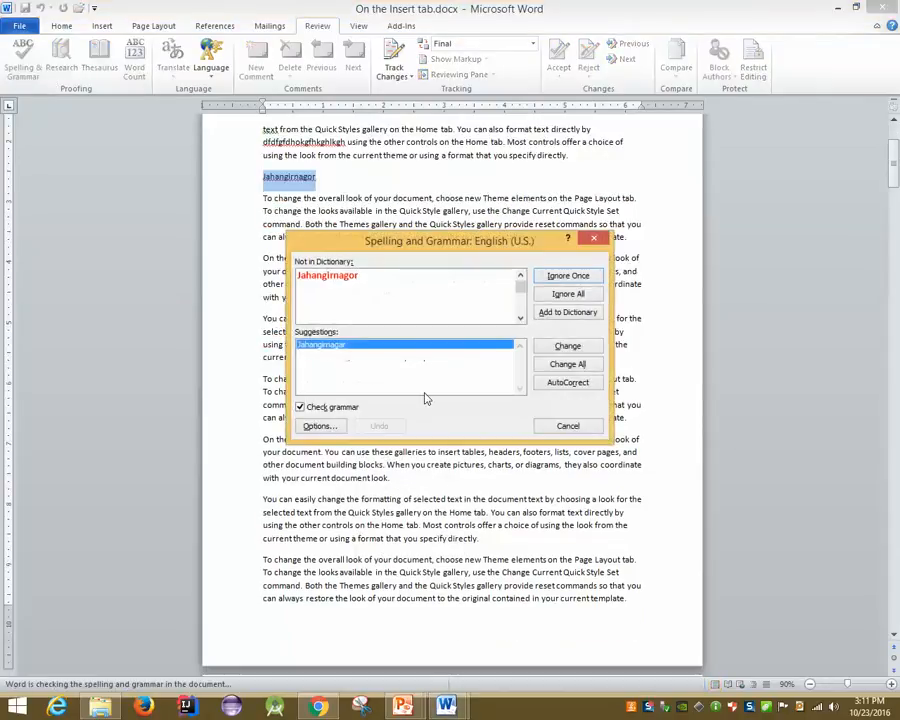
click(318, 426)
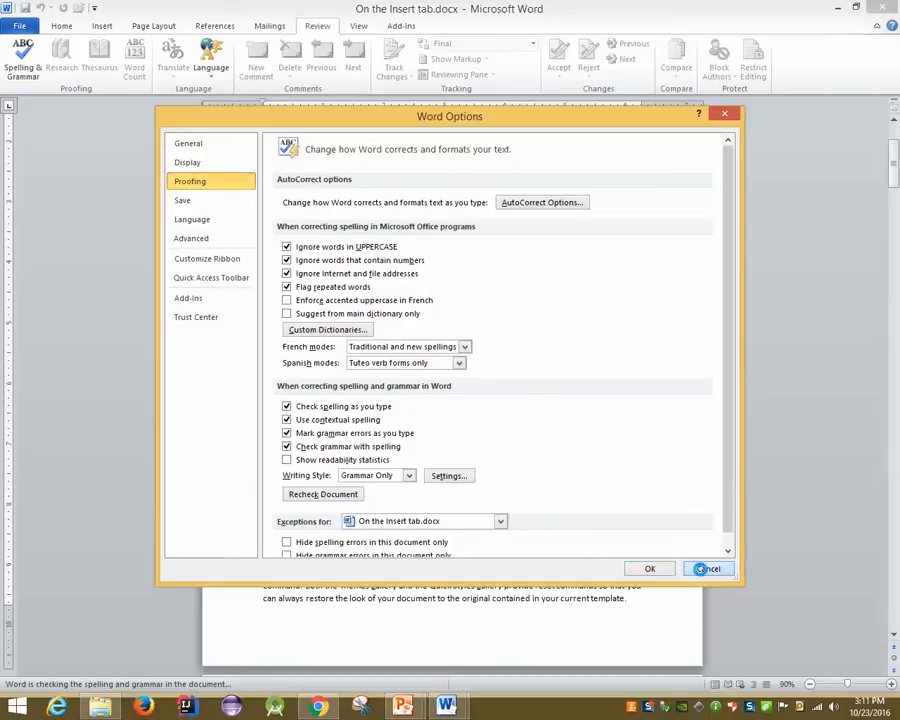
click(704, 568)
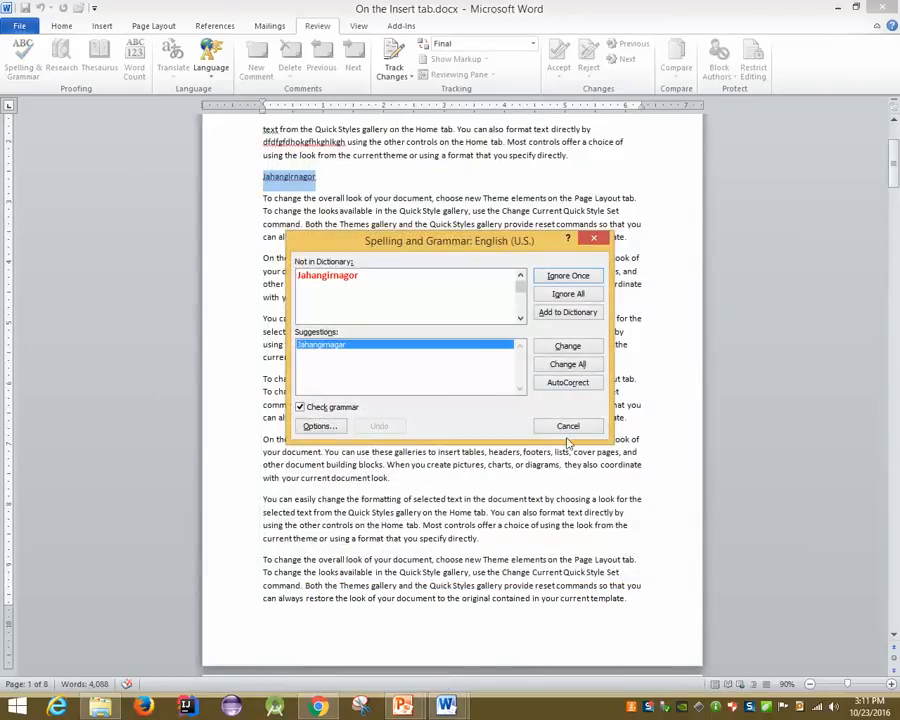
click(566, 426)
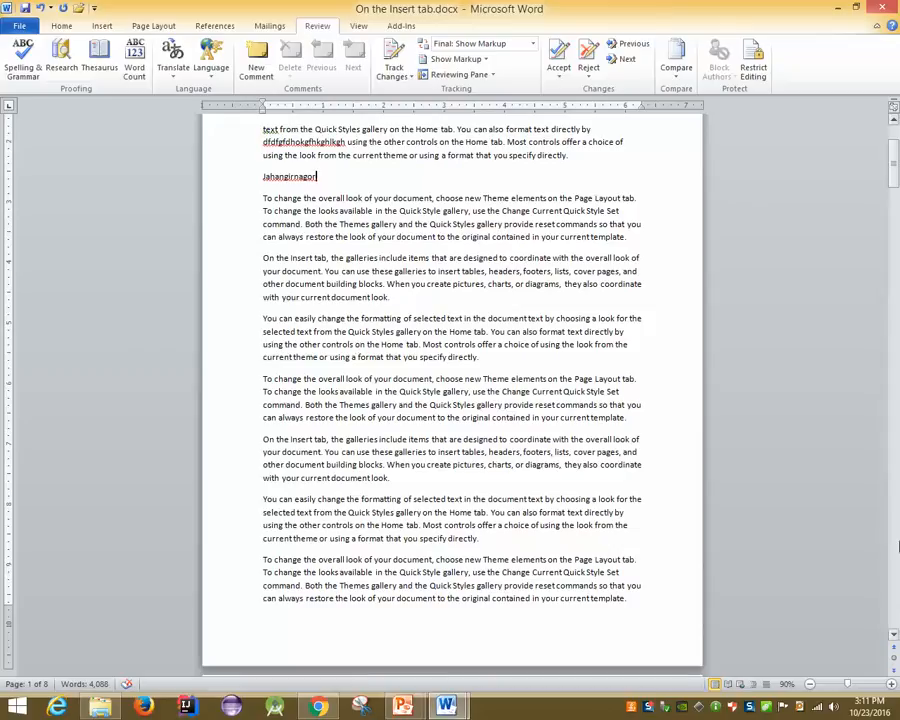
Zoom the Word document to 120% and bring the PowerPoint slide show back up
ctrl+scroll(896, 523, up, 2)
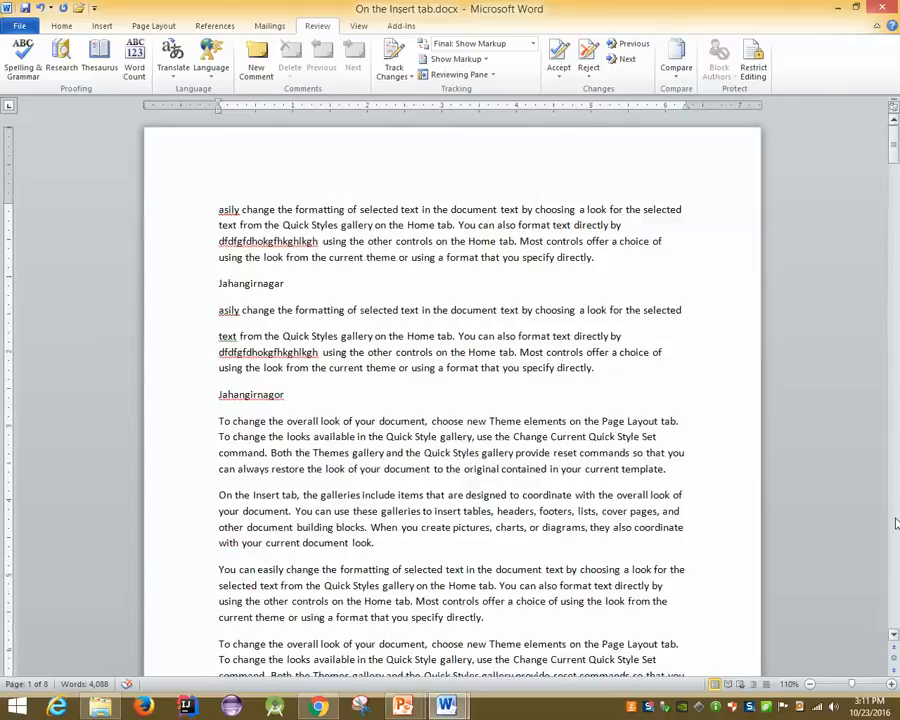
ctrl+scroll(896, 523, up, 1)
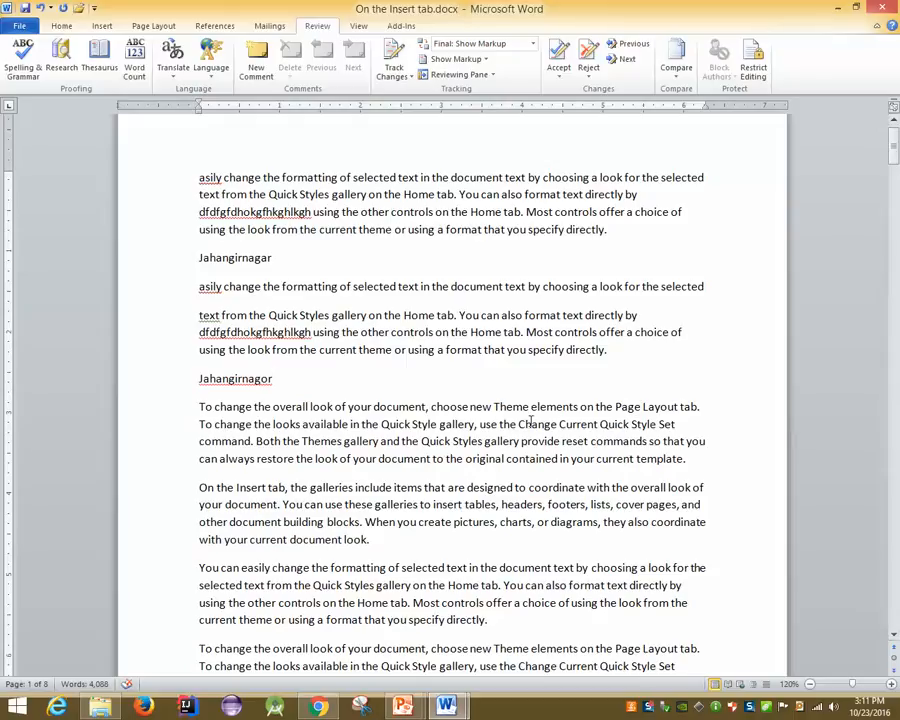
mouse_move(403, 706)
mouse_move(506, 658)
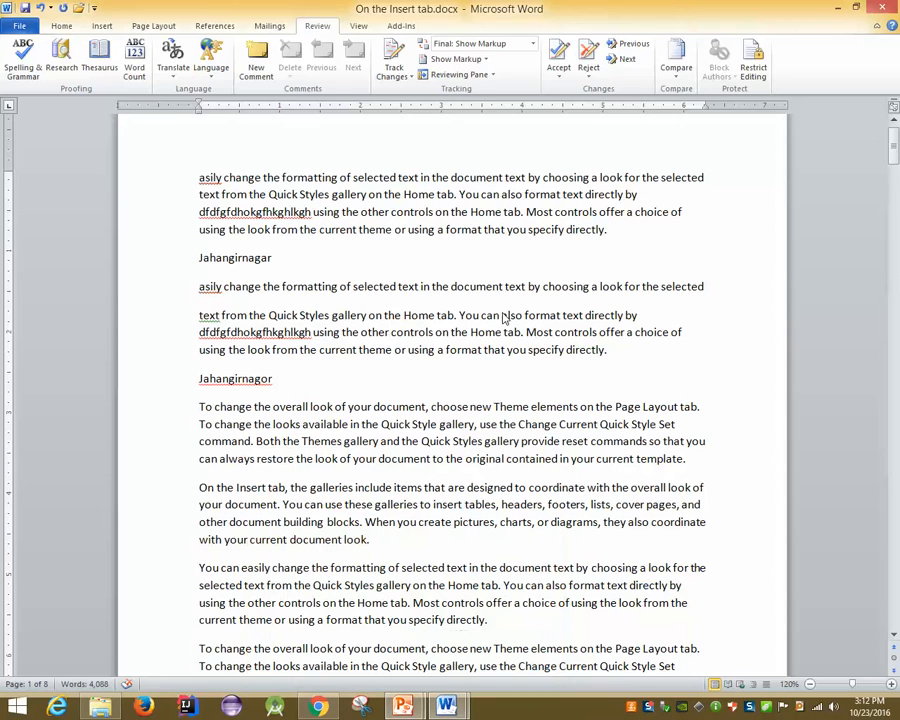
middle_click(383, 385)
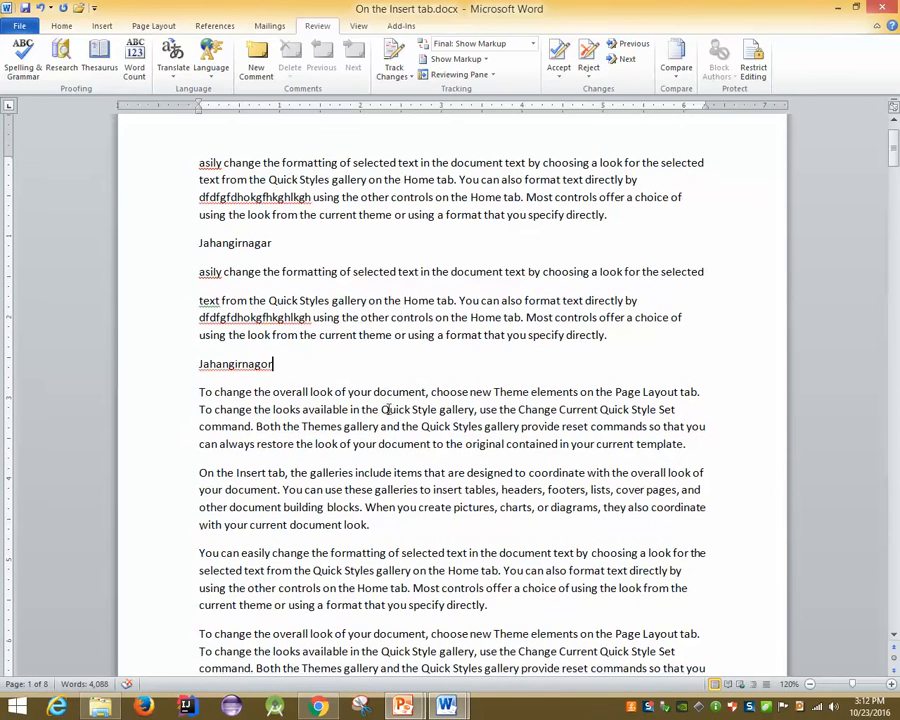
mouse_move(402, 706)
click(469, 620)
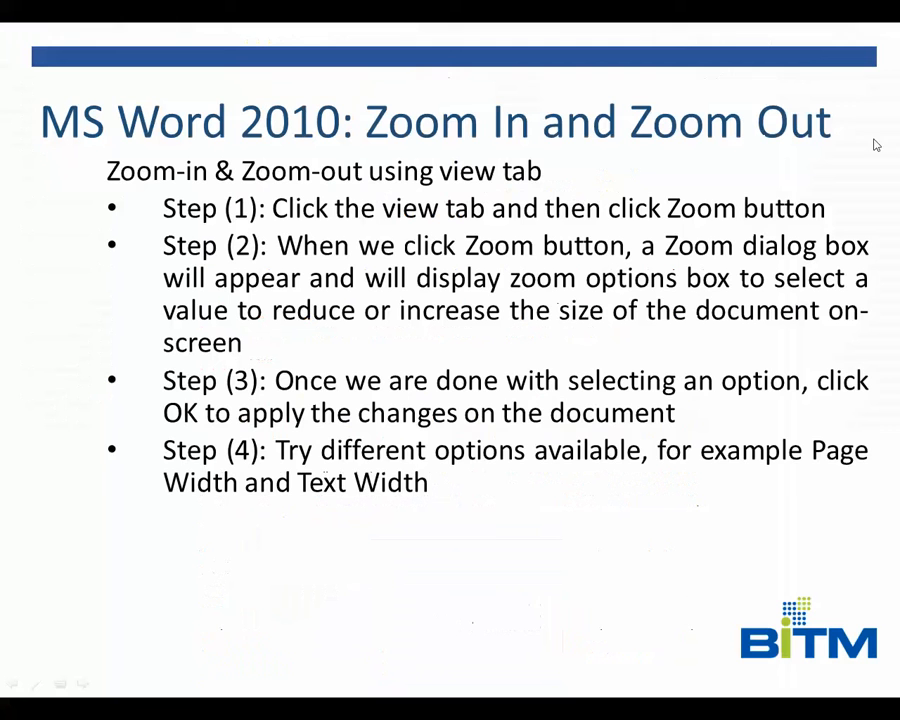
Advance to the Special Symbols and Equation slide, then end the show to the desktop
click(803, 406)
click(803, 406)
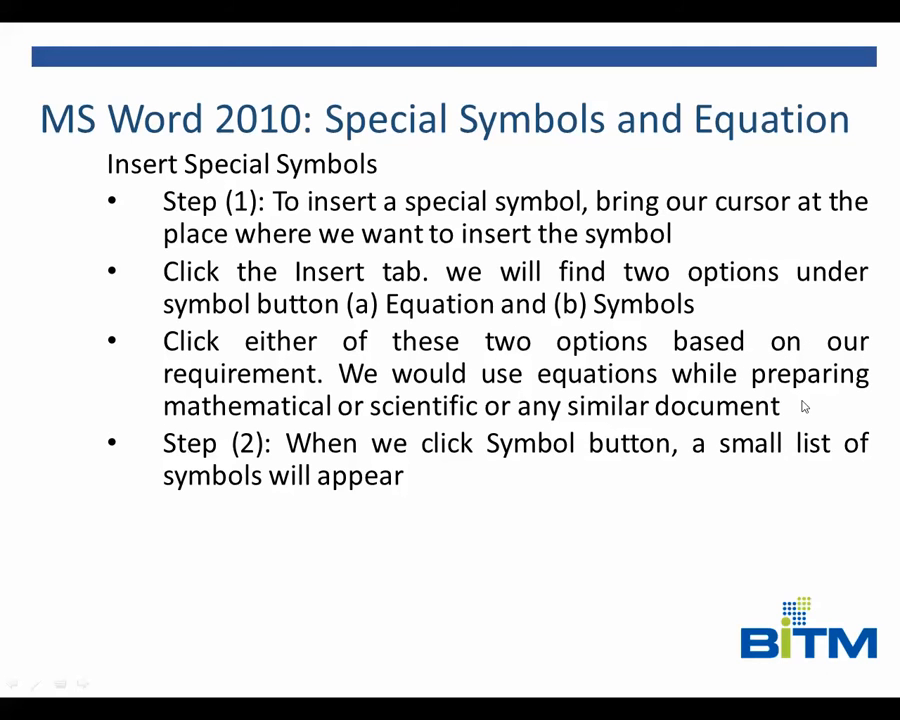
key(super+d)
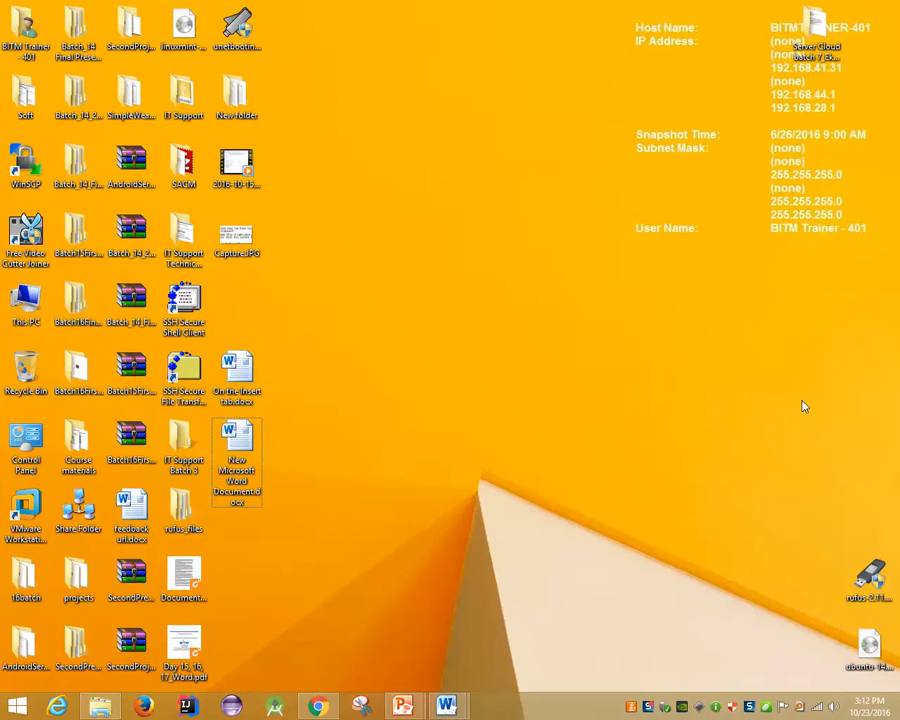
Insert a stacked fraction equation 2/3 right after Jahangirnagor
mouse_move(446, 706)
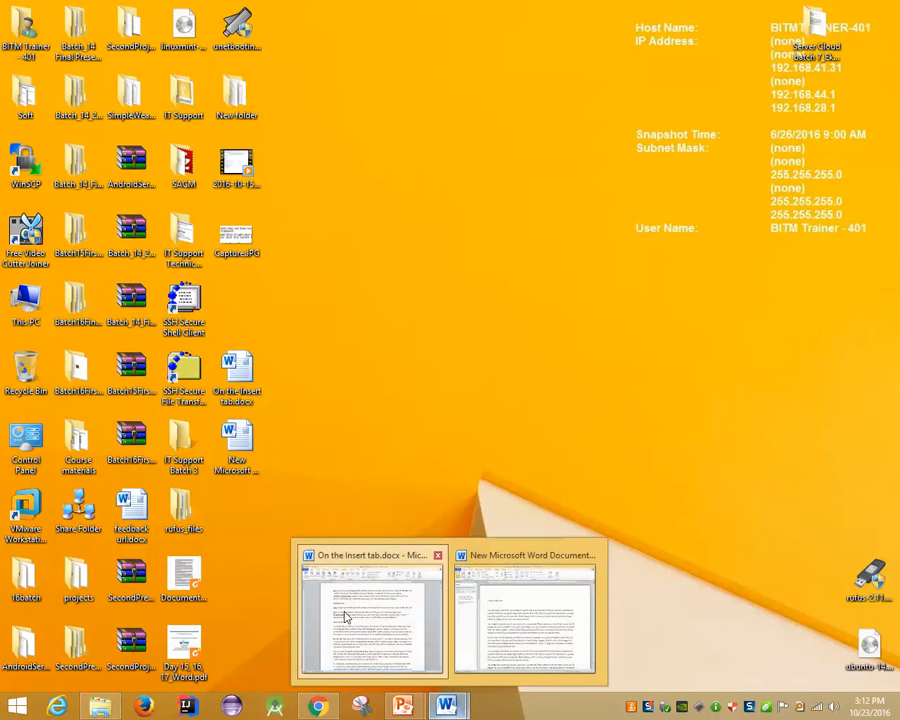
click(346, 612)
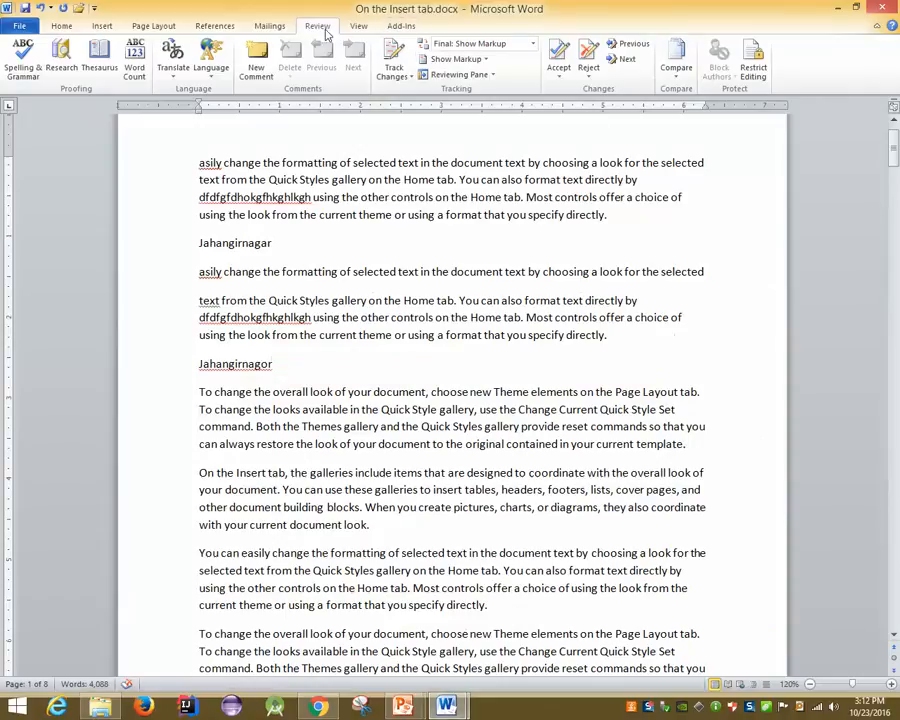
click(103, 26)
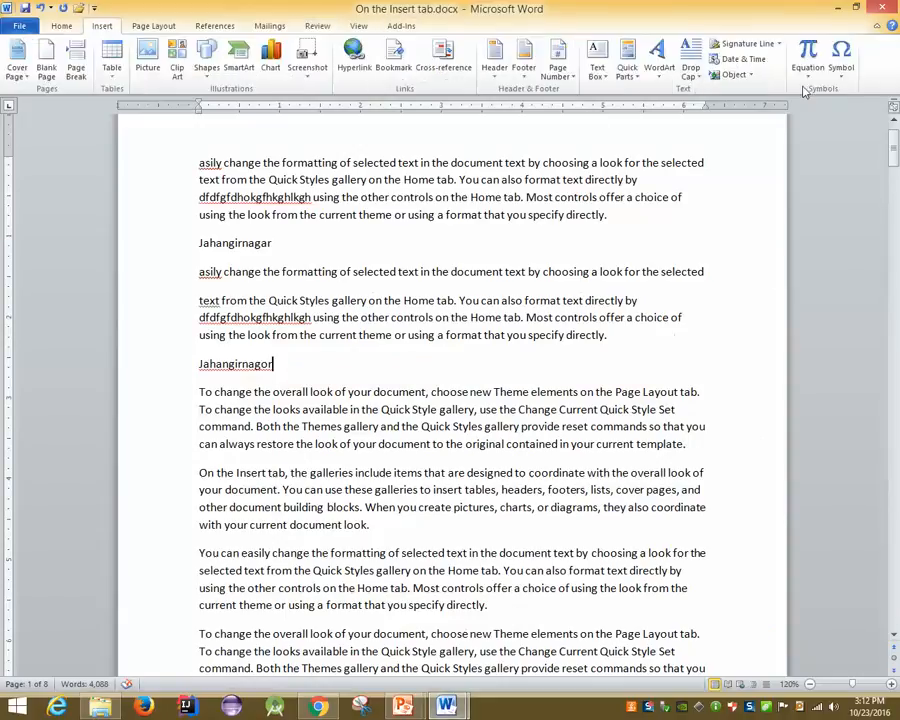
click(808, 55)
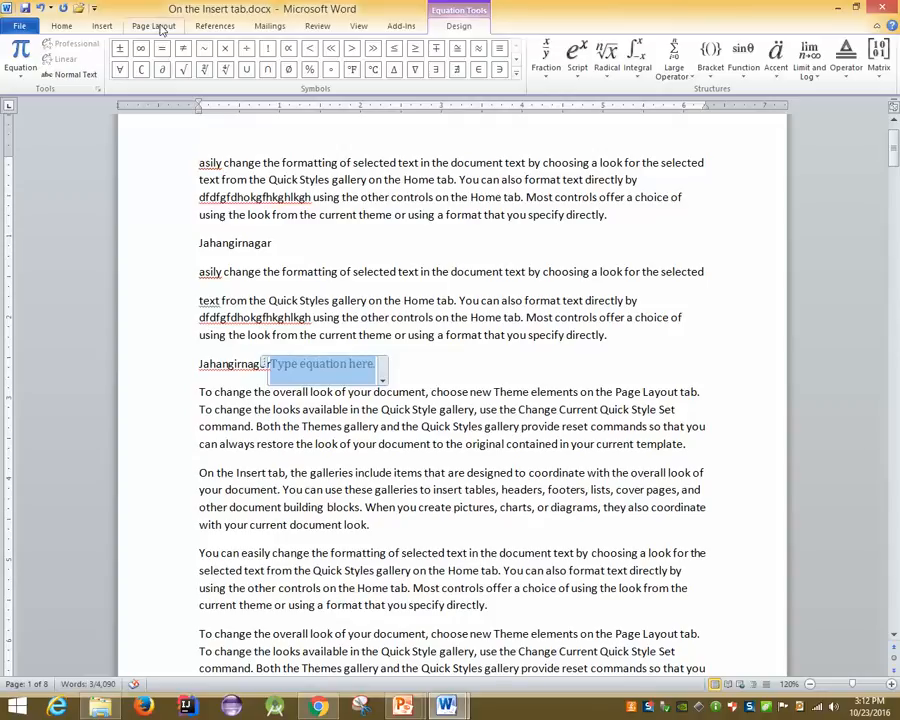
click(546, 58)
click(546, 122)
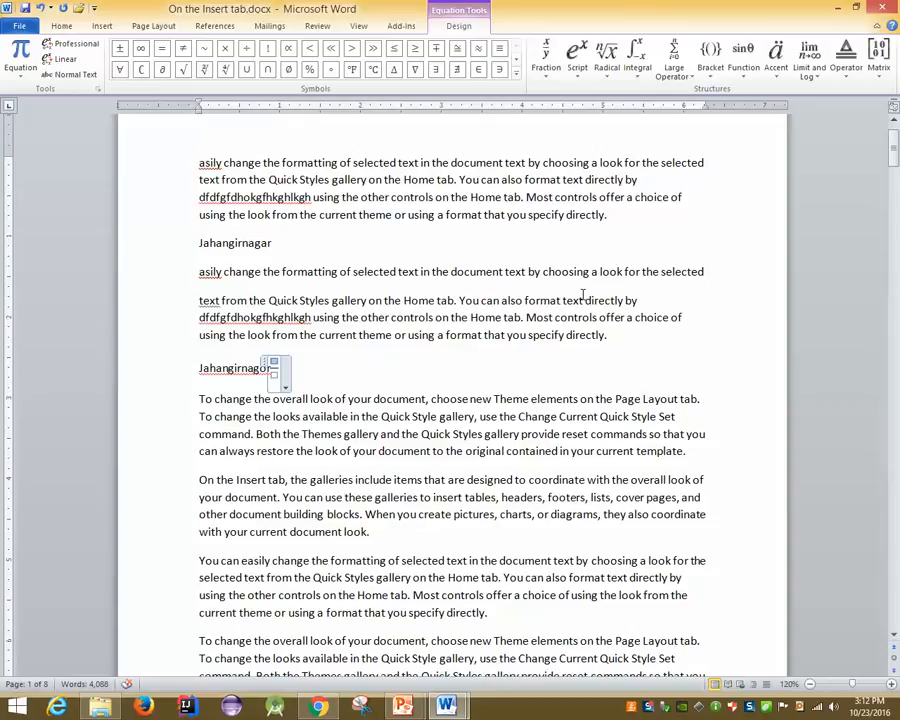
text(2)
key(Down)
key(Up)
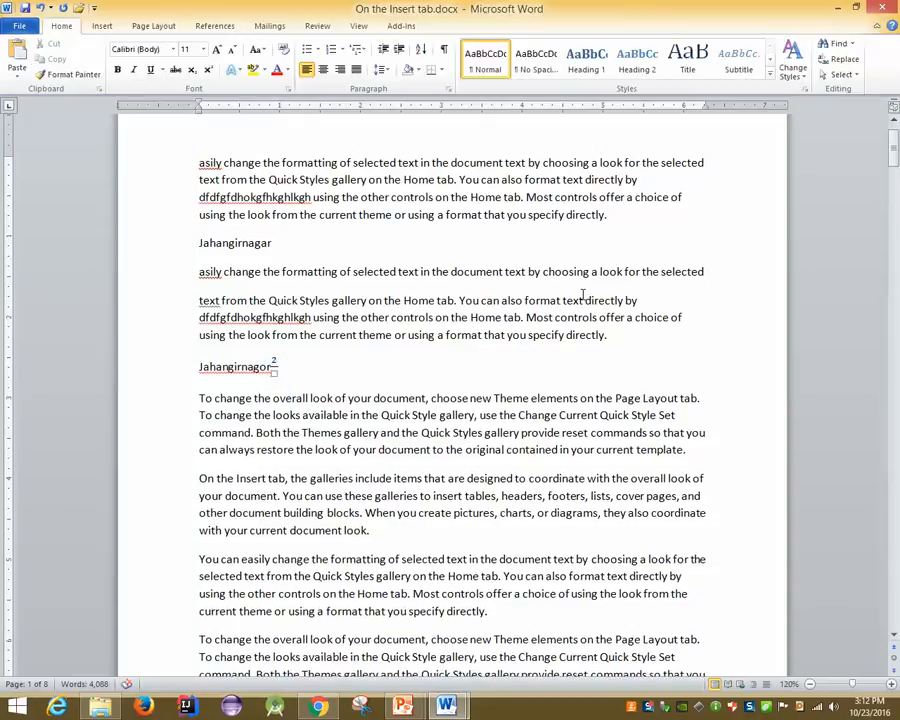
key(Left)
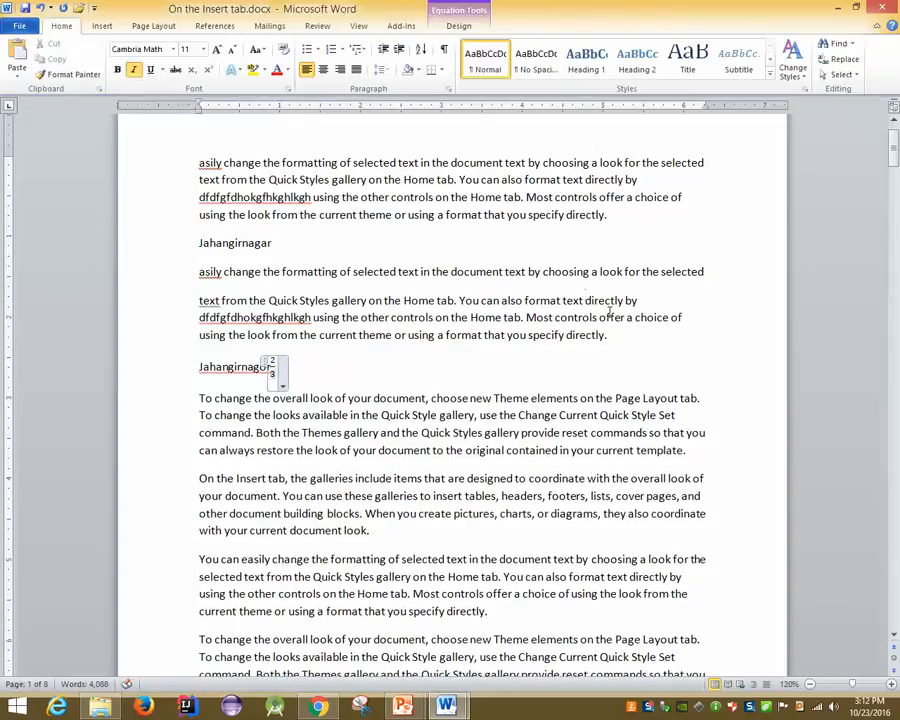
Set the Jahangirnagor line with its fraction in Times New Roman
click(506, 431)
ctrl+scroll(358, 347, up, 2)
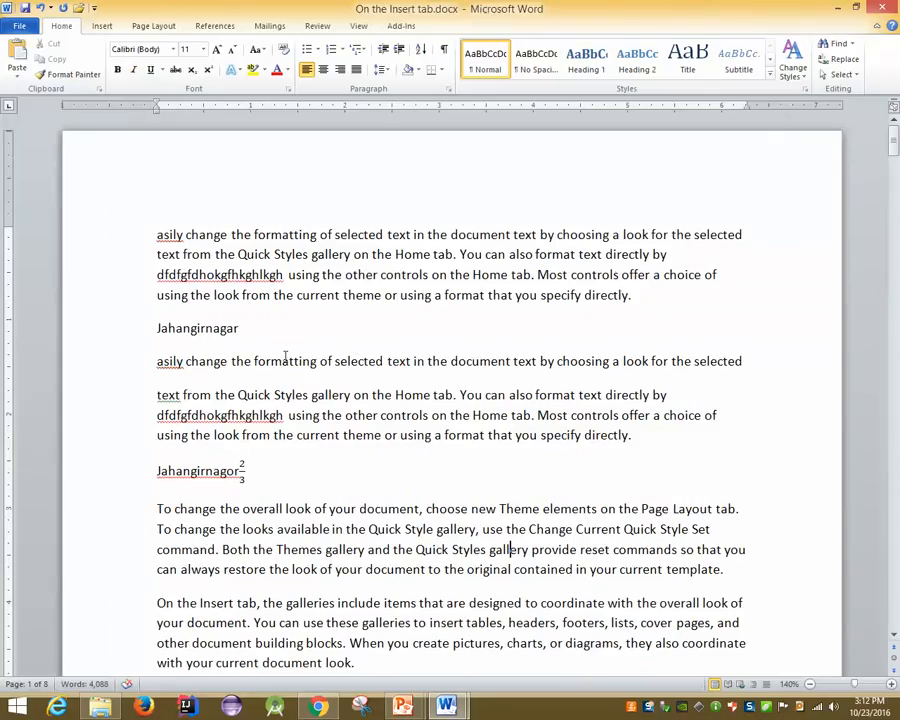
click(244, 468)
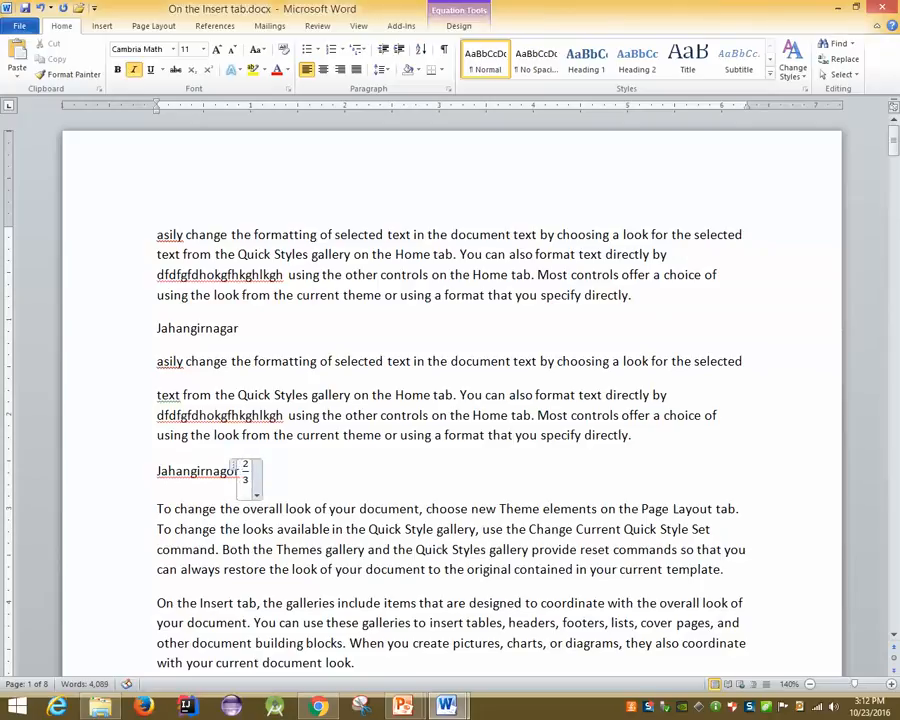
click(398, 622)
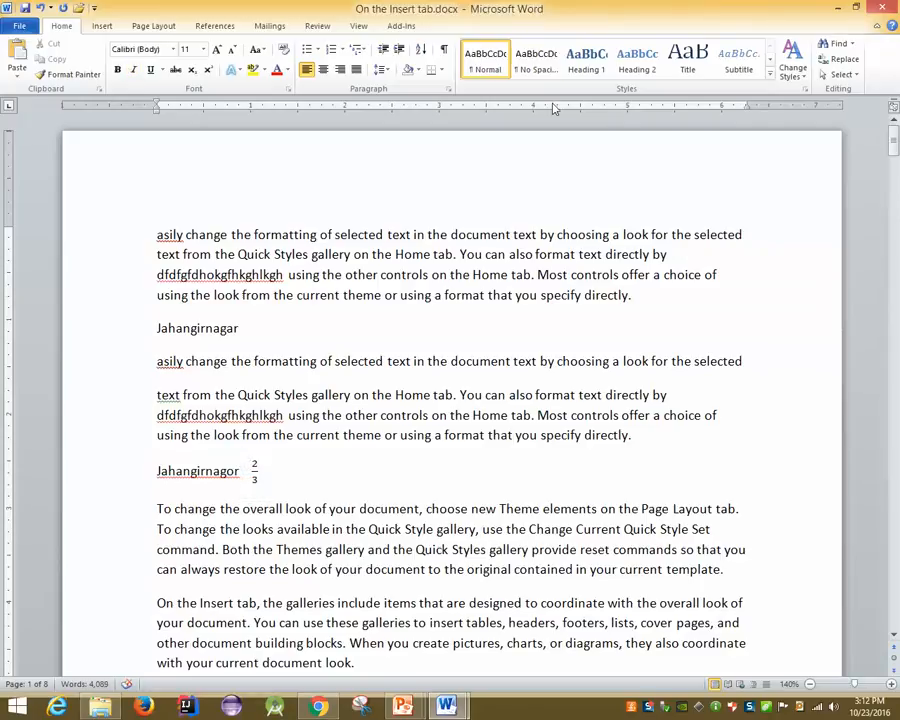
drag(257, 466, 157, 468)
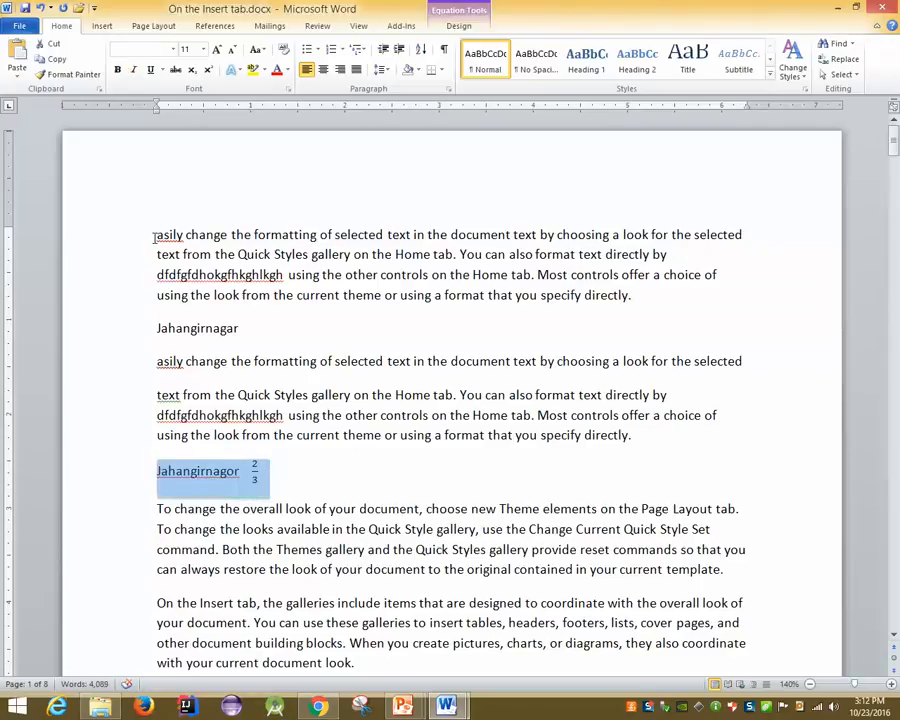
click(172, 49)
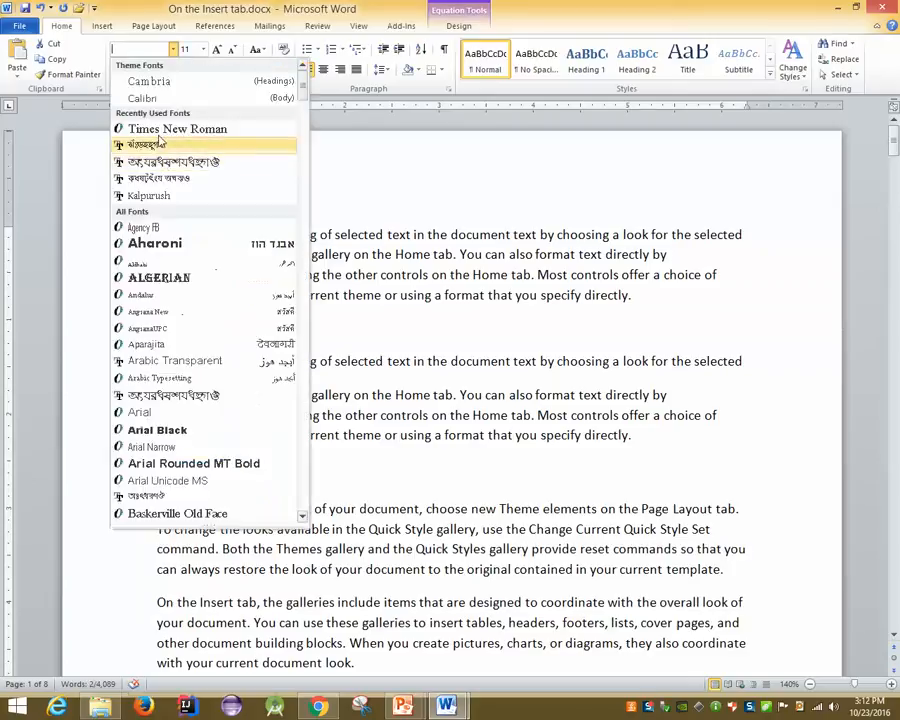
click(176, 120)
click(305, 508)
scroll(307, 510, up, 4)
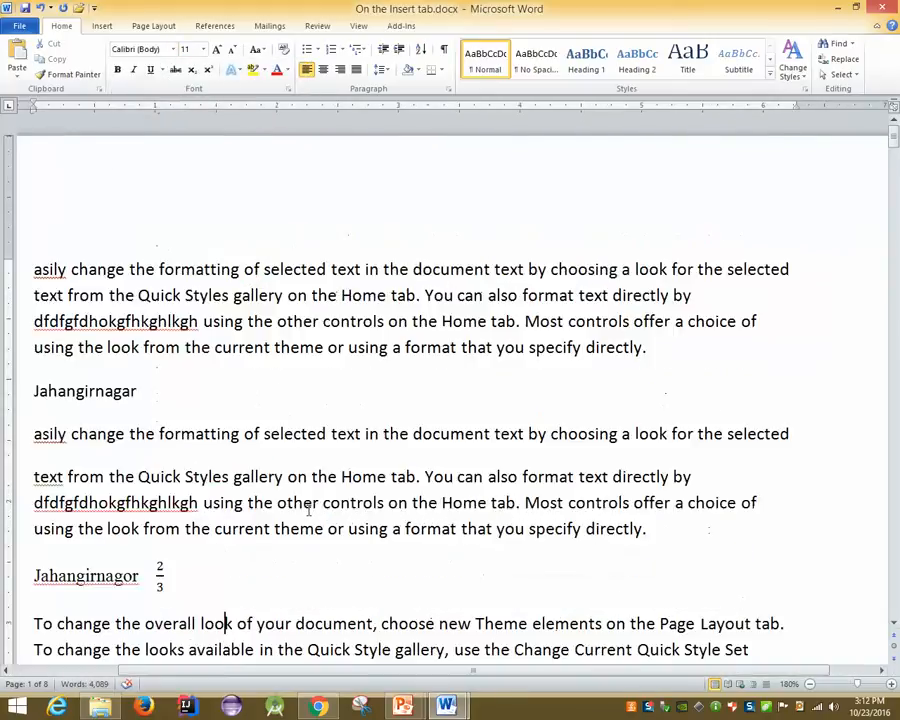
scroll(307, 510, down, 2)
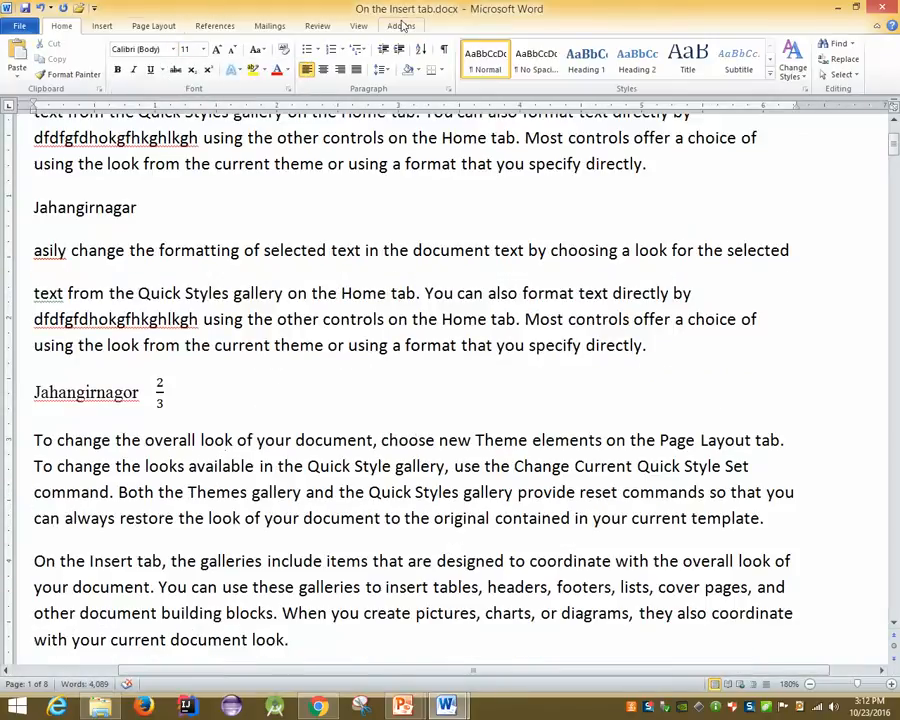
click(100, 25)
click(806, 70)
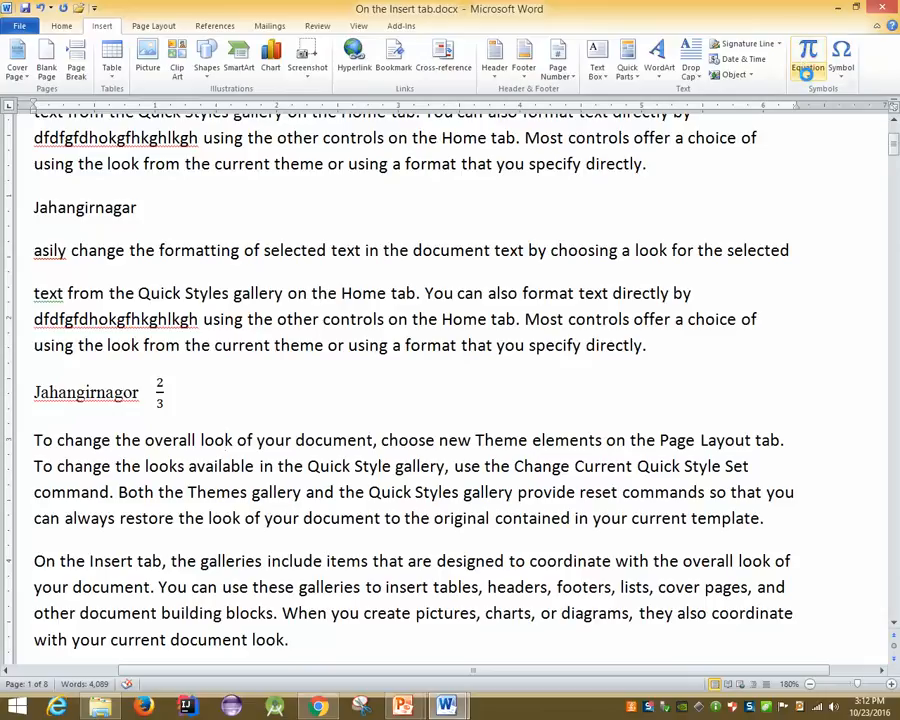
Insert a blank equation in the paragraph below and browse the Matrix and Operator layouts
scroll(721, 215, down, 3)
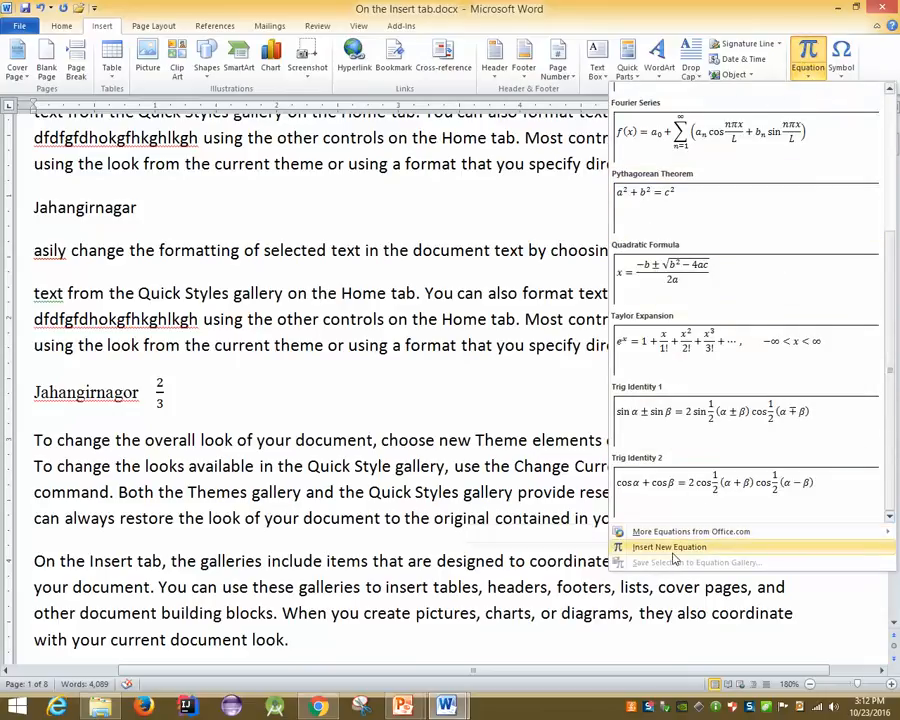
click(670, 548)
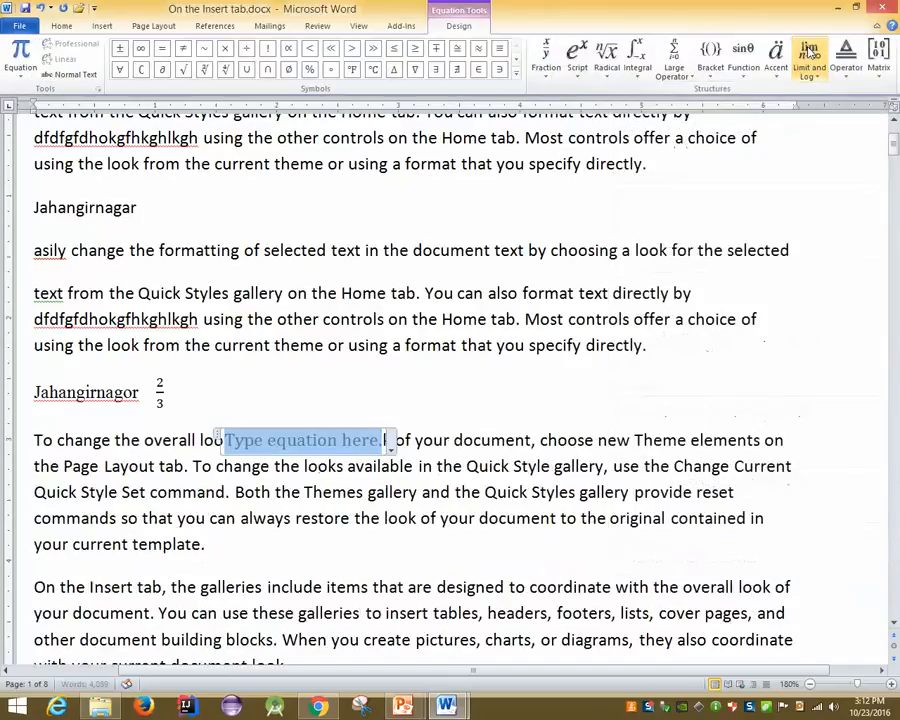
click(102, 25)
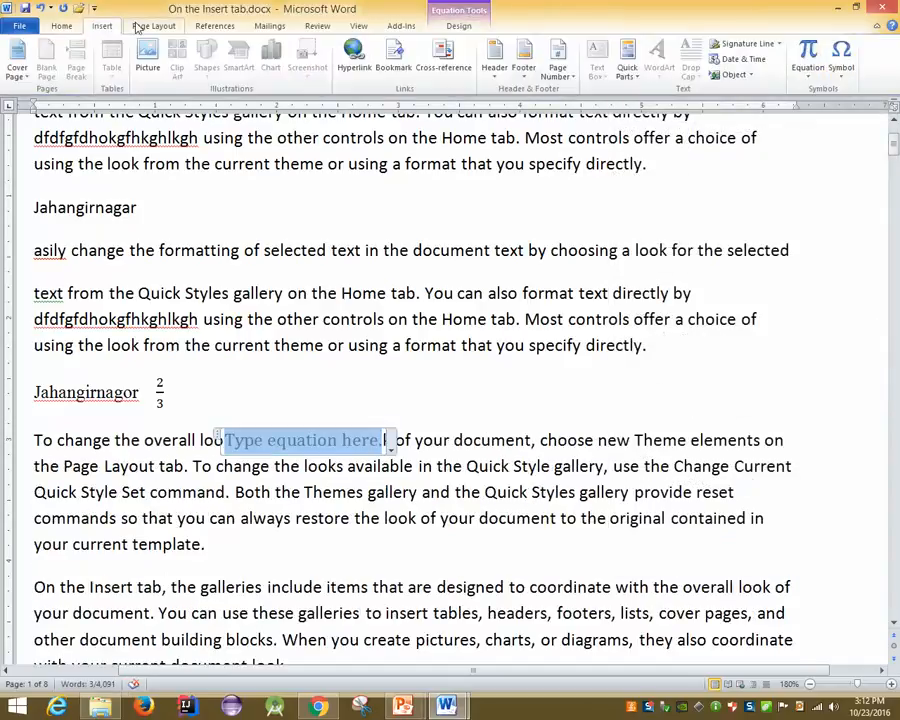
click(138, 26)
click(456, 27)
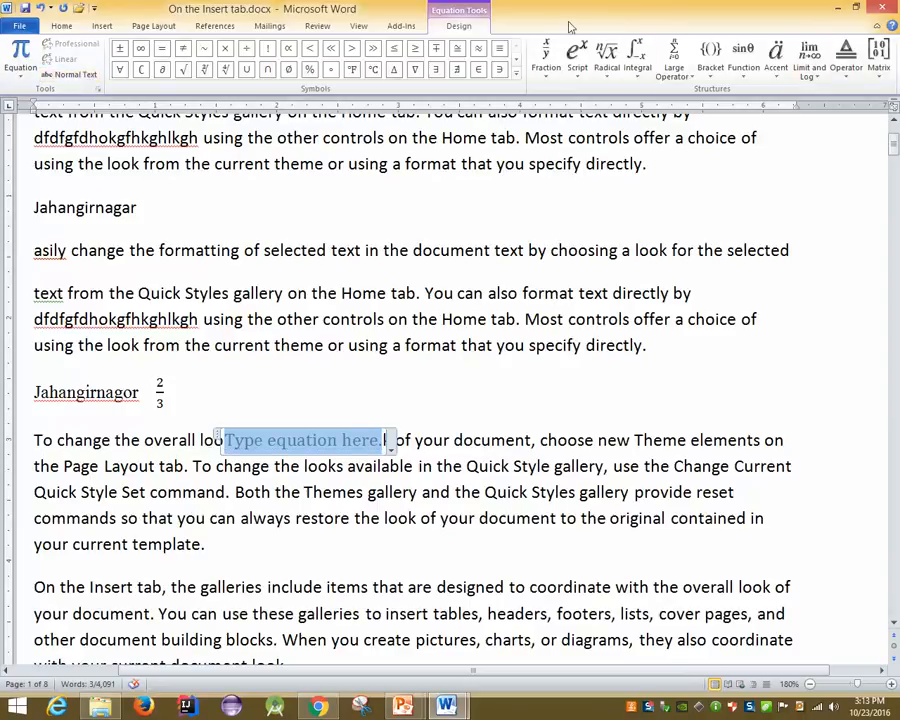
click(878, 58)
click(849, 72)
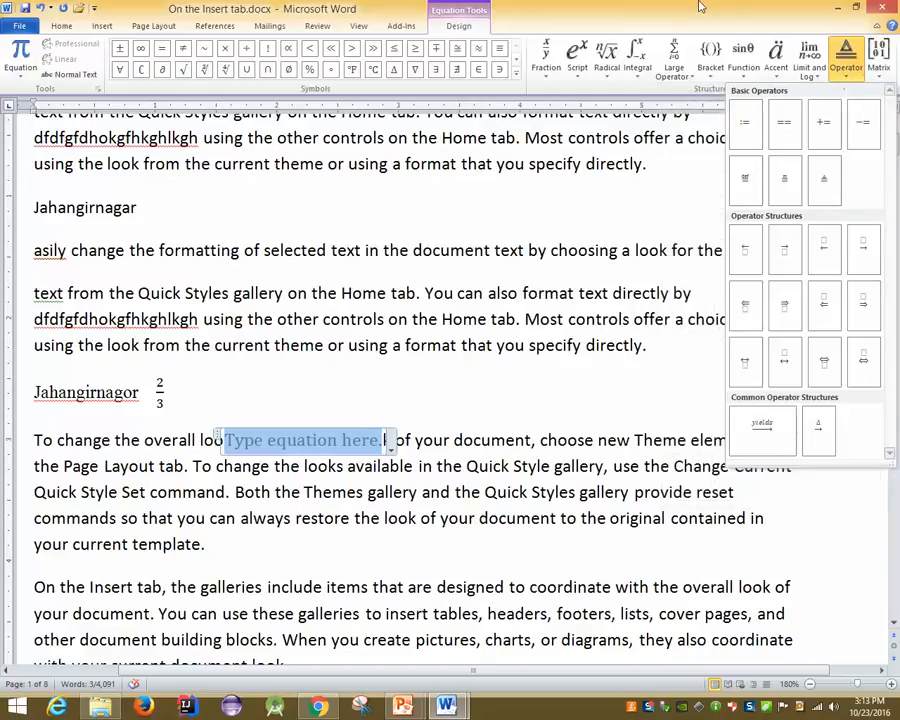
key(Escape)
click(580, 290)
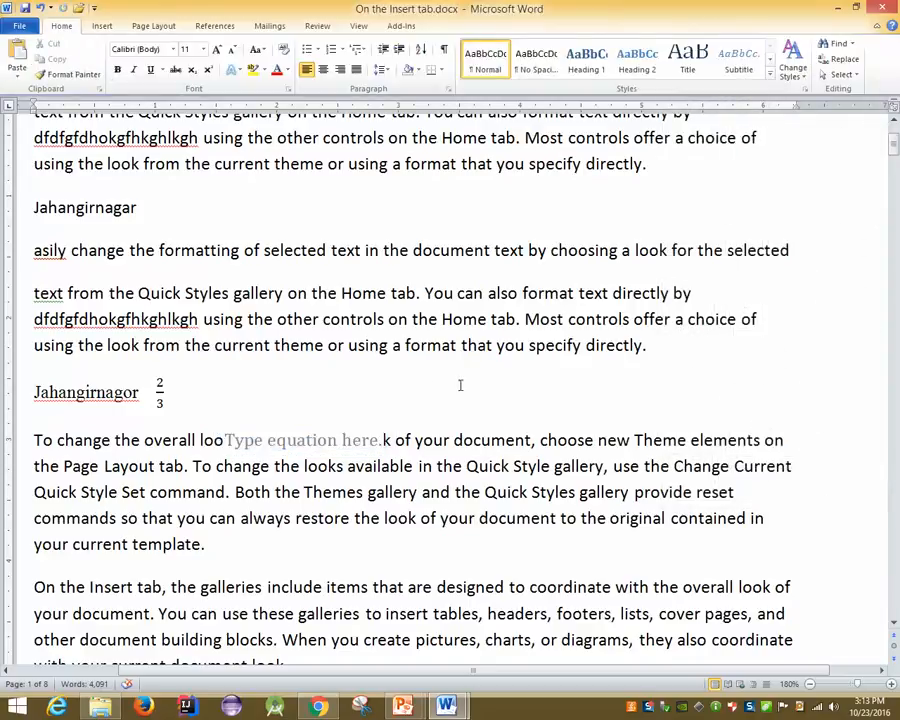
Delete the empty equation placeholder and the 2/3 fraction after Jahangirnagor
click(320, 448)
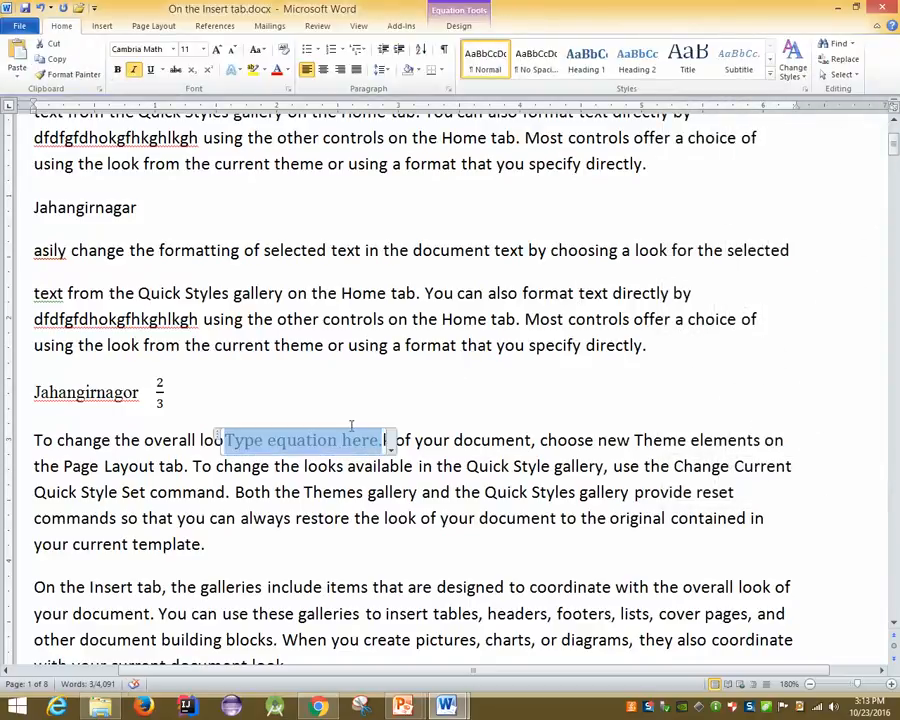
key(BackSpace)
click(182, 388)
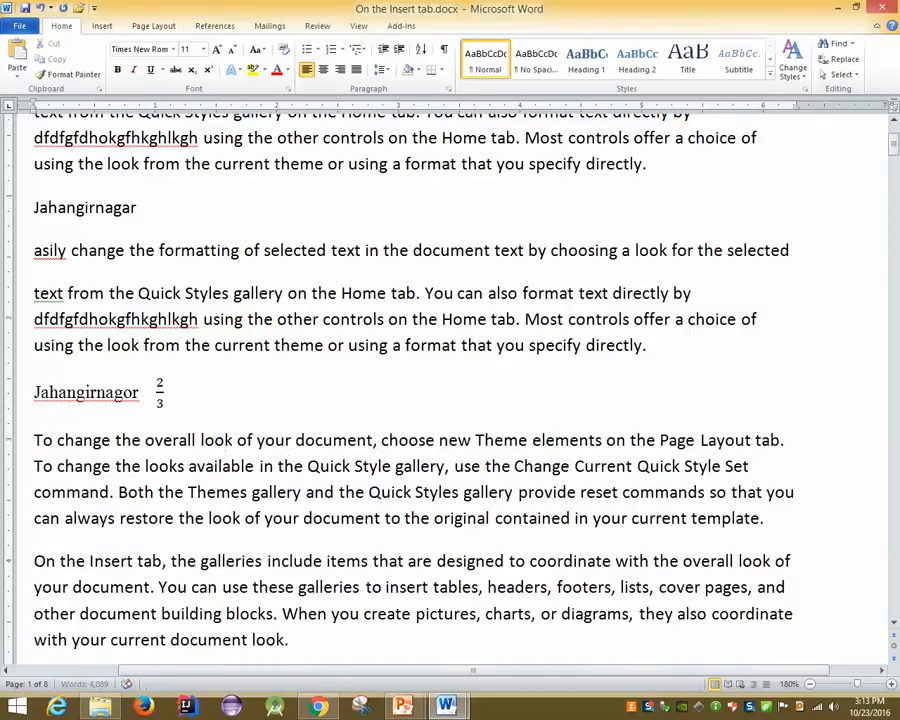
key(BackSpace)
key(BackSpace)
key(BackSpace)
click(160, 412)
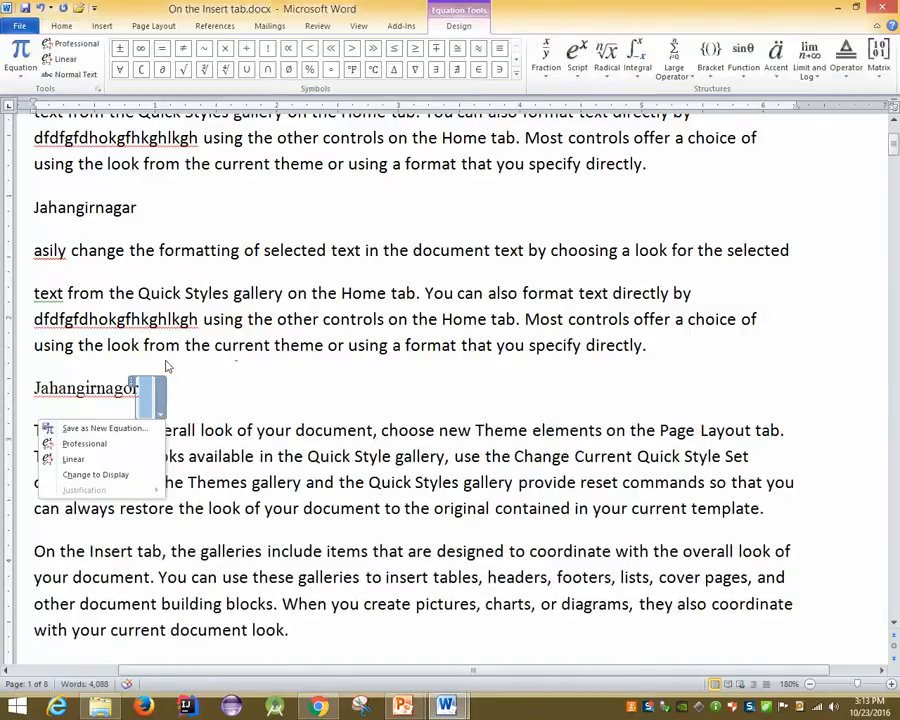
click(161, 390)
key(BackSpace)
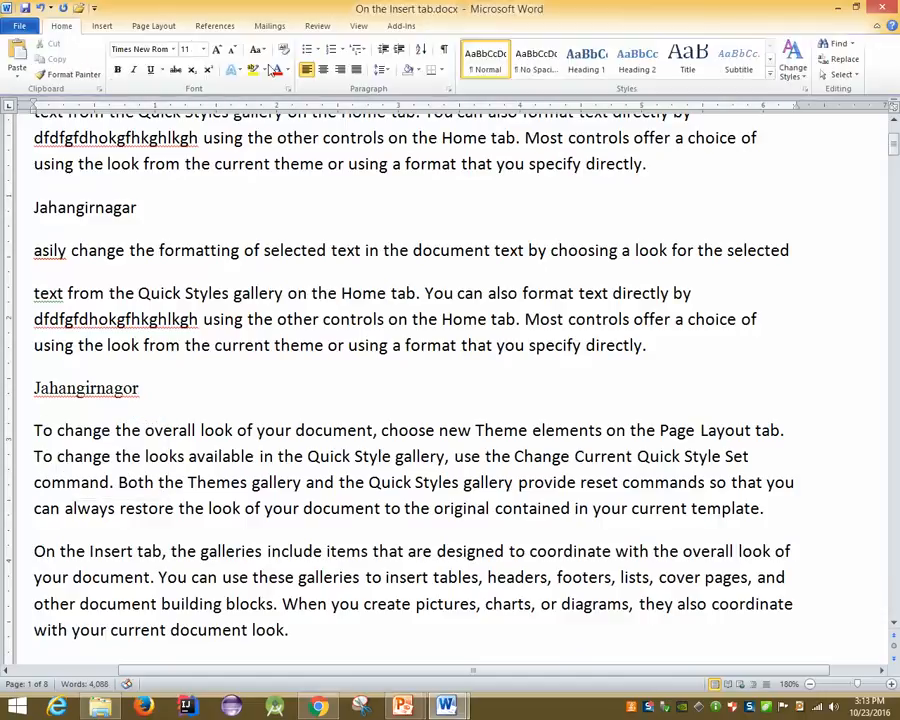
click(102, 26)
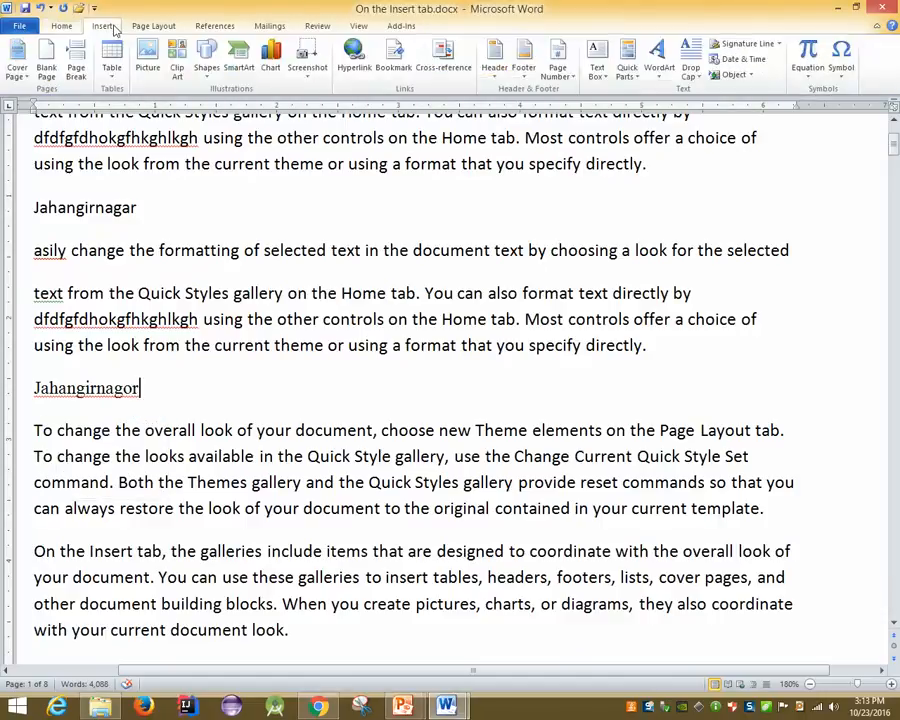
Open More Symbols, review the euro sign's shortcut key, and select the numero sign №
click(841, 60)
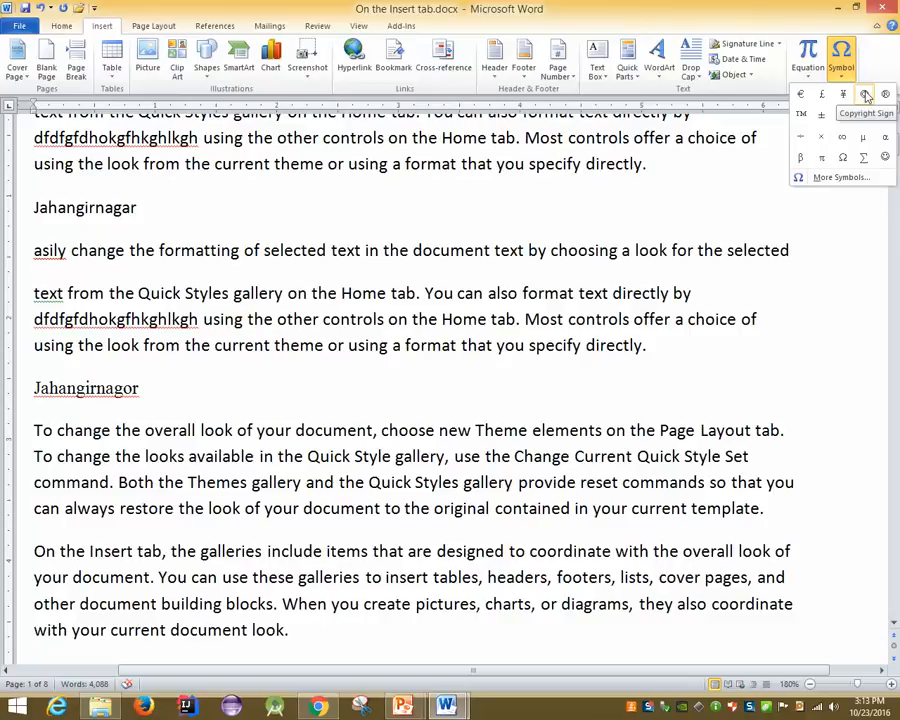
click(833, 176)
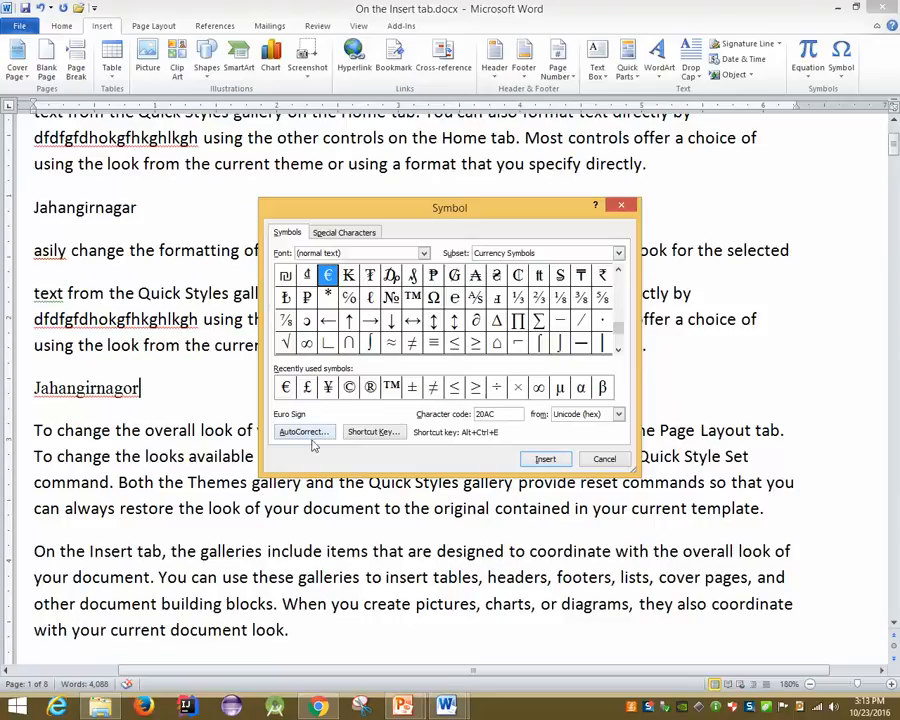
click(367, 431)
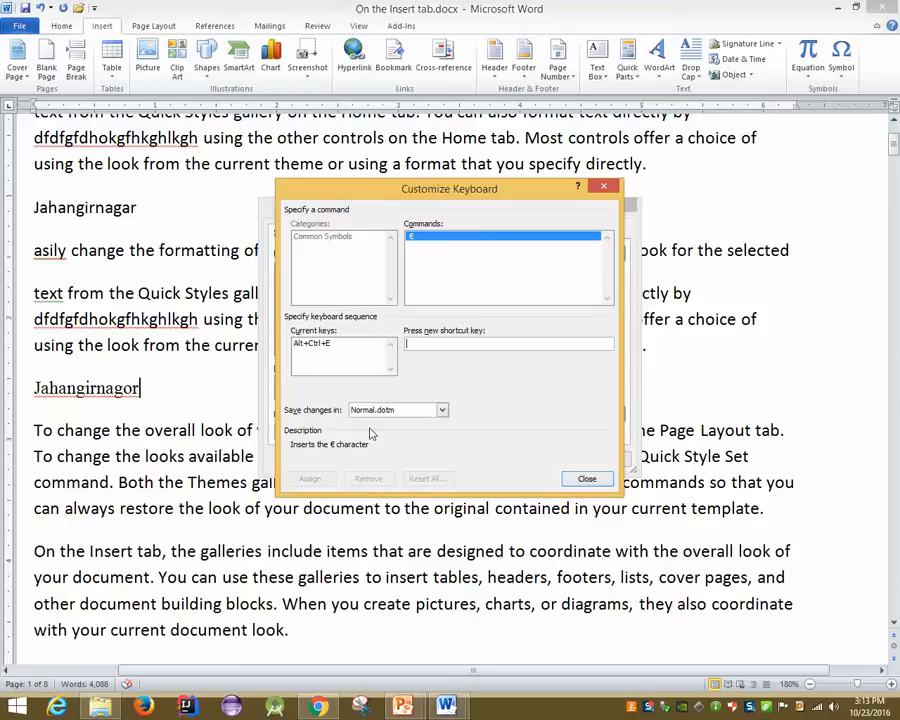
click(580, 477)
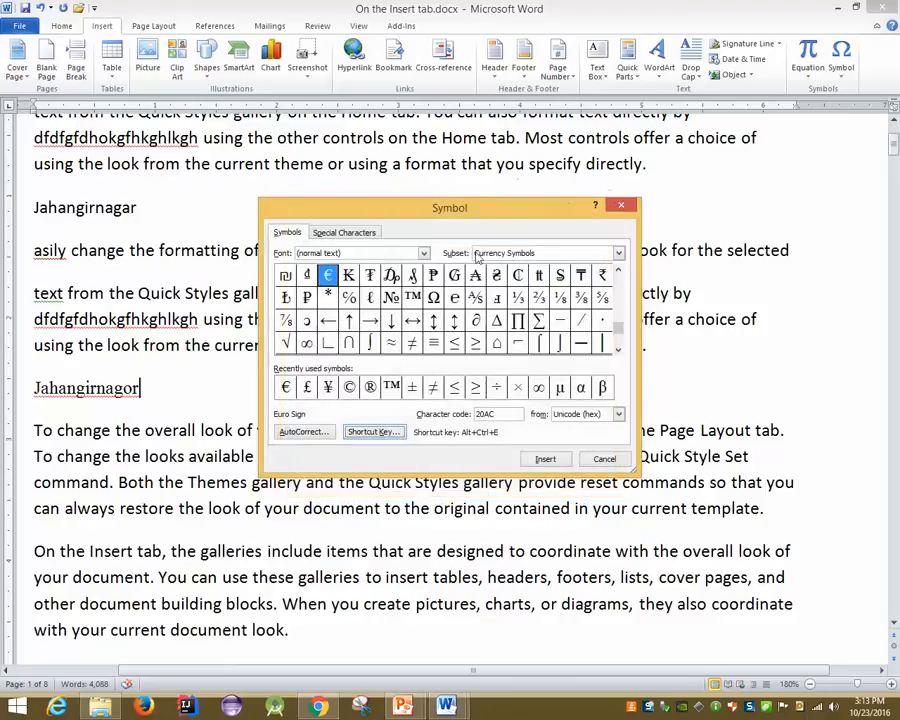
click(391, 297)
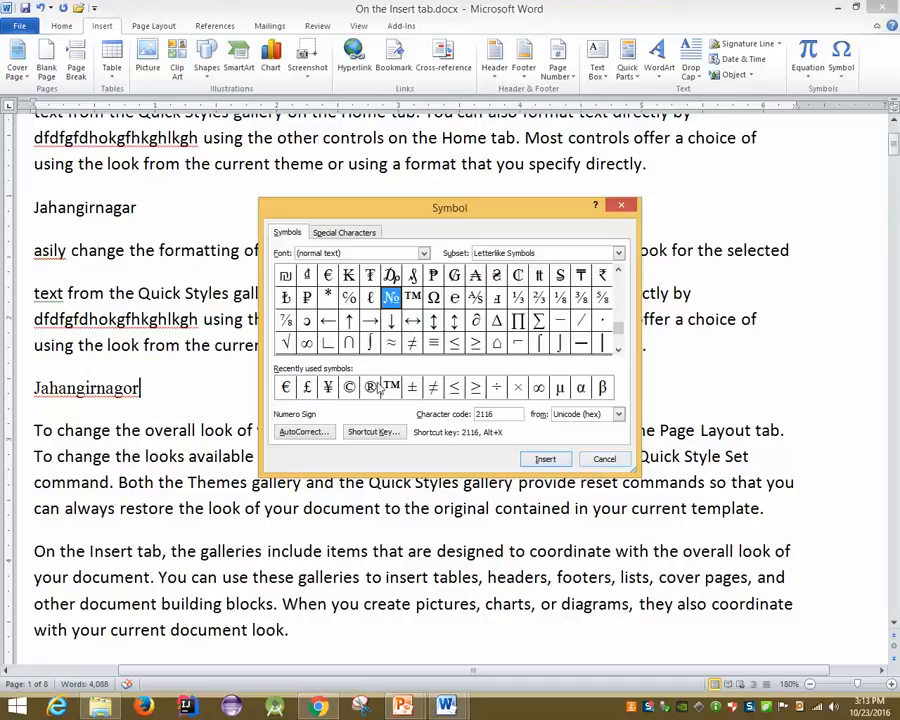
Replace Jahangirnagor with 'Pepsi' followed by the ™ trademark sign, then close the Symbol dialog
click(175, 391)
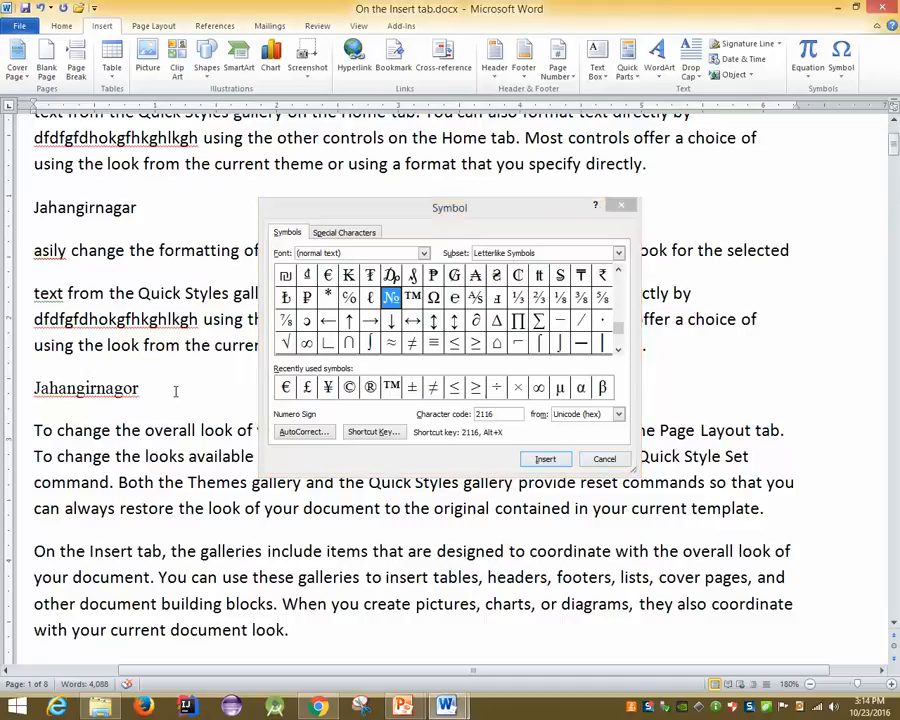
key(BackSpace)
key(BackSpace)
key(BackSpace)
key(BackSpace)
key(BackSpace)
key(BackSpace)
key(BackSpace)
key(BackSpace)
key(BackSpace)
key(BackSpace)
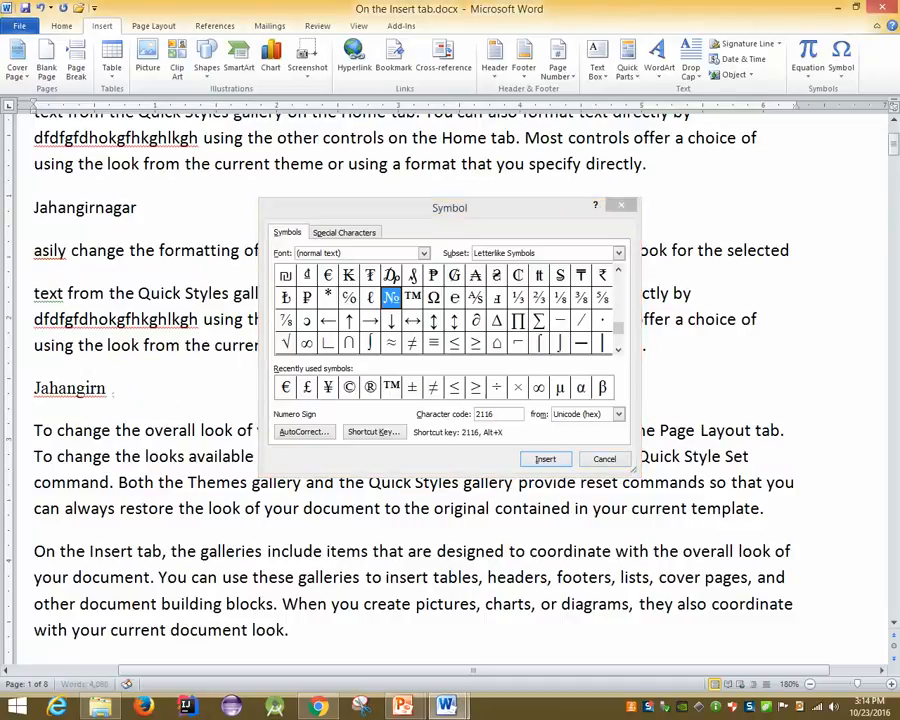
key(BackSpace)
key(BackSpace)
key(BackSpace)
text(P)
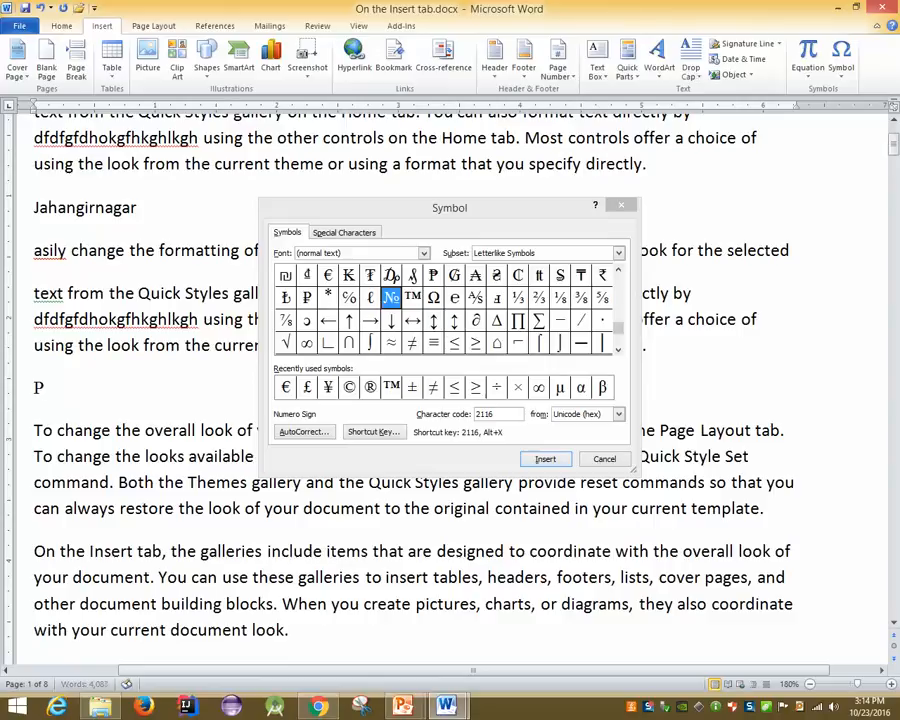
text(epsi)
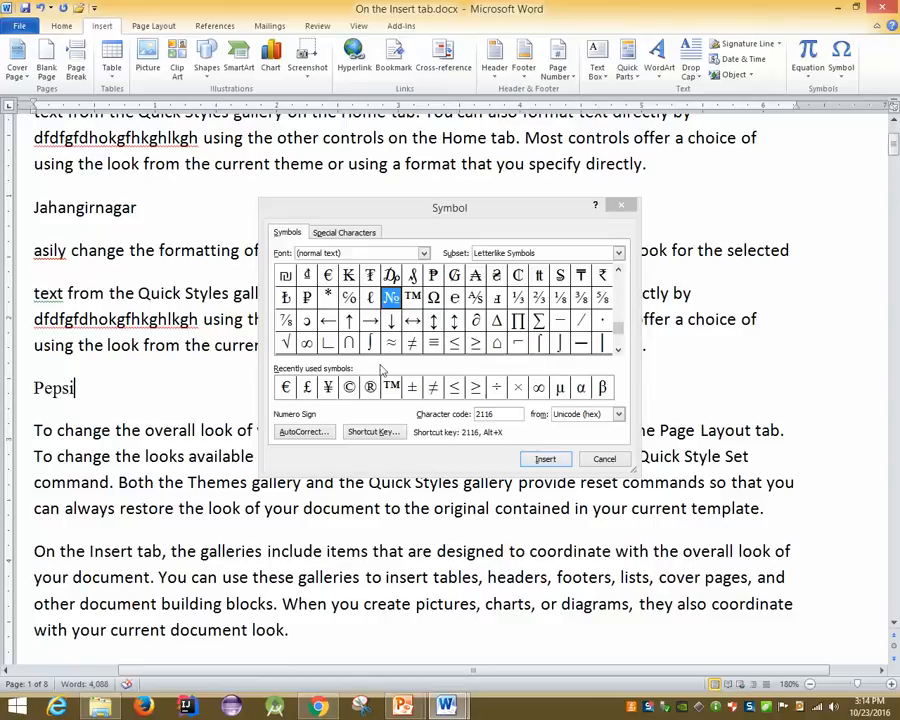
click(396, 391)
double_click(391, 388)
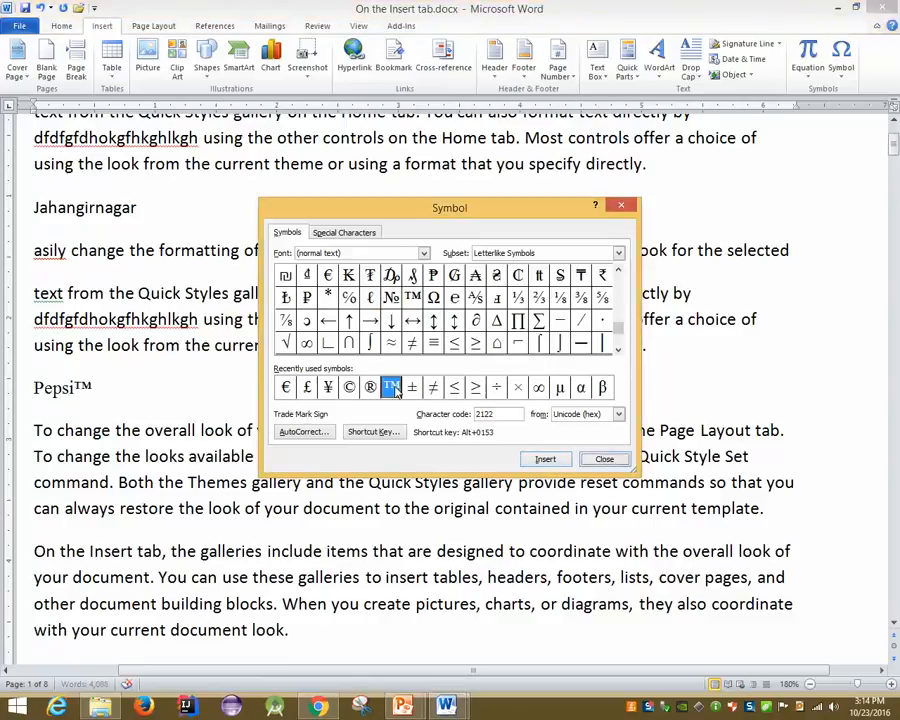
click(604, 458)
scroll(4, 328, up, 4)
scroll(96, 343, up, 2)
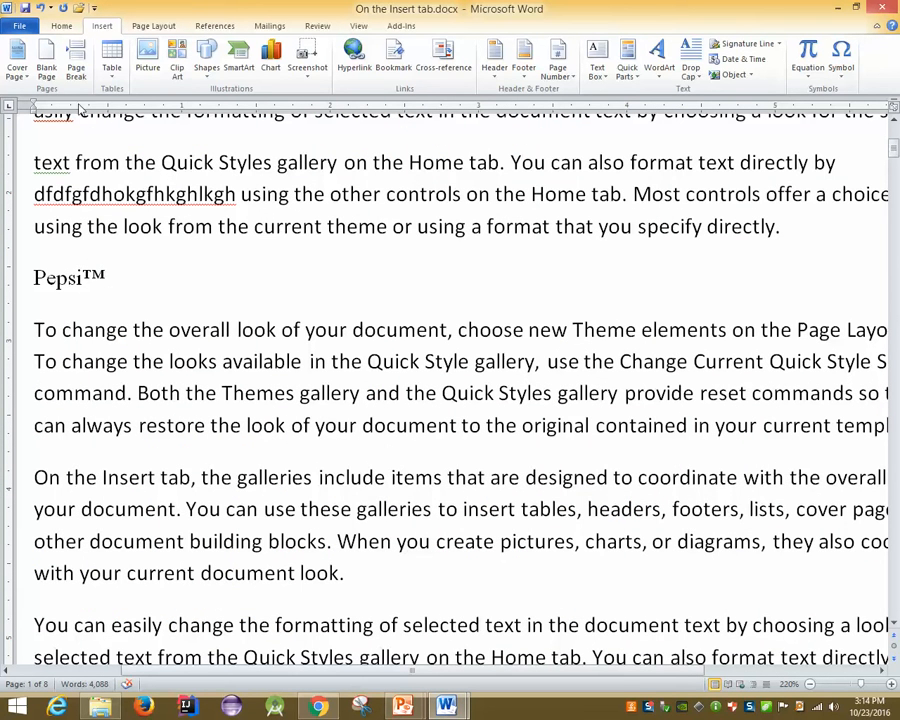
click(58, 27)
Advance the slide show to the 'Assign Shortcut Key' slide, then return to New Microsoft Word Document
mouse_move(418, 708)
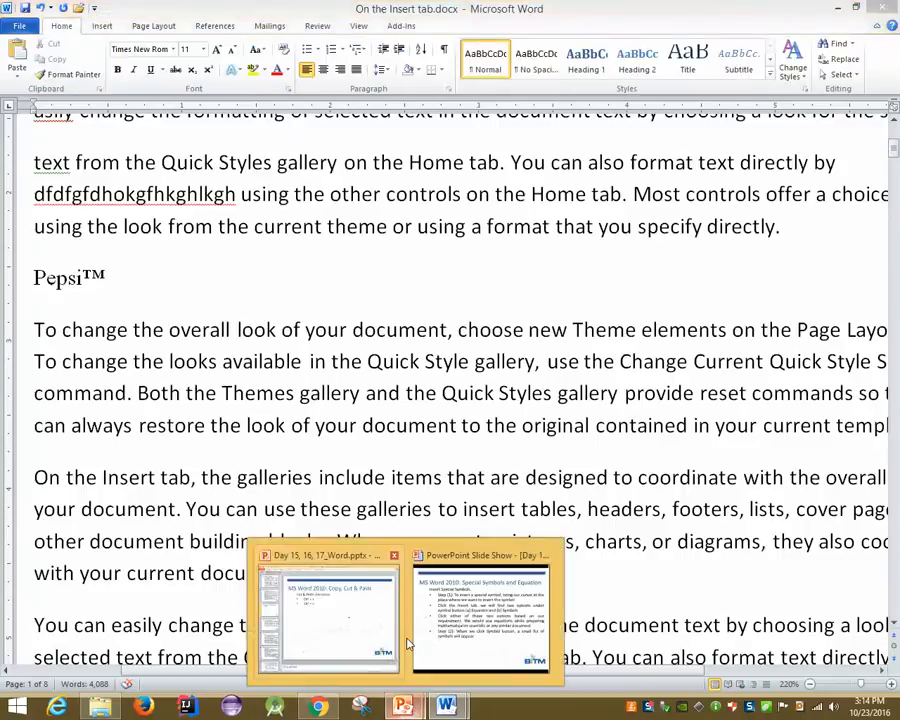
click(420, 648)
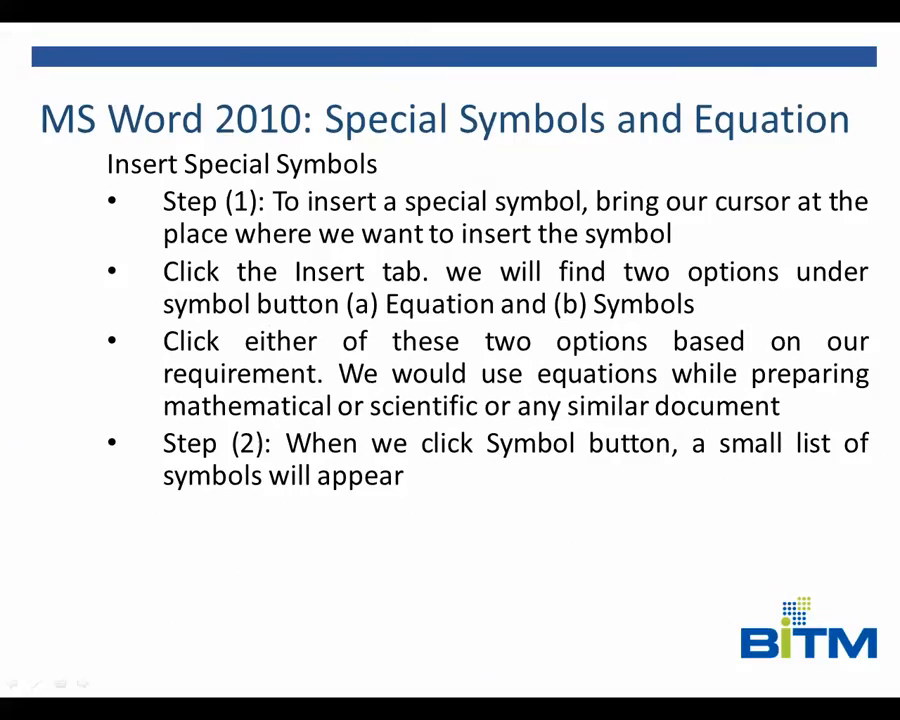
key(Right)
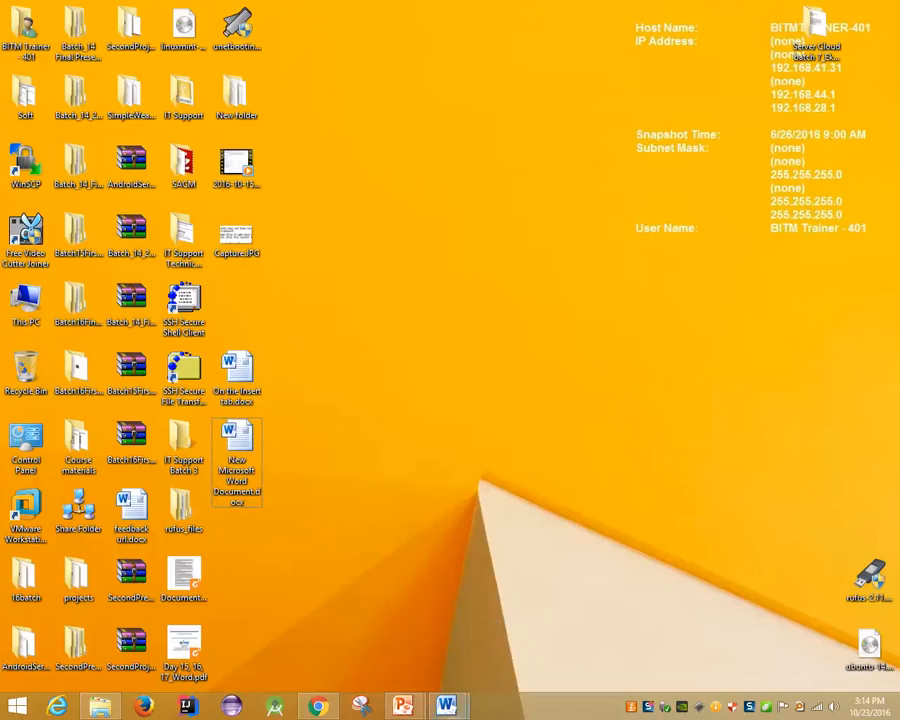
mouse_move(446, 706)
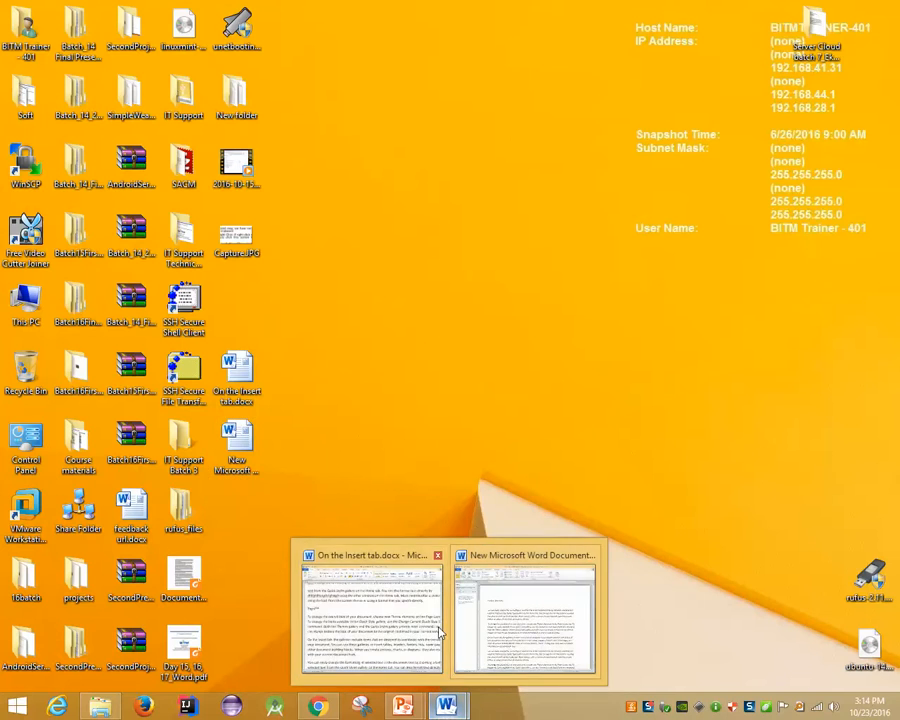
click(456, 630)
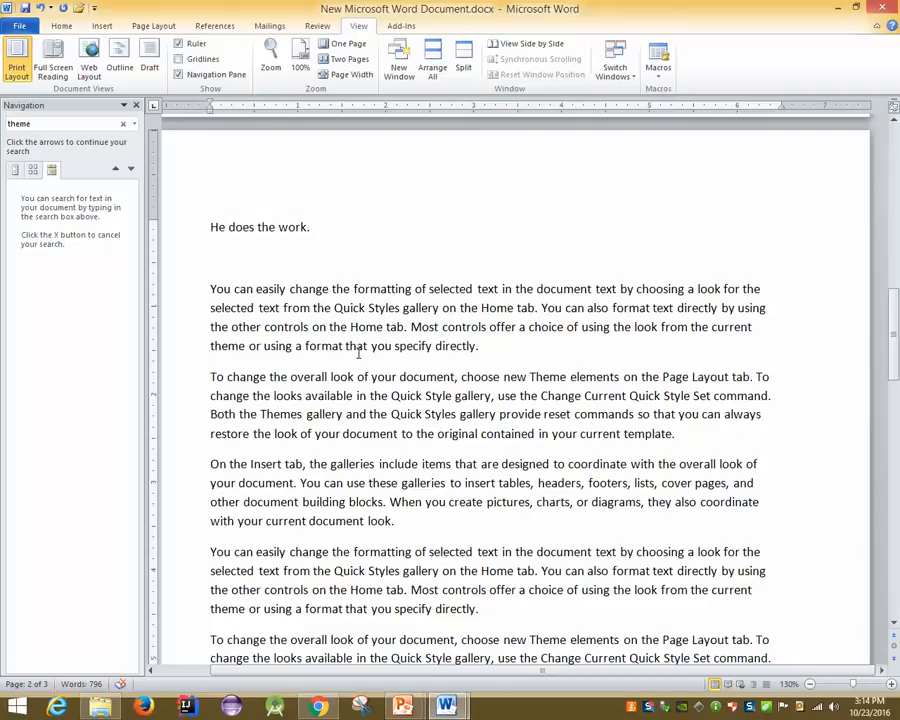
Add an empty line after 'He does the work.' and then remove it again
key(Return)
scroll(263, 362, down, 1)
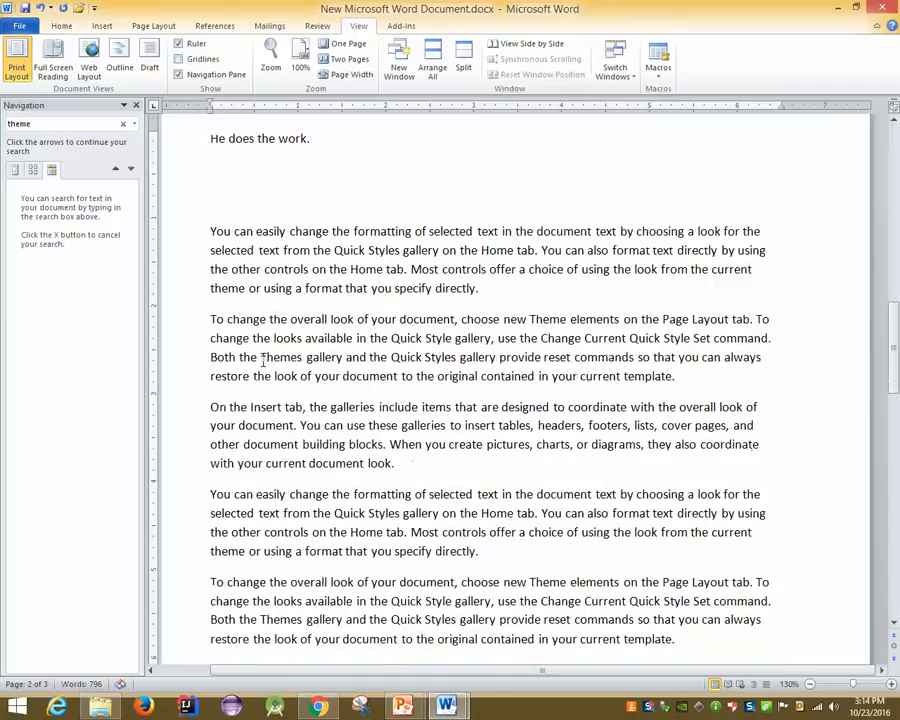
key(BackSpace)
scroll(263, 362, up, 2)
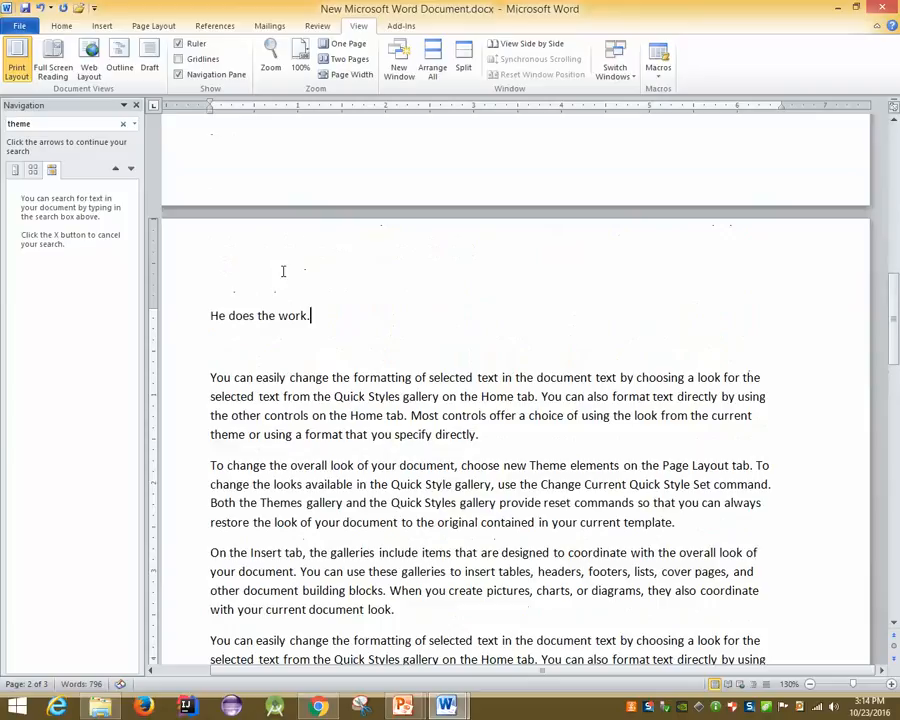
In More Symbols, select the copyright sign © and view its shortcut key settings without inserting it
click(102, 26)
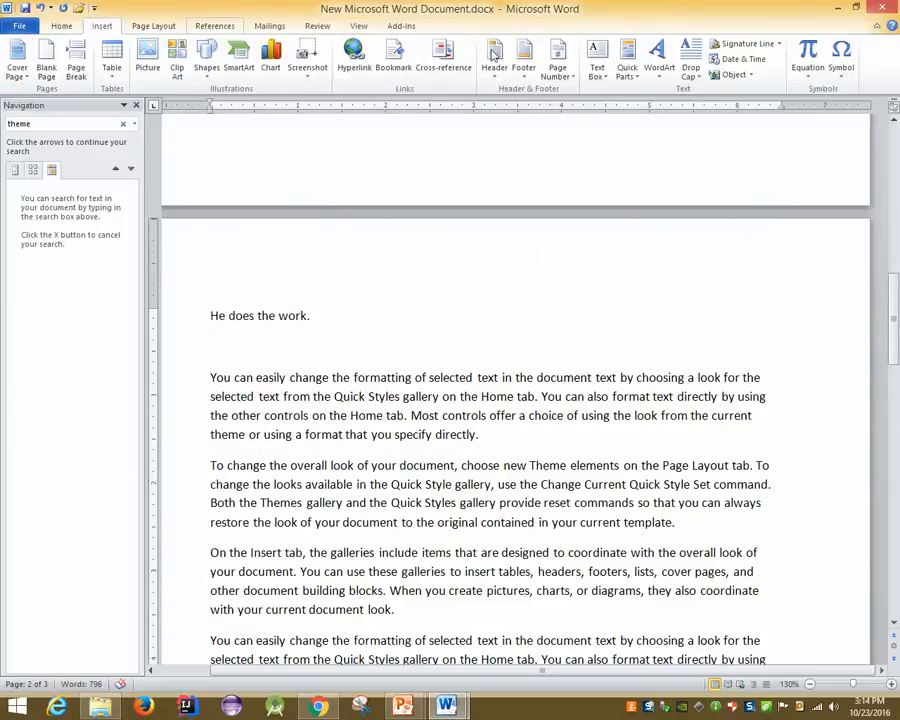
click(841, 70)
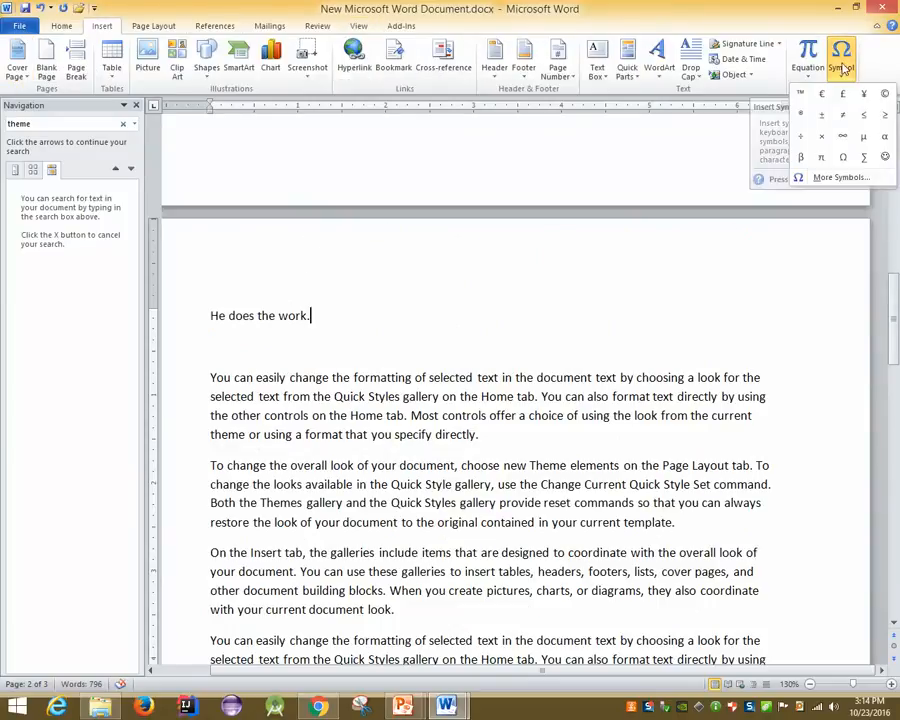
click(840, 178)
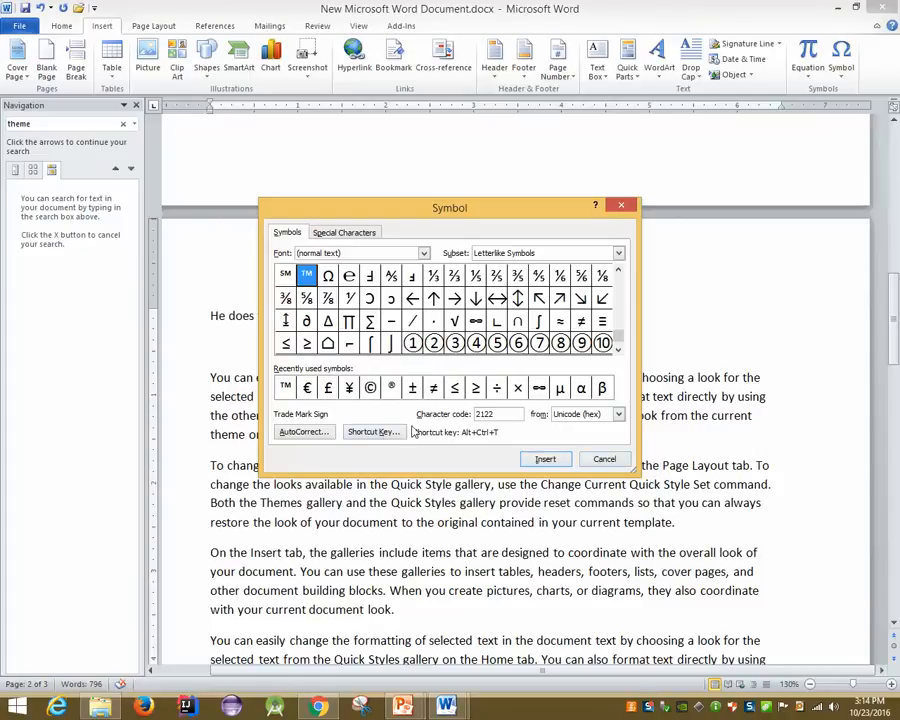
click(371, 391)
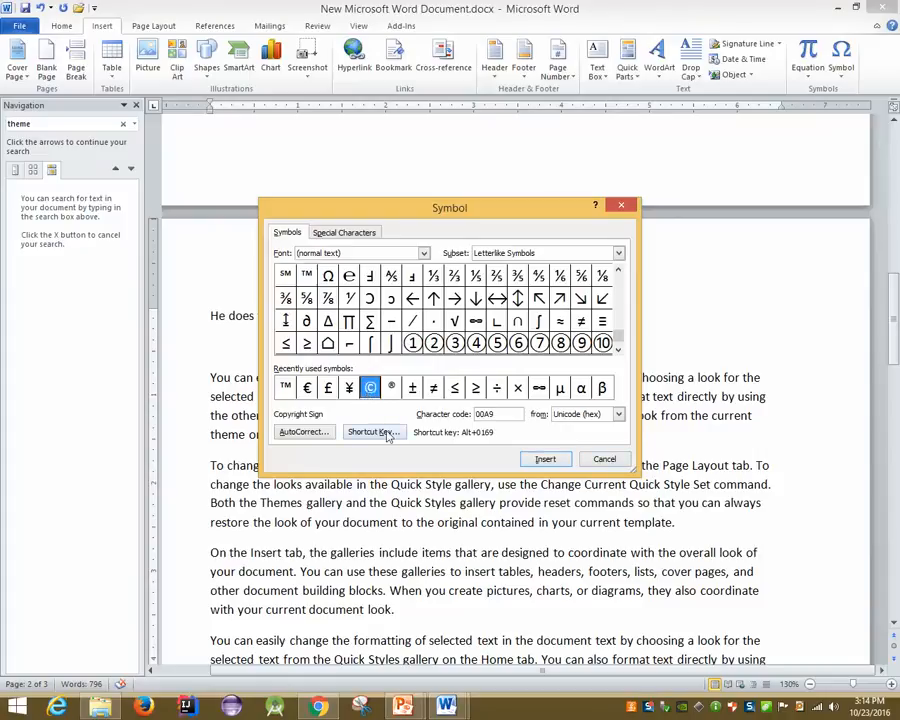
click(399, 433)
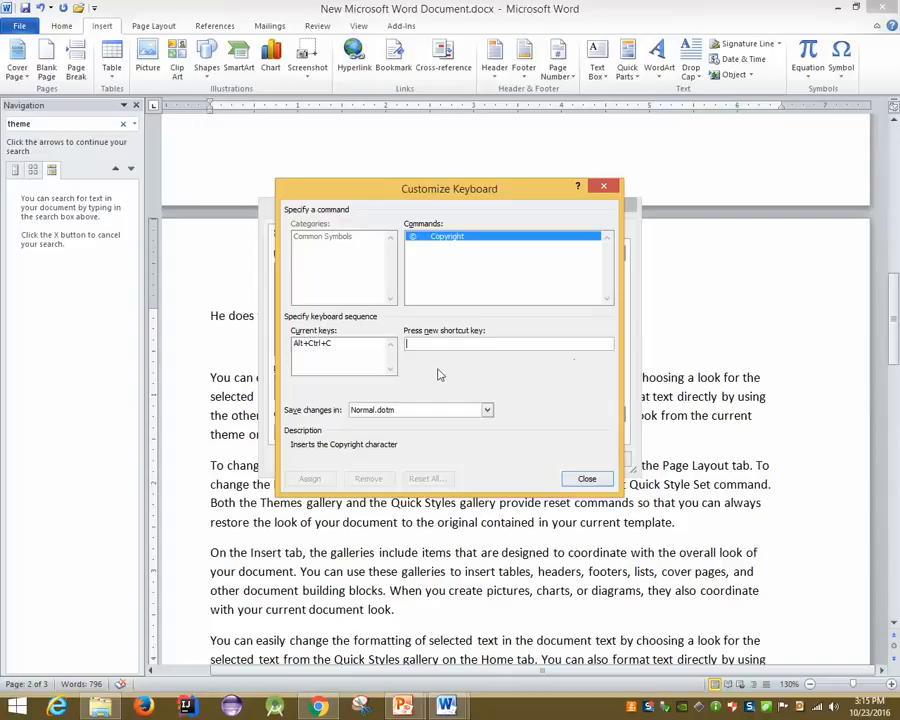
click(592, 478)
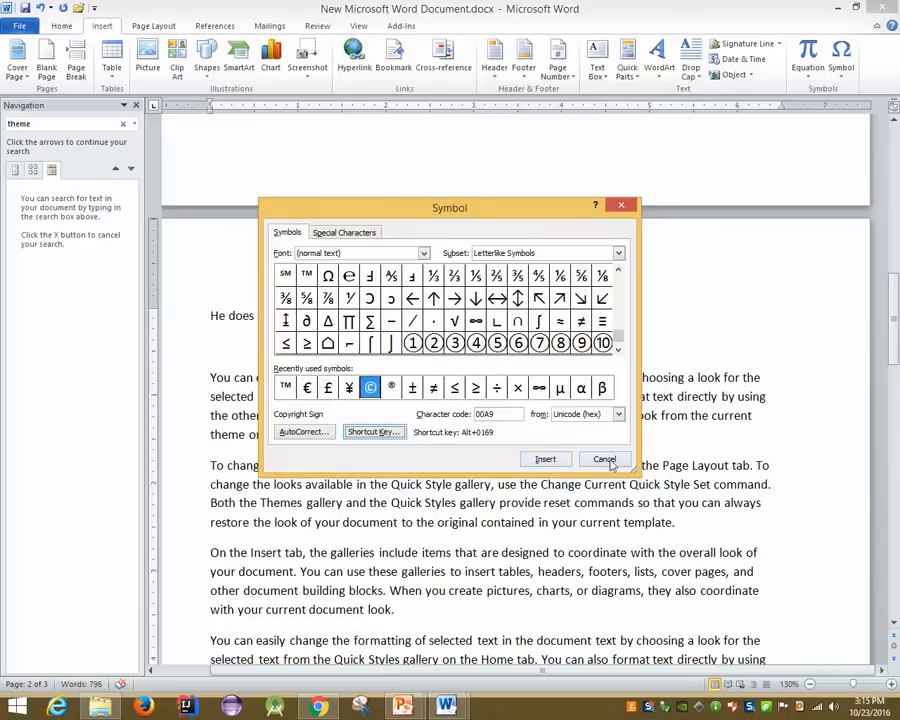
click(604, 459)
On a new line type 'Cocac', add © with Ctrl+Alt+C, then delete the sign
key(Return)
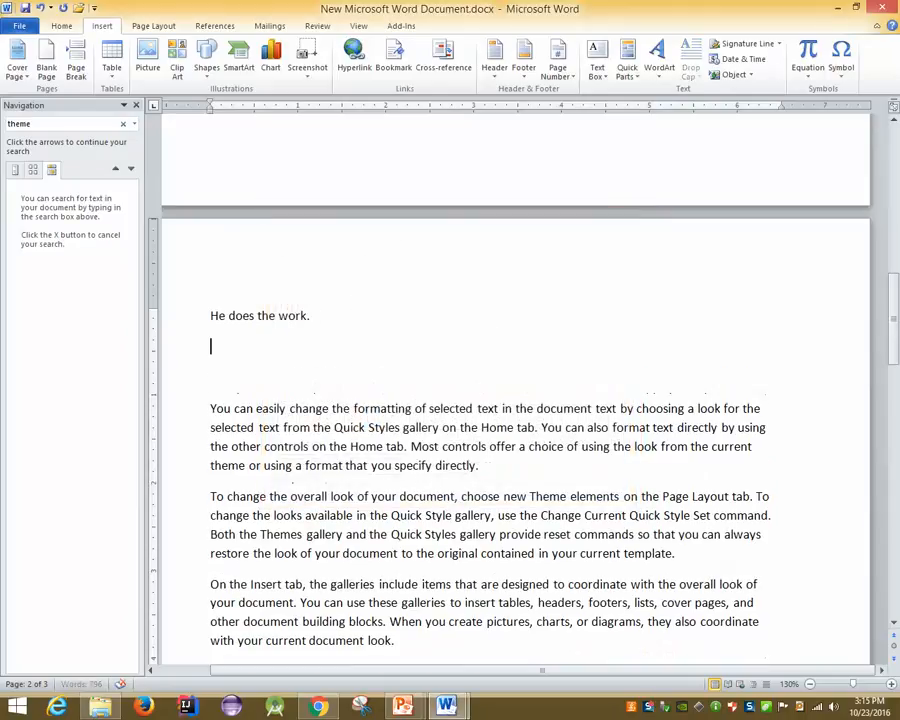
text(Cocac)
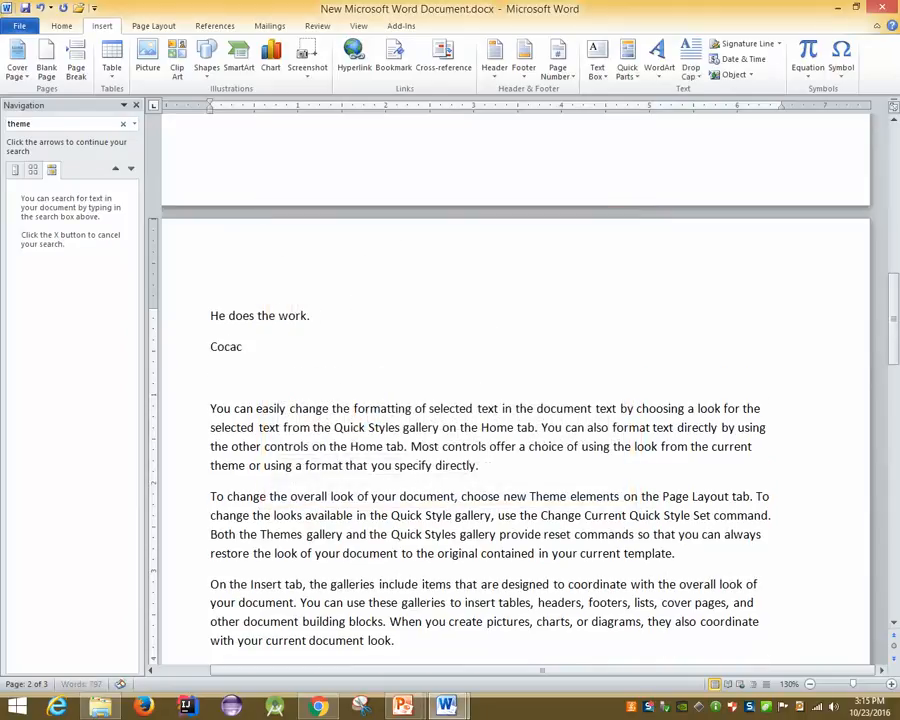
key(ctrl+alt+c)
key(BackSpace)
key(BackSpace)
key(BackSpace)
key(BackSpace)
key(BackSpace)
key(BackSpace)
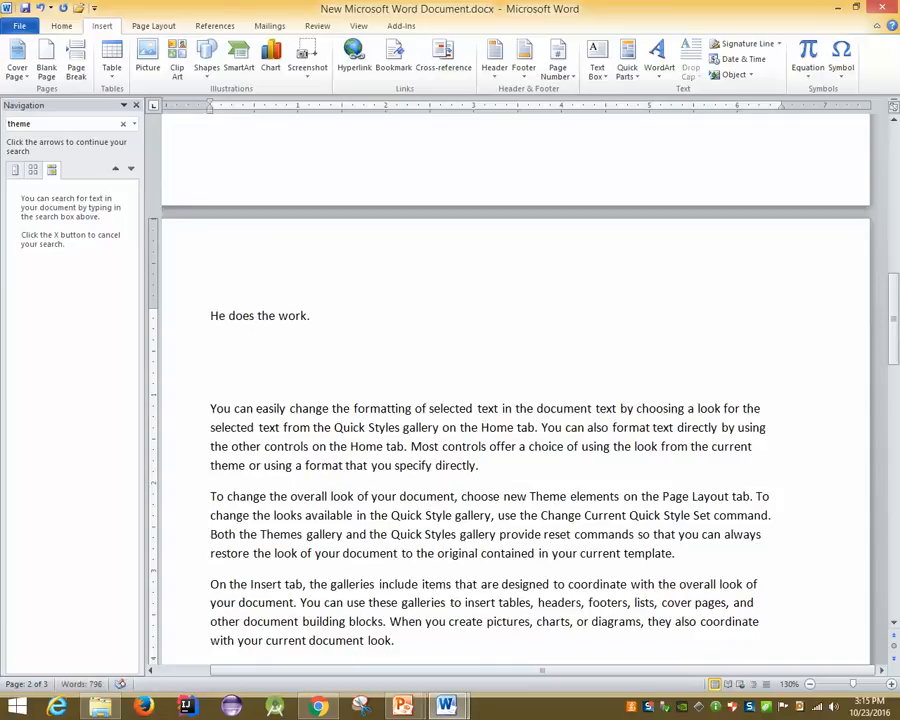
Review the ℮ symbol's shortcut keys, set Save changes in to this document, and close without assigning
click(840, 58)
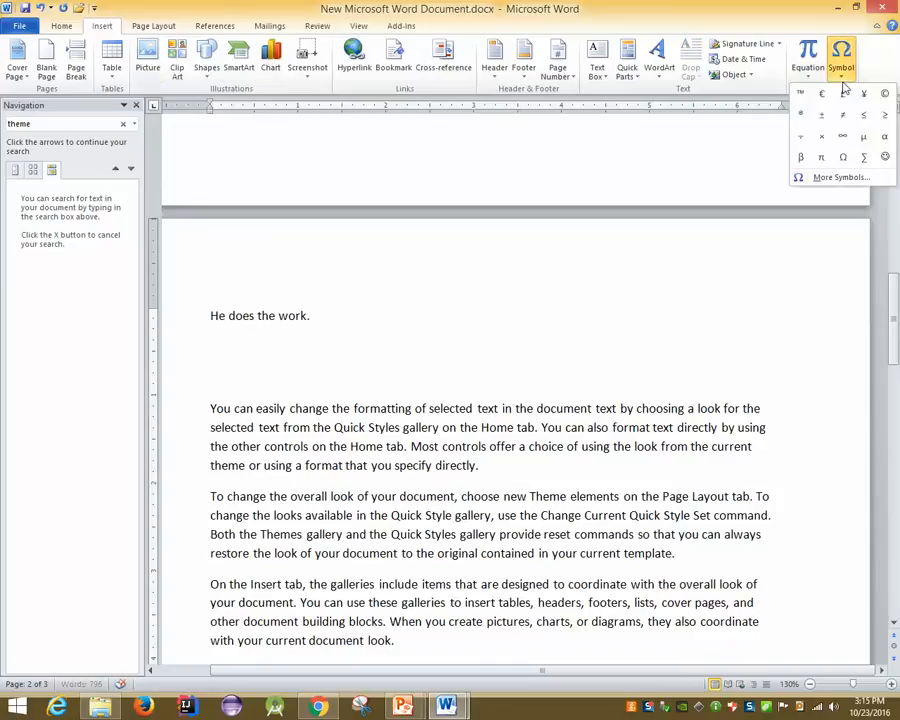
click(836, 175)
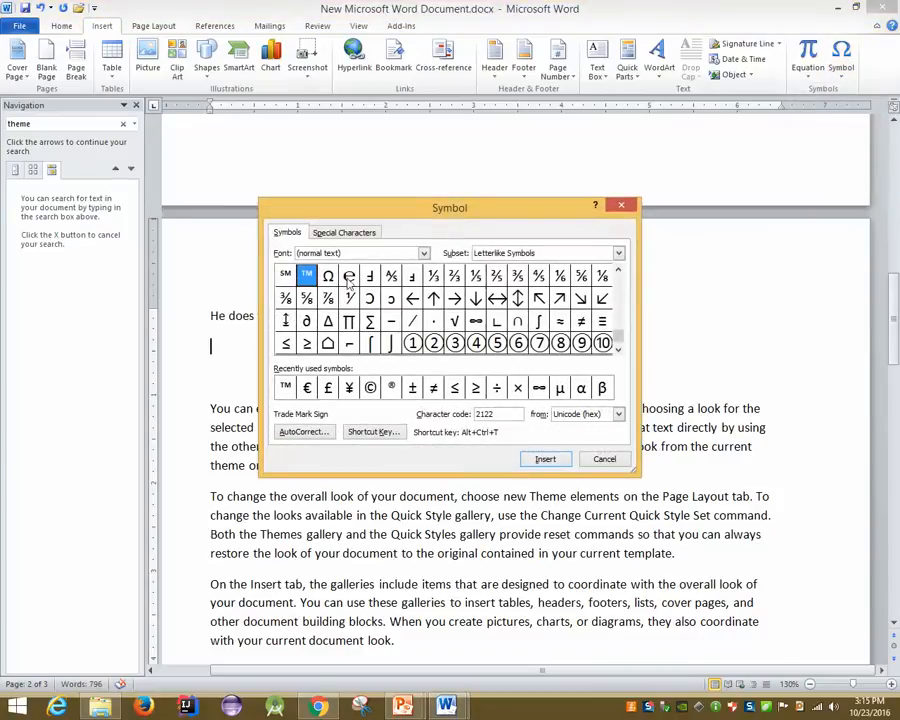
click(349, 275)
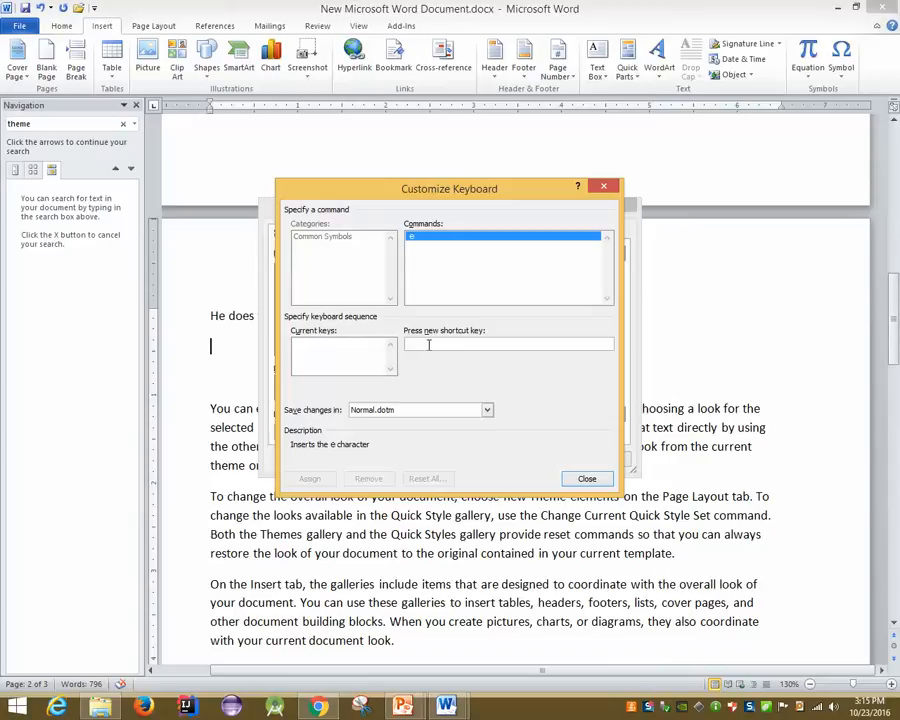
click(344, 356)
click(426, 345)
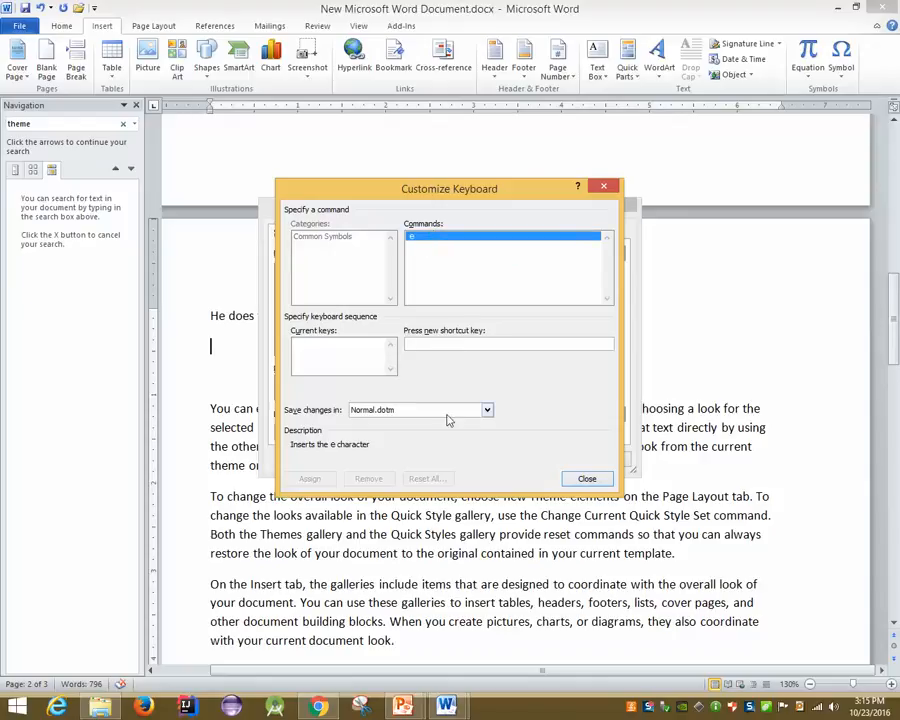
click(486, 409)
click(451, 411)
click(451, 411)
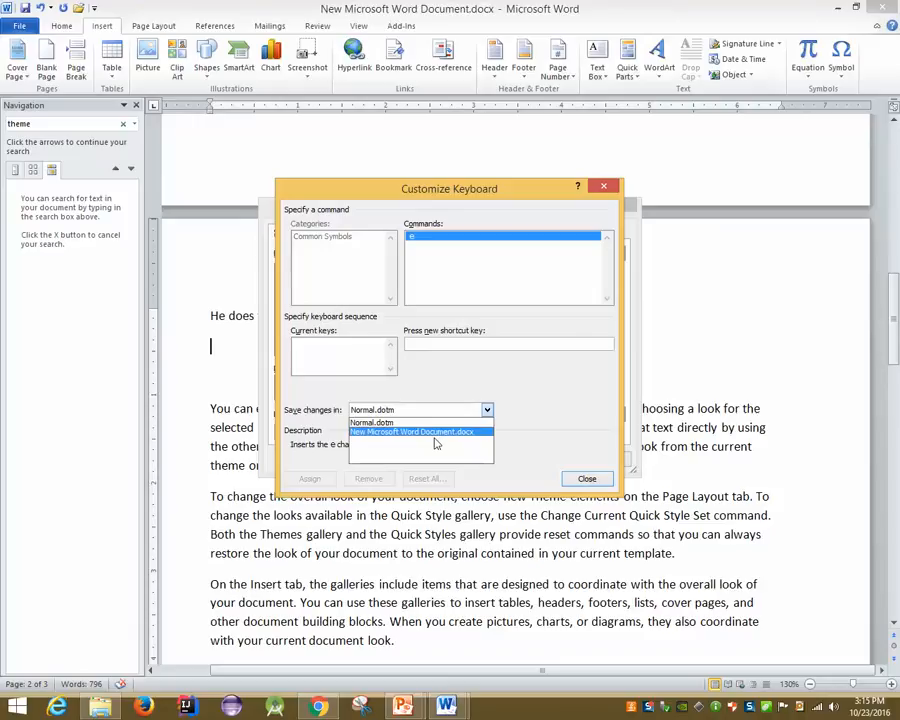
click(415, 427)
click(438, 346)
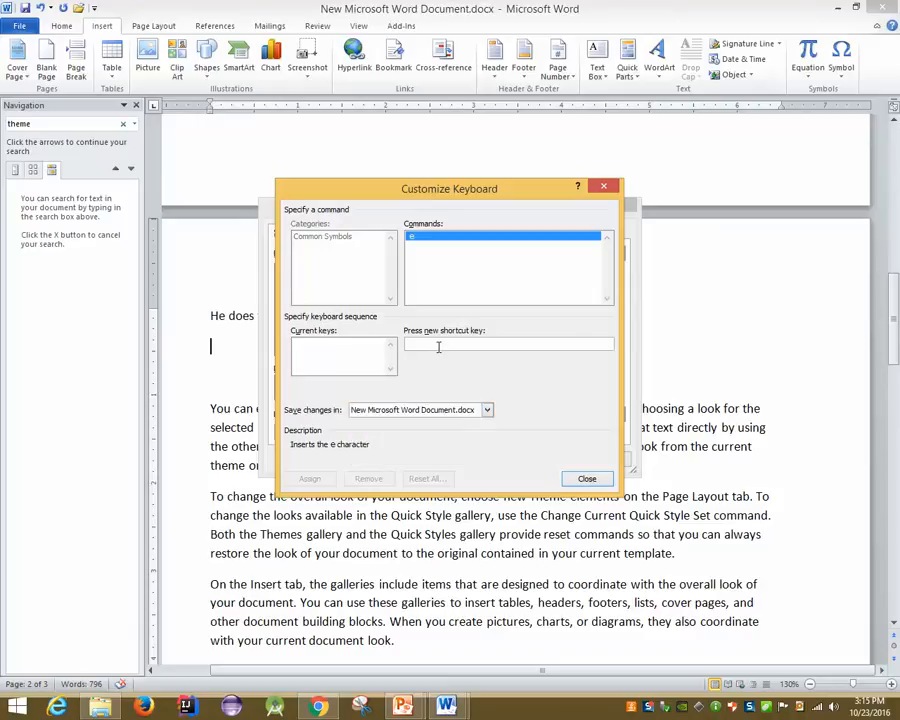
click(587, 478)
click(605, 460)
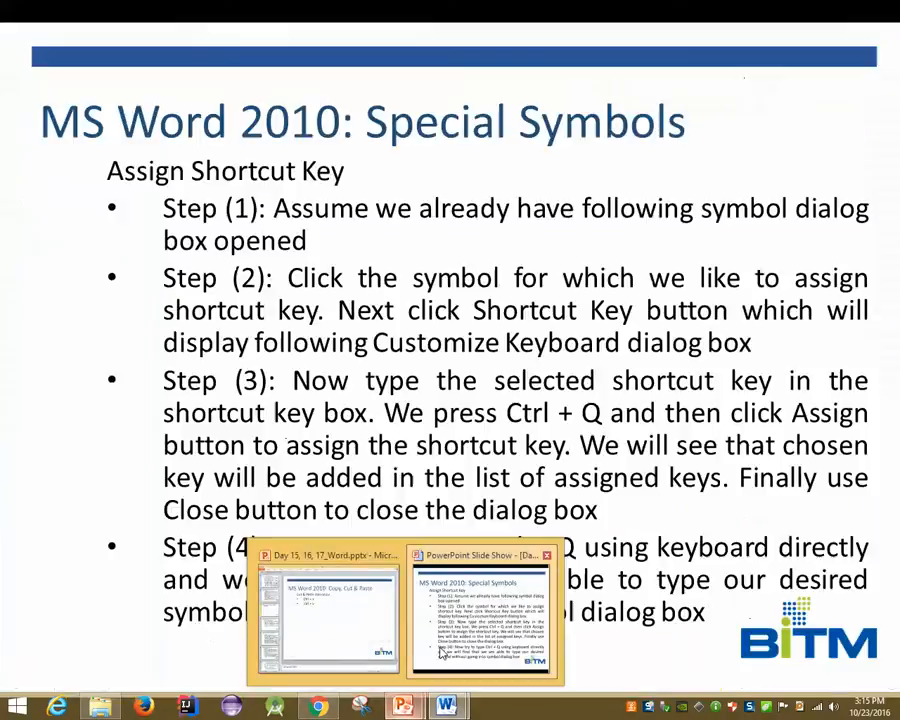
Advance the slide show to 'MS Word 2010: Undo and Redo', then return to the Word document
click(441, 652)
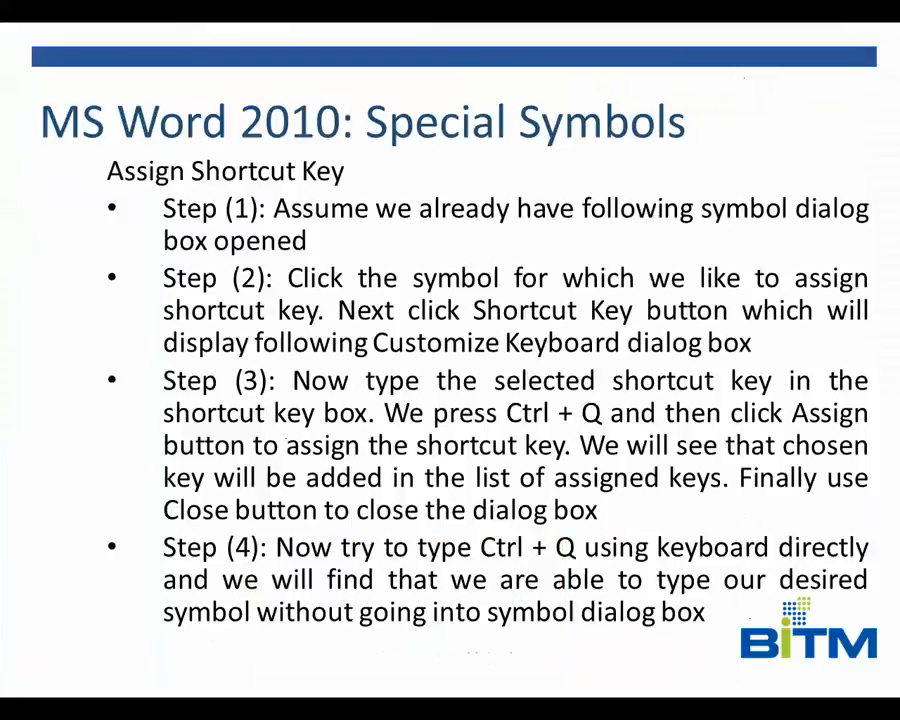
key(Right)
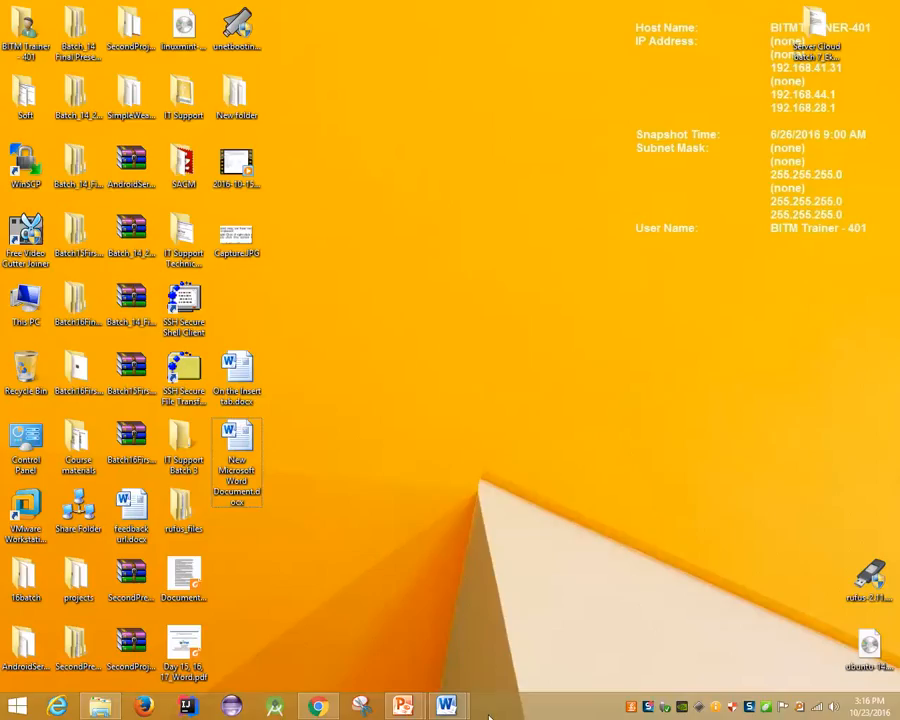
mouse_move(446, 706)
click(526, 616)
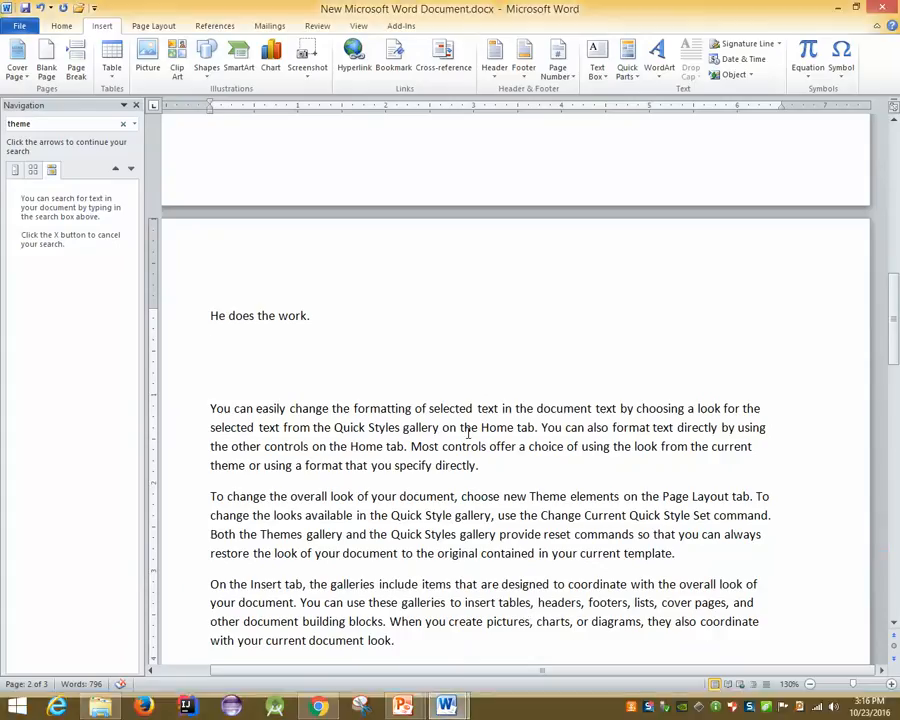
Backspace away 'He does the work.' and inspect the Undo list without undoing
key(BackSpace)
key(BackSpace)
key(BackSpace)
key(BackSpace)
key(BackSpace)
key(BackSpace)
key(BackSpace)
key(BackSpace)
key(BackSpace)
key(BackSpace)
key(BackSpace)
key(BackSpace)
key(BackSpace)
key(BackSpace)
key(BackSpace)
key(BackSpace)
key(BackSpace)
key(BackSpace)
key(BackSpace)
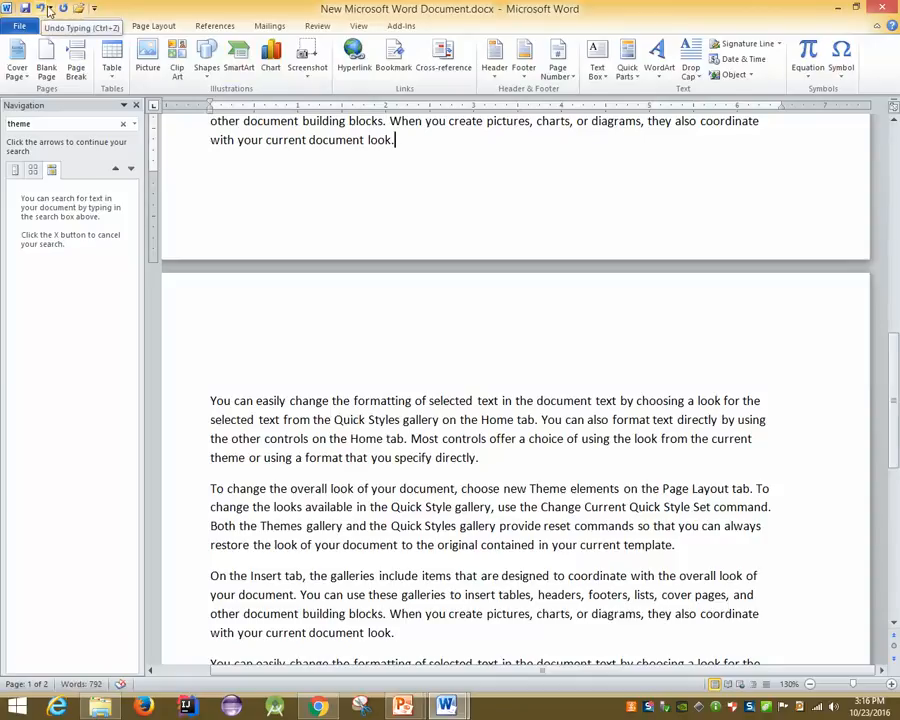
click(50, 8)
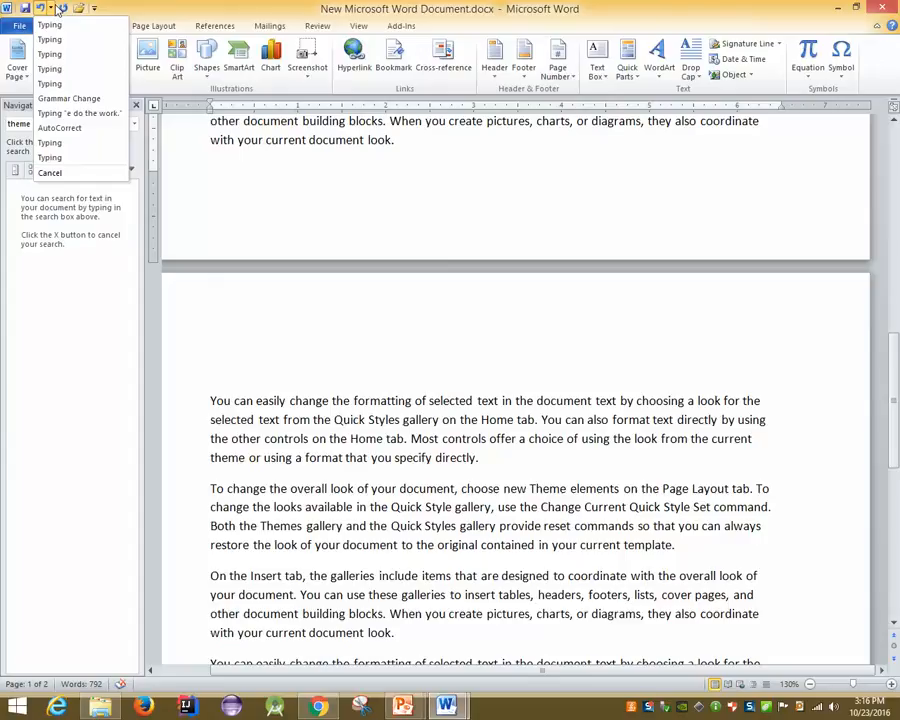
click(60, 27)
click(60, 27)
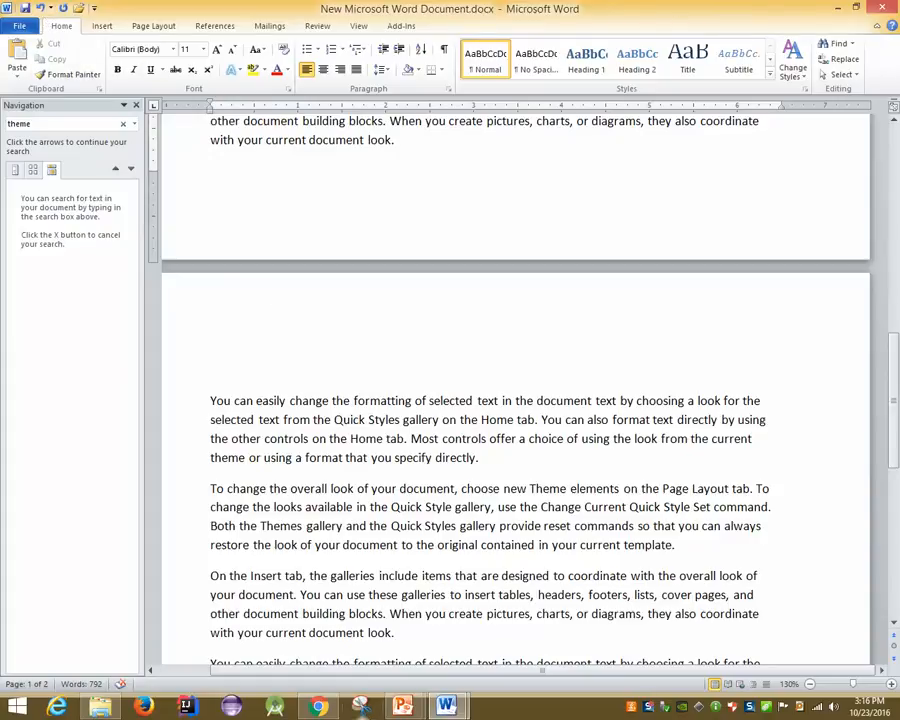
Restore the deleted sentence and blank line with Ctrl+Y, then undo them with Ctrl+Z
click(211, 370)
key(ctrl+y)
key(Return)
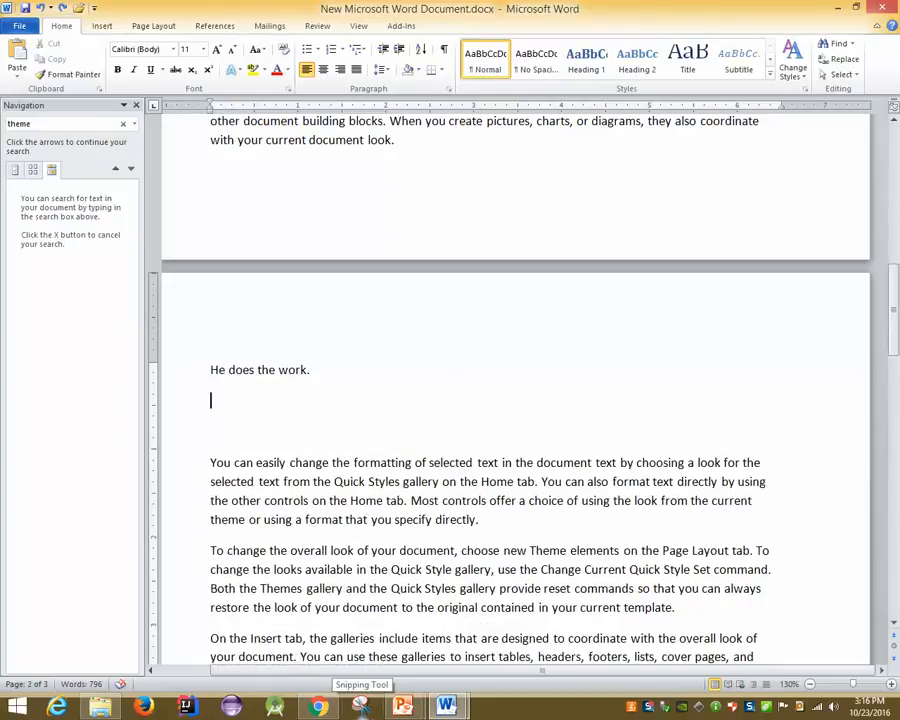
key(ctrl+z)
key(ctrl+z)
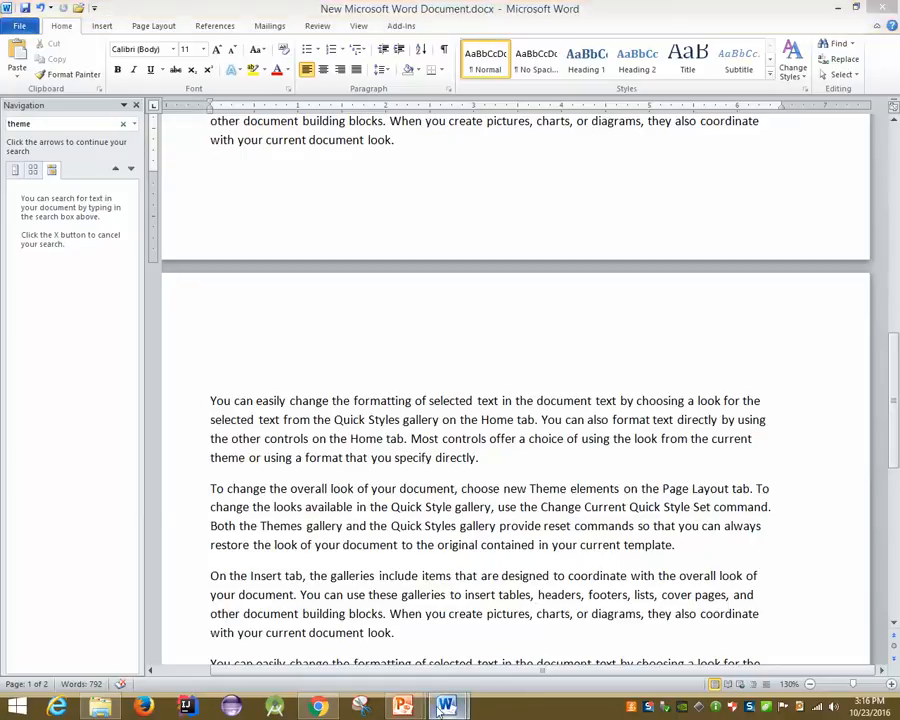
Return to the slide show and advance to the Undo & Repeat operations slide
mouse_move(403, 707)
click(474, 650)
key(Right)
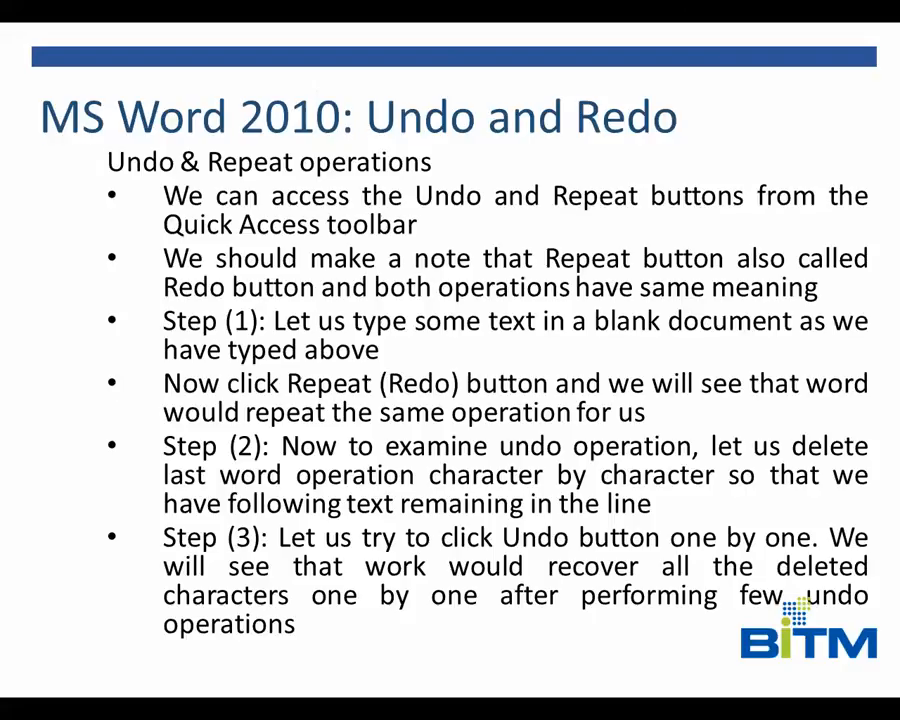
Advance the slide show to the slide listing the undo and repeat keyboard shortcuts
key(Right)
key(Right)
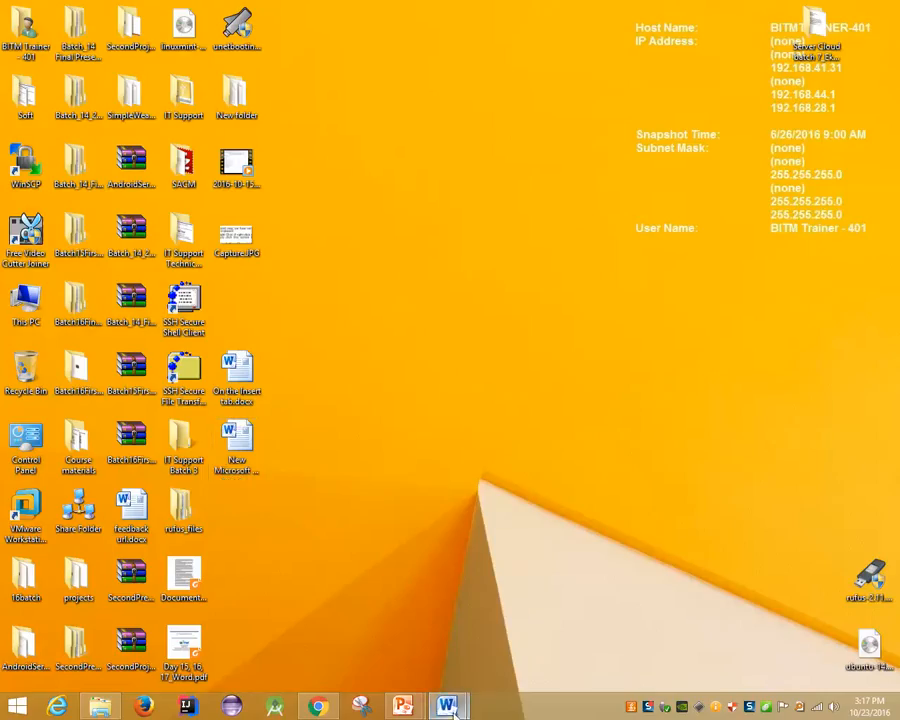
Set the 'To change the overall look' paragraph to Times New Roman, size 22, then go back to the fonts slide
mouse_move(446, 706)
click(533, 623)
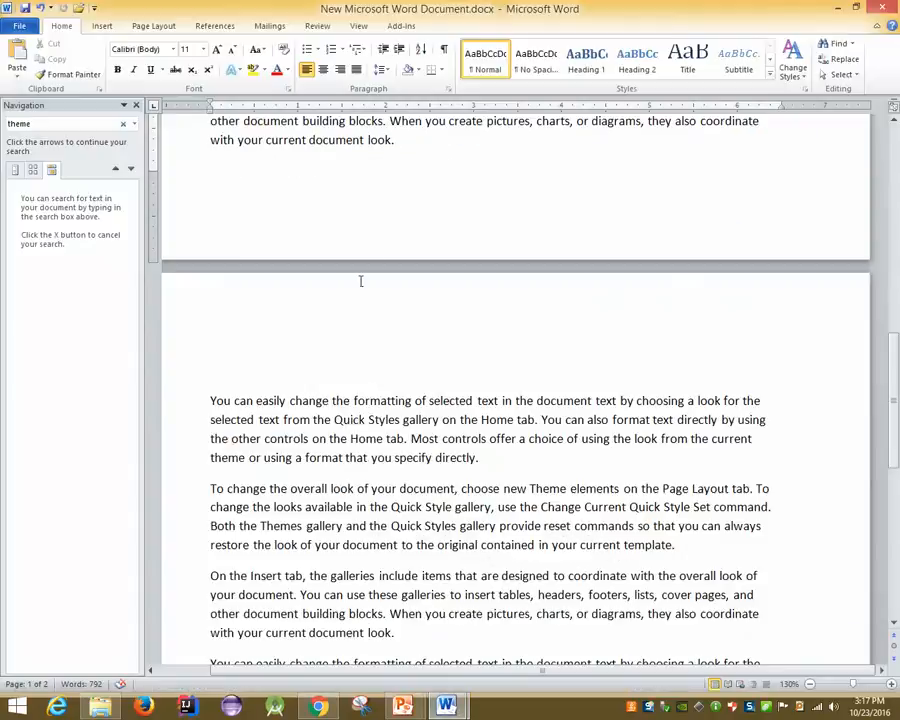
scroll(362, 279, up, 3)
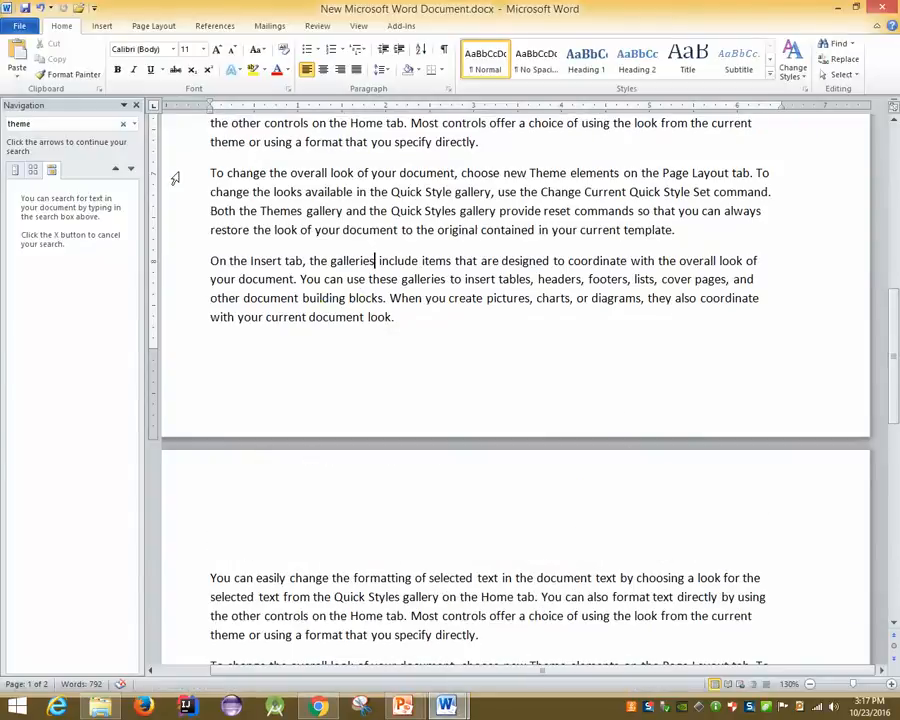
drag(177, 177, 201, 225)
click(173, 49)
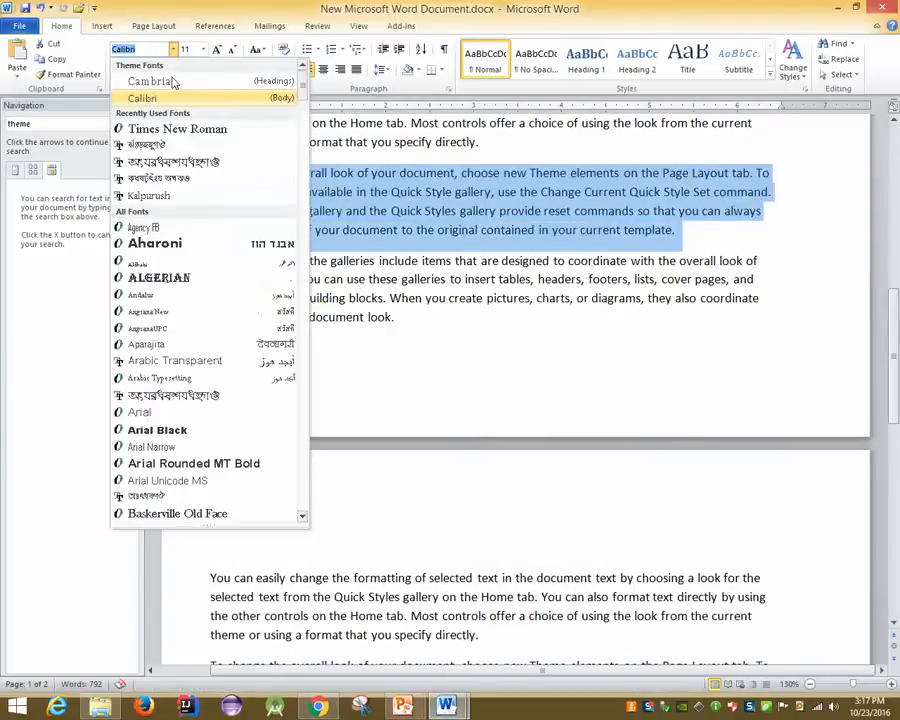
click(165, 130)
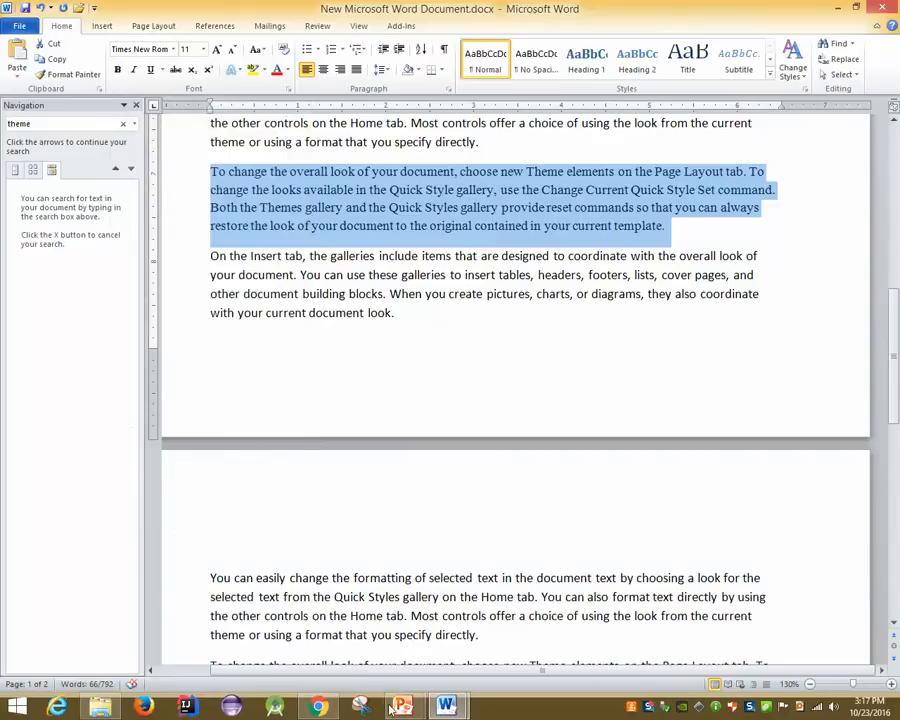
click(202, 49)
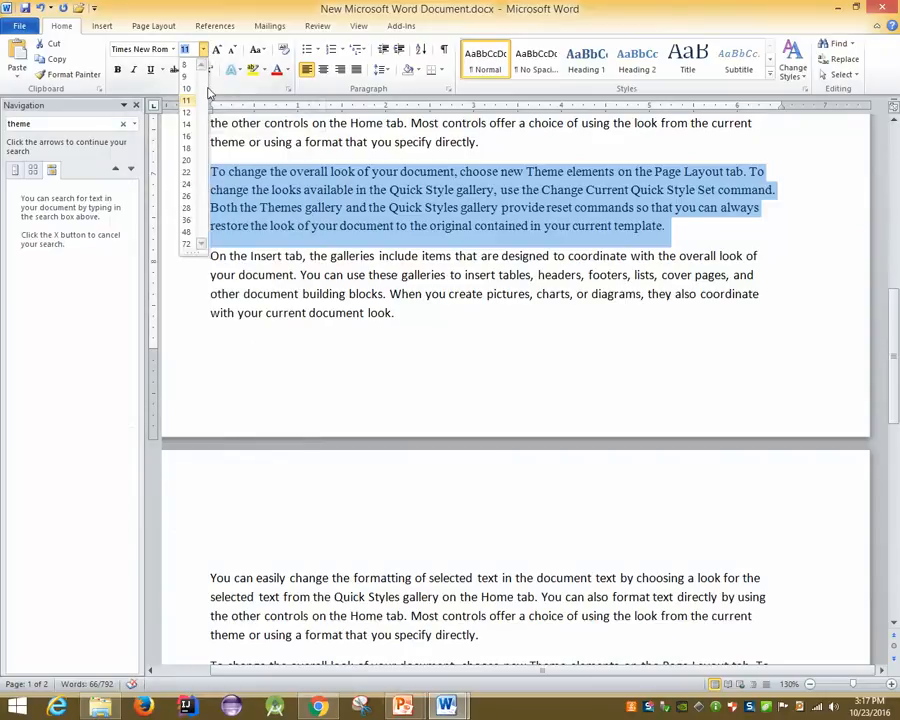
click(188, 174)
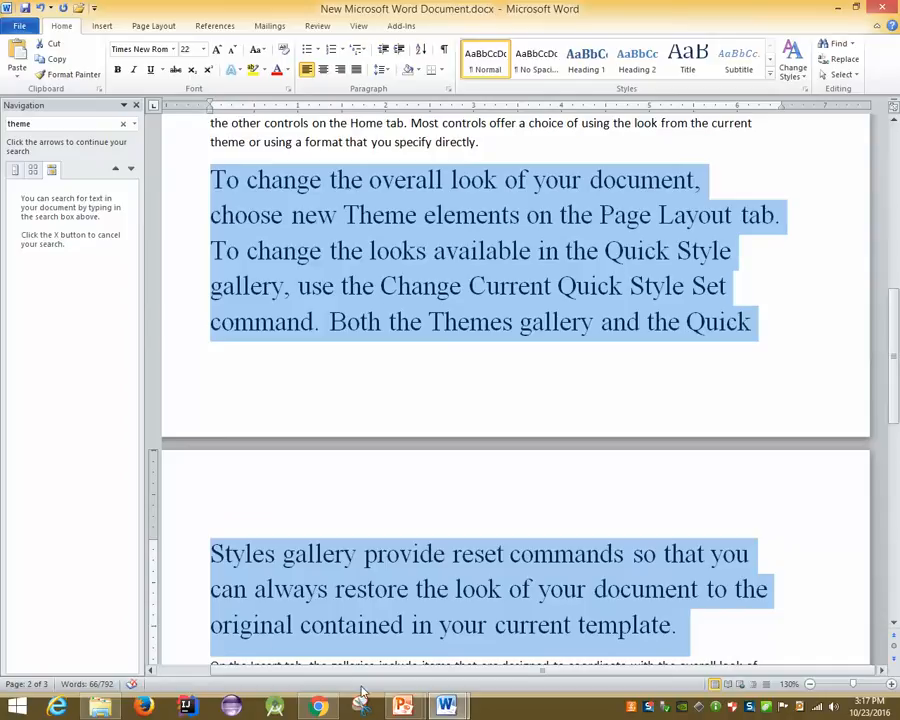
click(403, 706)
click(476, 654)
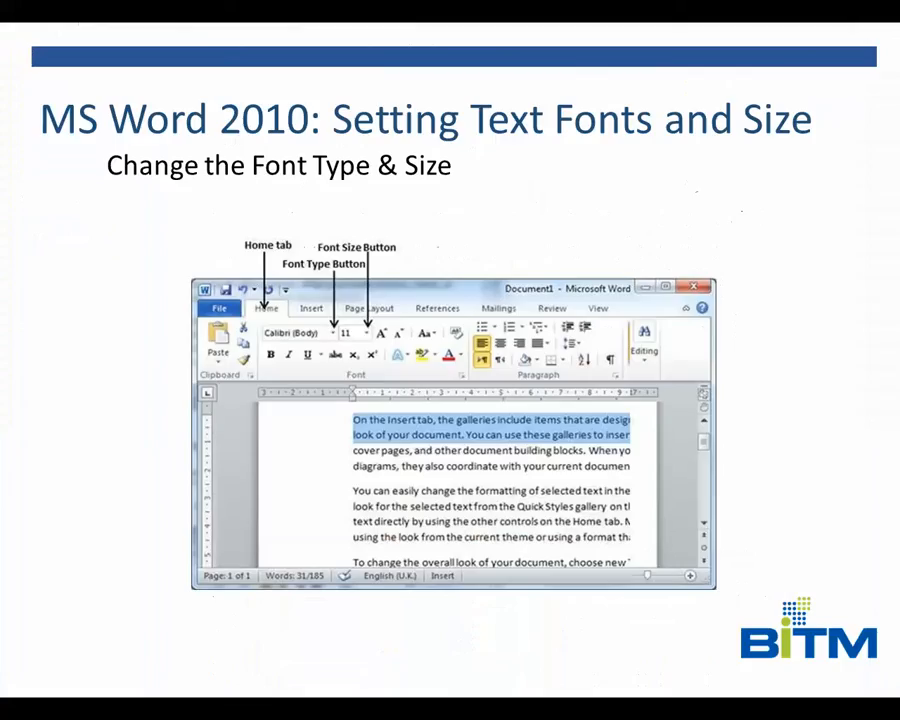
Settle on the 'Use Shrink and Grow Buttons' slide and leave the slide show for the desktop
key(Right)
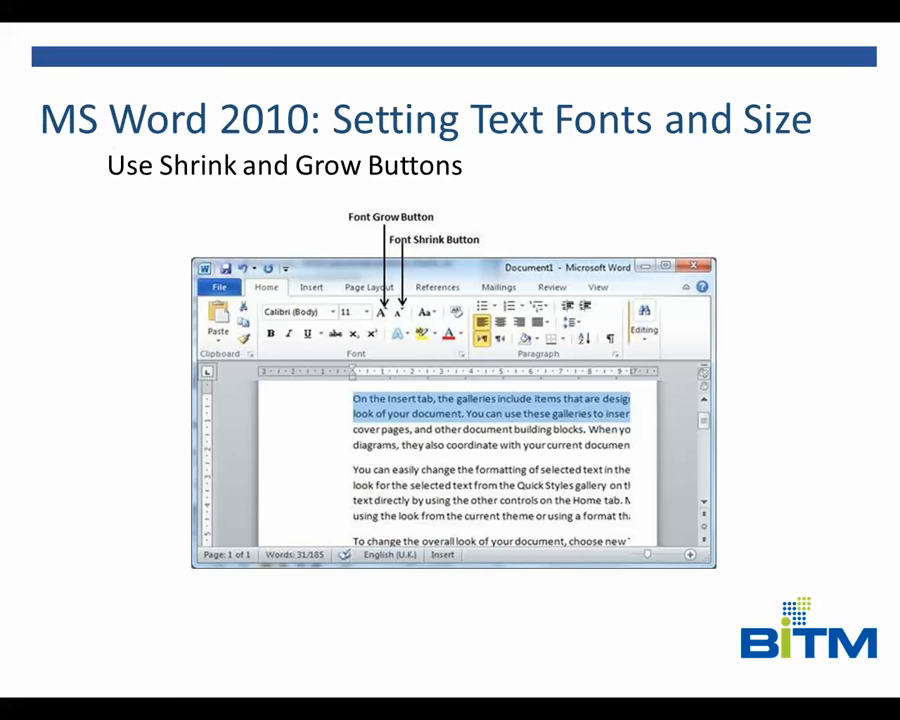
key(Right)
key(Left)
key(super+d)
In 'On the Insert tab', grow the paragraph through the Pepsi™ line from 11 to 20 point
mouse_move(446, 704)
click(410, 645)
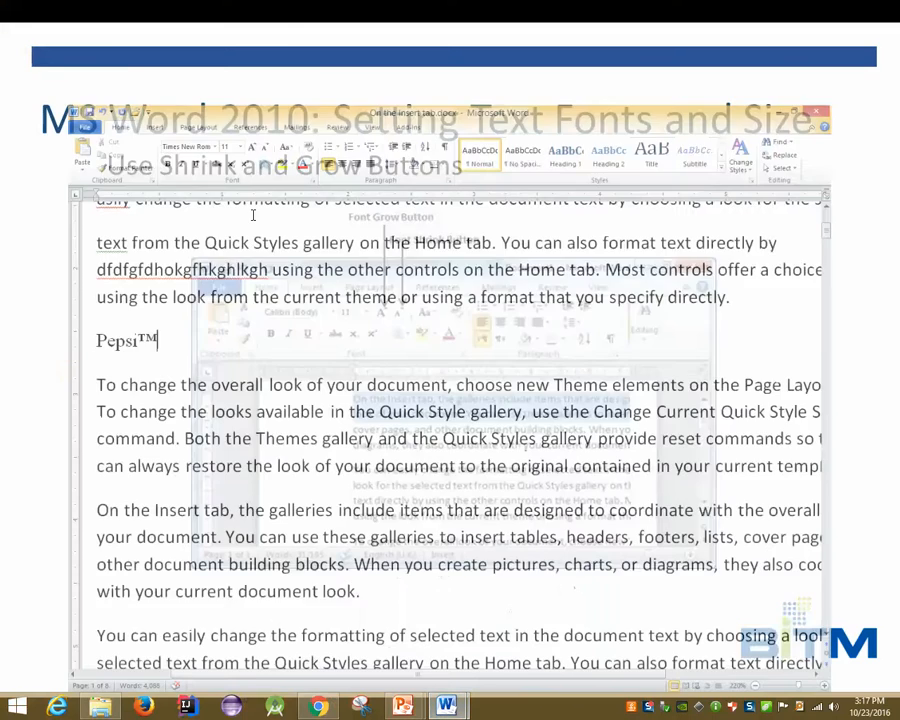
drag(34, 162, 120, 285)
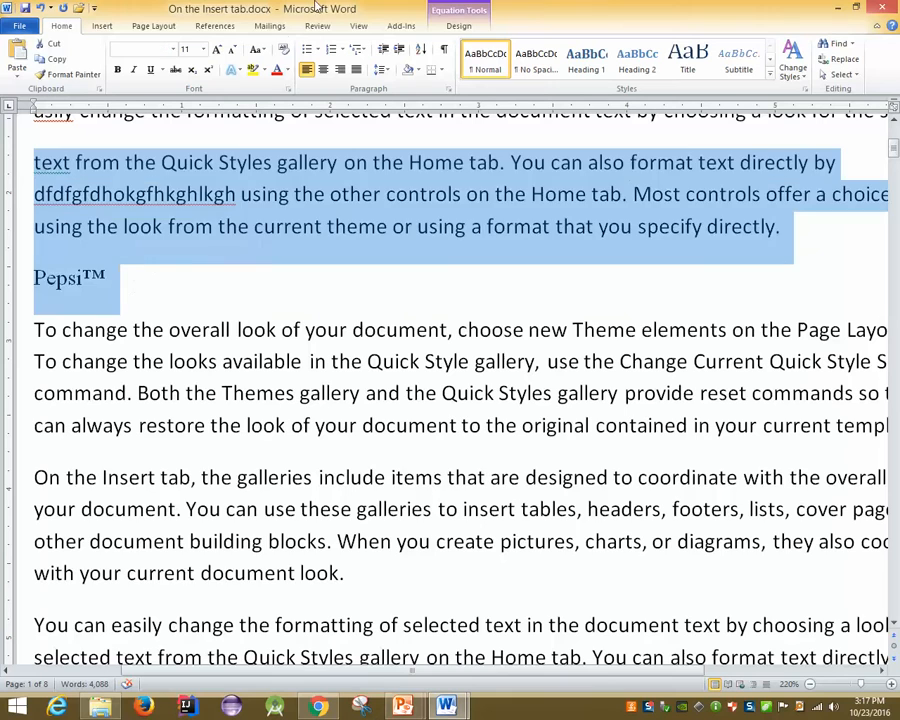
click(216, 50)
click(216, 50)
click(216, 50)
click(216, 50)
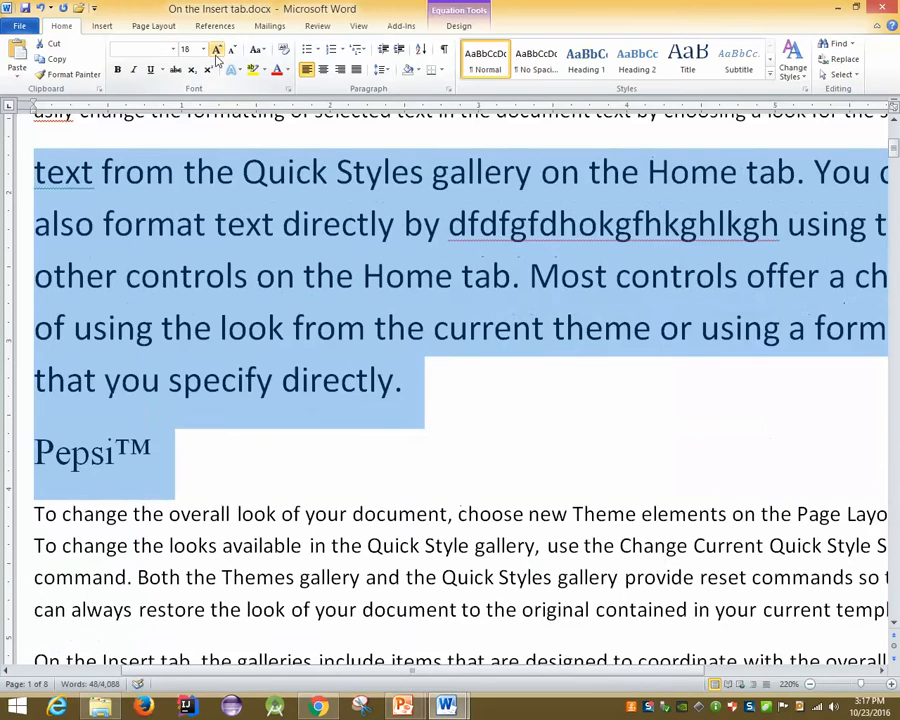
click(216, 50)
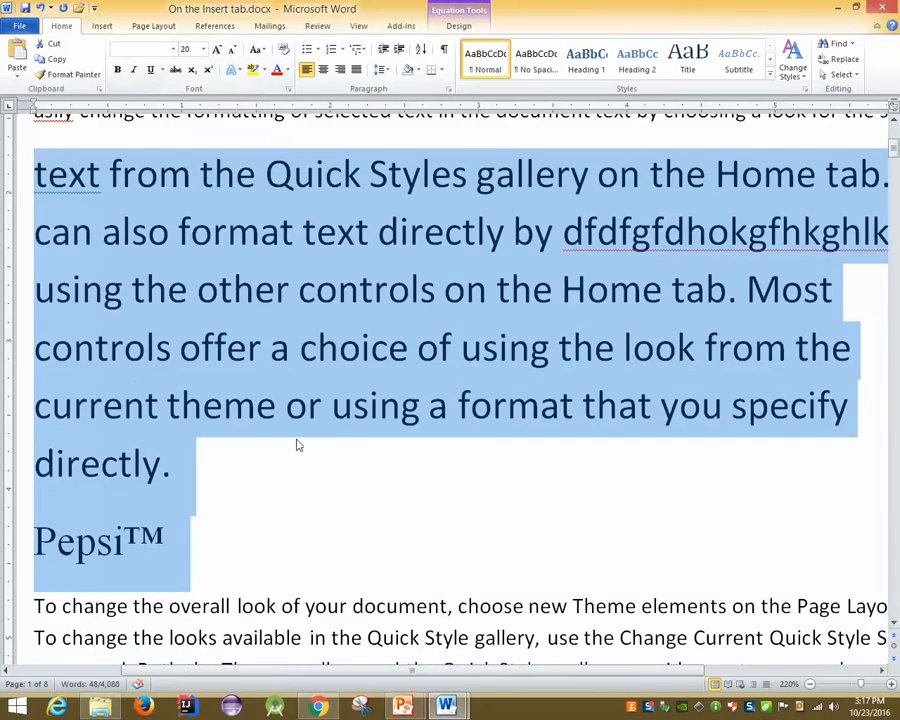
Return to the slide show and advance to the 'Clear Formatting Options' slide
key(super+d)
click(402, 708)
click(426, 643)
key(Right)
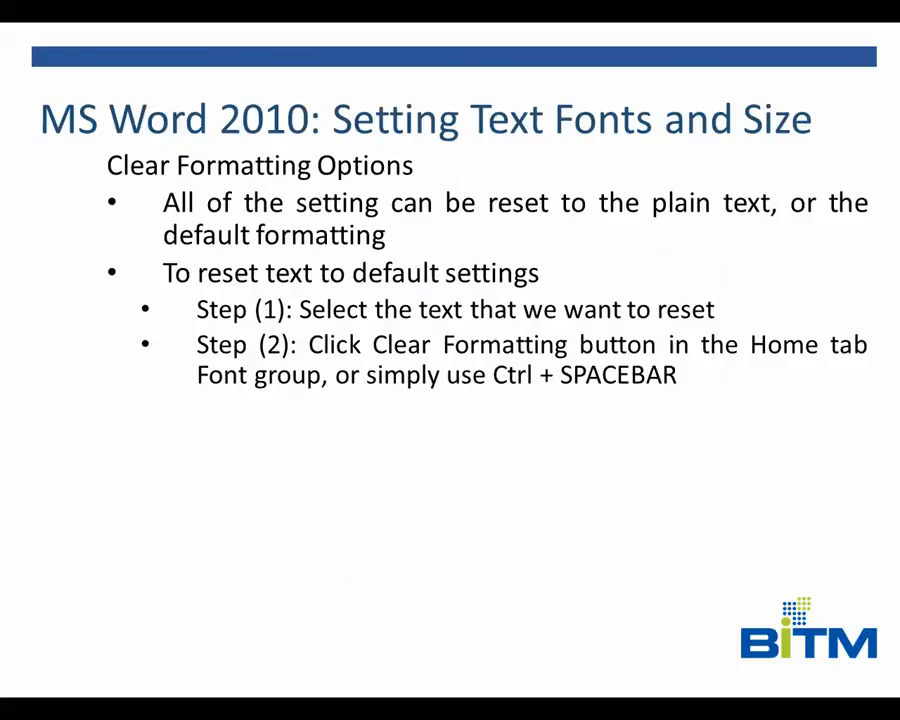
Advance to the 'MS Word 2010: Text Decoration' slide on bold, italic, underline and strikethrough shortcuts
key(Right)
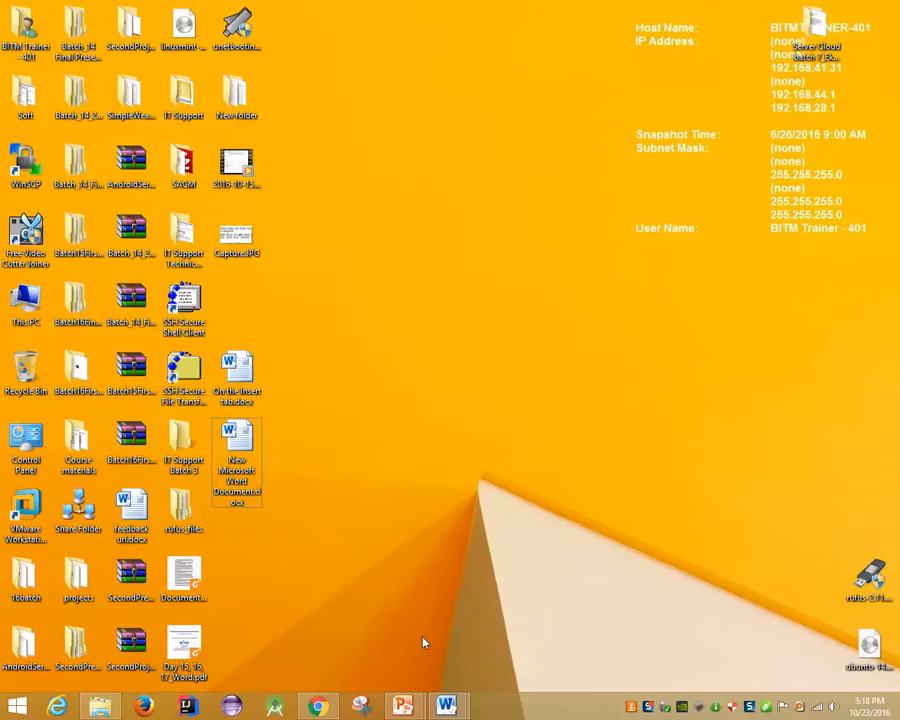
Apply strikethrough to the text from 'theme or using a format' through 'choose new'
mouse_move(446, 706)
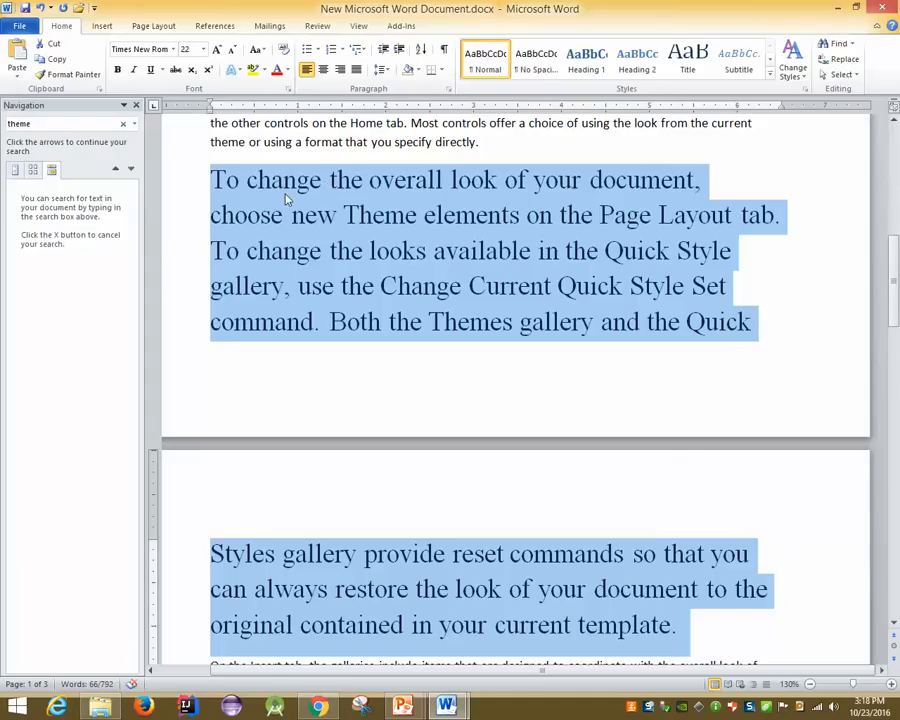
click(256, 180)
drag(210, 142, 343, 218)
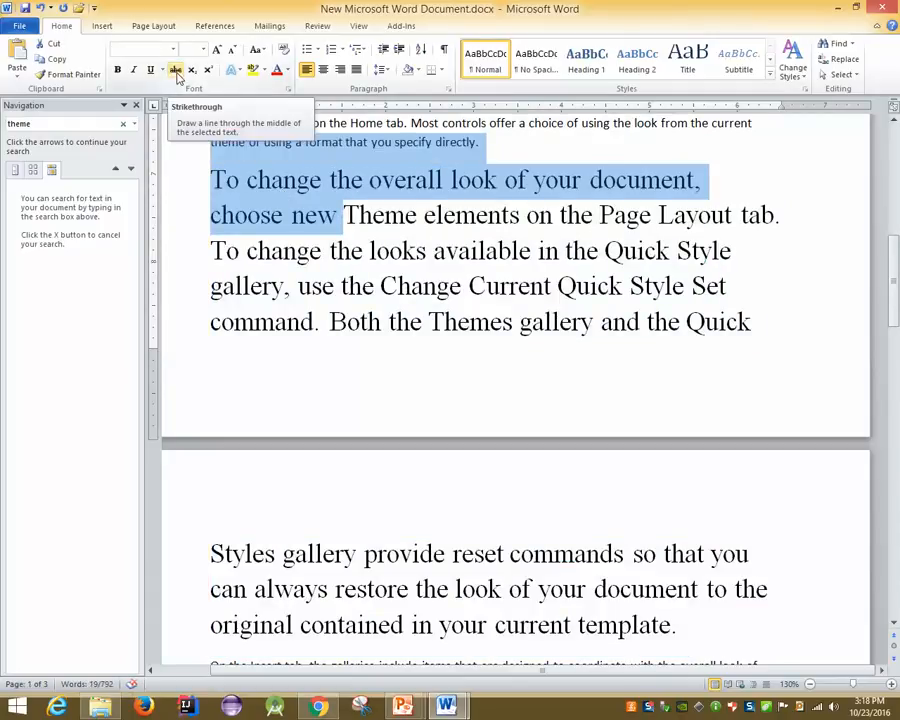
click(176, 70)
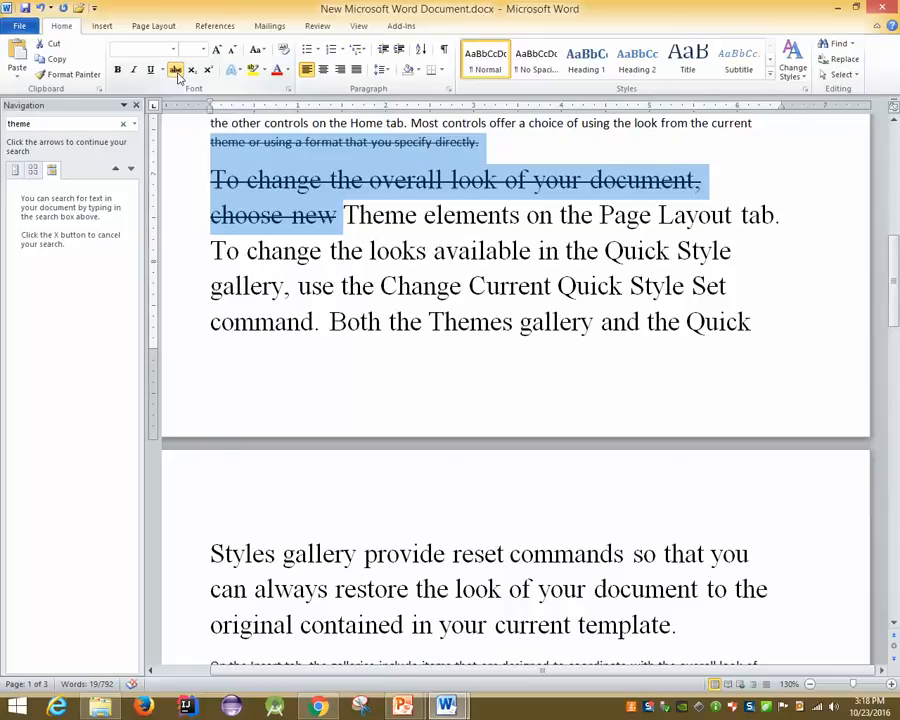
View the 'Change Text Cases' slide, then return to New Microsoft Word Document and place the caret
click(403, 706)
click(480, 630)
key(Right)
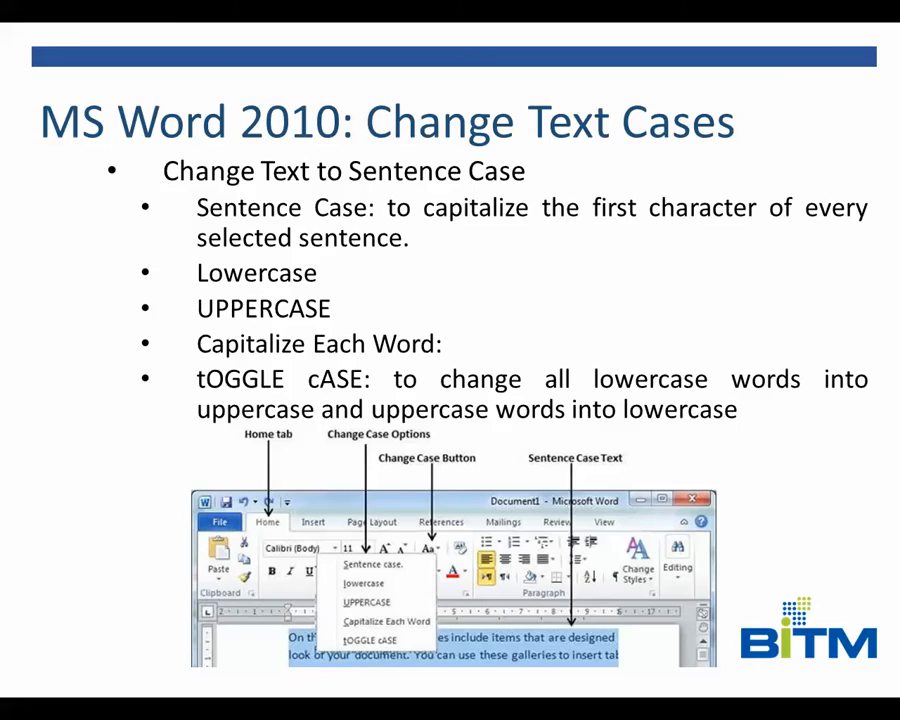
key(super+d)
click(446, 706)
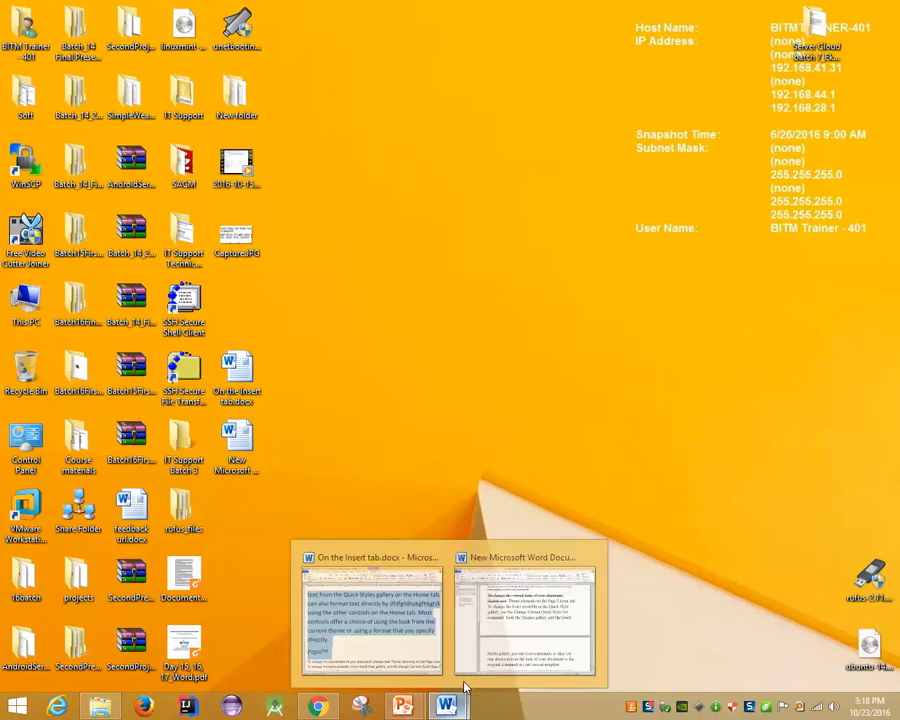
click(488, 626)
click(375, 315)
Place the caret in the 'On the Insert tab' paragraph and close the Navigation pane
scroll(257, 287, down, 5)
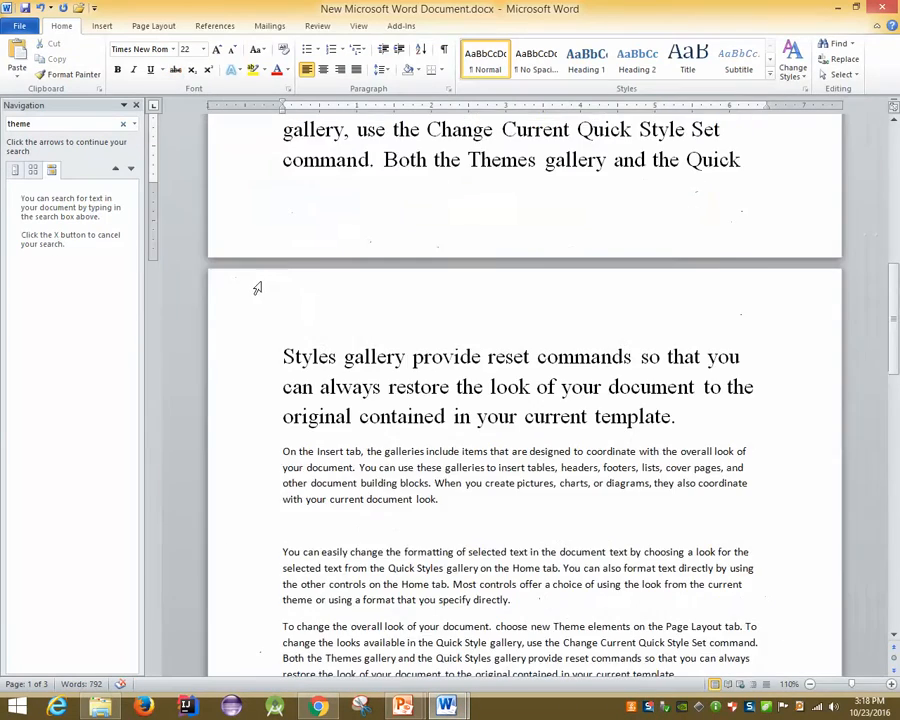
scroll(288, 308, up, 1)
click(260, 327)
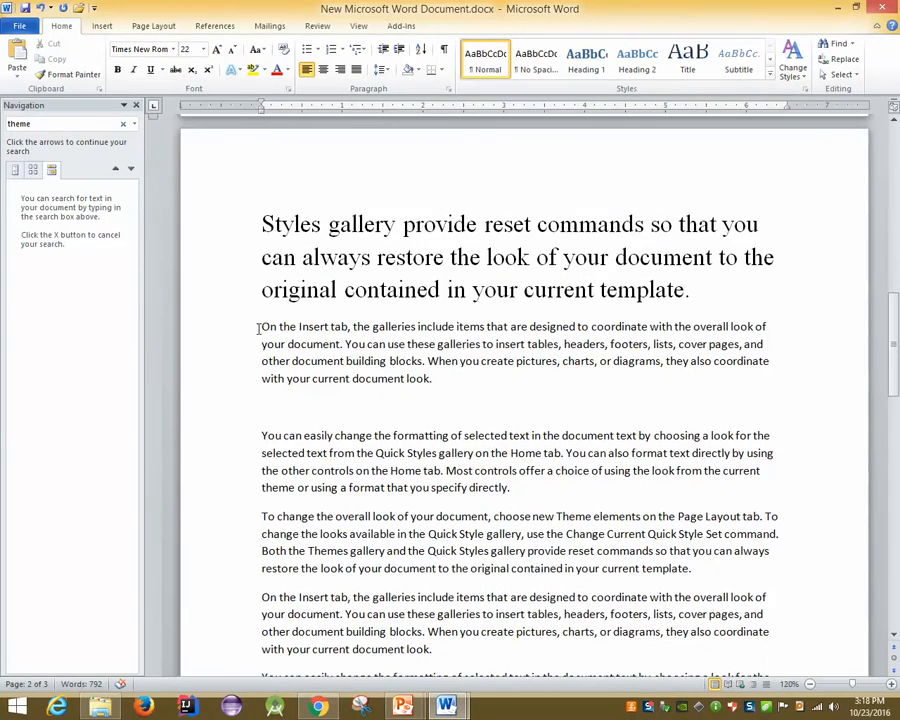
scroll(260, 327, up, 2)
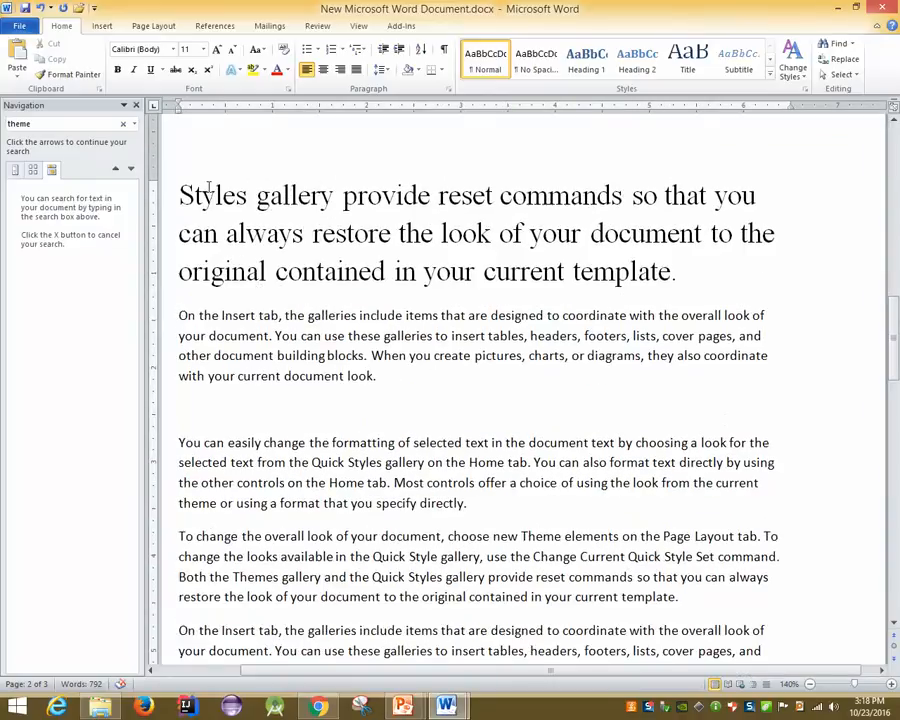
click(136, 105)
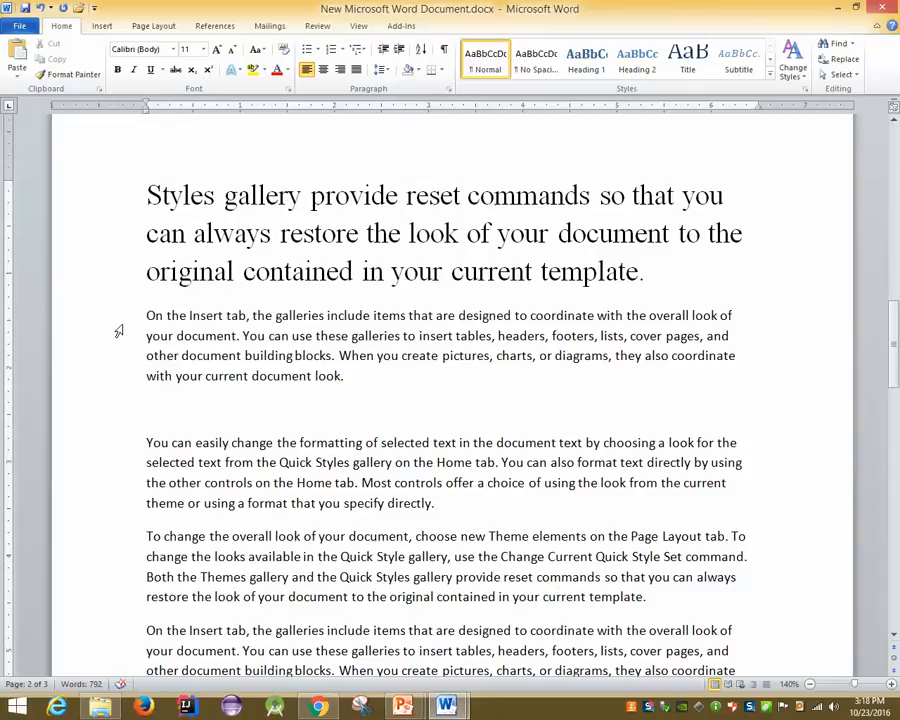
Split the paragraph after 'selected text' and center the line 'You can easily change the formatting of selected text'
key(Right)
key(Right)
key(Down)
key(Down)
key(Down)
key(Down)
key(Down)
key(Right)
key(Right)
key(Right)
key(Right)
key(Right)
key(Right)
key(Right)
key(Right)
key(Right)
key(Right)
key(Right)
key(Right)
key(Right)
key(Right)
key(Right)
key(Right)
key(Right)
key(Right)
key(ctrl+Right)
key(ctrl+Right)
key(Left)
key(Return)
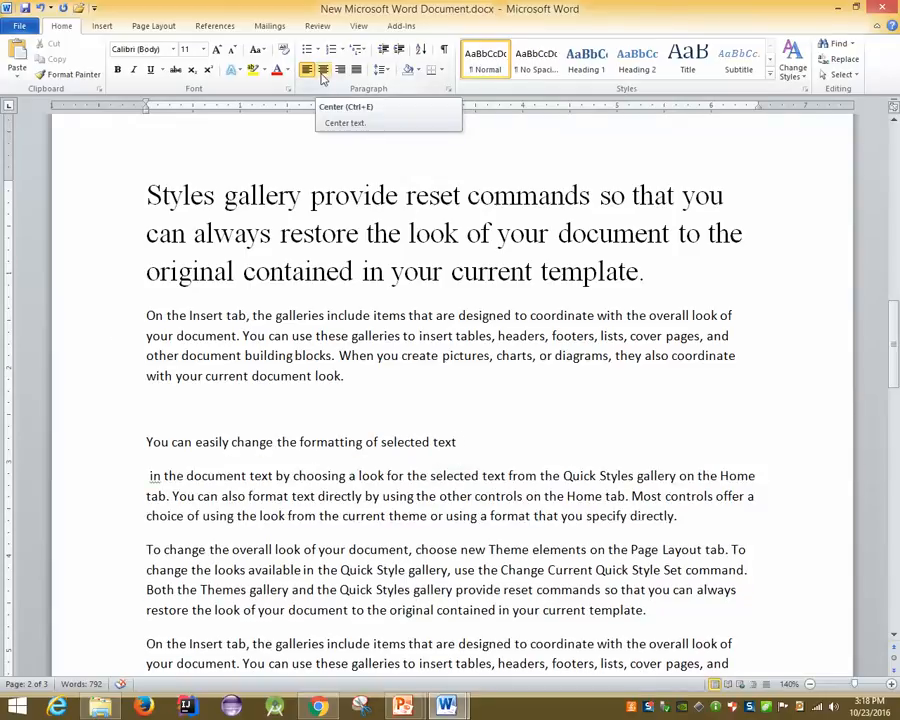
click(322, 72)
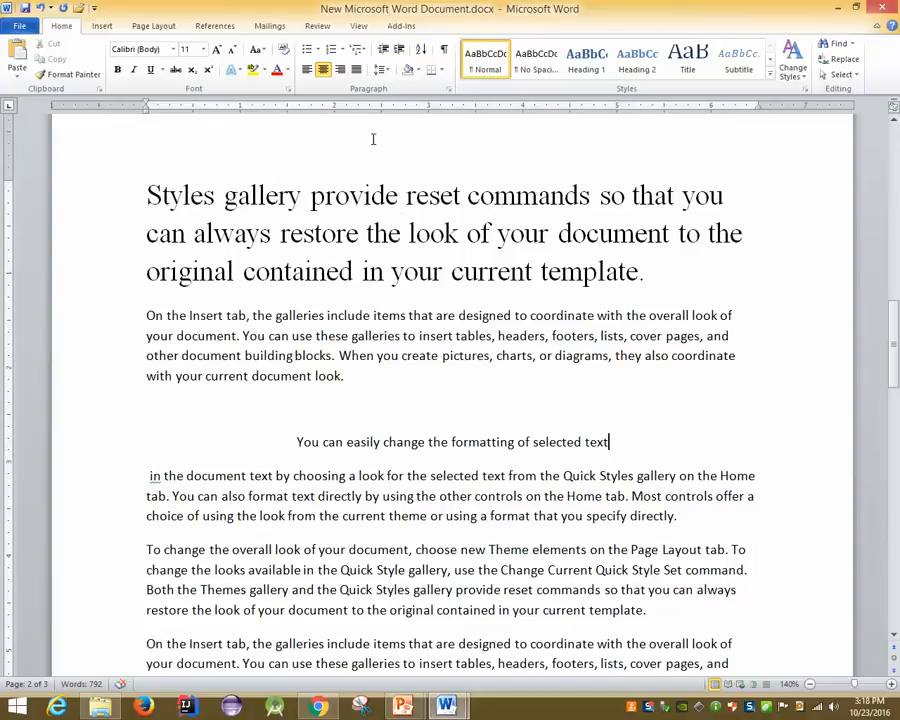
Make the centered line UPPERCASE, then Capitalize Each Word, using Change Case
click(275, 438)
drag(275, 438, 651, 452)
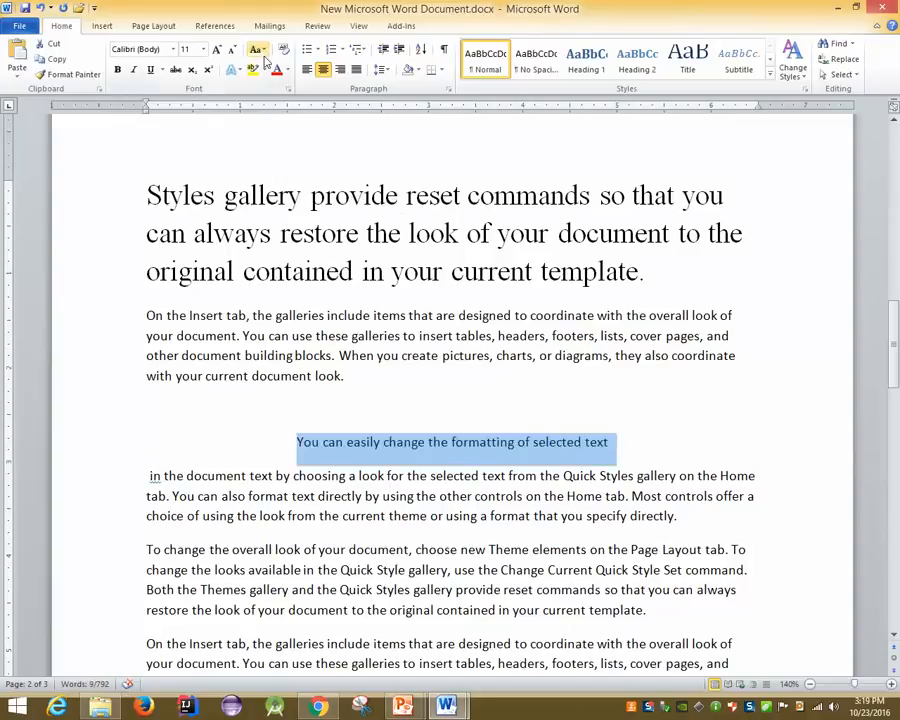
click(259, 50)
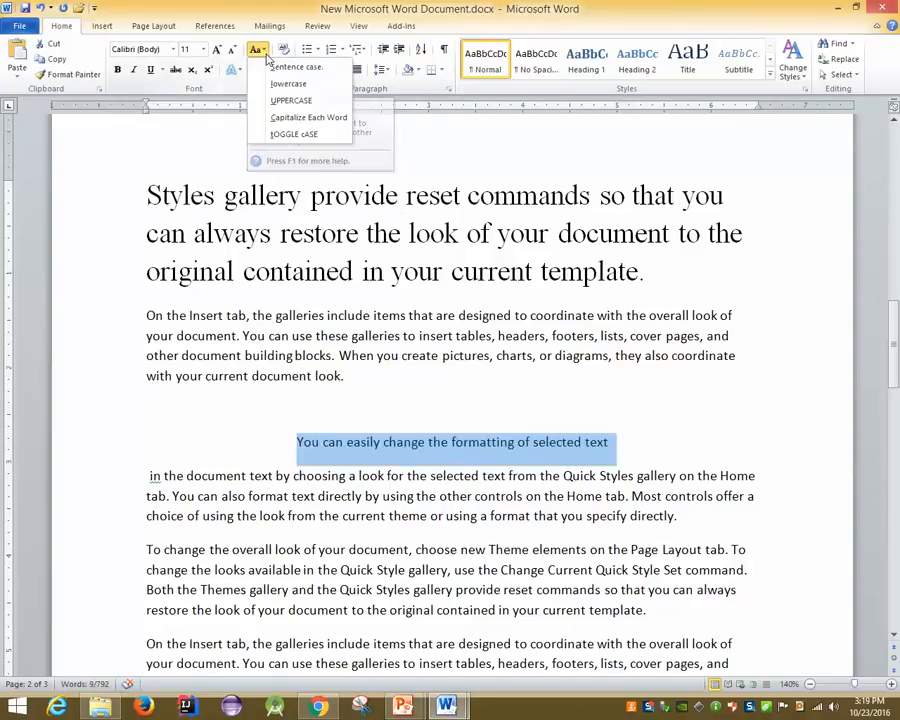
click(292, 101)
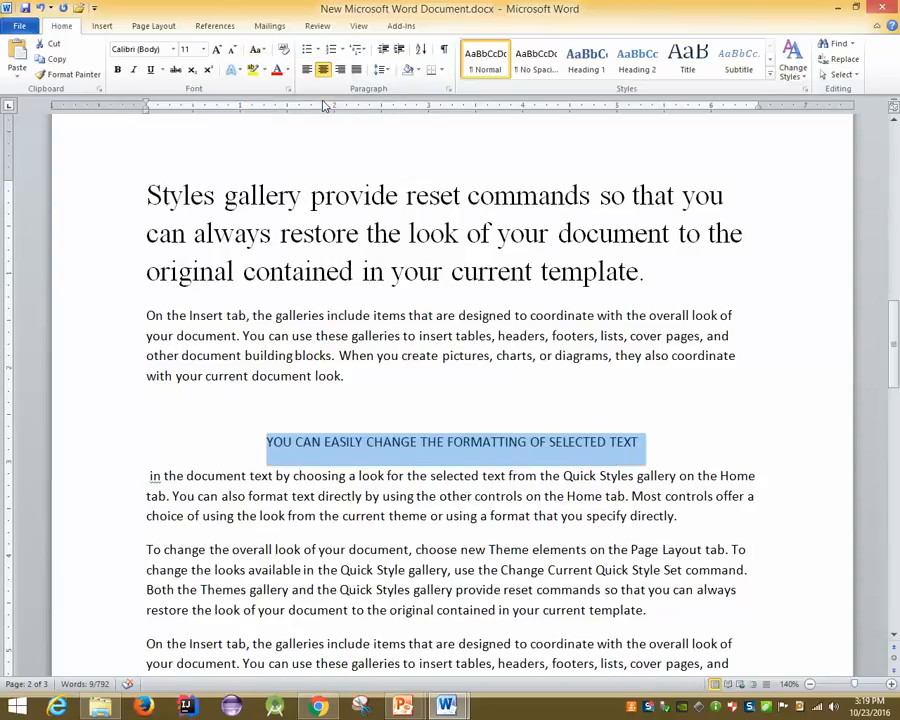
click(259, 50)
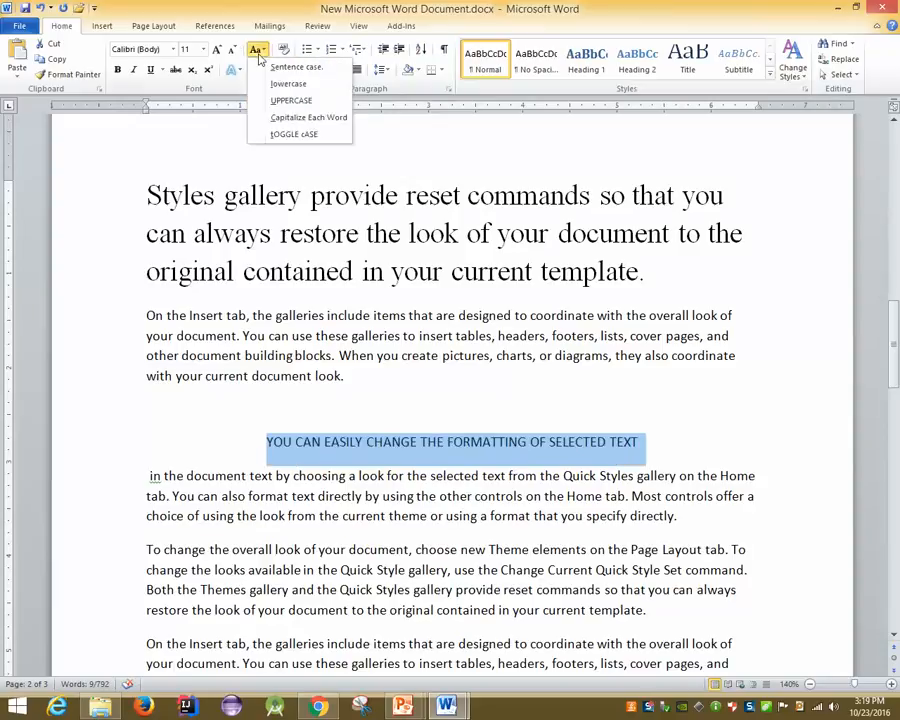
click(330, 118)
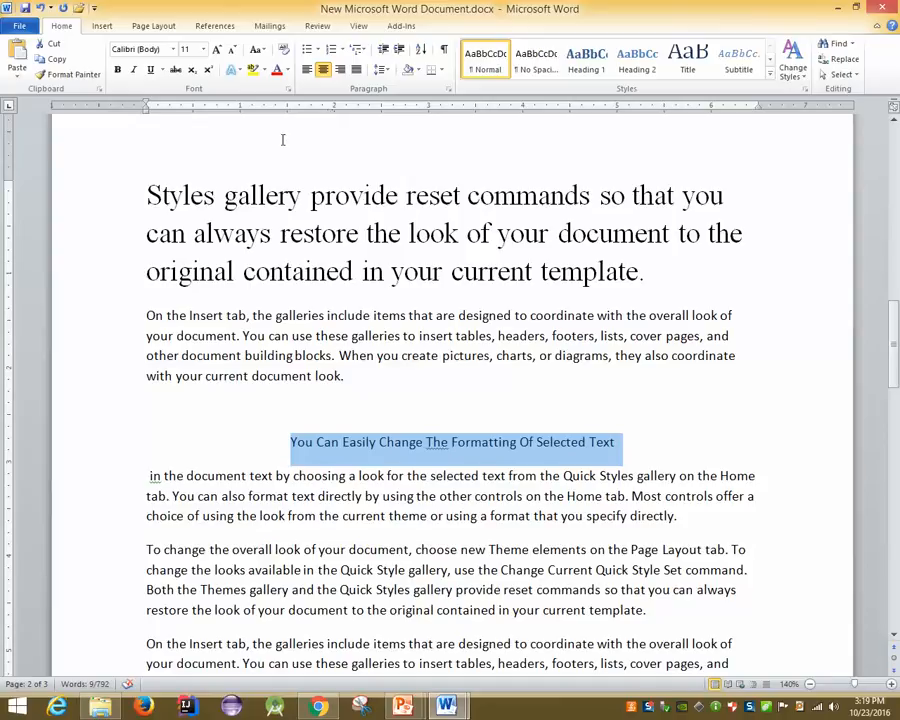
Change the capital 'T' of 'The' to lowercase, then reselect the whole centered heading
click(432, 443)
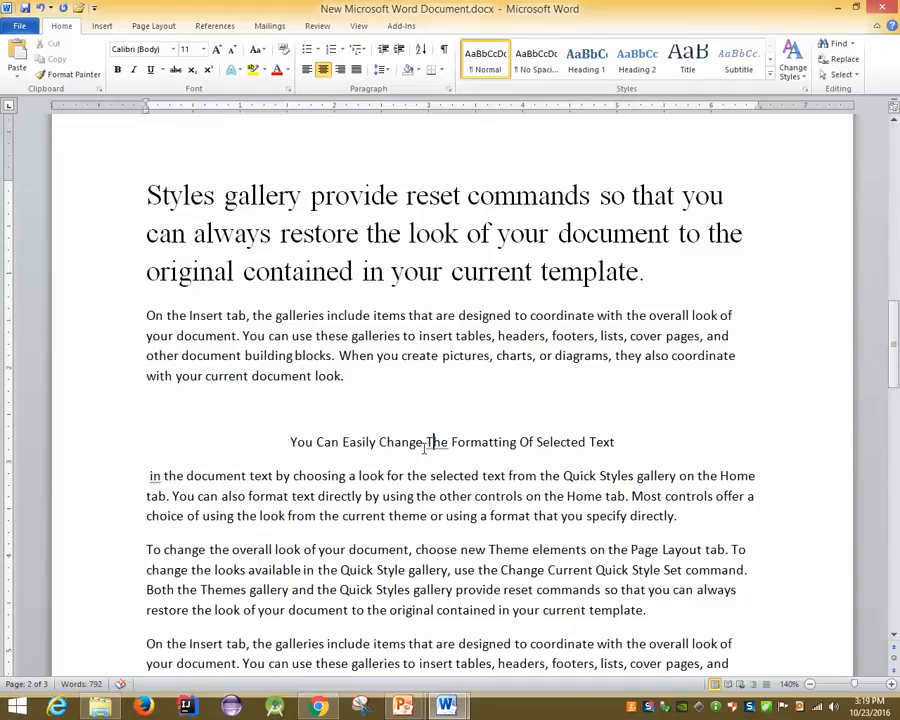
key(Delete)
text(t)
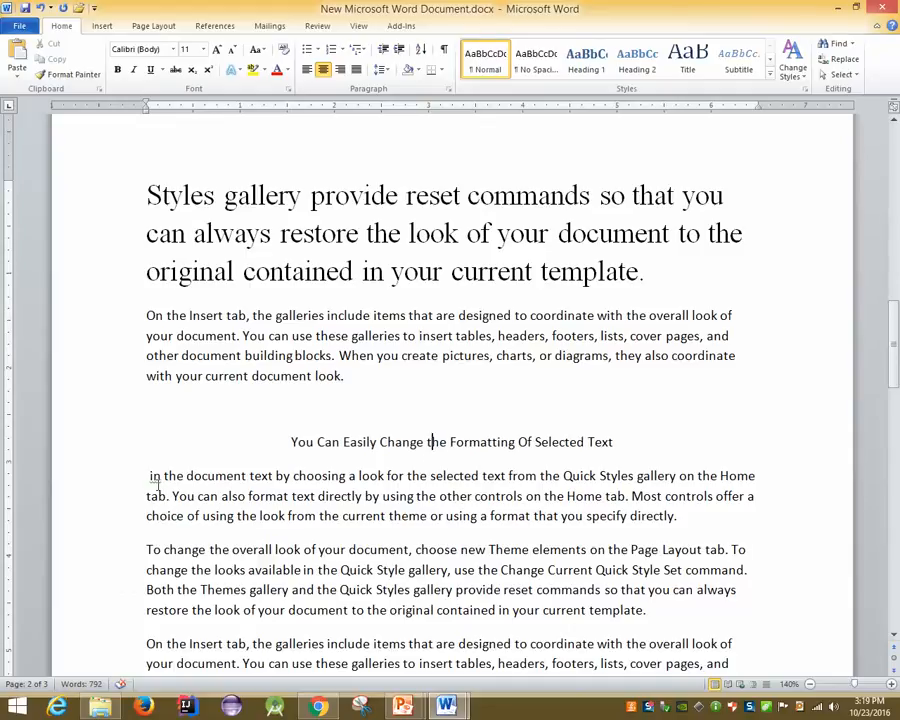
drag(166, 476, 361, 457)
click(350, 471)
drag(289, 455, 618, 446)
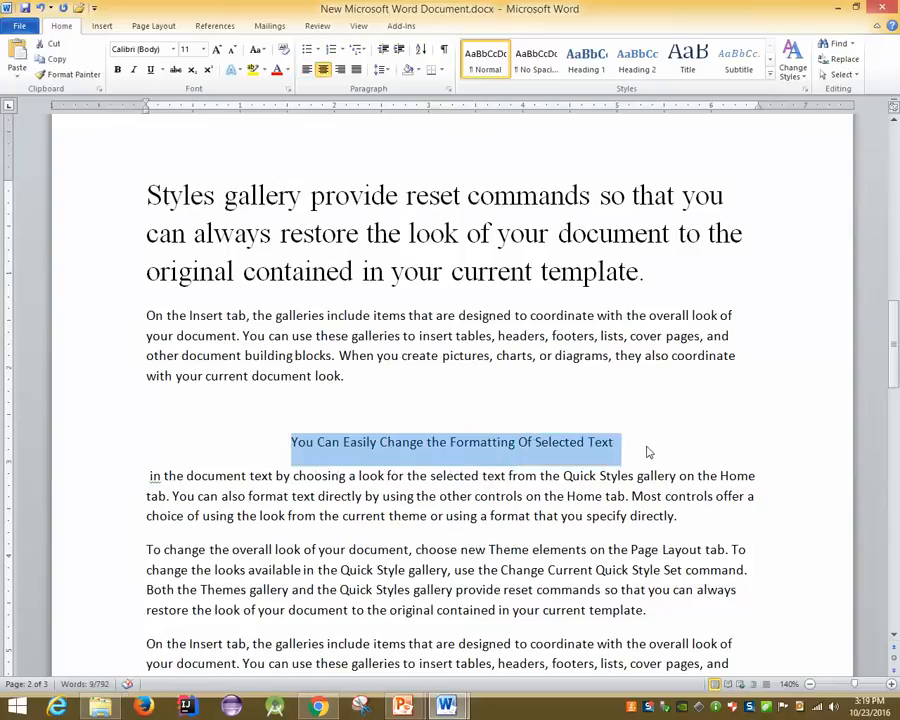
Cycle the heading's case with Shift+F3, then undo the case changes and the paragraph split
key(shift+F3)
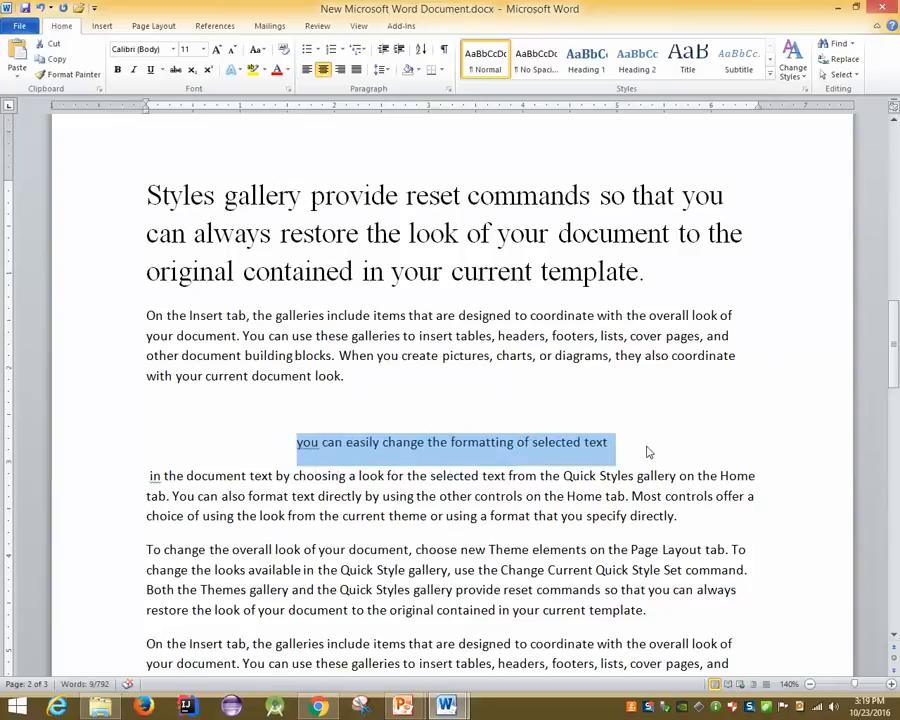
key(ctrl+z)
key(shift+F3)
key(shift+F3)
key(ctrl+z)
key(shift+F3)
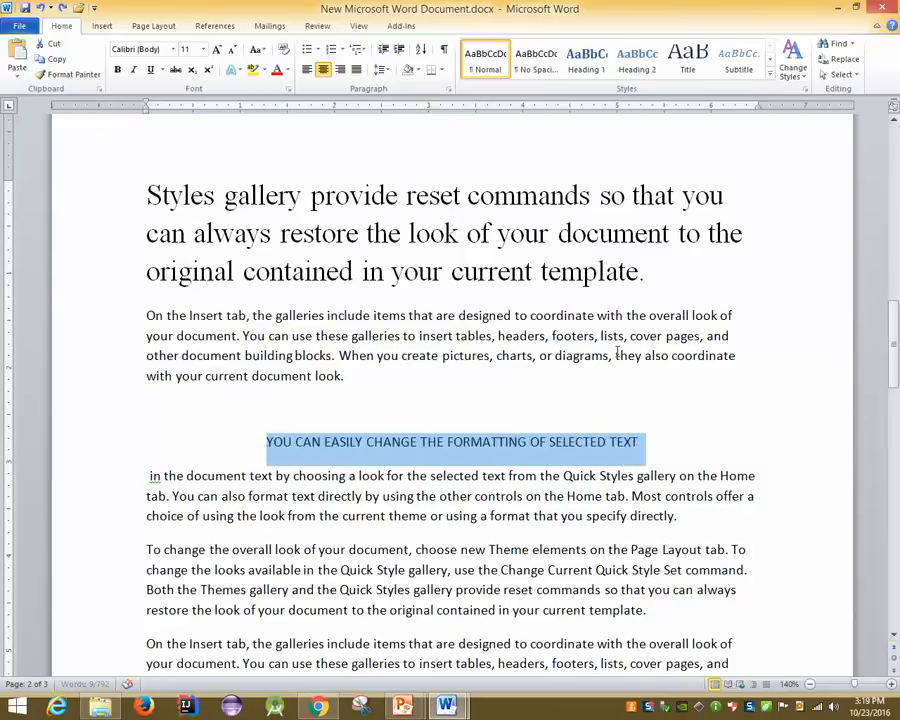
key(shift+F3)
key(shift+F3)
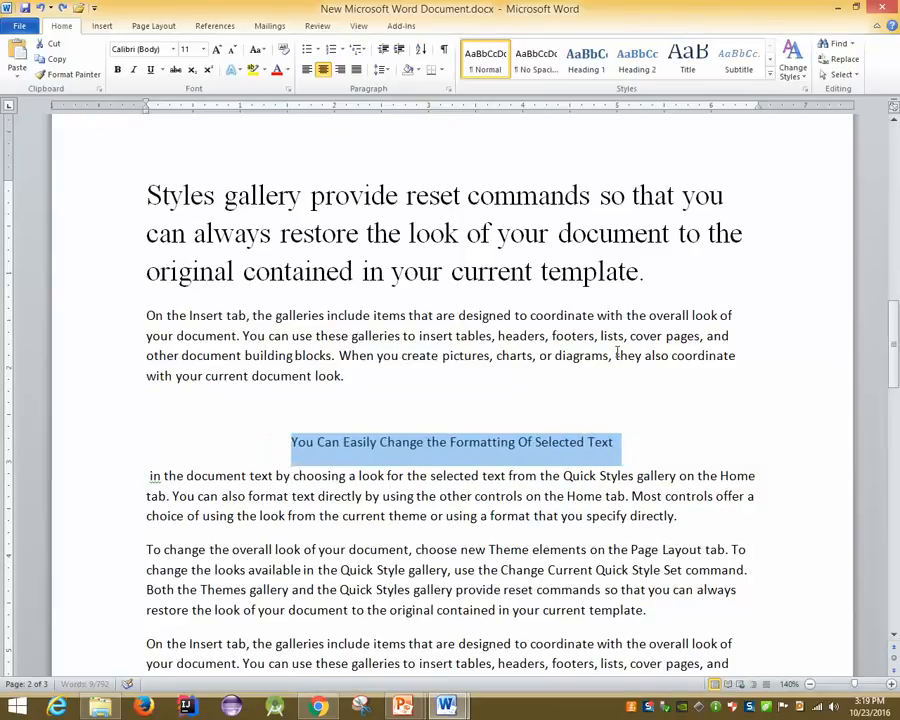
key(ctrl+z)
key(ctrl+z)
key(ctrl+z)
key(ctrl+z)
key(ctrl+z)
key(ctrl+z)
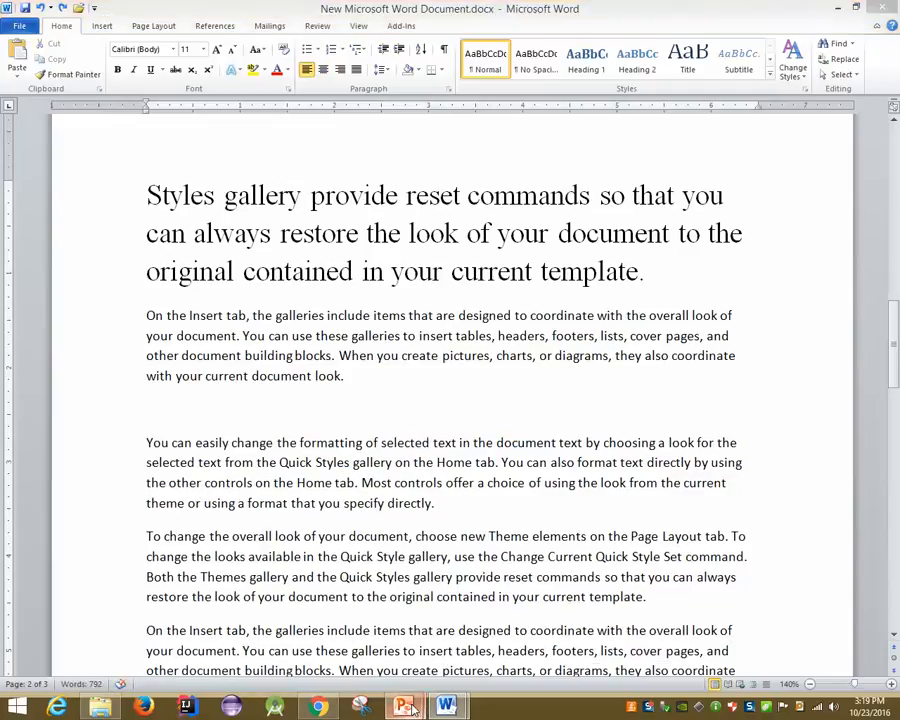
Bring the PowerPoint slide show to the front from its taskbar preview
mouse_move(403, 707)
click(497, 625)
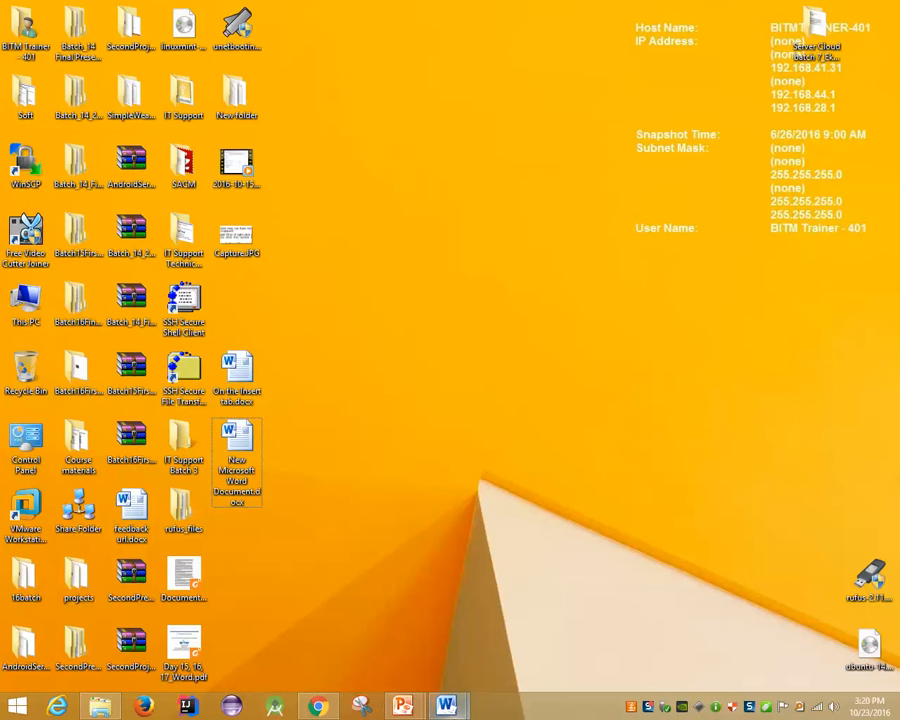
Back in New Microsoft Word Document, turn on All caps for the 'You can easily change' paragraph
mouse_move(446, 704)
click(526, 625)
drag(148, 410, 376, 505)
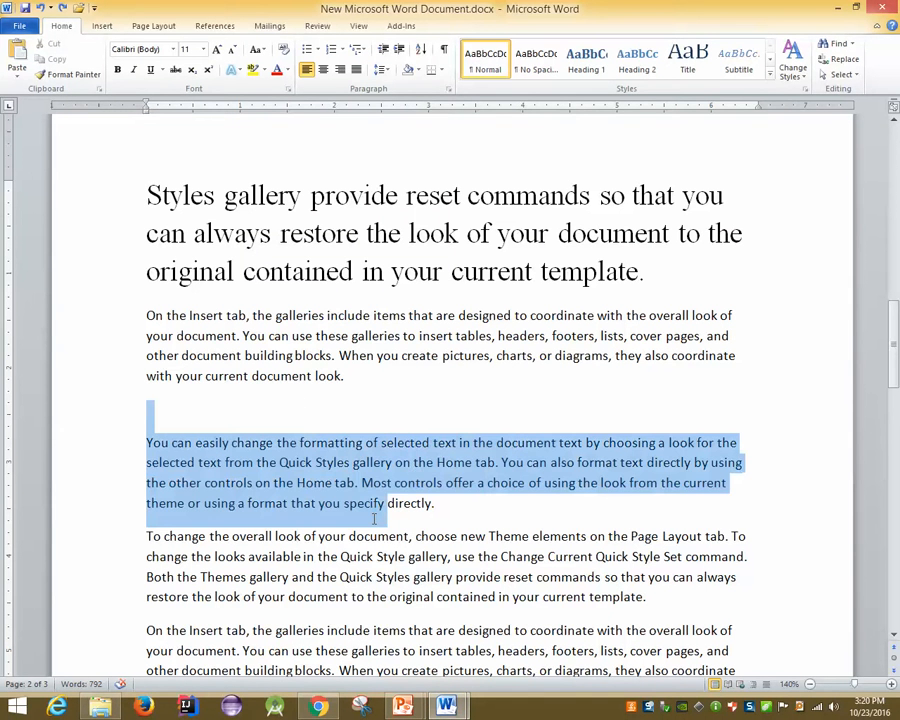
right_click(346, 460)
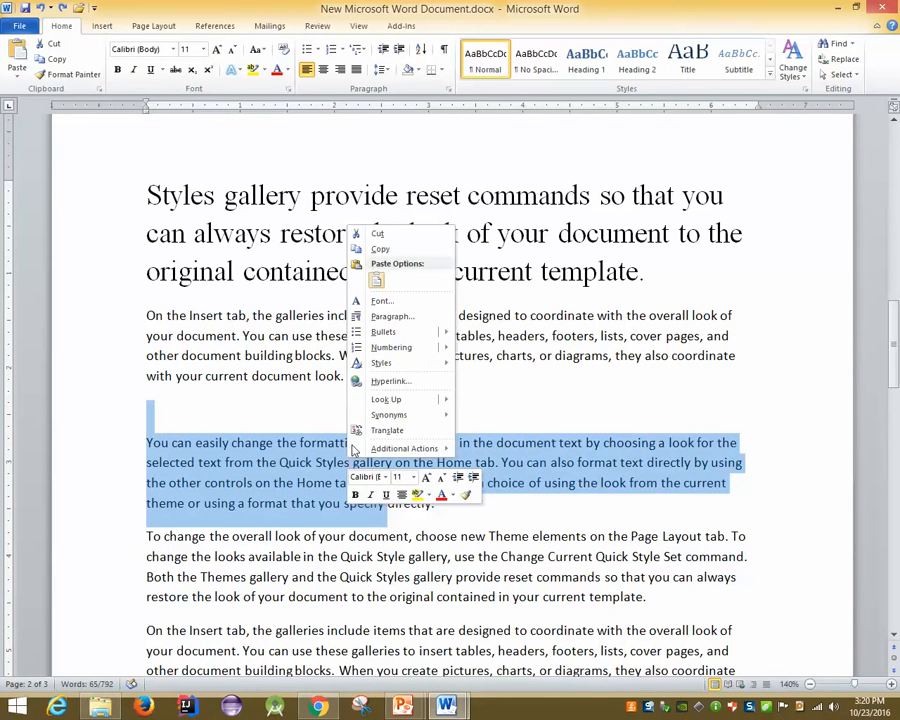
click(378, 301)
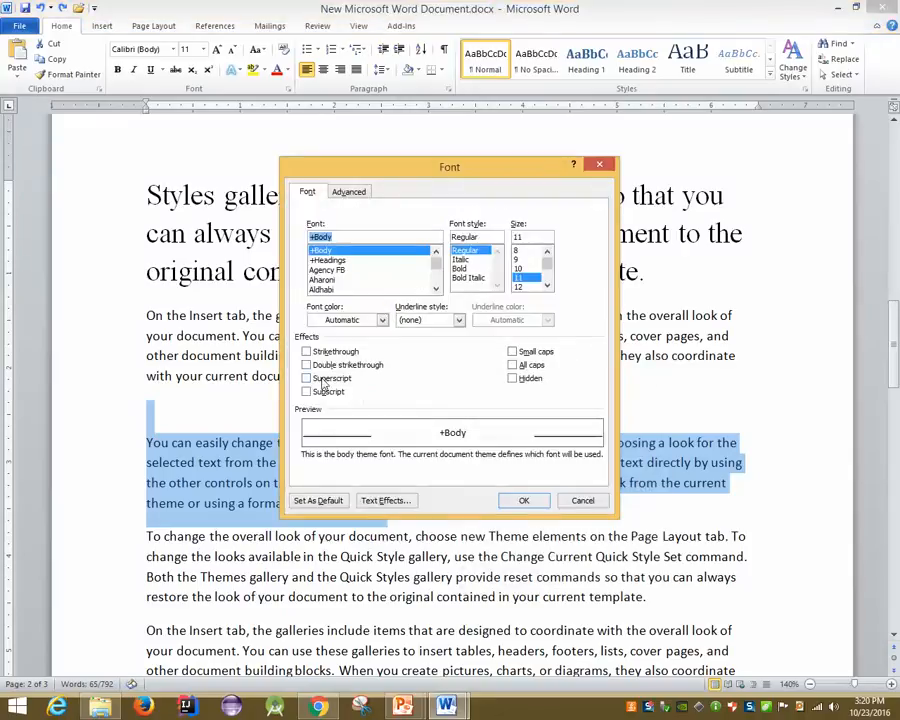
click(513, 365)
click(523, 500)
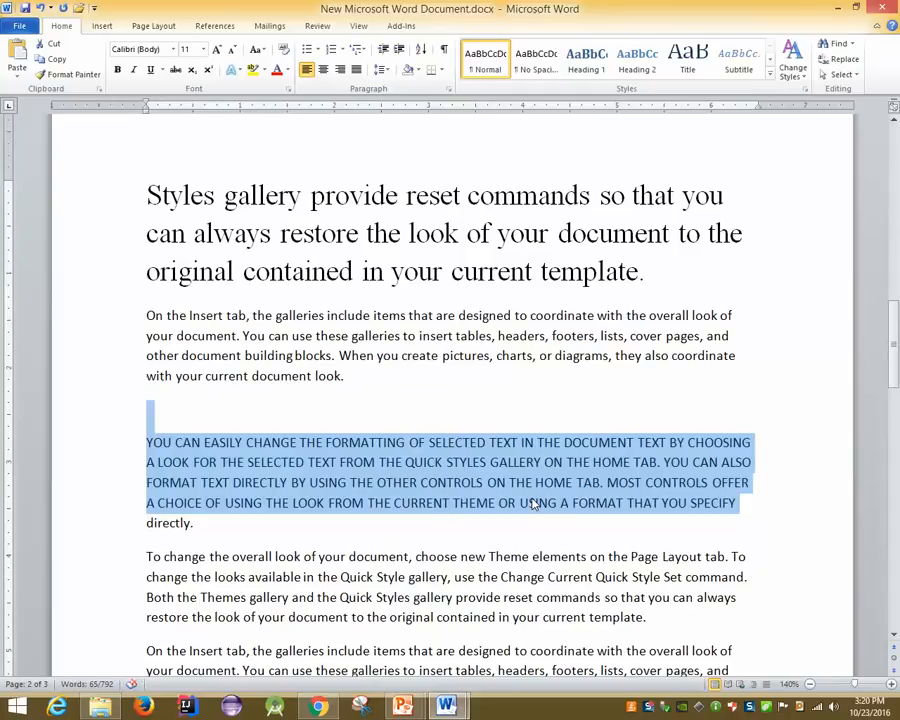
Turn All caps off again for the paragraph in the Font dialog
right_click(490, 488)
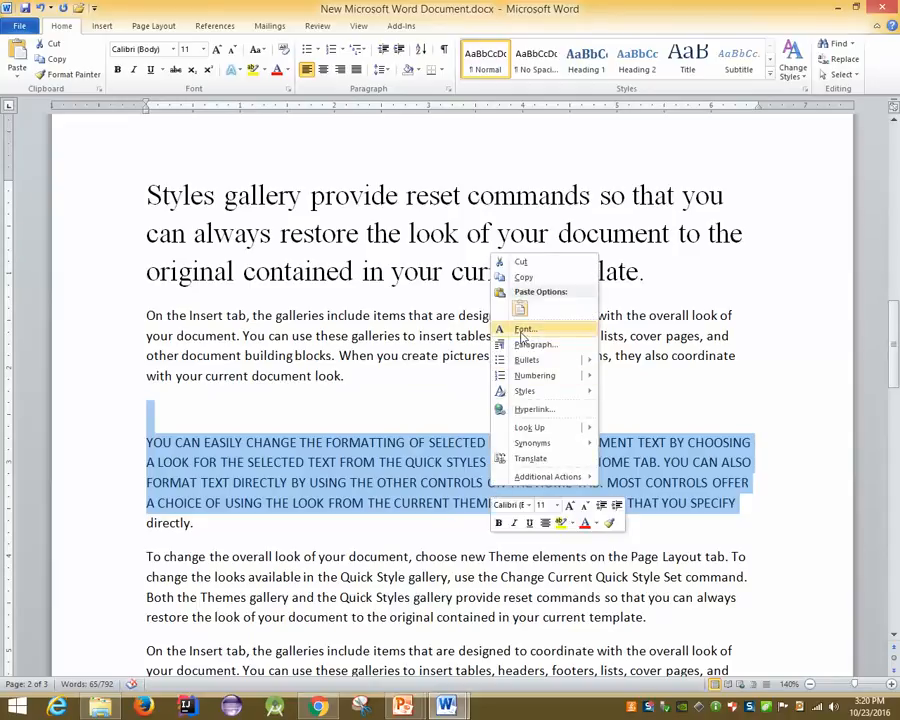
click(521, 331)
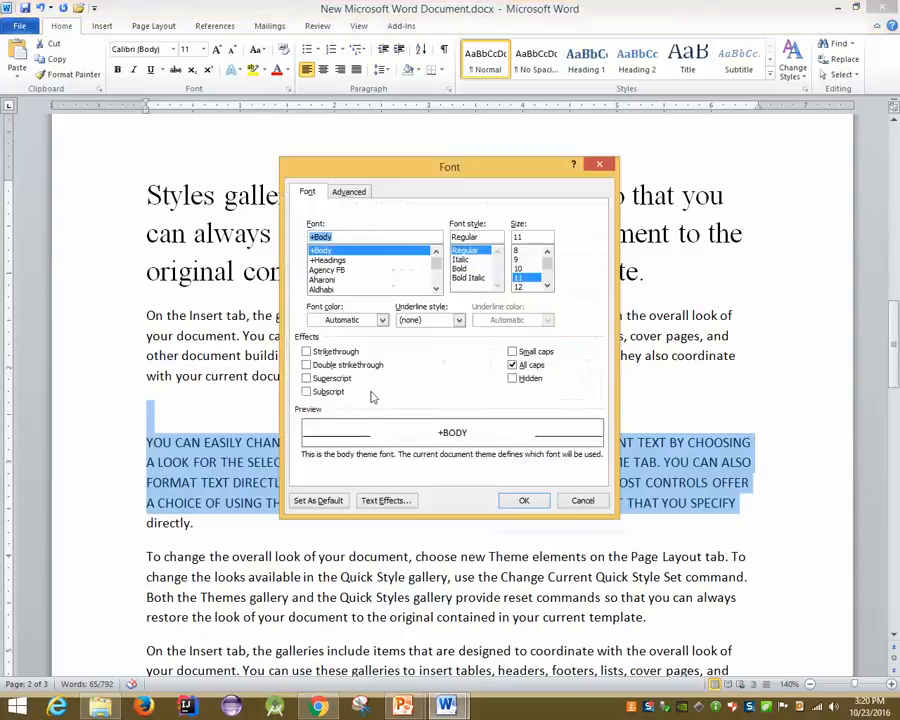
click(512, 365)
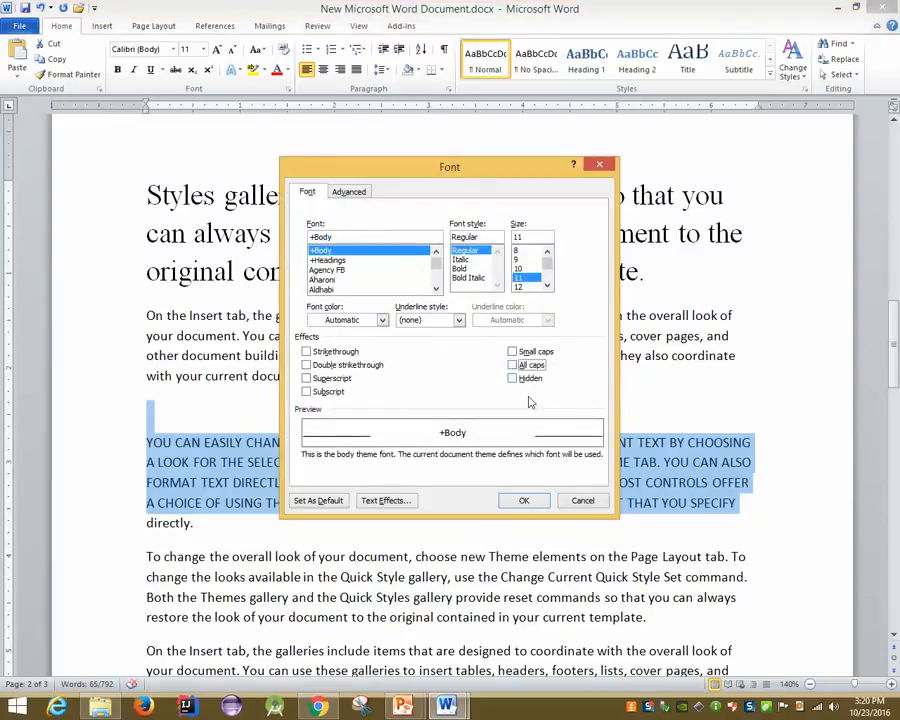
click(523, 500)
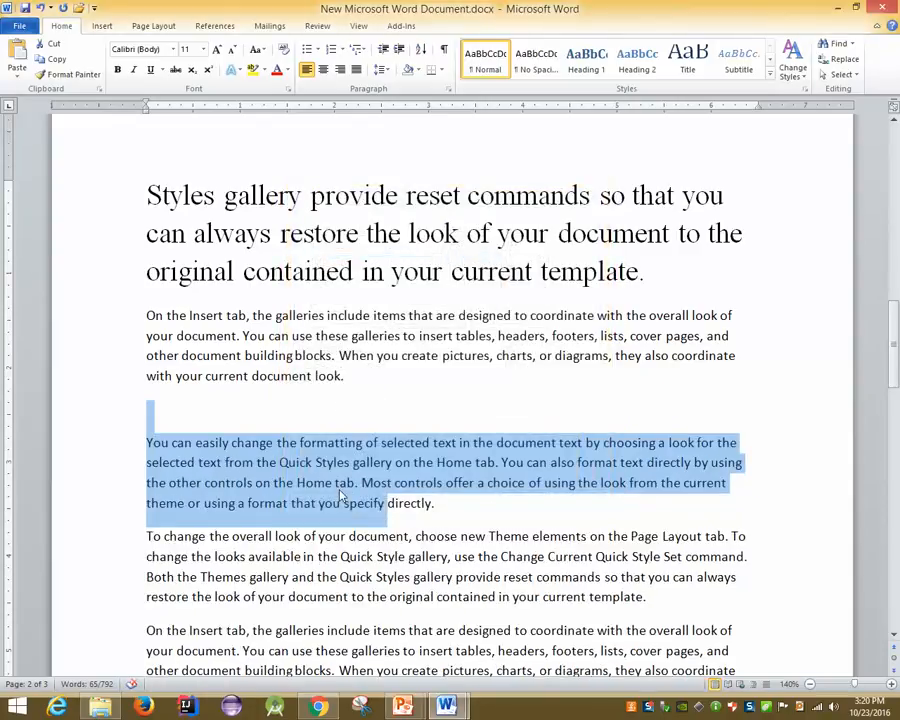
Check the Font dialog with Ctrl+D without changes, then return to the PowerPoint slide show
key(ctrl+d)
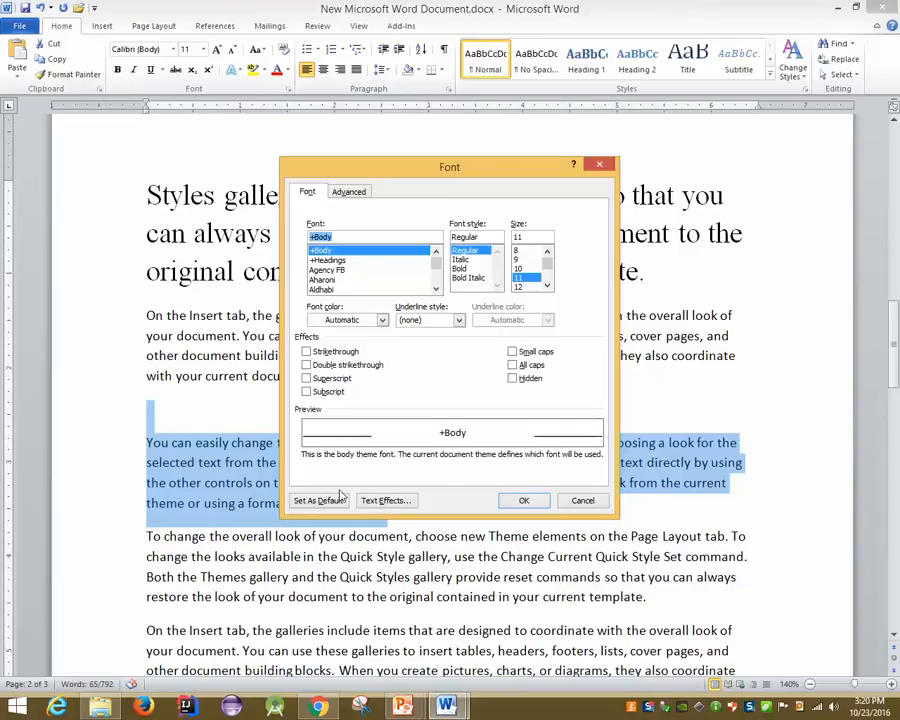
key(Escape)
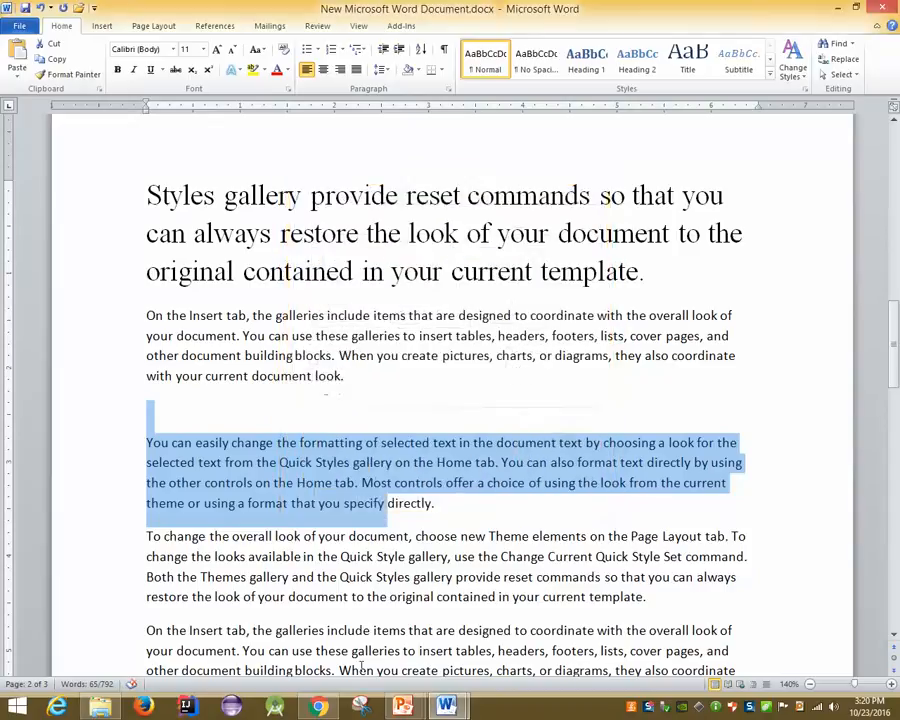
click(399, 706)
click(440, 628)
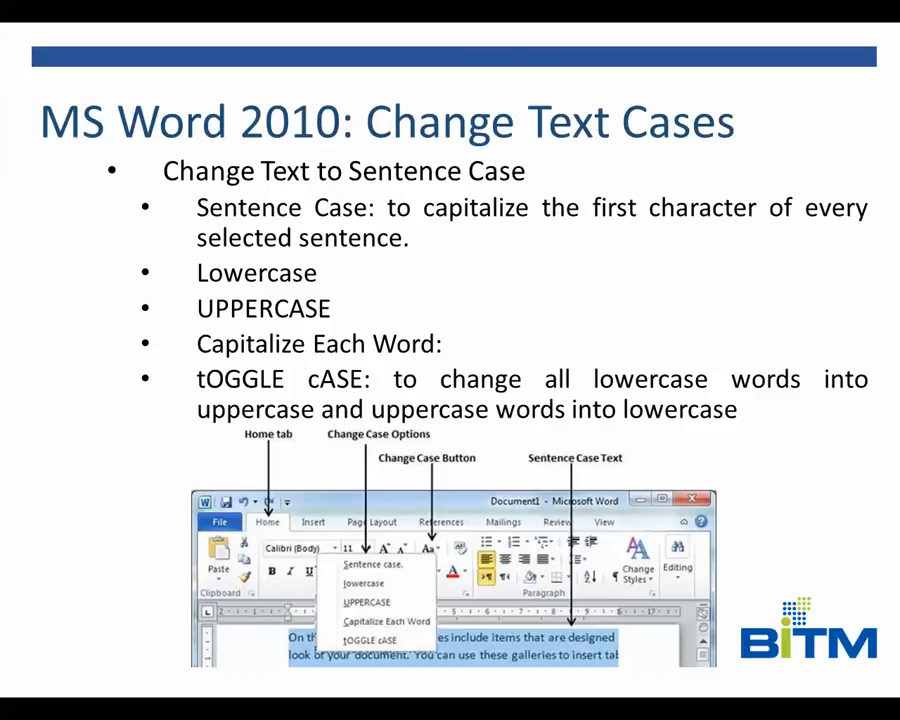
Step back to the Change Text Cases slide, then advance to Change Text Colors
key(Right)
key(Left)
key(Right)
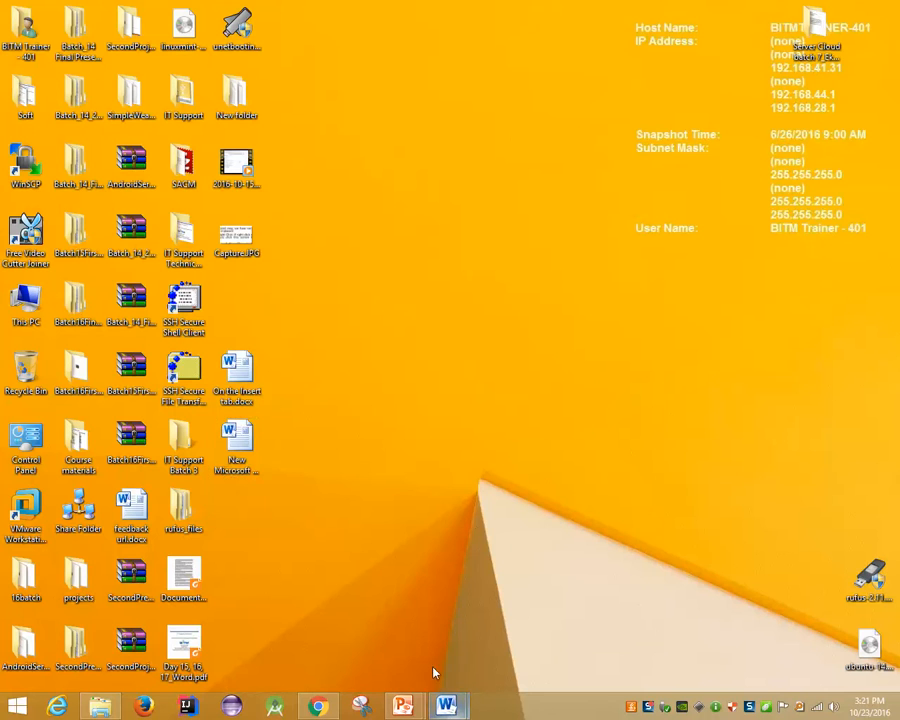
In 'On the Insert tab.docx', browse the highlight and font colour pickers without applying a colour
mouse_move(446, 706)
click(395, 628)
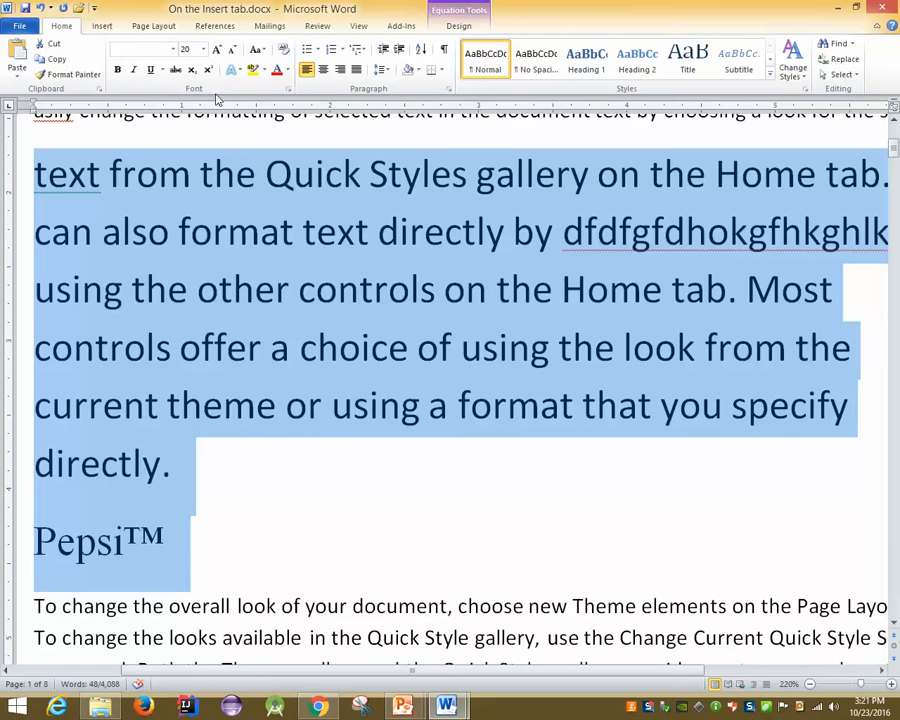
click(263, 71)
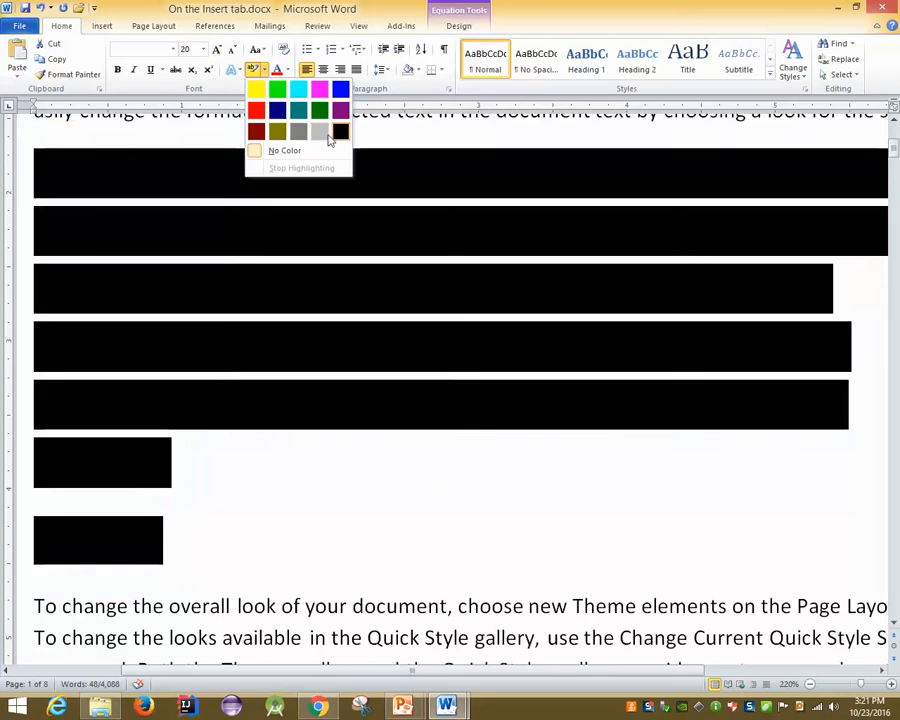
click(246, 8)
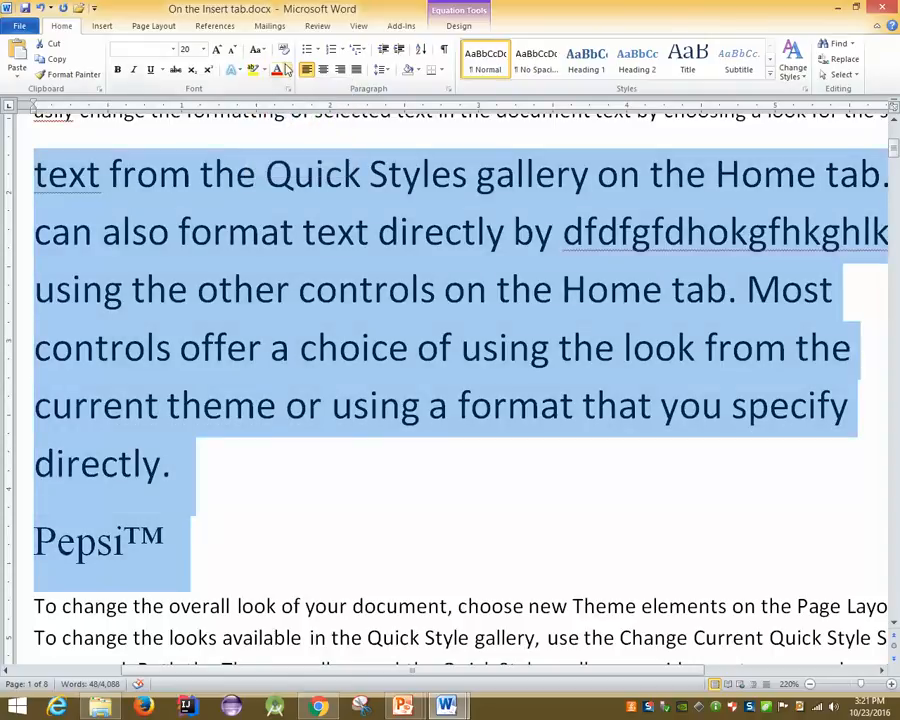
click(286, 69)
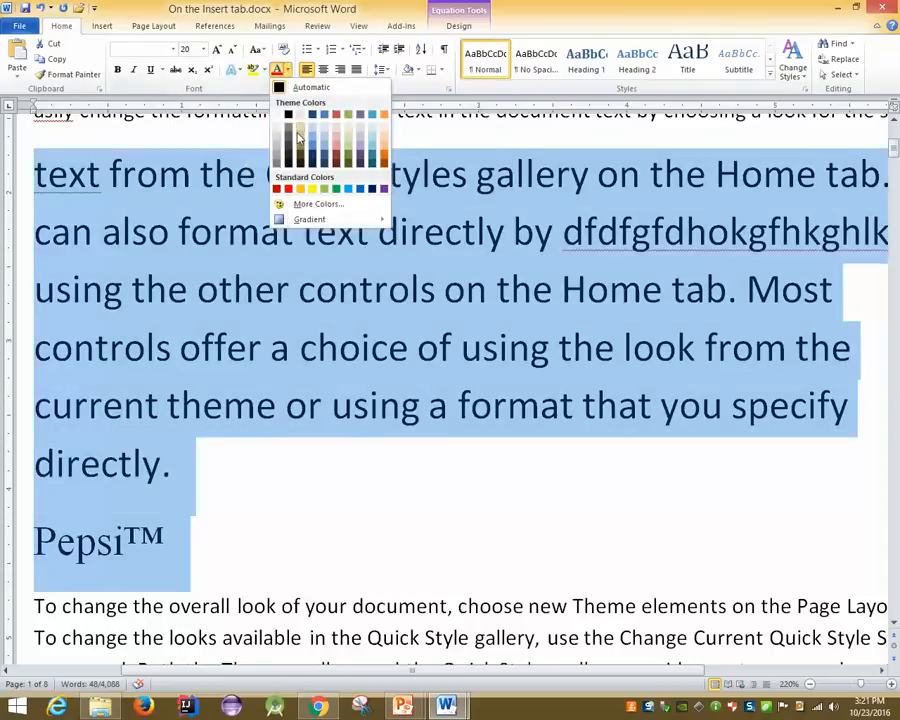
click(322, 204)
click(402, 244)
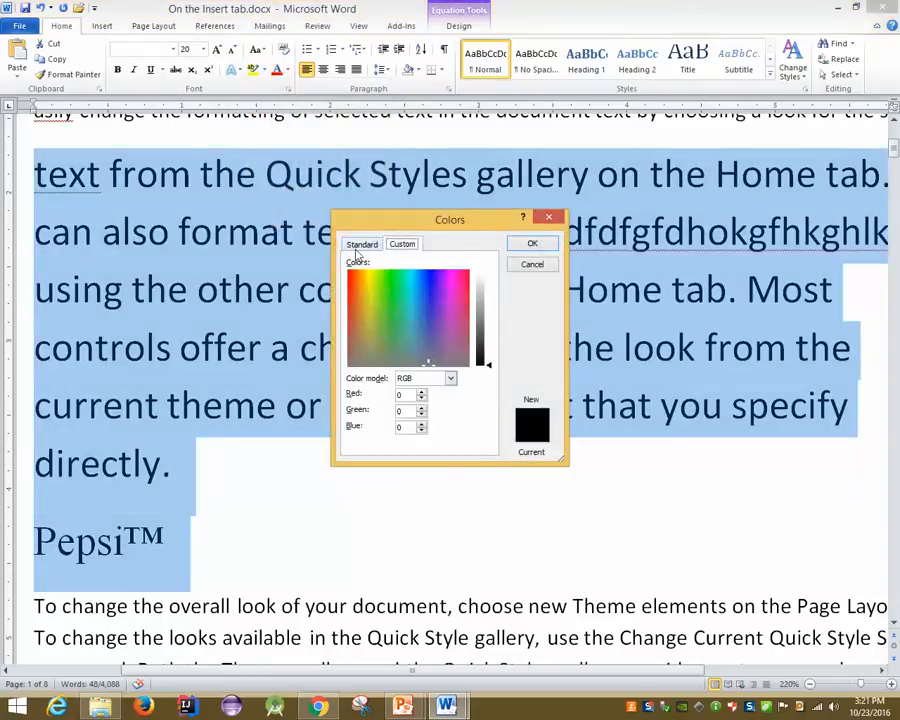
click(361, 245)
click(397, 335)
click(532, 265)
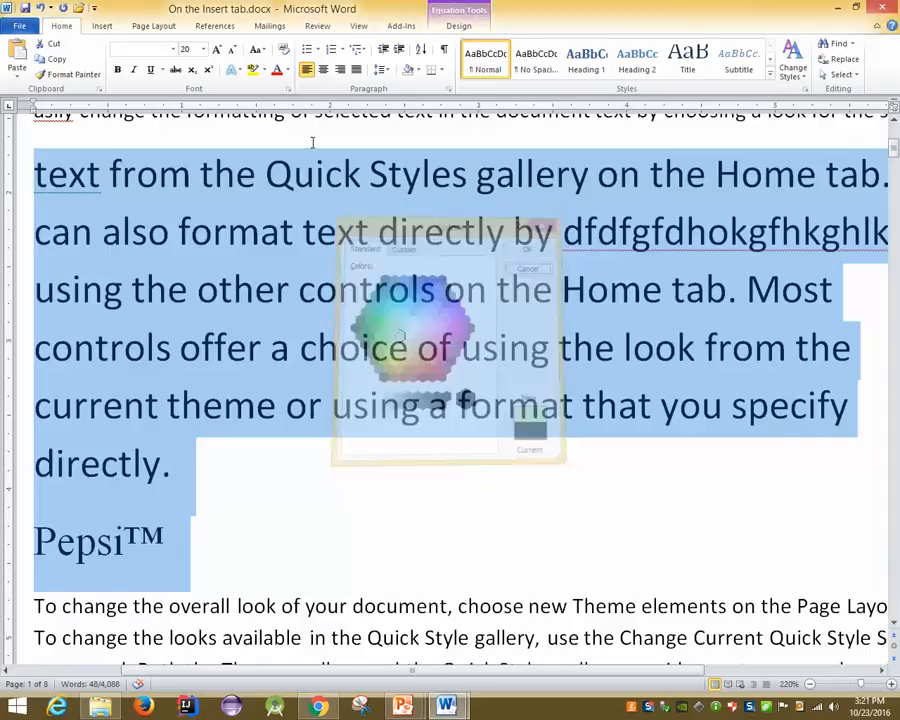
Give the selected text red font colour and yellow highlight, then undo both
click(277, 69)
click(263, 69)
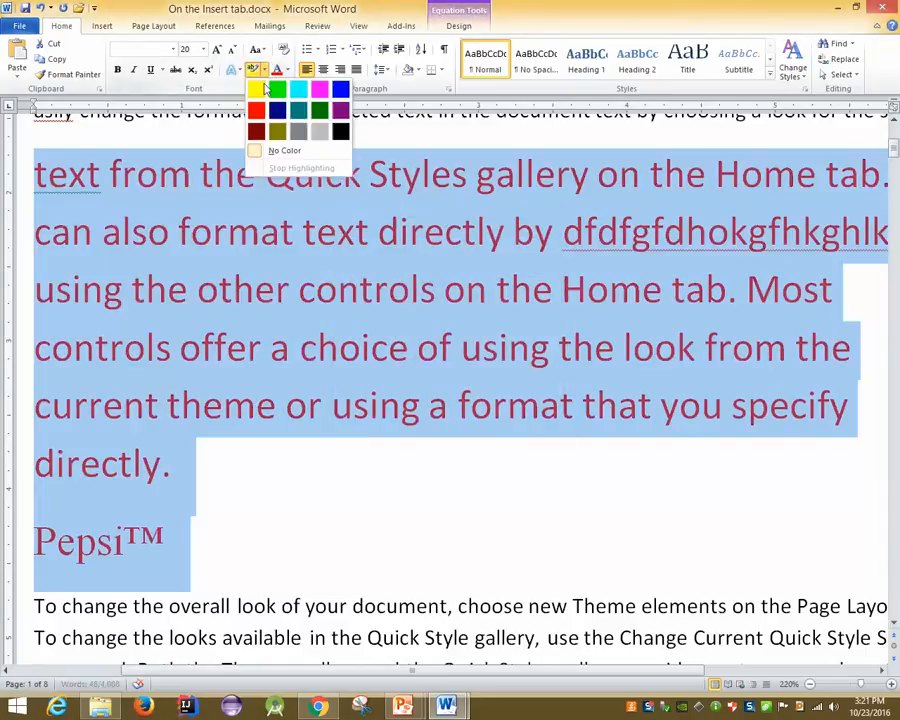
click(262, 90)
click(220, 492)
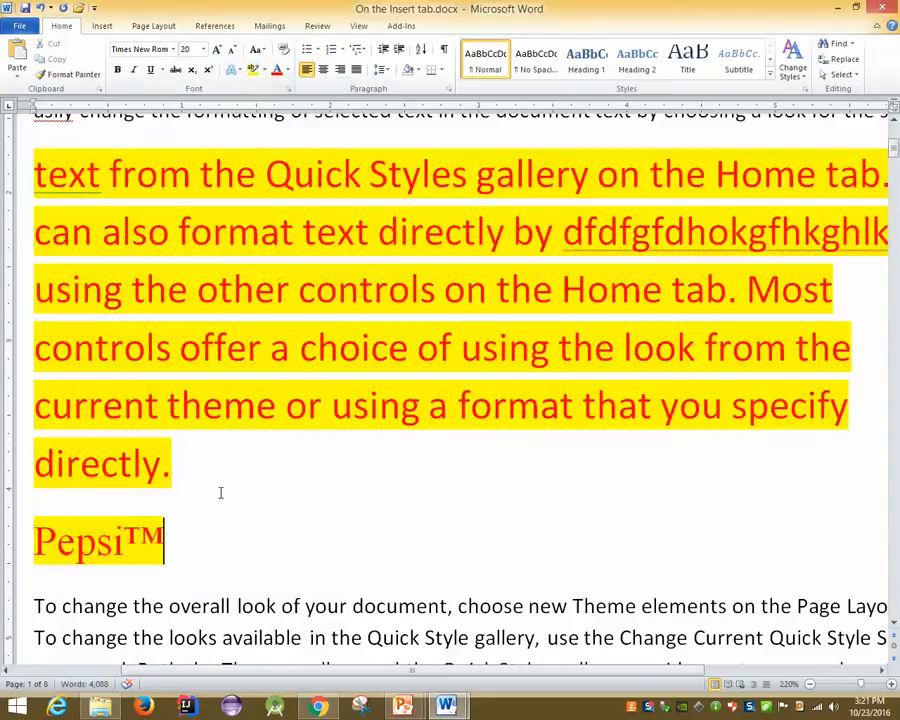
key(ctrl+z)
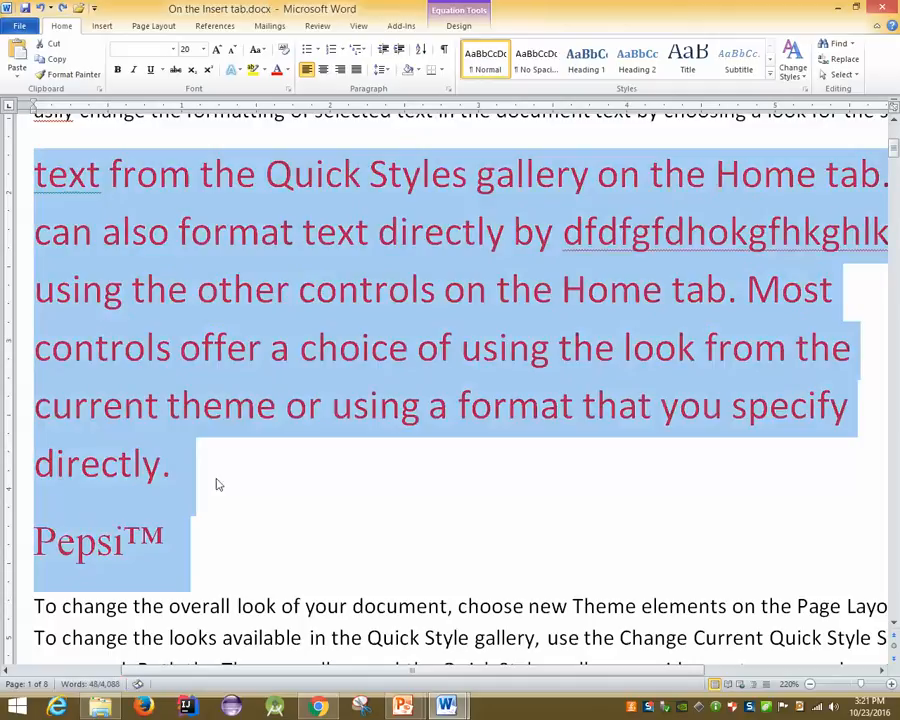
key(ctrl+z)
Select 'Quick Styles' through 'can also format' and view highlight, font colour and Font dialog without changes
click(189, 231)
drag(200, 174, 293, 231)
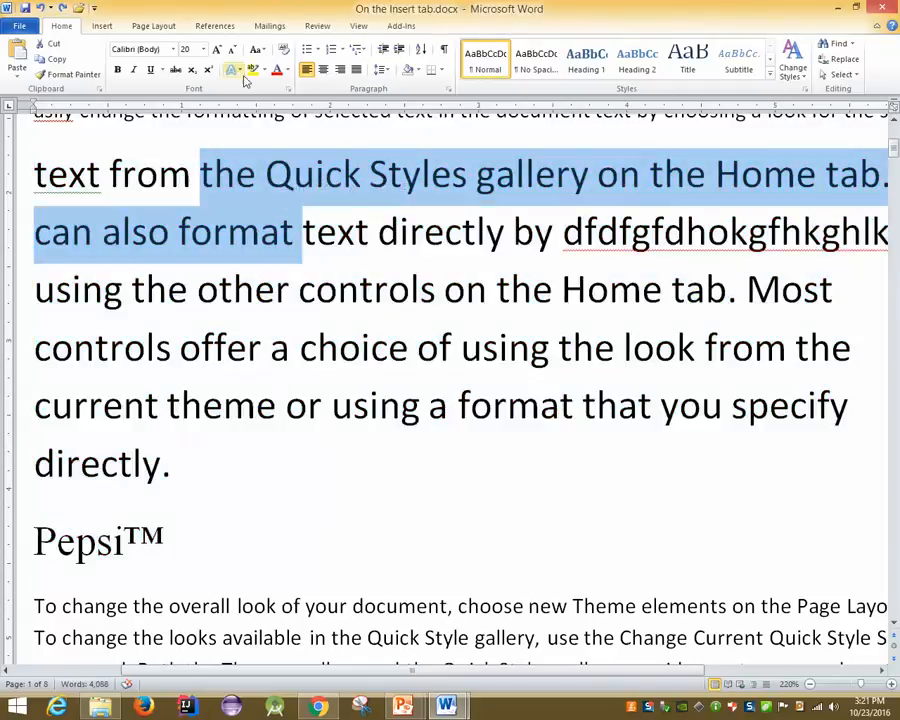
click(262, 70)
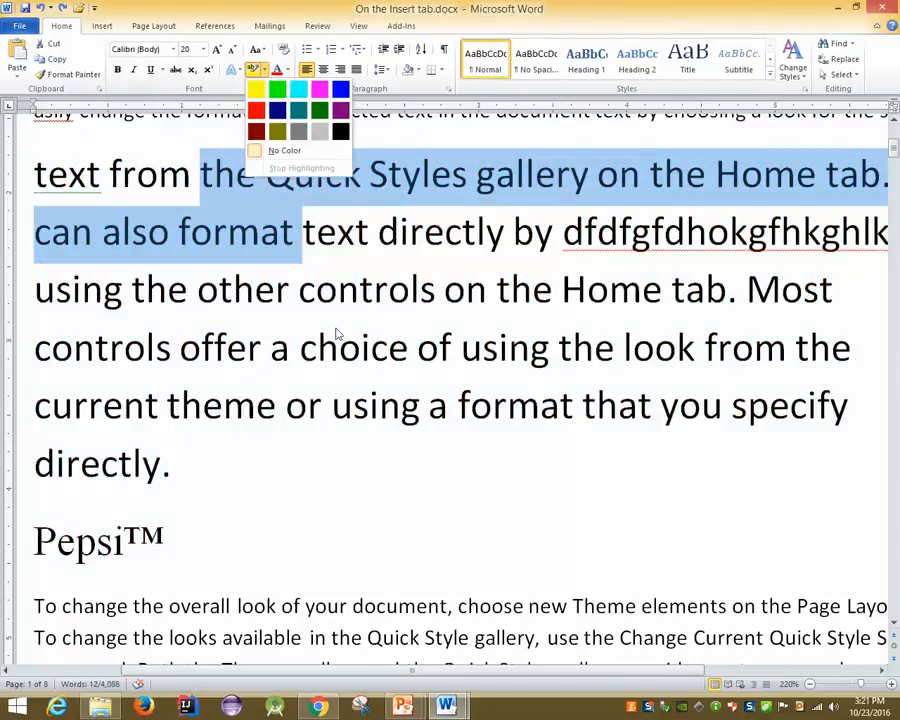
click(336, 329)
click(288, 70)
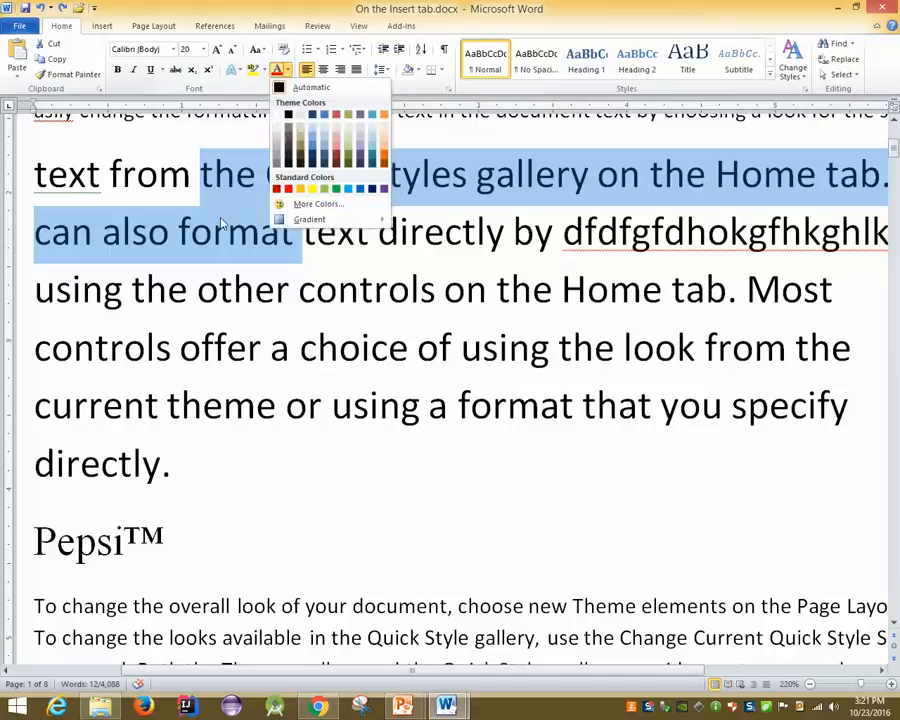
click(222, 225)
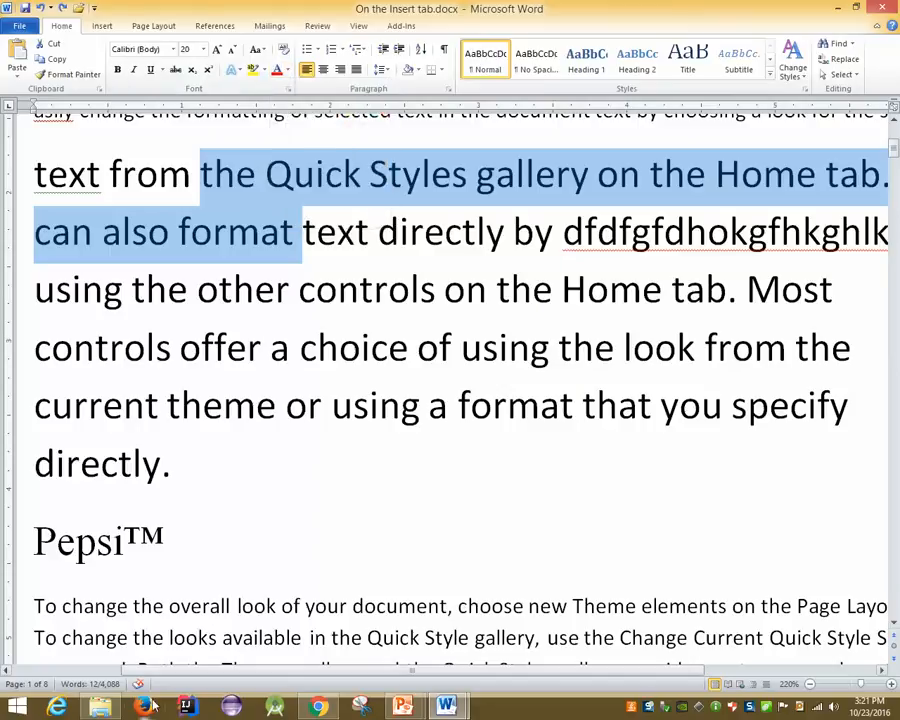
click(288, 90)
key(Escape)
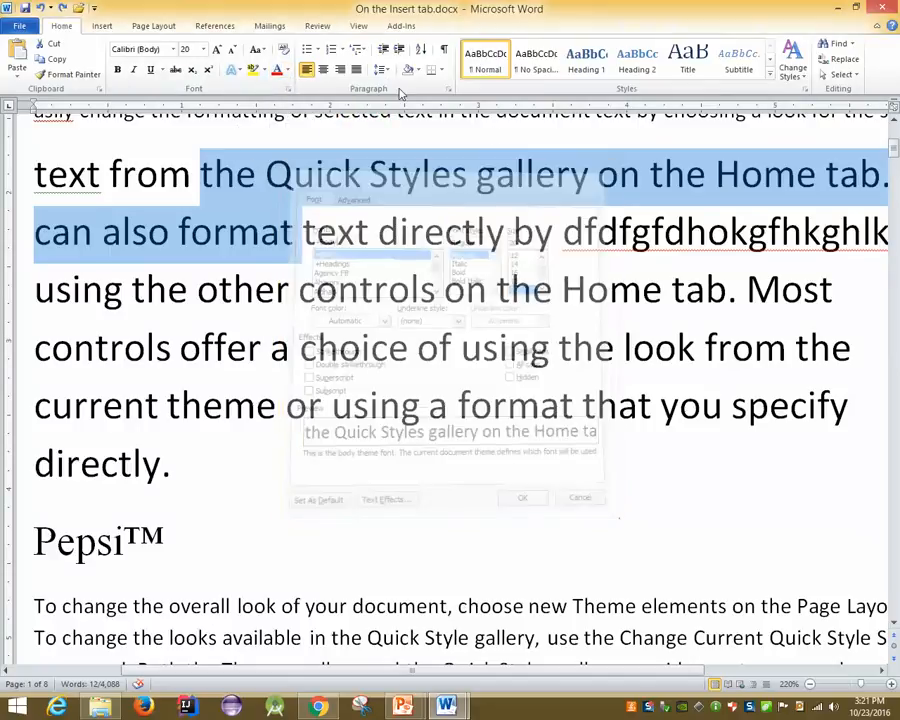
click(288, 90)
click(602, 165)
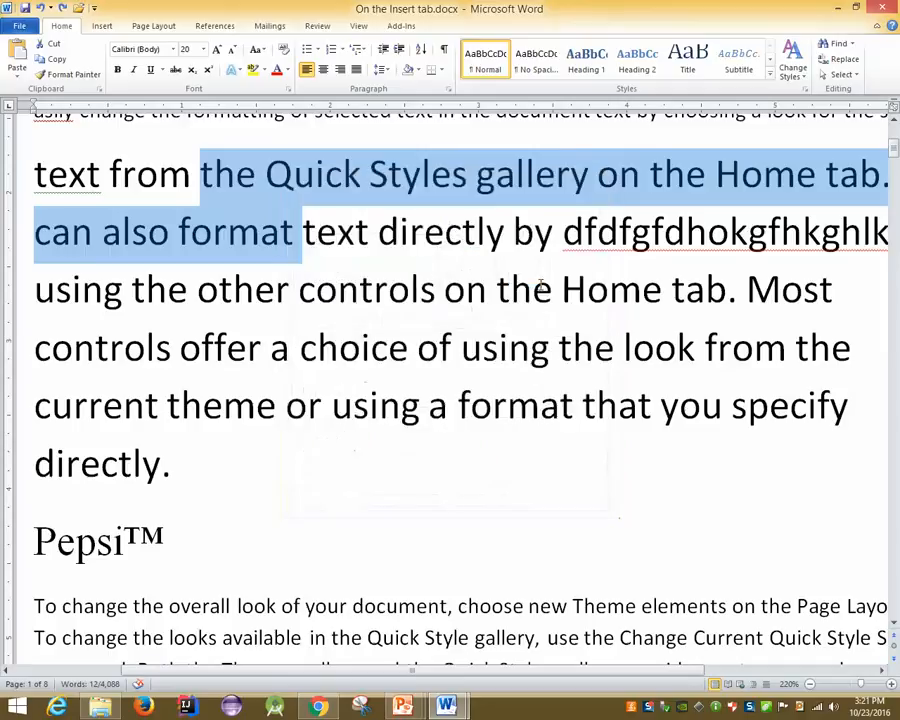
Advance the PowerPoint slide show to Text Alignments, then show the desktop
click(403, 707)
click(422, 636)
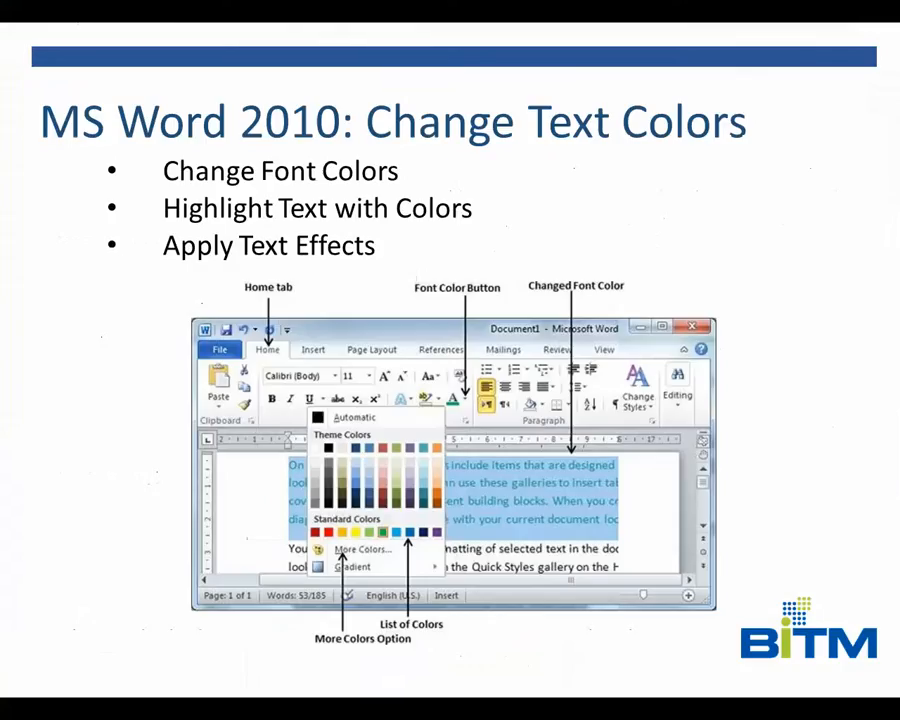
key(Right)
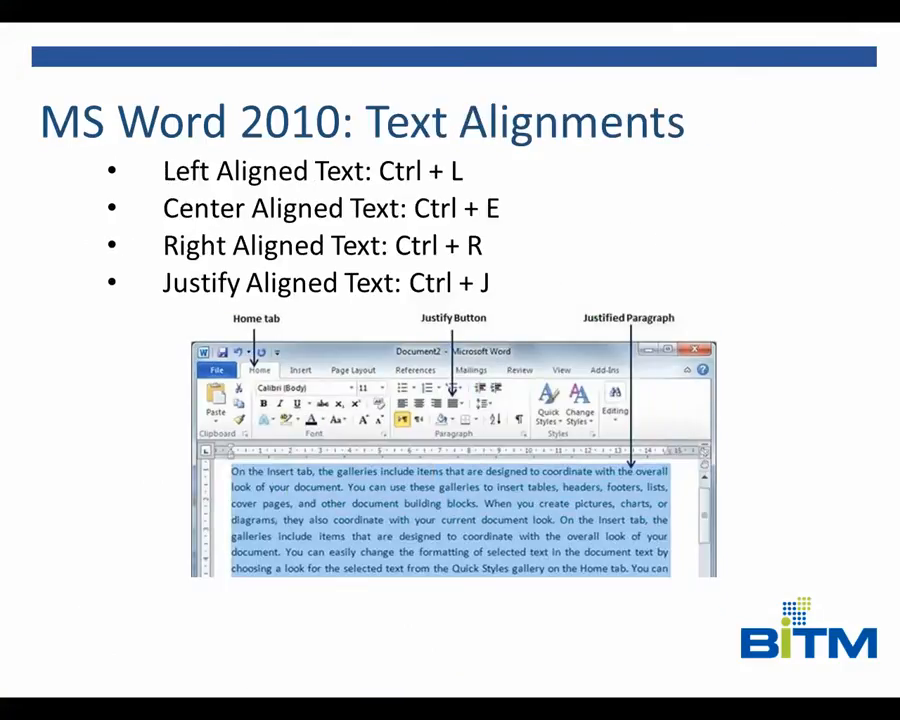
key(super+d)
Bring New Microsoft Word Document.docx forward and scroll past its 'You can easily change' paragraph
mouse_move(446, 707)
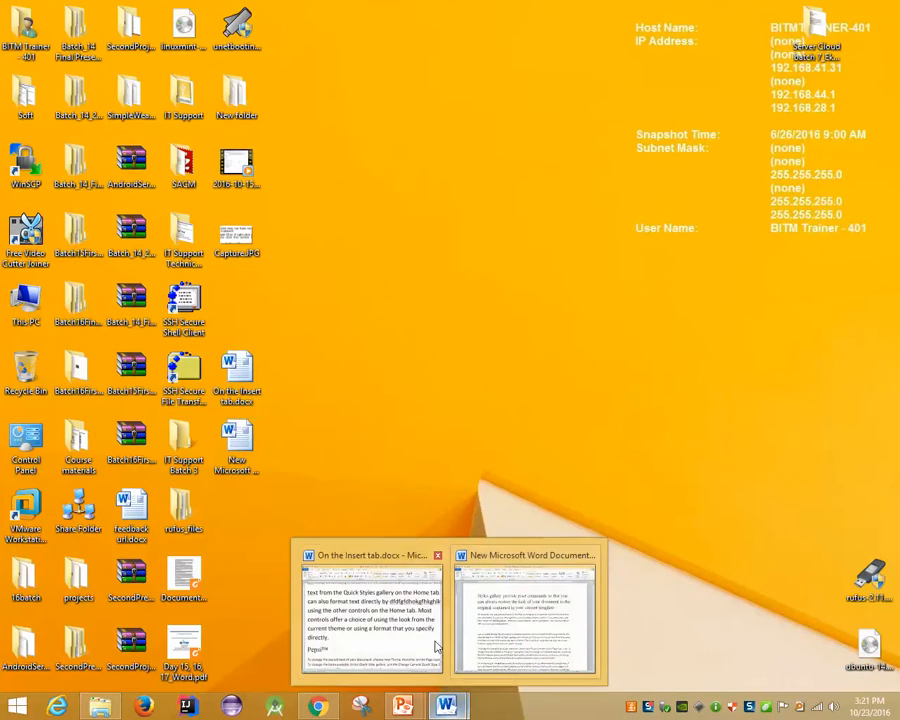
click(450, 600)
drag(146, 410, 448, 503)
scroll(440, 472, down, 6)
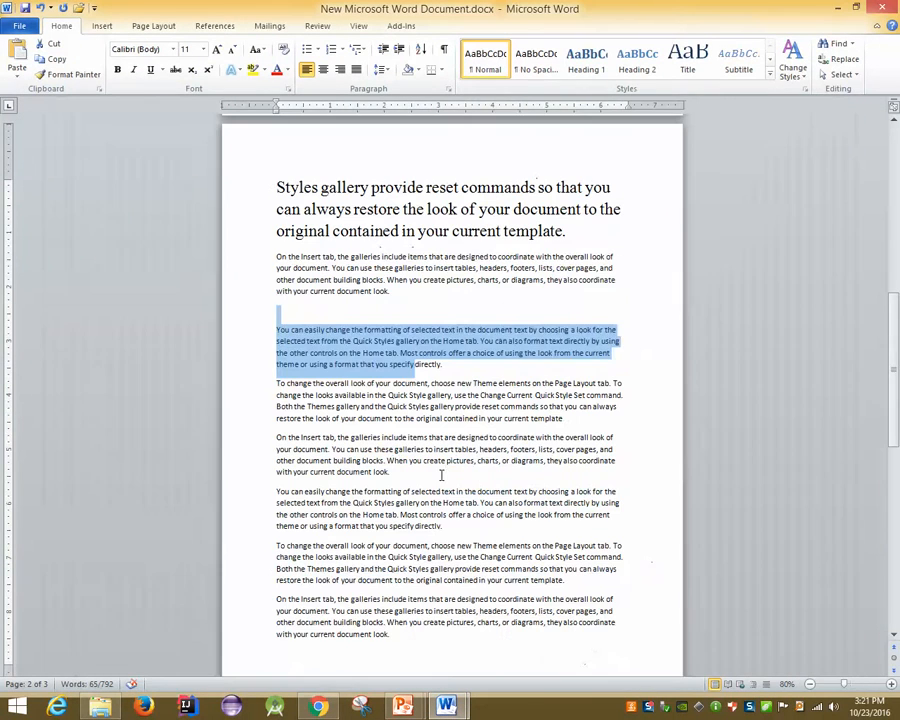
click(416, 363)
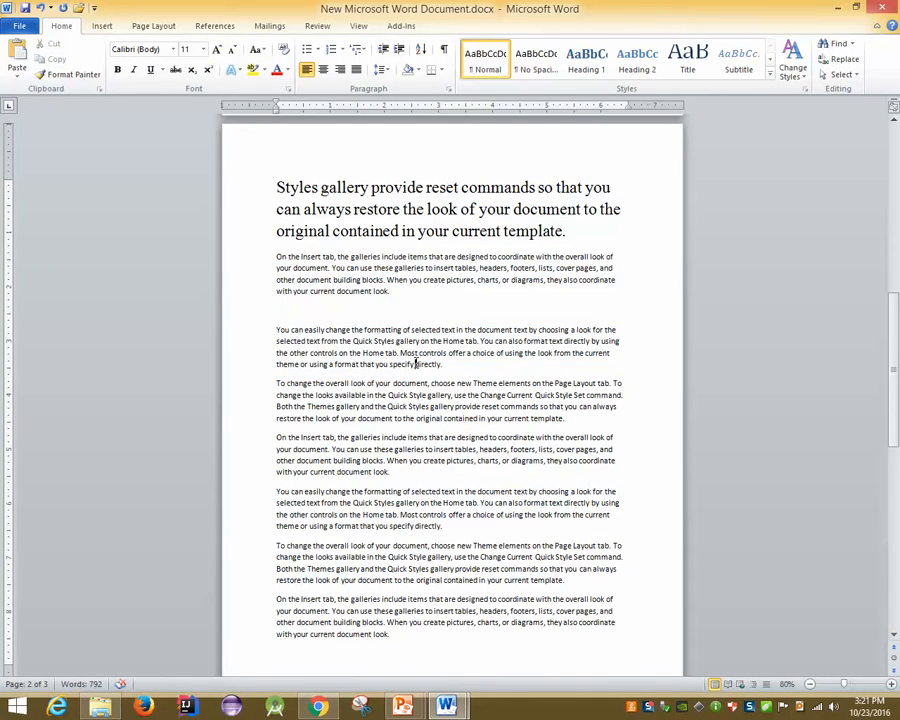
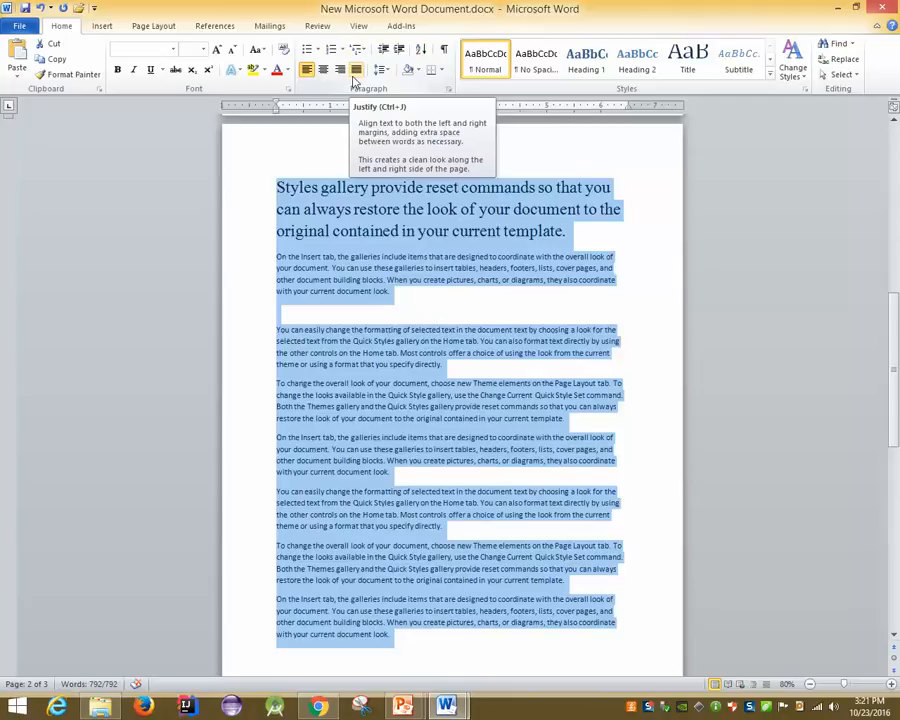
Justify all the selected text and type '00' after 'selected text' in the second paragraph
click(355, 76)
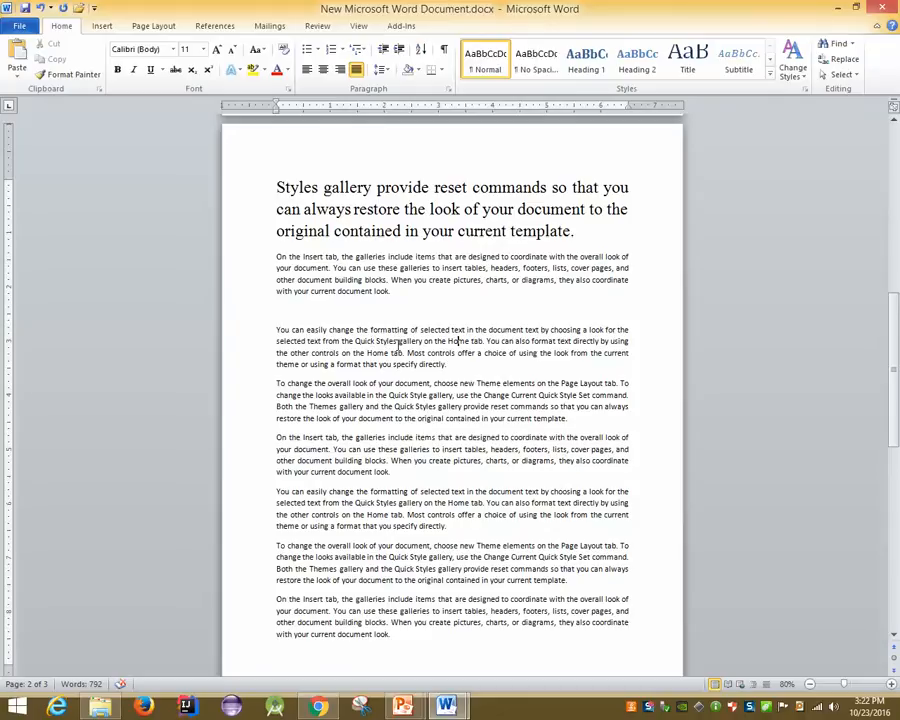
click(466, 329)
text(00)
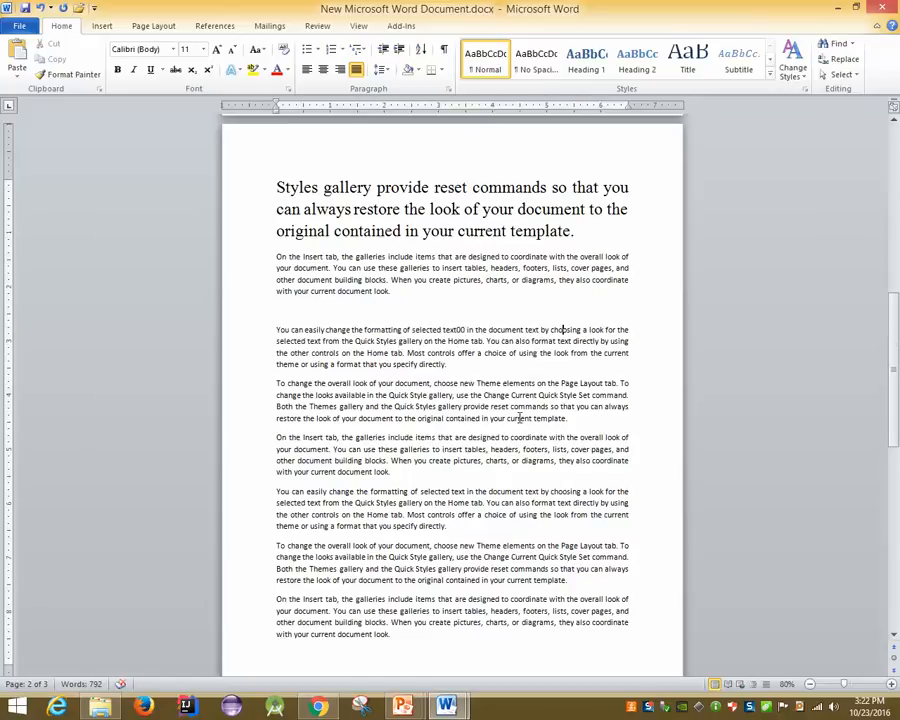
scroll(519, 418, up, 4)
click(188, 468)
Delete the spaces so 'selected text from the Quick' reads selectedtextfromtheQuick
click(191, 450)
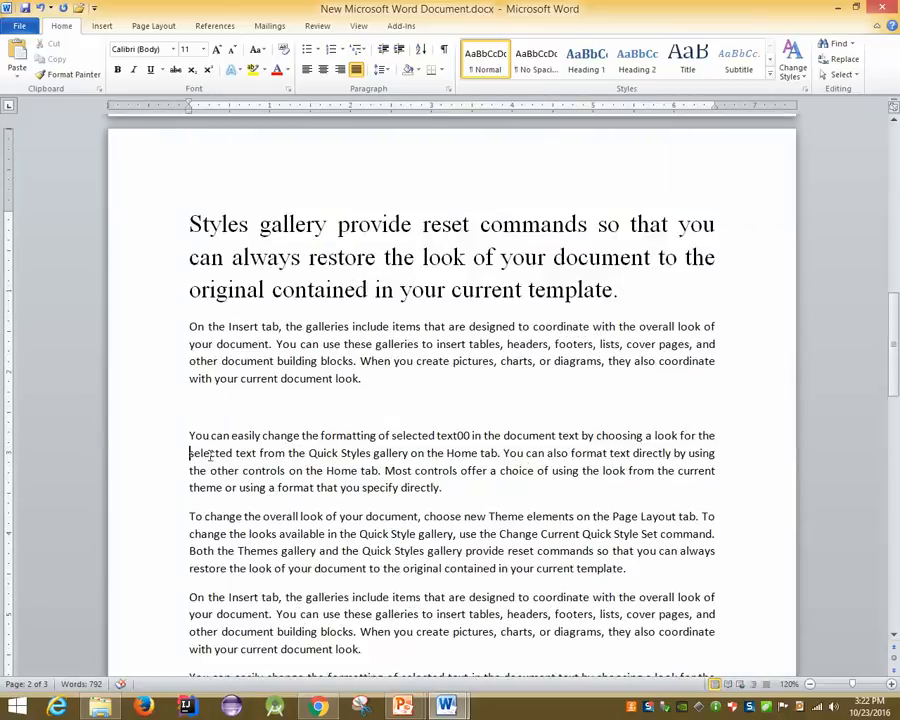
click(233, 453)
key(Delete)
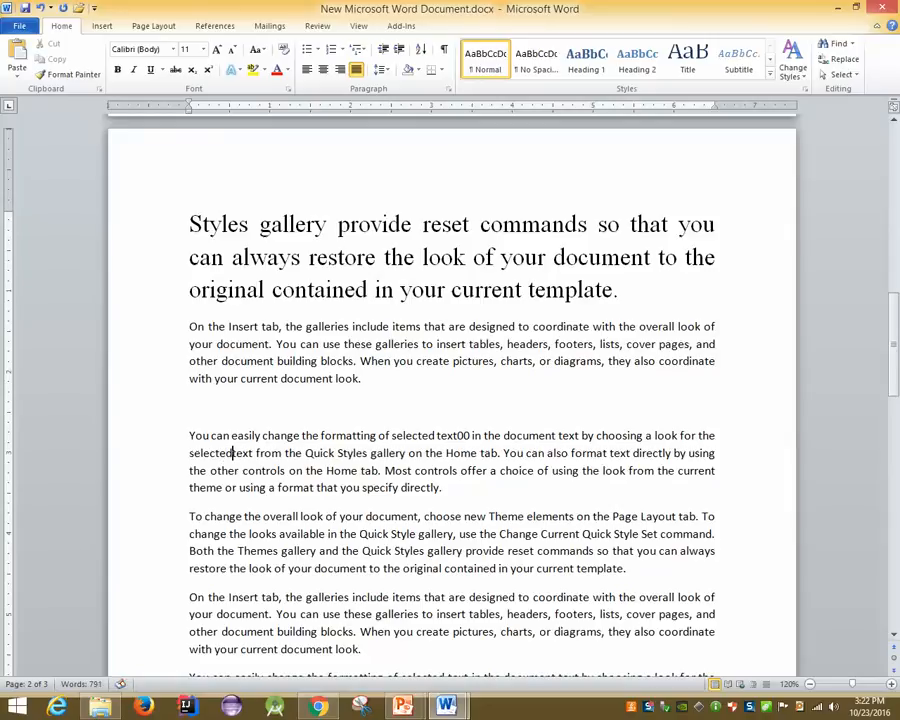
key(Right)
key(Right)
key(Right)
key(Right)
key(Delete)
key(Right)
key(Right)
key(Right)
key(Right)
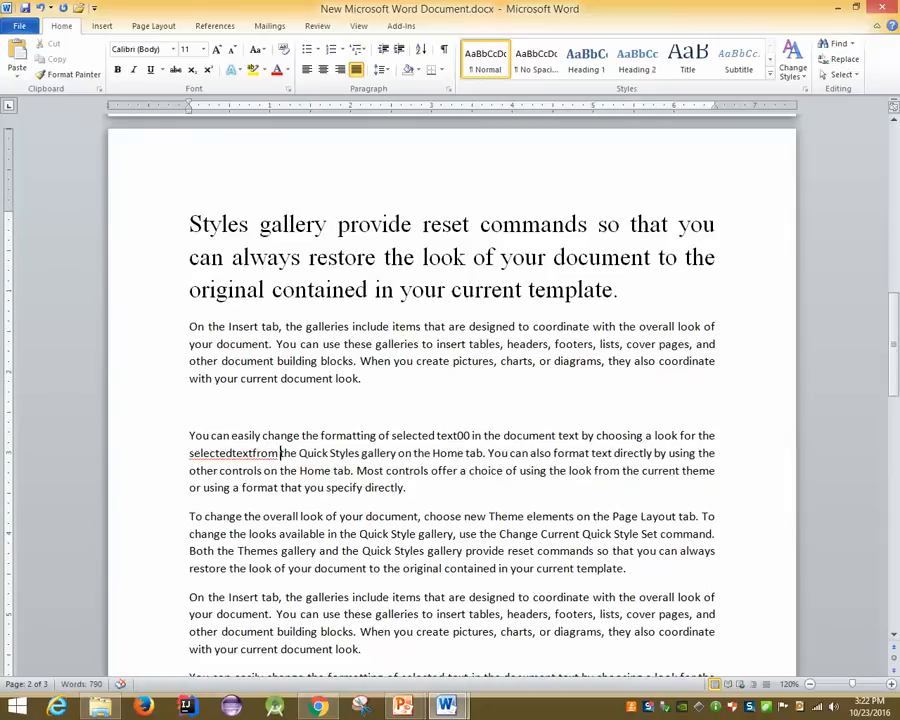
key(Delete)
key(Right)
key(Right)
key(Right)
key(Delete)
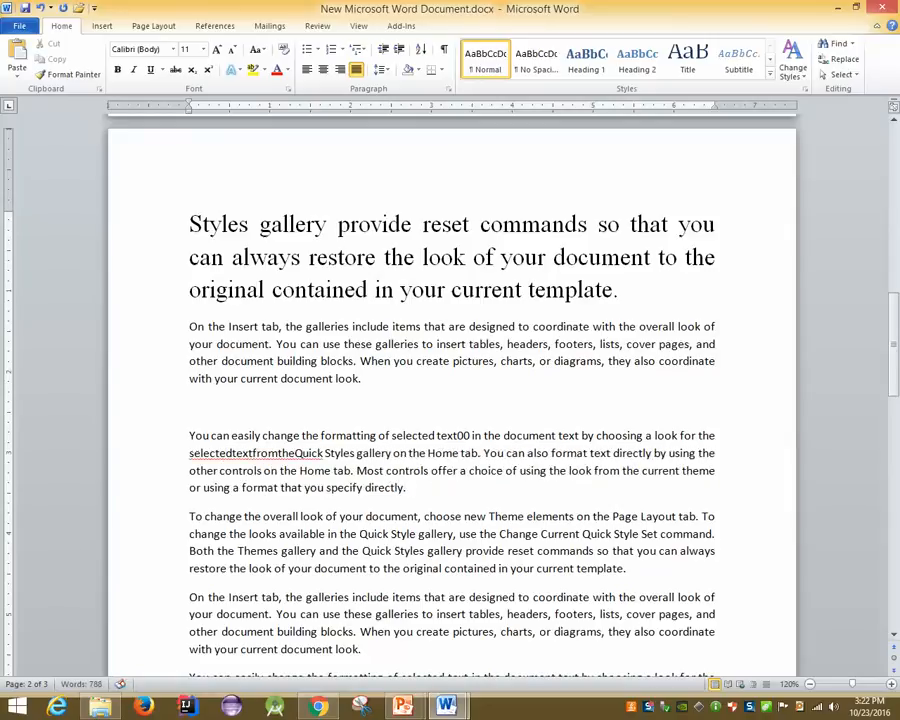
Erase 'a look for the' after 'by choosing', then undo an accidental deletion of 'by choosing'
key(Left)
key(Left)
key(Left)
key(Left)
key(Left)
key(Left)
key(Left)
key(Left)
key(Left)
key(Left)
key(Left)
key(Left)
key(Left)
key(Left)
key(Left)
key(Left)
key(Left)
key(Left)
key(Left)
key(Left)
key(BackSpace)
key(BackSpace)
key(BackSpace)
key(BackSpace)
key(BackSpace)
key(BackSpace)
key(BackSpace)
key(BackSpace)
key(BackSpace)
key(BackSpace)
key(BackSpace)
key(BackSpace)
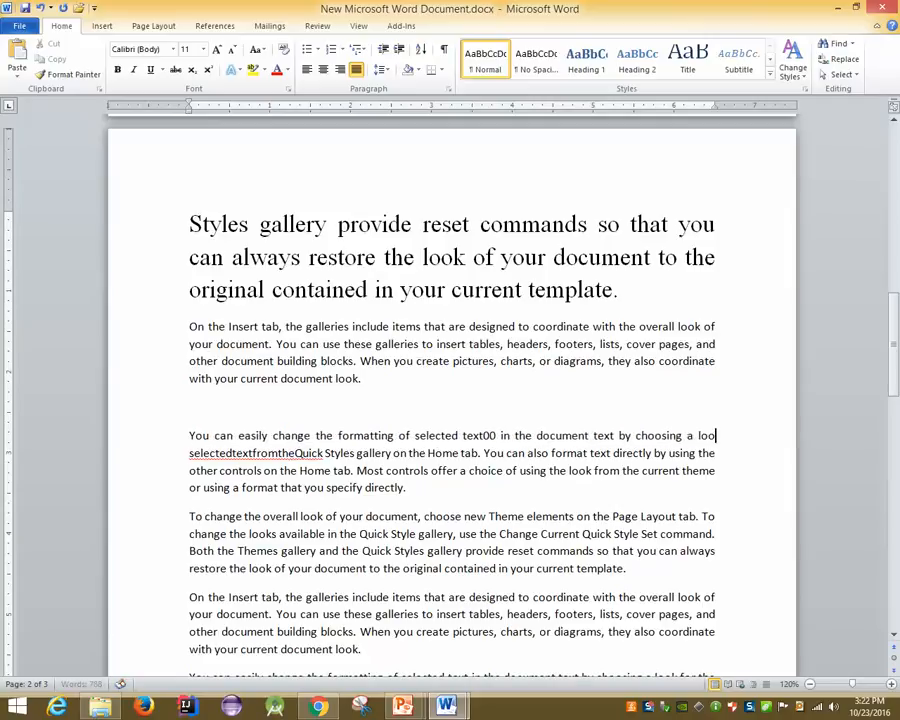
key(BackSpace)
key(BackSpace)
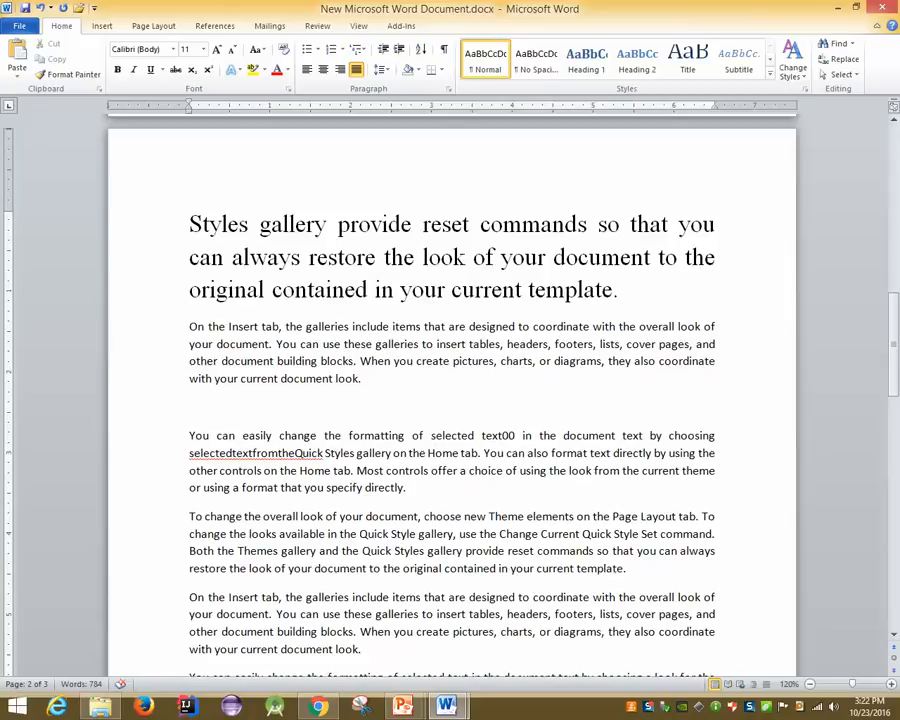
click(320, 452)
key(Left)
key(Left)
key(Left)
key(Left)
key(Left)
key(Left)
key(Left)
key(Left)
key(Left)
key(Left)
key(Left)
key(Left)
key(Left)
key(Left)
key(Left)
key(Left)
key(Left)
key(Left)
key(Left)
key(Left)
key(Left)
key(Left)
key(Left)
key(BackSpace)
key(BackSpace)
key(BackSpace)
key(BackSpace)
key(BackSpace)
key(BackSpace)
key(BackSpace)
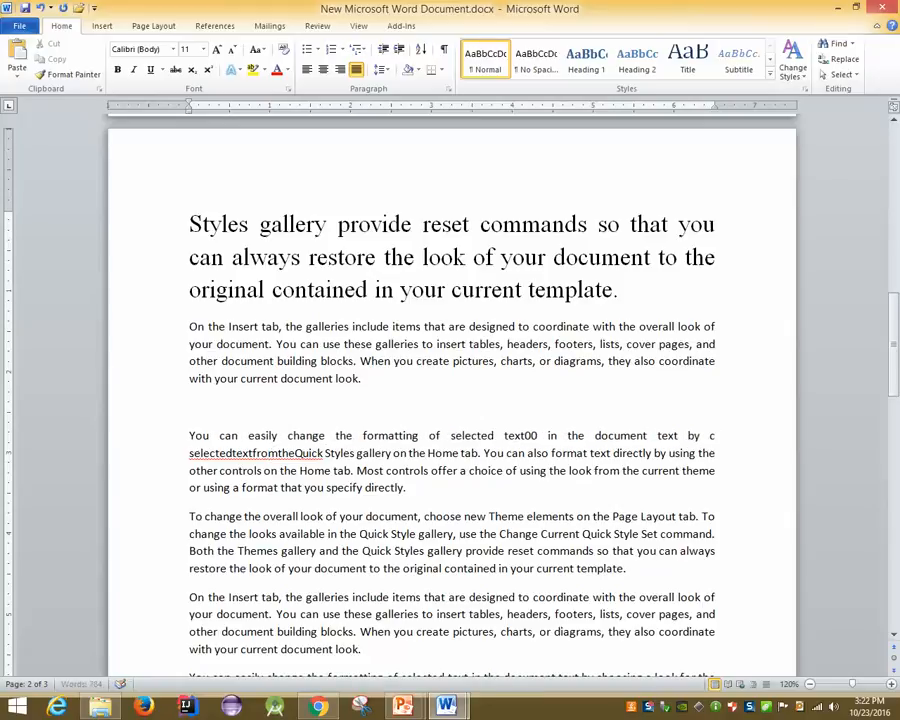
key(BackSpace)
key(BackSpace)
key(BackSpace)
key(BackSpace)
key(BackSpace)
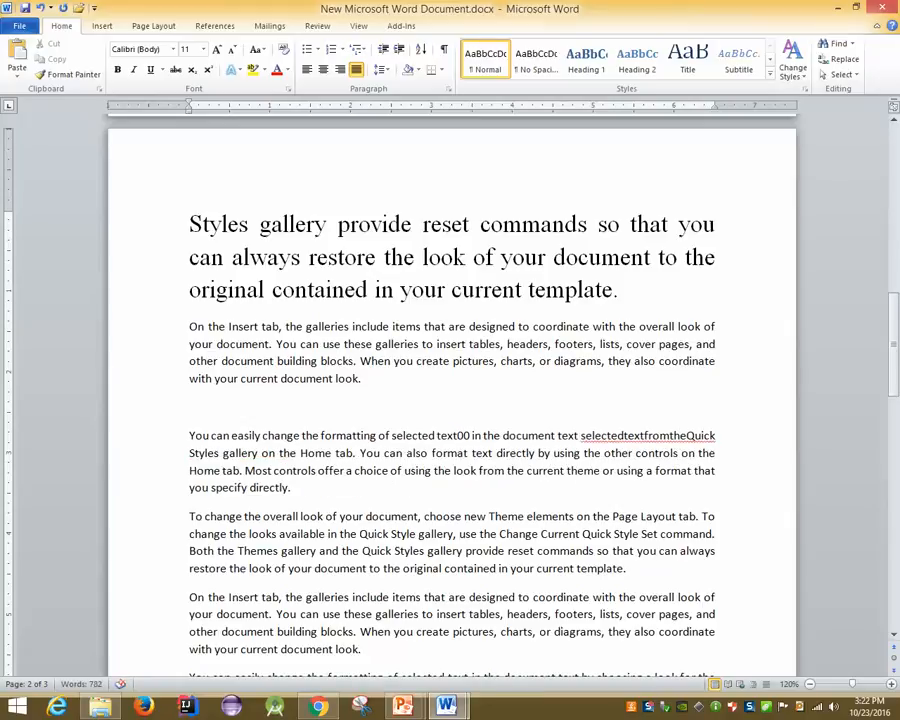
key(ctrl+z)
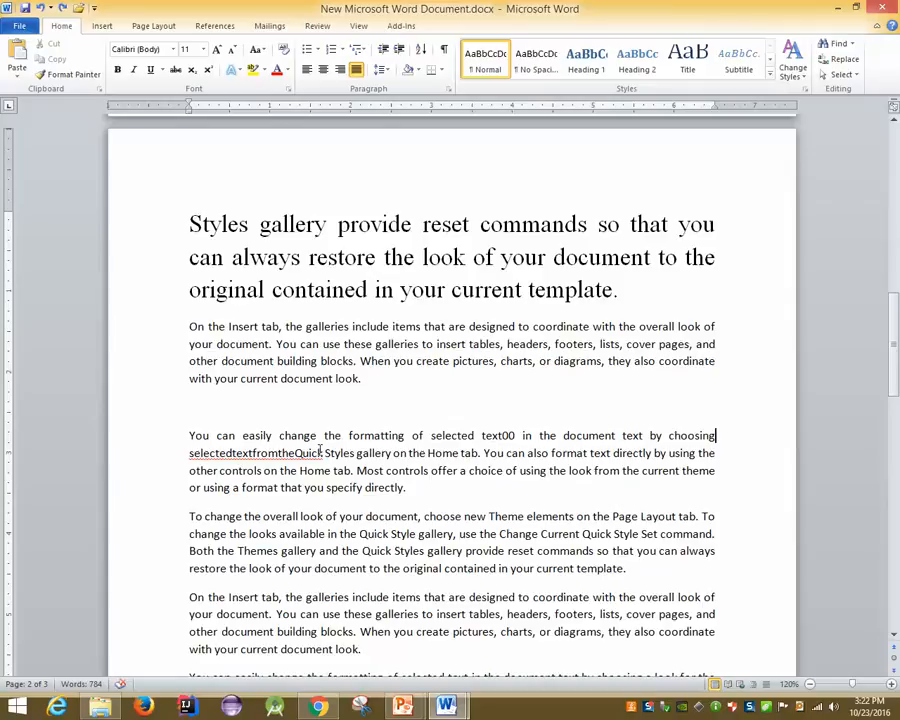
Select the space between 'You' and 'can', then deselect it
scroll(320, 450, up, 2)
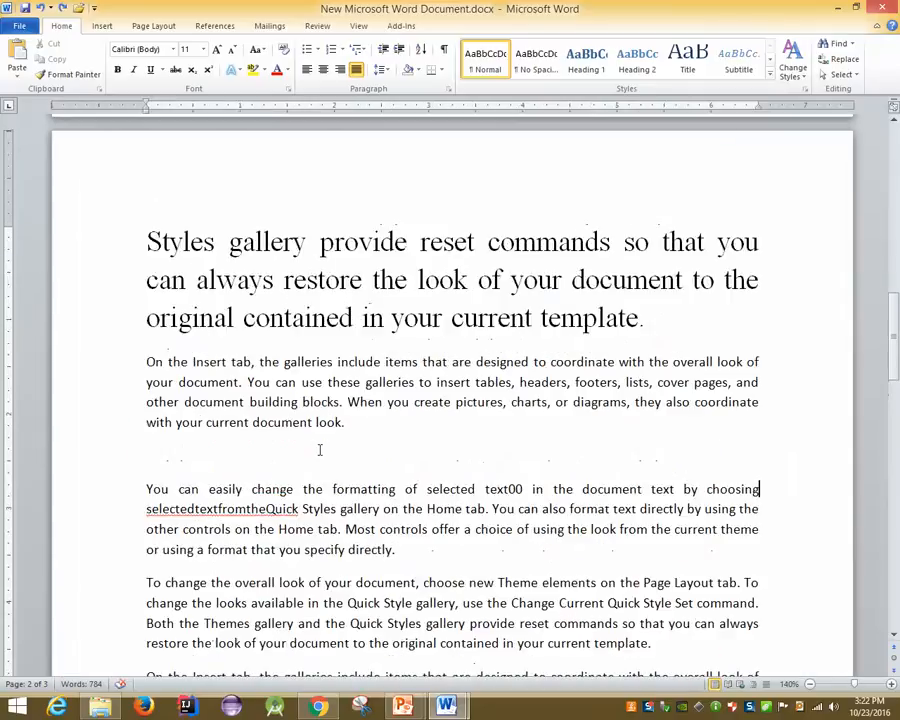
drag(169, 489, 178, 489)
click(305, 549)
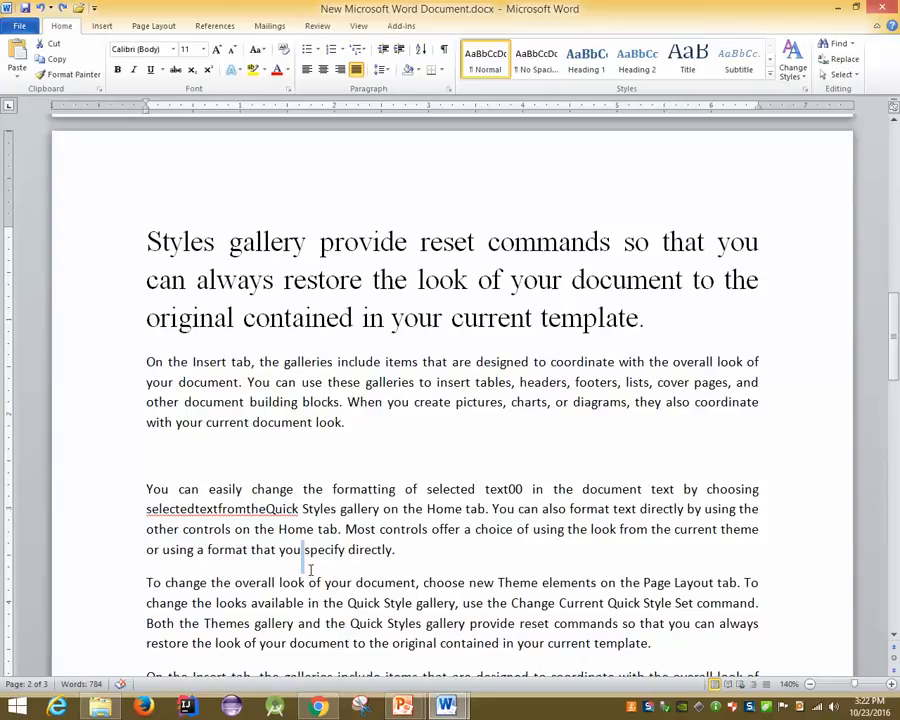
mouse_move(403, 706)
mouse_move(333, 595)
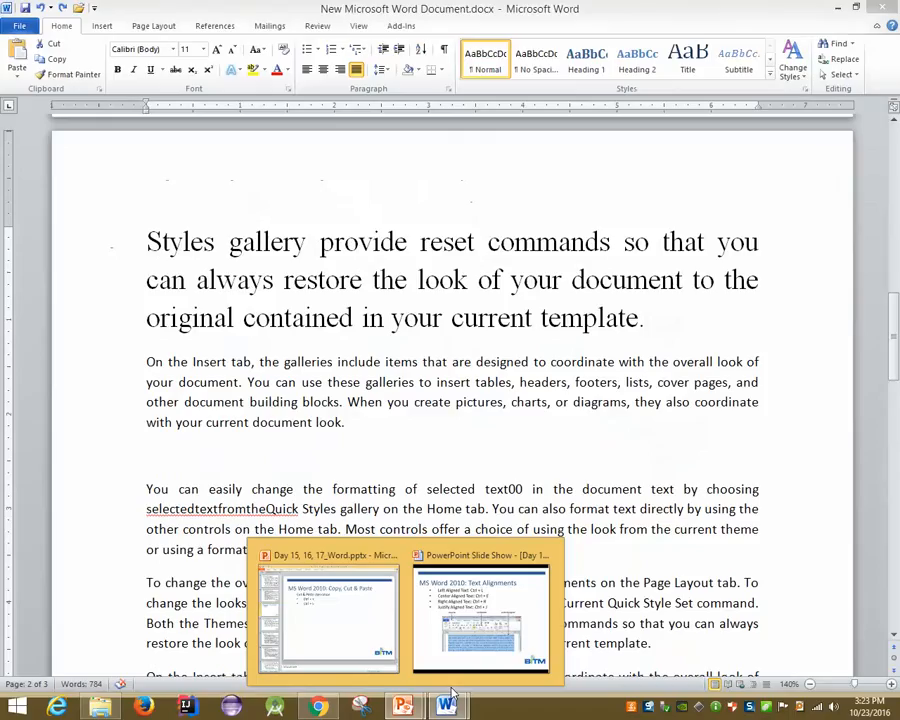
mouse_move(428, 697)
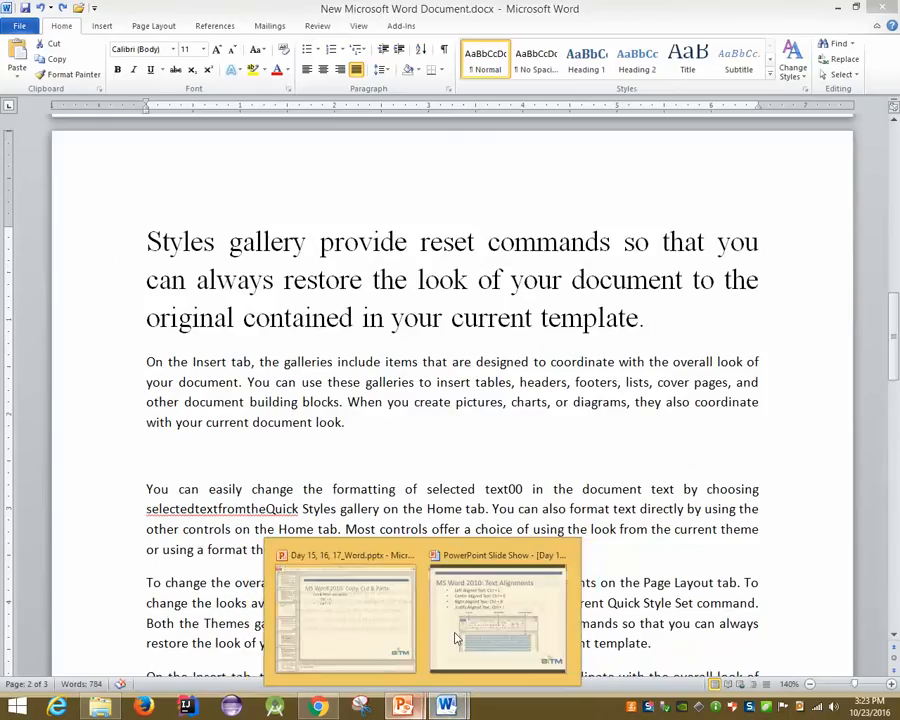
click(456, 634)
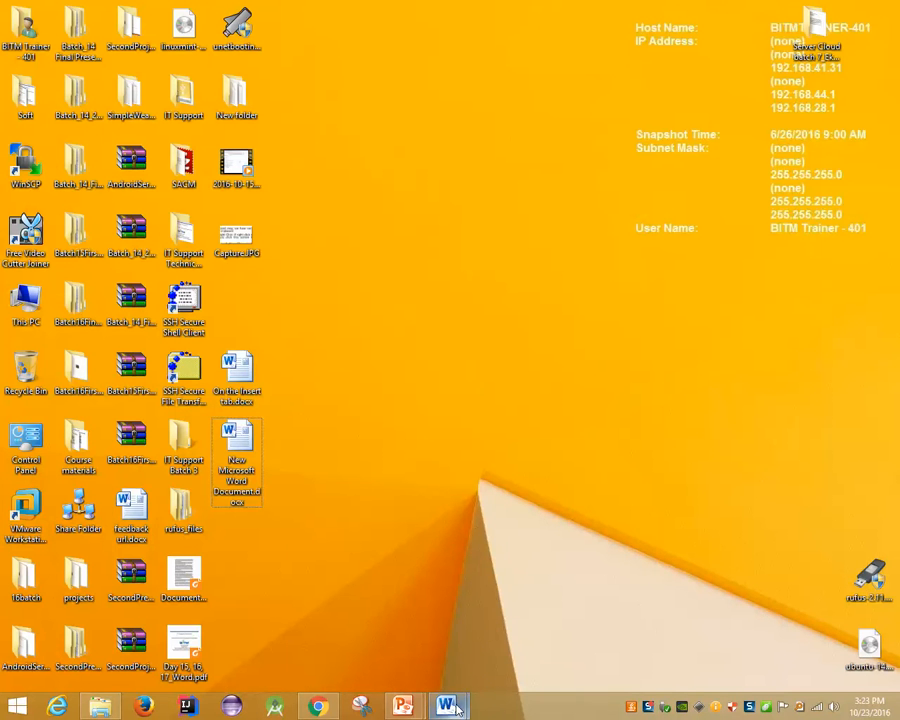
mouse_move(445, 706)
click(537, 636)
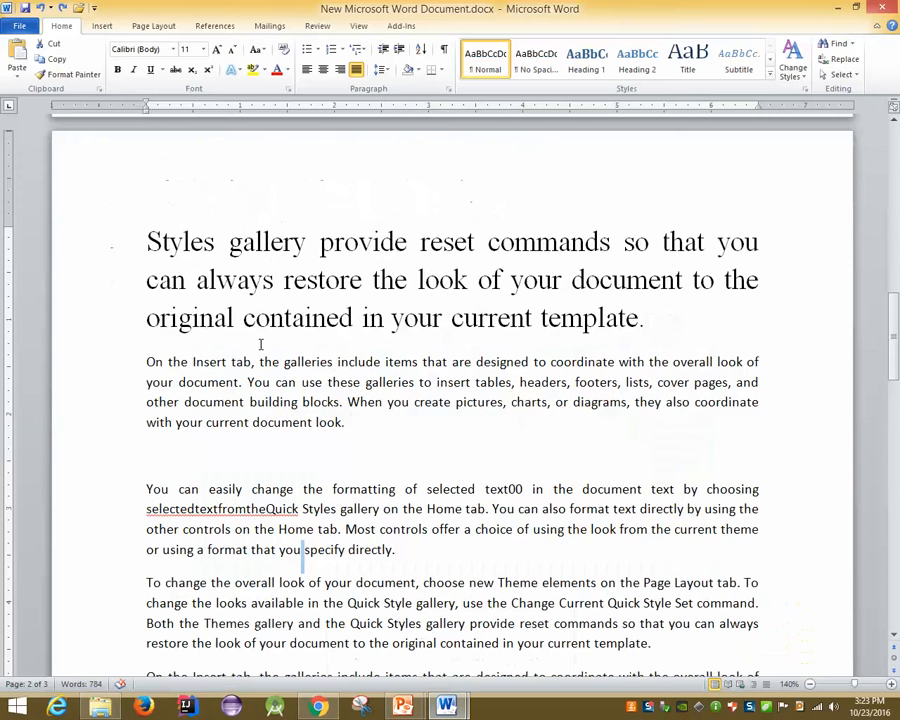
Delete the large heading text and the Themes gallery sentence
drag(181, 242, 170, 290)
drag(641, 318, 393, 260)
key(BackSpace)
text(.)
key(BackSpace)
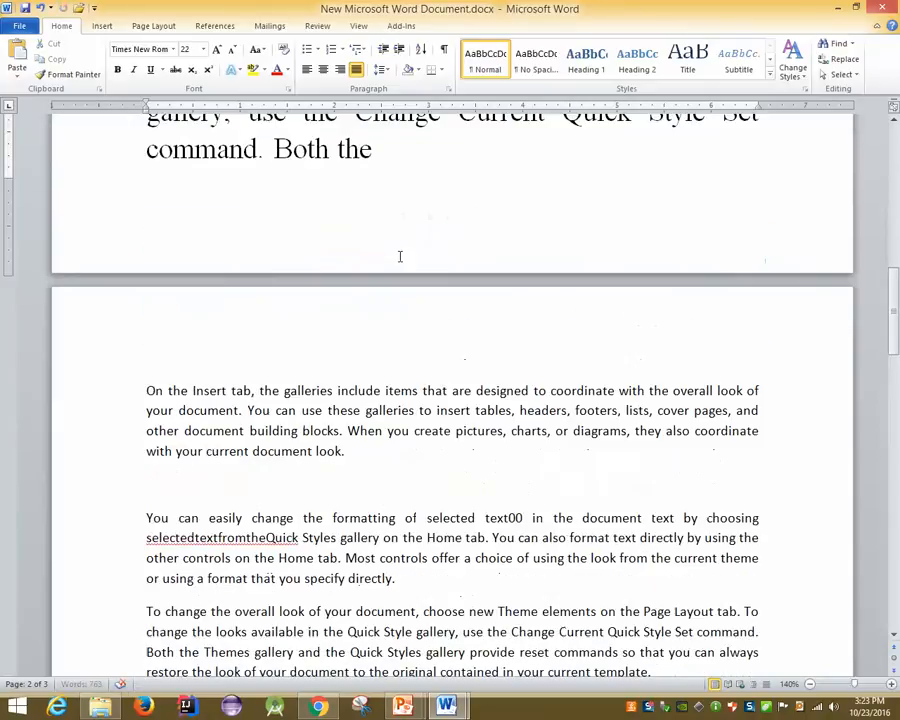
scroll(400, 254, up, 3)
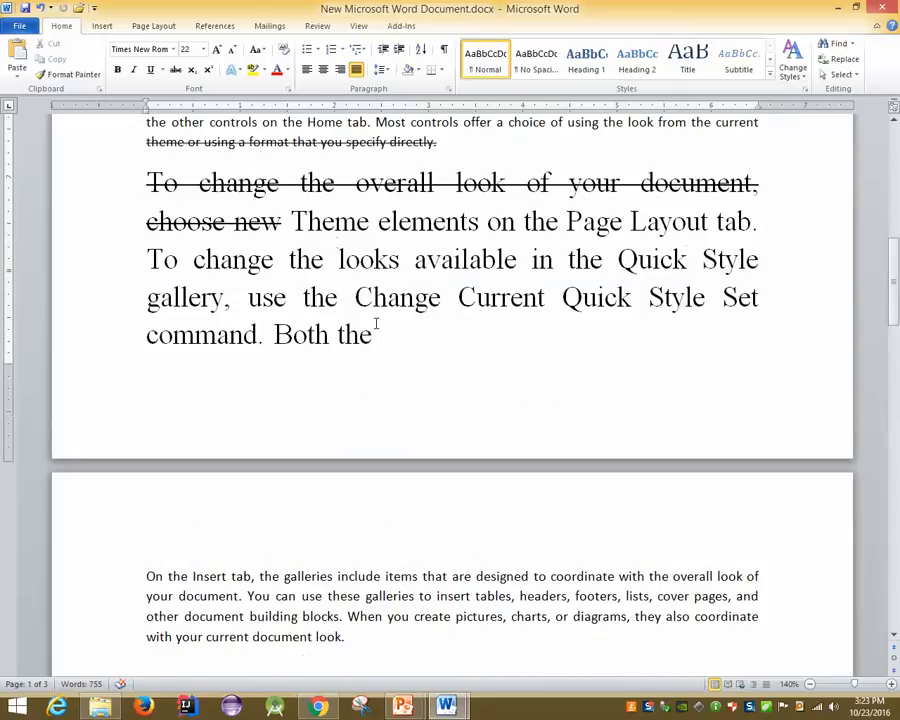
ctrl+scroll(376, 323, down, 4)
scroll(376, 323, up, 10)
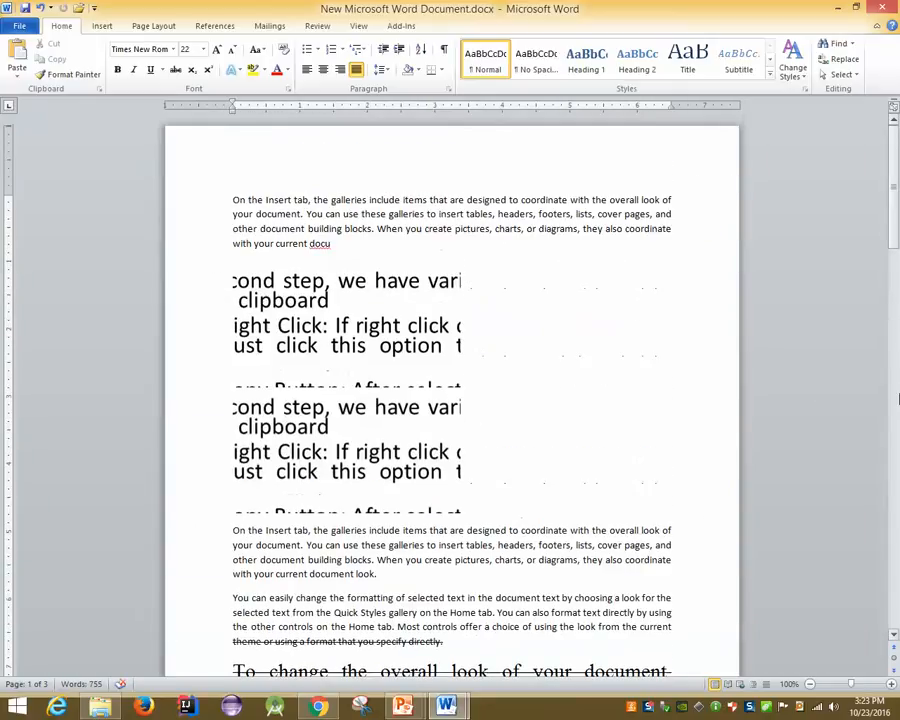
Put 'On the Insert tab' on its own centred line without the comma, then return to the slide show
click(311, 199)
key(Return)
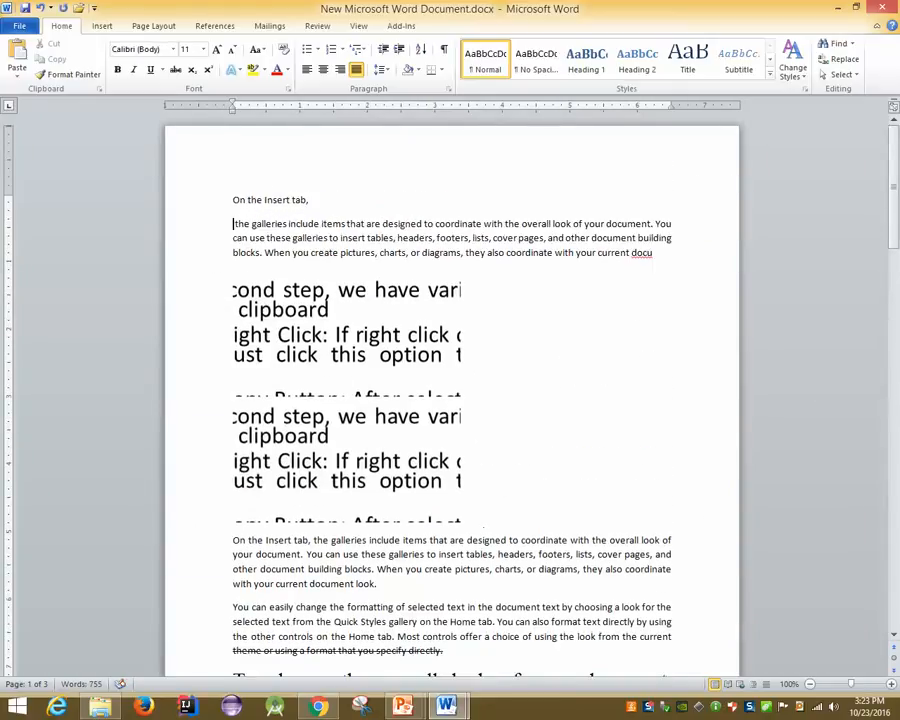
key(BackSpace)
key(BackSpace)
key(Return)
click(280, 199)
click(331, 72)
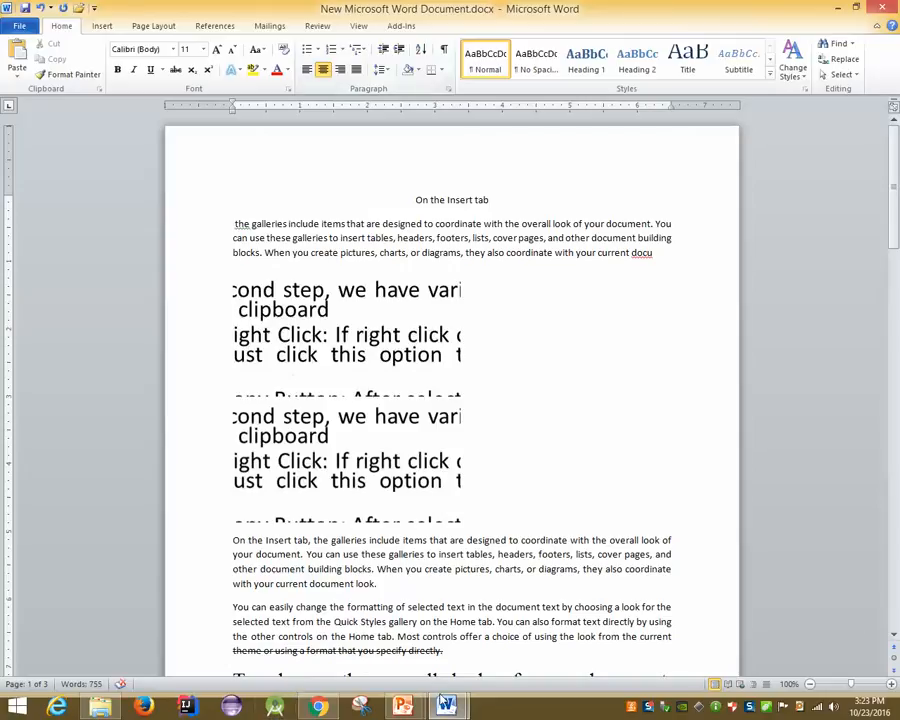
mouse_move(444, 704)
click(480, 622)
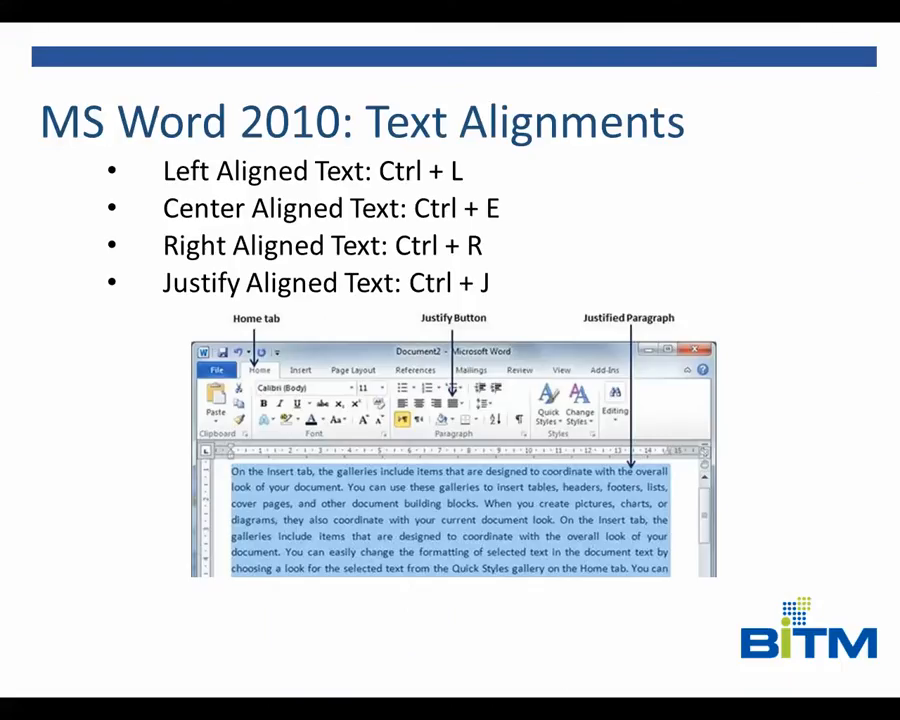
Advance the slide show to the 'MS Word 2010: Create Bullets' slide
key(Right)
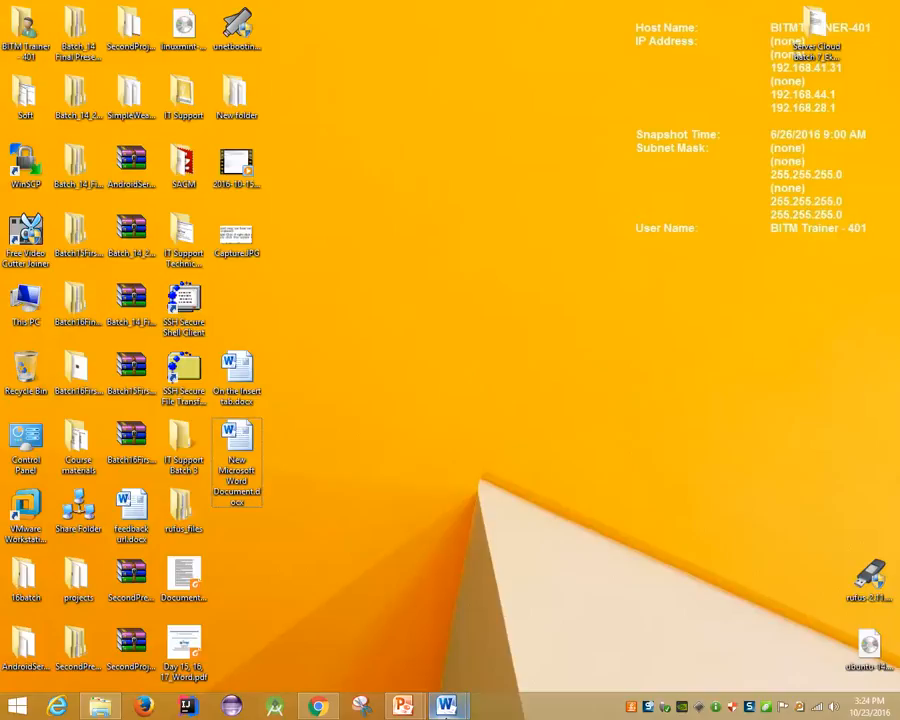
Add an empty line after 'current document look.' and give it 1. 2. 3. numbering
mouse_move(446, 705)
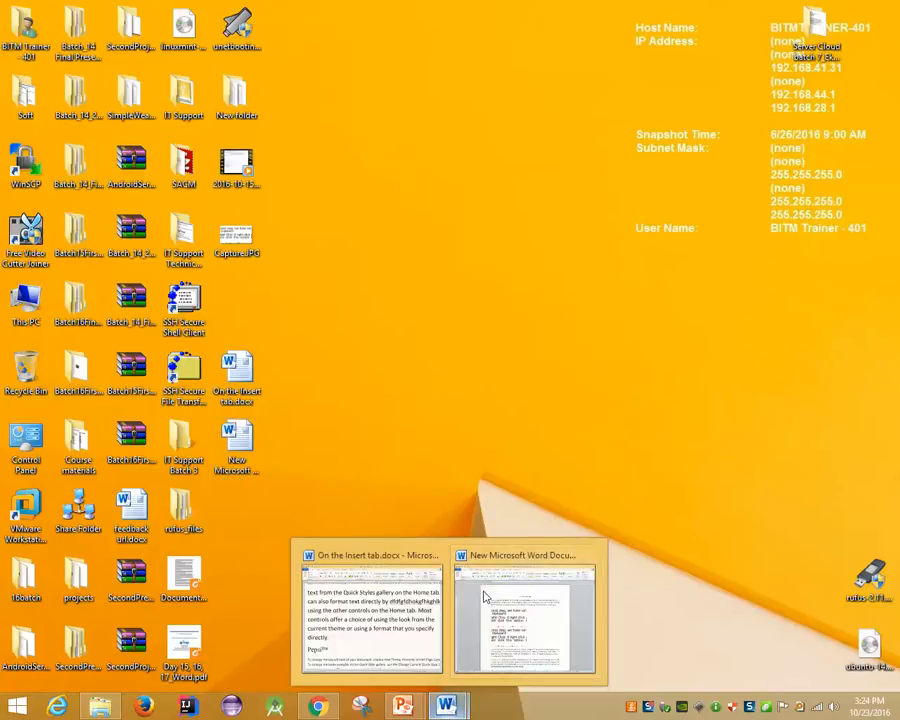
click(484, 597)
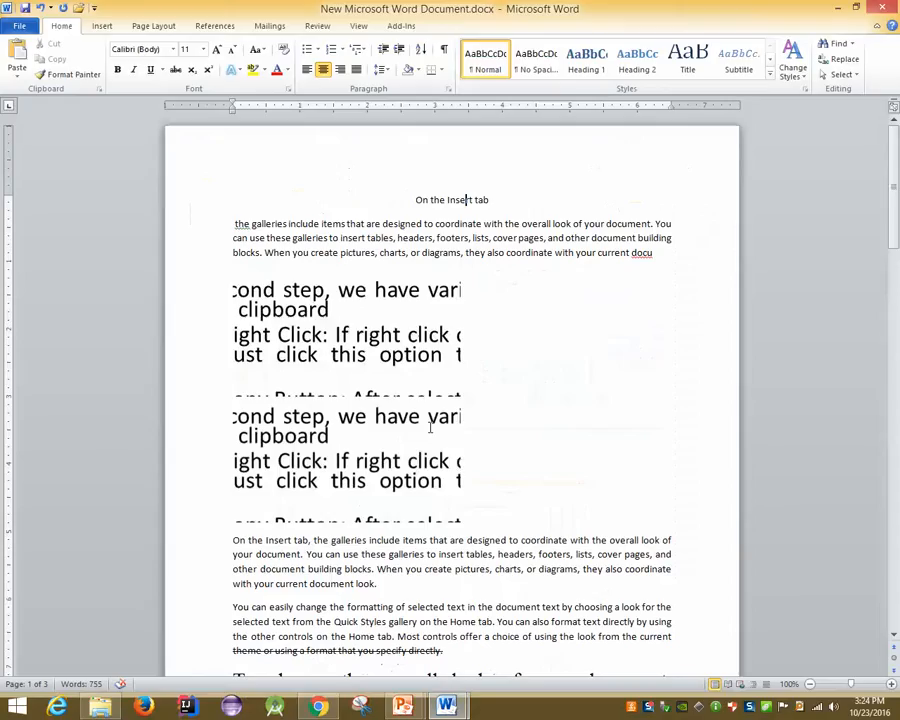
scroll(430, 420, down, 5)
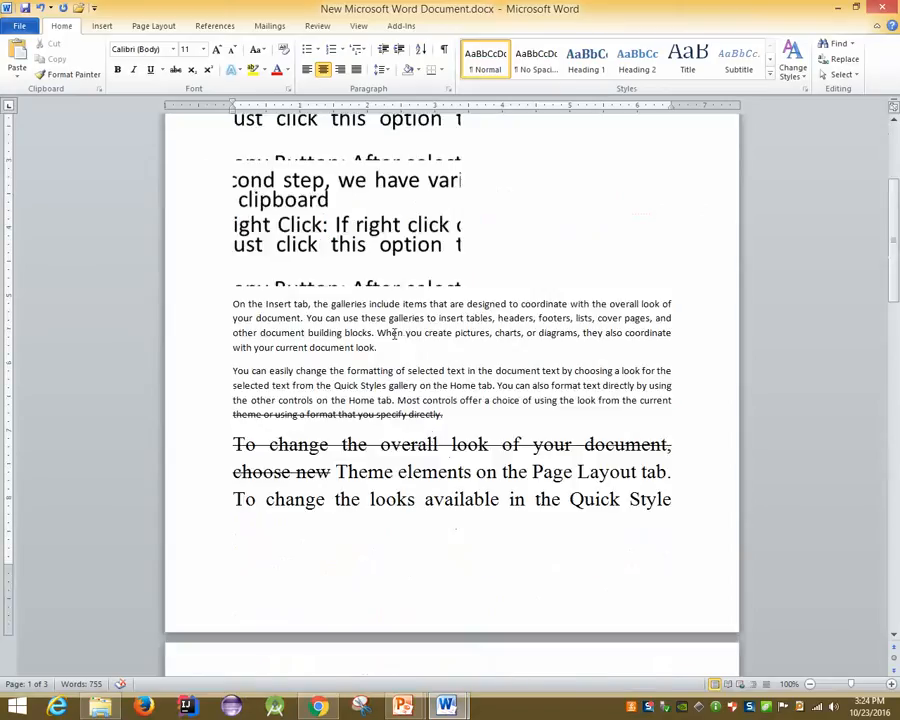
click(450, 347)
key(Return)
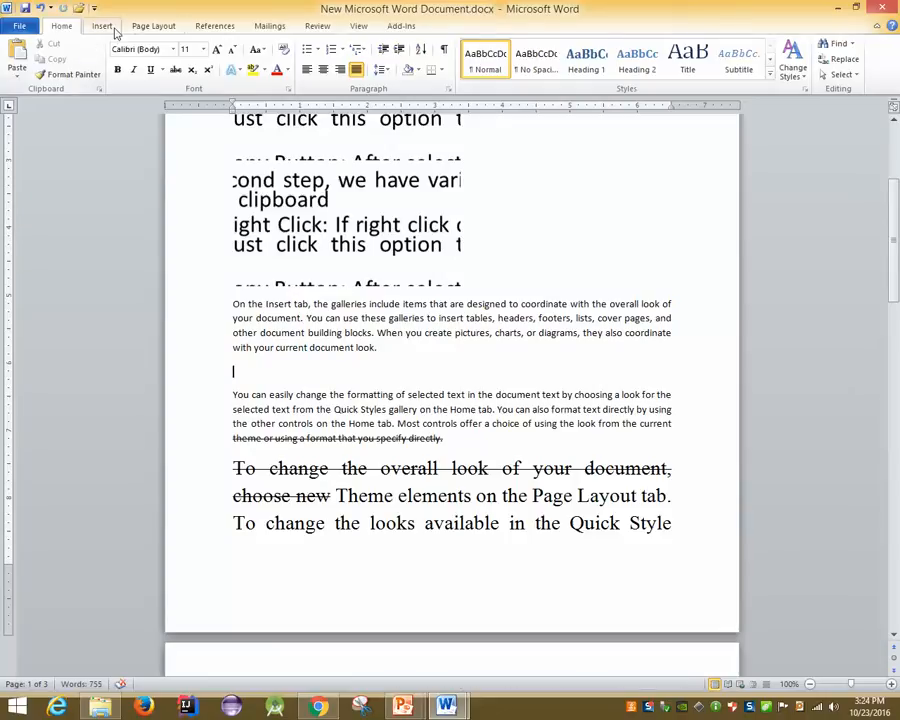
click(102, 26)
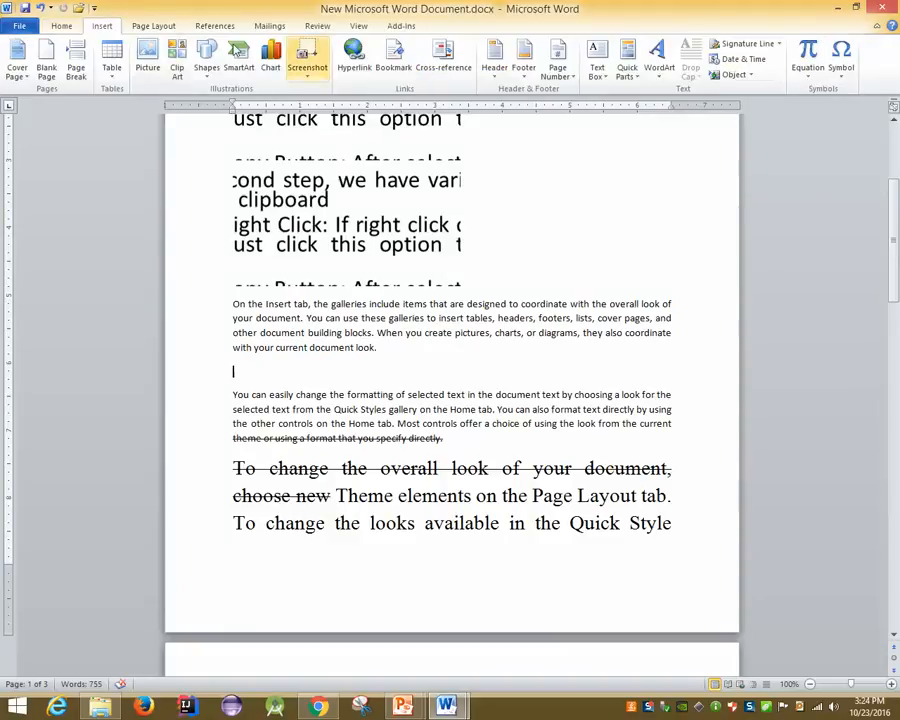
click(52, 28)
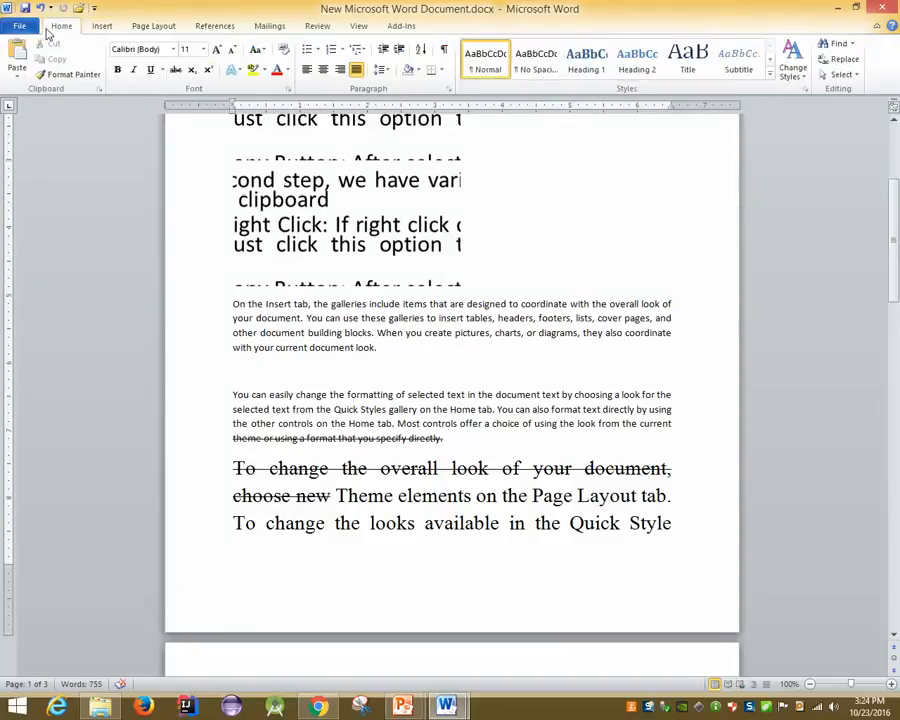
click(319, 50)
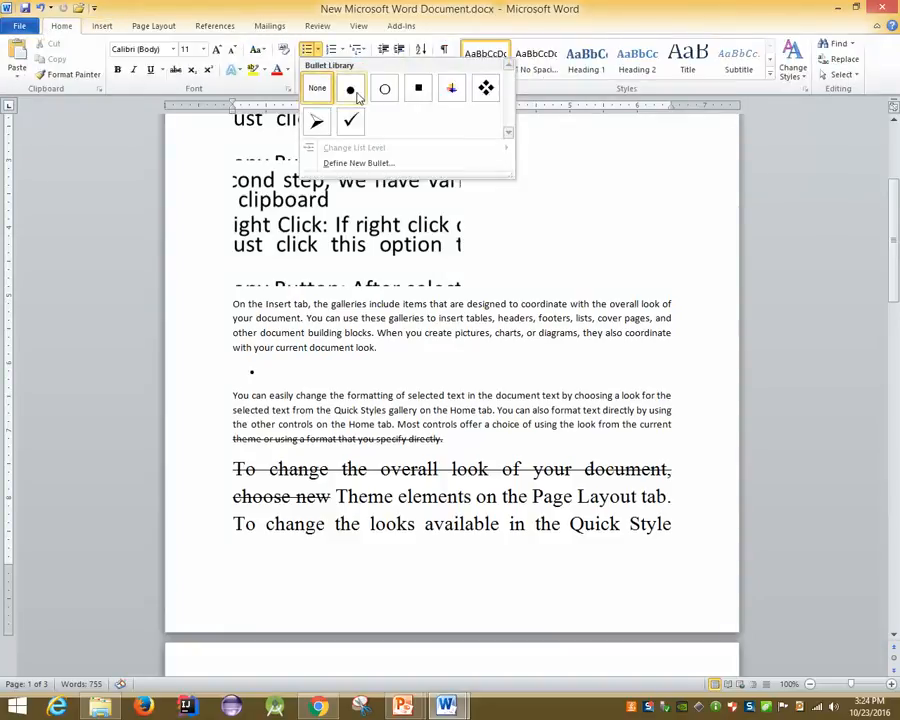
click(344, 50)
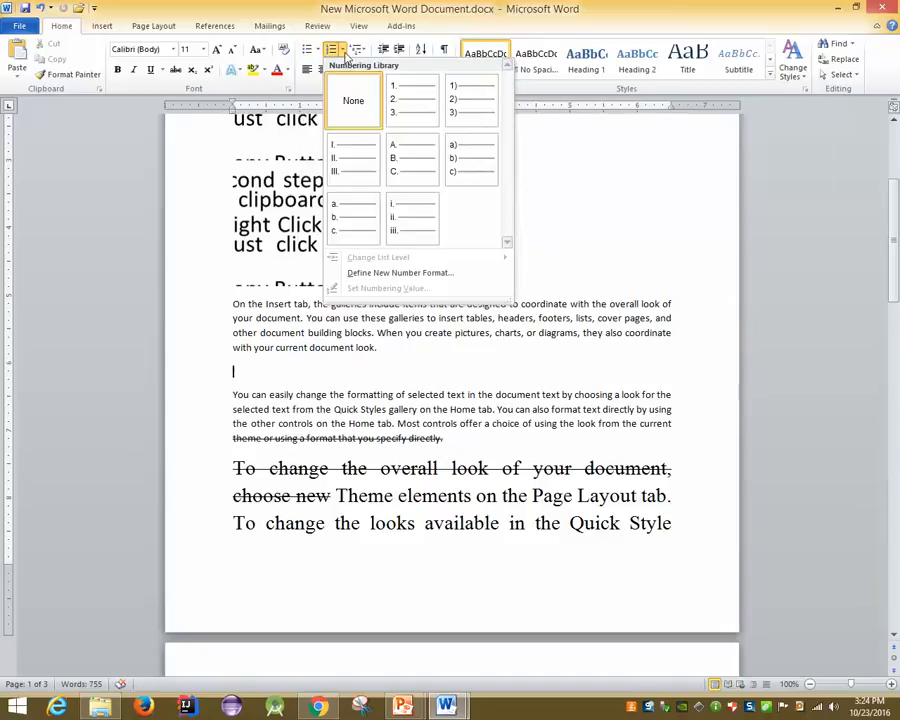
click(397, 118)
Type five placeholder list items, from 'jsdjfjdsafhafdg' to 'fgdfjgjjg'
text(jsdjfjdsafhafdg)
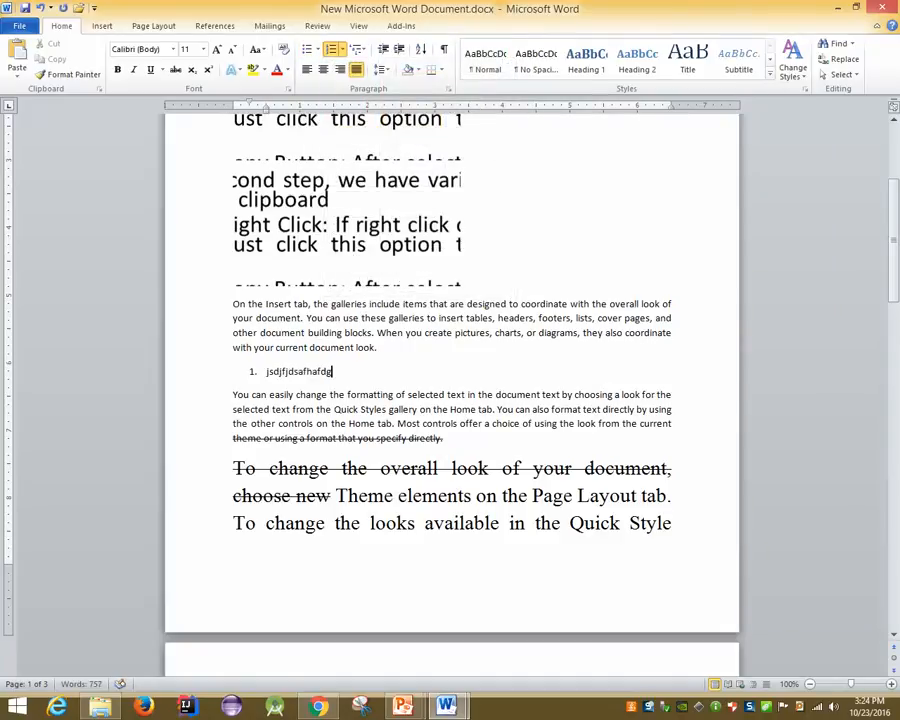
key(Return)
text(sdfjjhsfgg)
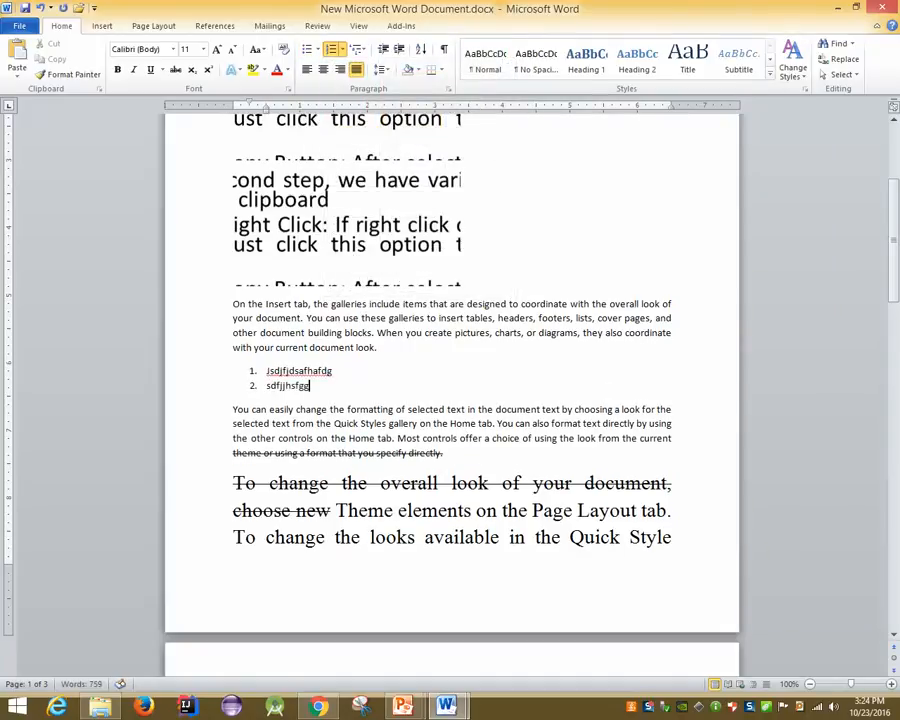
key(Return)
text(sdfhdfghdfg)
key(Return)
text(sdfjjfgjjdfg)
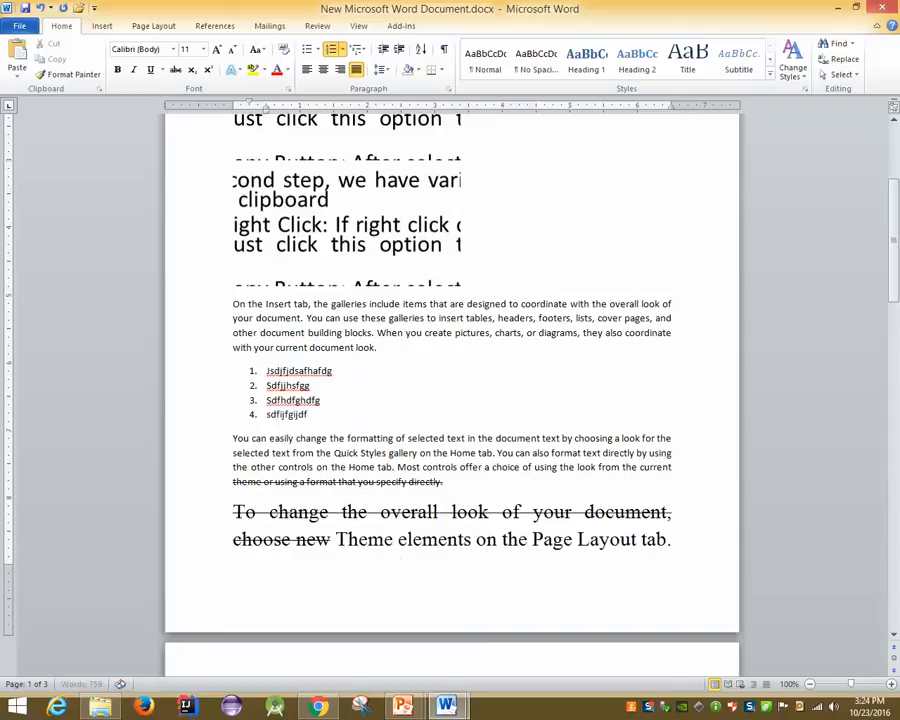
key(Return)
text(fgdfjgjjg)
right_click(515, 272)
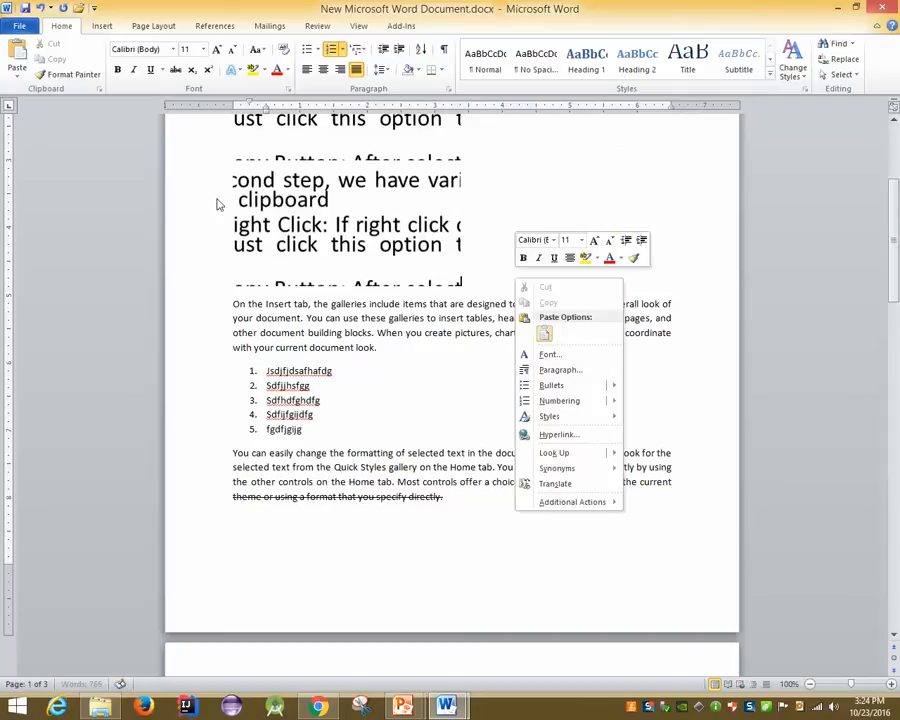
Select the list items and drag the ruler's left indent marker to the right
click(313, 425)
drag(313, 425, 262, 369)
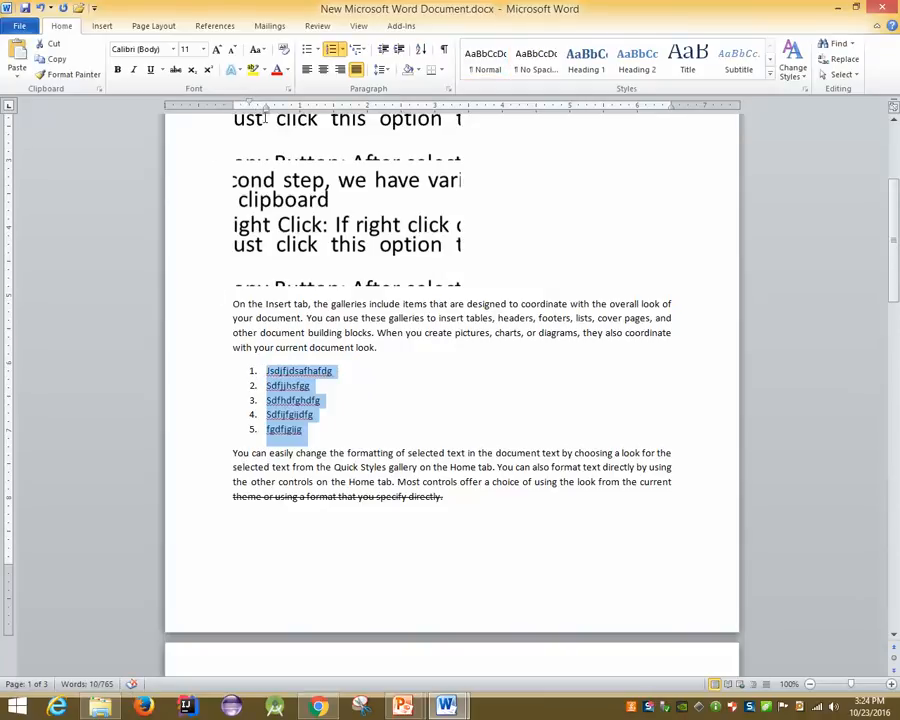
drag(268, 110, 342, 111)
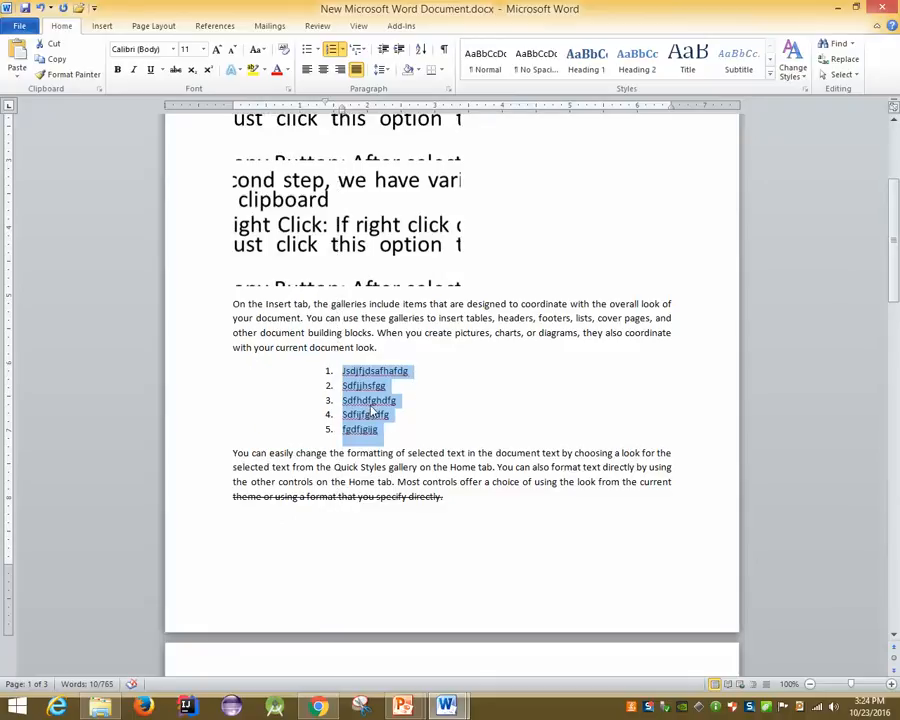
drag(340, 106, 337, 104)
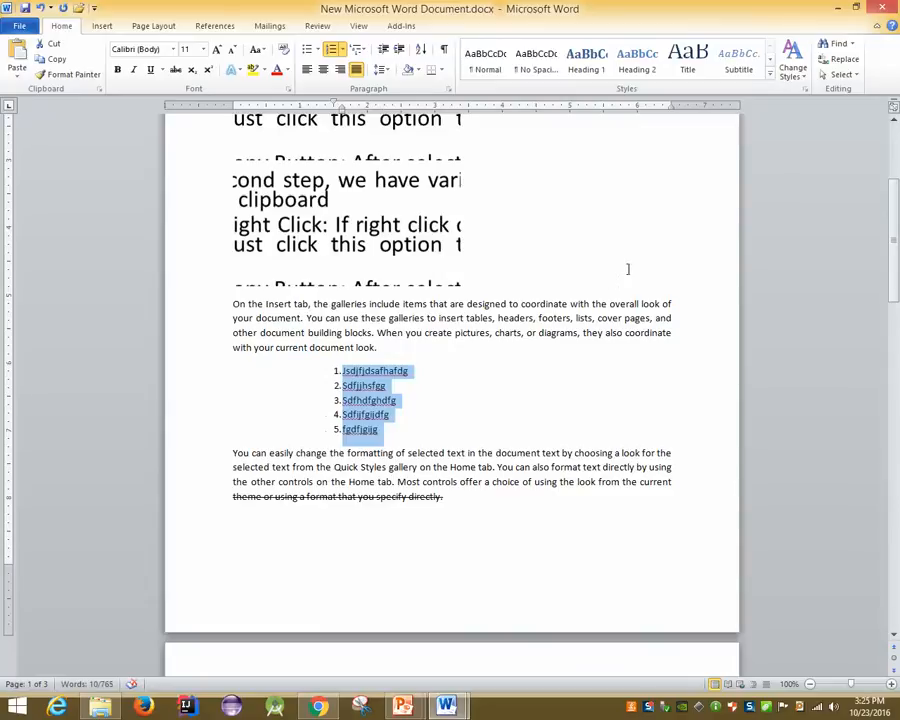
Undo the indent, then demote items 3–5 to sub-items a–c and promote them back, twice
key(ctrl+z)
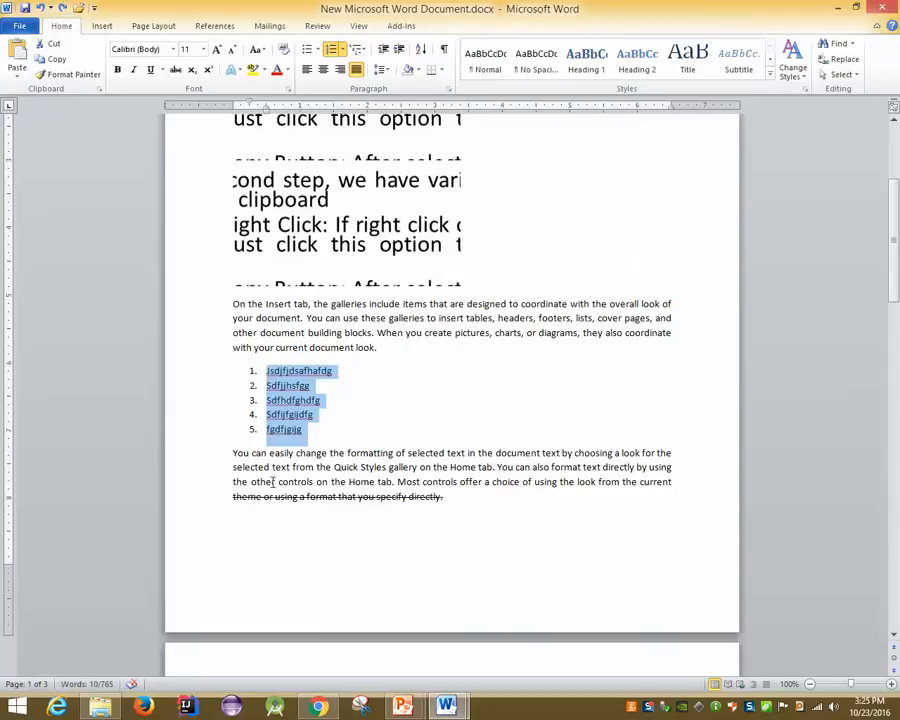
click(310, 428)
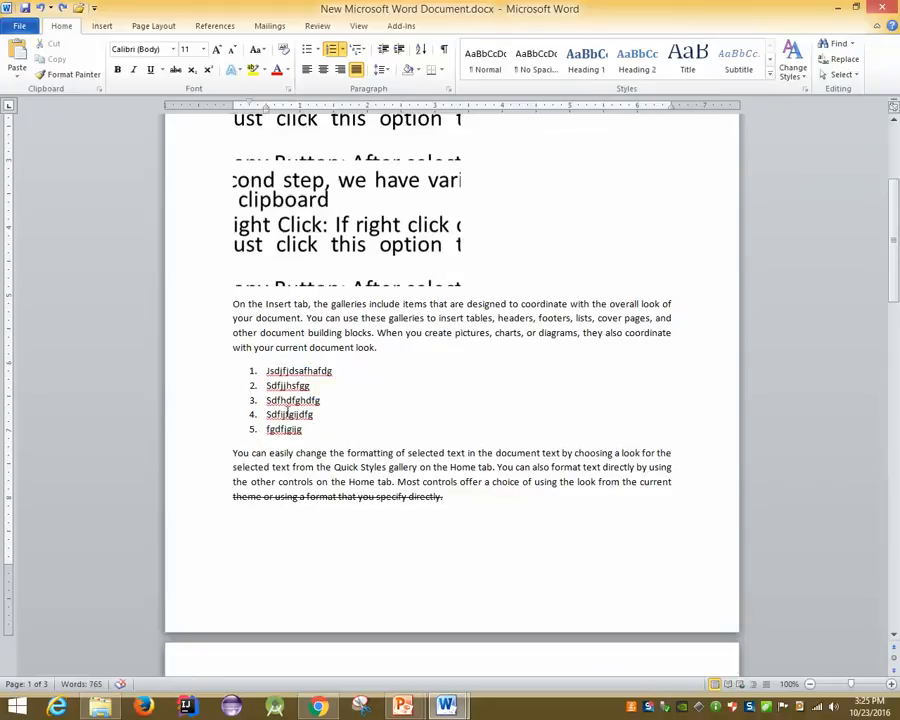
drag(318, 431, 270, 410)
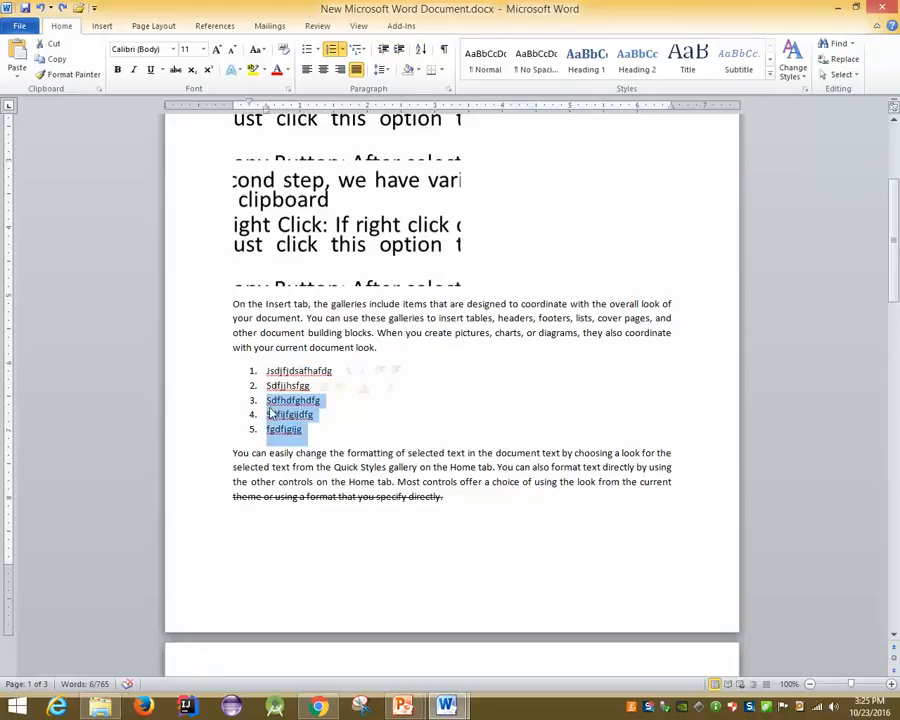
key(Tab)
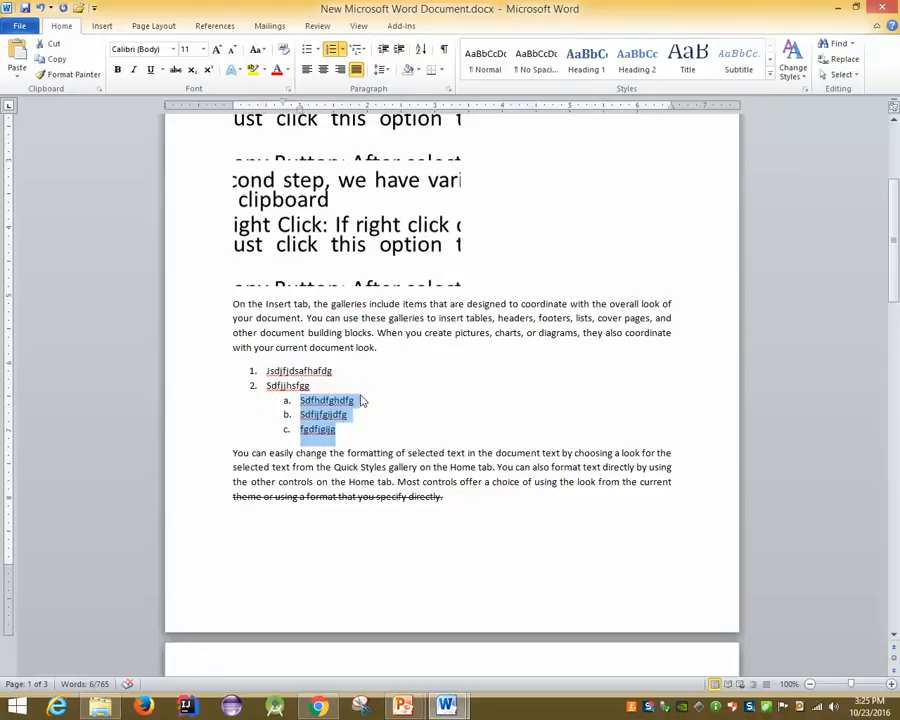
key(shift+Tab)
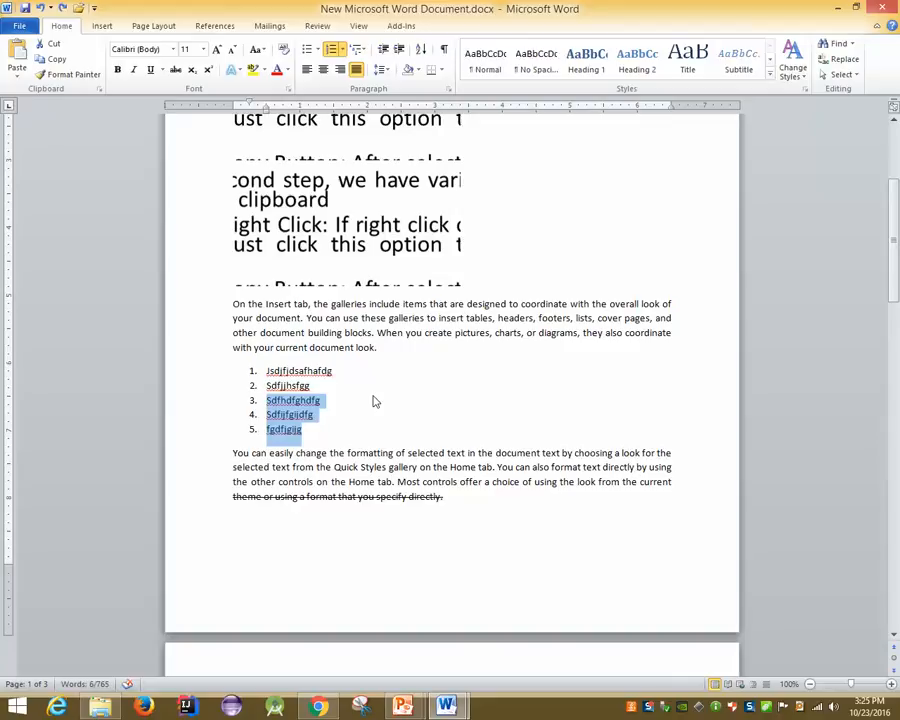
key(Tab)
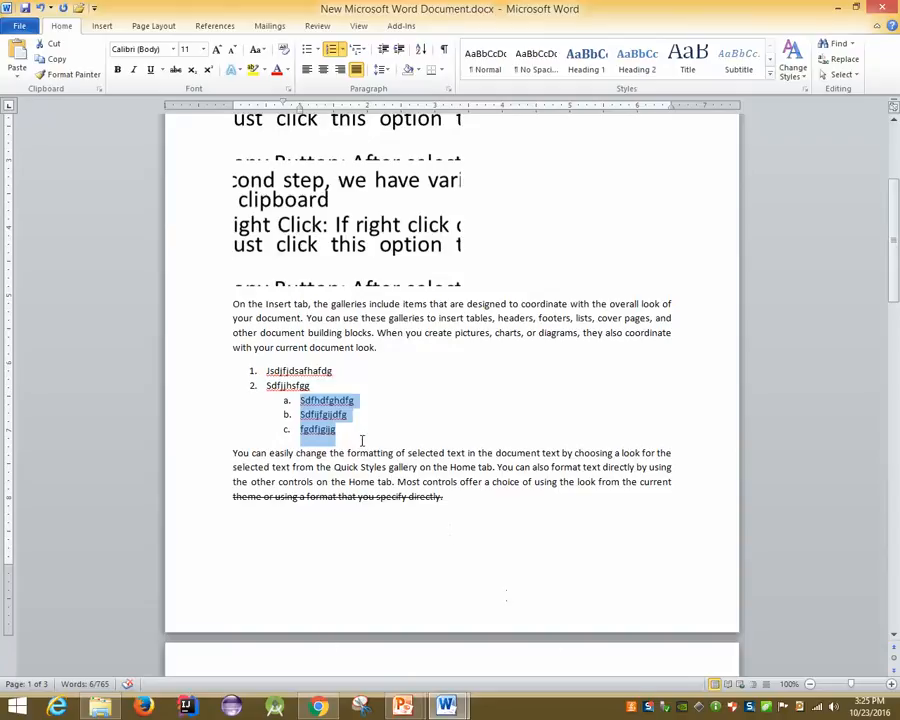
key(shift+Tab)
Insert two new items, 'sdfhgdfg' and 'sdfjhsdfh', after item 2
scroll(362, 440, up, 2)
scroll(362, 440, up, 3)
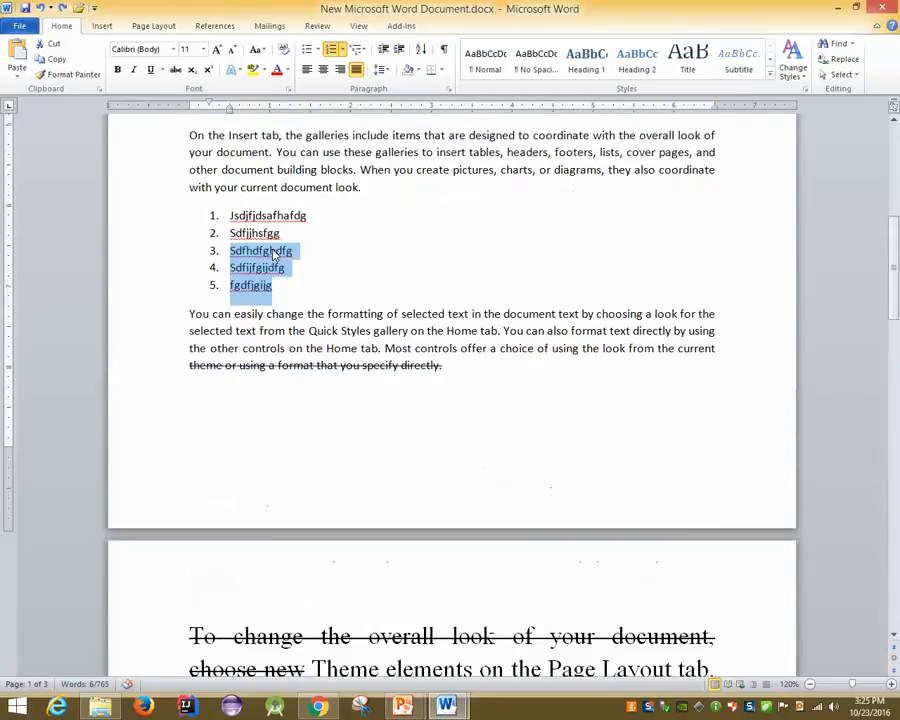
click(273, 253)
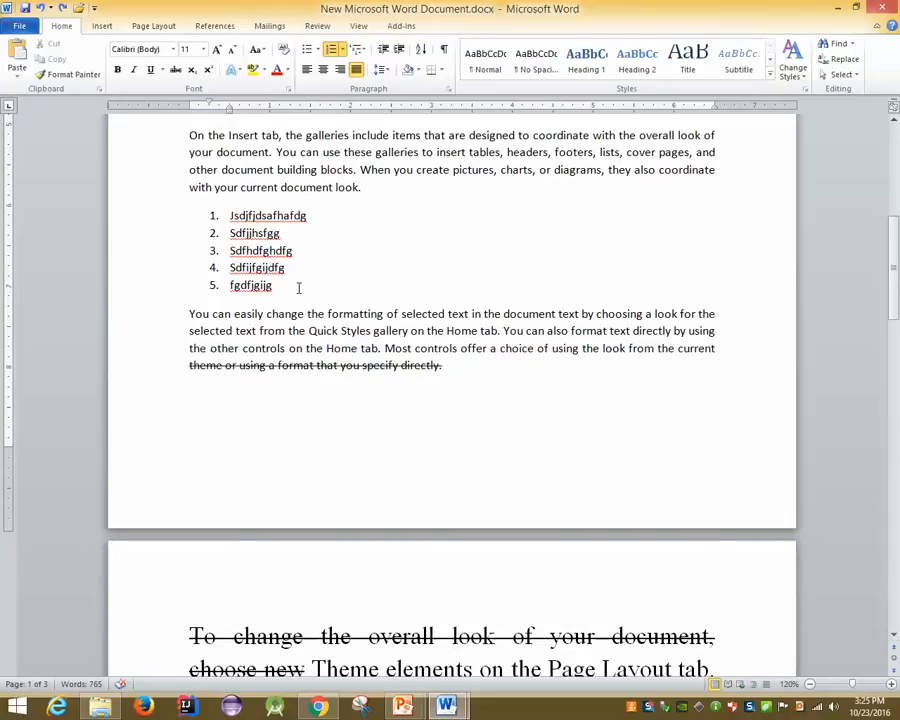
click(290, 233)
key(Return)
text(sdfhgdfg)
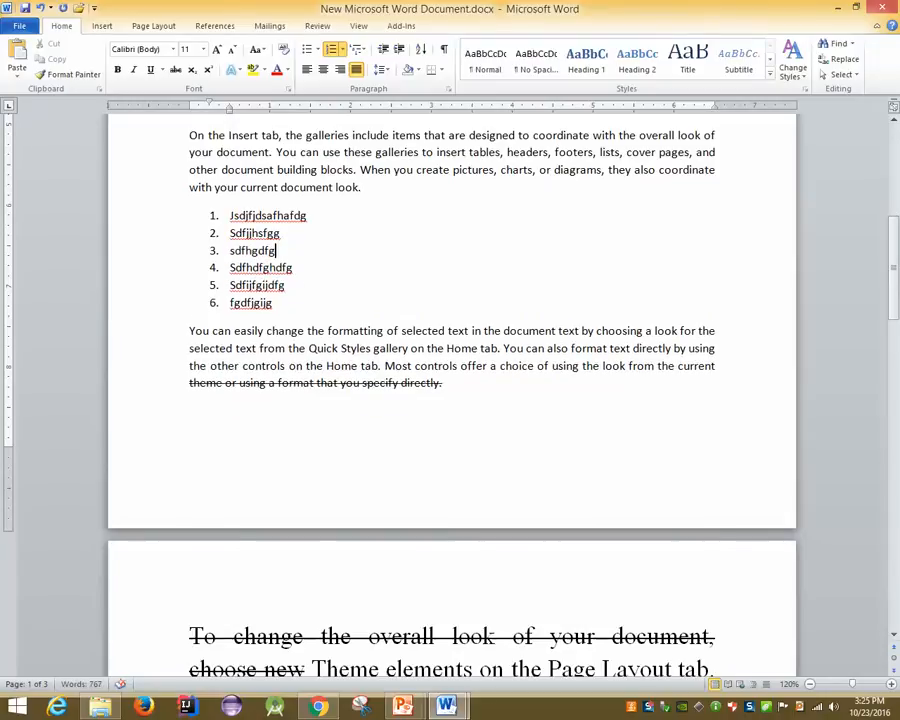
key(Return)
text(sdfjhsdfh)
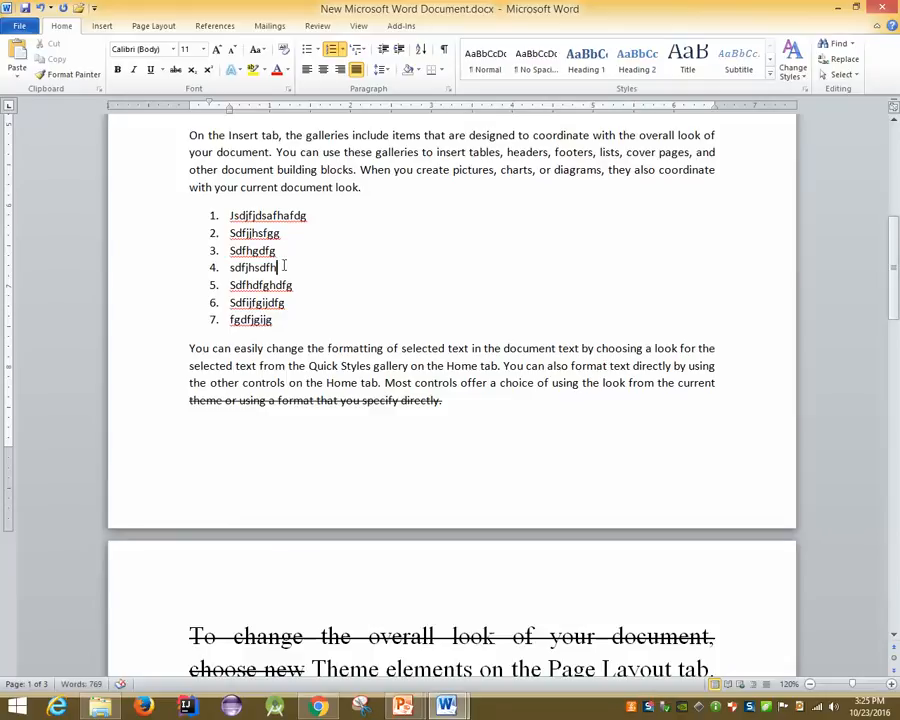
Demote the two new items, delete and restore them, then promote them back to top level
drag(283, 267, 229, 251)
key(Tab)
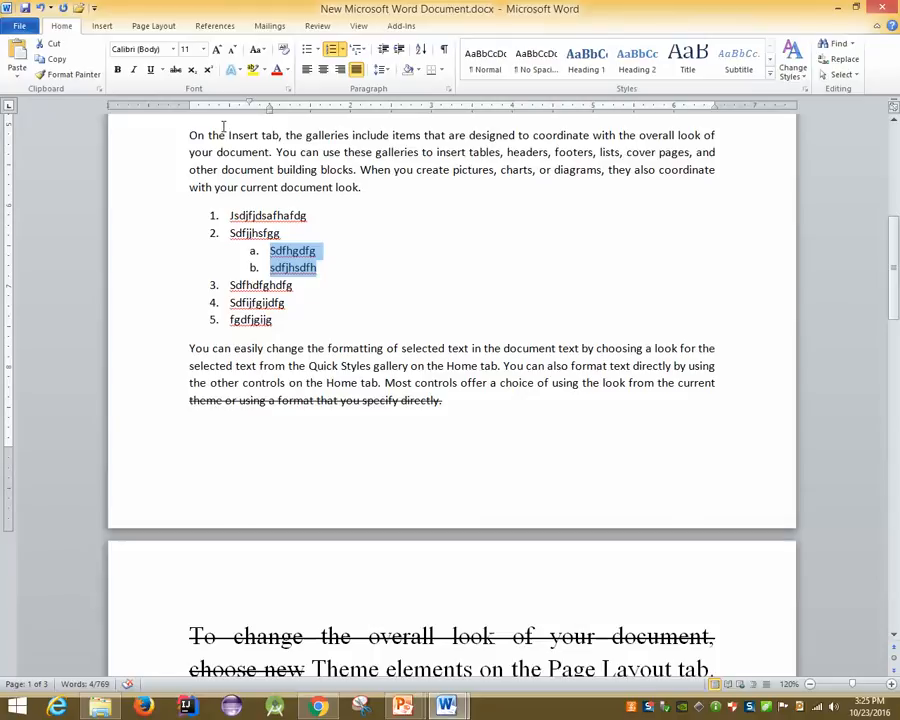
key(Delete)
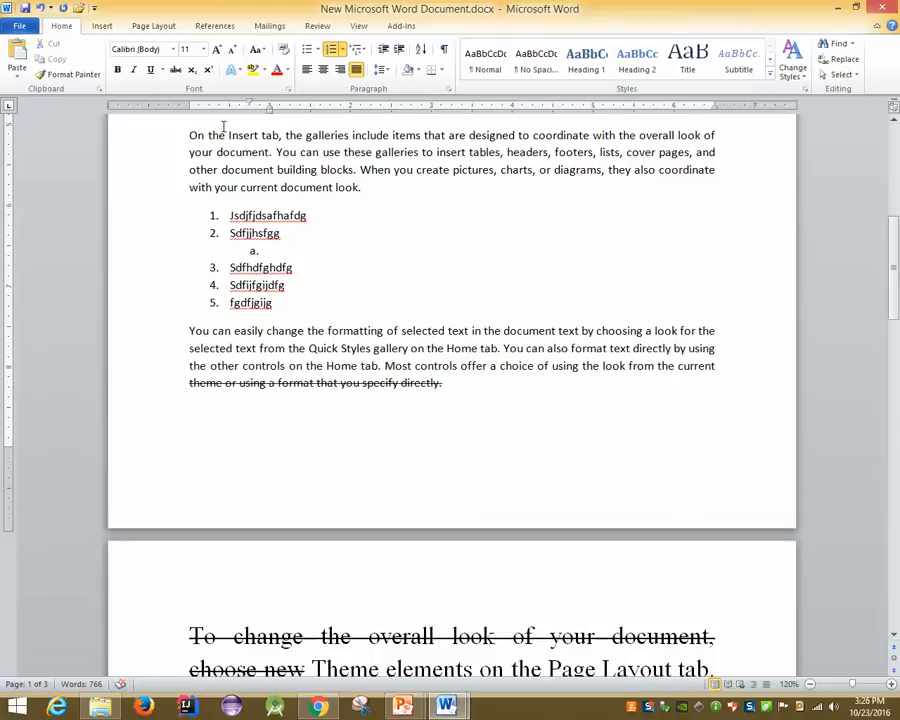
key(ctrl+z)
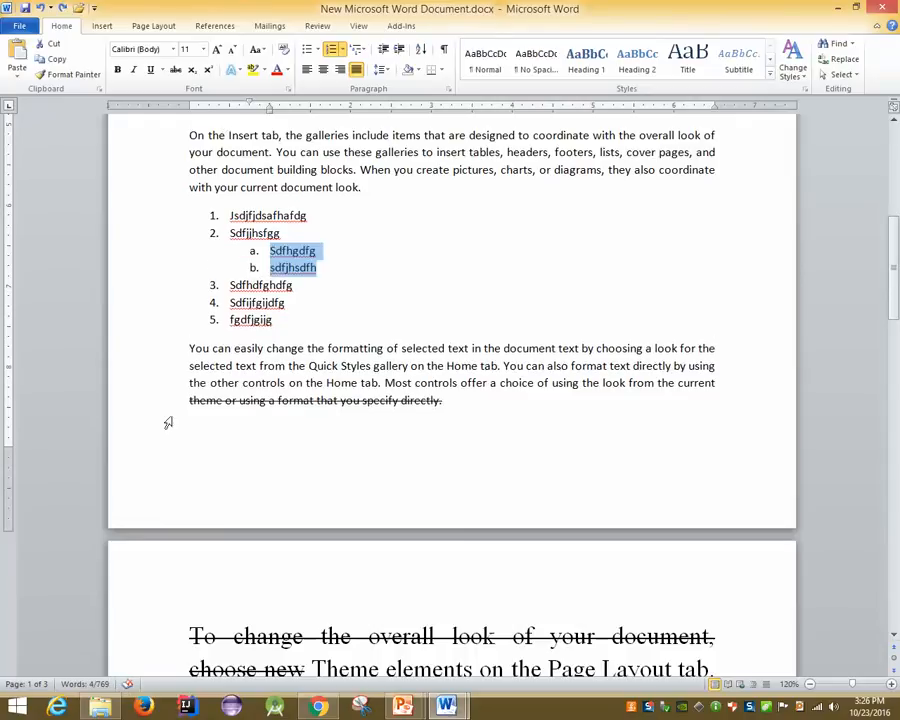
key(shift+Tab)
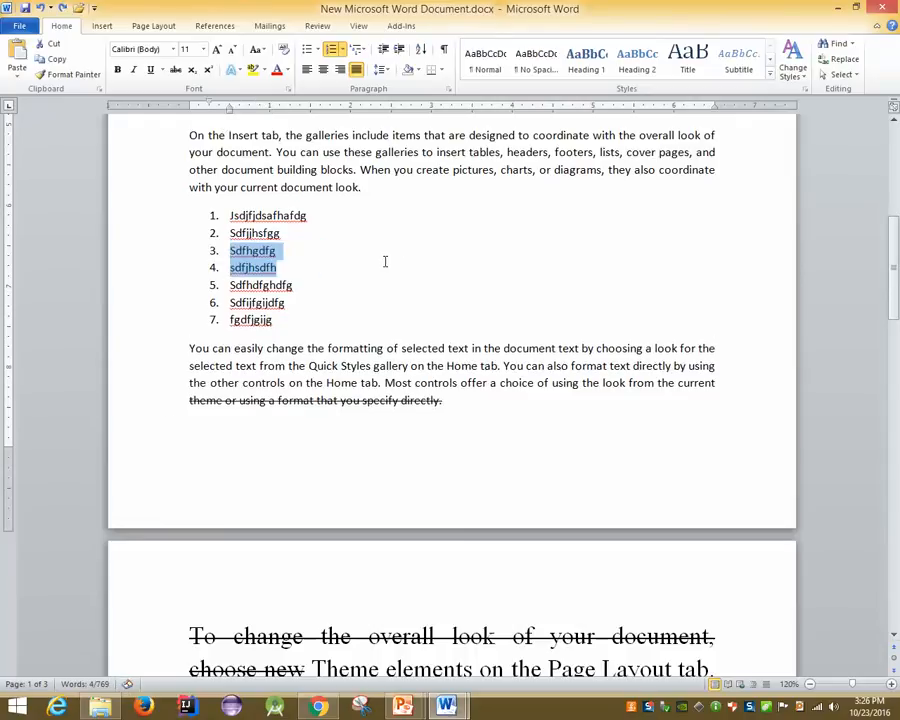
key(Right)
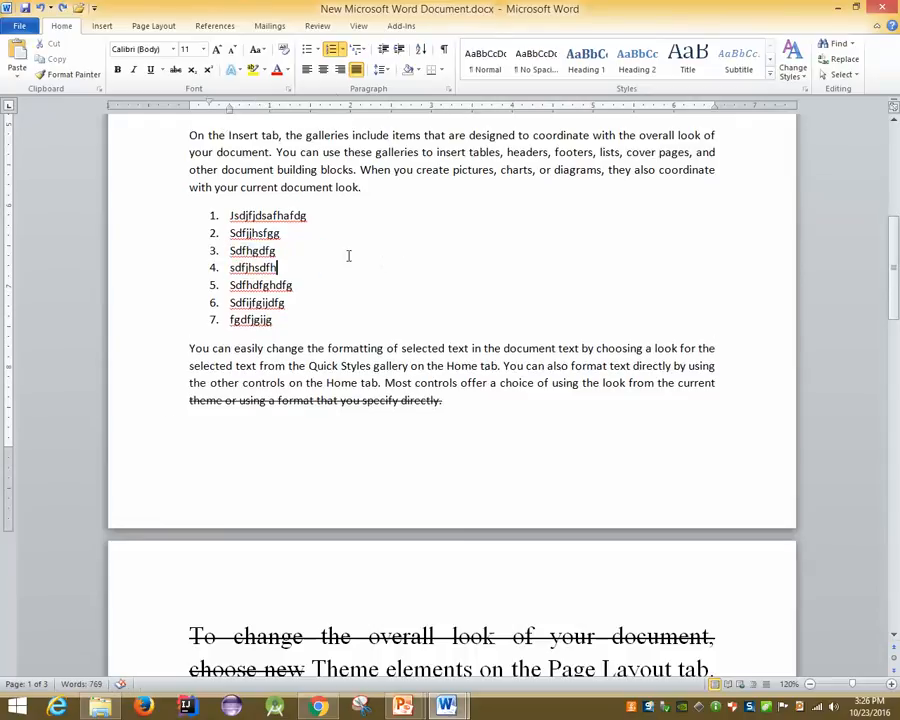
Select items 3–4 and try a 1) 2) multilevel list style, then undo it
click(362, 50)
click(357, 5)
drag(283, 267, 226, 250)
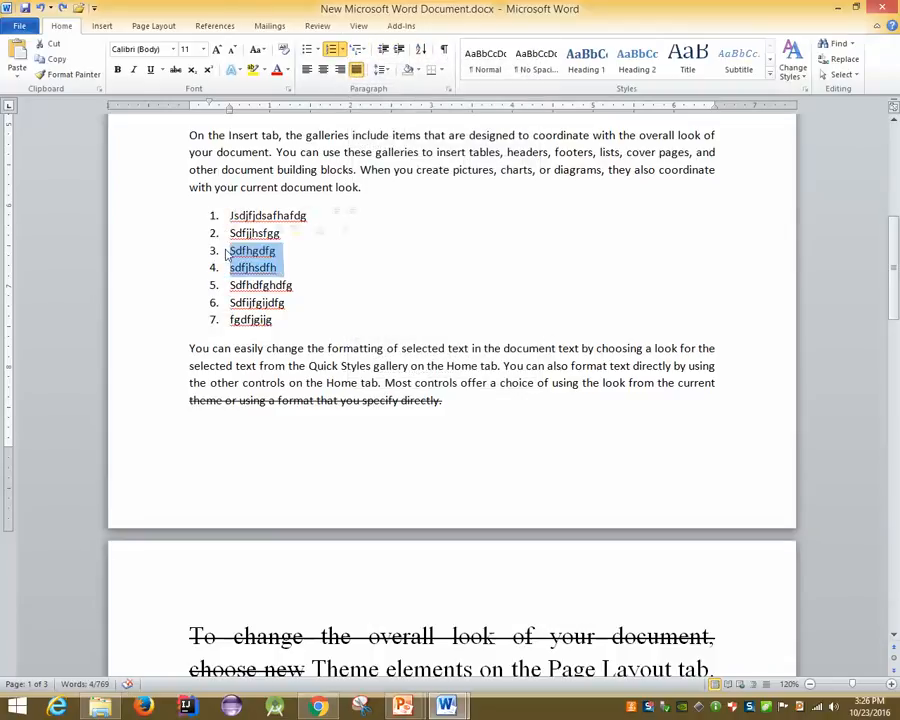
click(366, 55)
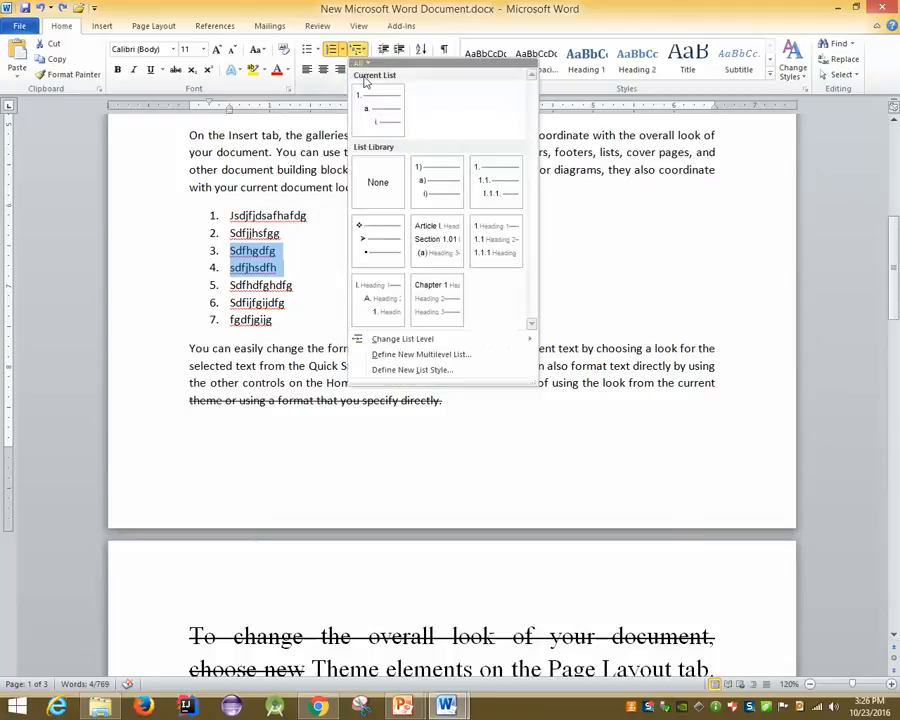
click(424, 178)
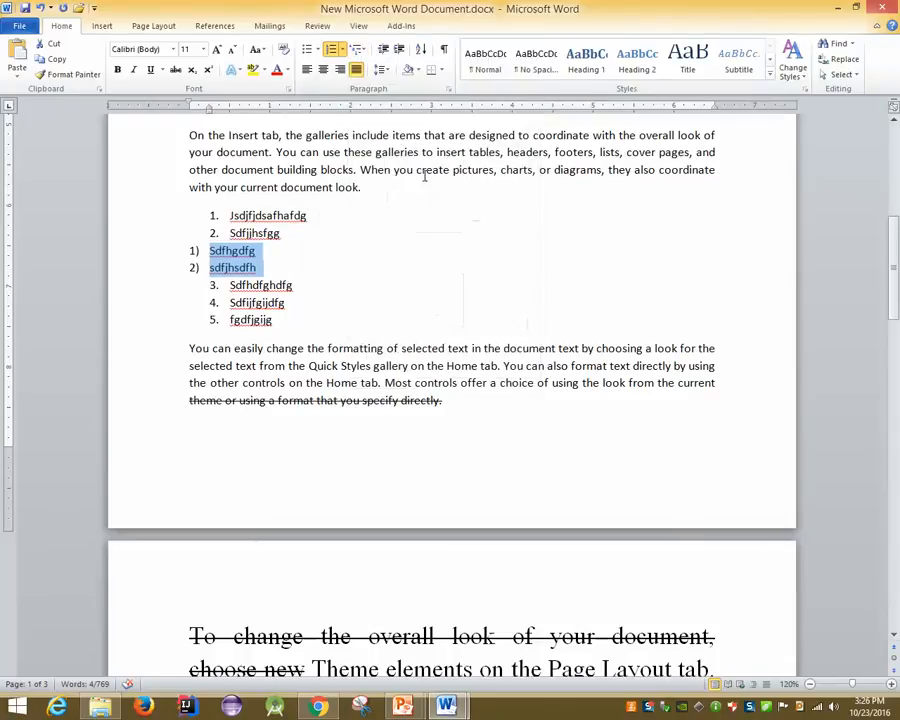
key(ctrl+z)
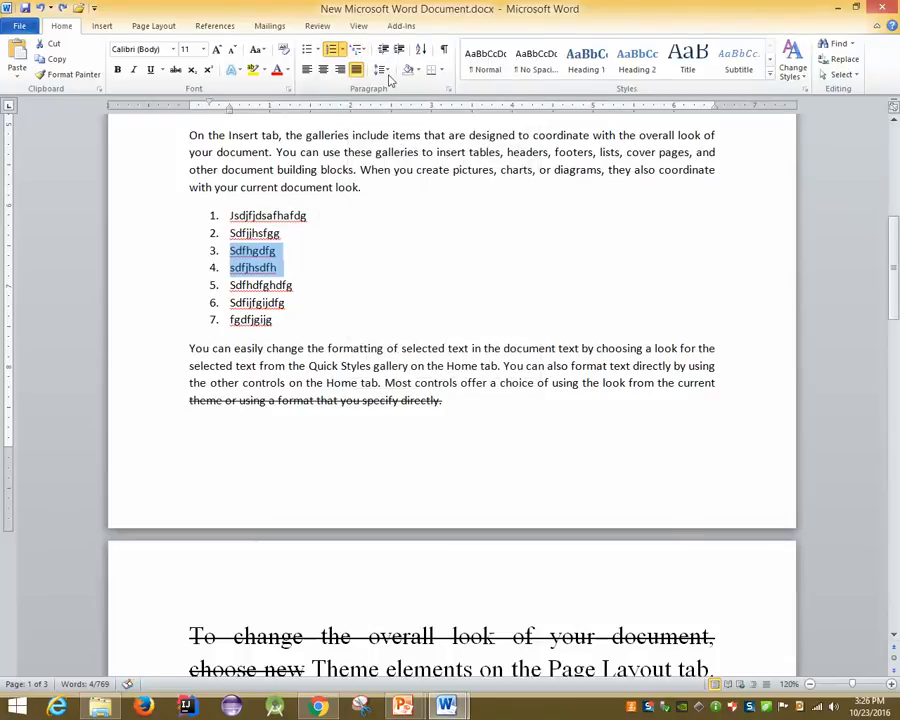
Try demoting the two items to lettered sub-items via Change List Level, undoing it each time
click(366, 55)
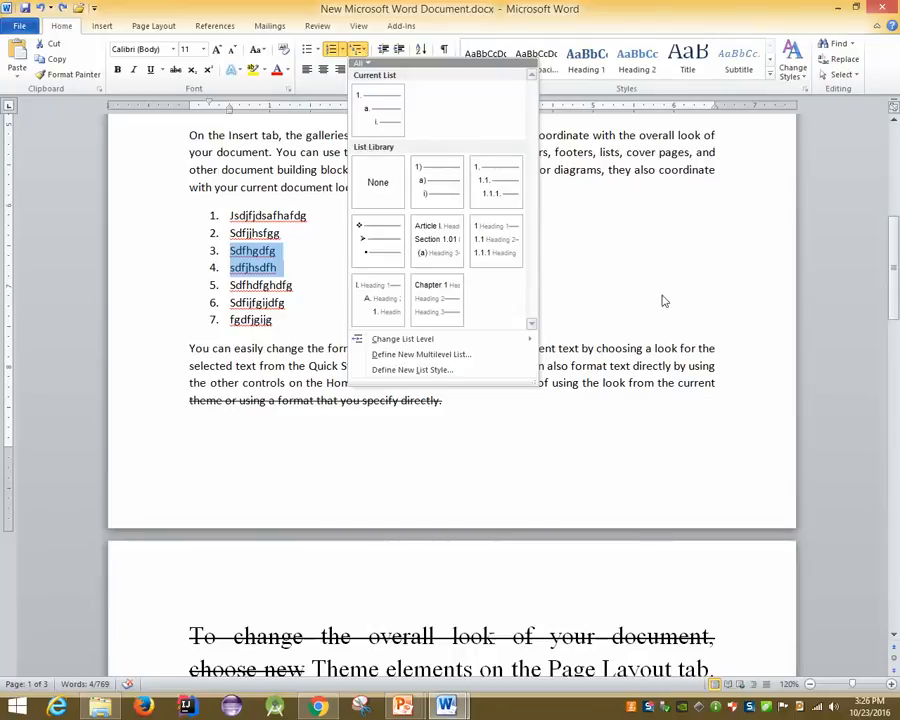
mouse_move(433, 190)
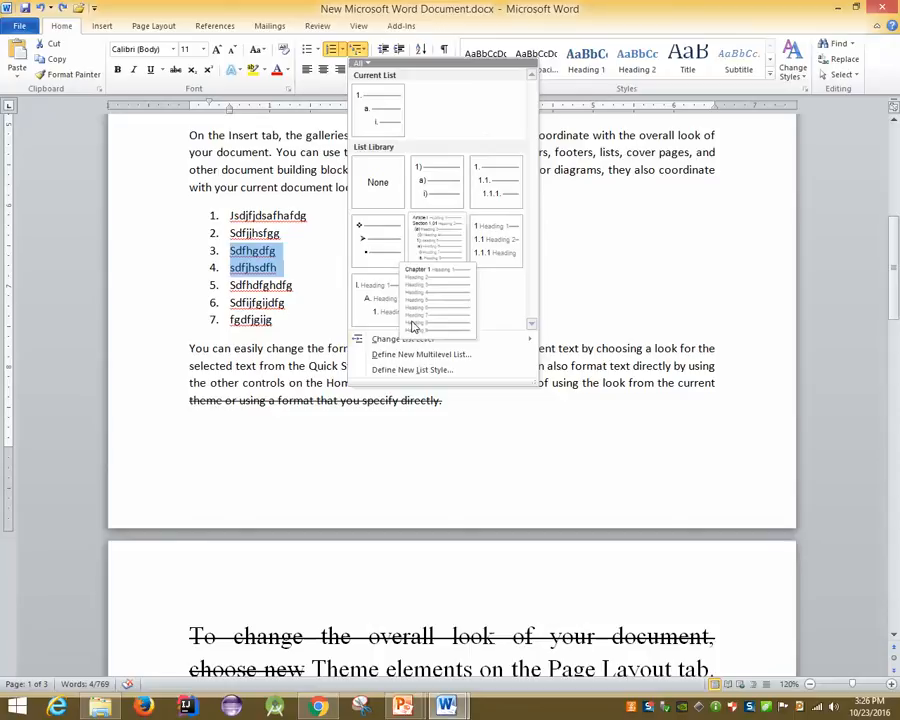
mouse_move(416, 345)
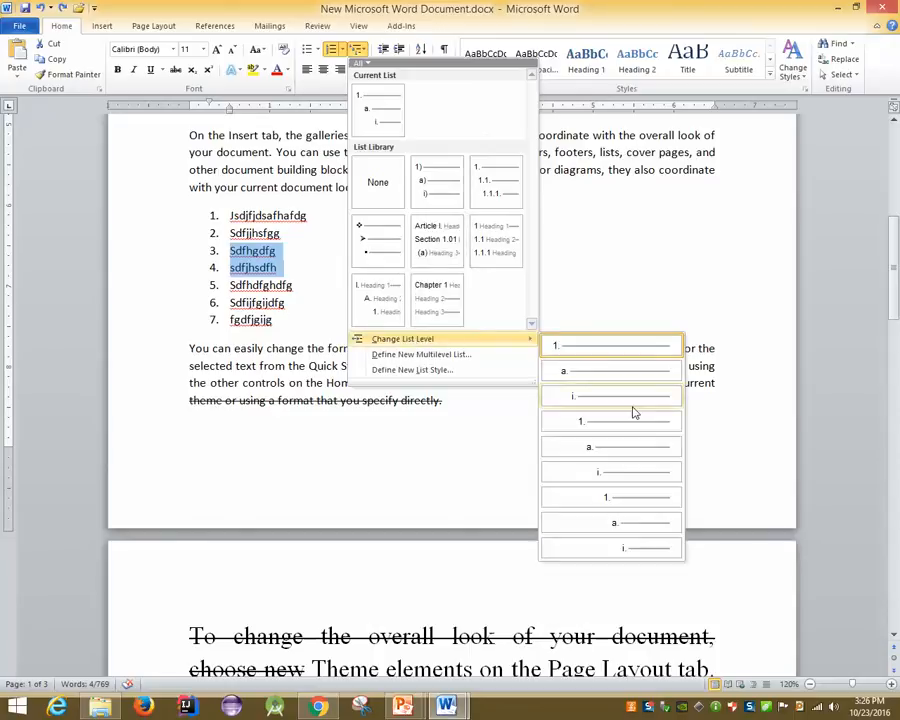
click(589, 378)
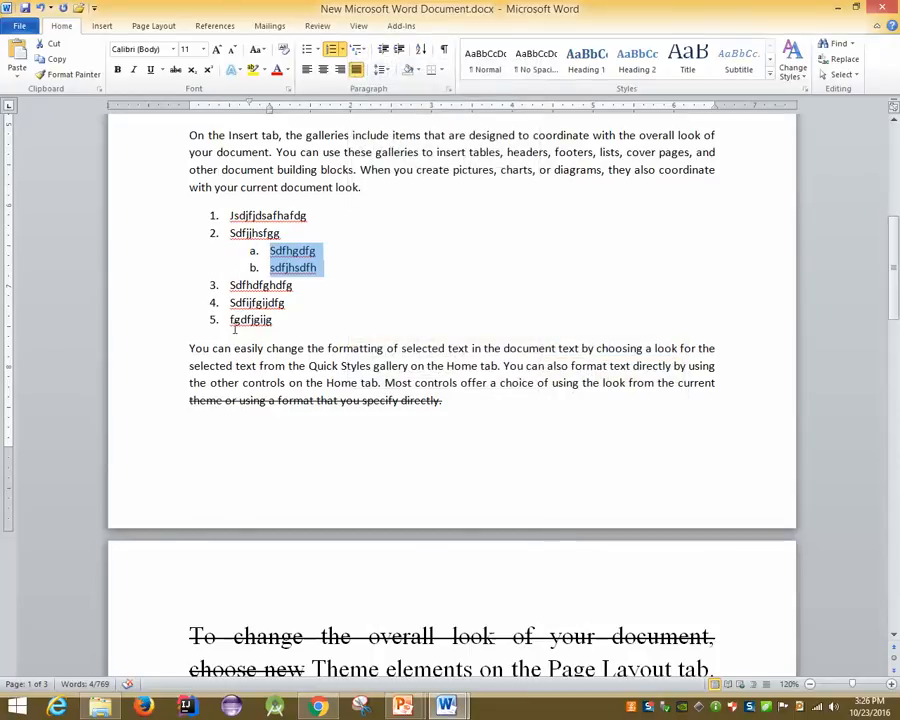
key(ctrl+z)
click(361, 50)
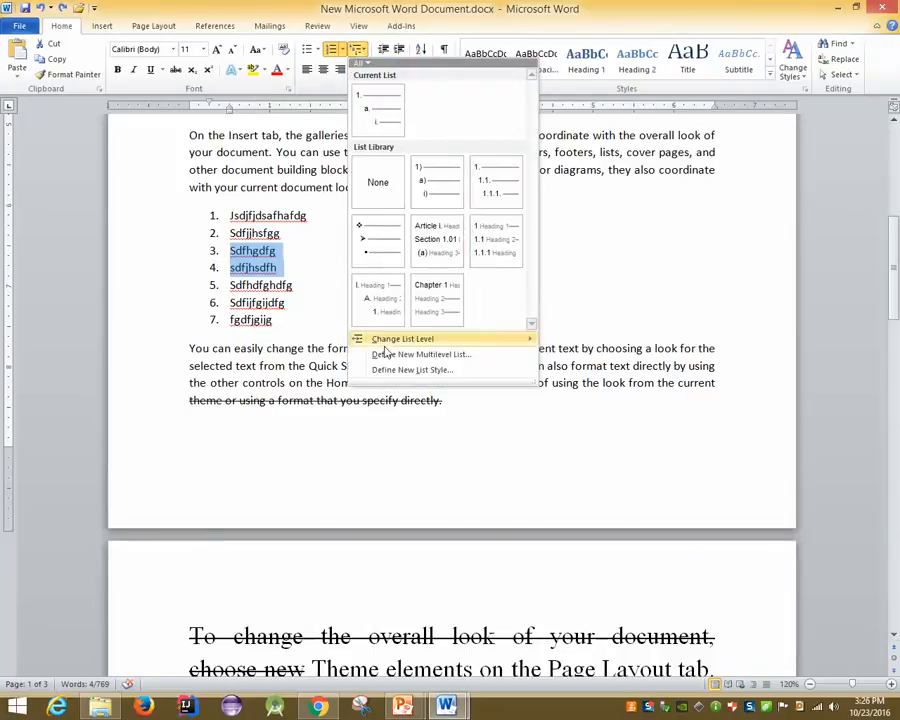
mouse_move(384, 348)
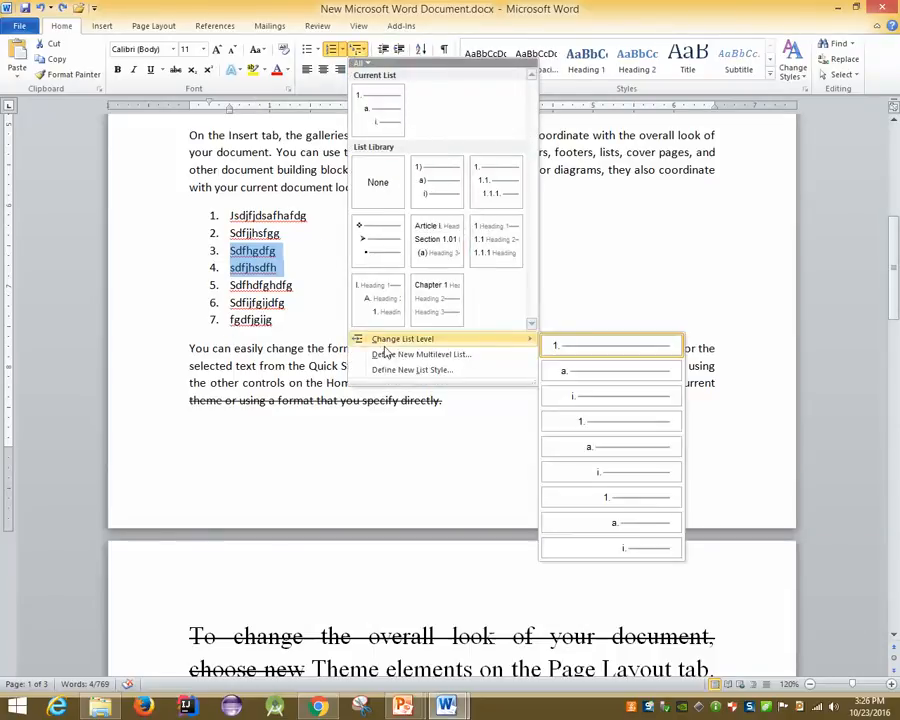
click(597, 374)
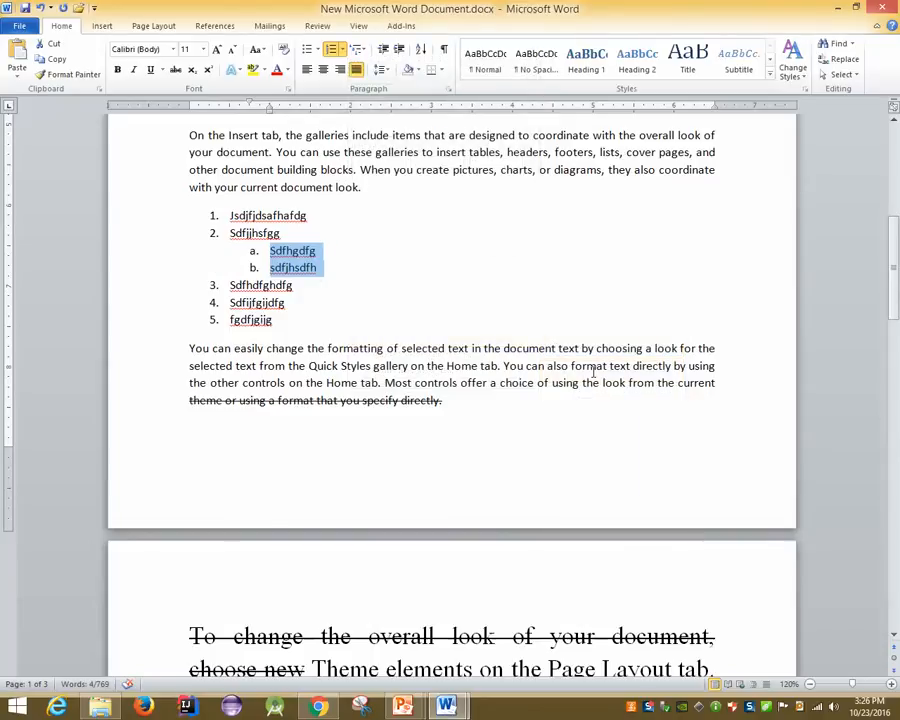
key(shift+Tab)
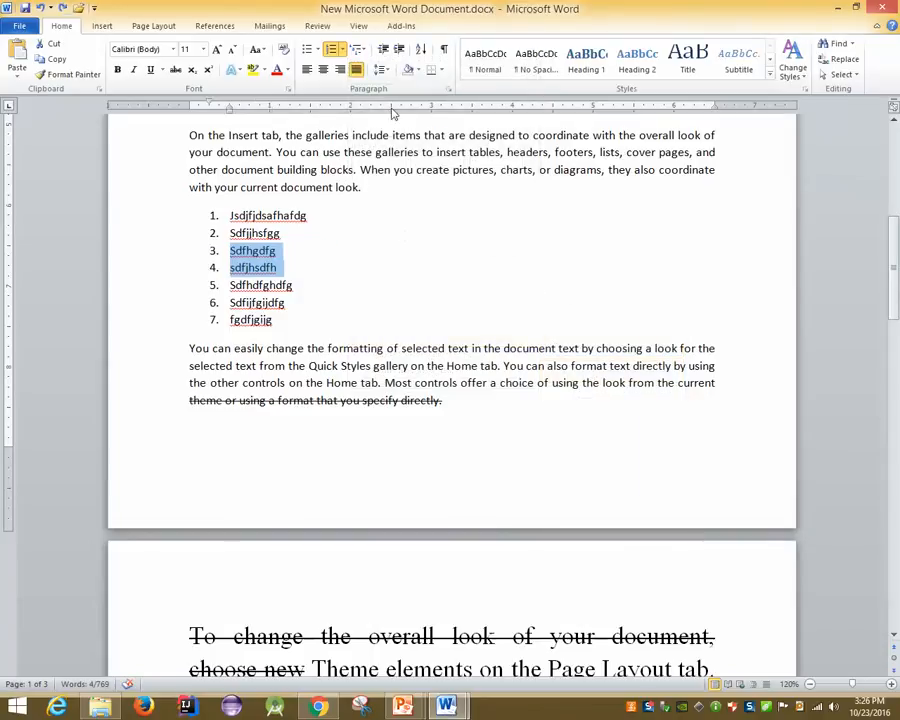
Set the two items to the third list level, numbered i. and ii
click(357, 49)
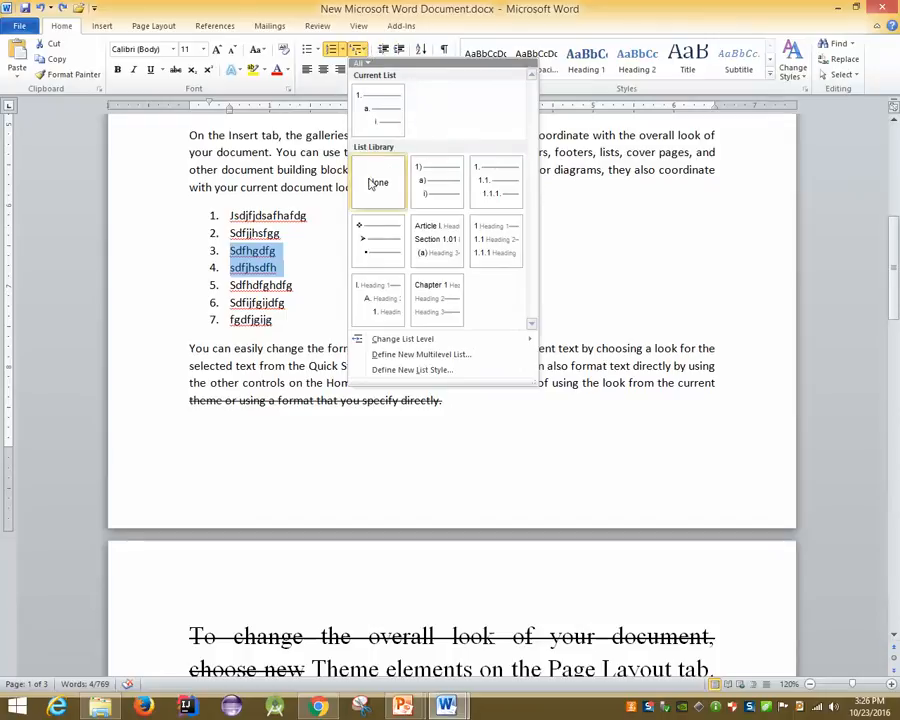
mouse_move(378, 342)
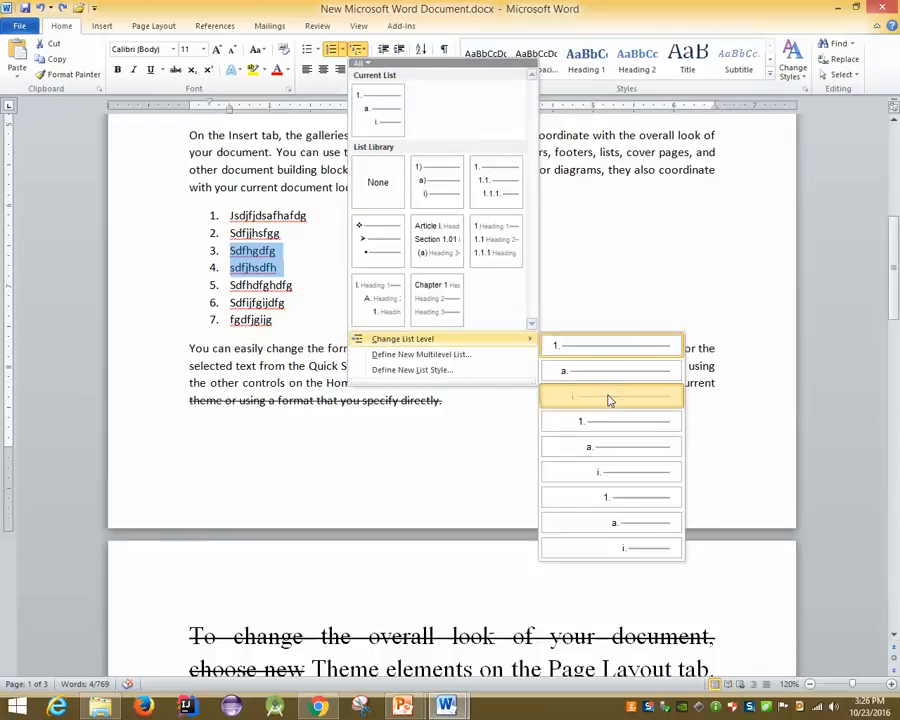
click(610, 398)
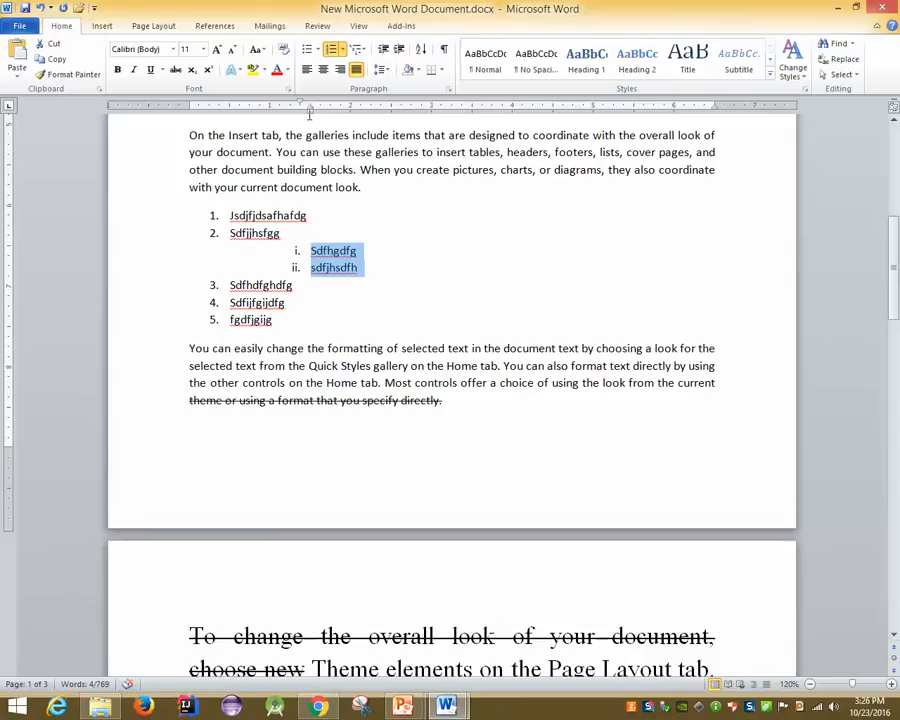
Drag the left indent marker left so sub-items i. and ii. sit just under item 2
drag(311, 110, 254, 110)
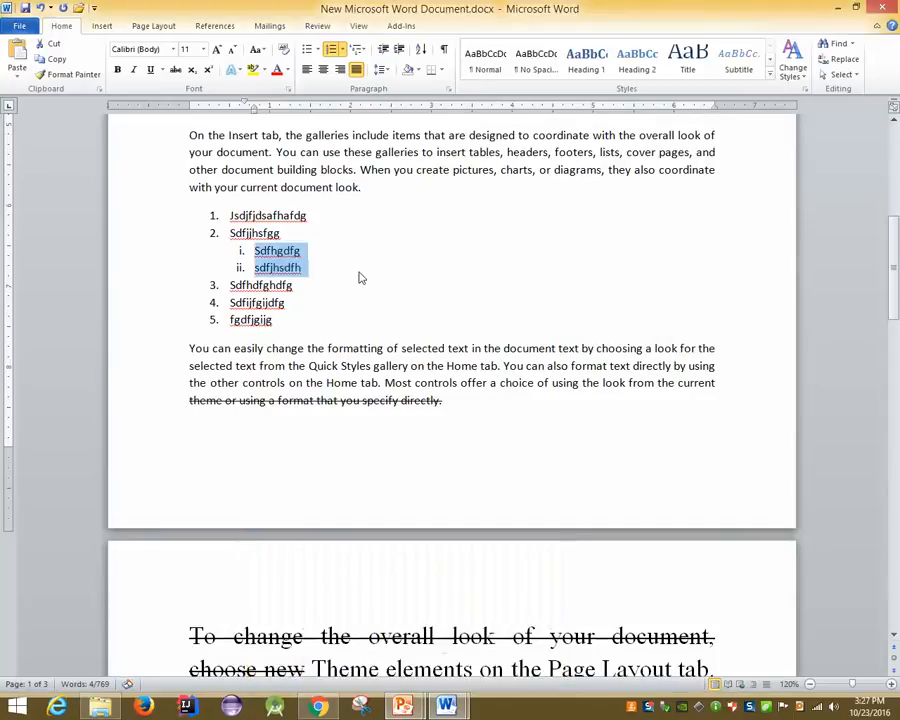
click(360, 271)
scroll(358, 268, up, 1)
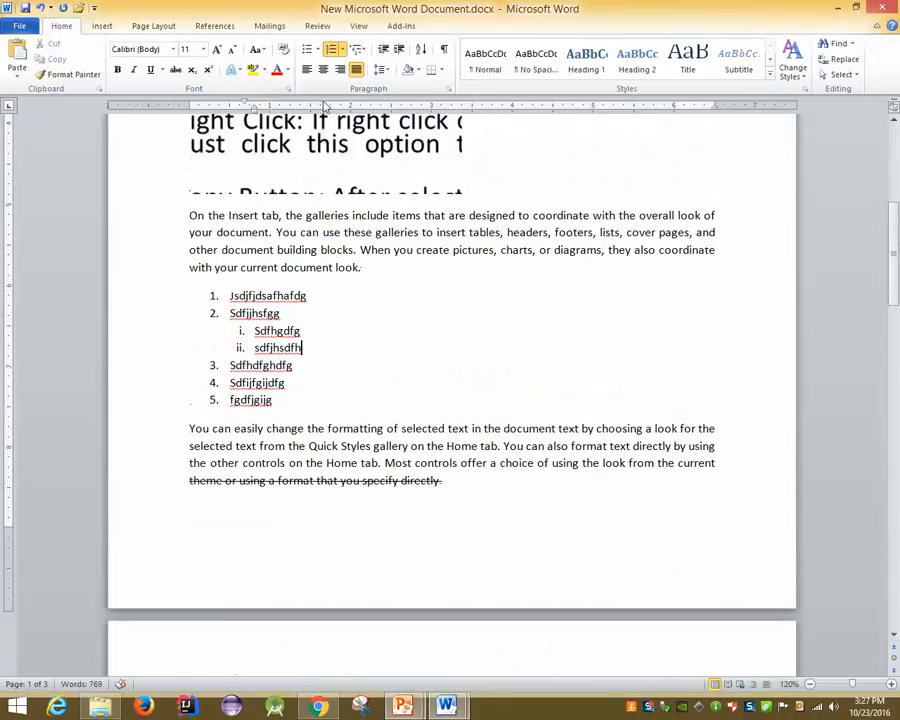
click(281, 254)
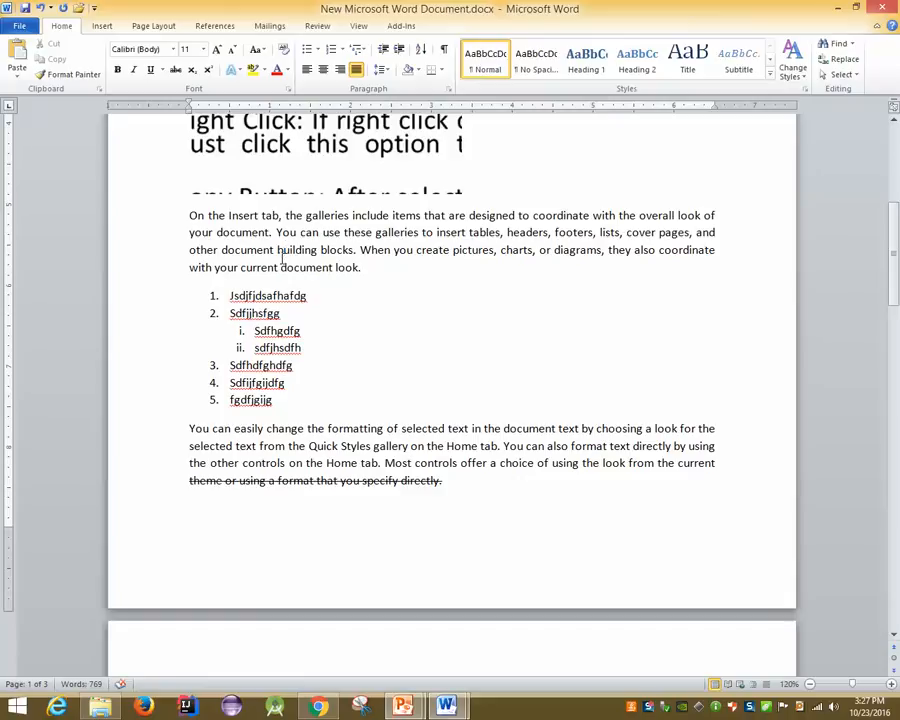
Advance the PowerPoint slide show to the 'Set Line Spacing' slide
mouse_move(425, 712)
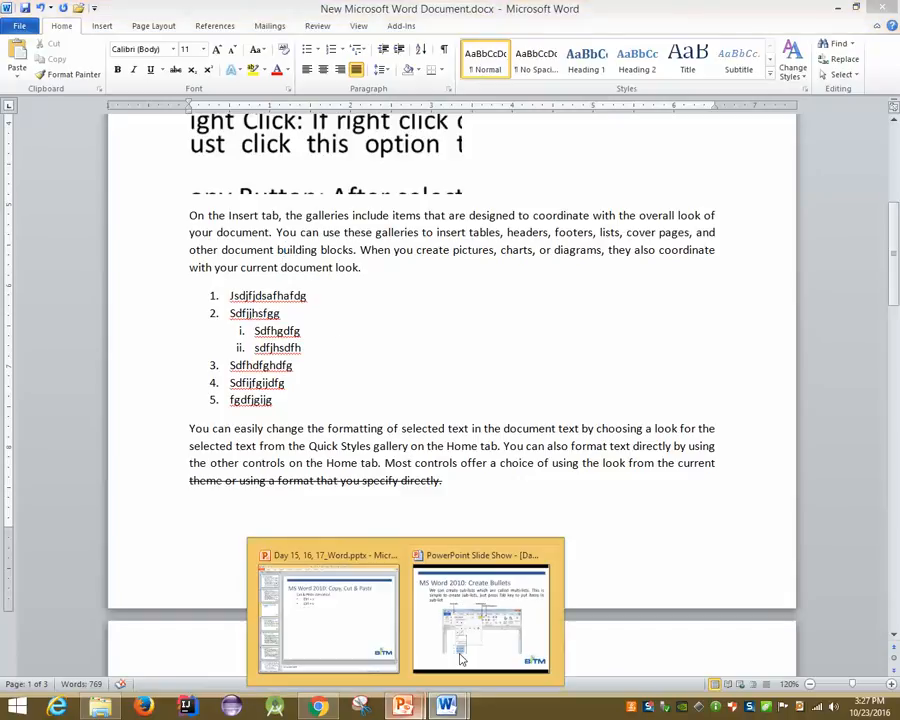
click(486, 612)
key(Right)
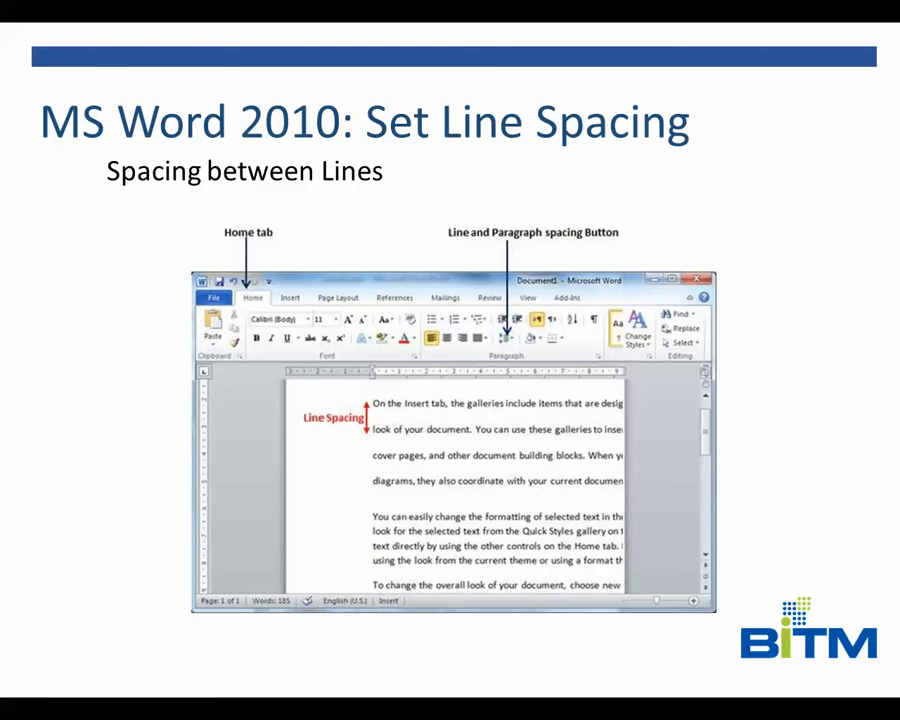
Return to the Word document, scroll to page 2, and select the 'You can easily change' paragraph
key(super+d)
click(460, 713)
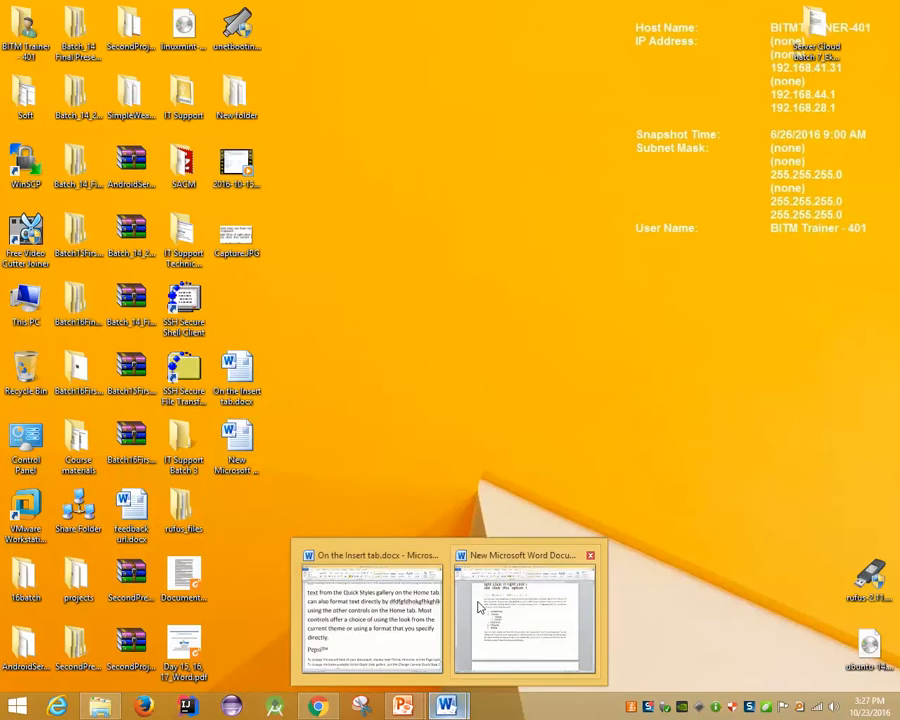
click(480, 605)
scroll(366, 380, down, 10)
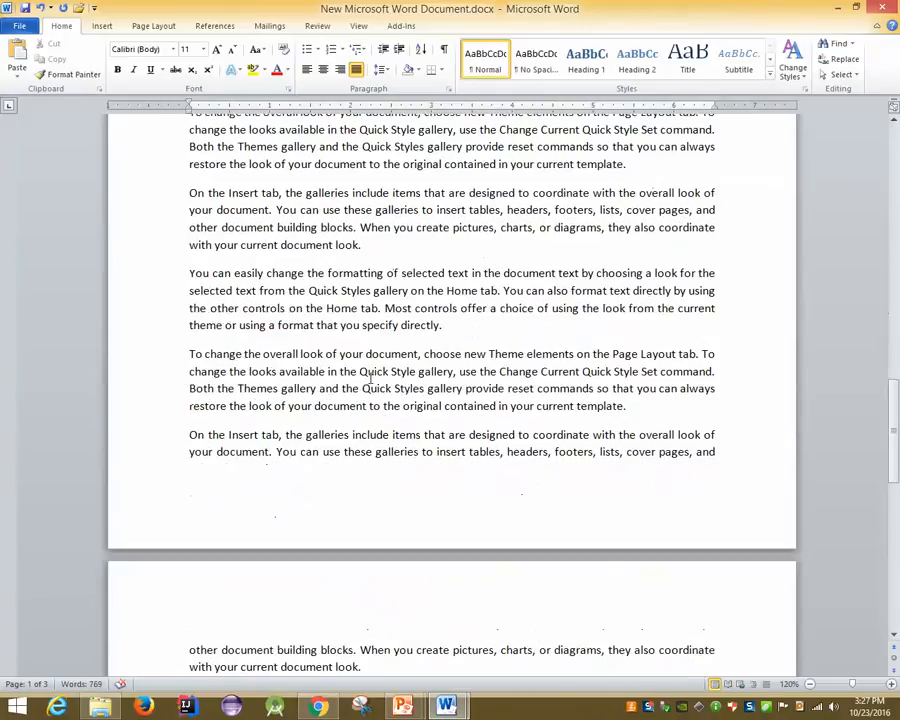
drag(175, 276, 159, 333)
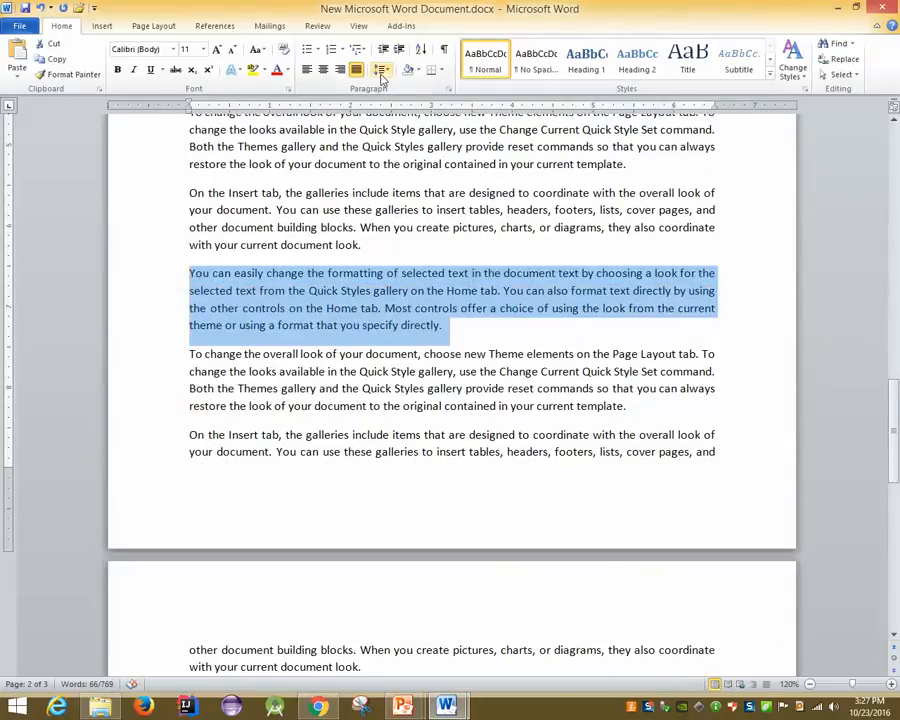
In Line Spacing Options, set the selected paragraph to 1.5 lines with 12 pt spacing before
click(381, 74)
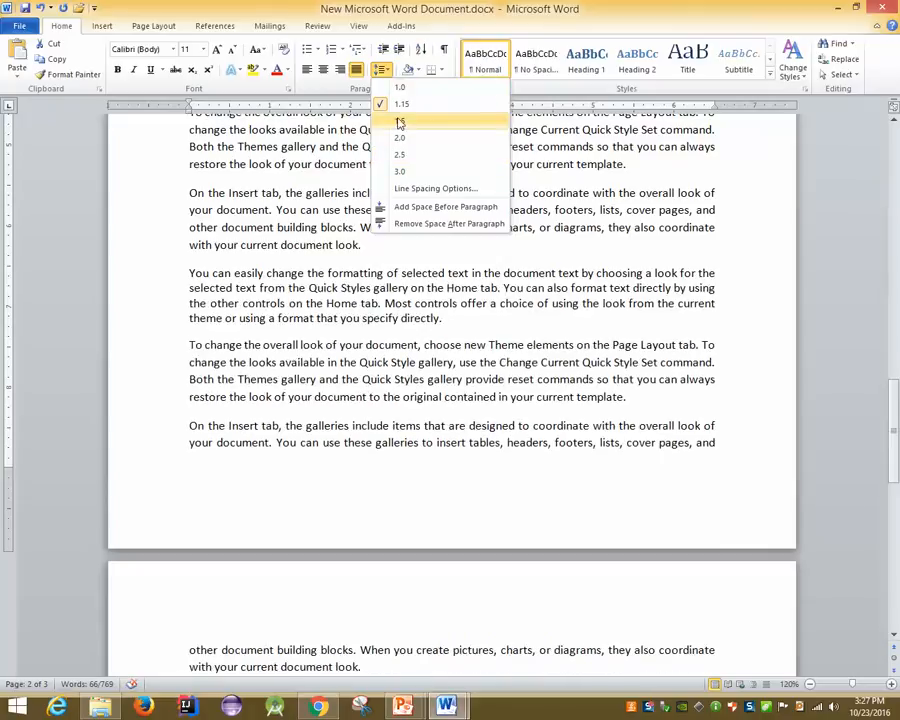
click(430, 188)
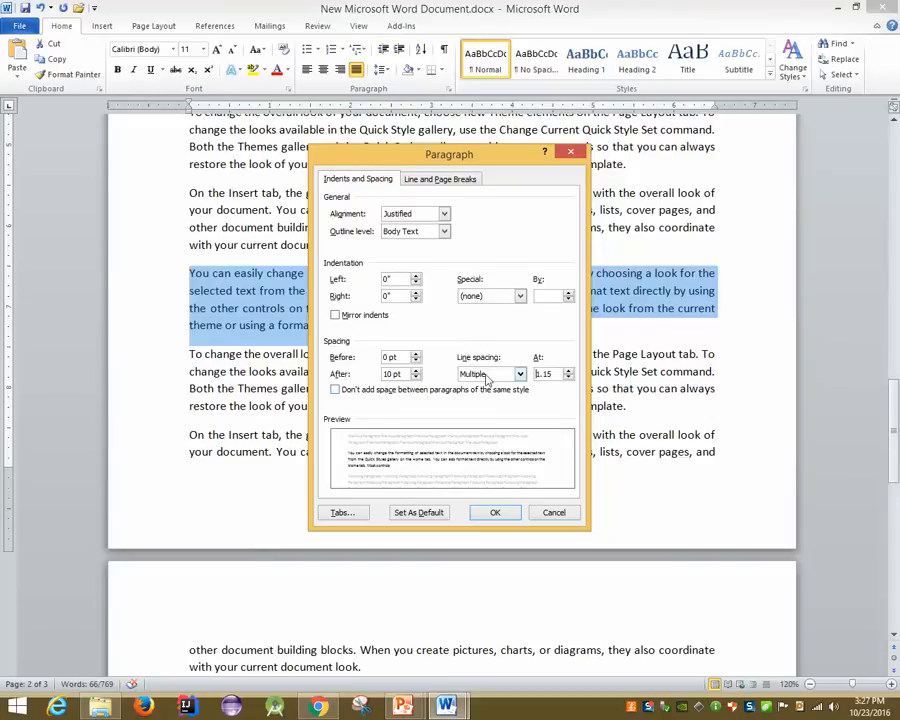
click(519, 373)
click(495, 382)
click(519, 374)
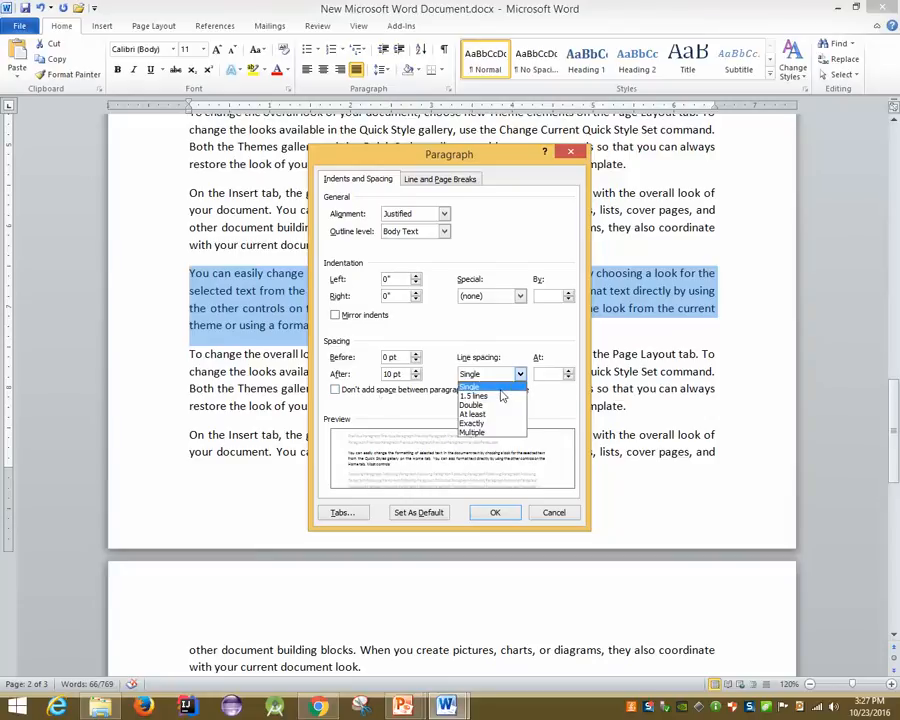
click(513, 397)
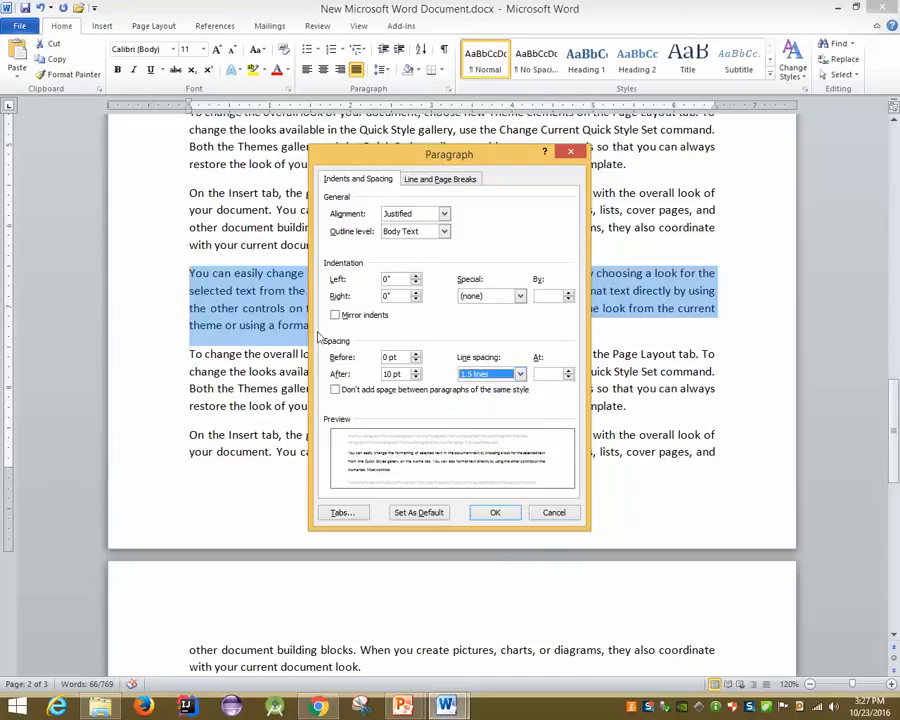
click(416, 355)
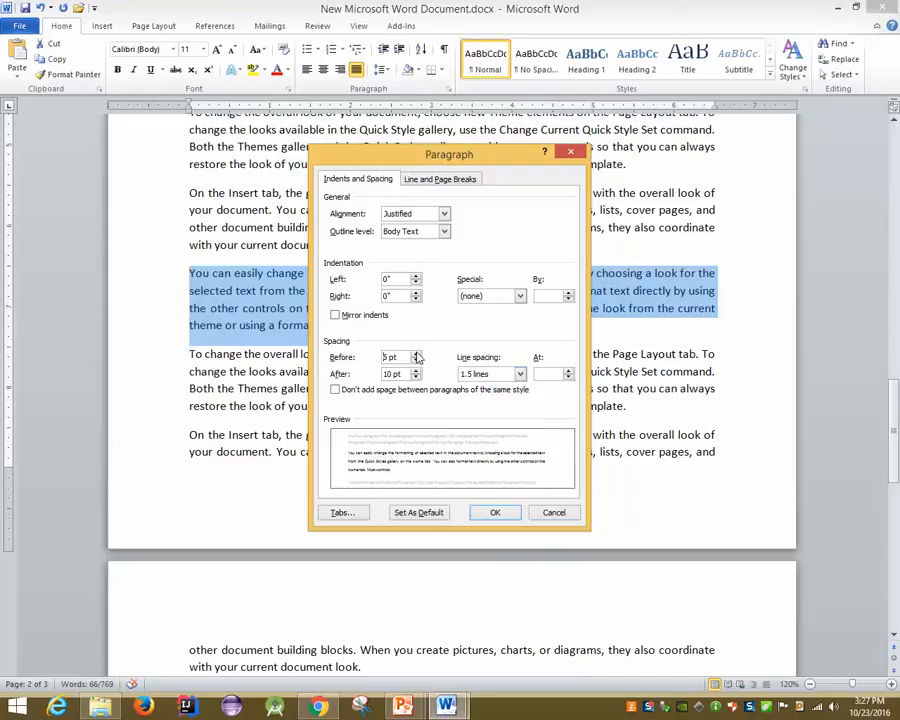
click(416, 355)
click(416, 360)
click(416, 355)
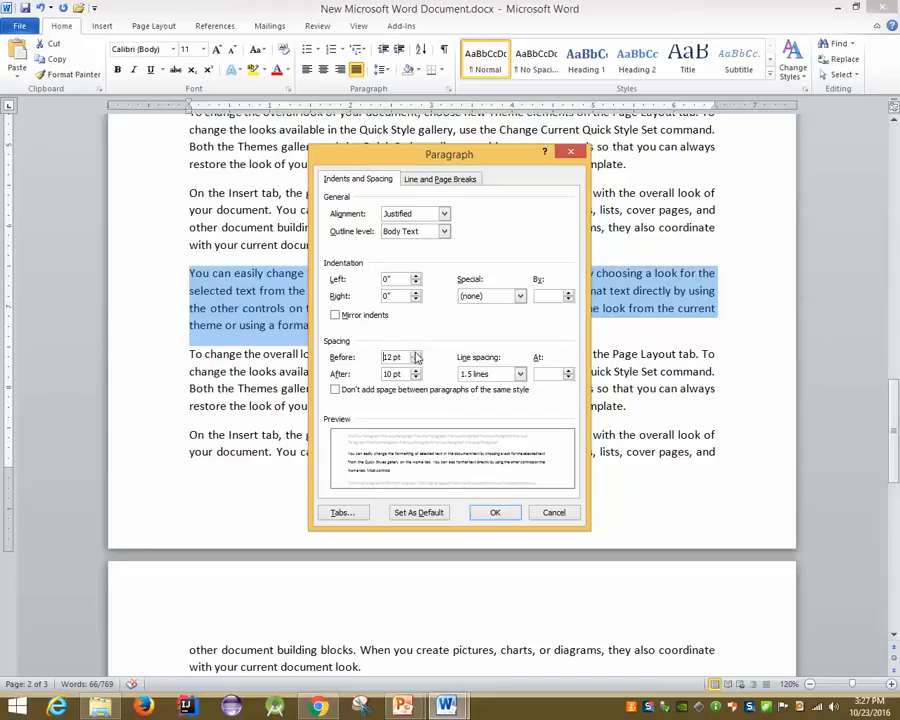
click(490, 510)
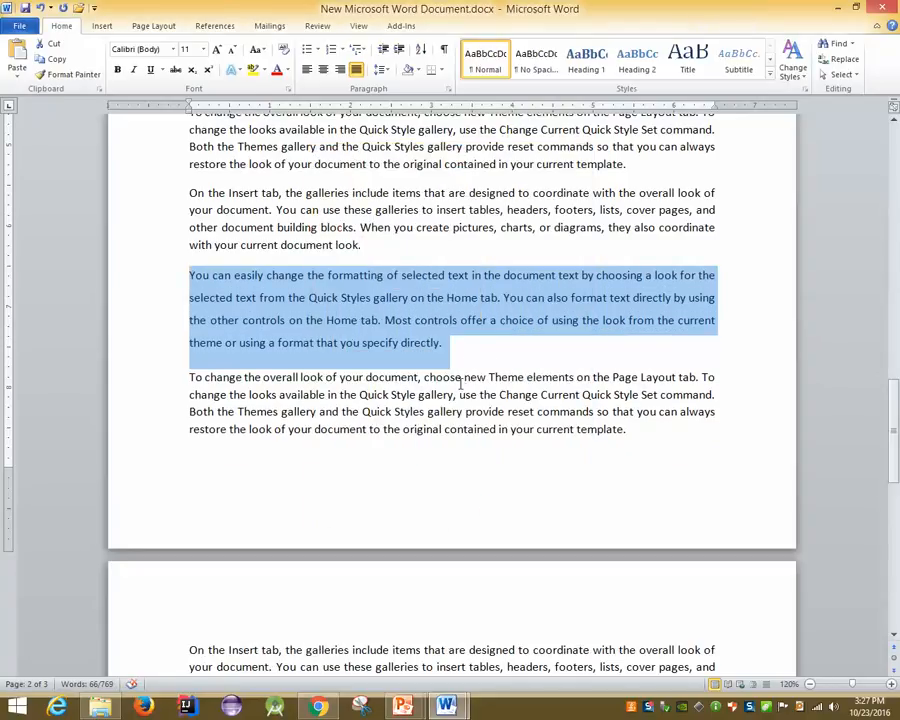
click(422, 694)
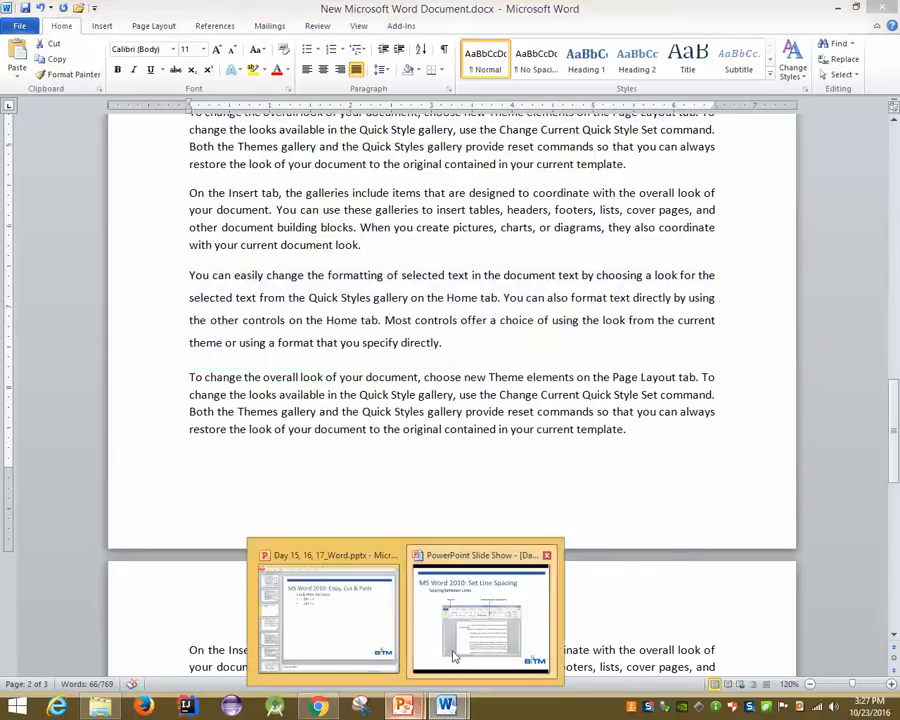
Step the slide show forward two slides, from 'Spacing between Paragraphs' to 'Borders and Shades'
click(481, 625)
key(Right)
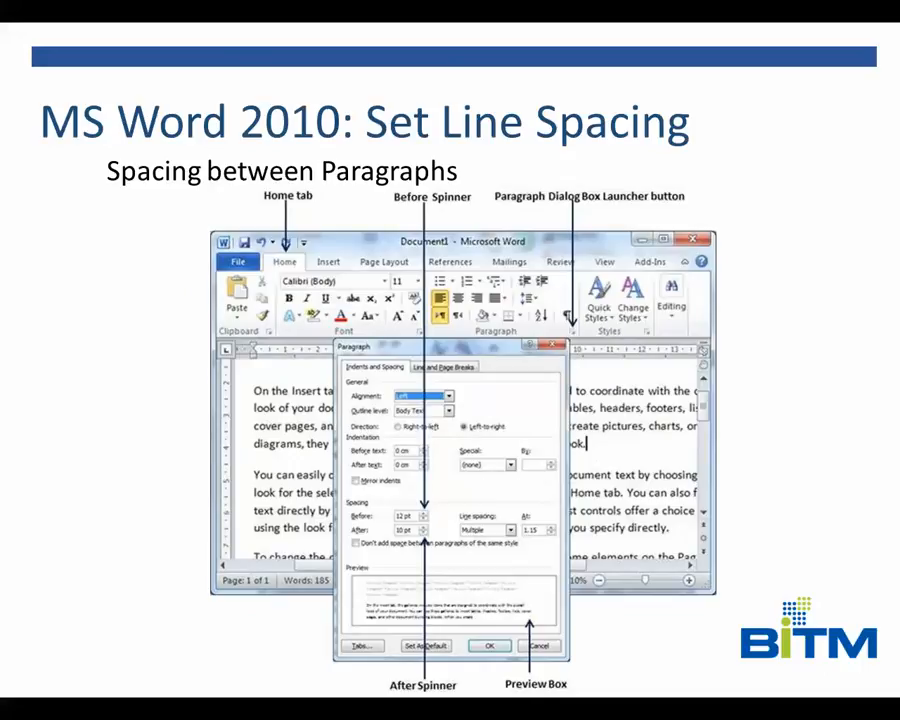
key(Right)
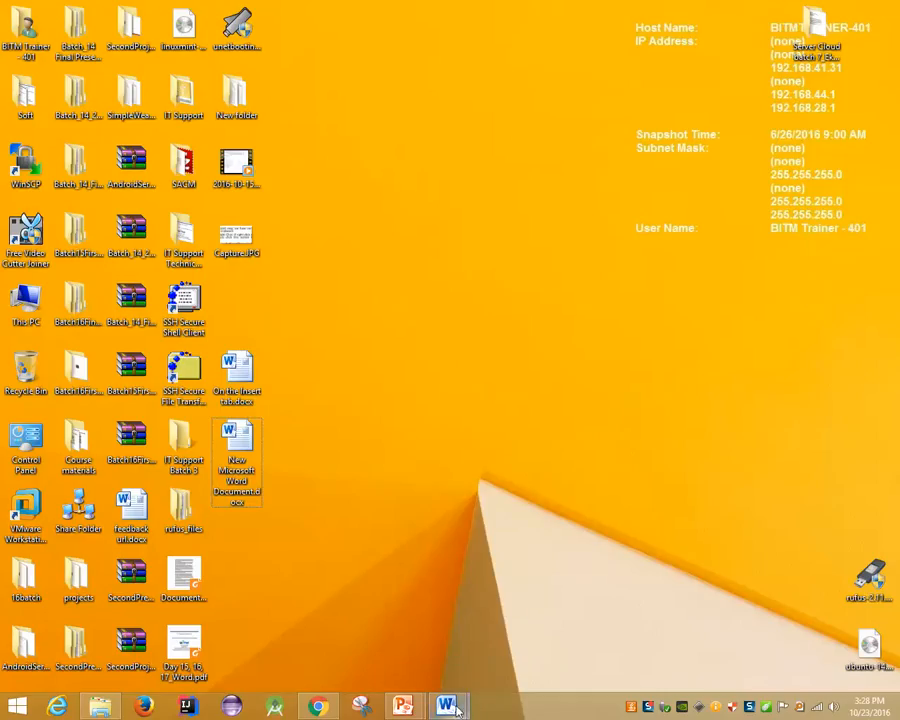
Bring Word back to the front and select the 'On the Insert tab' paragraph
mouse_move(450, 702)
click(528, 625)
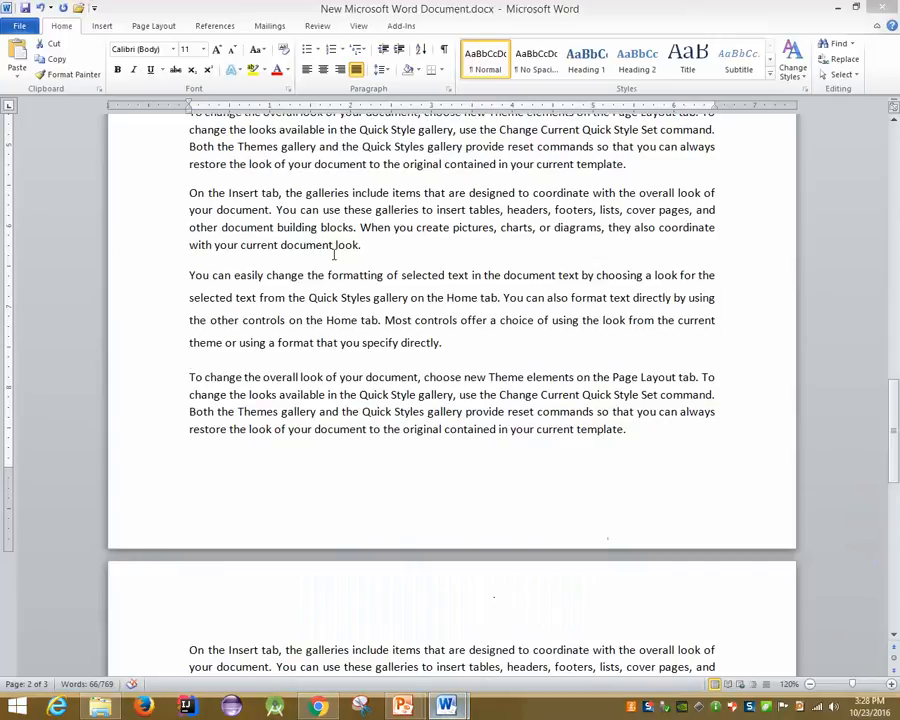
triple_click(190, 270)
click(184, 244)
drag(189, 193, 198, 250)
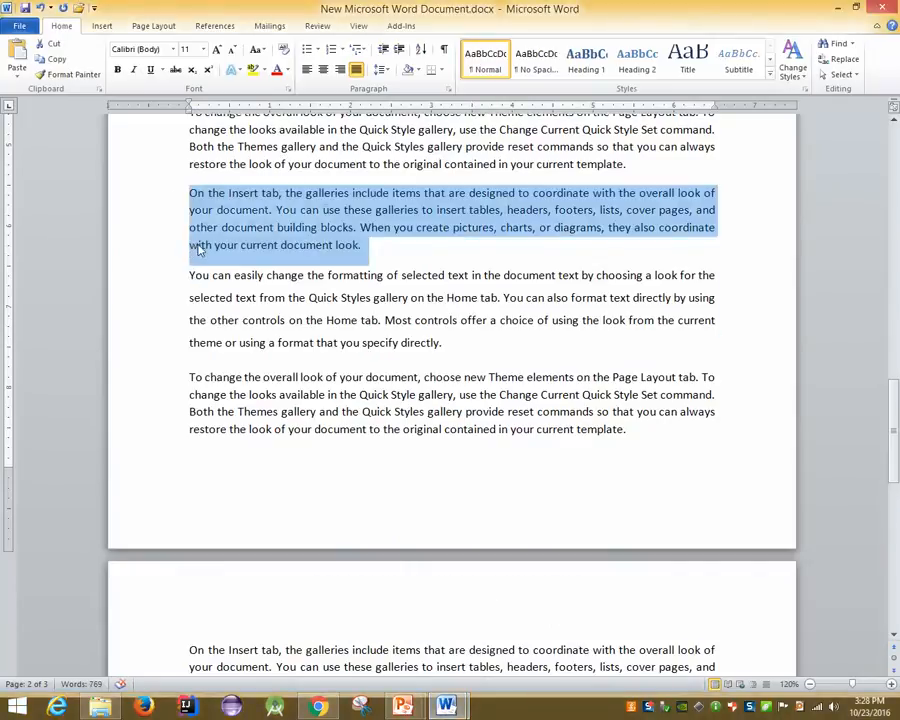
click(103, 26)
click(62, 26)
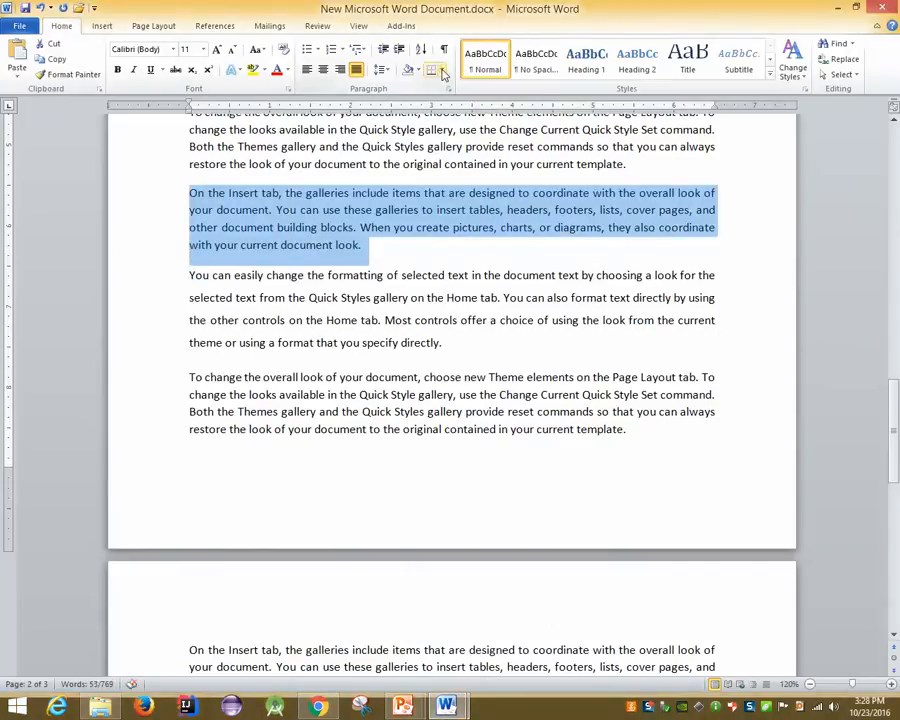
Put an Outside Borders box around the paragraph, then remove it with No Border
click(444, 72)
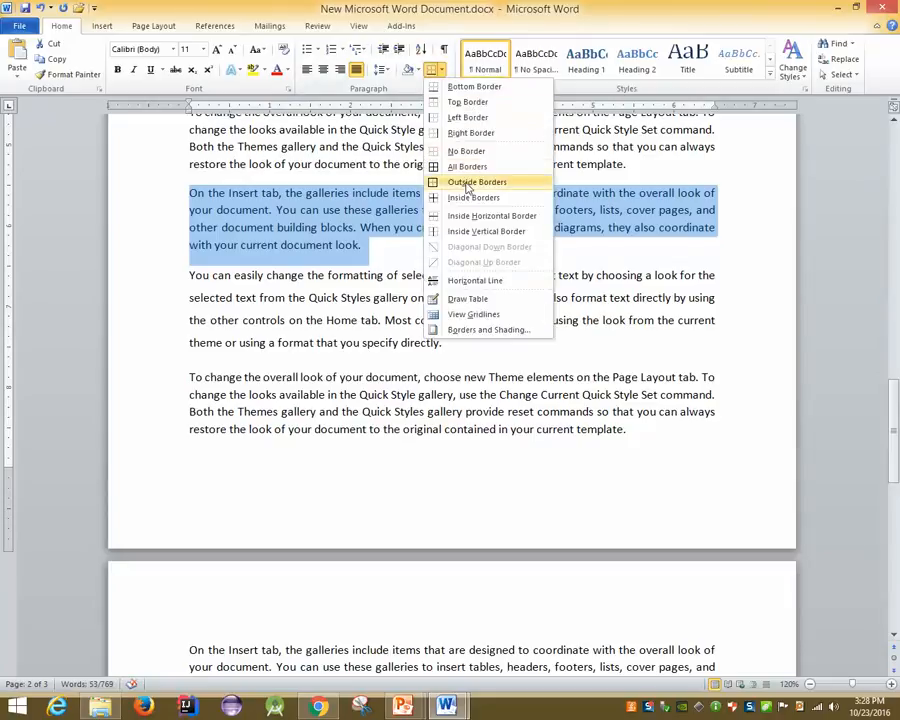
click(468, 183)
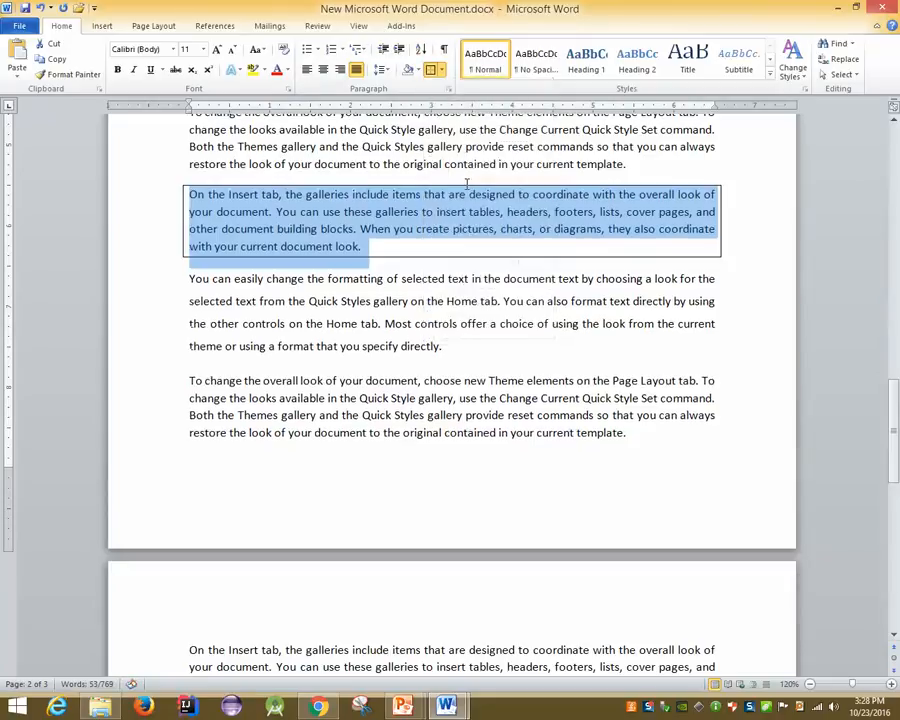
click(459, 279)
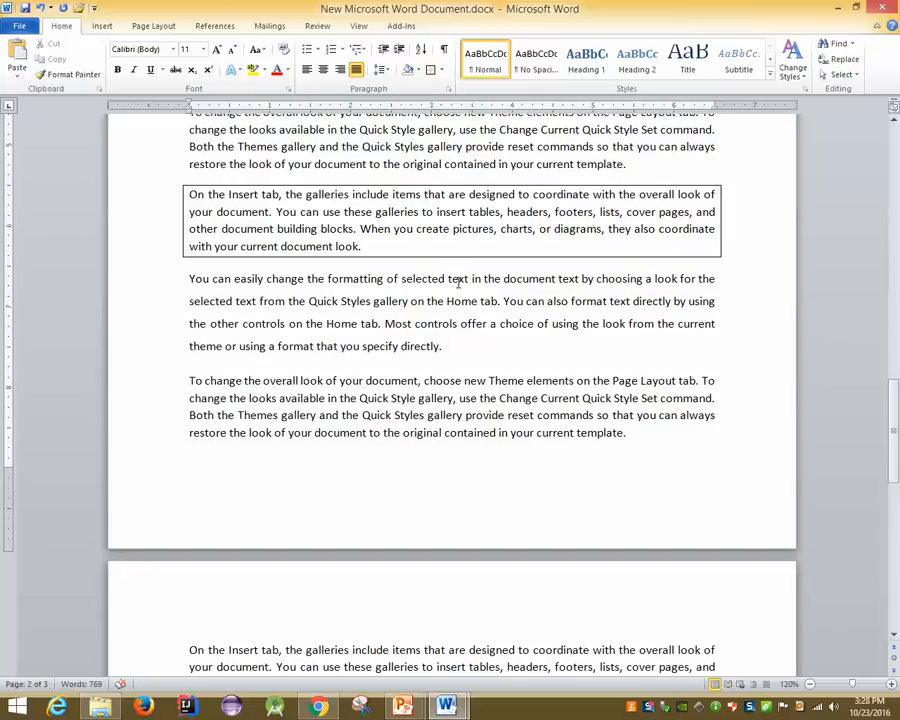
click(418, 229)
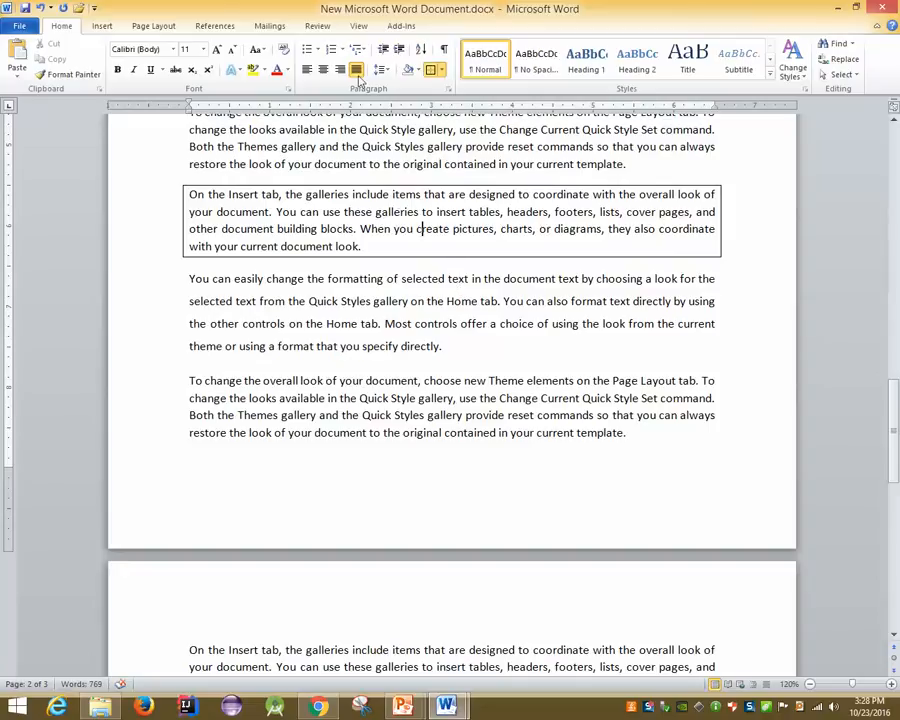
click(441, 79)
click(466, 149)
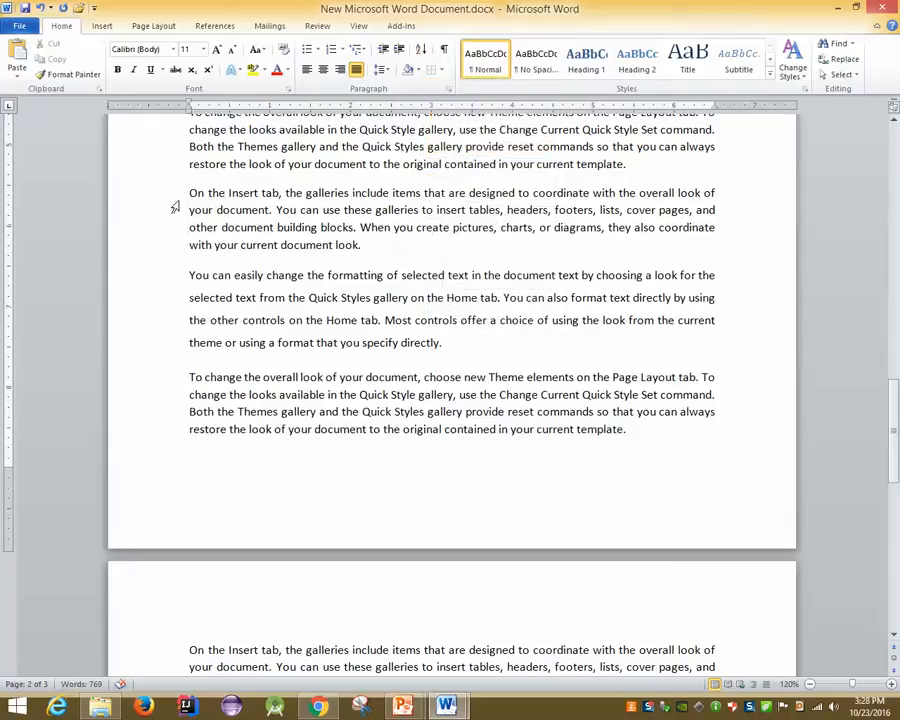
Add a Top Border line above the 'On the Insert tab' paragraph
drag(176, 197, 291, 245)
click(381, 69)
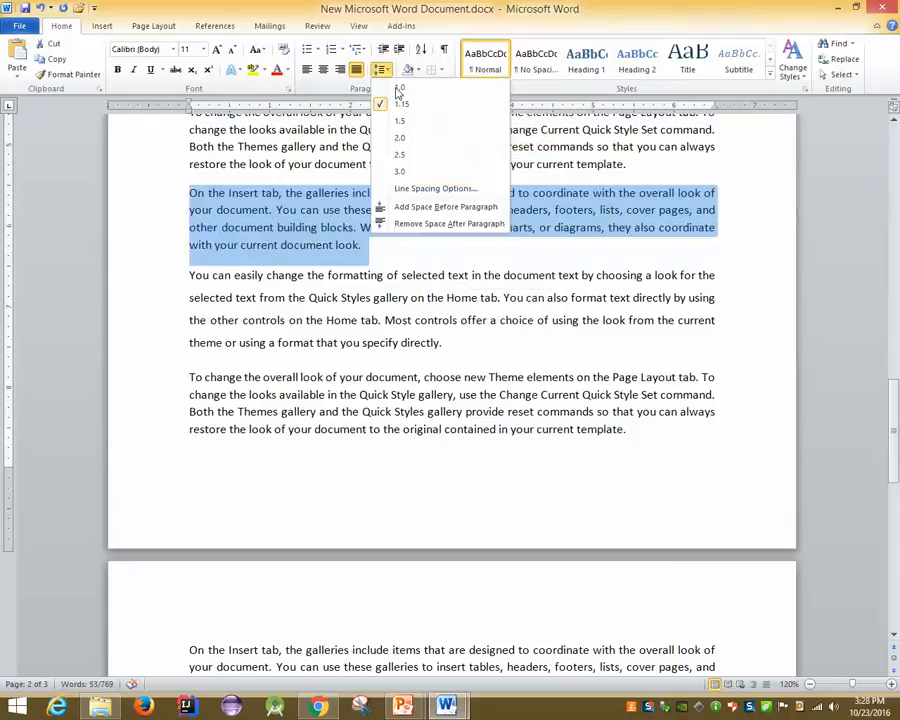
click(438, 76)
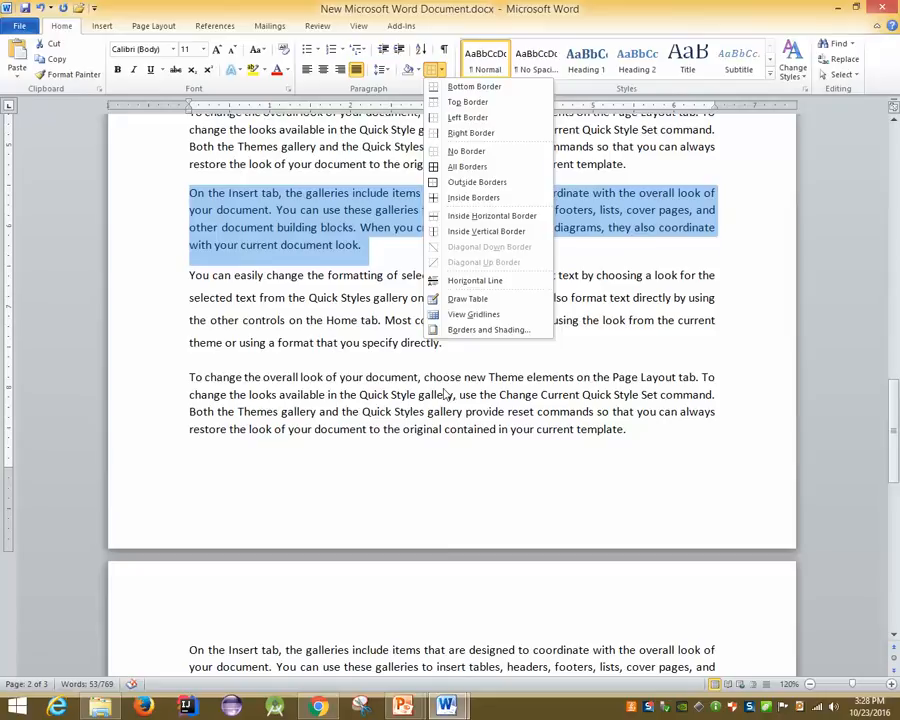
click(478, 102)
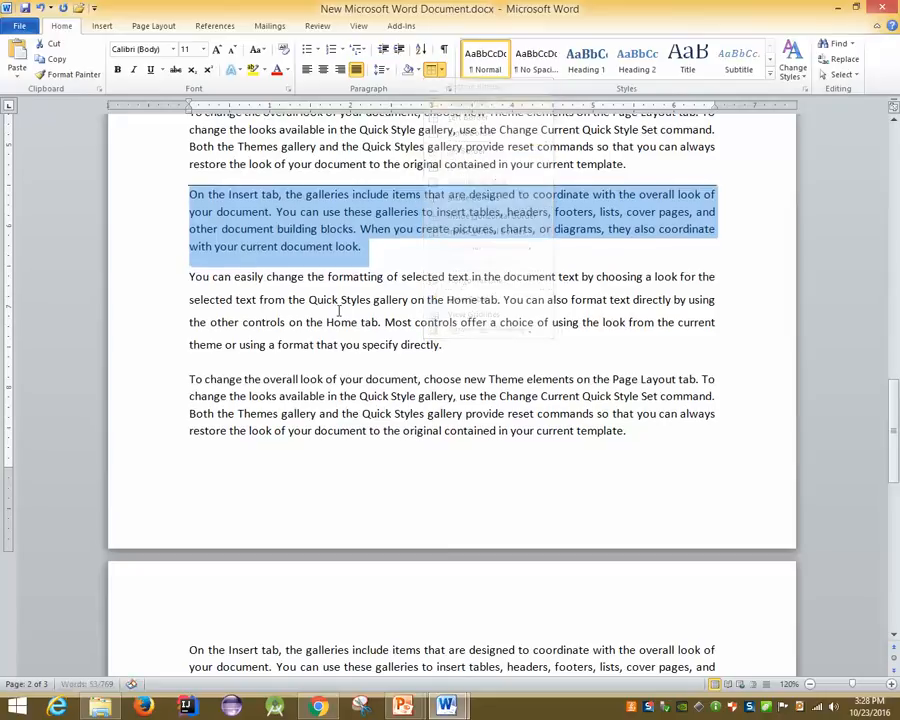
click(357, 300)
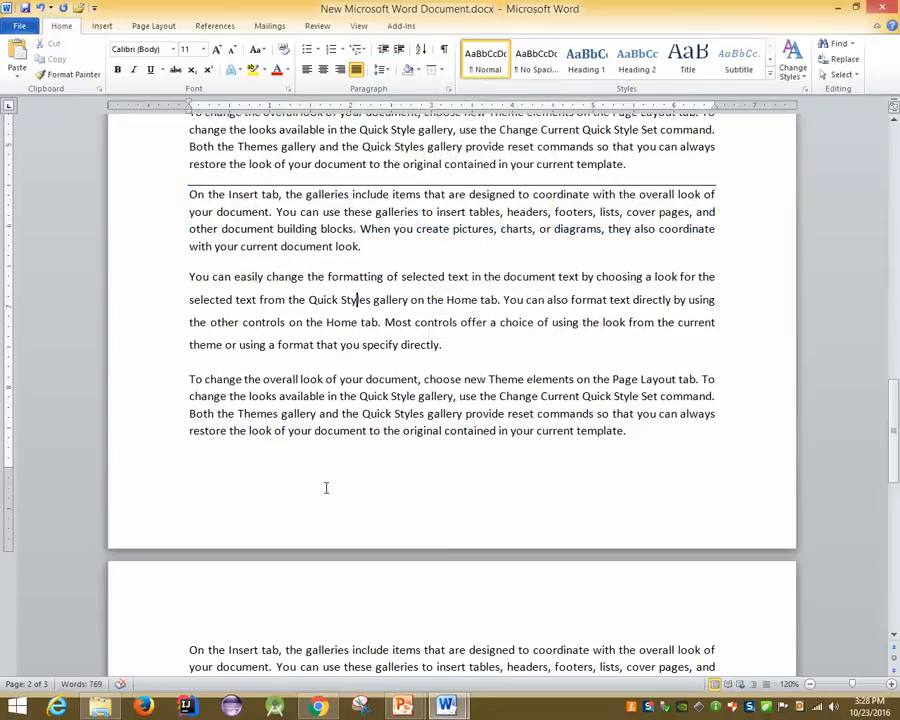
After 'specify directly.', type '----' and press Enter to auto-create a line below
click(492, 346)
key(Return)
text(--)
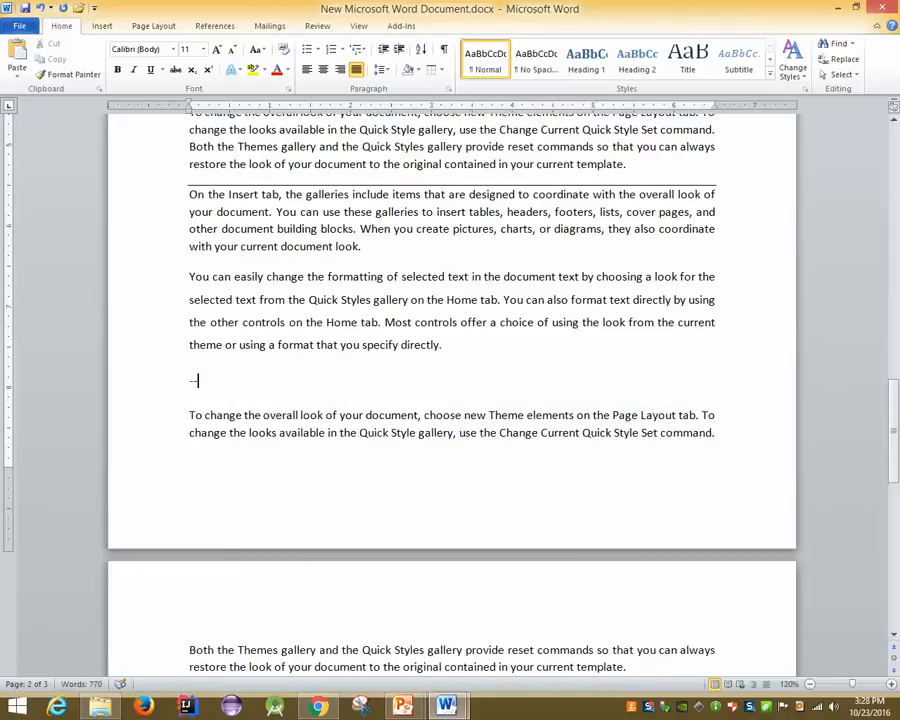
key(Return)
key(BackSpace)
key(BackSpace)
text(----)
key(Return)
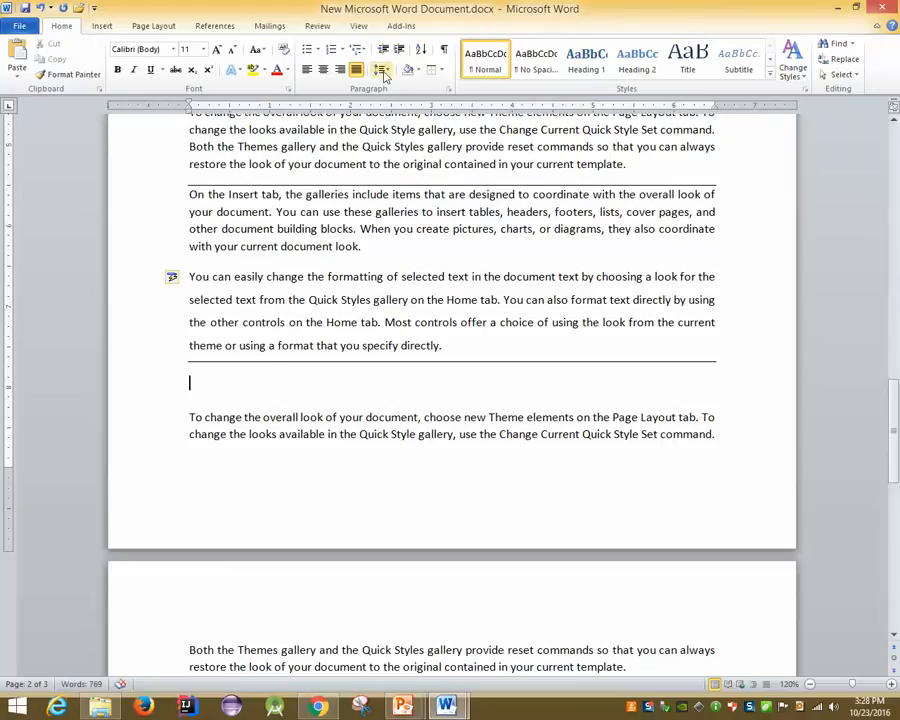
Clear the existing borders, then recreate the bottom line by typing '---' and pressing Enter after 'specify directly.'
click(441, 70)
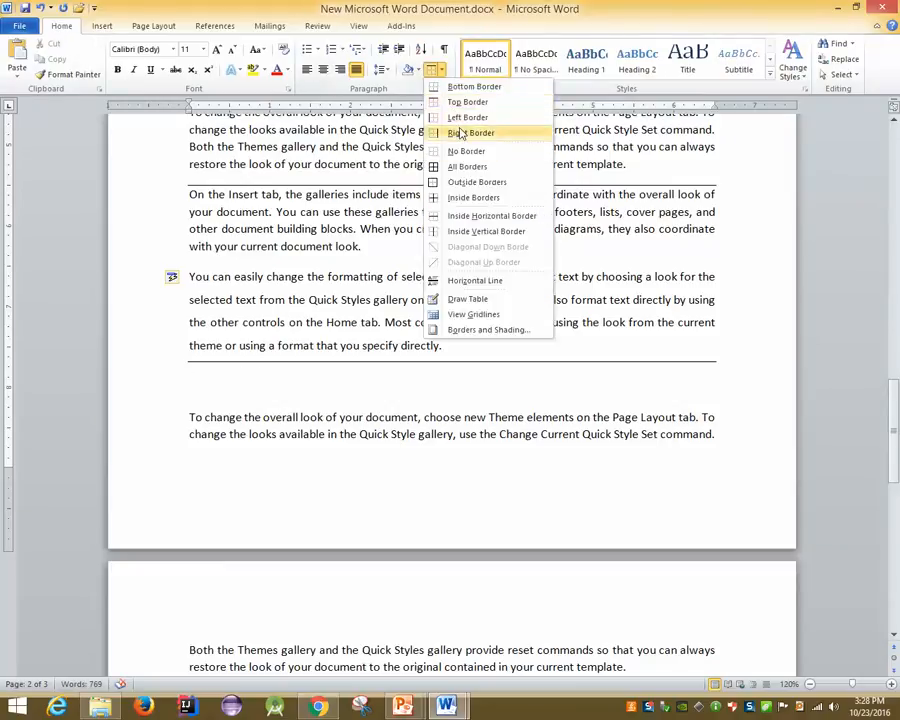
click(432, 150)
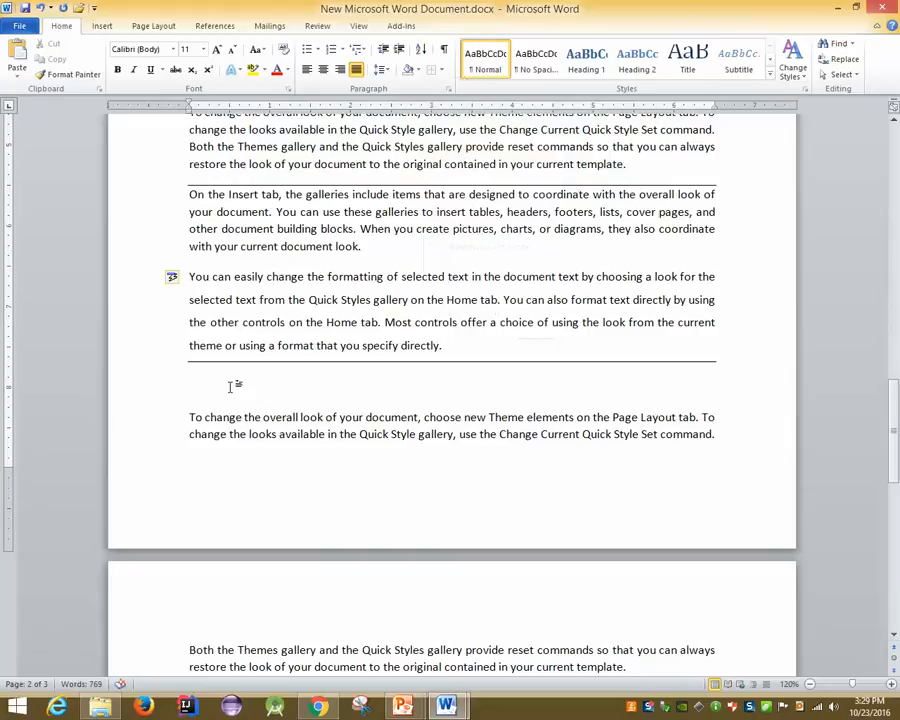
click(167, 352)
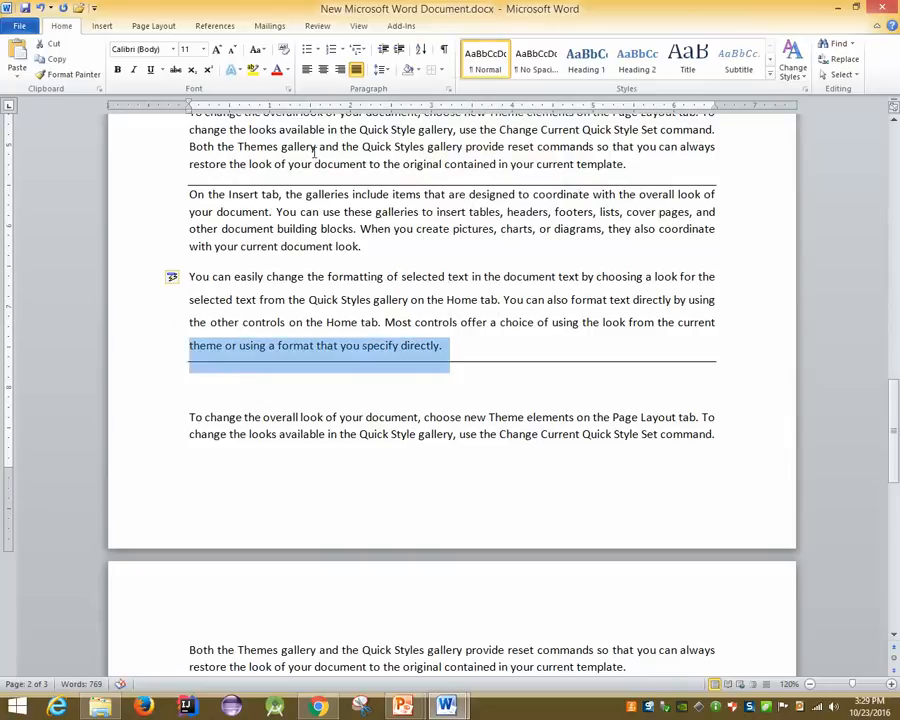
click(431, 69)
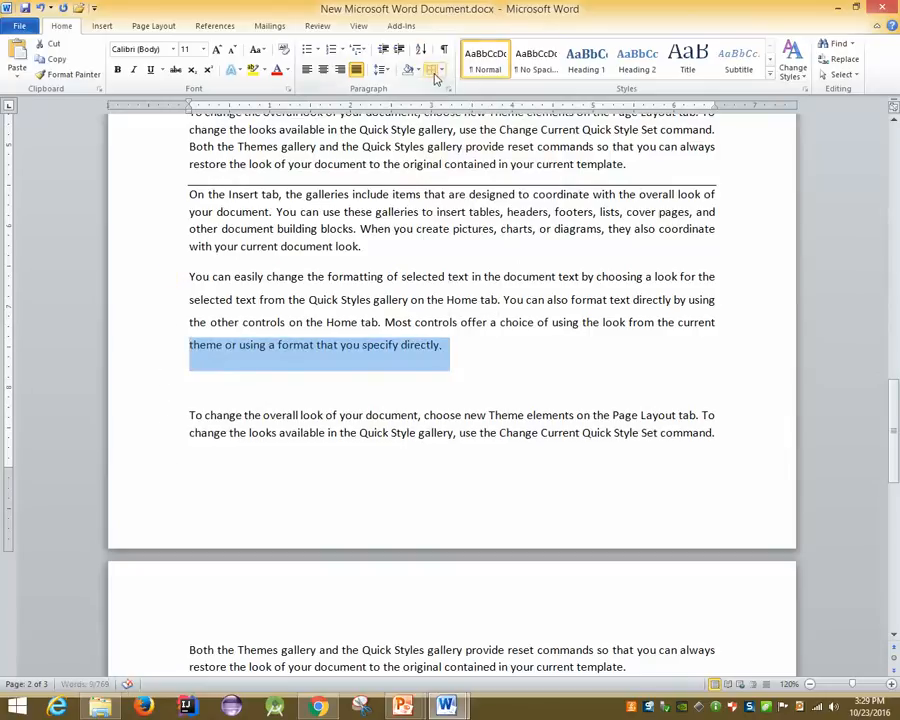
click(458, 341)
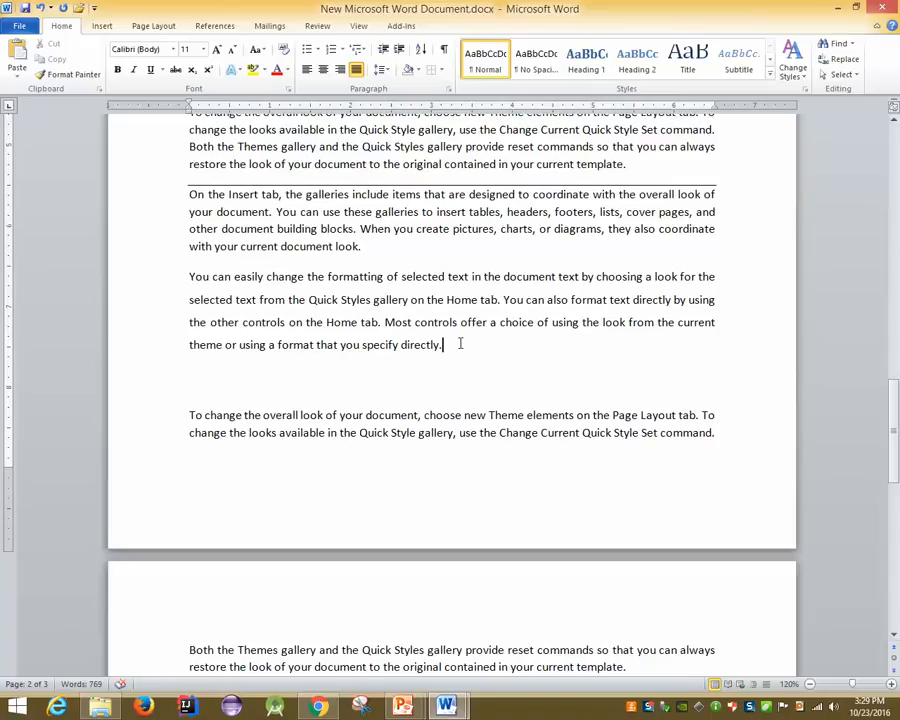
key(Return)
text(----)
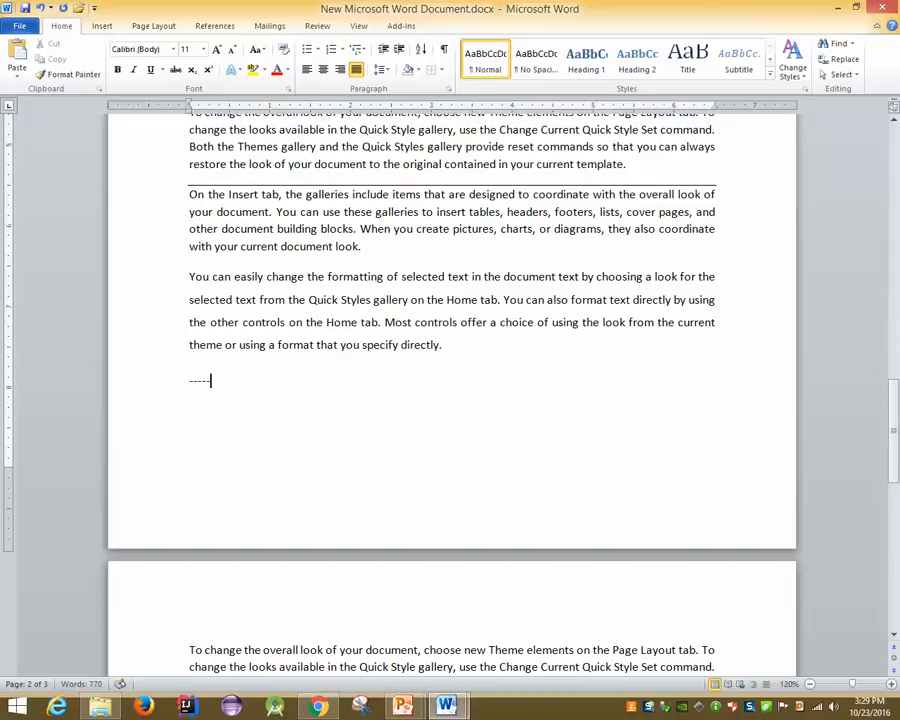
key(Return)
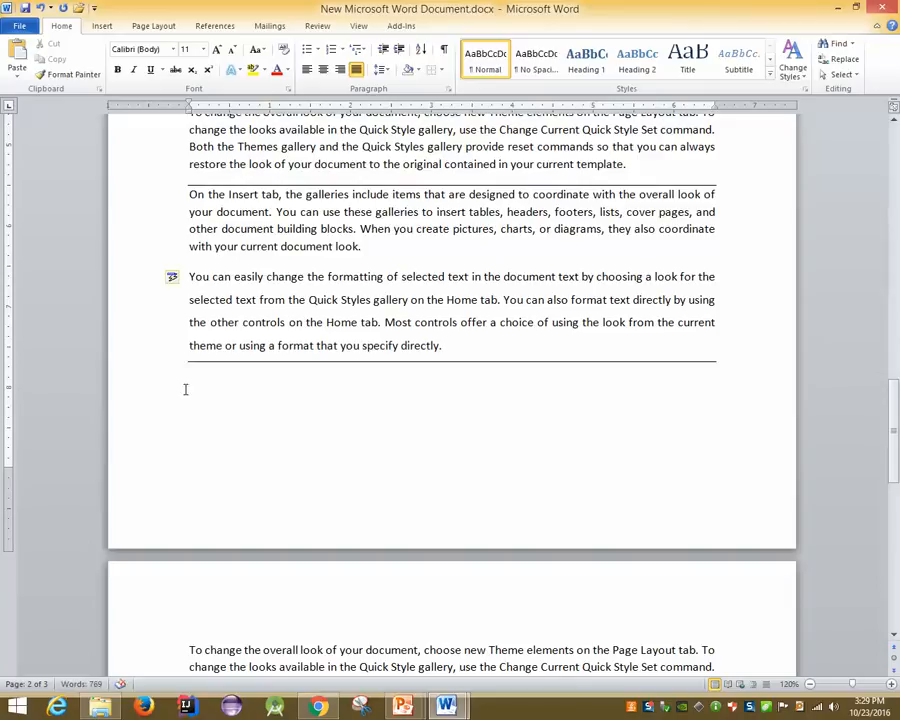
Delete the paragraph's extra lines through the Quick Style Set sentence, ending it at 'a look for the'
drag(136, 322, 137, 395)
key(Delete)
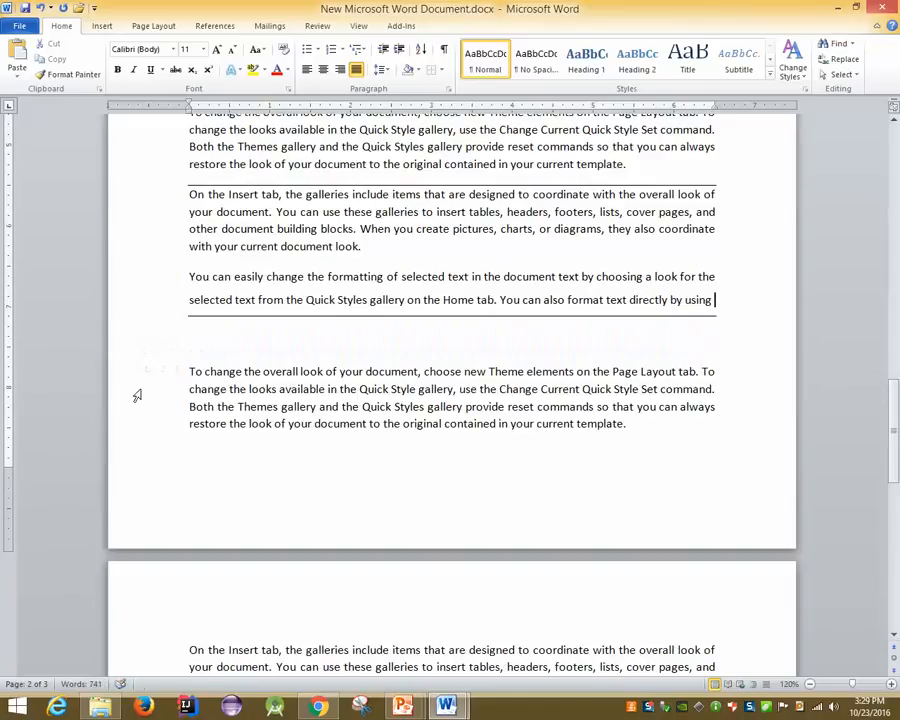
drag(146, 314, 190, 385)
key(Delete)
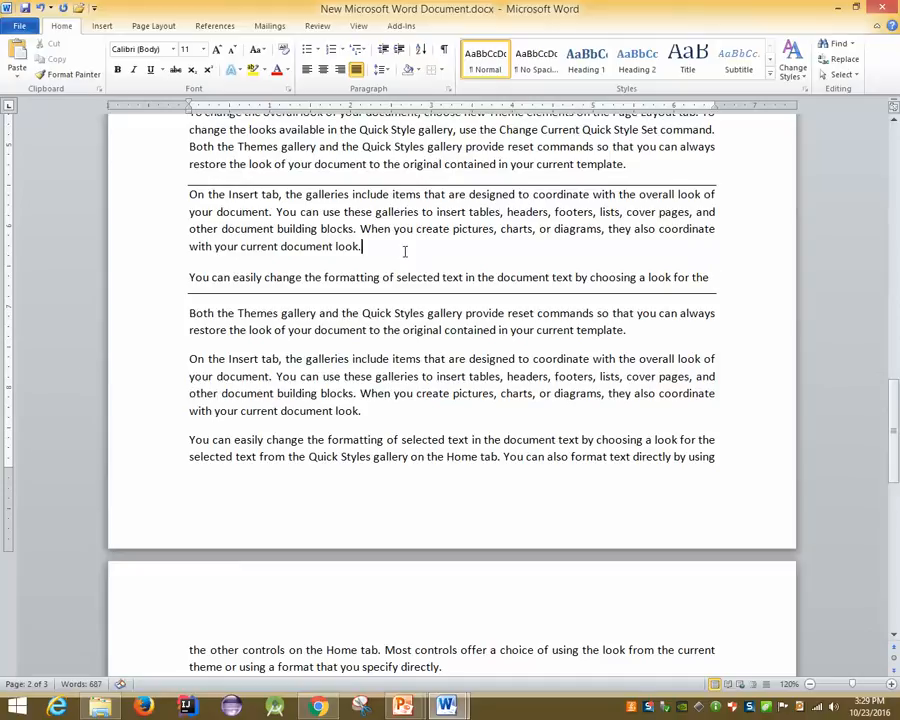
key(Return)
text(--------------------------------------------)
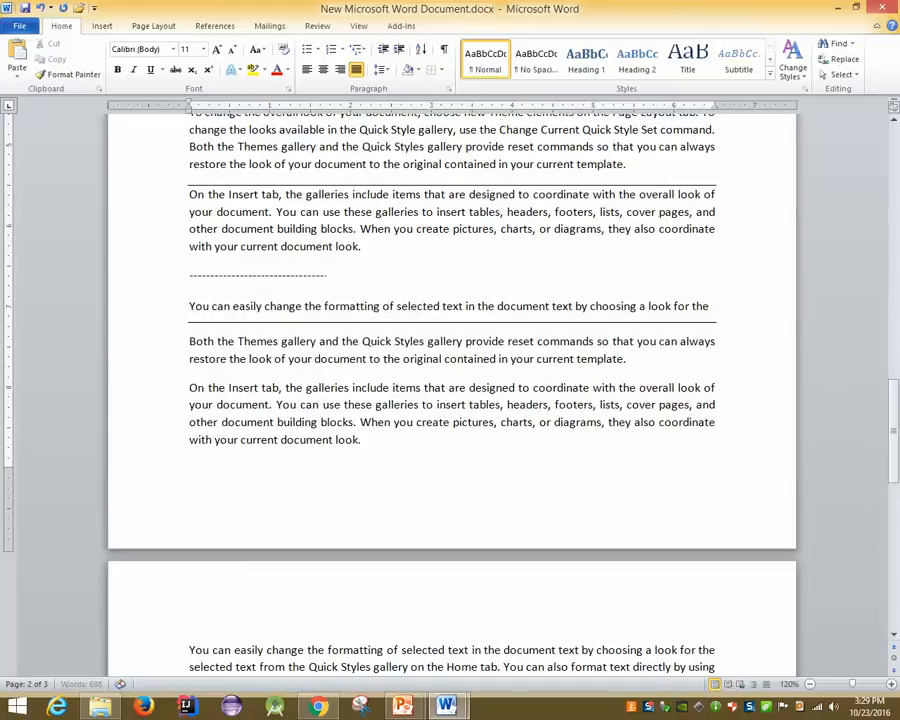
text(--------------------------------------------------)
key(Return)
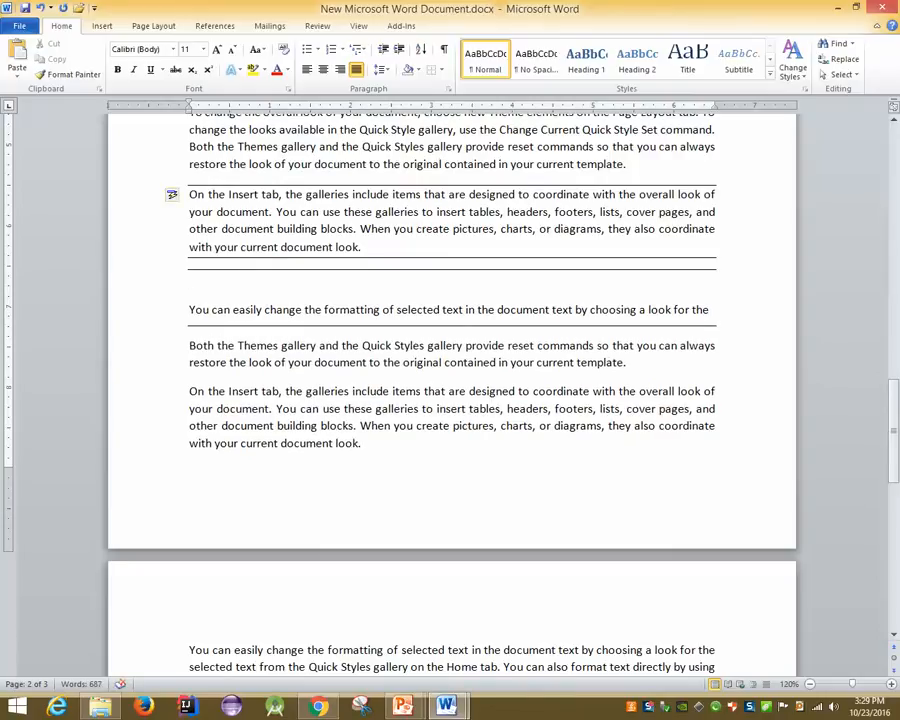
key(ctrl+z)
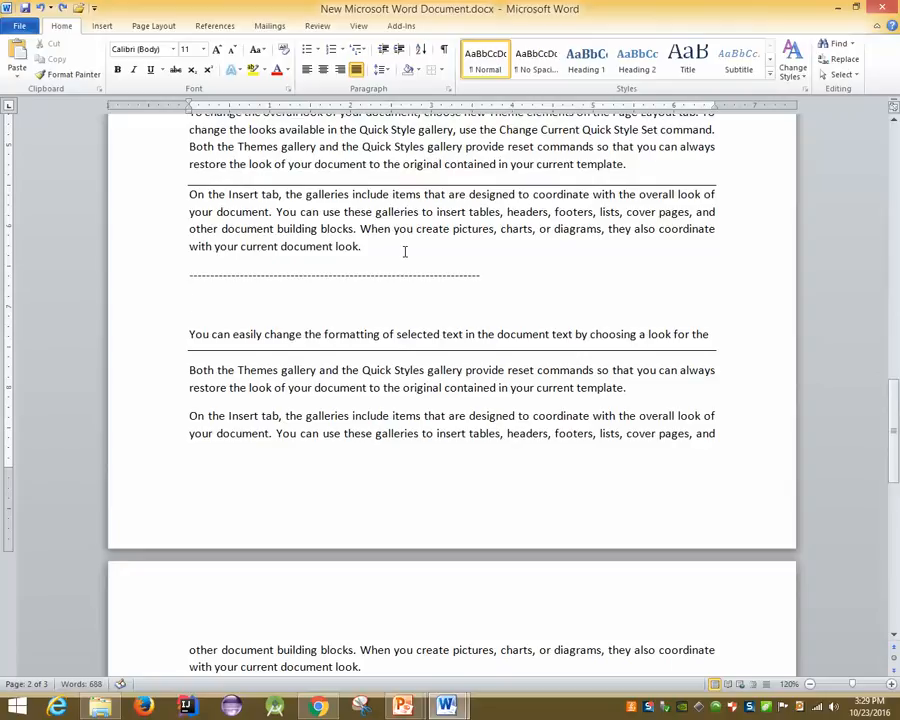
key(ctrl+z)
mouse_move(404, 707)
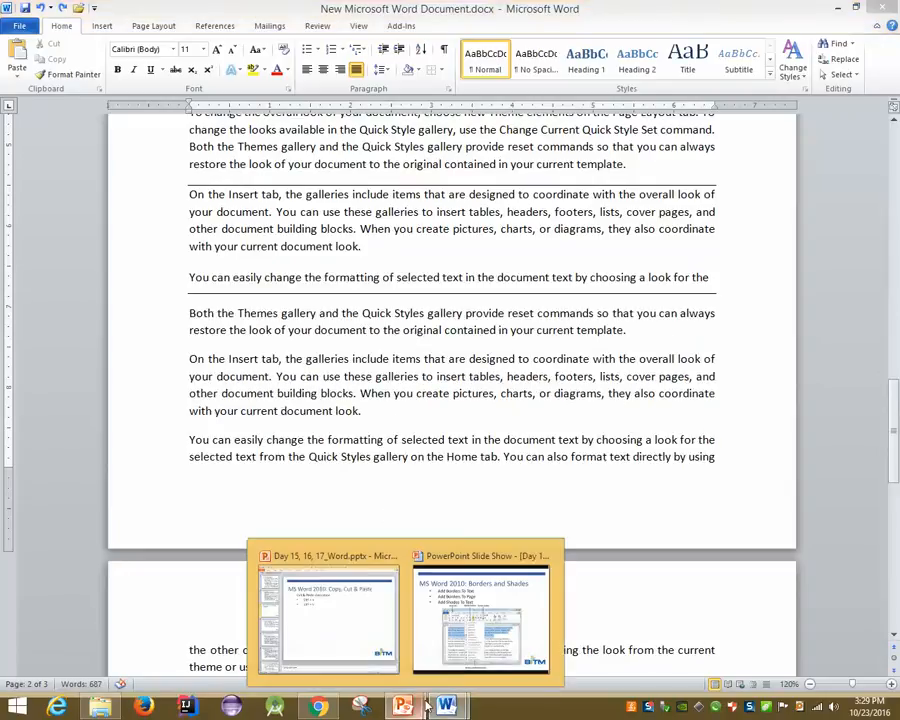
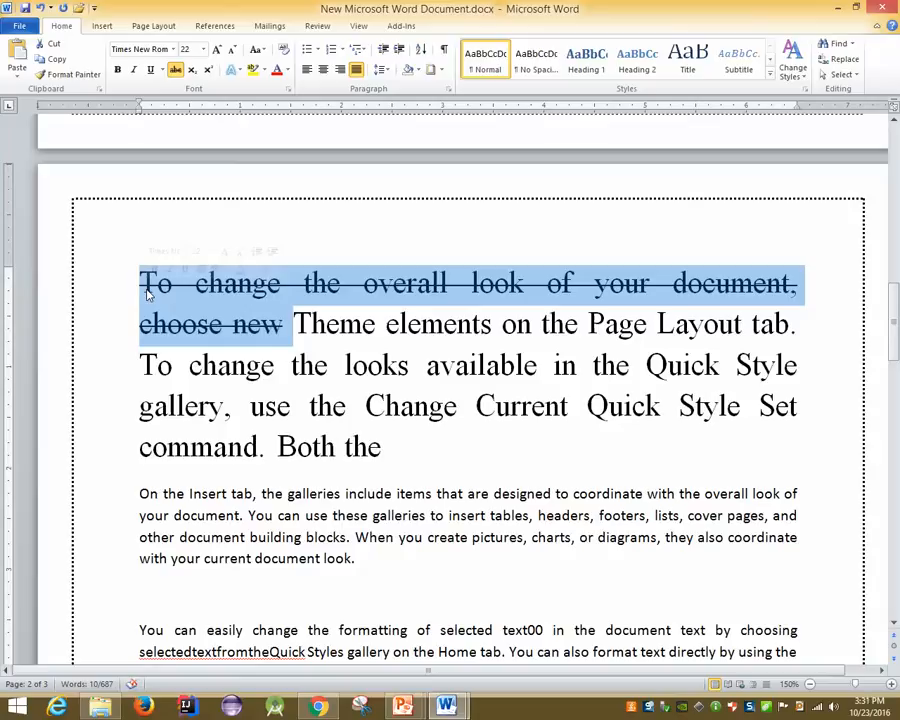
Select and inspect the heading and 'On the Insert tab' paragraph, leaving line spacing unchanged
click(262, 512)
drag(386, 552, 125, 486)
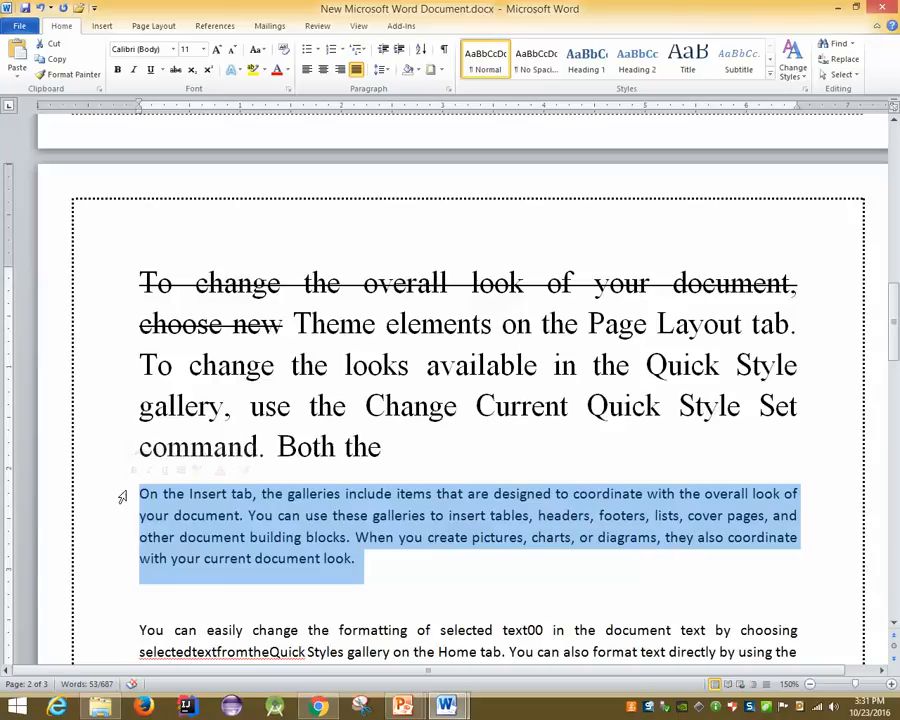
drag(139, 281, 268, 330)
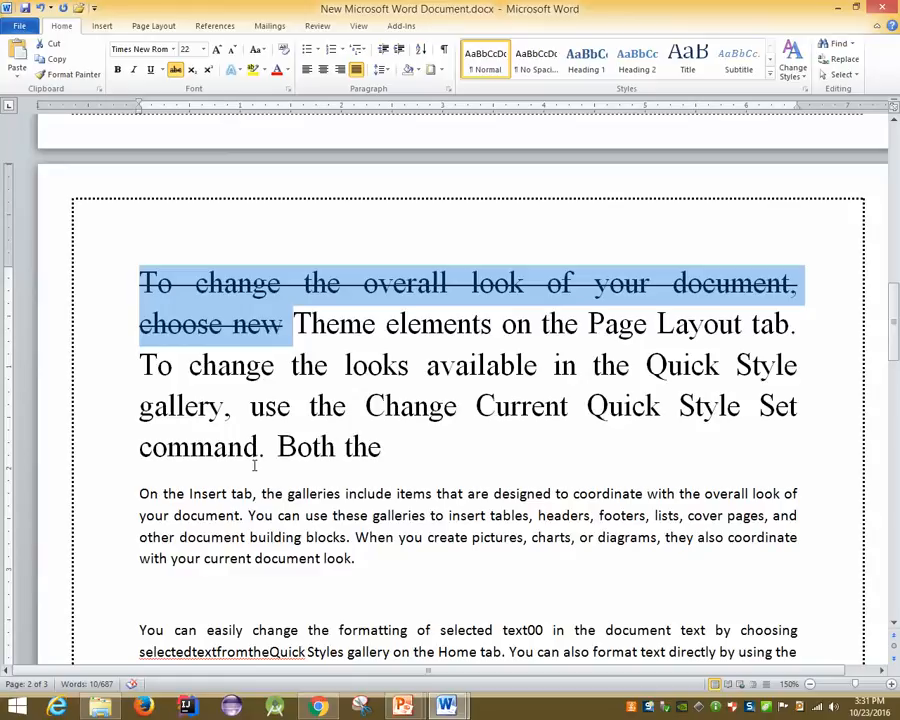
click(379, 70)
click(257, 7)
drag(386, 539, 208, 496)
click(370, 544)
drag(380, 558, 153, 495)
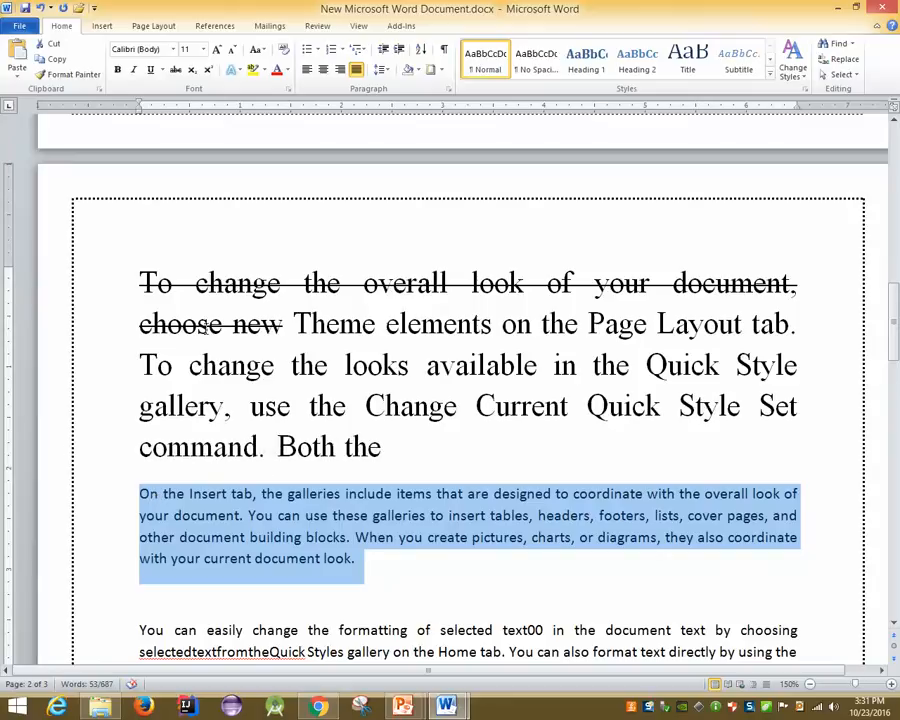
click(152, 326)
click(248, 558)
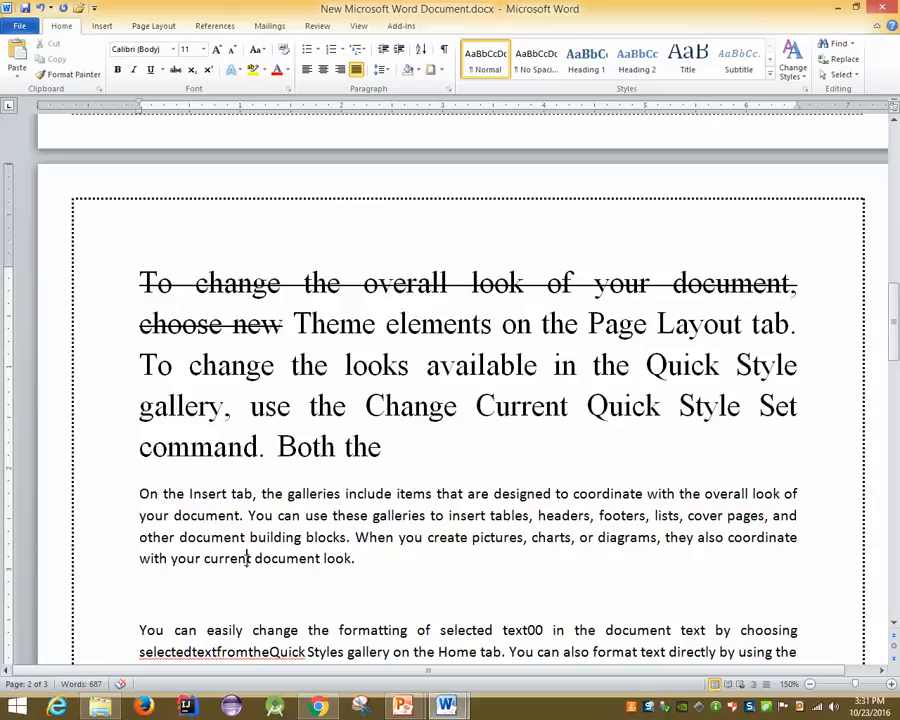
Copy the BITM: Home result from Google and add an empty line after 'current document look.'
click(318, 707)
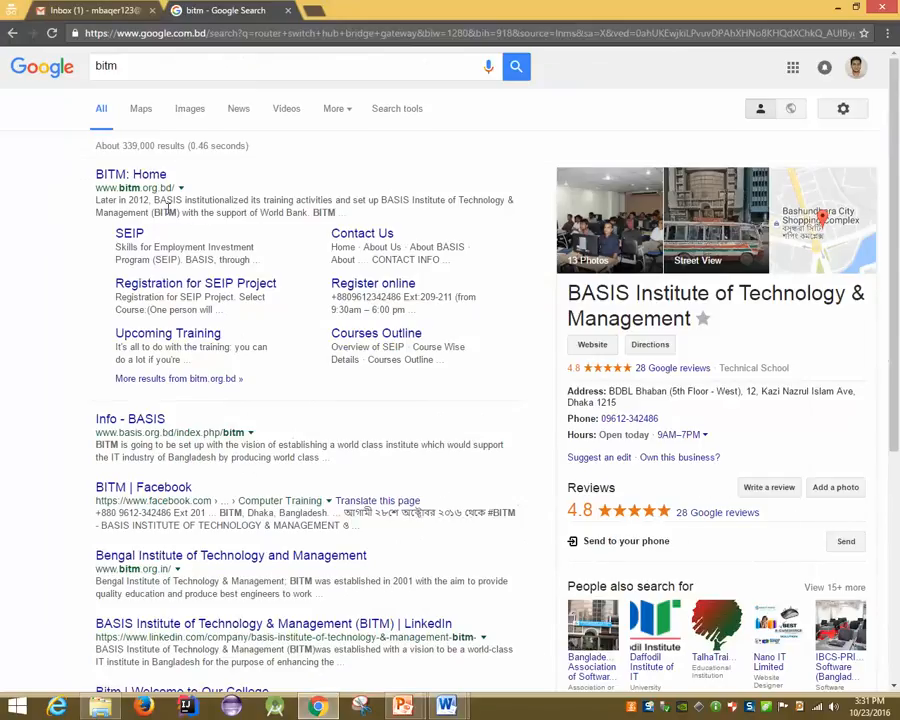
drag(64, 178, 393, 374)
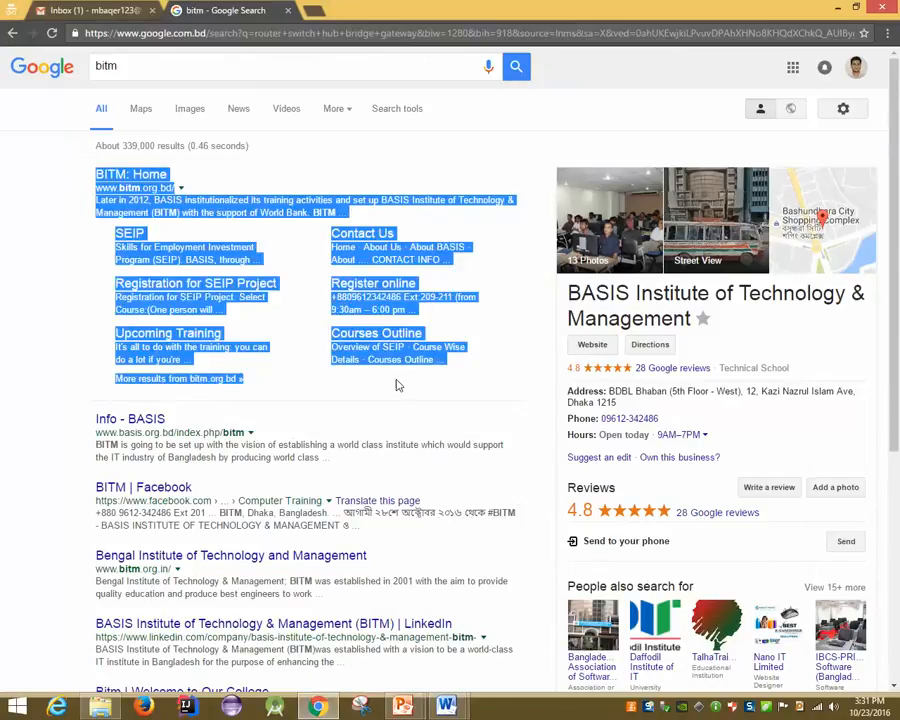
mouse_move(449, 707)
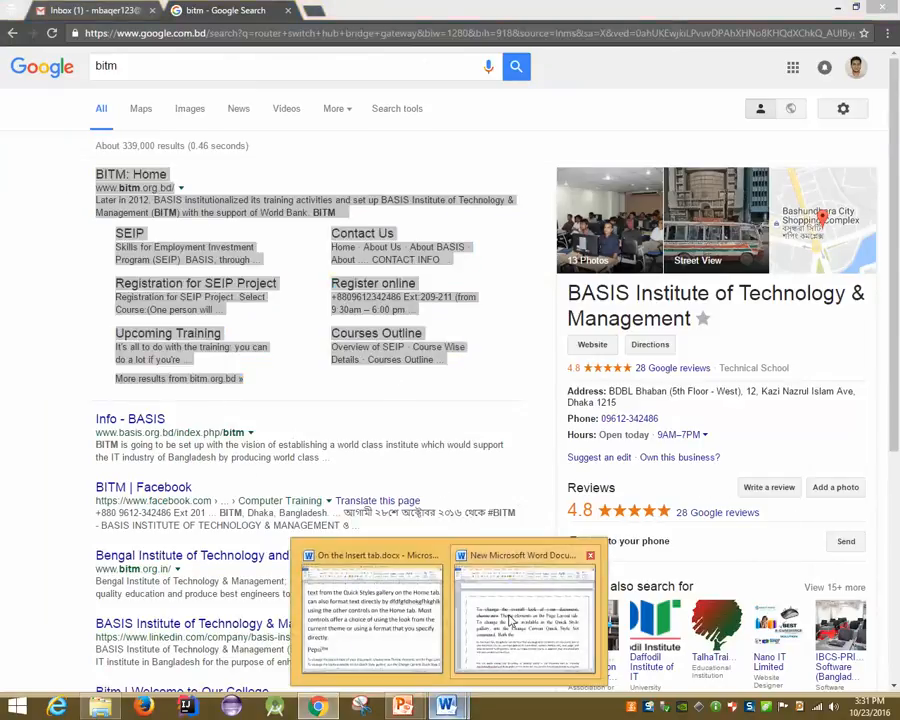
click(510, 610)
click(424, 556)
key(Return)
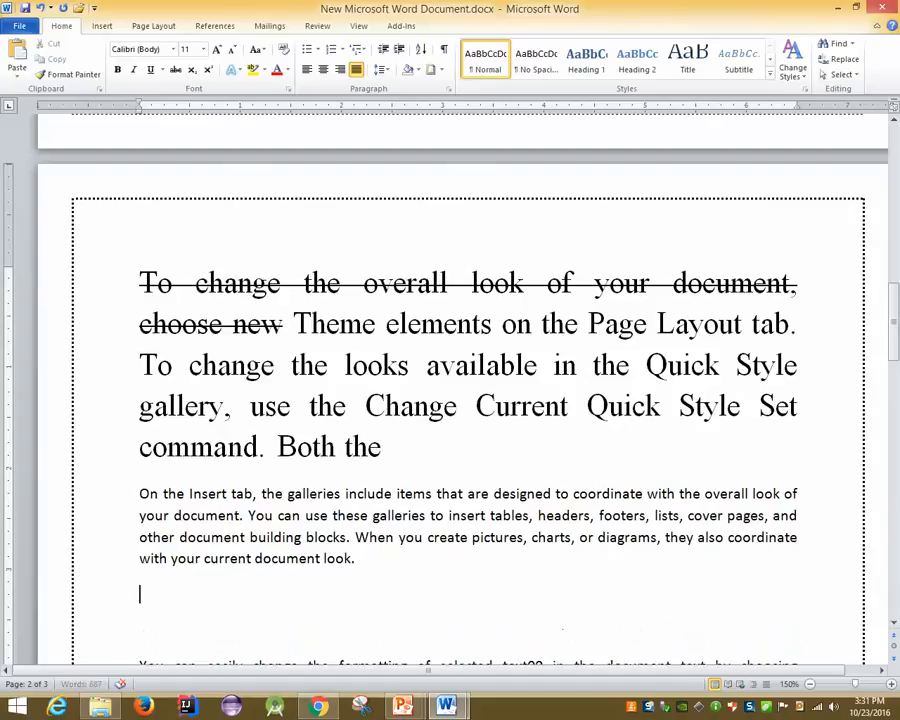
Paste the BITM: Home block below the paragraph, then unlink its SEIP and 'Registration for SEIP Project' entries
key(ctrl+v)
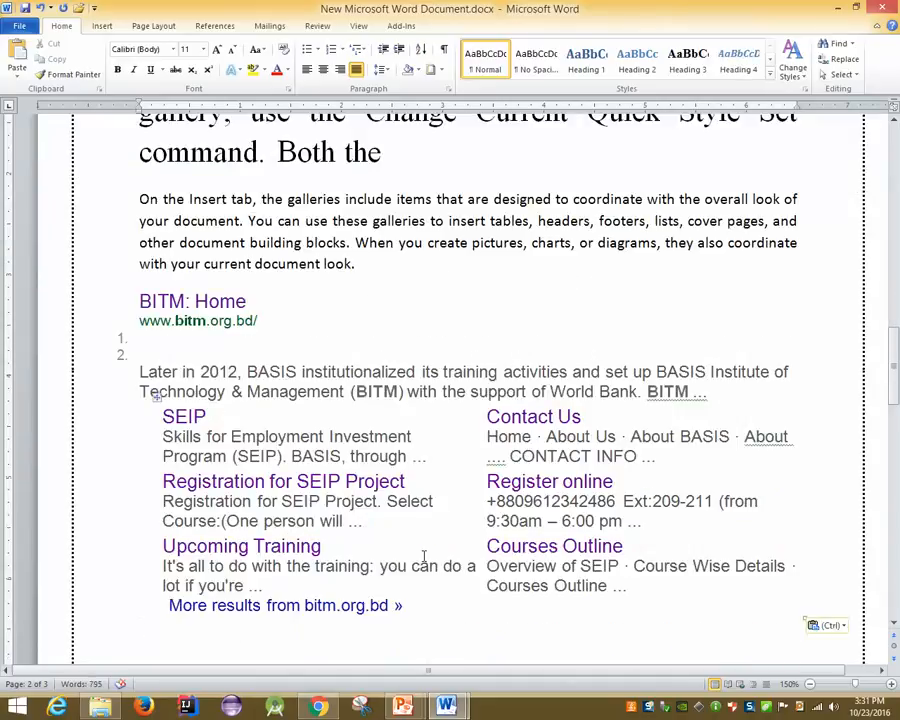
click(447, 391)
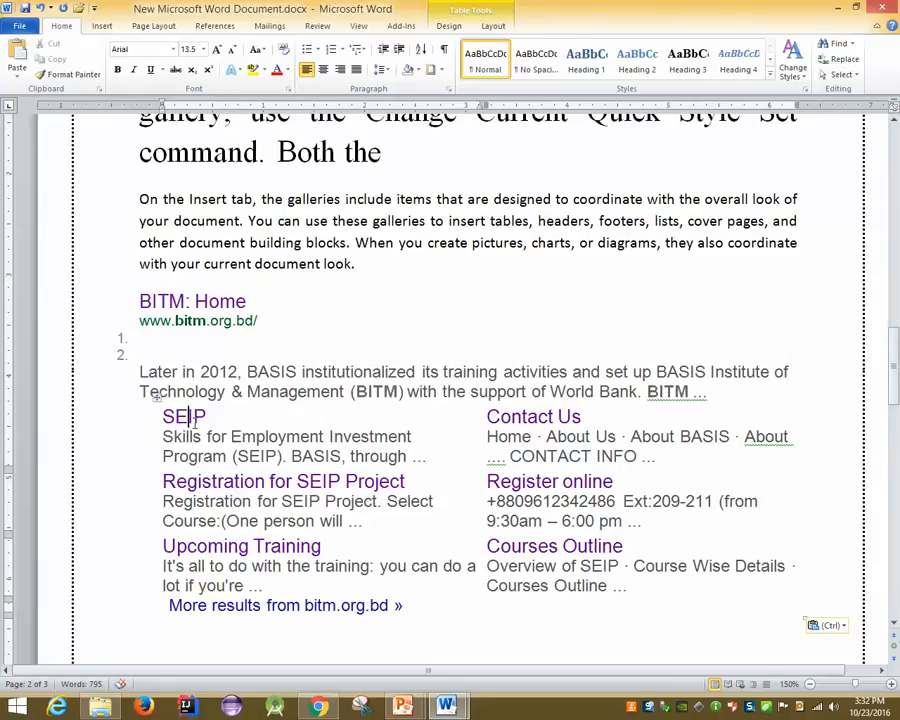
right_click(186, 422)
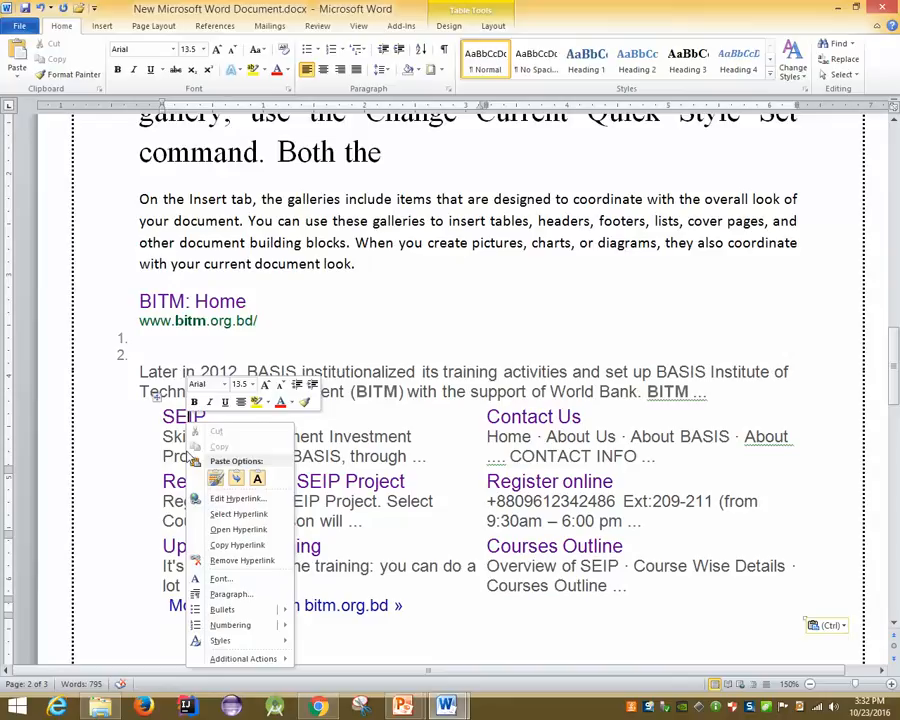
click(382, 335)
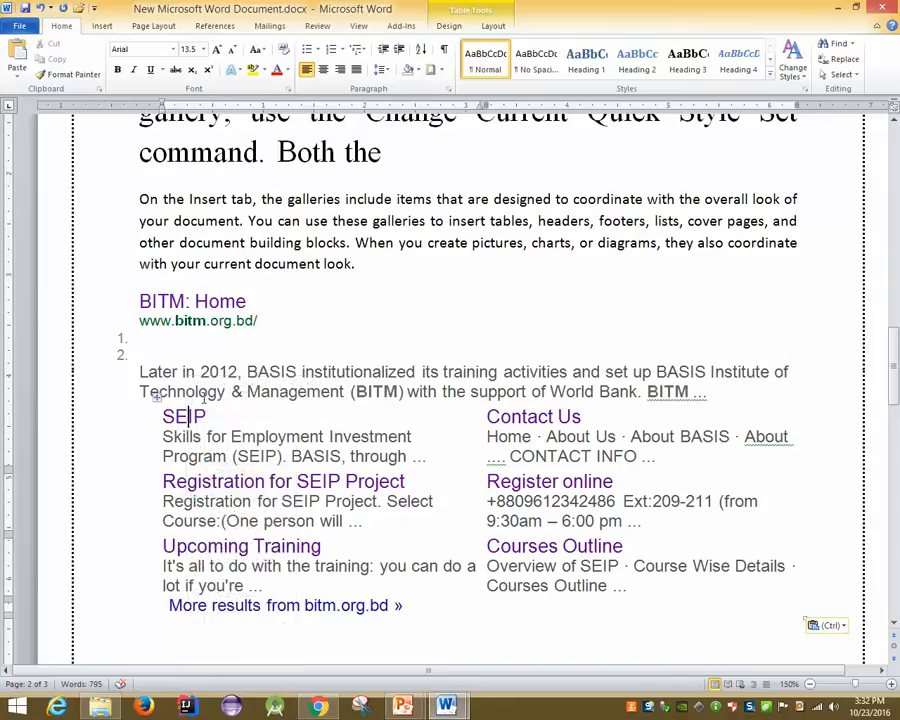
right_click(186, 422)
click(258, 554)
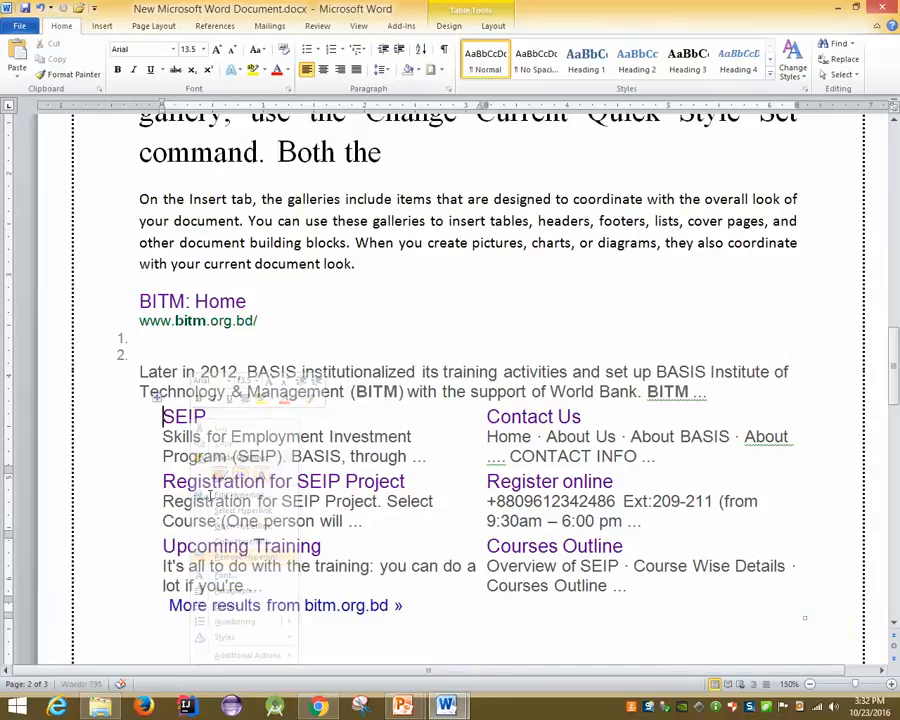
right_click(210, 481)
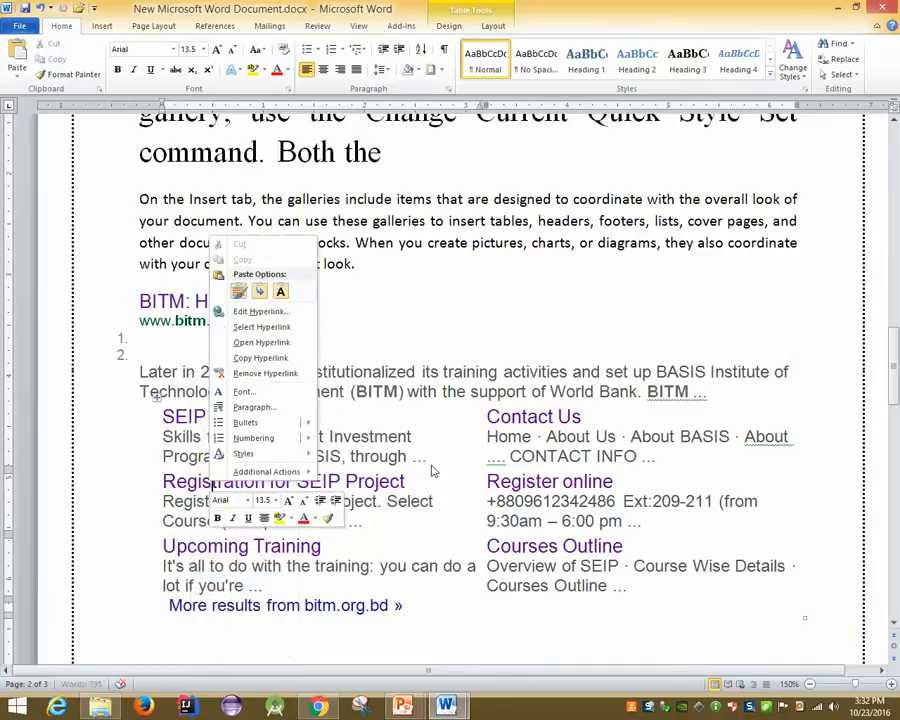
click(257, 374)
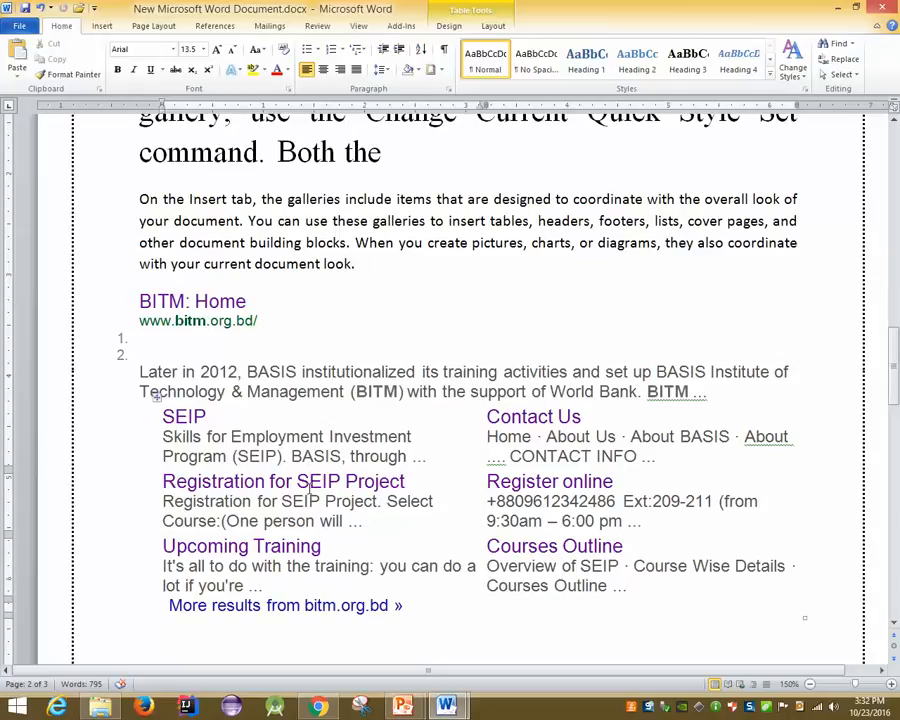
scroll(310, 487, up, 3)
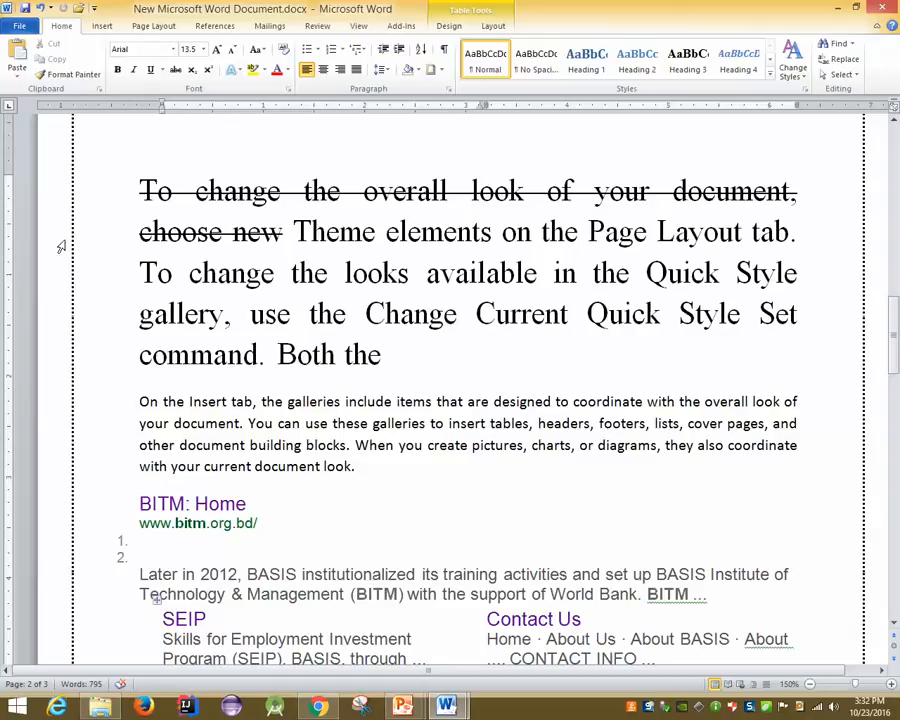
Copy the struck-through heading's formatting onto the 'On the Insert tab' paragraph and following text with Format Painter
drag(141, 190, 265, 233)
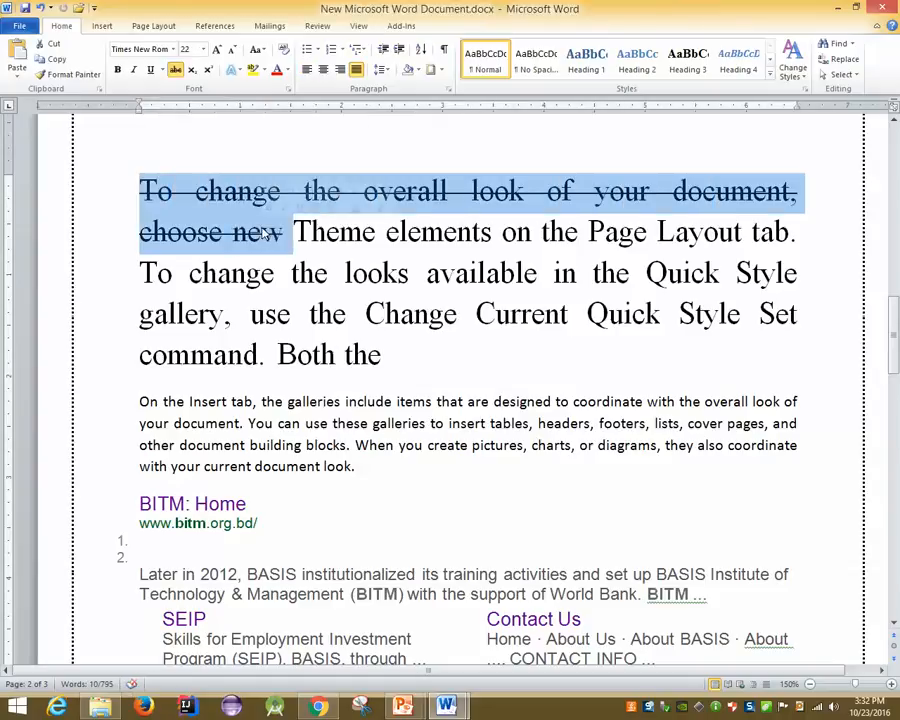
right_click(215, 191)
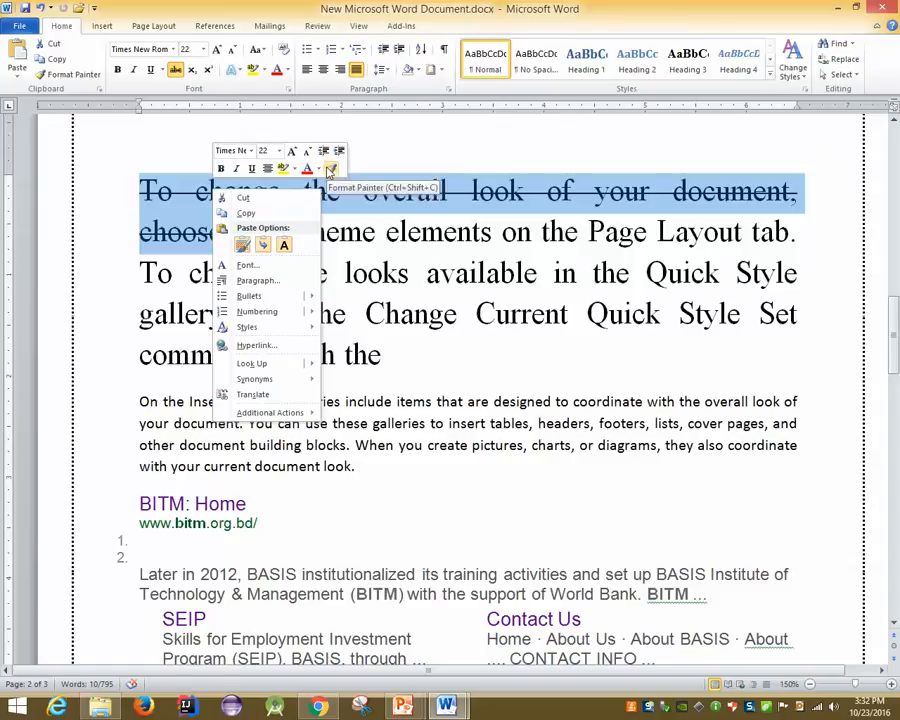
click(58, 75)
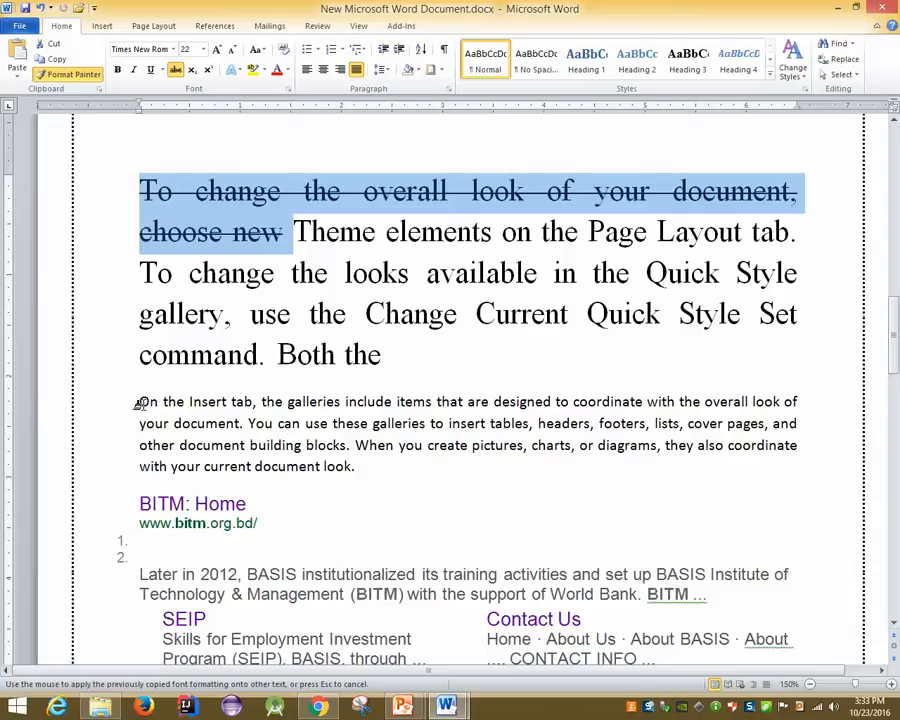
drag(139, 403, 363, 466)
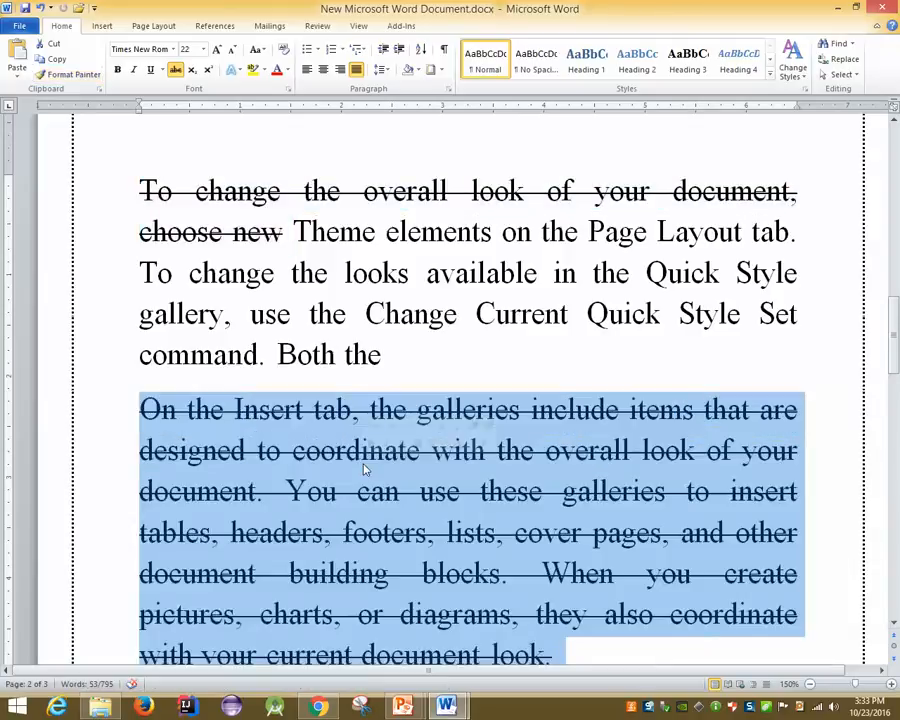
scroll(363, 468, down, 3)
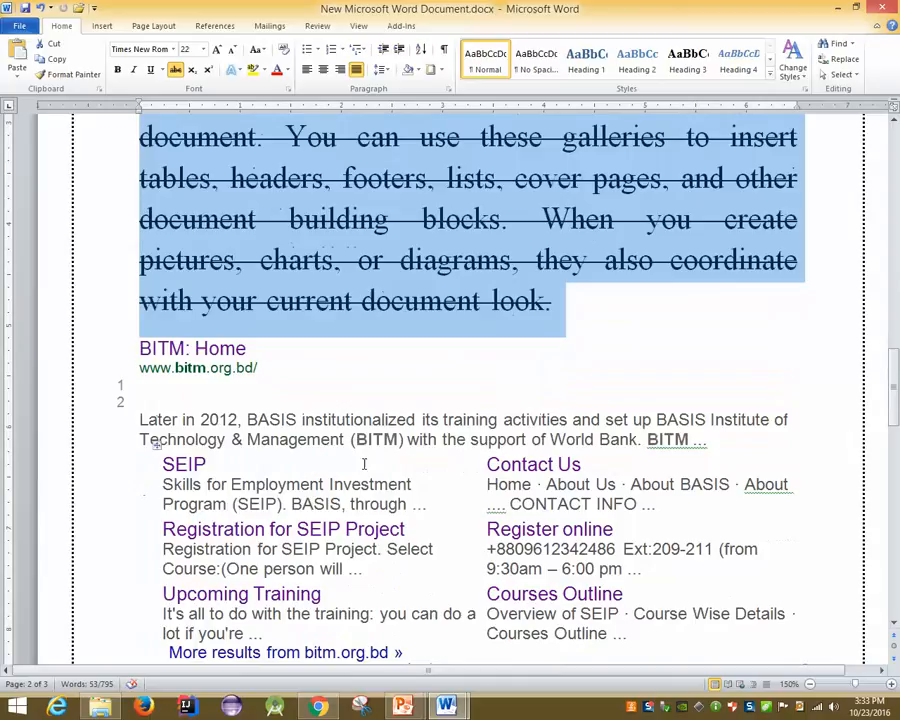
right_click(192, 276)
click(308, 252)
scroll(190, 257, down, 3)
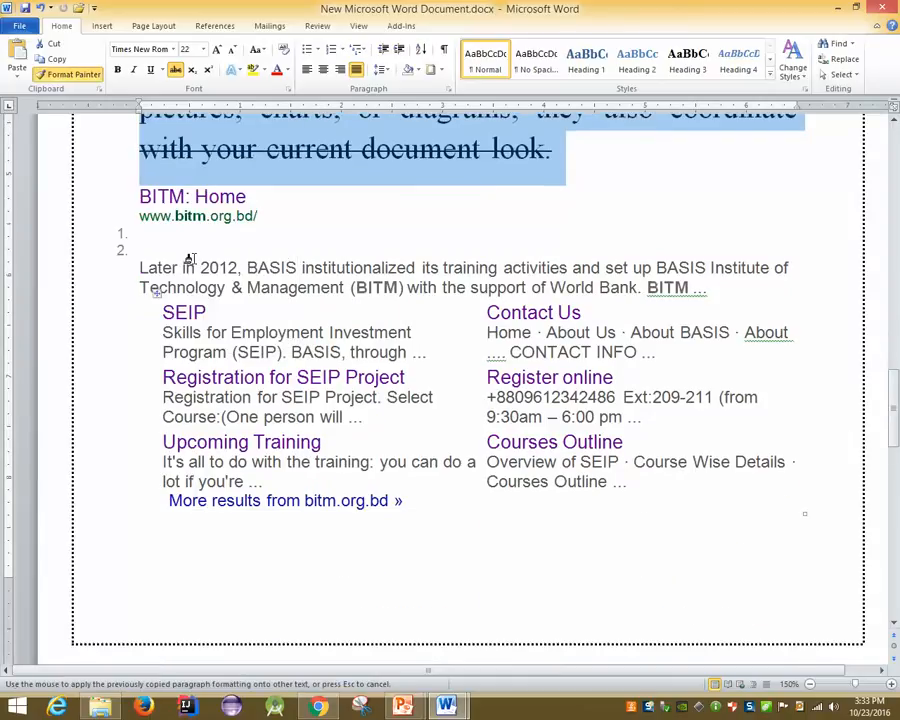
mouse_move(140, 197)
mouse_down()
mouse_move(679, 462)
mouse_move(691, 524)
mouse_up()
key(ctrl+c)
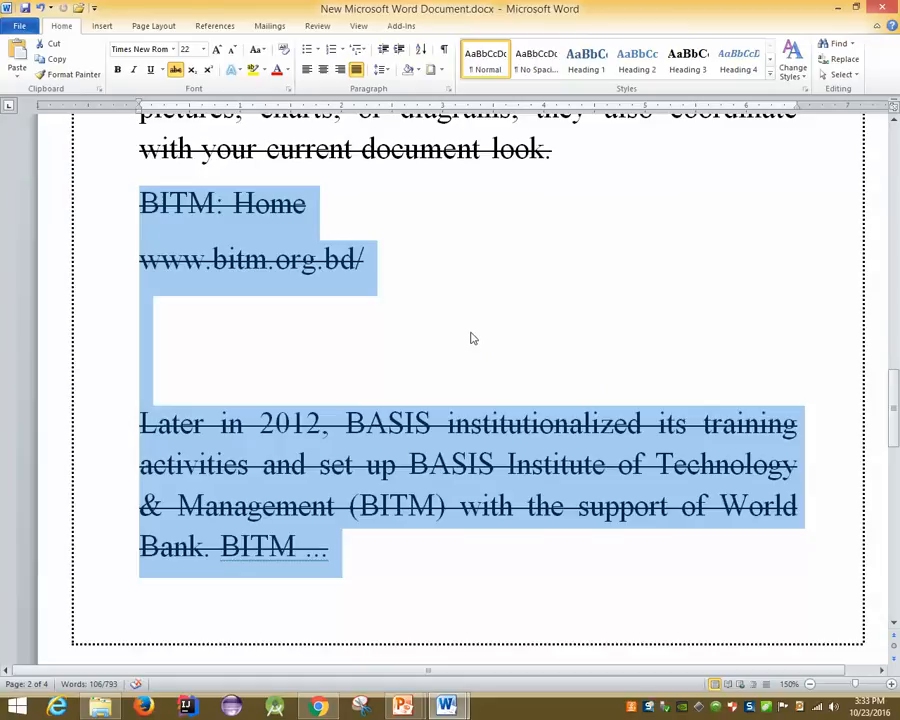
Undo the formatting changes and the pasted BITM result, then return to Chrome's bitm results
key(ctrl+z)
key(ctrl+z)
key(ctrl+z)
key(ctrl+z)
key(ctrl+z)
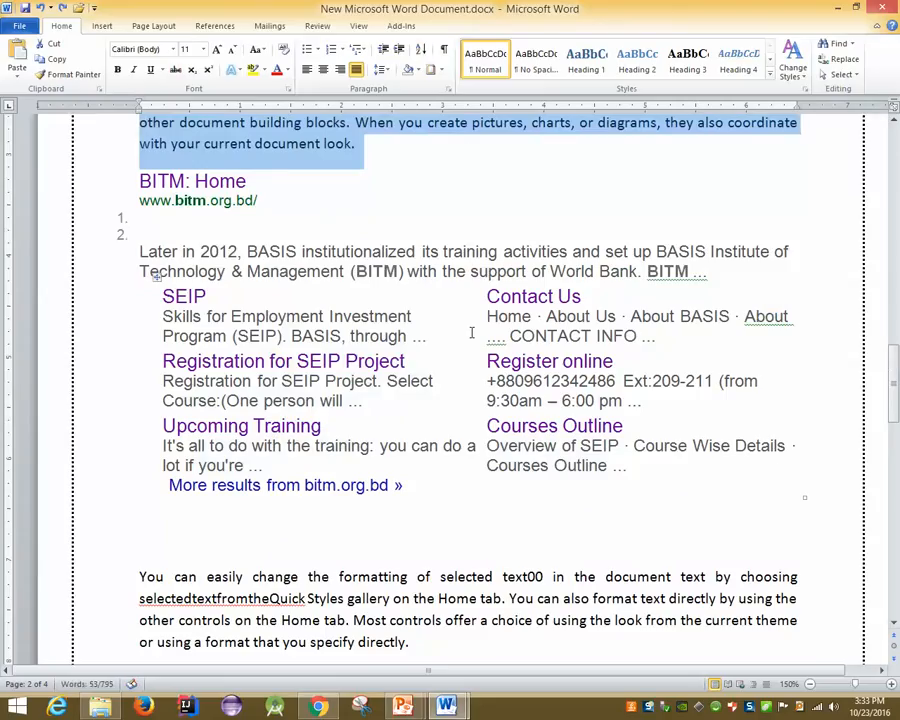
key(ctrl+z)
key(ctrl+z)
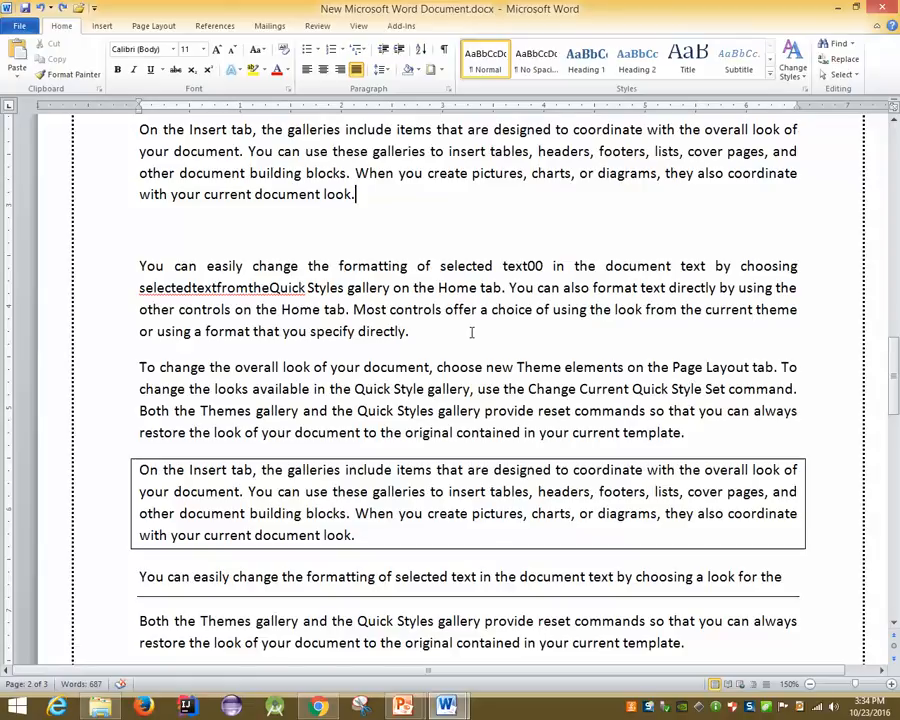
ctrl+scroll(471, 333, down, 2)
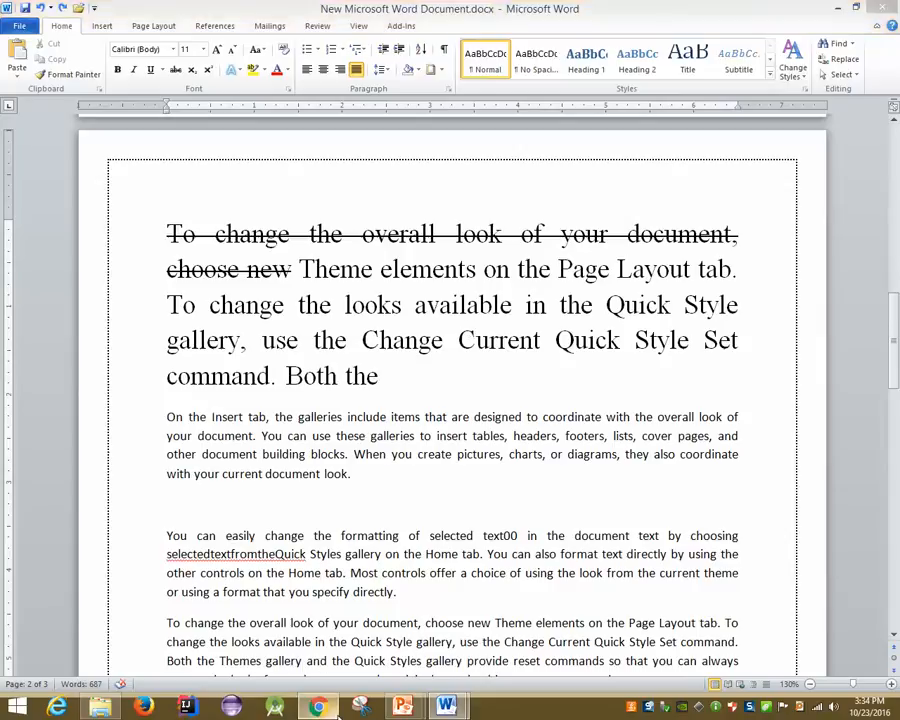
key(alt+Tab)
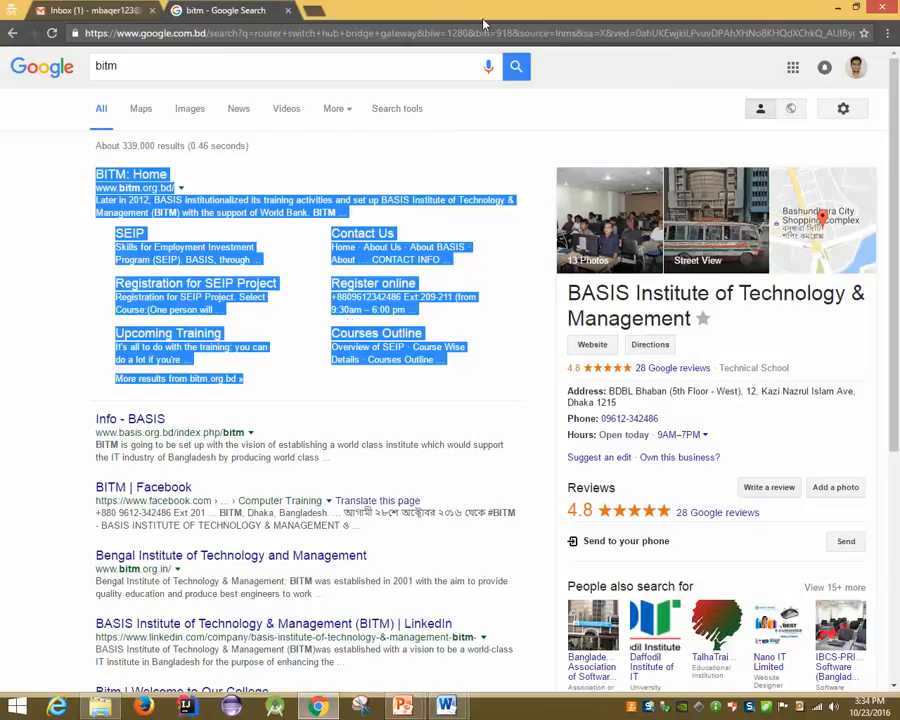
Strip the copied BITM results to plain text in Chrome's address bar, then switch to New Microsoft Word Document.docx
click(393, 33)
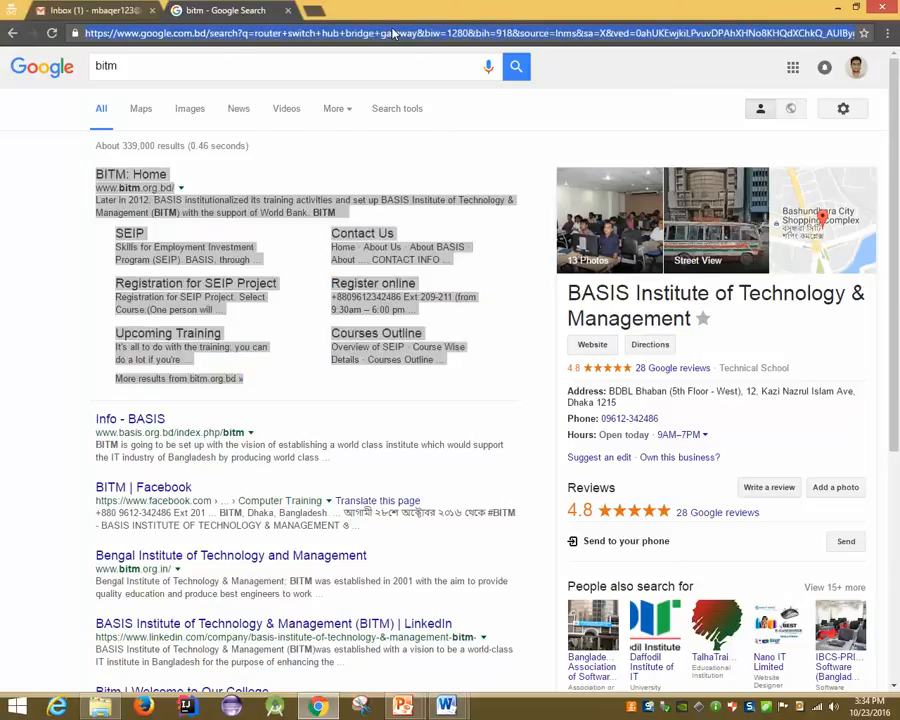
key(ctrl+v)
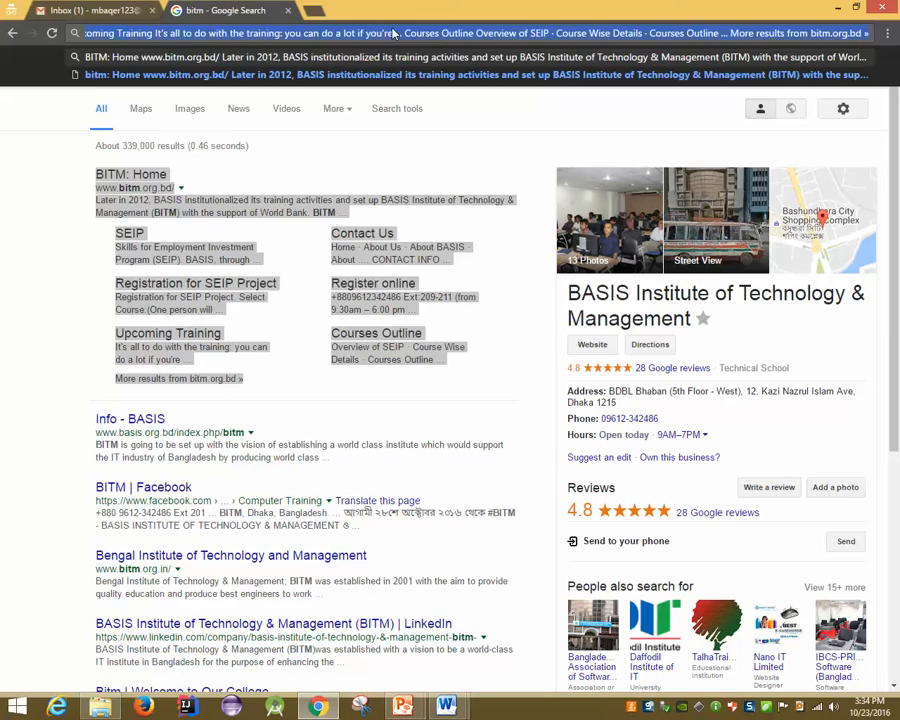
key(BackSpace)
click(462, 707)
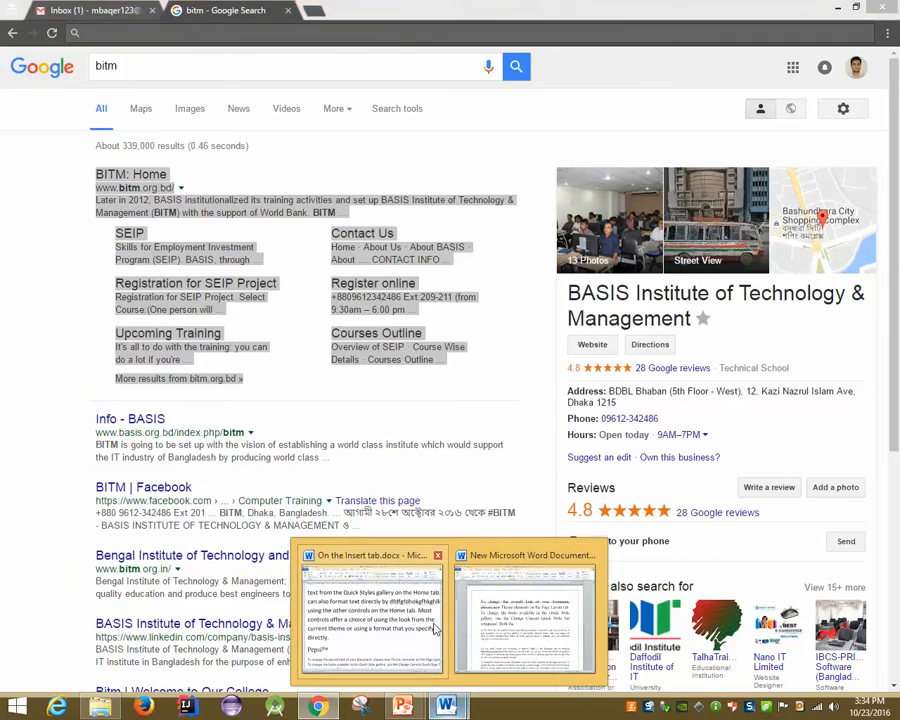
click(525, 612)
scroll(390, 366, down, 3)
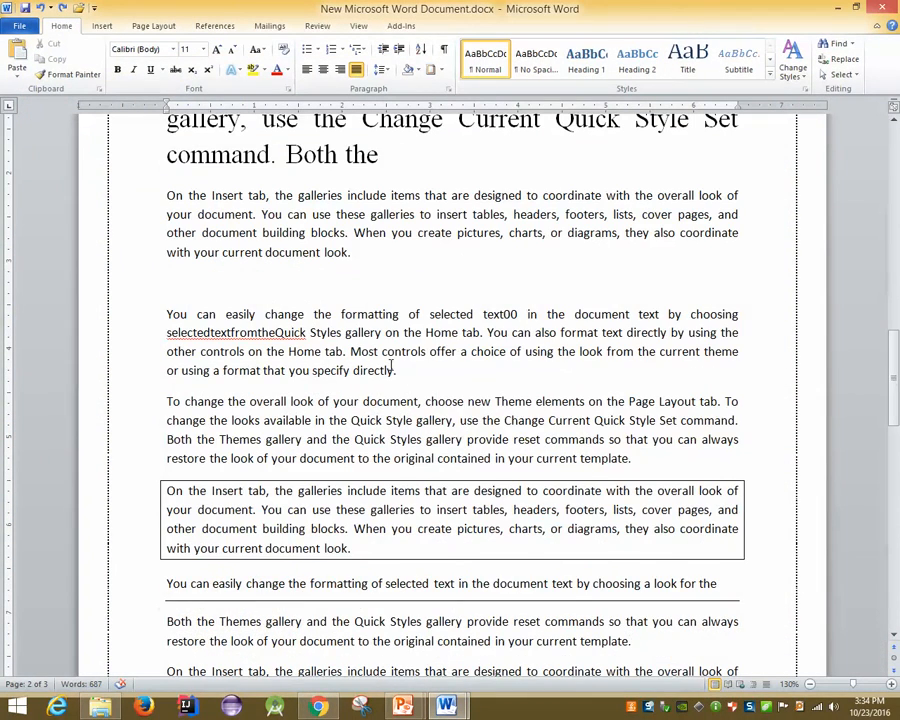
Paste the plain BITM result as a new paragraph after 'document look.' and go back to Chrome
key(Return)
key(ctrl+v)
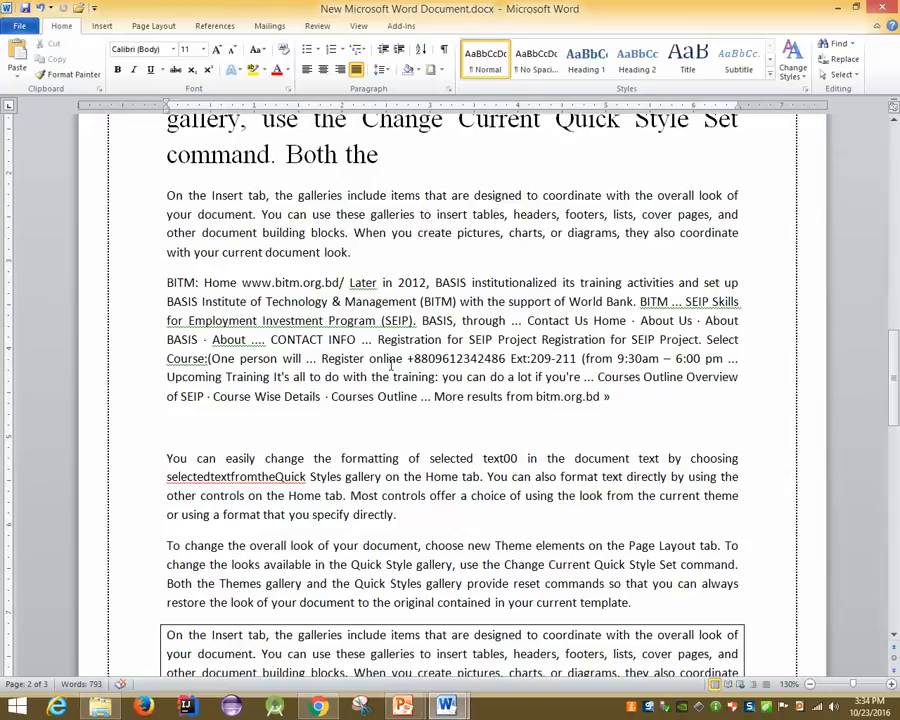
click(318, 706)
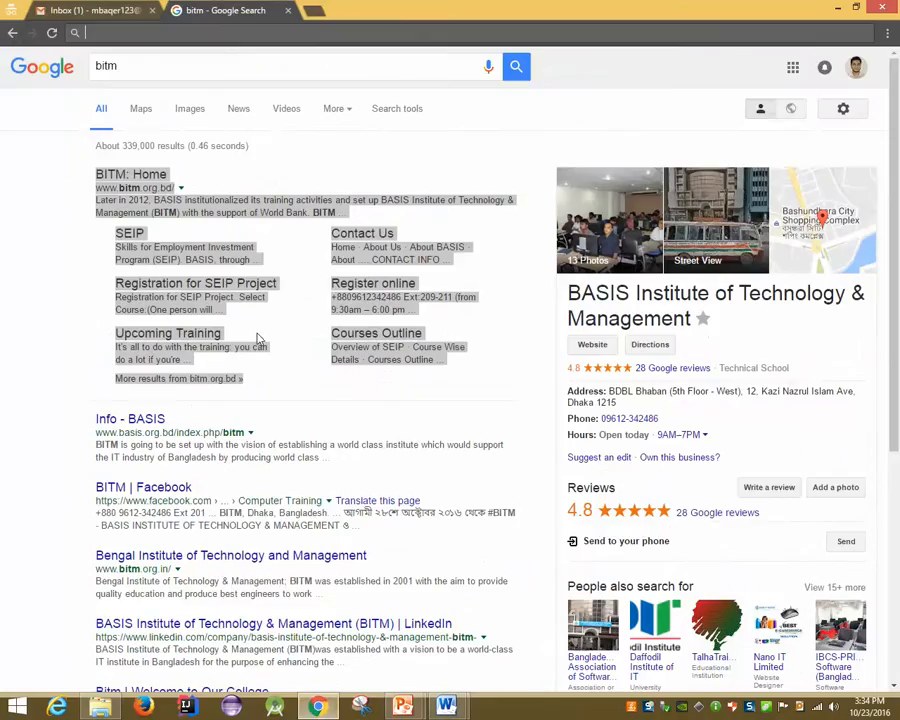
Copy the Bengal Institute of Technology and Management result and strip it to plain text in the address bar
scroll(258, 338, down, 2)
drag(92, 340, 322, 383)
key(ctrl+c)
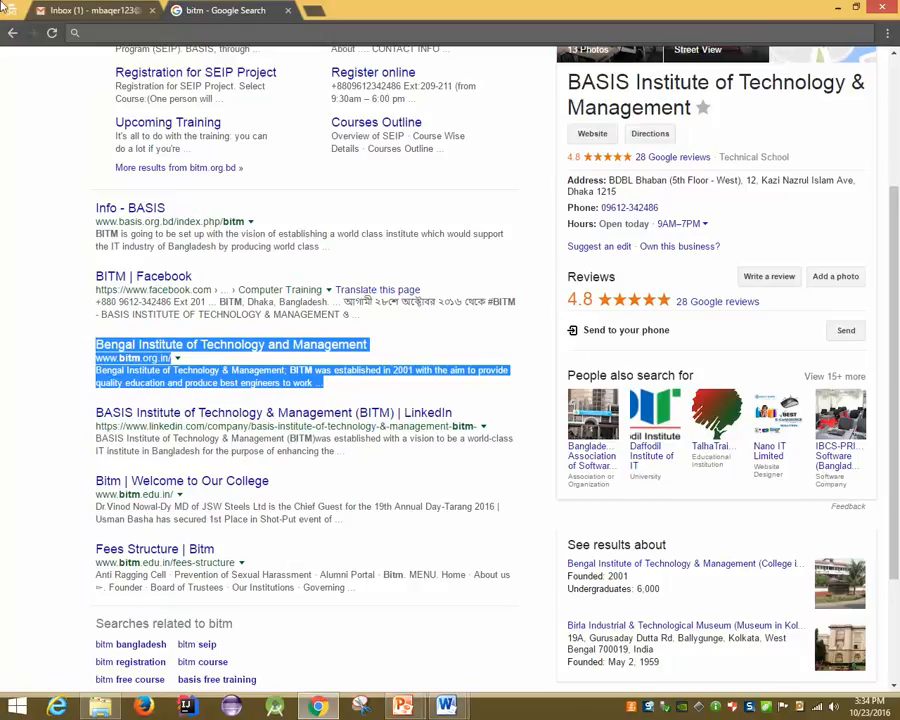
click(74, 28)
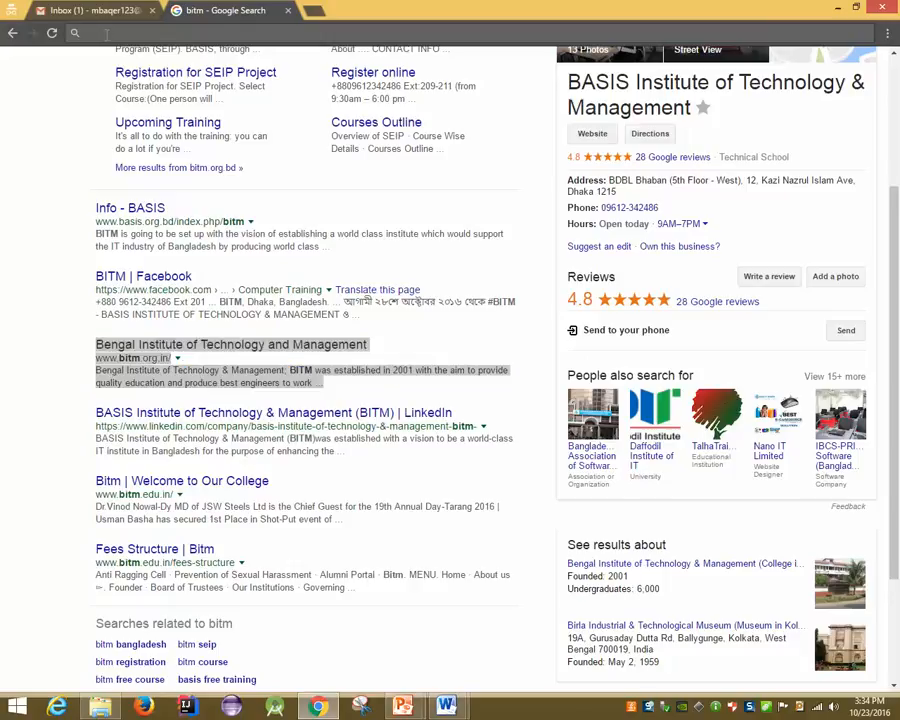
text(Bengal Institute of Technology and Management www.bitm.org.in/ Bengal Institute of Technology & Management: BITM was established in 2001 with the aim to provide quality education and produce best engineers to work ...)
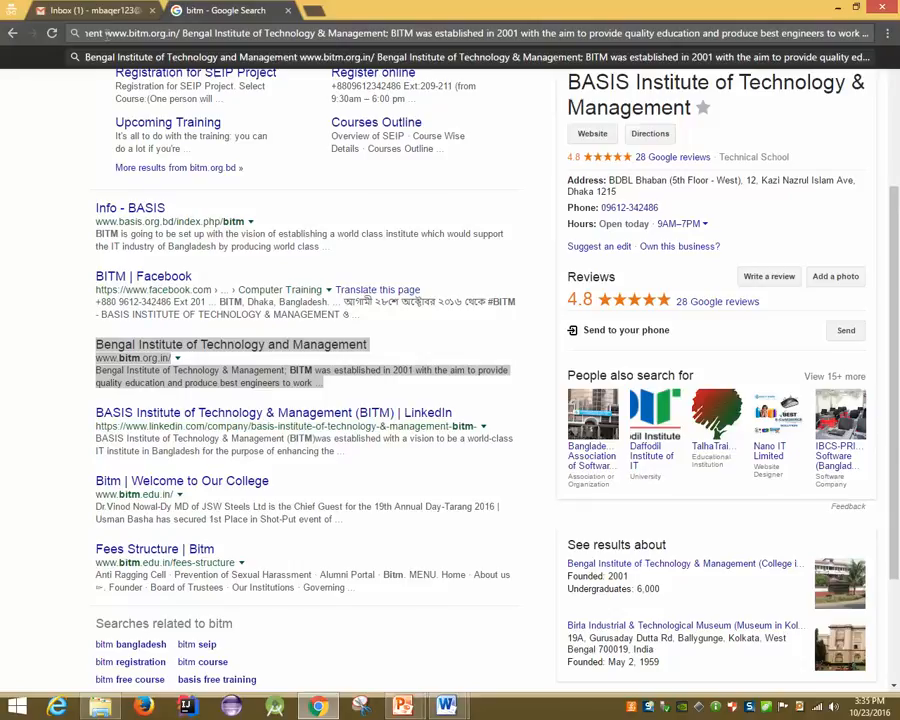
click(270, 35)
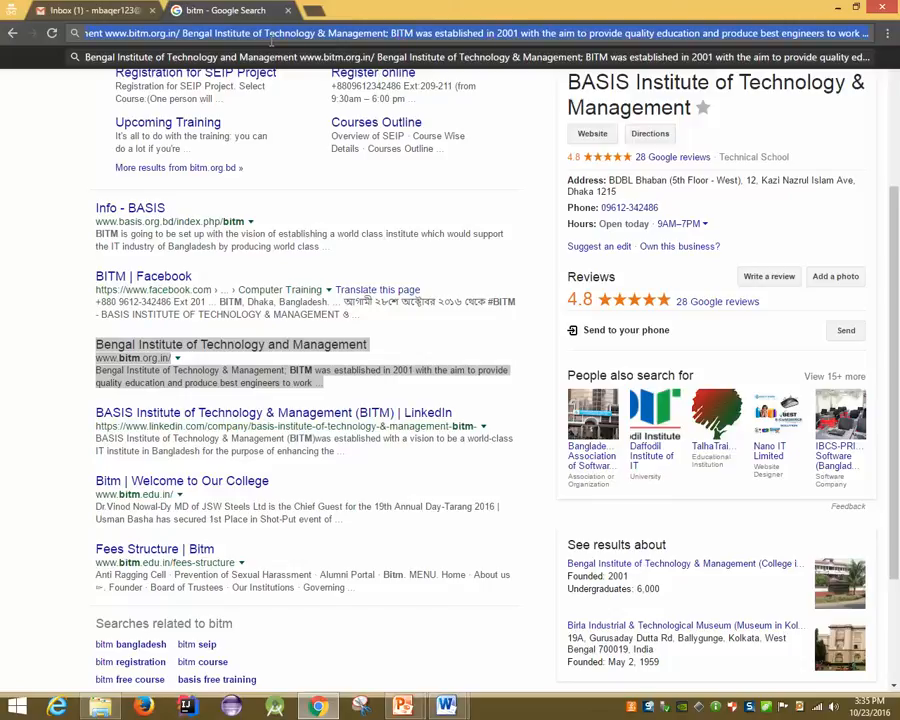
key(Escape)
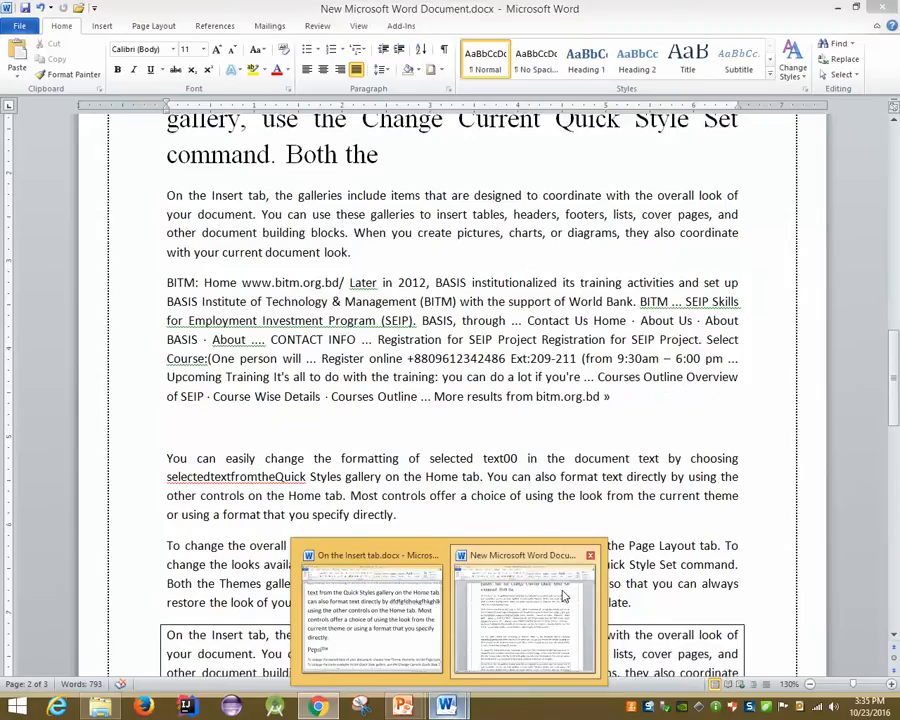
Paste the Bengal Institute description as a new plain paragraph after 'current template.'
click(563, 597)
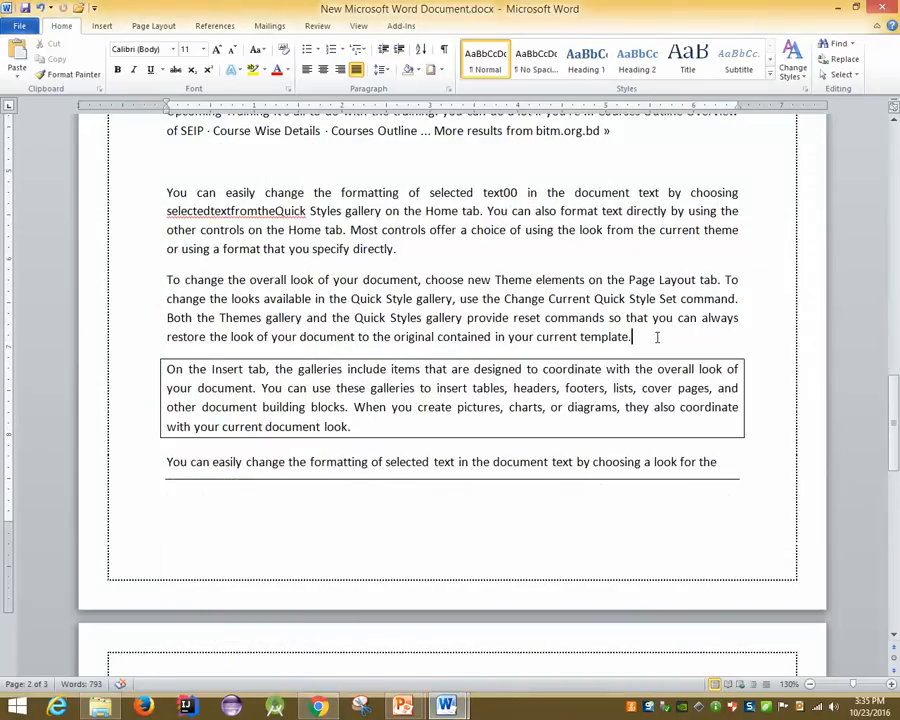
key(Return)
key(ctrl+v)
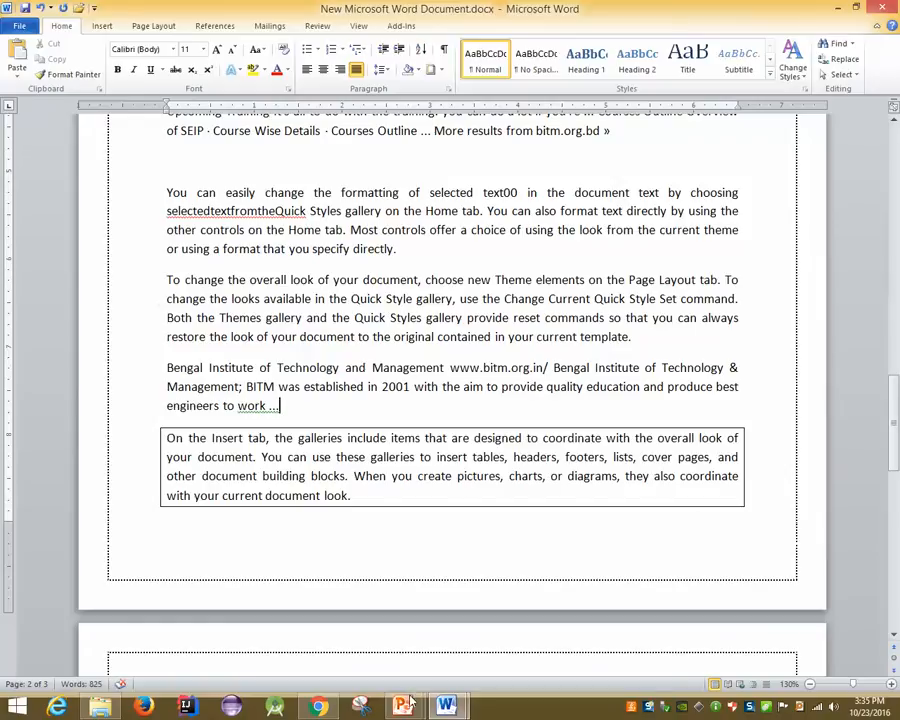
Bring the PowerPoint lecture deck forward and show the MS Word 2010: Select Text slide
mouse_move(410, 703)
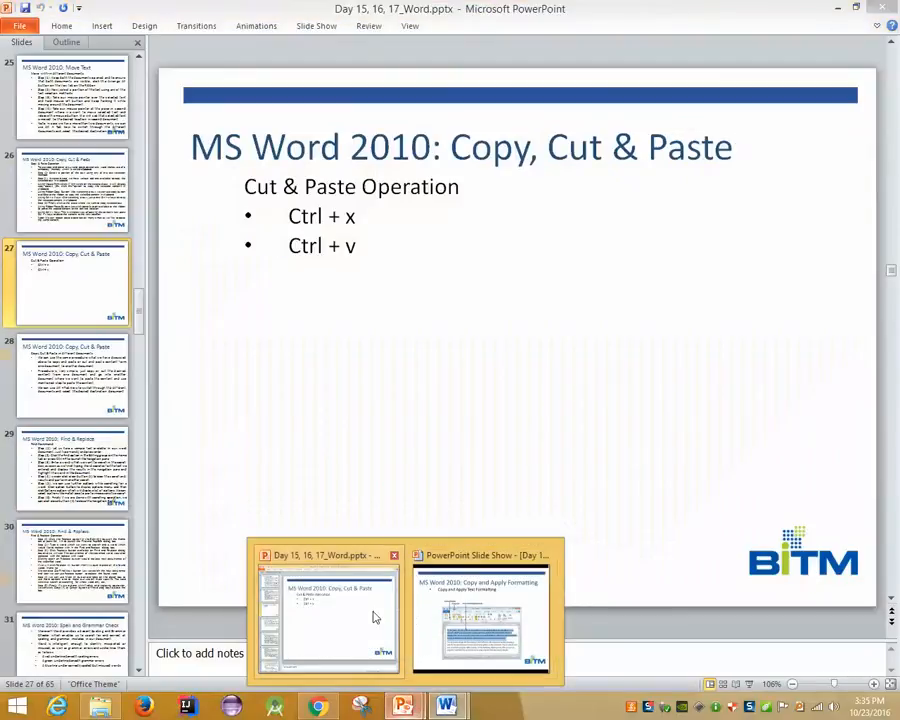
click(374, 617)
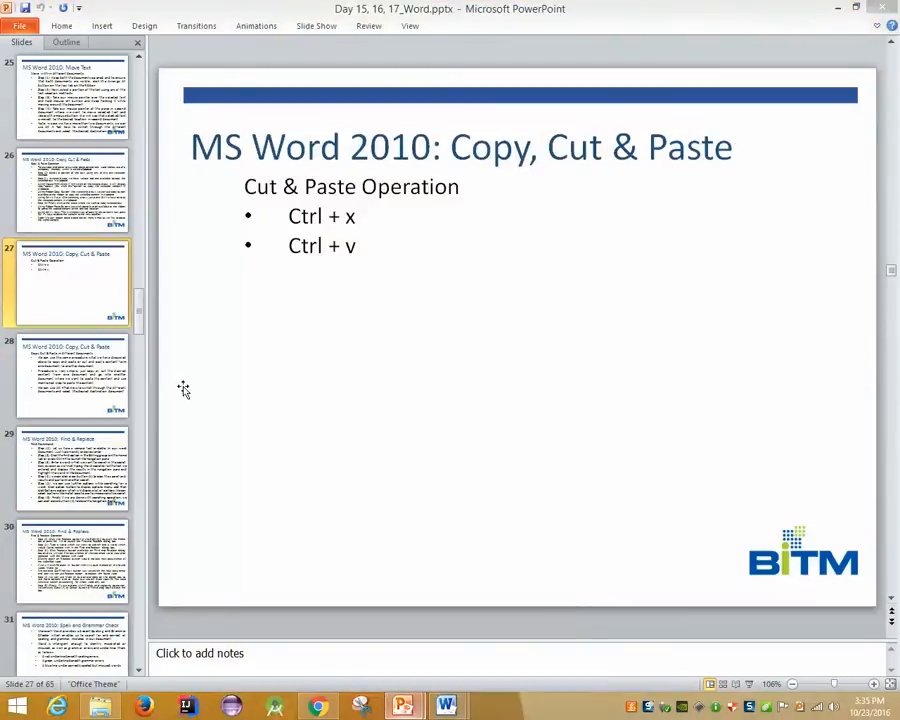
scroll(72, 350, up, 10)
click(40, 170)
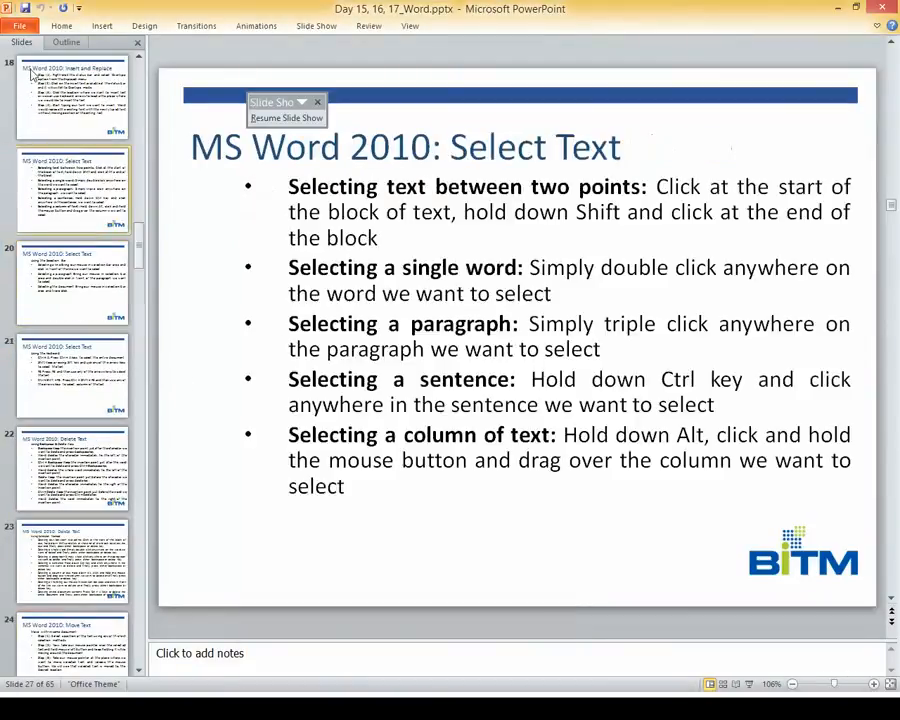
click(61, 26)
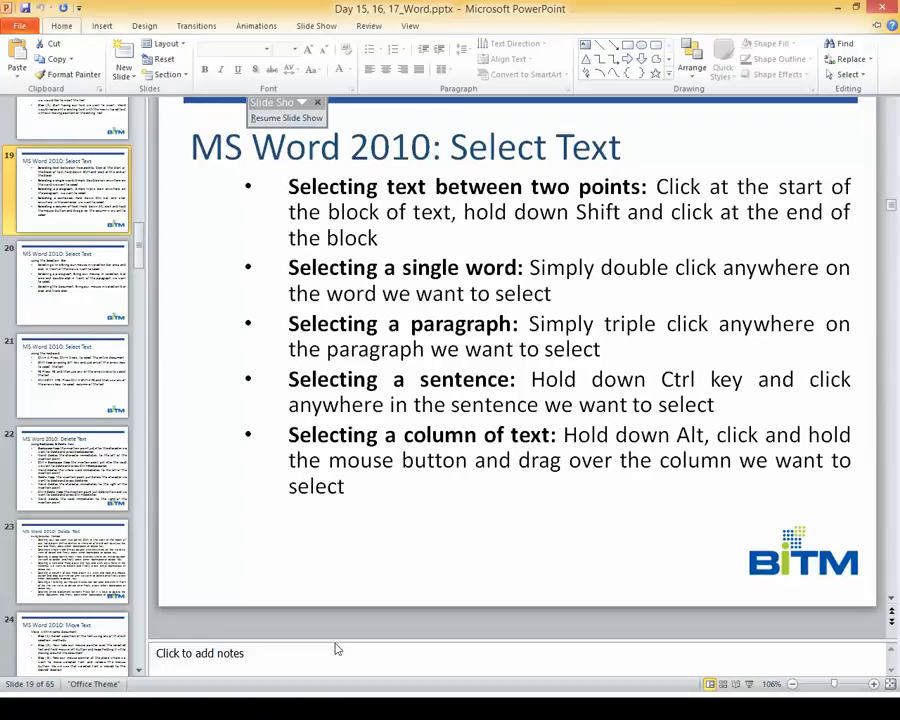
Return to the full-screen slide show on the Copy and Apply Formatting slide, then show the desktop
key(super+d)
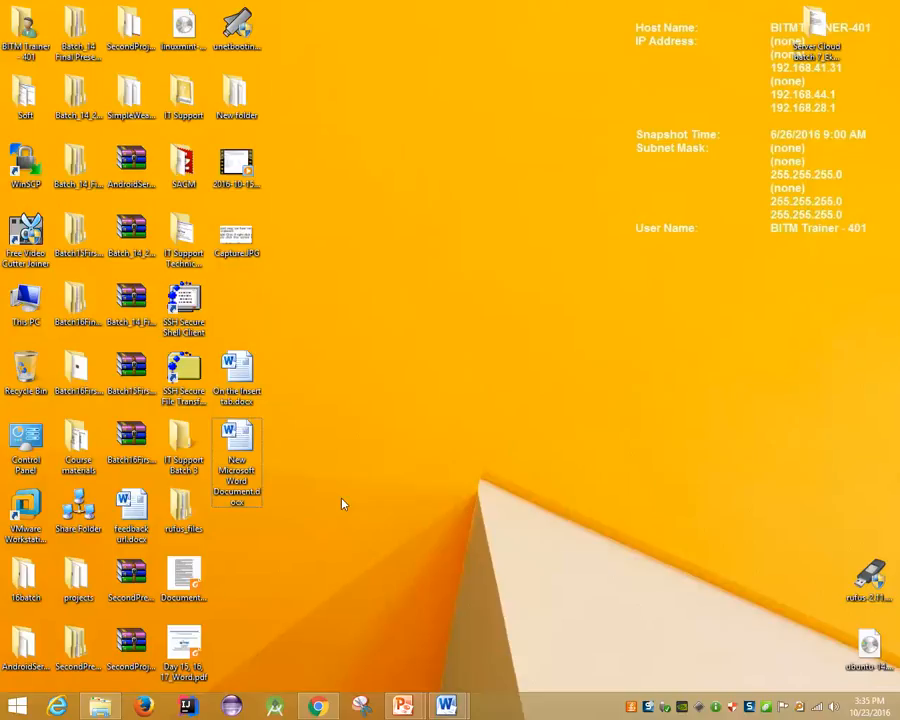
right_click(400, 645)
click(403, 706)
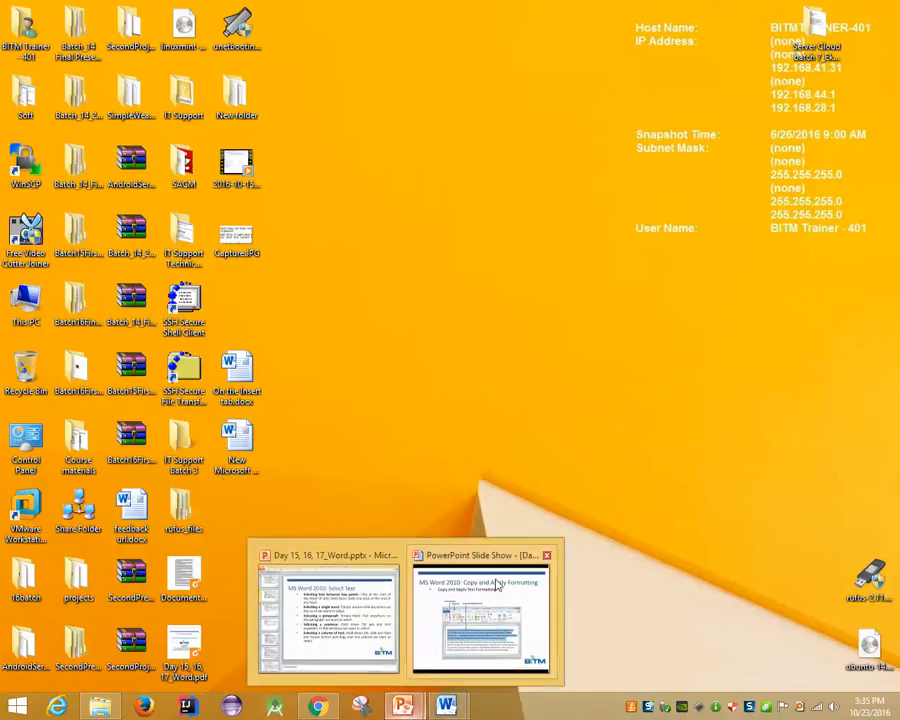
click(497, 585)
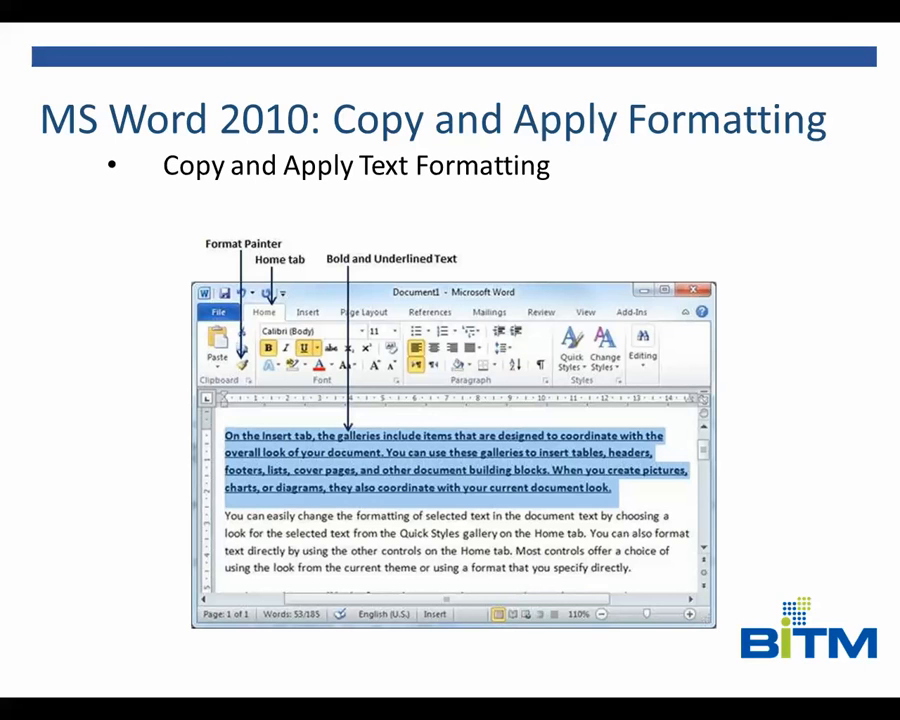
key(super+d)
Open the BITM: Home result from Google's bitm results in a new tab
click(324, 706)
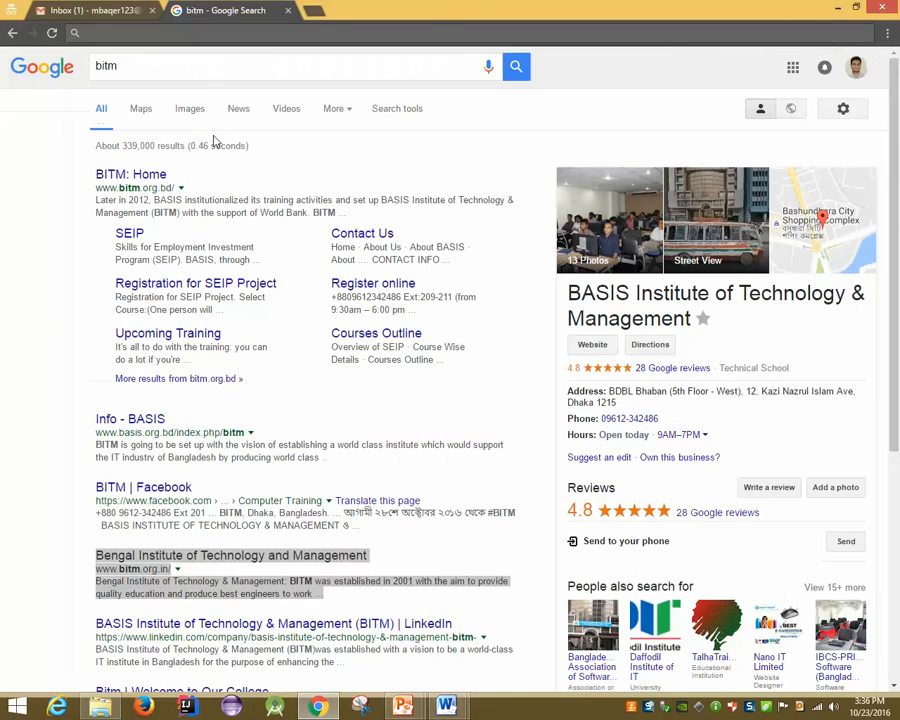
middle_click(158, 175)
click(333, 10)
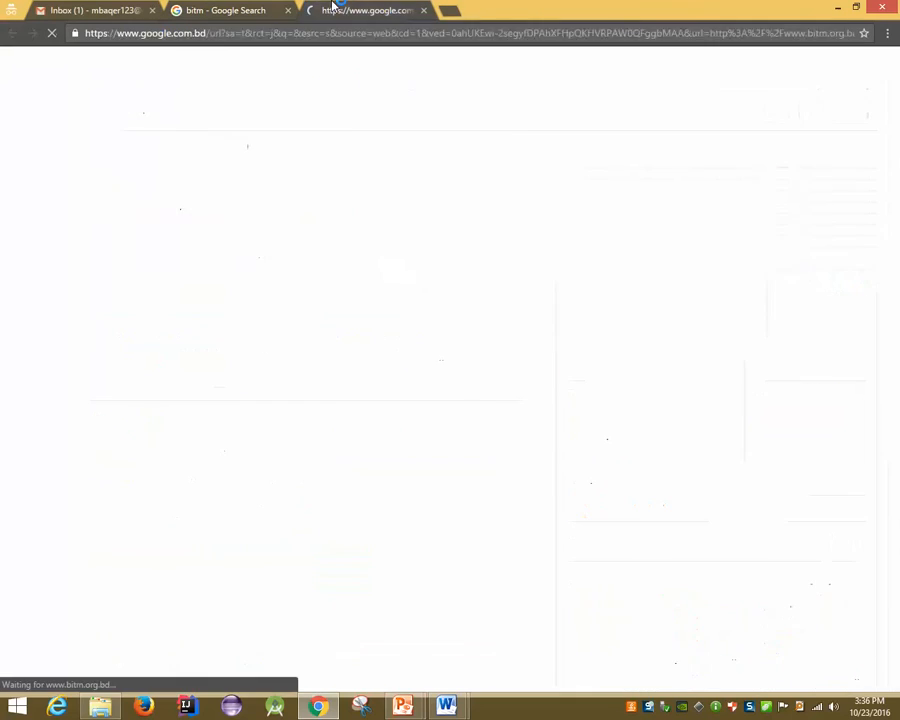
scroll(300, 374, down, 4)
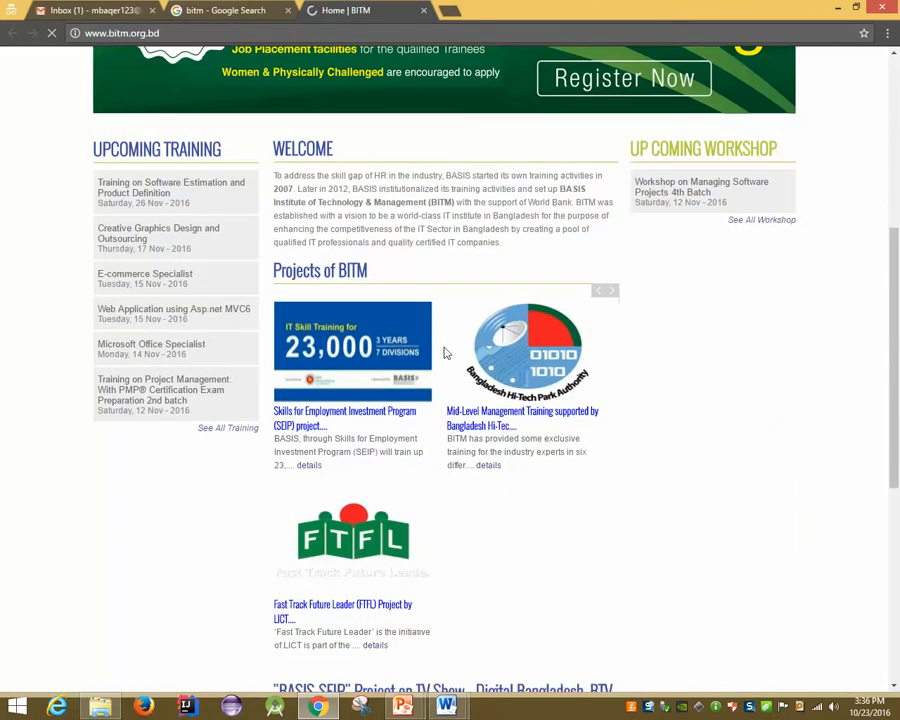
Add a new empty bullet after the last one on PowerPoint's keyboard text-selection slide
mouse_move(402, 706)
click(322, 594)
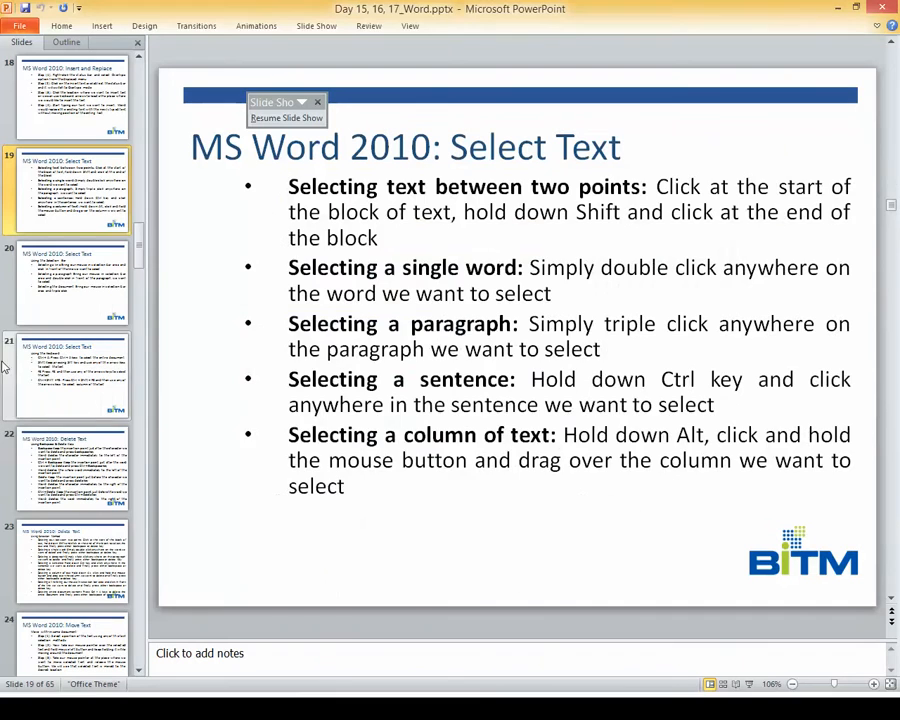
click(5, 368)
click(713, 382)
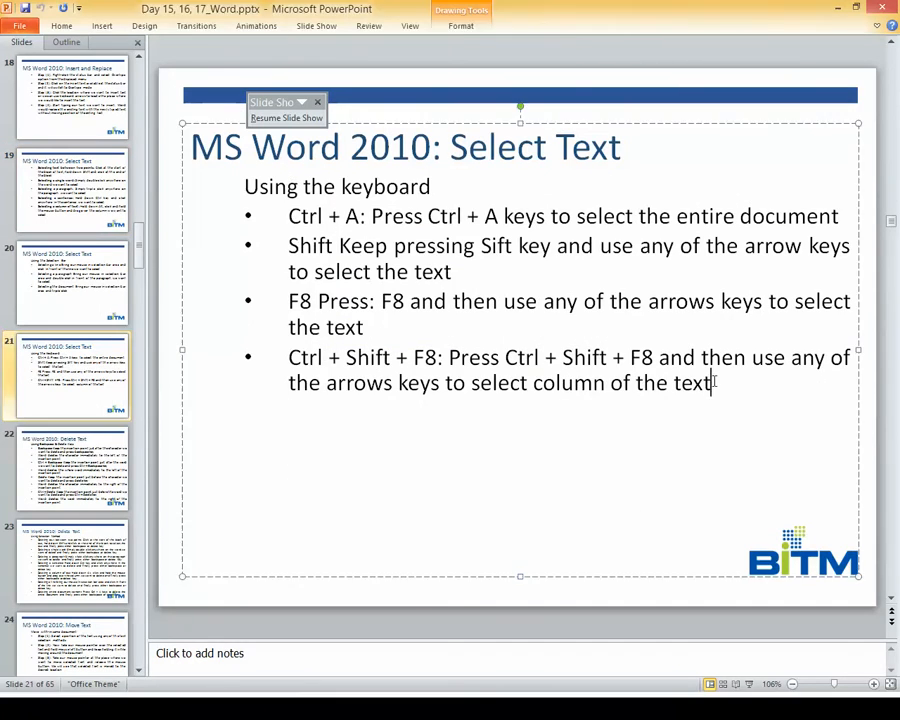
key(Return)
drag(560, 7, 497, 5)
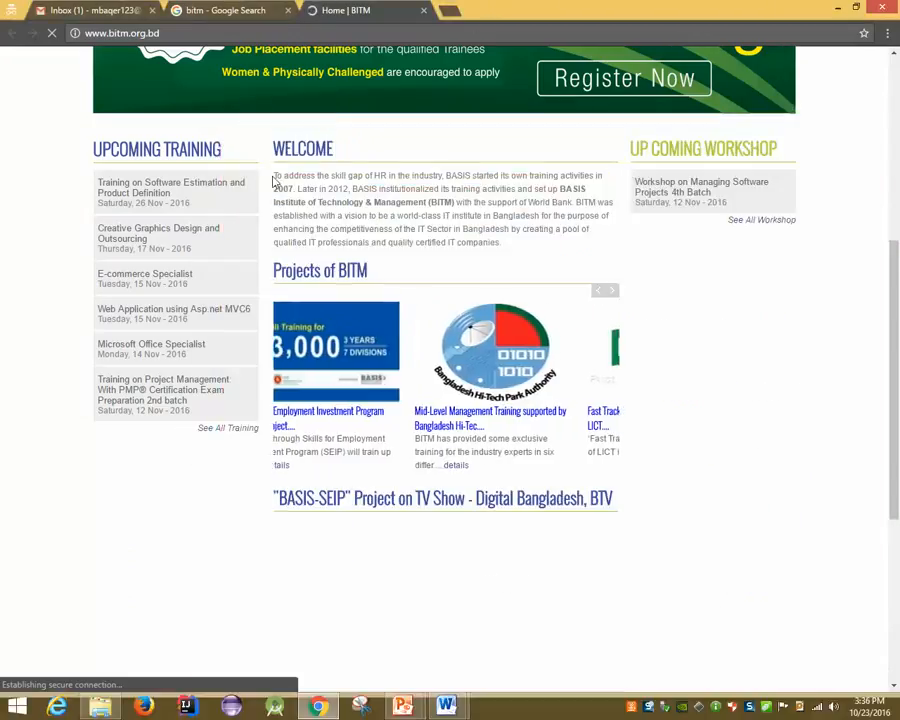
Copy the BITM Welcome paragraph, paste it onto the slide, then undo that paste
drag(274, 178, 508, 240)
key(ctrl+c)
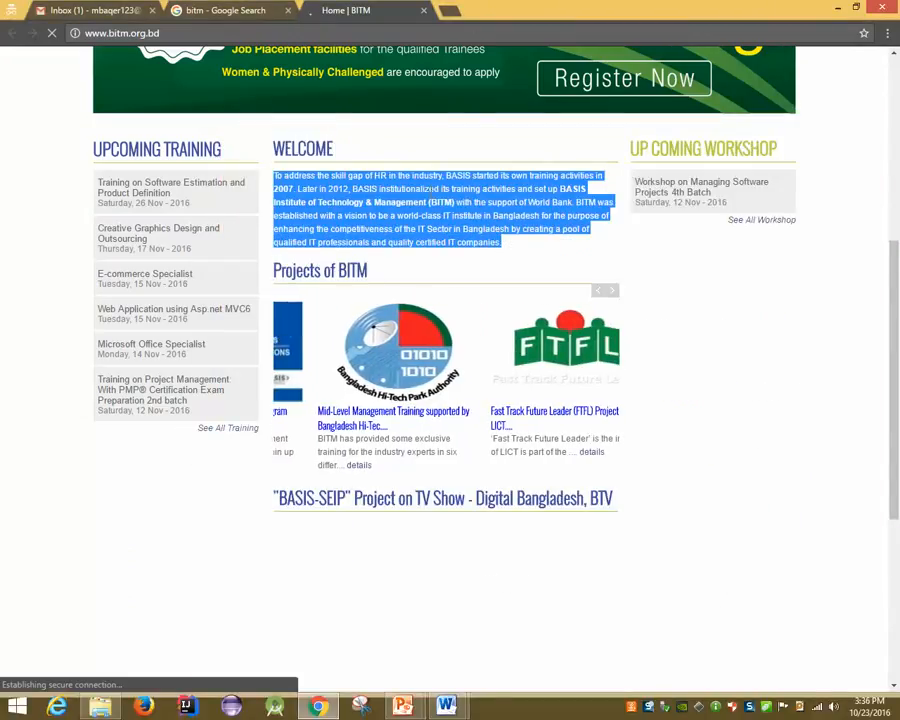
click(403, 706)
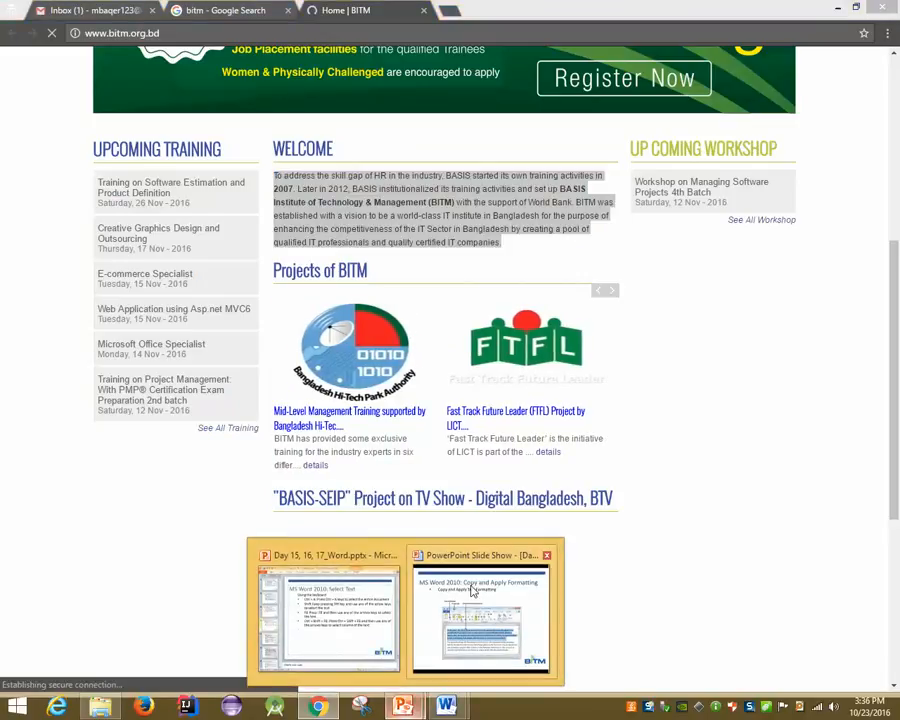
click(474, 590)
key(ctrl+v)
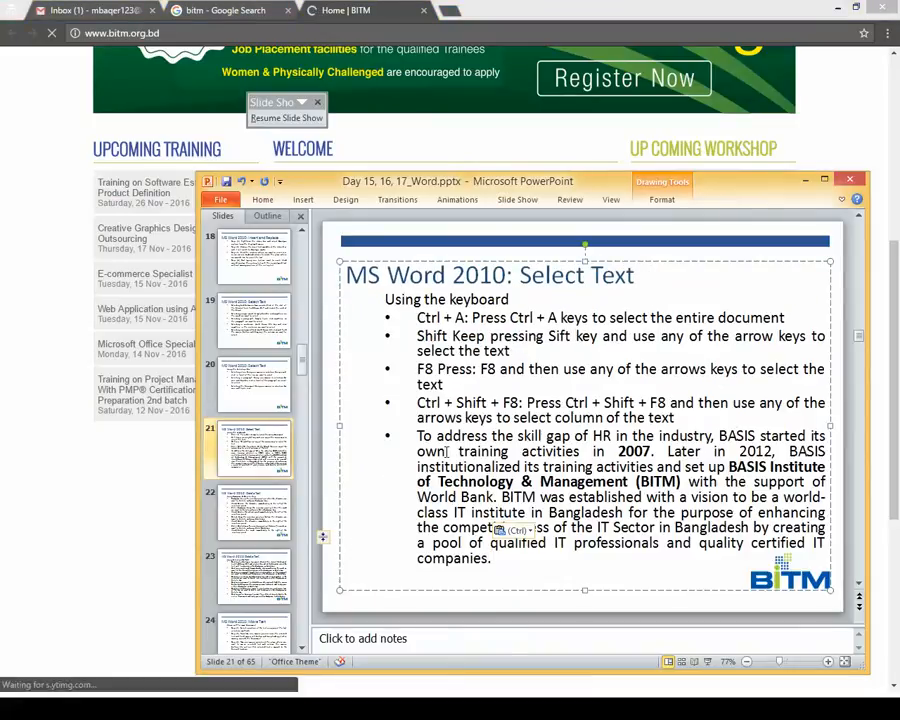
key(ctrl+z)
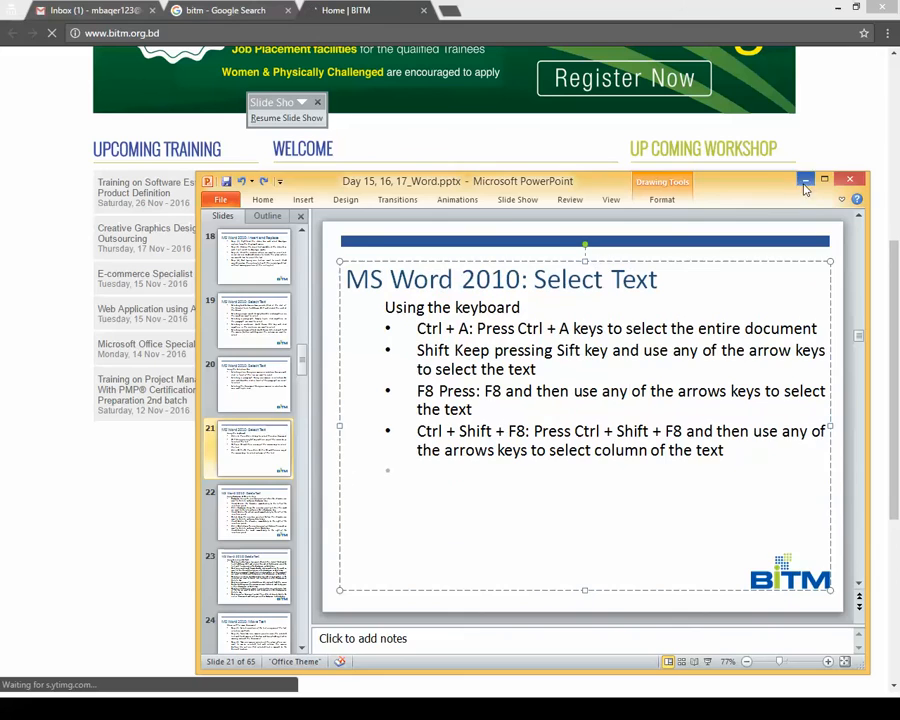
Paste the Welcome paragraph into the Word document below the Bengal Institute paragraph
click(805, 181)
mouse_move(446, 706)
click(420, 616)
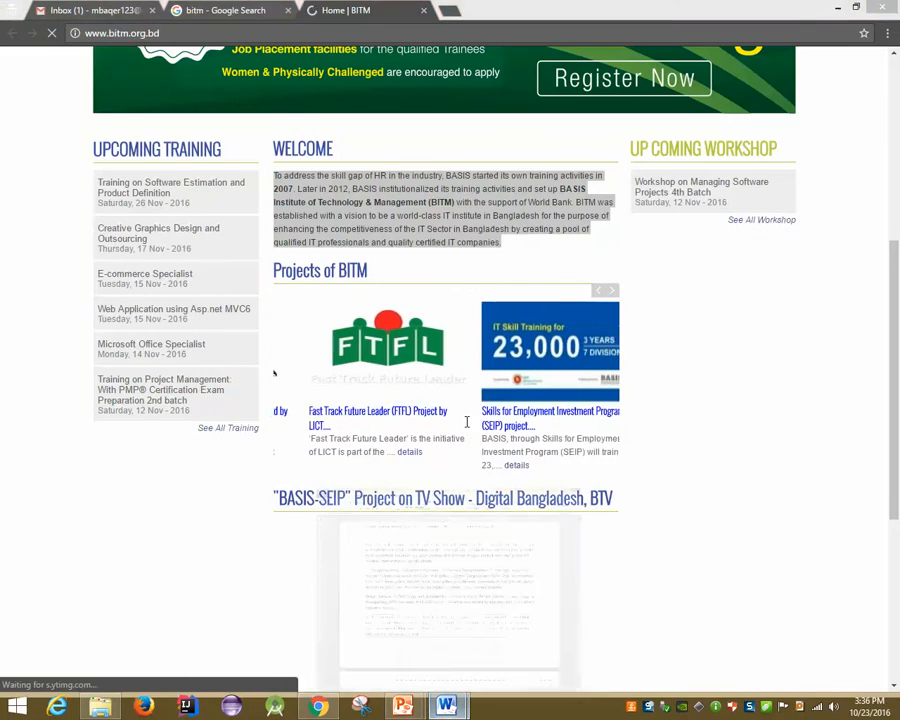
key(ctrl+v)
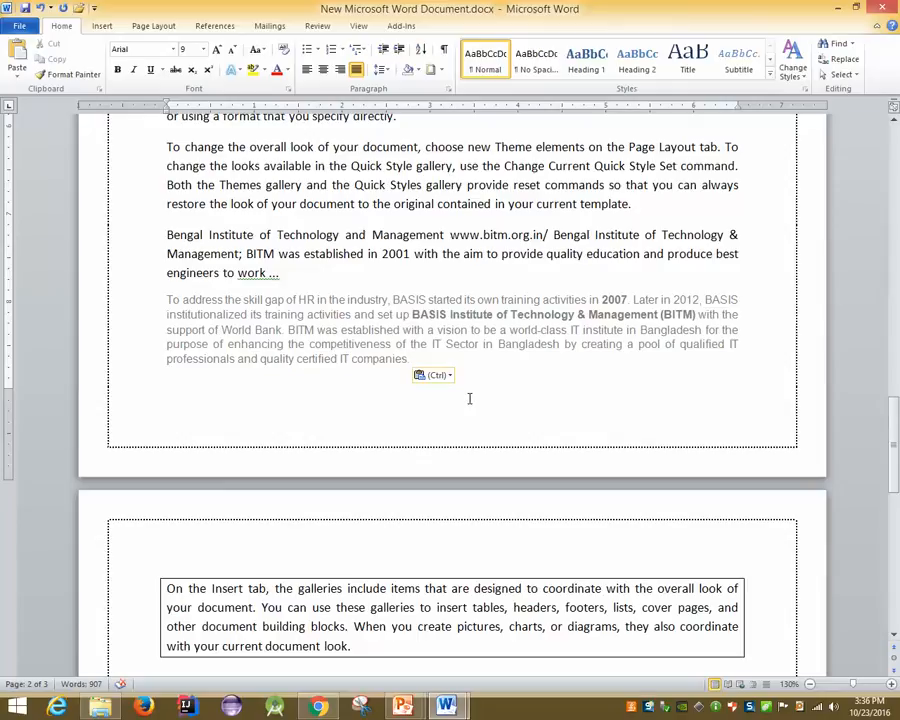
Format-paint the body text style onto the pasted Welcome paragraph, undo it, and return to Chrome
click(425, 204)
right_click(251, 193)
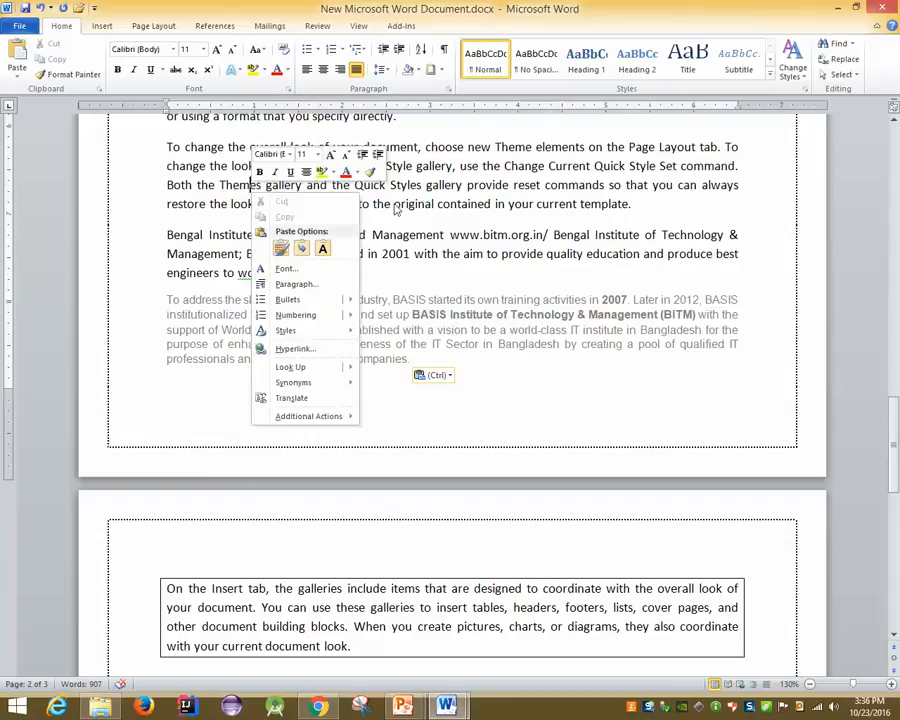
click(374, 173)
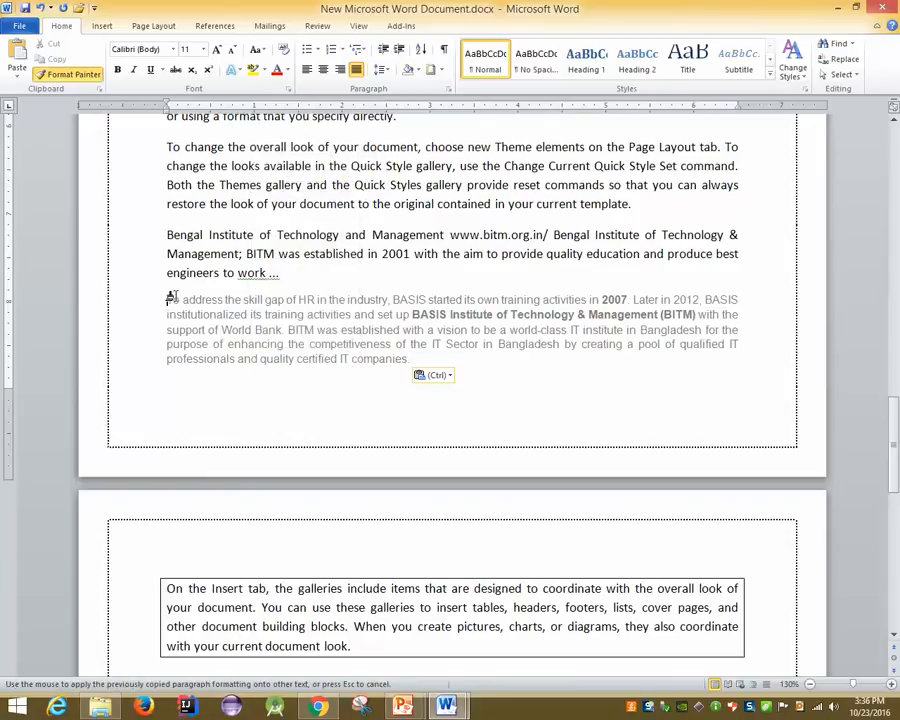
drag(168, 298, 548, 372)
key(ctrl+c)
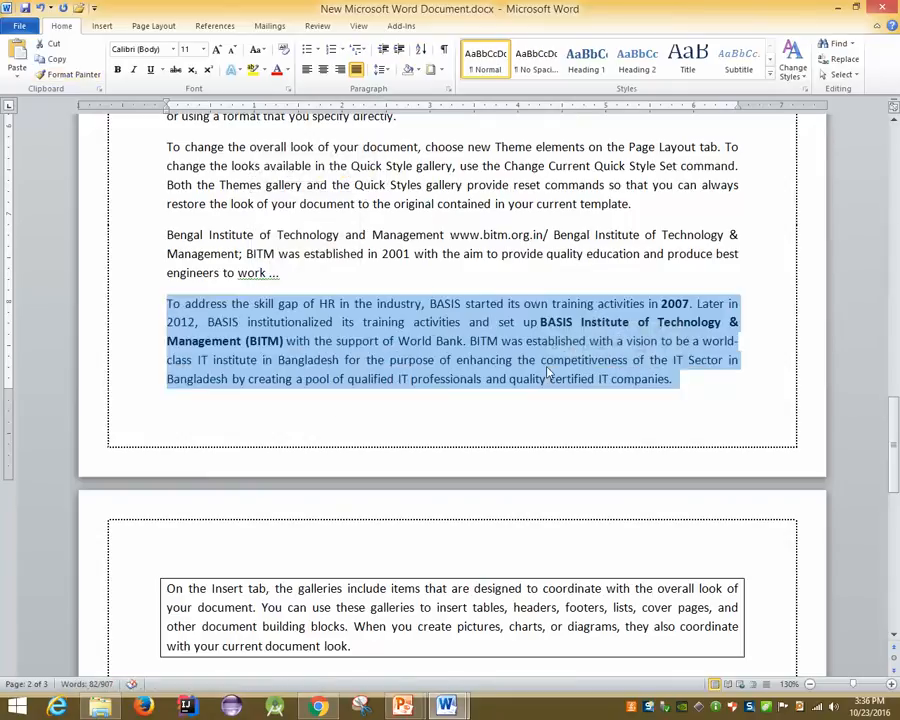
key(ctrl+z)
key(ctrl+z)
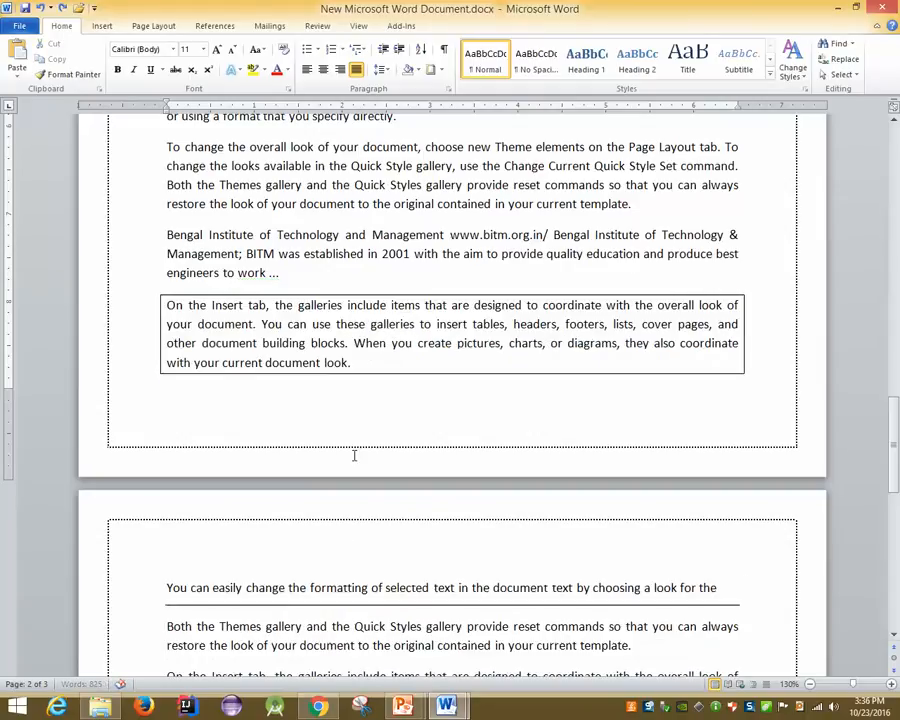
key(alt+Tab)
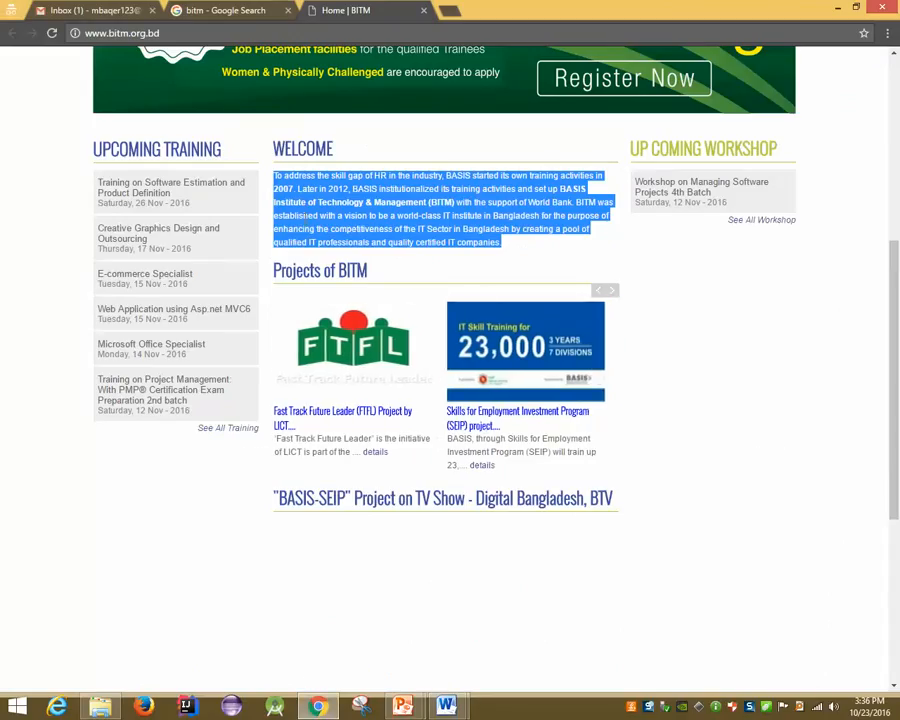
Strip the Welcome paragraph's formatting through Chrome's address bar and paste it after the Bengal Institute paragraph
click(234, 34)
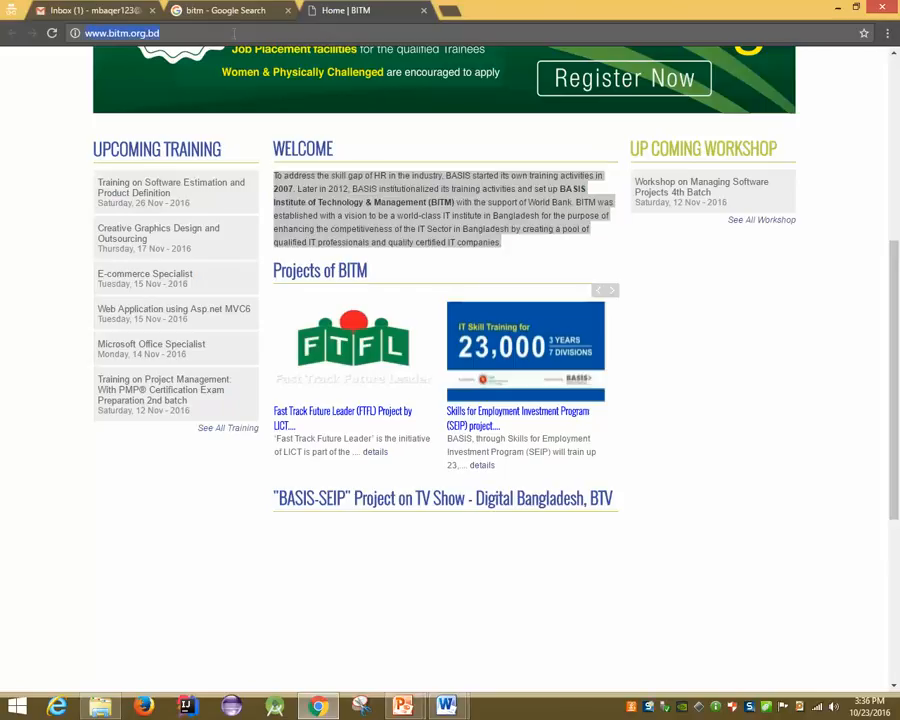
key(BackSpace)
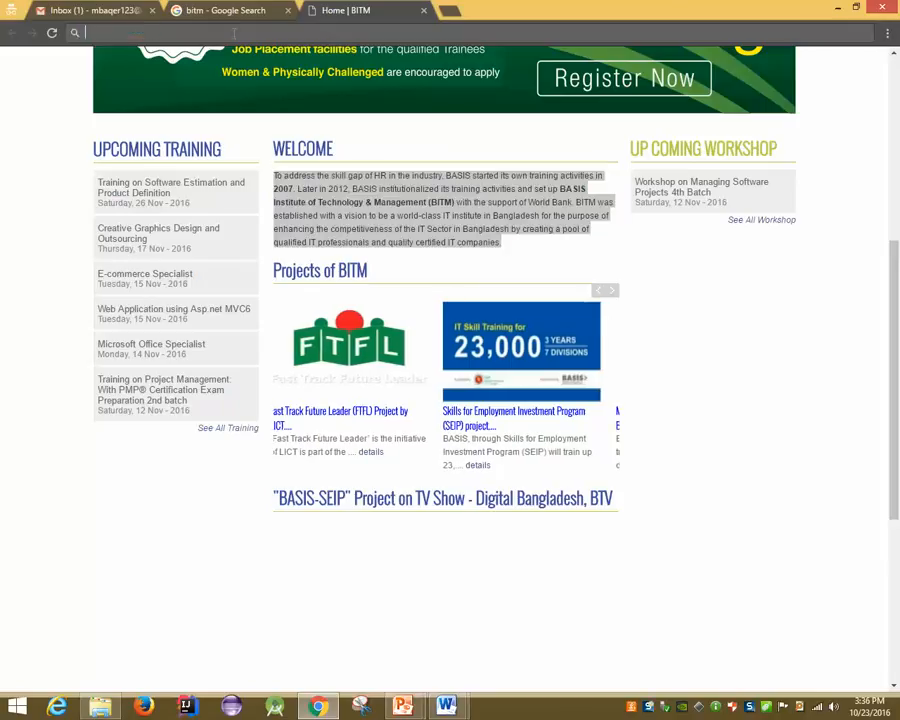
text(To address the skill gap of HR in the industry. BASIS started its own training activities in 2007. Later in 2012, BASIS institutionalized its training activities and set up BASIS Institute of Technology & Management (BITM) with the support of World Bank. BITM was established with a vision to be a world-class IT institute in Bangladesh for the purpose of enhancing the competitiveness of the IT Sector in Bangladesh by creating a pool of qualified IT professionals and quality certified IT companies.)
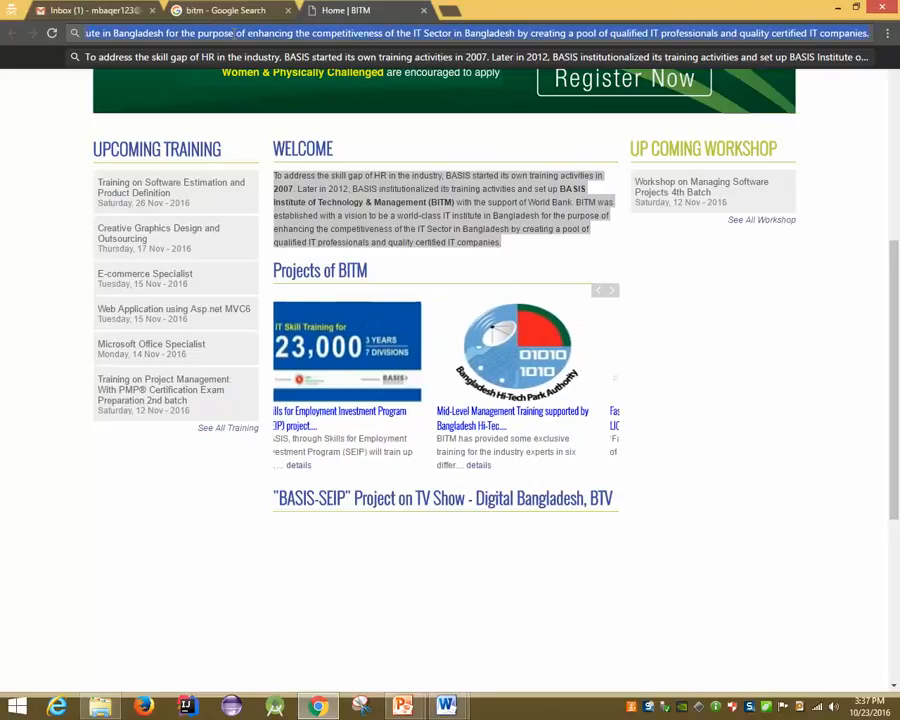
key(ctrl+a)
key(BackSpace)
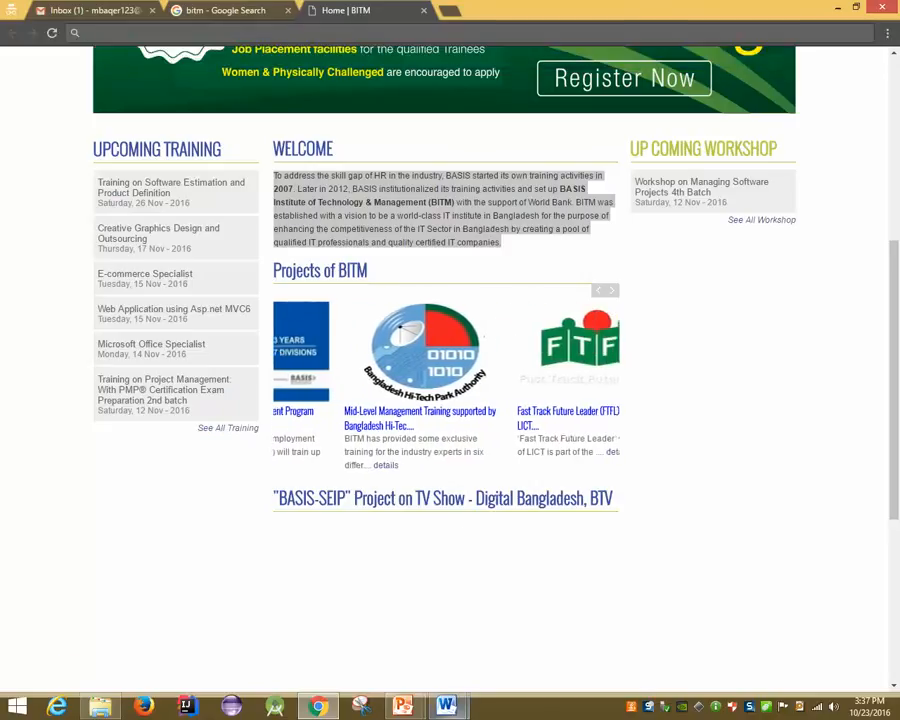
click(545, 645)
key(ctrl+v)
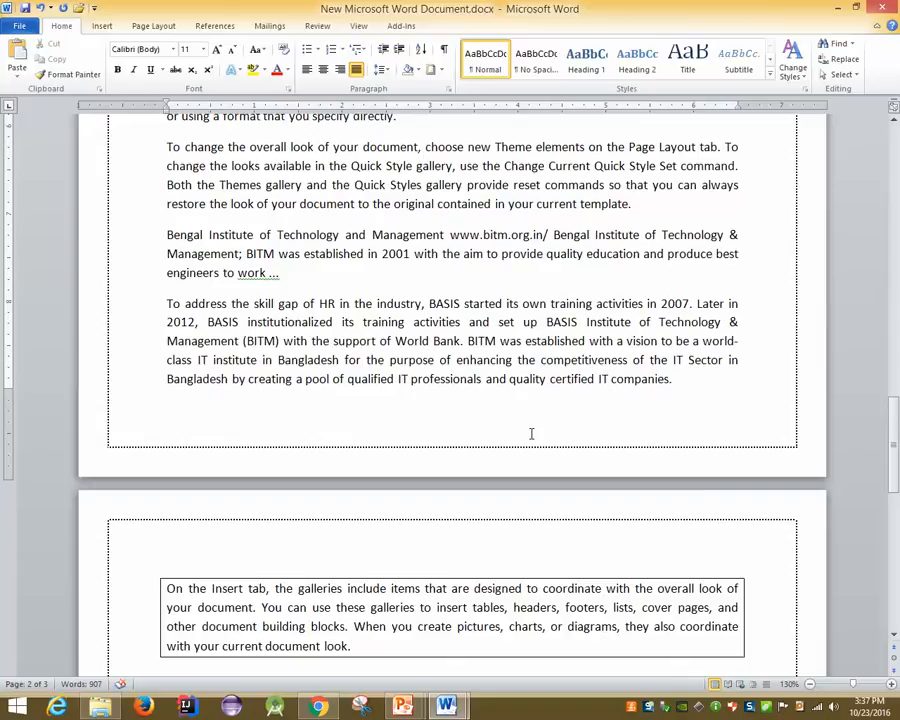
Copy the BITM Google results from BITM: Home downward and paste them into the Word document
click(317, 706)
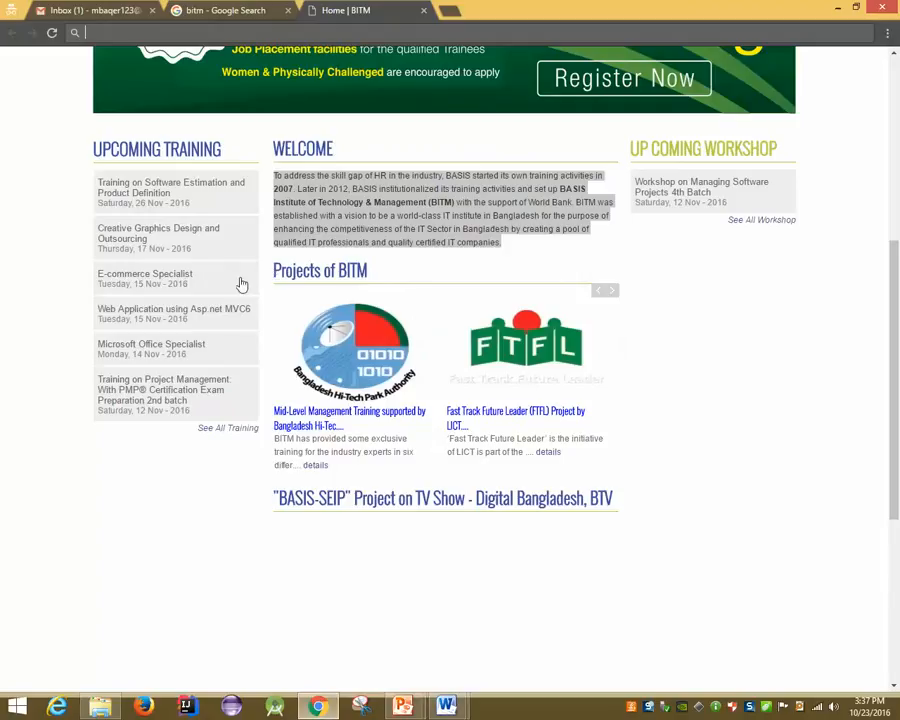
click(225, 11)
drag(89, 170, 240, 261)
drag(94, 172, 441, 381)
click(446, 706)
click(489, 660)
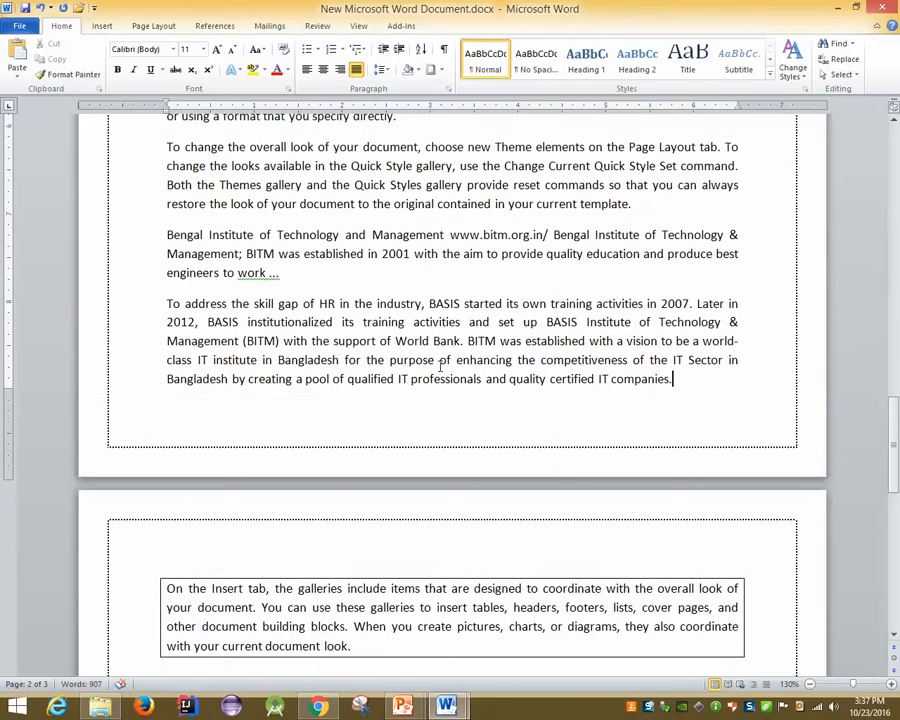
key(ctrl+v)
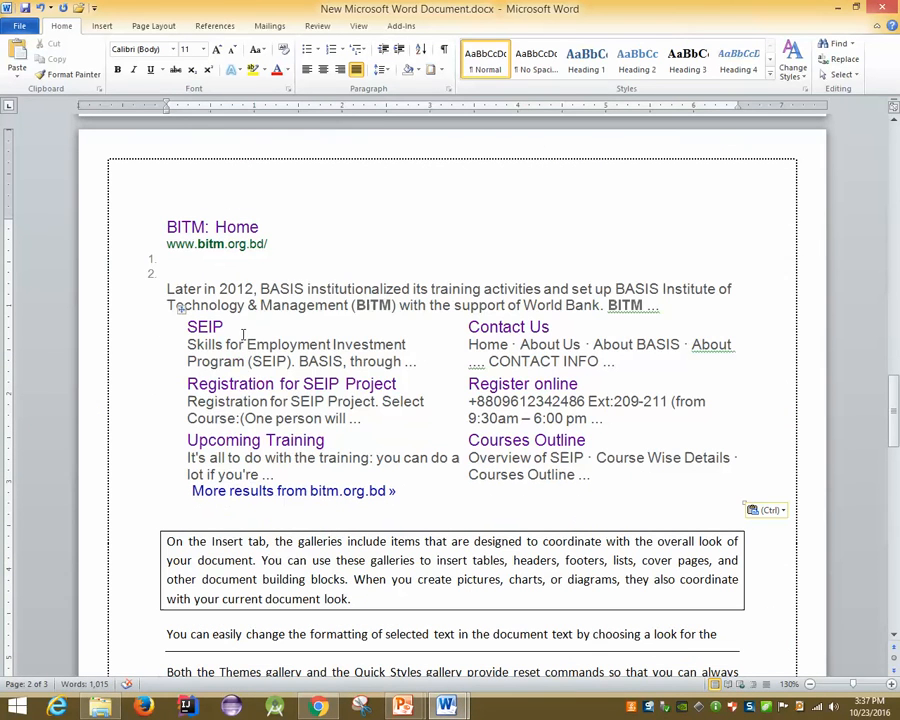
Remove the hyperlinks from the SEIP entry and from 'More results from bitm.org.bd'
right_click(208, 327)
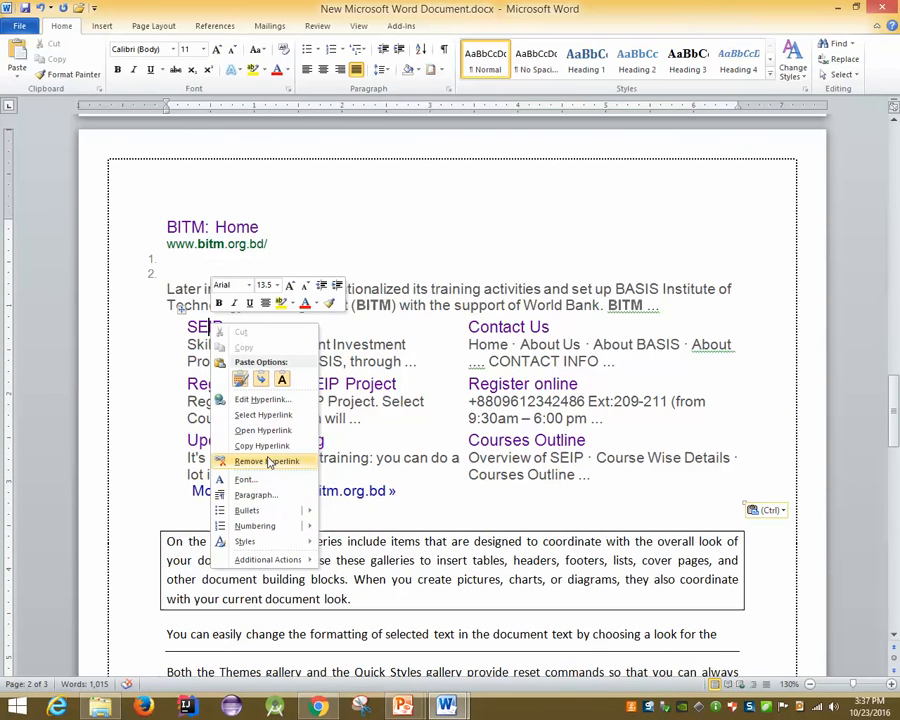
click(268, 462)
click(300, 266)
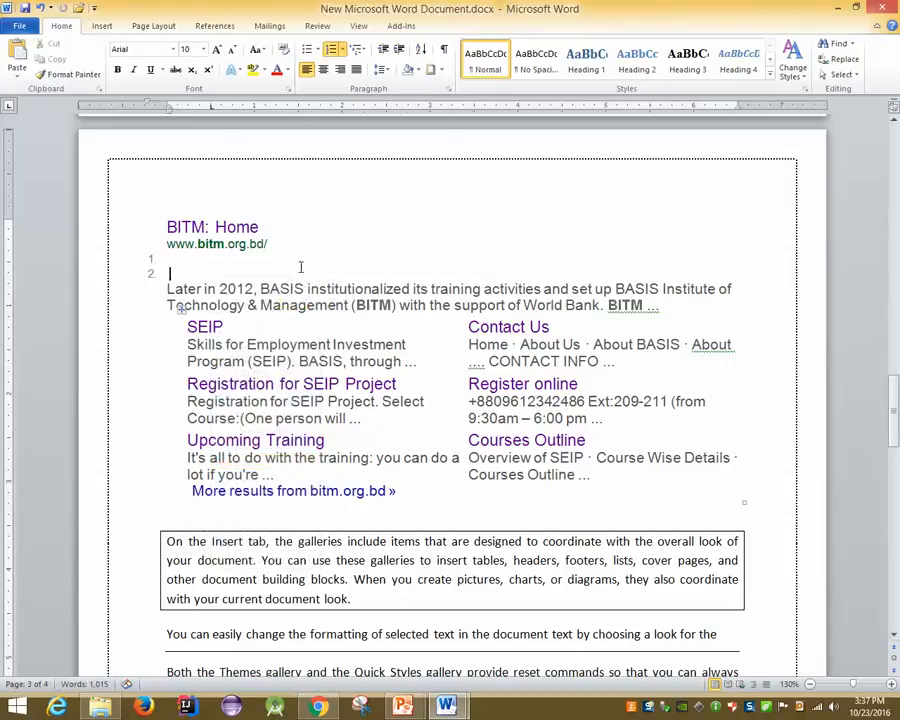
scroll(300, 266, down, 2)
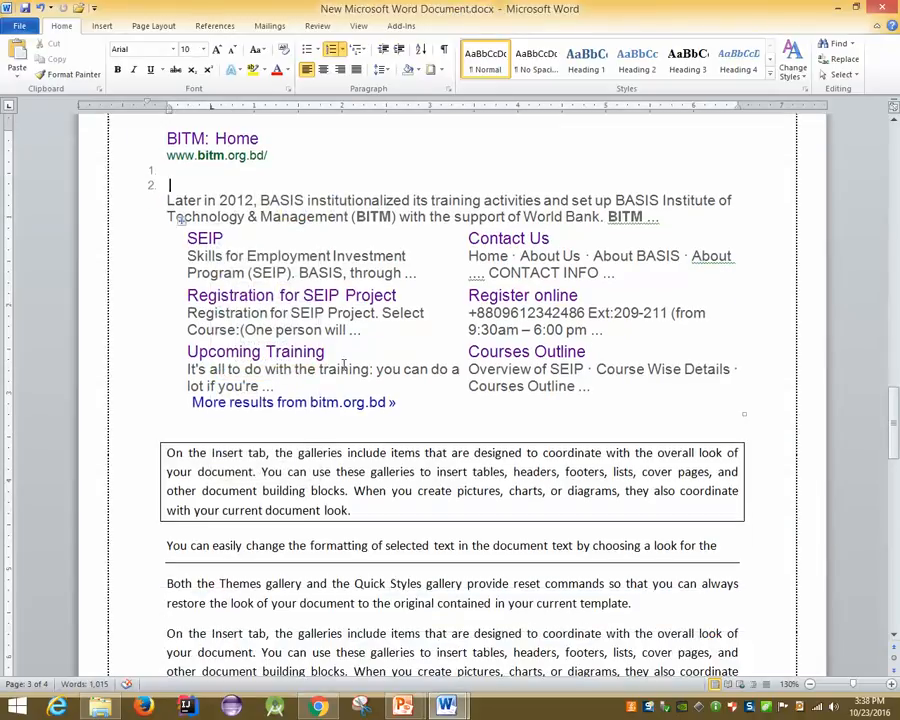
right_click(369, 402)
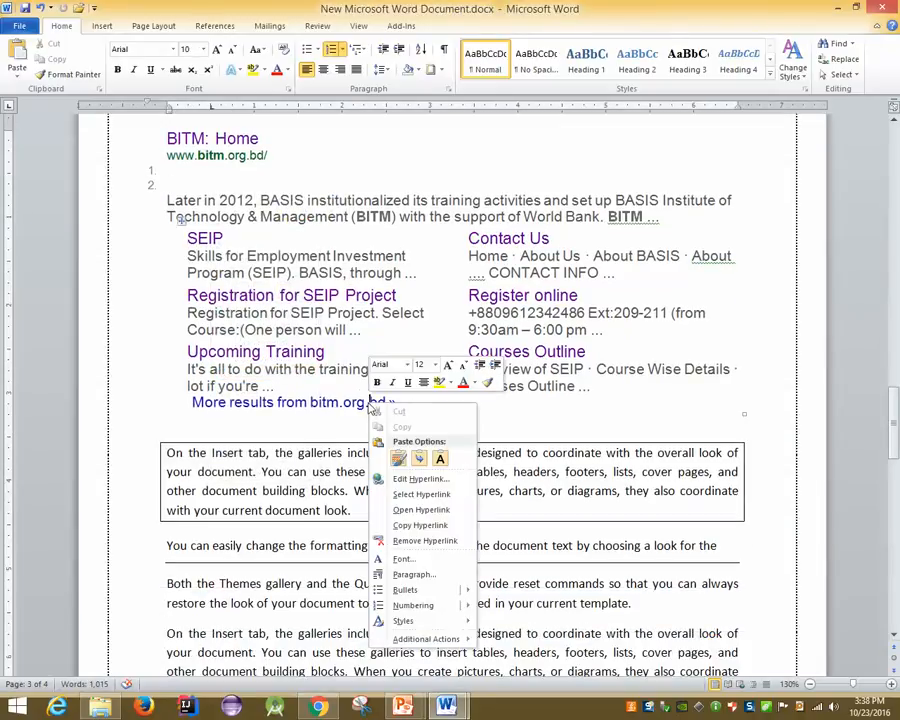
click(420, 540)
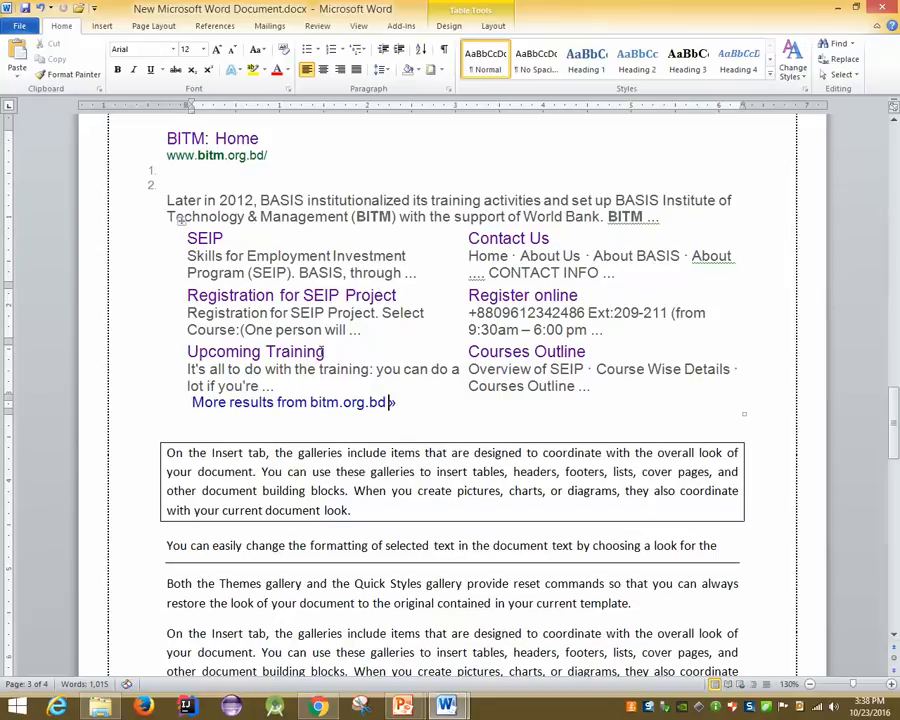
Select the SEIP heading to confirm it is now plain text, then review the pasted results
double_click(215, 238)
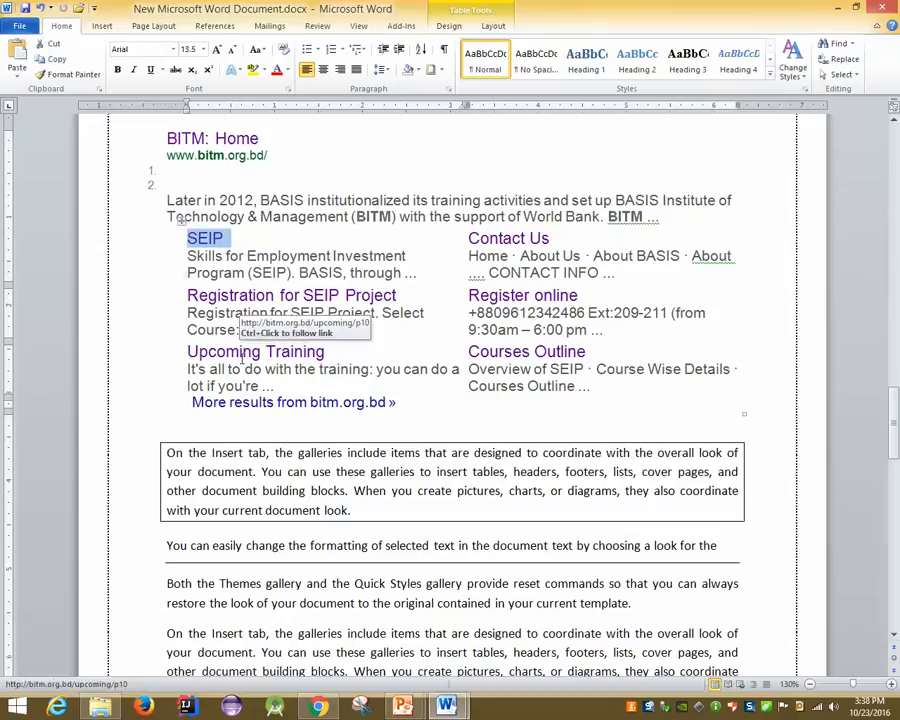
click(315, 400)
click(203, 238)
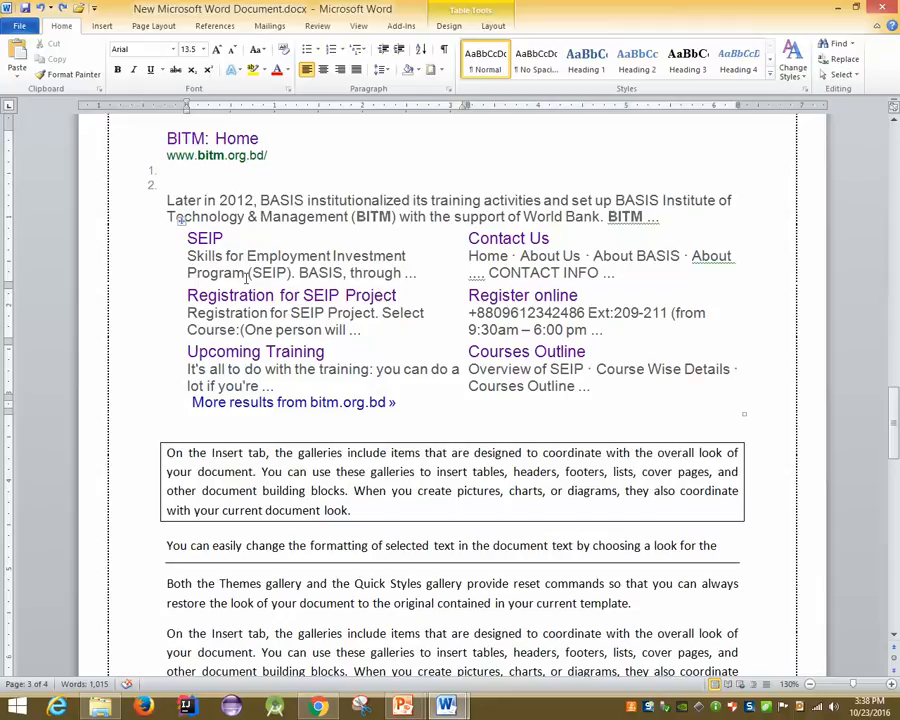
scroll(295, 517, down, 3)
scroll(293, 516, up, 6)
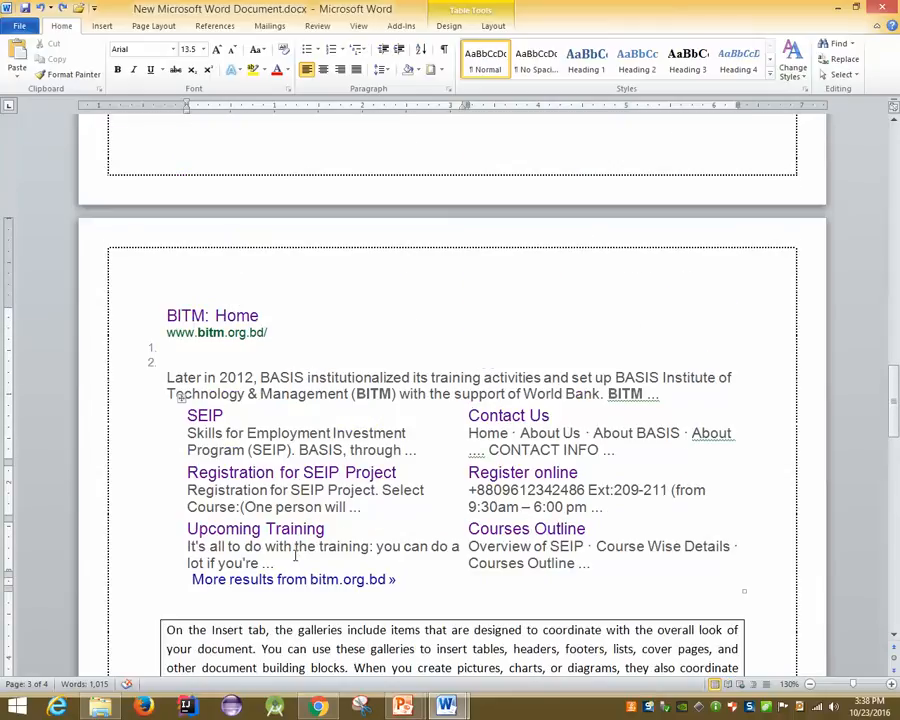
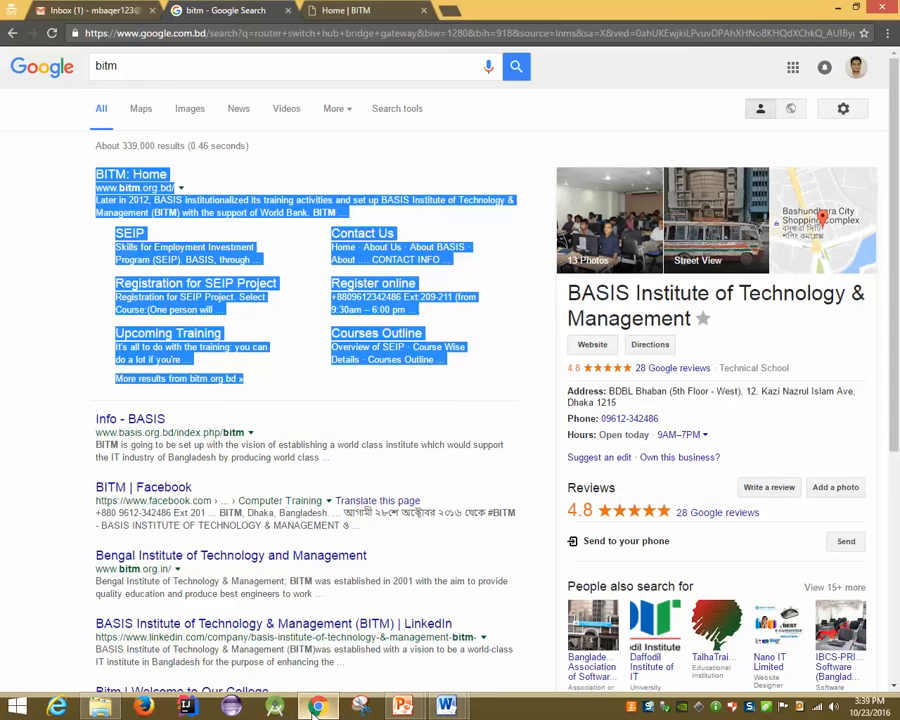
Read the 'Word slide' email and its pptx attachment in Gmail, then go back to the inbox
click(65, 10)
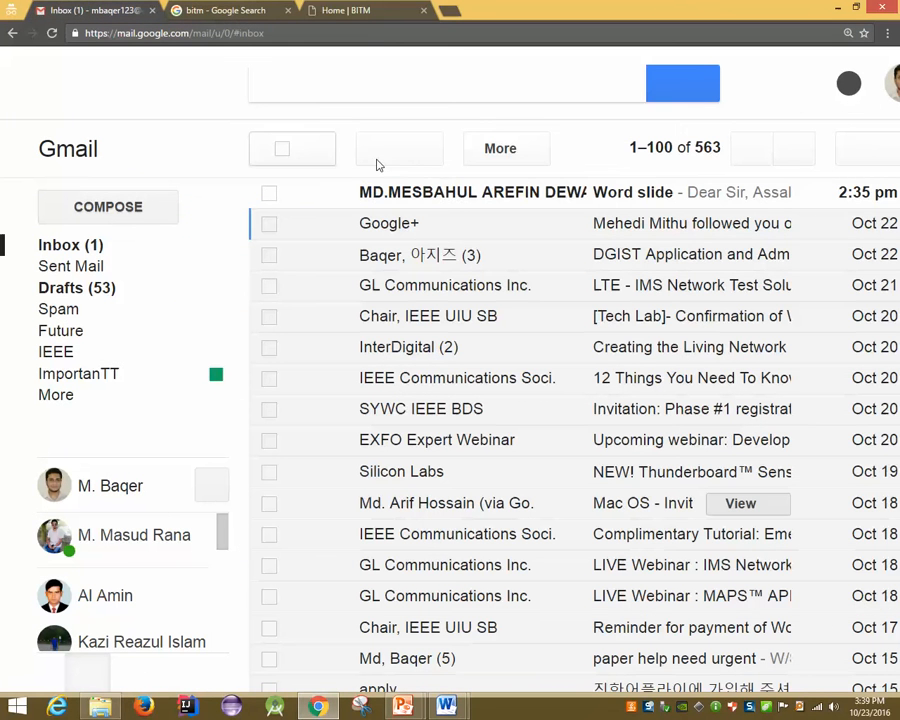
click(460, 200)
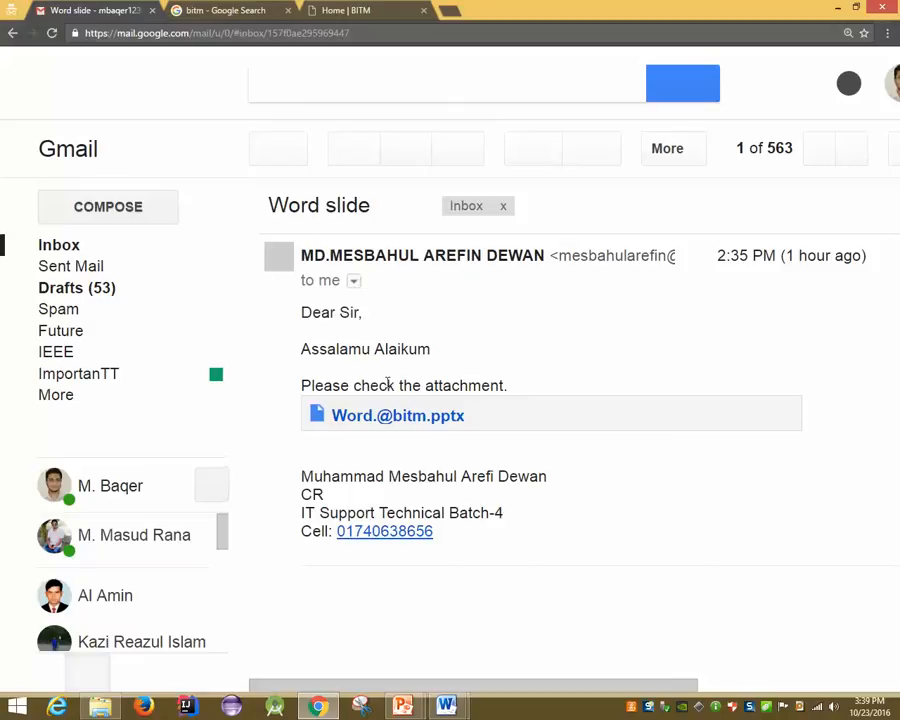
scroll(388, 386, down, 1)
scroll(735, 313, up, 1)
click(108, 250)
Present the Adjust Page Margins slide, then bring New Microsoft Word Document to the front
click(333, 9)
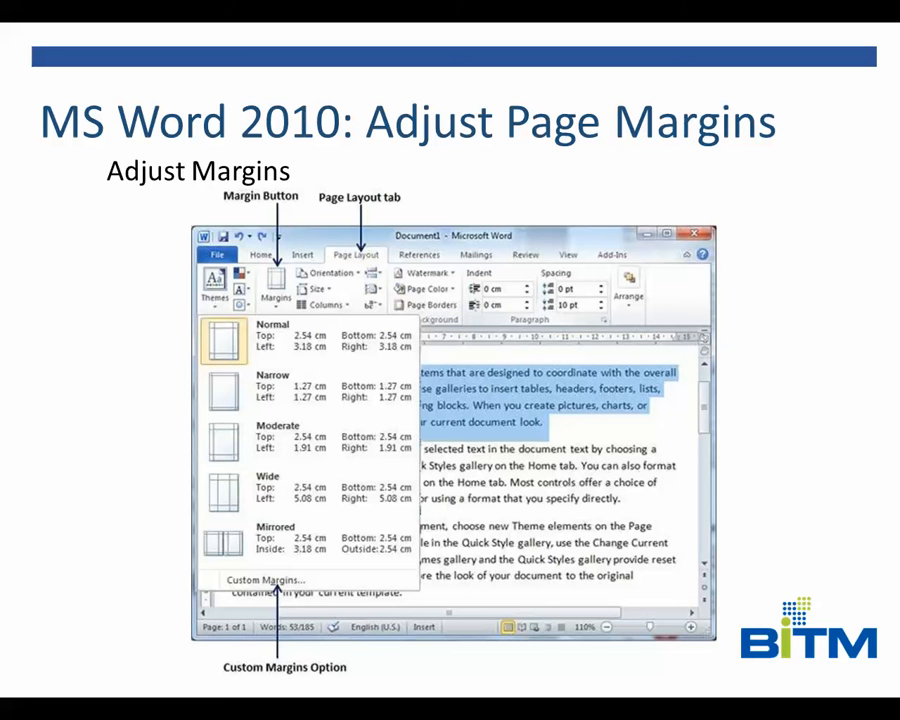
key(super+d)
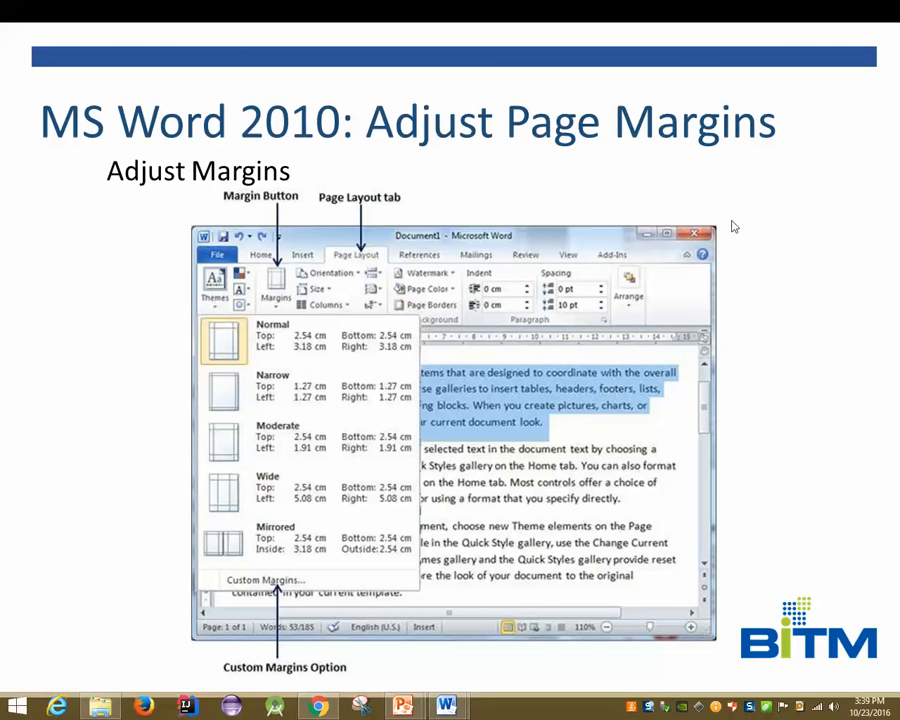
click(447, 708)
click(474, 627)
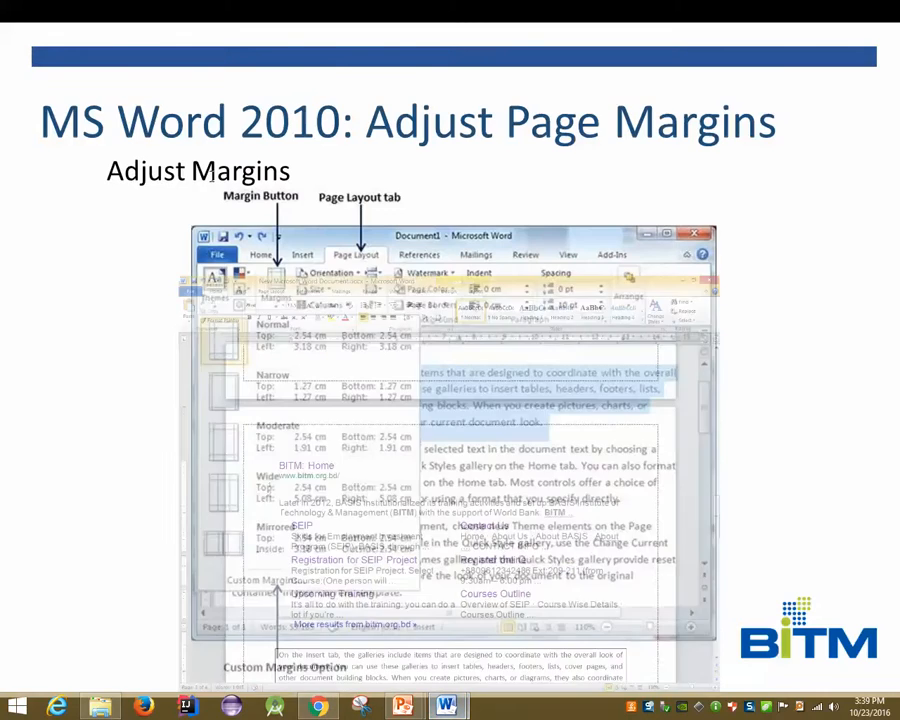
Bring On the Insert tab.docx to the front and scroll through it
click(458, 709)
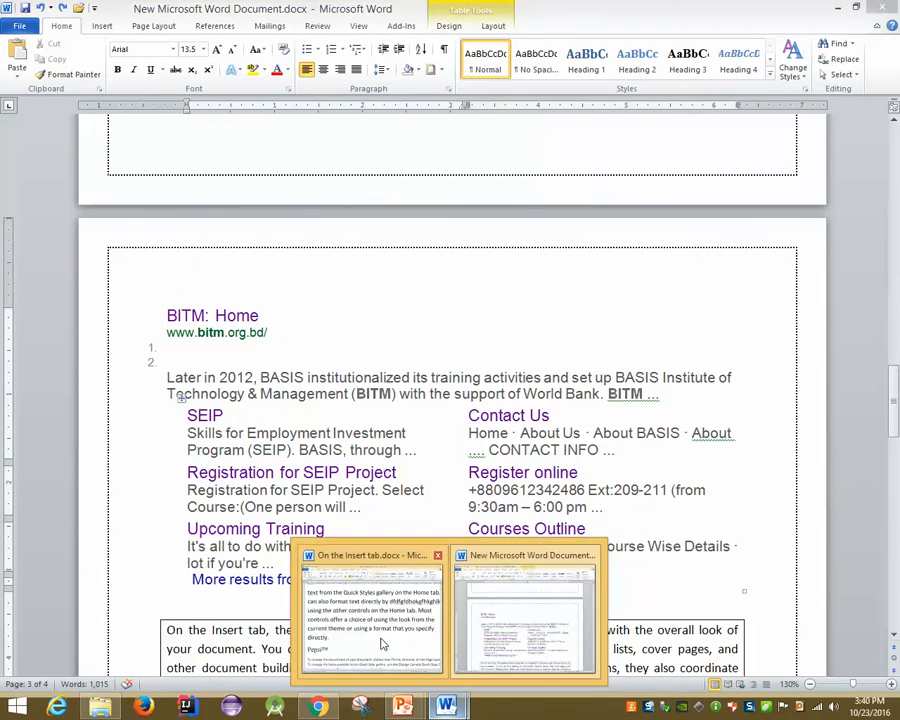
click(382, 643)
scroll(221, 327, down, 8)
scroll(221, 327, down, 1)
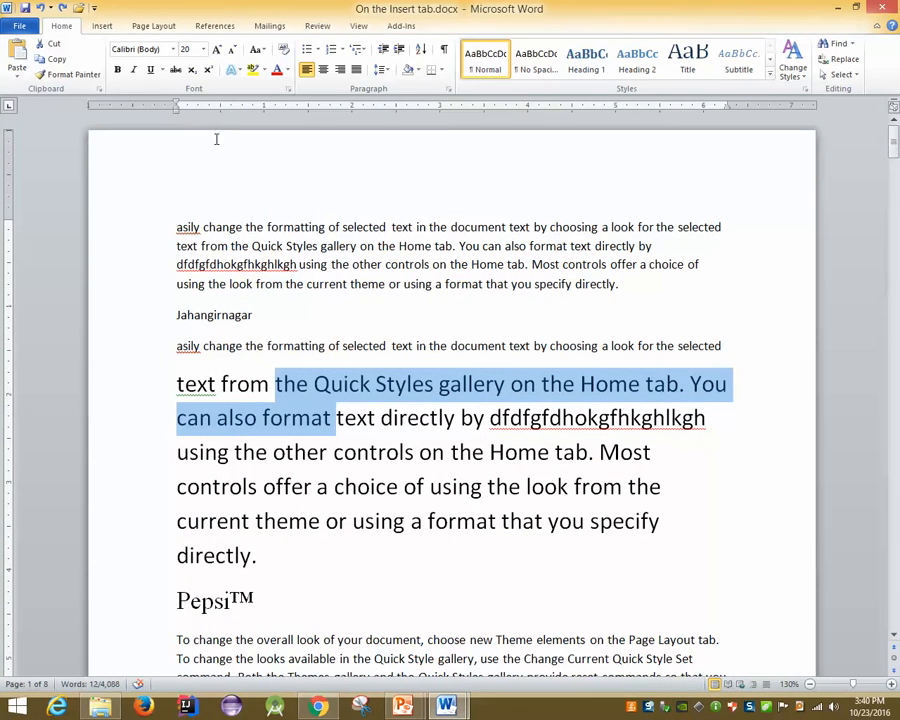
Set the top margin to 0.6" and the bottom margin to 0.7" in Page Setup
click(150, 25)
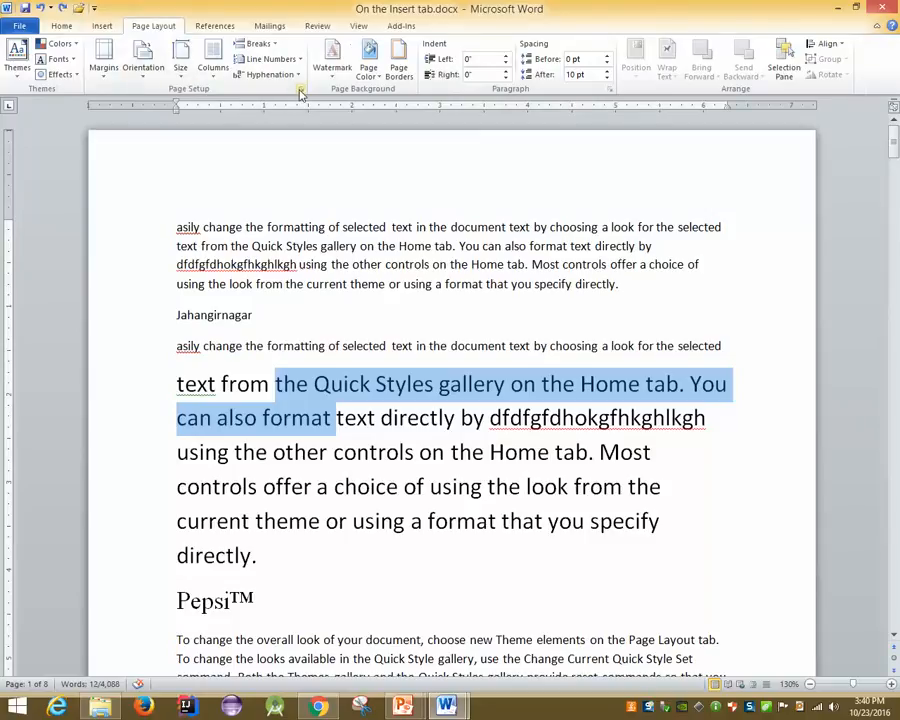
click(300, 93)
drag(361, 150, 381, 347)
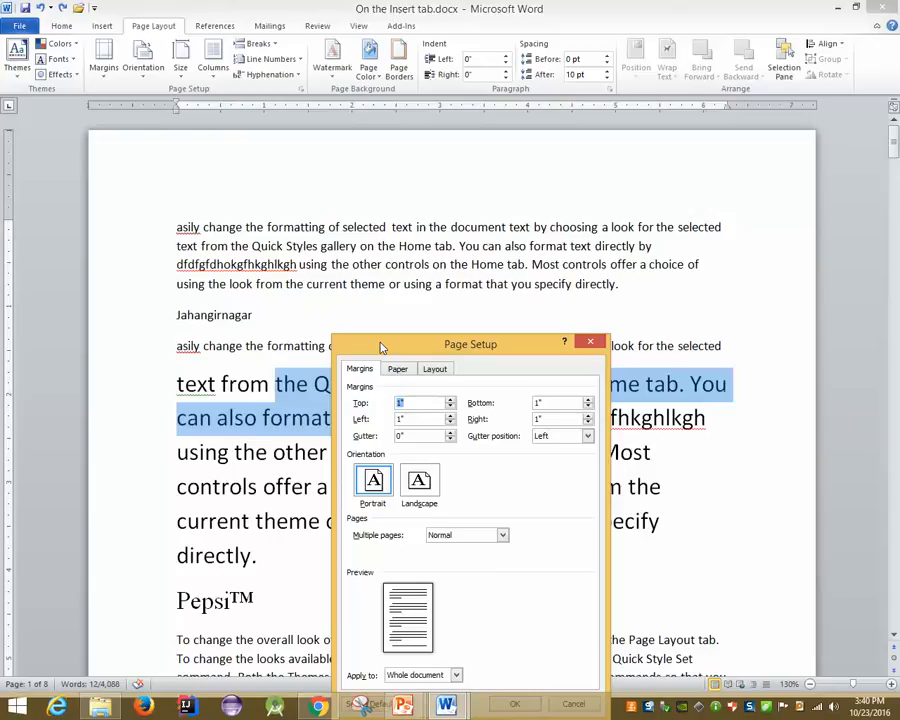
click(450, 407)
click(450, 407)
click(450, 407)
click(450, 407)
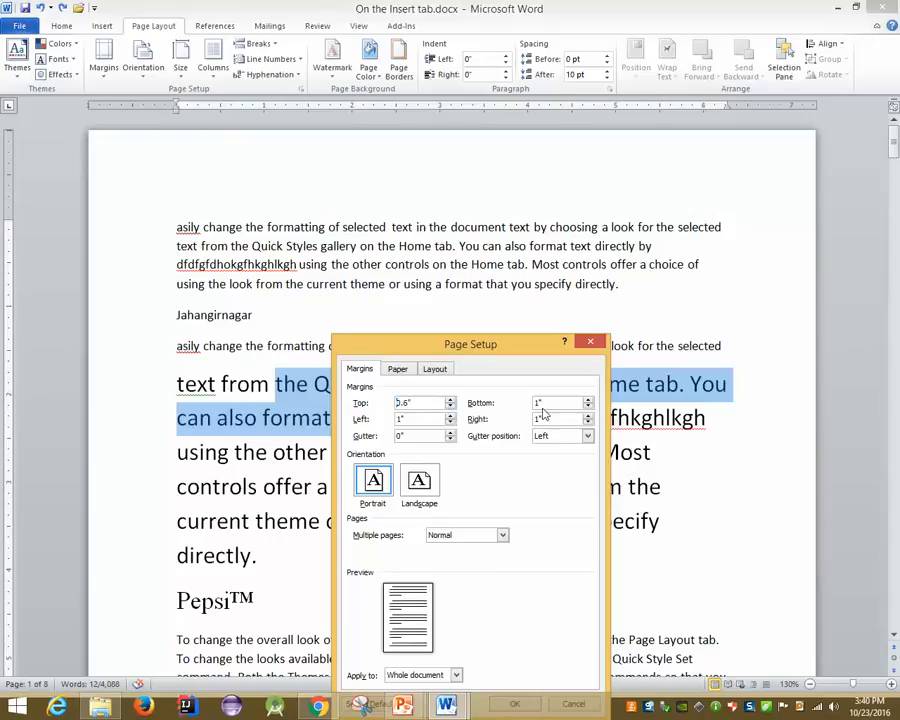
click(588, 407)
click(588, 407)
click(588, 407)
drag(476, 342, 442, 153)
click(481, 517)
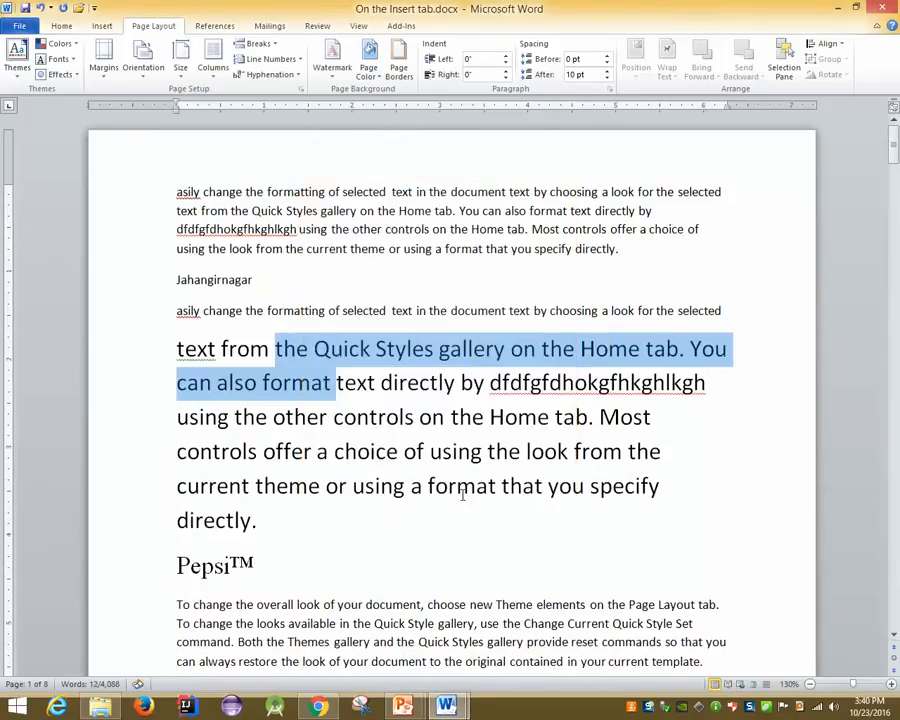
Undo a left-margin ruler drag and apply the Narrow margin preset
scroll(462, 540, down, 3)
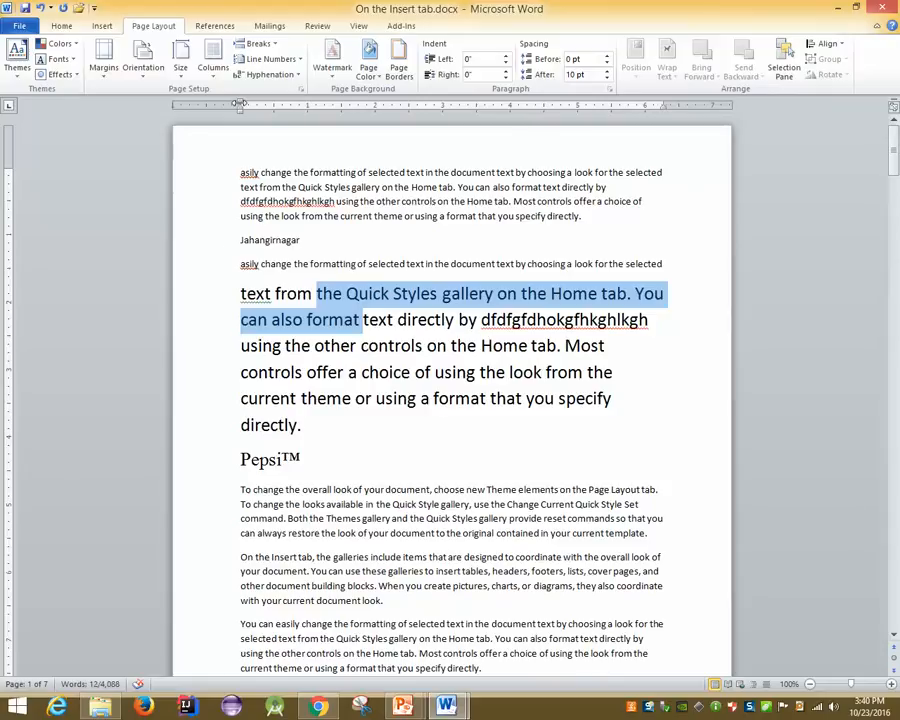
drag(240, 104, 218, 104)
key(ctrl+z)
click(103, 62)
click(120, 196)
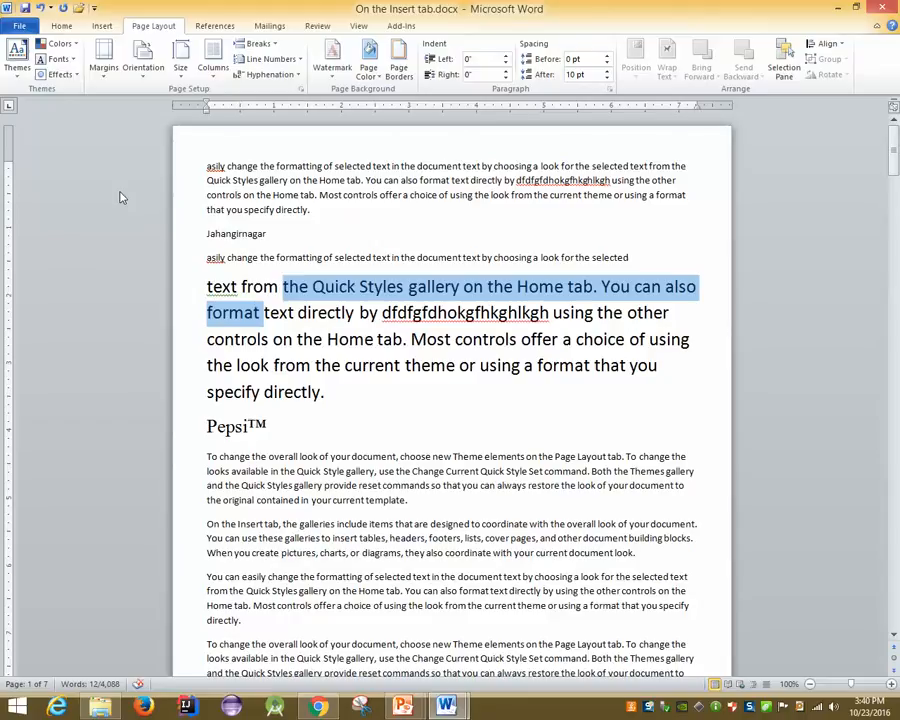
Advance the slide show to the Header and Footer slide, then return to On the Insert tab.docx
click(446, 706)
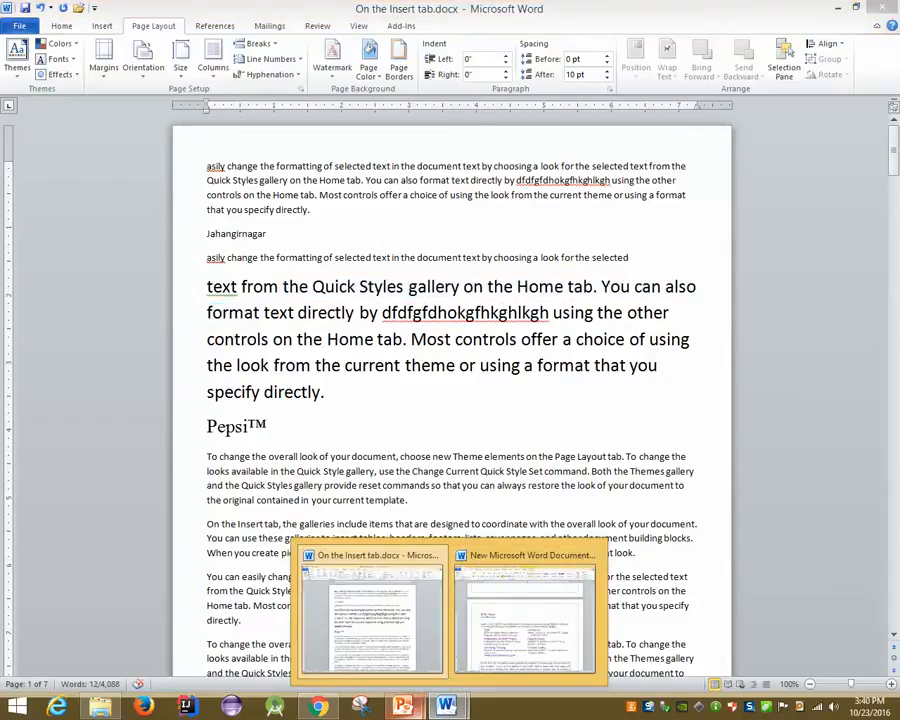
click(485, 620)
key(Right)
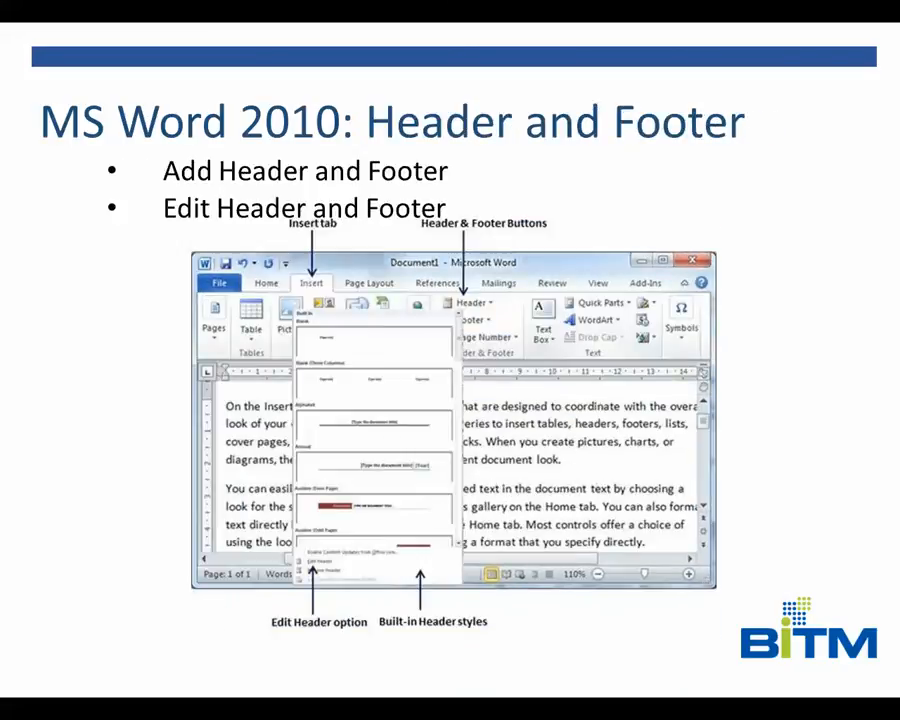
key(super+d)
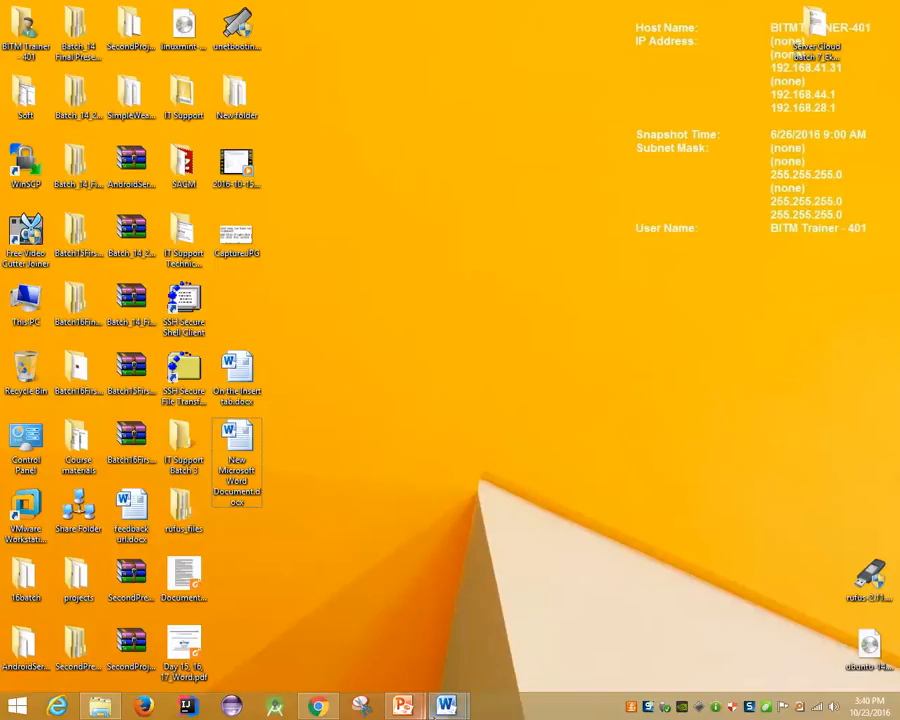
mouse_move(527, 543)
click(420, 552)
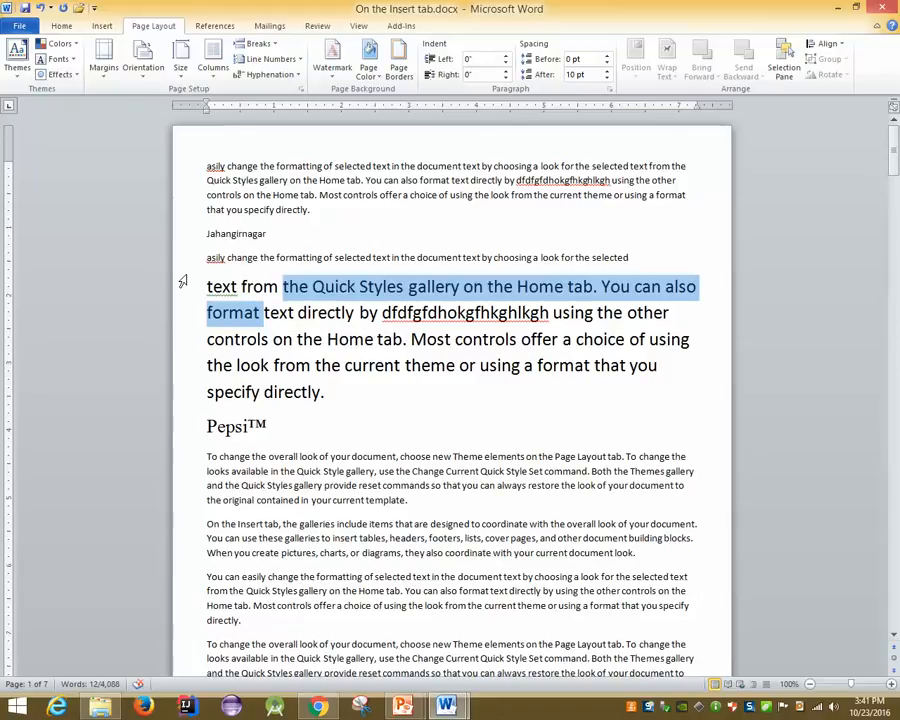
Deselect the text, glance at the BITM site in Chrome, then return to New Microsoft Word Document
click(262, 209)
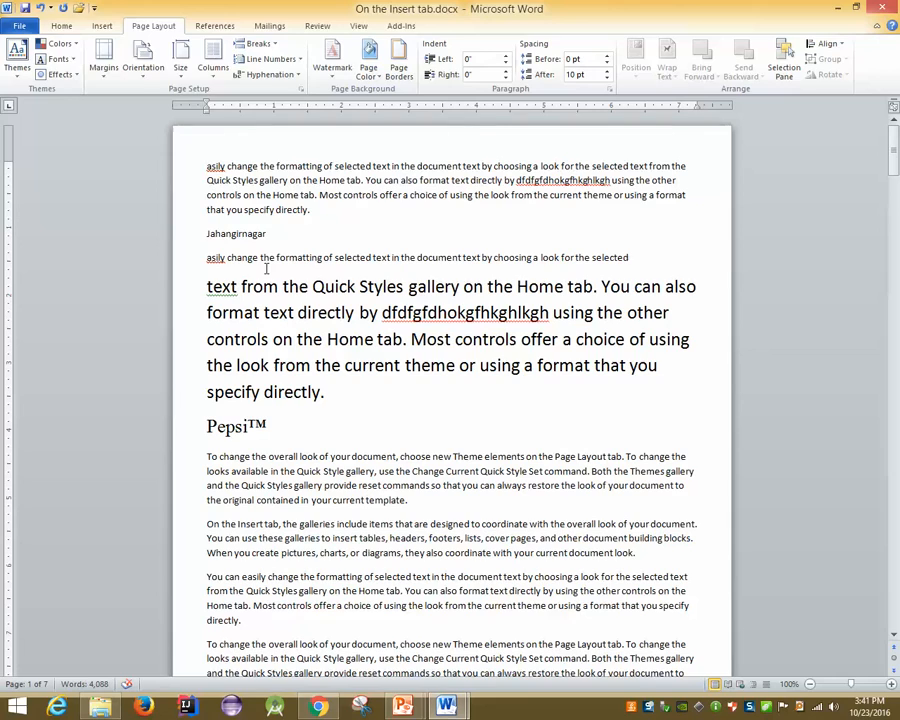
key(super+d)
click(318, 707)
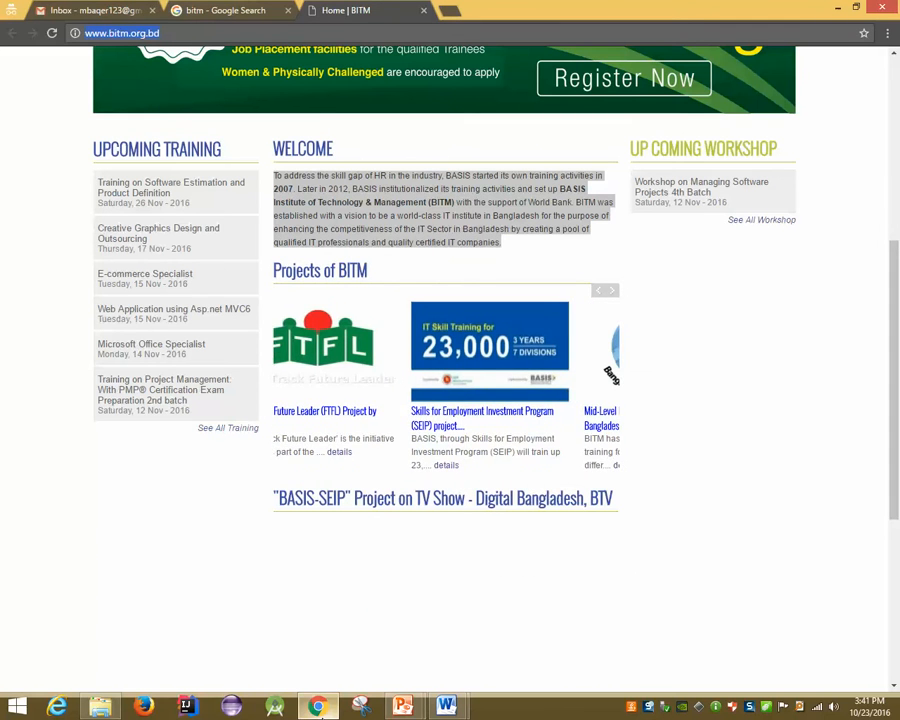
mouse_move(450, 708)
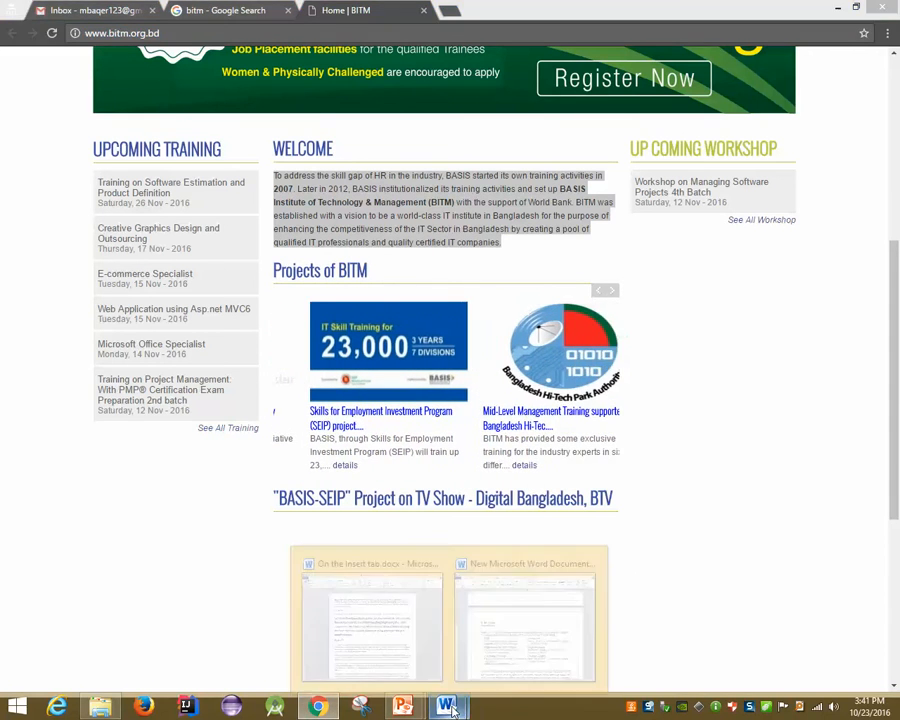
click(518, 612)
click(153, 26)
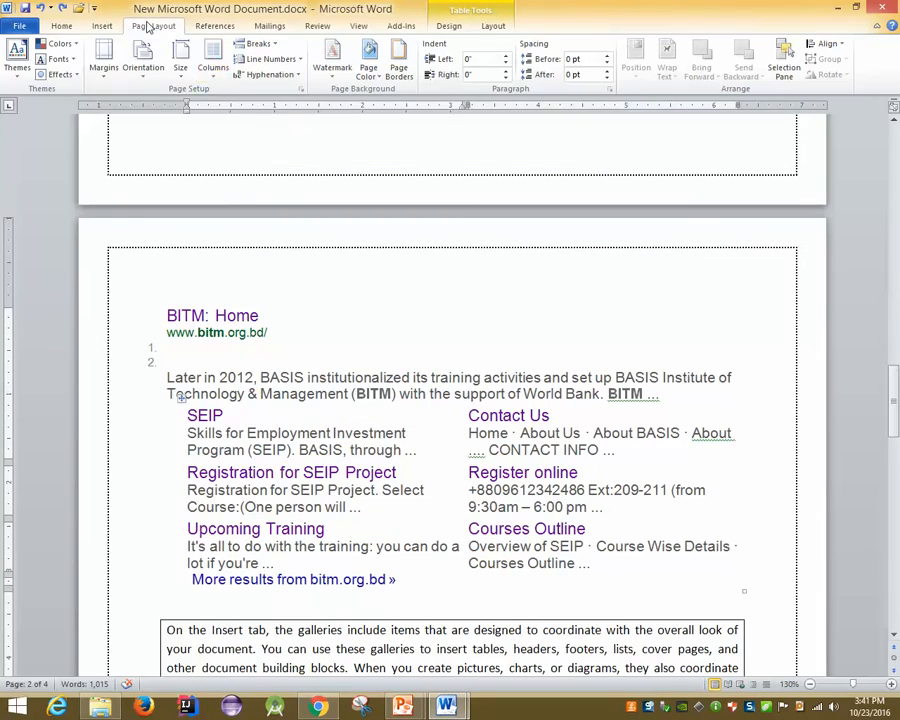
click(212, 62)
click(241, 129)
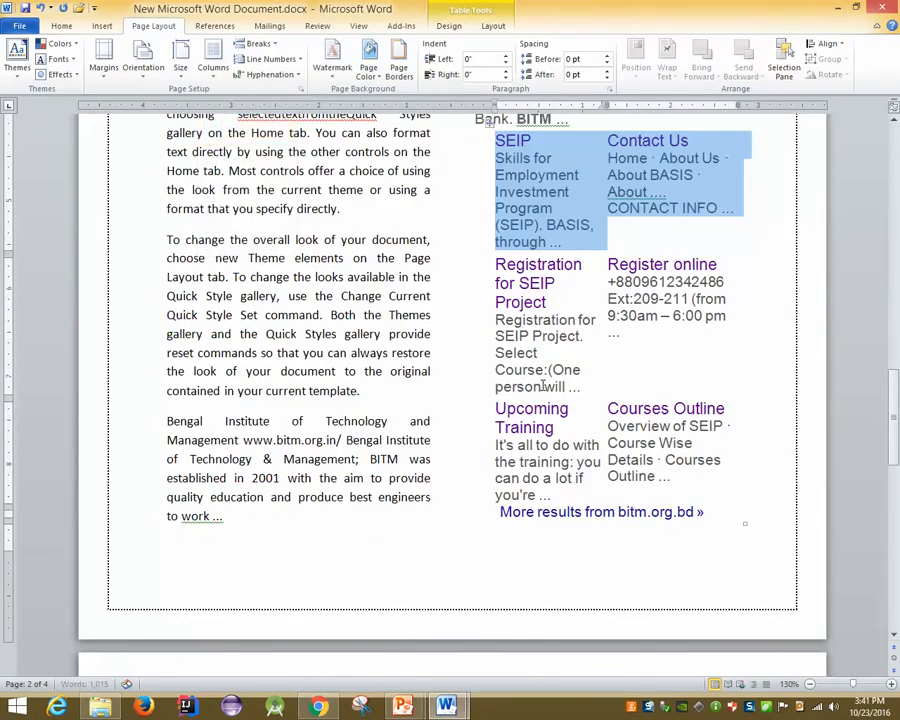
ctrl+scroll(548, 392, down, 7)
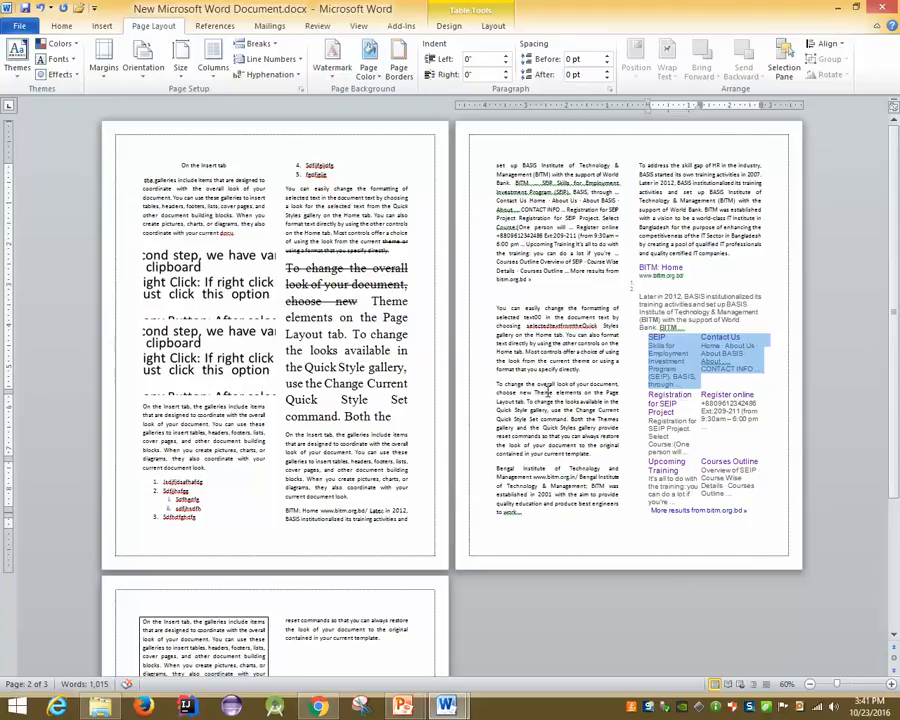
key(ctrl+z)
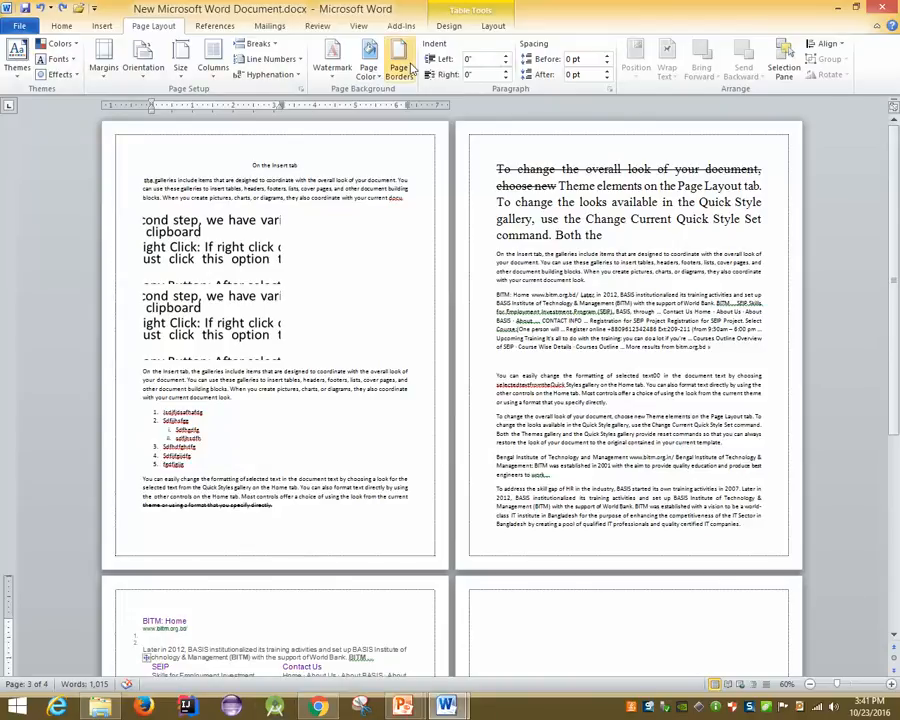
Apply a Dashed downward diagonal pattern as the page background, then undo it
click(368, 70)
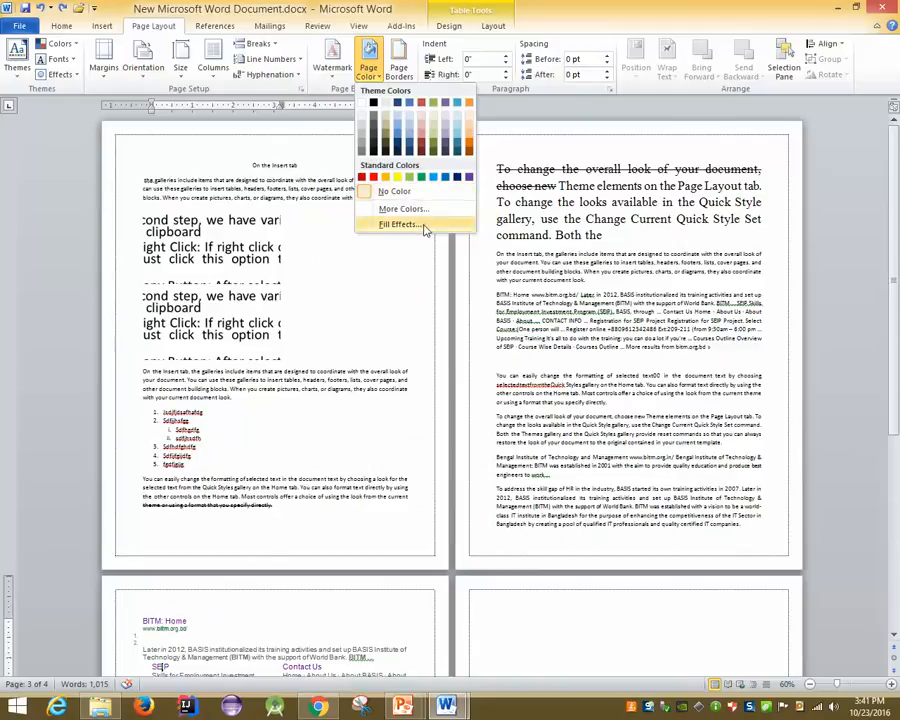
click(420, 225)
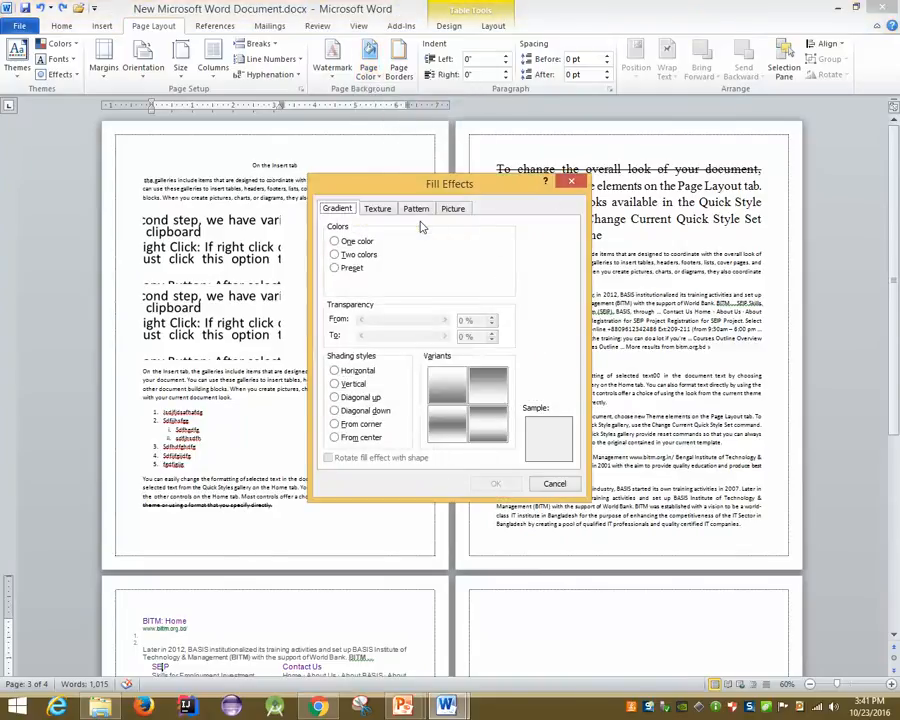
click(378, 210)
click(451, 209)
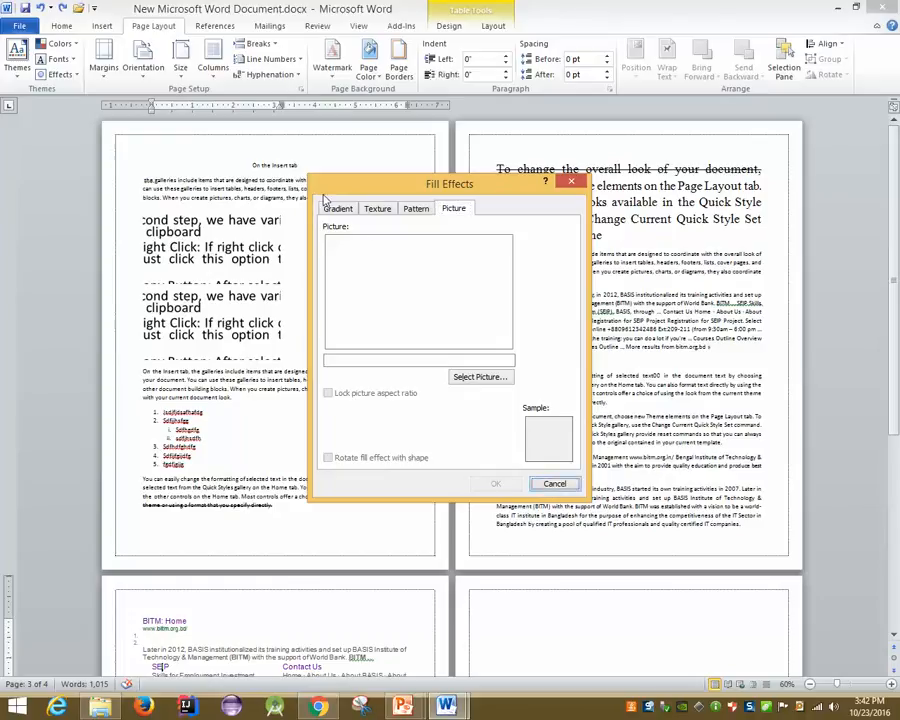
click(372, 209)
click(416, 209)
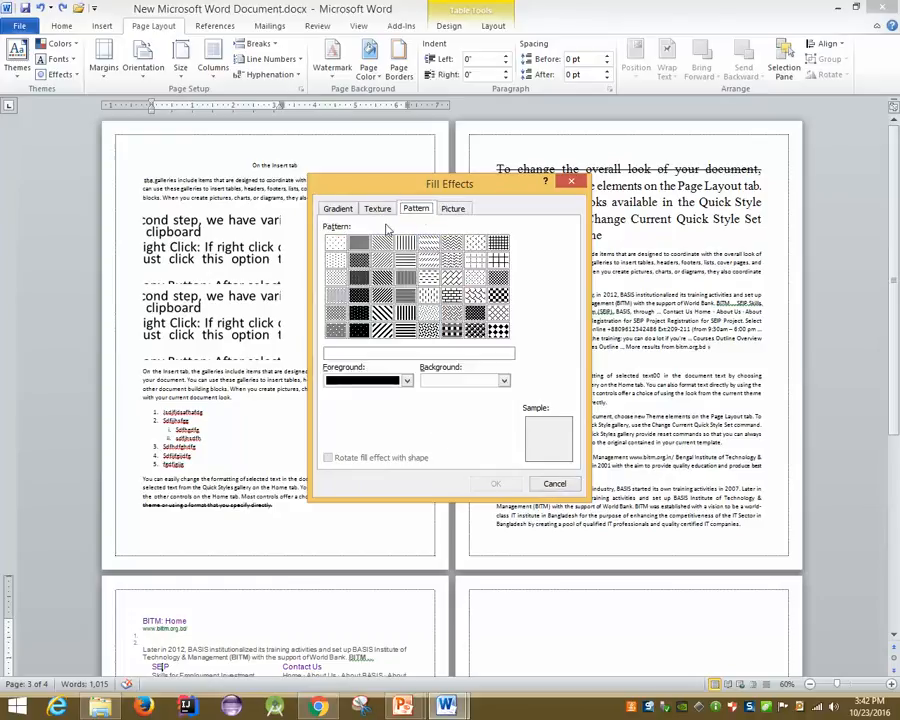
click(428, 243)
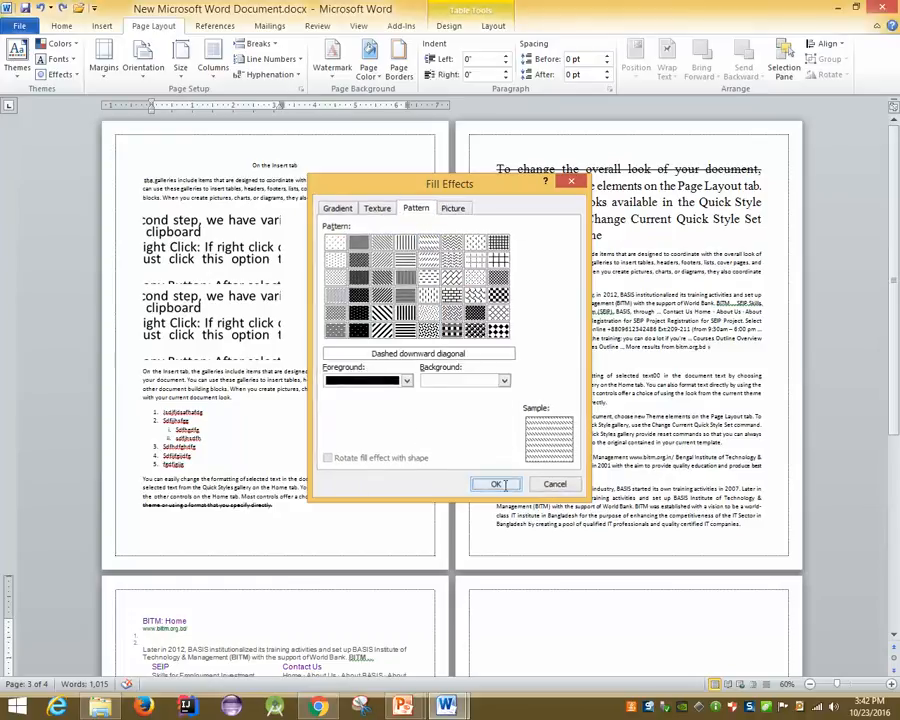
click(508, 482)
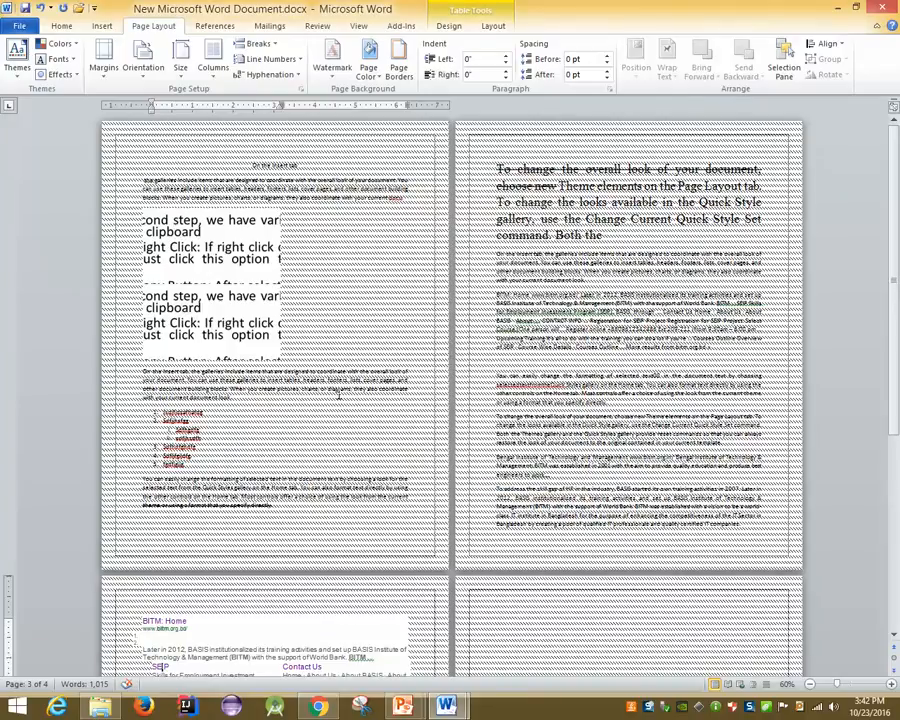
key(ctrl+z)
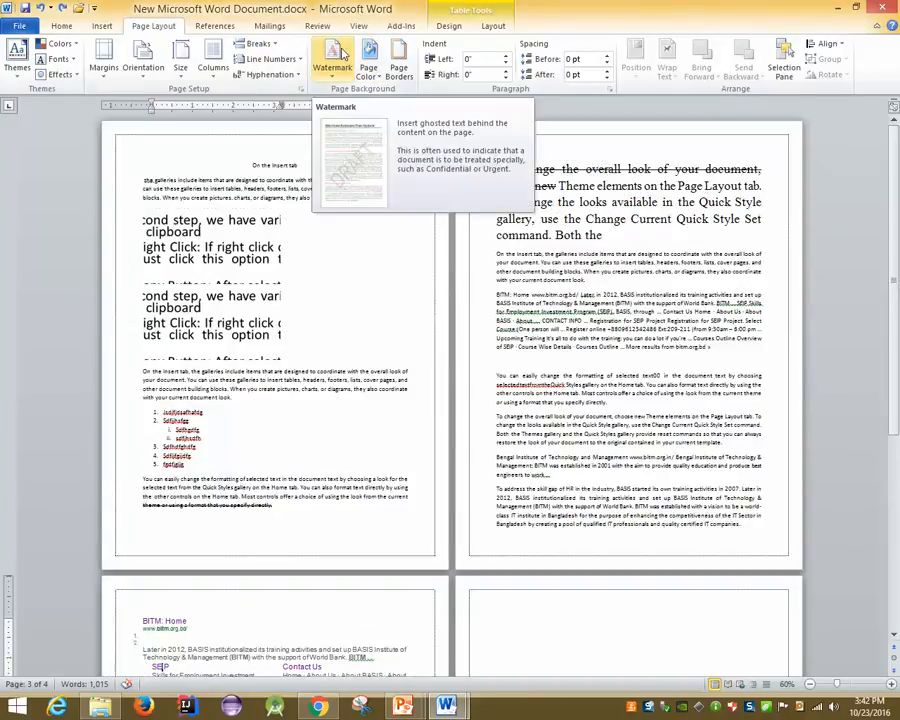
click(334, 62)
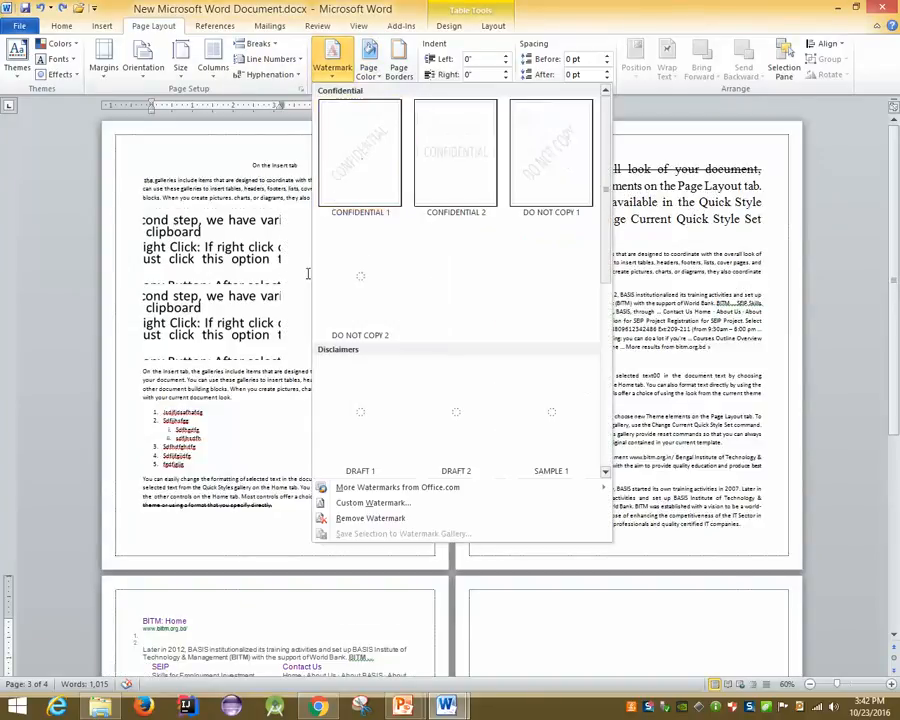
click(385, 167)
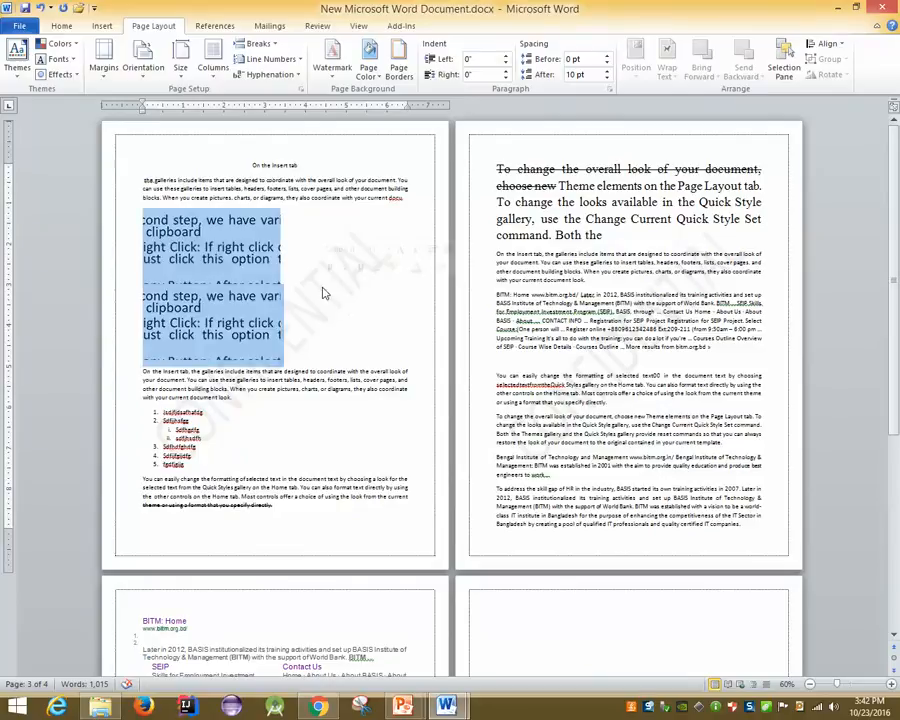
click(336, 70)
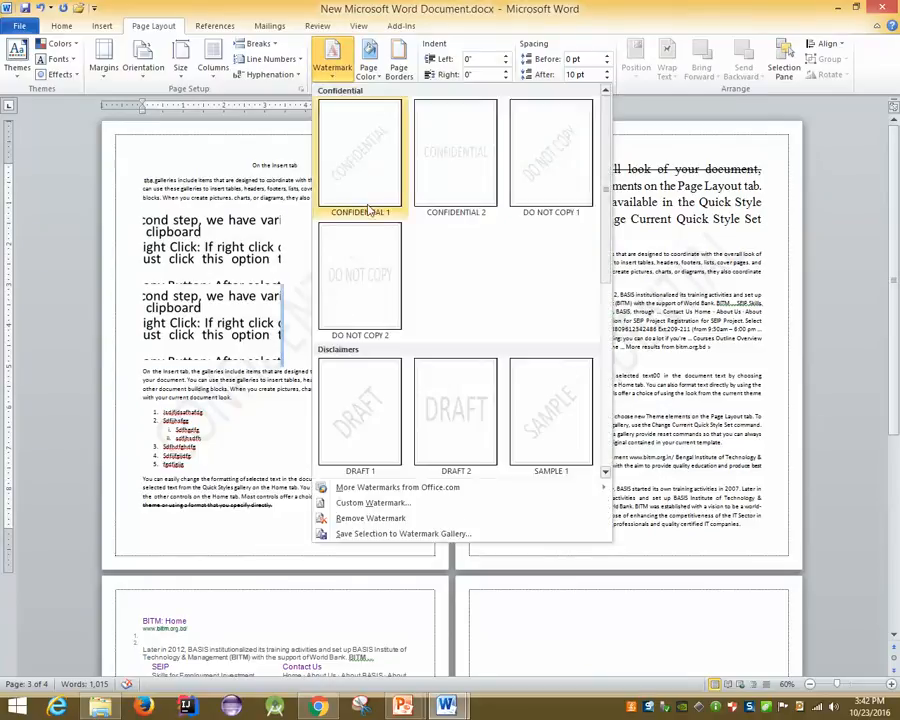
click(356, 519)
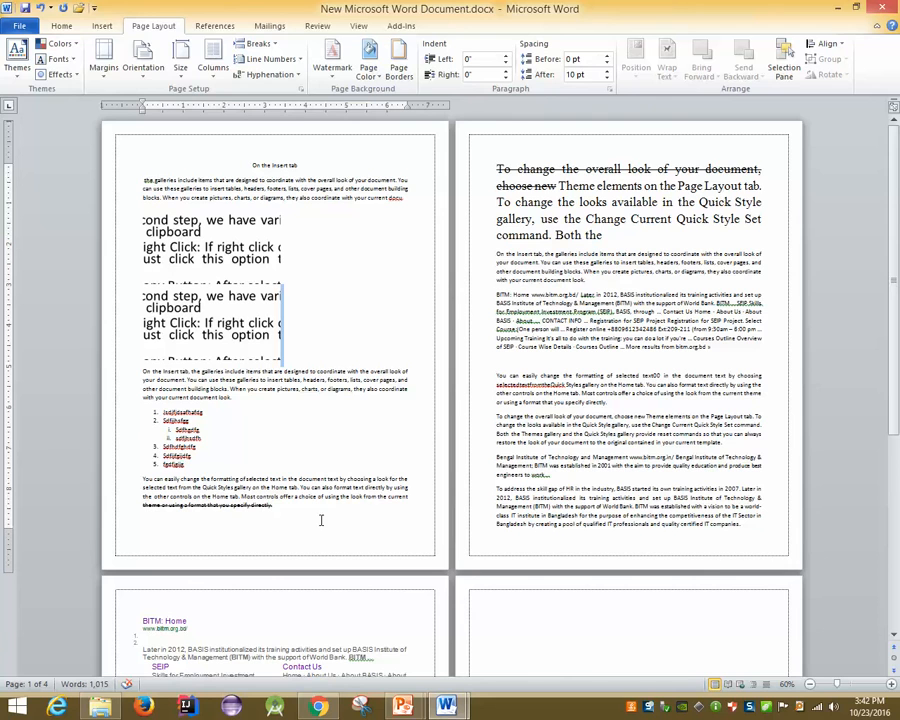
Leave the Header and Footer slide show and open the footer gallery in On the Insert tab.docx
mouse_move(402, 706)
click(420, 672)
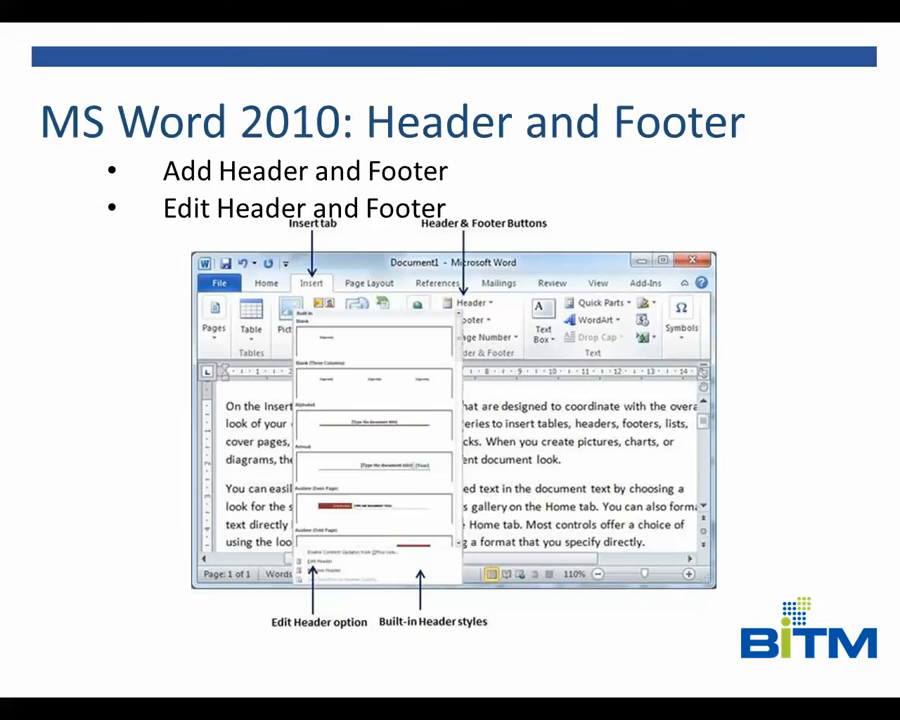
key(super+d)
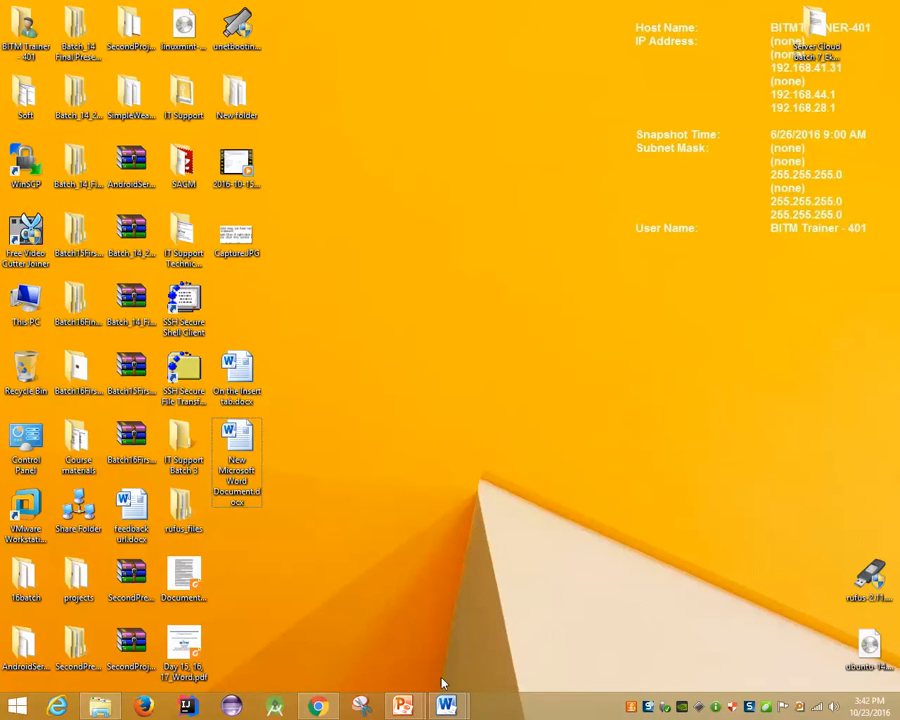
mouse_move(446, 706)
click(420, 652)
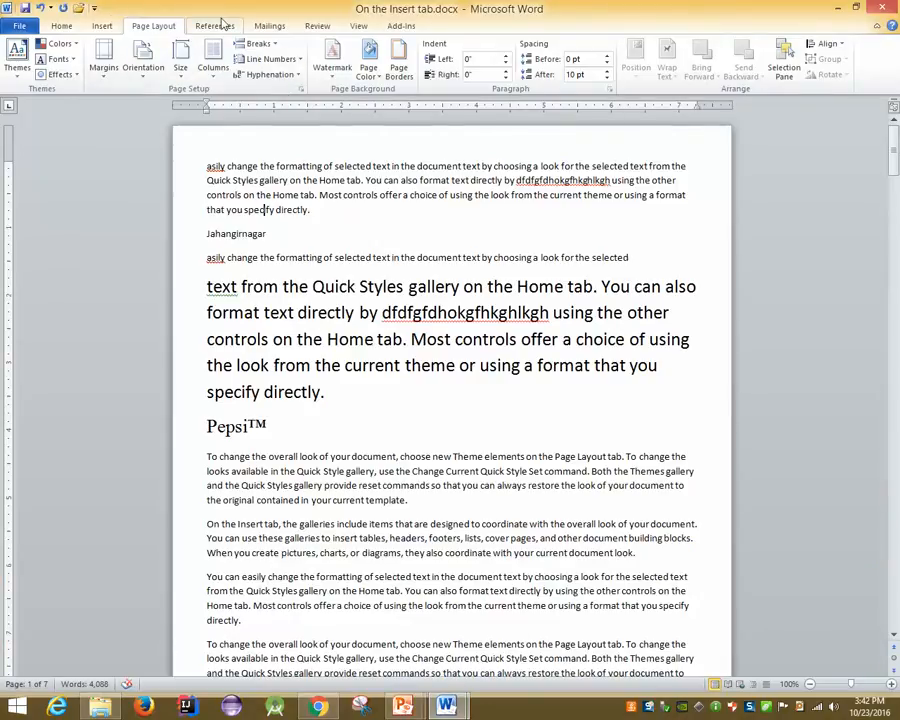
click(102, 26)
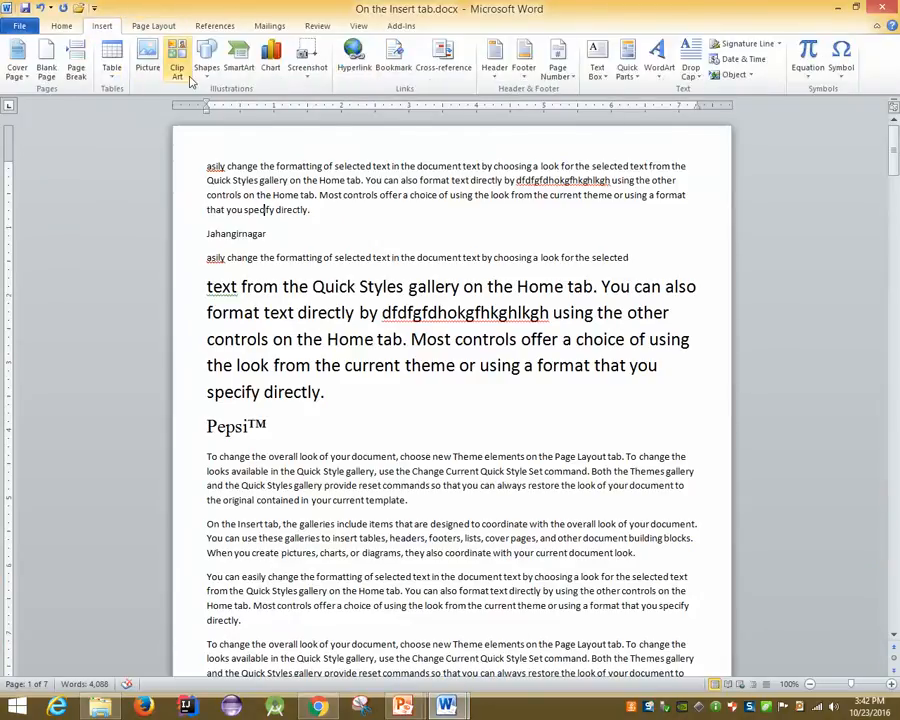
click(525, 70)
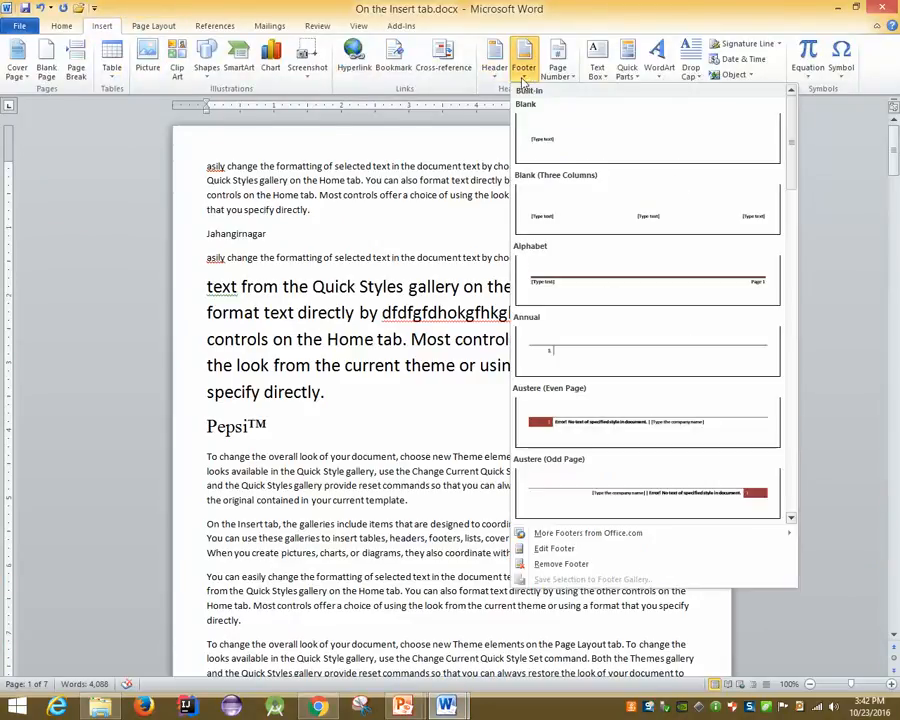
Insert an Alphabet footer reading only BITM, right-aligned, and close footer editing
click(572, 295)
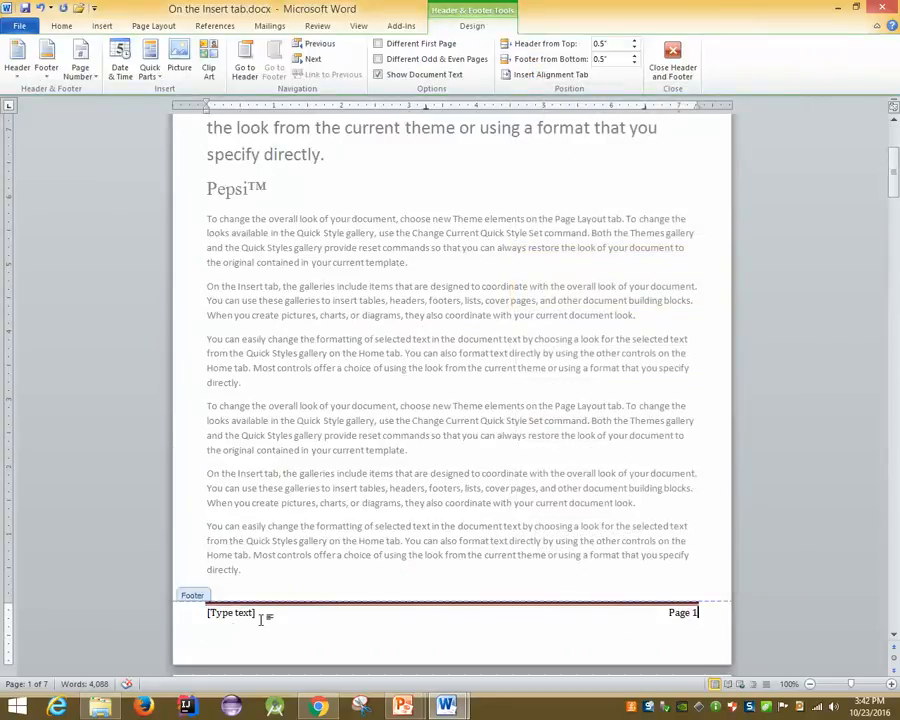
key(BackSpace)
key(BackSpace)
key(BackSpace)
key(BackSpace)
key(BackSpace)
key(BackSpace)
key(BackSpace)
key(BackSpace)
key(BackSpace)
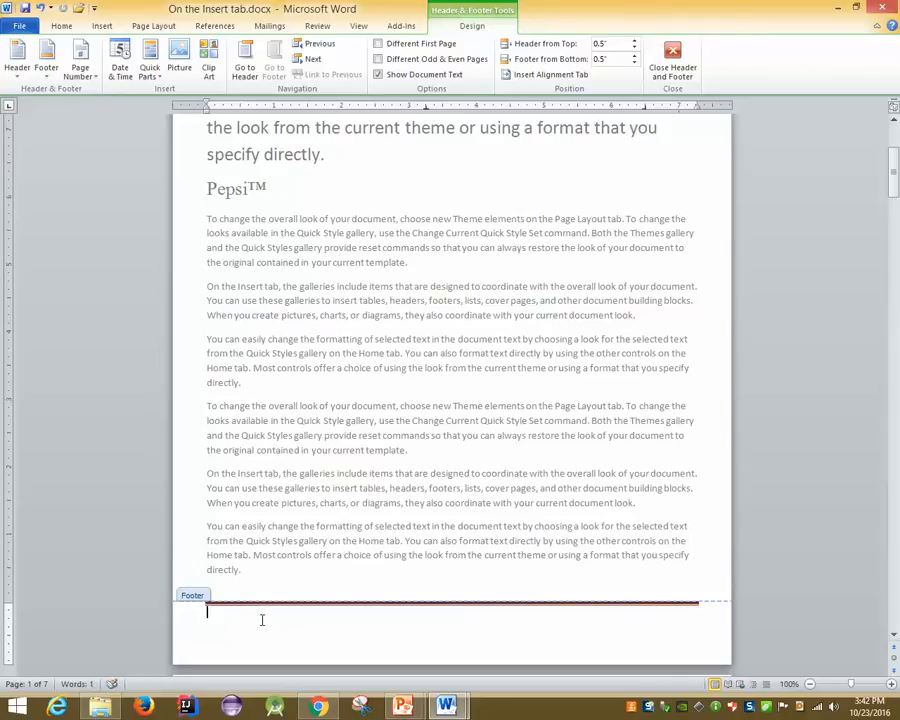
text(BITM)
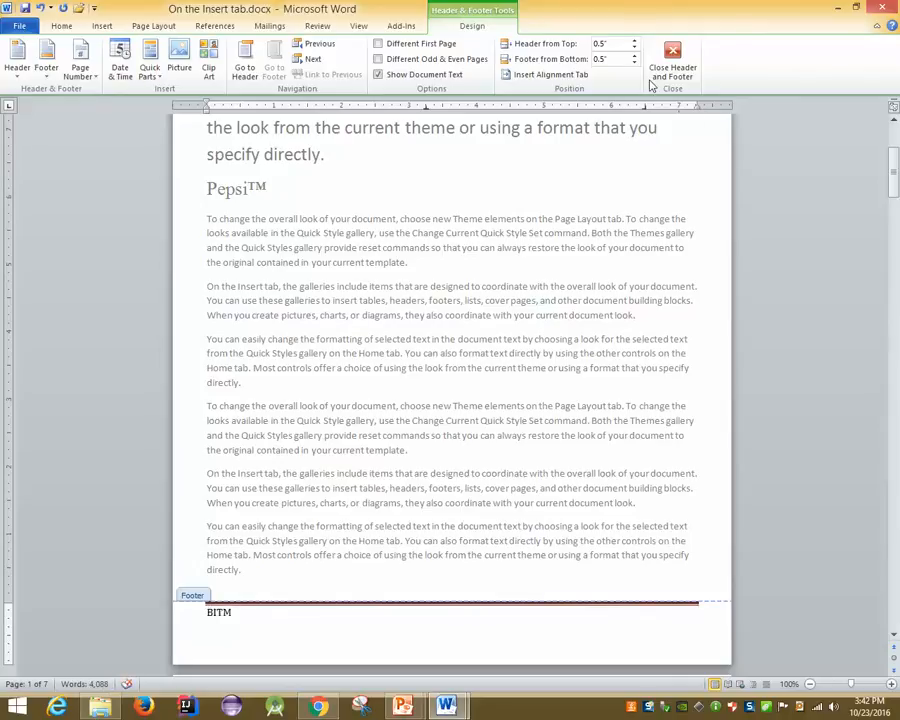
click(62, 26)
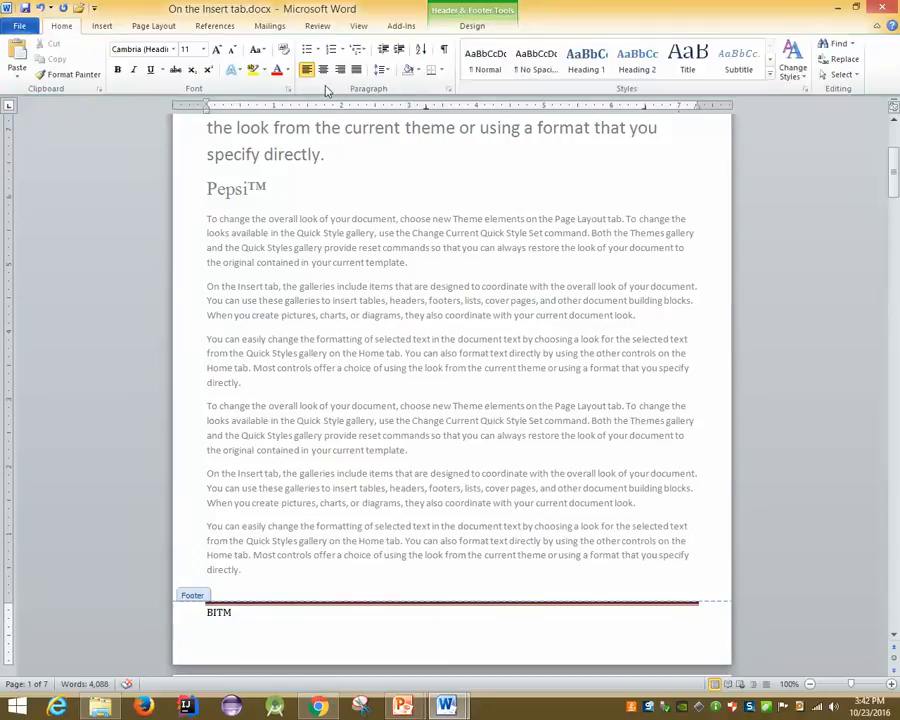
click(340, 69)
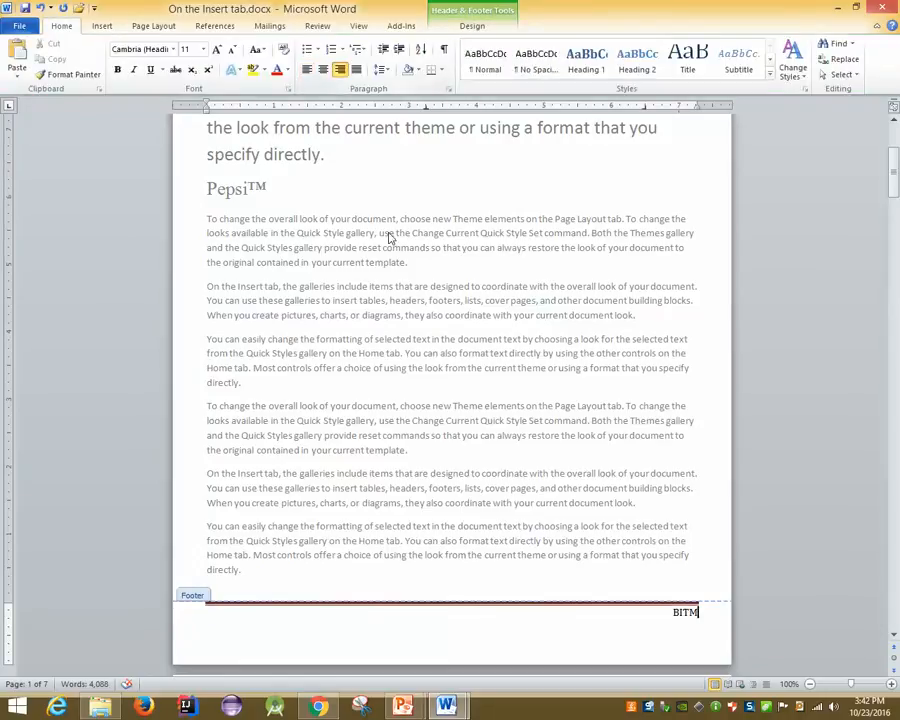
double_click(455, 285)
ctrl+scroll(479, 390, down, 4)
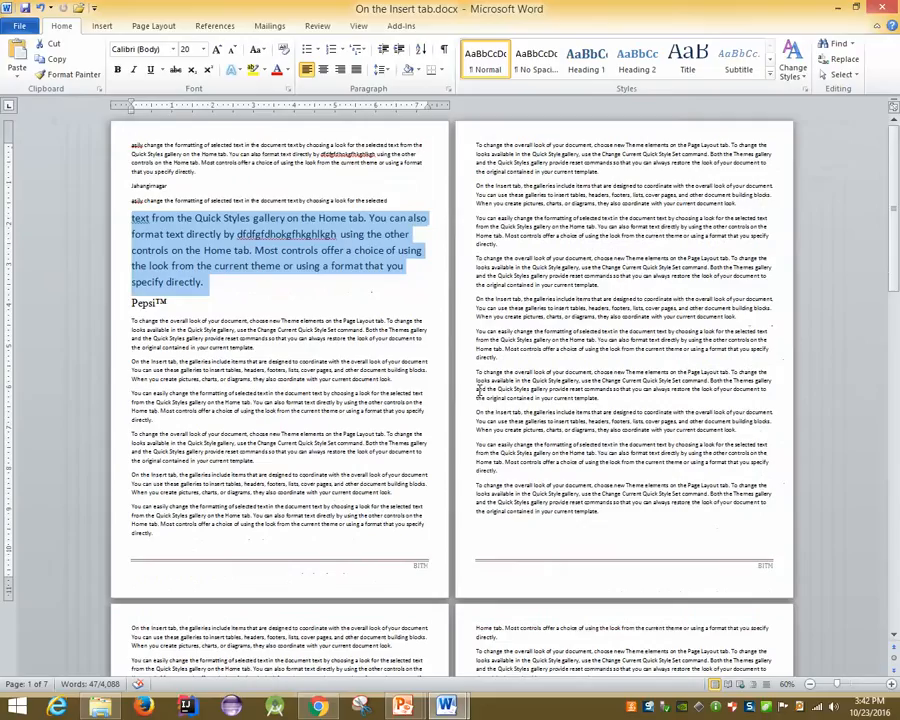
click(326, 450)
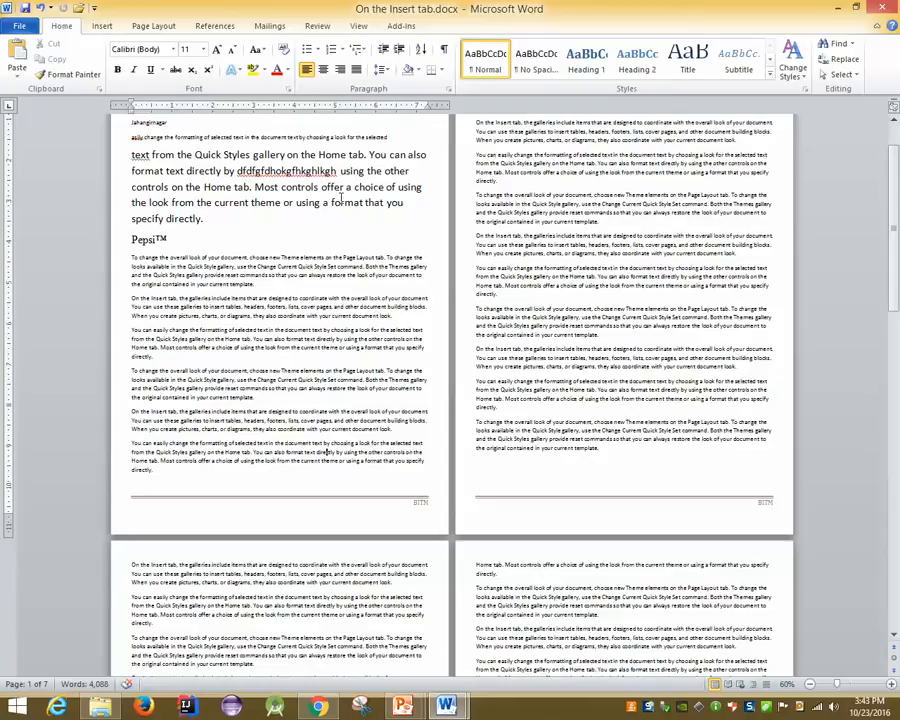
Insert a Plain Number 1 page number at the bottom of each page and close the footer
click(101, 25)
click(559, 72)
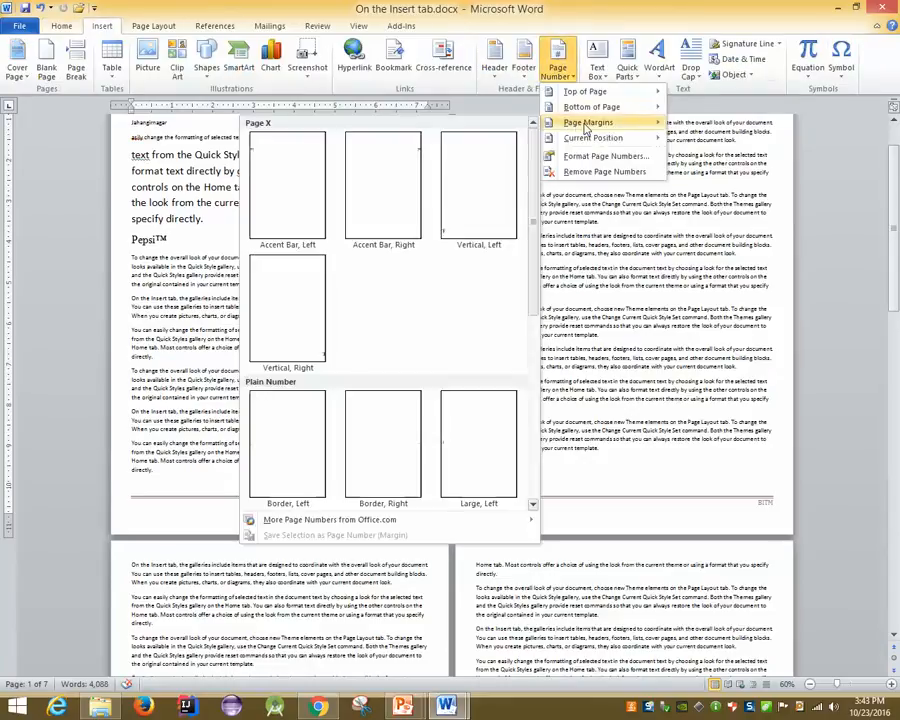
mouse_move(549, 108)
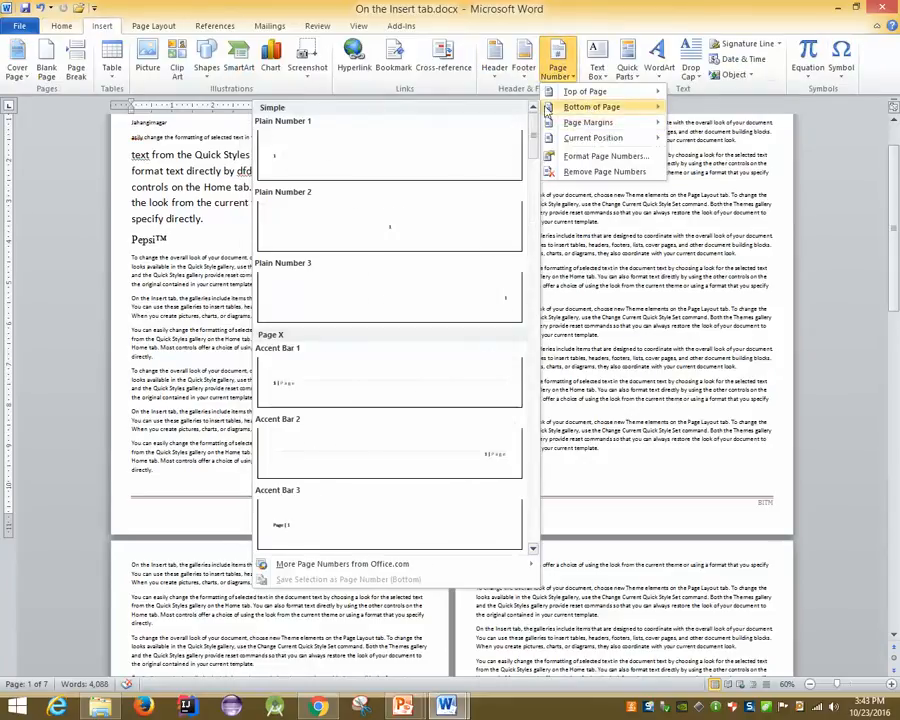
click(301, 177)
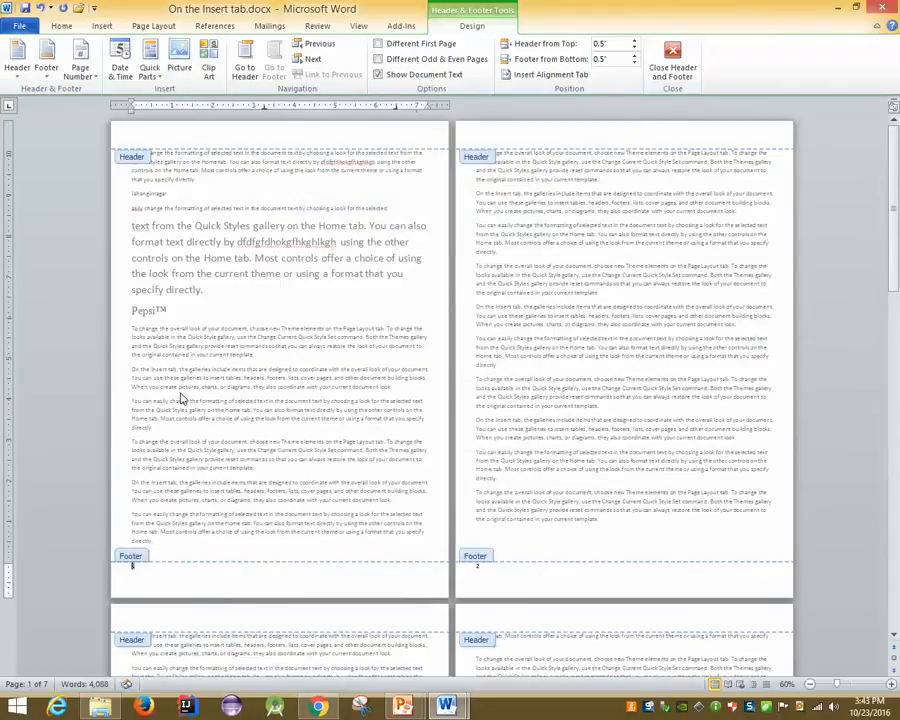
double_click(200, 463)
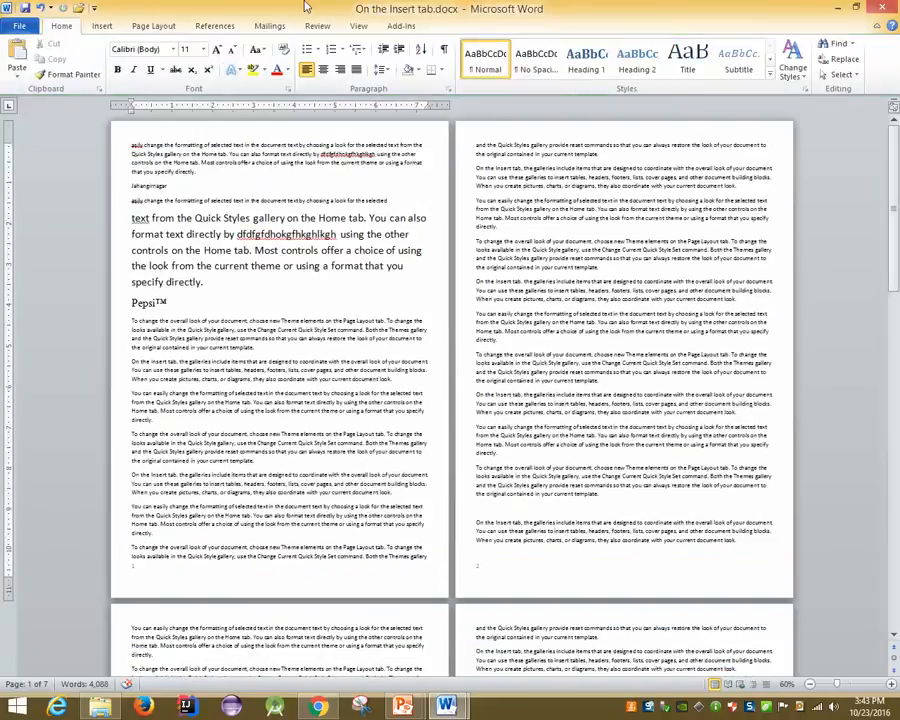
Add a custom text watermark showing a person's name in place of the default ASAP
click(102, 26)
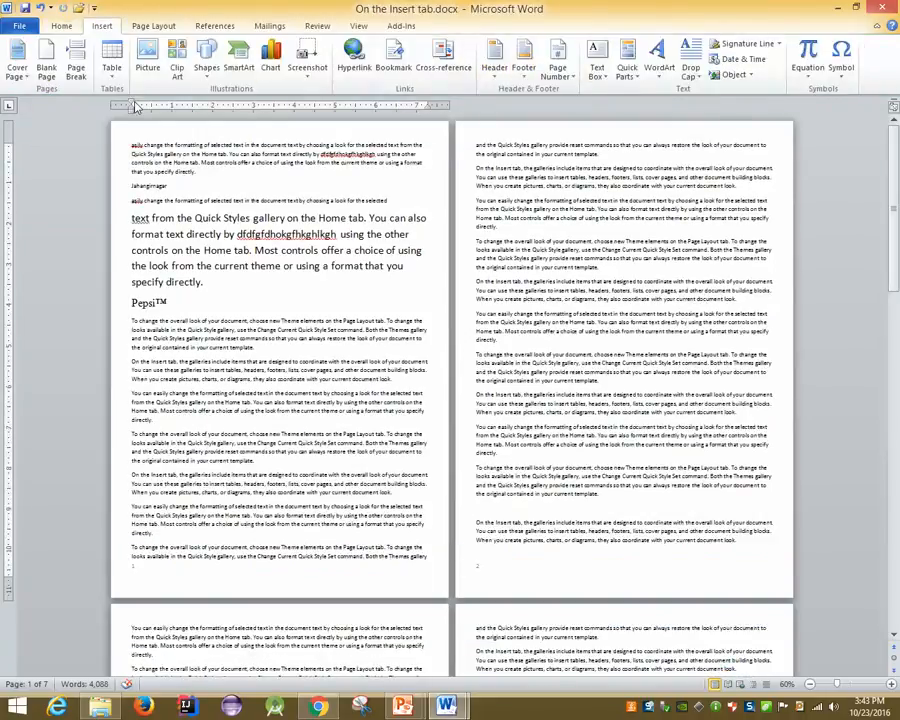
click(131, 27)
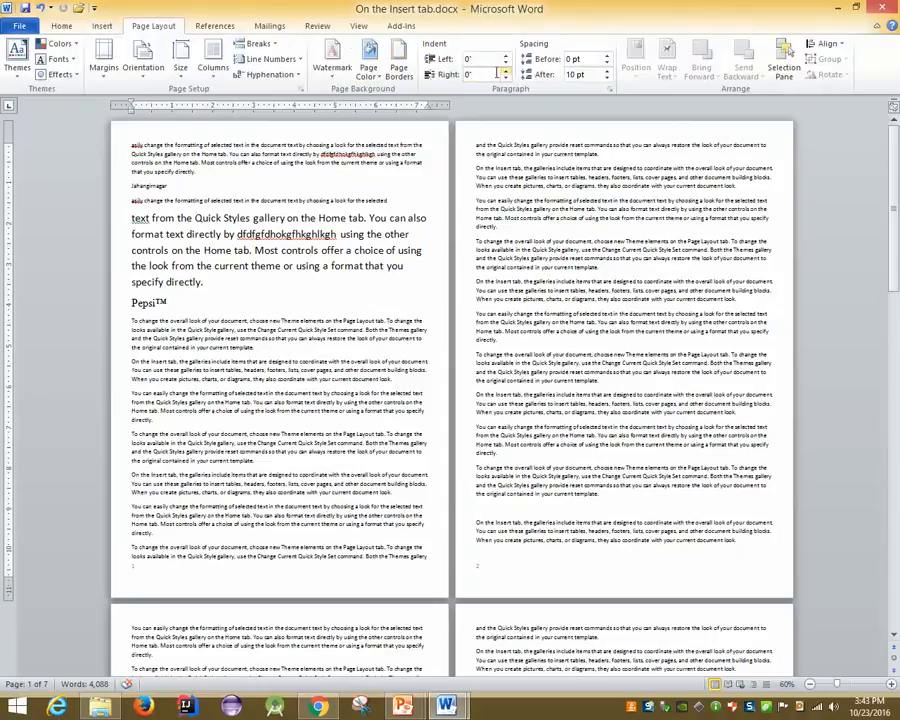
click(331, 66)
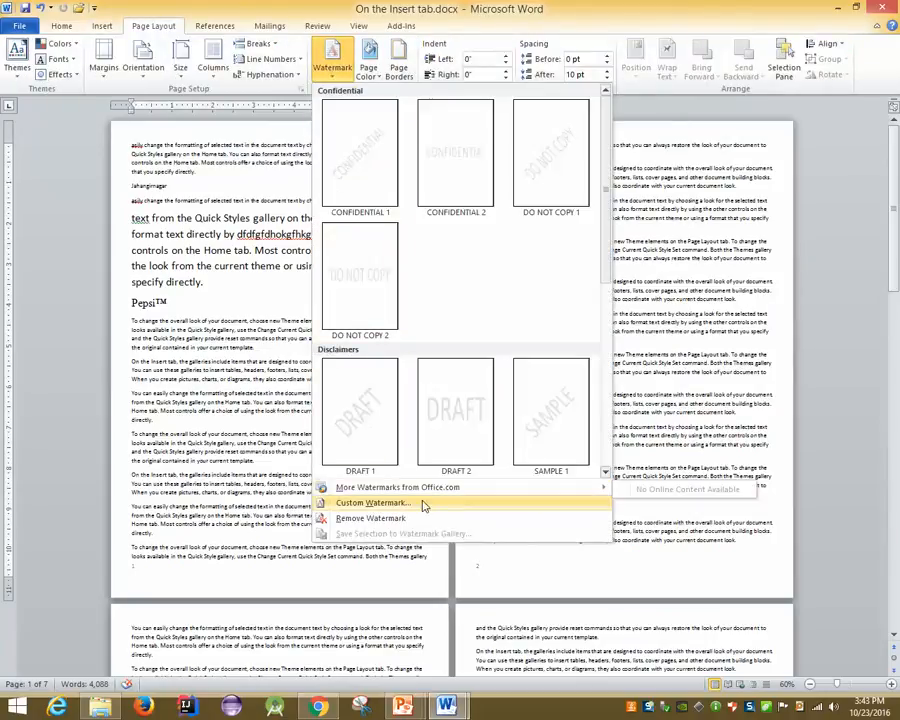
click(375, 502)
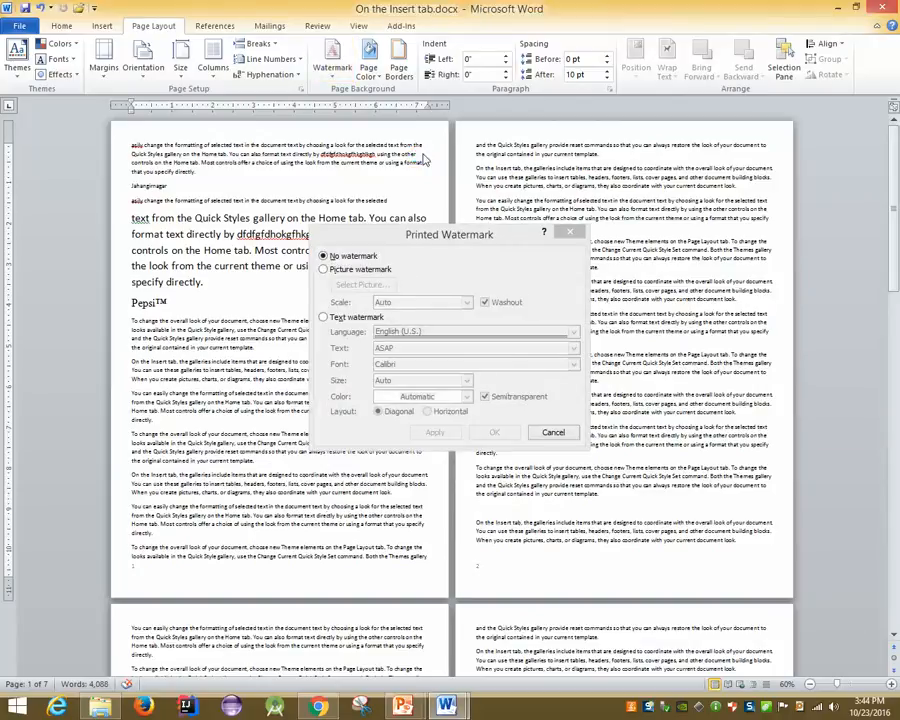
click(330, 318)
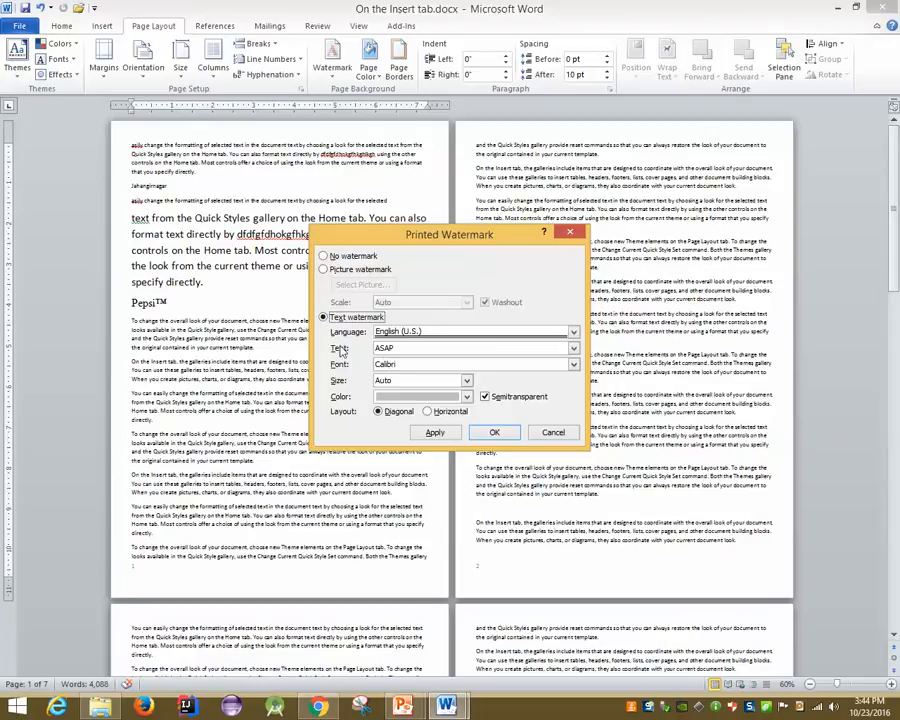
click(424, 348)
key(BackSpace)
key(BackSpace)
key(BackSpace)
key(BackSpace)
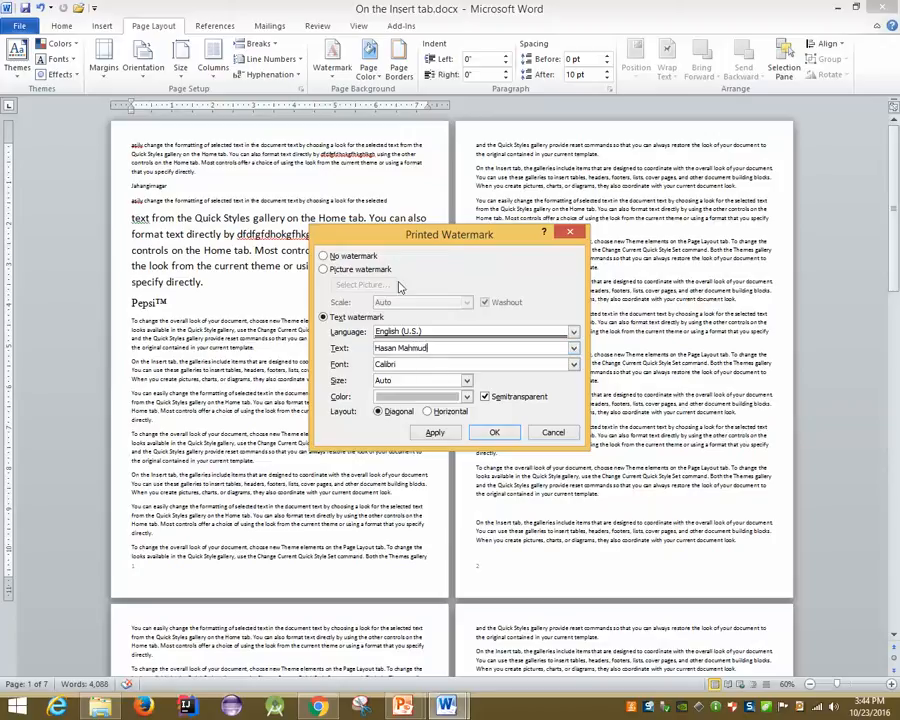
click(505, 435)
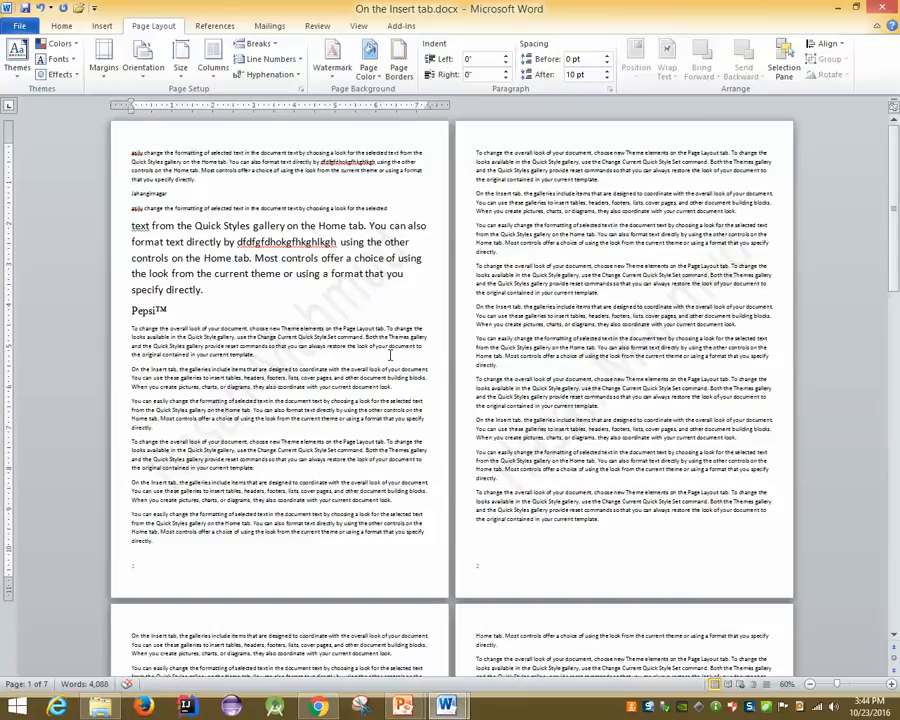
Bring the training slide show forward and step from the Header and Footer slide to 'Add and Remove Page Numbers'
mouse_move(403, 707)
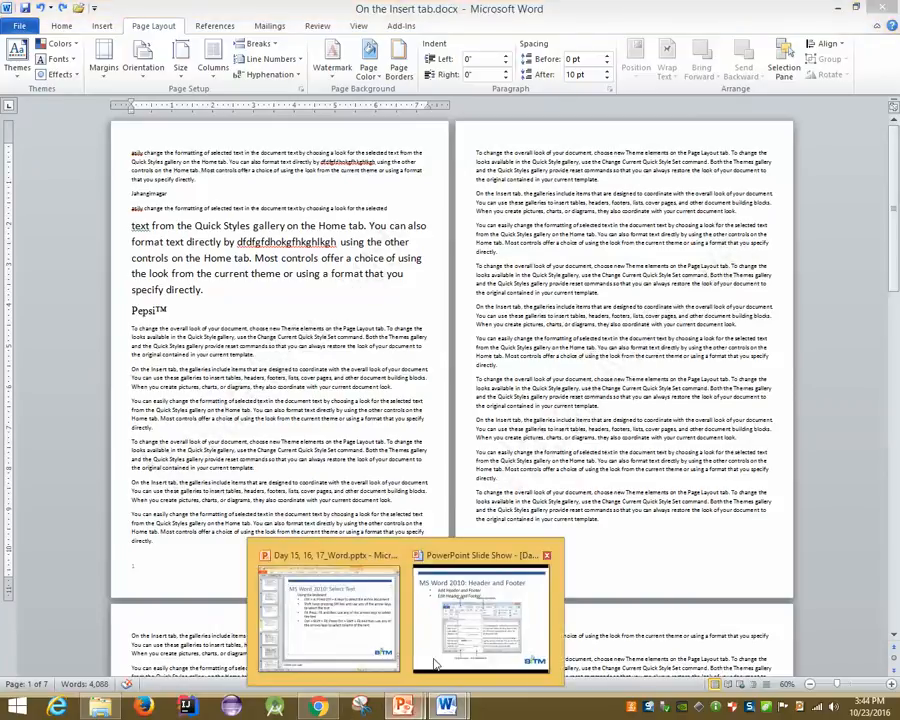
click(435, 663)
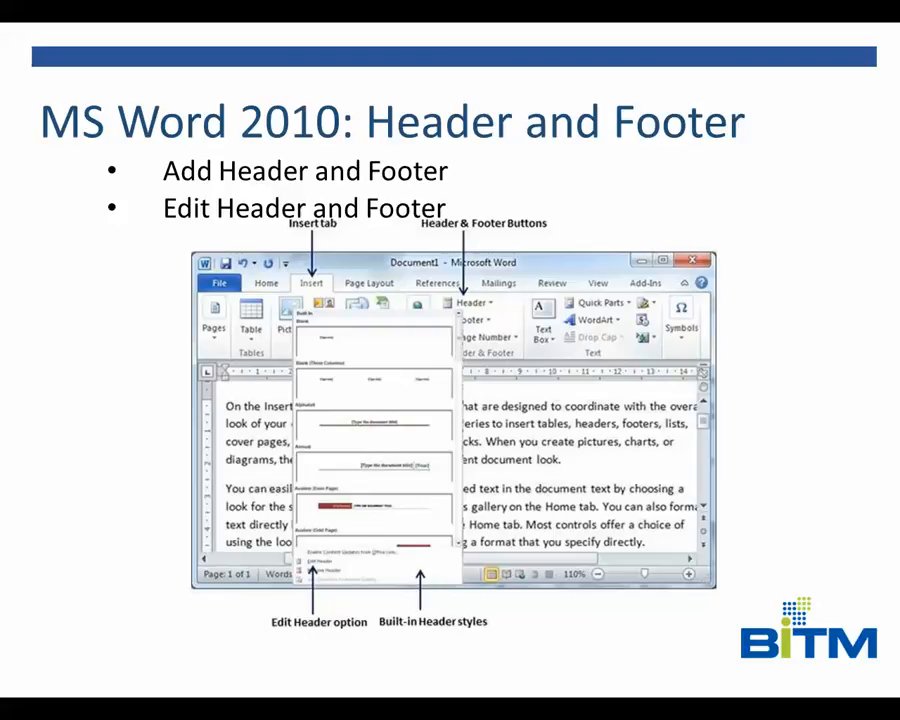
key(Right)
key(Left)
key(Right)
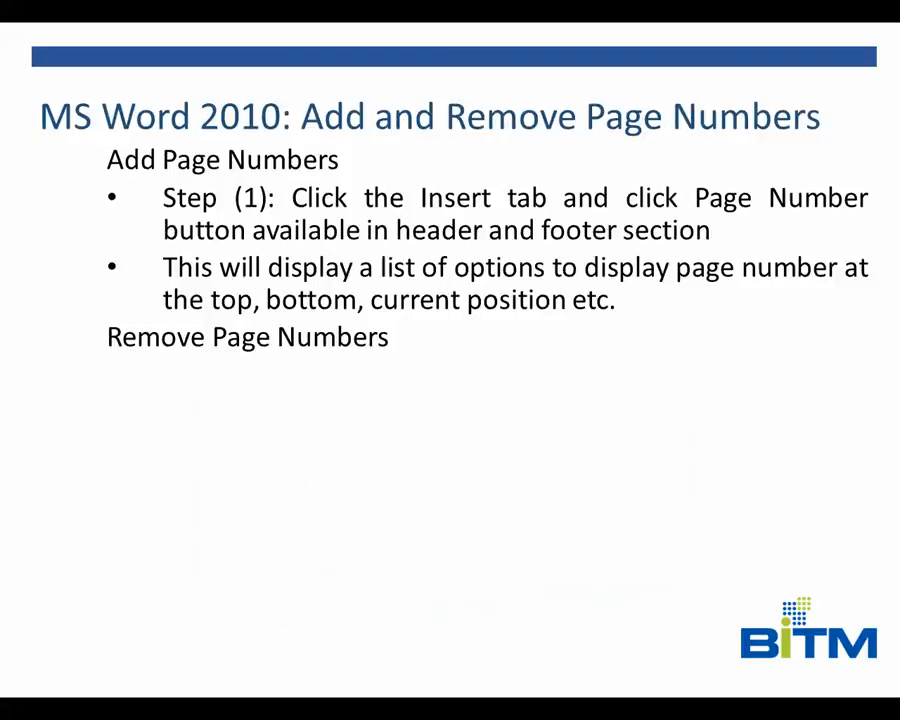
key(Left)
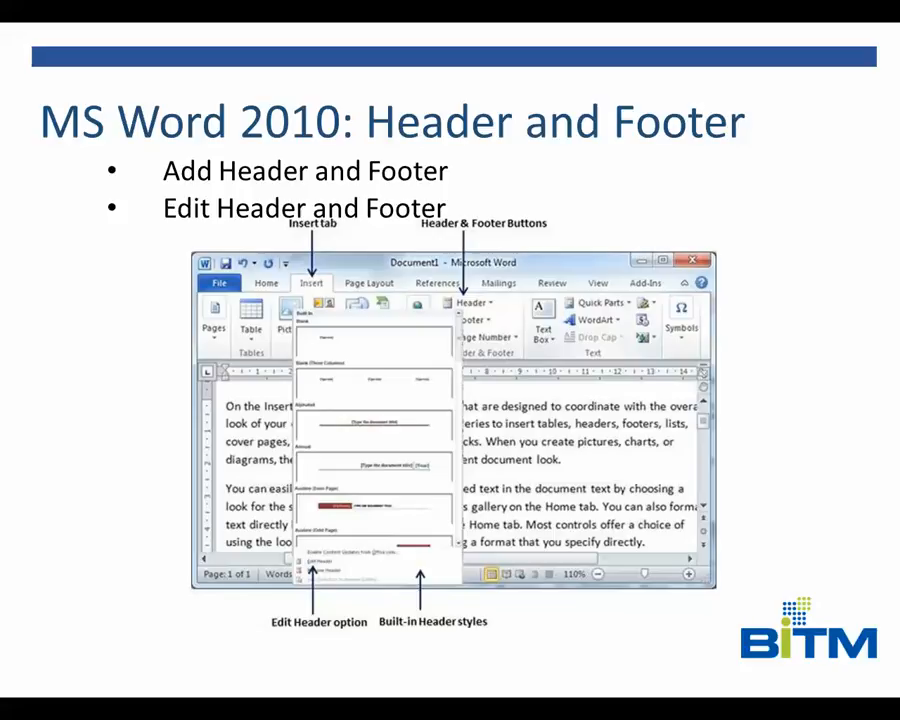
key(Right)
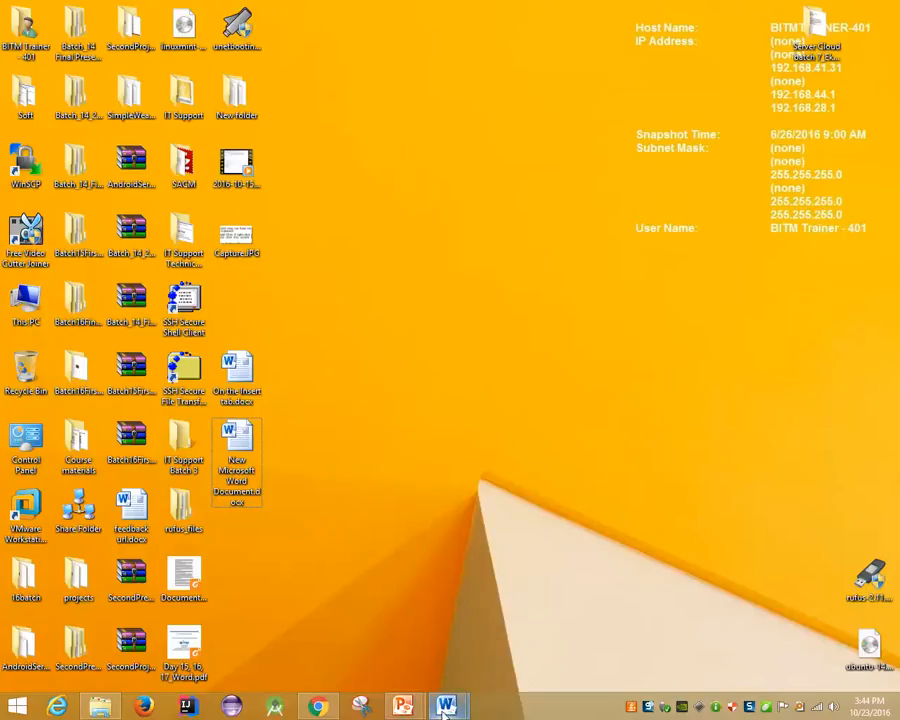
Bring the new Word document forward and look through the Insert, Page Layout and References tabs
mouse_move(446, 708)
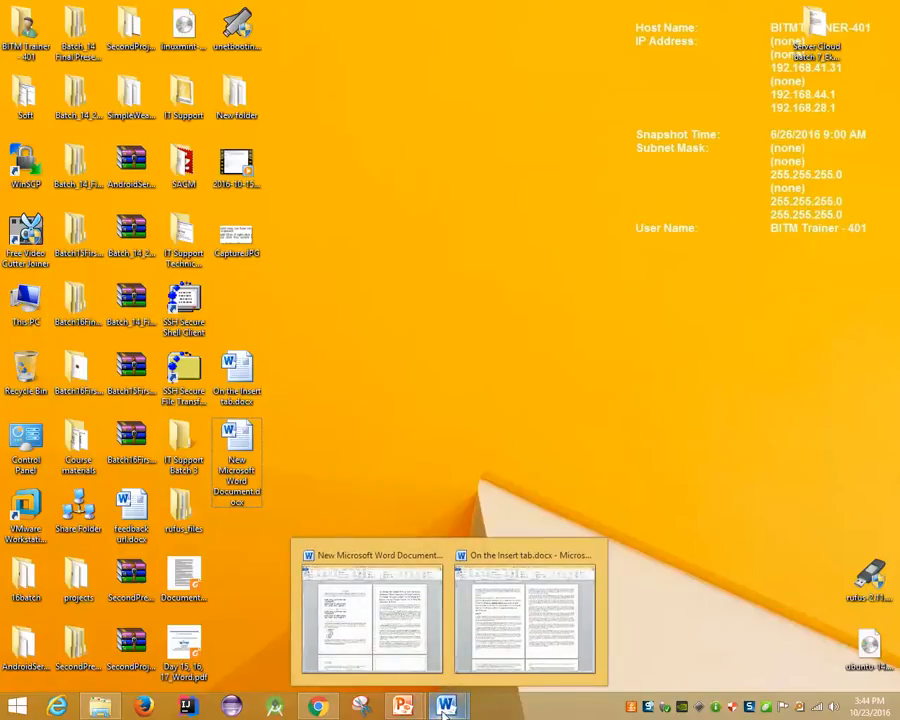
click(420, 615)
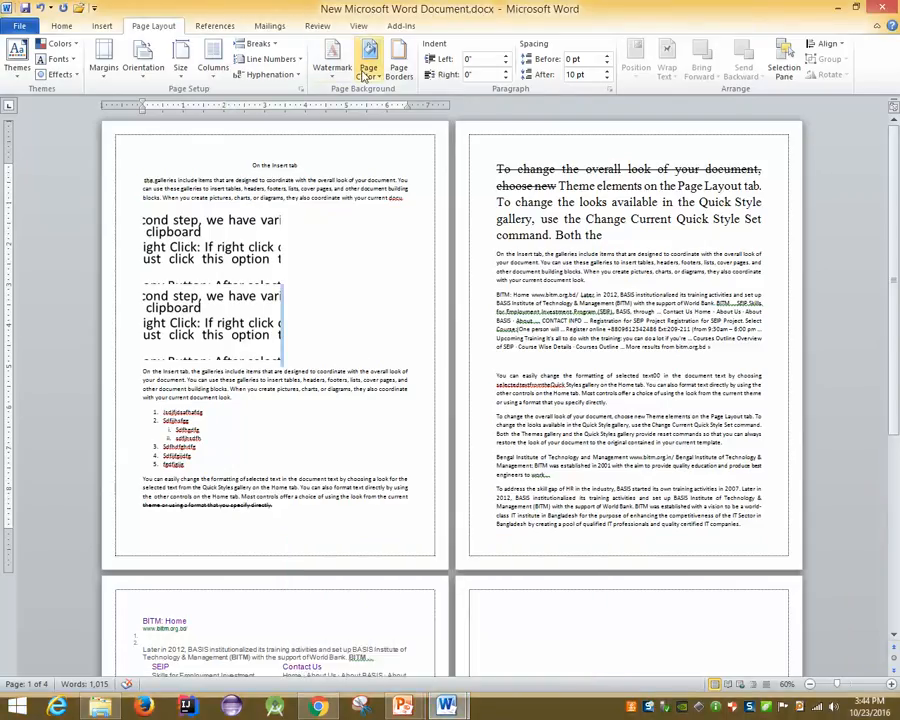
click(98, 26)
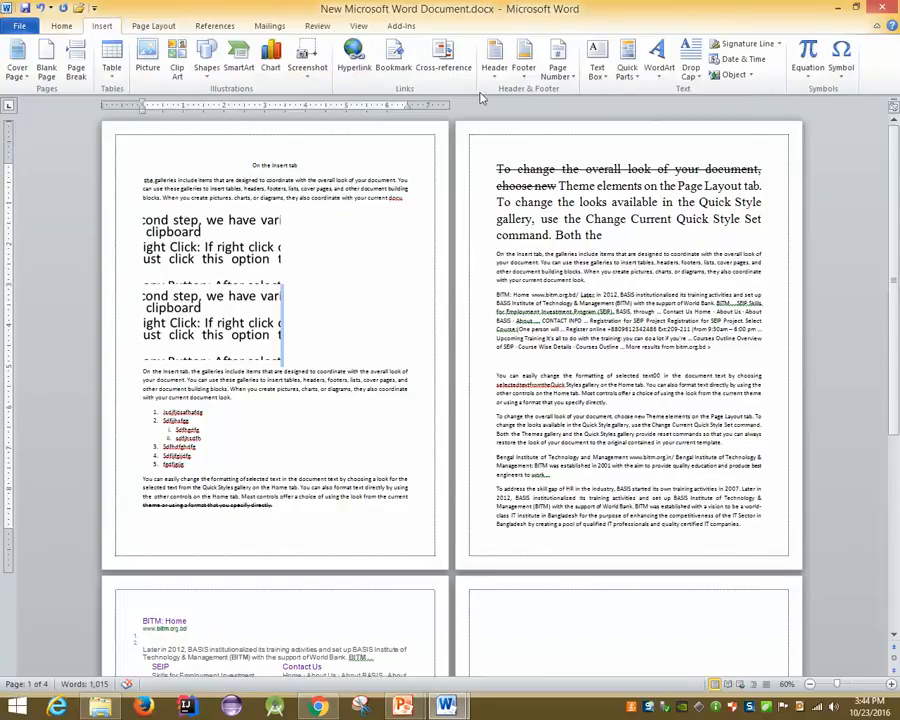
click(152, 32)
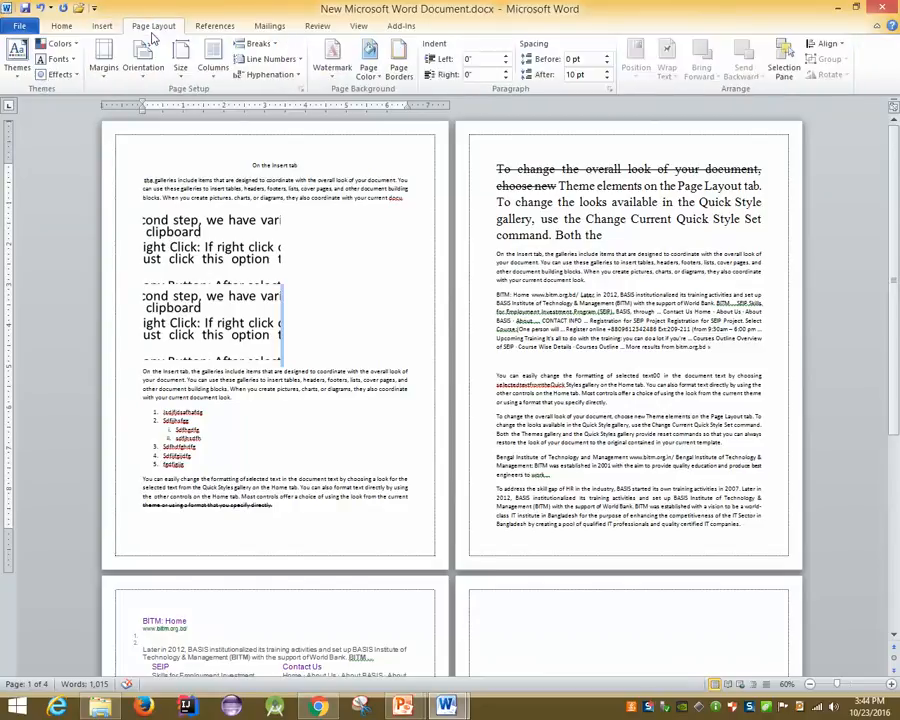
click(205, 29)
click(109, 32)
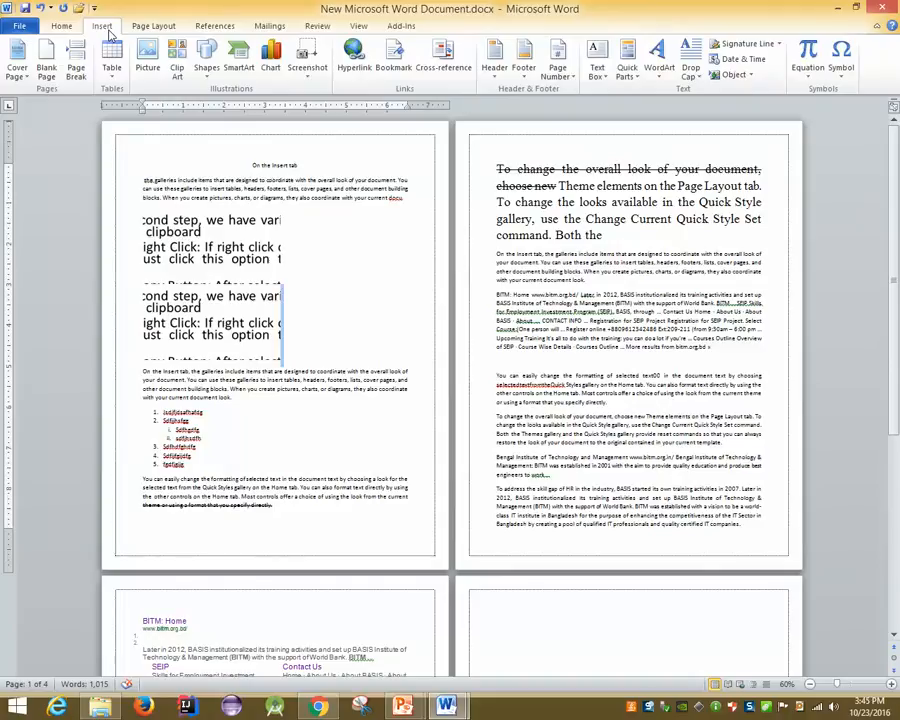
Add a Bold Numbers 3 'Page X of Y' page number at the bottom and view the file info
click(558, 62)
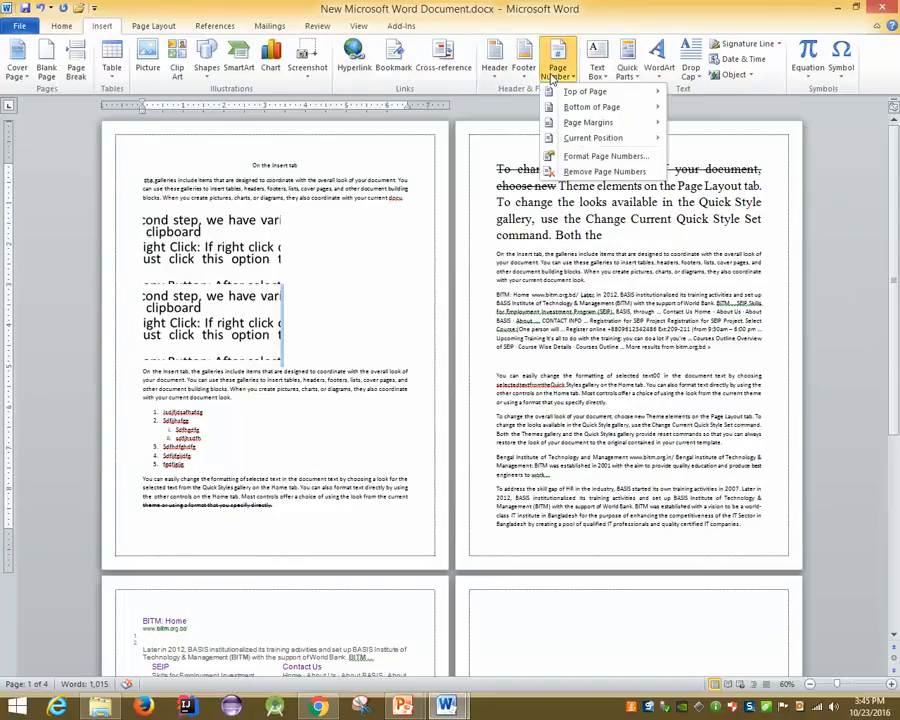
mouse_move(572, 110)
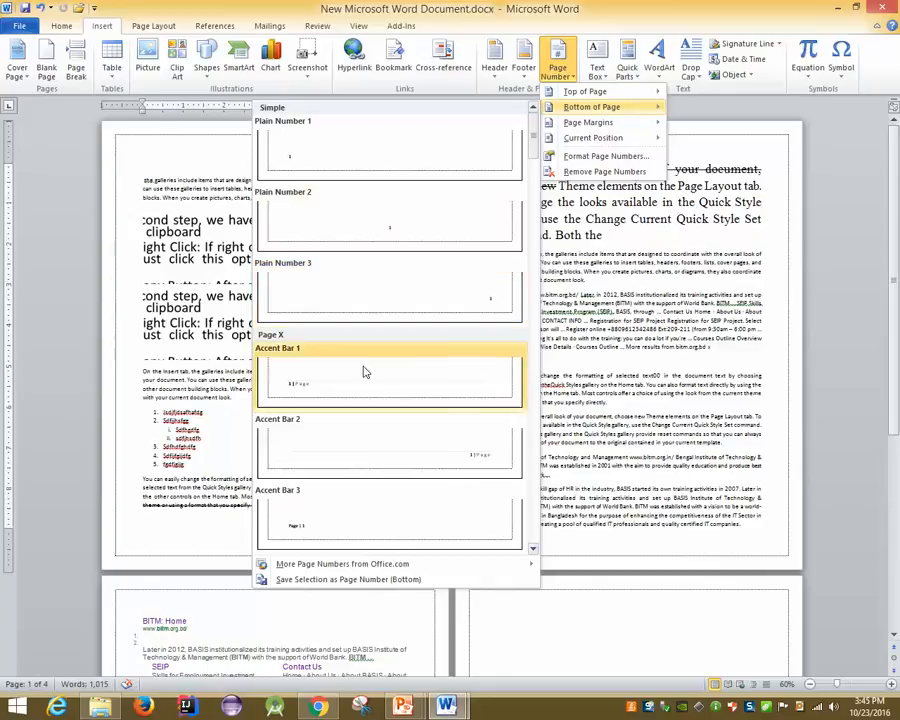
scroll(454, 414, down, 5)
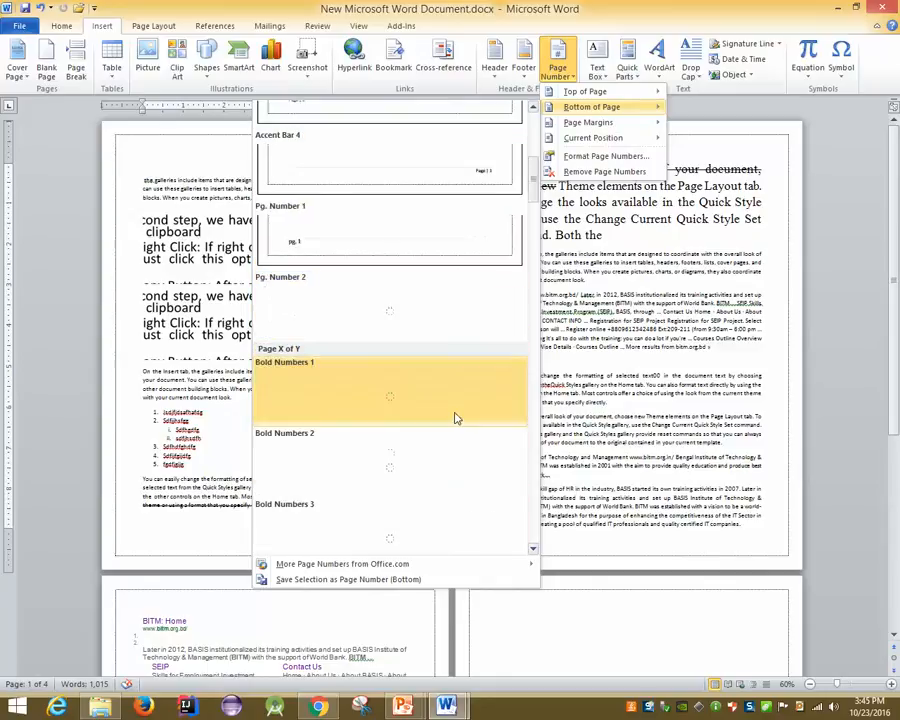
click(456, 334)
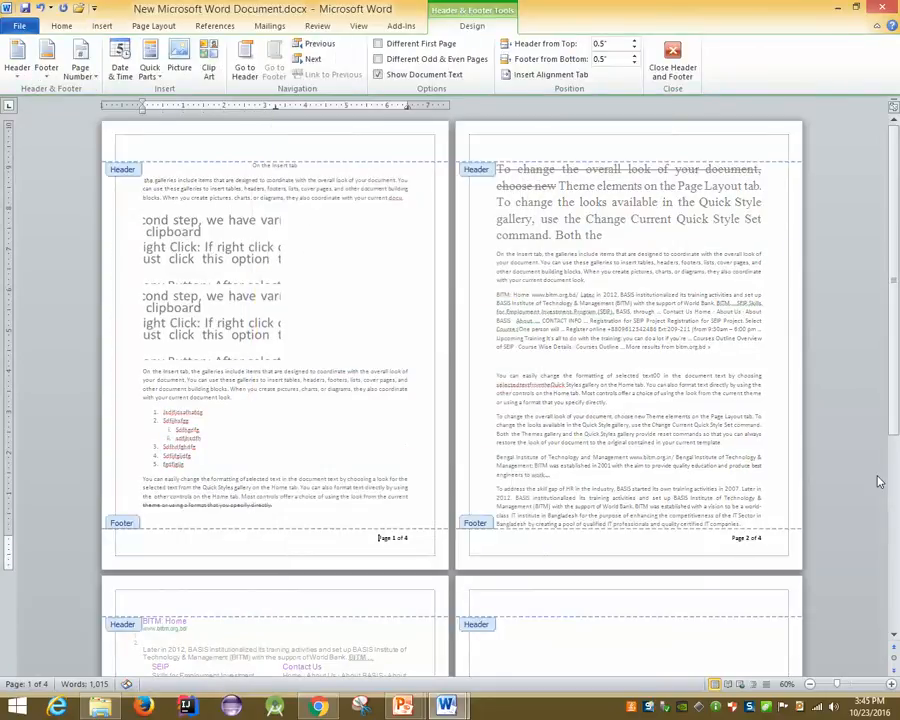
double_click(296, 416)
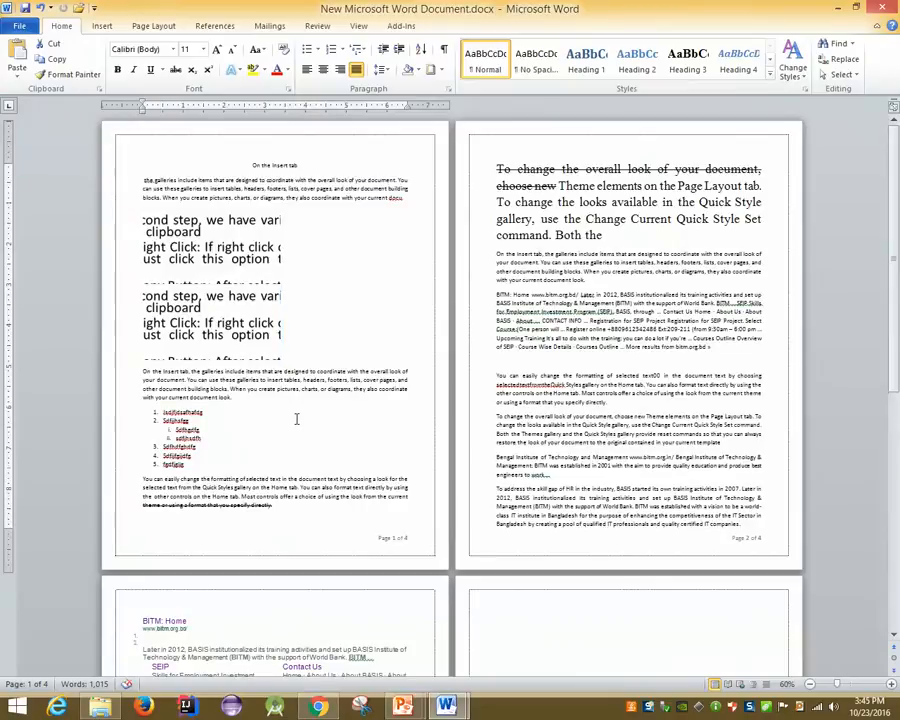
scroll(511, 443, up, 3)
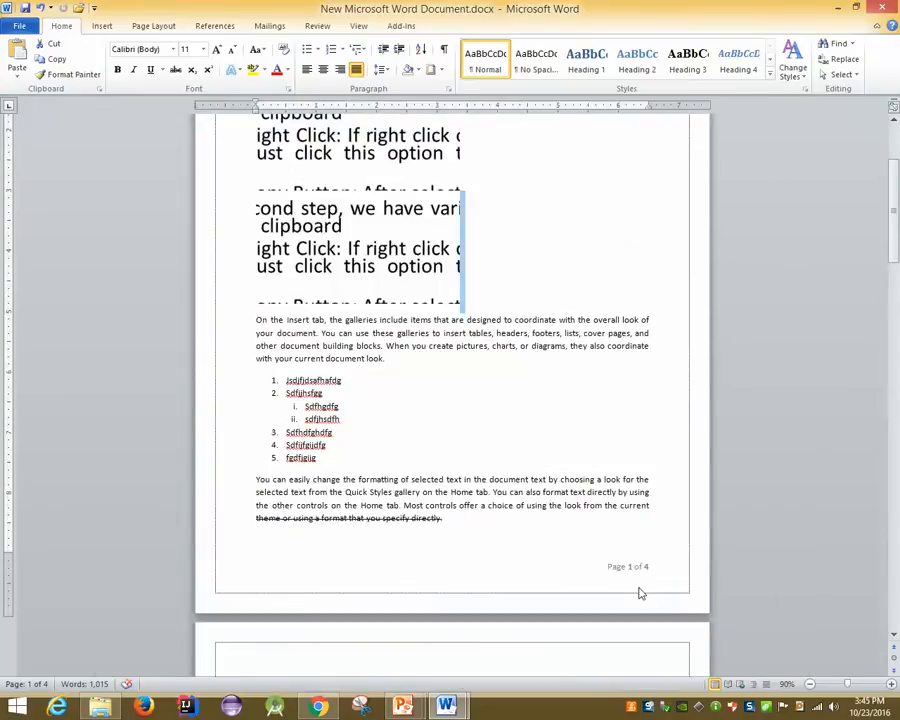
click(20, 26)
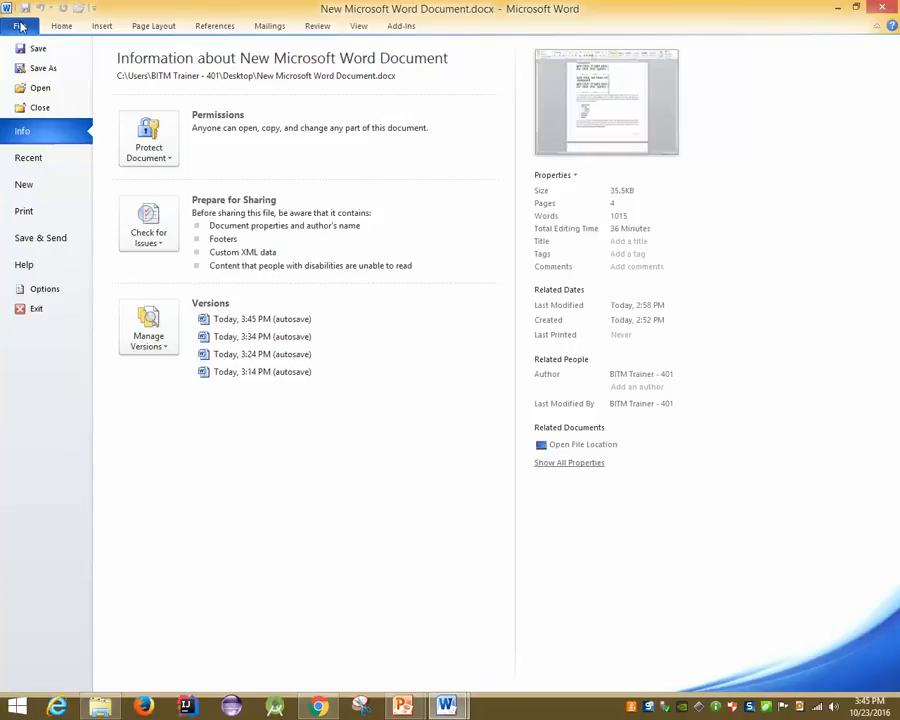
Preview the printed pages with their 'Page 1 of 4' footer, then return to editing the list text
click(28, 212)
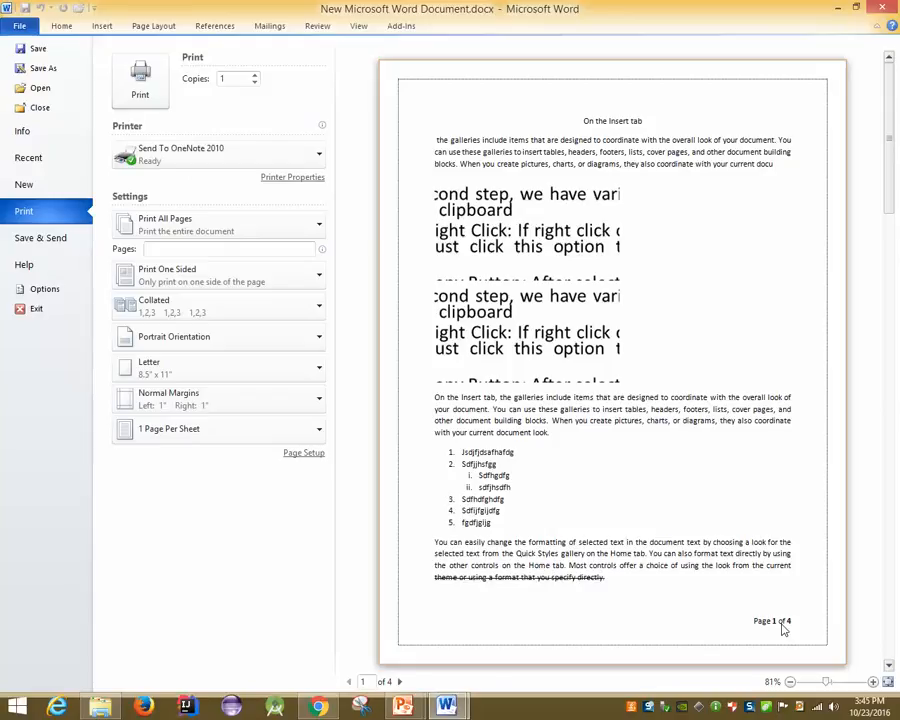
key(Escape)
click(517, 435)
scroll(517, 435, down, 3)
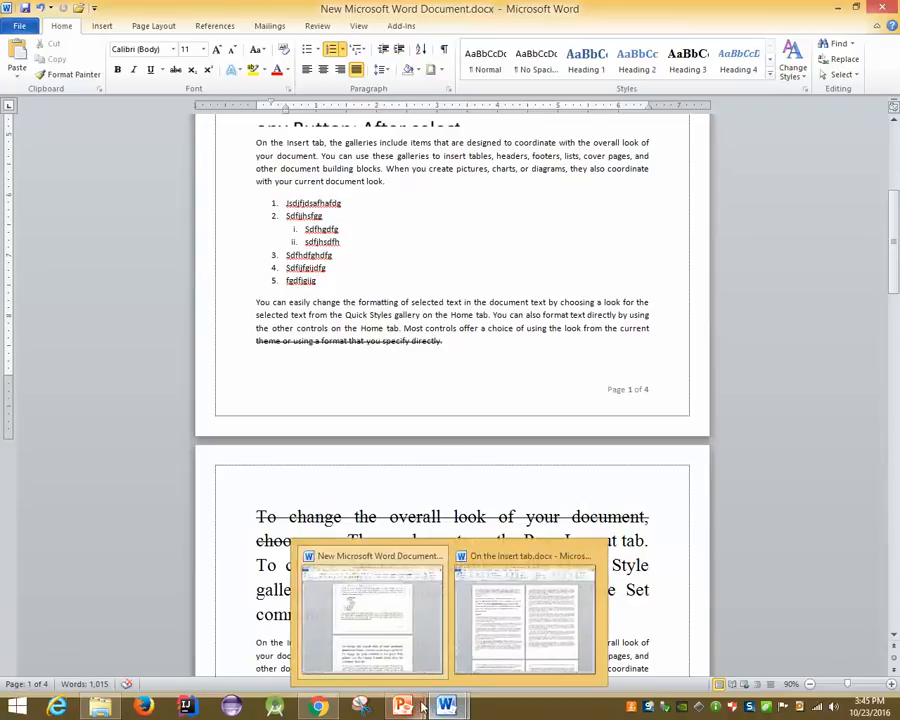
mouse_move(402, 706)
click(438, 646)
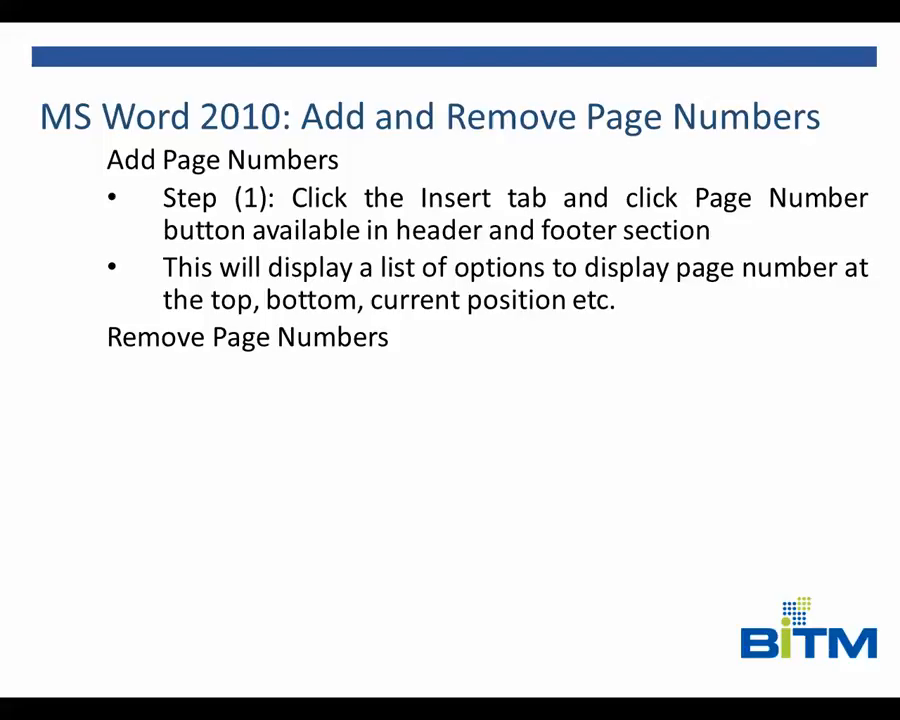
key(Left)
key(Right)
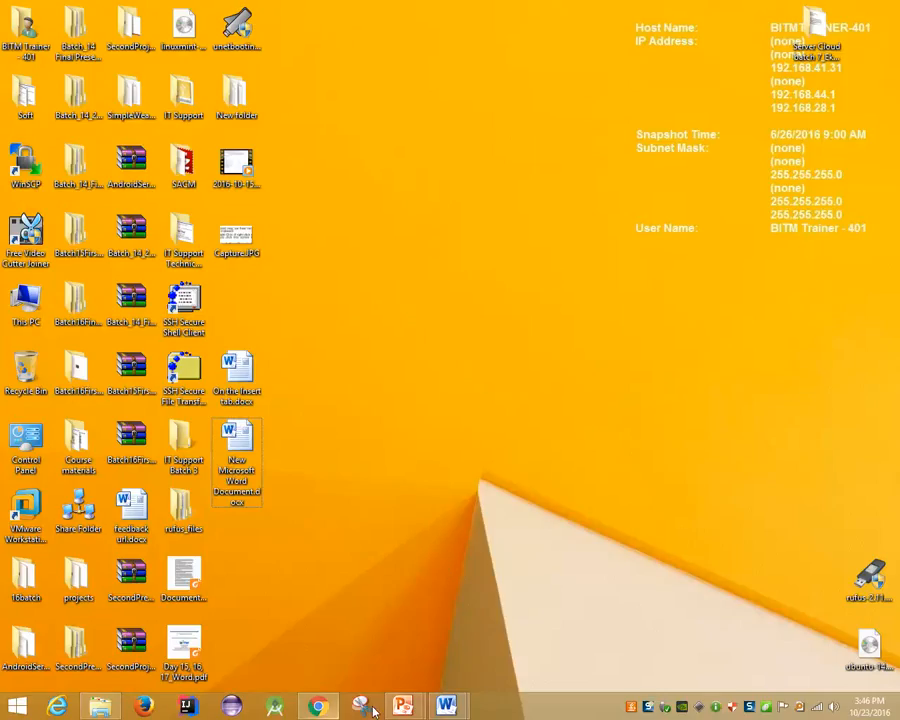
mouse_move(446, 706)
click(354, 616)
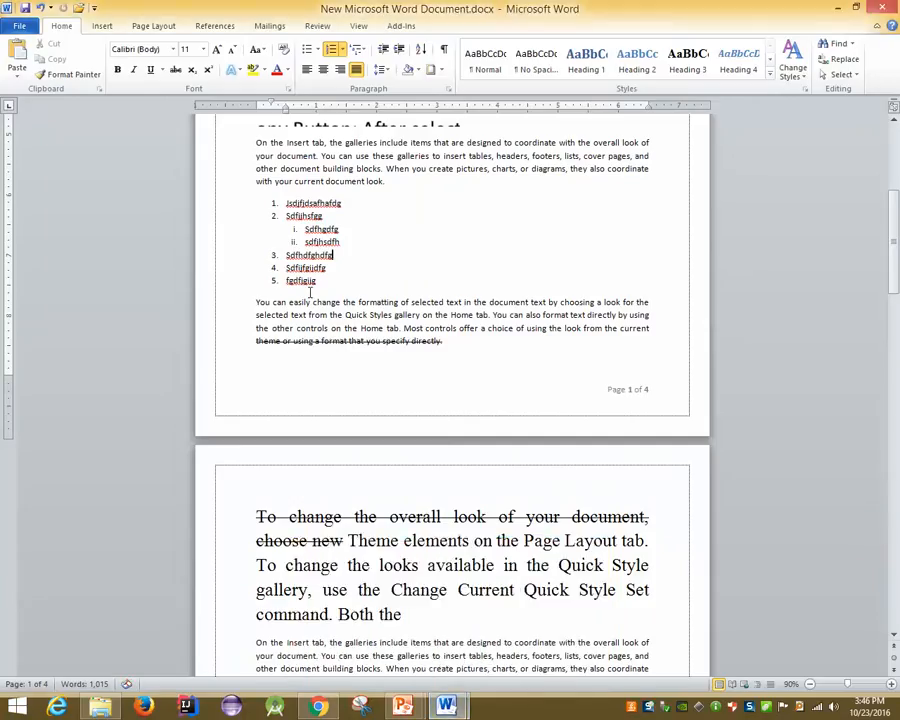
scroll(220, 210, down, 2)
Insert a page break after the first paragraph's last word, pushing the rest onto page 2
click(148, 28)
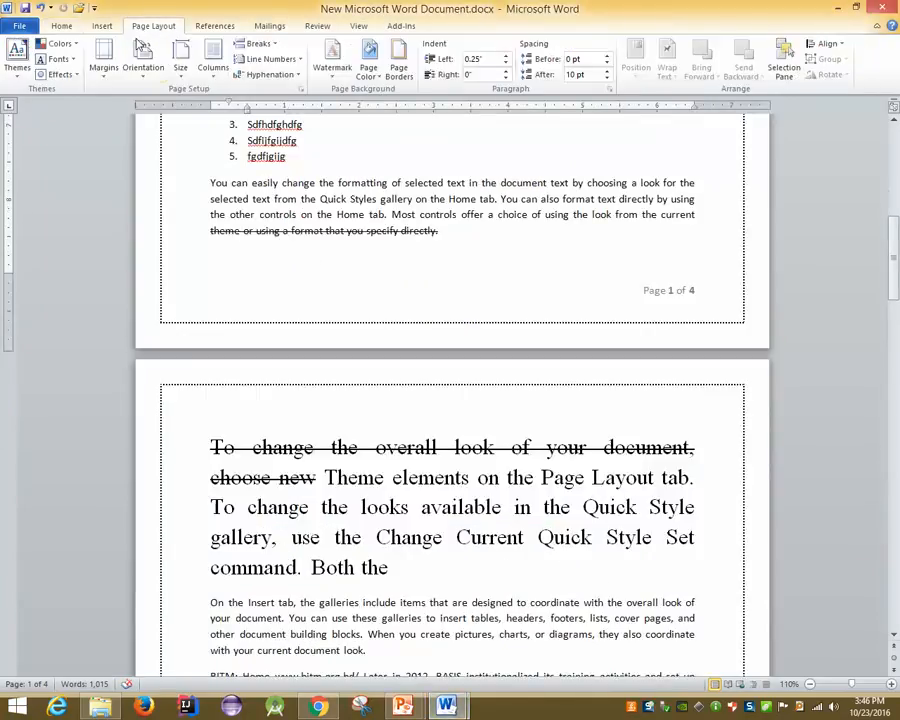
click(102, 26)
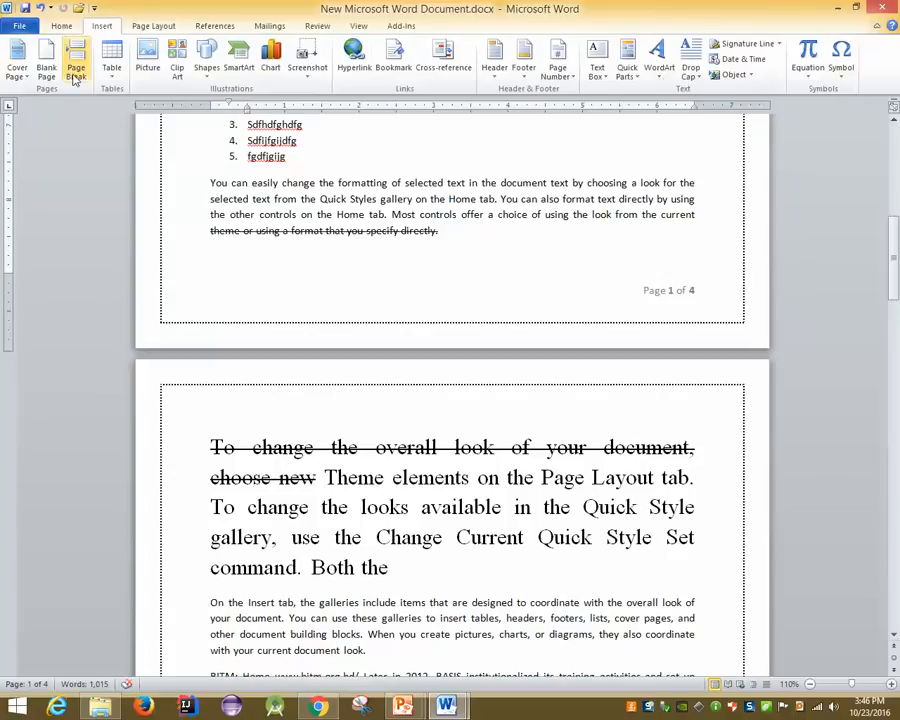
scroll(404, 241, up, 10)
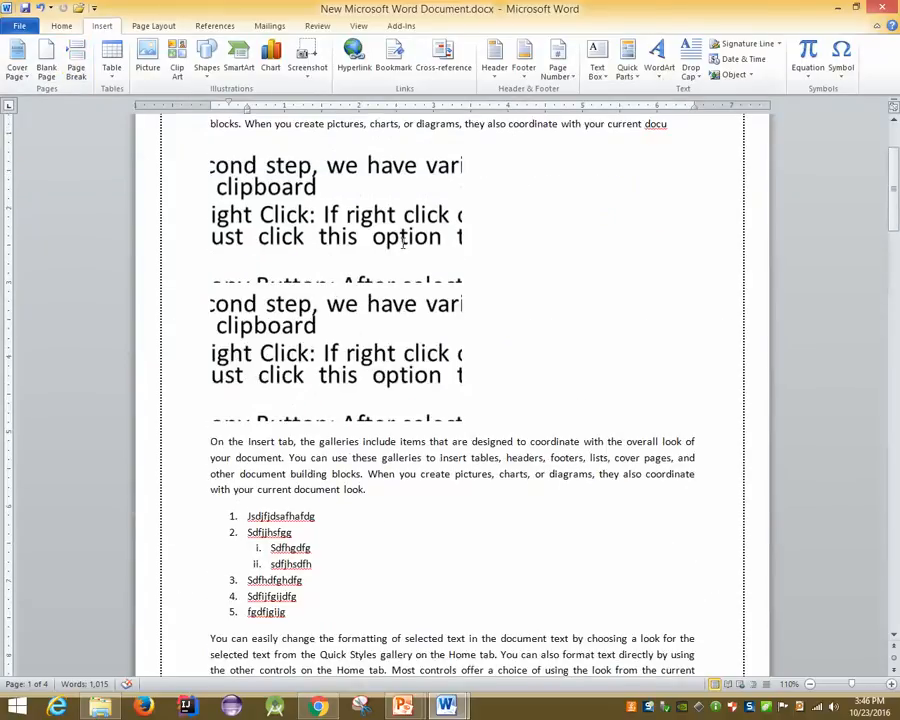
click(679, 238)
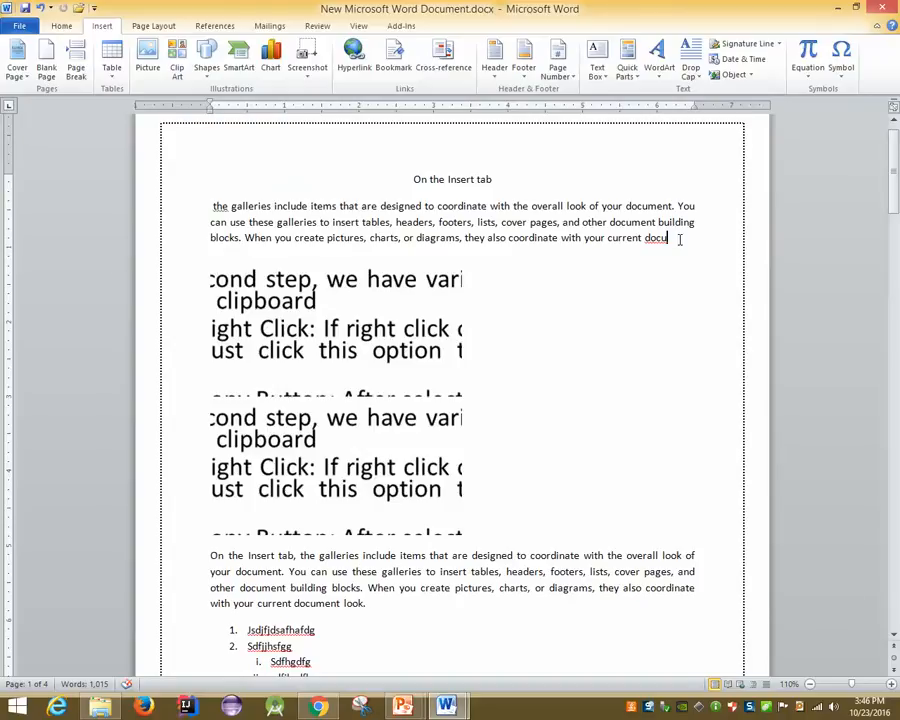
click(80, 72)
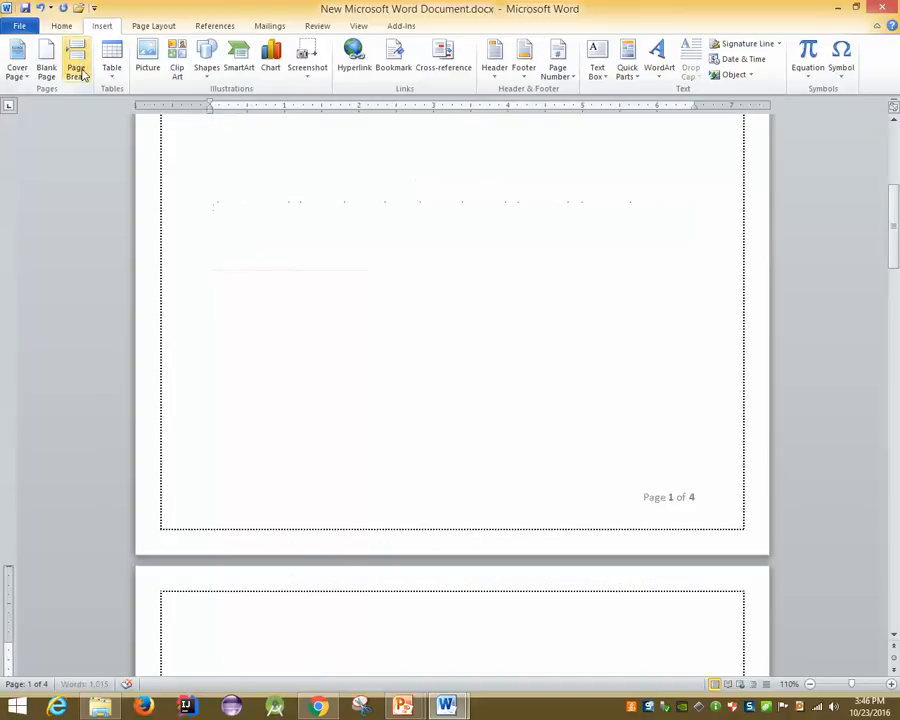
scroll(206, 240, down, 5)
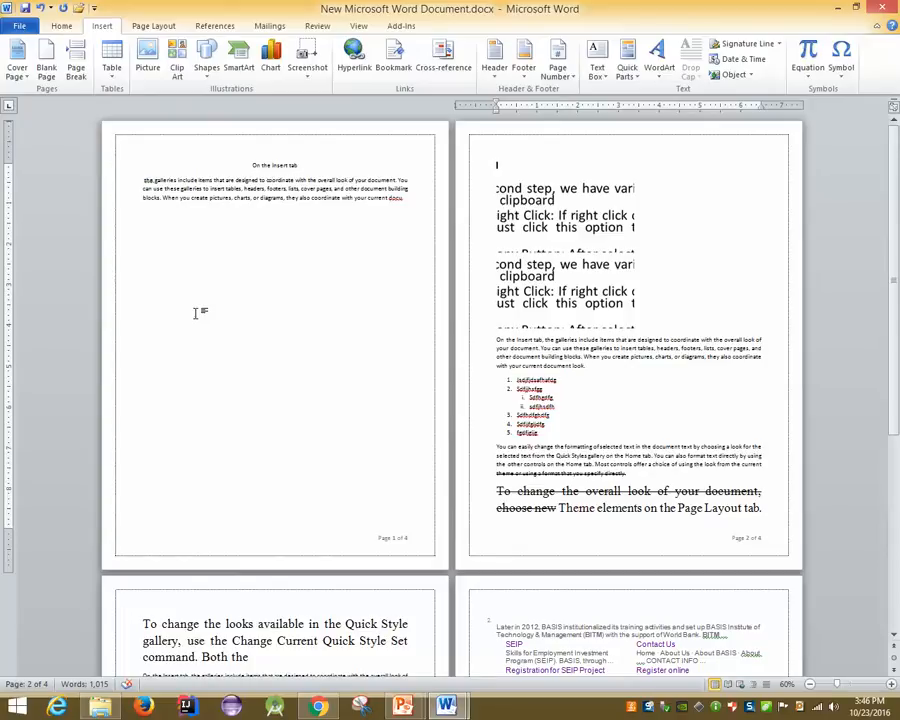
Remove the empty line at the top of page 2
key(BackSpace)
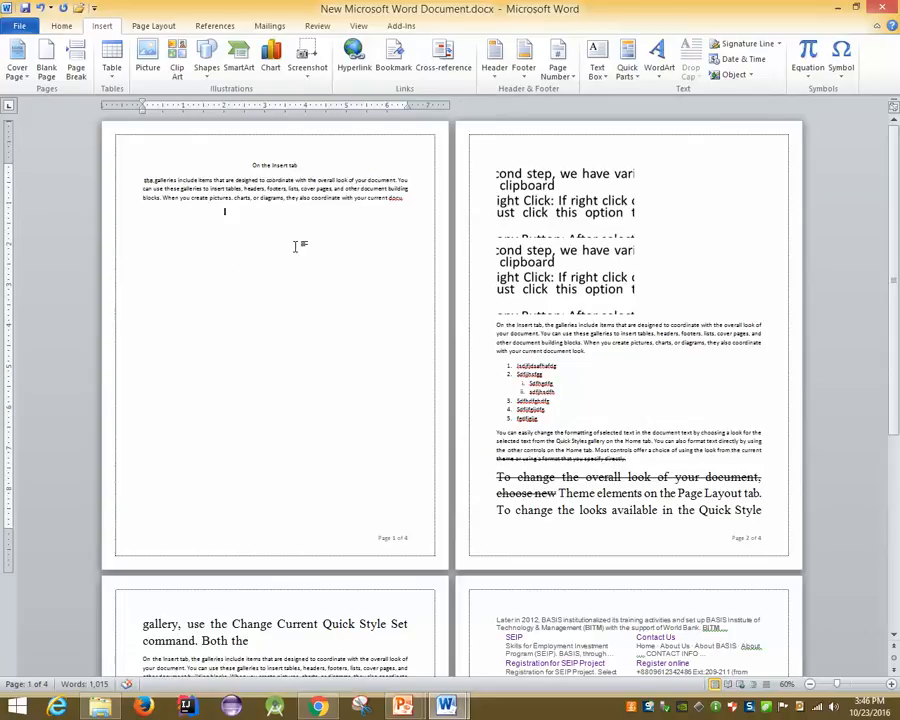
key(Return)
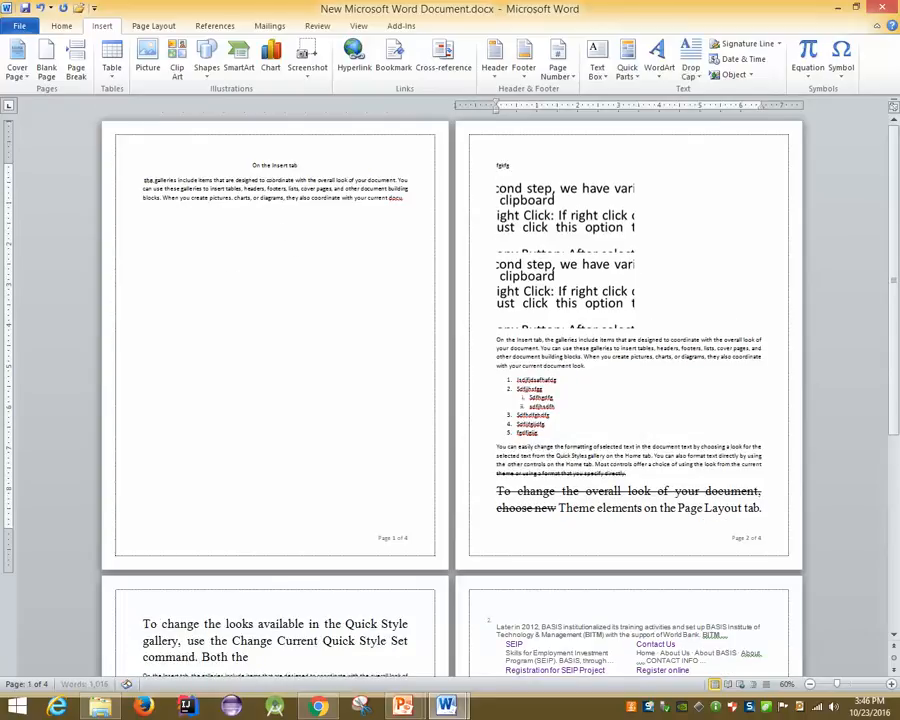
key(BackSpace)
ctrl+scroll(608, 236, up, 2)
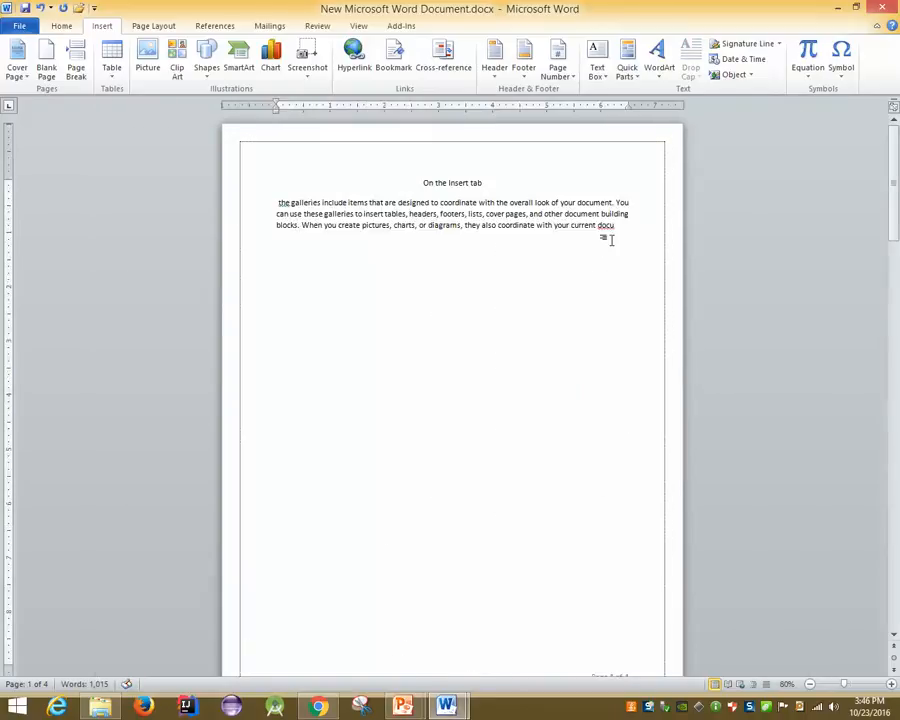
Trim the first paragraph's ending so it stops at 'When you create pictures, chart'
key(BackSpace)
key(BackSpace)
key(BackSpace)
key(BackSpace)
key(BackSpace)
key(BackSpace)
key(BackSpace)
key(BackSpace)
key(BackSpace)
key(BackSpace)
key(BackSpace)
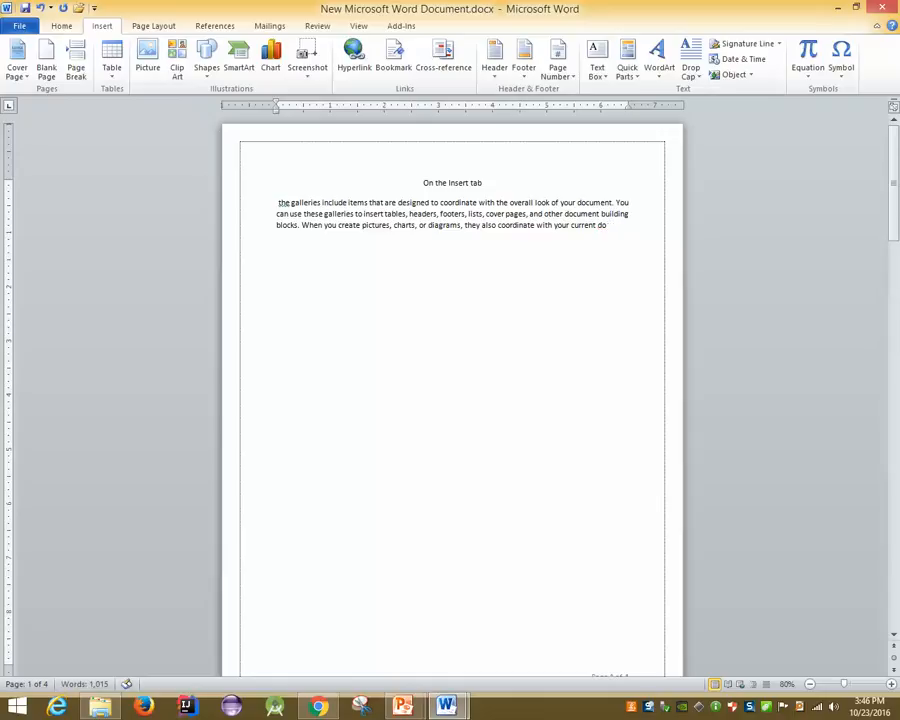
key(BackSpace)
key(BackSpace)
key(BackSpace)
key(BackSpace)
key(BackSpace)
key(BackSpace)
key(BackSpace)
key(BackSpace)
key(BackSpace)
key(BackSpace)
key(BackSpace)
key(BackSpace)
key(BackSpace)
key(BackSpace)
key(BackSpace)
key(BackSpace)
key(BackSpace)
key(BackSpace)
key(BackSpace)
key(BackSpace)
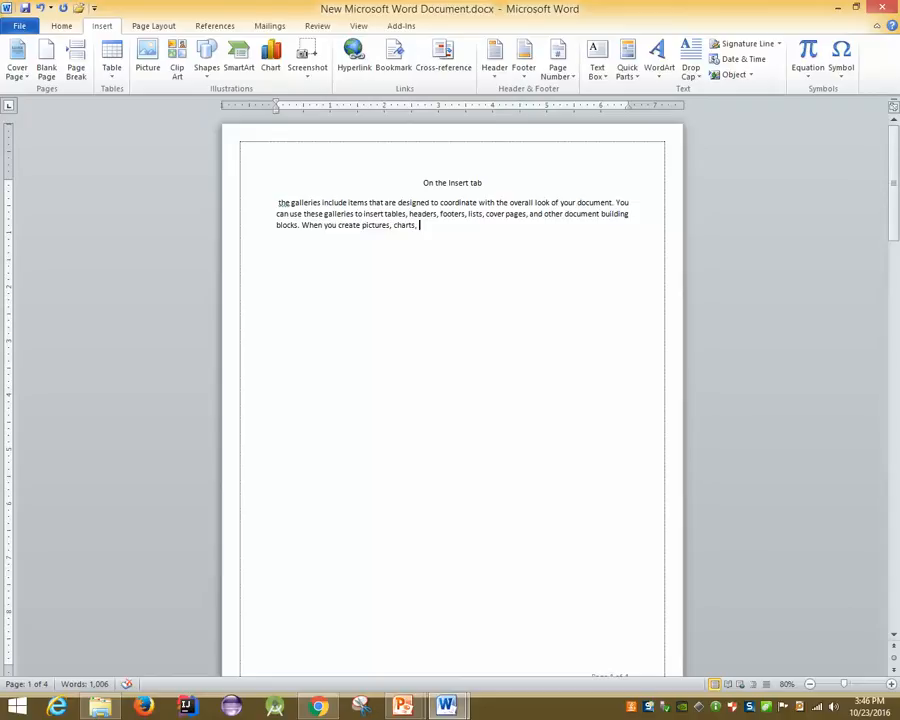
key(BackSpace)
key(BackSpace)
key(BackSpace)
scroll(342, 207, down, 4)
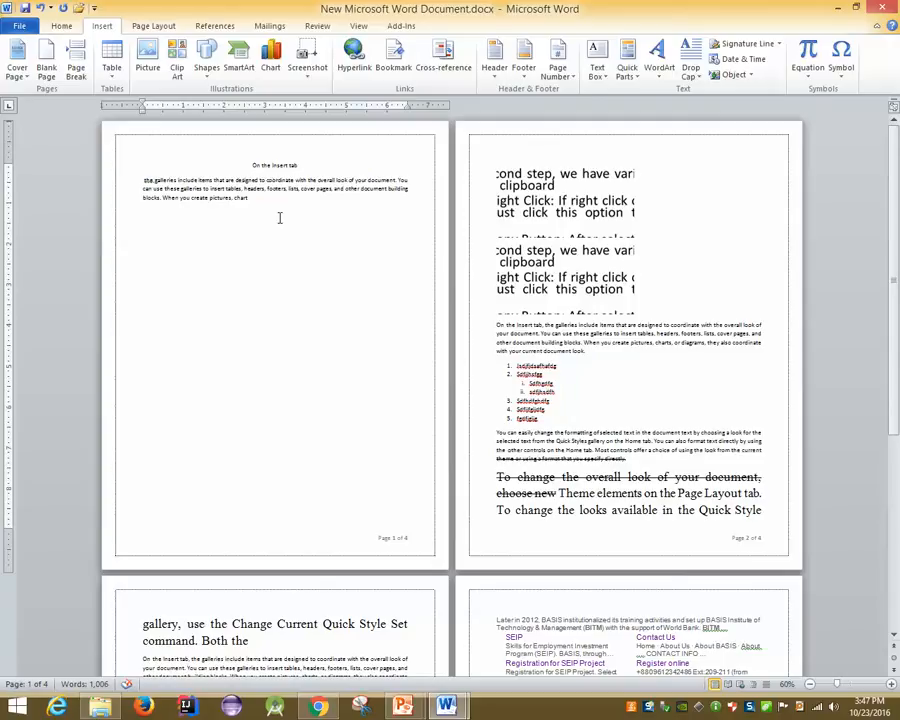
click(527, 245)
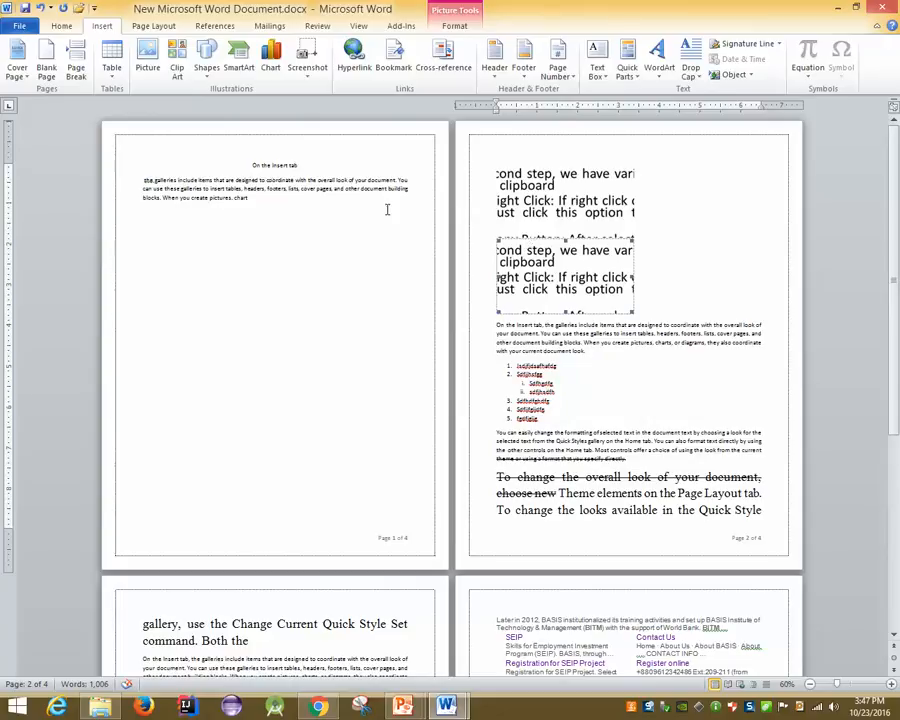
click(260, 196)
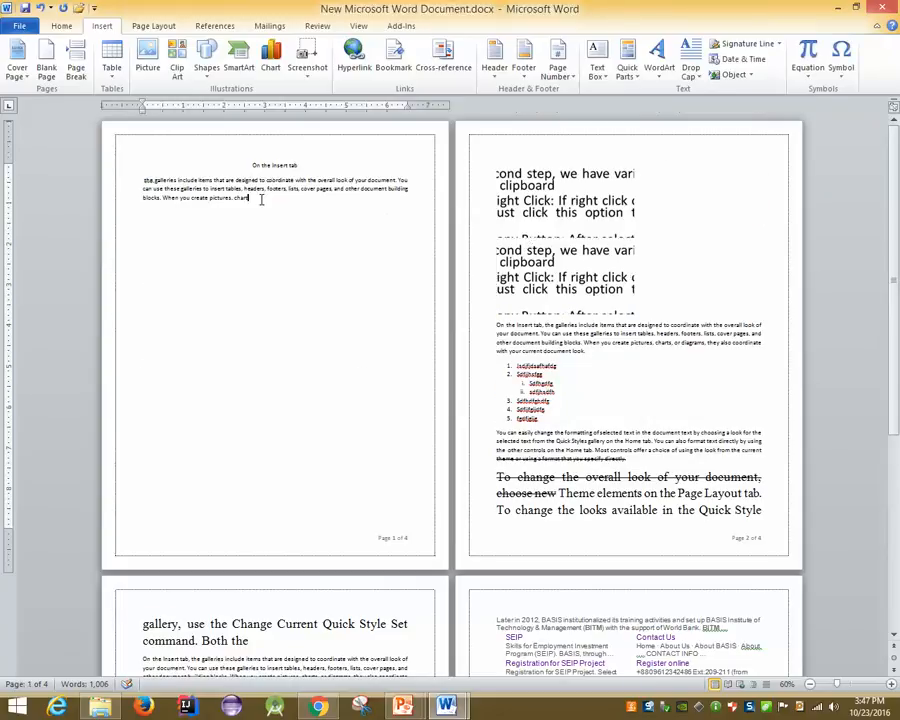
key(Delete)
key(ctrl+z)
click(239, 230)
text(gfgfkg)
key(Return)
text(dfgdfg)
key(Return)
key(Return)
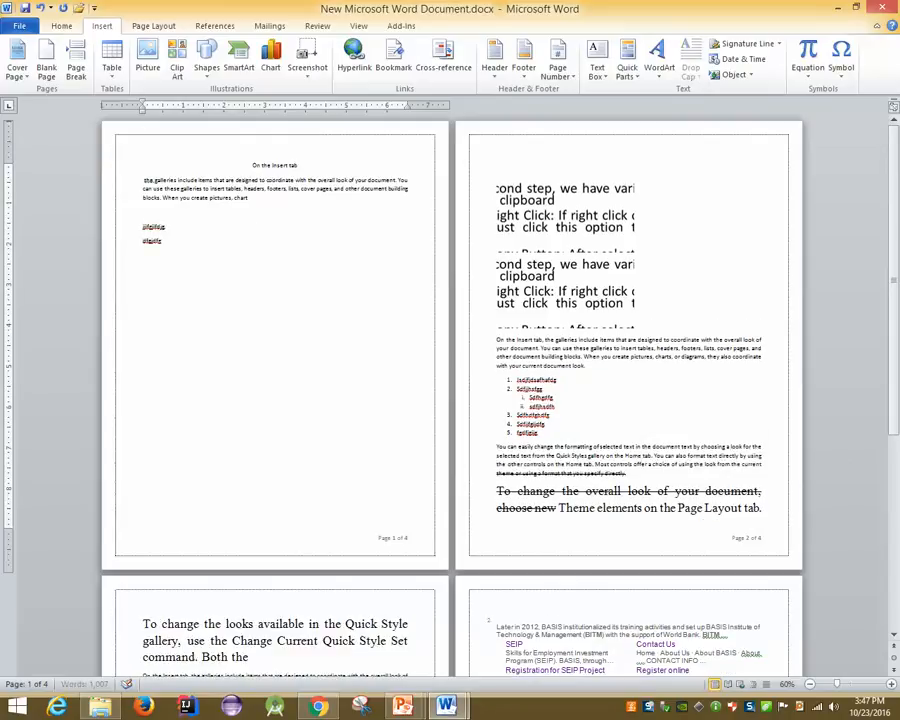
text(fghhfgf)
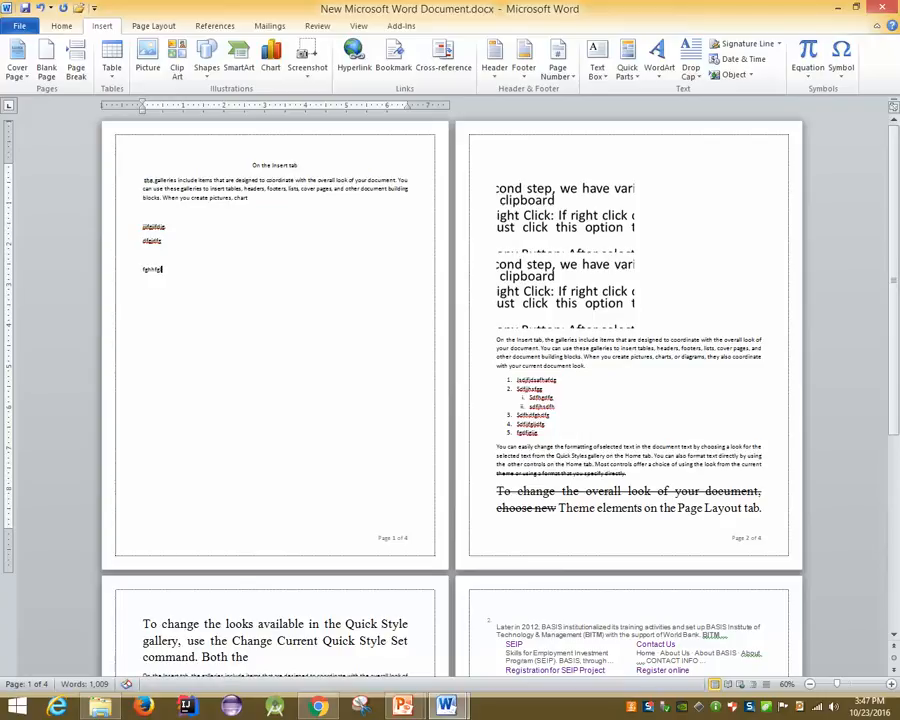
key(Return)
text(sdfsdfg)
key(Return)
text(ds)
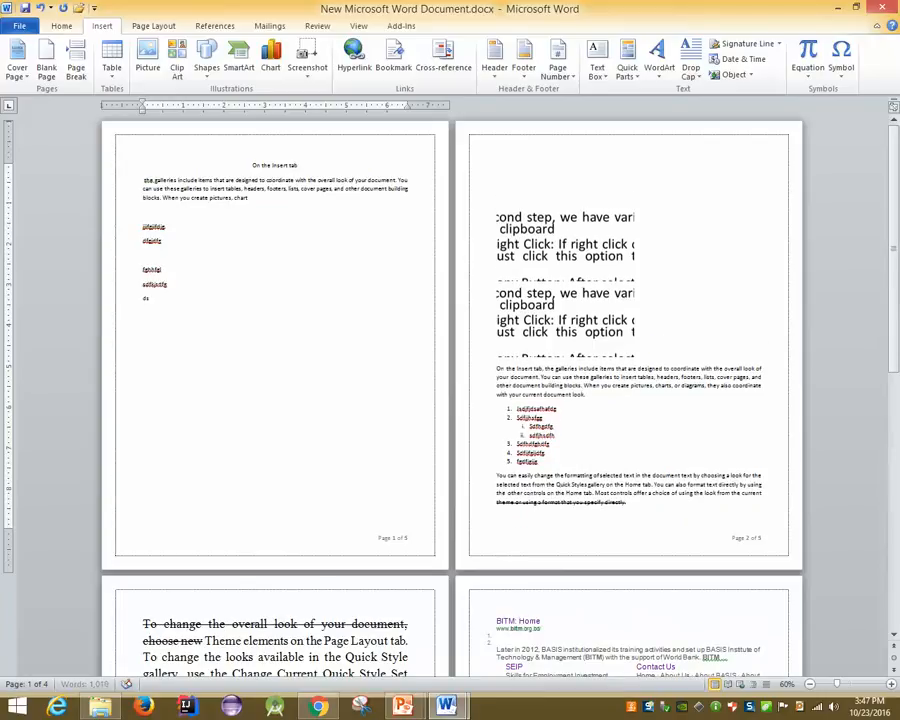
text(gdsfhg)
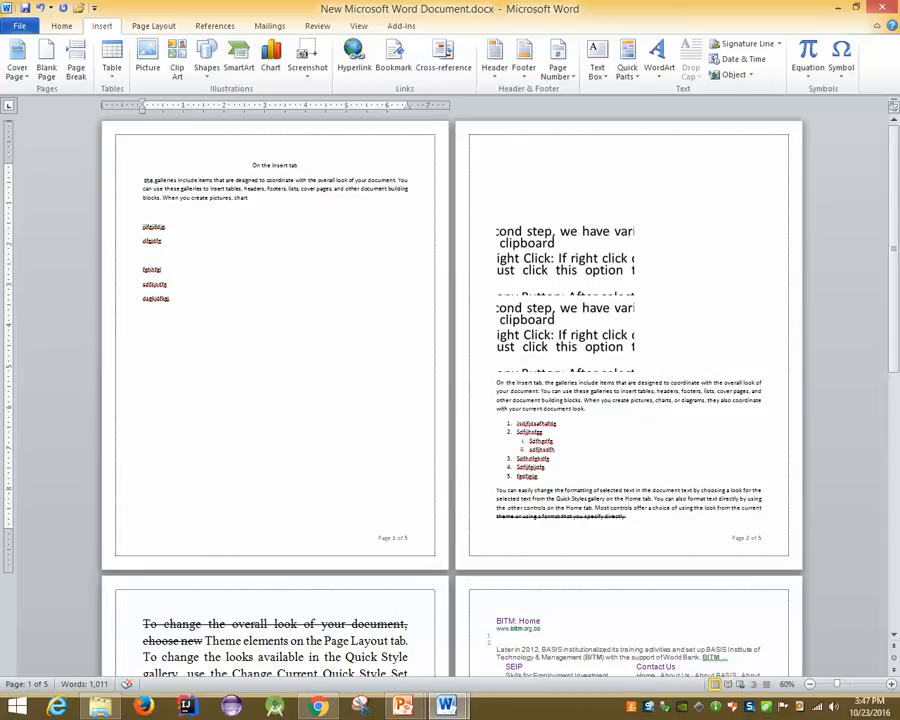
key(Return)
text(sdfg)
key(Return)
text(sgdfg)
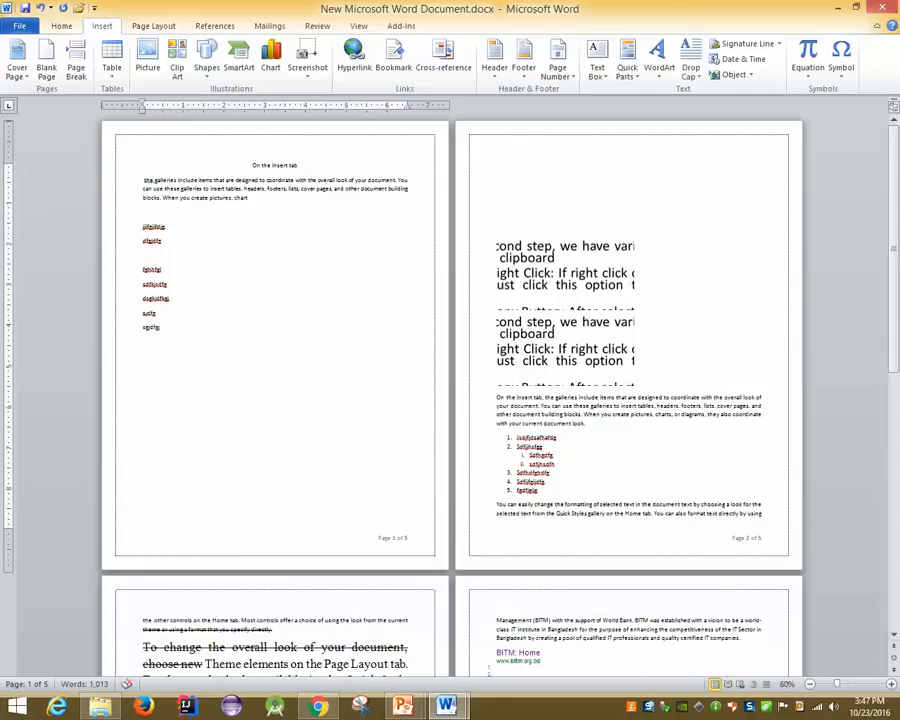
key(Return)
key(Return)
key(Return)
key(Return)
key(Return)
key(Return)
key(Return)
key(Return)
key(Return)
key(Return)
key(BackSpace)
key(BackSpace)
key(BackSpace)
key(BackSpace)
key(BackSpace)
key(BackSpace)
key(BackSpace)
key(BackSpace)
key(BackSpace)
key(BackSpace)
key(BackSpace)
key(BackSpace)
key(BackSpace)
key(BackSpace)
key(BackSpace)
key(BackSpace)
key(BackSpace)
key(BackSpace)
key(BackSpace)
key(BackSpace)
key(BackSpace)
key(BackSpace)
key(BackSpace)
key(BackSpace)
key(BackSpace)
key(BackSpace)
key(BackSpace)
key(BackSpace)
key(BackSpace)
key(BackSpace)
key(BackSpace)
key(BackSpace)
key(BackSpace)
key(BackSpace)
key(BackSpace)
key(BackSpace)
key(BackSpace)
key(BackSpace)
key(BackSpace)
key(BackSpace)
key(BackSpace)
key(BackSpace)
key(BackSpace)
key(BackSpace)
key(BackSpace)
key(BackSpace)
key(BackSpace)
key(BackSpace)
key(BackSpace)
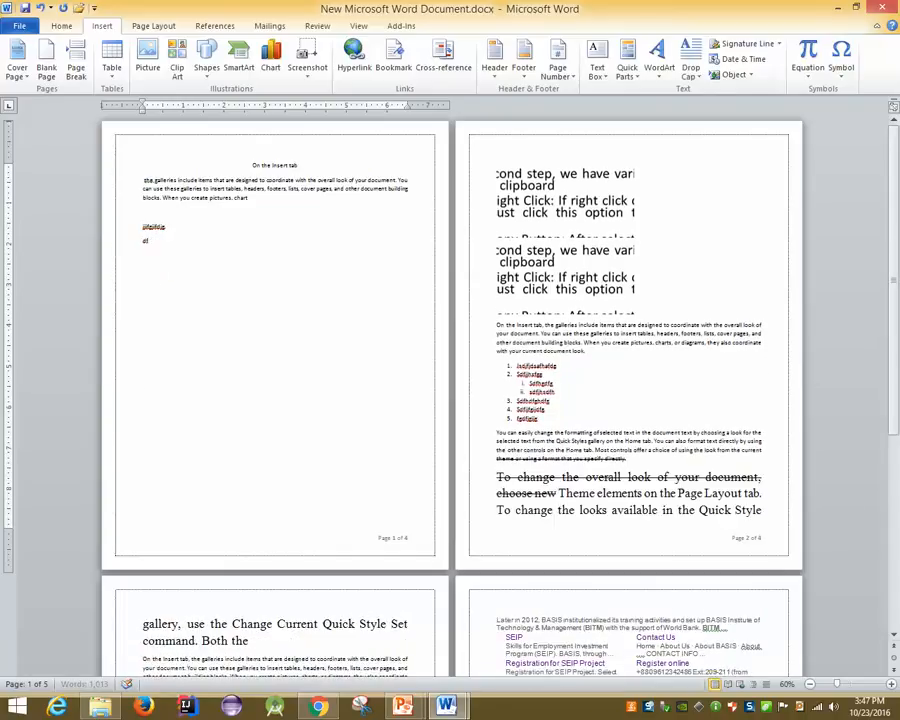
key(BackSpace)
key(BackSpace)
key(BackSpace)
key(BackSpace)
key(BackSpace)
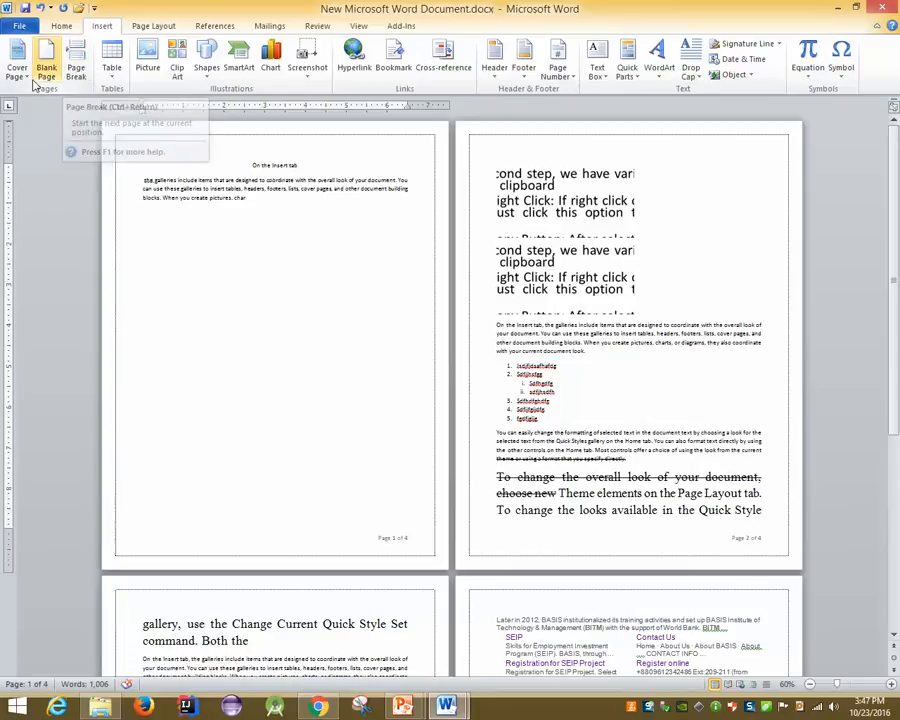
Insert a blank page after page 1 and type six lines of test text on it
click(46, 62)
text(jcvjdfskgjdsfg)
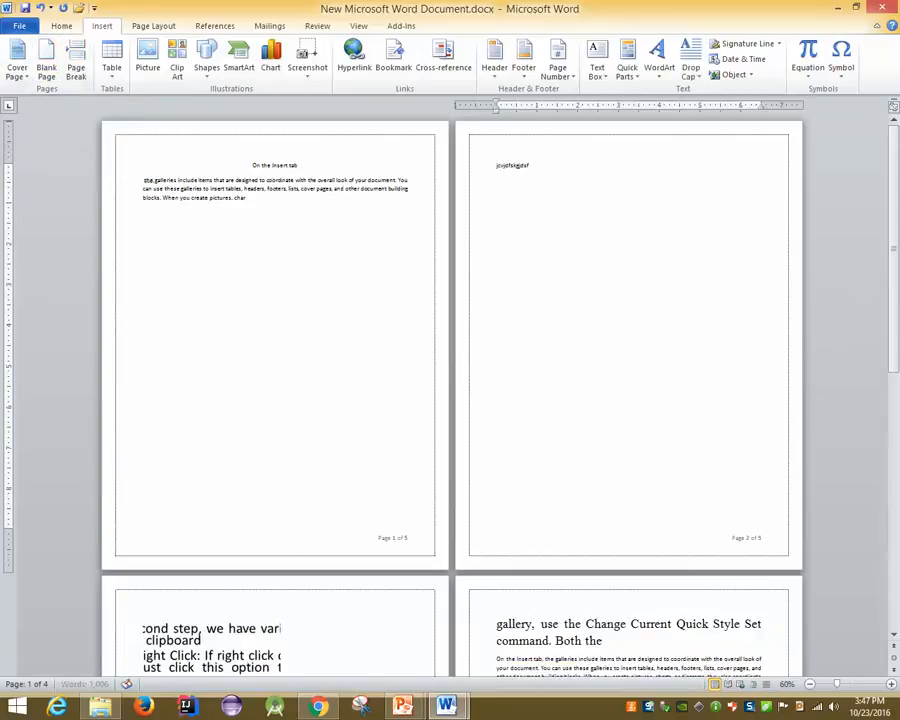
key(Return)
text(fgjkdfgjdf)
key(Return)
text(fgjkdfgjdf)
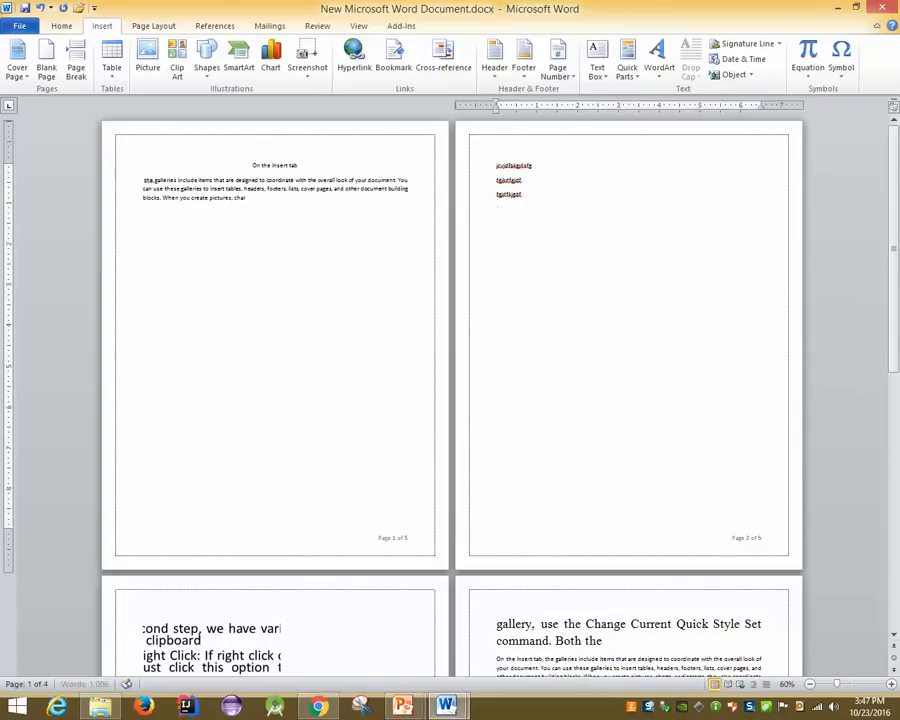
key(Return)
text(fgjdfg)
key(Return)
text(gdfd)
key(Return)
text(fdgdfg)
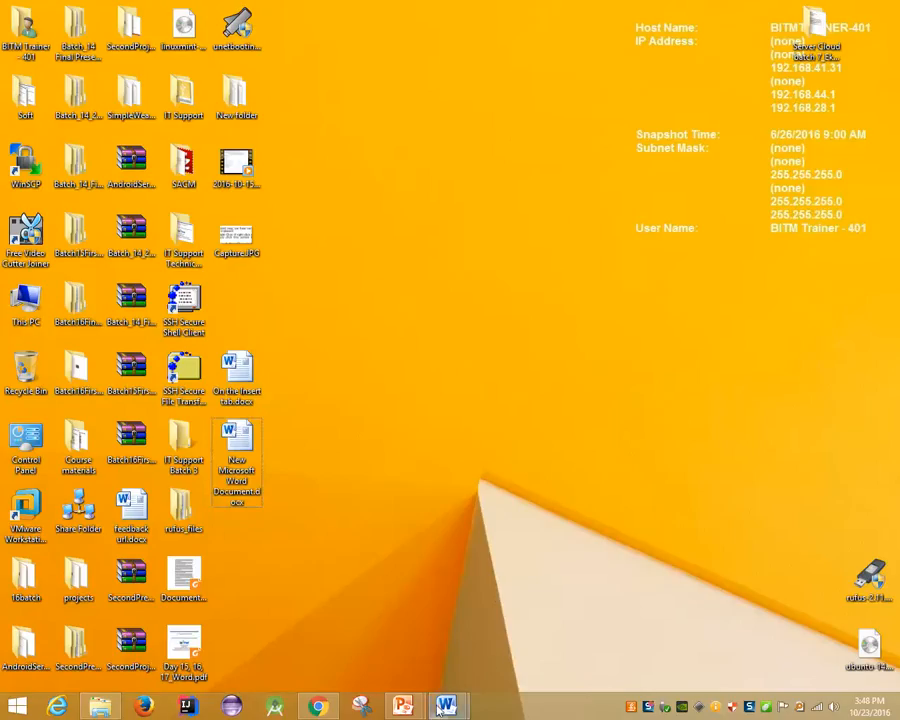
Delete the later test lines so only two short lines remain on page 2
mouse_move(448, 703)
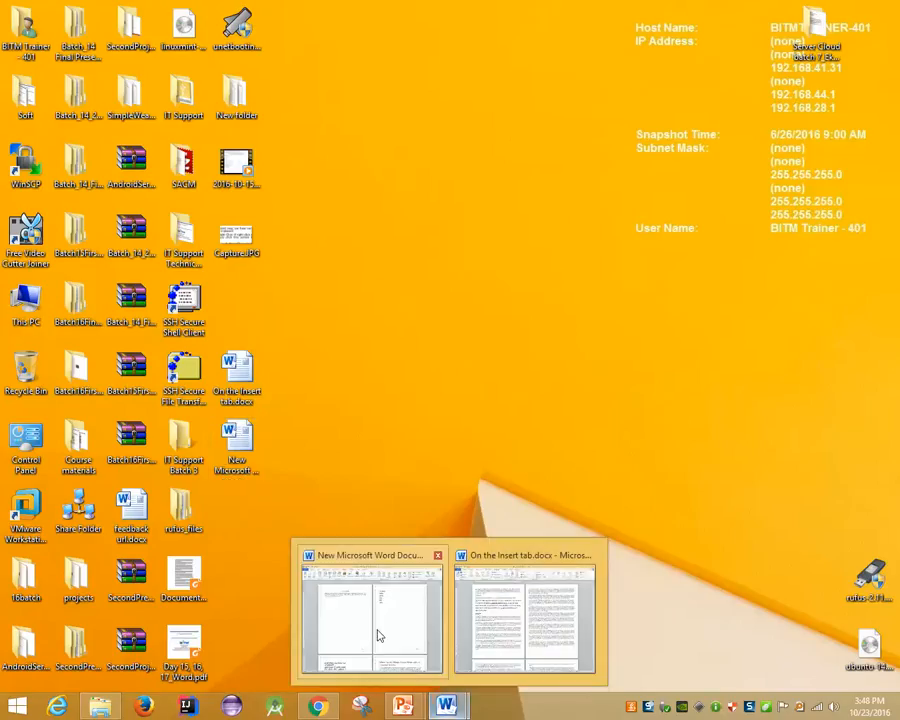
click(376, 635)
key(BackSpace)
key(BackSpace)
key(BackSpace)
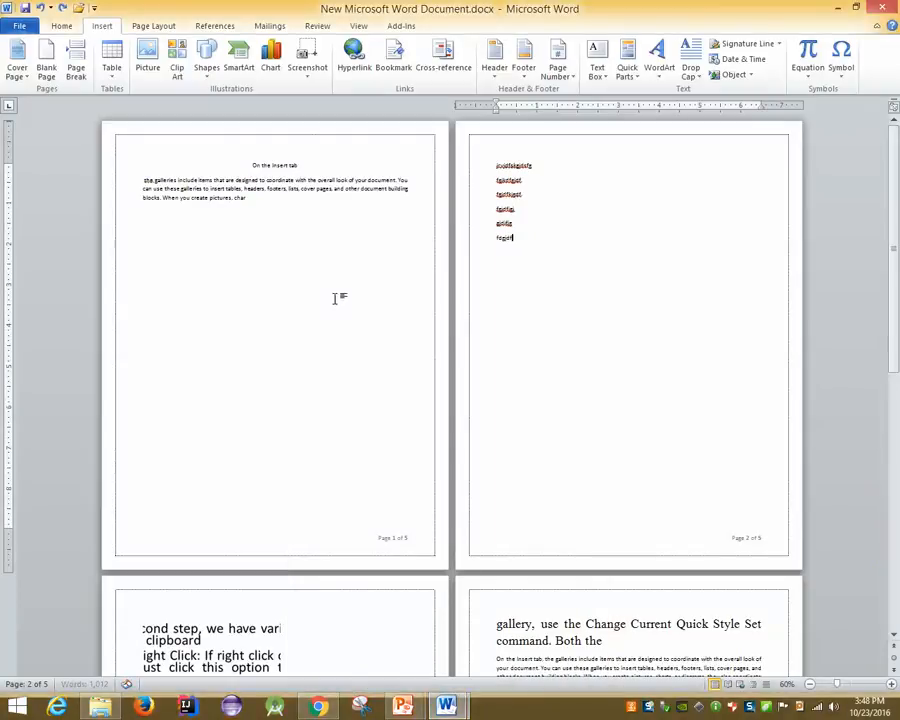
key(BackSpace)
key(BackSpace)
key(BackSpace)
key(BackSpace)
key(BackSpace)
key(BackSpace)
key(BackSpace)
key(BackSpace)
key(BackSpace)
key(BackSpace)
key(BackSpace)
key(BackSpace)
key(BackSpace)
key(BackSpace)
key(BackSpace)
key(BackSpace)
key(BackSpace)
key(BackSpace)
key(BackSpace)
key(BackSpace)
key(BackSpace)
key(BackSpace)
key(BackSpace)
key(BackSpace)
key(BackSpace)
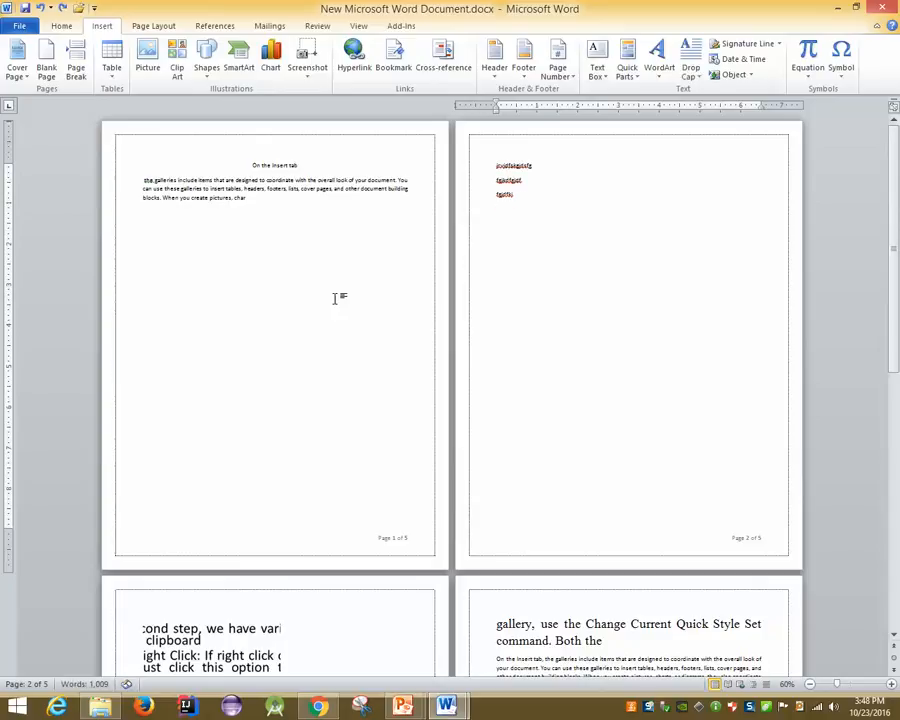
key(BackSpace)
key(BackSpace)
key(BackSpace)
key(BackSpace)
click(415, 711)
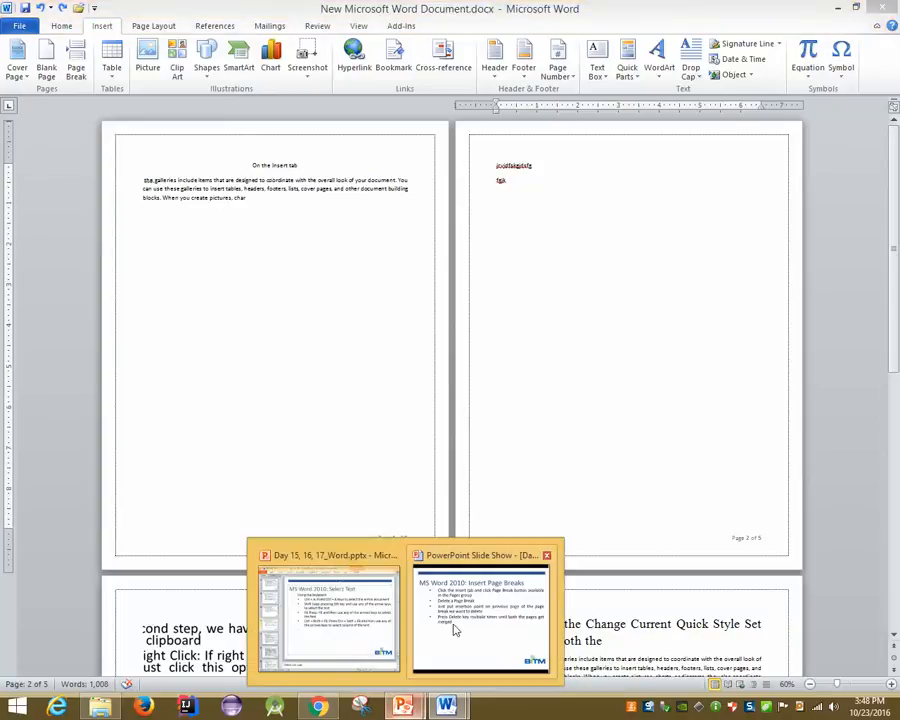
Maximize PowerPoint, run the slide show from the current slide and advance to Insert Blank Pages
click(454, 627)
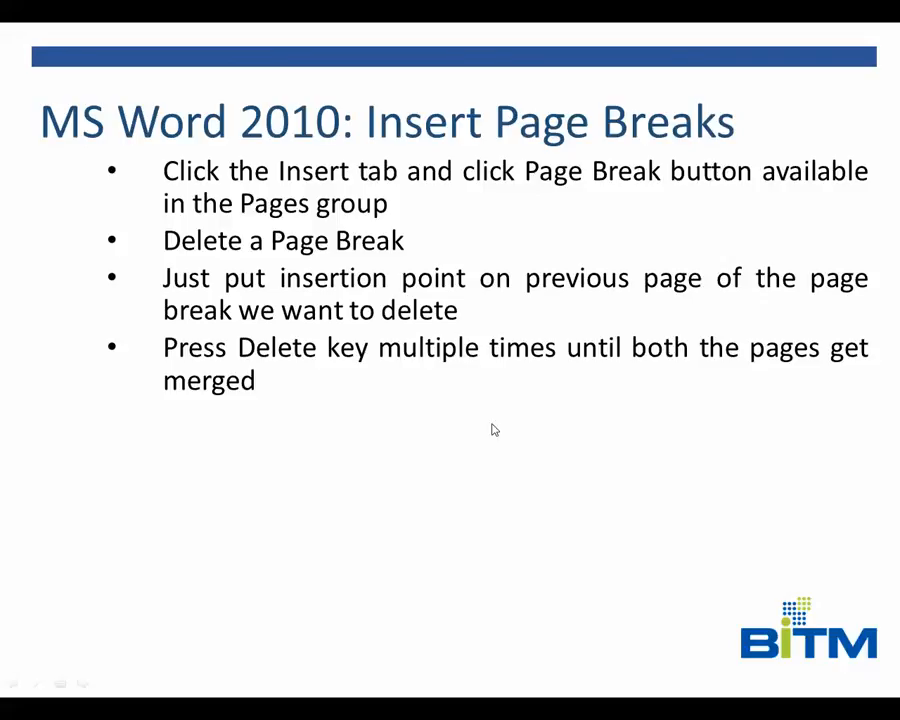
key(alt+Tab)
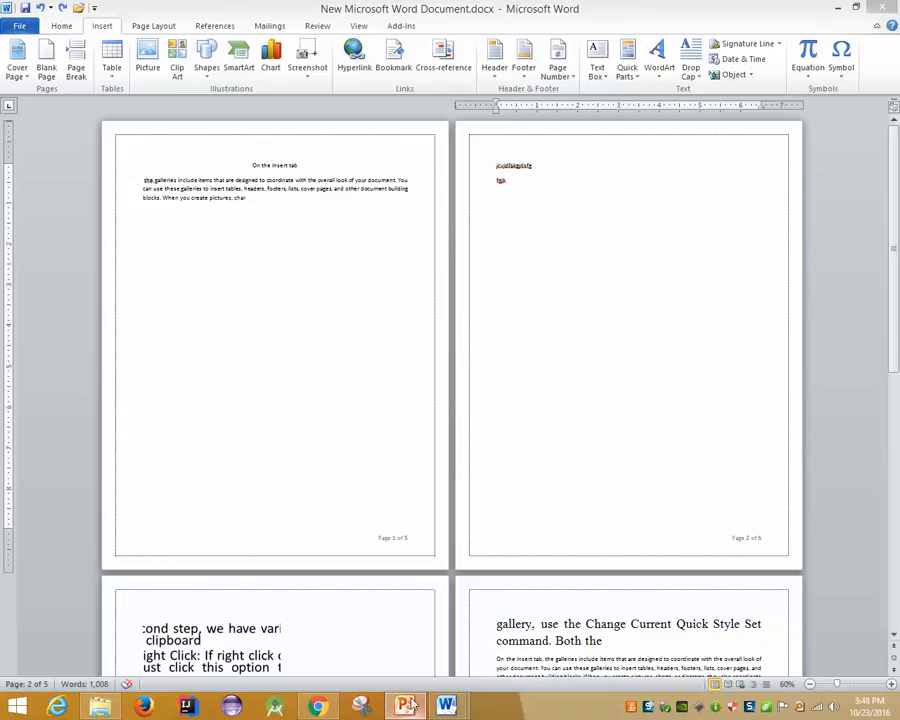
click(406, 707)
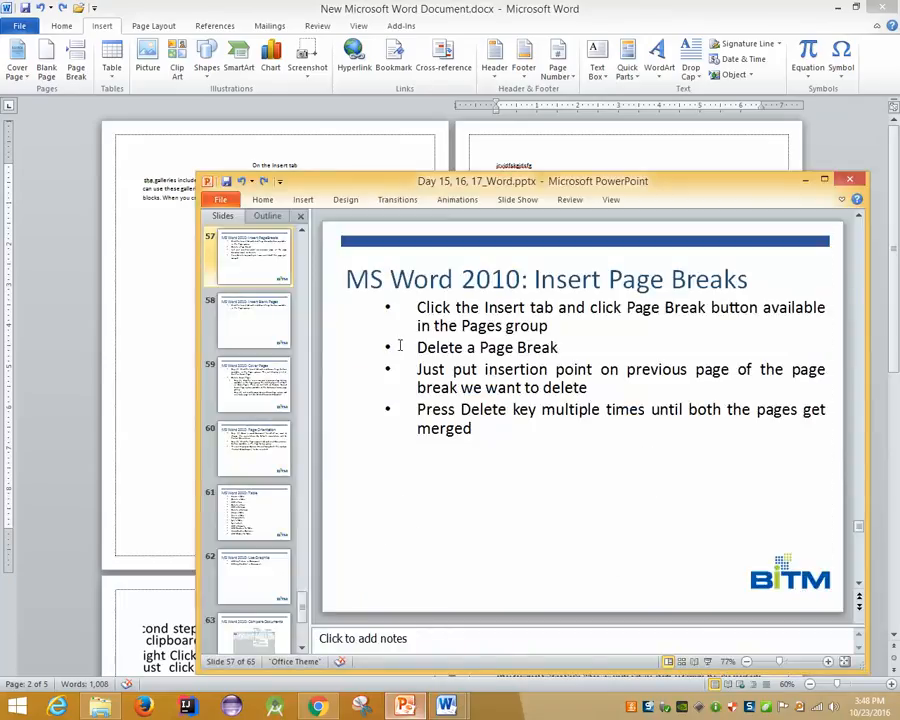
double_click(428, 181)
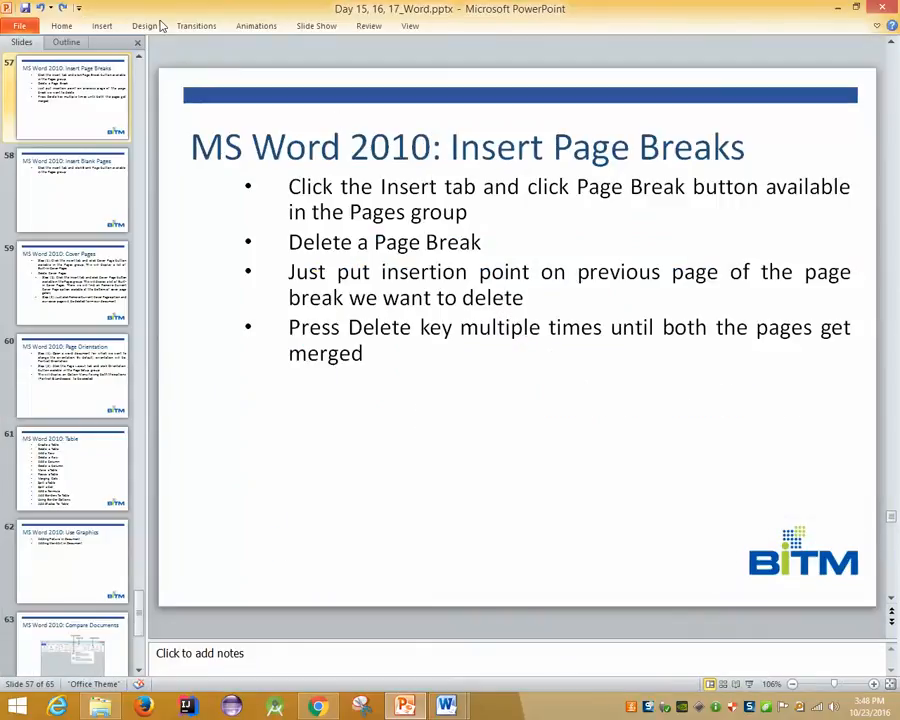
click(104, 25)
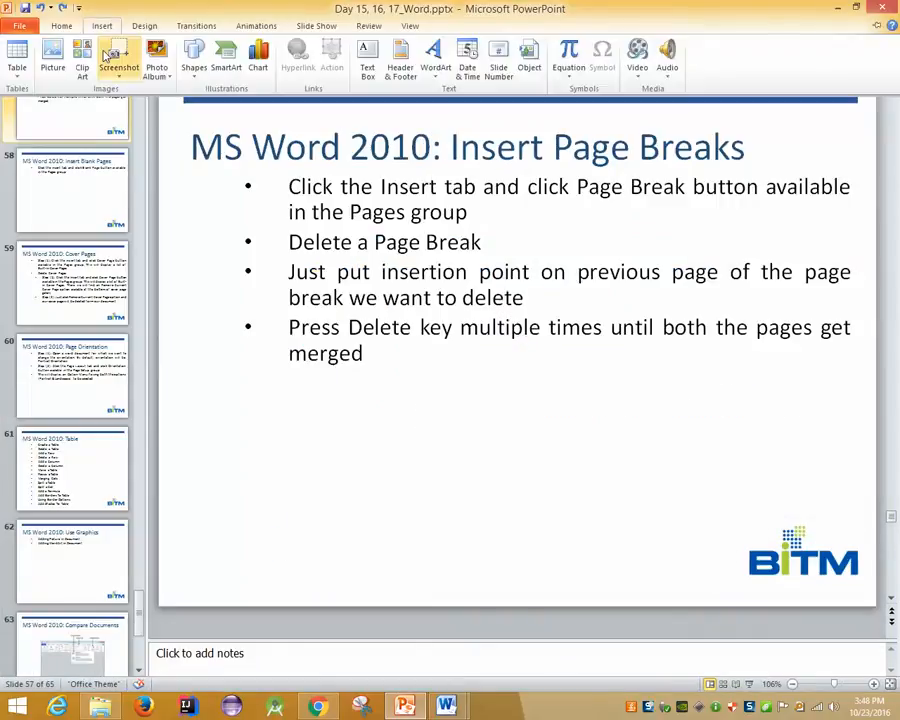
click(318, 25)
click(70, 60)
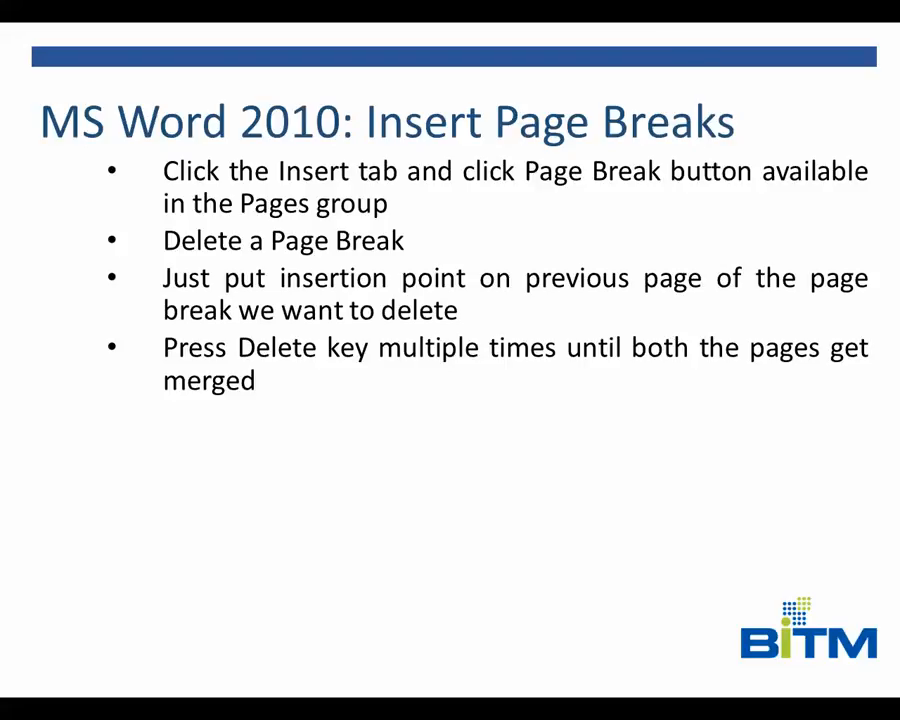
key(Right)
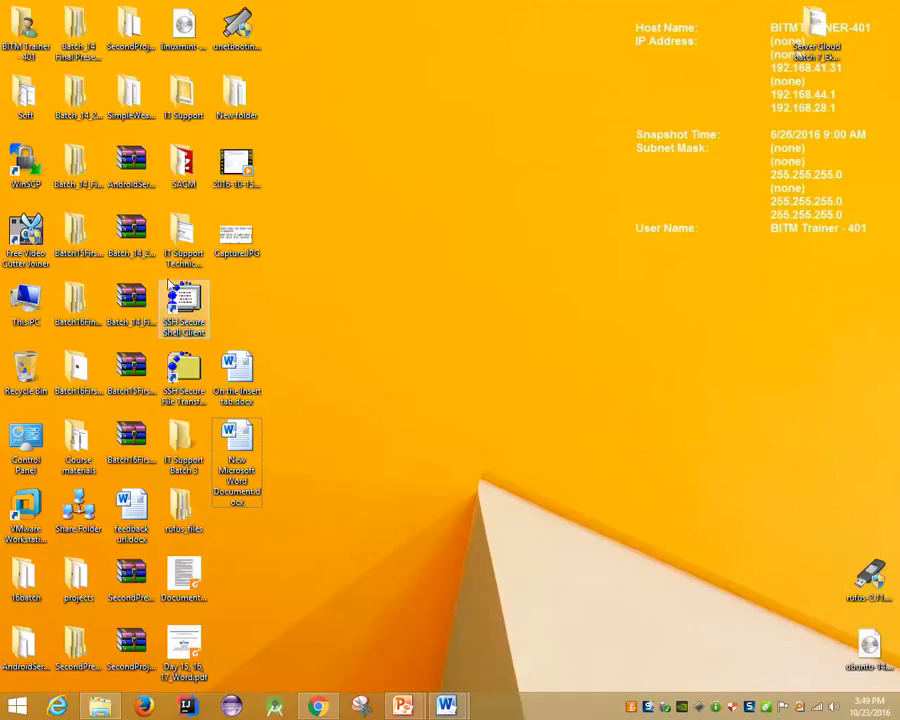
Insert the Alphabet design from the Cover Page gallery ahead of the 'On the Insert tab' text
mouse_move(446, 706)
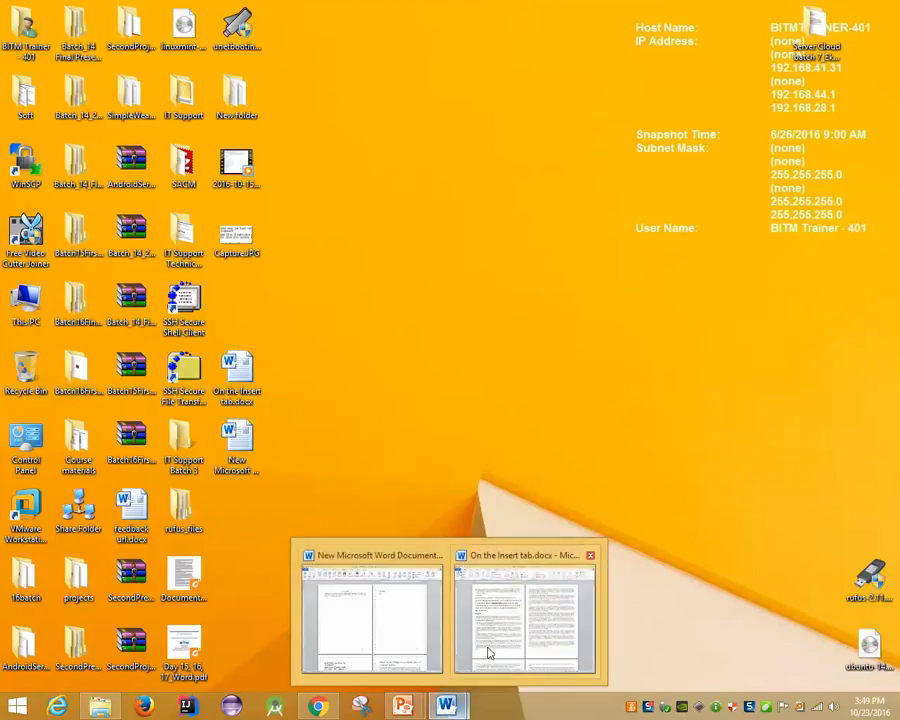
click(402, 635)
scroll(281, 293, up, 10)
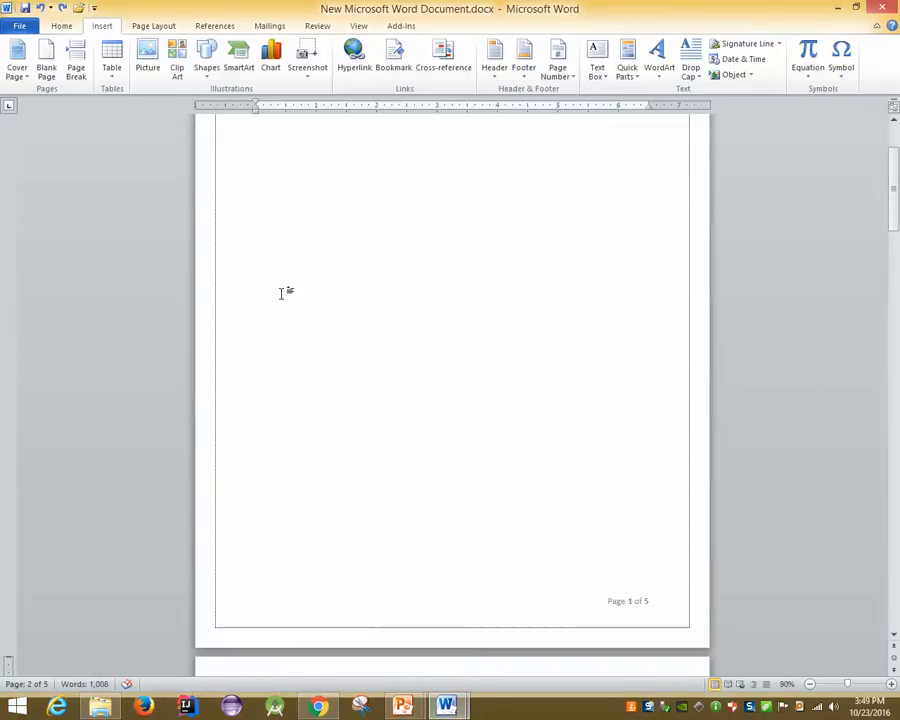
click(15, 72)
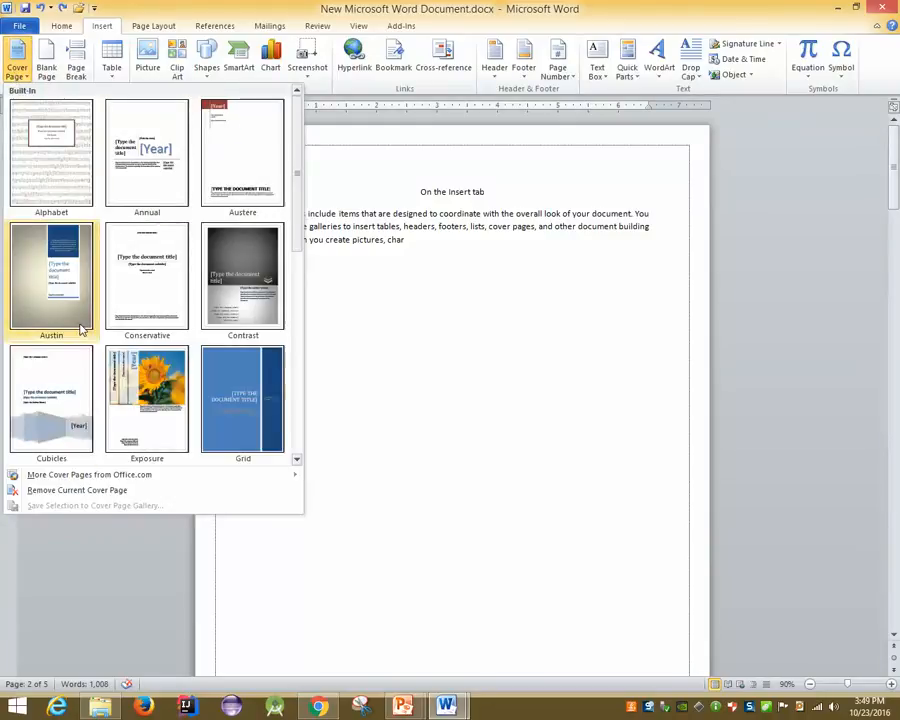
scroll(80, 330, down, 3)
scroll(143, 313, down, 1)
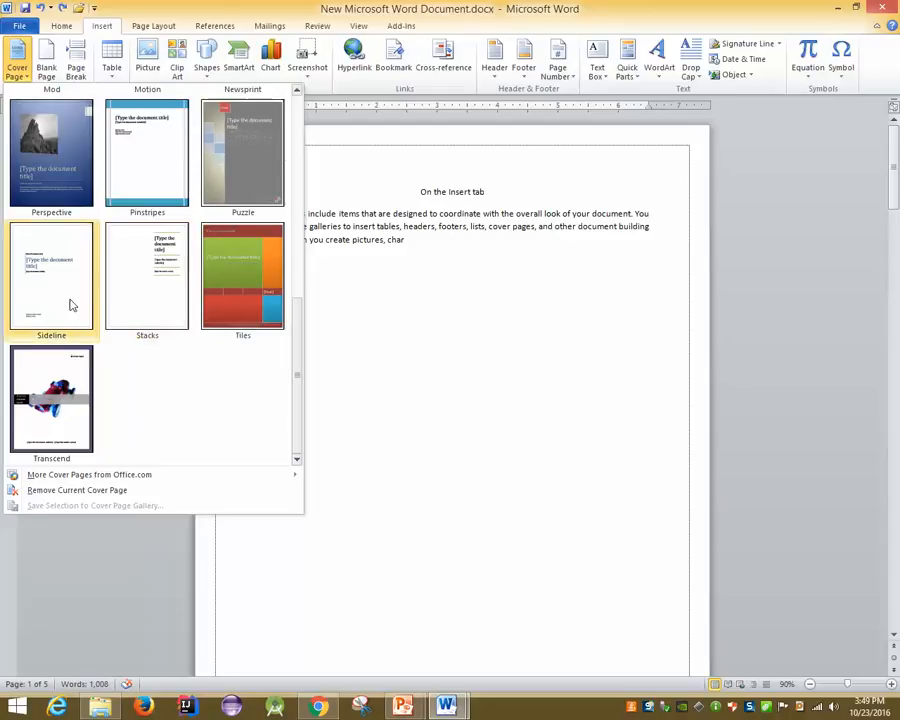
scroll(140, 441, up, 5)
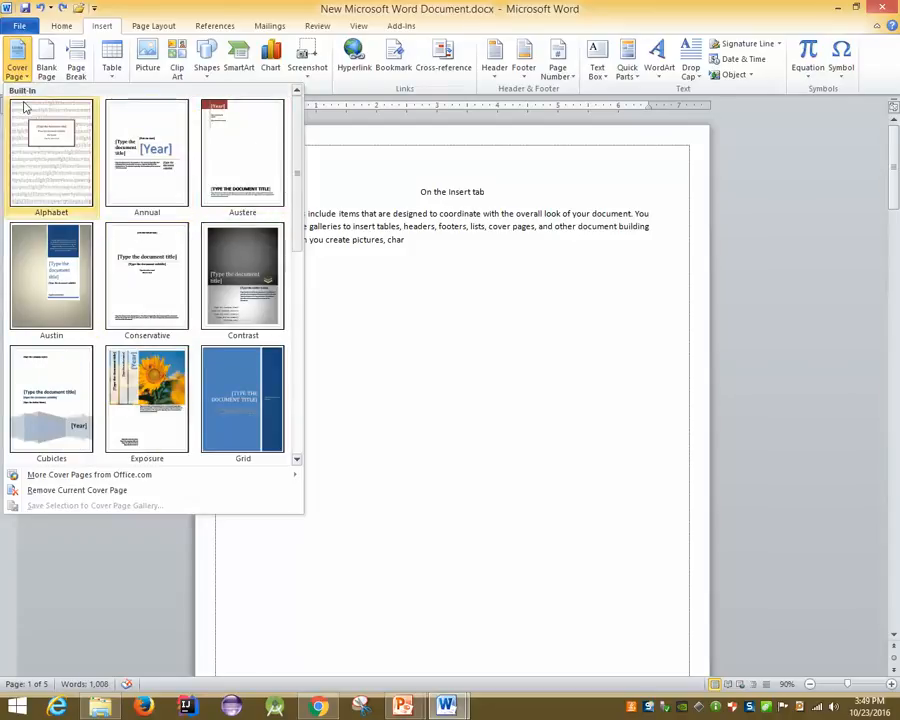
click(44, 137)
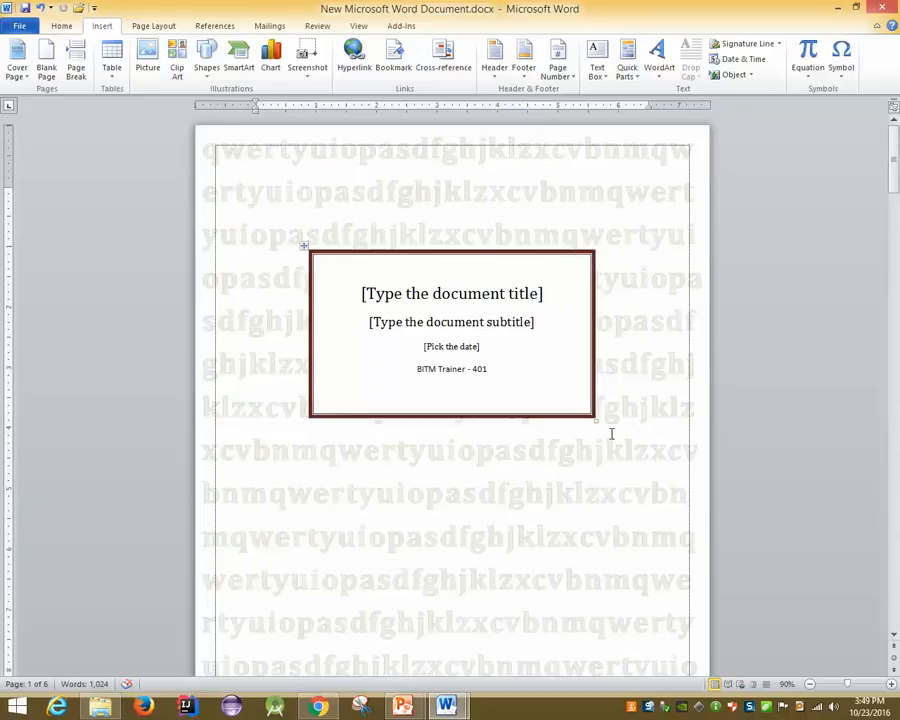
scroll(608, 430, down, 8)
scroll(612, 433, down, 3)
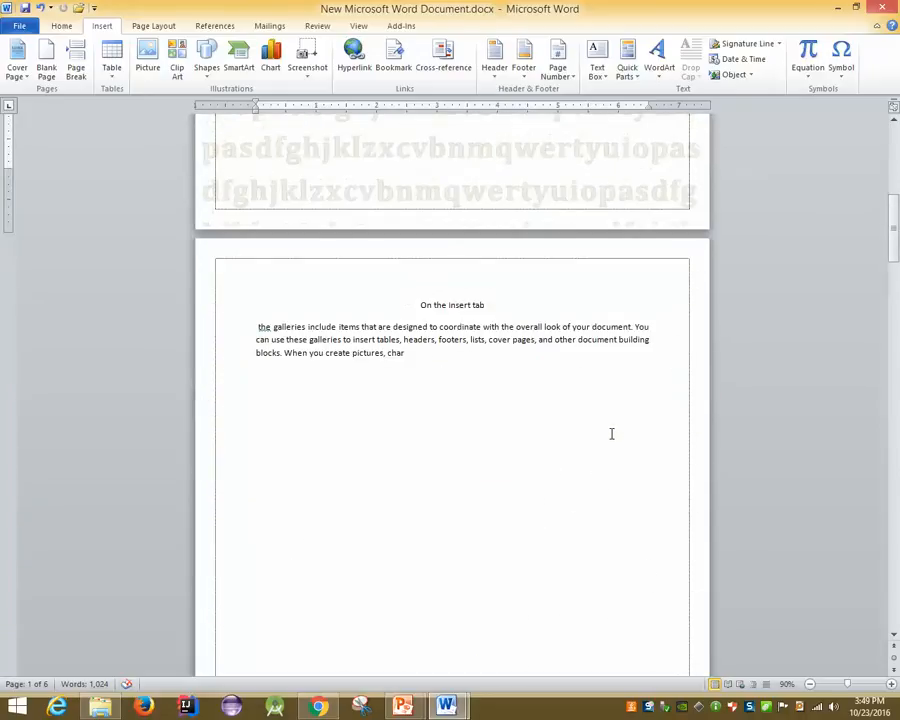
scroll(611, 433, up, 4)
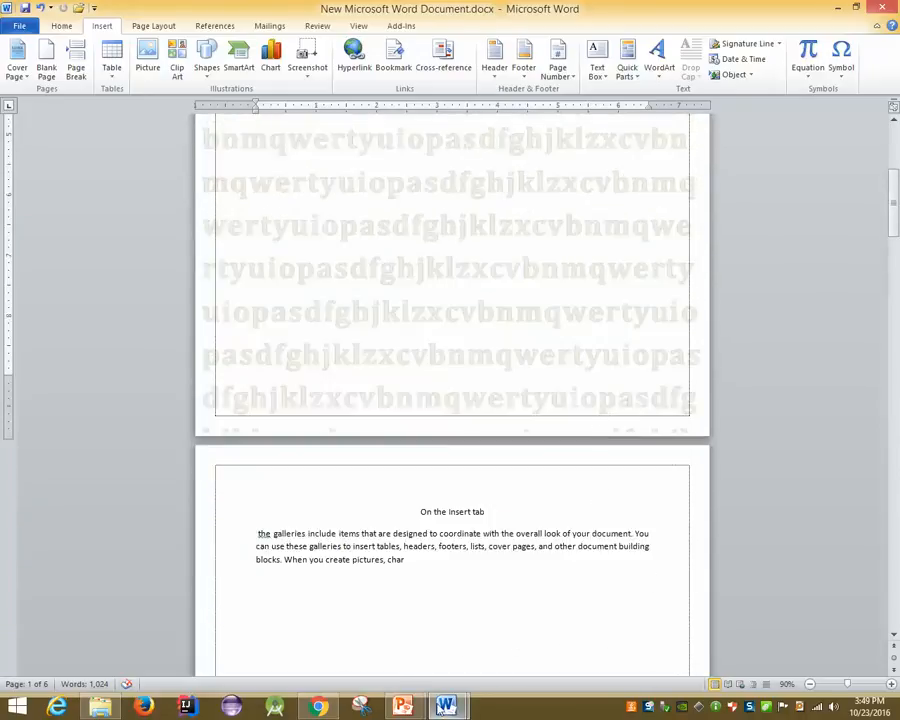
Advance the slide show to the 'Page Orientation' slide, then bring it back full screen after viewing the desktop
mouse_move(407, 705)
click(480, 615)
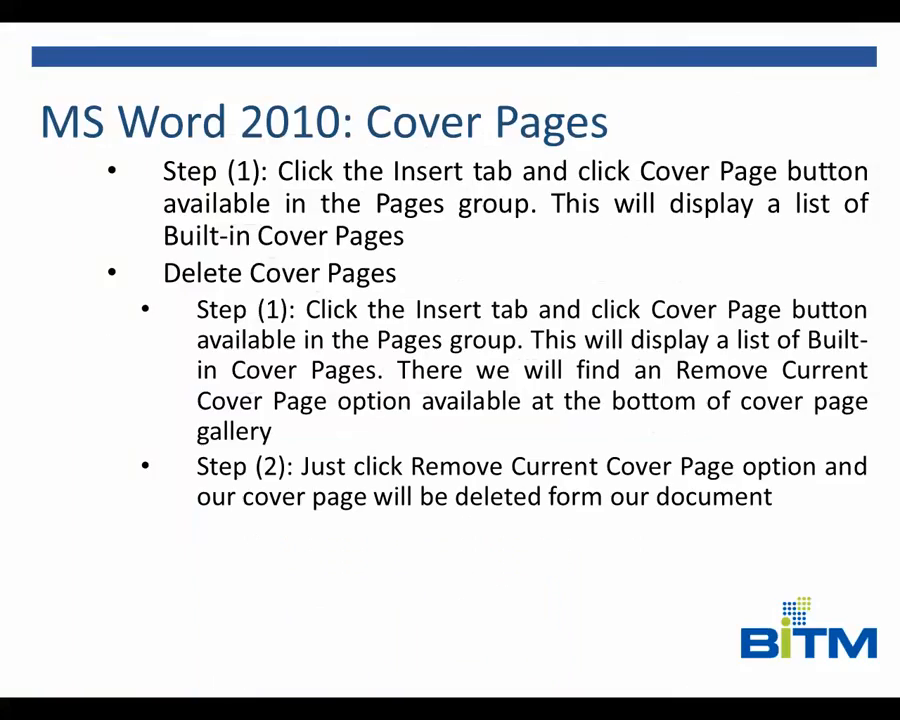
key(Right)
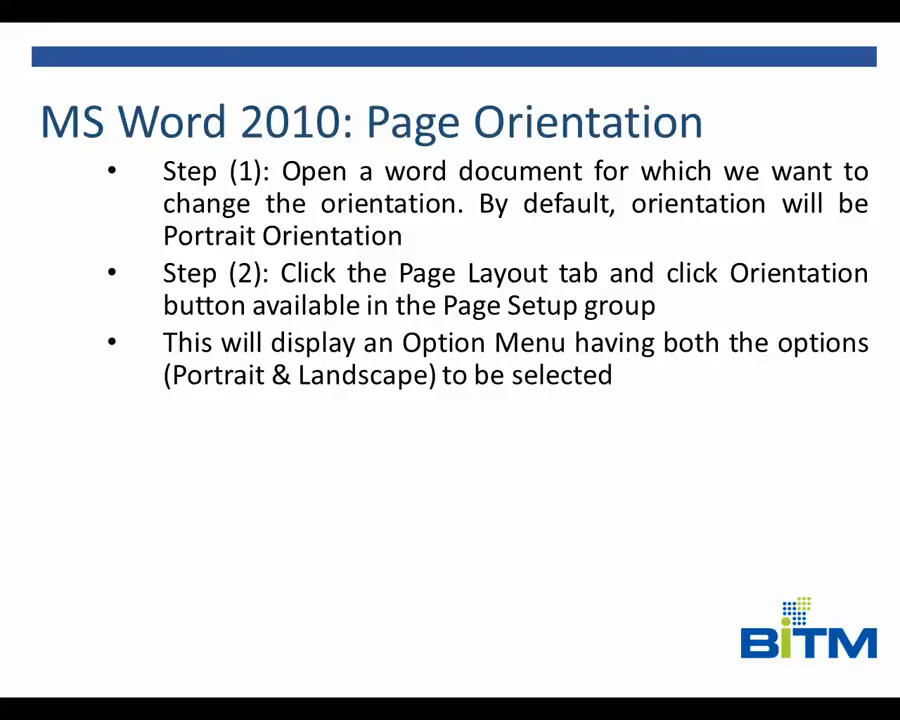
key(super+d)
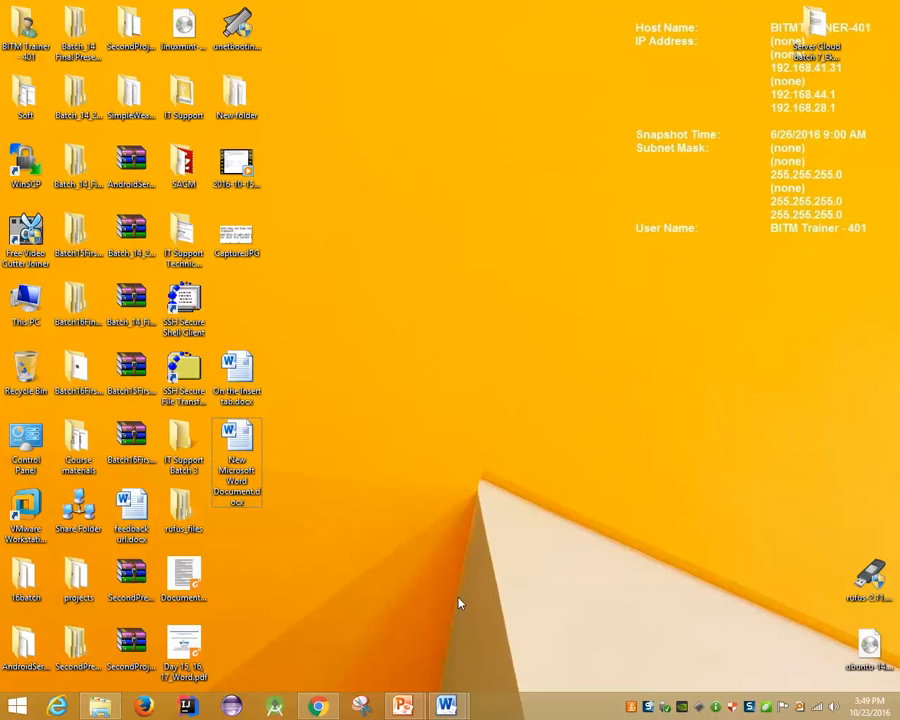
click(400, 708)
click(478, 650)
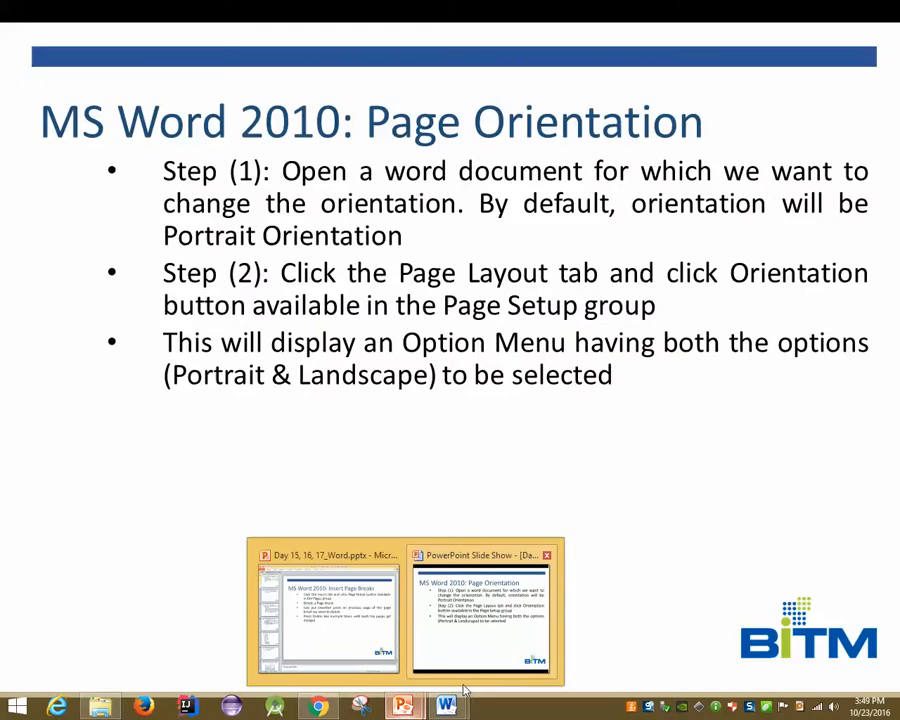
Switch to On the Insert tab.docx and flip its orientation to Landscape and back to Portrait
mouse_move(448, 702)
click(550, 615)
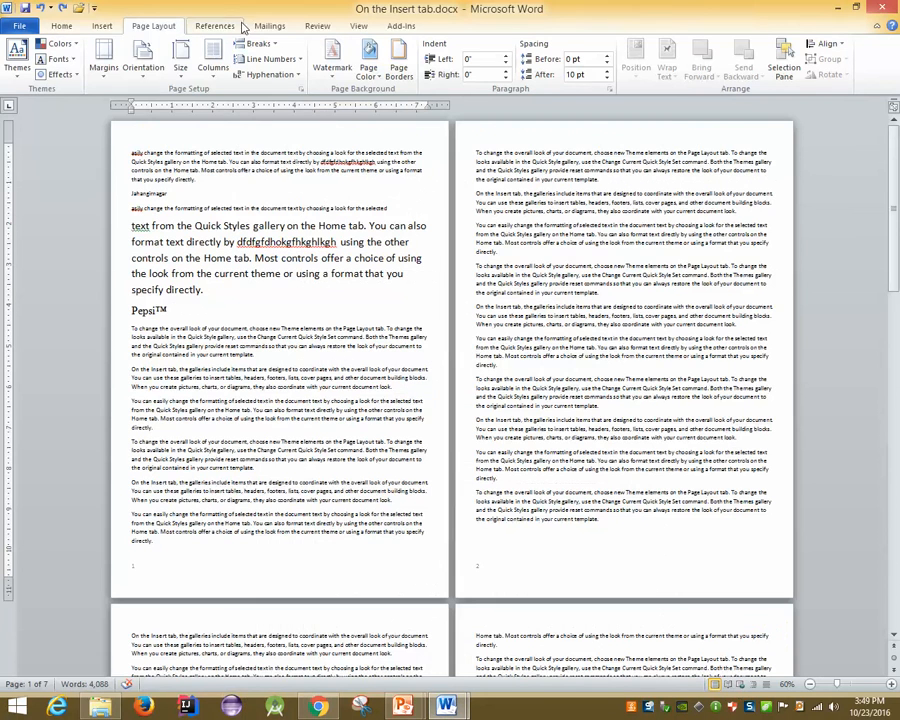
click(143, 62)
click(152, 132)
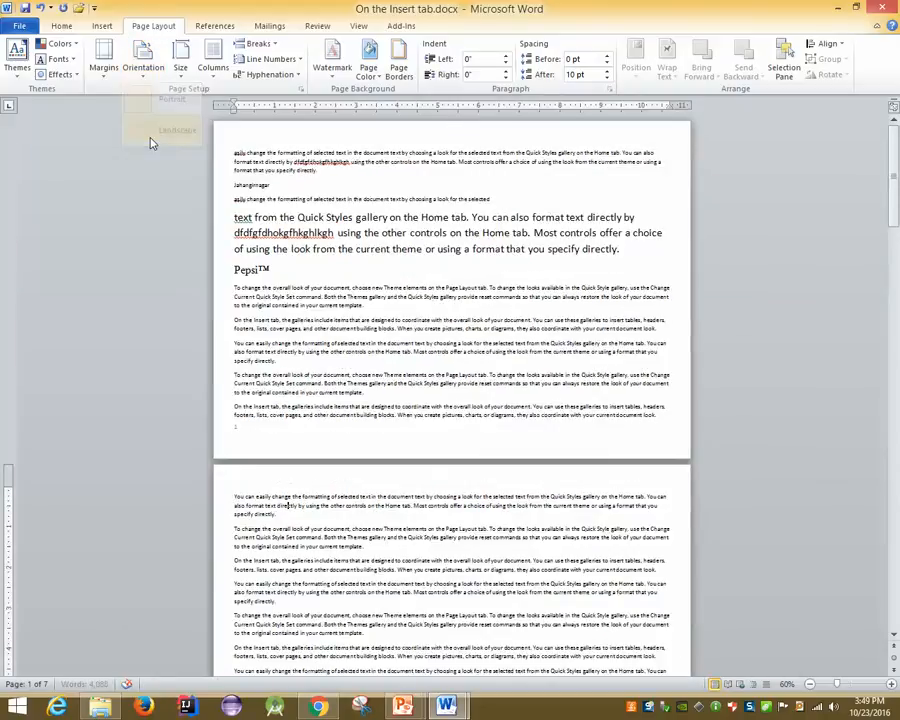
ctrl+scroll(150, 143, down, 1)
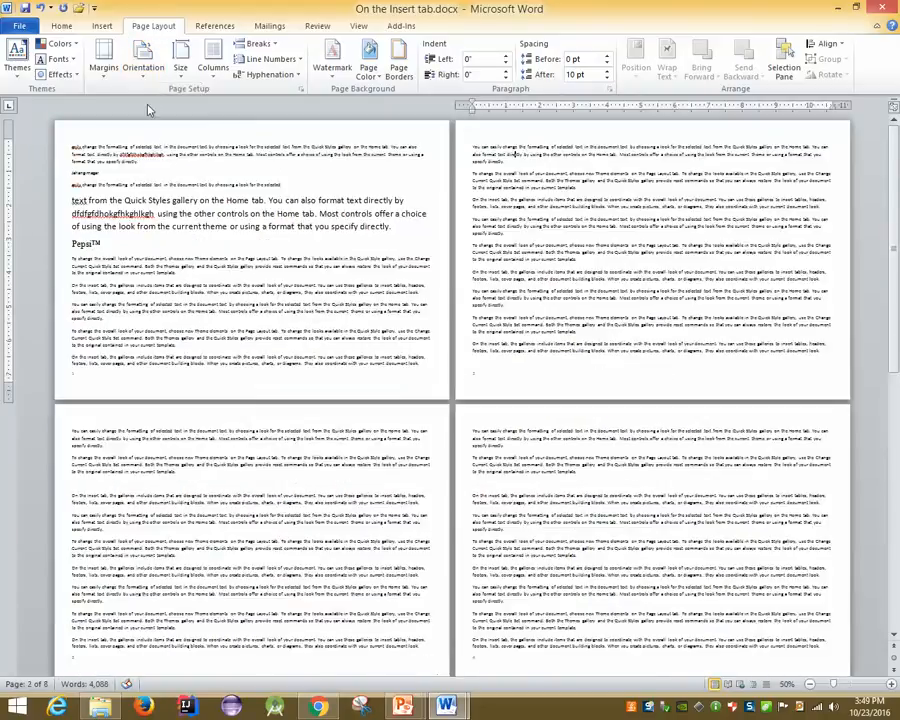
click(143, 62)
click(160, 101)
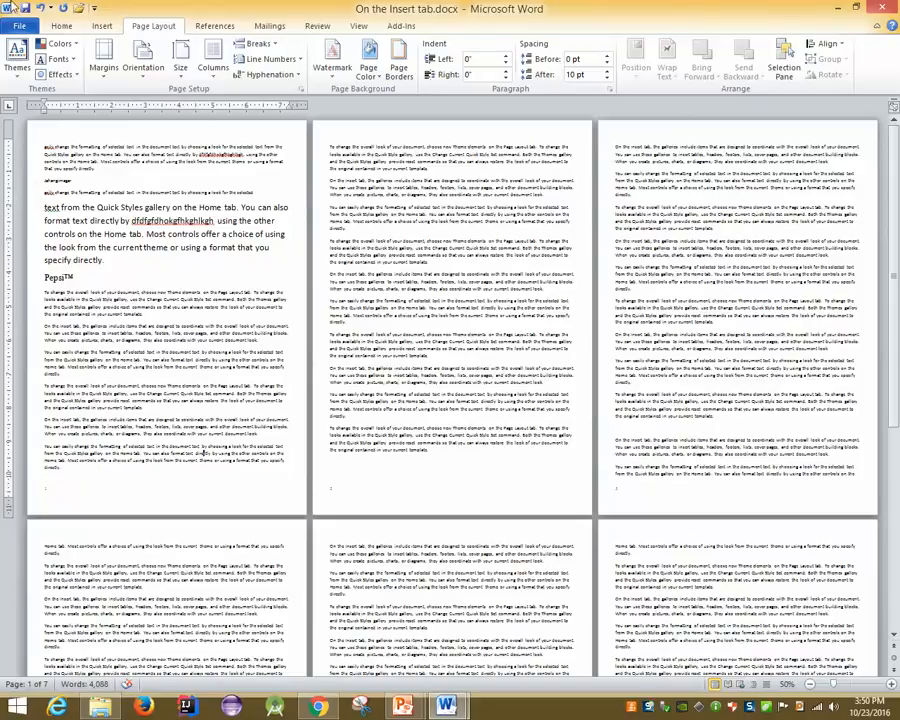
Set the paper size to Envelope #10 in Page Setup
click(301, 90)
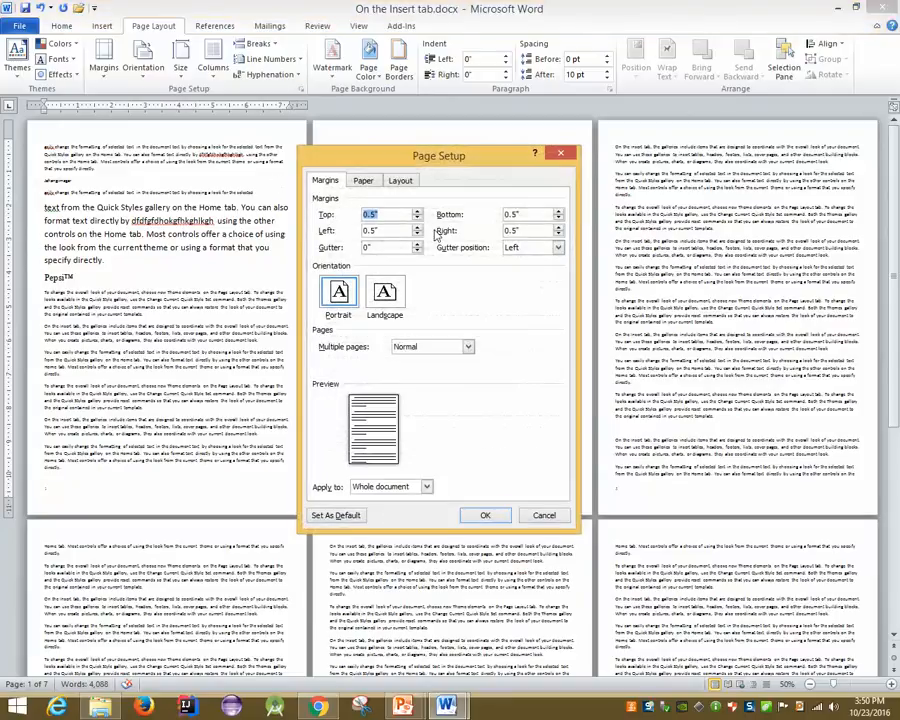
click(363, 180)
click(382, 214)
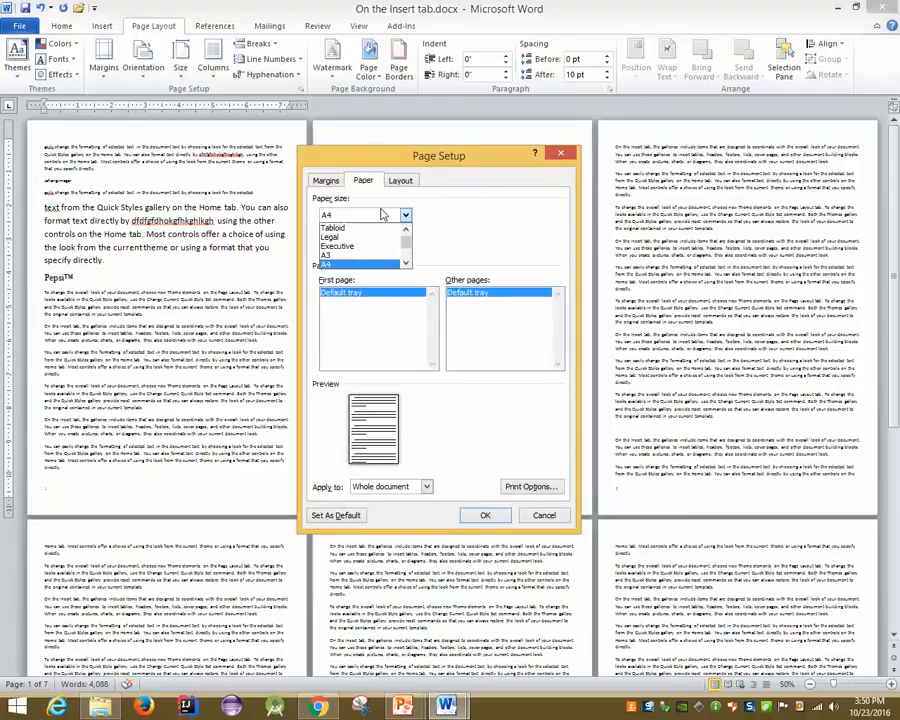
scroll(365, 248, up, 1)
scroll(365, 248, down, 2)
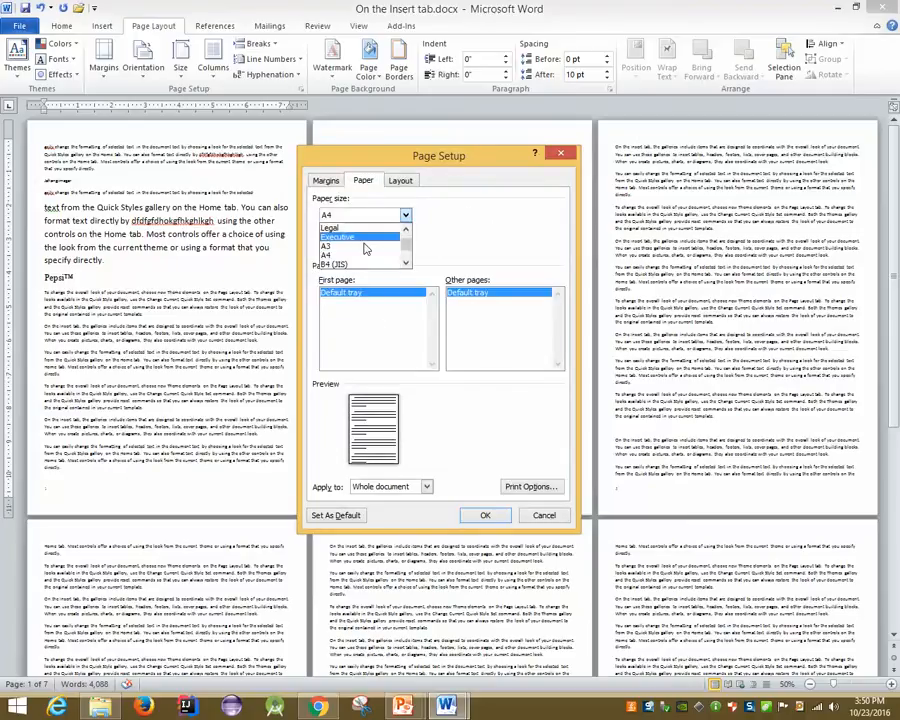
scroll(370, 249, down, 3)
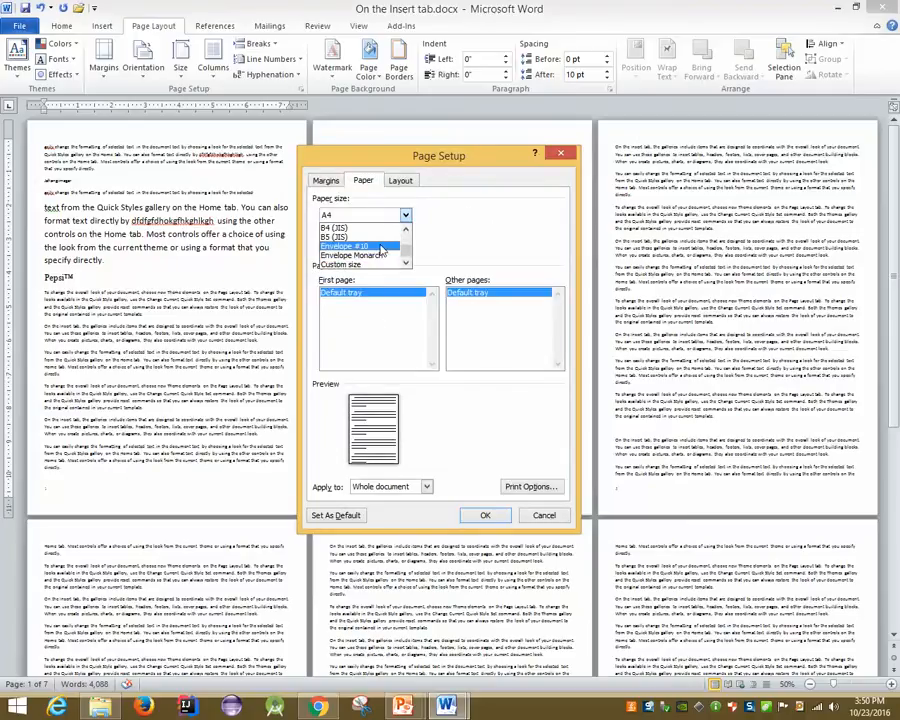
click(380, 250)
key(Return)
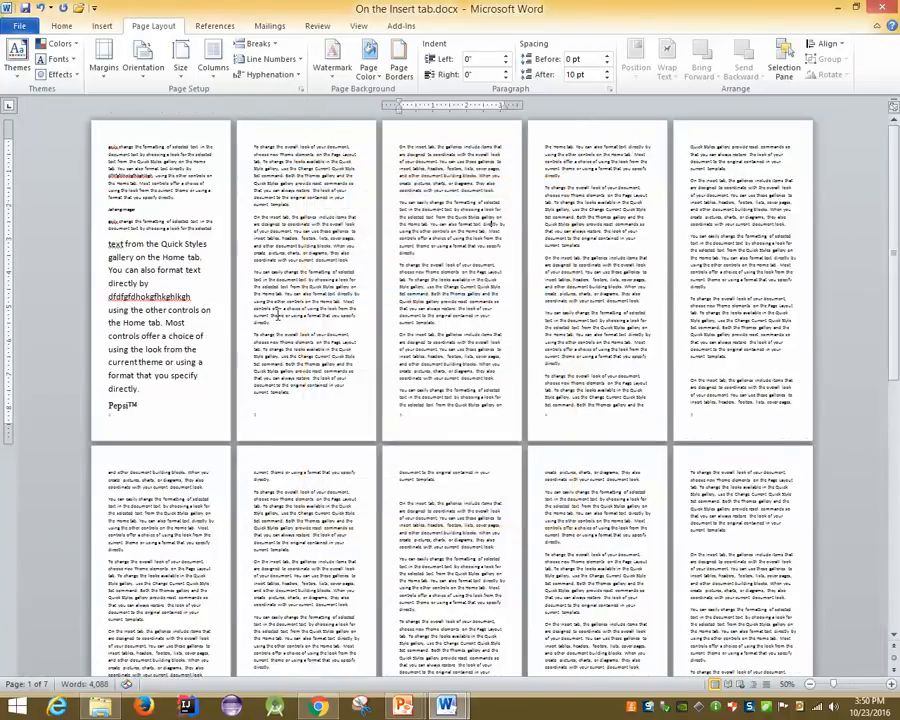
Switch the page orientation to Landscape, back to Portrait, then to Landscape again
click(143, 62)
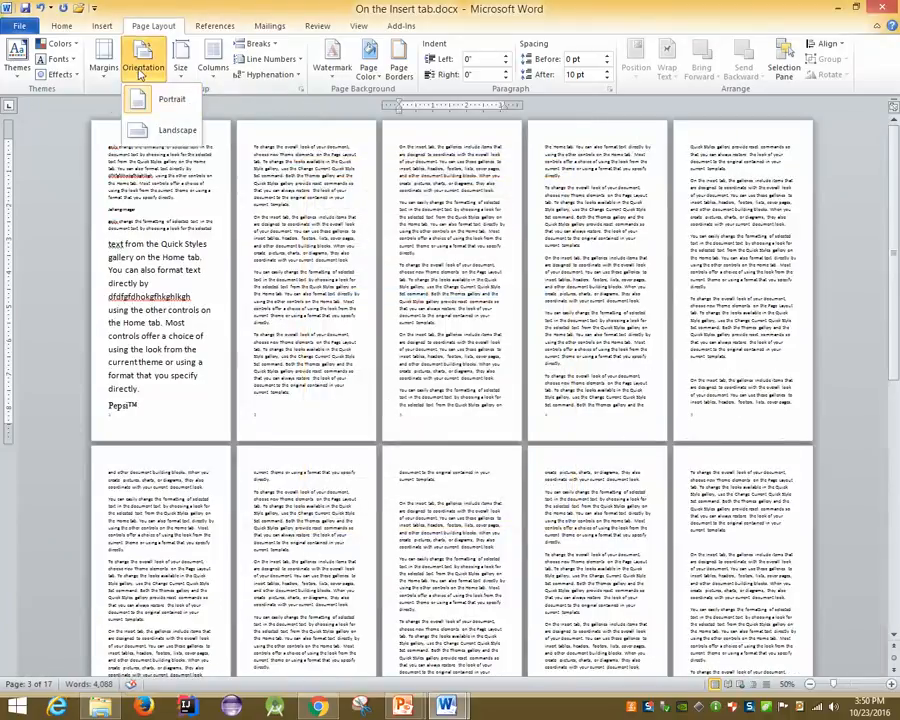
click(160, 129)
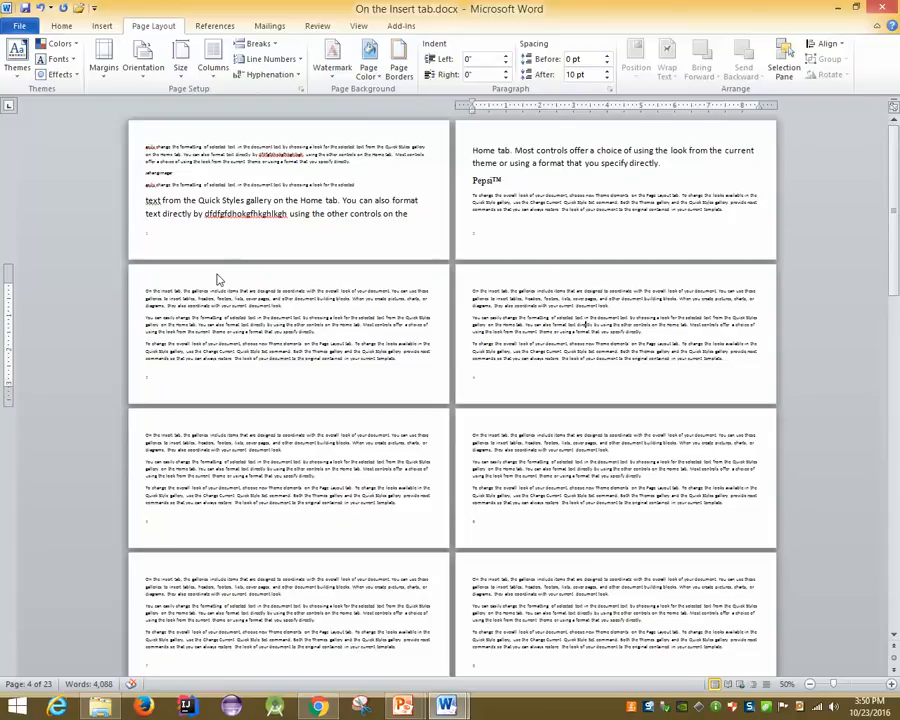
click(138, 72)
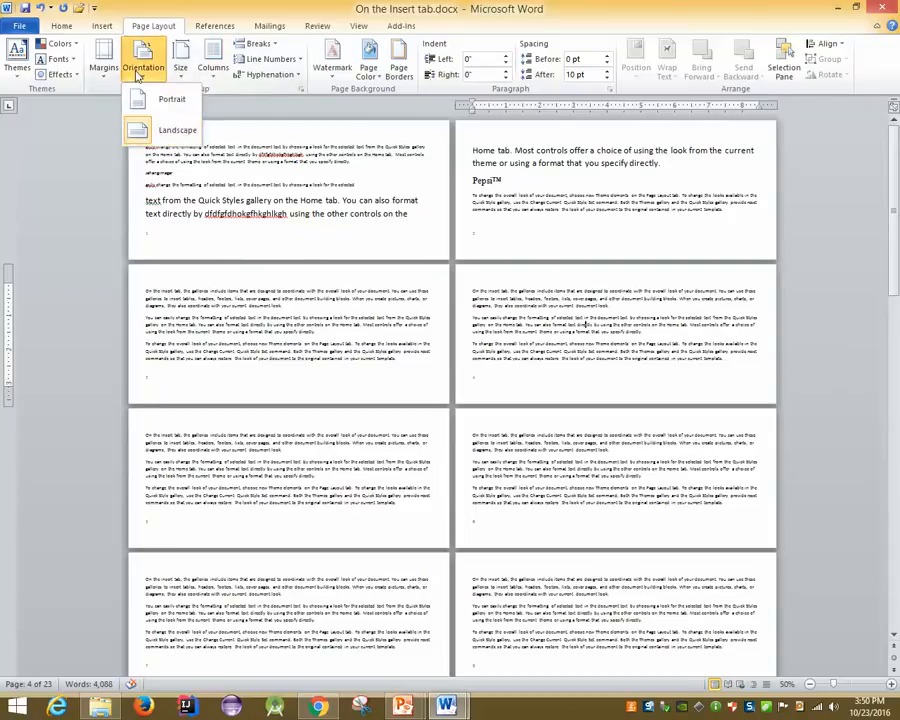
click(140, 99)
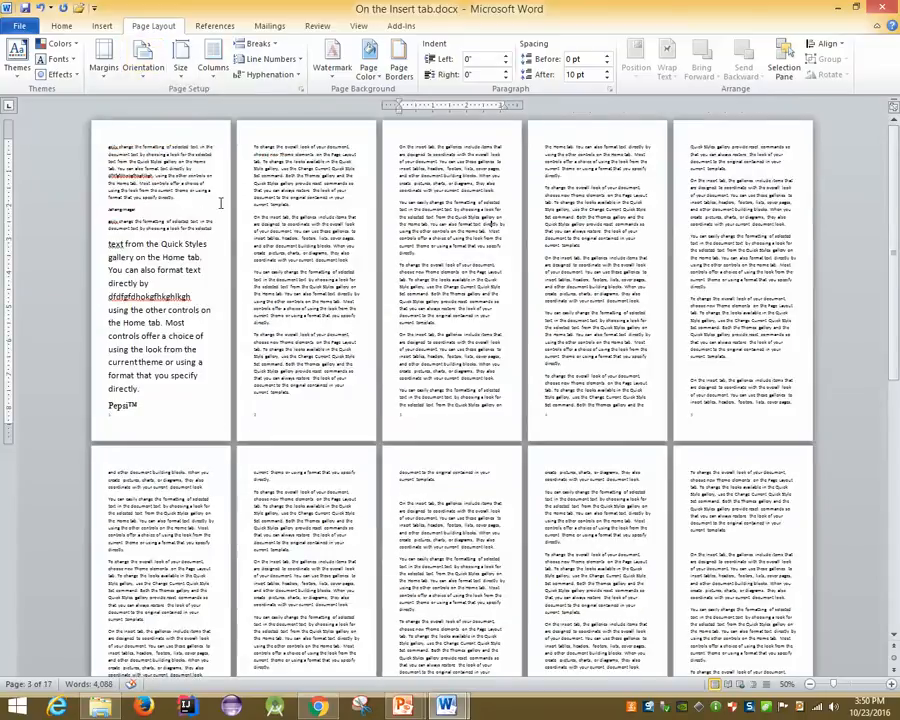
click(140, 64)
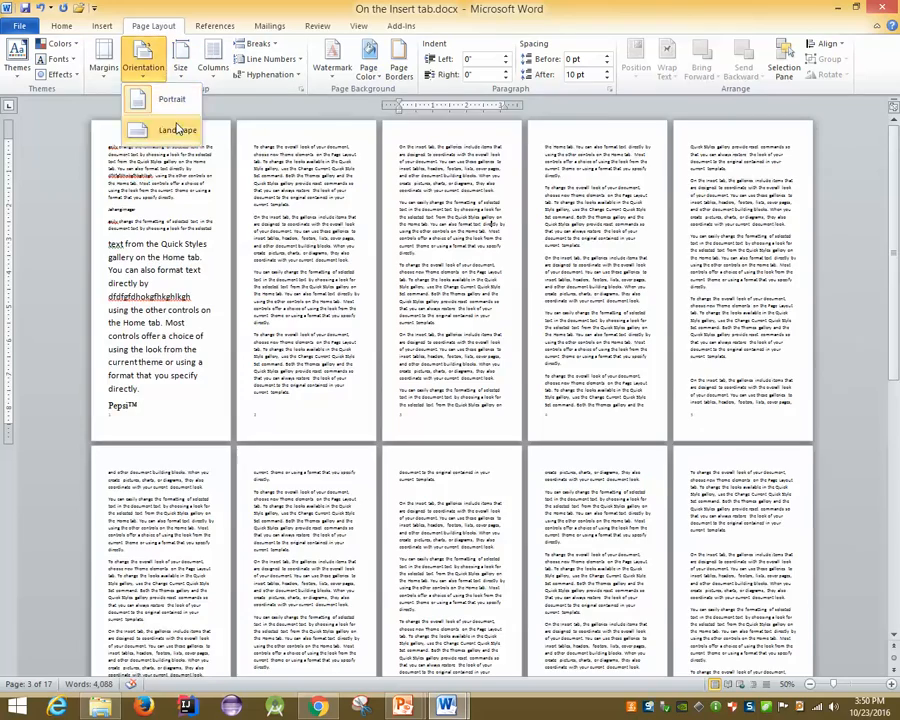
click(176, 129)
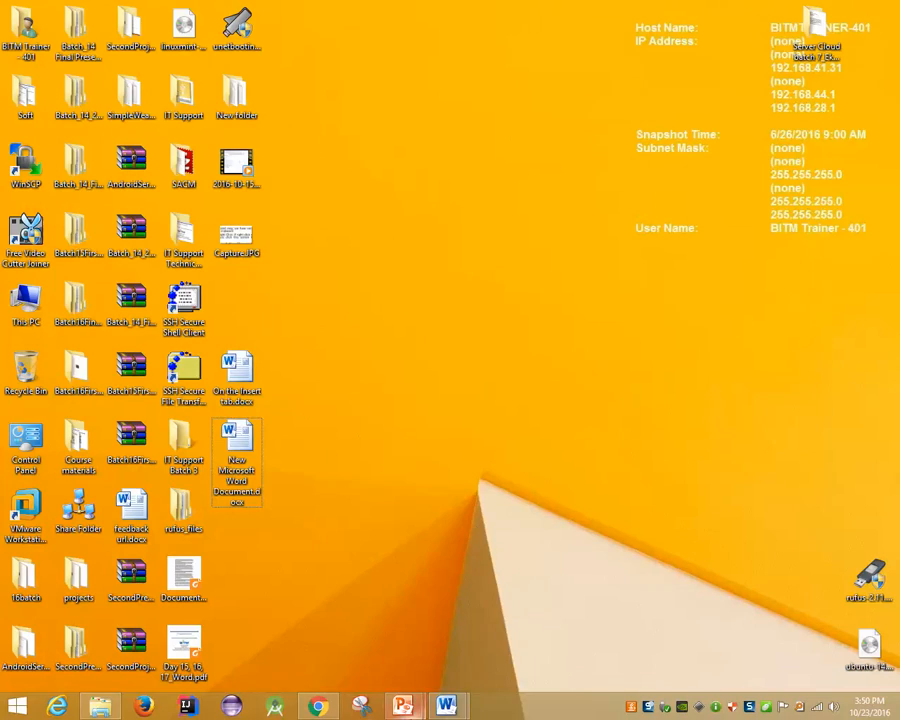
Bring the document forward and add a 'Name:' line after the paragraph ending 'directly.'
mouse_move(446, 706)
click(458, 612)
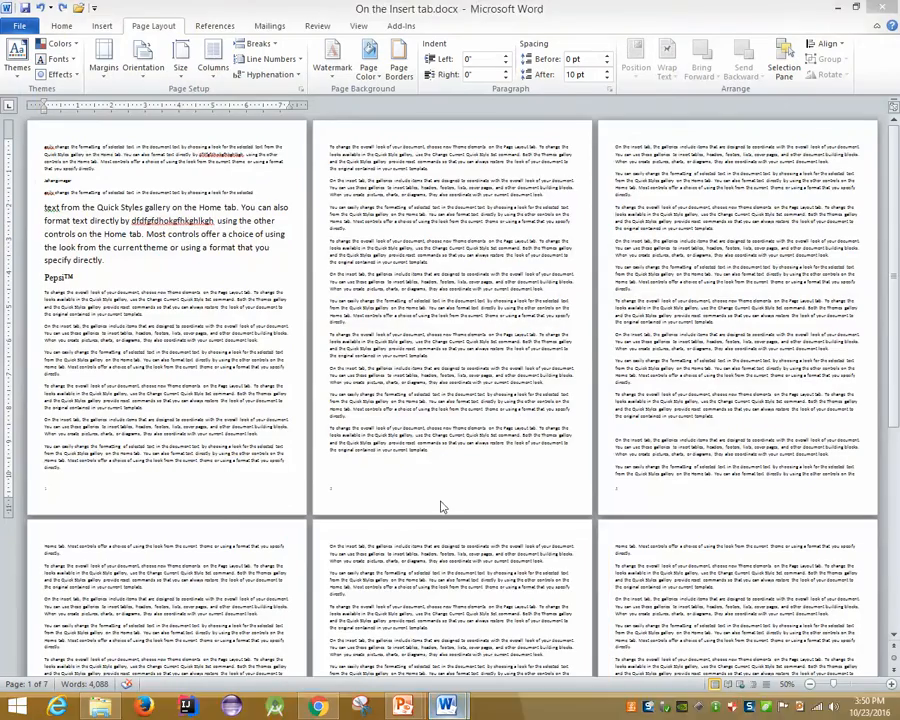
scroll(232, 281, up, 4)
scroll(232, 281, up, 3)
click(322, 262)
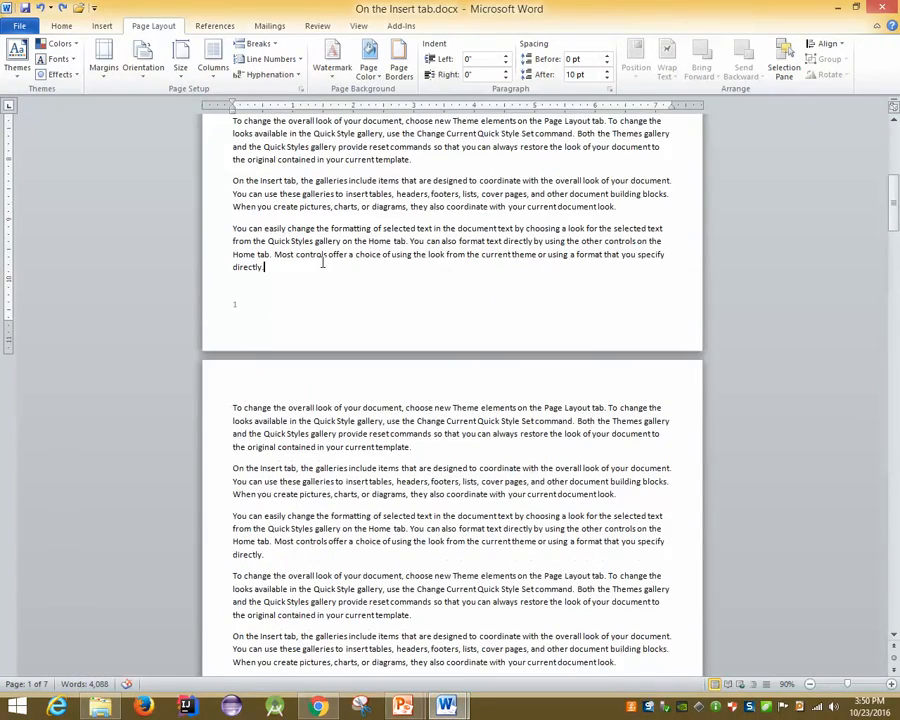
key(Return)
text(Name:)
Add 'Father's Name' and 'Mother' Name' lines, then page-break so 'Name:' starts the next page
key(Return)
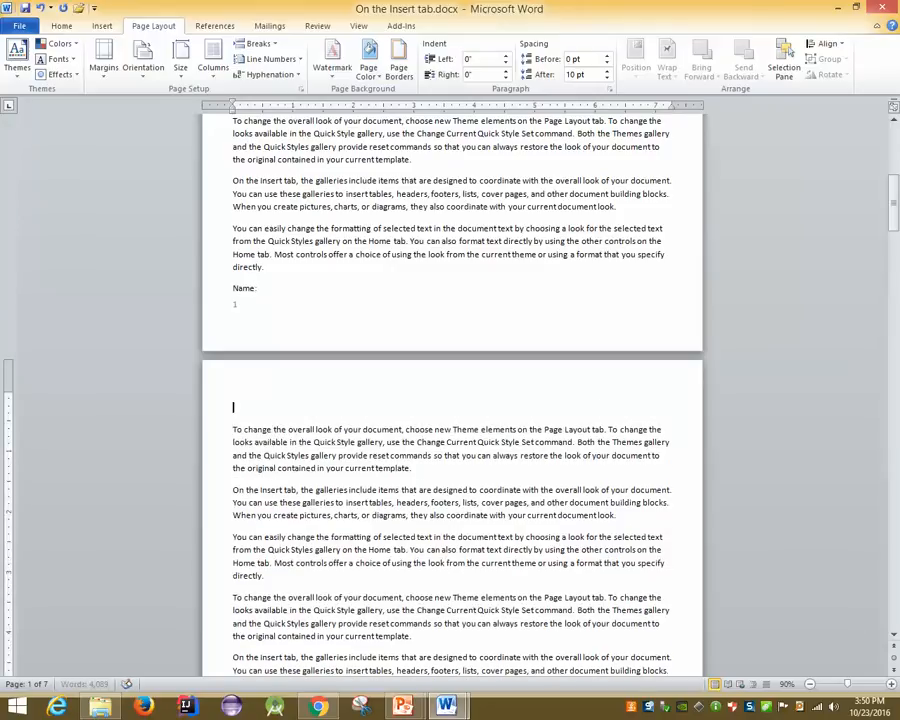
text(Father's Name)
key(Return)
text(Mother)
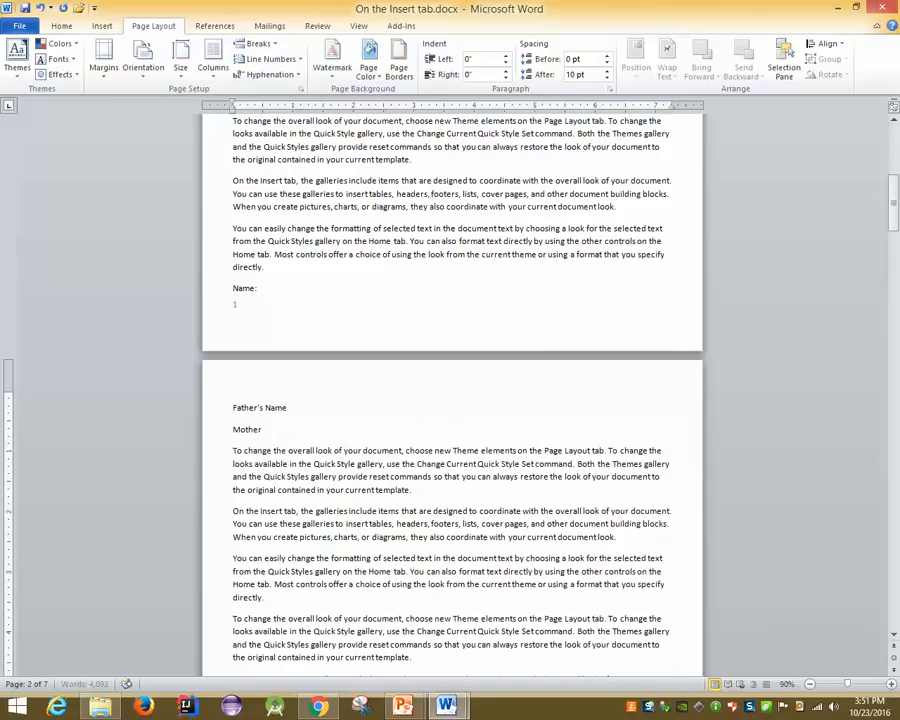
text(' Name)
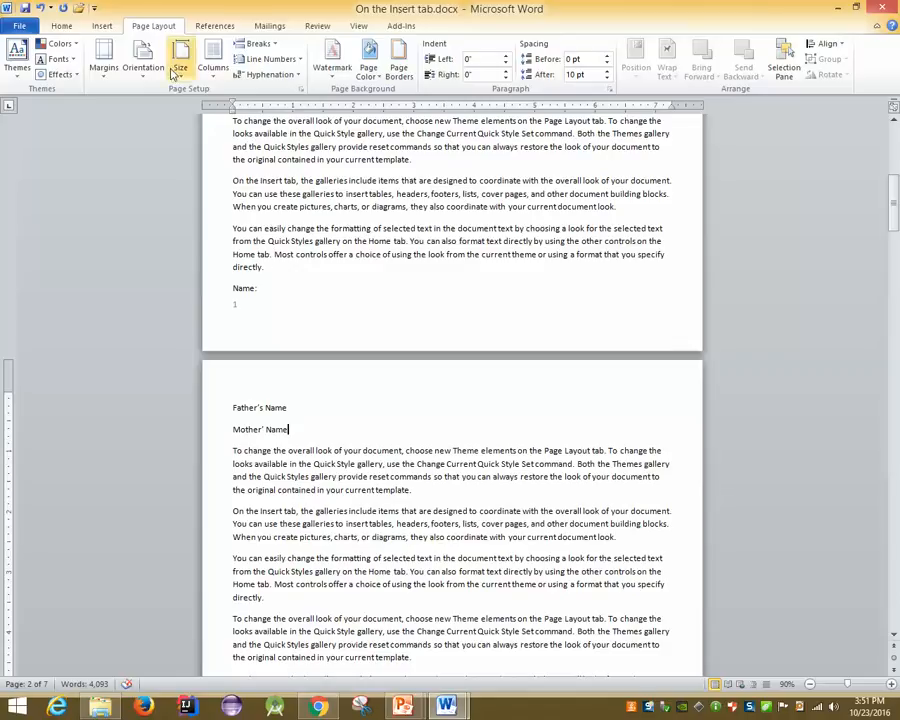
click(226, 287)
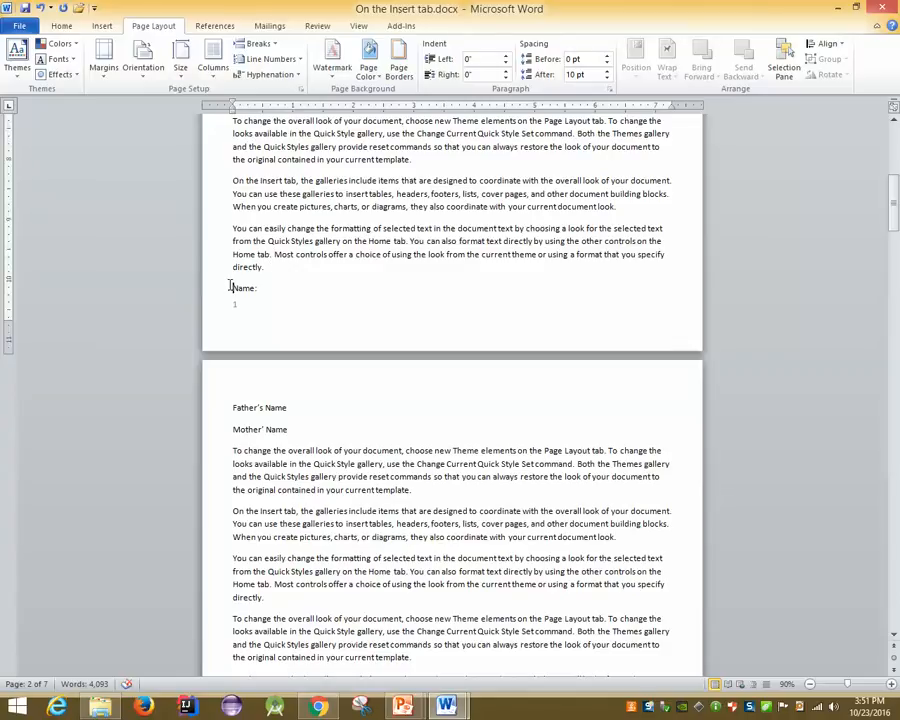
key(ctrl+Return)
Tab-align the colons after Name, Father's Name and Mother' Name
ctrl+scroll(229, 287, up, 4)
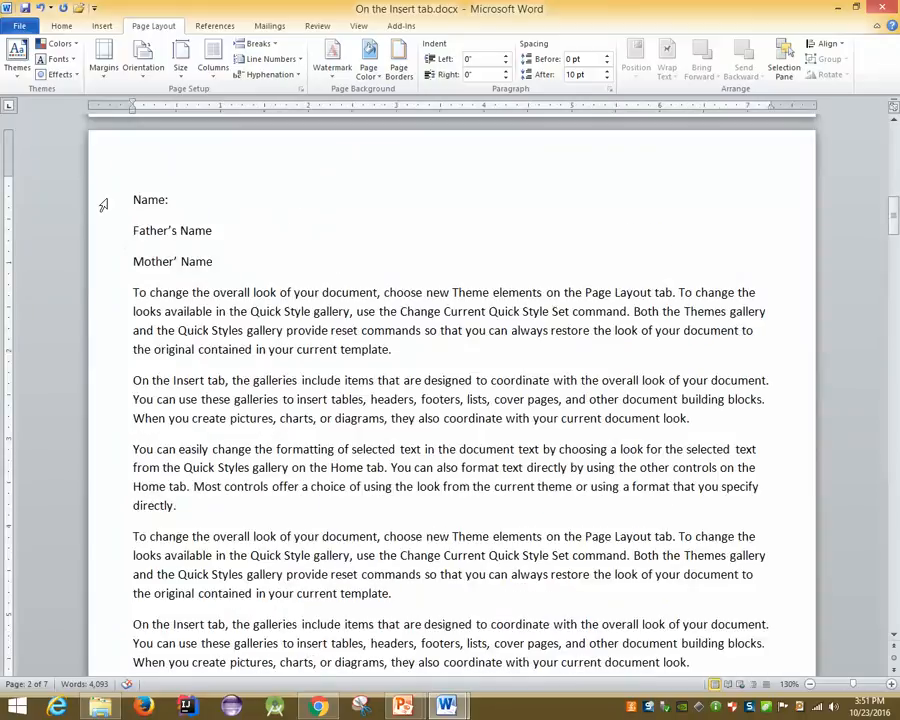
shift+click(239, 255)
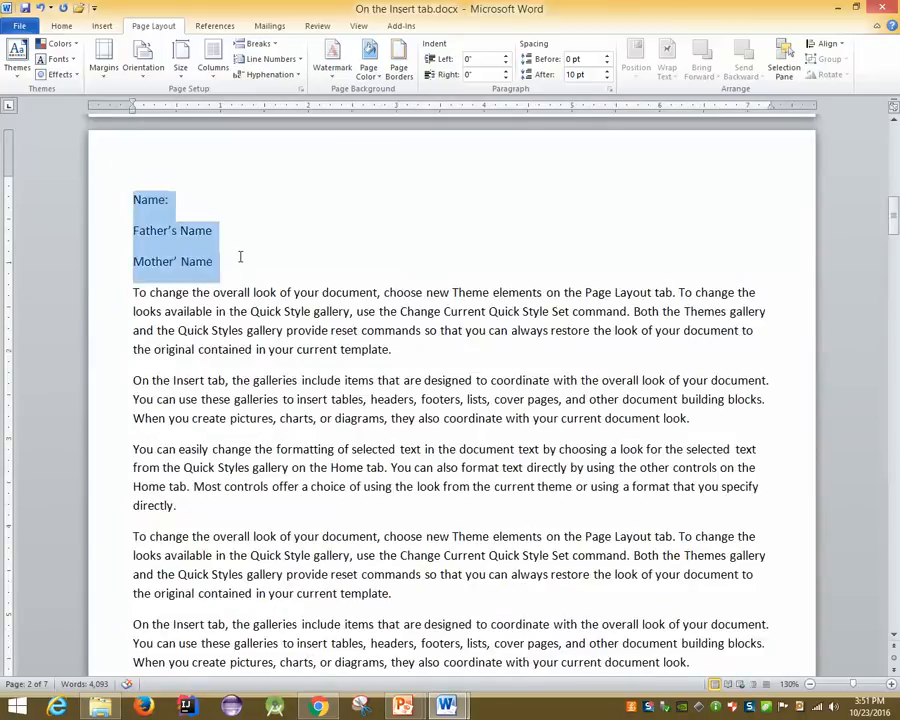
click(191, 195)
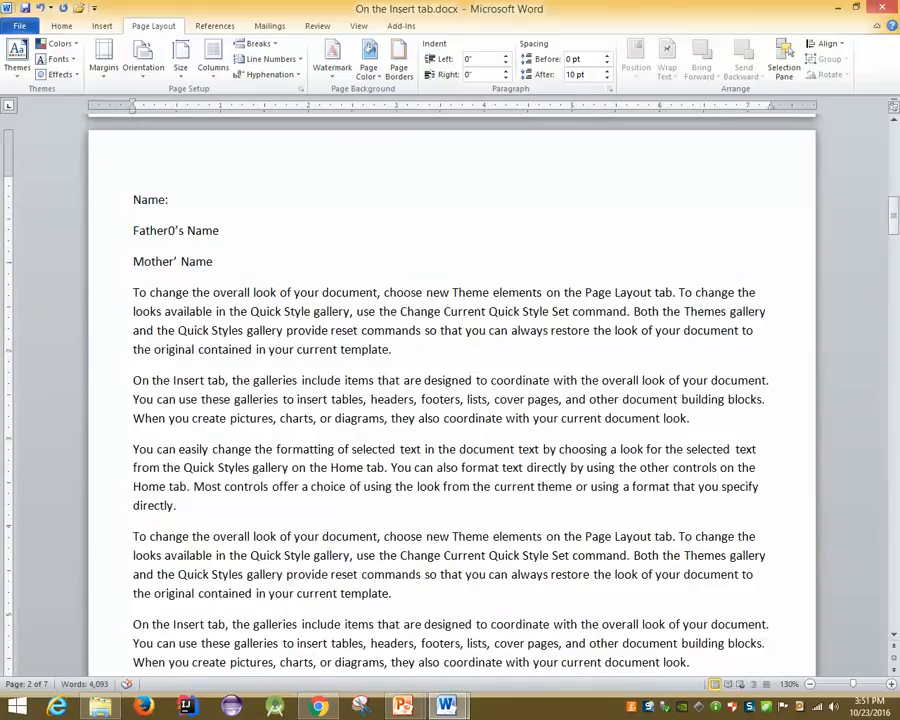
key(Tab)
key(Tab)
key(BackSpace)
key(Down)
key(Tab)
text(:)
key(Down)
key(Tab)
text(kk)
key(BackSpace)
key(BackSpace)
Select the three name label lines and delete them
scroll(112, 202, up, 1)
scroll(112, 202, down, 1)
drag(112, 249, 200, 306)
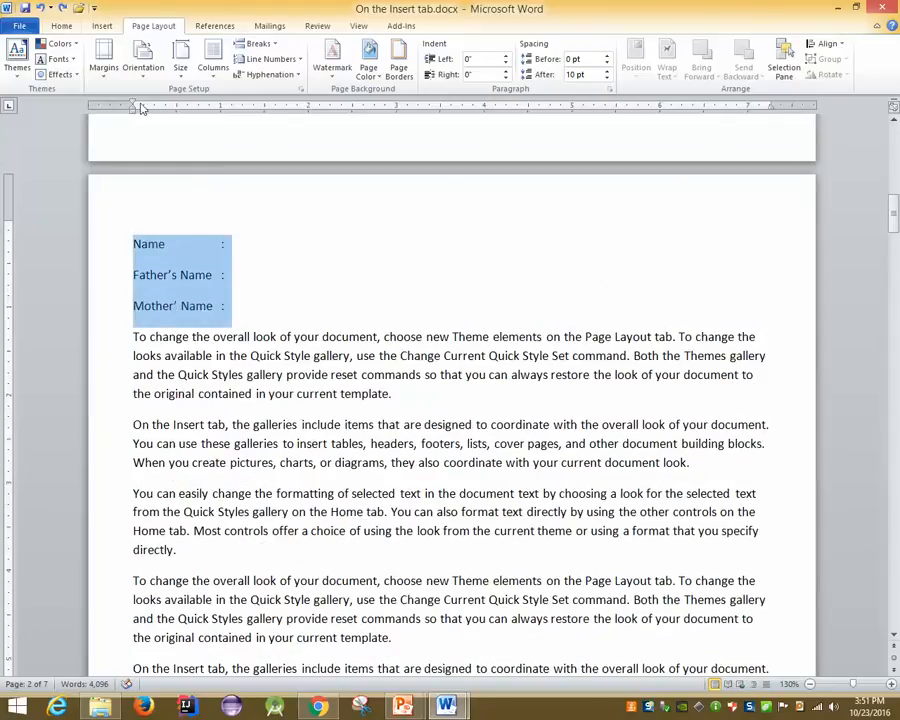
key(Delete)
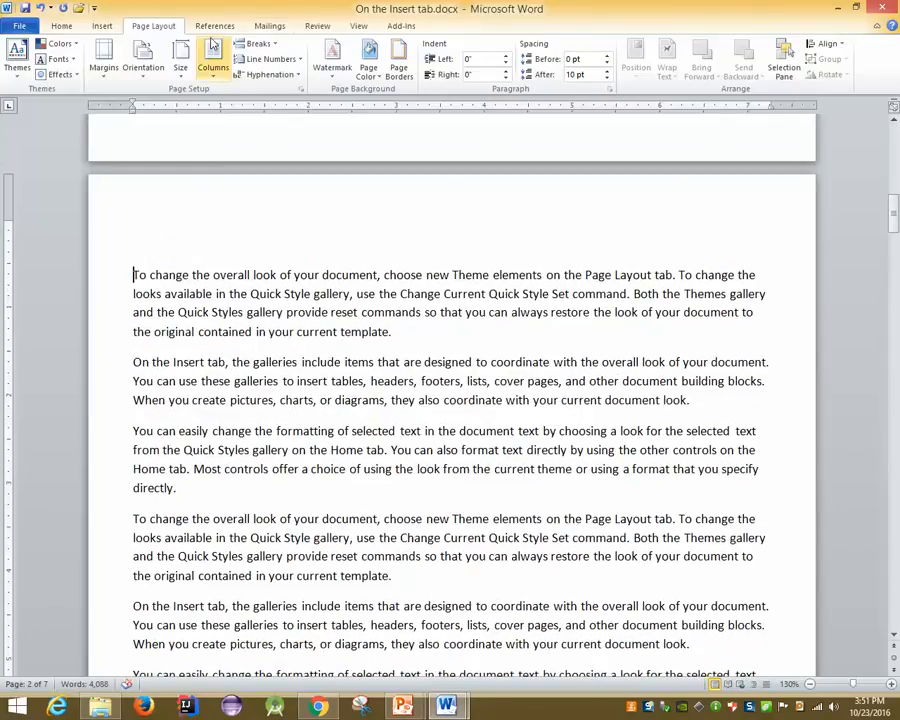
Insert a three-column, two-row table at the top of page 2
click(102, 26)
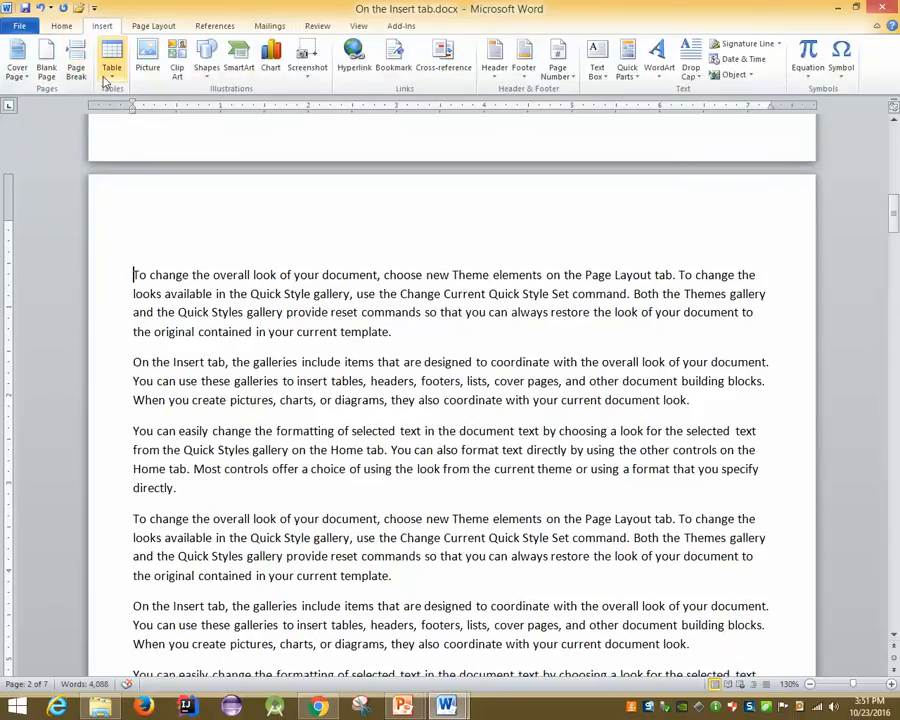
click(112, 70)
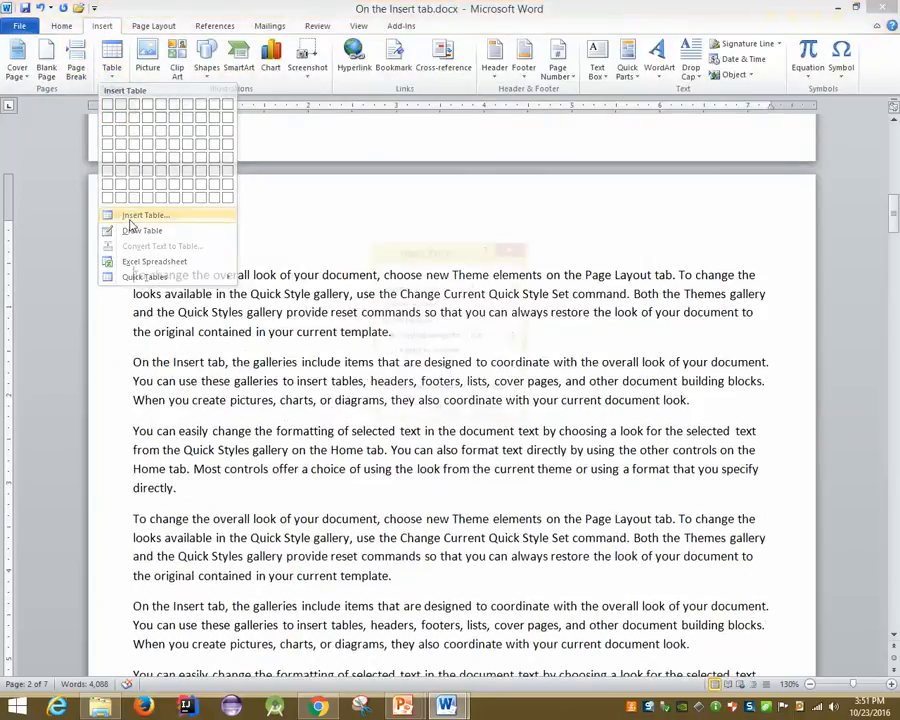
click(130, 222)
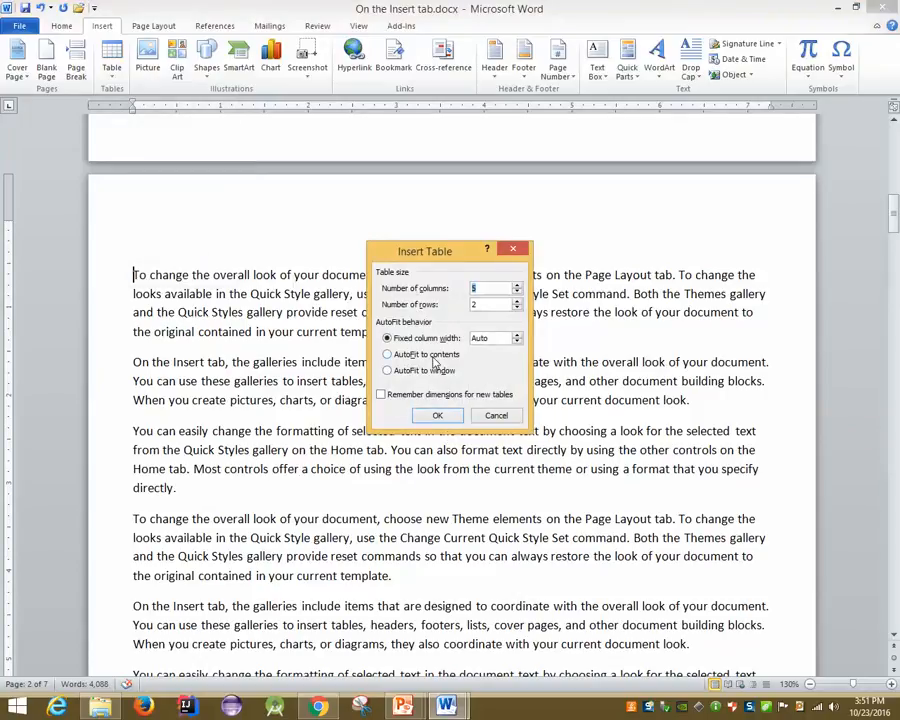
click(496, 415)
scroll(44, 293, up, 1)
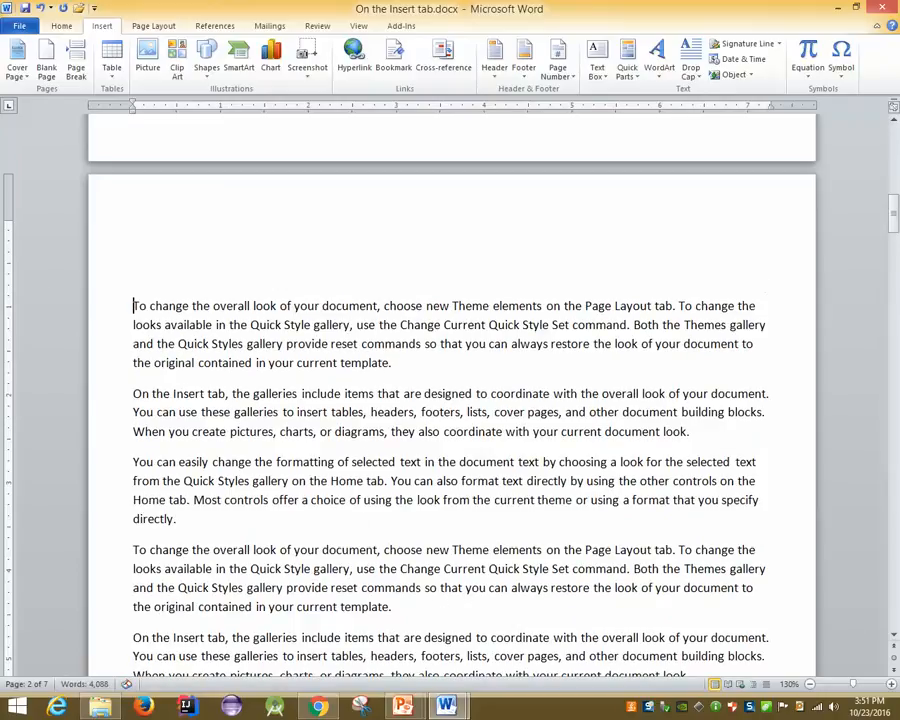
click(111, 60)
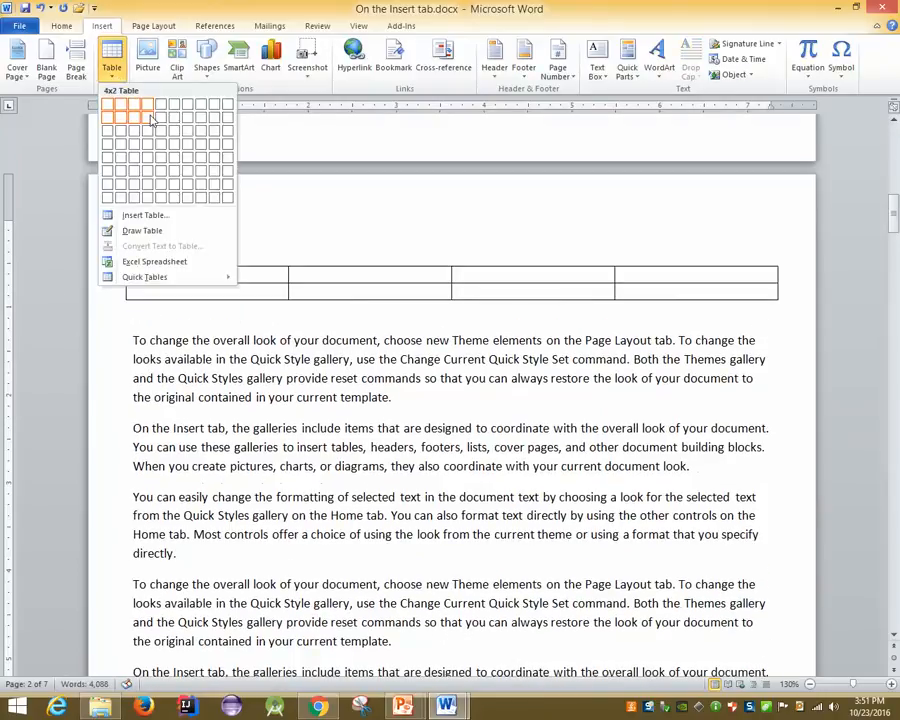
click(134, 117)
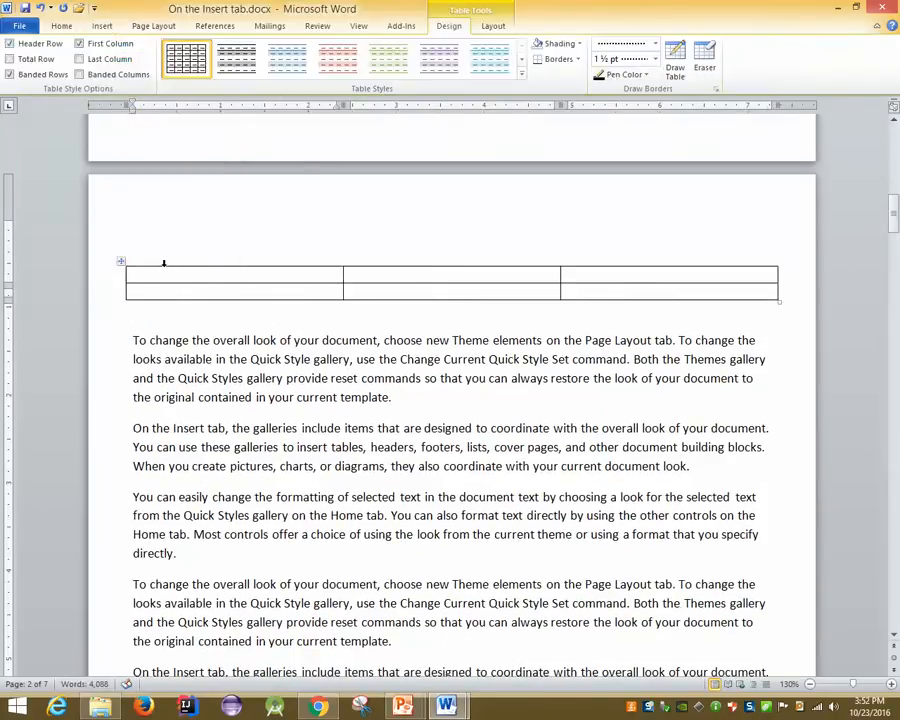
Type 'Name' and 'Father’s Name' in the first column and add a third row
text(Name)
key(Down)
text(Father’s Name)
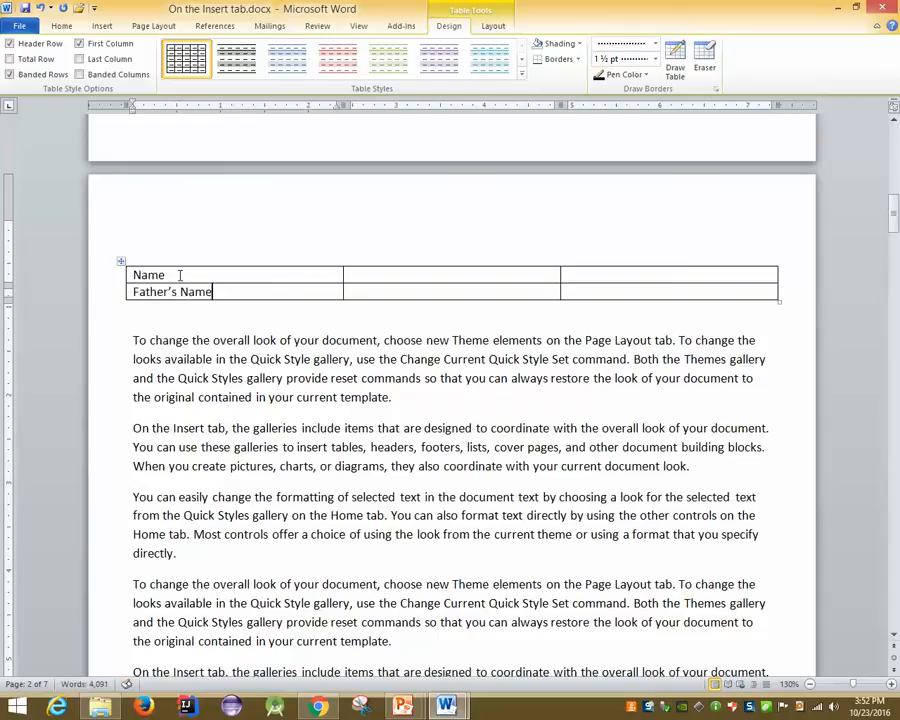
key(Tab)
key(Right)
key(Right)
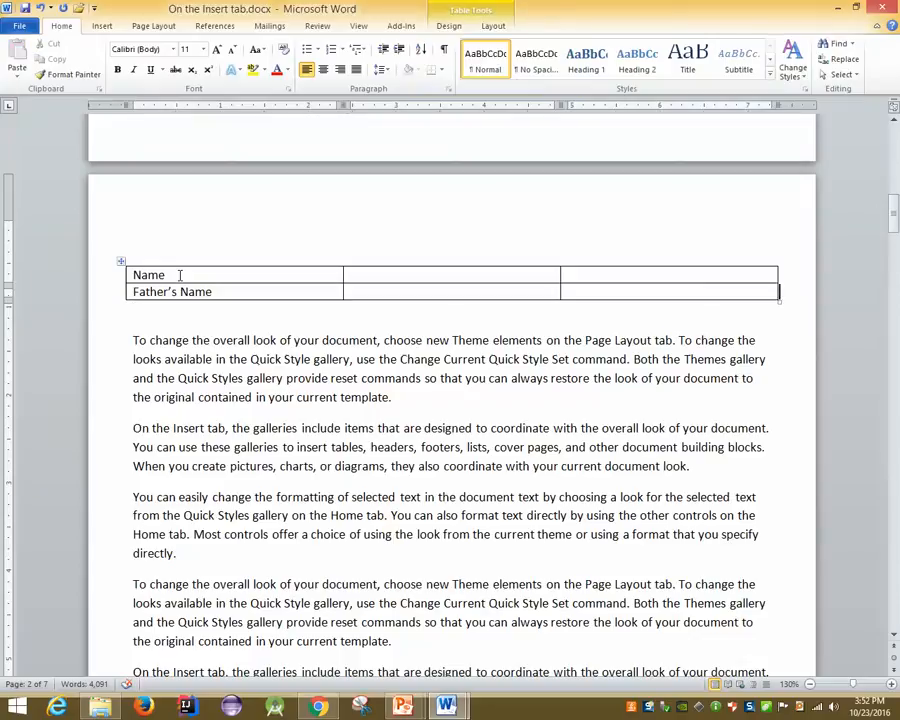
key(Return)
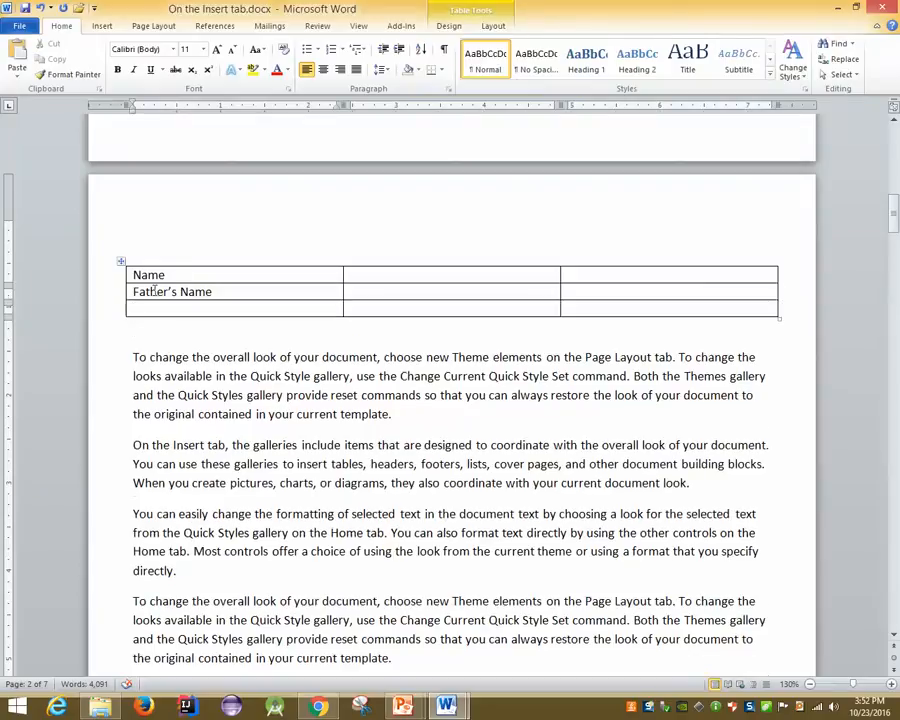
Add a fourth row, type 'Mother's Name', and narrow the first and middle columns
right_click(146, 309)
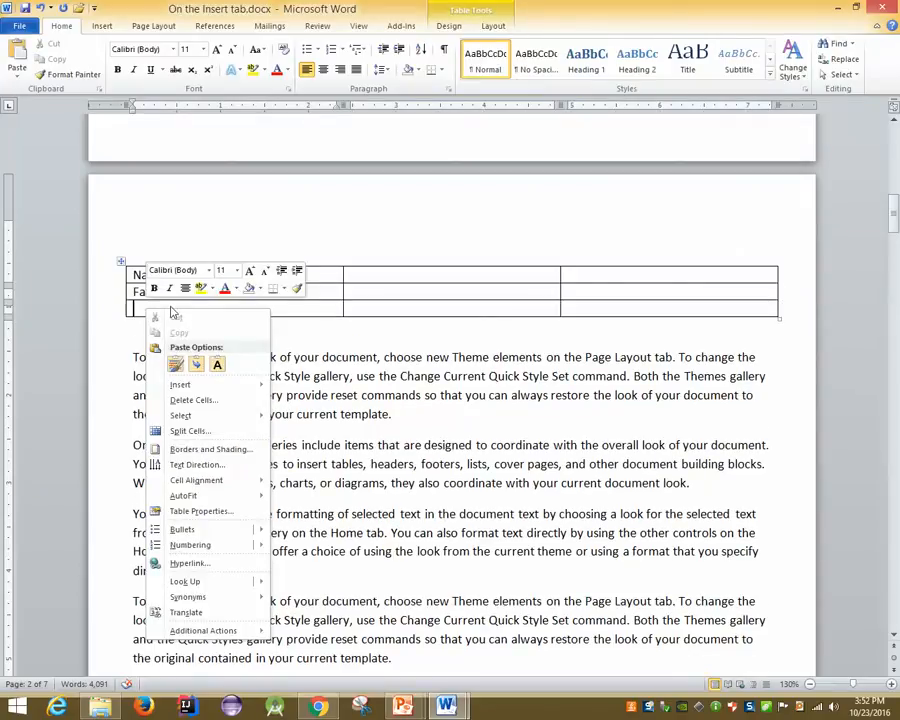
click(116, 313)
click(116, 313)
right_click(376, 316)
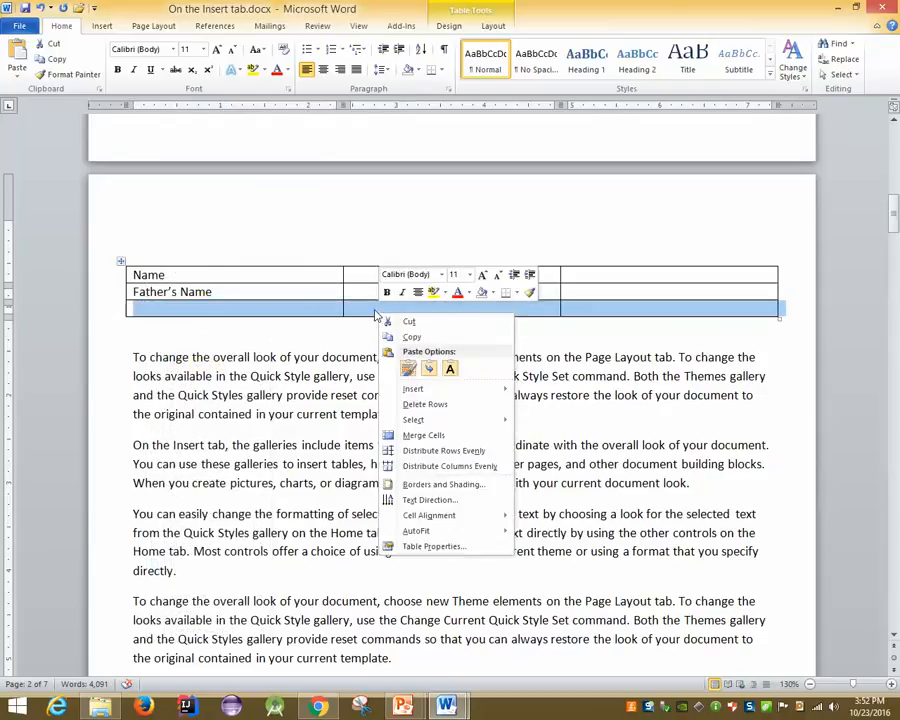
mouse_move(410, 390)
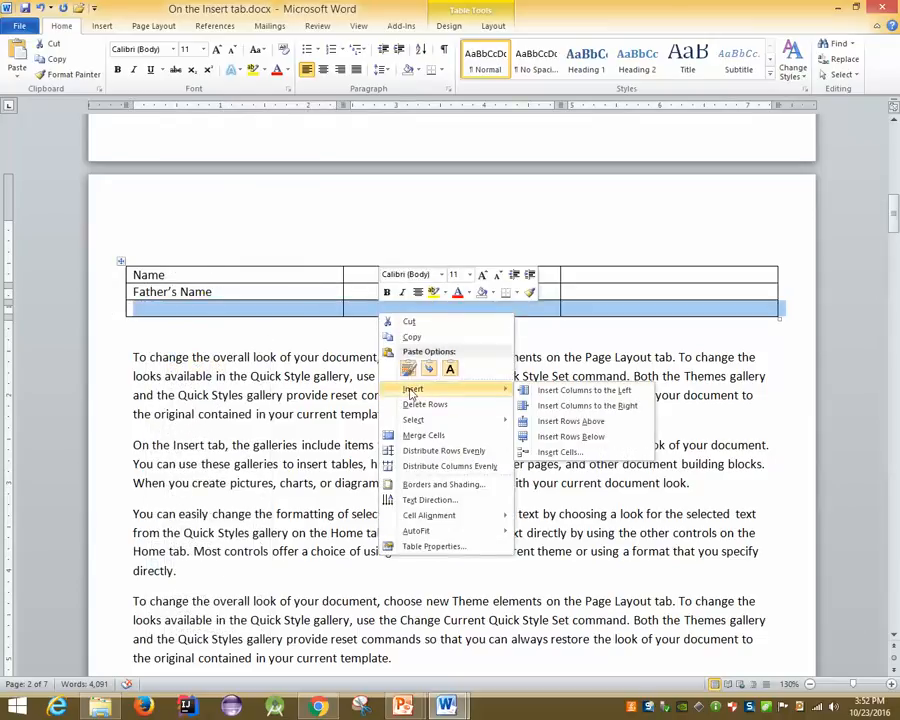
click(596, 438)
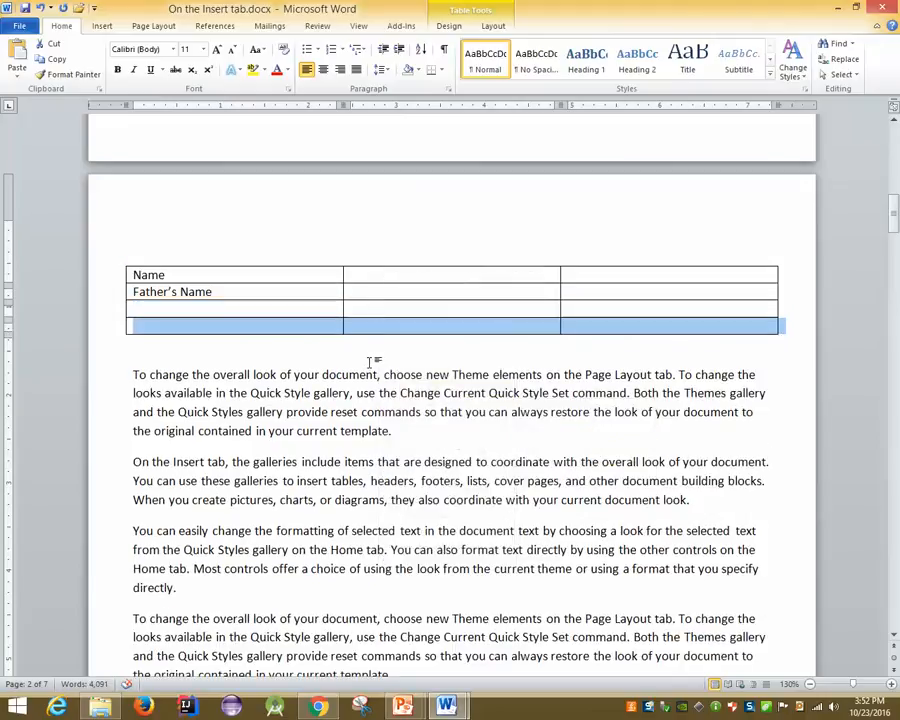
right_click(272, 333)
click(192, 310)
click(192, 308)
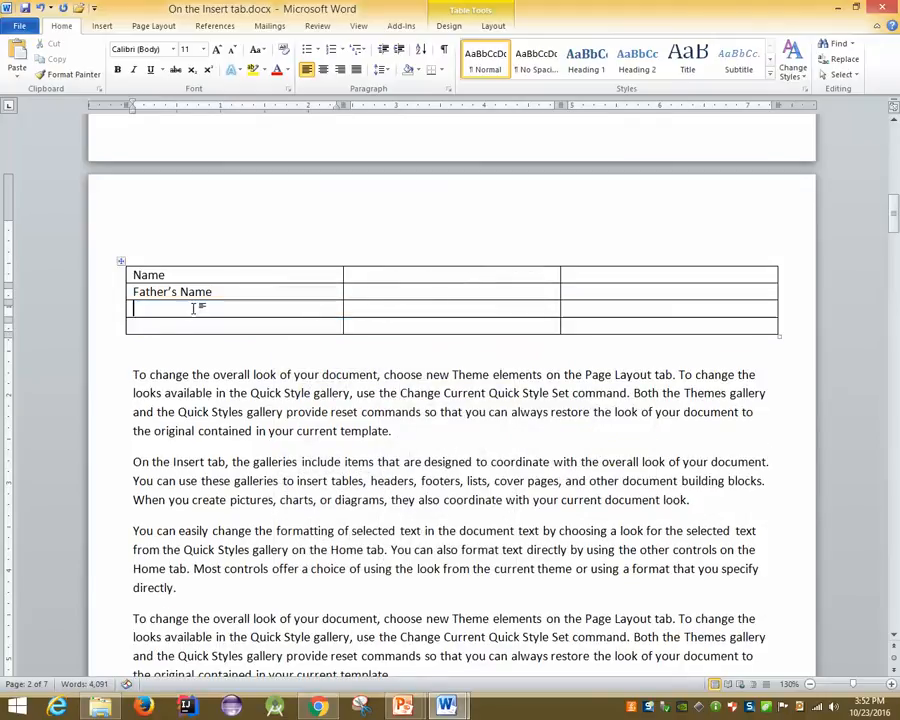
text(Mother)
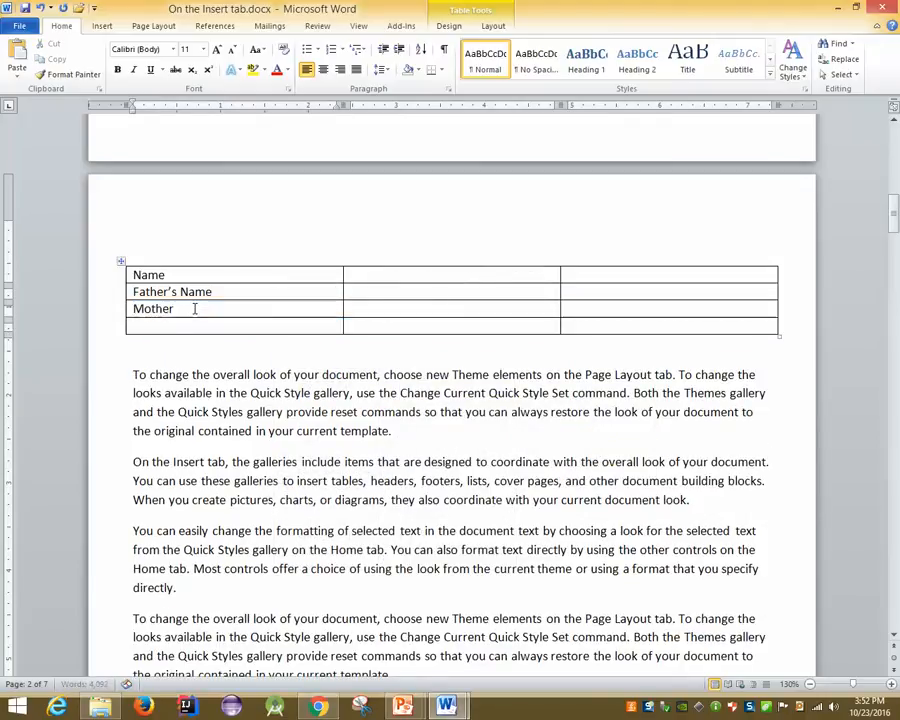
text('s )
text(Name)
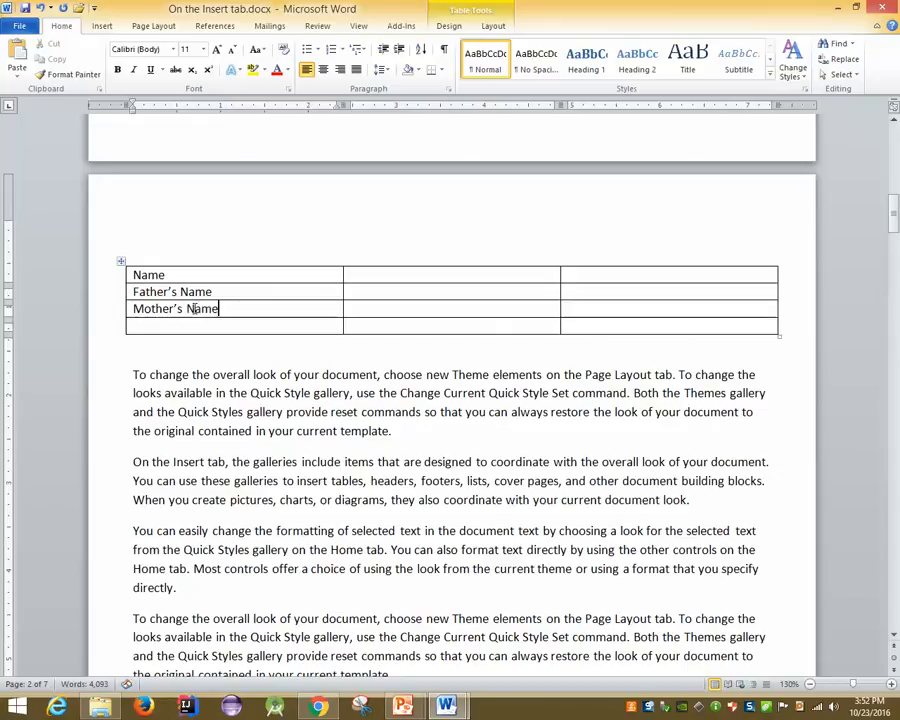
drag(341, 292, 253, 290)
drag(459, 288, 269, 277)
Put a colon in the middle cell of all four table rows
text(:)
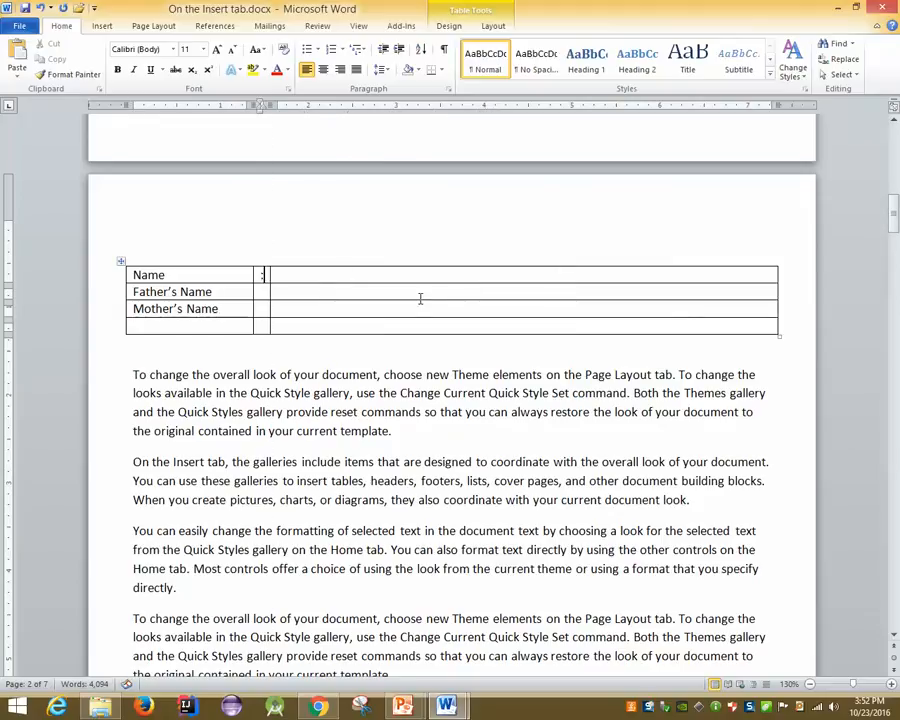
key(shift+Left)
key(ctrl+c)
key(Down)
key(ctrl+v)
key(Down)
key(ctrl+v)
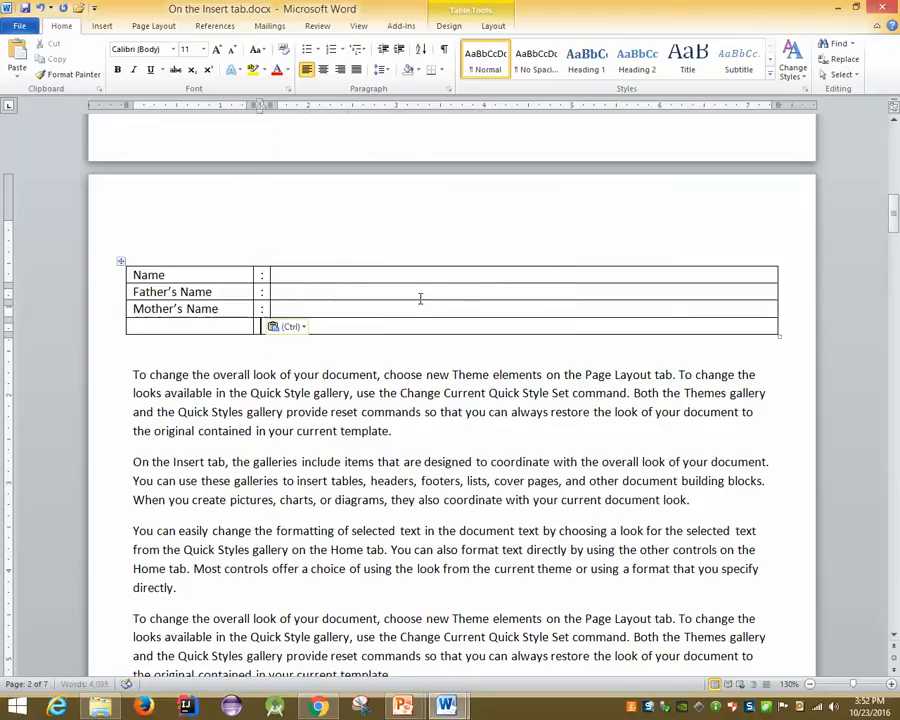
key(Down)
key(ctrl+v)
Type 'Address' in the fourth row's first cell and select the whole table
key(Left)
key(Left)
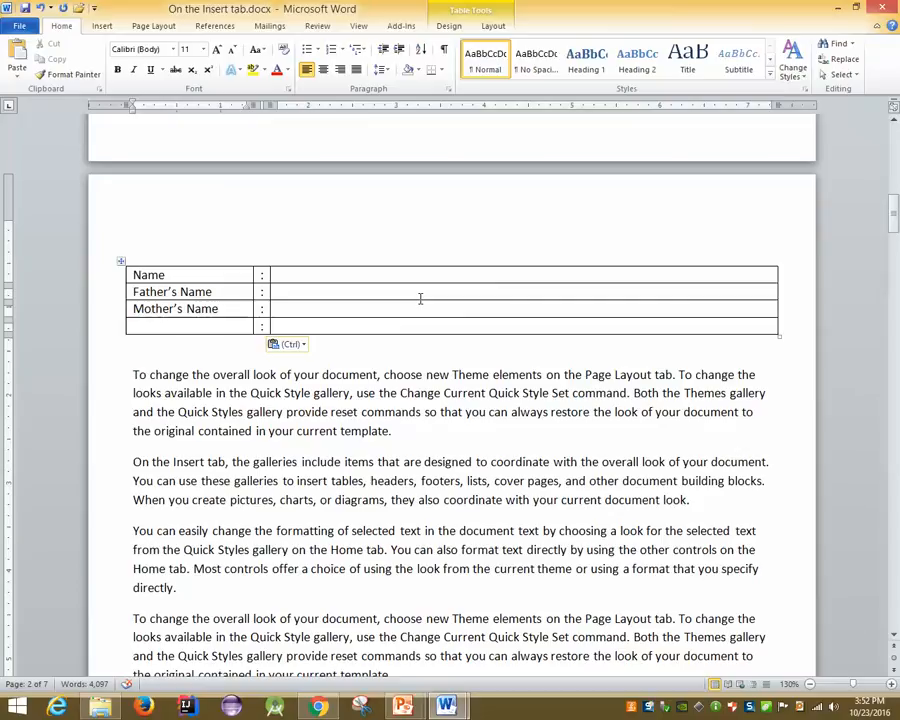
text(V)
key(BackSpace)
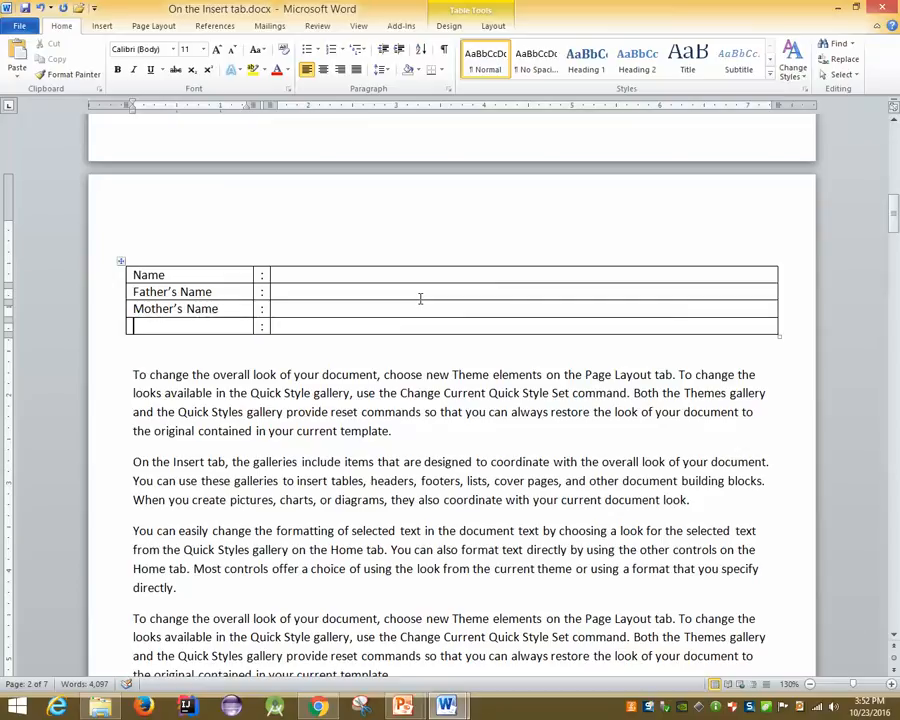
text(Address)
key(Left)
key(Left)
key(Left)
key(Left)
text(d)
key(End)
click(120, 263)
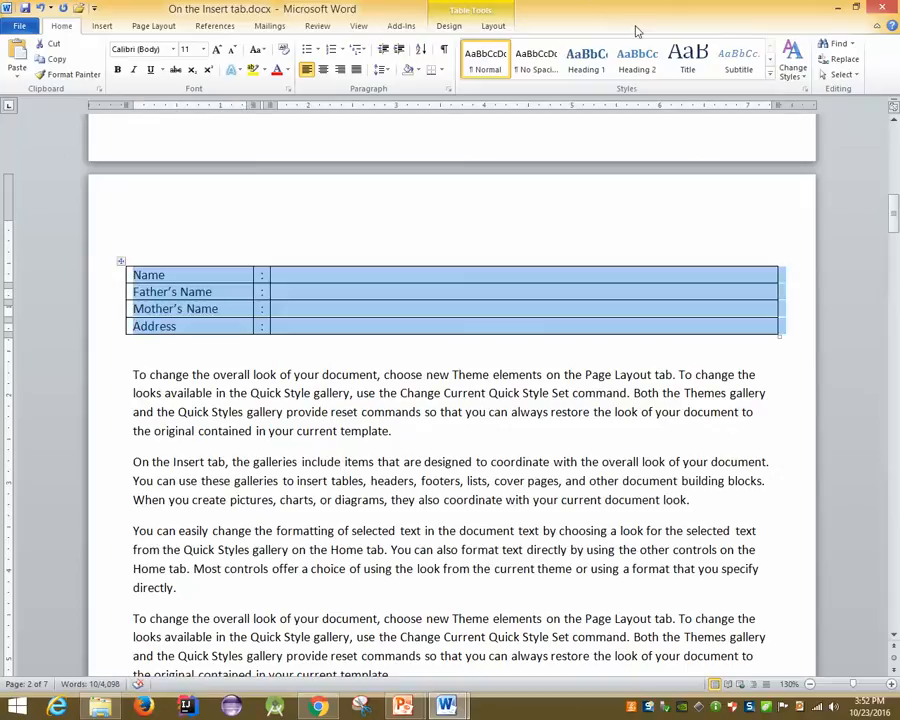
Remove all borders from the Name/Address form table
click(442, 70)
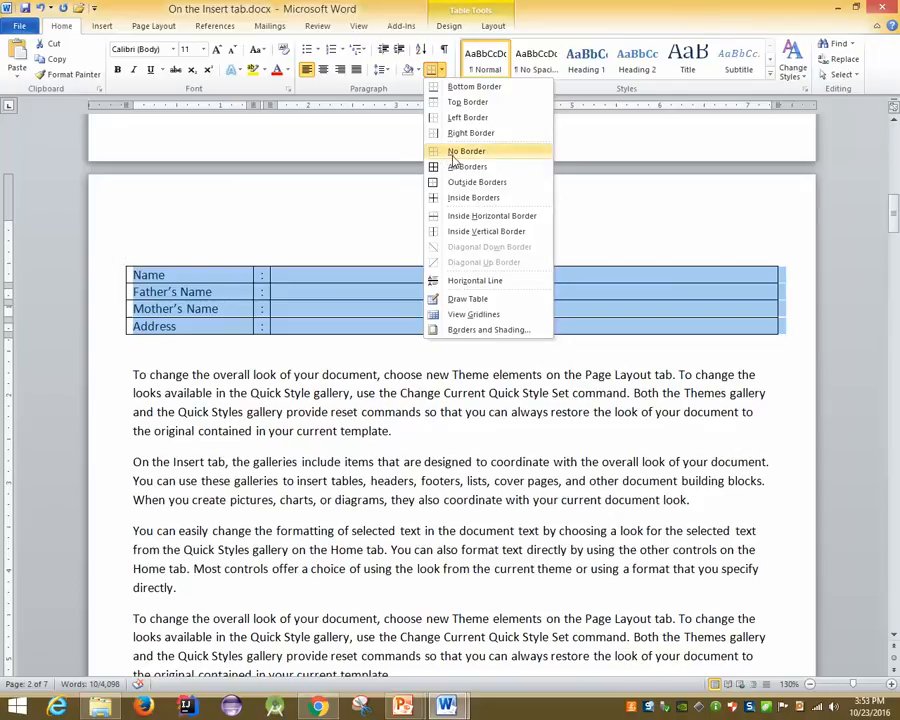
click(453, 153)
click(380, 347)
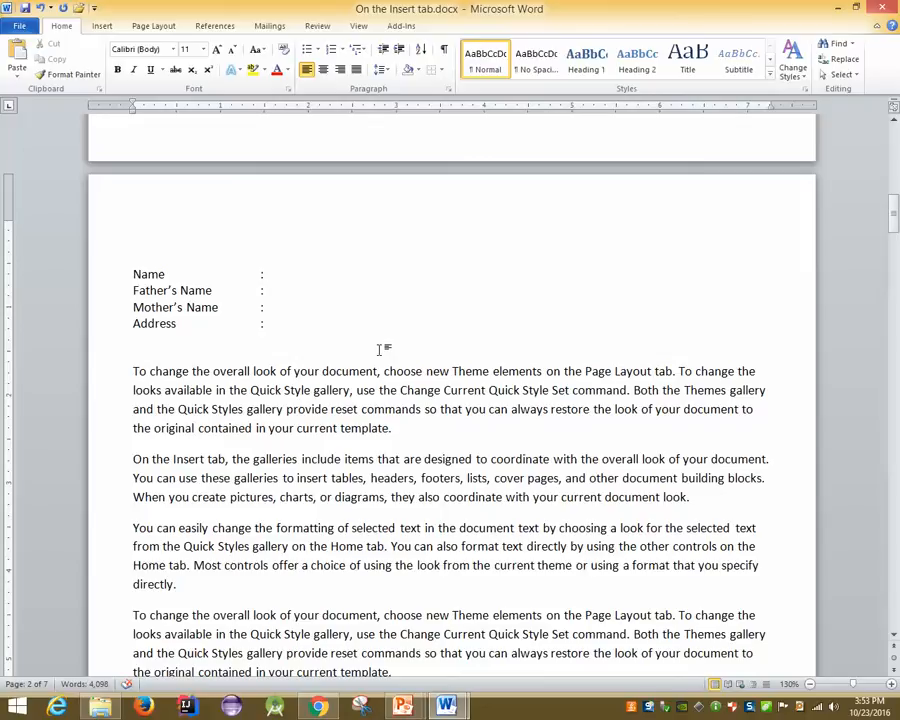
click(157, 306)
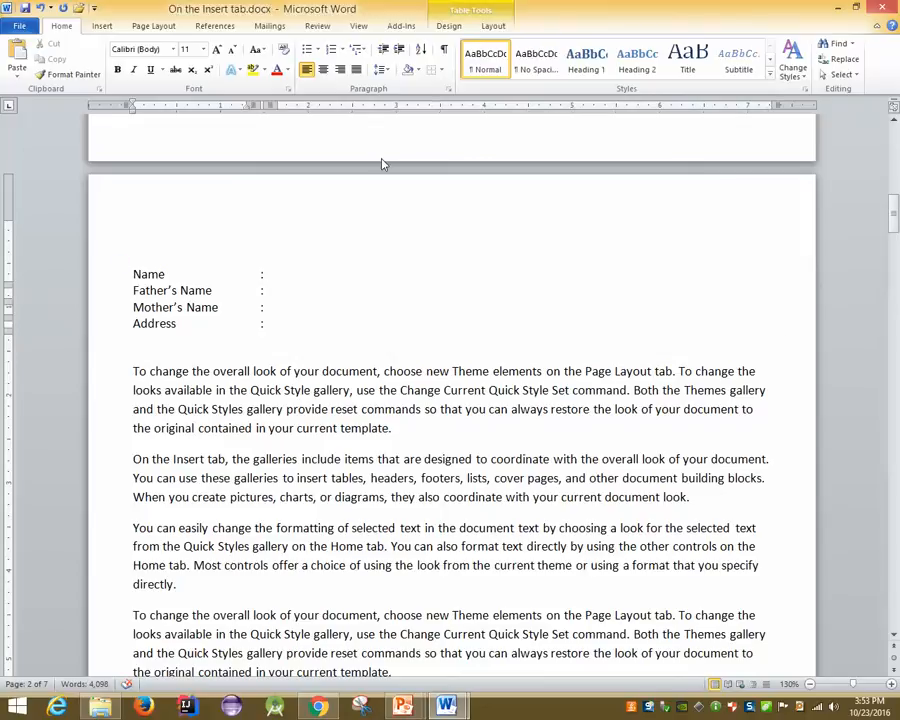
Turn on View Gridlines so the borderless table shows dotted cell outlines
click(446, 27)
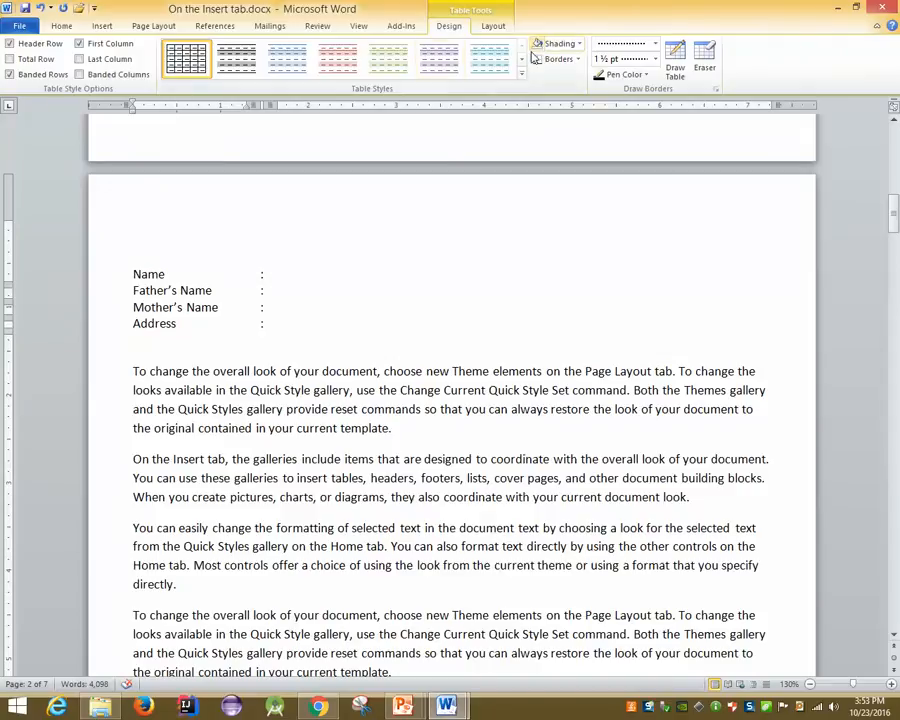
click(44, 26)
click(443, 72)
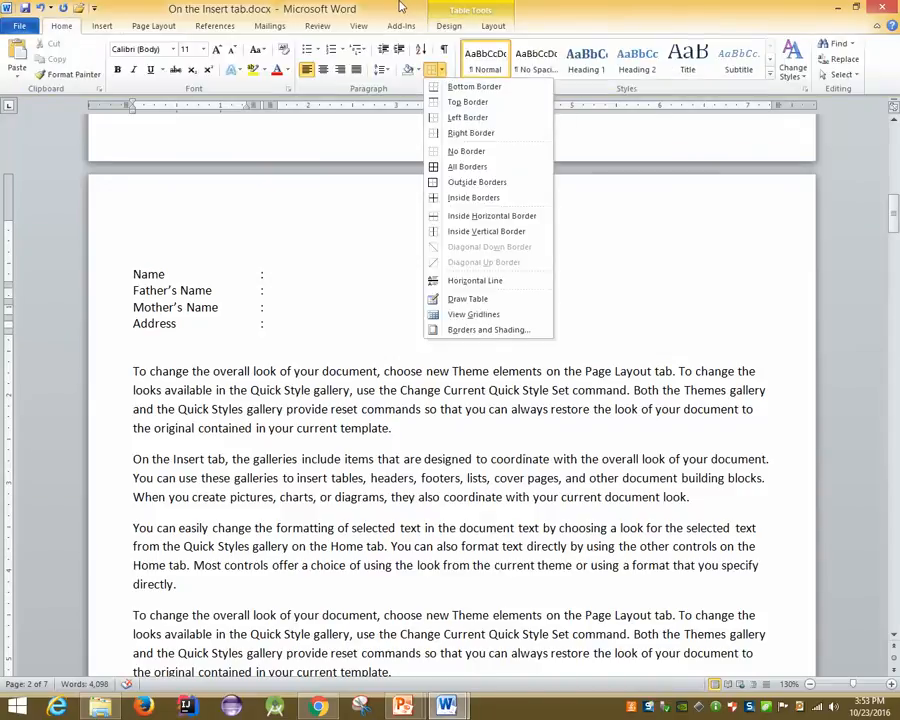
click(490, 28)
click(490, 28)
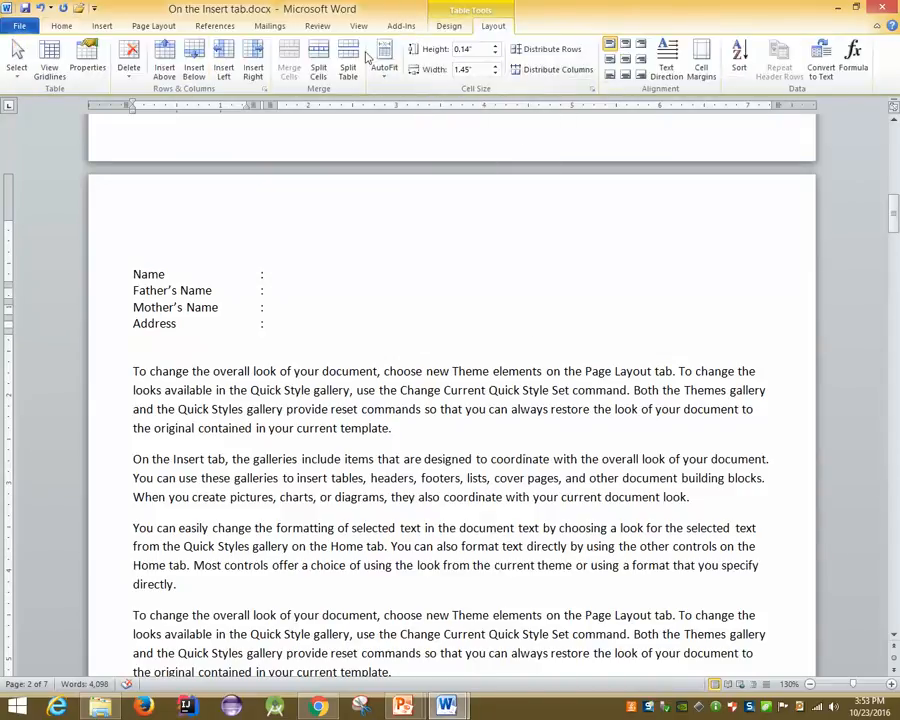
click(64, 27)
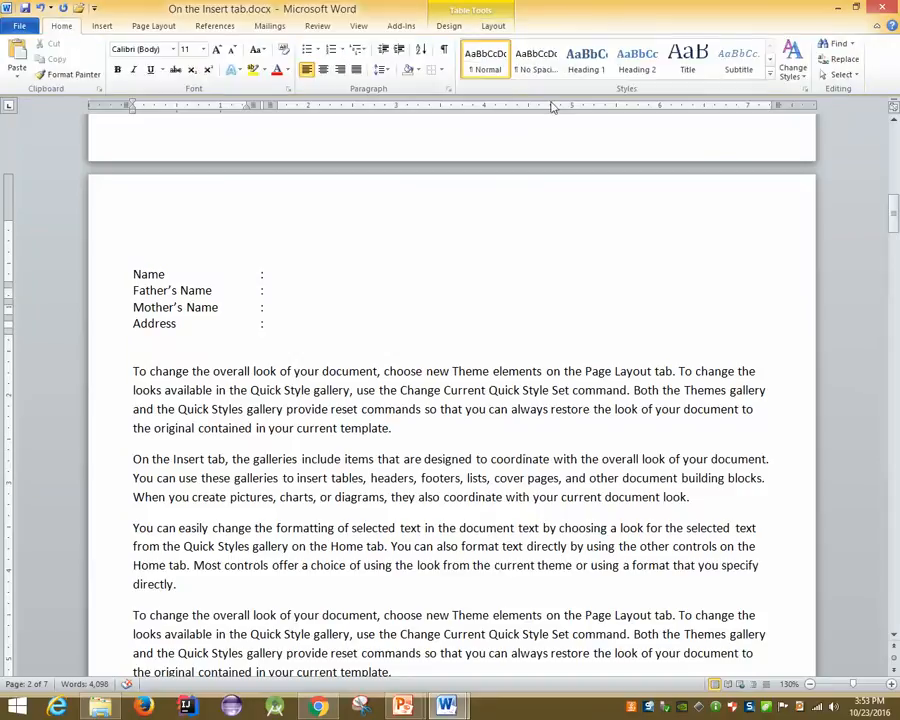
click(441, 72)
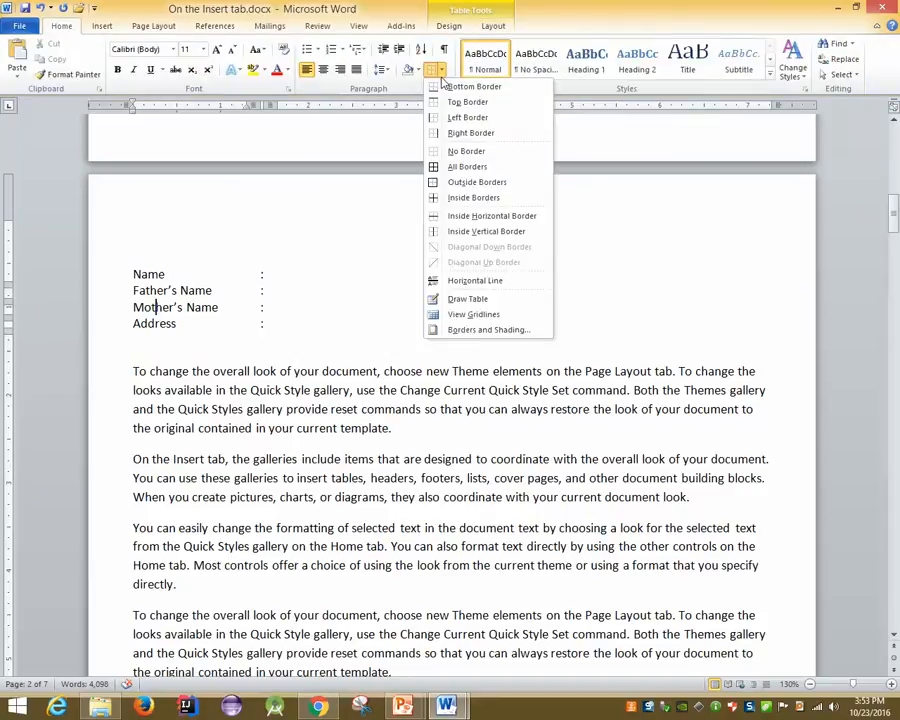
click(473, 314)
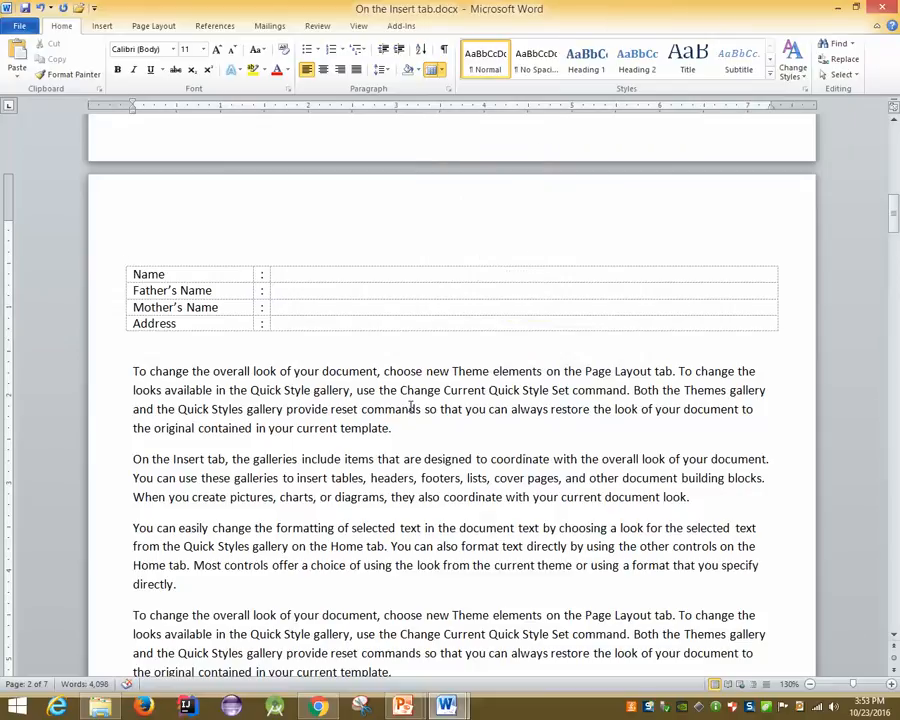
click(14, 25)
click(60, 206)
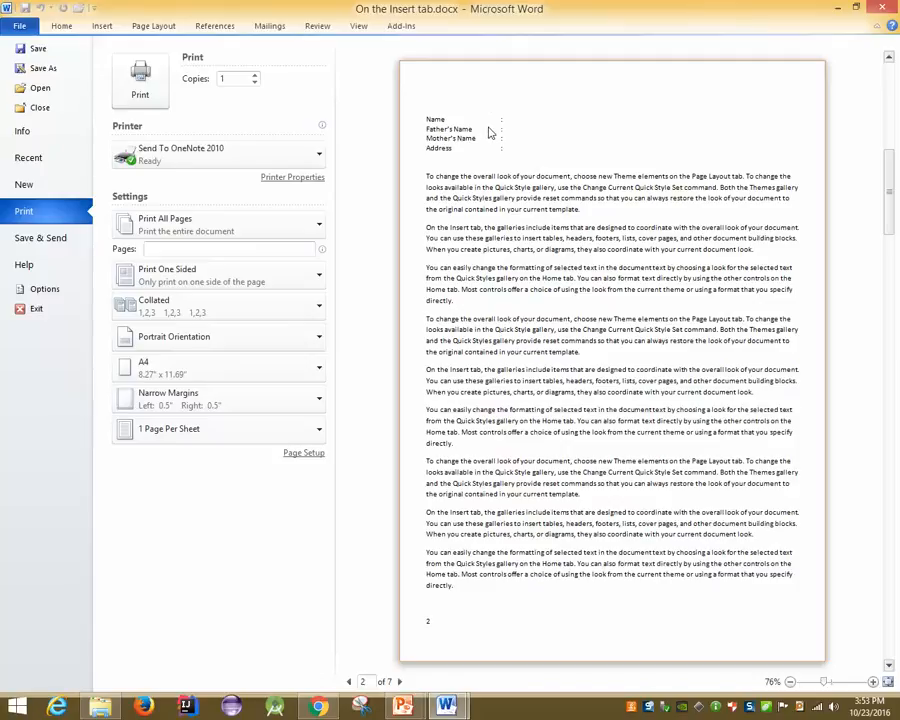
key(Escape)
click(441, 69)
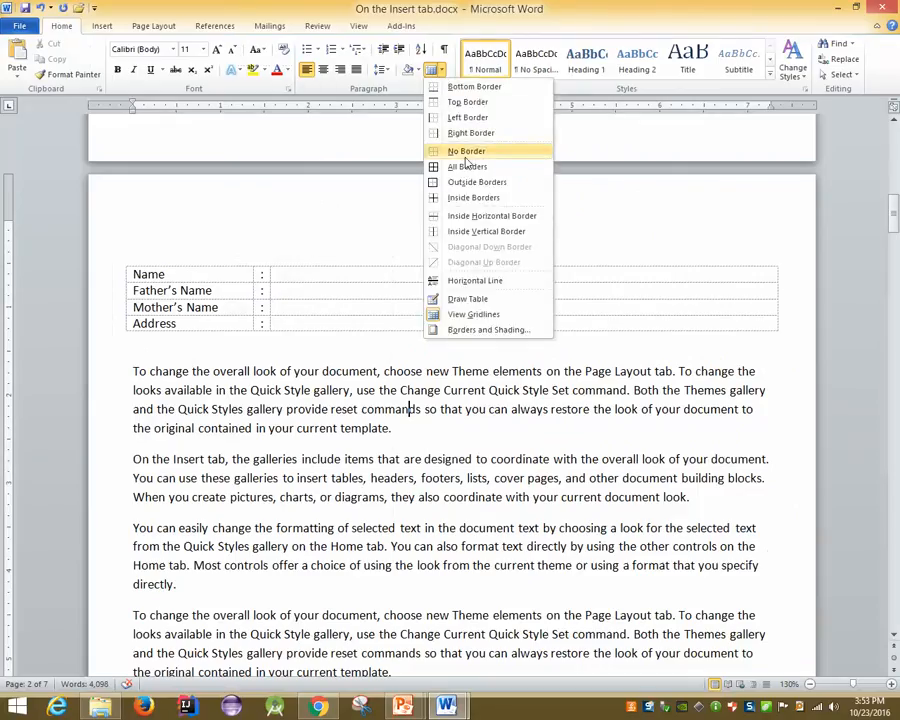
click(356, 332)
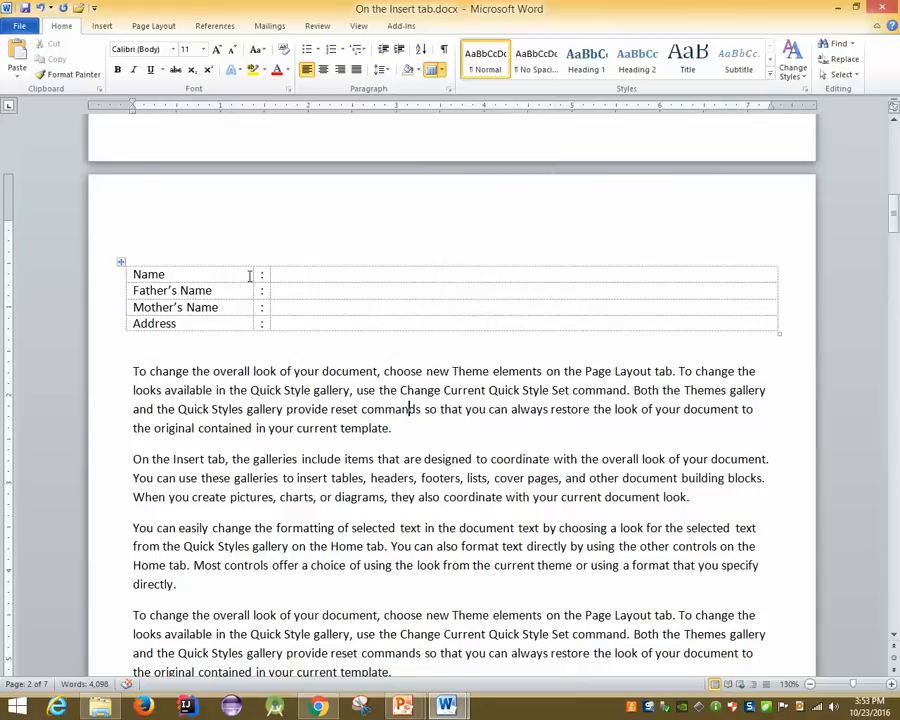
click(121, 262)
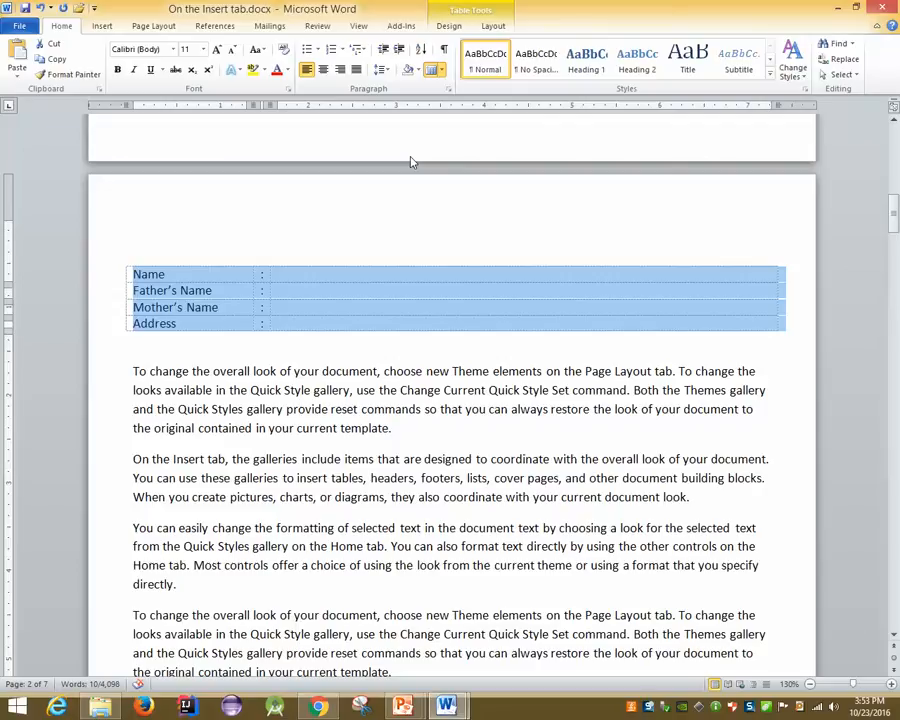
click(344, 348)
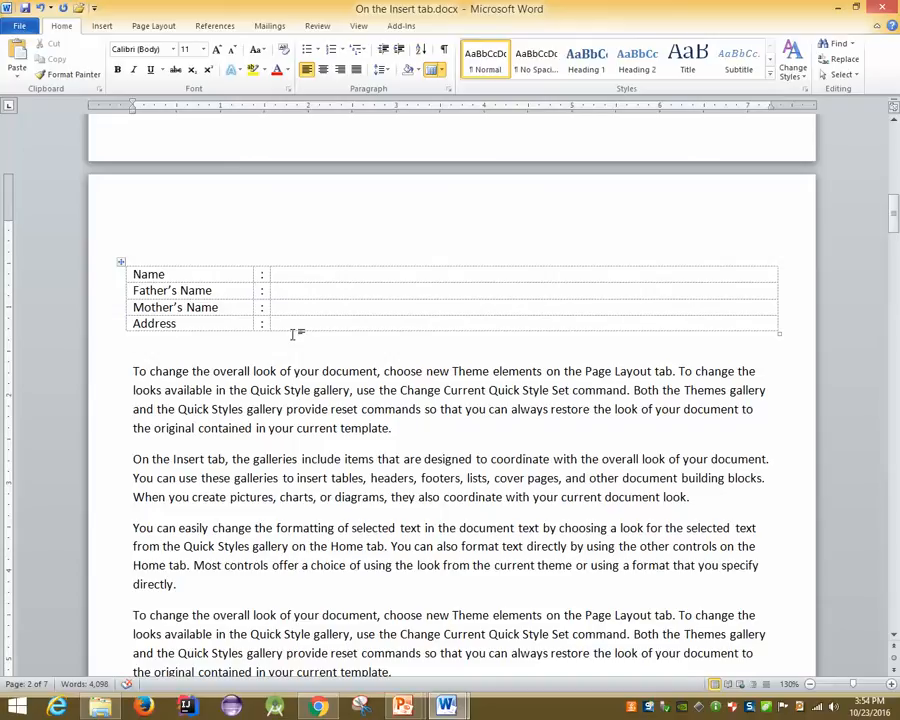
Insert a one-row, two-column table at the top of page 1
scroll(295, 333, up, 15)
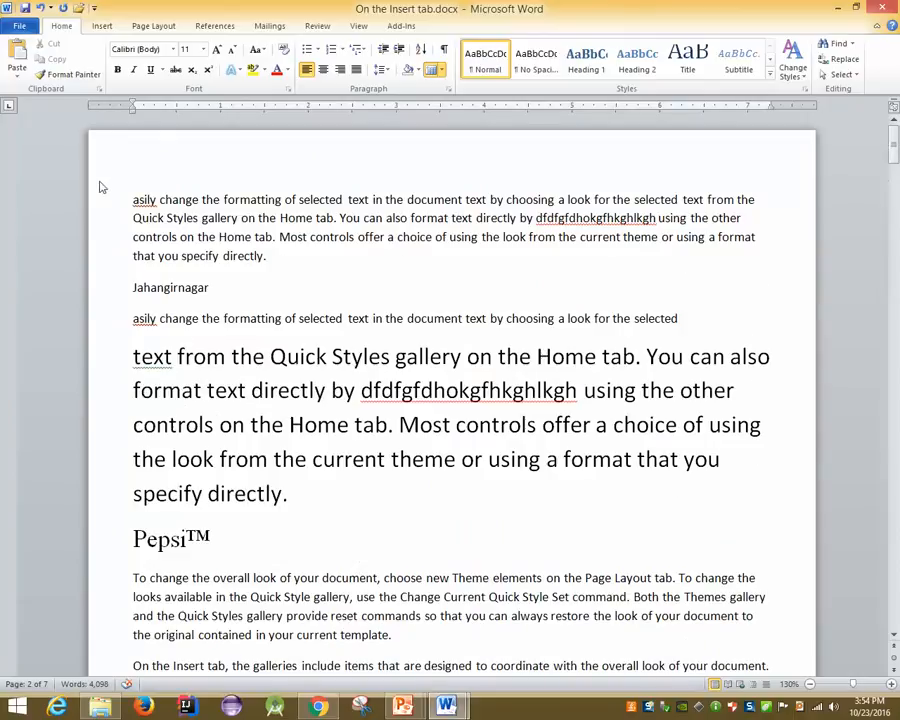
scroll(133, 204, up, 1)
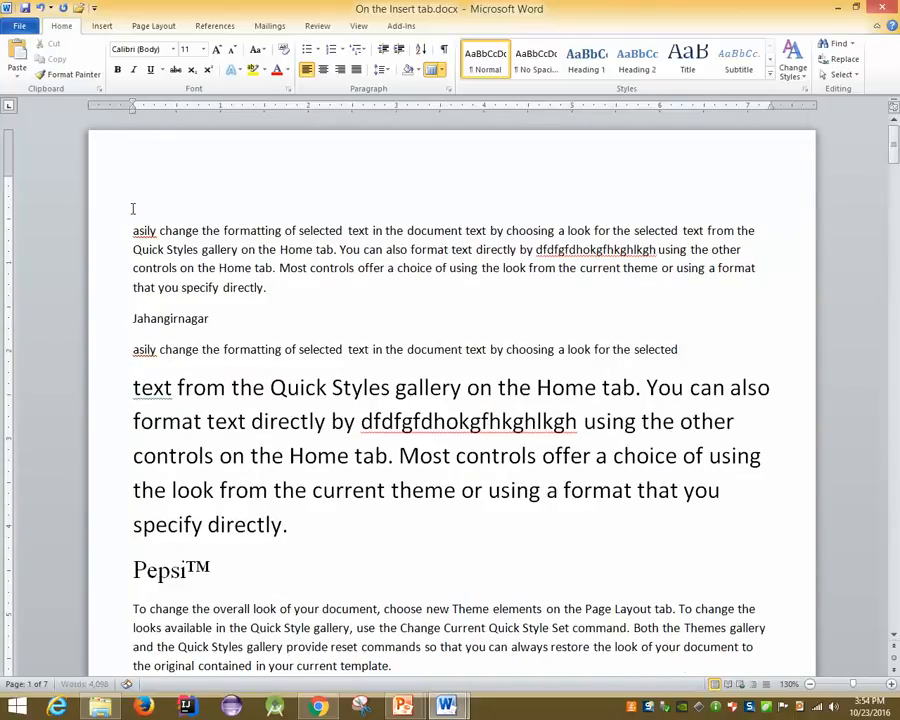
click(101, 26)
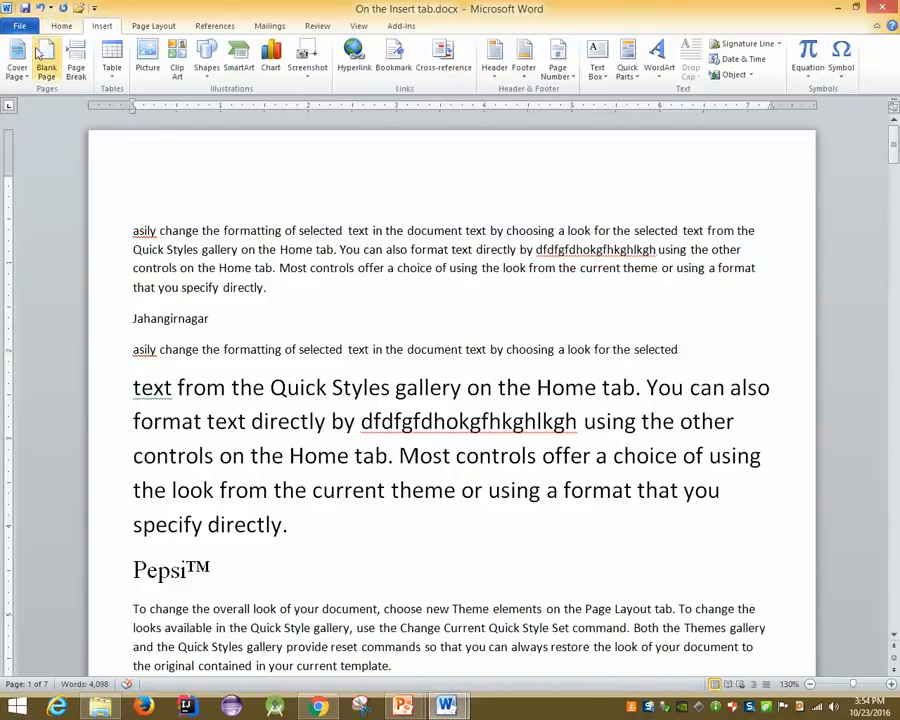
click(112, 60)
click(122, 117)
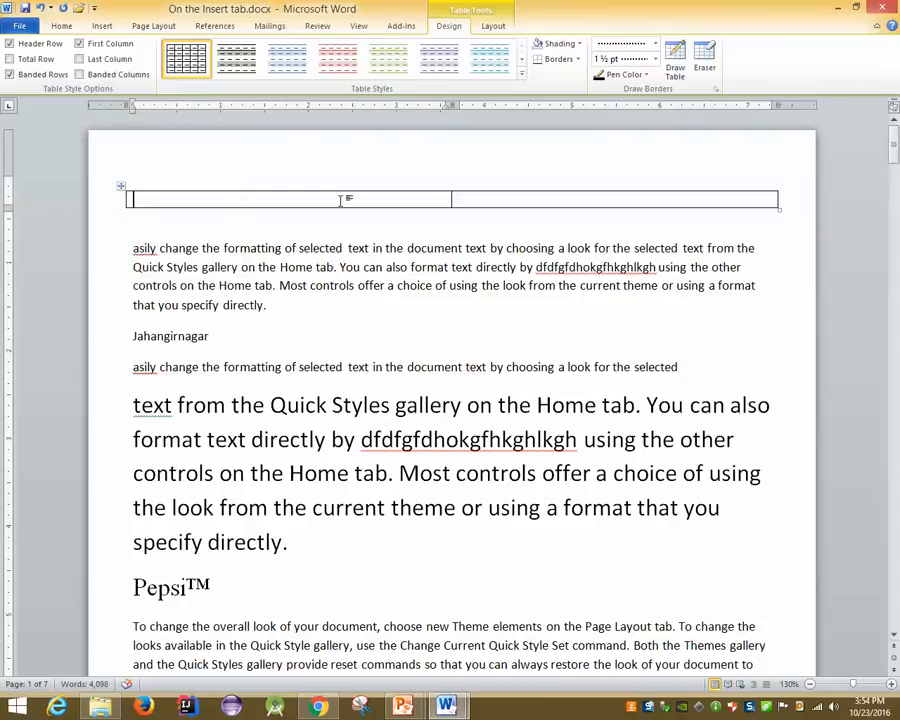
Type 'Ref......' in the left cell and right-aligned 'Date: 10 October 23, 2016' in the right
text(Ref.......)
click(577, 204)
text(Date)
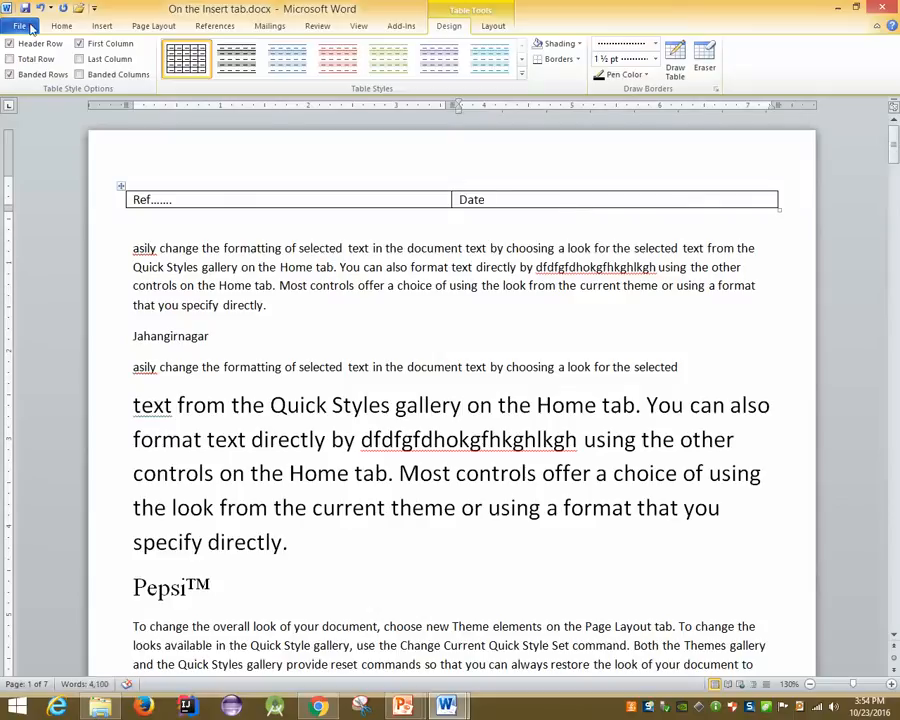
click(61, 25)
click(340, 69)
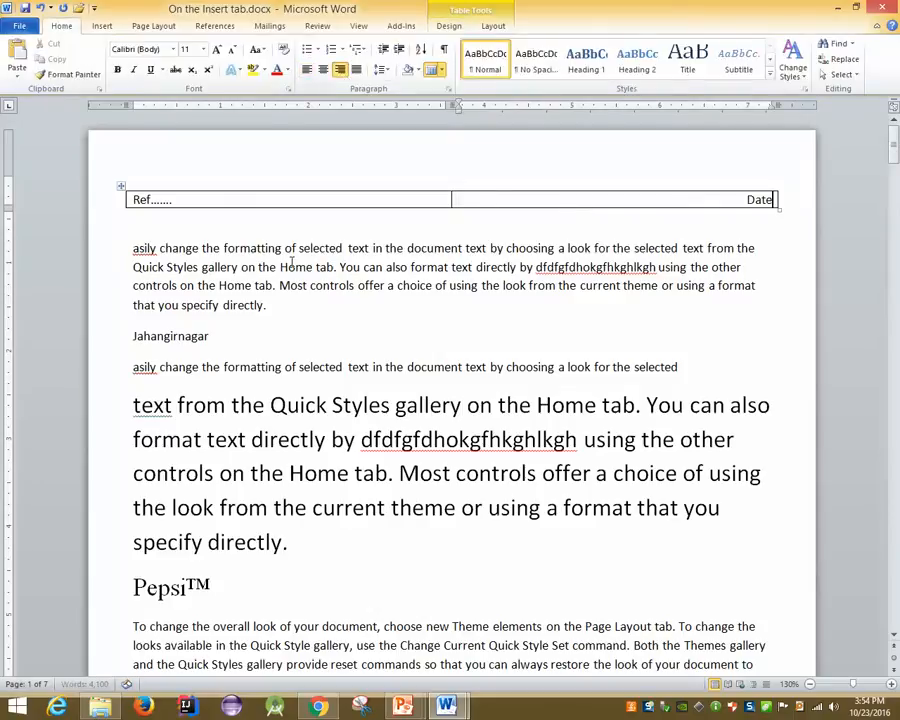
text(: )
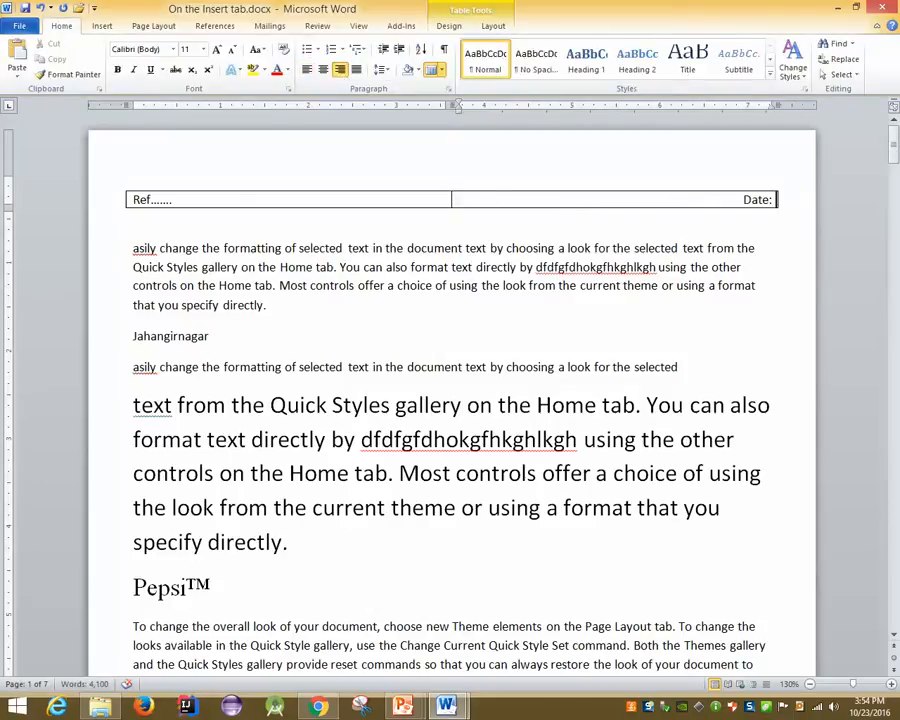
text(10)
text(October)
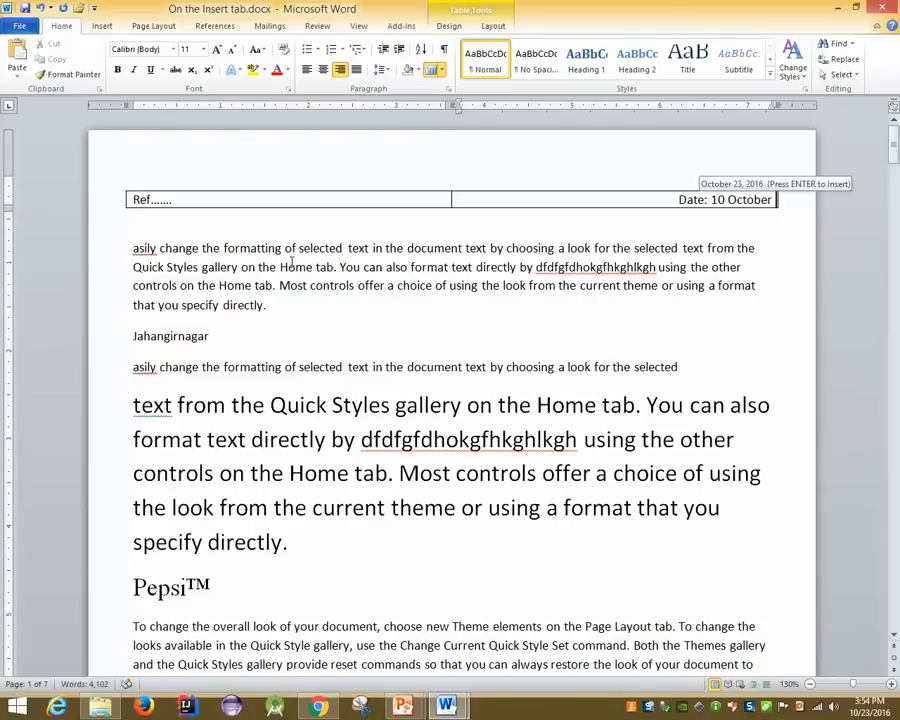
key(Return)
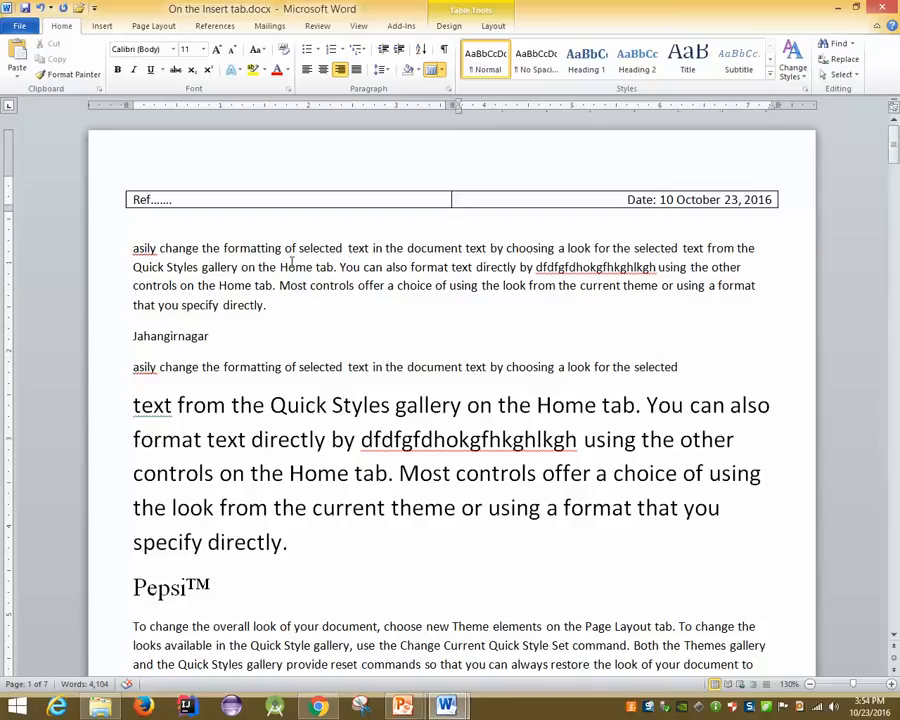
Set the Ref/Date table to No Border, then bring the 'MS Word 2010: Table' slide show forward
click(119, 184)
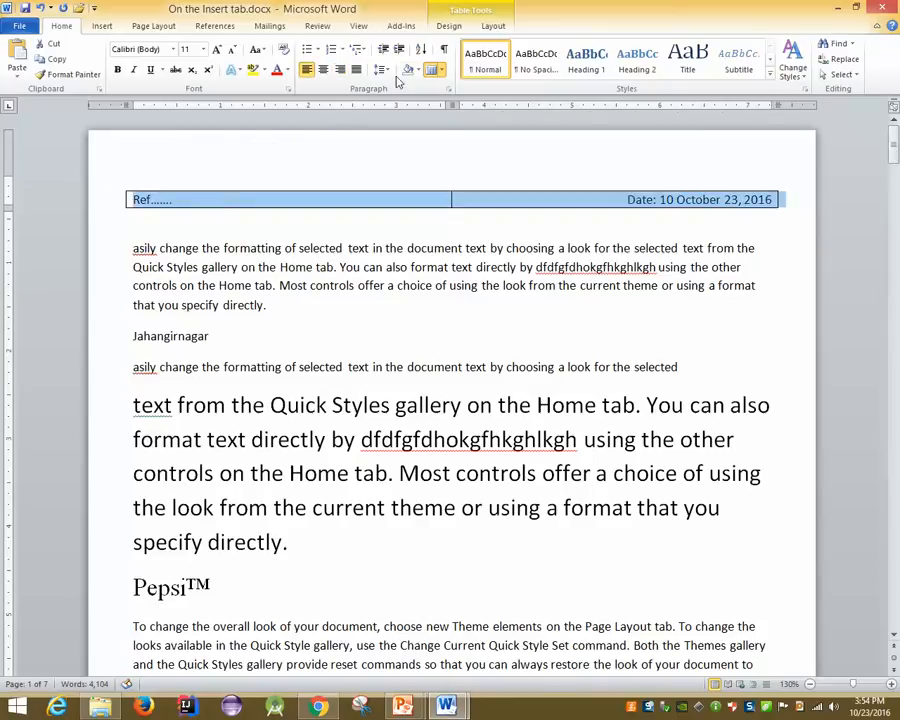
click(440, 70)
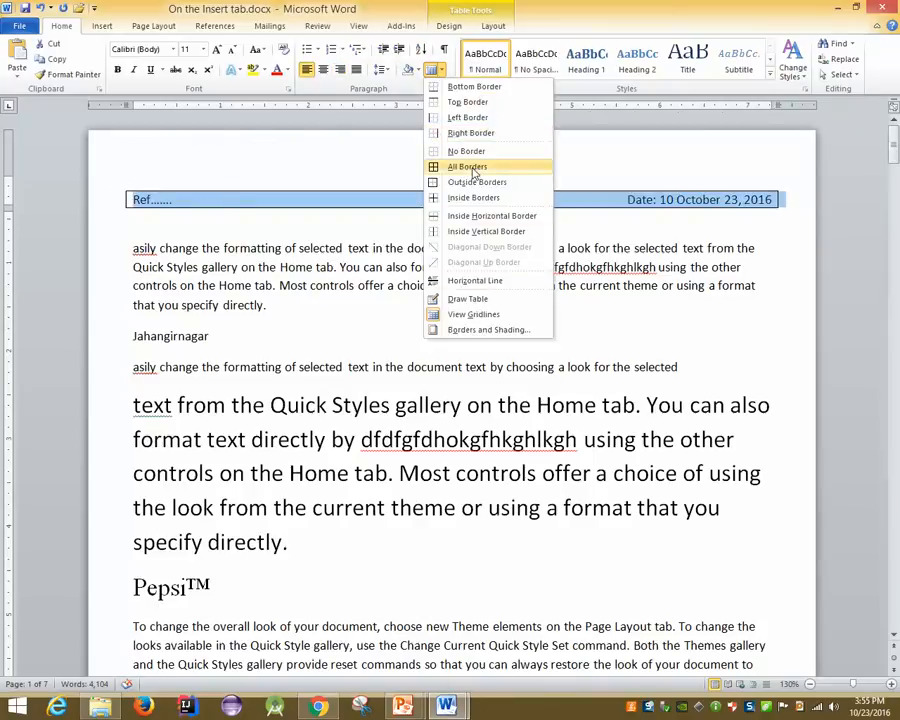
click(466, 151)
click(252, 332)
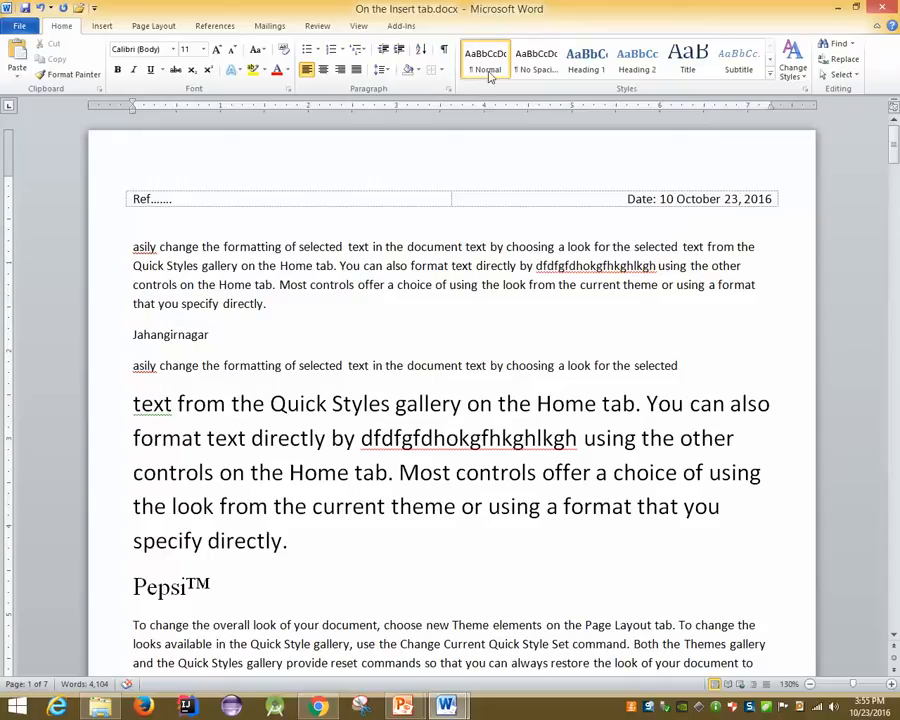
click(770, 106)
click(465, 630)
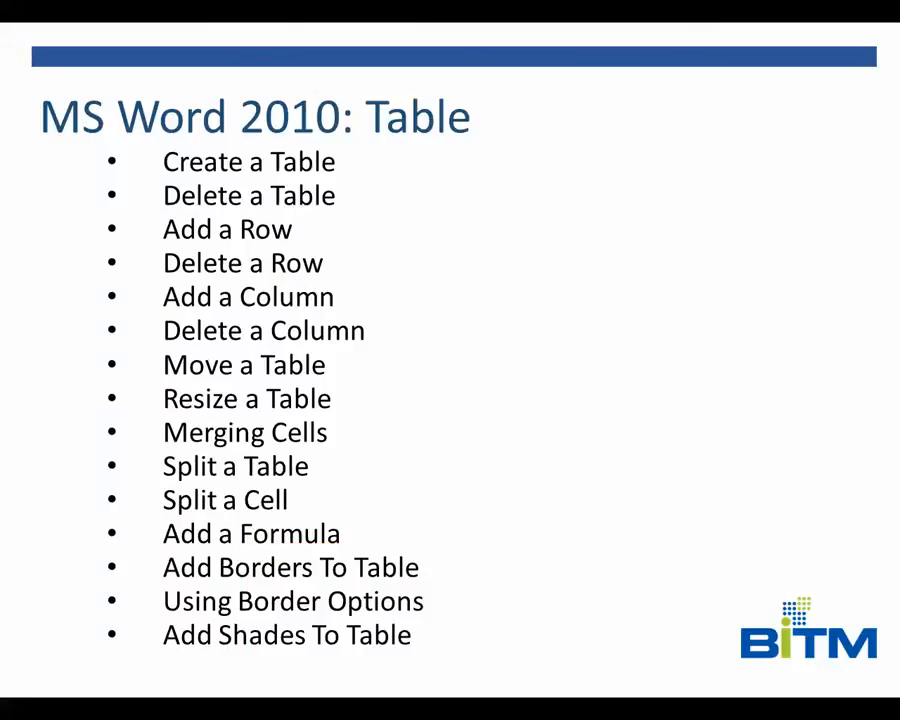
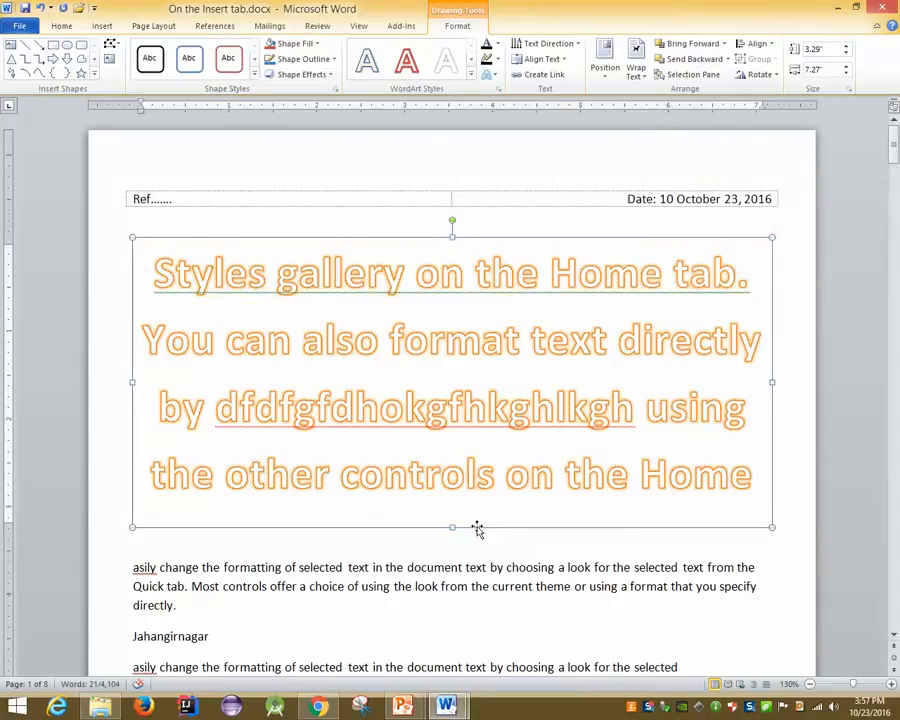
Undo the WordArt back to plain paragraph text, view the slide show, then return to Word
key(ctrl+z)
mouse_move(455, 662)
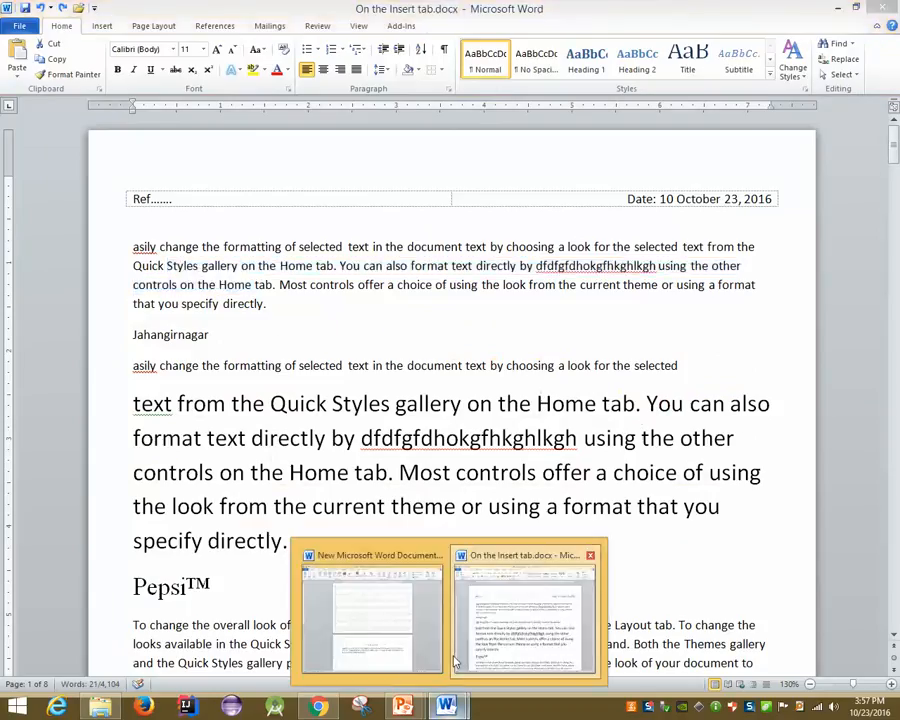
click(496, 619)
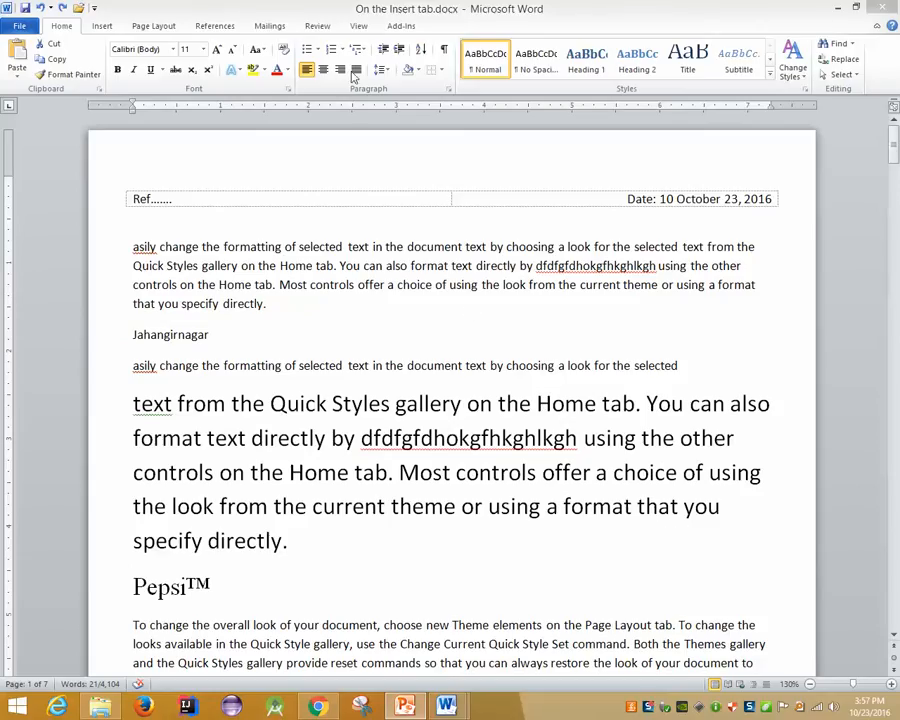
click(102, 30)
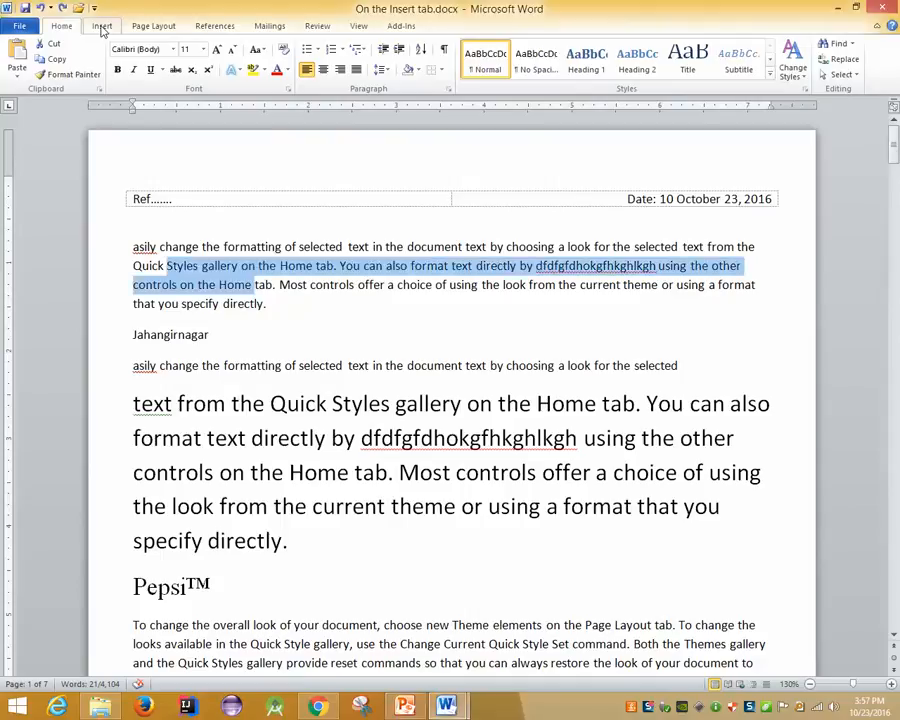
click(234, 304)
click(306, 403)
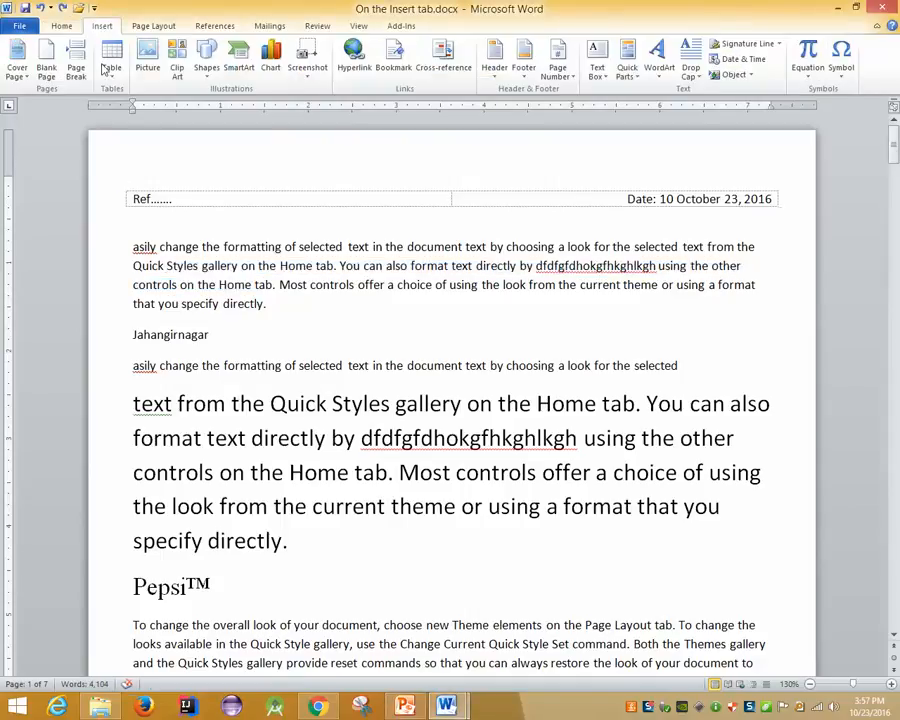
Browse the header table's Layout, Design and Table Styles options, then scroll to page 2's details table
click(121, 186)
click(493, 27)
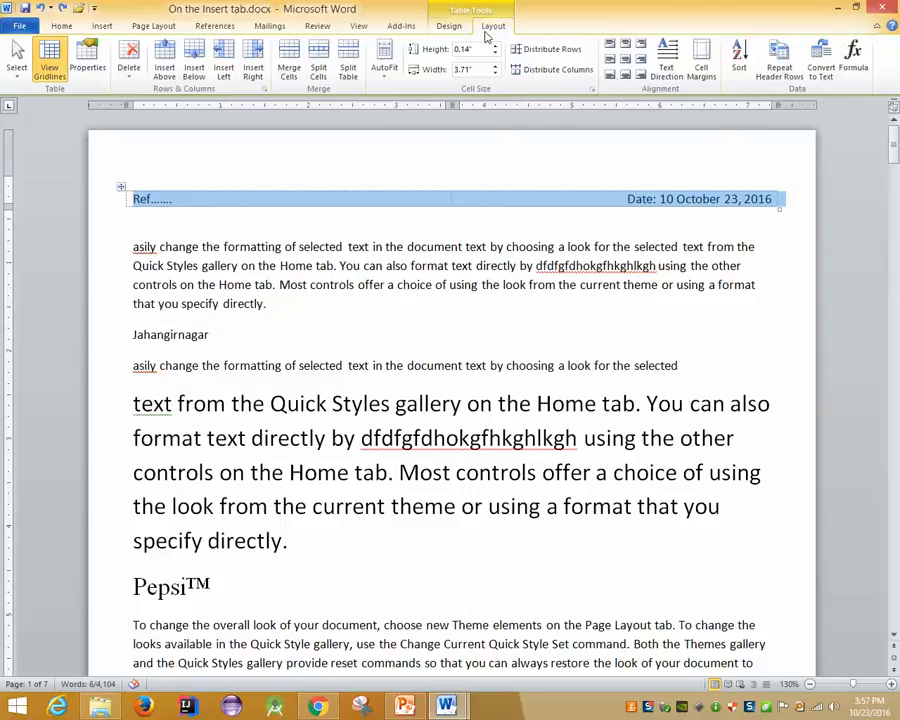
click(452, 27)
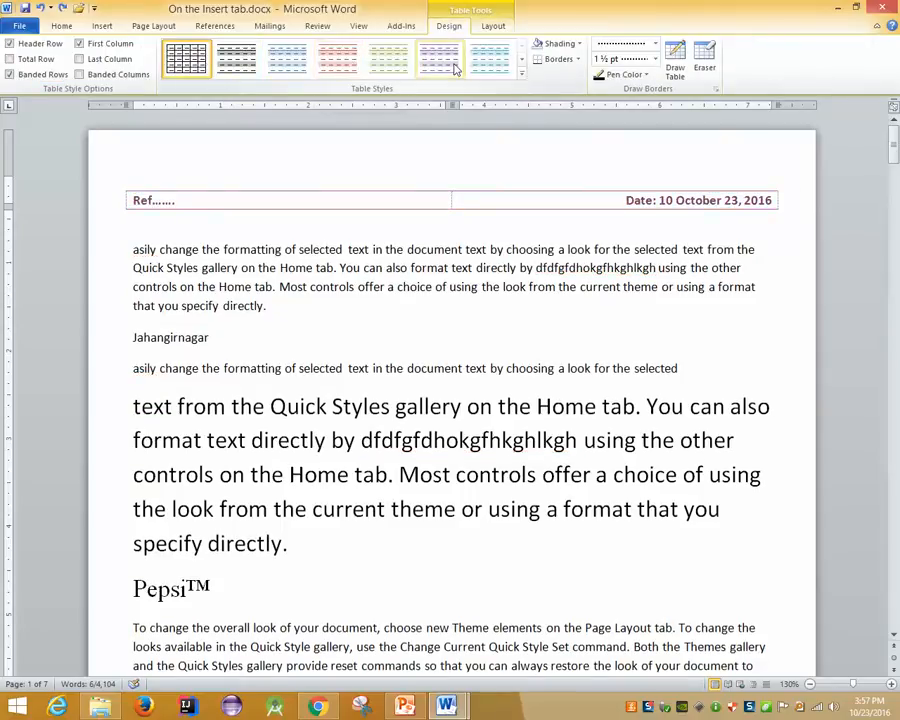
click(521, 73)
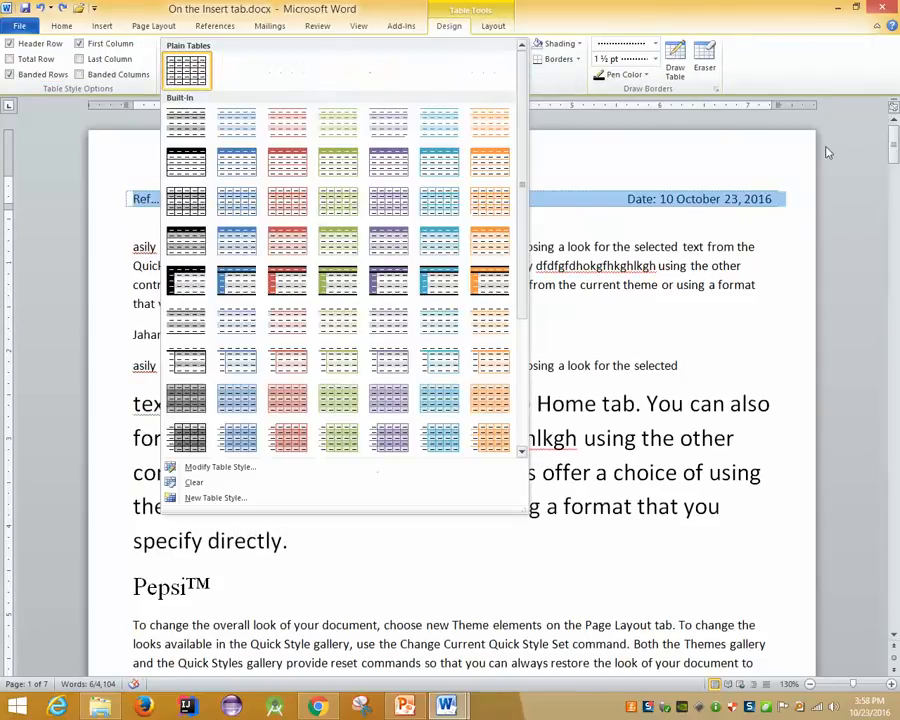
click(750, 76)
click(703, 62)
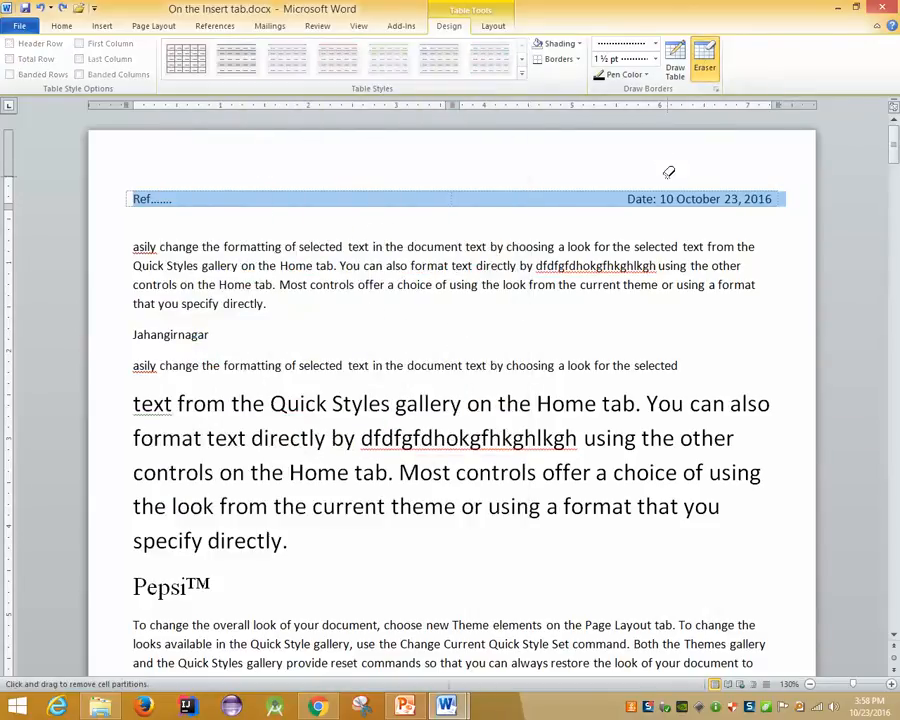
key(Escape)
click(591, 202)
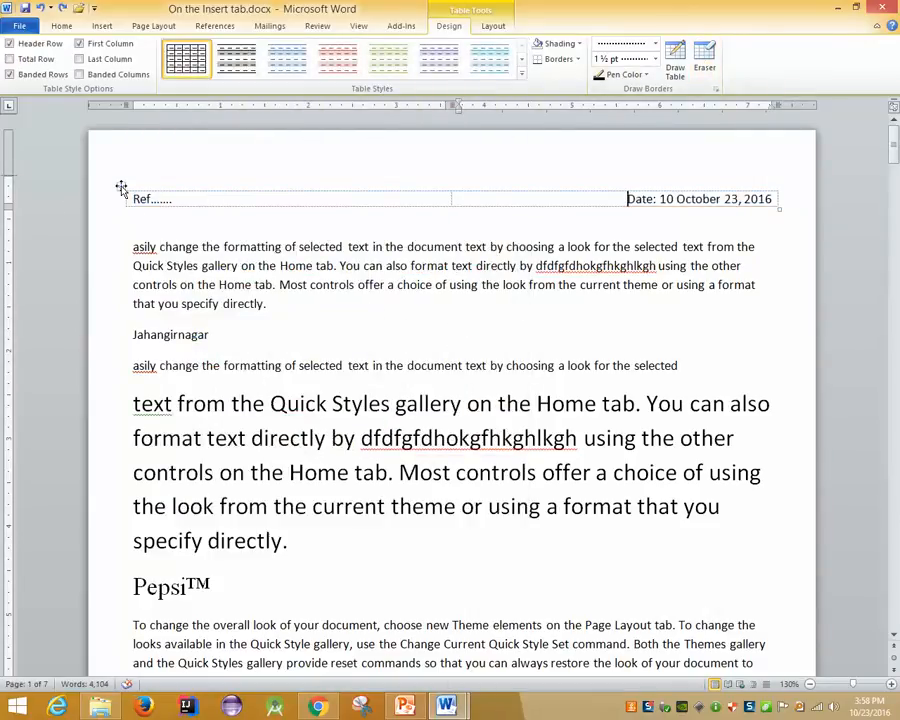
scroll(195, 251, down, 15)
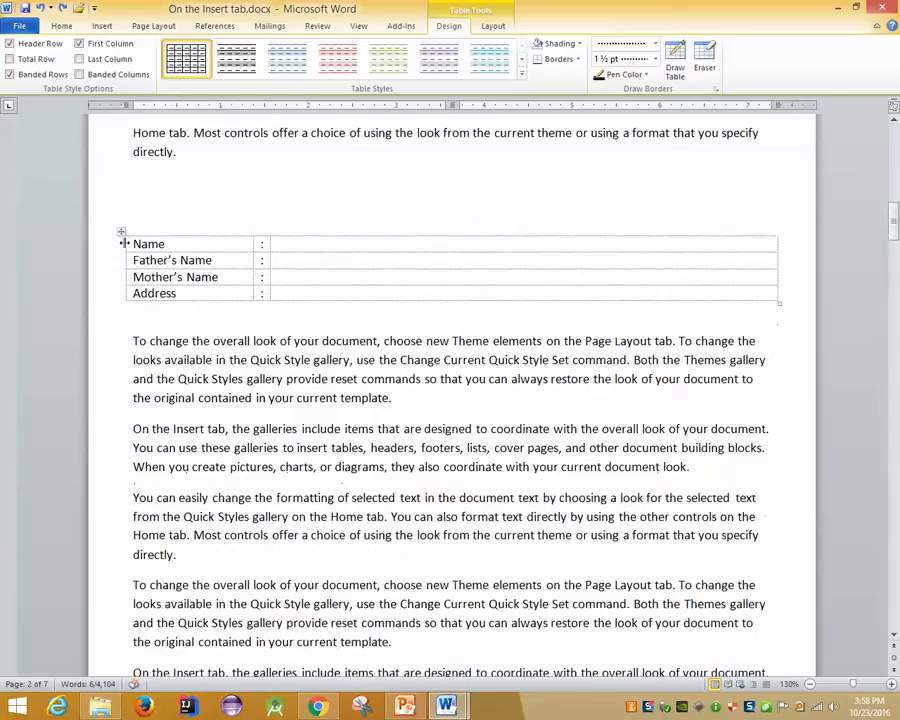
Apply All Borders to every cell of the Name/Address details table
click(130, 212)
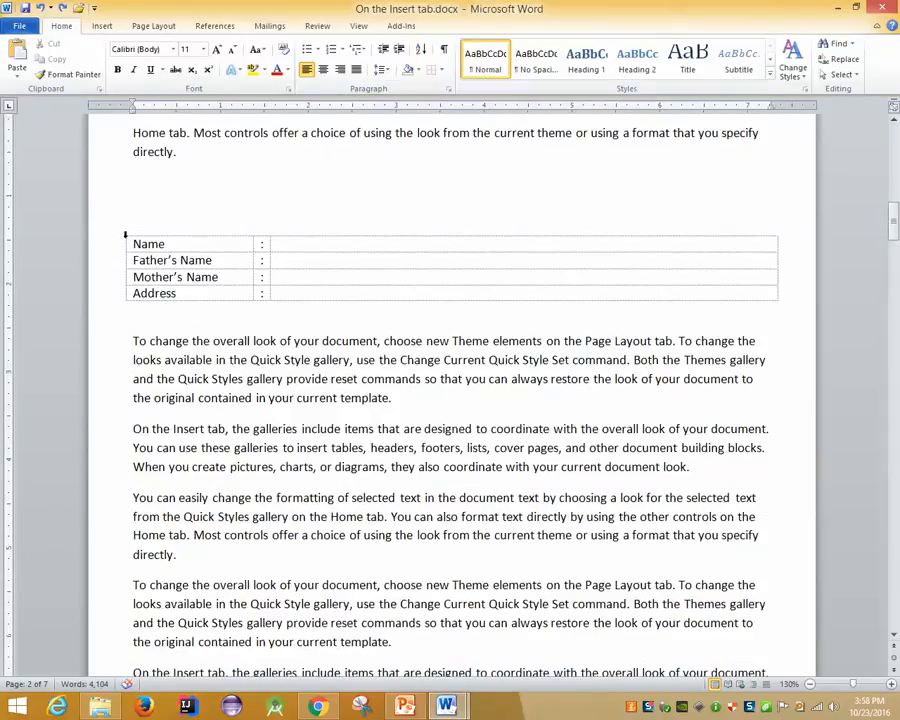
click(121, 232)
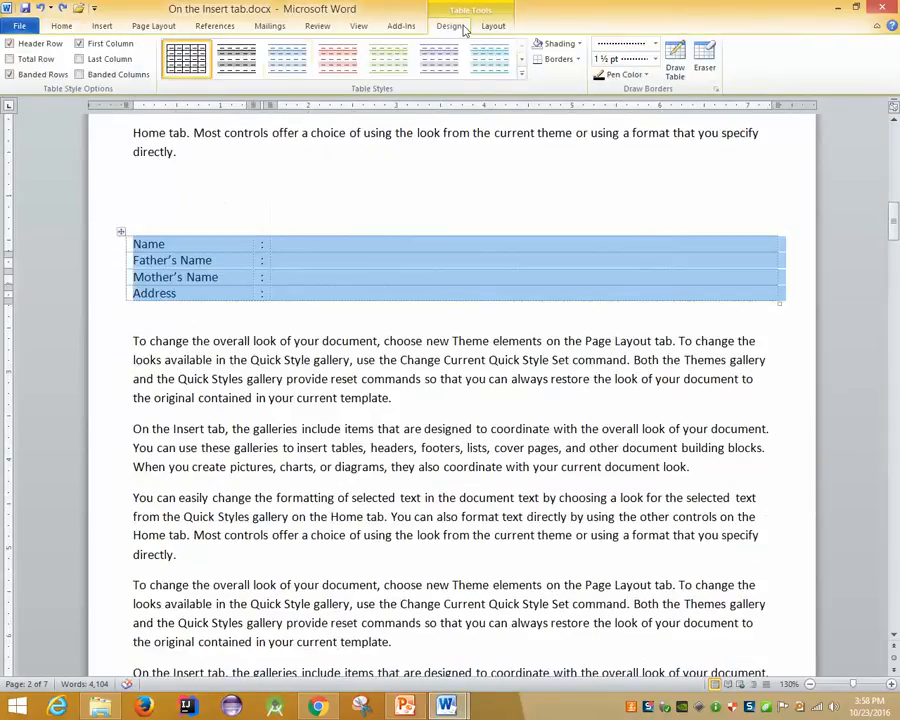
click(577, 59)
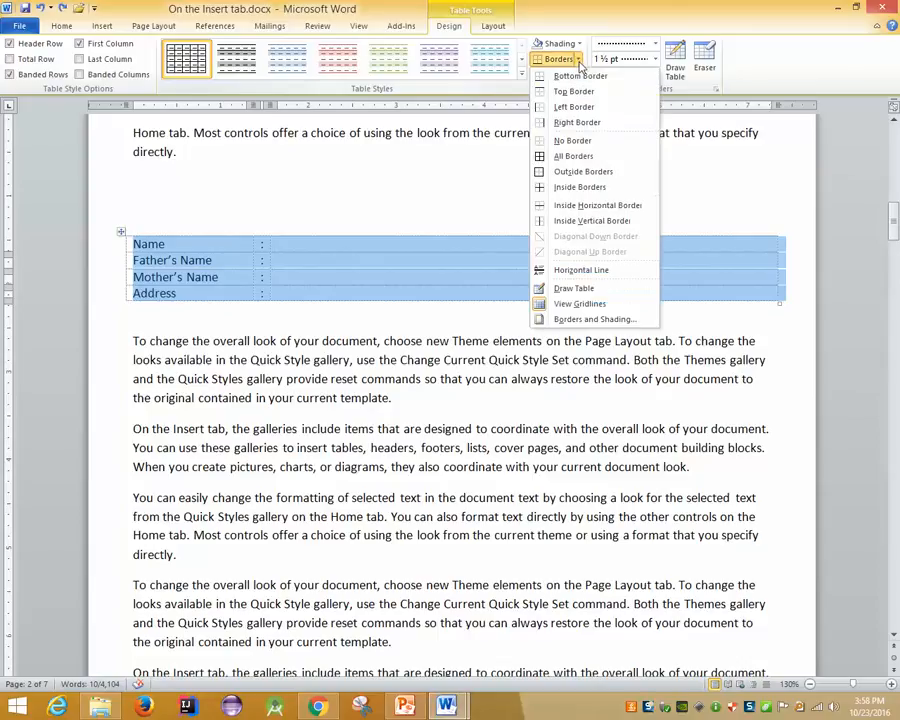
click(566, 160)
click(341, 326)
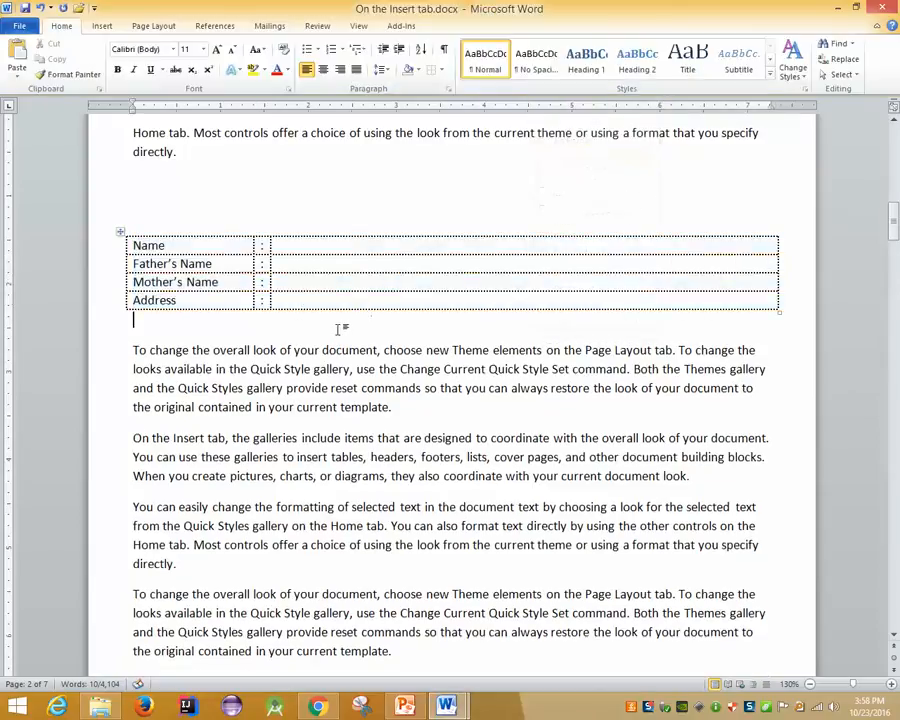
Set a solid 1½ pt border line and reapply All Borders to the details table
click(120, 233)
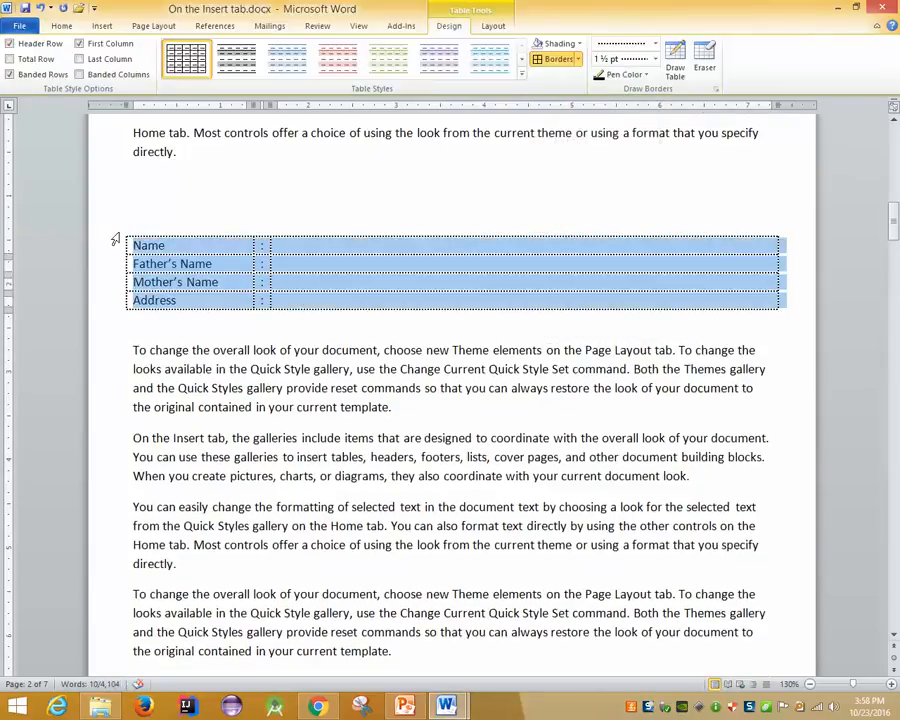
click(655, 44)
click(622, 86)
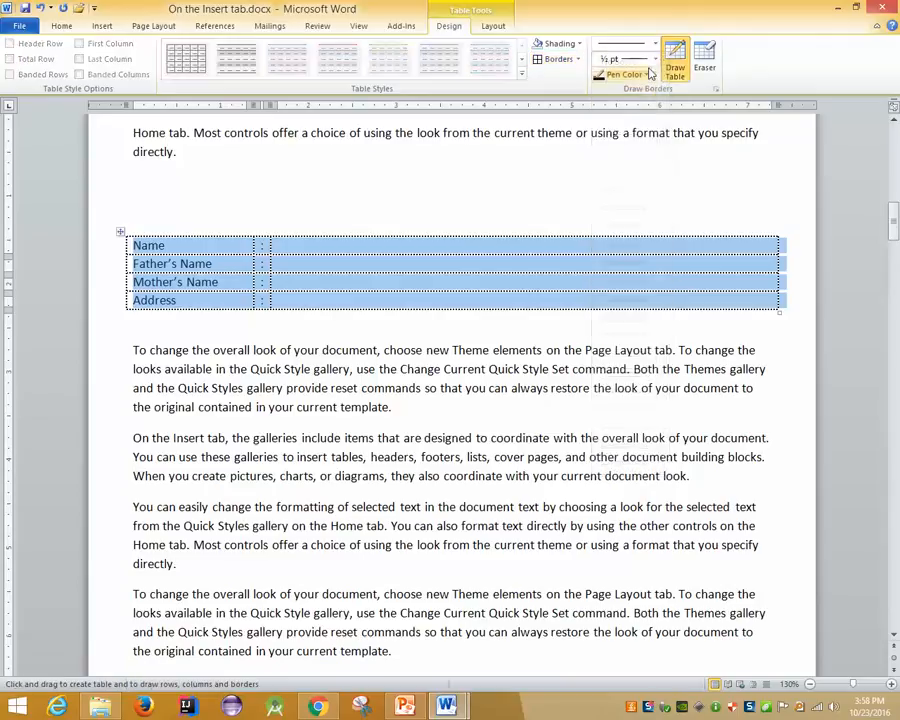
click(655, 59)
click(628, 100)
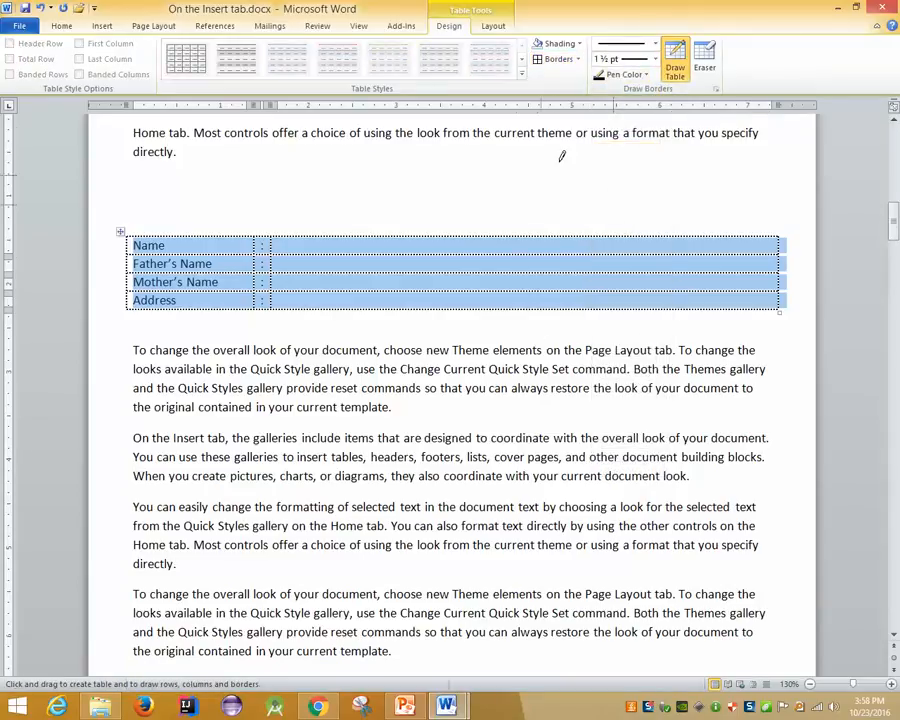
click(577, 59)
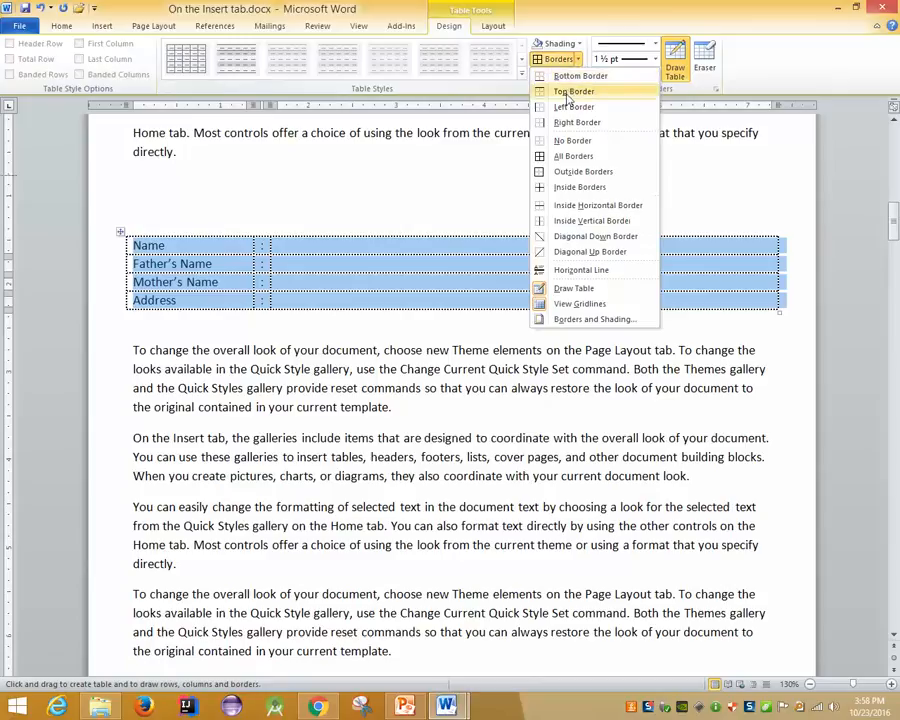
click(560, 156)
click(373, 408)
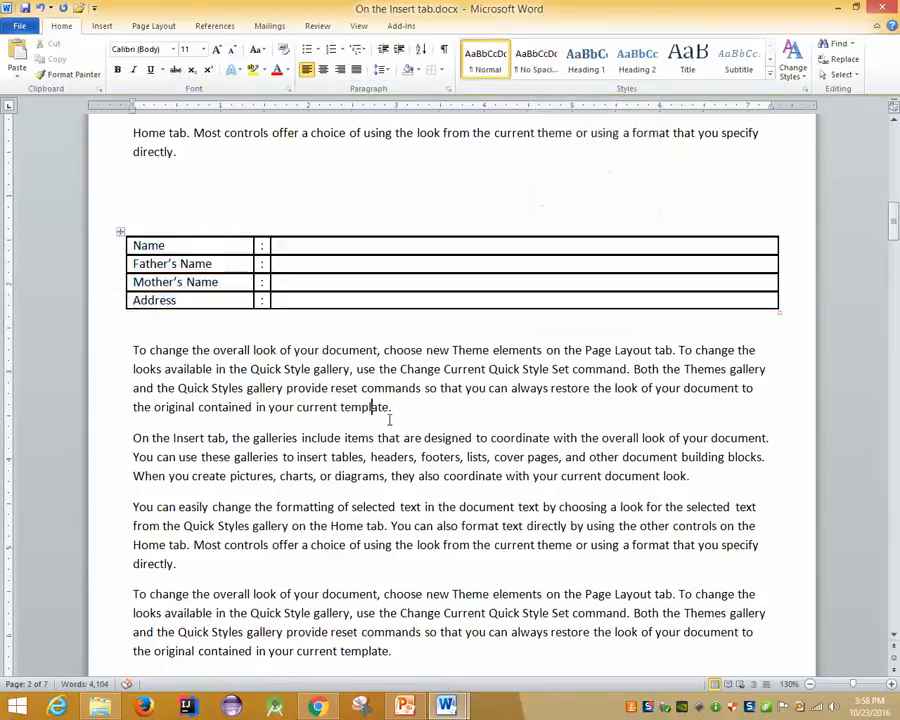
click(120, 231)
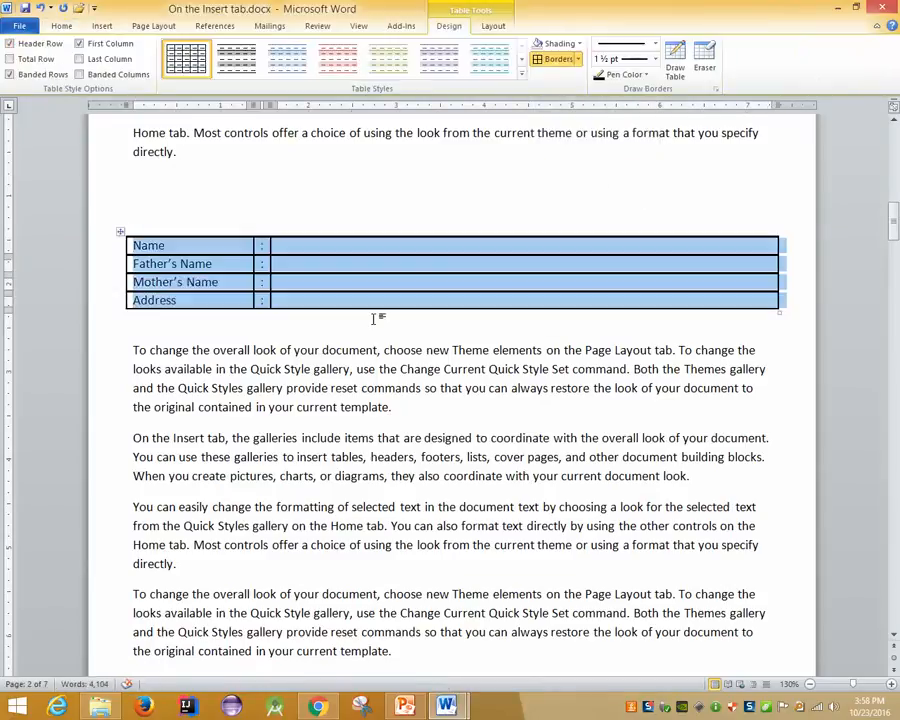
click(332, 294)
right_click(312, 292)
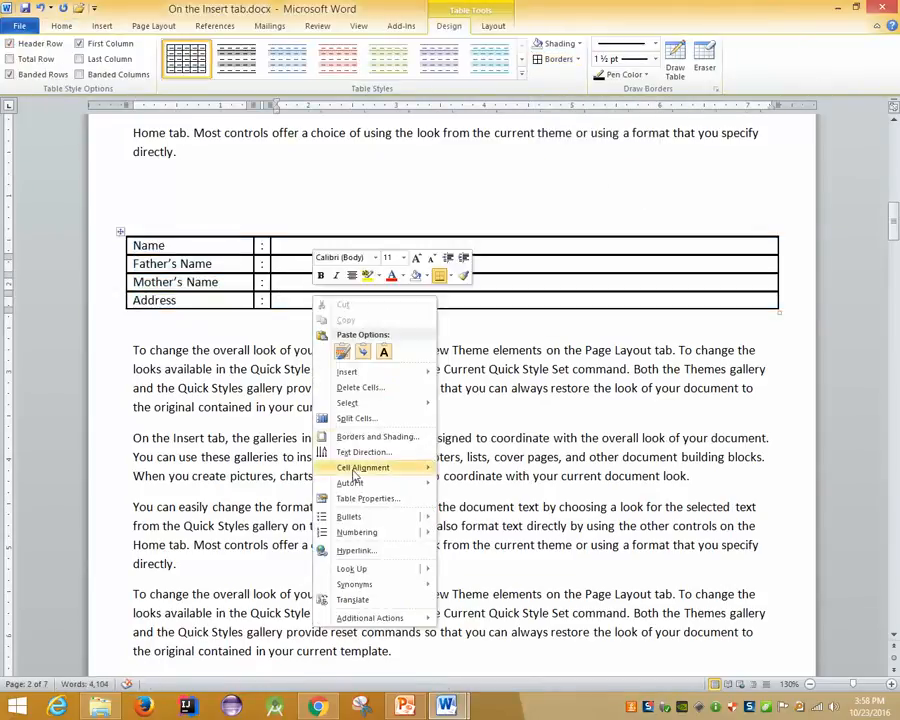
click(490, 494)
drag(285, 290, 293, 311)
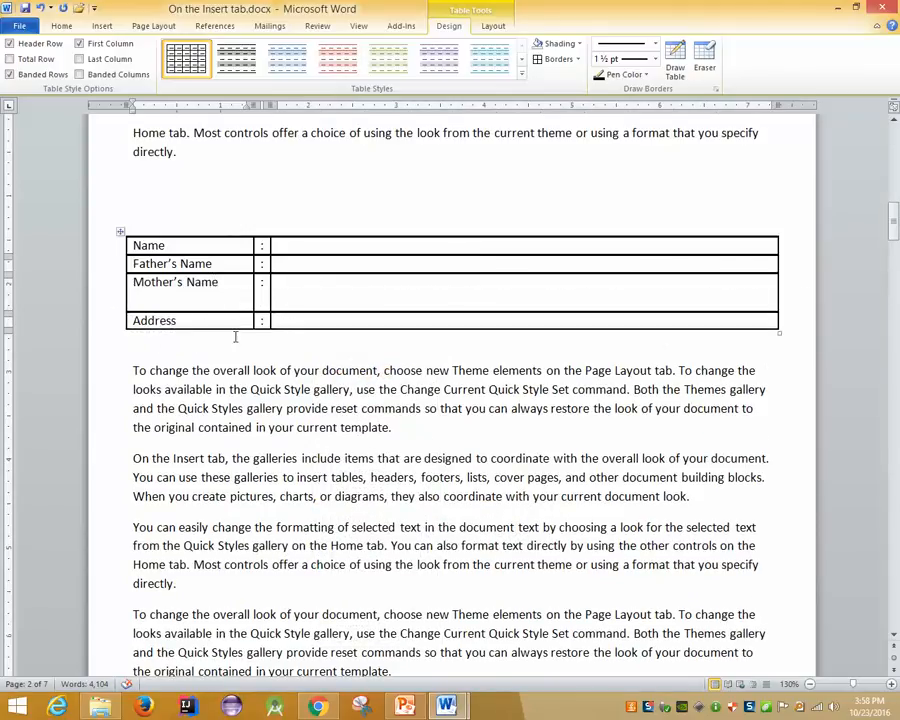
click(235, 290)
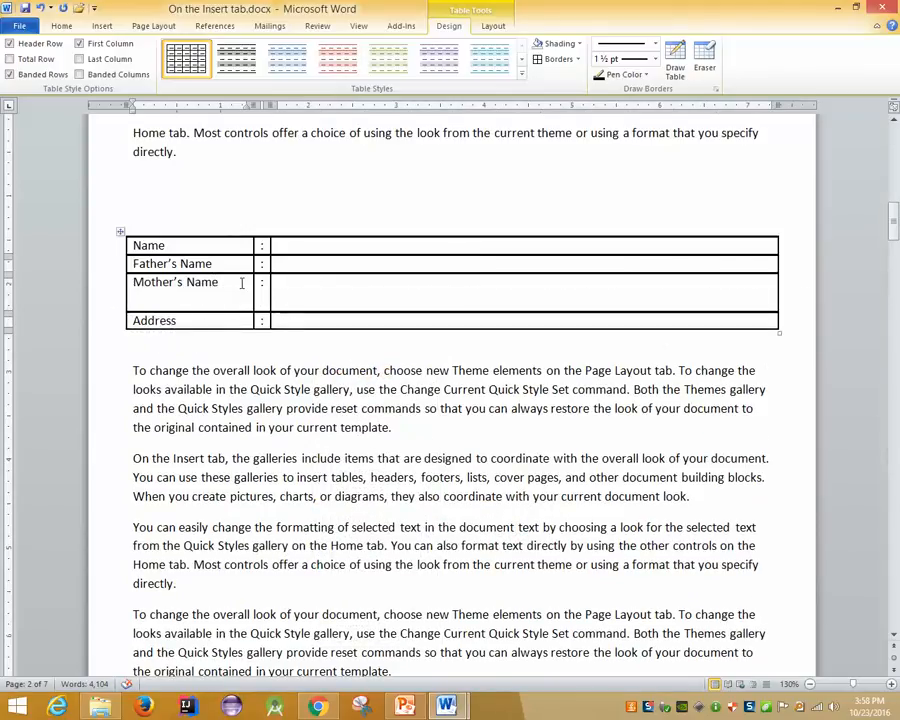
key(ctrl+z)
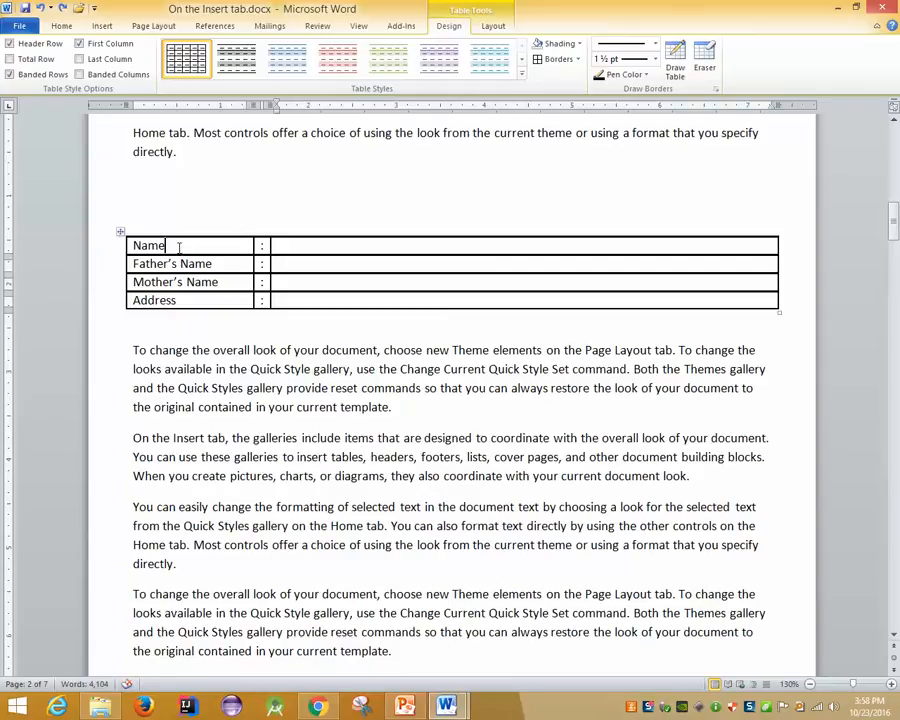
click(120, 232)
click(297, 281)
right_click(298, 283)
mouse_move(337, 468)
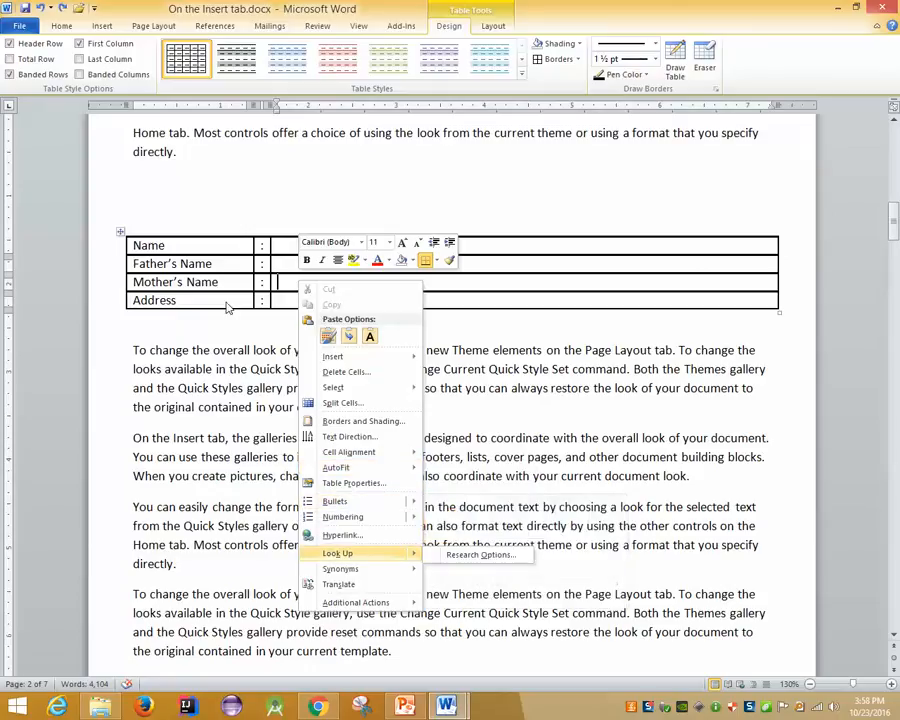
click(227, 263)
drag(134, 349, 397, 408)
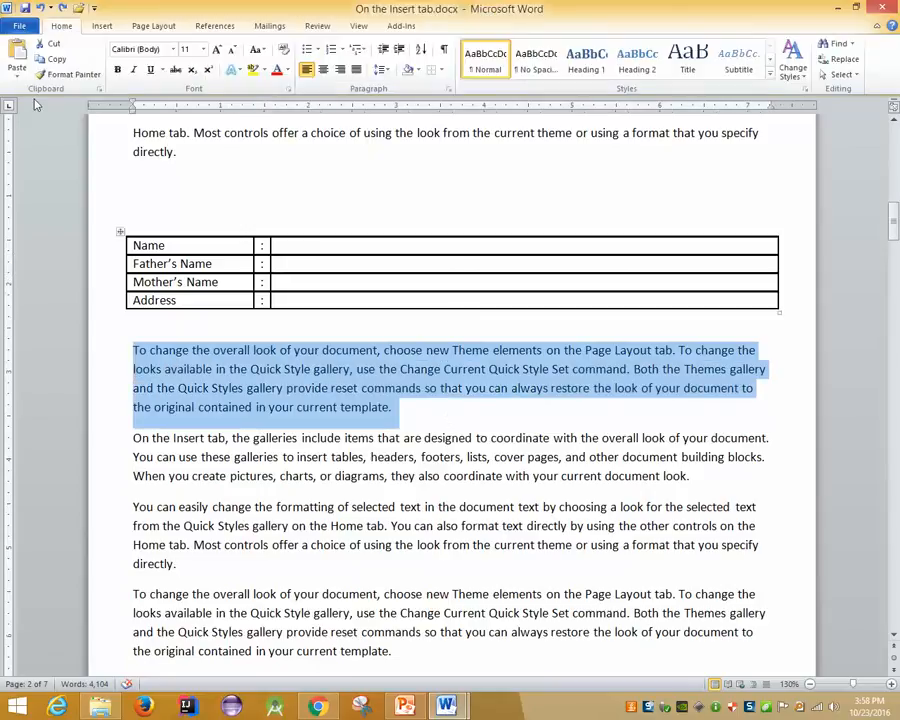
click(104, 27)
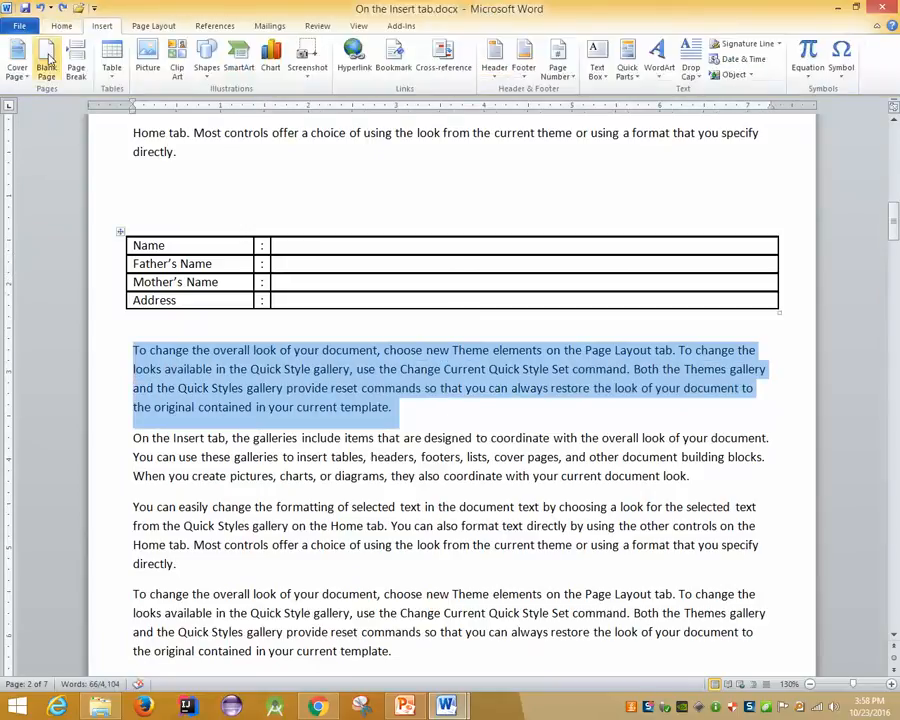
click(109, 62)
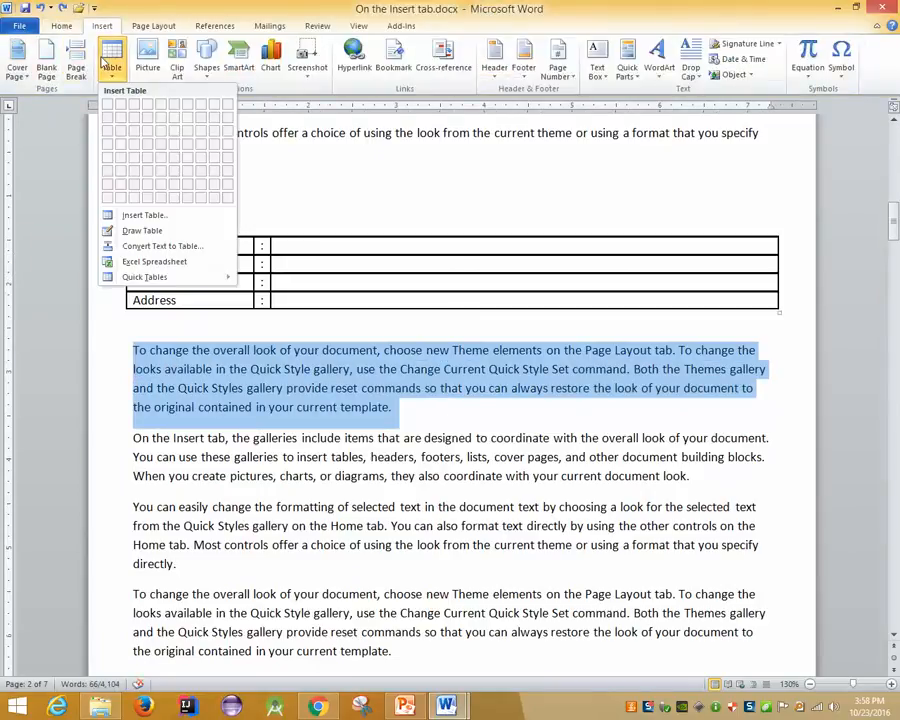
click(135, 214)
click(590, 503)
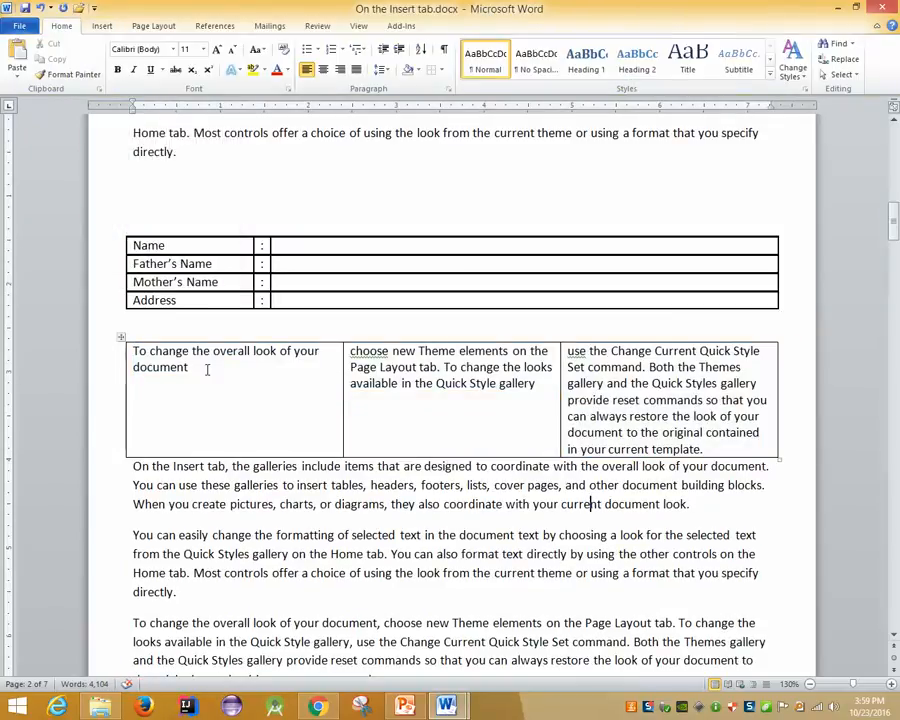
drag(186, 364, 136, 333)
click(148, 367)
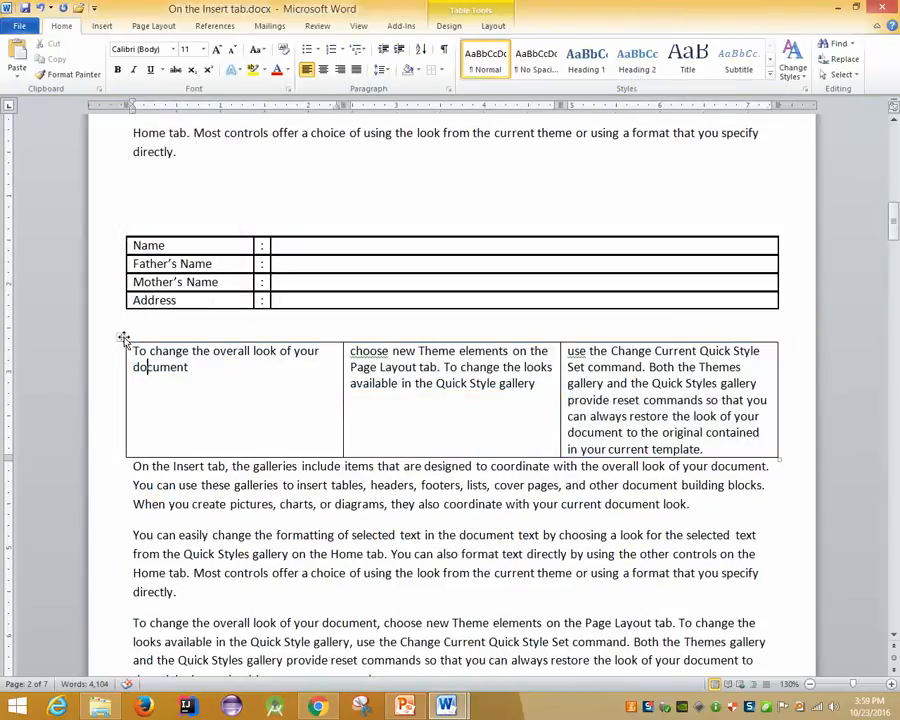
click(123, 338)
right_click(428, 391)
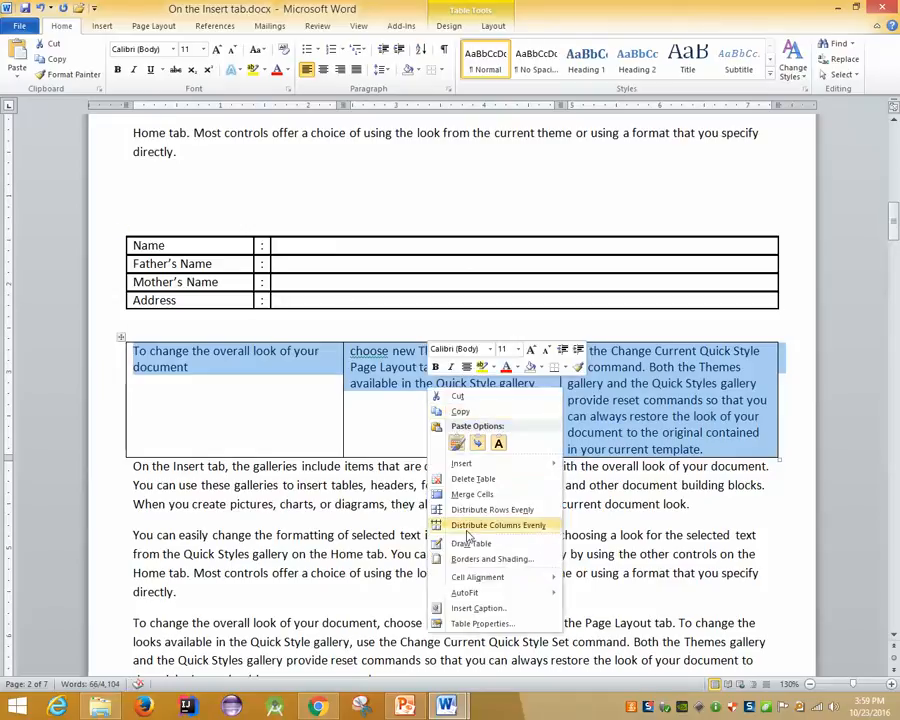
mouse_move(472, 593)
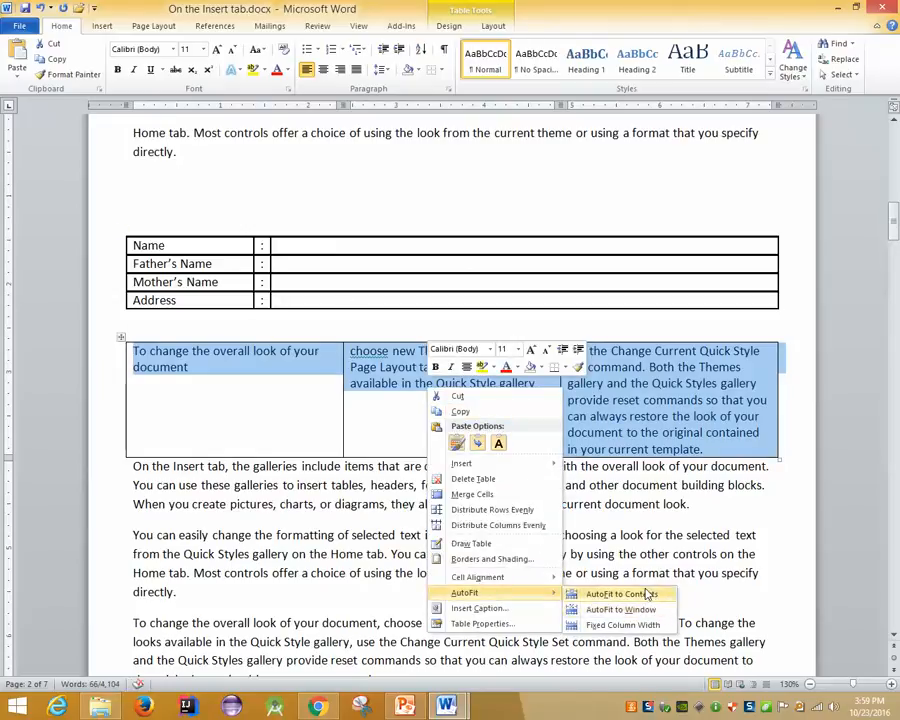
click(640, 593)
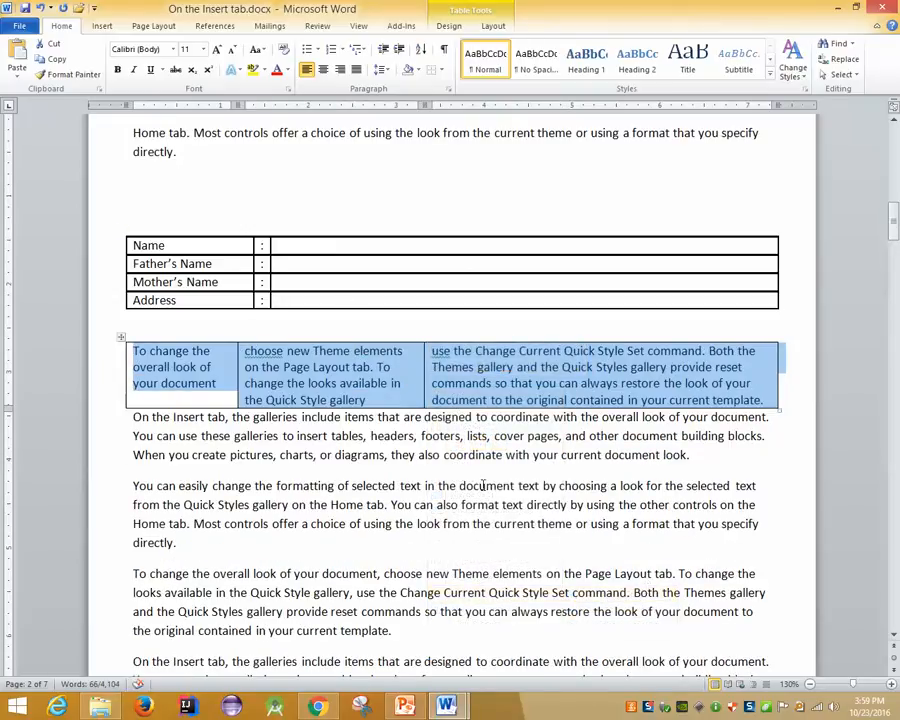
key(ctrl+z)
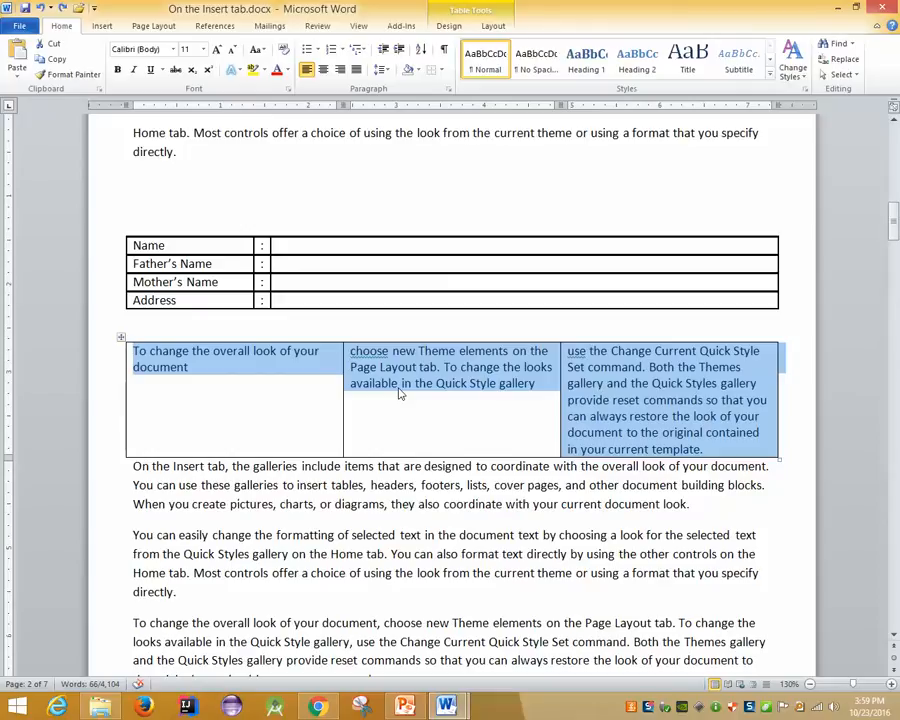
right_click(398, 393)
mouse_move(507, 597)
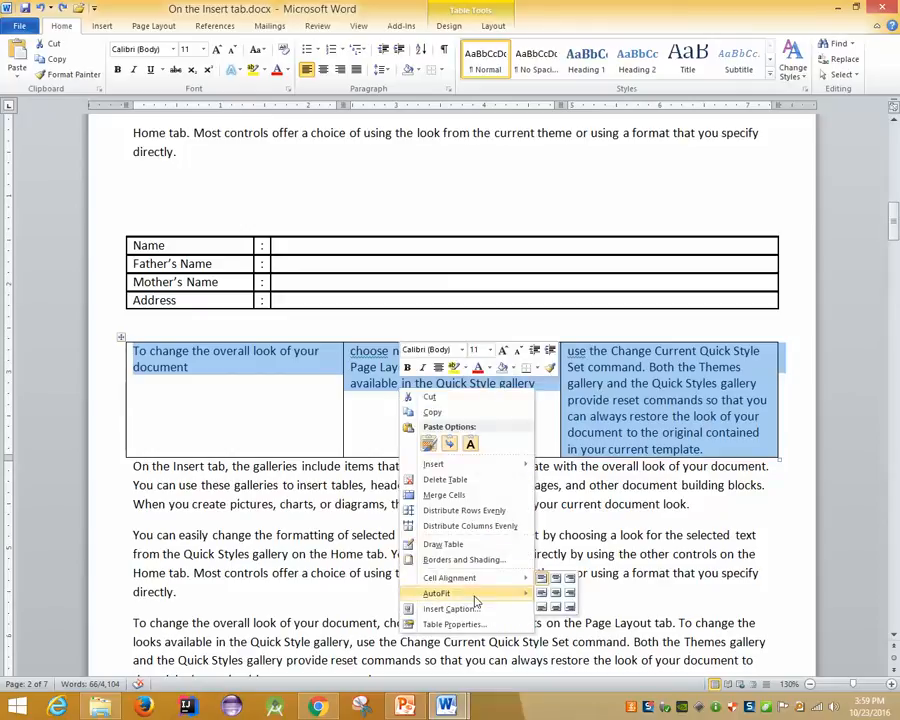
click(588, 595)
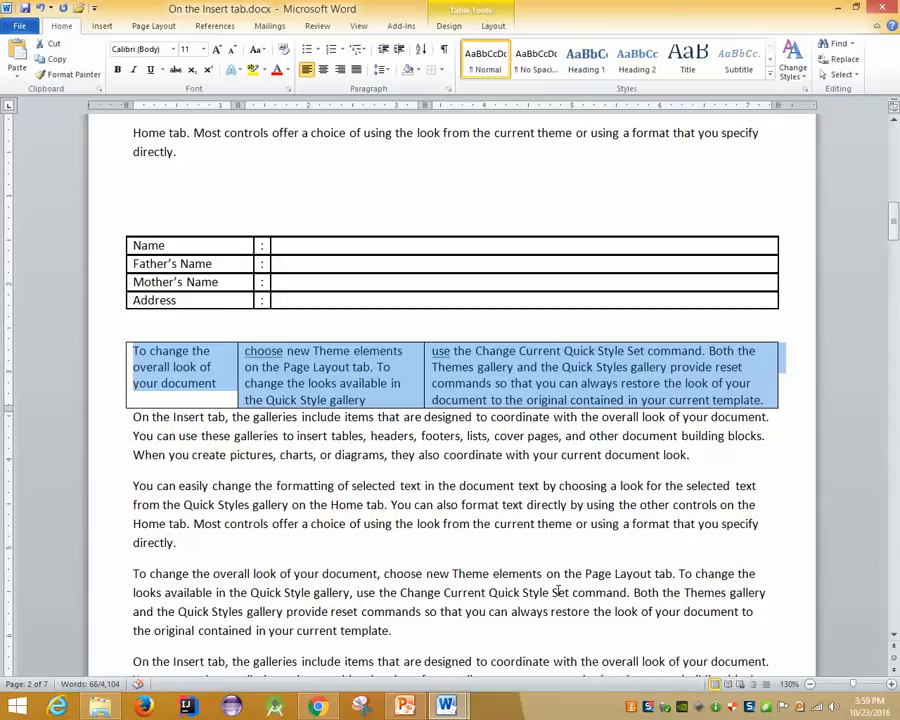
key(ctrl+z)
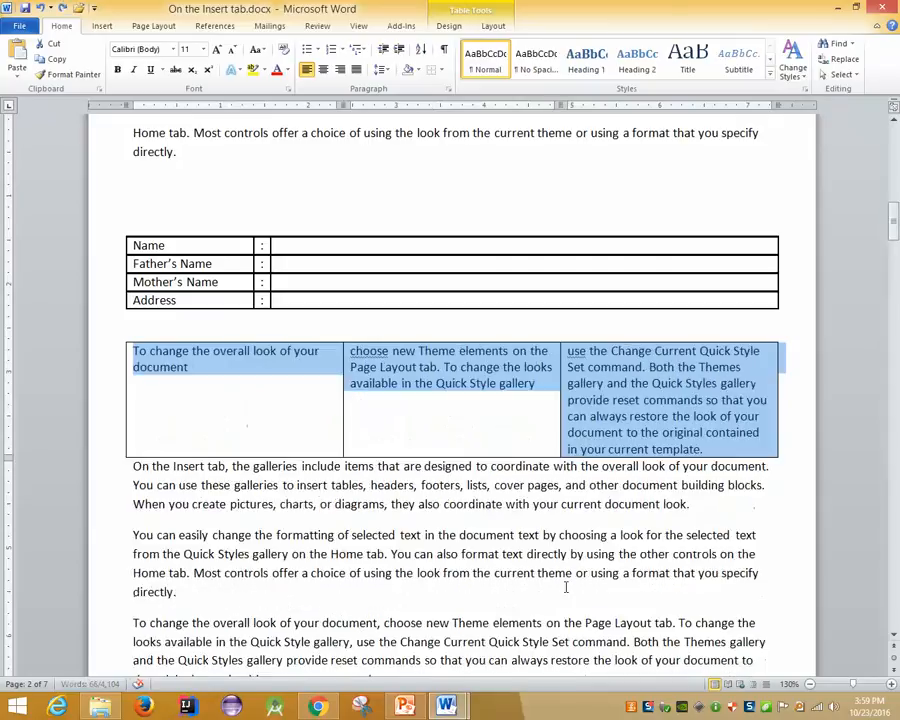
right_click(476, 381)
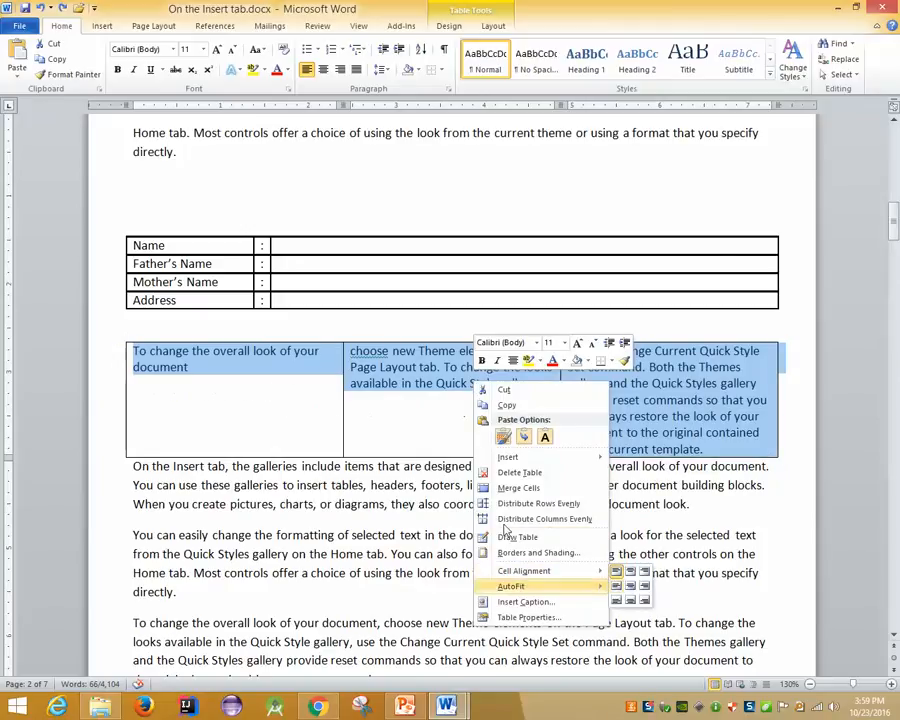
mouse_move(515, 586)
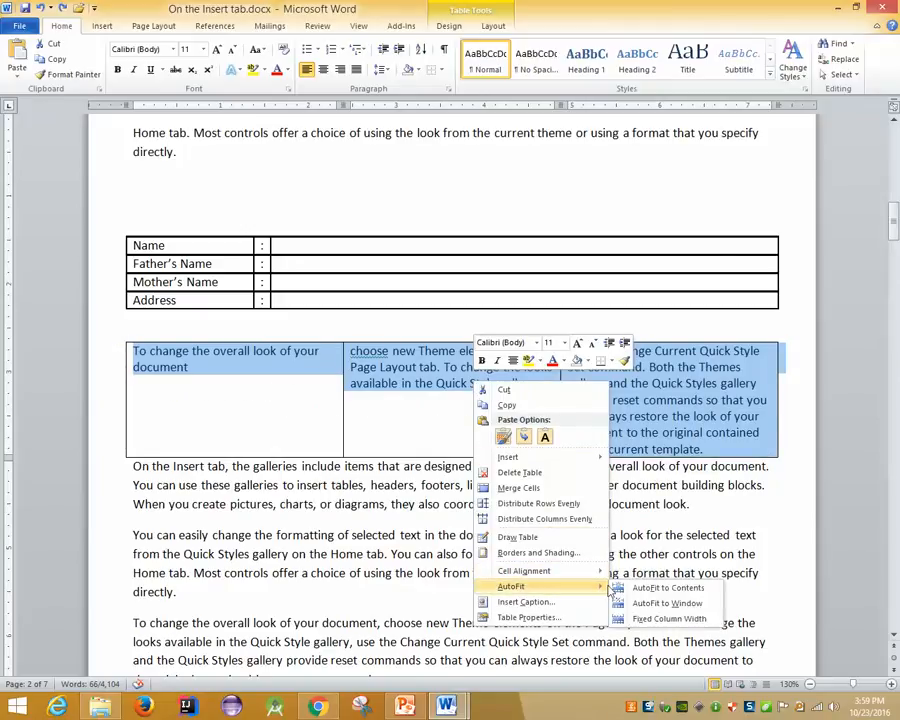
Apply AutoFit to Window, then Fixed Column Width, to the three-column table
click(700, 604)
right_click(648, 408)
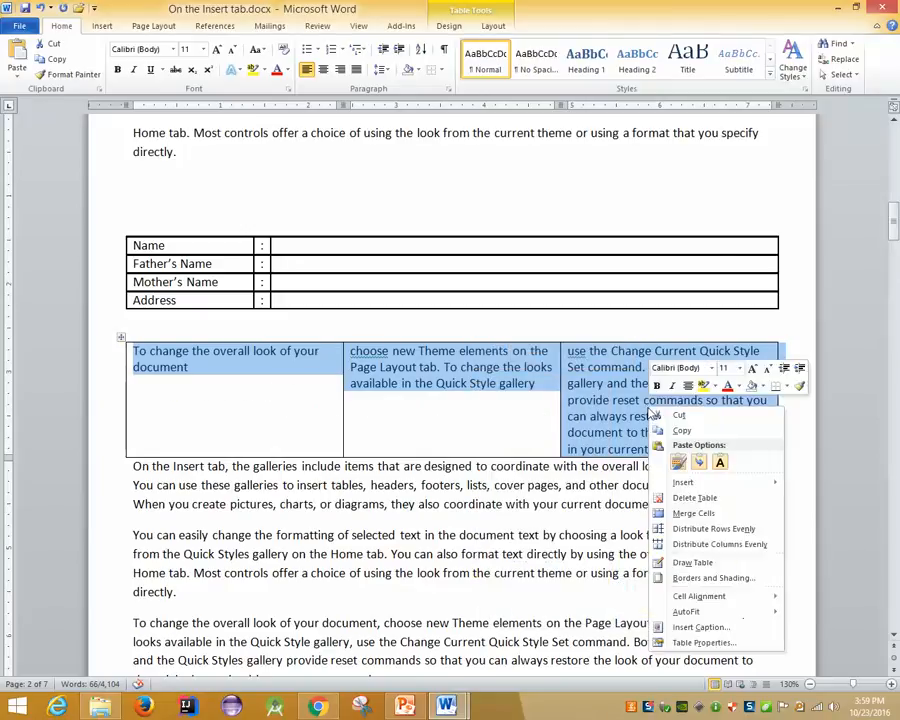
mouse_move(703, 604)
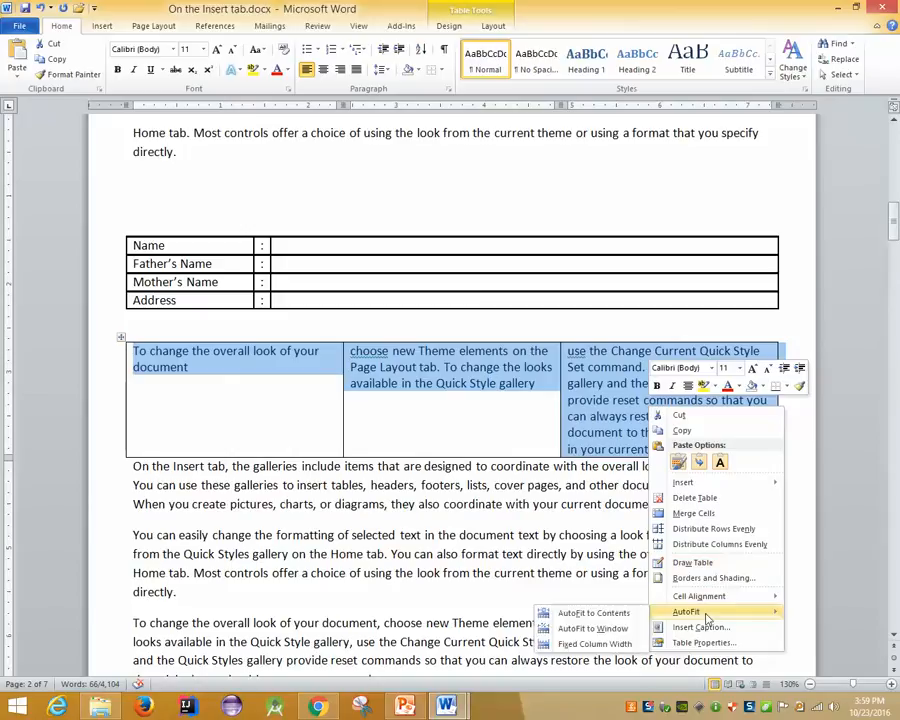
click(585, 641)
click(613, 400)
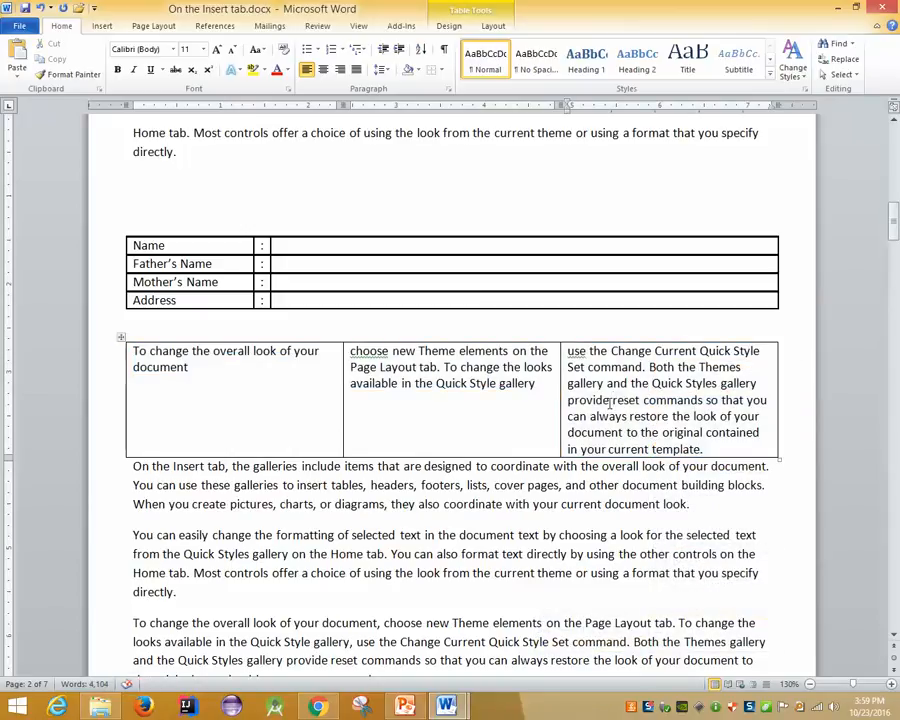
click(121, 338)
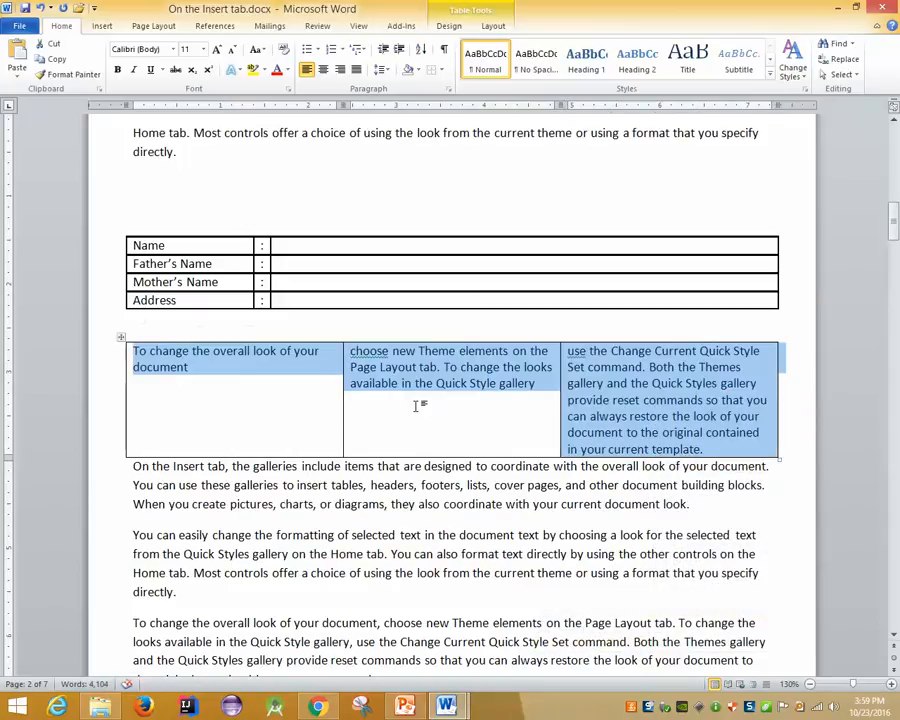
click(600, 419)
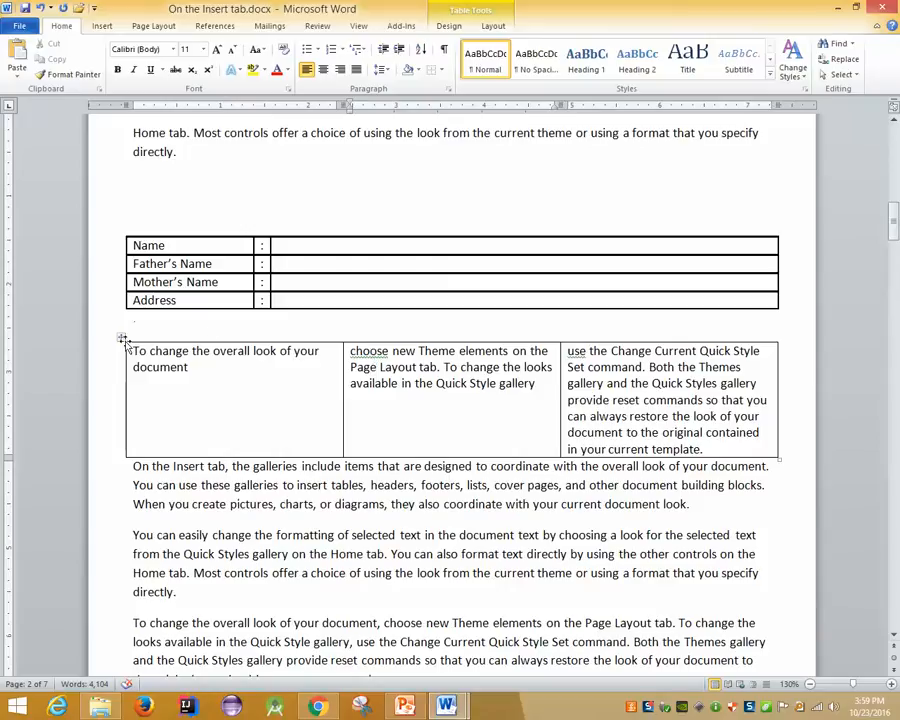
Vertically centre the text in the table's first and middle cells
triple_click(196, 364)
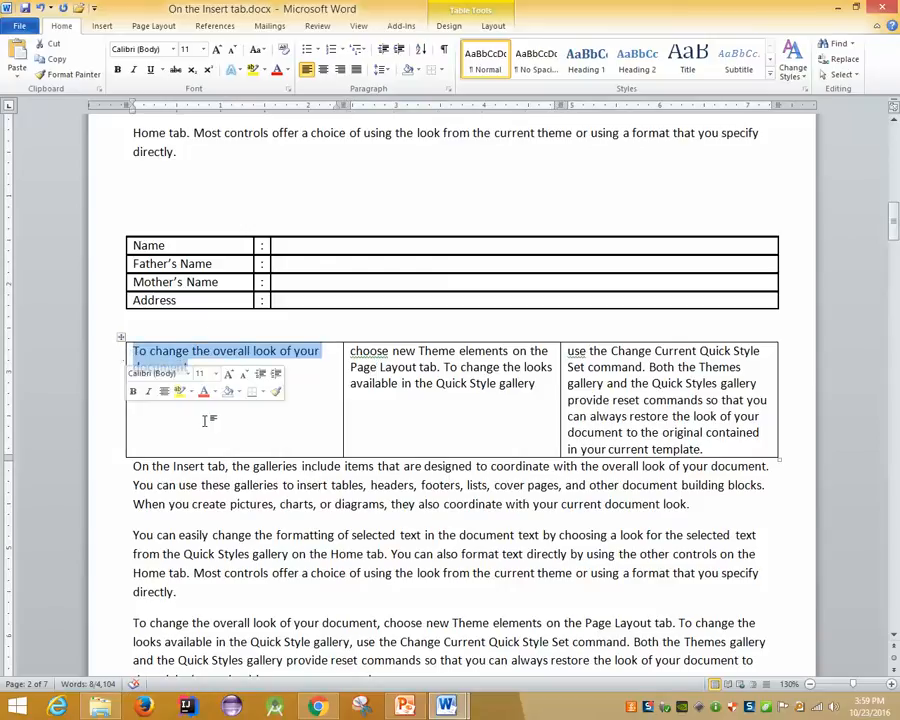
right_click(232, 364)
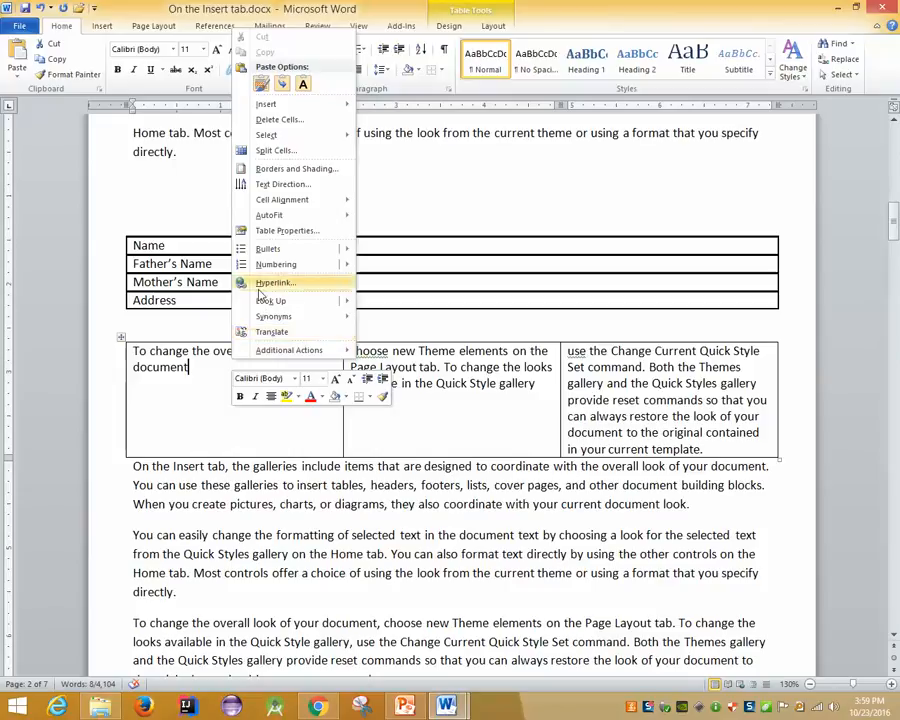
mouse_move(284, 208)
click(364, 214)
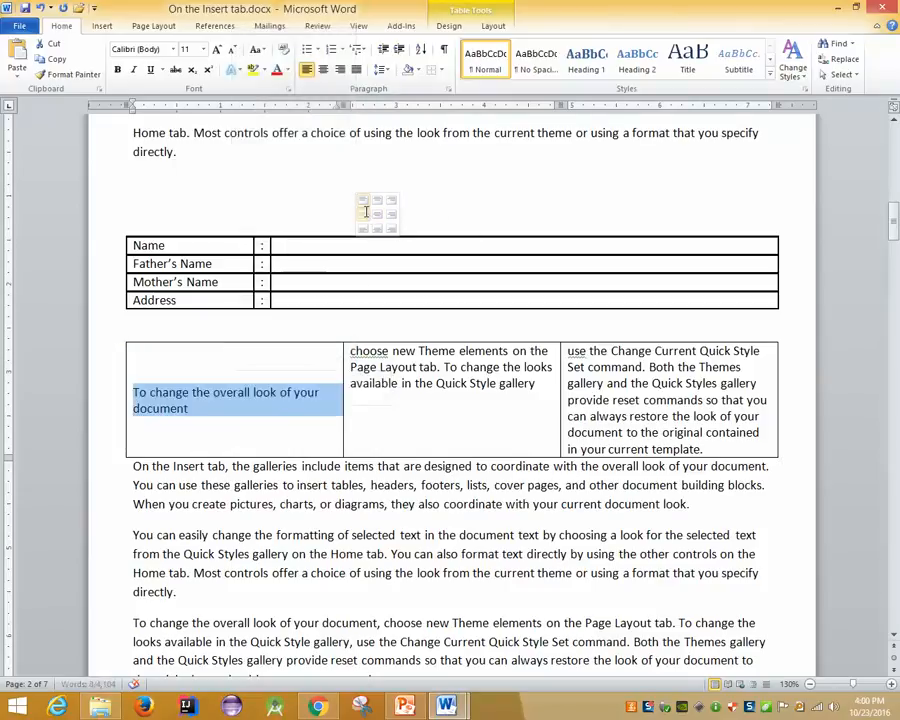
click(372, 385)
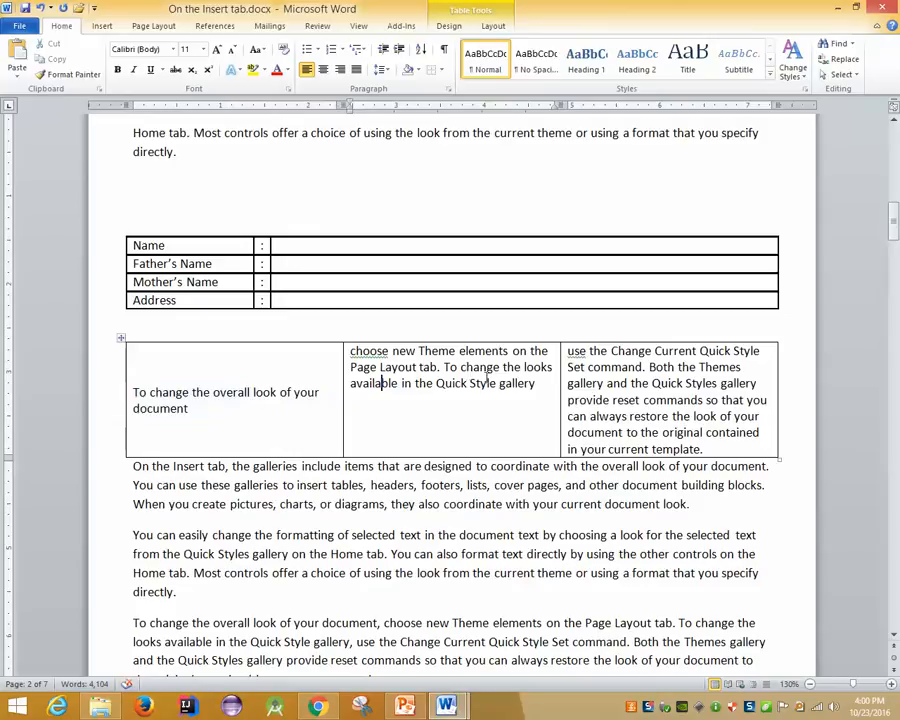
right_click(488, 383)
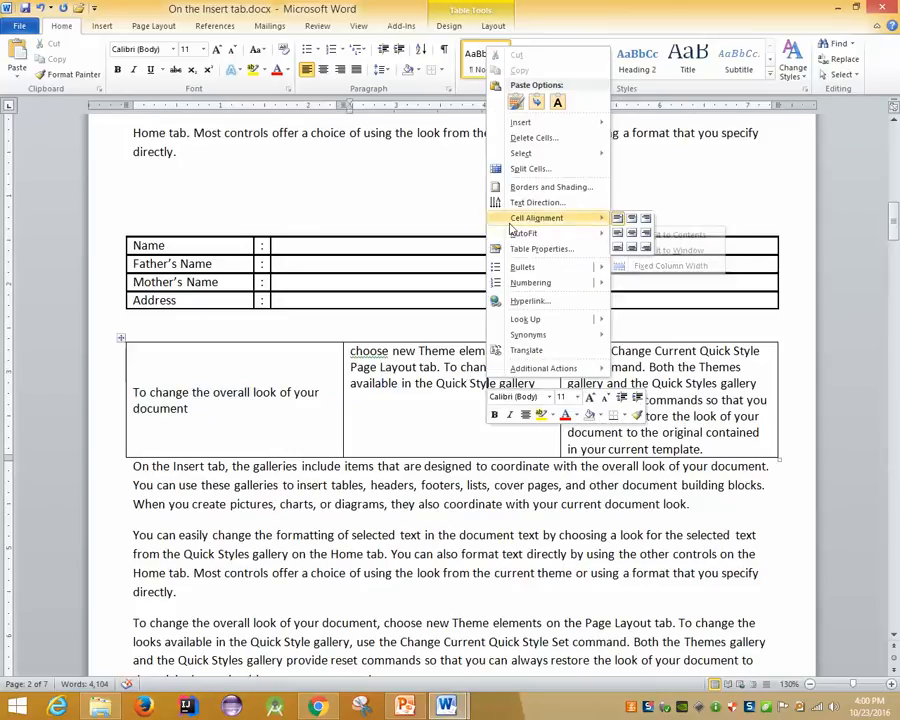
click(617, 249)
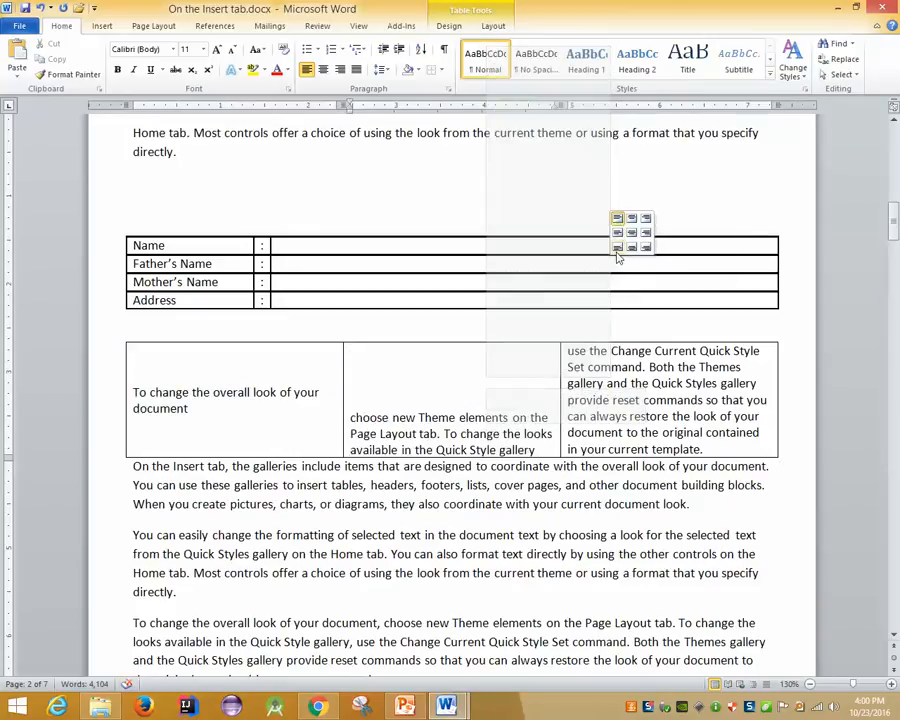
click(617, 232)
Delete most of the first cell's sentence
click(269, 355)
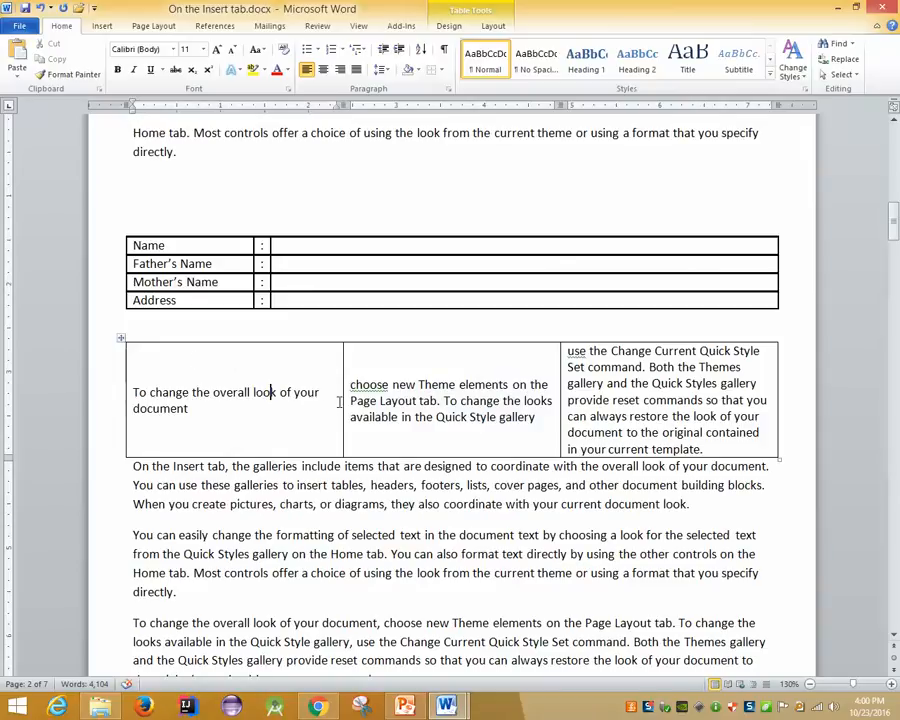
drag(188, 408, 192, 392)
key(Delete)
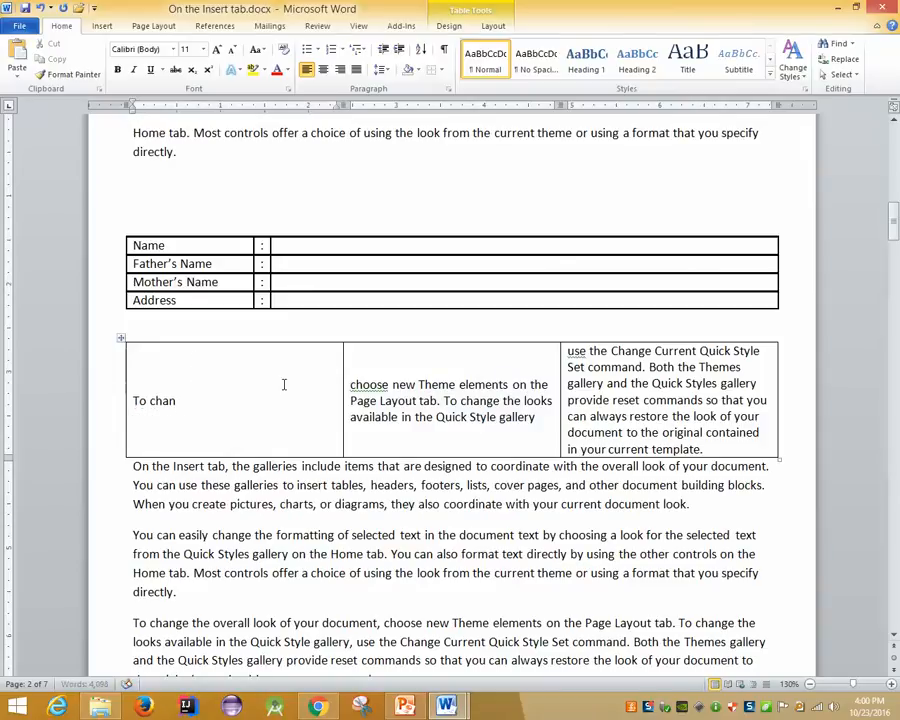
Replace the first cell's text with 'Day' and drag the first column narrow
key(BackSpace)
key(BackSpace)
key(BackSpace)
key(BackSpace)
text(Day)
drag(343, 400, 159, 398)
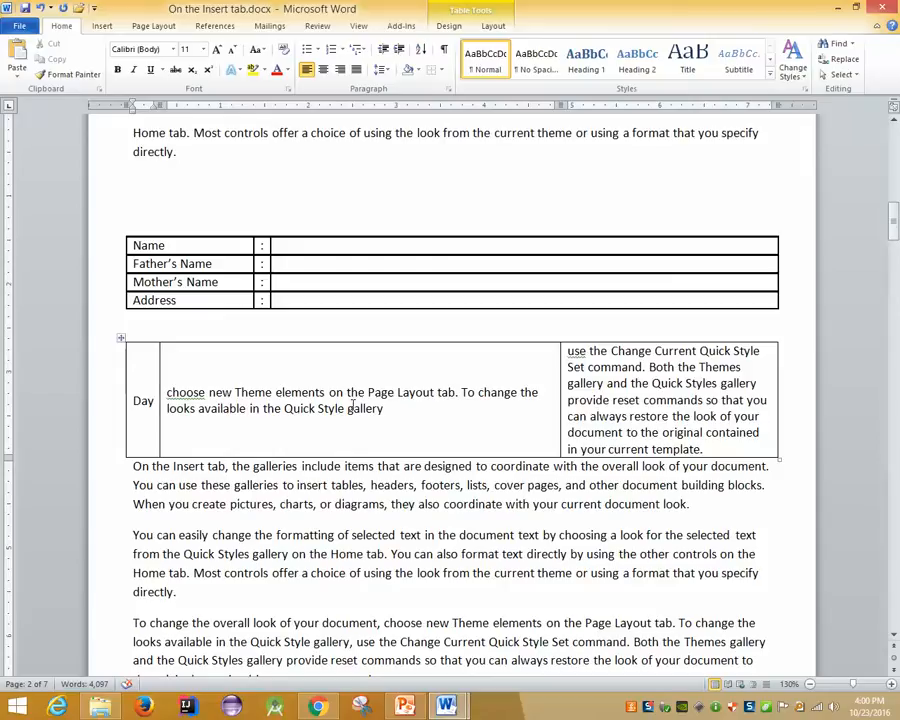
Turn 'Day' to run bottom to top and centre it in its cell
double_click(141, 401)
right_click(148, 401)
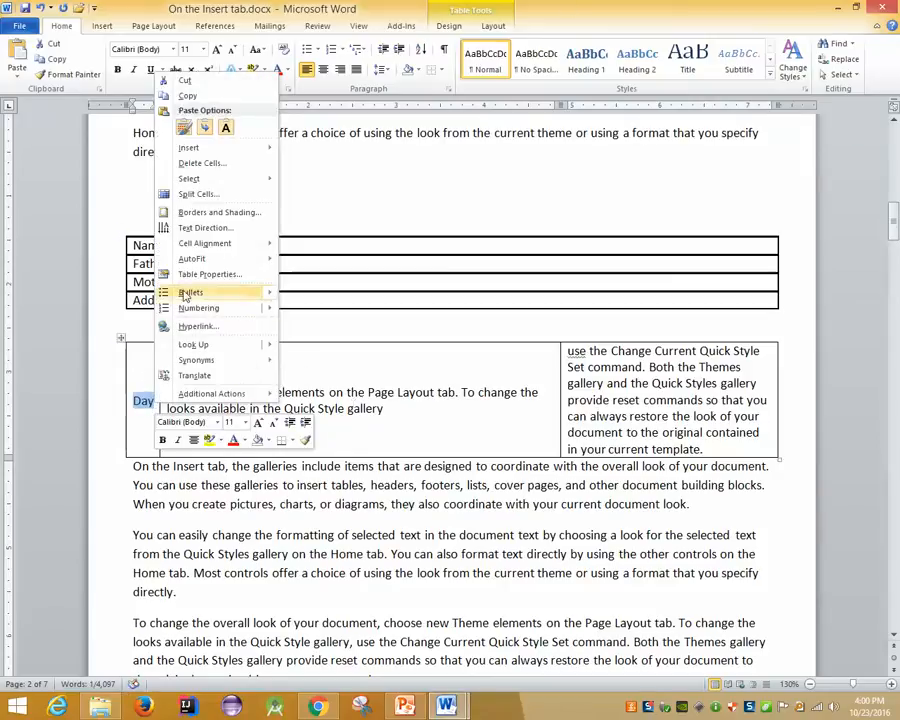
click(200, 229)
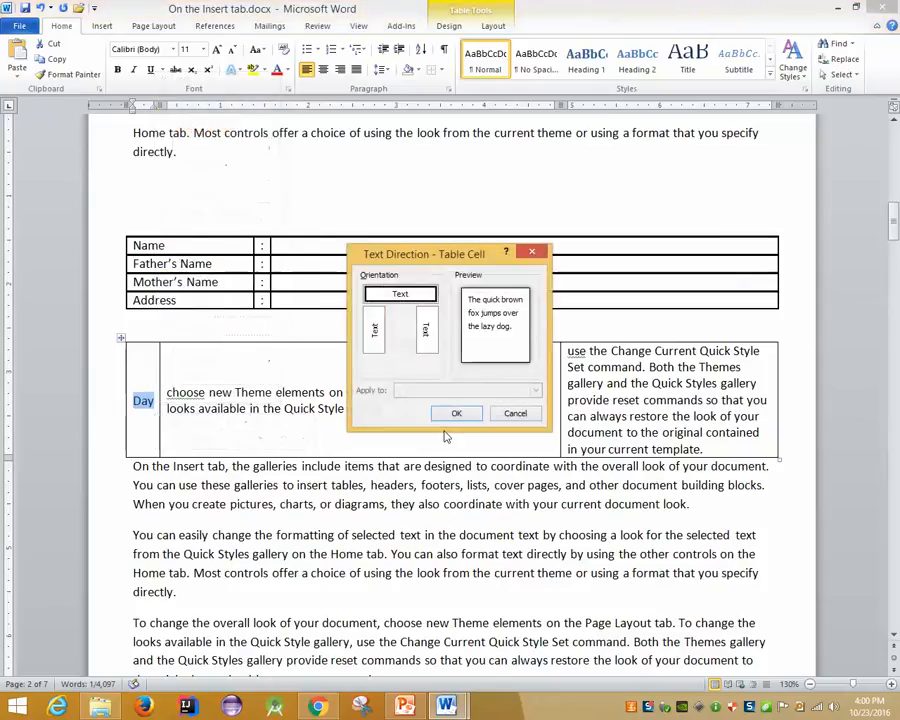
click(379, 347)
click(456, 413)
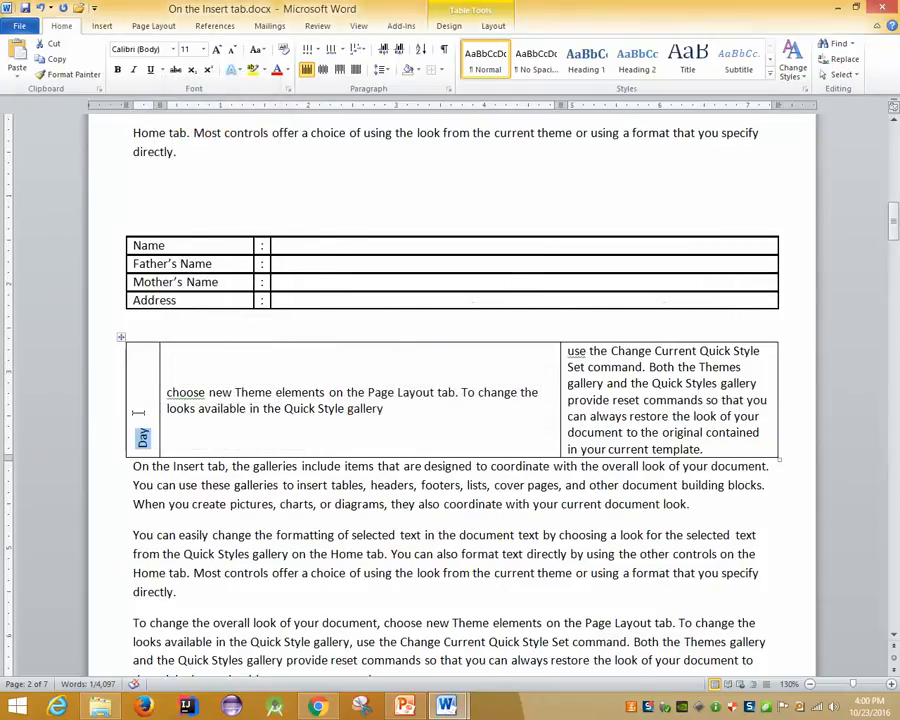
click(323, 70)
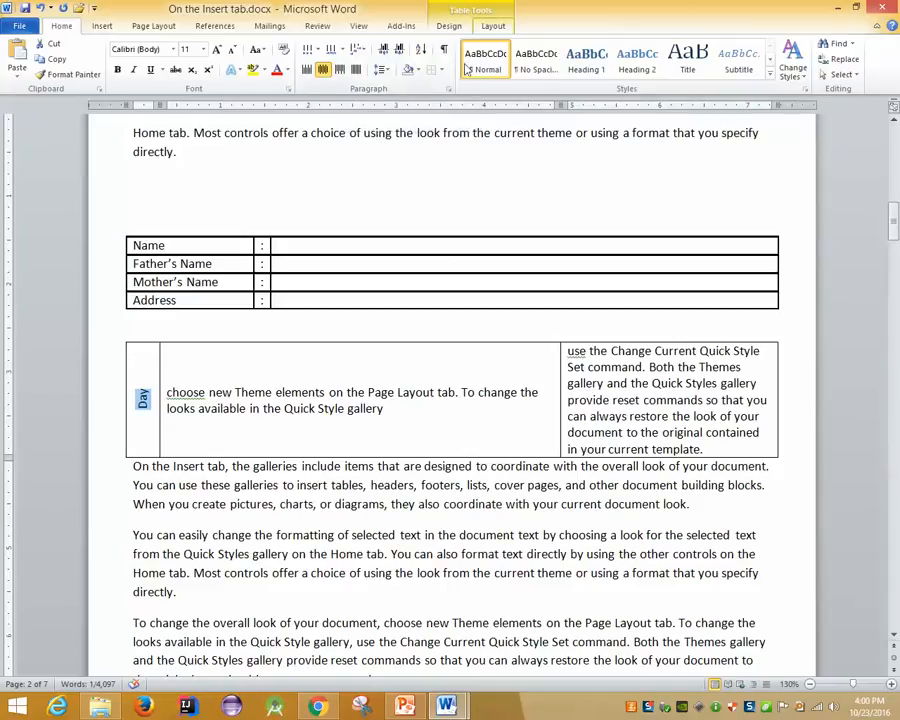
Check the table Shading colours on the Design tab, then switch to the Layout tab
click(445, 27)
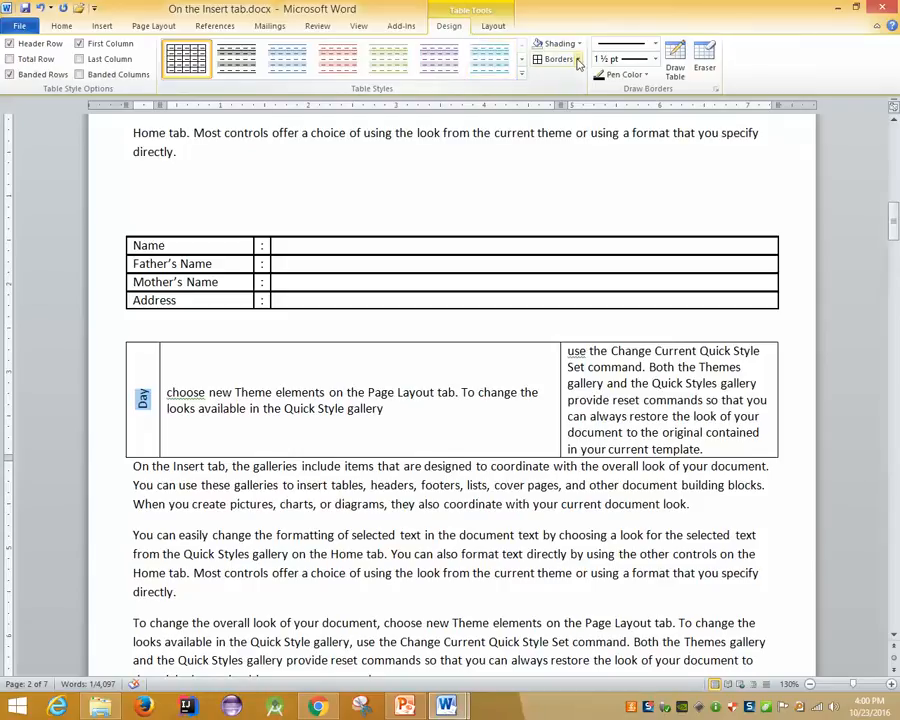
click(548, 43)
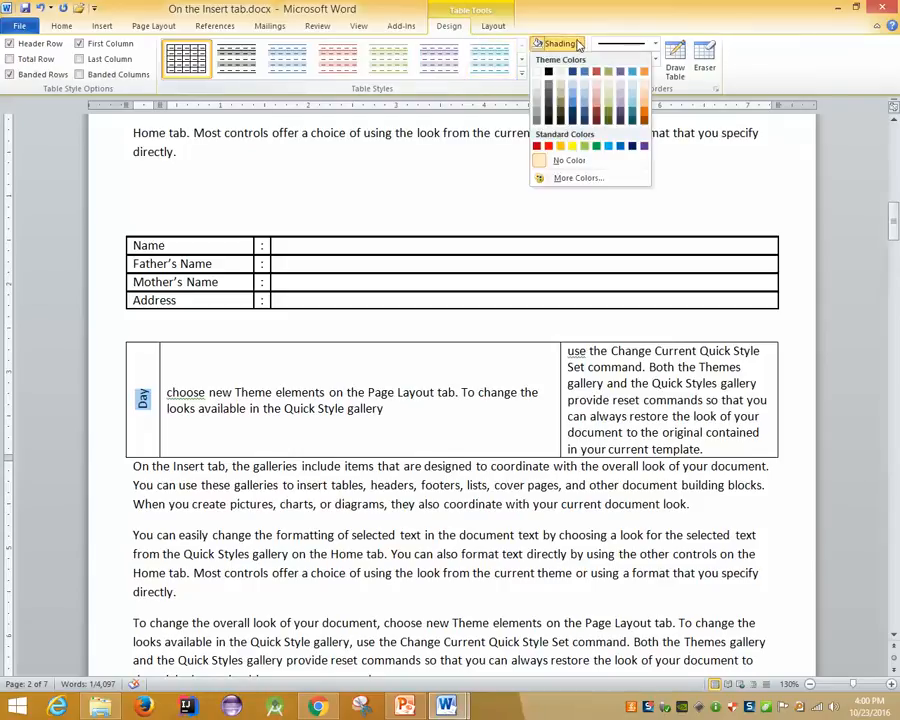
click(493, 26)
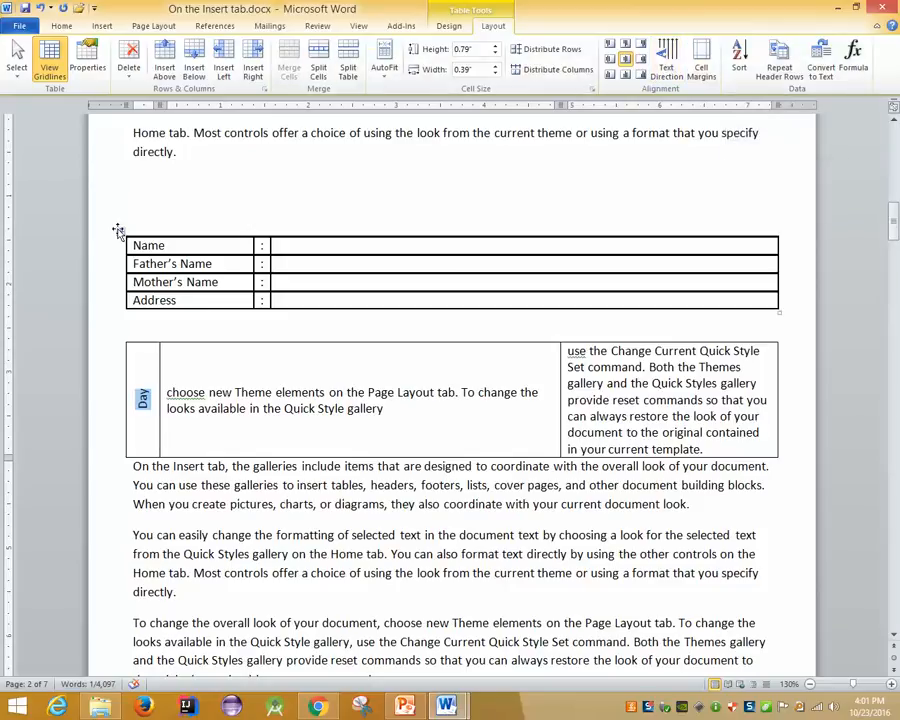
drag(295, 245, 315, 300)
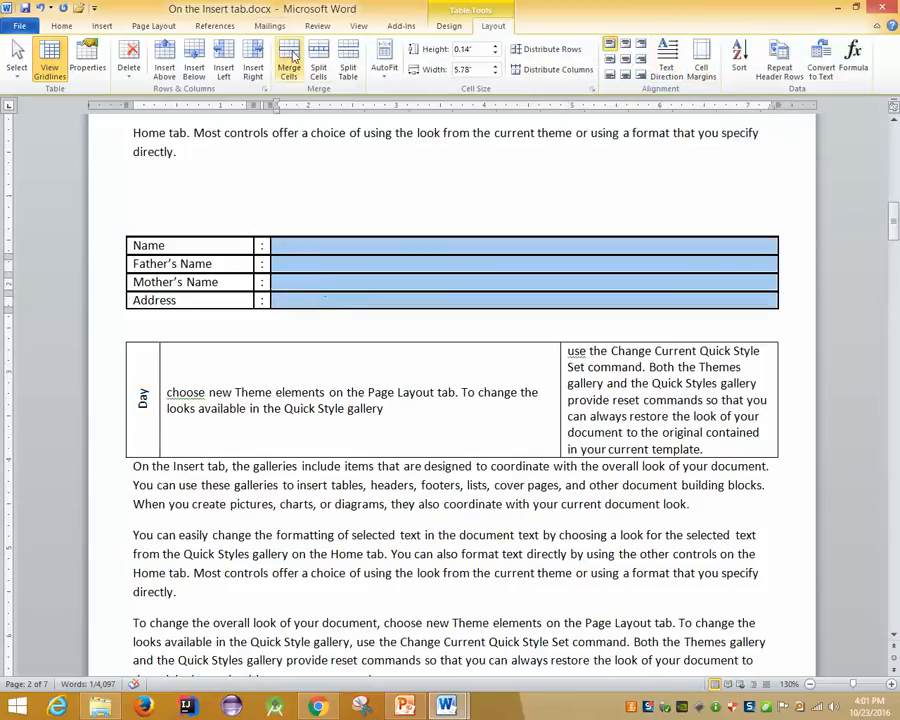
click(316, 62)
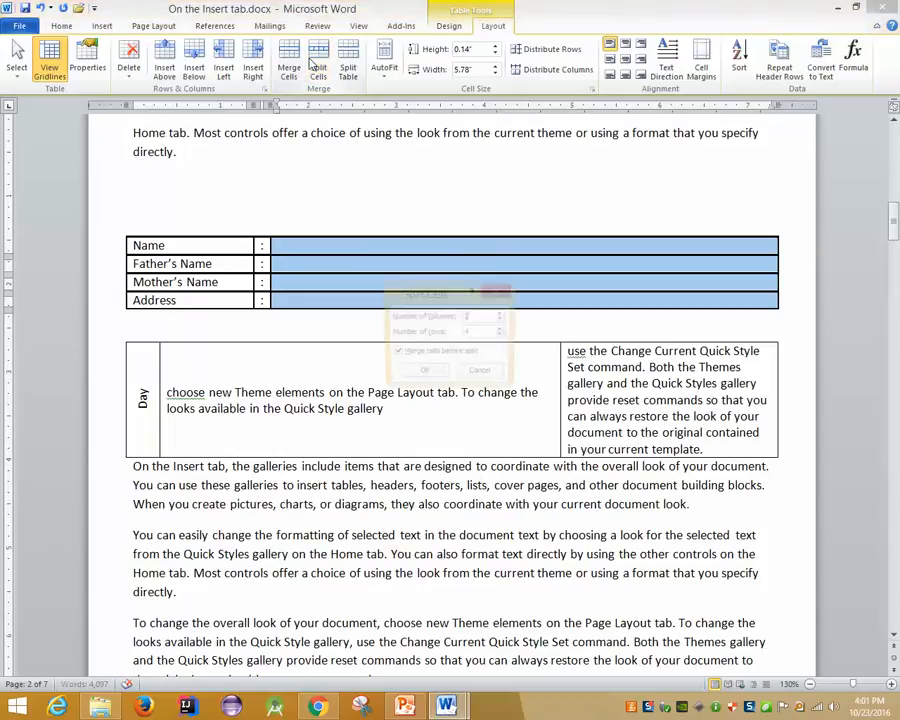
click(422, 373)
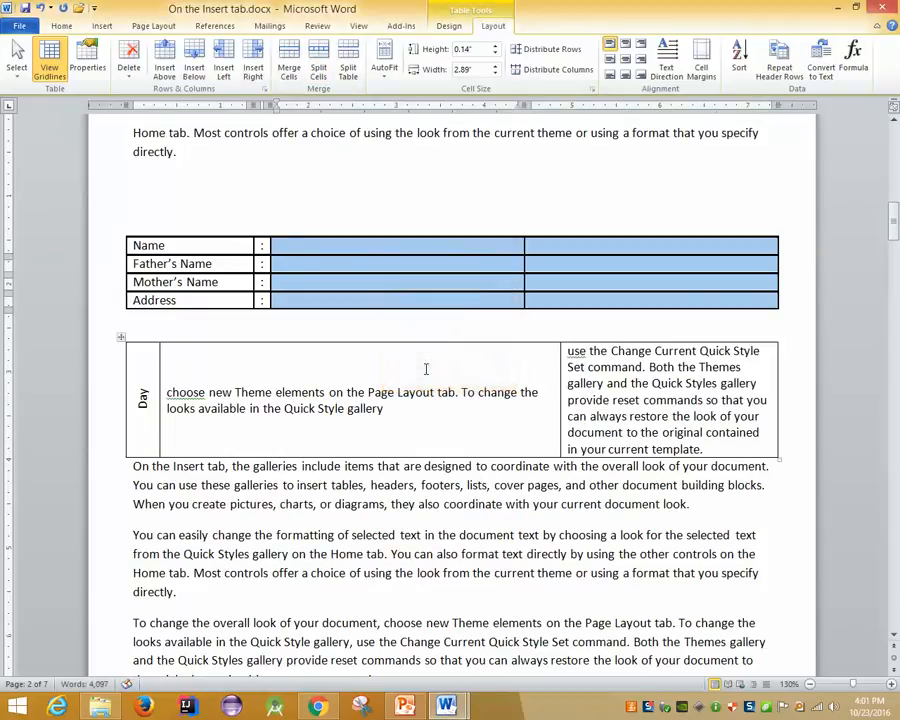
key(ctrl+z)
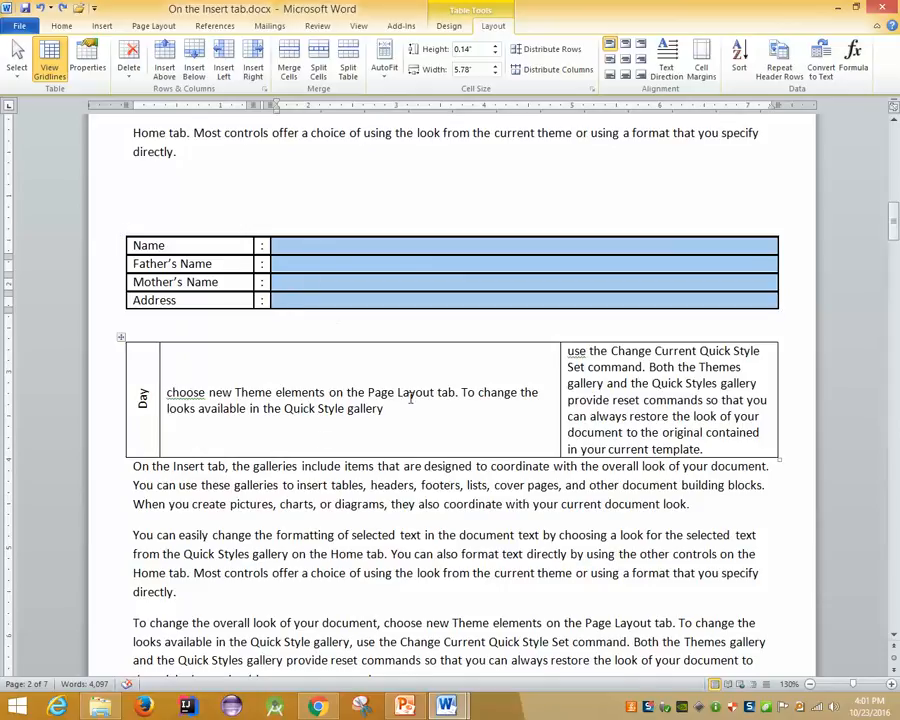
drag(767, 453, 320, 406)
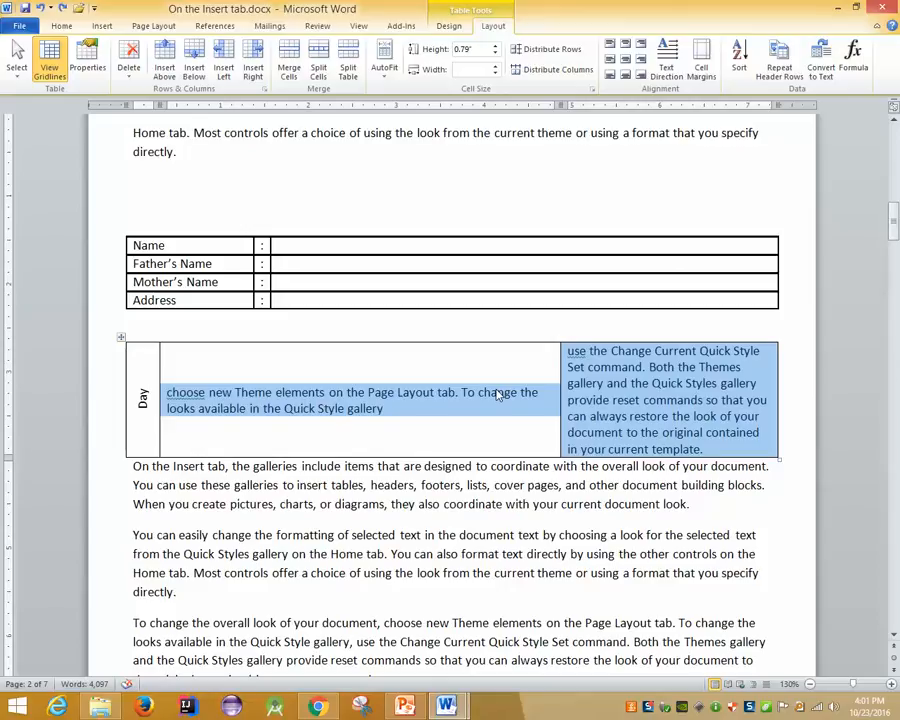
Clear the text from the selected cells and from the whole upper details table
key(Delete)
key(ctrl+z)
key(BackSpace)
key(ctrl+z)
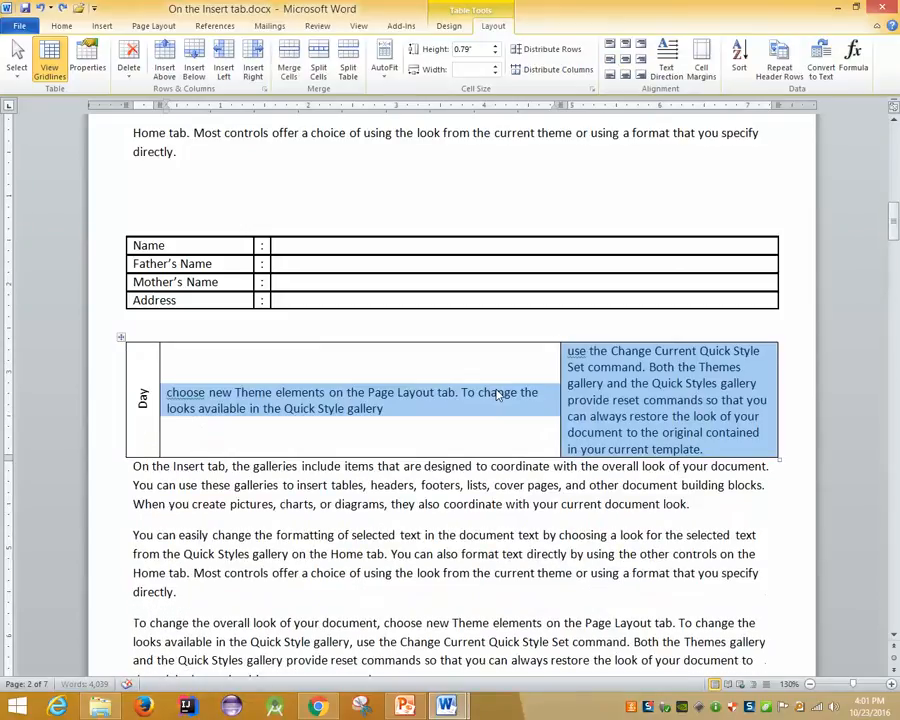
key(Delete)
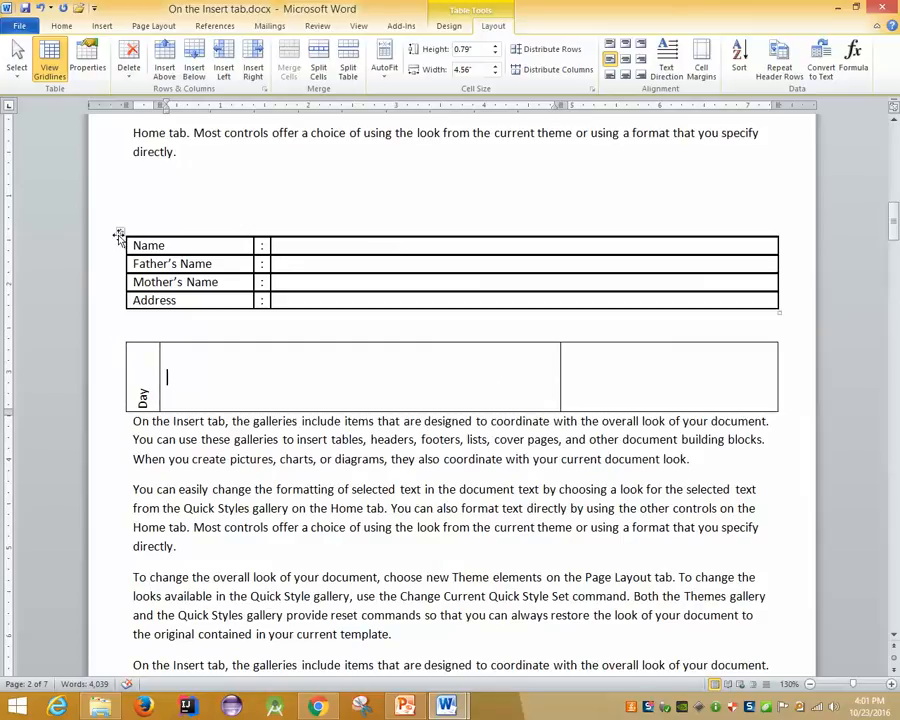
click(119, 237)
key(Delete)
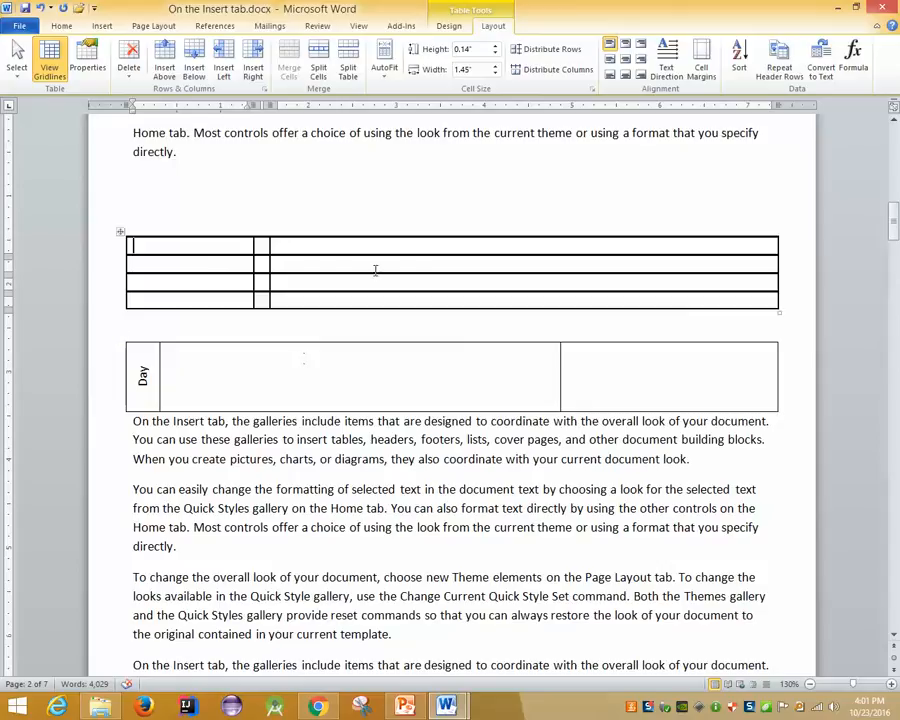
Type 'Sat' in the Day table's second column and drag that column narrow
click(175, 372)
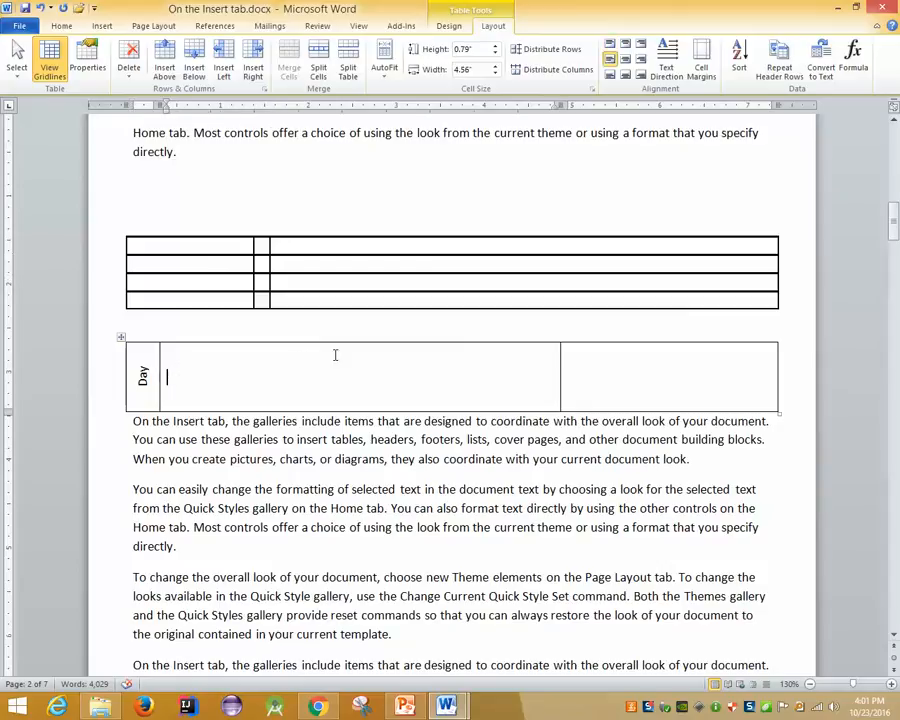
text(Sat)
key(Tab)
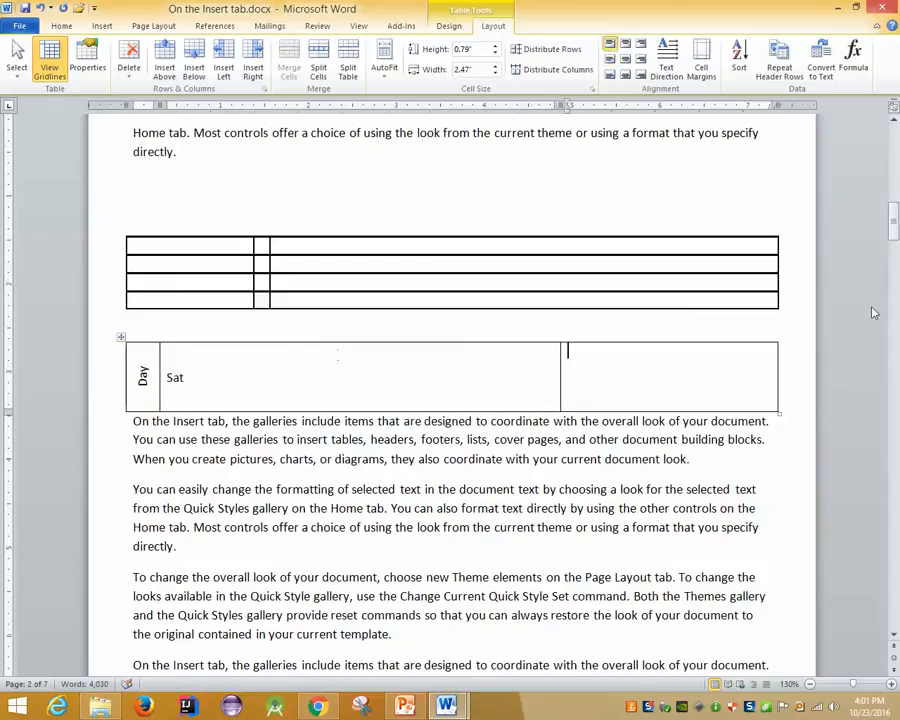
drag(561, 372, 188, 375)
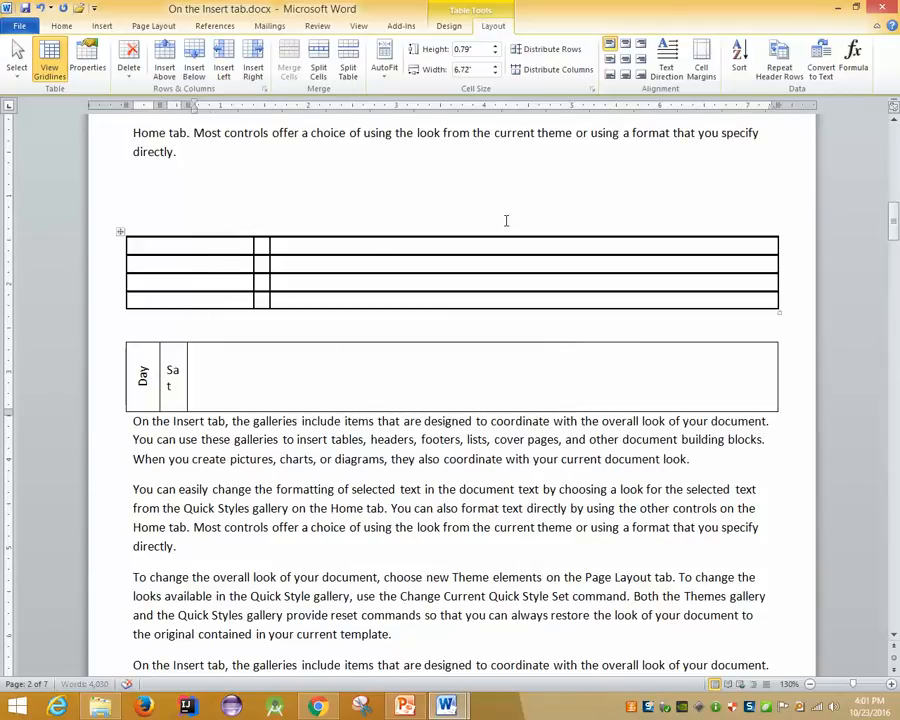
Draw three vertical borders with Draw Table to split the Day table's wide cell
click(450, 27)
click(675, 60)
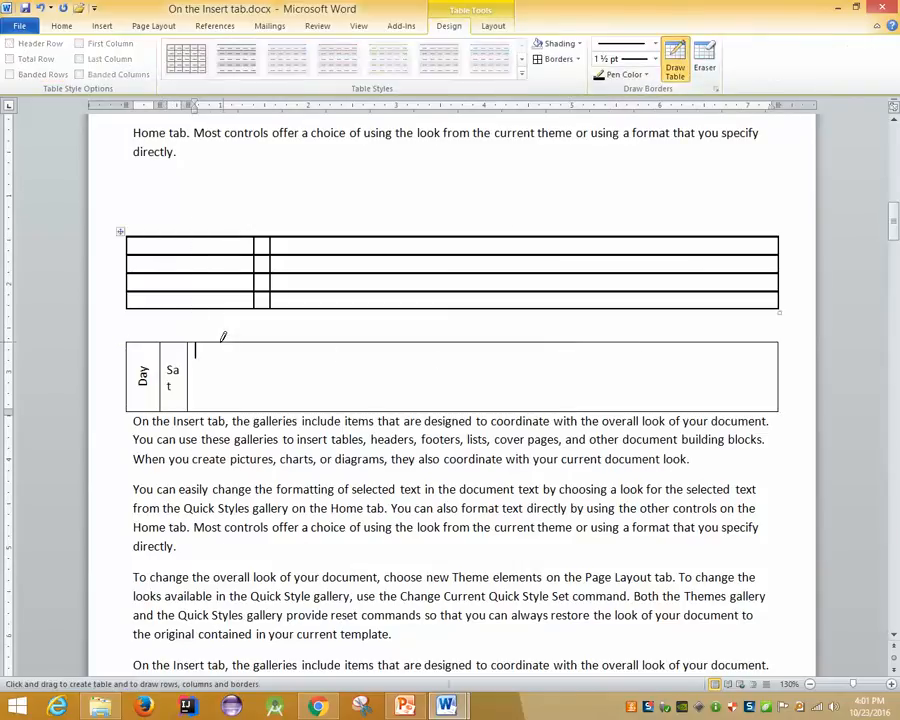
drag(216, 344, 216, 409)
drag(274, 342, 265, 409)
drag(344, 342, 342, 406)
key(Escape)
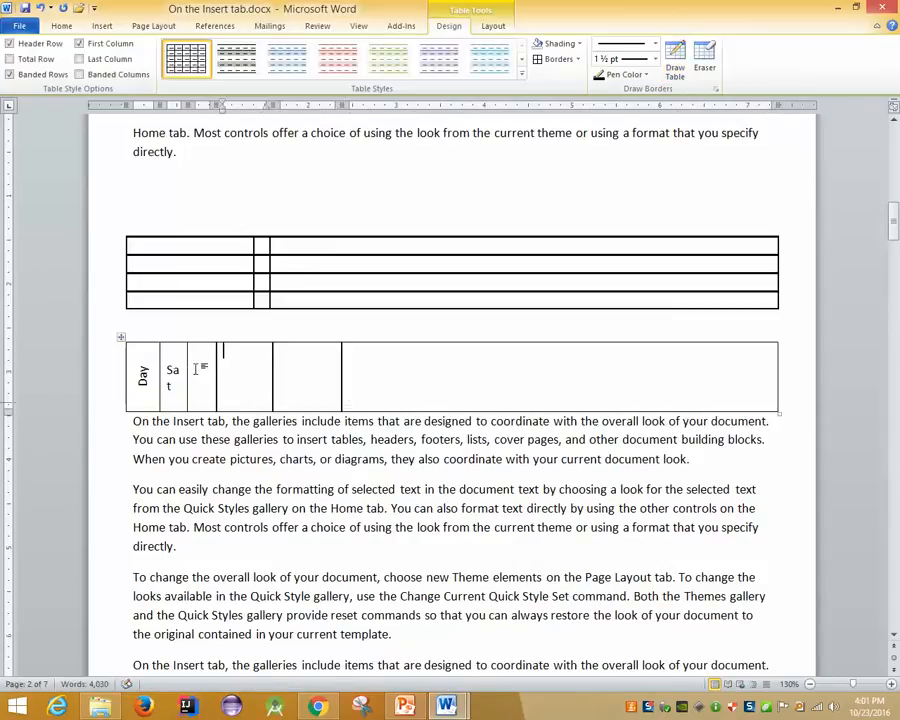
Type the headings Sun, Mon, Wed and Thur into the new cells after Sat
click(197, 369)
text(Sun)
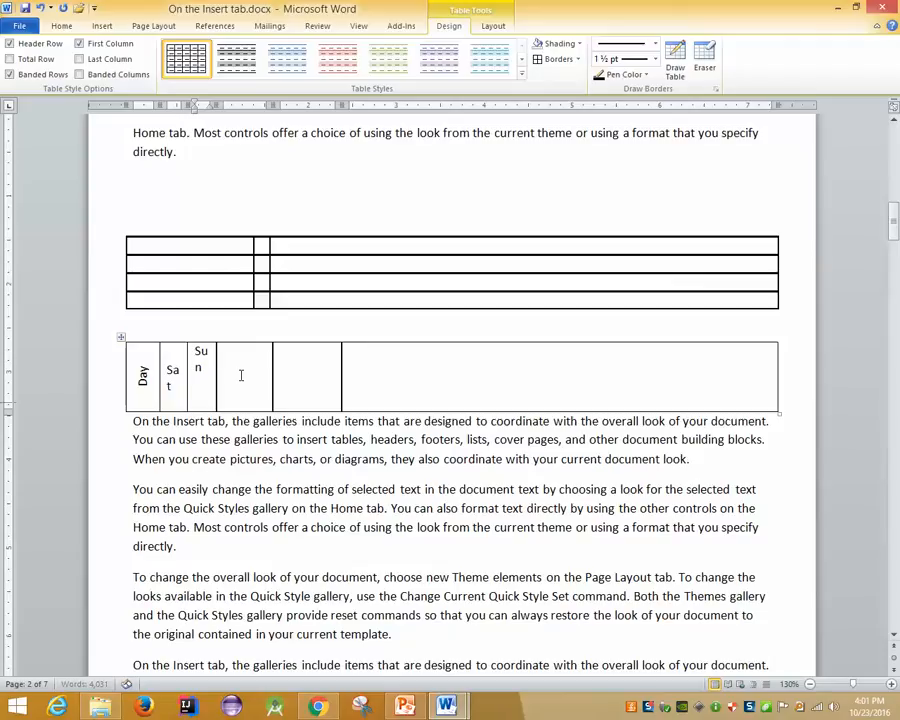
key(Tab)
text(Mon)
key(Tab)
text(Wed)
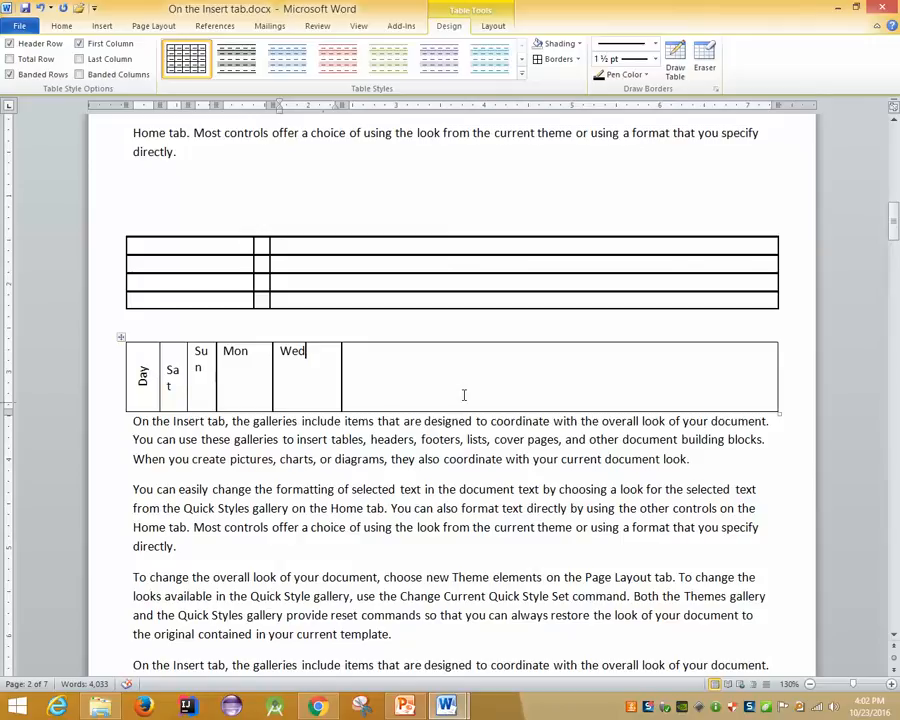
key(Tab)
text(Thi)
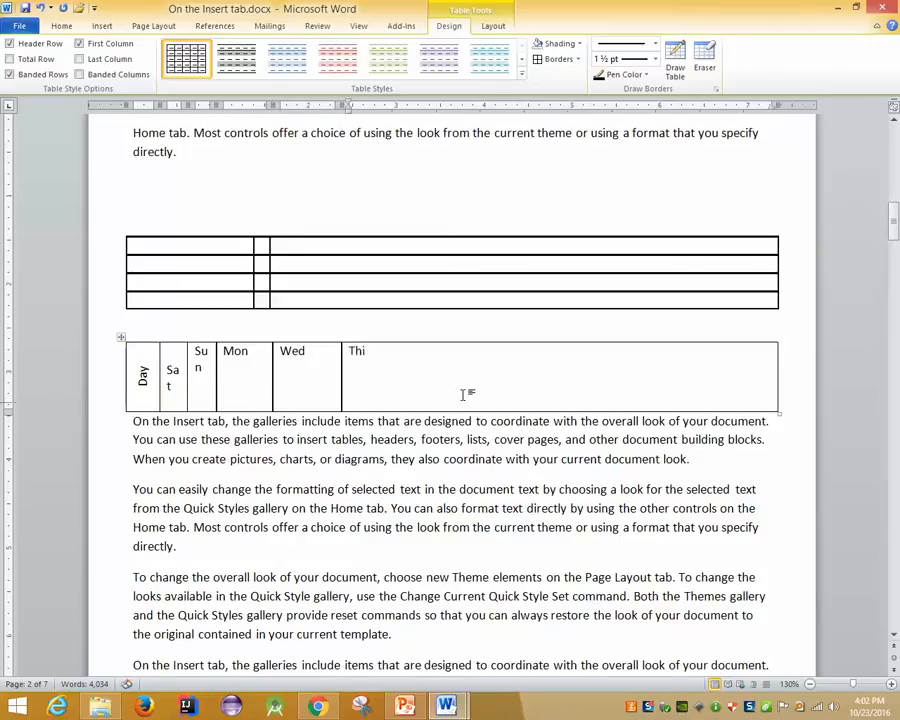
key(BackSpace)
text(ur)
click(122, 342)
Try AutoFit to Window, AutoFit to Contents and top cell alignment on the heading row
right_click(380, 366)
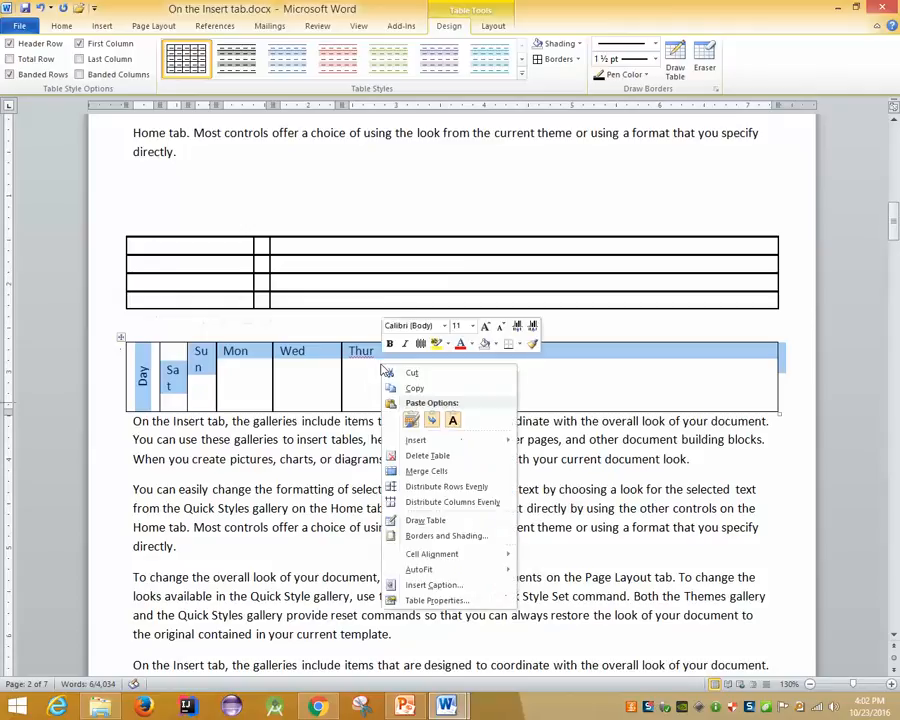
mouse_move(420, 570)
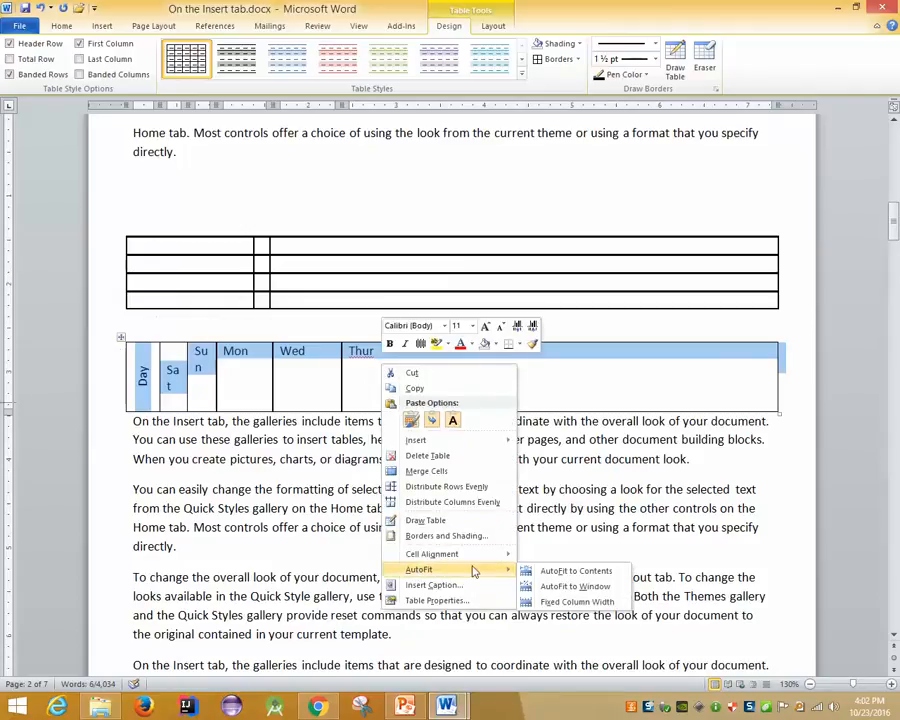
click(580, 586)
right_click(305, 360)
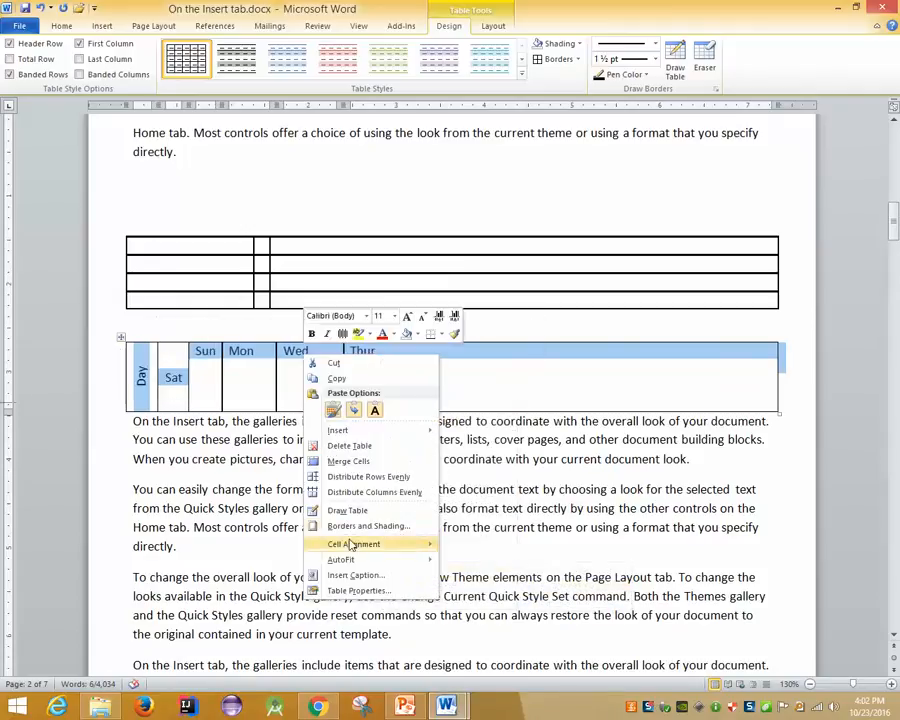
mouse_move(348, 560)
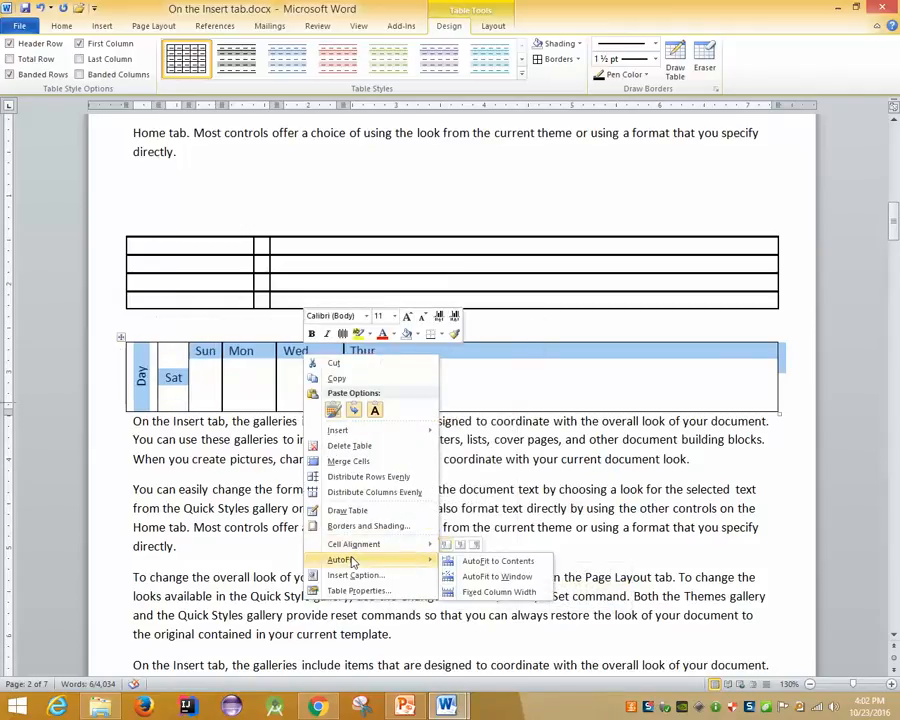
click(500, 561)
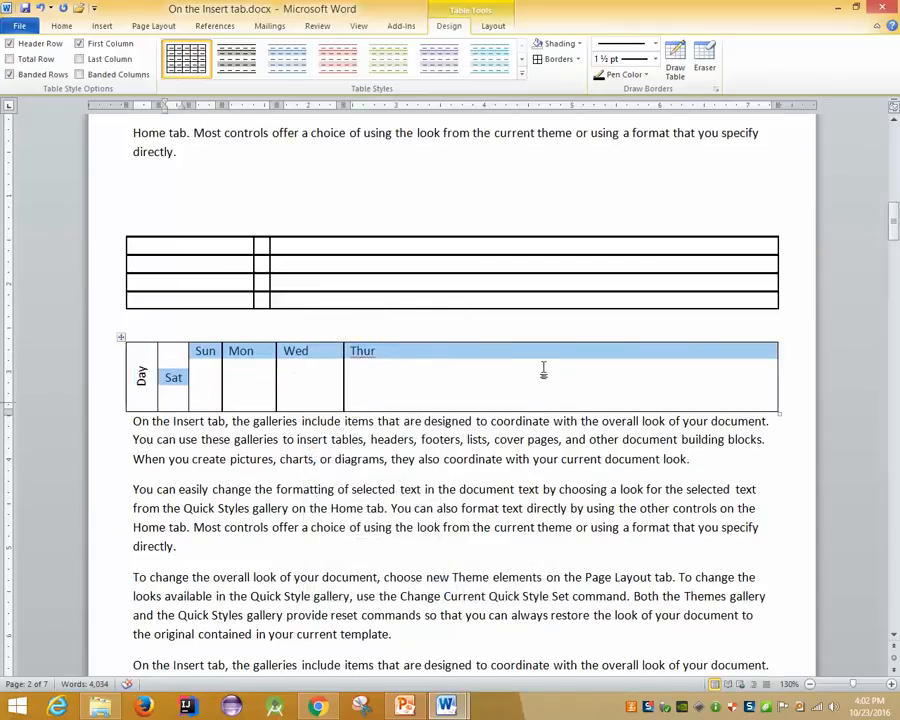
right_click(444, 358)
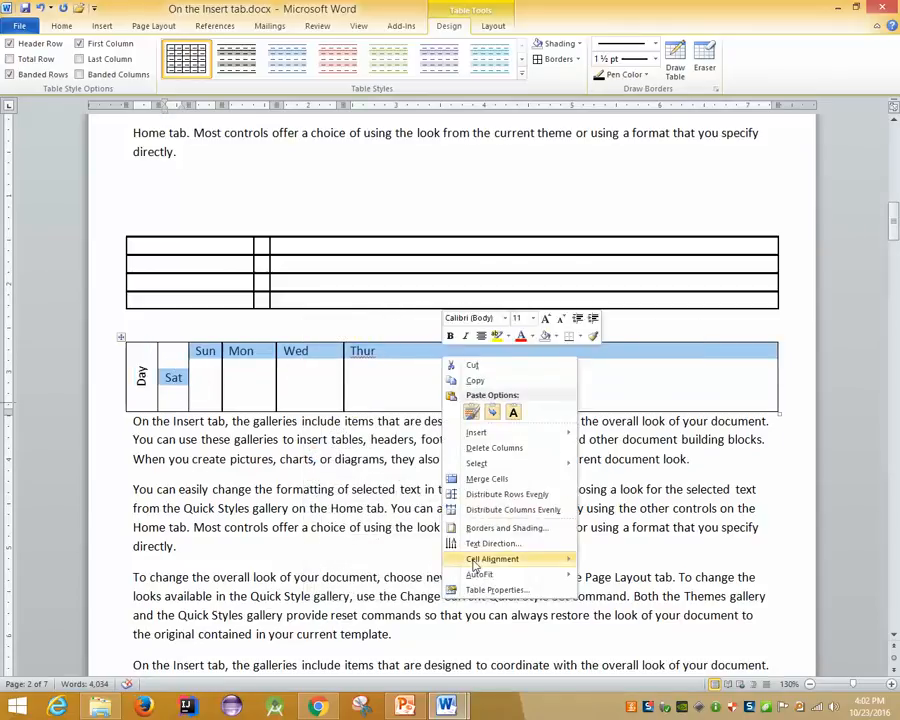
mouse_move(480, 558)
click(587, 565)
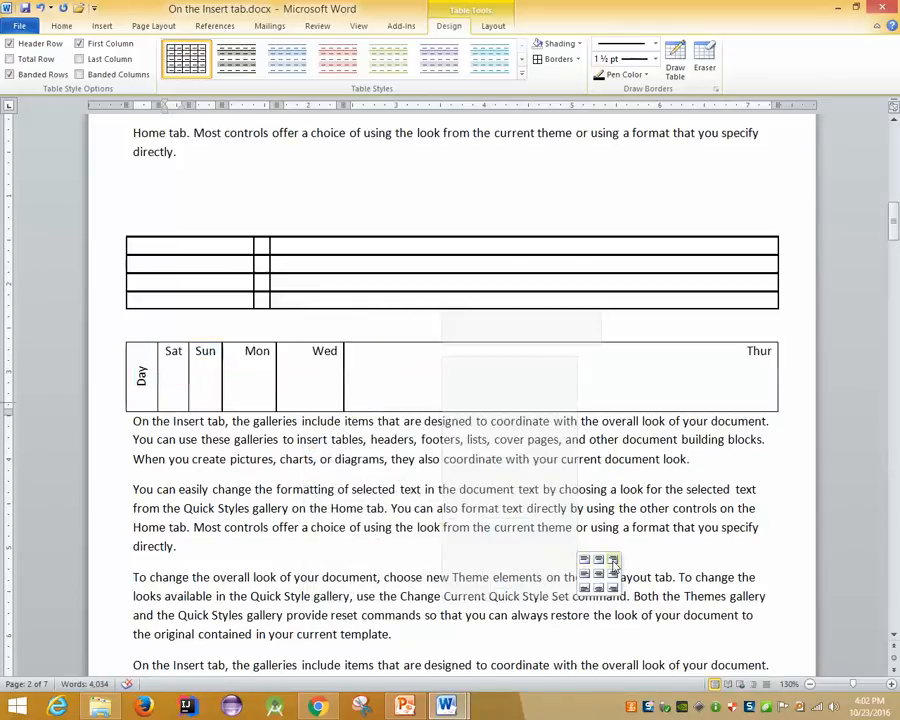
Reapply AutoFit to Contents so each weekday heading fits on one line
right_click(254, 364)
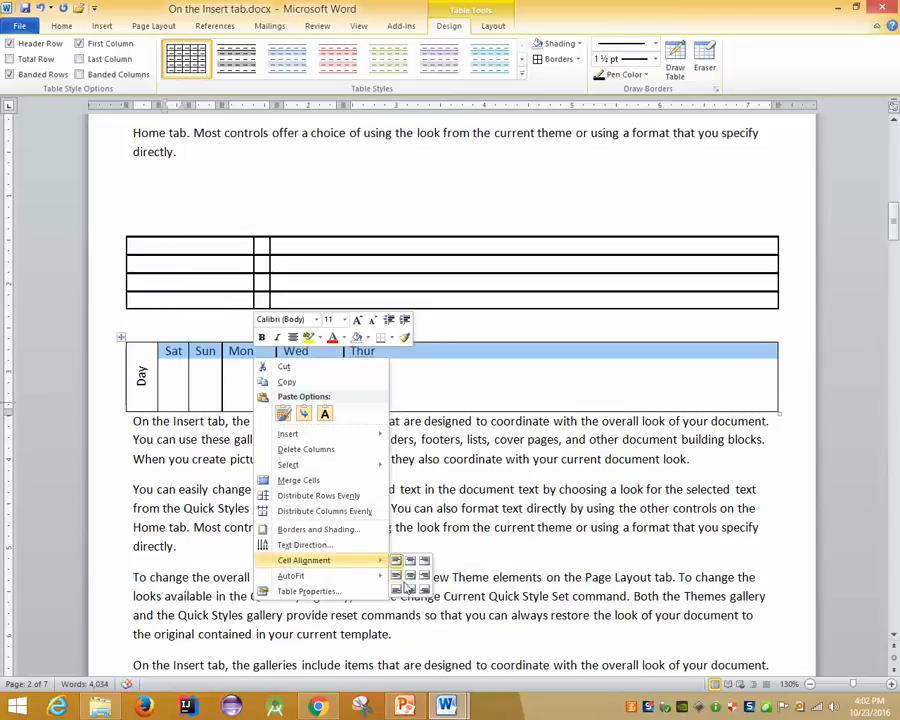
click(255, 400)
right_click(250, 364)
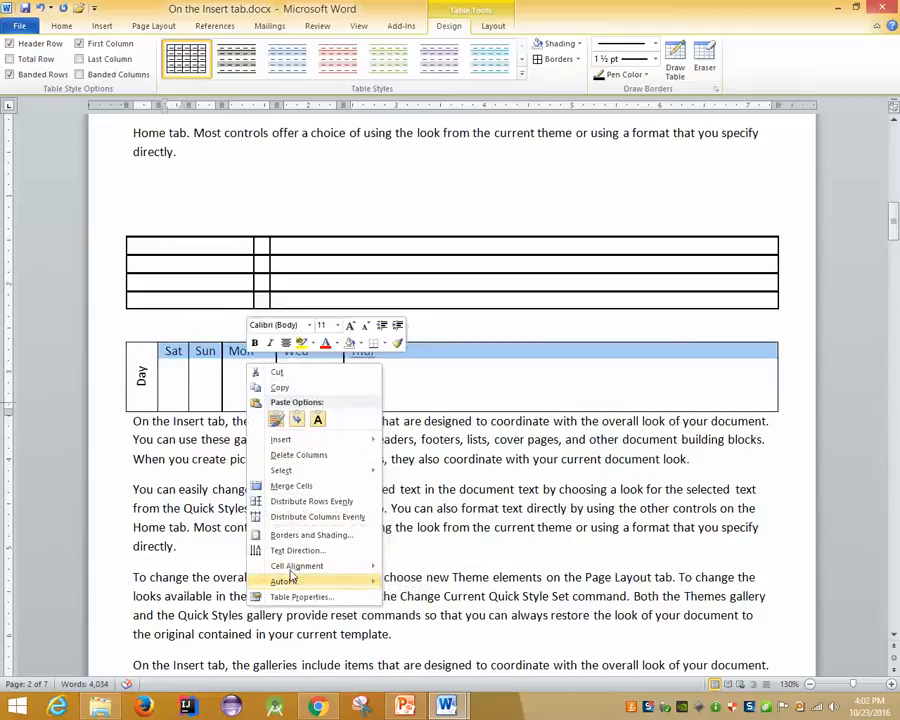
mouse_move(315, 568)
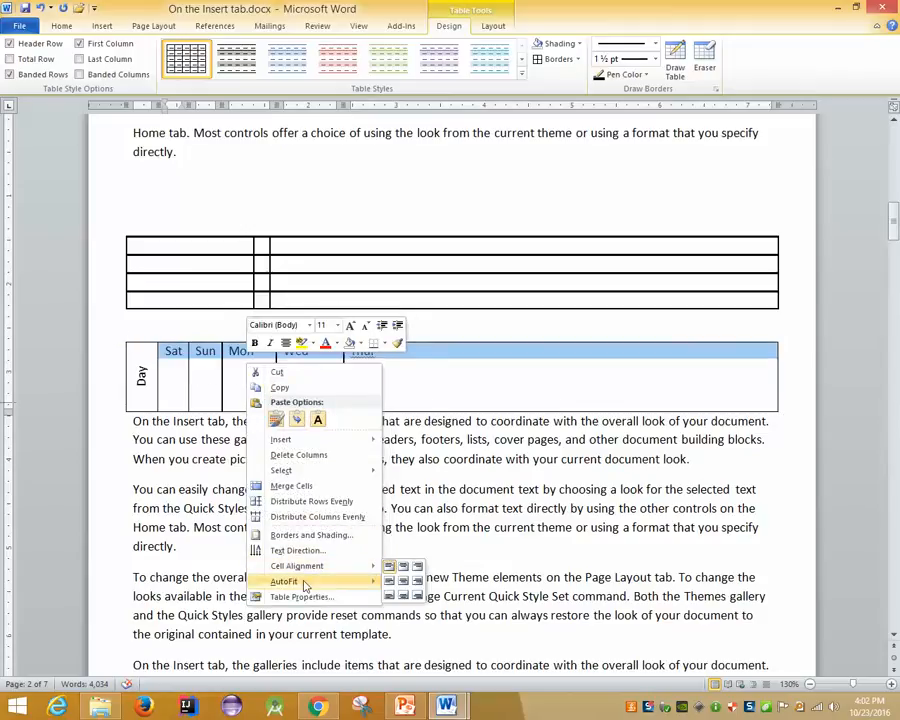
mouse_move(285, 582)
click(432, 586)
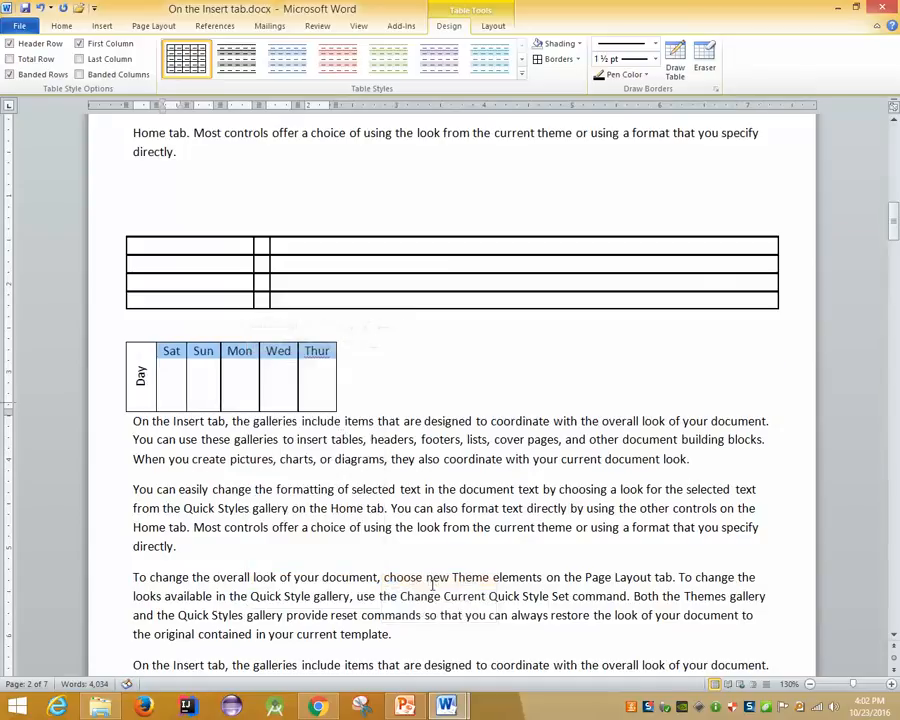
right_click(319, 360)
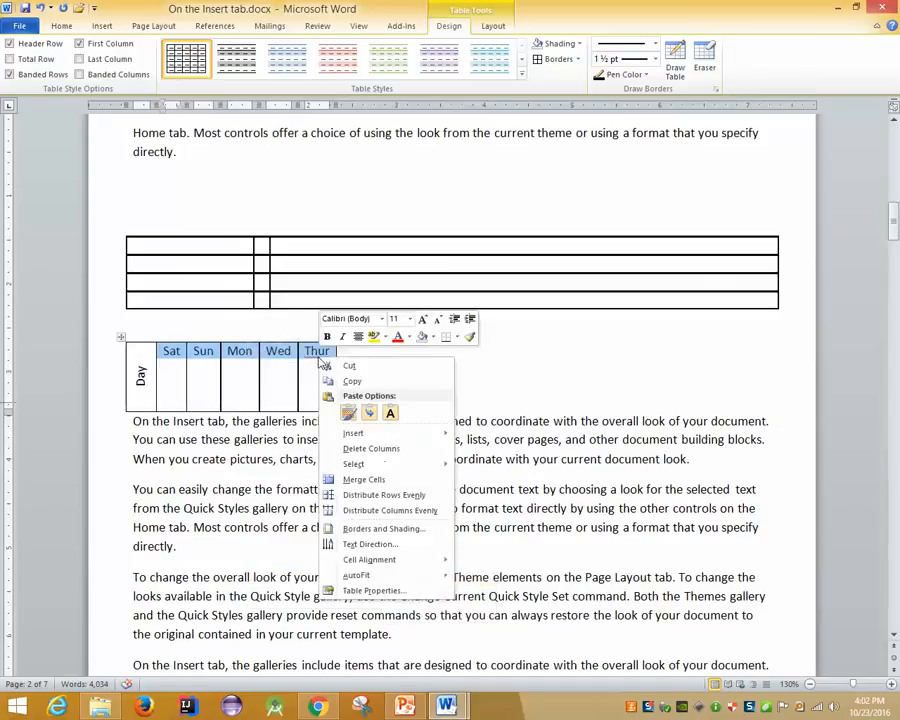
Select the whole Day table and AutoFit it to the window width
click(120, 337)
right_click(303, 362)
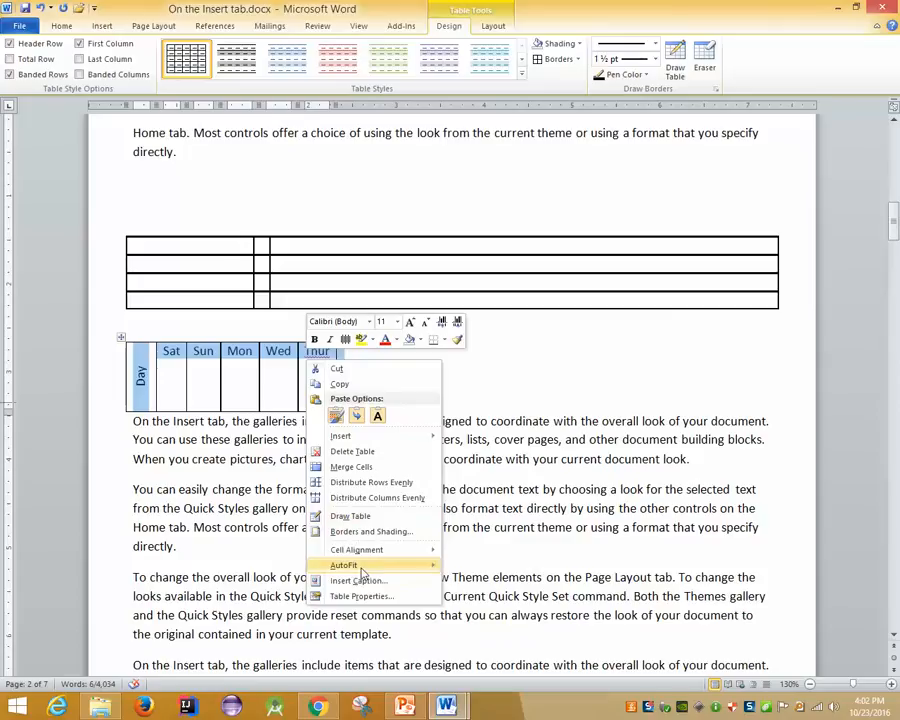
mouse_move(356, 567)
click(544, 590)
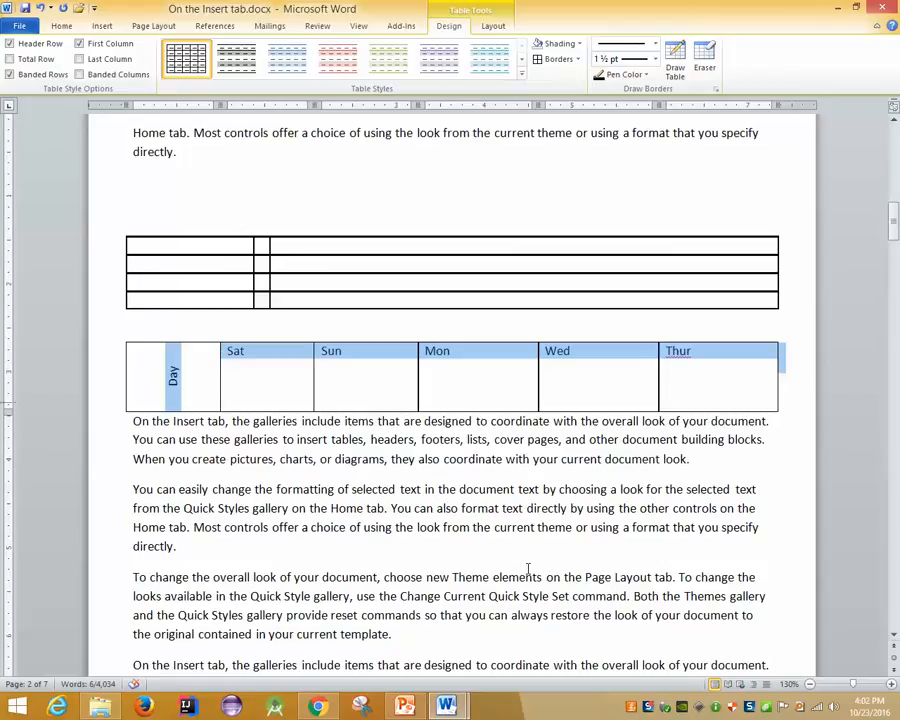
Insert an empty second row beneath the Day / Sat–Thur heading row of the timetable
click(786, 380)
key(Return)
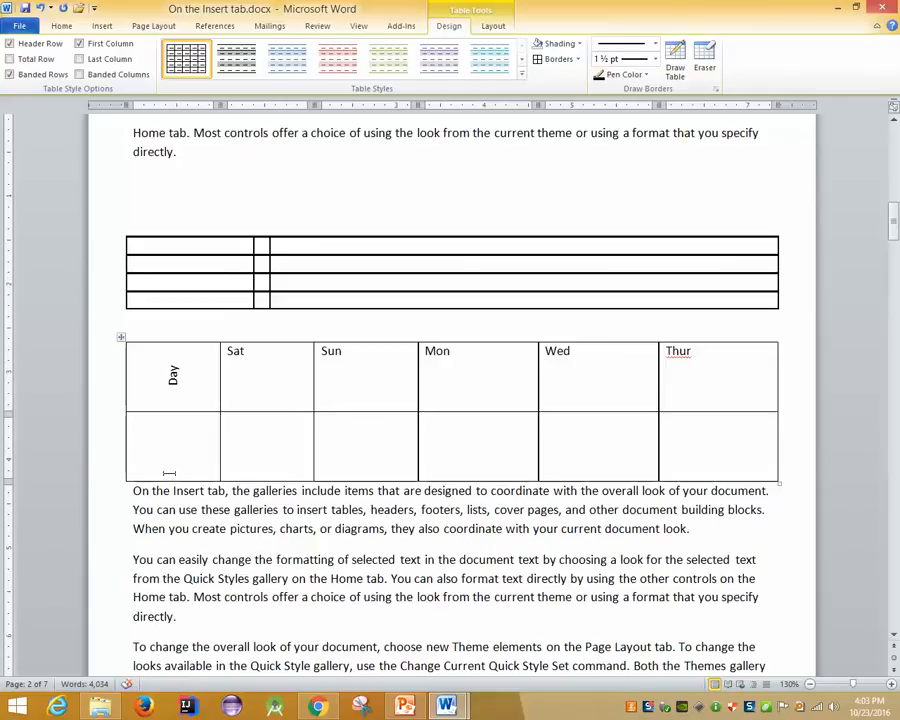
Erase the border between the two first-column cells so the vertical Day label spans both rows
scroll(114, 416, down, 4)
scroll(194, 422, down, 2)
scroll(203, 427, up, 4)
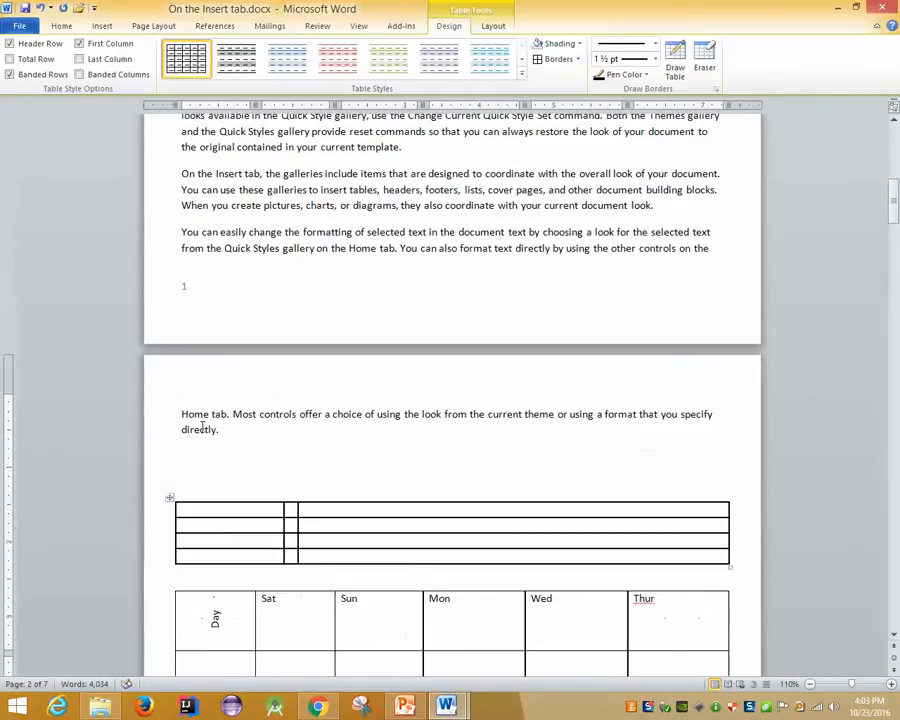
scroll(203, 427, down, 3)
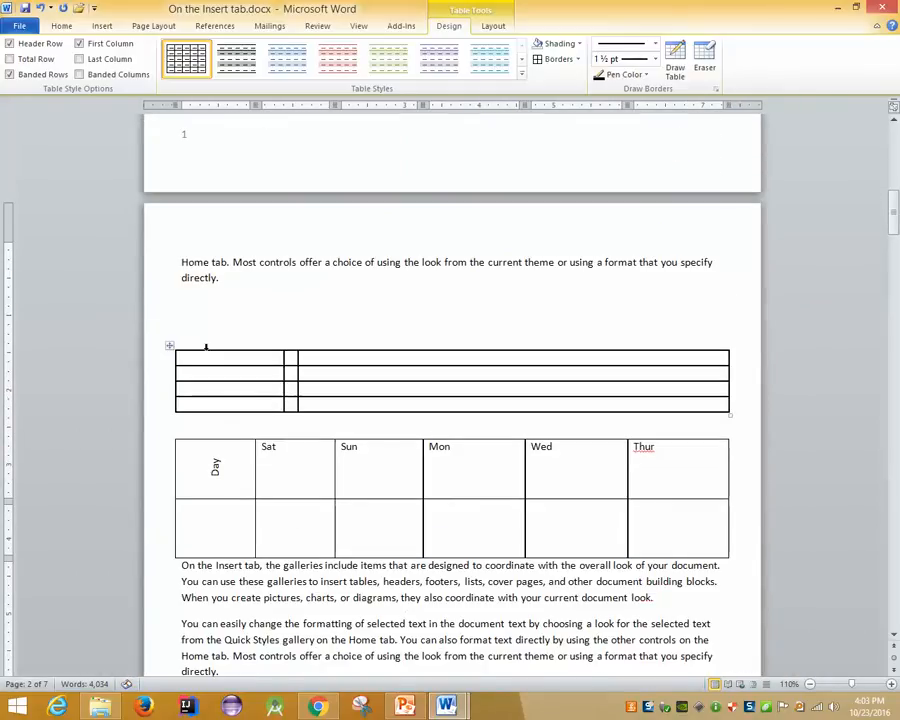
click(498, 26)
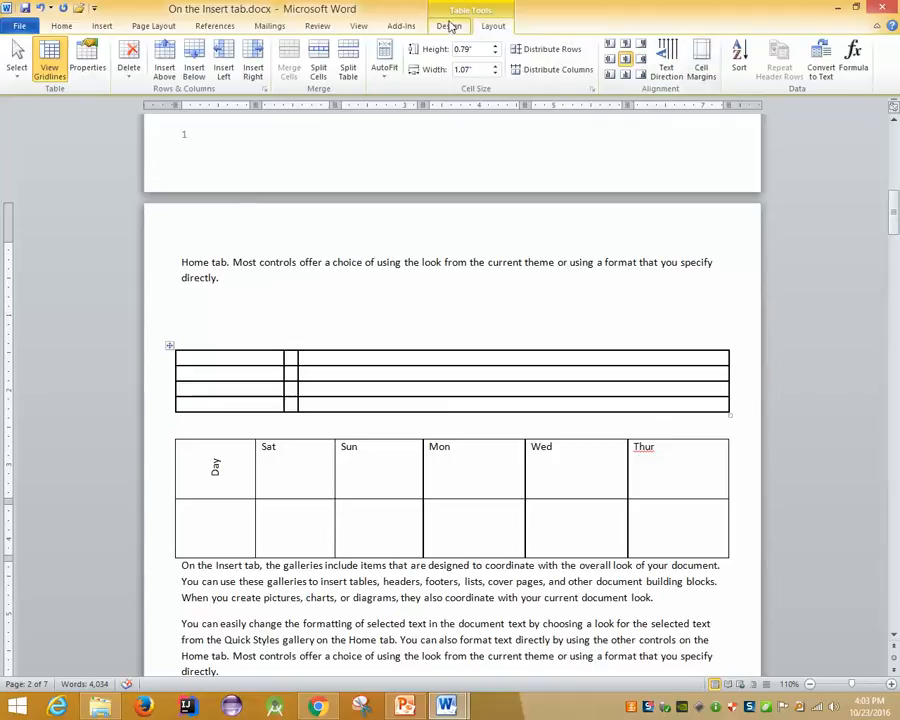
click(450, 26)
click(704, 58)
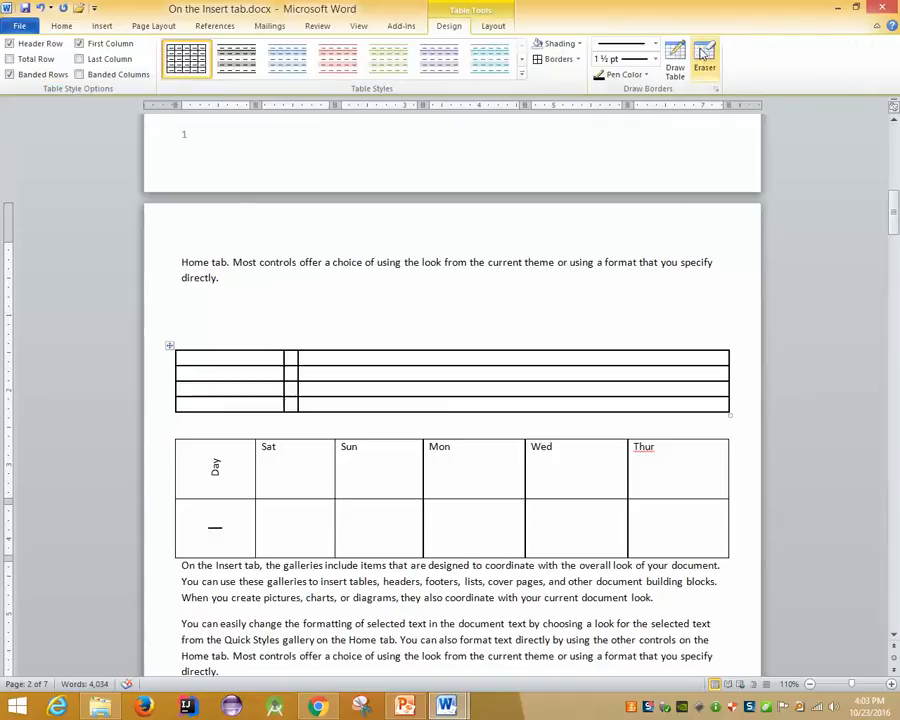
click(188, 499)
key(Escape)
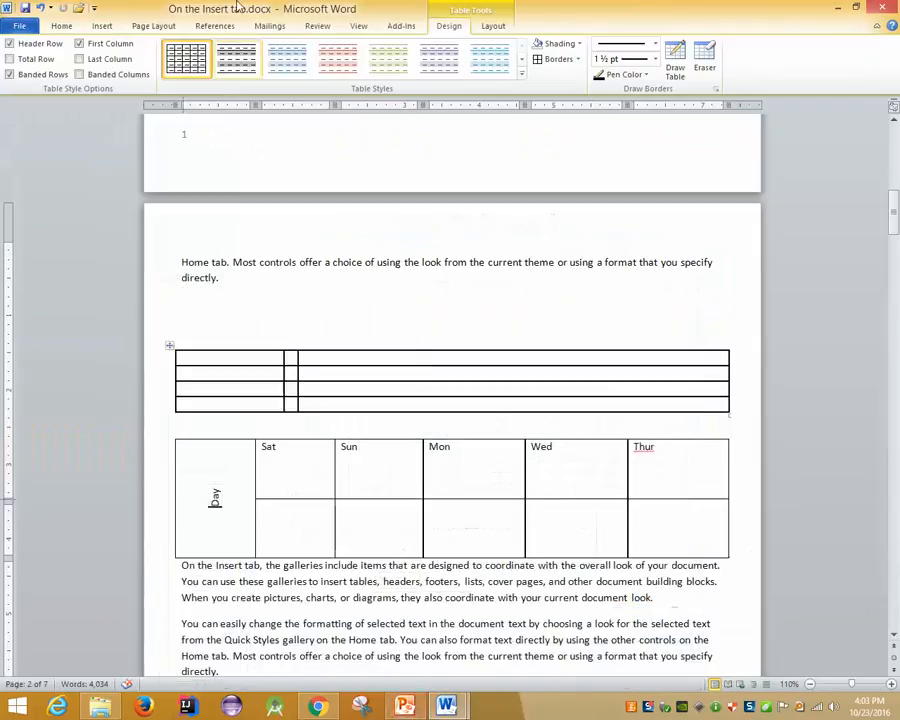
Look through the Review, Home and Insert tabs, then move the caret out of the table to page 1
click(316, 27)
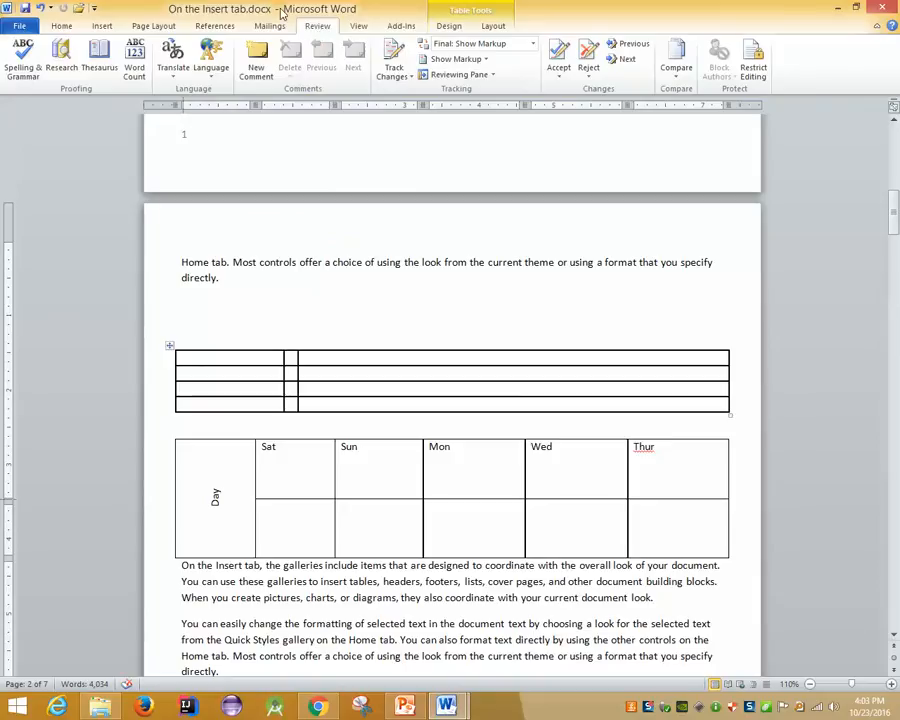
click(62, 29)
key(Right)
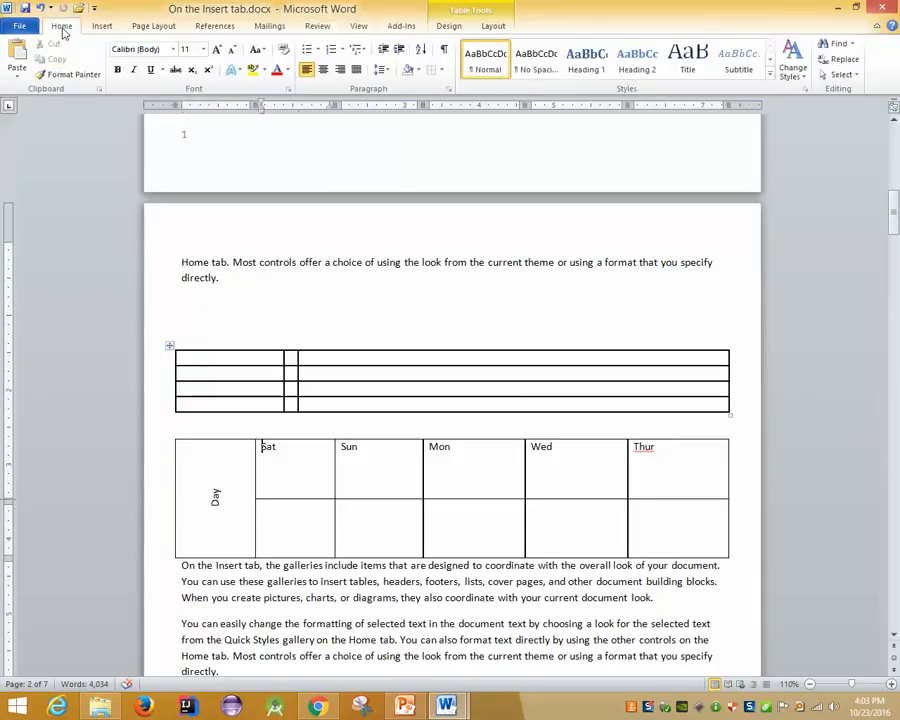
click(110, 29)
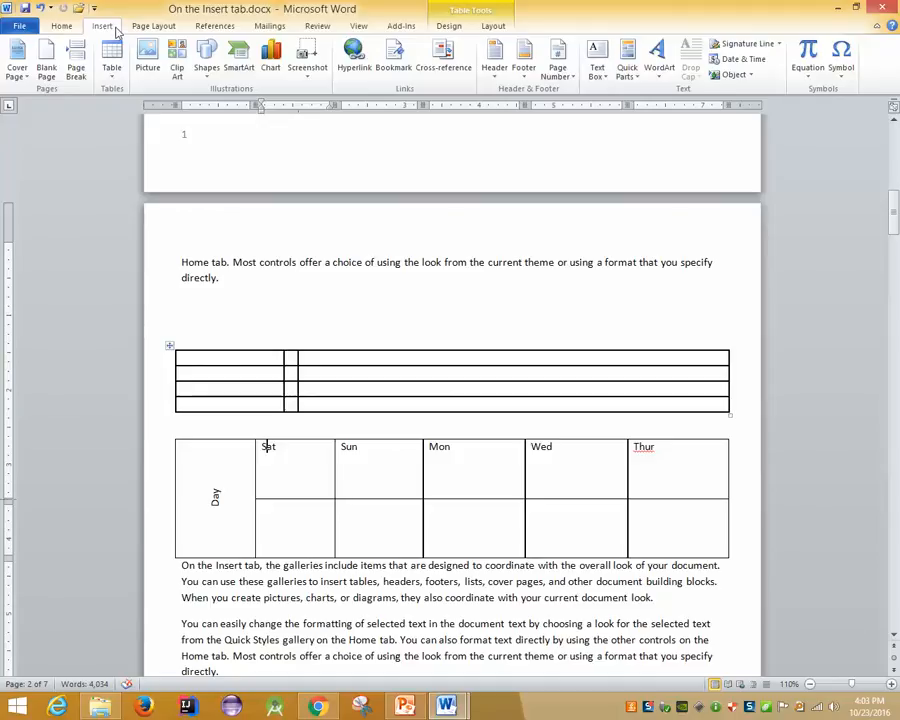
click(288, 270)
Add a new paragraph 'My Website.' below the first paragraph on page 1
scroll(288, 268, up, 15)
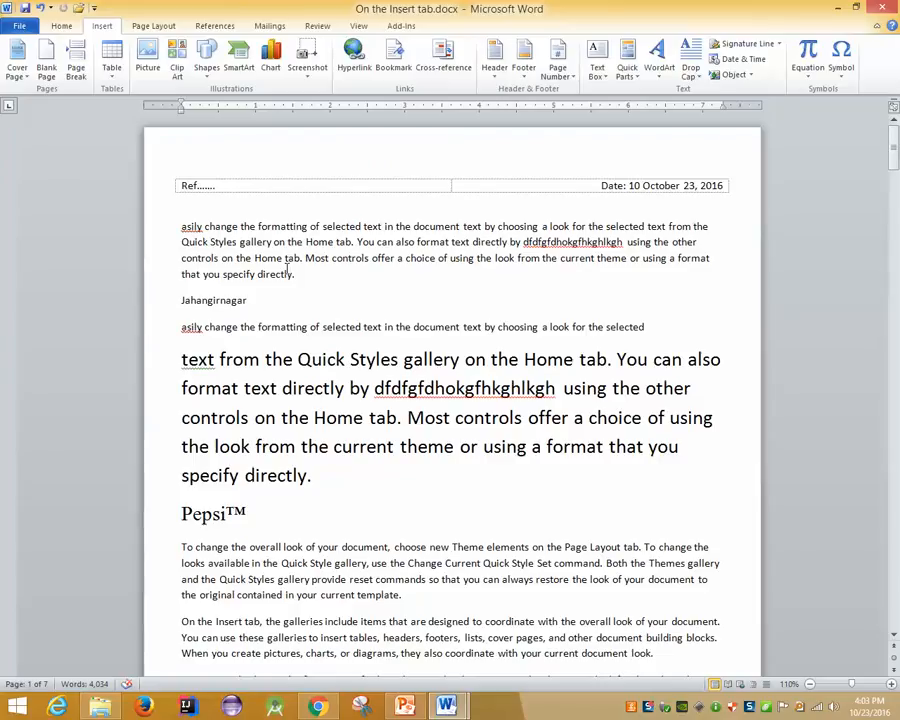
click(314, 278)
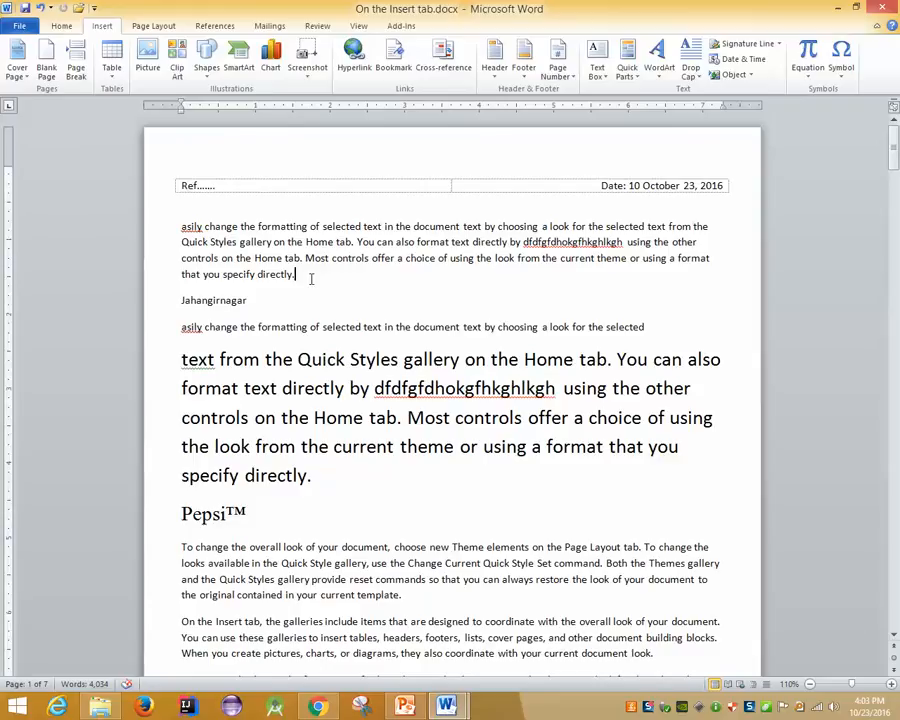
key(Return)
text(My )
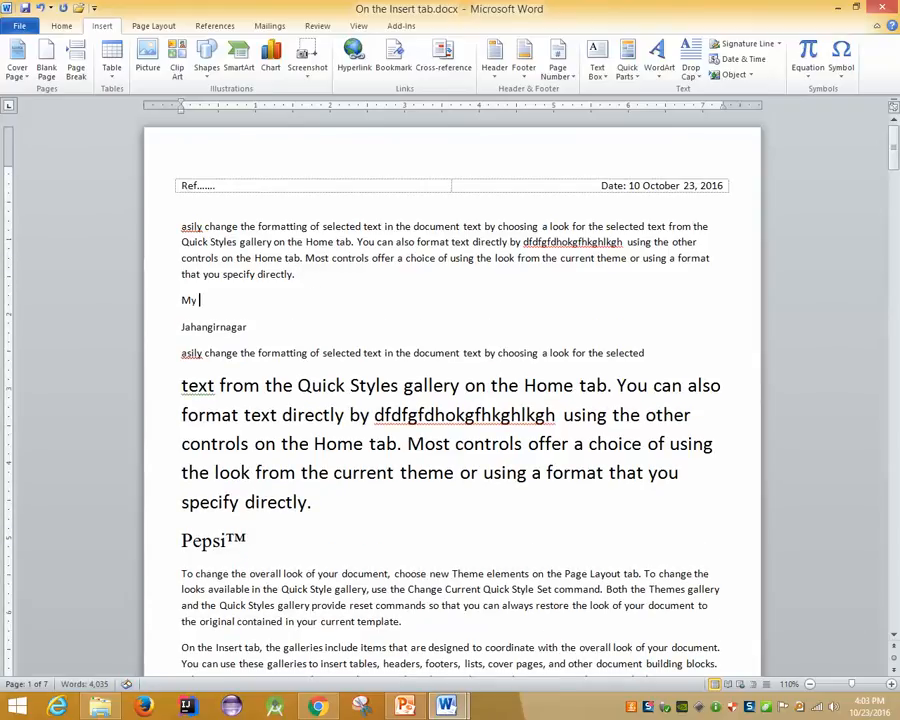
text(Website.)
key(Return)
key(Left)
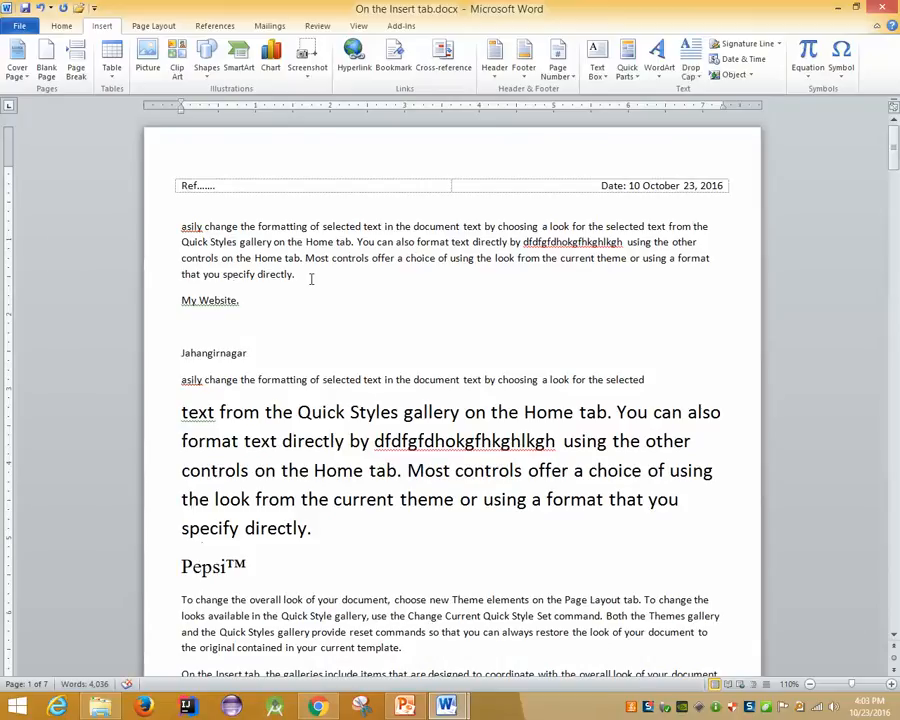
key(End)
key(Right)
Type 'For kore information please check' before it and correct 'kore' to 'more'
text(For kore )
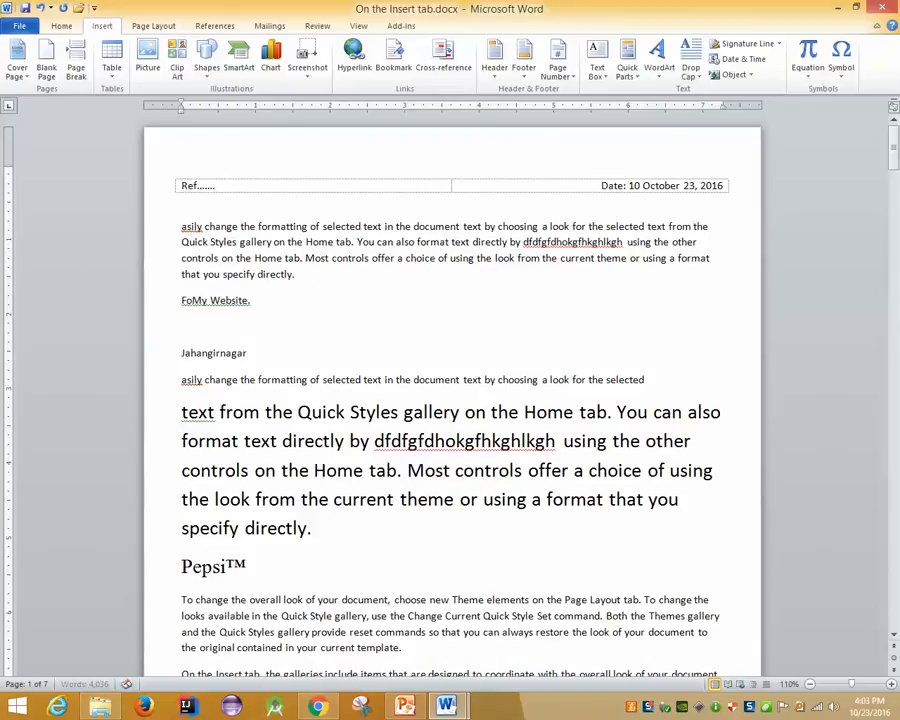
text(informati)
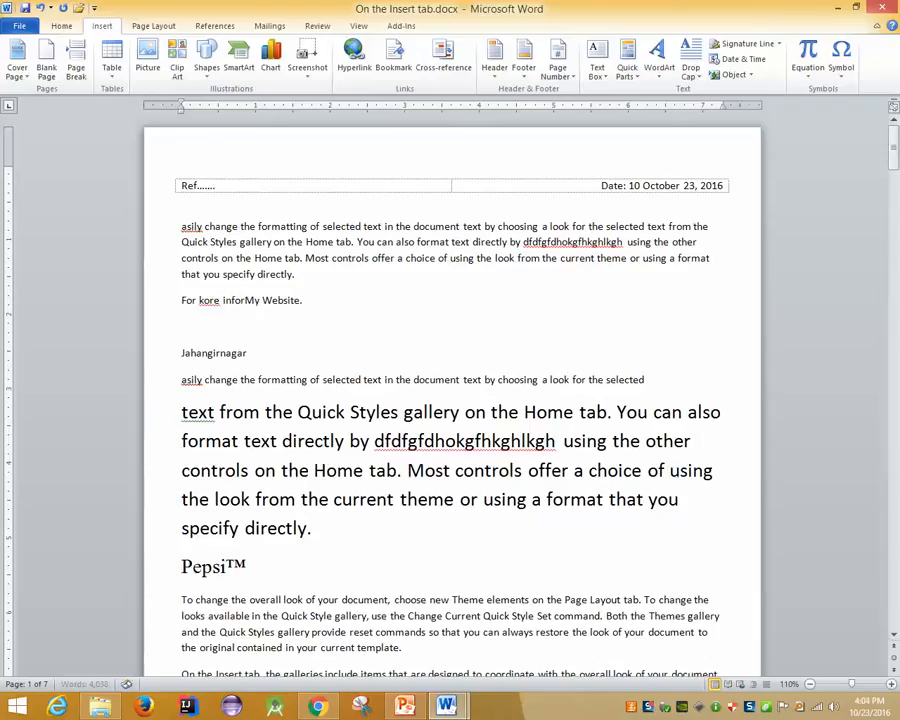
text(on pleas)
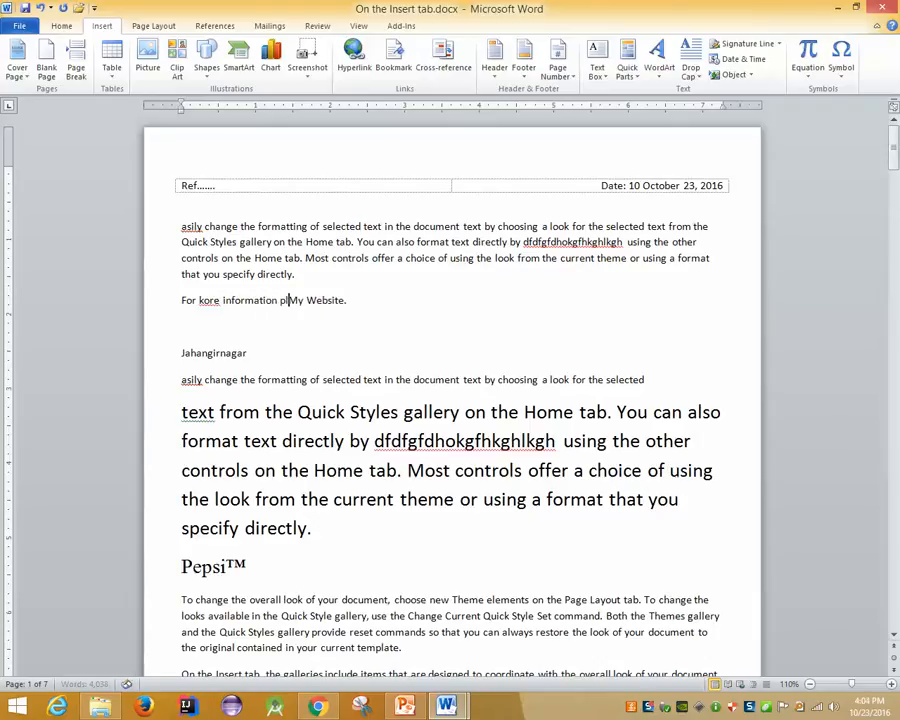
text(e check)
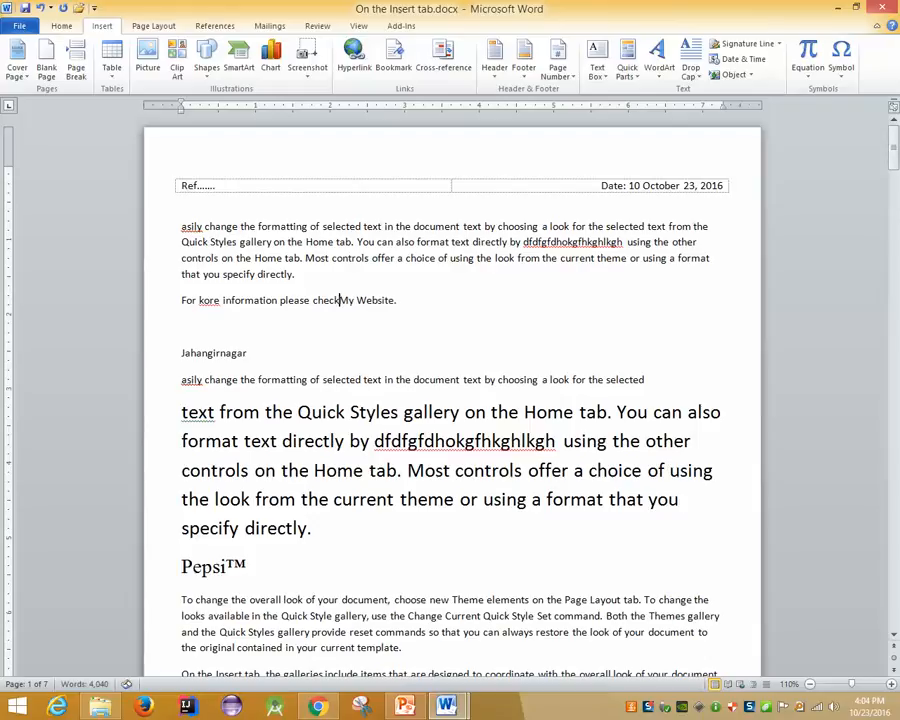
click(368, 300)
right_click(204, 300)
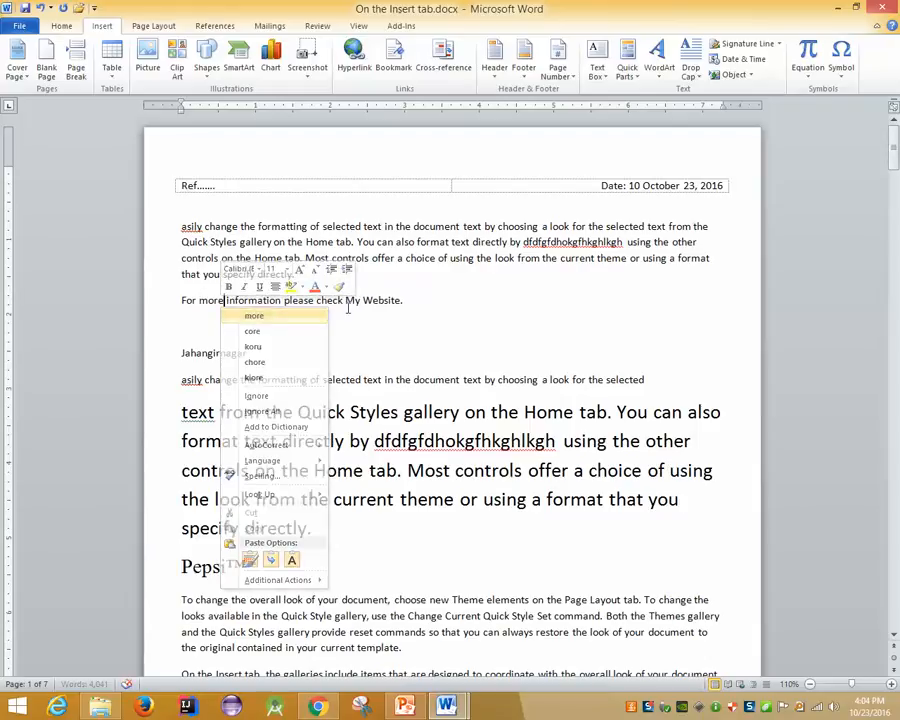
click(254, 313)
click(404, 300)
key(Return)
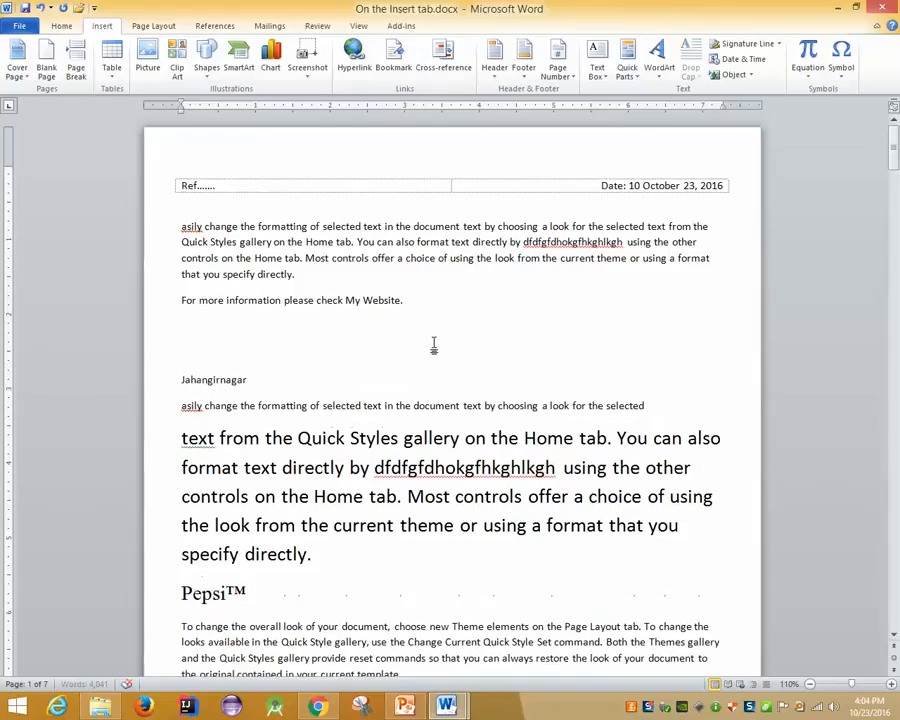
text(www.d)
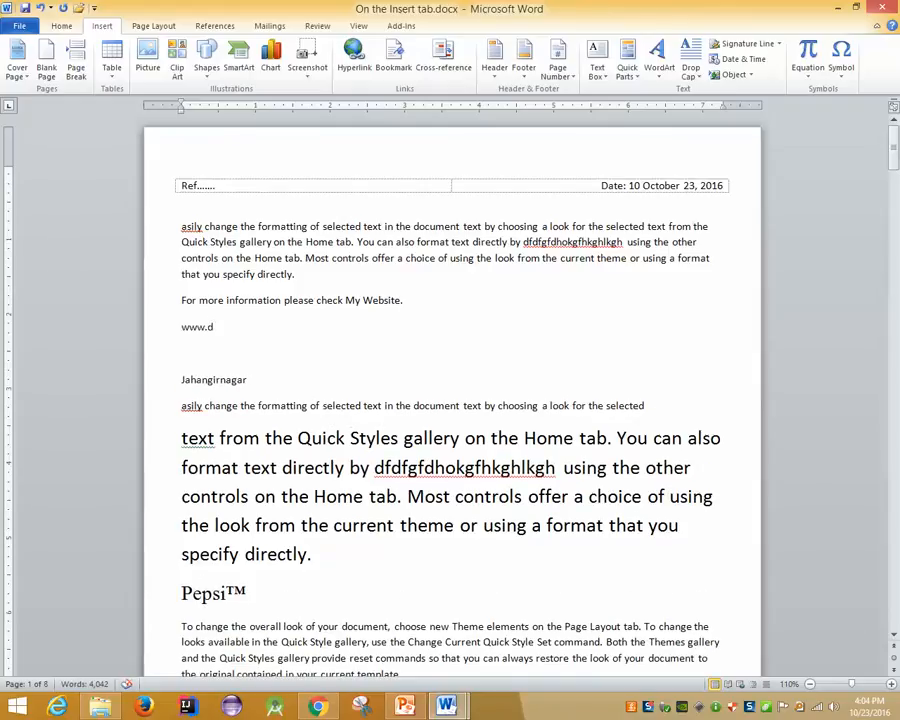
key(BackSpace)
key(BackSpace)
key(BackSpace)
key(BackSpace)
key(BackSpace)
key(BackSpace)
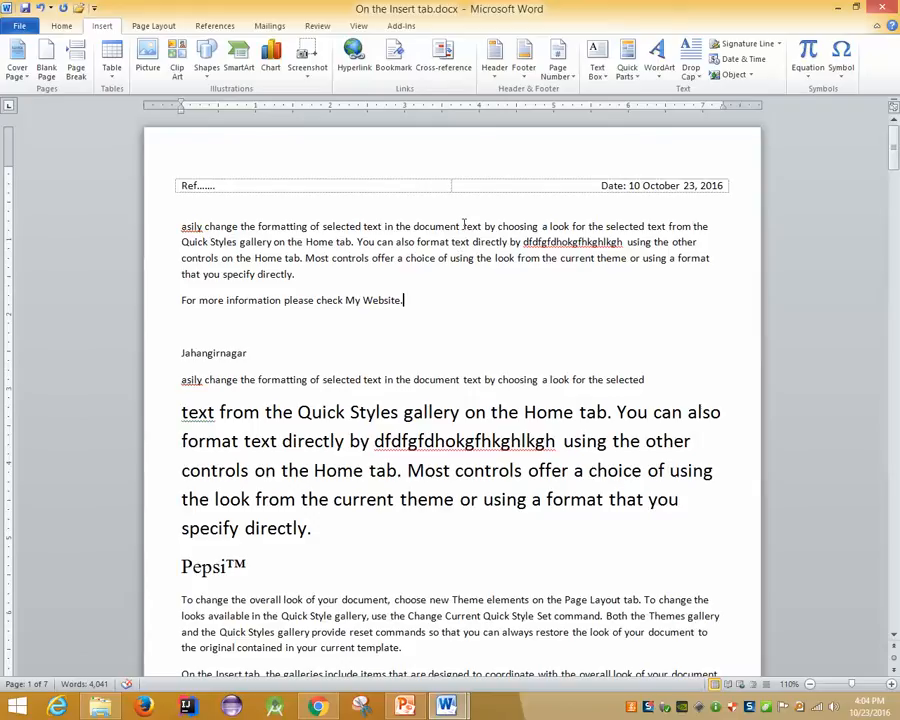
click(347, 300)
drag(347, 300, 400, 300)
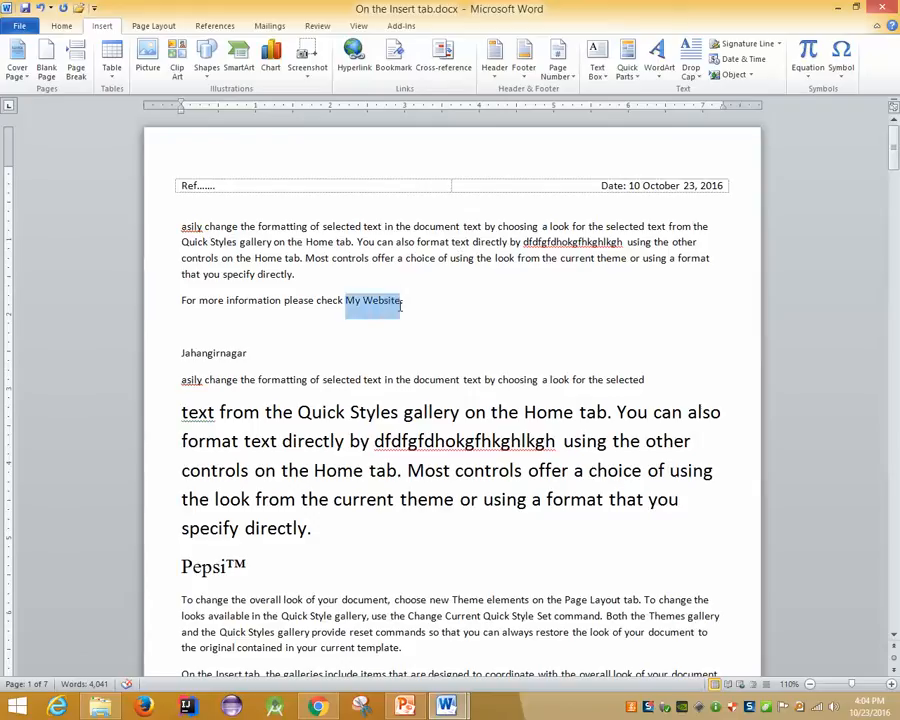
click(355, 62)
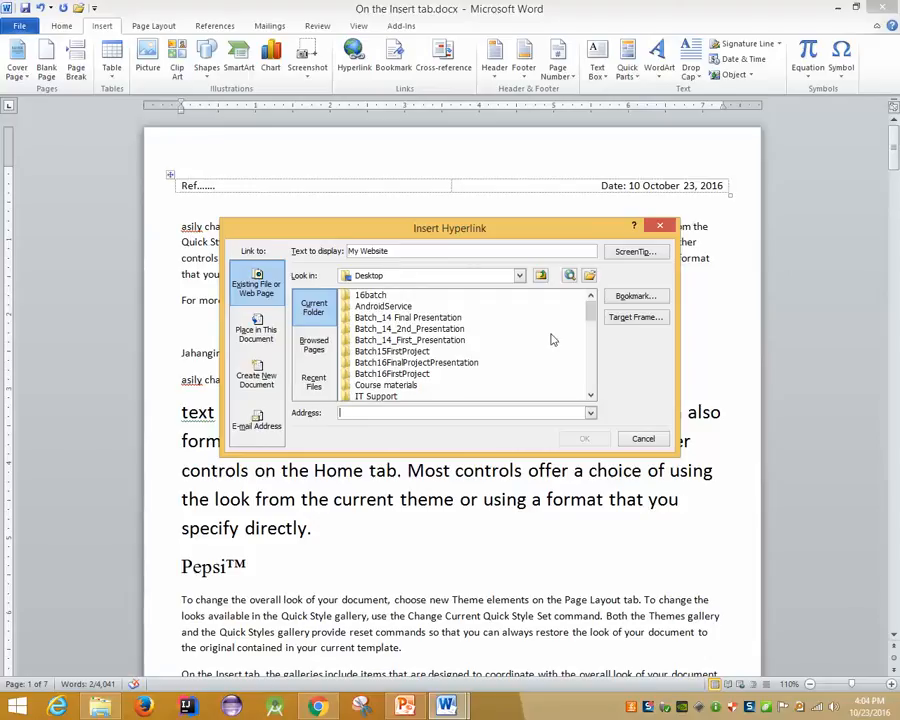
click(590, 337)
drag(590, 337, 590, 355)
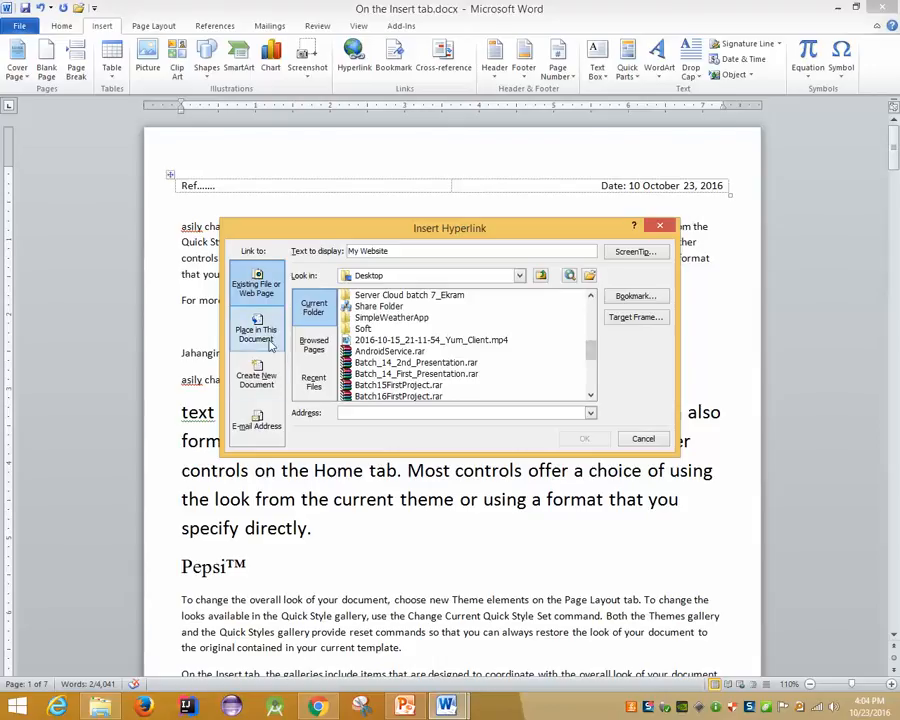
key(Tab)
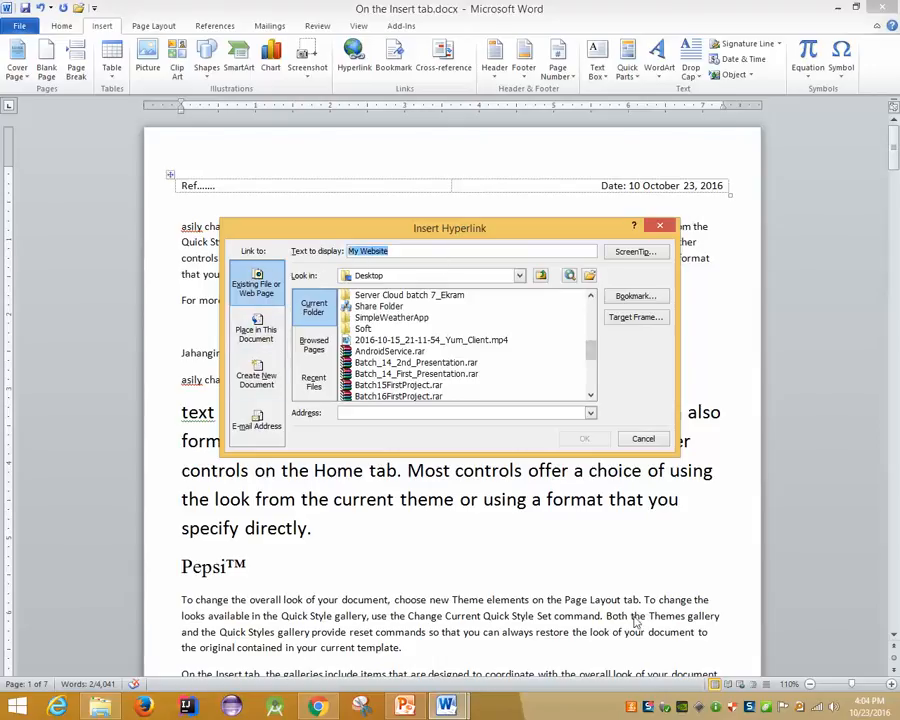
text(www.google.com)
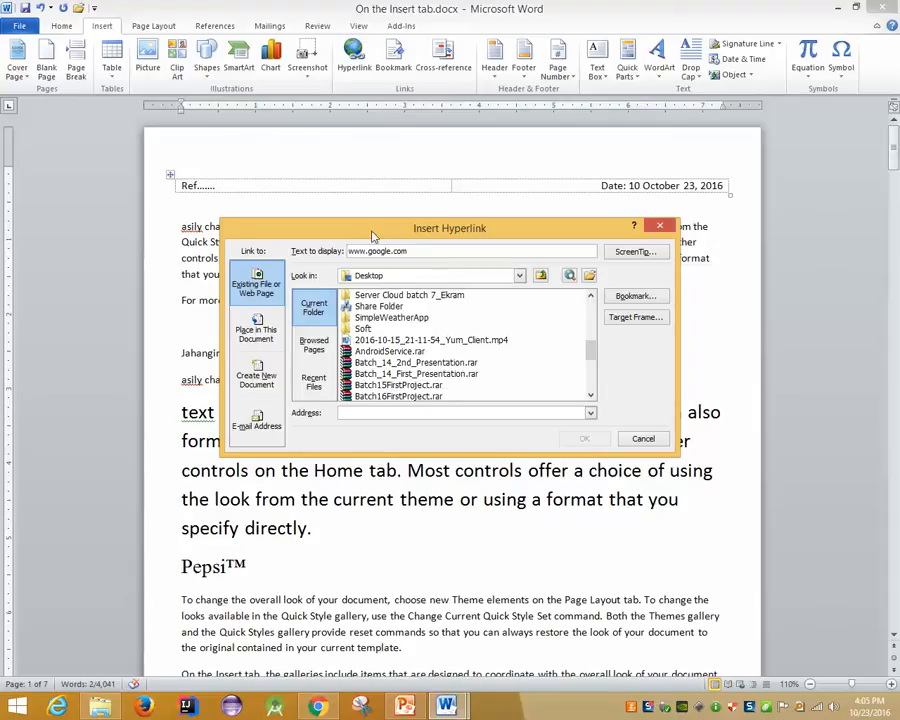
click(254, 332)
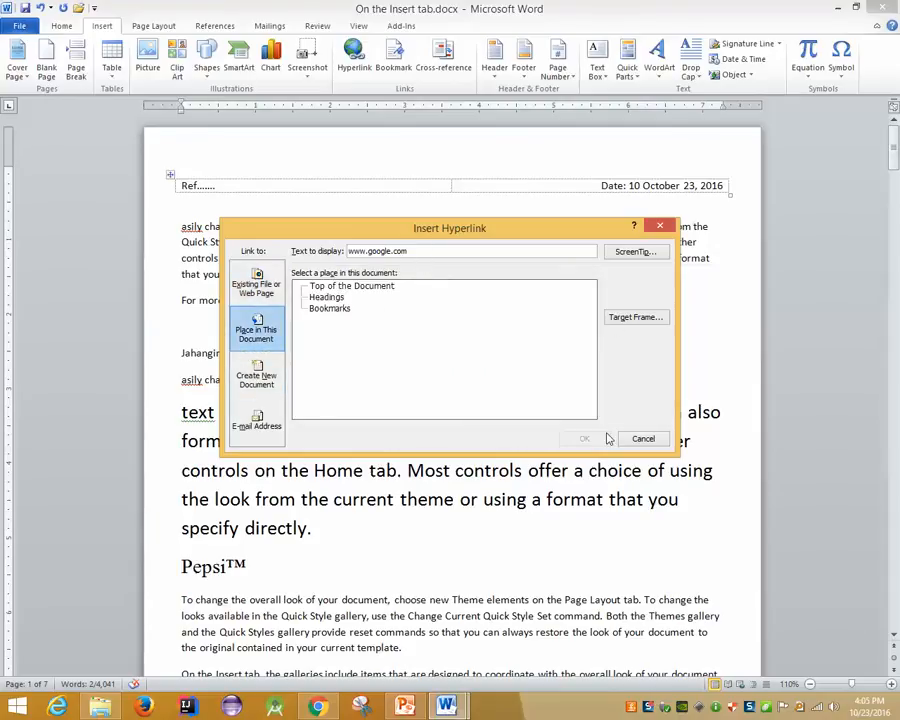
click(648, 254)
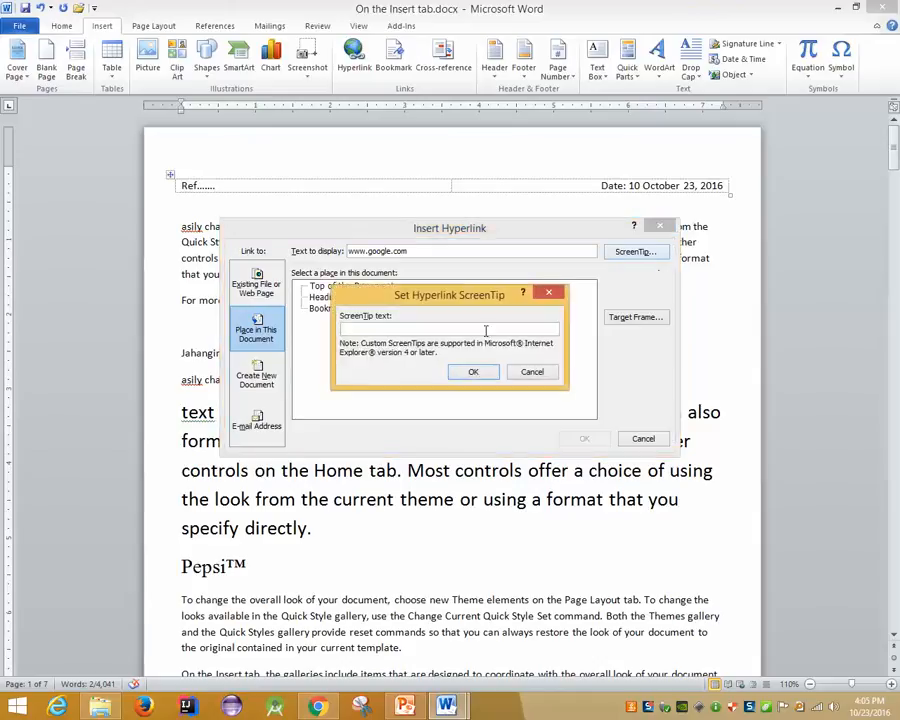
click(530, 371)
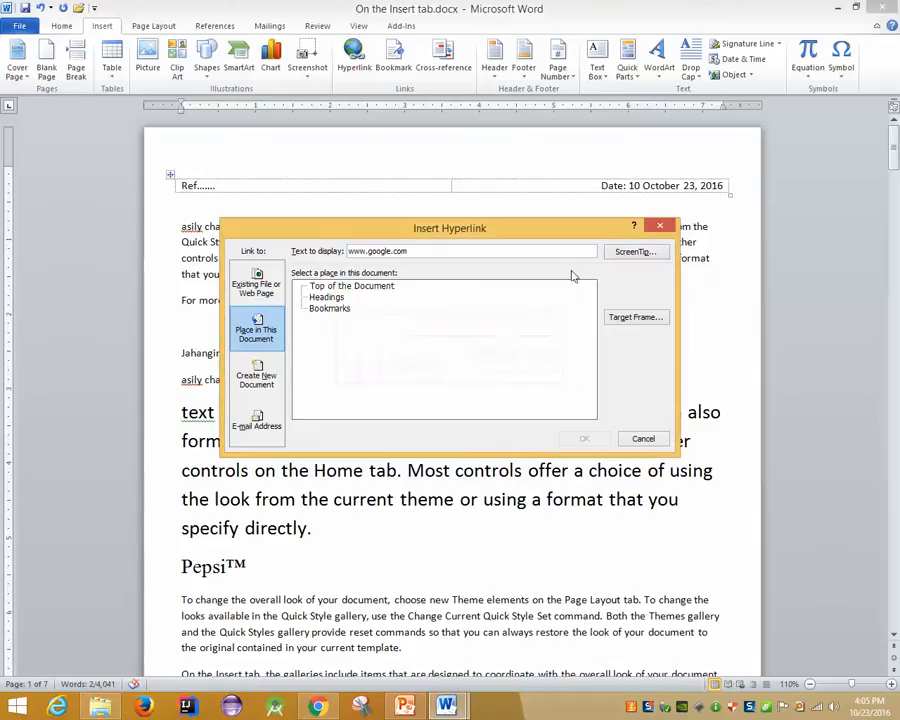
click(660, 226)
scroll(387, 333, down, 3)
scroll(387, 333, up, 2)
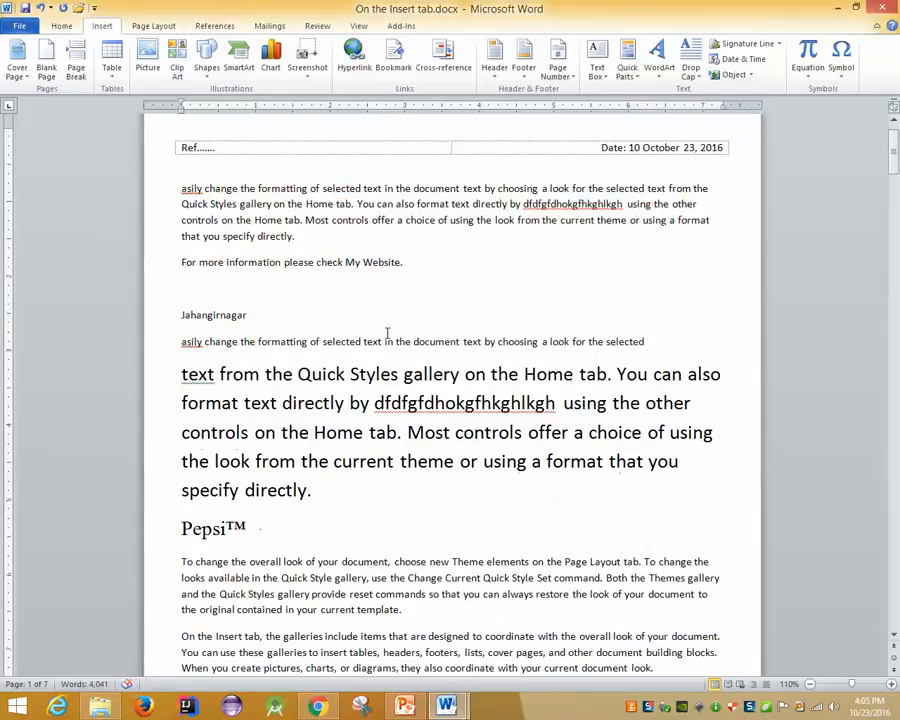
drag(345, 262, 401, 262)
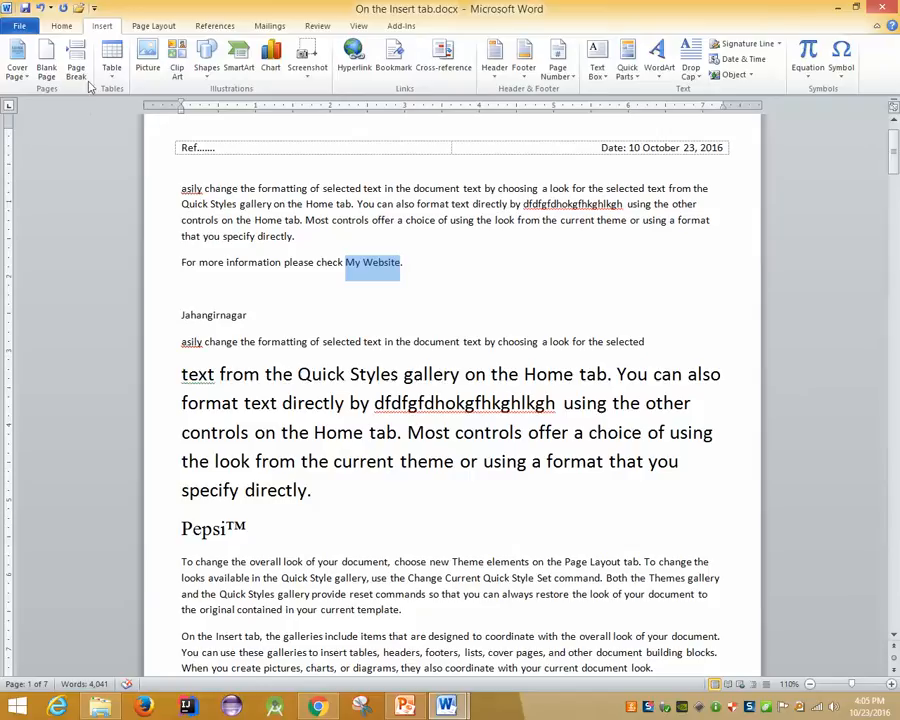
click(355, 55)
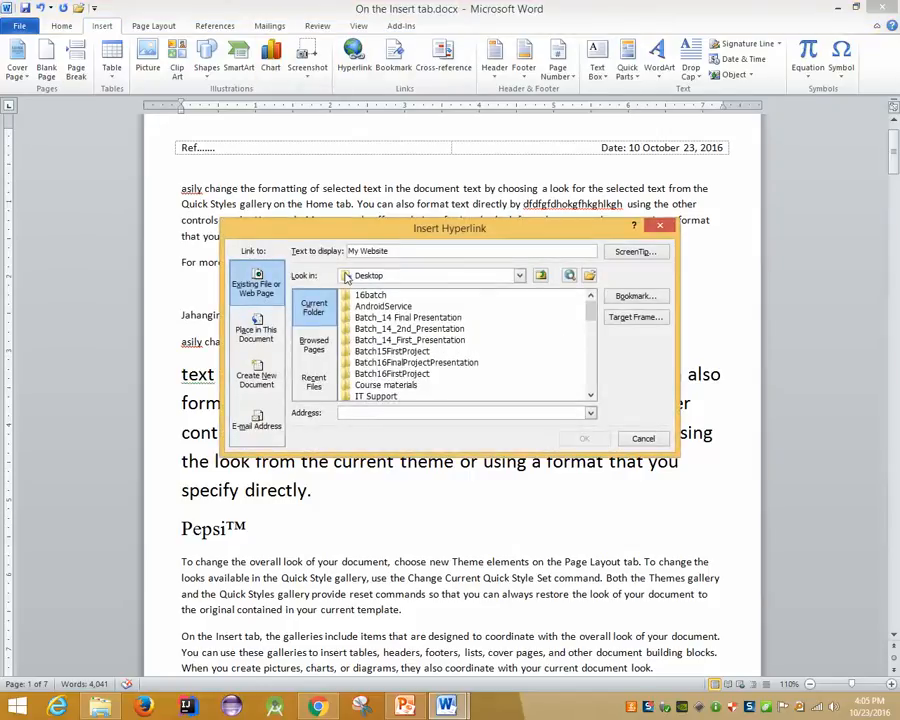
click(476, 279)
click(476, 279)
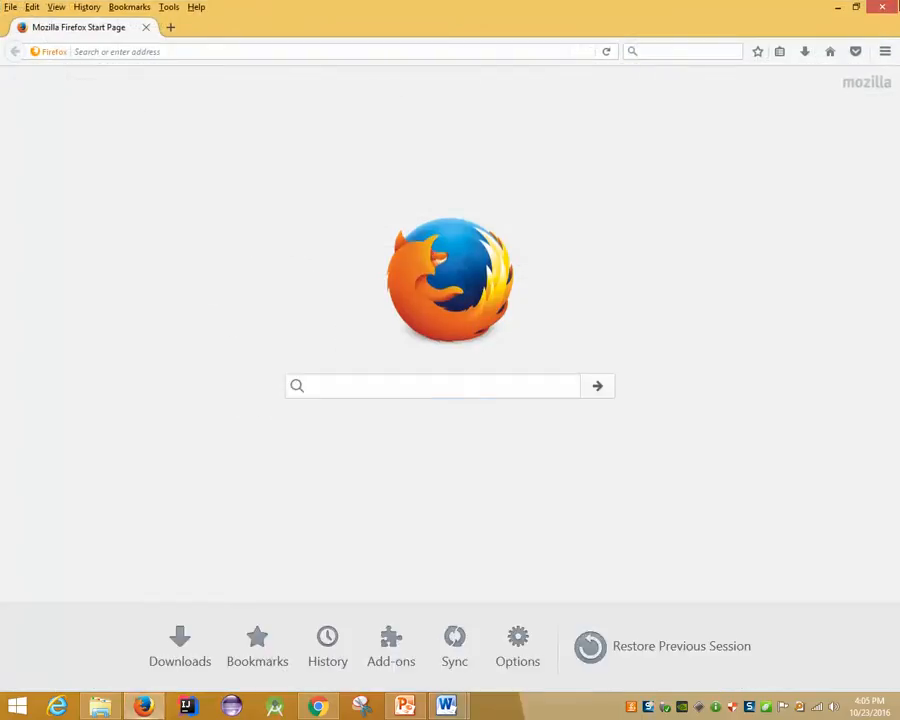
click(882, 7)
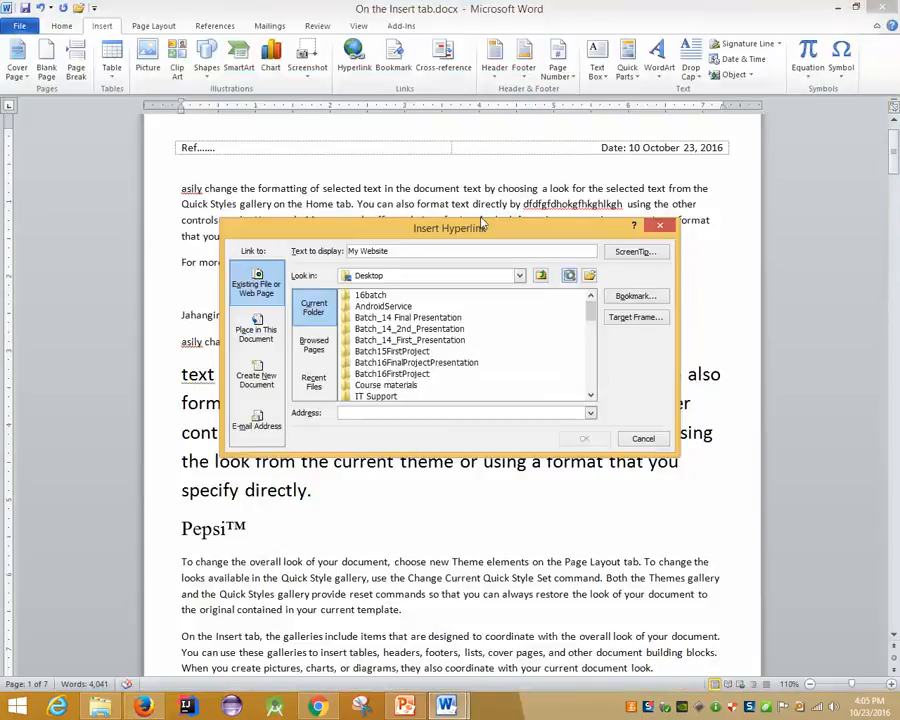
drag(397, 251, 306, 257)
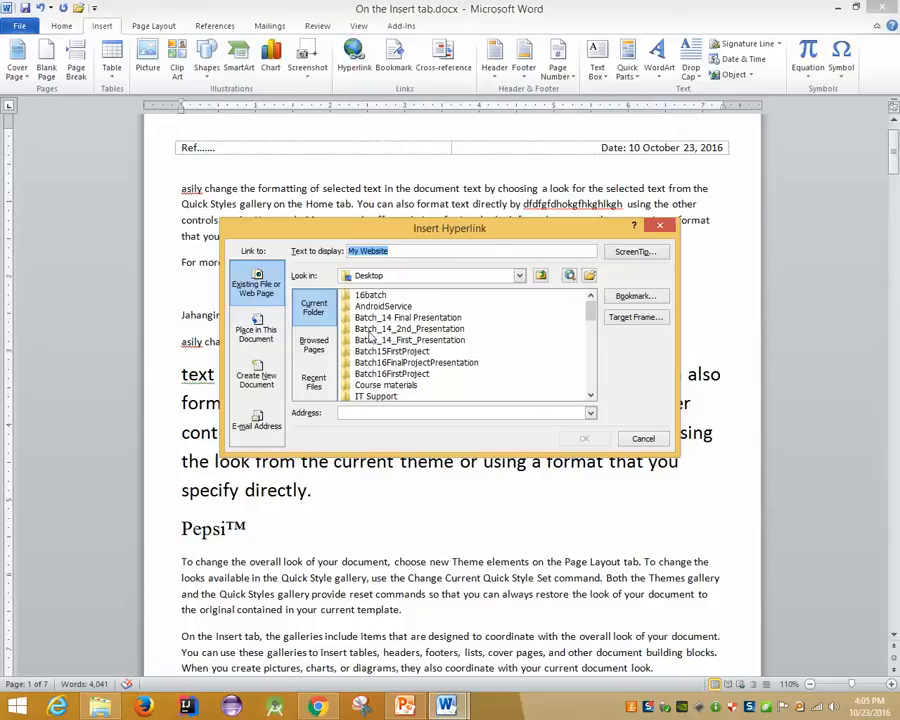
click(357, 412)
text(http://www.google)
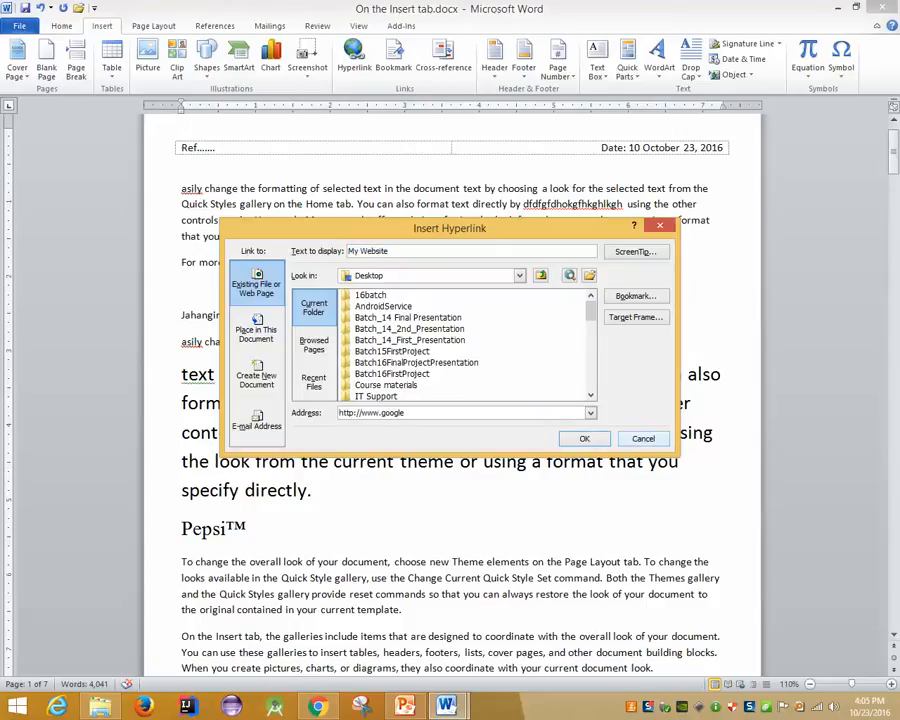
text(.com)
drag(508, 224, 352, 283)
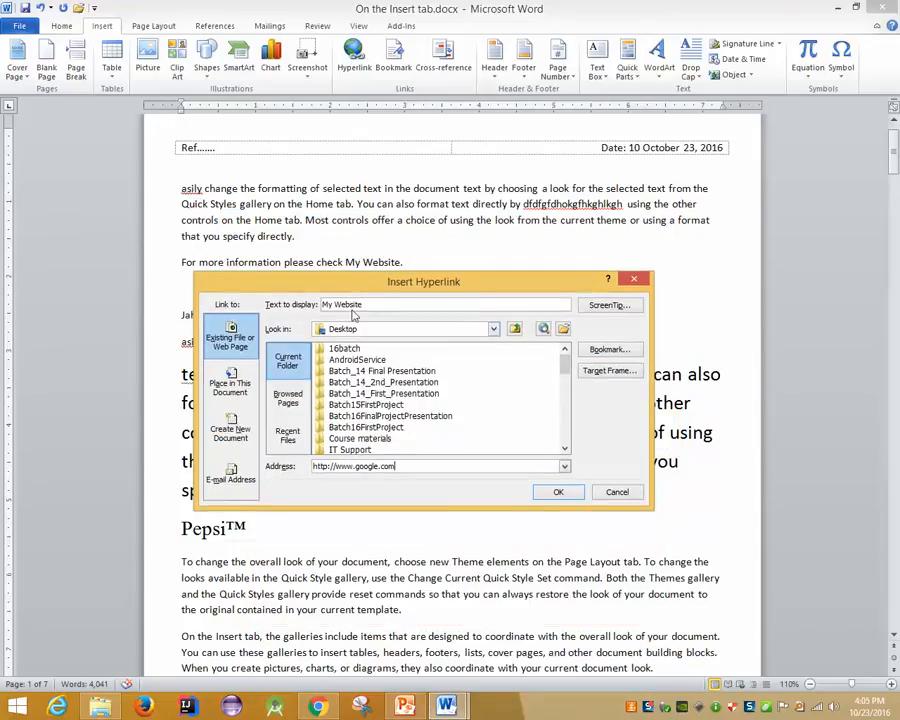
click(558, 491)
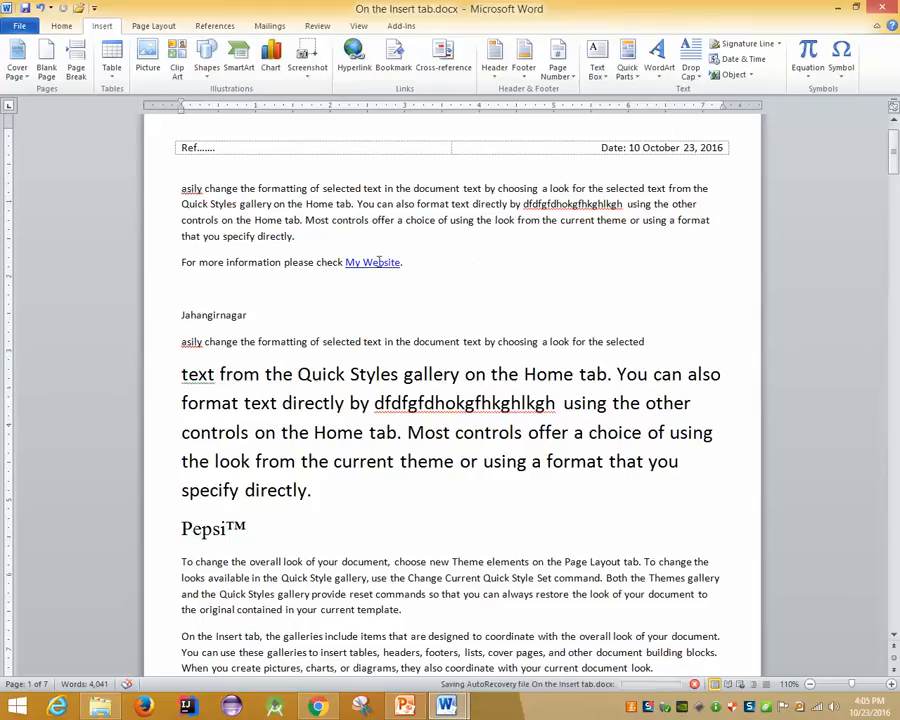
Follow the My Website link to load Google in Firefox, then close the browser
mouse_move(362, 264)
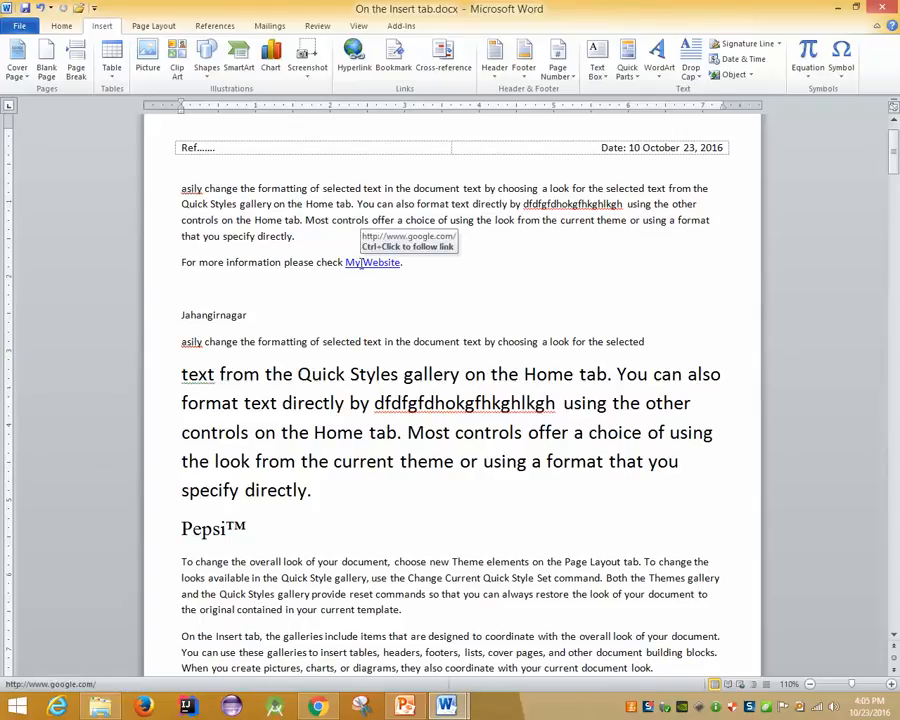
click(363, 262)
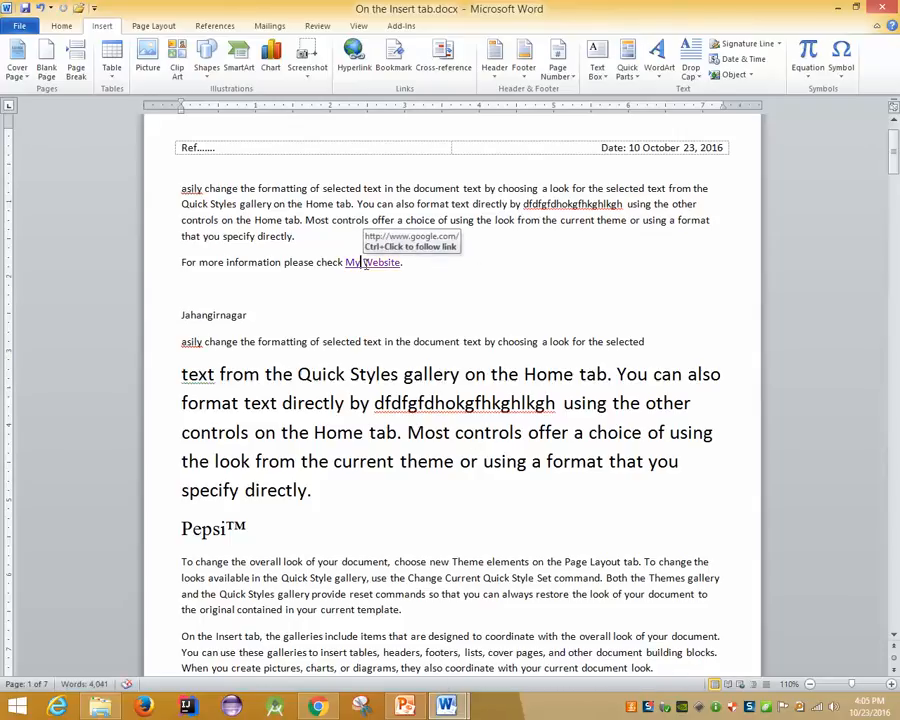
ctrl+click(366, 263)
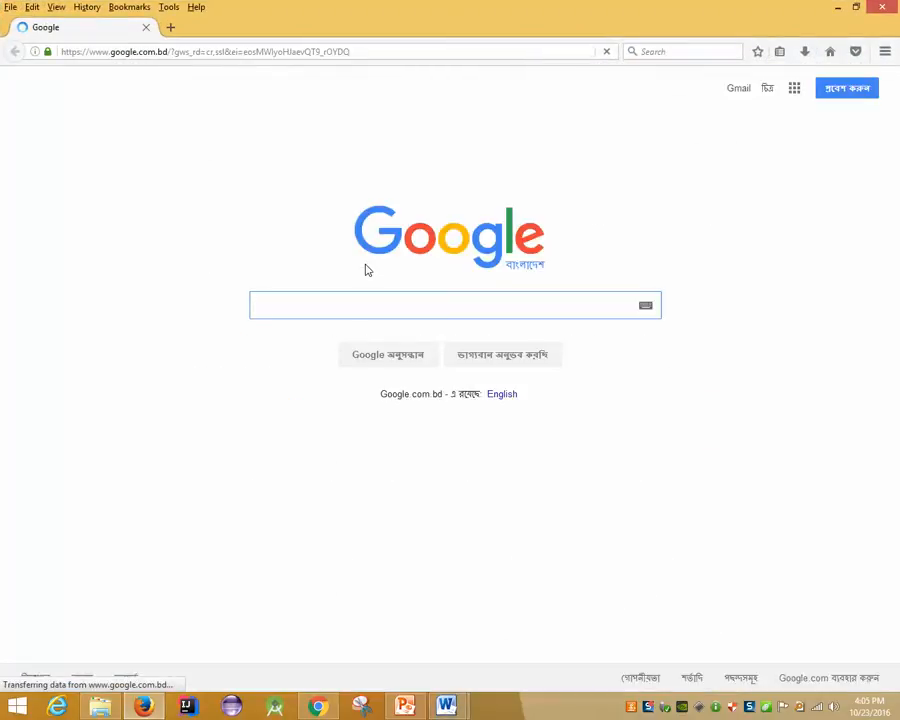
click(884, 7)
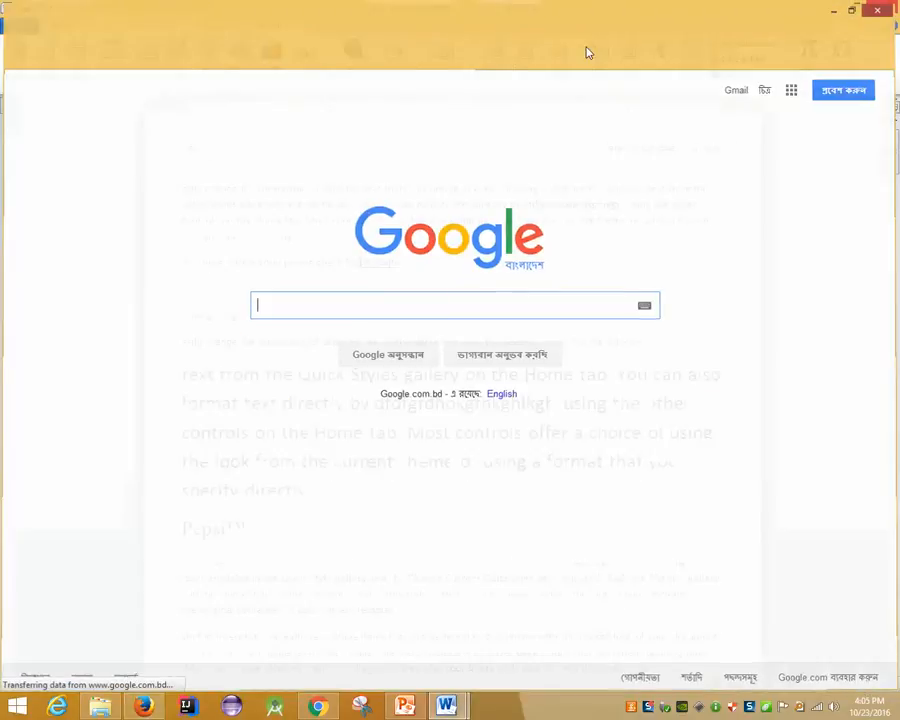
Check Capture.JPG on the desktop, then restore the 'On the Insert tab' Word document
click(838, 7)
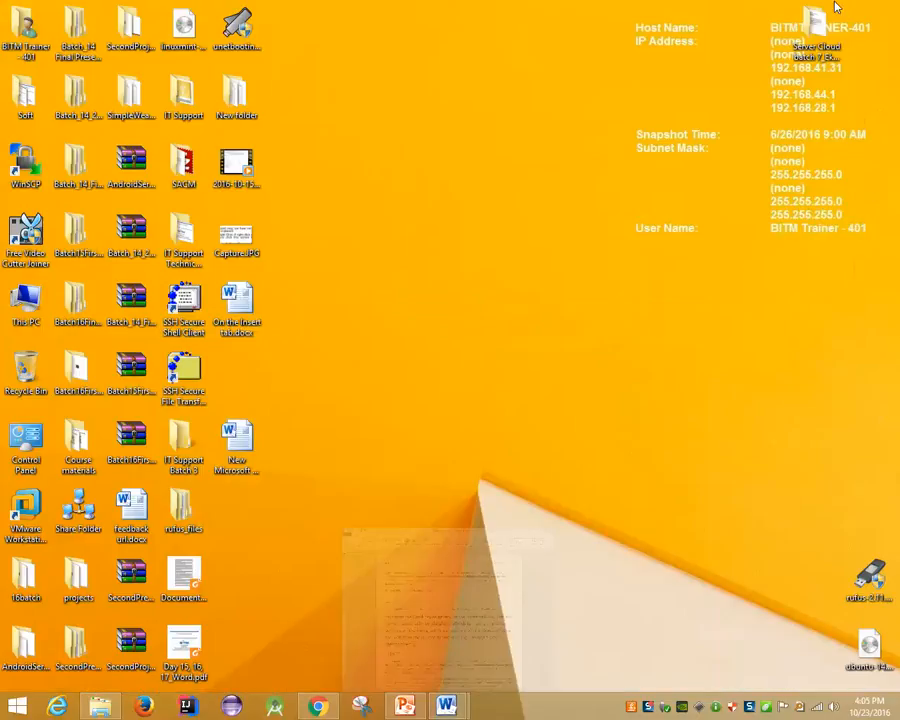
click(222, 248)
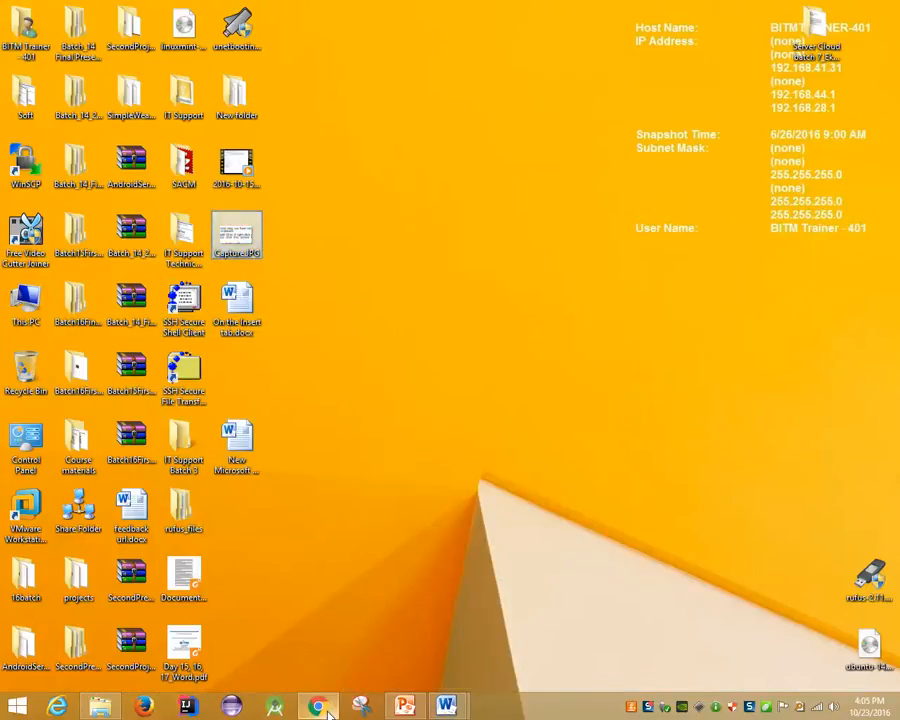
click(446, 706)
click(524, 612)
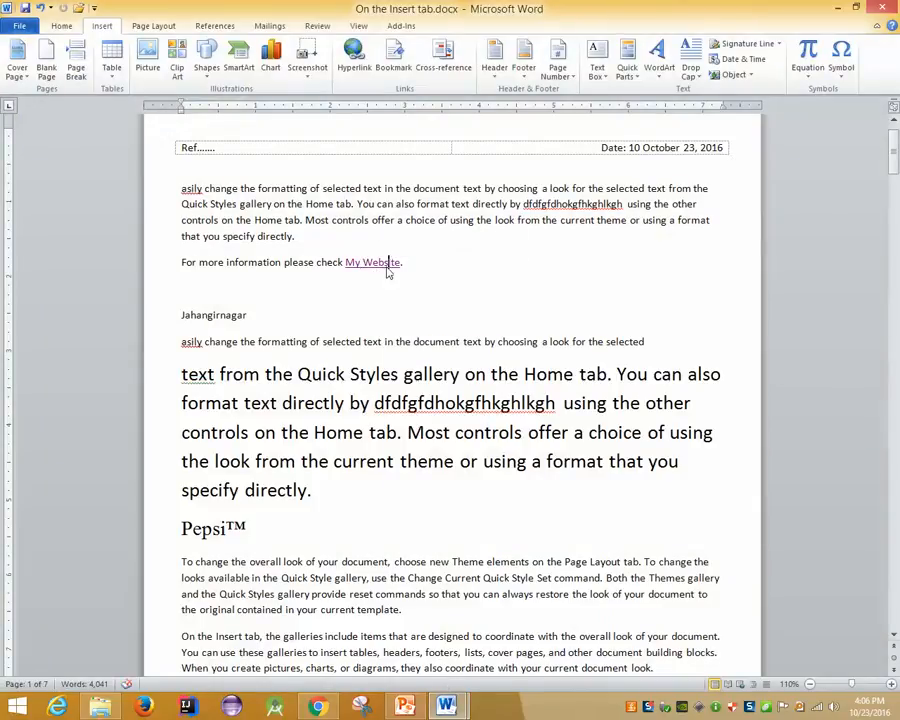
Remove the My Website hyperlink and change the text to 'My Image File'
right_click(388, 264)
click(443, 405)
click(364, 262)
key(Delete)
key(Delete)
key(Delete)
key(Delete)
key(Delete)
key(Delete)
key(Delete)
key(Delete)
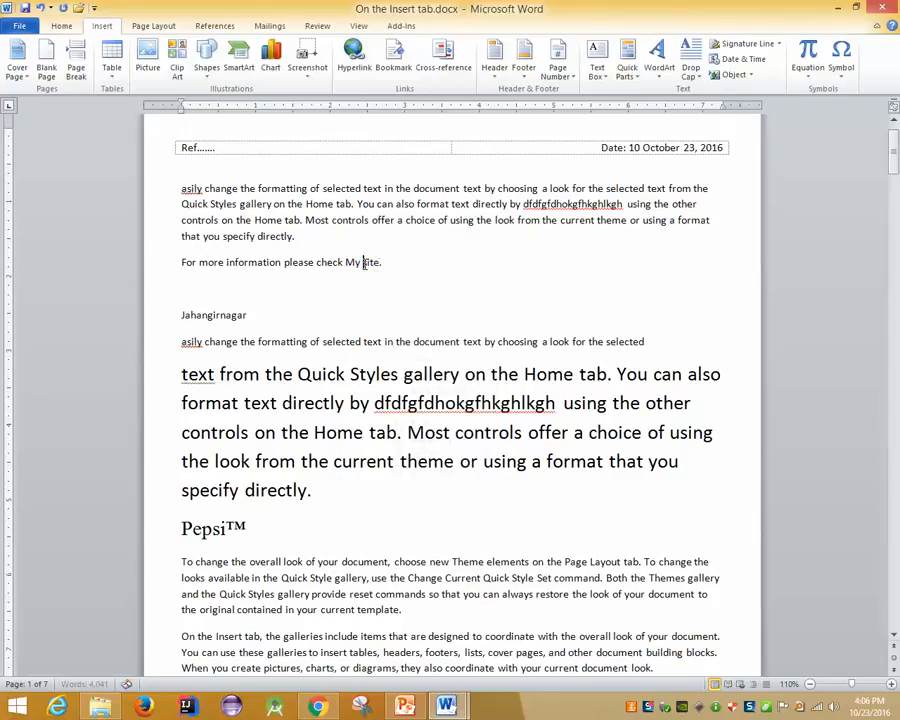
text(Image File)
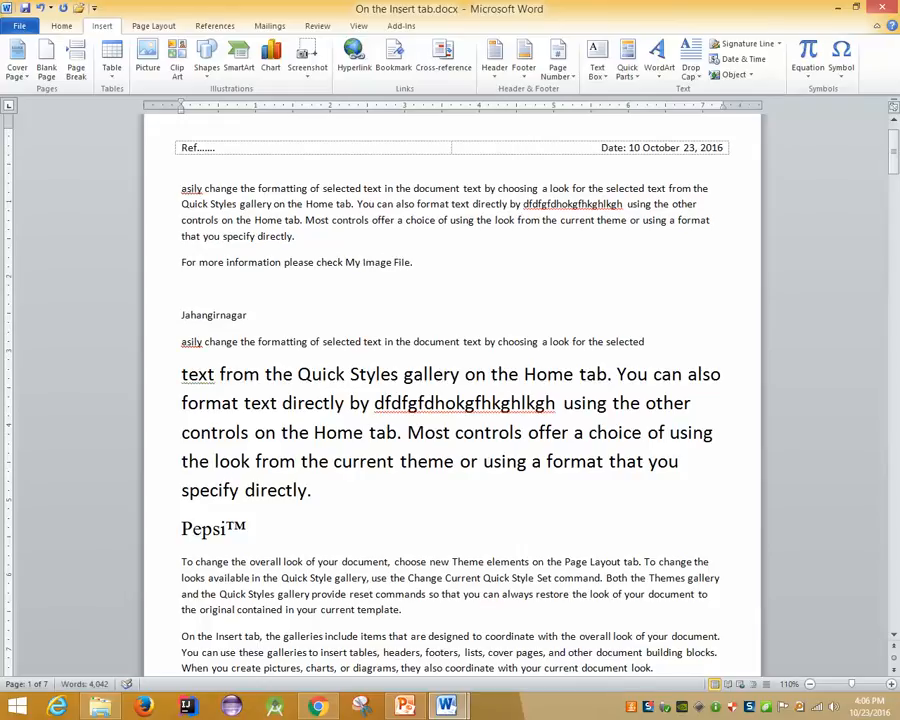
Link the selected 'My Image File' text to the desktop image Capture.JPG
drag(345, 262, 410, 263)
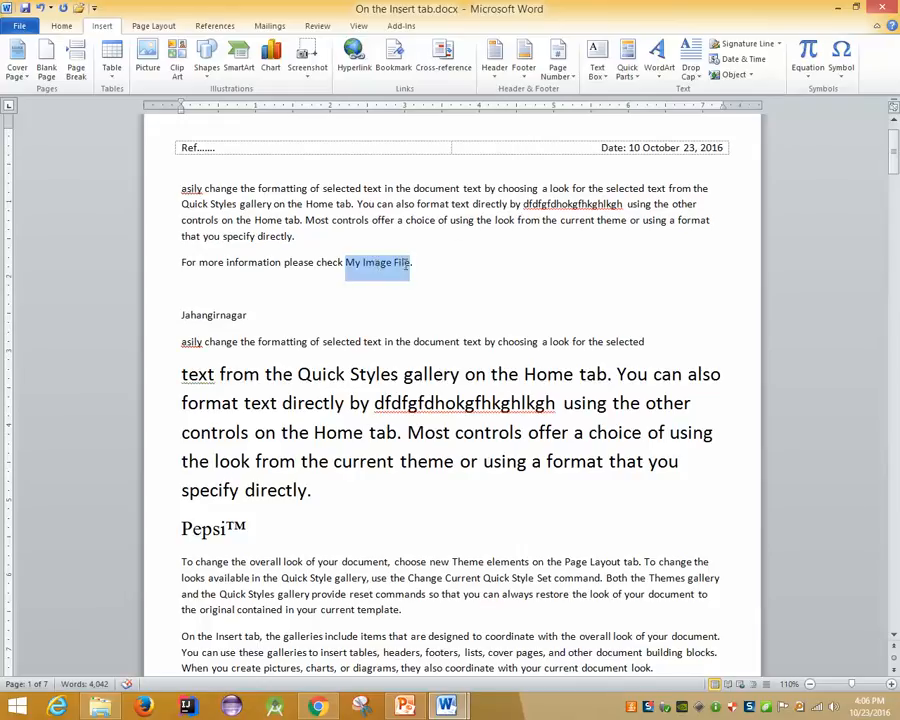
click(360, 55)
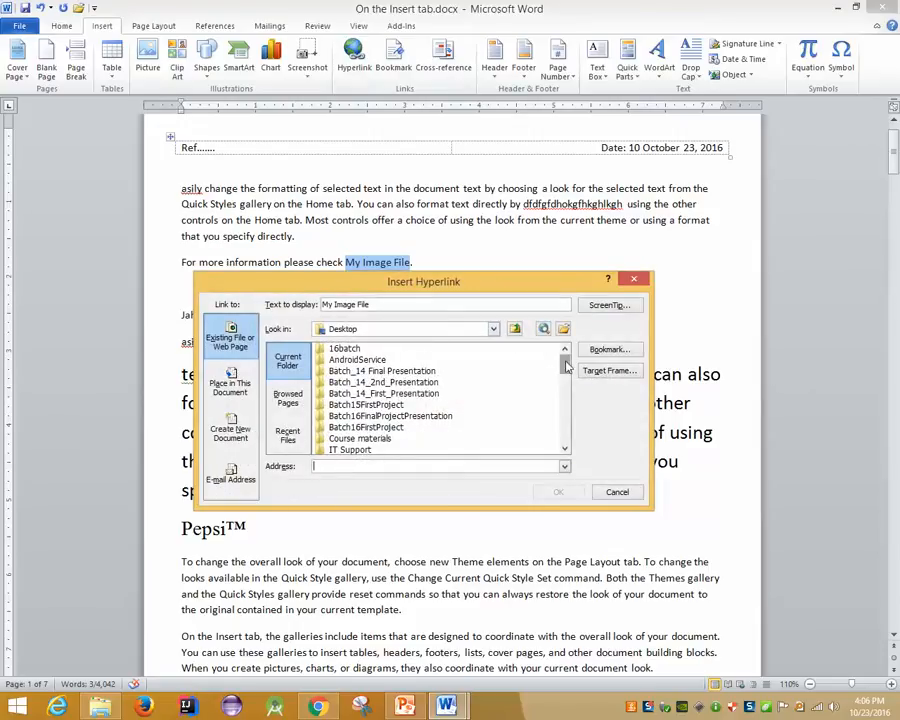
click(400, 405)
scroll(395, 417, down, 3)
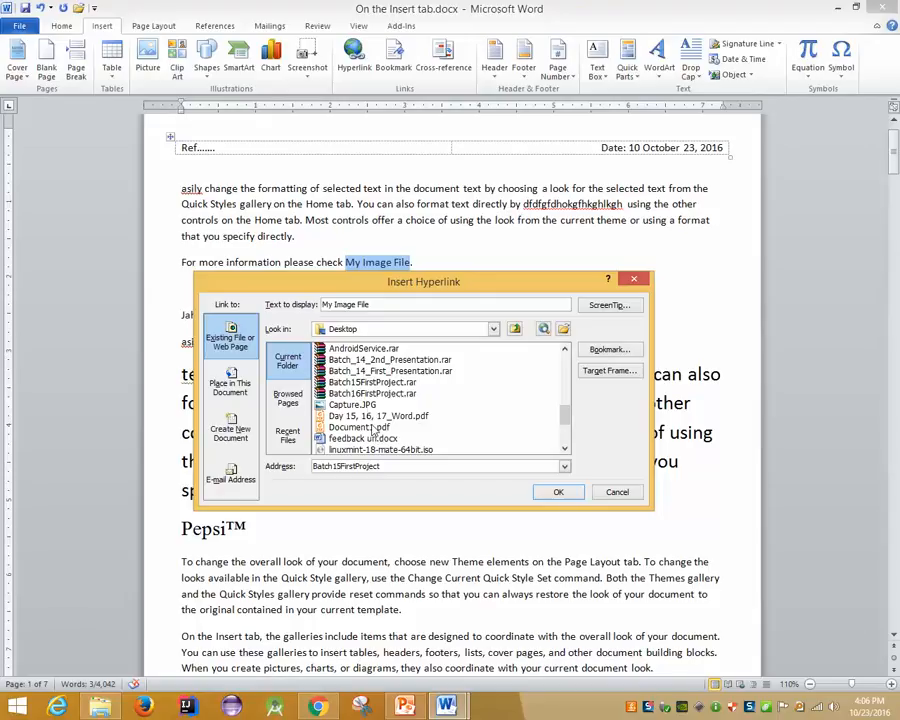
click(370, 404)
key(Return)
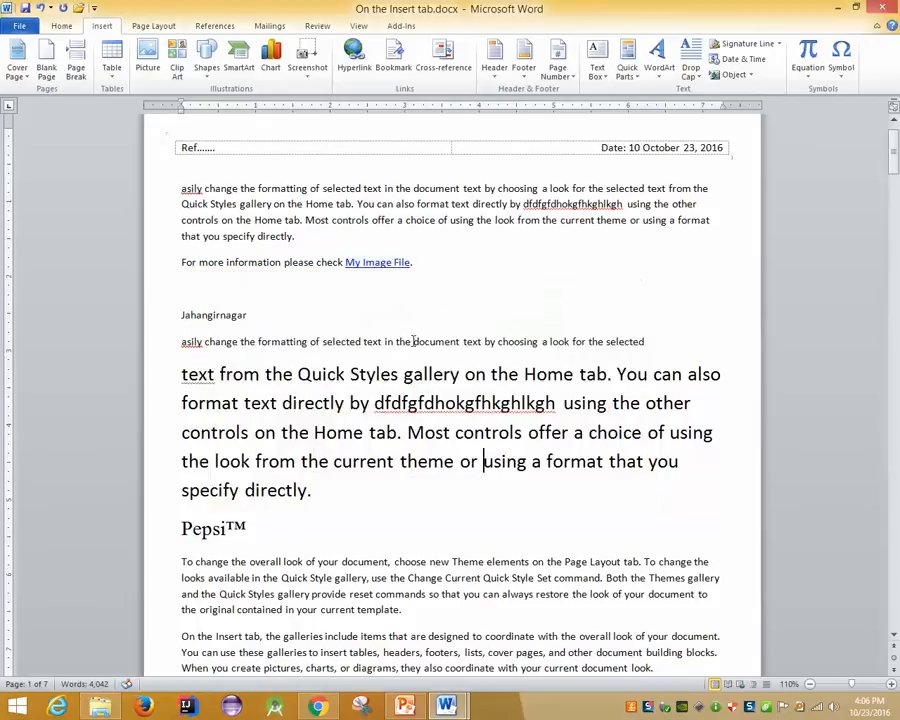
Follow the My Image File link to view Capture.JPG in Windows Photo Viewer, then close it
ctrl+click(360, 263)
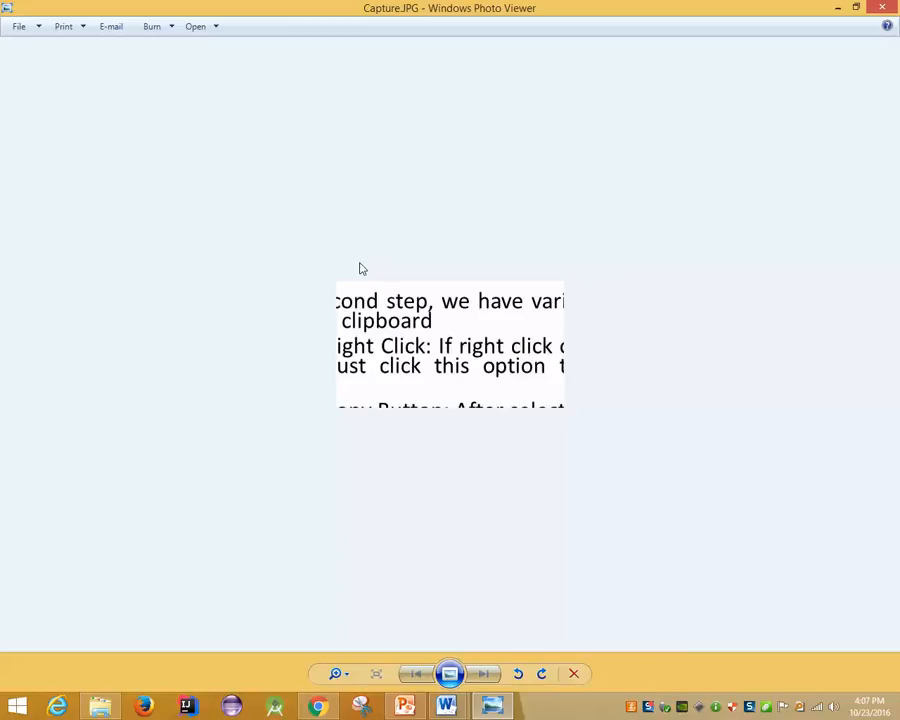
key(alt+F4)
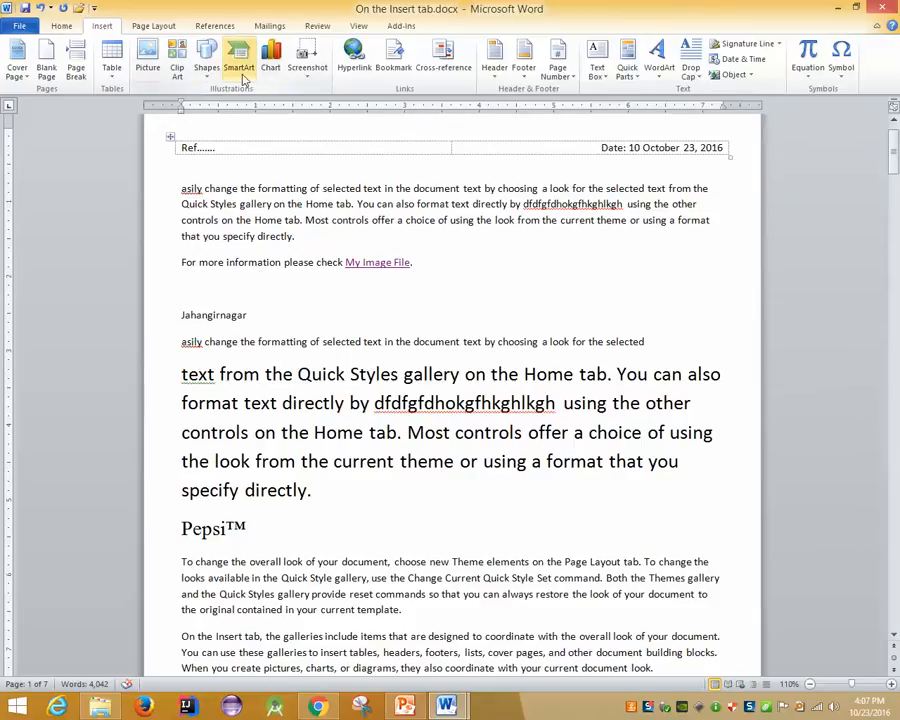
Preview the chart types without inserting one, then browse the Page Layout, References, Mailings and Review tabs
click(274, 72)
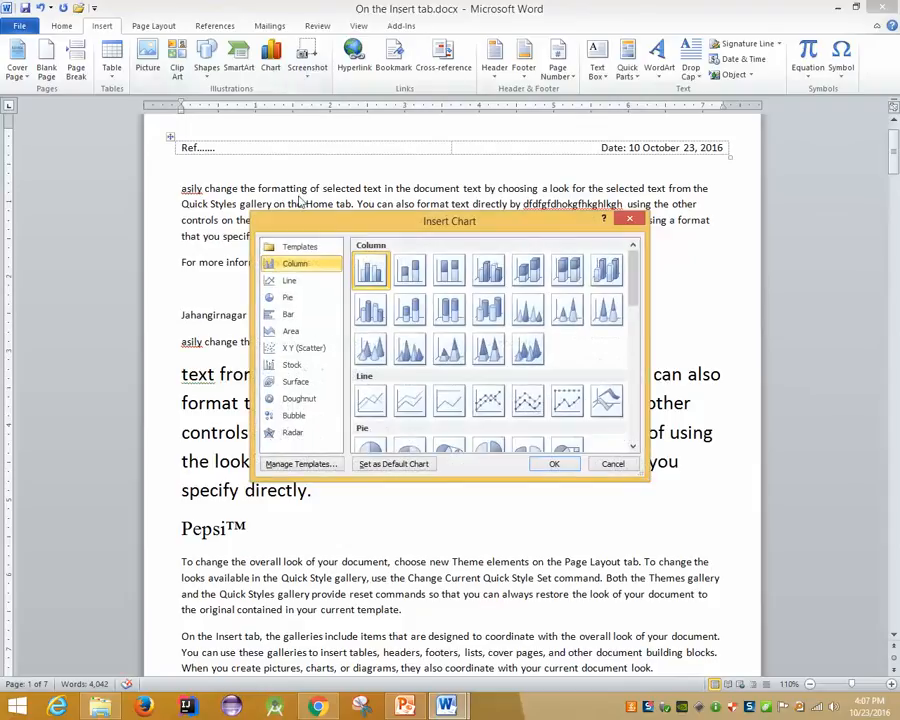
key(Escape)
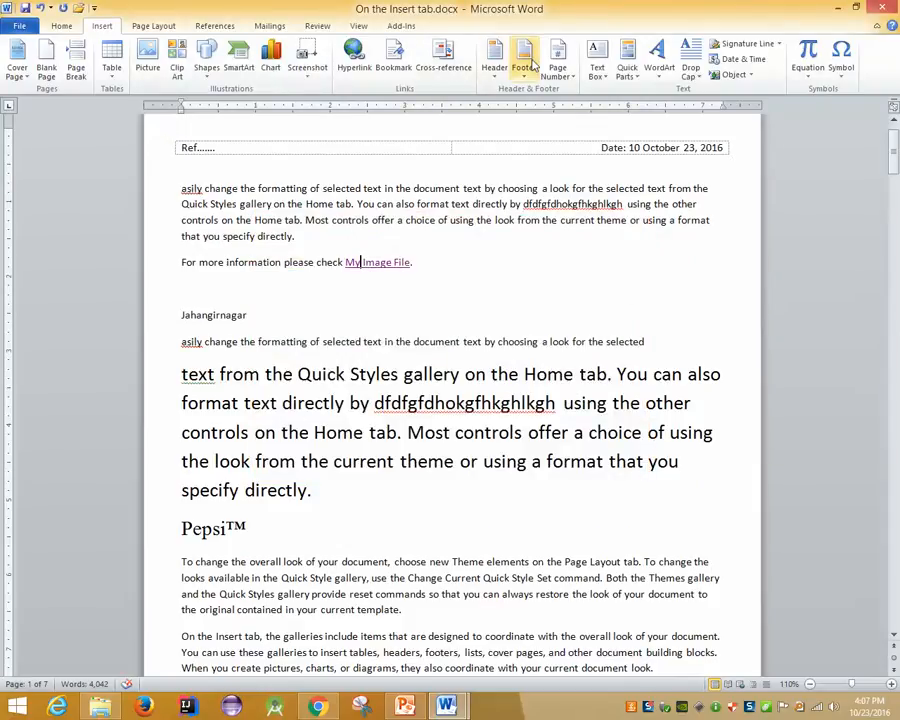
click(153, 25)
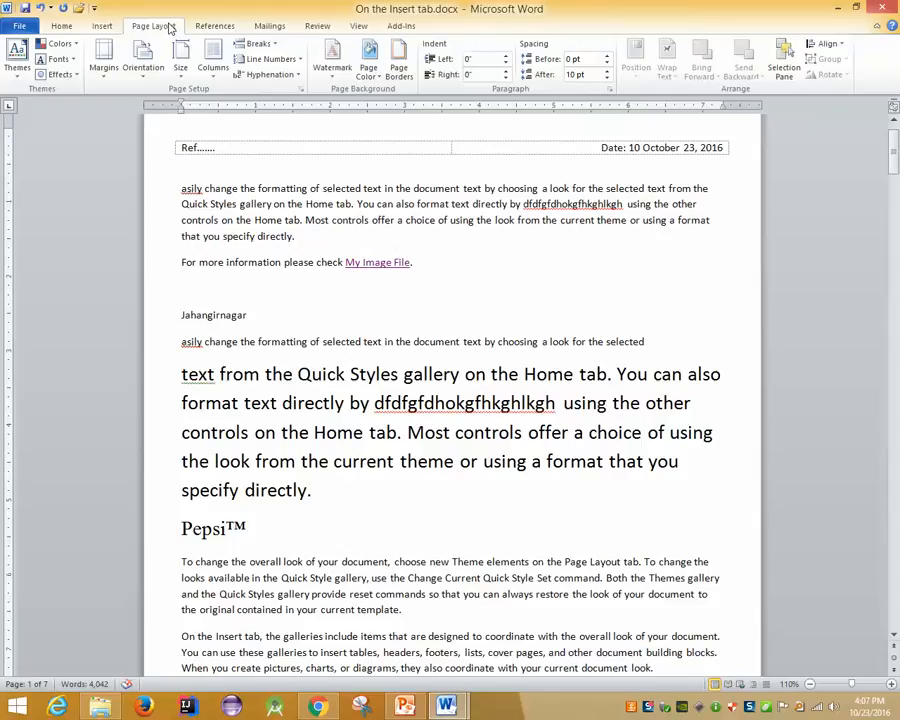
click(218, 30)
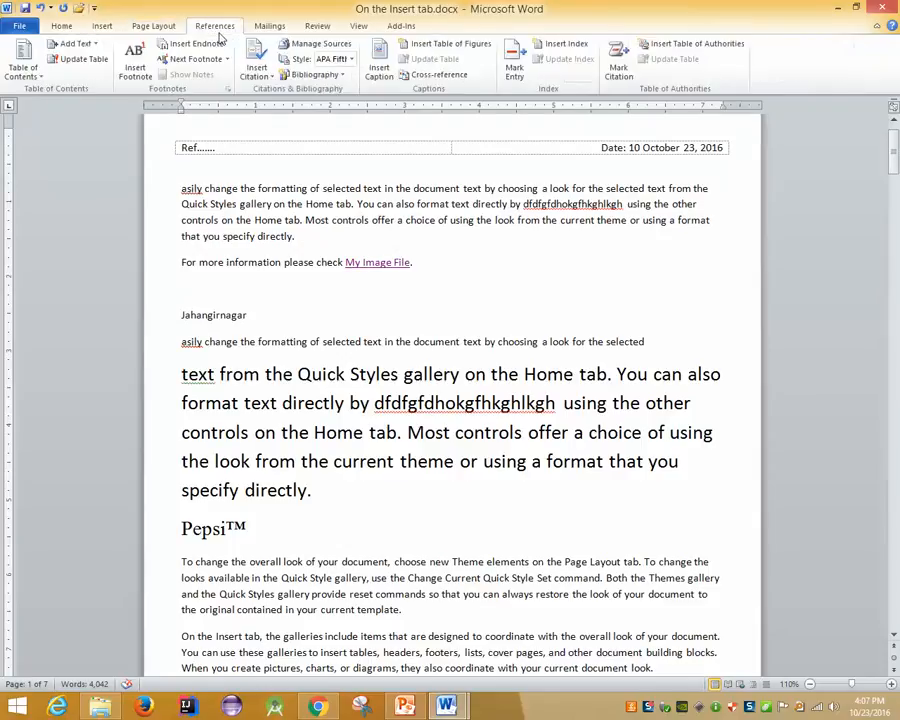
click(270, 30)
click(309, 27)
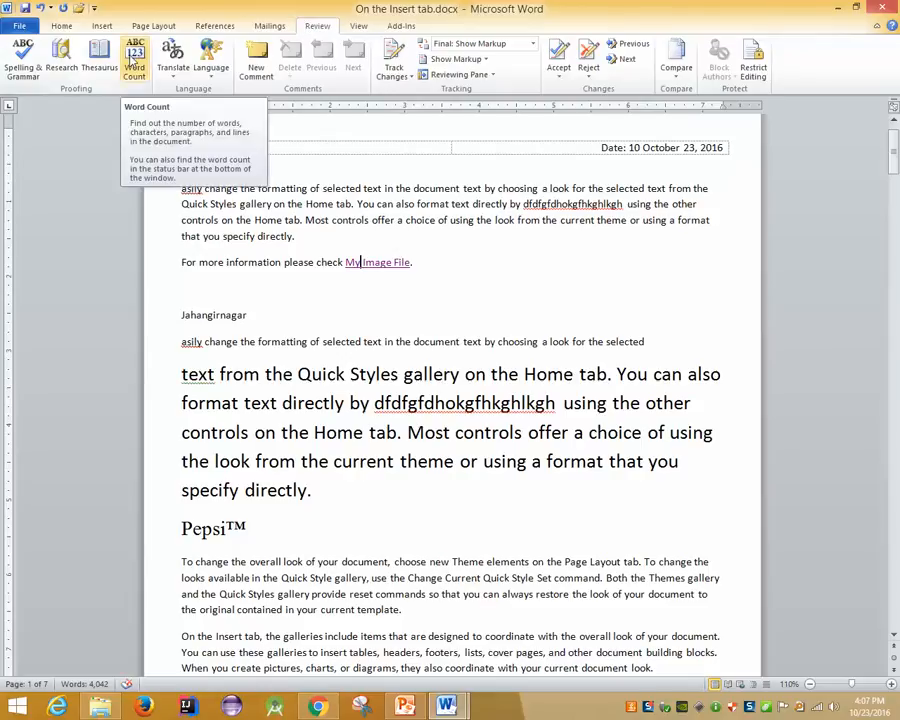
View the document's word count statistics twice and close them
click(131, 60)
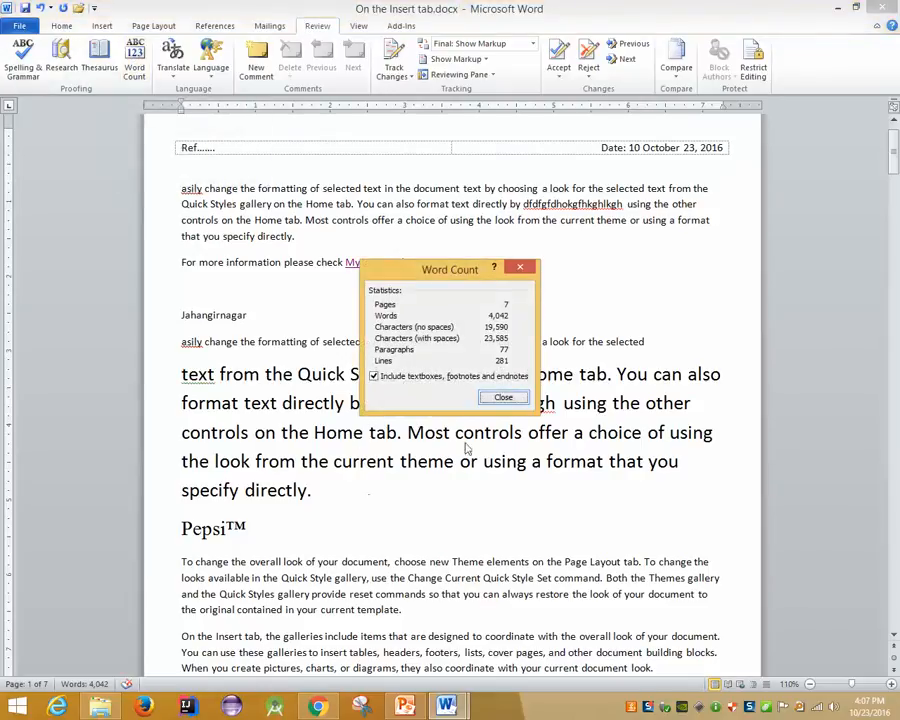
click(501, 403)
click(67, 684)
click(505, 397)
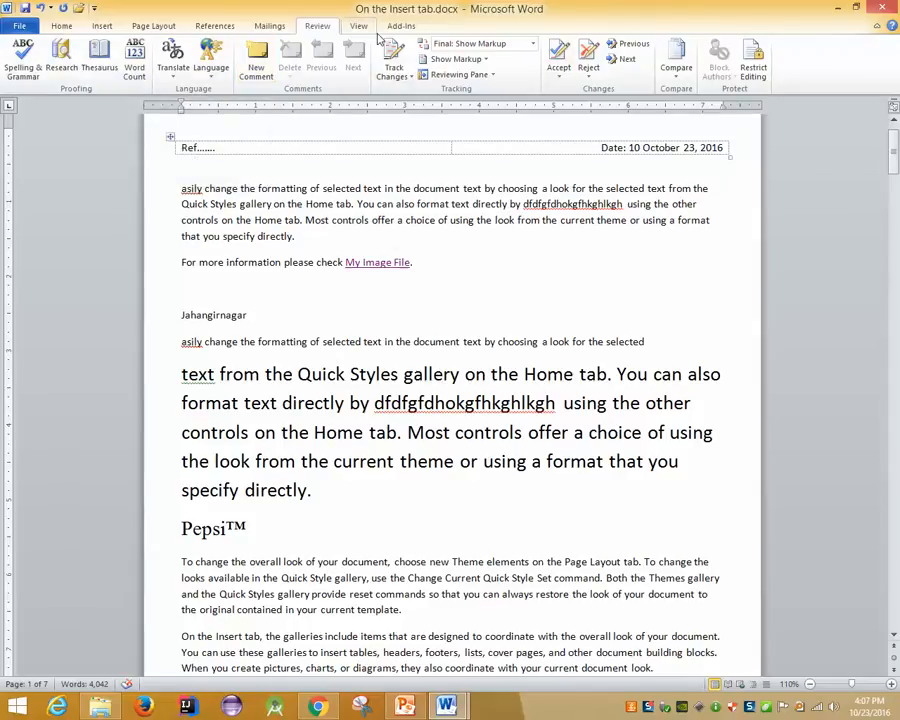
Close 'On the Insert tab.docx', saving the changes when prompted
scroll(272, 34, down, 2)
scroll(272, 34, up, 1)
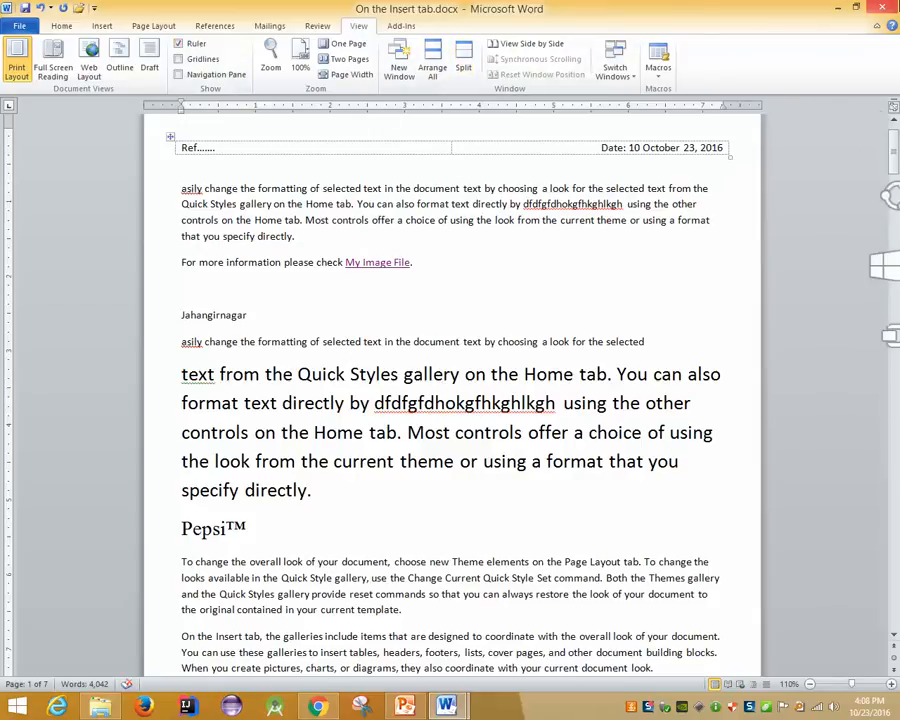
click(880, 7)
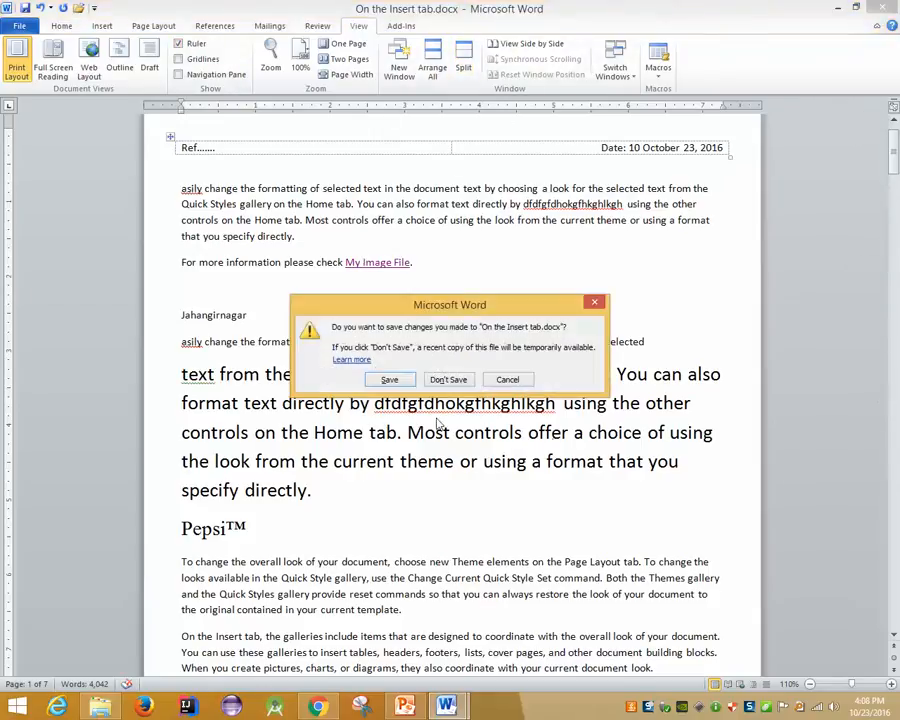
click(392, 380)
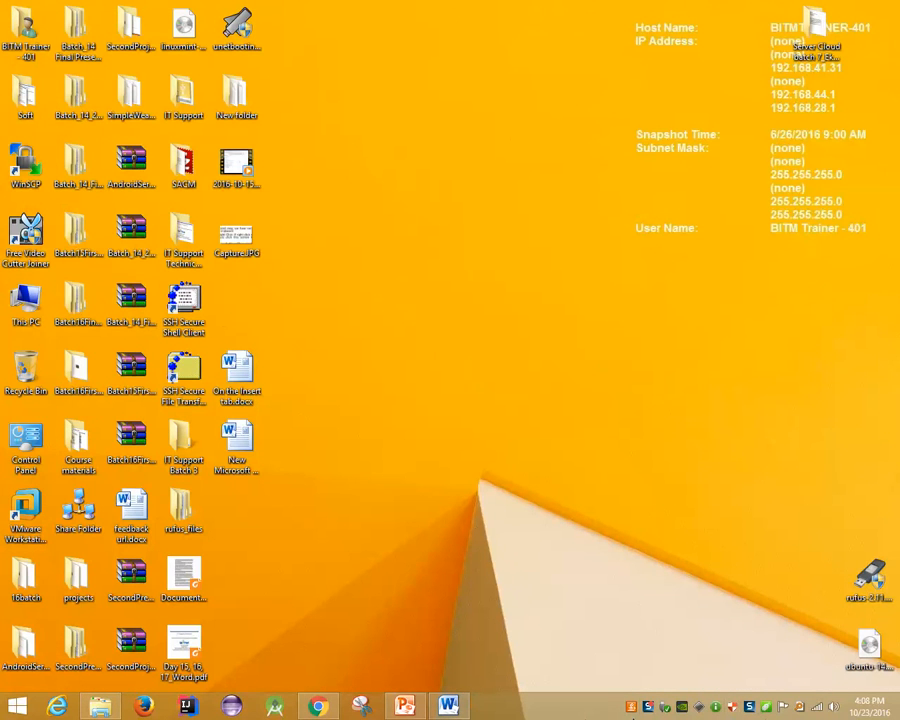